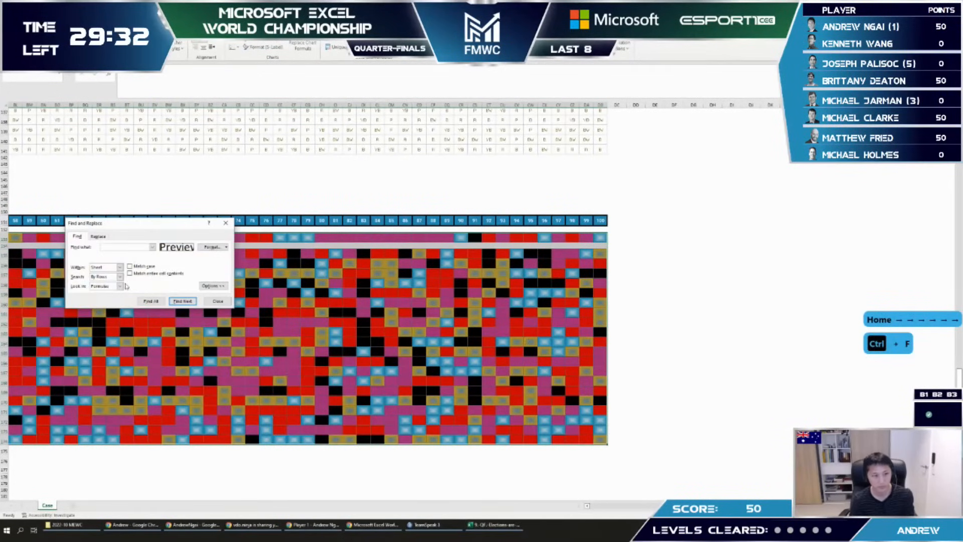
Step: Search the sheet for all cells whose format matches a blue vote cell in the coloured grid
left_click(226, 248)
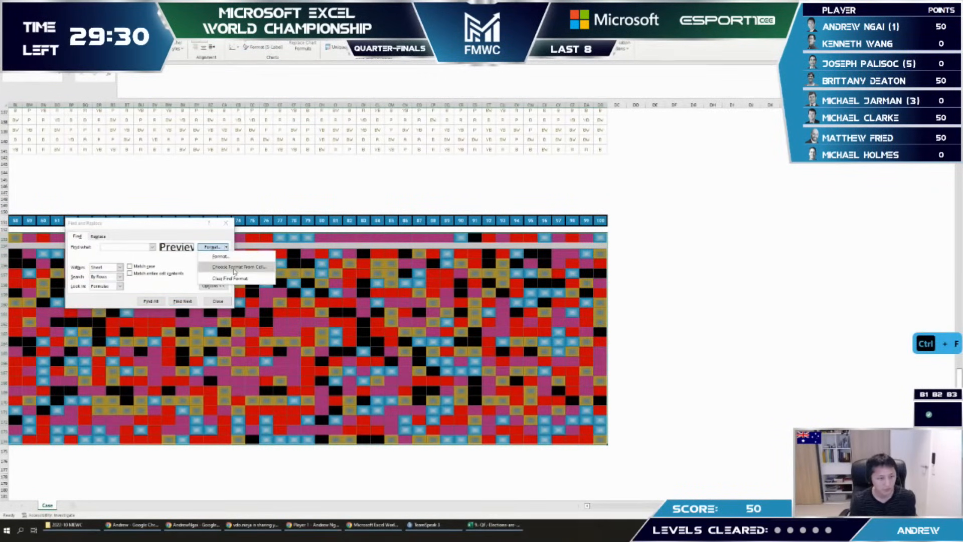
left_click(235, 271)
left_click(321, 273)
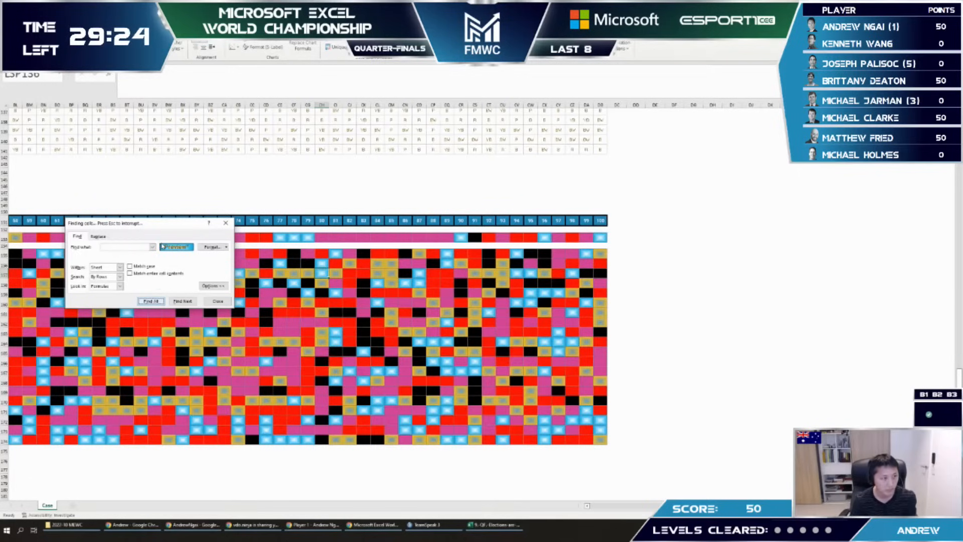
key("Escape")
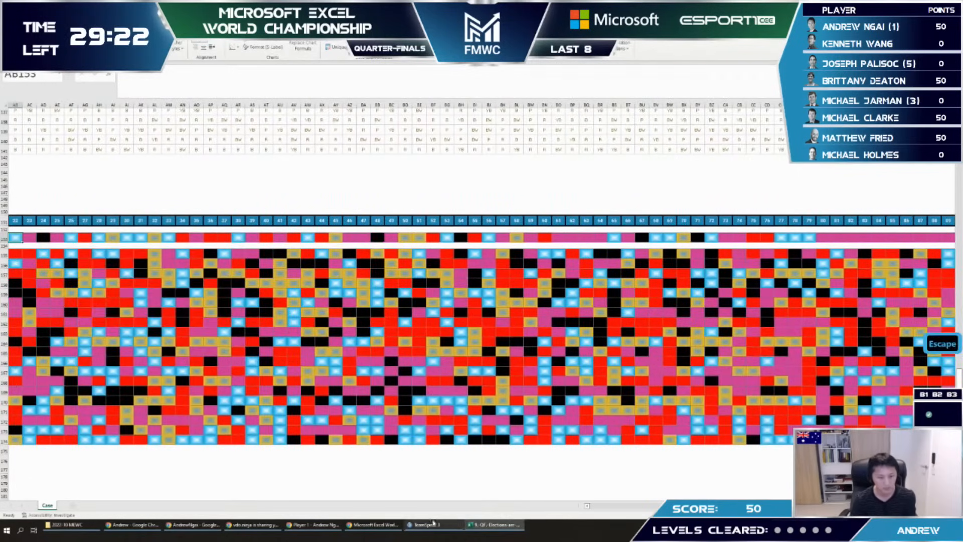
Step: Switch to the other open window, submit 389 as the answer, and return to the workbook
key("alt+Tab")
type("389")
key("Return")
key("alt+Tab")
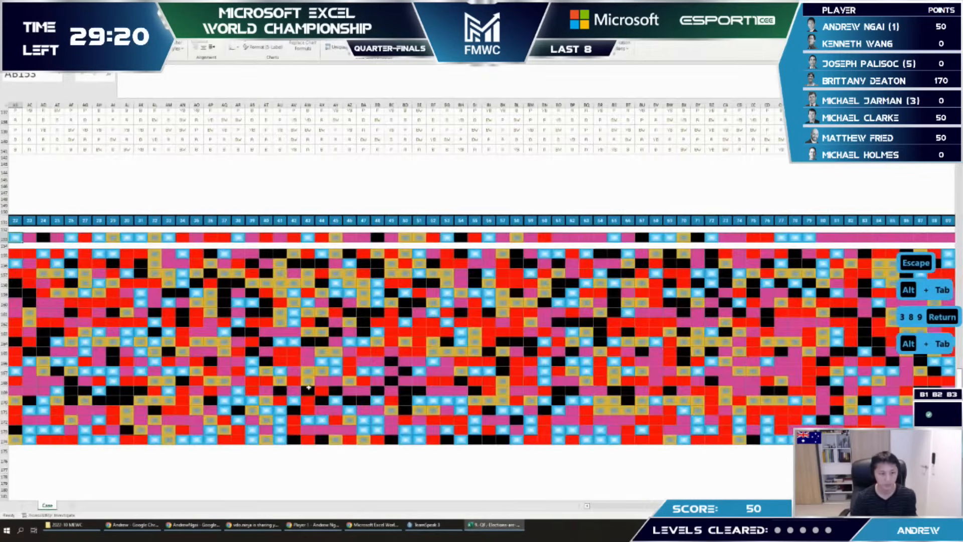
Step: Enter =LEN(G188)-LEN(SUBSTITUTE(G188,"W","")) in J188 to count the W characters in the first All Votes string
scroll(241, 342, "down", 5)
scroll(241, 342, "down", 5)
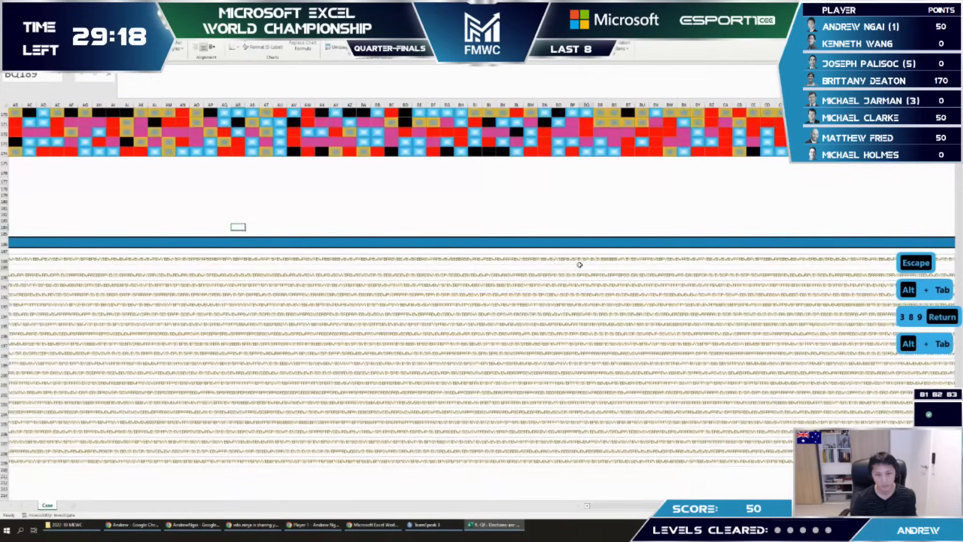
left_click(580, 265, "shift")
key("ctrl+minus")
key("ctrl+minus")
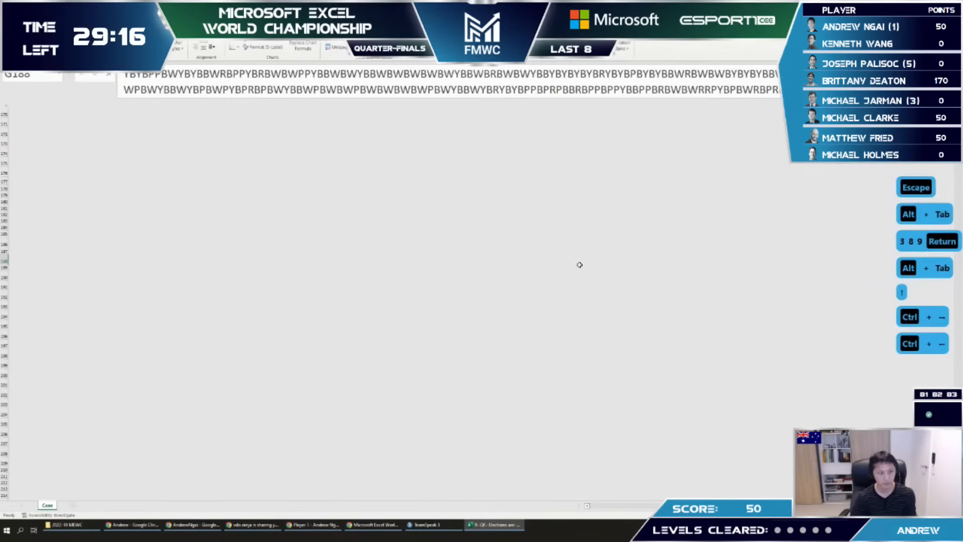
key("Right")
type("=")
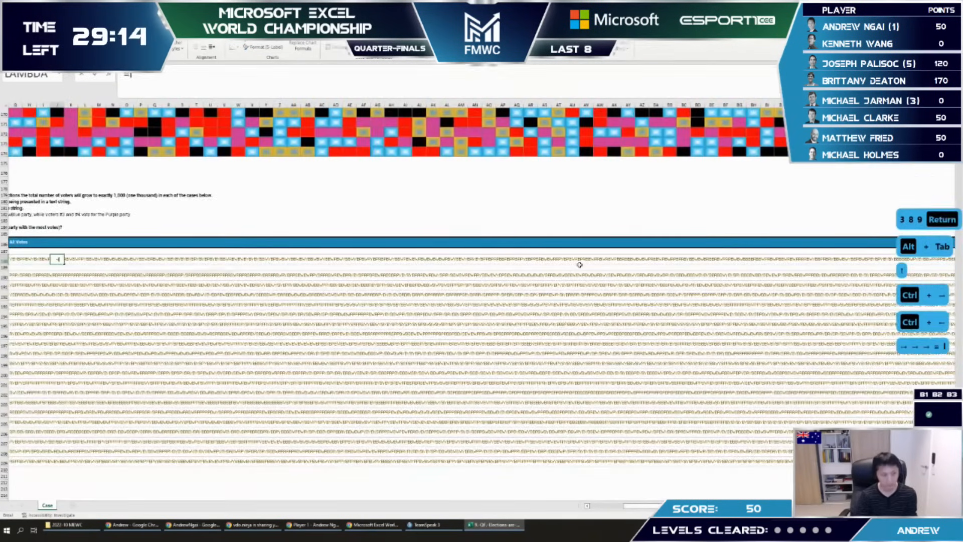
type("len(")
key("ctrl+Left")
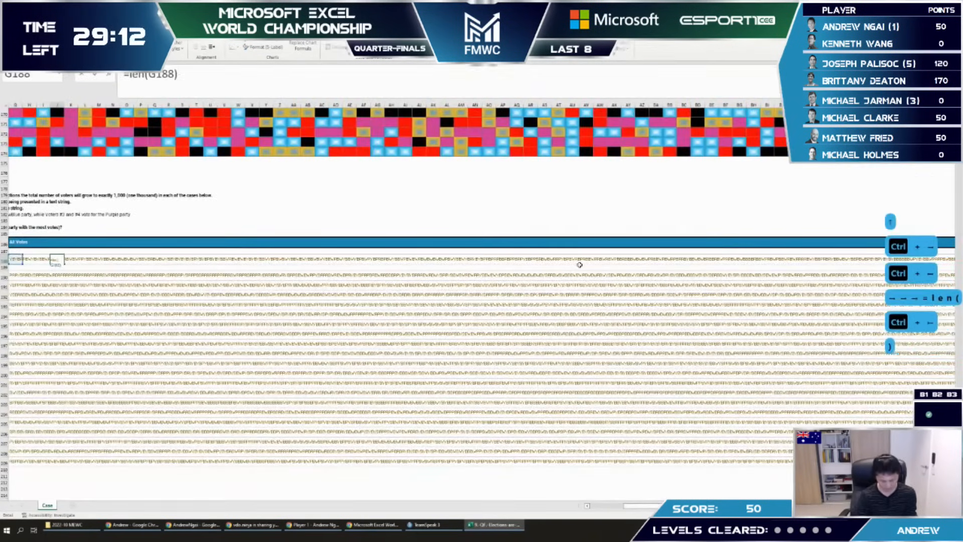
type(")-len(subs")
key("Tab")
key("ctrl+Left")
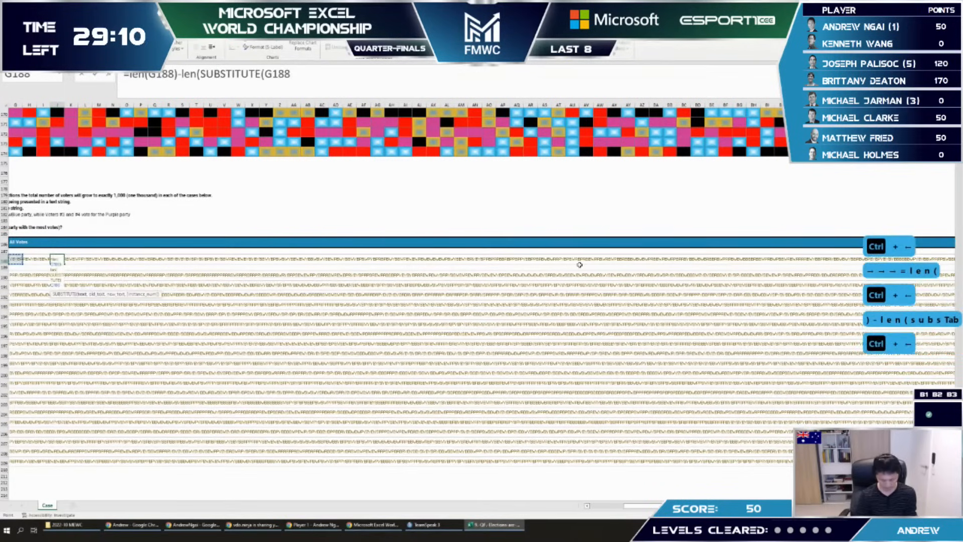
type(",\"W\",\"")
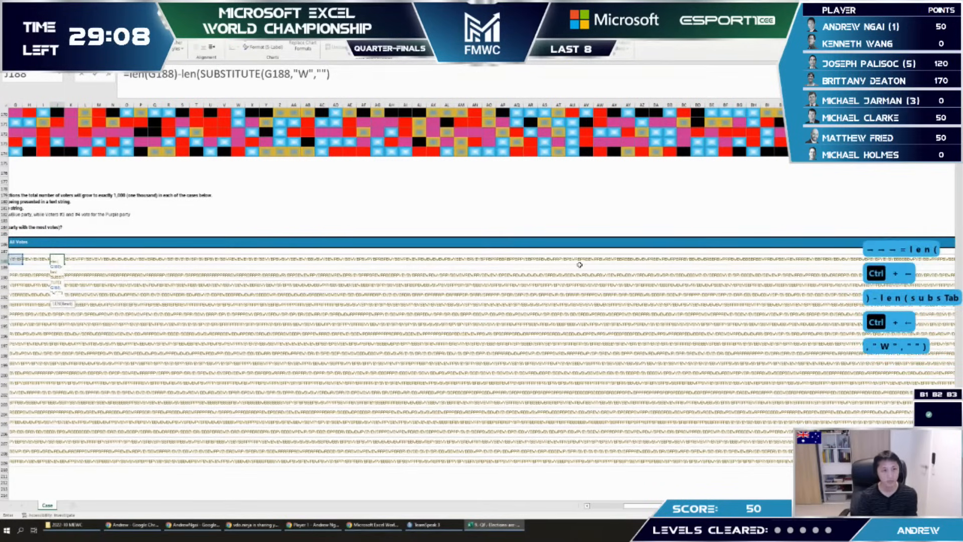
key("Return")
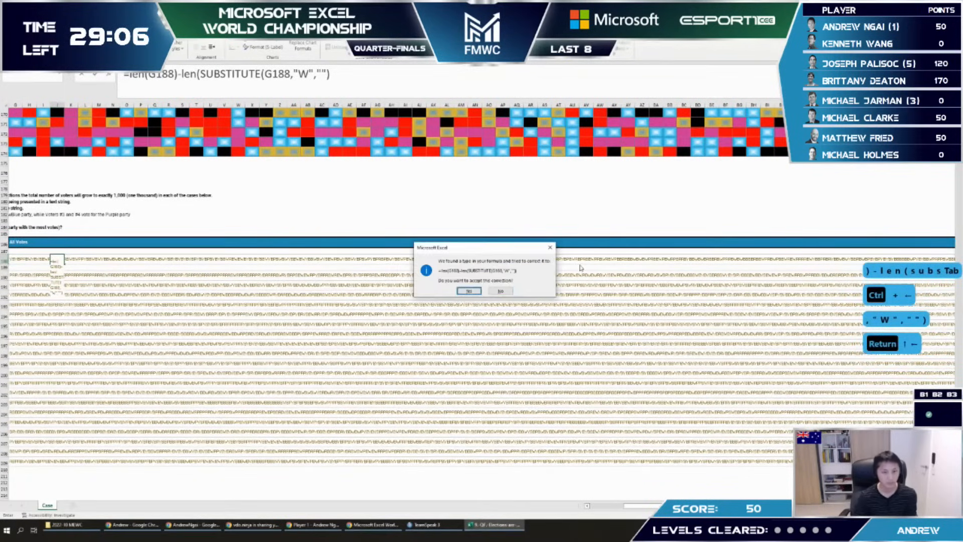
key("Return")
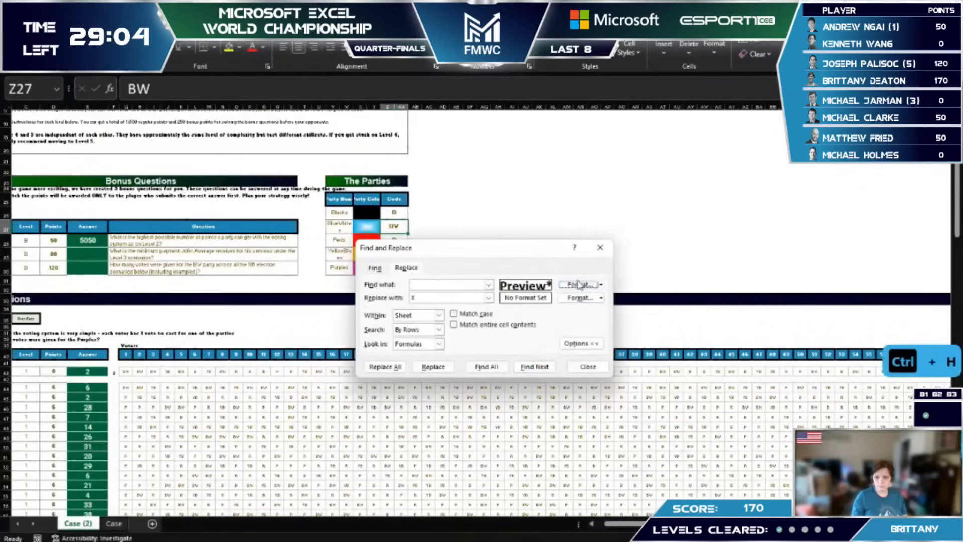
left_click(602, 290)
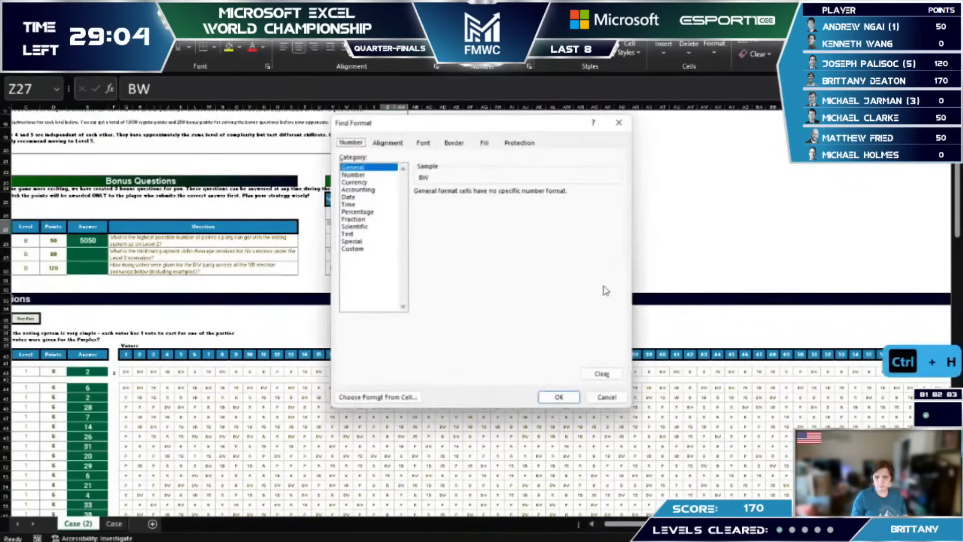
key("Escape")
left_click(601, 284)
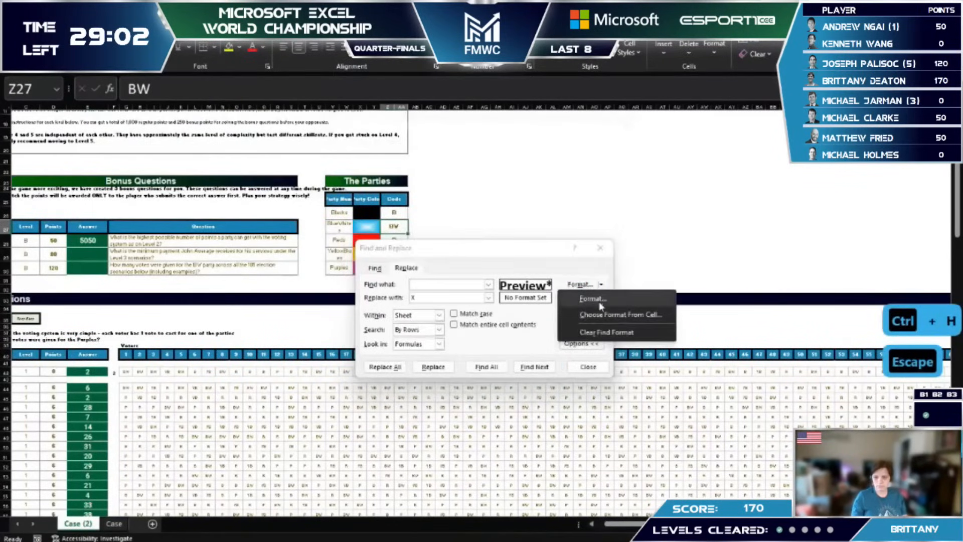
left_click(600, 304)
key("Escape")
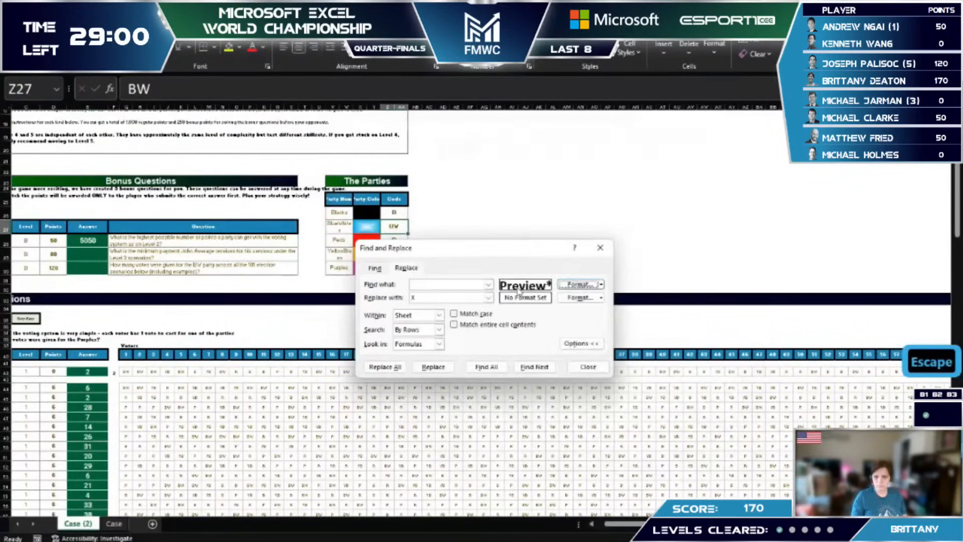
Step: Set the search text to BW and the replacement to A, and try to replace all occurrences on the sheet
left_click(581, 344)
left_click(450, 283)
type("B")
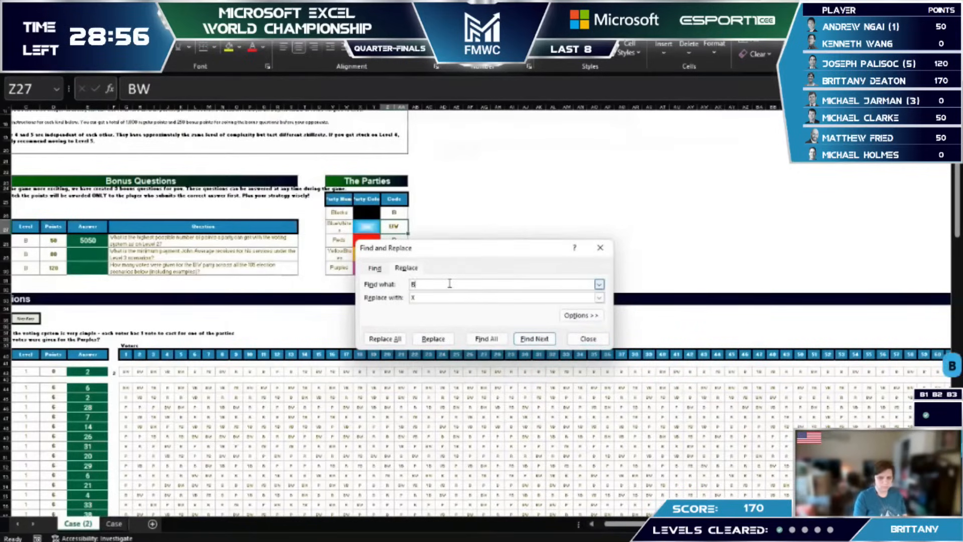
type("W")
key("Tab")
key("alt+a")
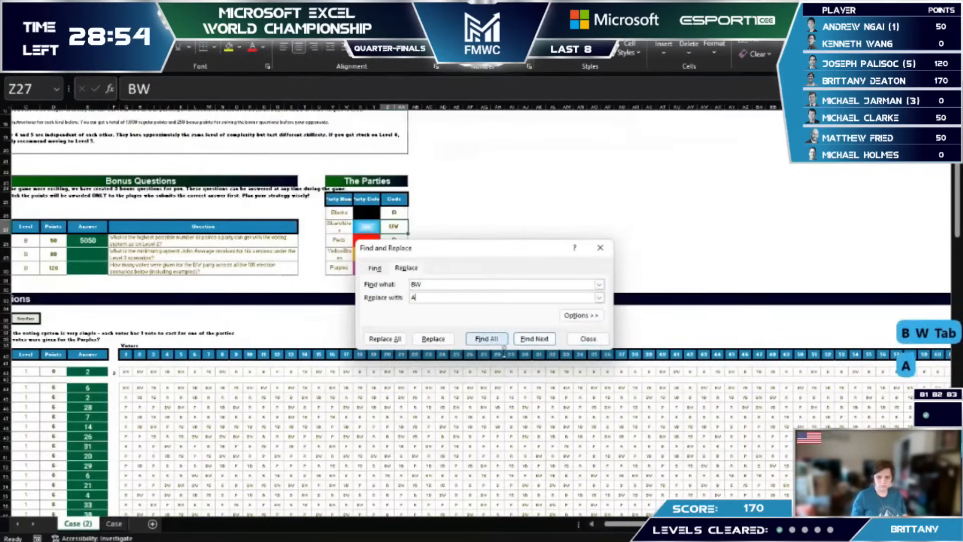
left_click(486, 300)
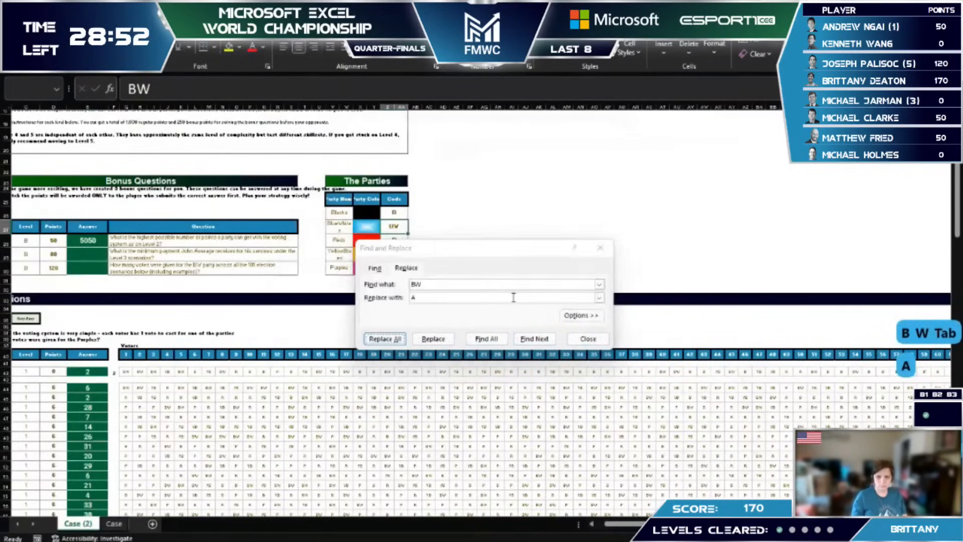
Step: Clear the format condition from the search term and replace every BW on the sheet with A
left_click(581, 315)
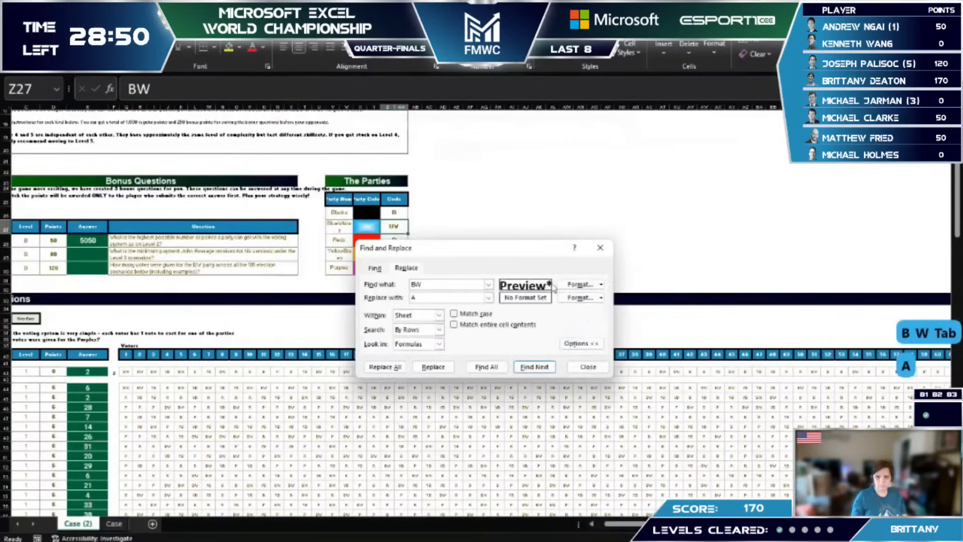
left_click(579, 284)
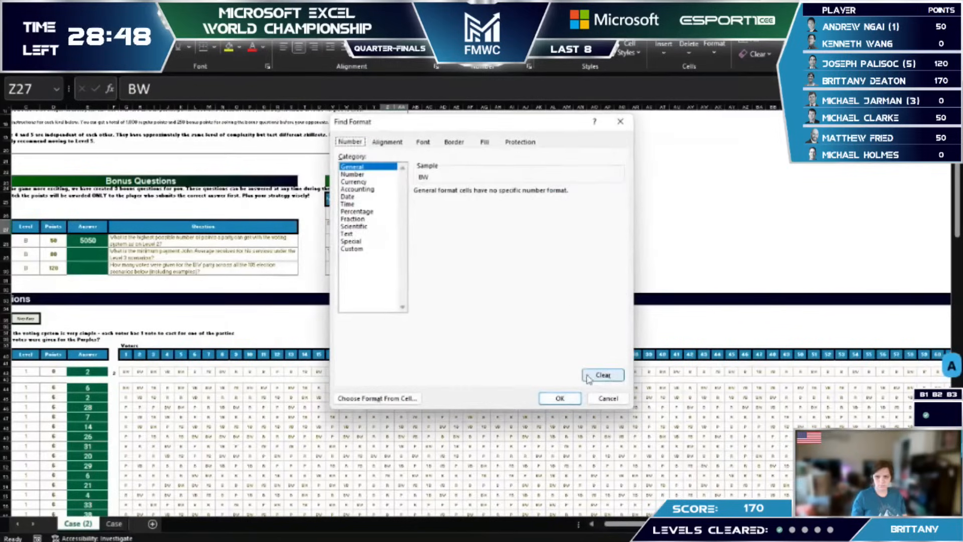
left_click(592, 375)
left_click(559, 398)
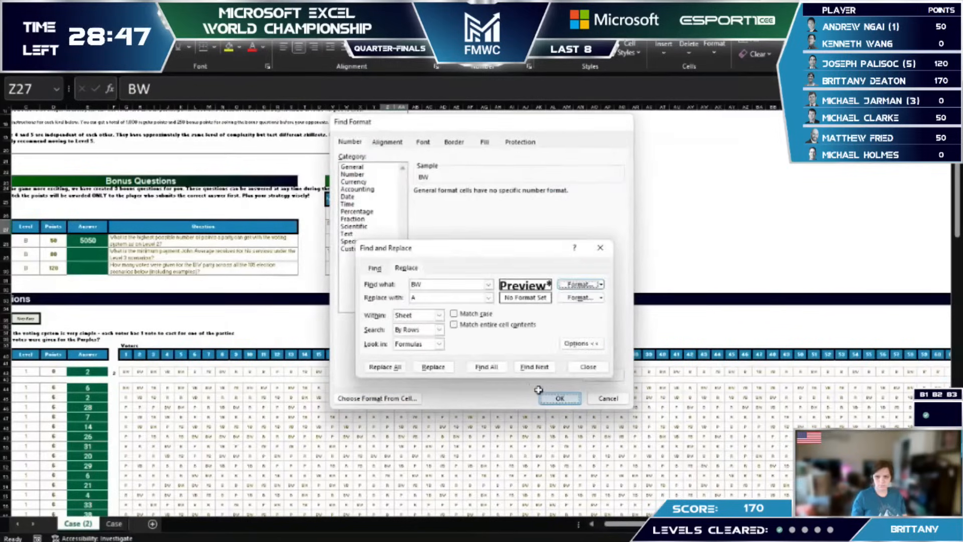
left_click(605, 287)
left_click(603, 334)
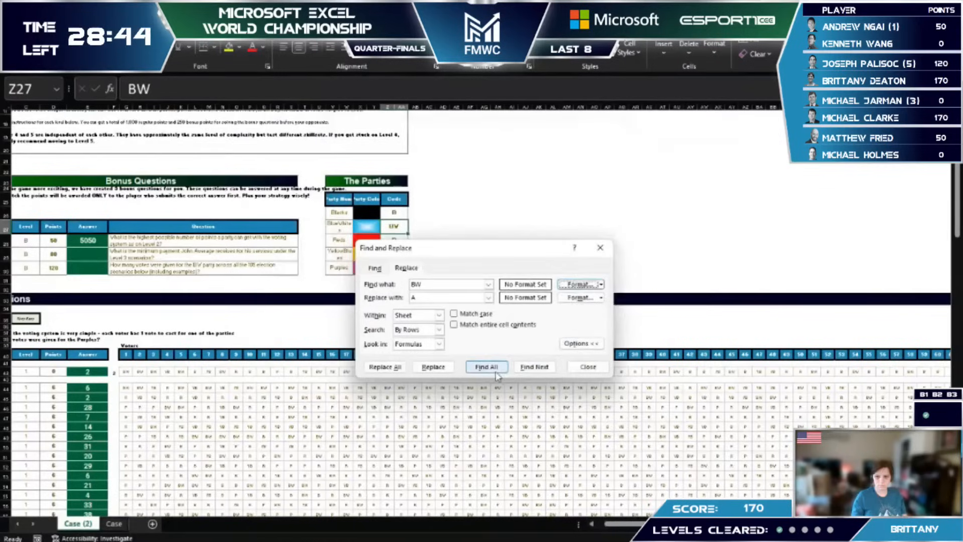
left_click(385, 368)
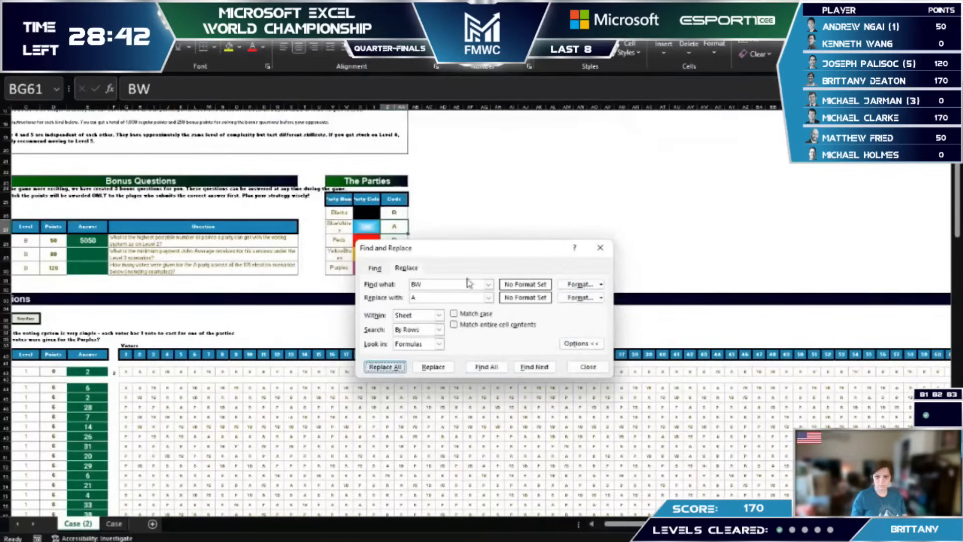
left_click(636, 237)
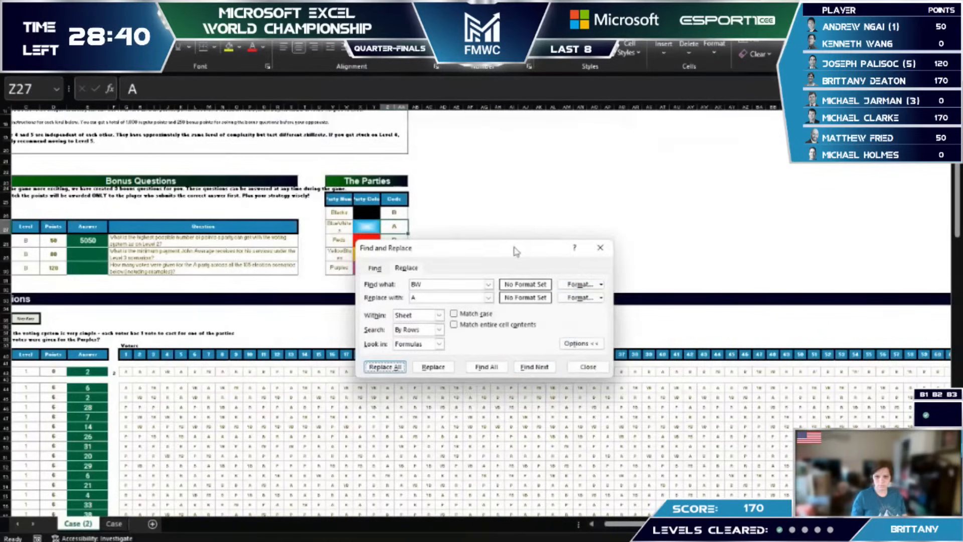
Step: Replace every YB on the sheet with C and leave Find and Replace
left_click_drag(517, 251, 650, 185)
left_click(585, 219)
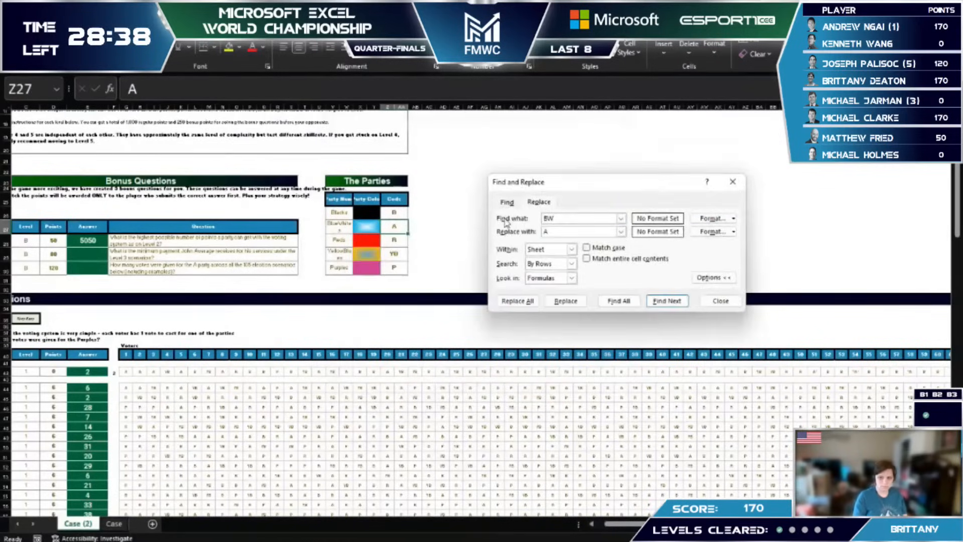
key("BackSpace")
key("BackSpace")
key("BackSpace")
type("YB")
key("Tab")
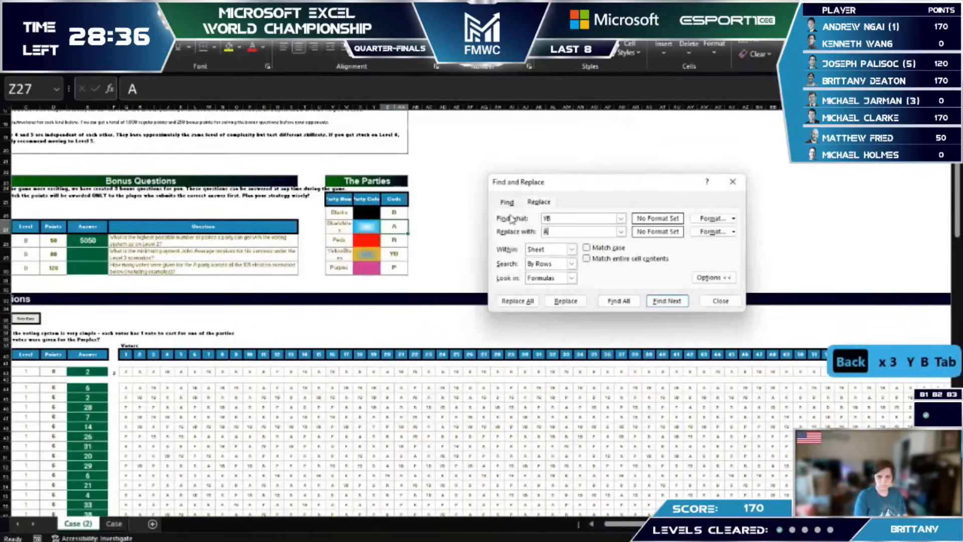
type("C")
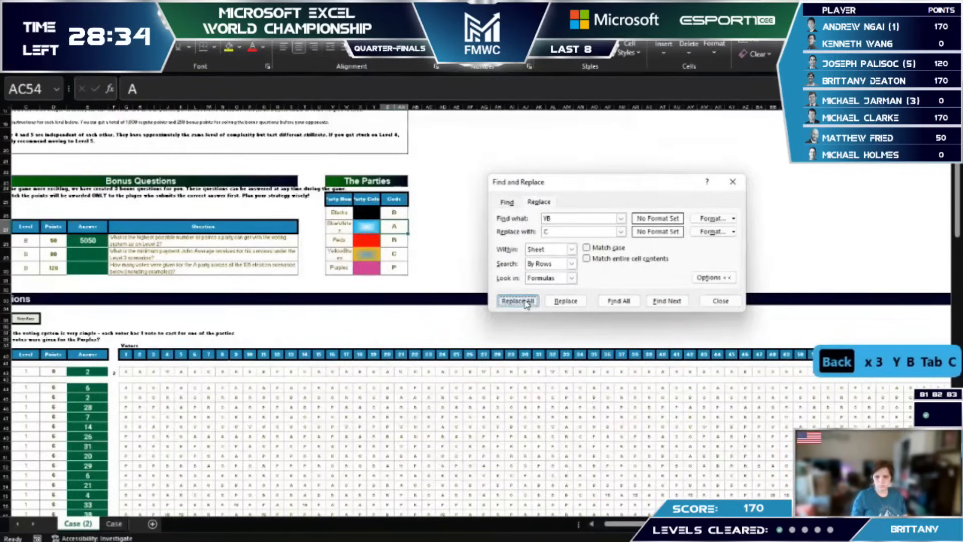
left_click(517, 301)
key("Escape")
key("Escape")
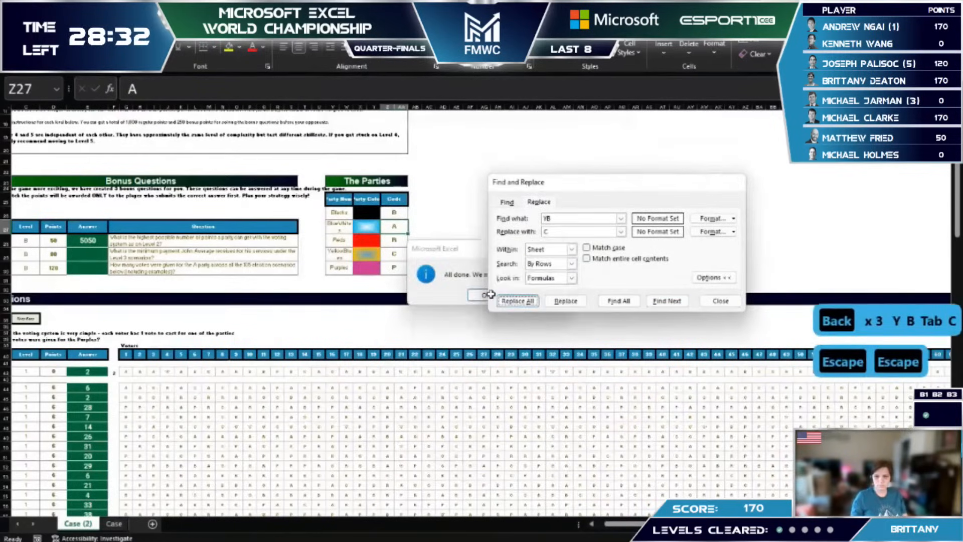
left_click(260, 311)
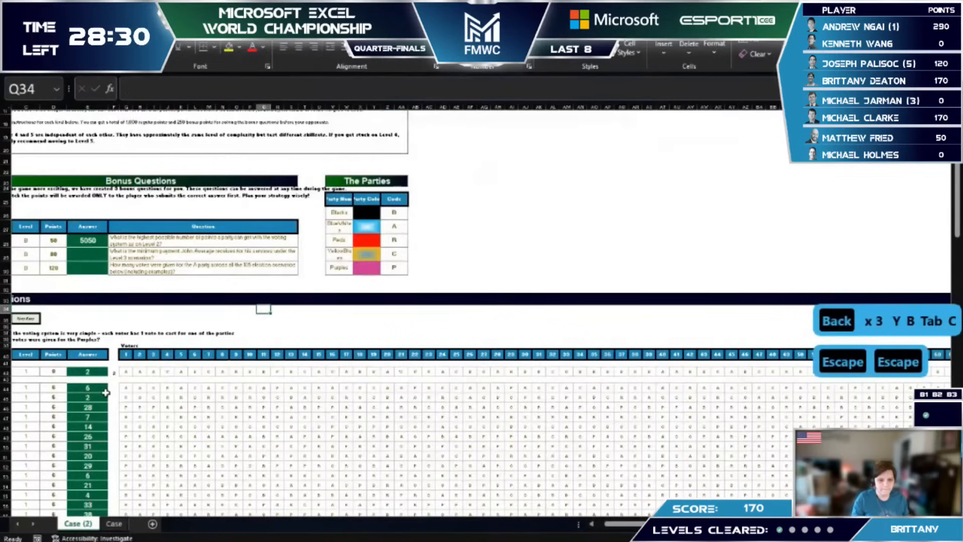
Step: Review the Level 1 to Level 3 blocks and copy the five codes from the Code column of The Parties table
scroll(105, 392, "down", 10)
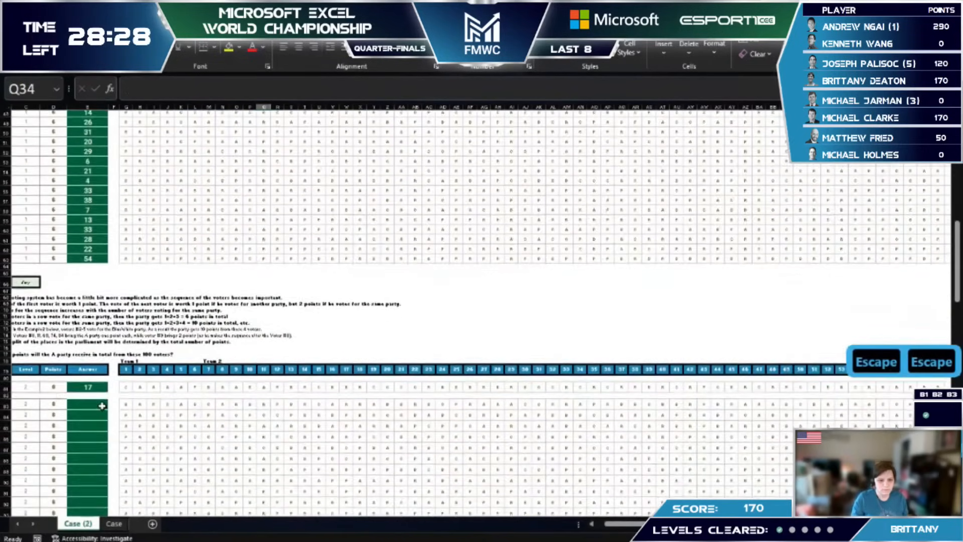
scroll(102, 405, "down", 2)
scroll(70, 278, "down", 14)
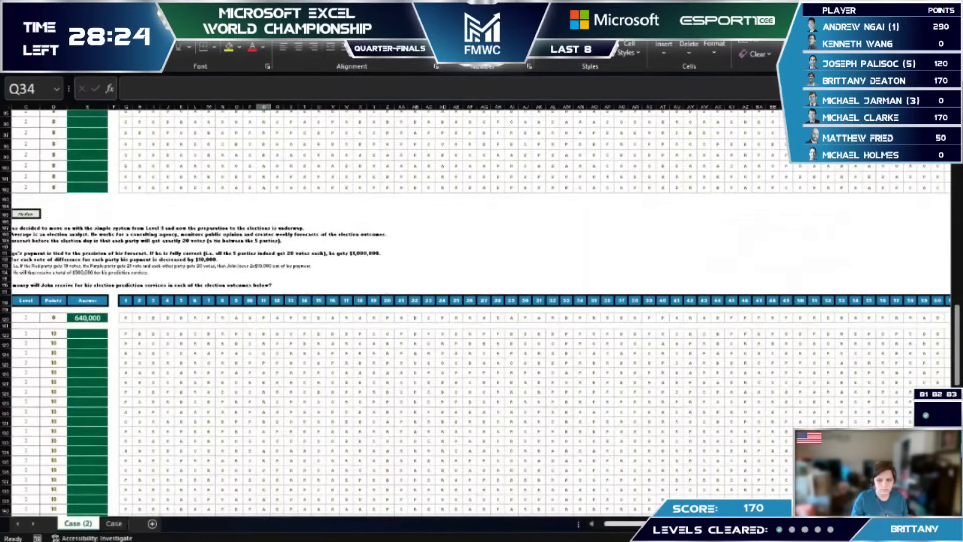
scroll(165, 270, "left", 3)
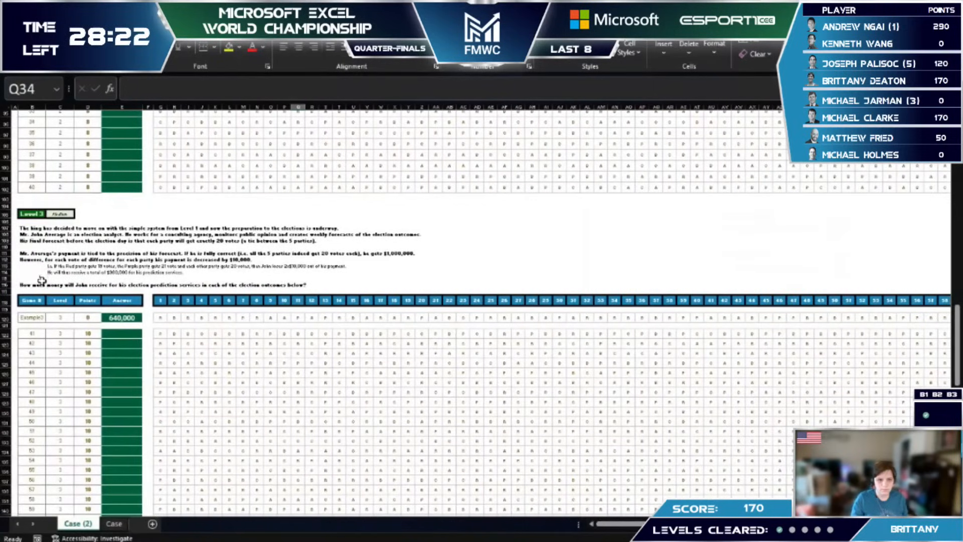
scroll(272, 322, "up", 20)
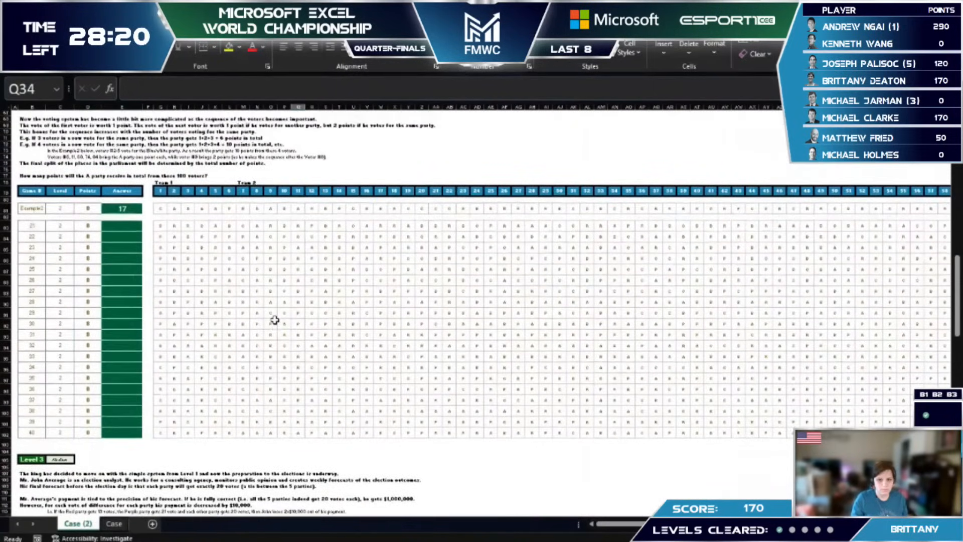
scroll(563, 258, "up", 10)
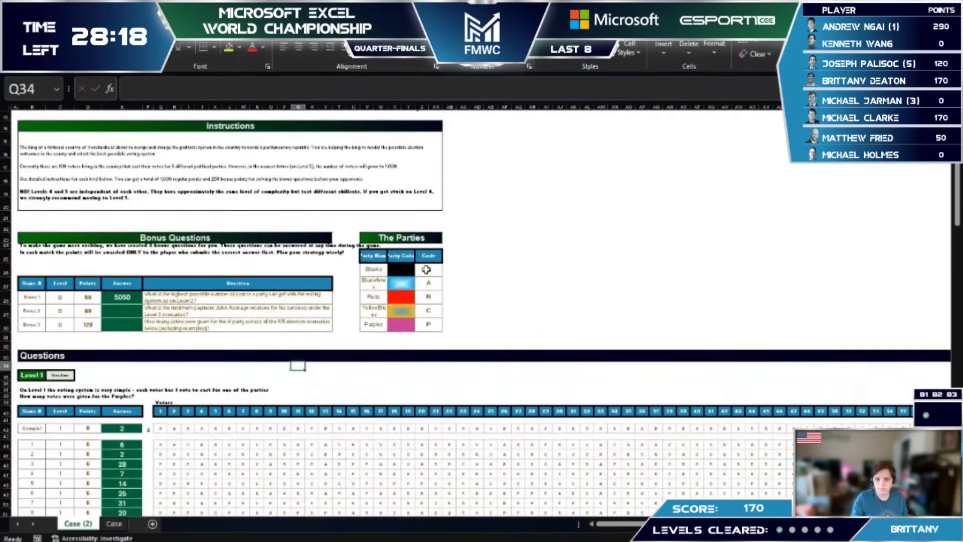
left_click_drag(428, 269, 428, 324)
key("ctrl+c")
Step: Paste the copied party codes transposed into a header row starting at DD118, beside the Level 3 votes
scroll(433, 345, "down", 20)
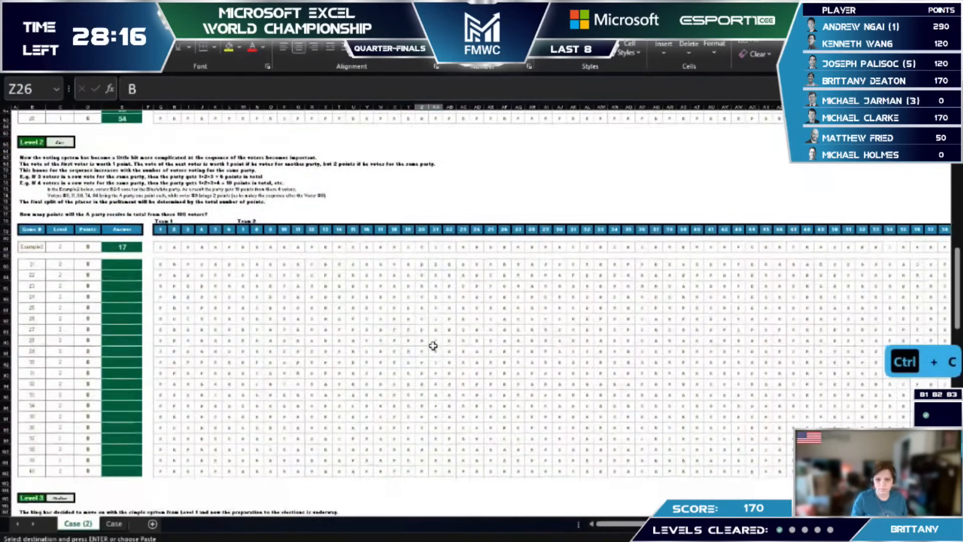
scroll(420, 377, "down", 3)
left_click(422, 296)
key("ctrl+Right")
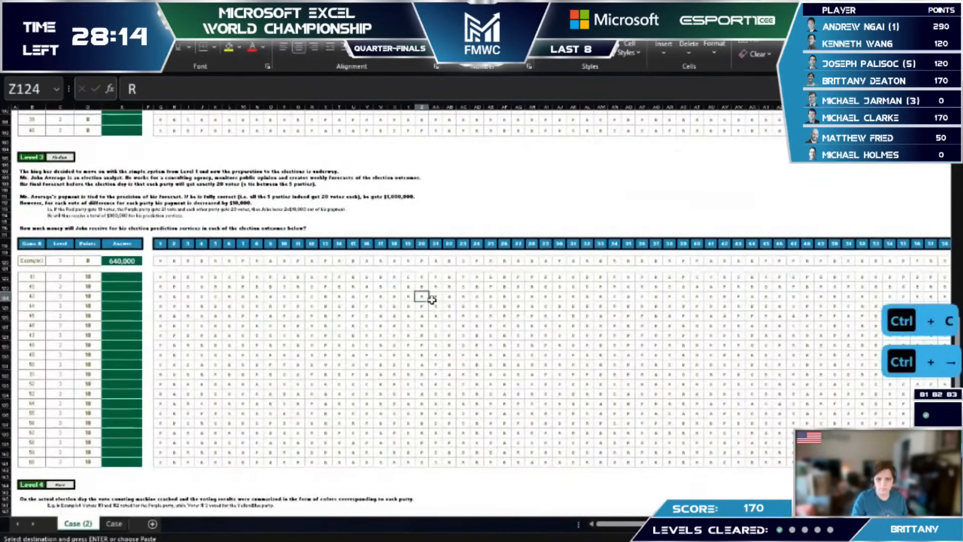
key("Right")
key("Right")
key("Right")
key("Right")
key("Right")
key("Right")
key("Right")
key("Left")
key("Up")
key("Up")
key("Up")
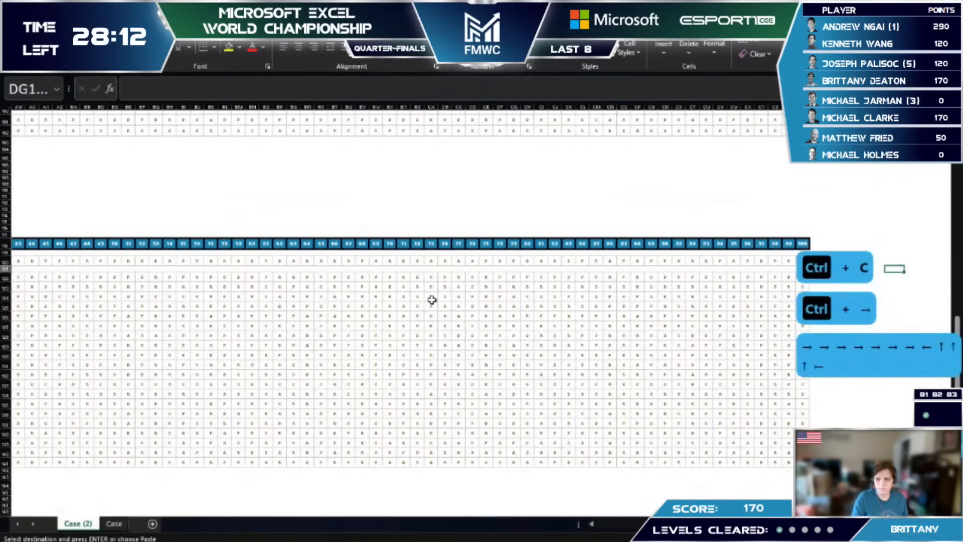
key("Left")
key("Left")
key("Left")
key("Up")
key("Up")
key("Up")
key("Left")
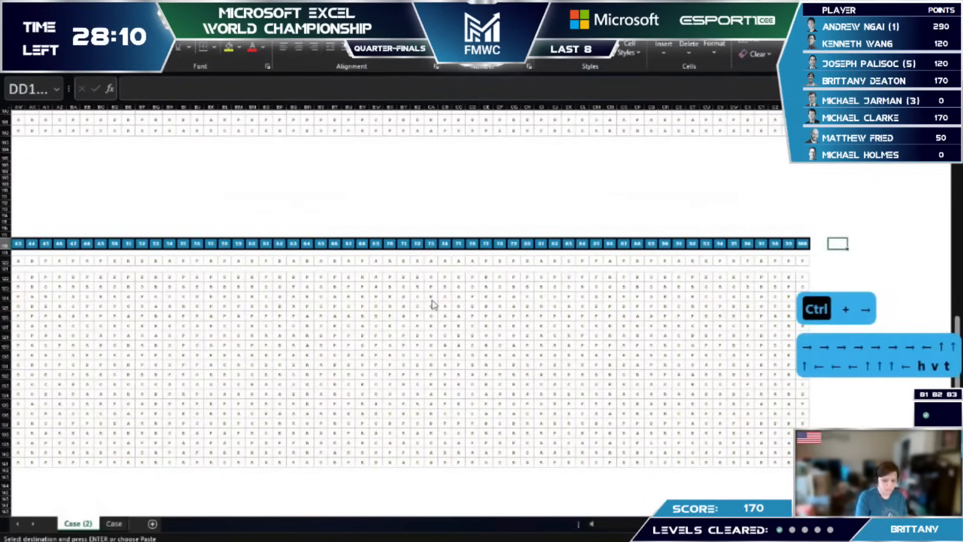
key("alt+h")
key("v")
key("t")
key("Down")
key("Down")
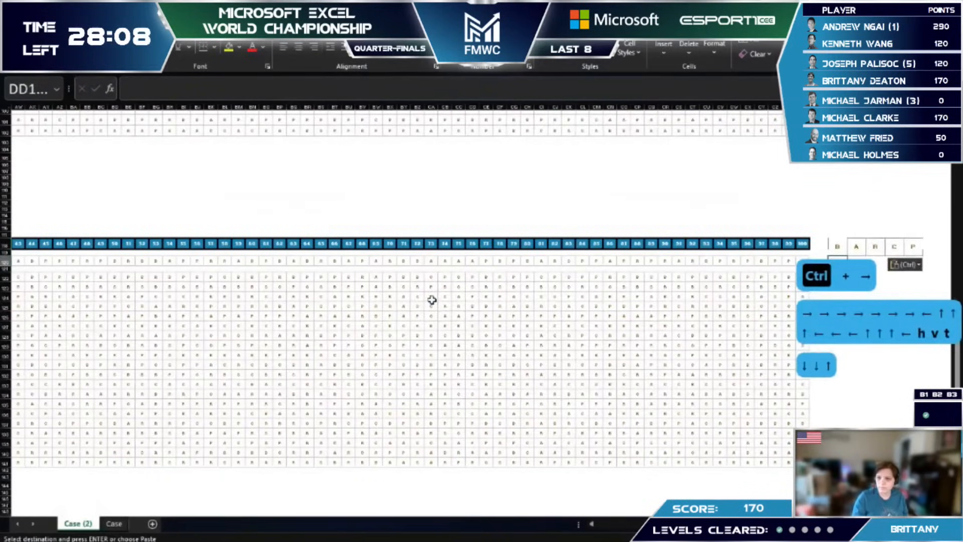
Step: Enter =COUNTIF(G120:DB120,DD118:DH119) in DD120 to count each party's votes in the Level 3 example row
type("=countif")
key("Tab")
key("Left")
key("Left")
key("ctrl+shift+Left")
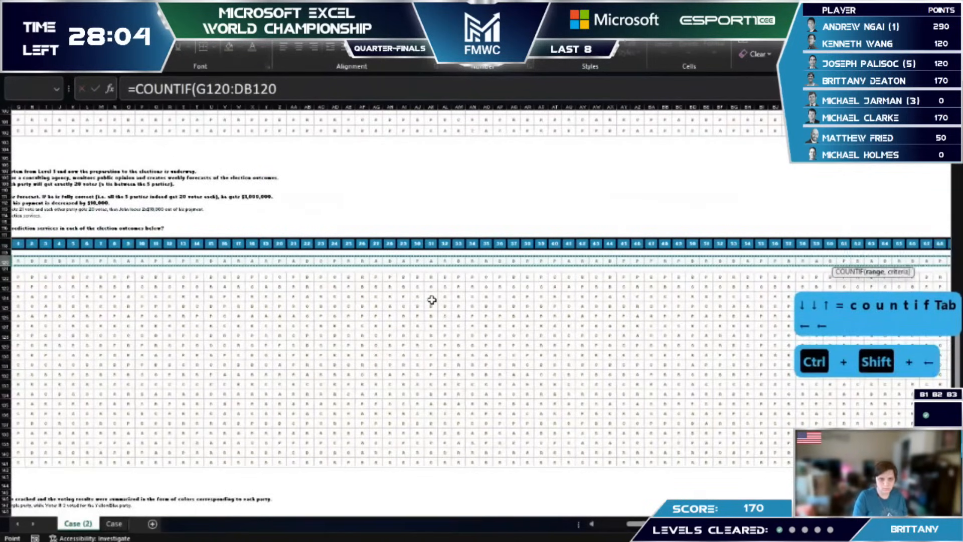
type(",")
key("Up")
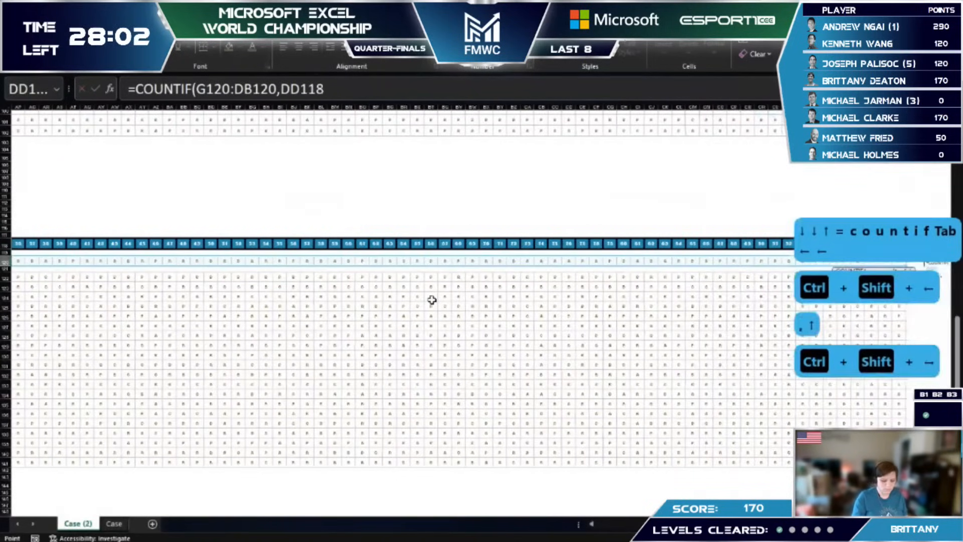
key("ctrl+shift+Right")
type(")")
key("Return")
Step: Correct the criteria range of the COUNTIF formula in DD120 to DD$118:DH$118 and select the row of counts
key("Up")
key("Right")
key("Right")
key("Right")
key("Right")
key("Right")
key("Right")
key("Right")
key("Right")
key("Right")
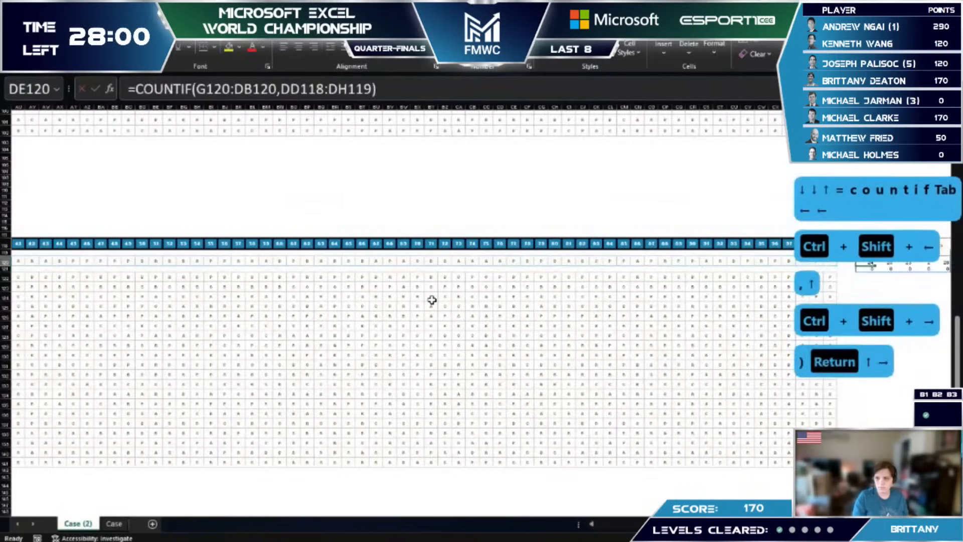
key("Left")
key("Left")
key("Left")
key("Left")
key("Left")
key("Left")
key("Left")
key("Left")
key("Left")
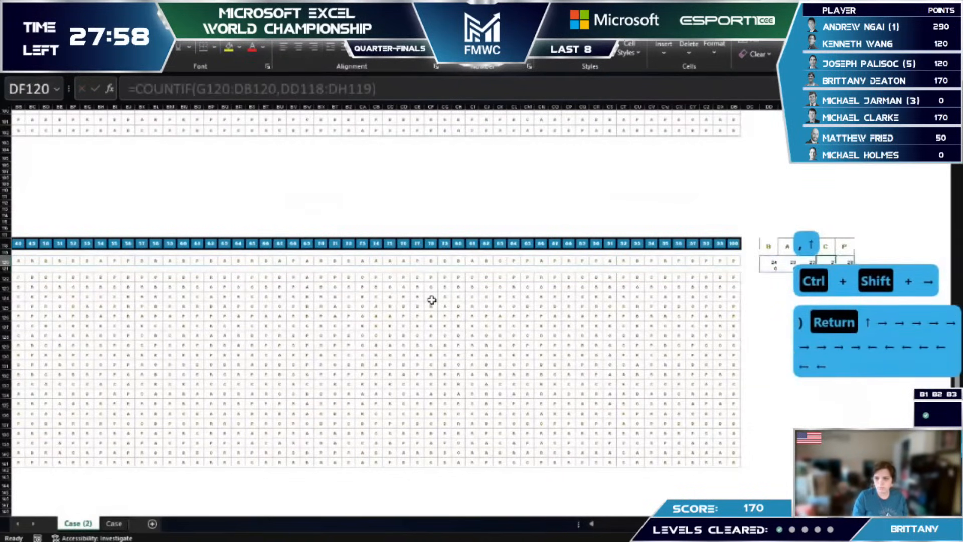
key("F2")
left_click_drag(280, 89, 373, 88)
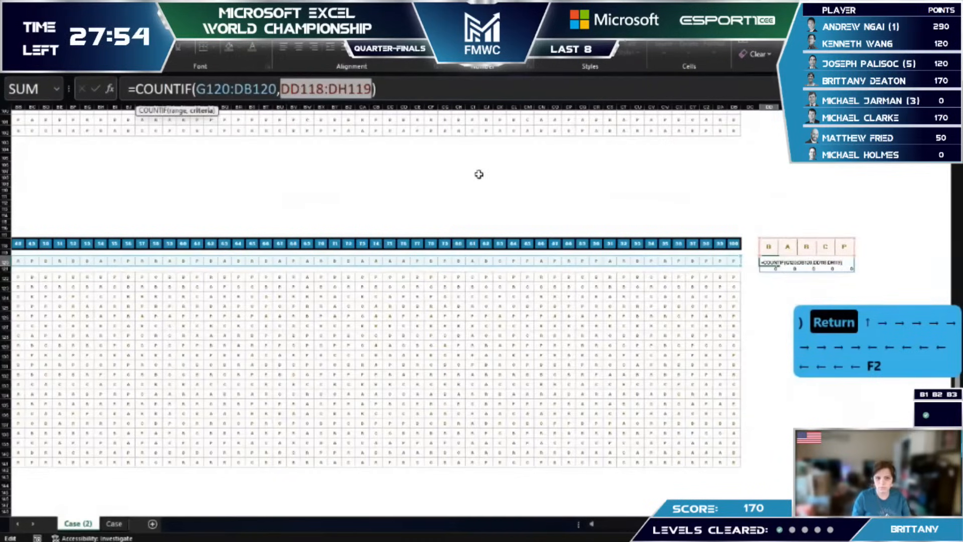
left_click(372, 89)
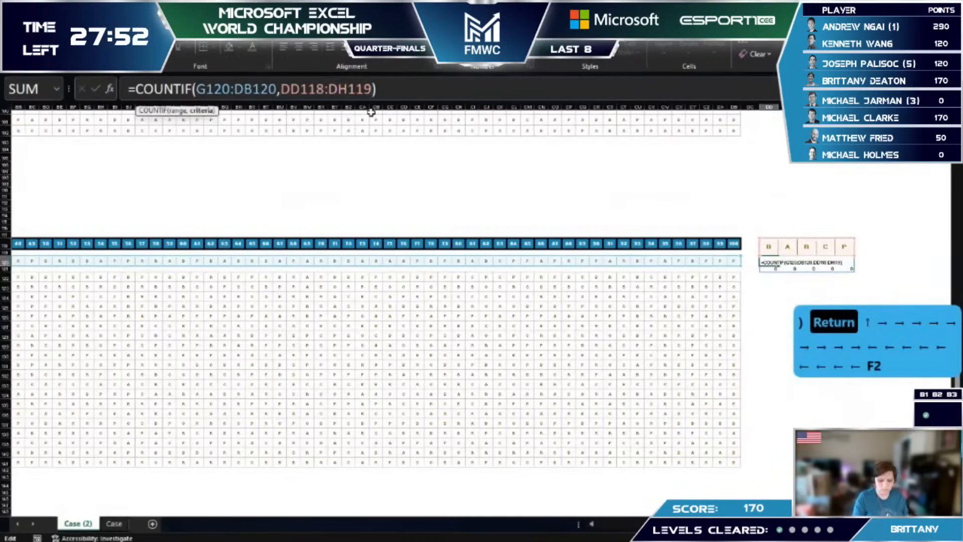
key("BackSpace")
type("8")
key("Left")
key("Left")
key("Left")
type("$")
key("Left")
key("Left")
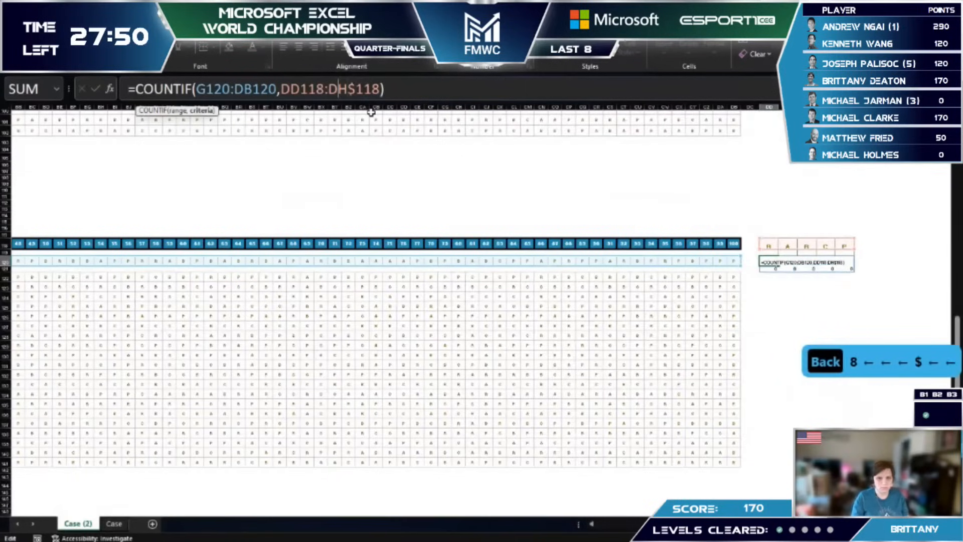
key("Left")
key("Left")
key("Left")
key("Left")
type("$")
key("Return")
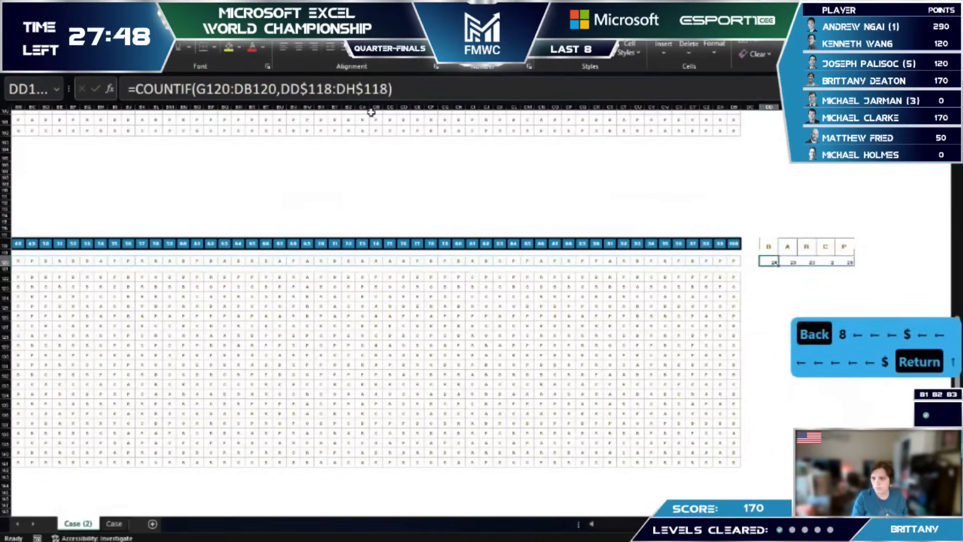
key("ctrl+shift+Right")
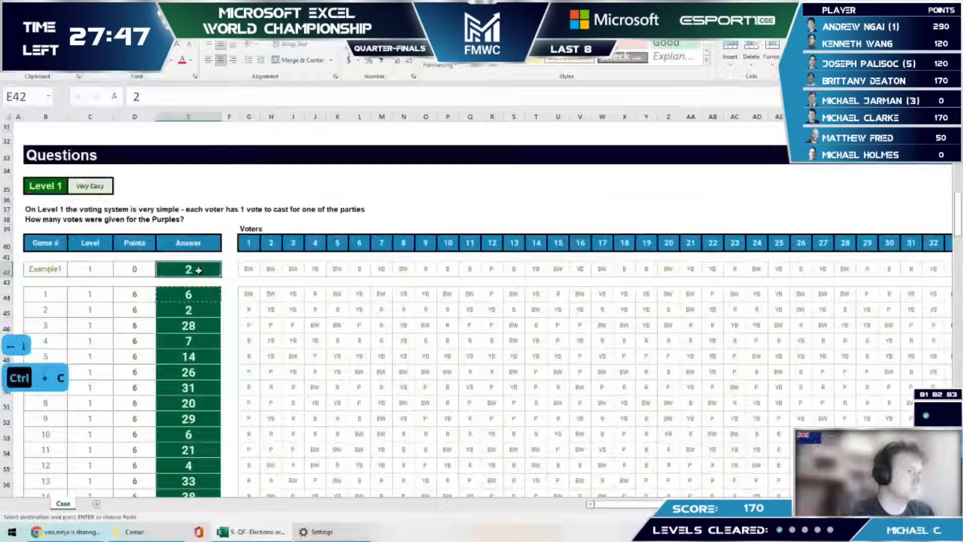
Step: Paste the copied COUNTIFS answer formula into the Level 1 Example1 answer cell E42
key("ctrl+v")
scroll(353, 387, "down", 10)
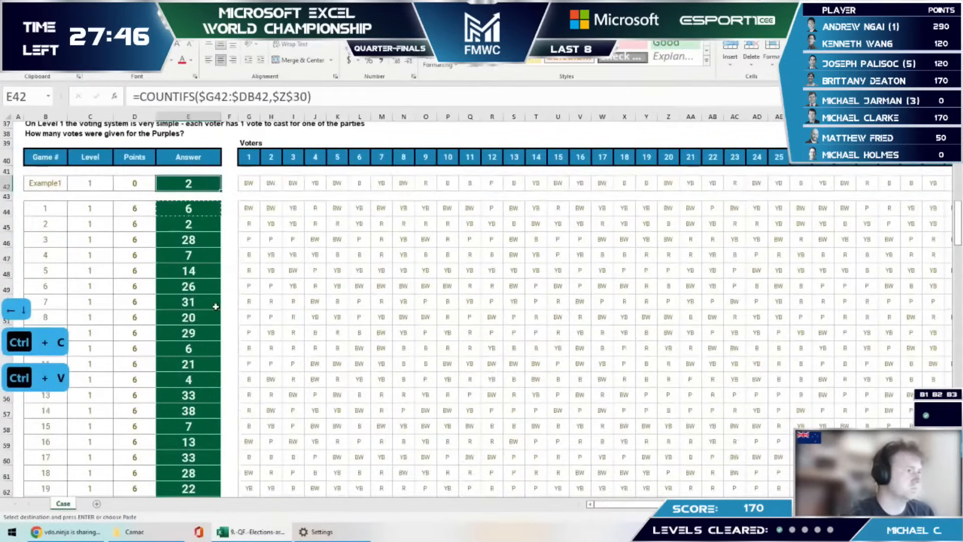
Step: Enter =IF(G81<>F81,1,DC81+1) in DD81 to score the first vote of the Level 2 example
left_click(353, 387)
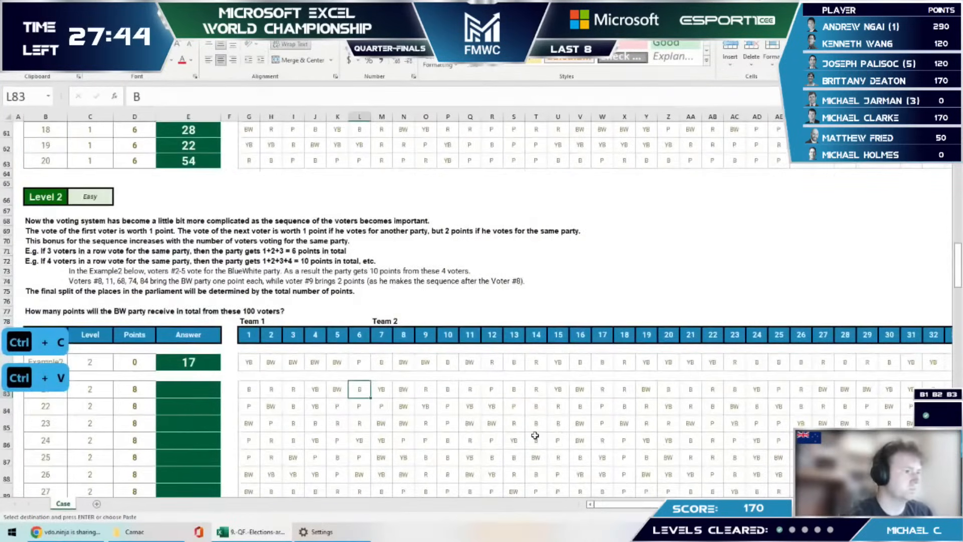
key("ctrl+Right")
key("Right")
key("Up")
key("Right")
key("Up")
key("Right")
key("Up")
key("Left")
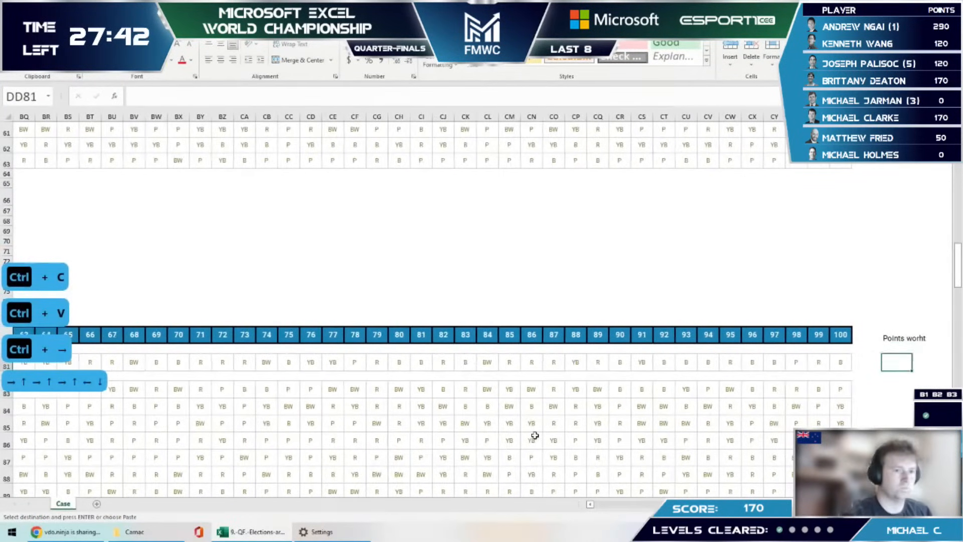
type("=IF(")
key("ctrl+Left")
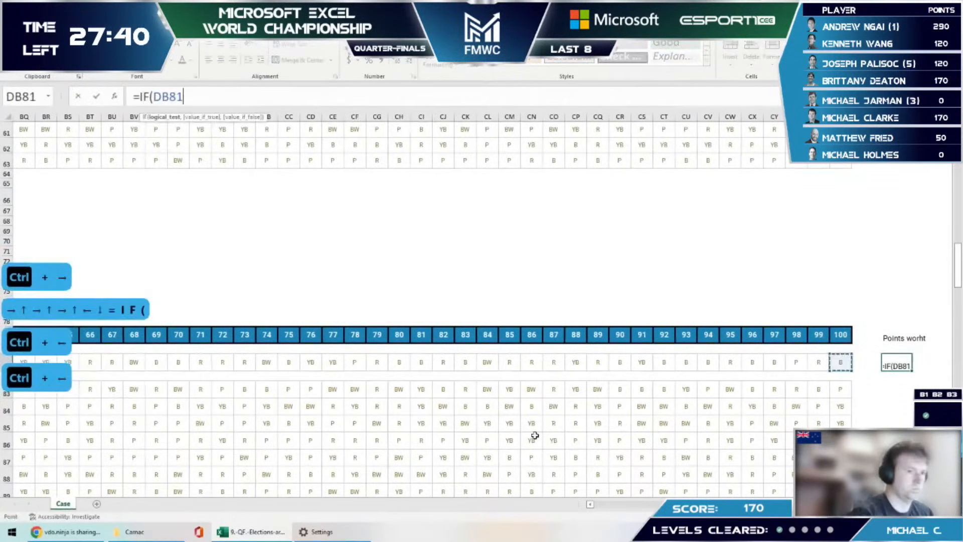
key("ctrl+Left")
key("ctrl+Left")
key("Right")
key("Right")
key("Right")
key("Right")
key("Right")
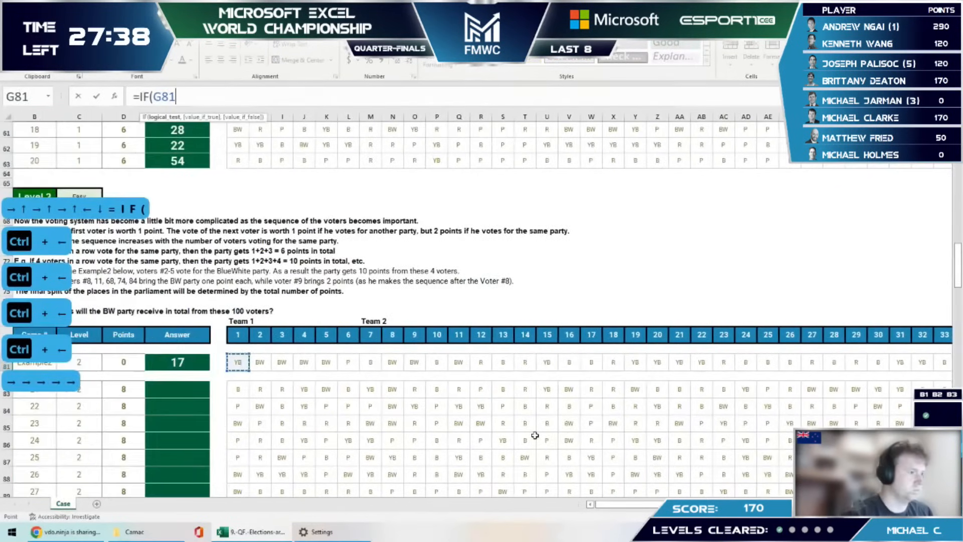
type("<>F81,1,")
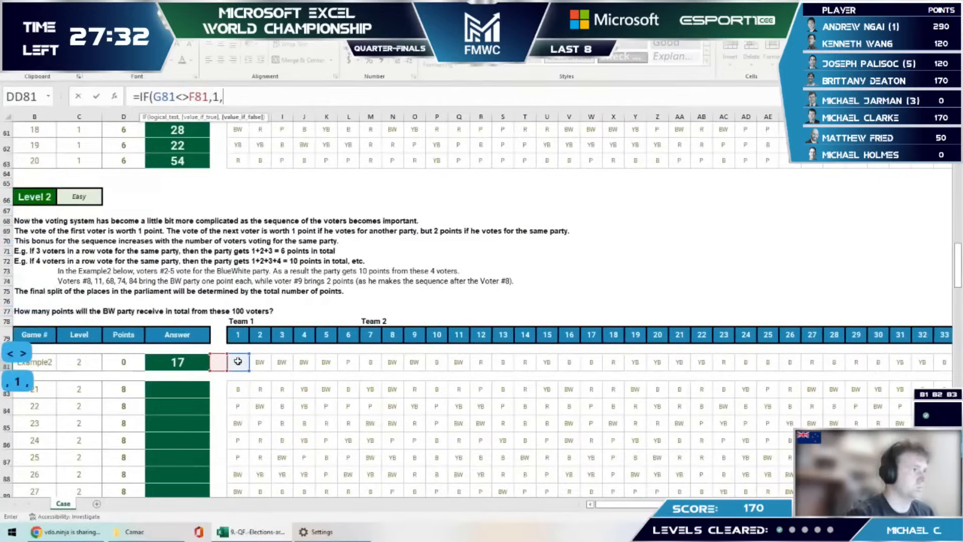
key("Left")
type("+1")
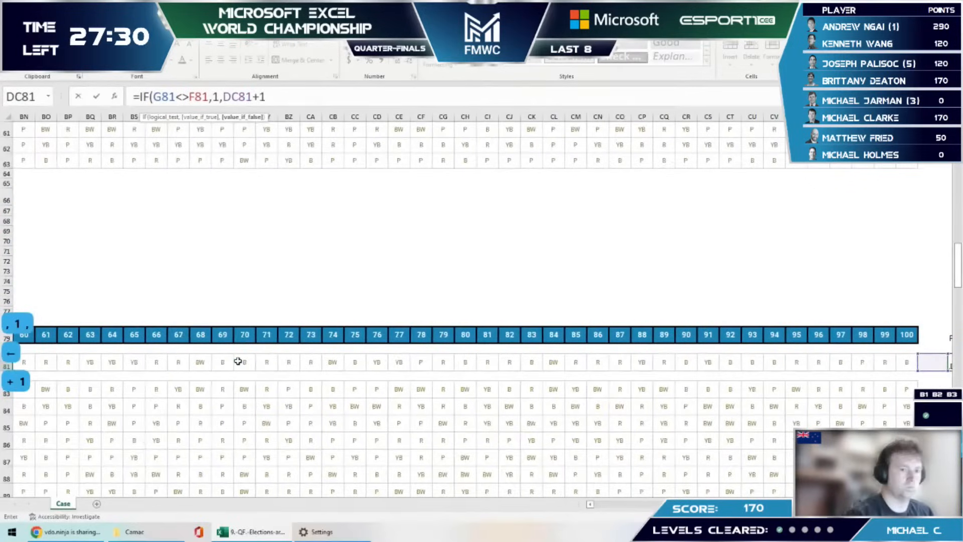
type(")")
key("Return")
Step: Copy the DD81 points formula into the adjoining cells to the right along row 81
key("ctrl+c")
key("shift+Left")
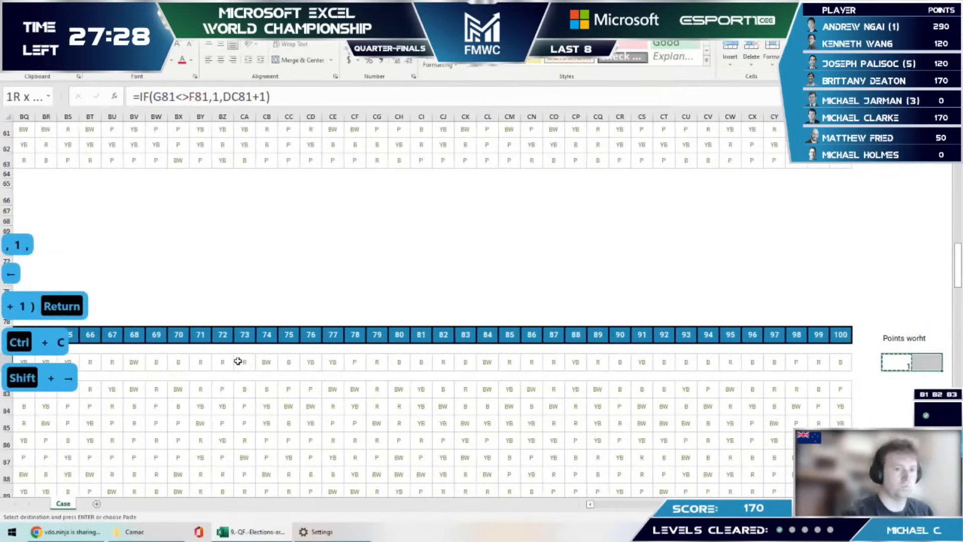
key("shift+Right")
key("shift+Right")
key("shift+Right")
key("shift+Right")
key("shift+Right")
key("shift+Right")
key("shift+Right")
key("shift+Right")
key("shift+Right")
key("shift+Right")
key("shift+Right")
key("shift+Right")
key("shift+Right")
key("shift+Right")
key("shift+Right")
key("shift+Right")
key("shift+Right")
key("shift+Right")
key("shift+Right")
key("shift+Right")
key("ctrl+v")
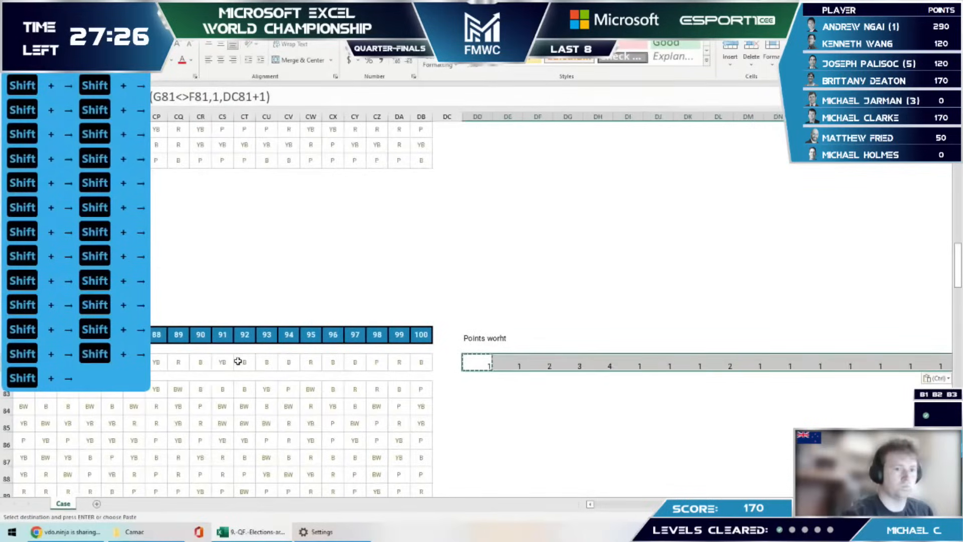
Step: Copy the block of points formulas in row 81 and paste it directly after its last cell to cover more voters
key("ctrl+Right")
key("ctrl+Left")
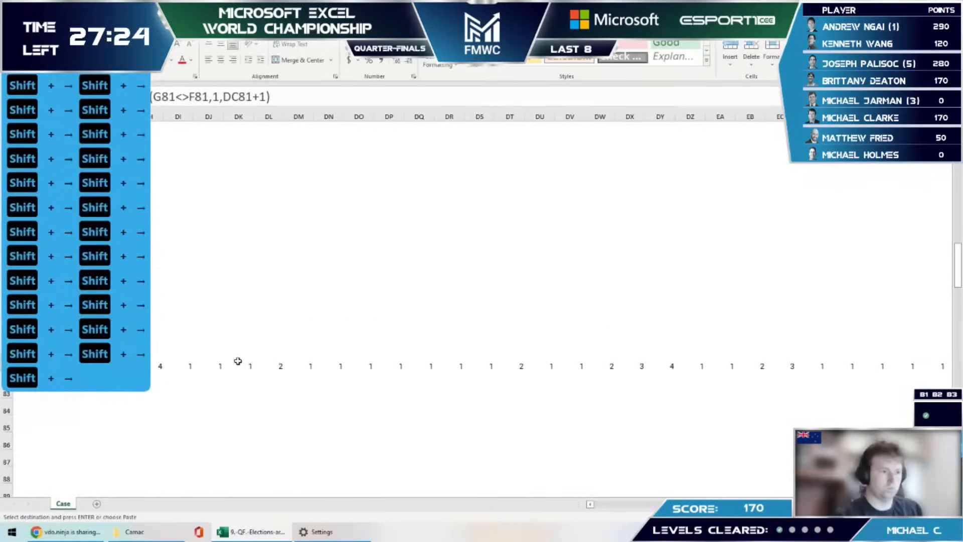
key("ctrl+Right")
key("shift+Right")
key("shift+Right")
key("shift+Right")
key("shift+Right")
key("shift+Right")
key("shift+Right")
key("shift+Right")
key("shift+Right")
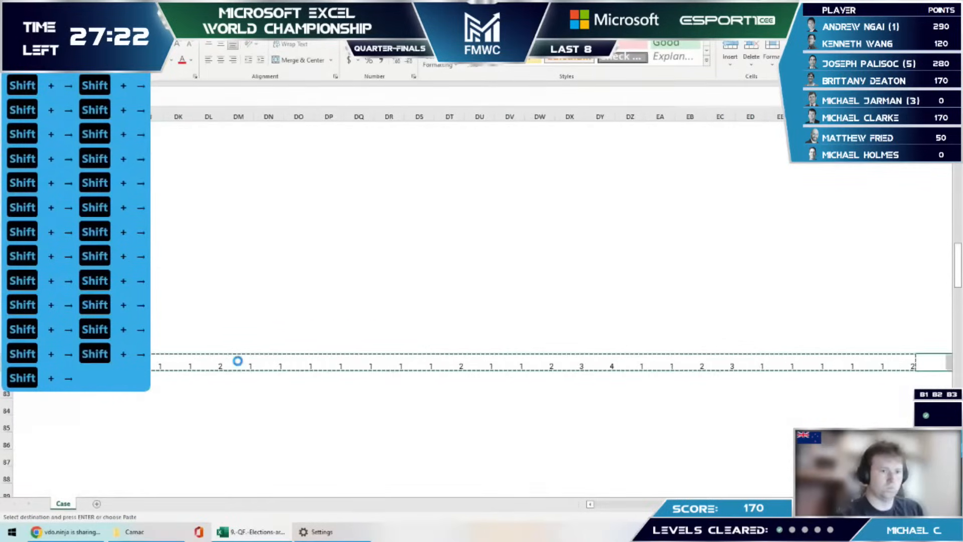
key("ctrl+v")
key("ctrl+Right")
key("ctrl+shift+Left")
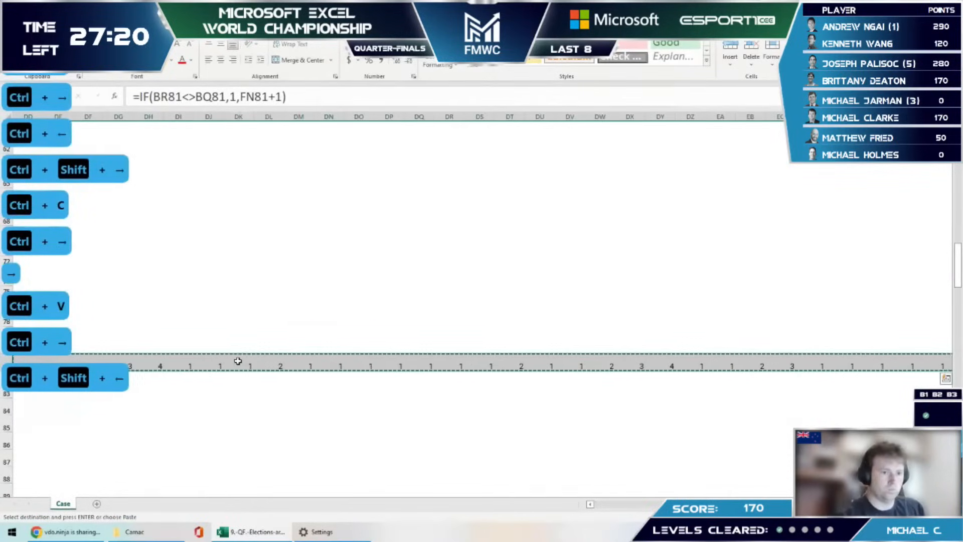
key("ctrl+Left")
key("Left")
key("Right")
key("Right")
key("ctrl+Right")
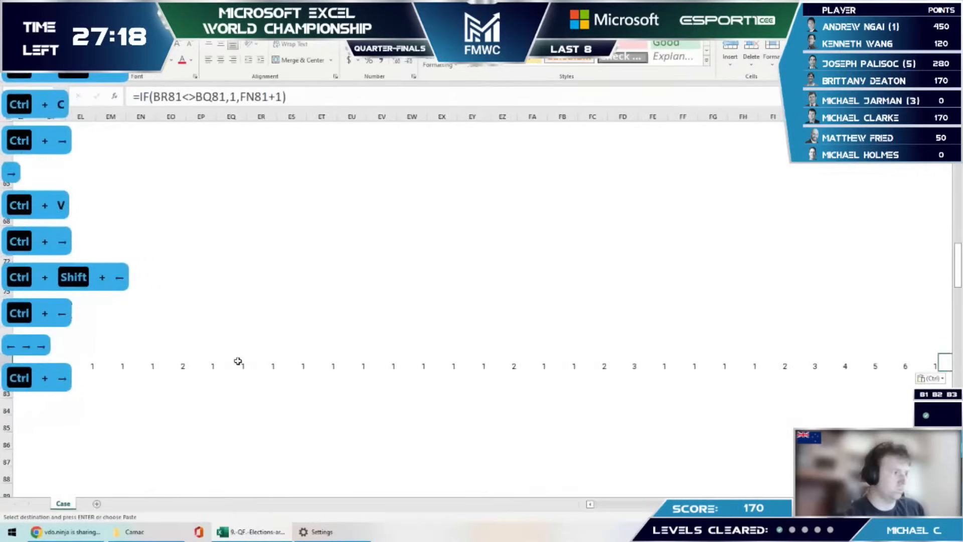
Step: Clear the last two points formulas, FN81:FO81, at the end of the row 81 fill
key("shift+Left")
key("Delete")
key("Left")
key("Left")
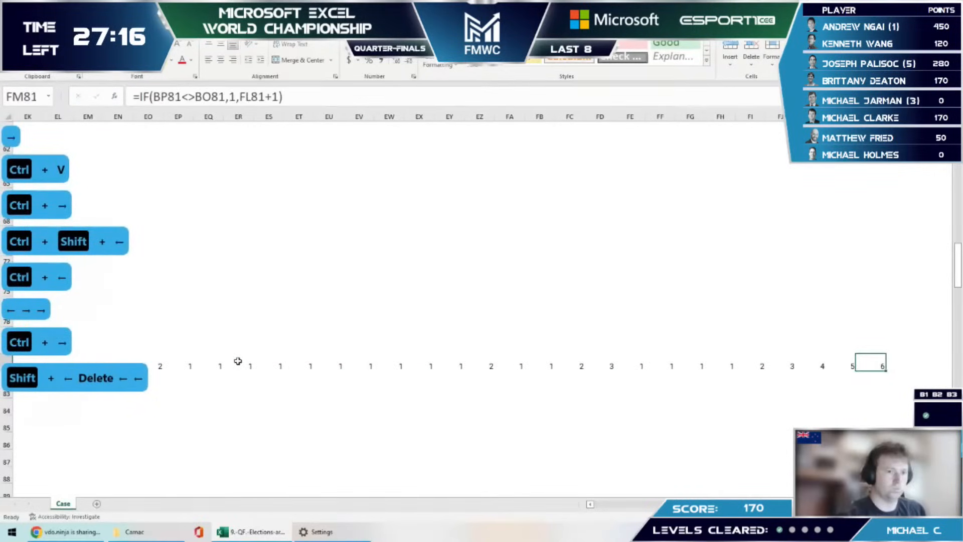
key("ctrl+bracketleft")
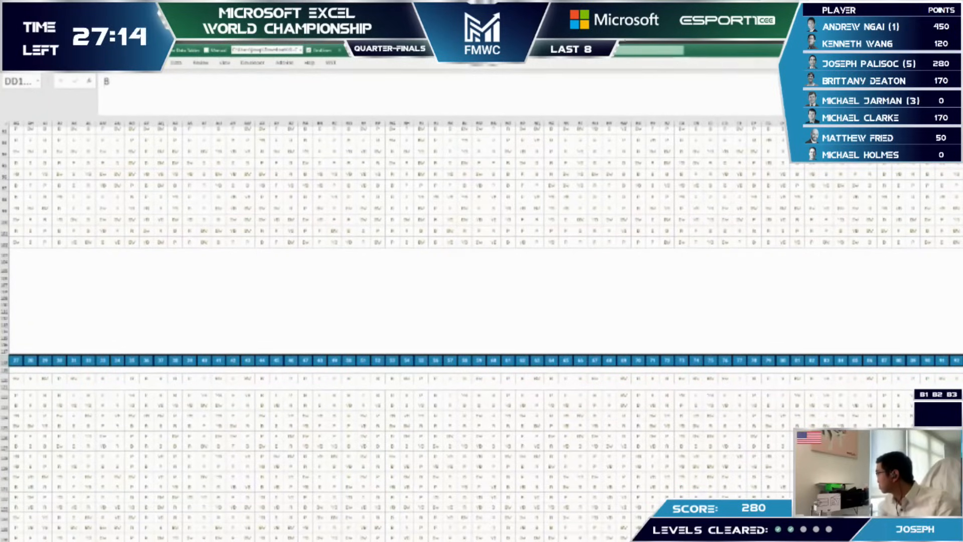
Step: Enter =COUNTIF($G120:$DB120,DD$118) across DD120:DH120 to count each party's votes in the Level 3 example
type("=co")
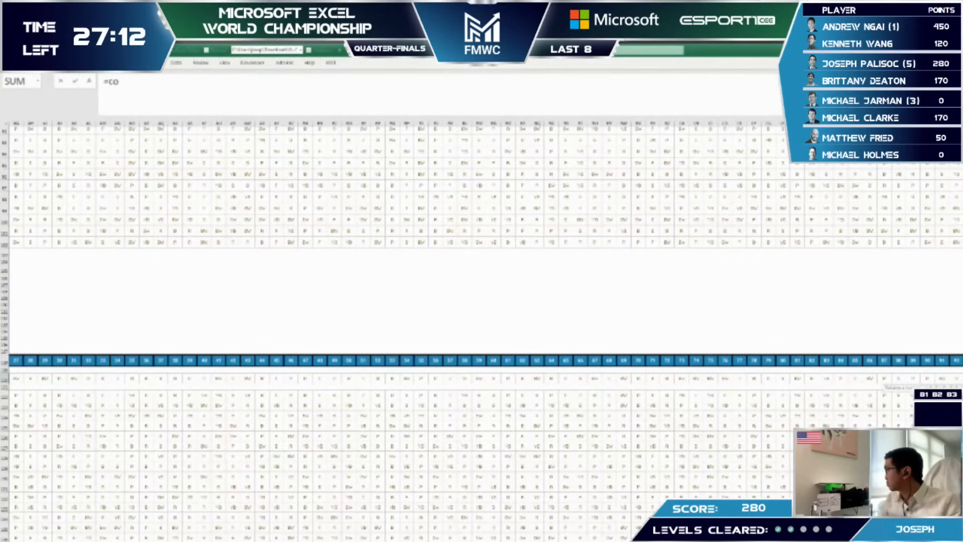
type("unti")
key("Tab")
key("Up")
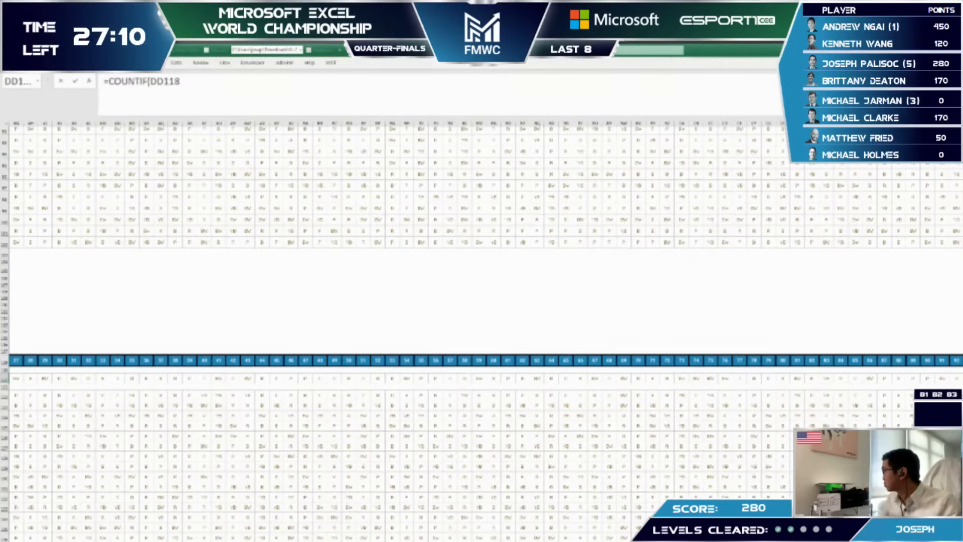
key("Home")
key("Down")
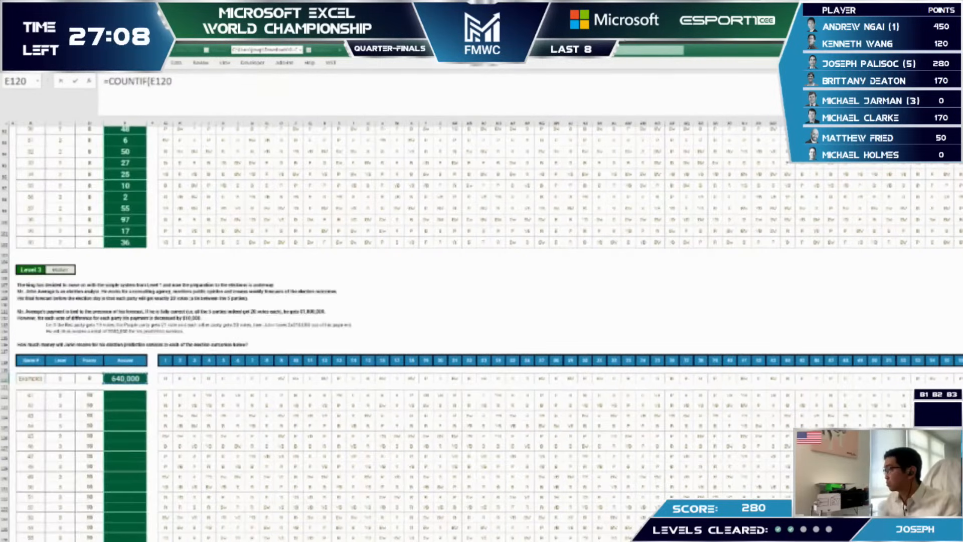
key("Right")
key("Right")
key("ctrl+shift+Right")
key("F4")
key("F4")
key("F4")
type(",")
key("Up")
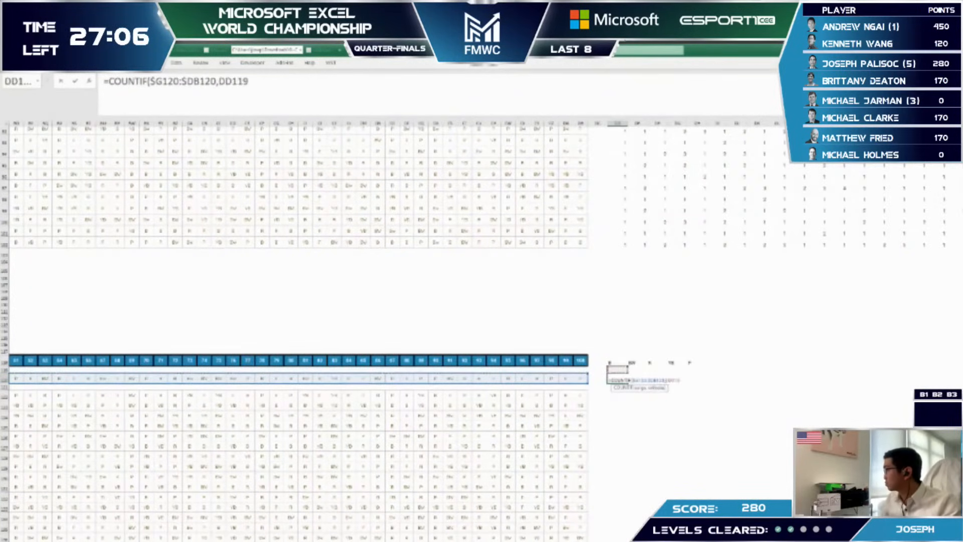
type(")")
key("ctrl+Return")
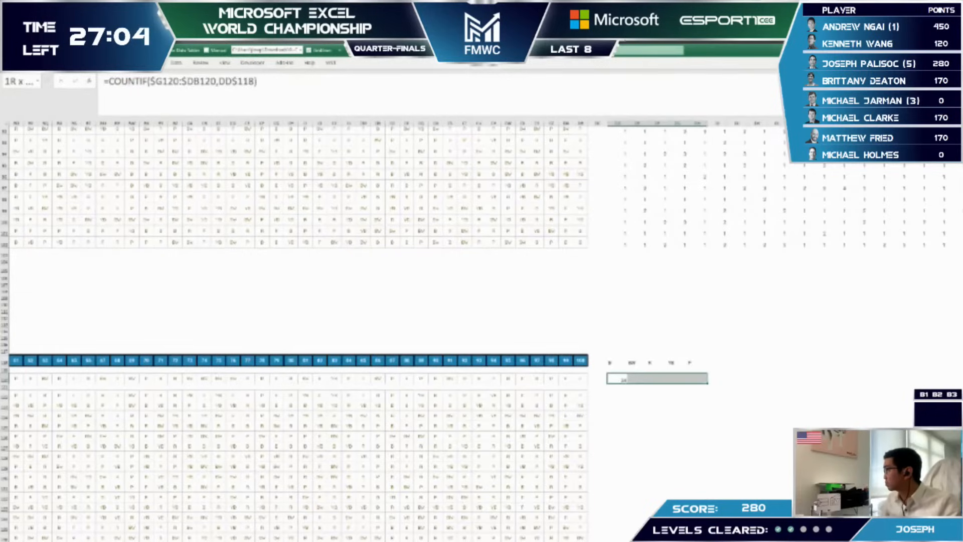
key("Down")
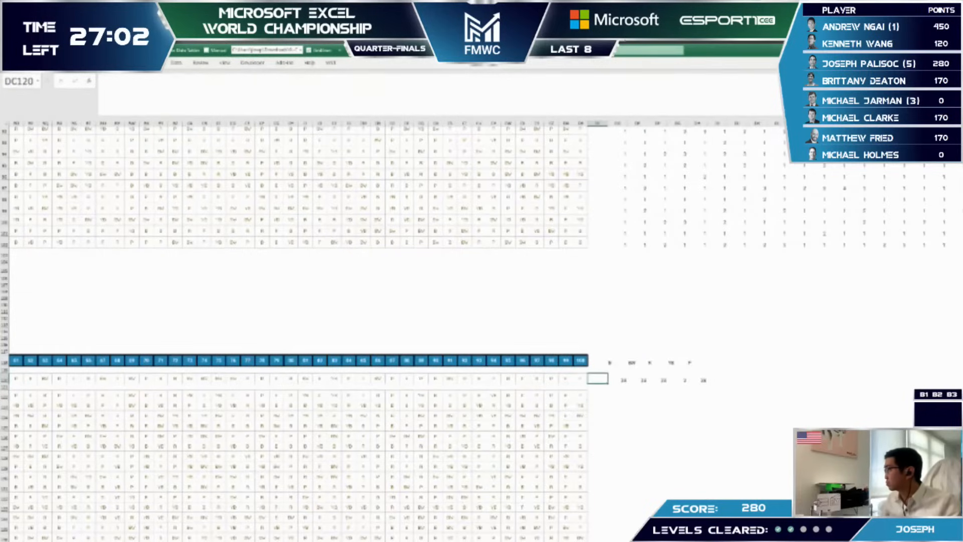
Step: Copy the party vote-count formulas from row 120 down through all the Level 3 game rows
key("shift+Right")
key("shift+Right")
key("shift+Right")
key("shift+Right")
key("shift+Right")
key("shift+Down")
key("shift+Down")
key("shift+Down")
key("shift+Down")
key("shift+Down")
key("shift+Down")
key("shift+Down")
key("shift+Down")
key("shift+Down")
key("shift+Down")
key("shift+Down")
key("shift+Down")
key("shift+Down")
key("shift+Down")
key("shift+Down")
key("shift+Down")
key("shift+Down")
key("shift+Down")
key("shift+Down")
key("shift+Down")
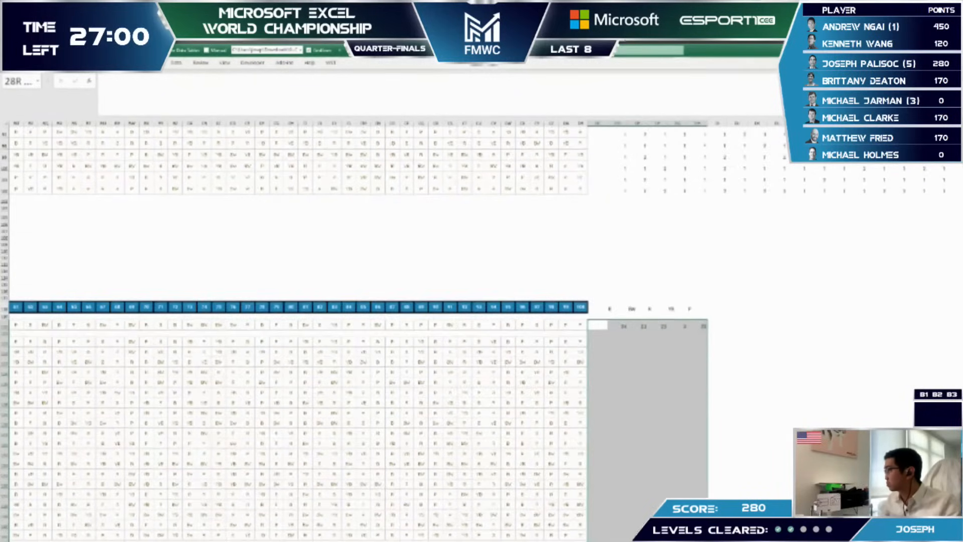
key("ctrl+d")
Step: Enter =ABS(20-DD120) in DJ120 and down through row 141 to get the first party's deviation from 20 votes
key("Right")
key("Right")
key("Right")
key("Right")
key("Right")
key("Right")
key("Right")
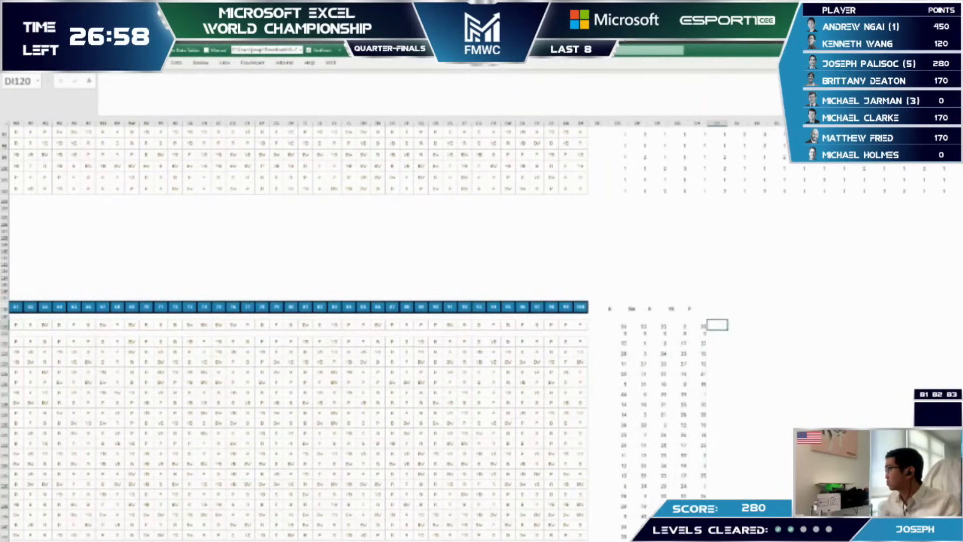
type("=a")
key("Tab")
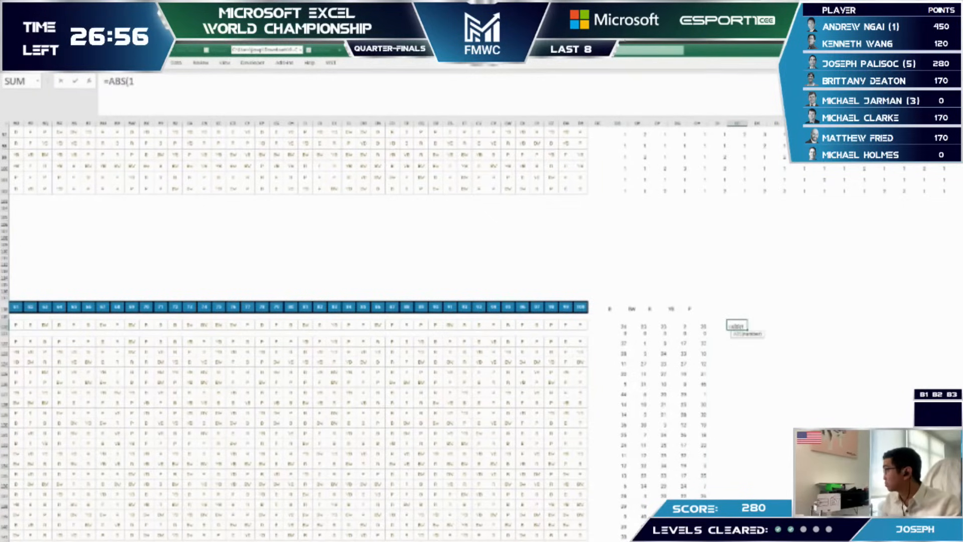
key("Left")
key("Left")
key("Left")
key("Escape")
key("Left")
key("Left")
key("Right")
key("Right")
key("shift+Down")
key("shift+Down")
key("shift+Down")
key("shift+Down")
key("shift+Down")
key("shift+Down")
key("shift+Down")
key("shift+Down")
key("shift+Down")
key("shift+Down")
key("shift+Down")
key("shift+Down")
key("shift+Down")
key("shift+Down")
key("shift+Down")
key("shift+Down")
key("shift+Down")
key("shift+Down")
key("shift+Down")
key("shift+Down")
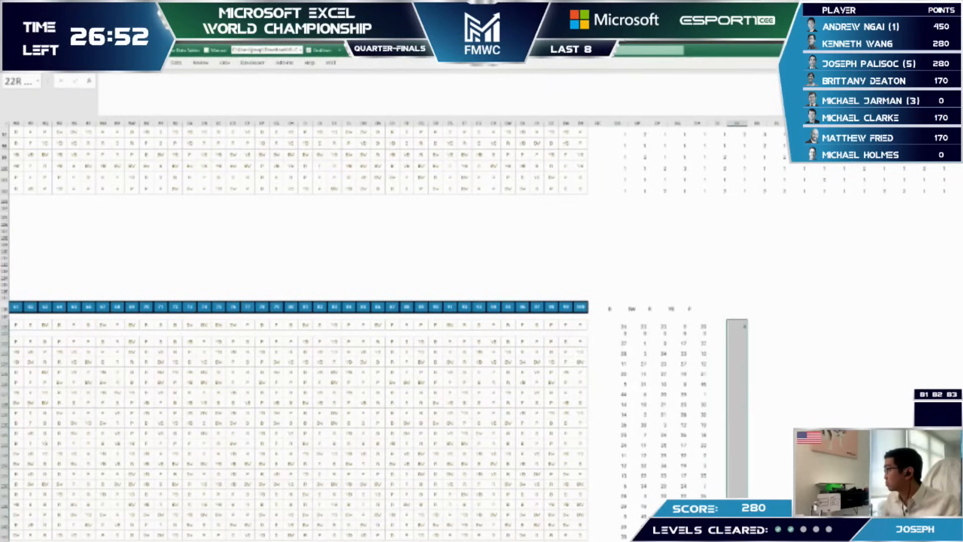
type("=ABS(20-DD120)")
key("ctrl+Return")
Step: Copy the vote-deviation formulas across the adjoining columns for the remaining parties
key("shift+Right")
key("shift+Right")
key("shift+Right")
key("shift+Right")
key("shift+Right")
key("ctrl+r")
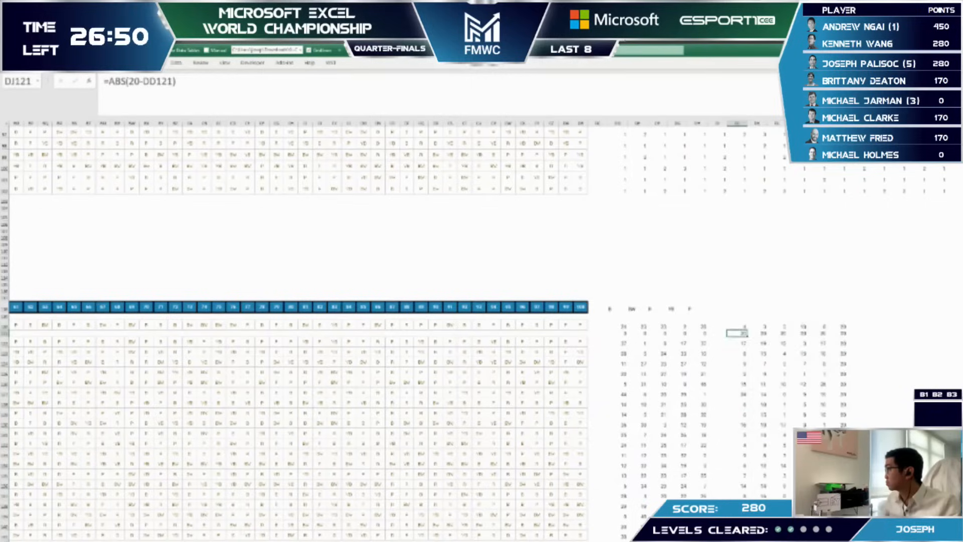
Step: Enter =SUM(DJ120:DN120) in DP120 to total the vote deviations and copy it down the Level 3 game rows
left_click(856, 325)
type("=s")
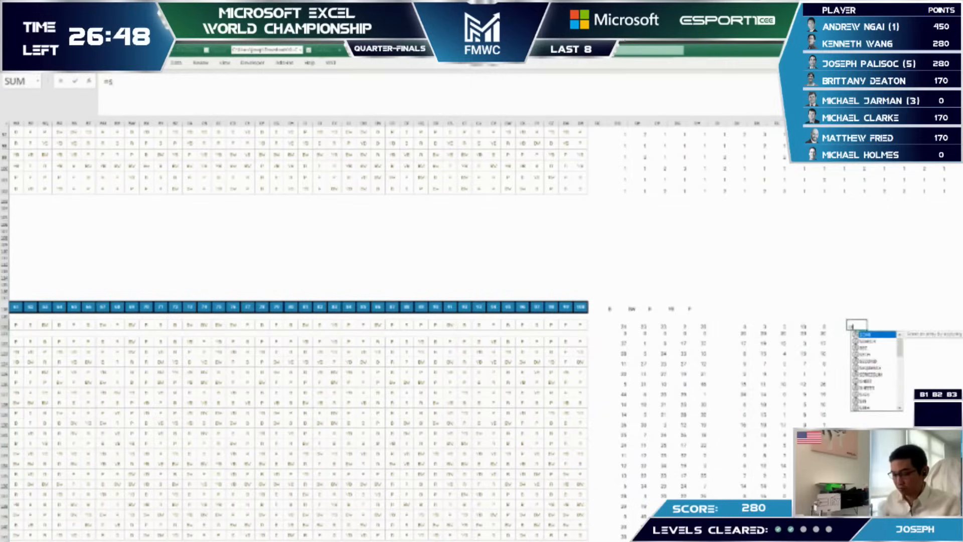
key("Tab")
key("Left")
key("Left")
key("Left")
key("Left")
key("Left")
key("Left")
key("shift+Right")
key("shift+Right")
key("shift+Right")
key("shift+Right")
key("ctrl+Return")
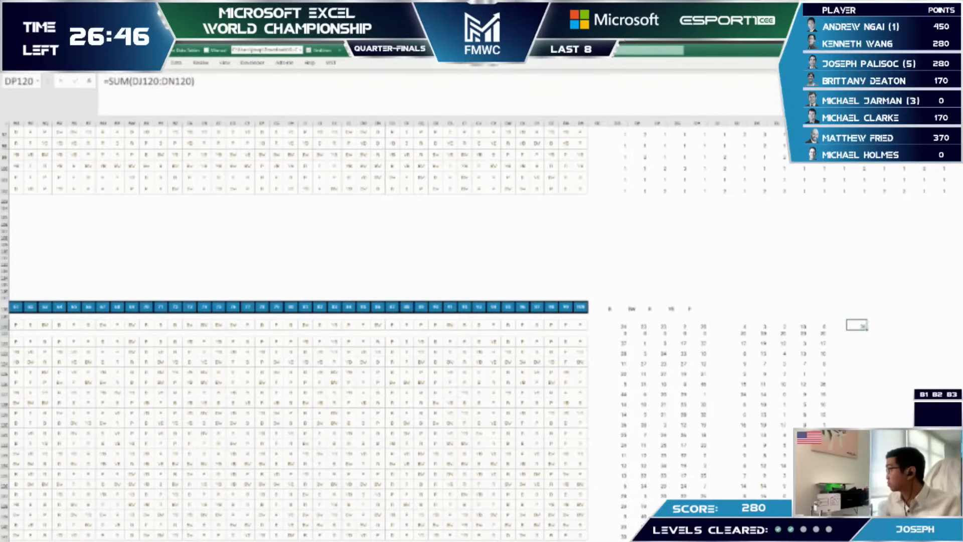
key("ctrl+shift+Down")
key("ctrl+d")
Step: Calculate the deduction with =DP120*10000 in DR120 and the payment as 1000000 minus DR120 in DS120
left_click(896, 325)
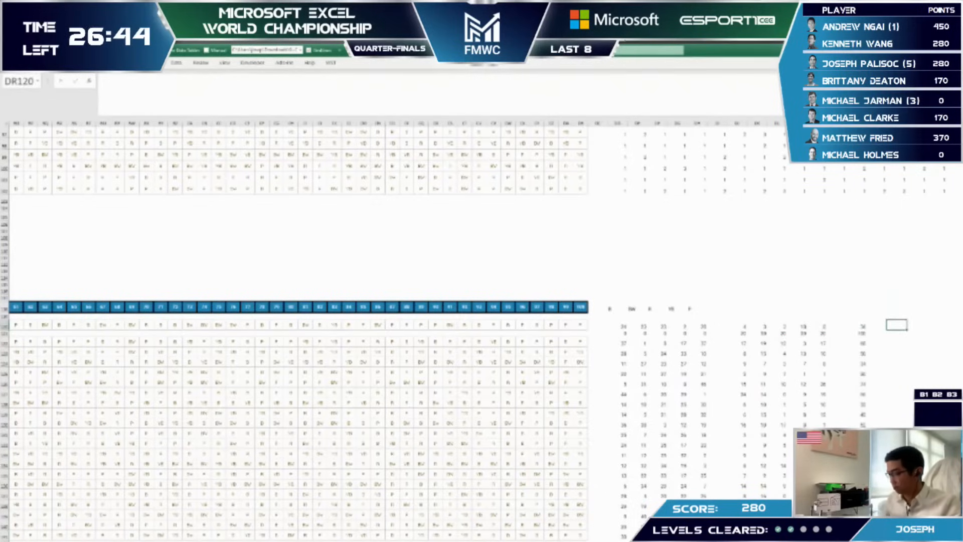
type("*1")
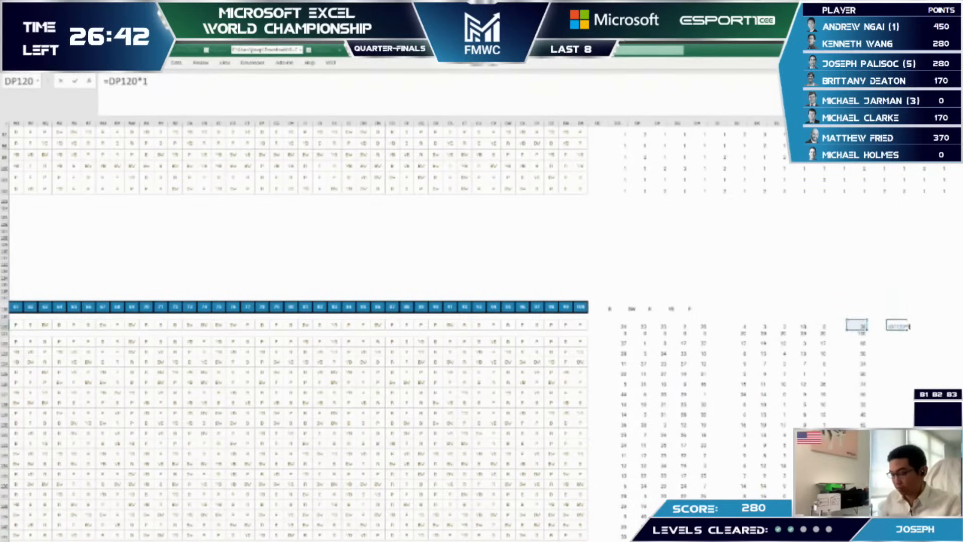
key("Return")
key("Return")
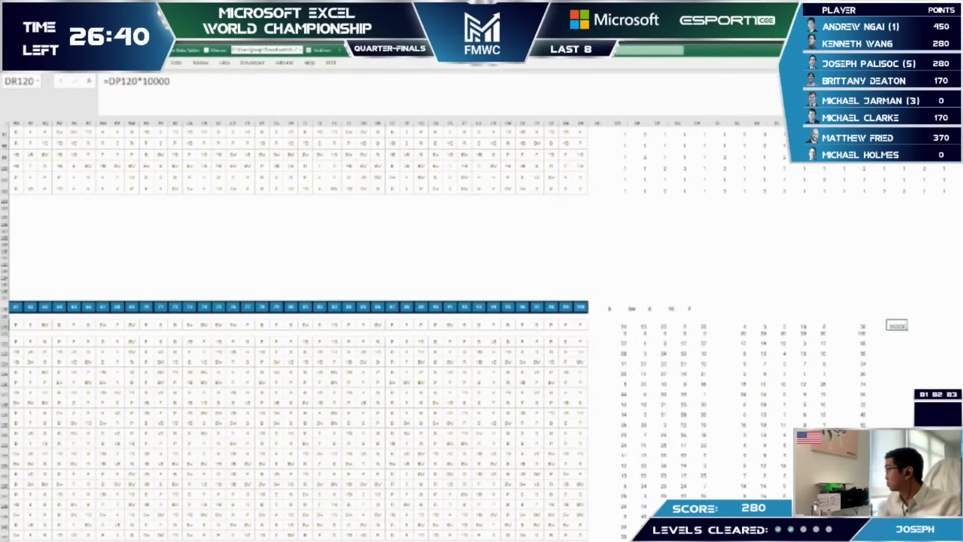
left_click(917, 325)
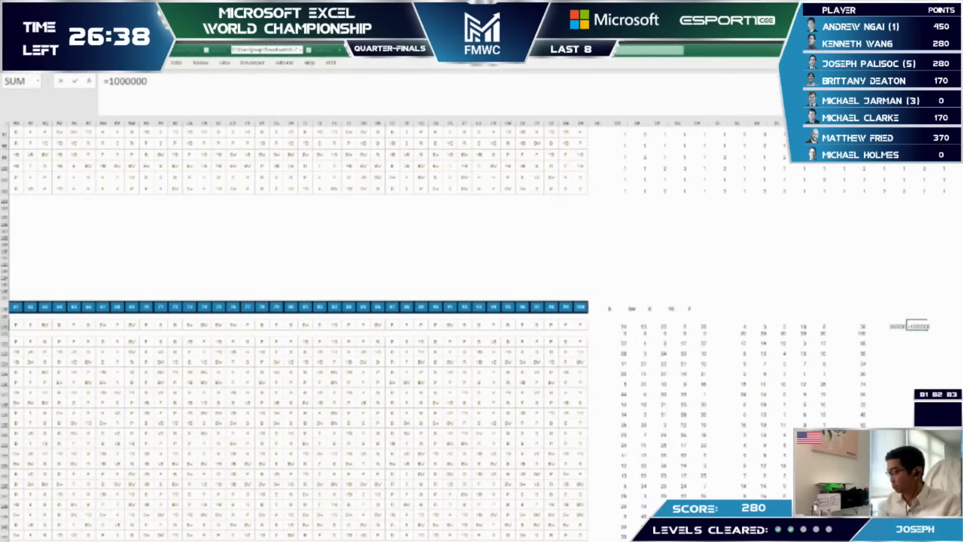
left_click(898, 326)
key("Return")
Step: Go back to the answer column and select the first Level 3 game's answer cell
left_click(857, 325)
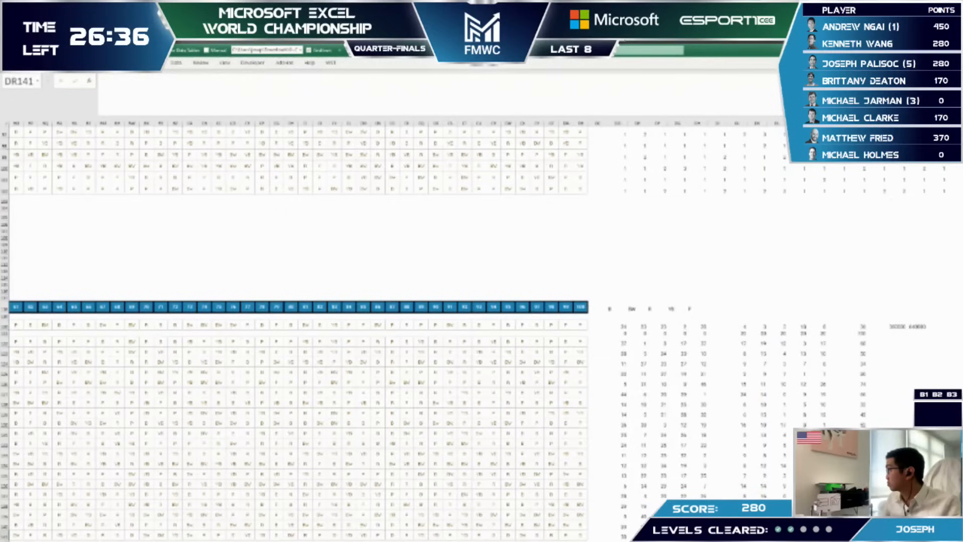
key("Home")
left_click(89, 333)
left_click(126, 341)
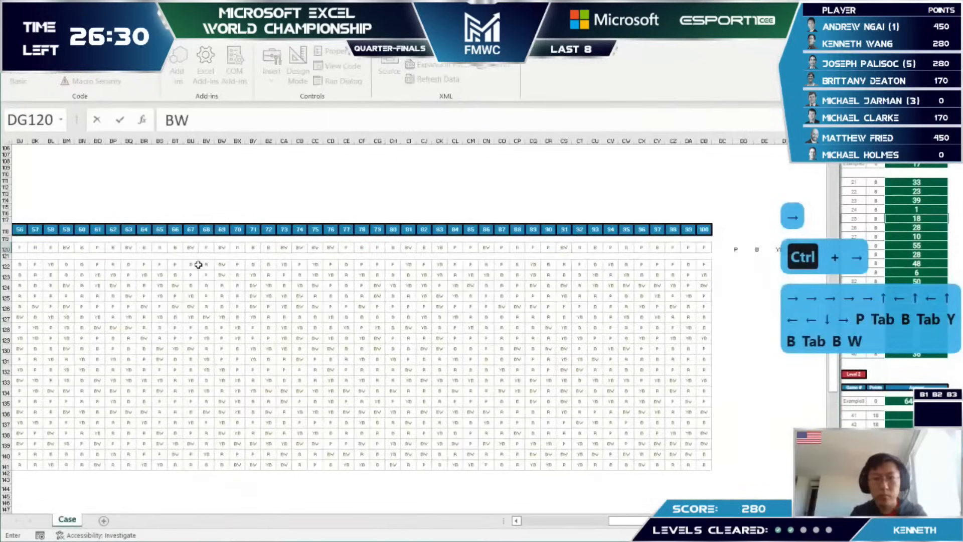
Step: Complete the row 120 party headings with BW in DG120 and R in DH120
key("Tab")
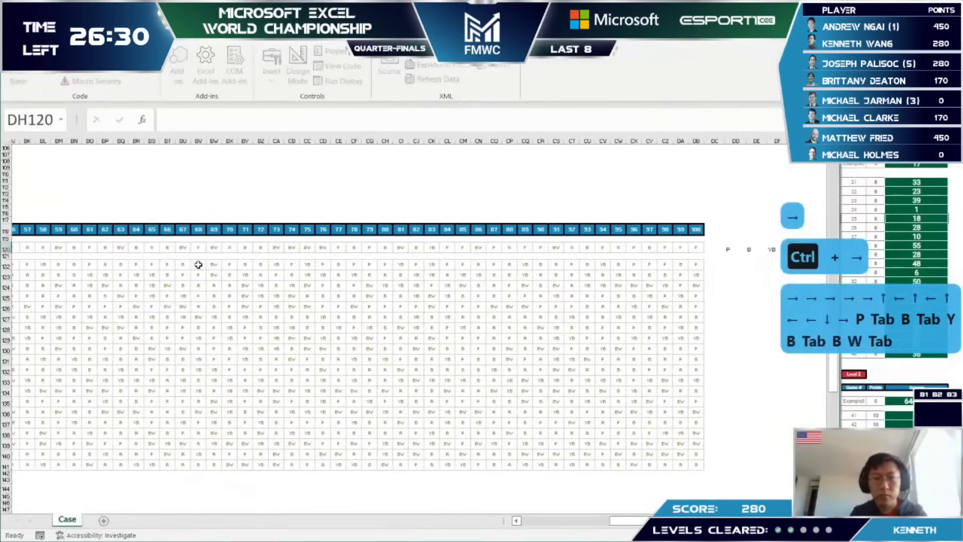
type("R")
key("Left")
Step: Enter =COUNTIF(G122:DB122,DD120) in DD122 to count the first party's votes in the first Level 3 game
key("Left")
key("Left")
key("Left")
key("Down")
type("=")
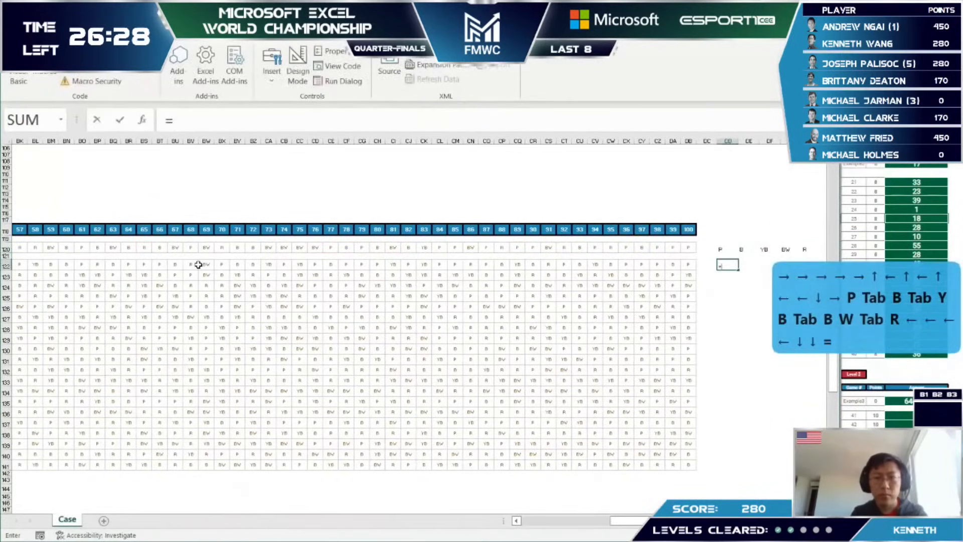
type("COUNTIF(")
key("Left")
key("Left")
key("ctrl+shift+Left")
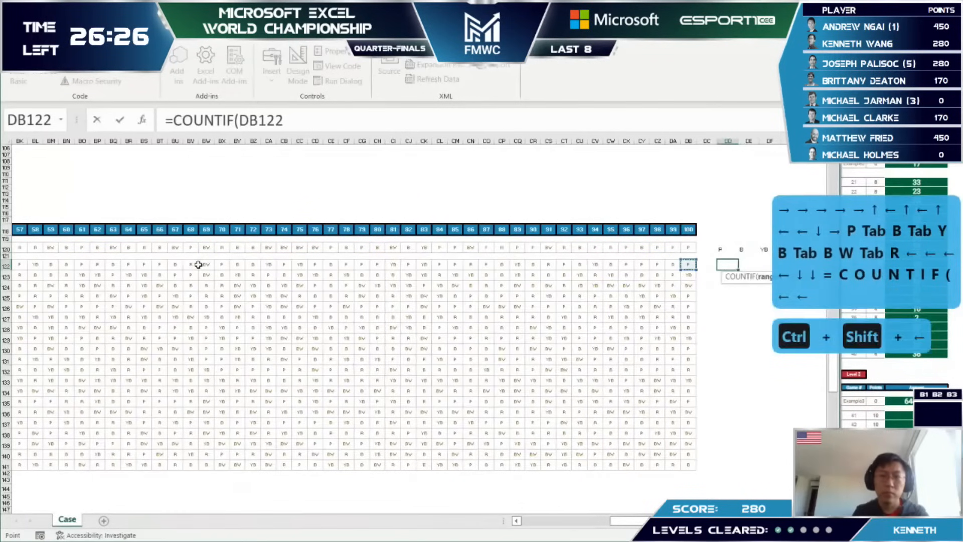
type(",")
key("Up")
key("Up")
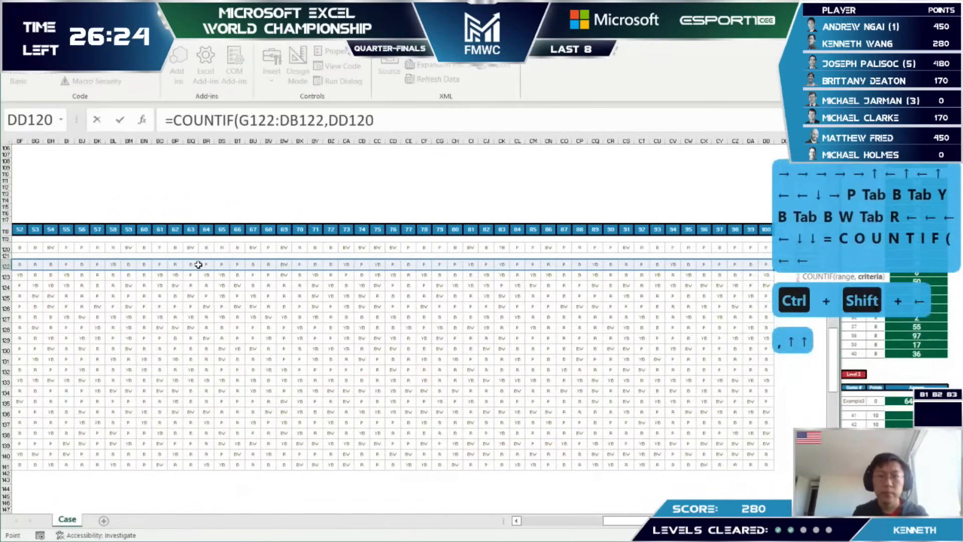
key("Return")
Step: Lock the references in the DD122 vote-count formula so it reads =COUNTIF($G122:$DB122,DD$120)
key("Page_Down")
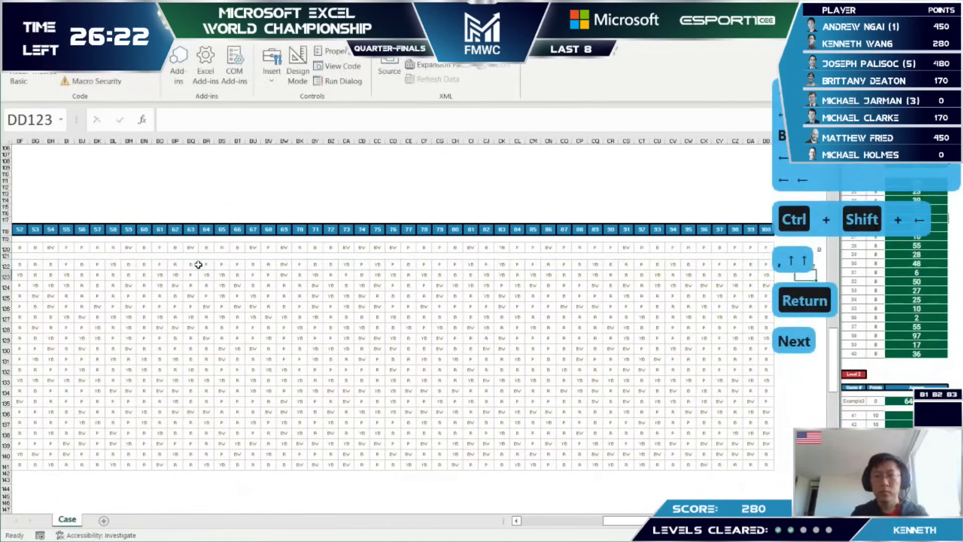
key("Page_Up")
key("Up")
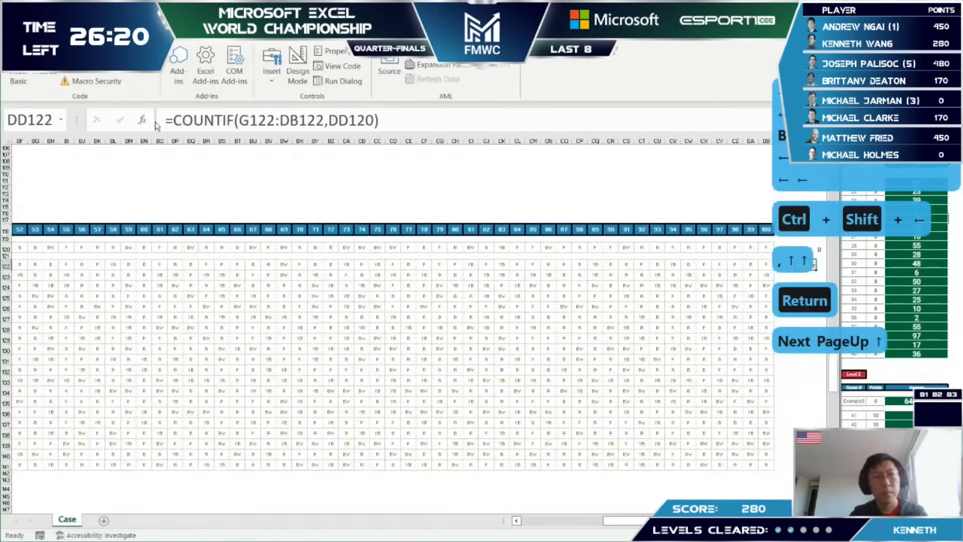
left_click(240, 121)
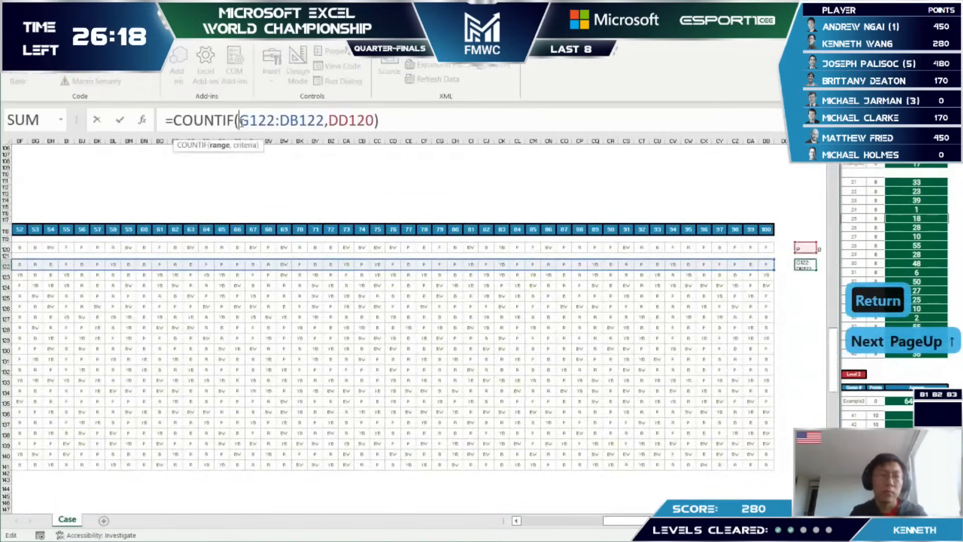
type("$")
key("Right")
key("Right")
type("$")
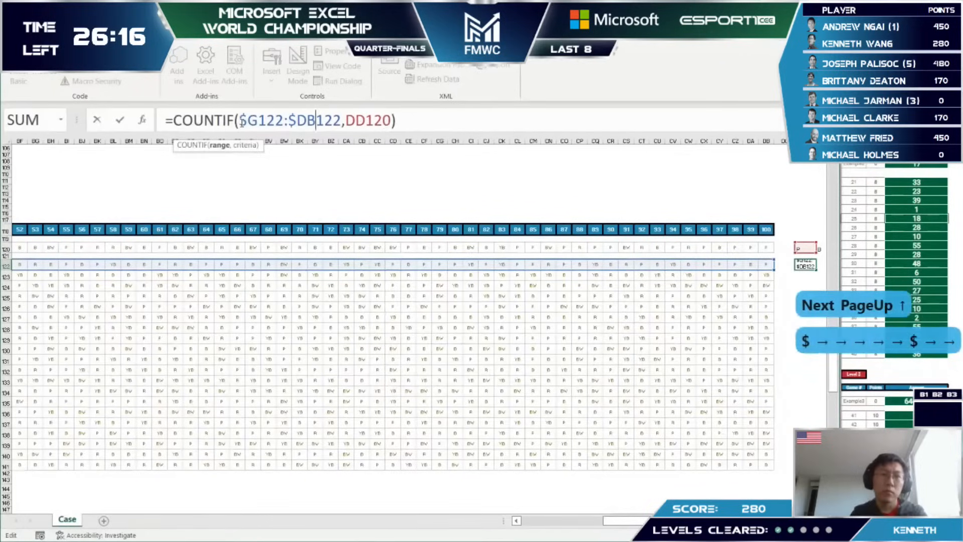
key("Right")
key("Right")
key("Right")
key("Right")
key("Right")
key("Right")
key("Right")
type("$")
key("Return")
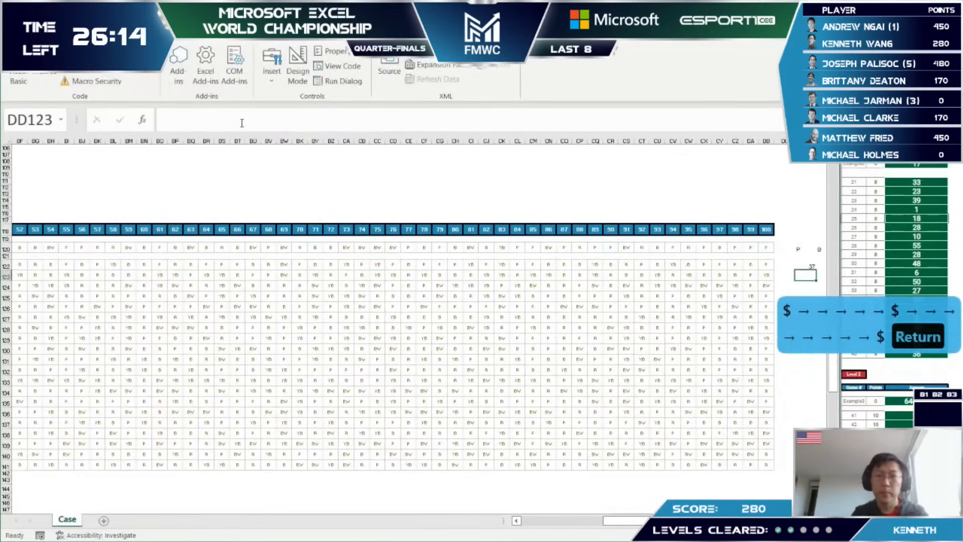
Step: Copy the DD122 vote-count formula across the first four parties and all Level 3 games, filling DD122:DG141
key("Up")
key("ctrl+c")
key("shift+Down")
key("shift+Down")
key("shift+Down")
key("shift+Down")
key("shift+Down")
key("shift+Down")
key("shift+Down")
key("shift+Down")
key("shift+Down")
key("shift+Down")
key("shift+Down")
key("shift+Down")
key("shift+Down")
key("shift+Down")
key("shift+Down")
key("shift+Down")
key("shift+Down")
key("shift+Down")
key("shift+Down")
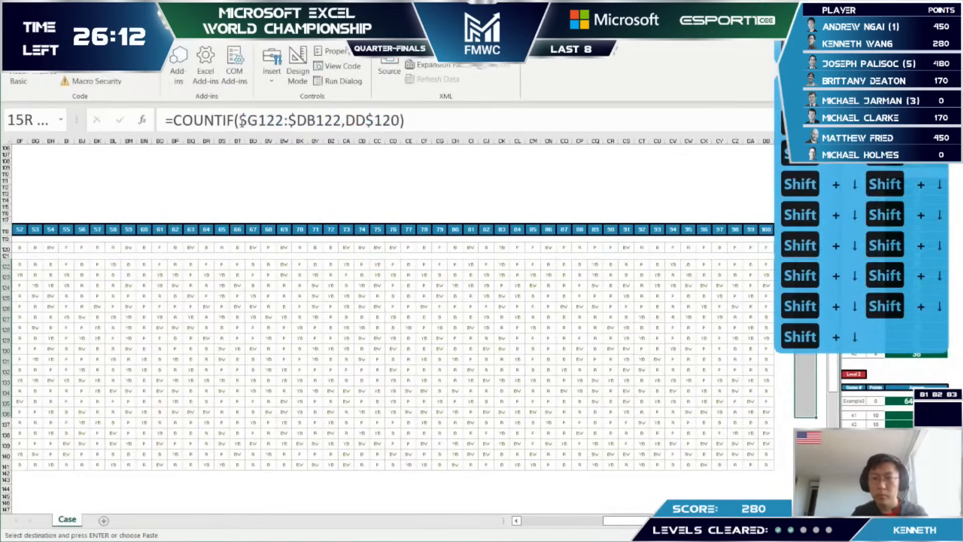
key("shift+Right")
key("shift+Right")
key("shift+Right")
key("shift+Right")
key("shift+Right")
key("shift+Right")
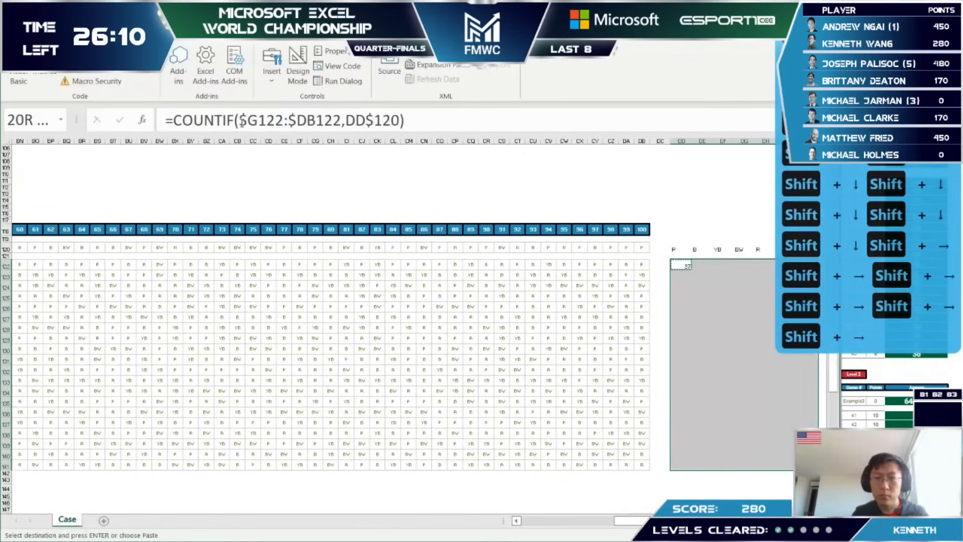
key("shift+Left")
key("shift+Left")
key("shift+Left")
key("ctrl+v")
Step: Extend the vote-count formula to the R party column for all Level 3 games, DH122:DH141
key("Right")
key("Right")
key("Right")
key("Right")
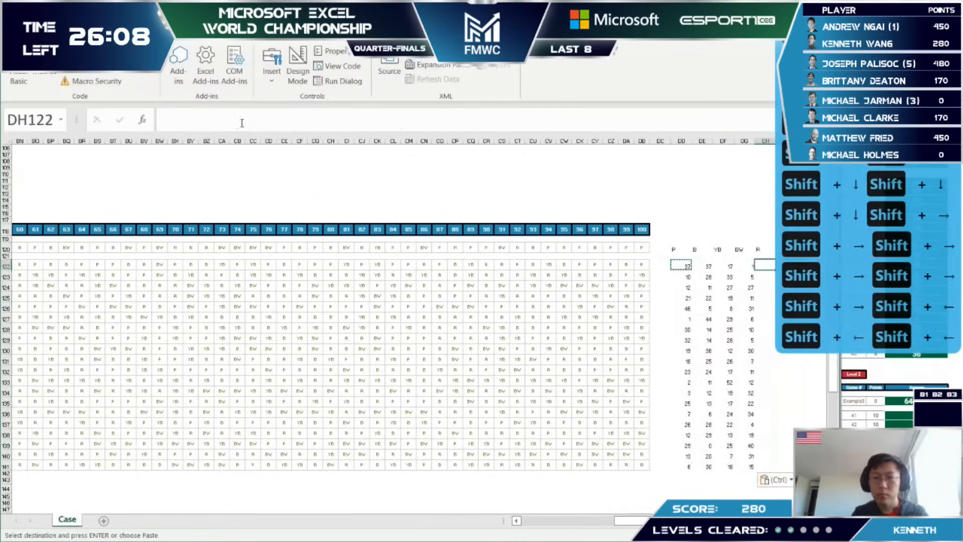
key("Left")
key("ctrl+Down")
key("Right")
key("ctrl+shift+Up")
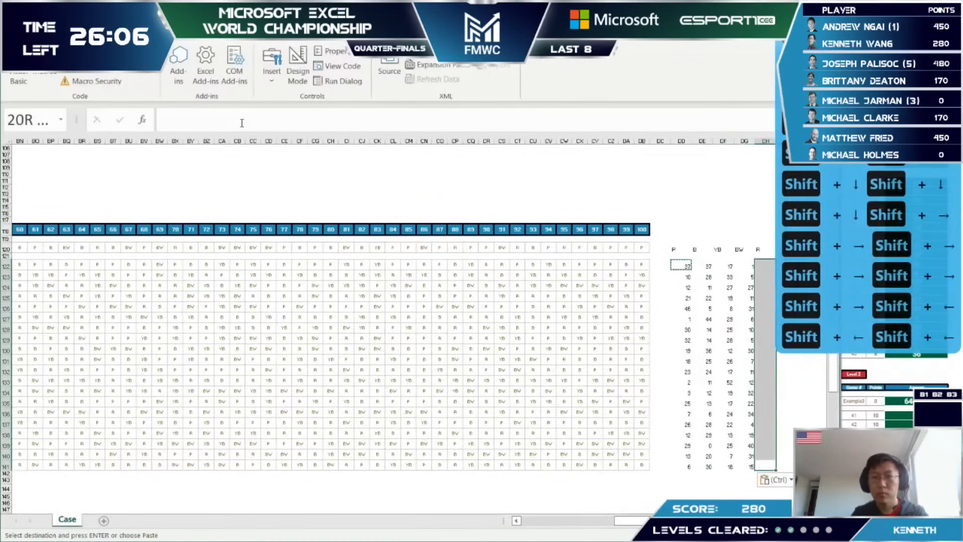
Step: Begin a formula in DJ122 with =ABS(20- and reference the first party's vote count in the first Level 3 game
key("Right")
key("Right")
key("Right")
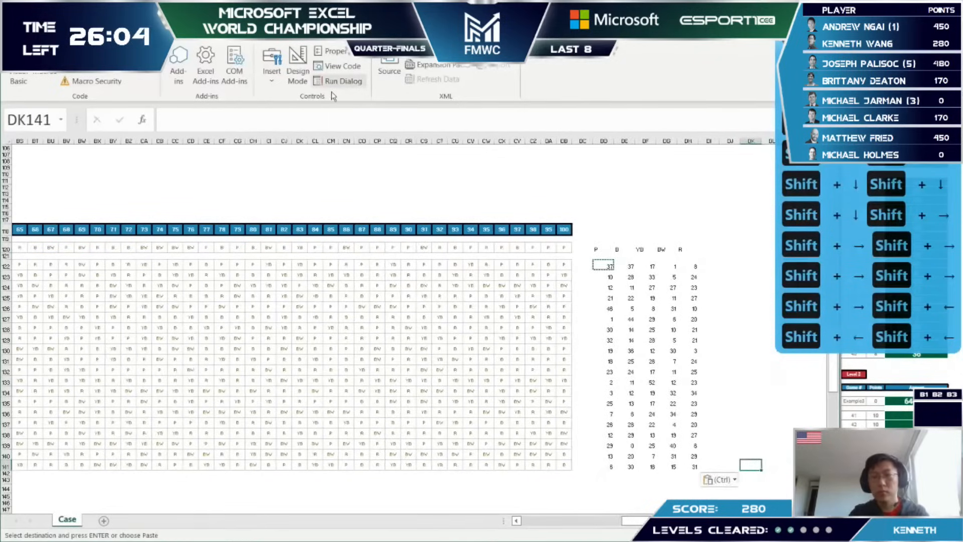
left_click(729, 265)
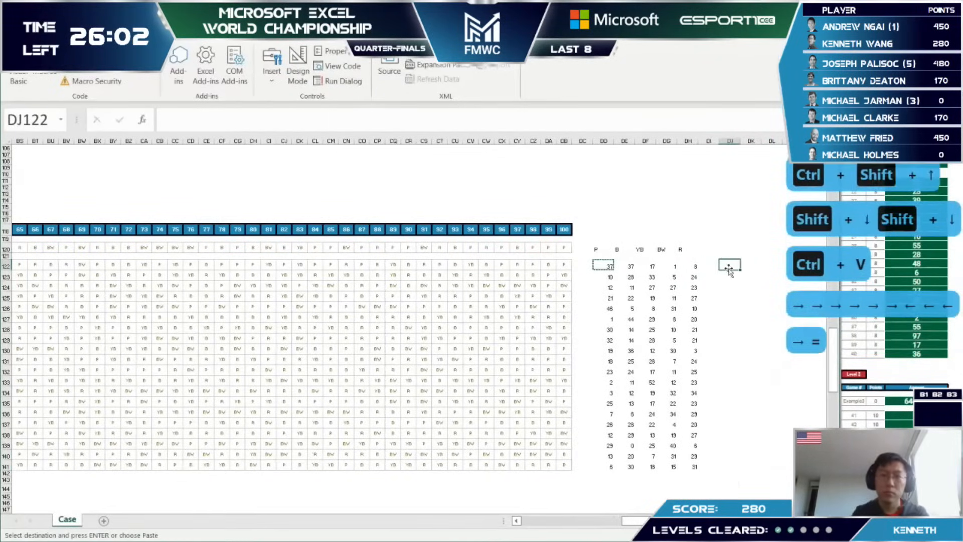
type("=")
key("Left")
key("Left")
key("Left")
key("Left")
key("Left")
key("Left")
key("BackSpace")
key("BackSpace")
key("BackSpace")
key("BackSpace")
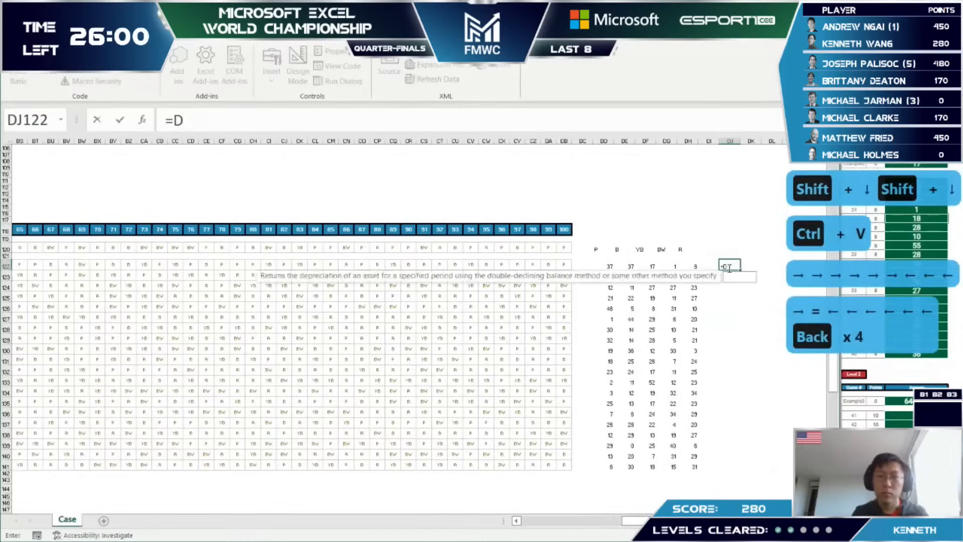
type("A")
key("BackSpace")
key("BackSpace")
type("ABS(")
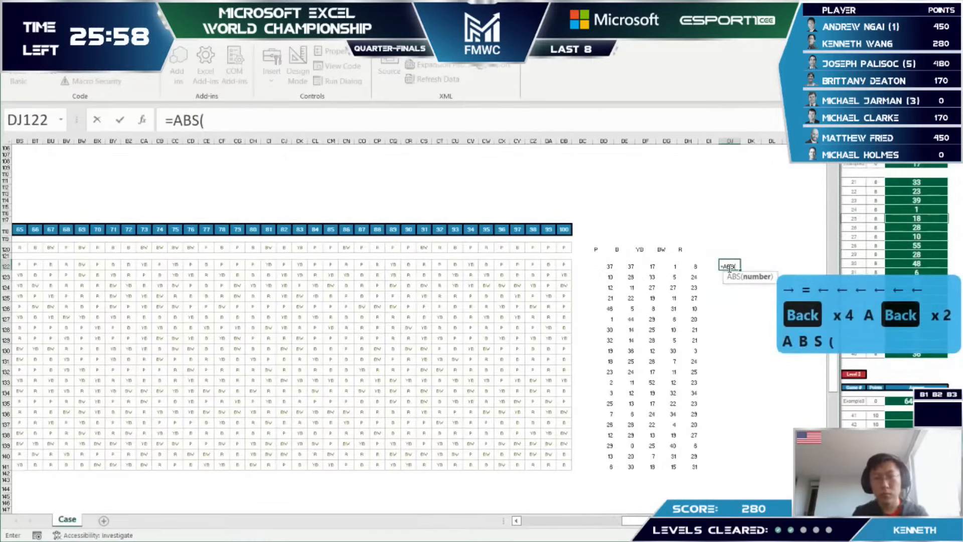
type("20-")
key("Left")
key("Left")
key("Left")
key("Left")
key("Left")
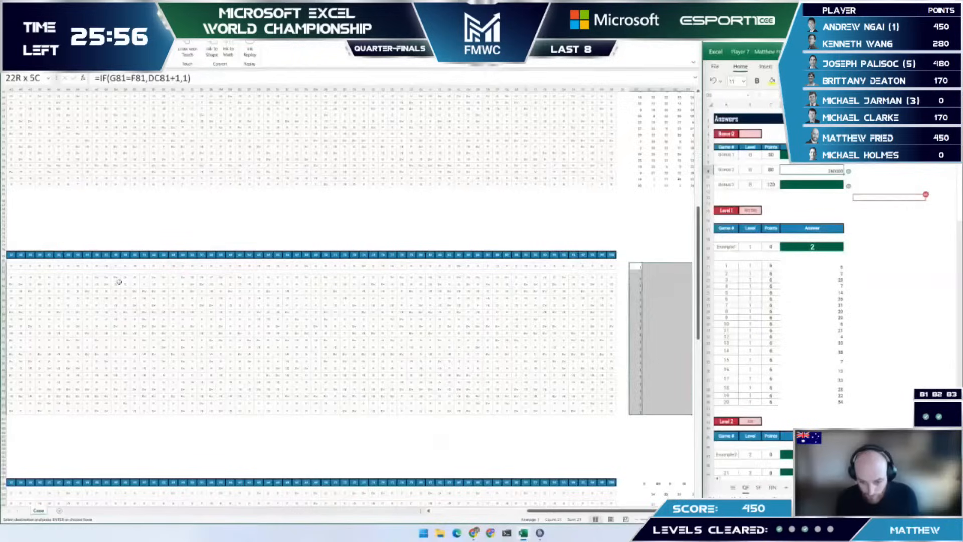
Step: Paste the copied consecutive-vote streak formula =IF(G81=F81,DC81+1,1) across DD81:EV102
key("shift+Left")
key("shift+Left")
key("shift+Left")
key("shift+Left")
key("shift+Left")
key("shift+Left")
key("shift+Left")
key("shift+Left")
key("shift+Left")
key("shift+Left")
key("shift+Left")
key("shift+Left")
key("shift+Left")
key("shift+Left")
key("shift+Left")
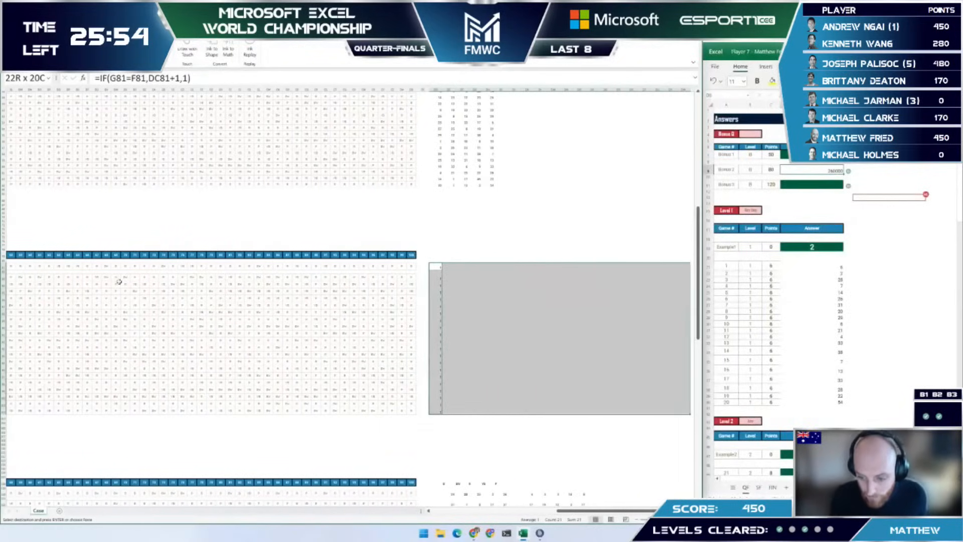
key("shift+Left")
key("shift+Left")
key("shift+Left")
key("shift+Left")
key("shift+Left")
key("shift+Left")
key("shift+Left")
key("shift+Left")
key("shift+Left")
key("shift+Left")
key("shift+Left")
key("shift+Left")
key("shift+Left")
key("shift+Left")
key("shift+Left")
key("shift+Left")
key("shift+Left")
key("shift+Left")
key("shift+Left")
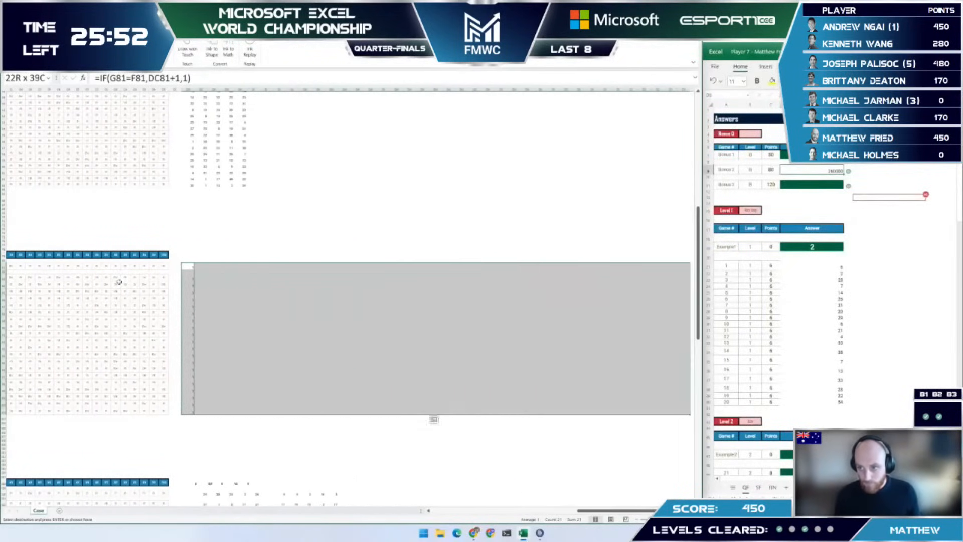
key("shift+Left")
key("shift+Left")
key("shift+Left")
key("shift+Left")
key("shift+Left")
key("shift+Left")
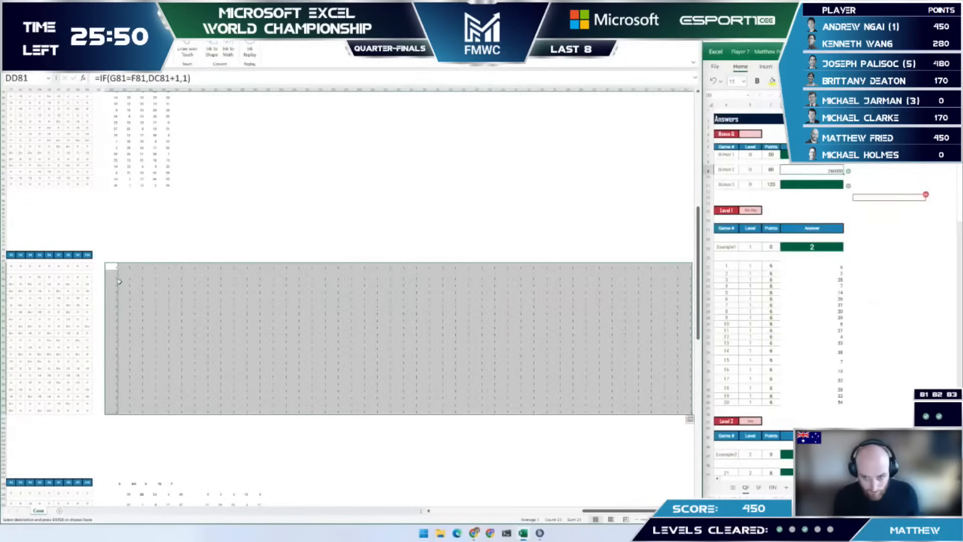
key("Return")
Step: Copy the last filled streak column, EV81:EV102, and paste it across the following columns up to HK
left_click(111, 255)
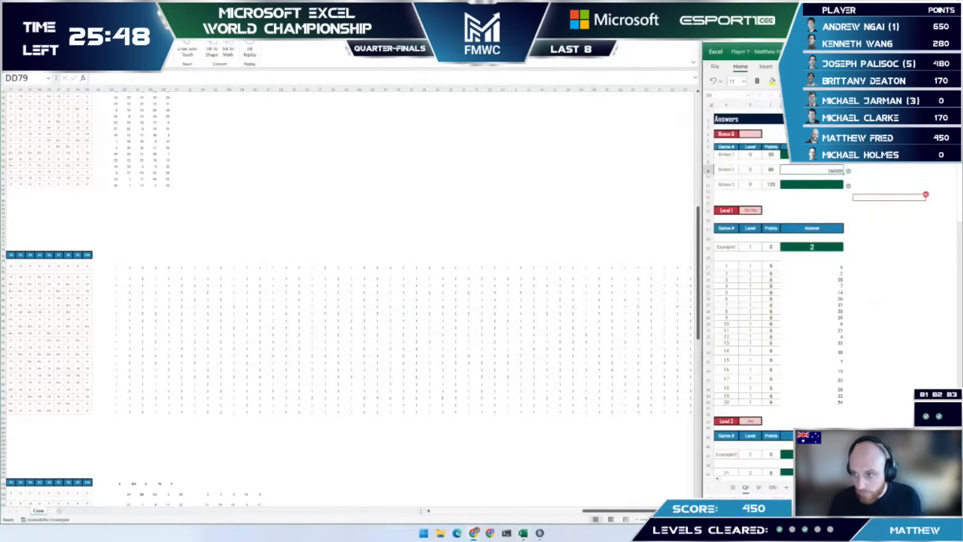
key("Down")
key("Down")
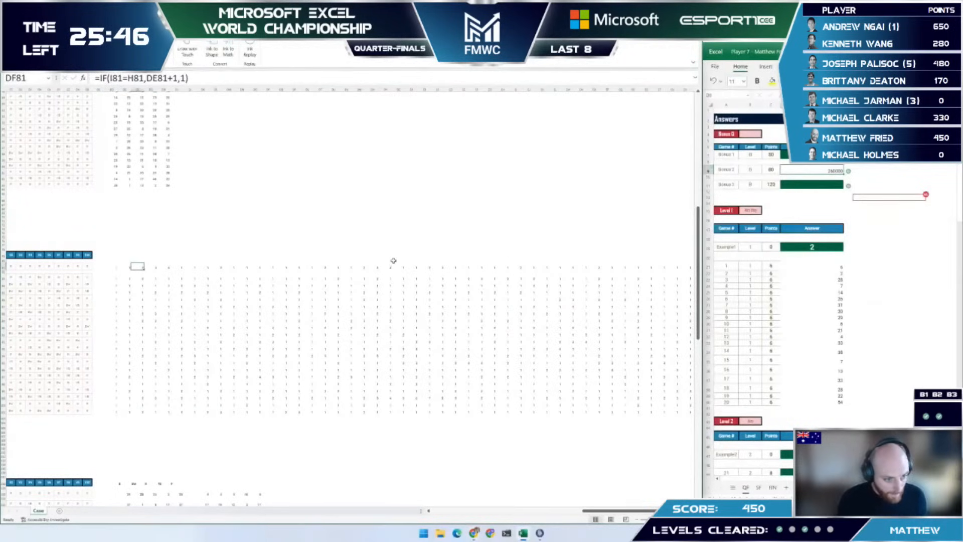
key("ctrl+Left")
key("ctrl+shift+Right")
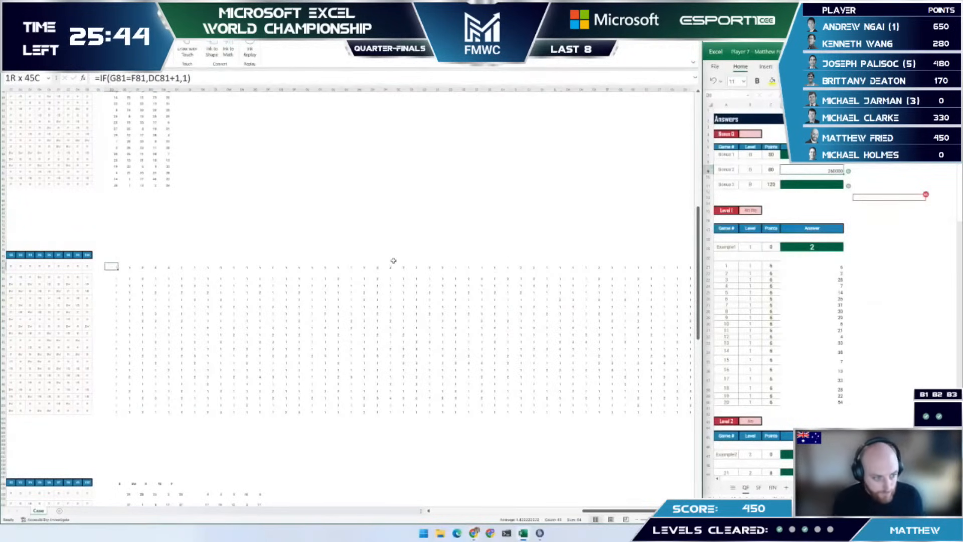
key("Right")
key("Right")
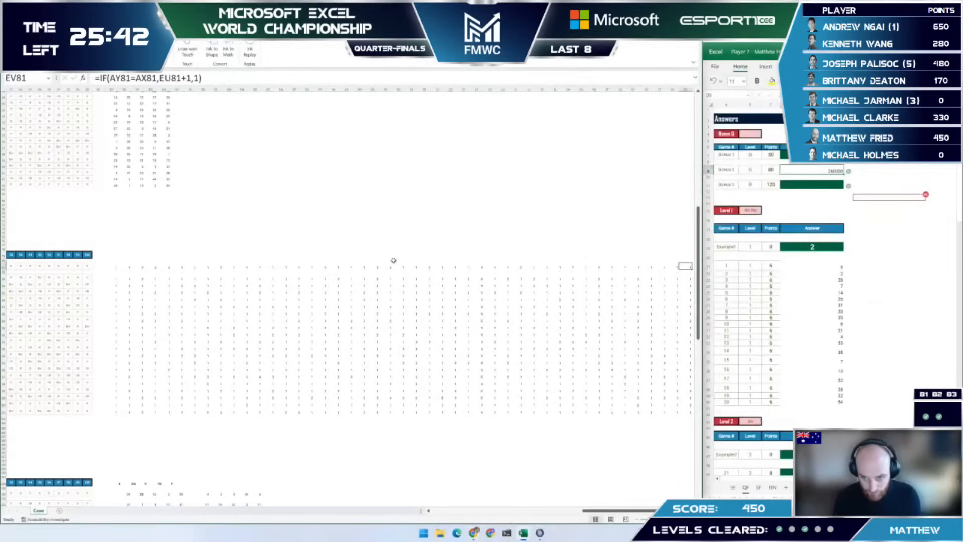
key("shift+Down")
key("ctrl+shift+Down")
key("ctrl+c")
key("shift+Left")
key("shift+Left")
key("shift+Left")
key("shift+Left")
key("shift+Left")
key("shift+Left")
key("shift+Left")
key("shift+Left")
key("shift+Left")
key("shift+Left")
key("shift+Left")
key("shift+Left")
key("shift+Left")
key("shift+Left")
key("shift+Left")
key("shift+Left")
key("shift+Left")
key("shift+Left")
key("shift+Left")
key("shift+Left")
key("shift+Left")
key("shift+Left")
key("shift+Left")
key("shift+Left")
key("shift+Left")
key("shift+Left")
key("shift+Left")
key("shift+Left")
key("shift+Left")
key("shift+Left")
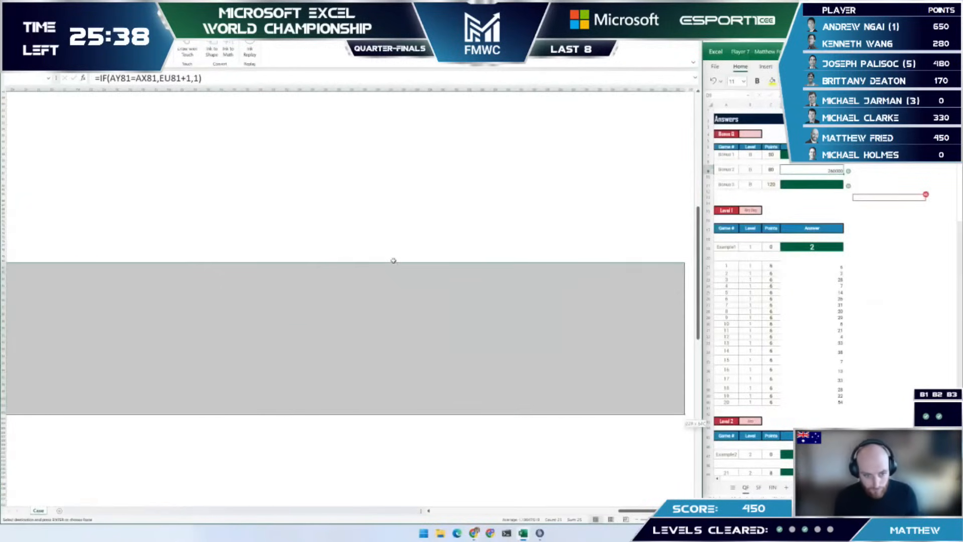
key("Return")
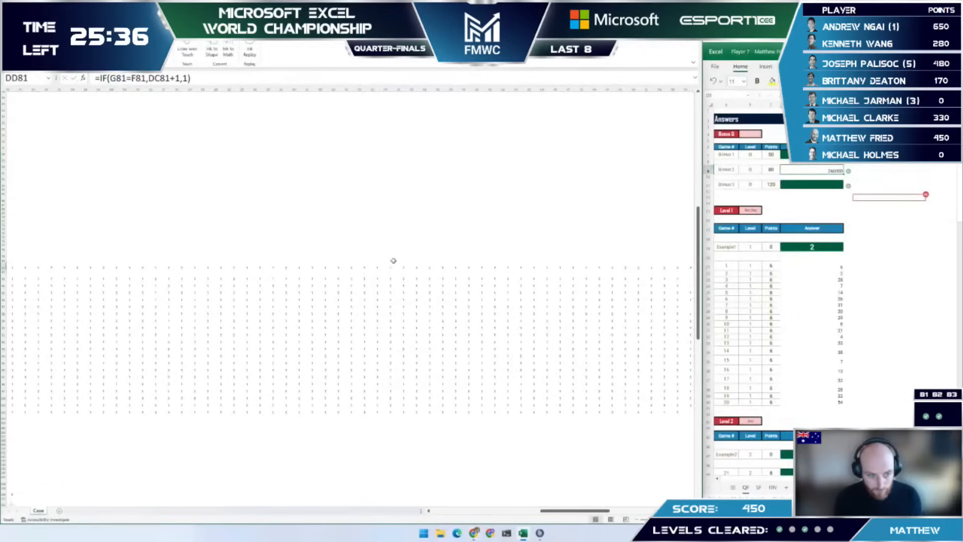
Step: Clear the surplus consecutive-vote streak formulas in GZ81:HK102, so the Level 2 streak grid ends at column GY
key("Left")
key("Left")
type("R")
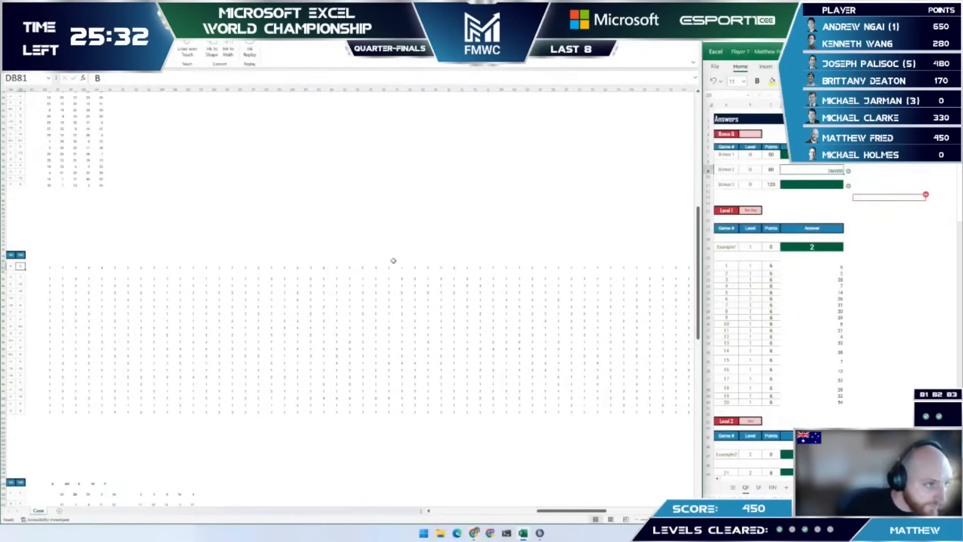
key("ctrl+Right")
key("F2")
key("Escape")
key("Left")
key("Left")
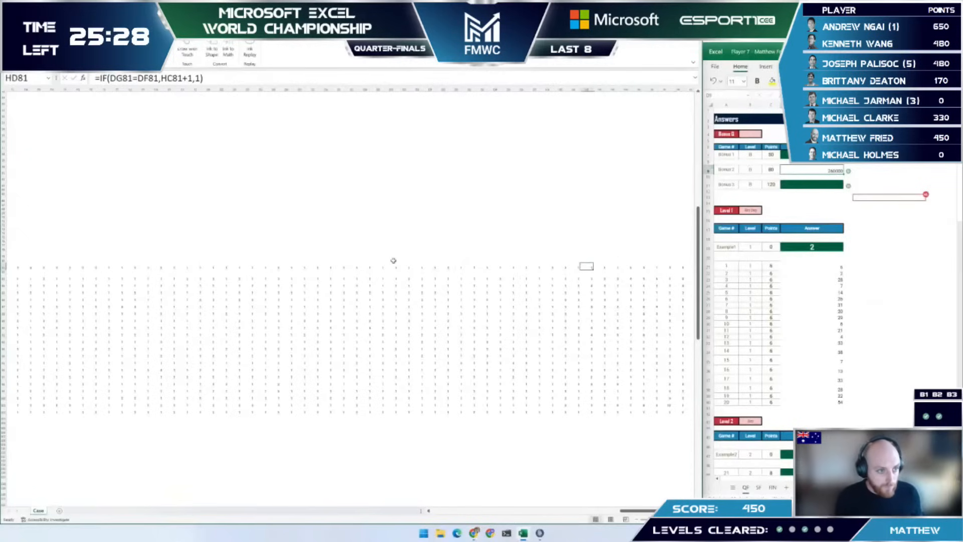
key("Left")
key("Left")
key("Left")
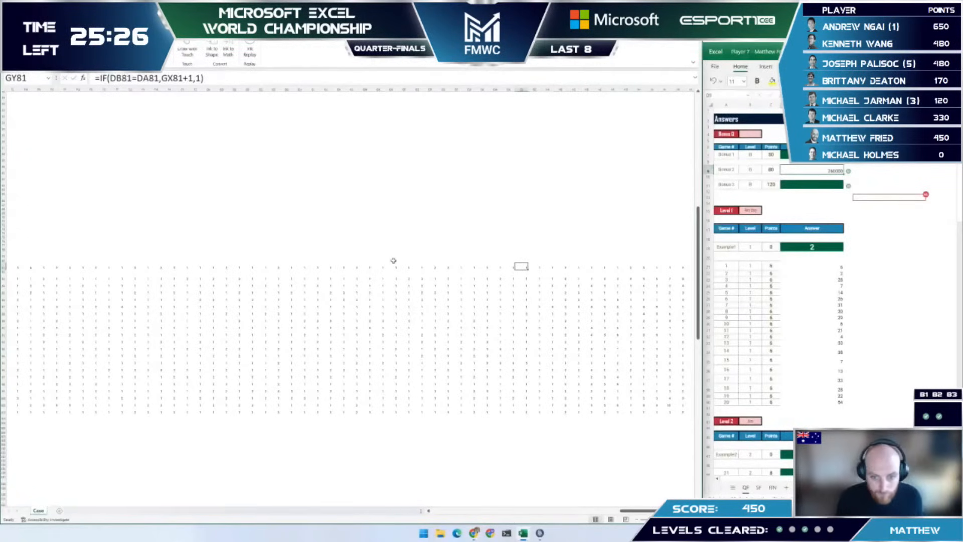
key("ctrl+shift+Right")
key("ctrl+shift+Down")
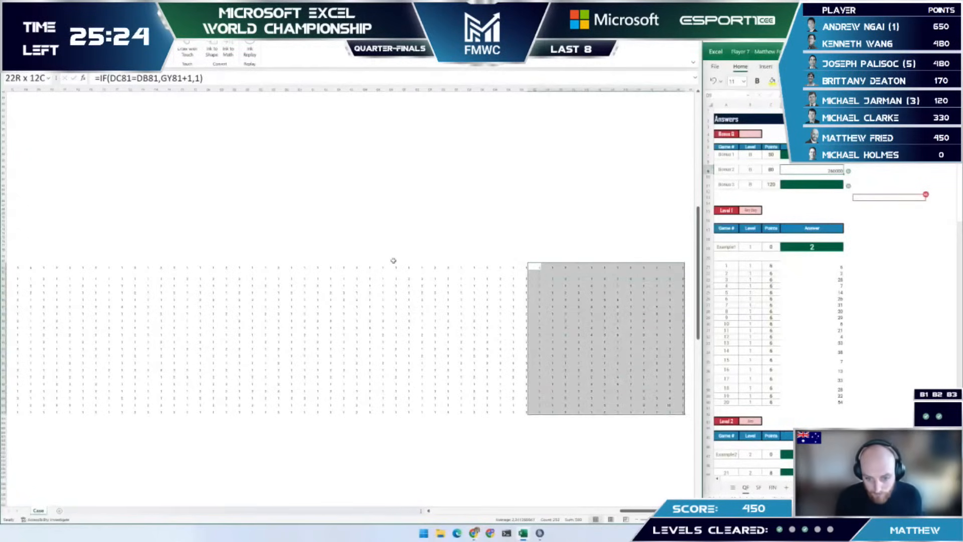
key("ctrl+[")
Step: Start a SUMIFS formula in F81 with the Example2 streak values DD81:GY81 as the sum range
key("ctrl+Left")
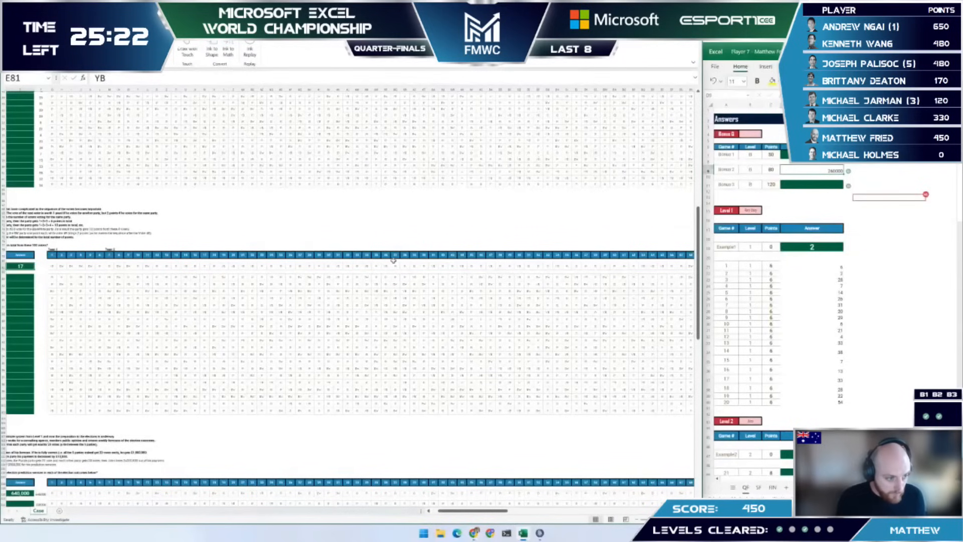
key("ctrl+Left")
key("Right")
key("Right")
key("Right")
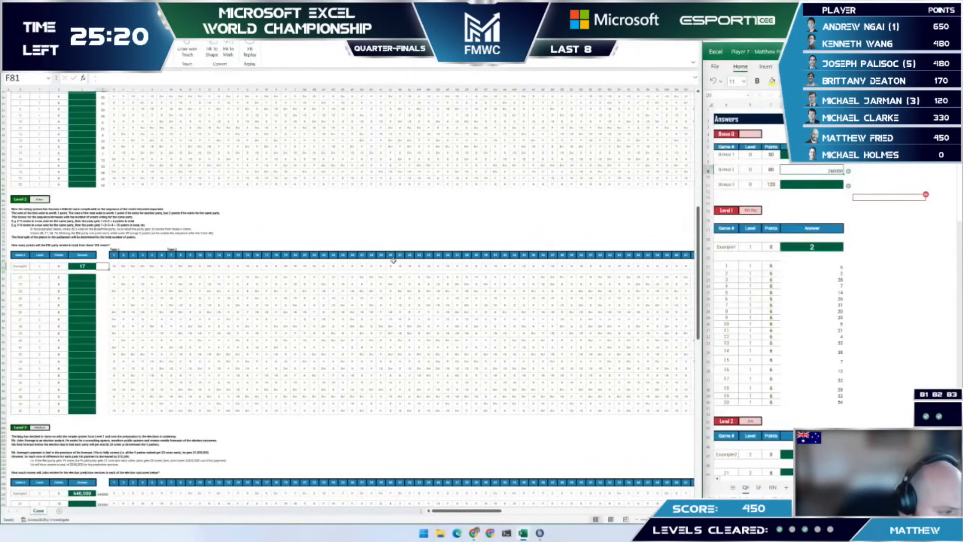
type("=su")
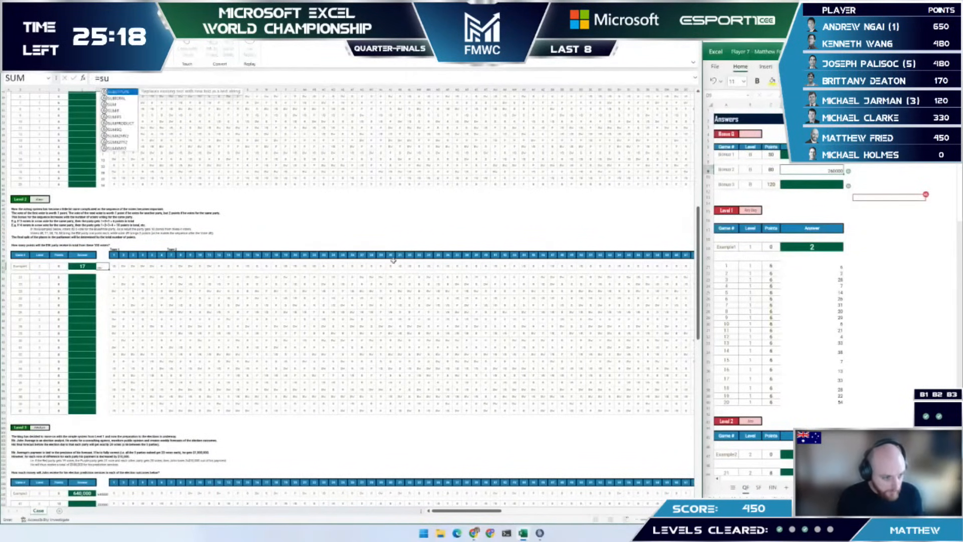
type("mifs")
key("Tab")
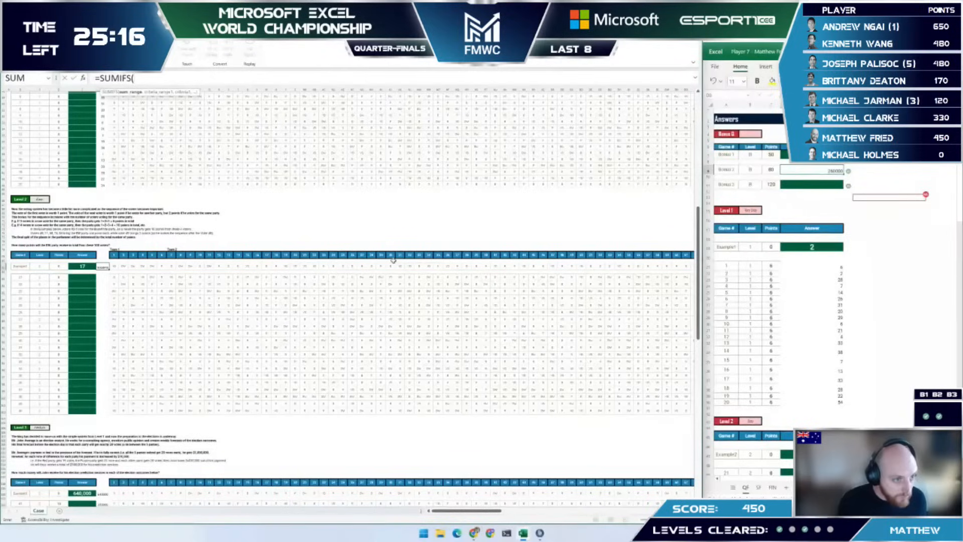
key("ctrl+Right")
key("ctrl+Right")
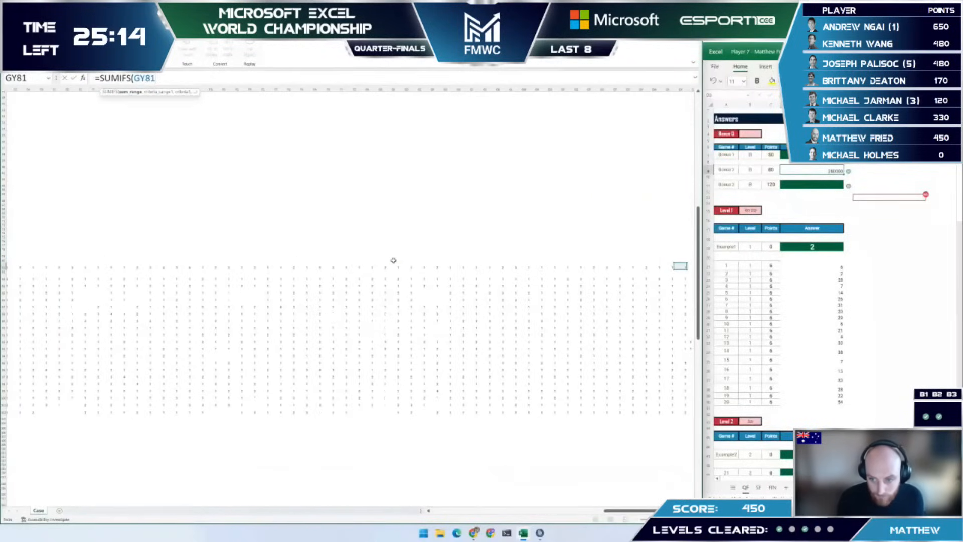
key("ctrl+shift+Right")
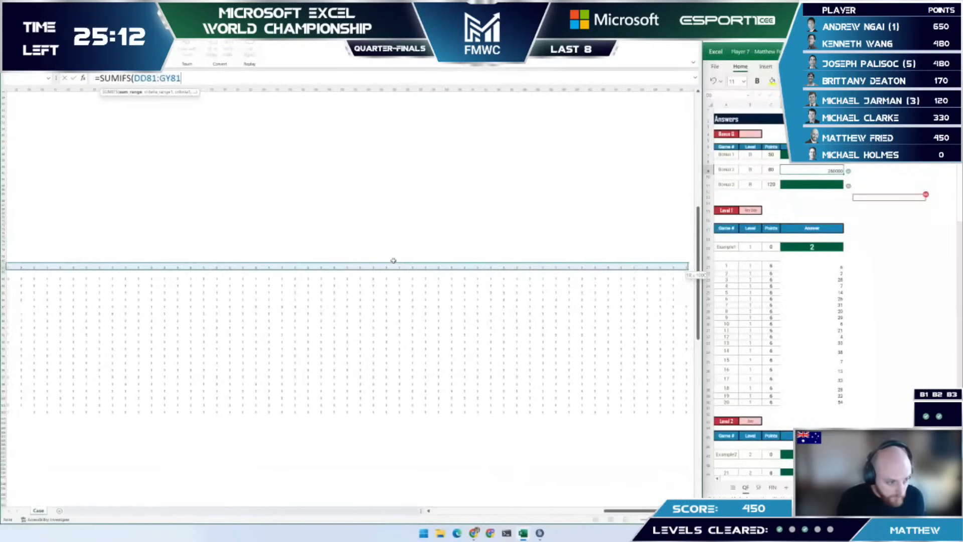
Step: Complete the SUMIFS in F81 with the votes G81:DB81 as criteria range and "BW" as the criterion
type(",")
key("ctrl+Left")
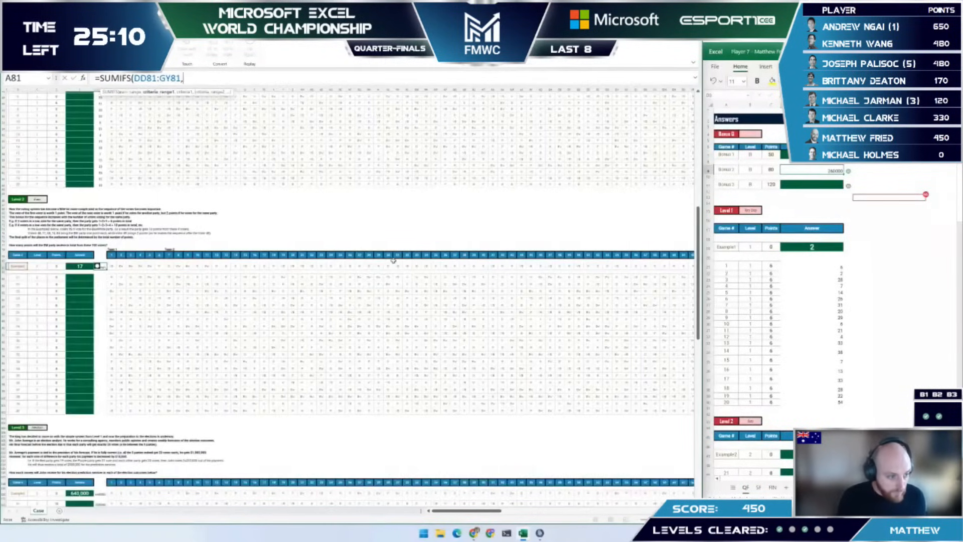
key("Right")
key("Right")
key("ctrl+shift+Right")
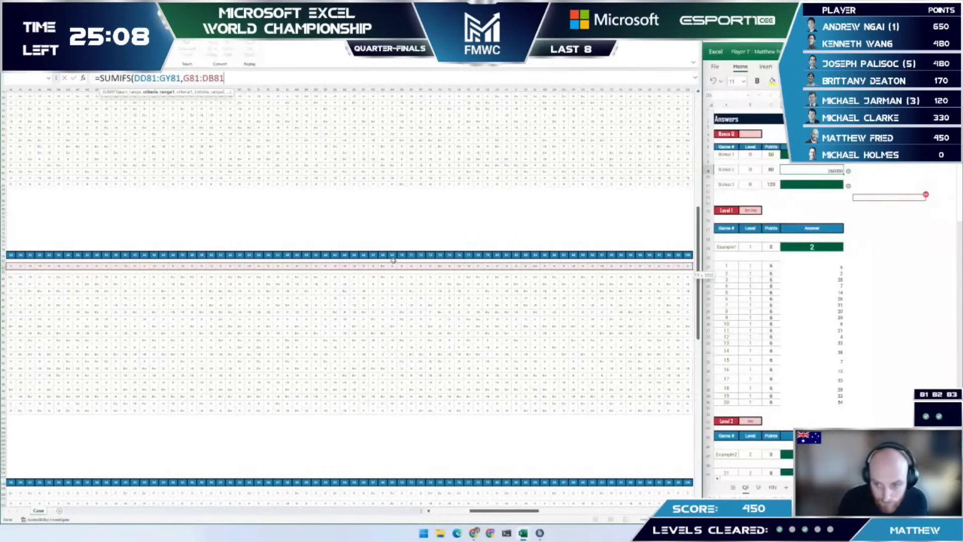
type(",")
key("ctrl+Left")
key("Right")
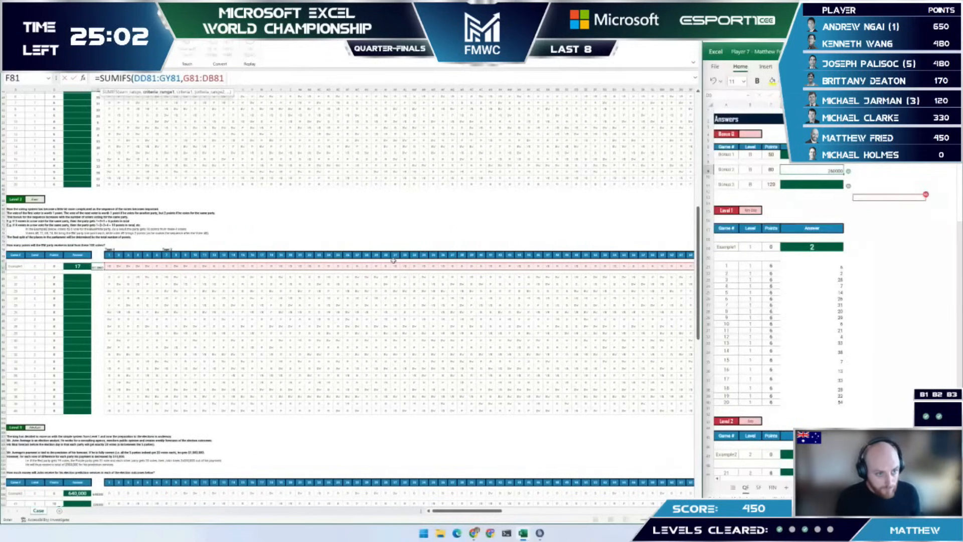
type(",\"BW")
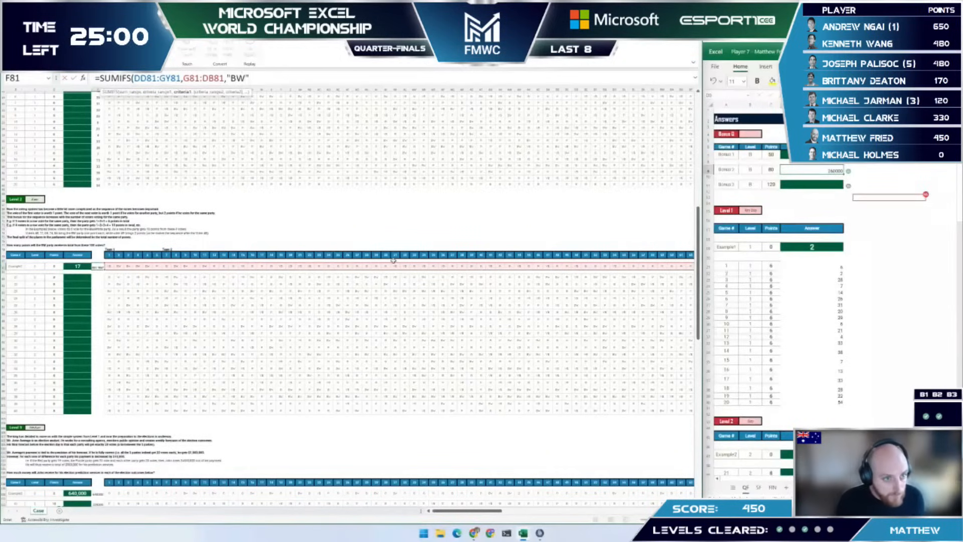
type("\"")
key("Return")
Step: Copy the SUMIFS formula from F81 to all Level 2 games, F83:F102, and check the pasted references
key("Up")
key("ctrl+c")
key("Down")
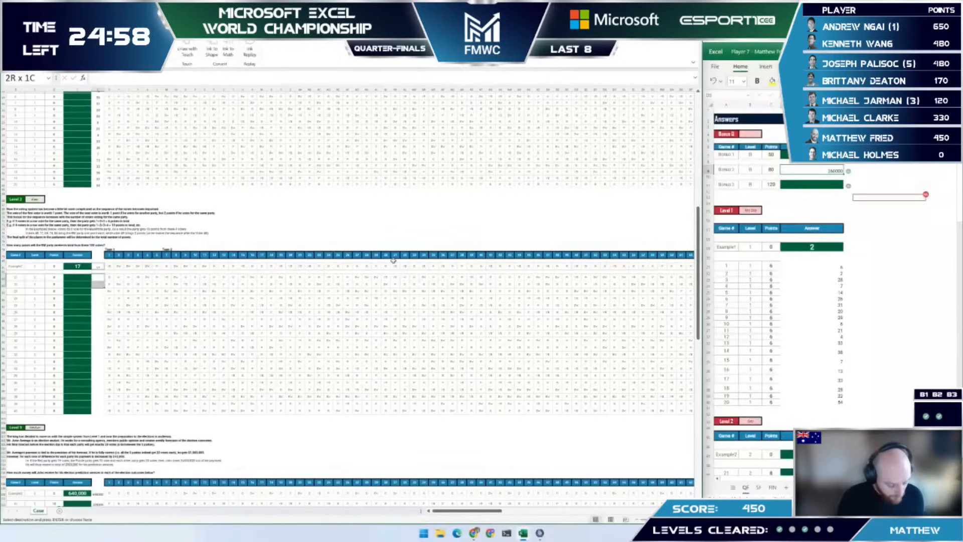
key("shift+Down")
key("shift+Down")
key("shift+Down")
key("shift+Down")
key("shift+Down")
key("shift+Down")
key("shift+Down")
key("shift+Down")
key("shift+Down")
key("shift+Down")
key("shift+Down")
key("shift+Down")
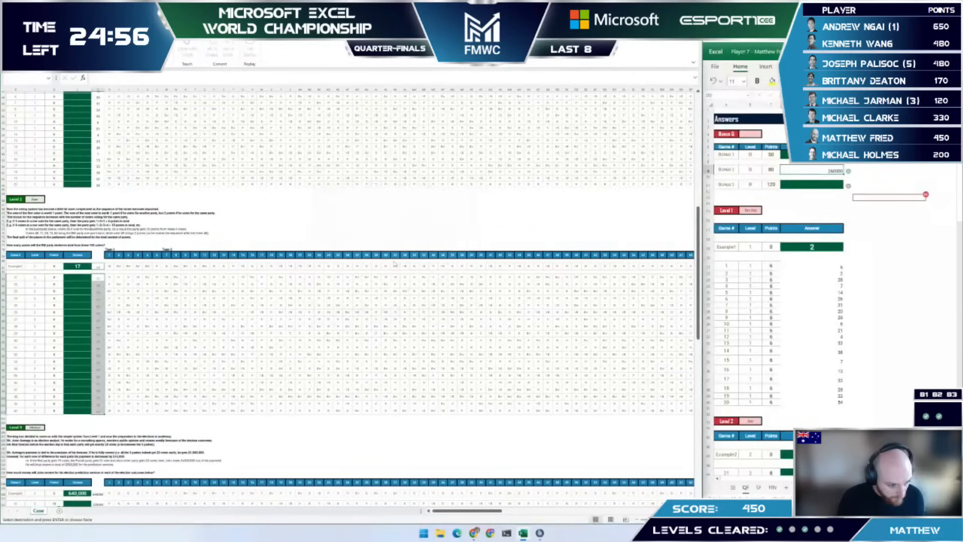
key("ctrl+v")
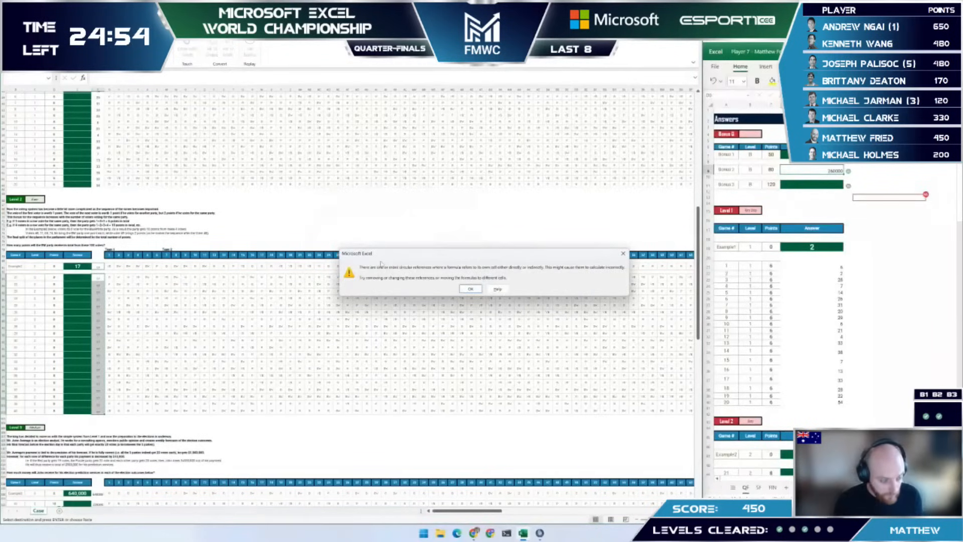
key("Return")
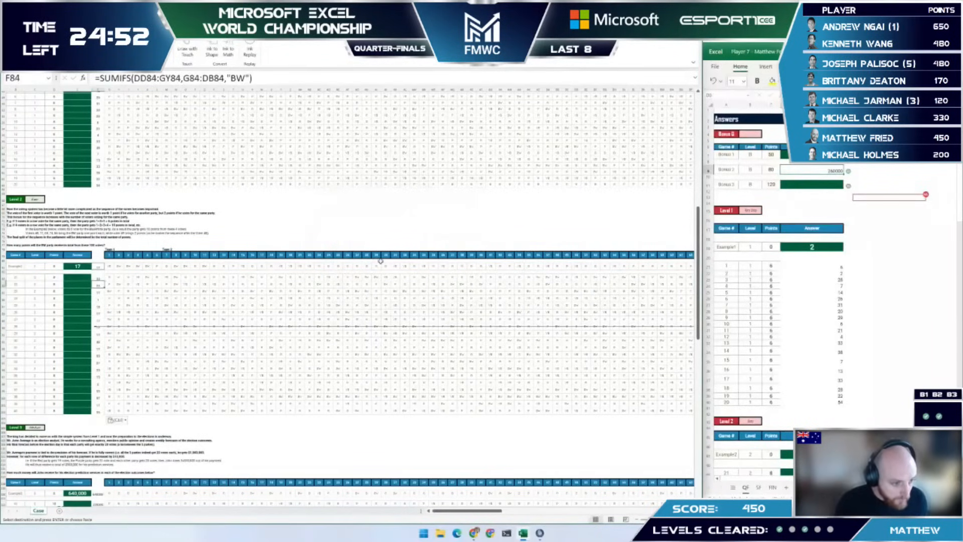
key("Down")
key("Down")
key("Down")
key("Up")
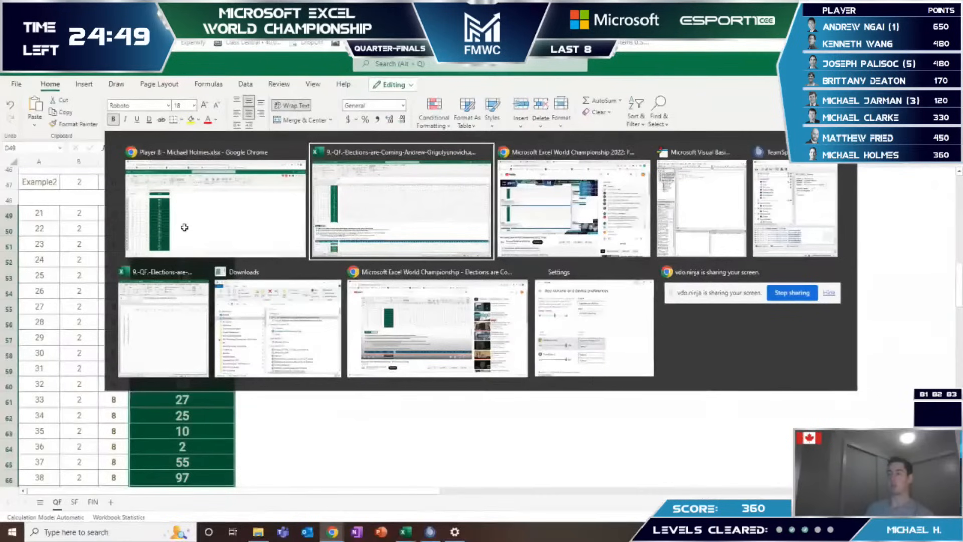
Step: Copy the Level 1 answers E44:E63 from the case workbook into the answer sheet's Level 1 Answer column, starting at game 1
key("alt+Tab")
key("ctrl+shift+Up")
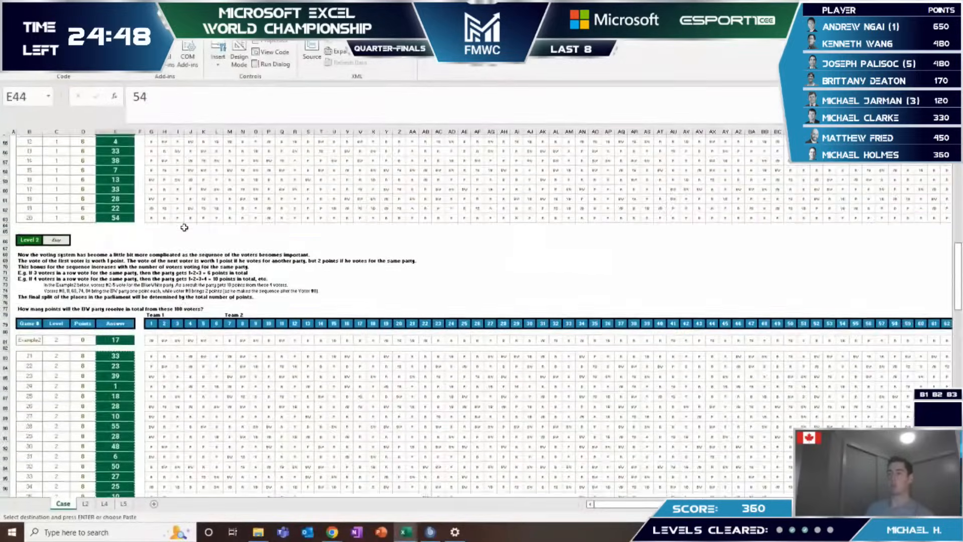
key("ctrl+c")
key("alt+Tab")
key("ctrl+Up")
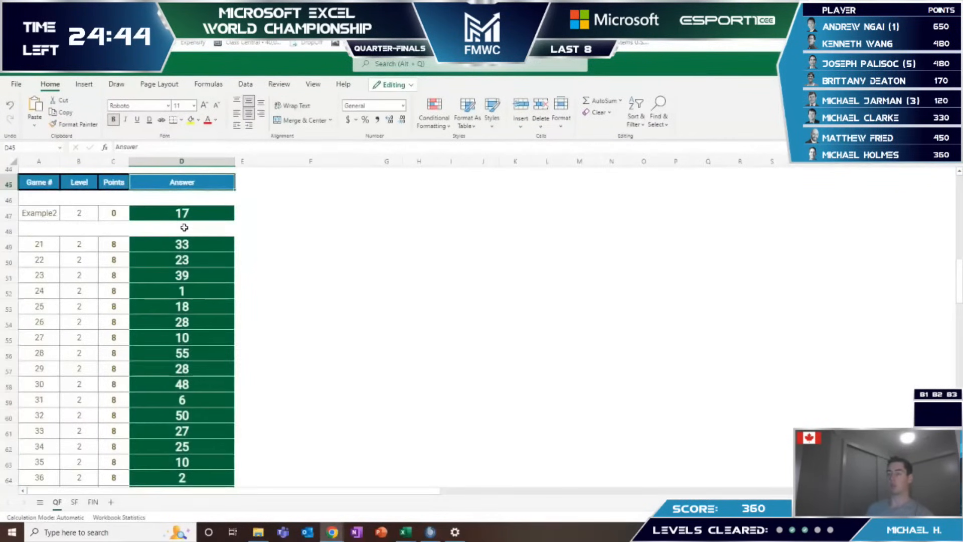
key("Up")
key("Up")
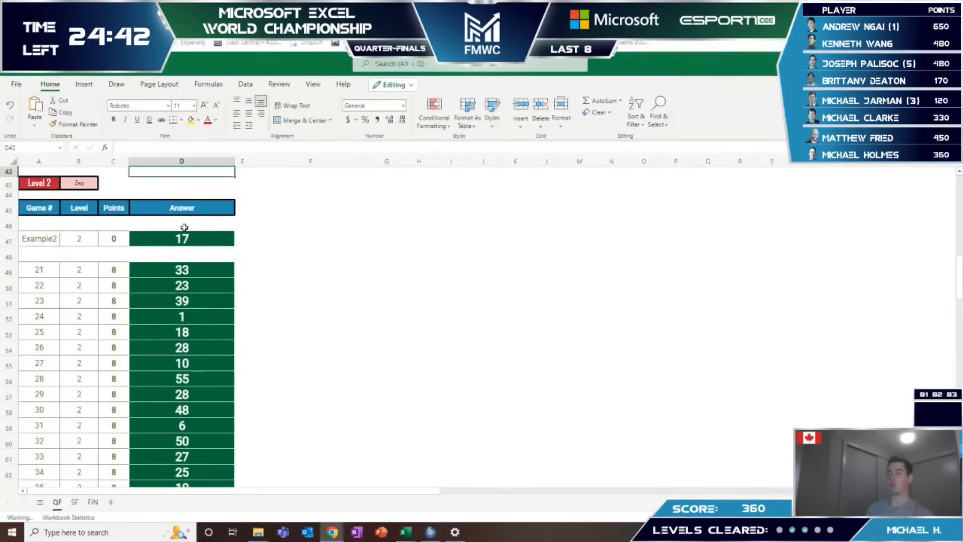
scroll(184, 227, "up", 10)
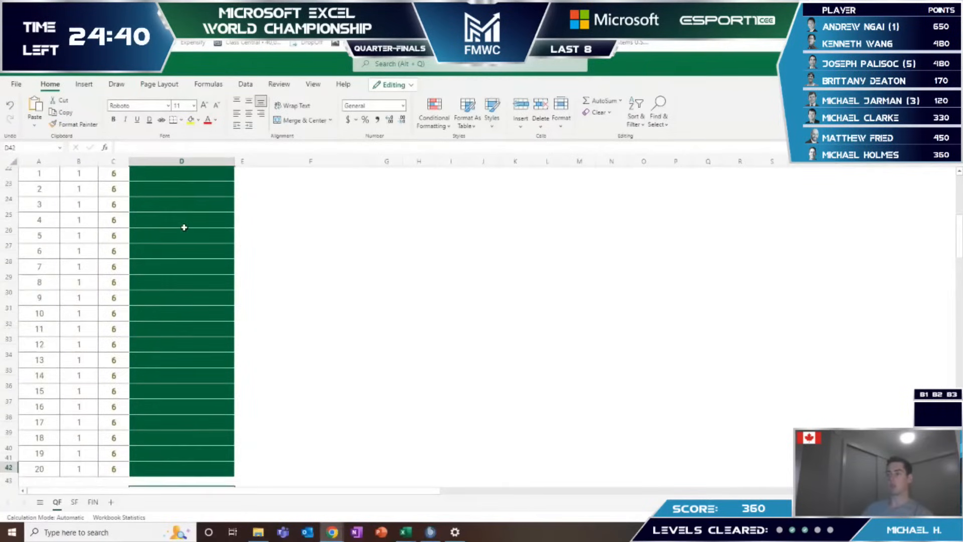
left_click(157, 290)
key("ctrl+v")
left_click(196, 308)
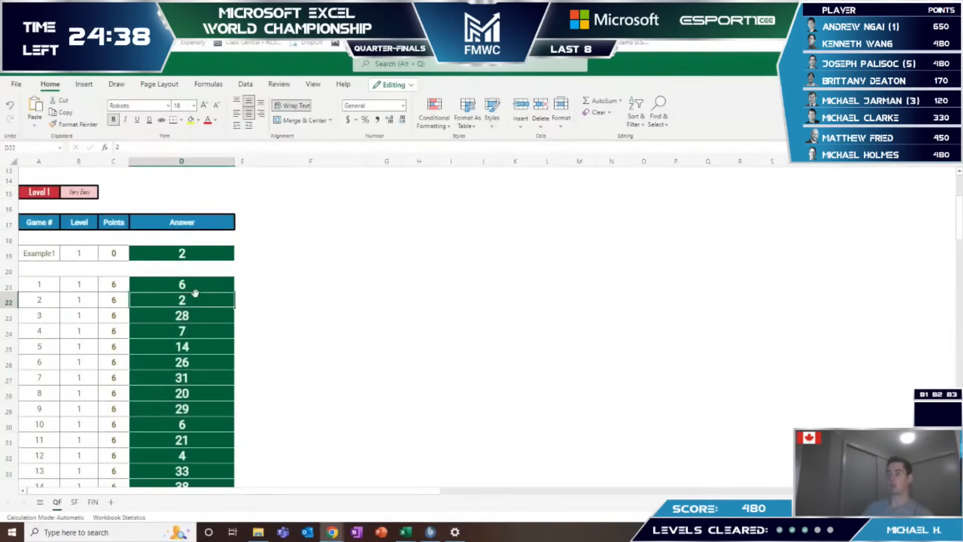
scroll(196, 308, "up", 4)
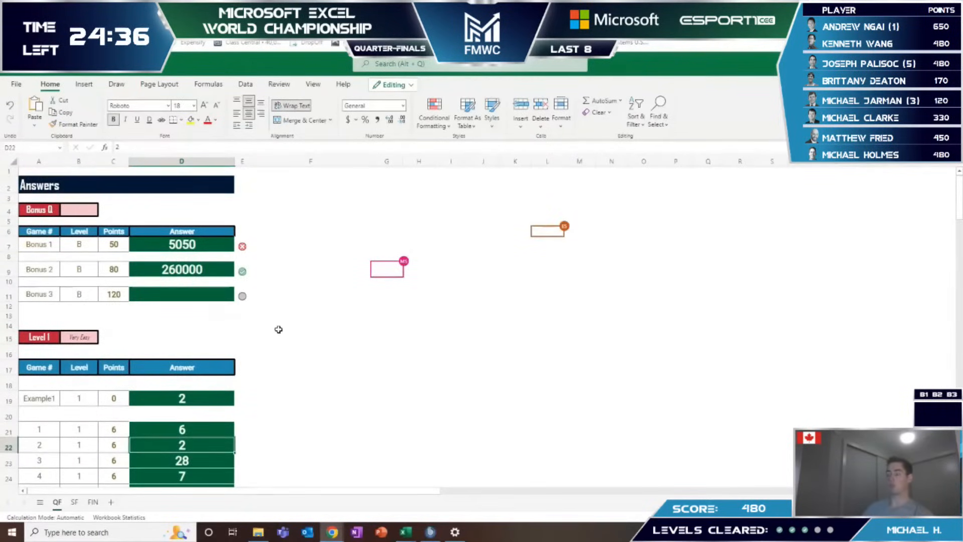
Step: Switch to the case workbook's L5 sheet and examine the running vote count in column F down to the last listed letter
key("alt+Tab")
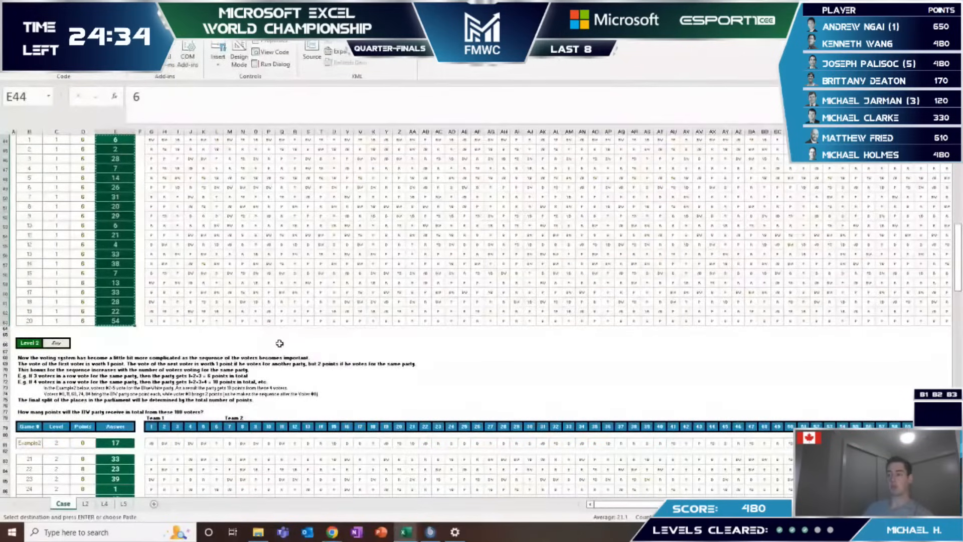
scroll(201, 413, "down", 2)
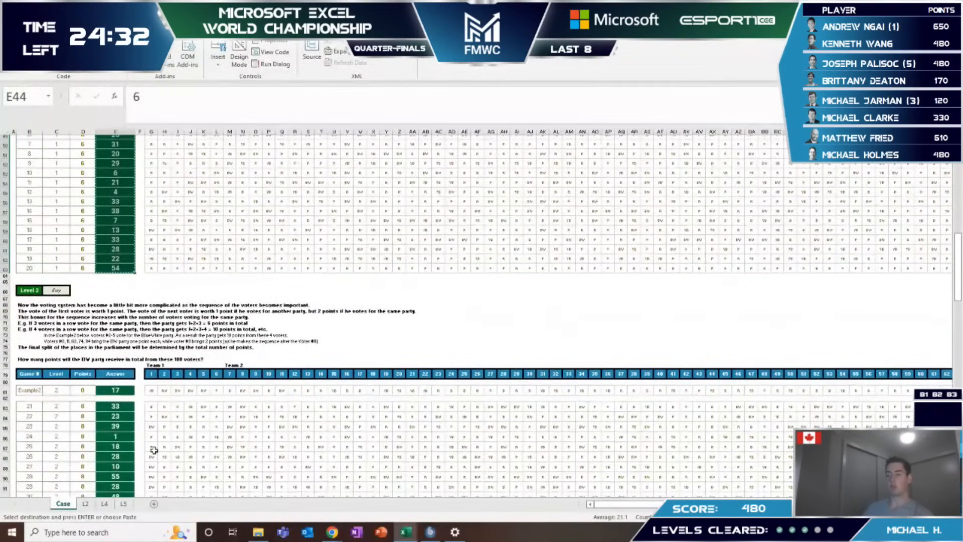
scroll(154, 450, "down", 20)
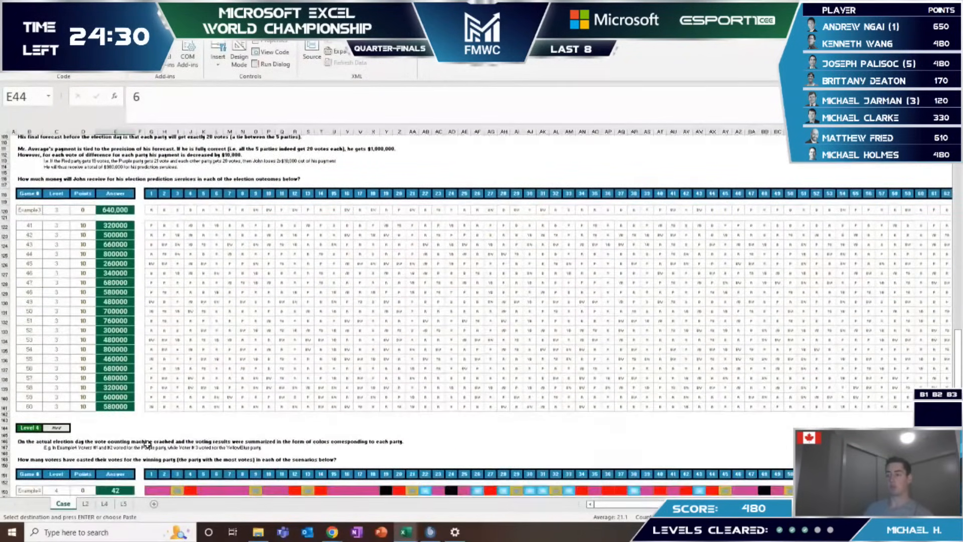
scroll(147, 445, "down", 9)
left_click(124, 506)
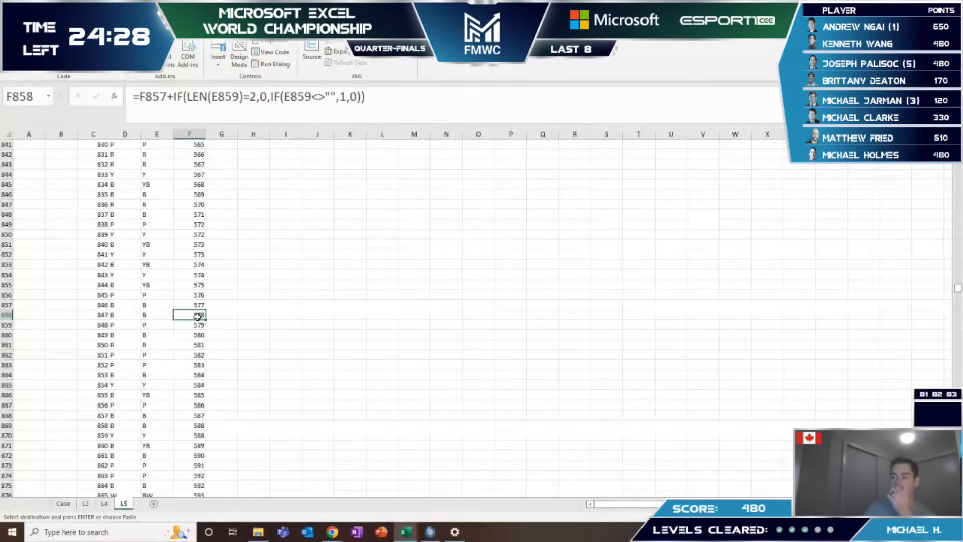
scroll(197, 319, "down", 10)
scroll(197, 324, "down", 20)
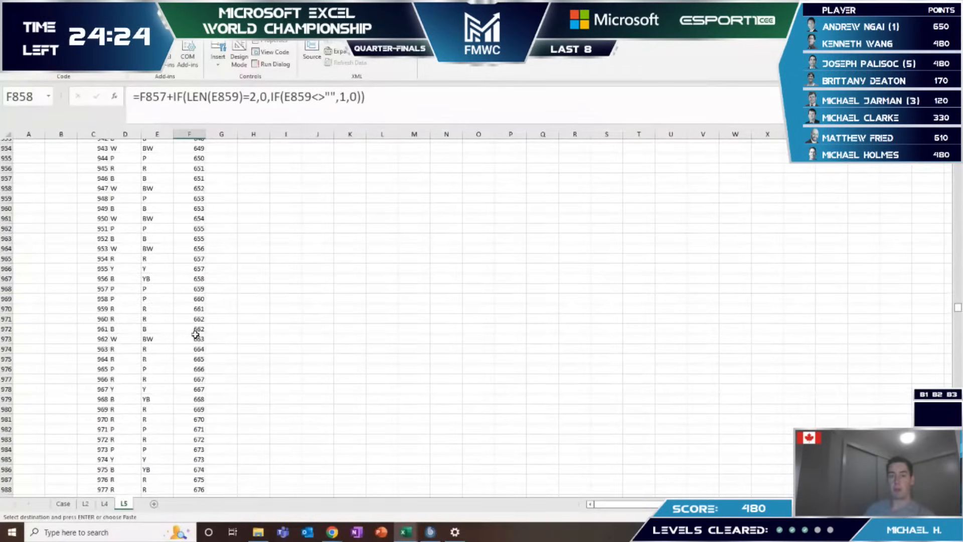
scroll(195, 334, "down", 20)
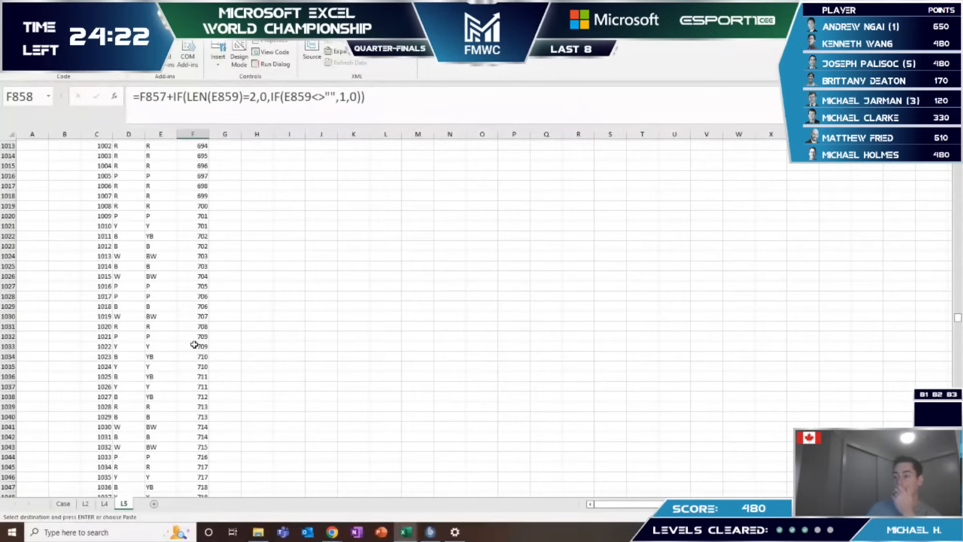
scroll(195, 345, "down", 20)
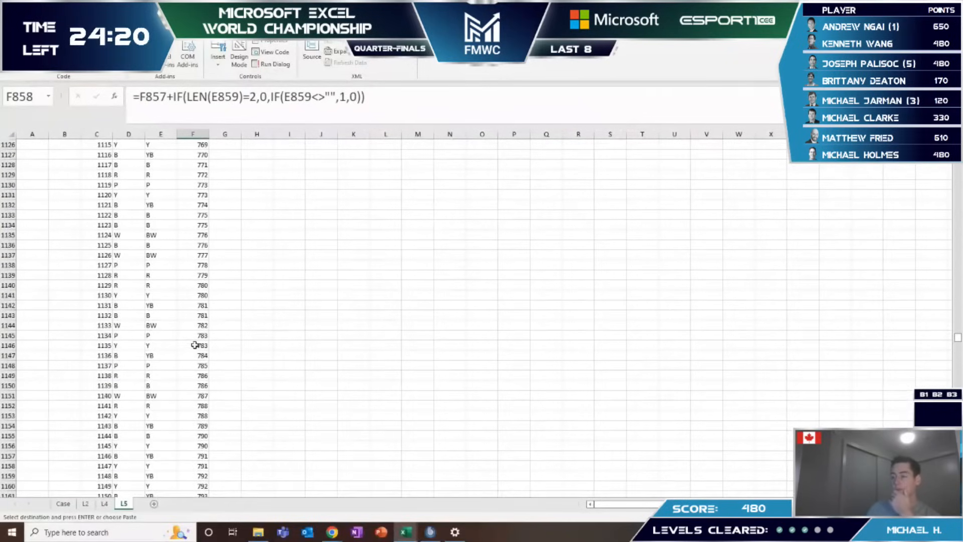
scroll(194, 345, "down", 20)
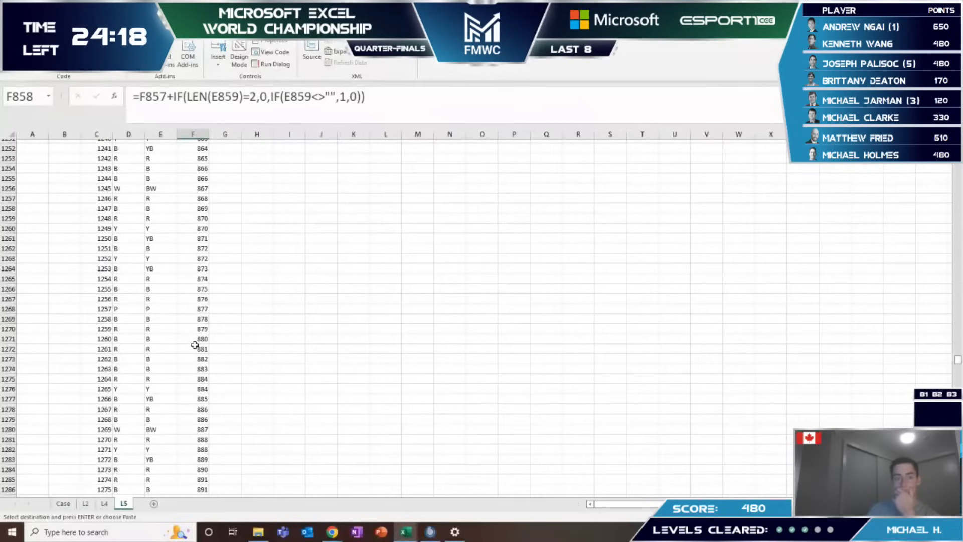
scroll(195, 345, "down", 20)
scroll(195, 345, "down", 14)
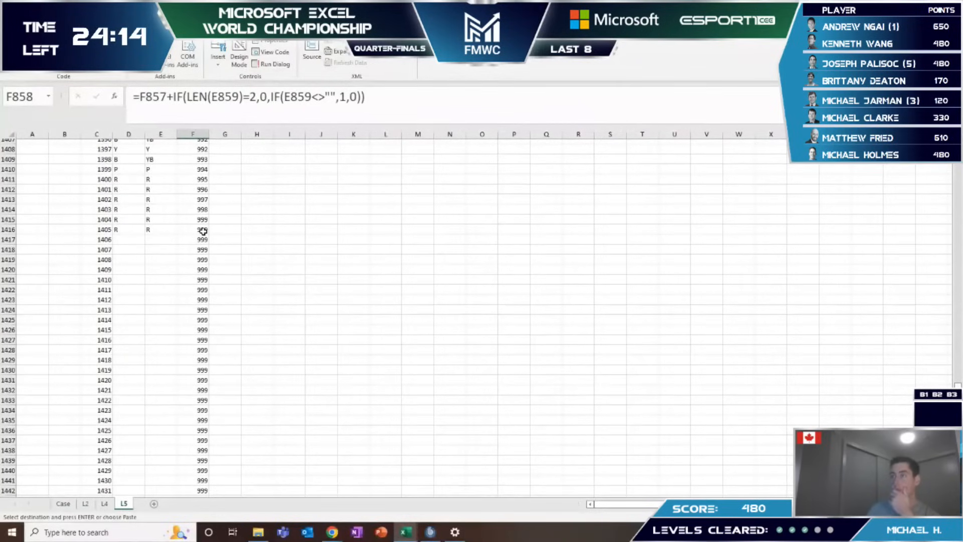
left_click(204, 230)
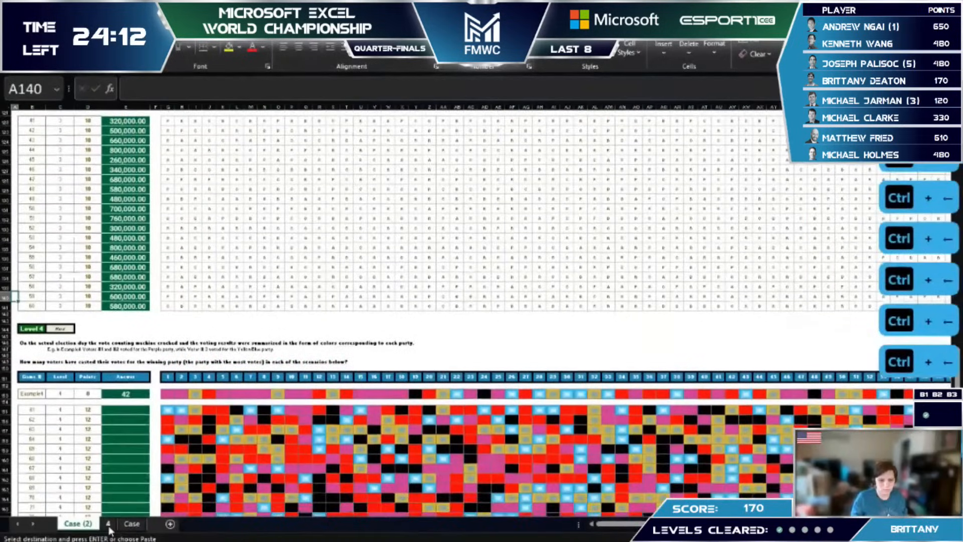
Step: Copy the Level 4 answers in H6:H25 of sheet 4 and paste them into the answer sheet
key("ctrl+Page_Down")
left_click_drag(248, 183, 252, 418)
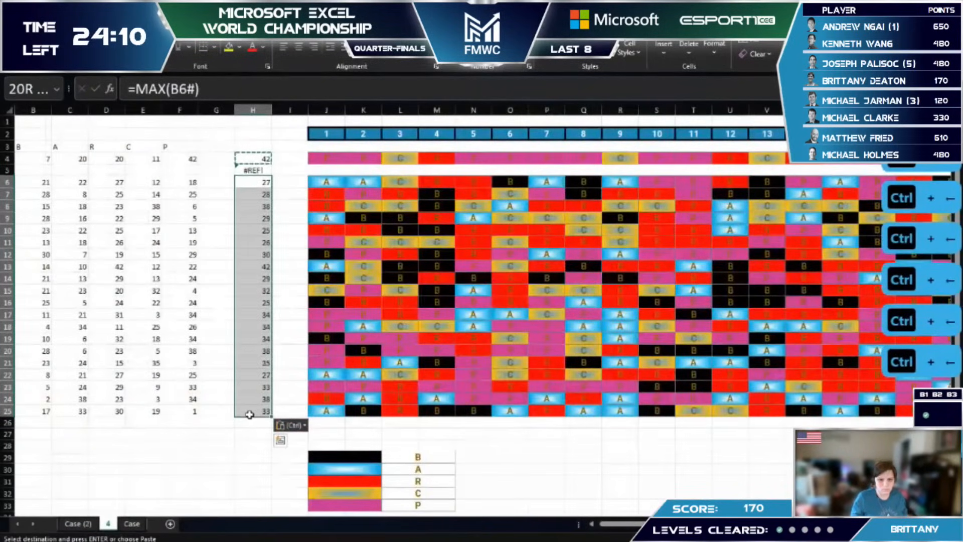
key("ctrl+c")
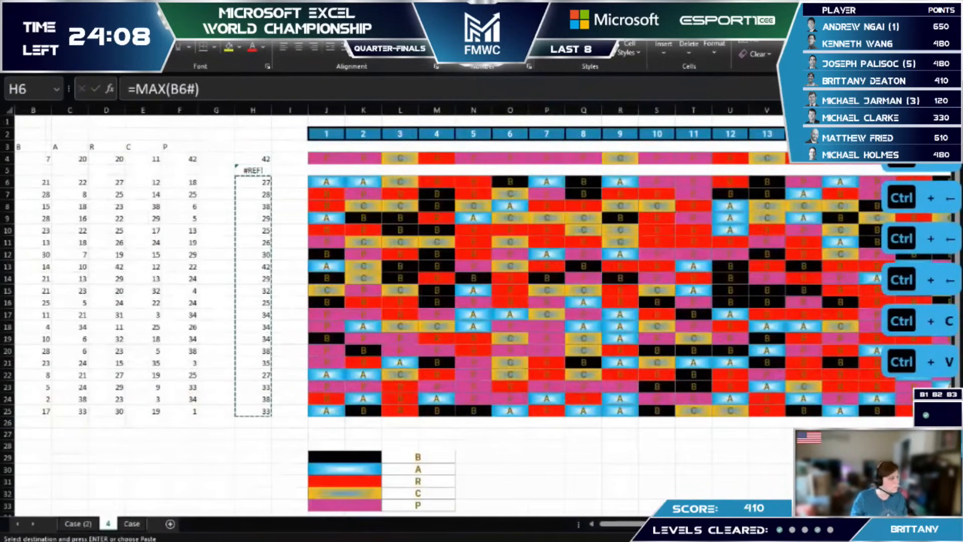
key("ctrl+z")
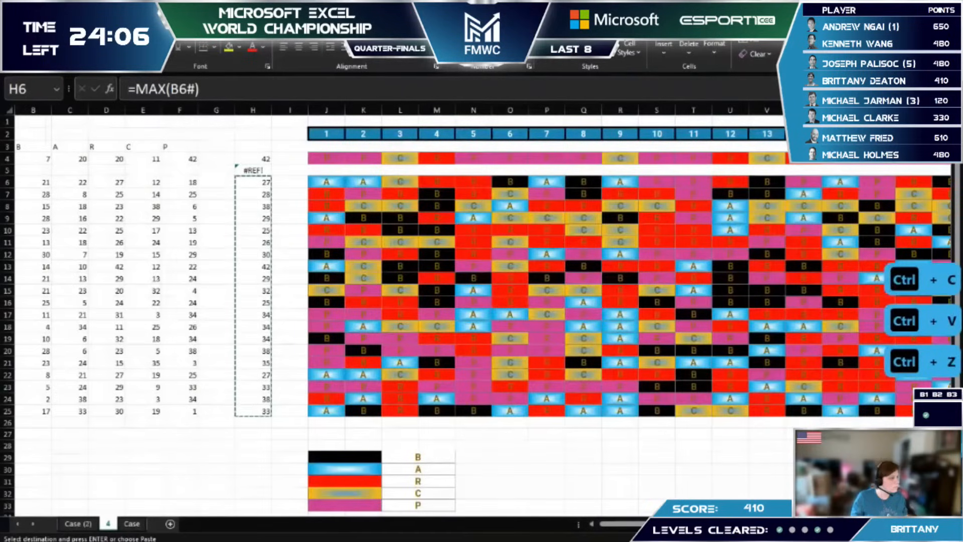
key("ctrl+v")
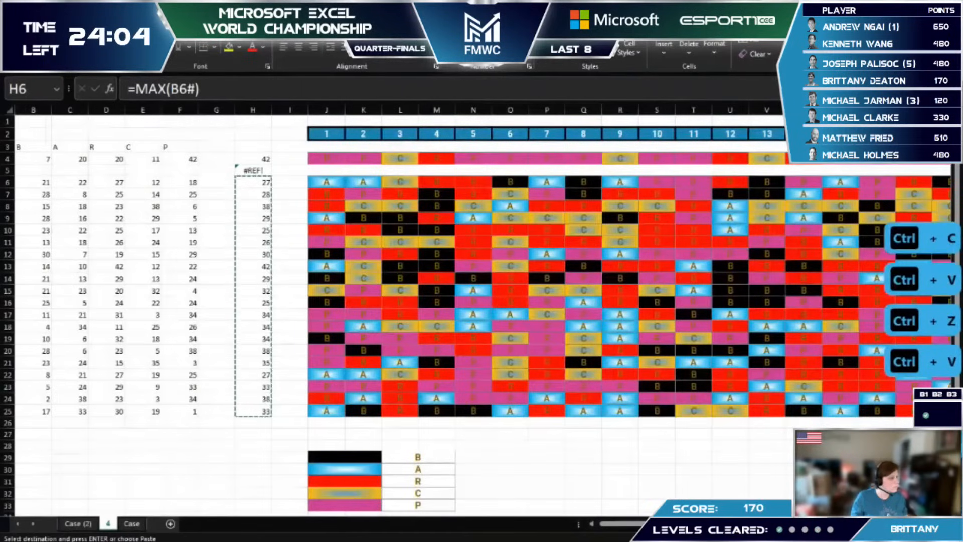
key("ctrl+c")
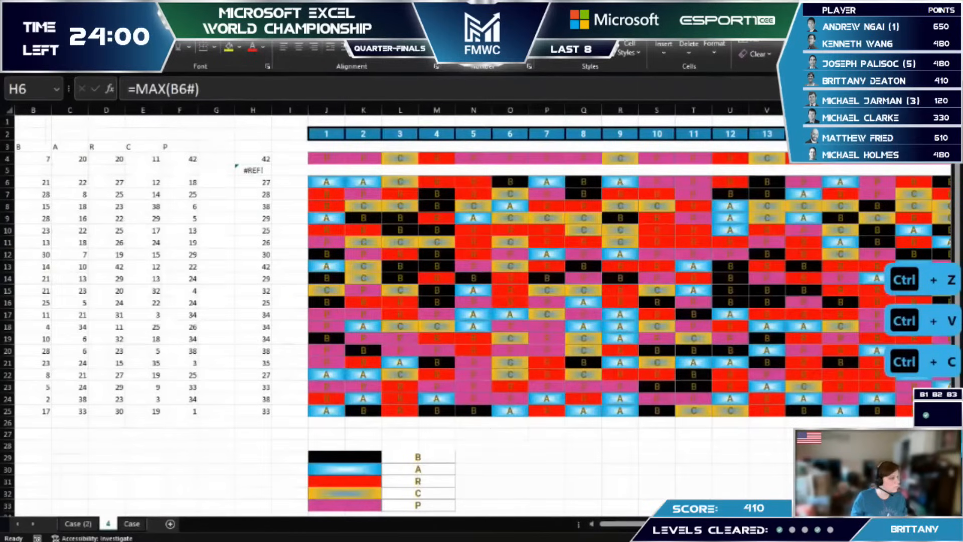
Step: Link the first Level 4 answer, E155 on the Case (2) sheet, to cell H6 of sheet 4
left_click(82, 526)
scroll(125, 419, "down", 2)
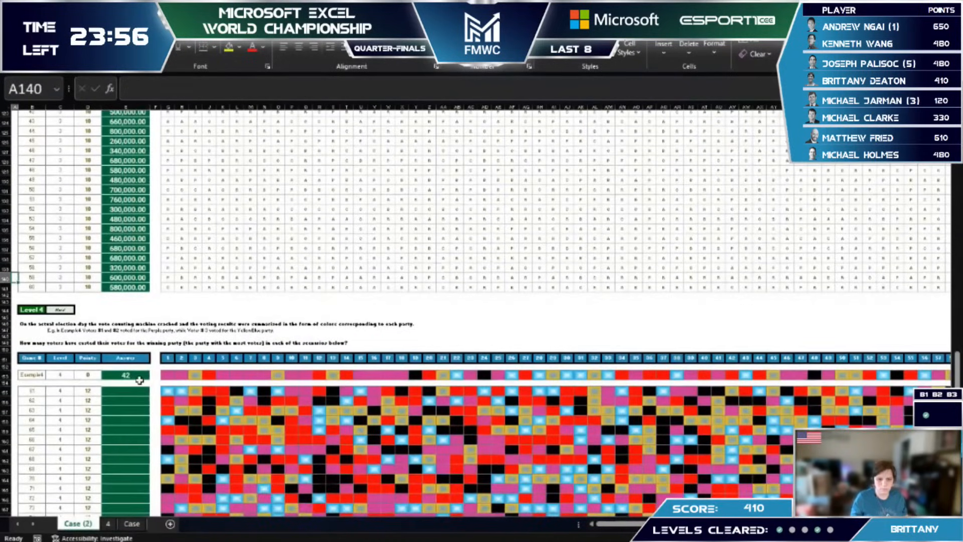
left_click(132, 392)
type("+")
key("ctrl+Page_Down")
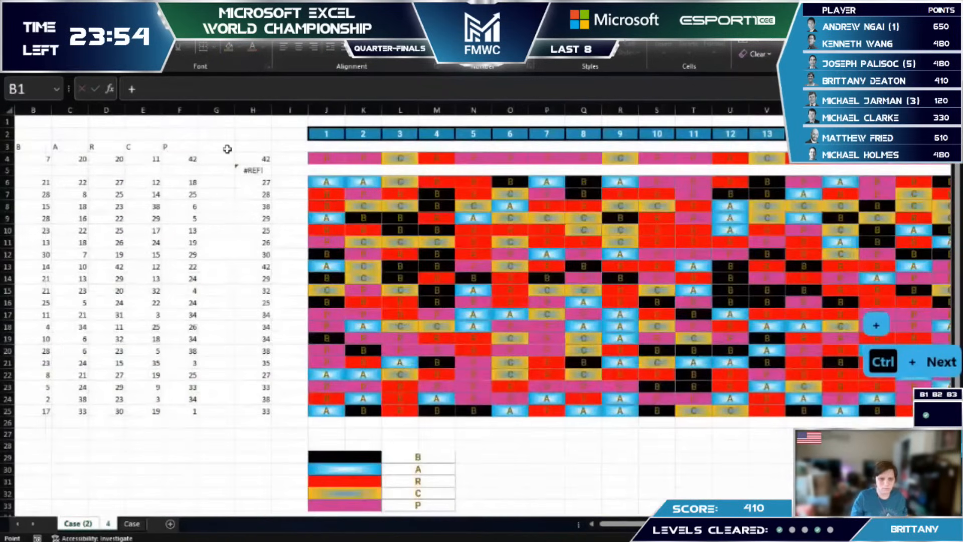
key("Return")
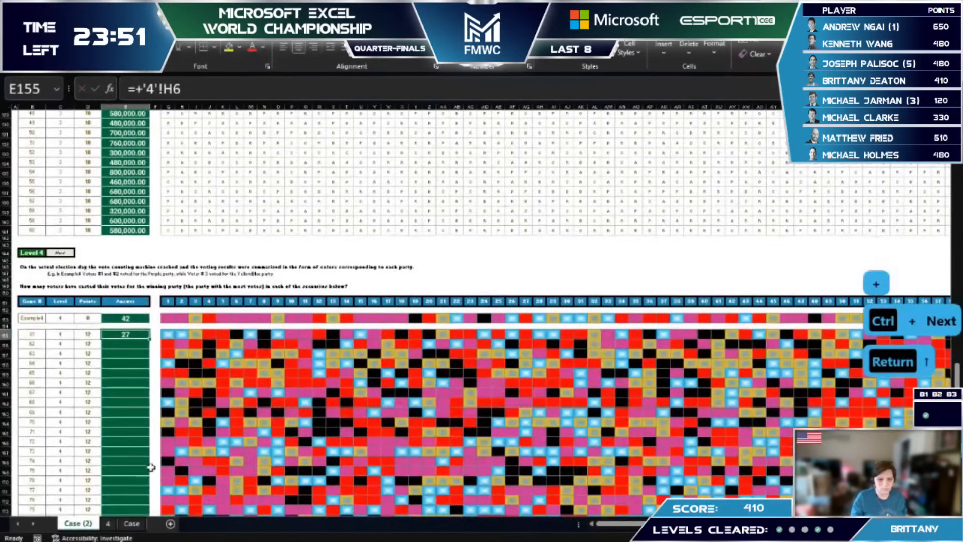
Step: Copy the link in E155 down through the remaining Level 4 answer cells, to game 80
scroll(136, 417, "down", 5)
key("ctrl+c")
left_click(135, 423, "shift")
key("ctrl+v")
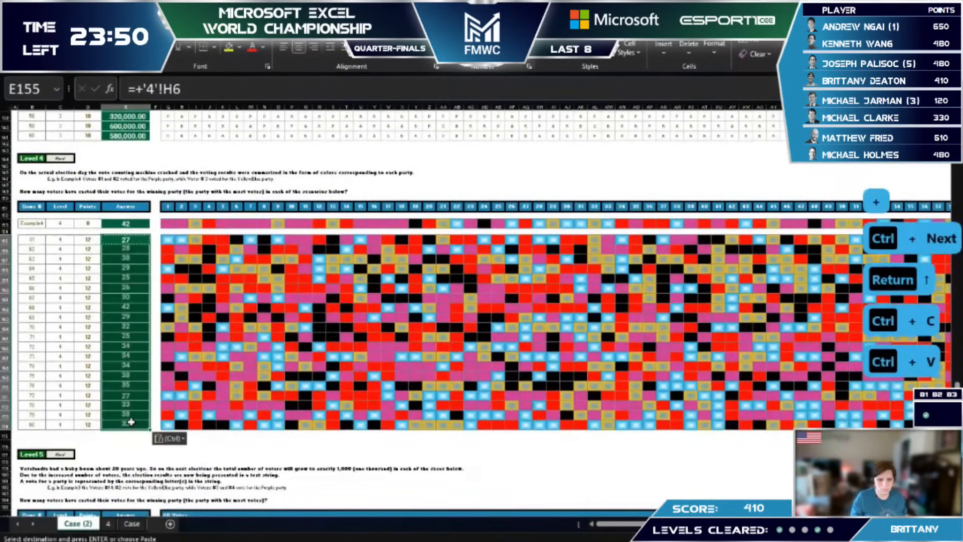
Step: Copy the Level 5 vote strings from the example in G188 down to game 100
scroll(133, 412, "down", 4)
scroll(151, 371, "down", 3)
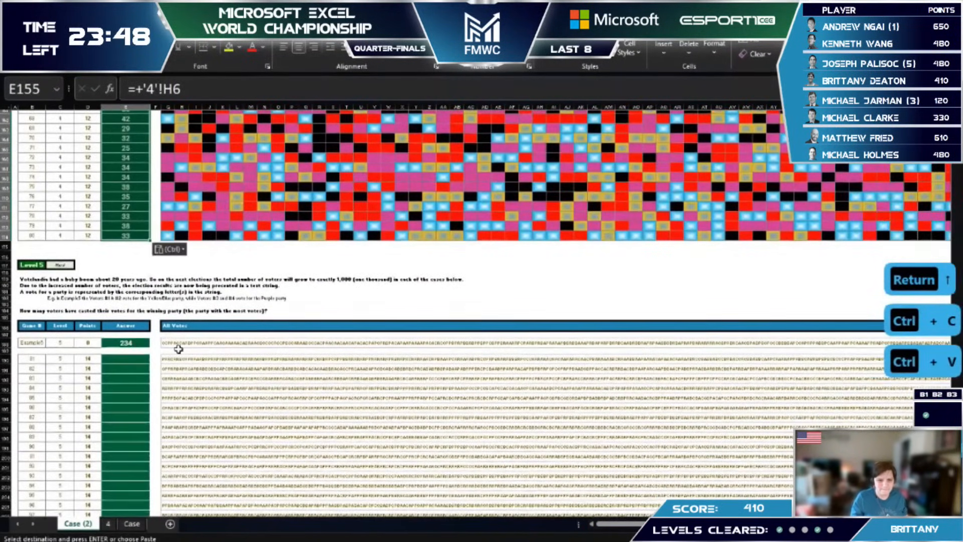
left_click(166, 342)
scroll(166, 489, "down", 3)
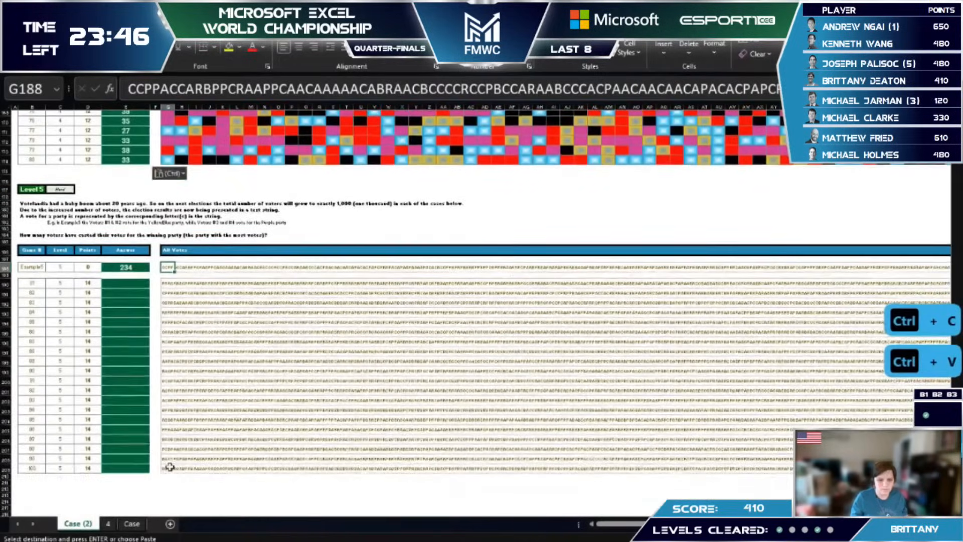
left_click(168, 468, "shift")
key("ctrl+c")
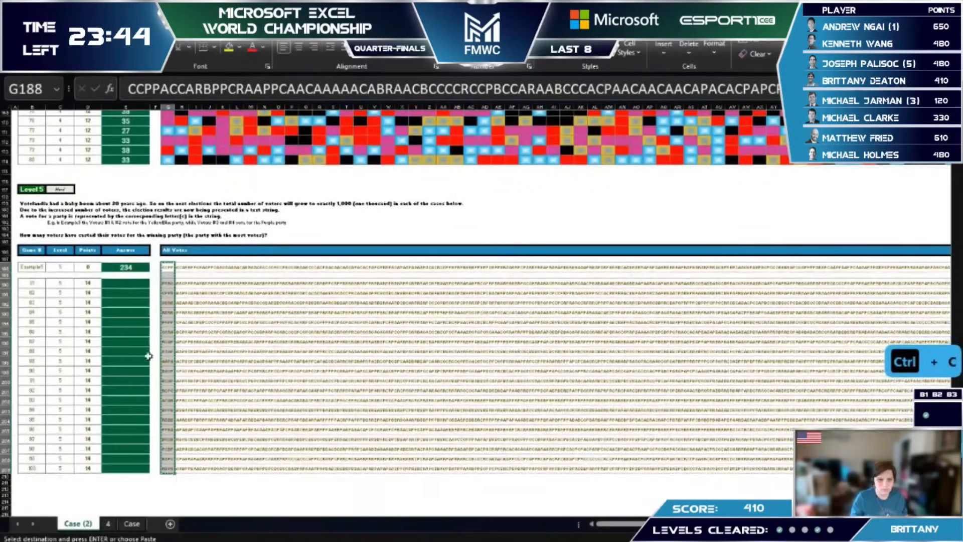
Step: Add a new sheet named 5 and paste the copied vote strings starting in B2
left_click(208, 524)
double_click(107, 524)
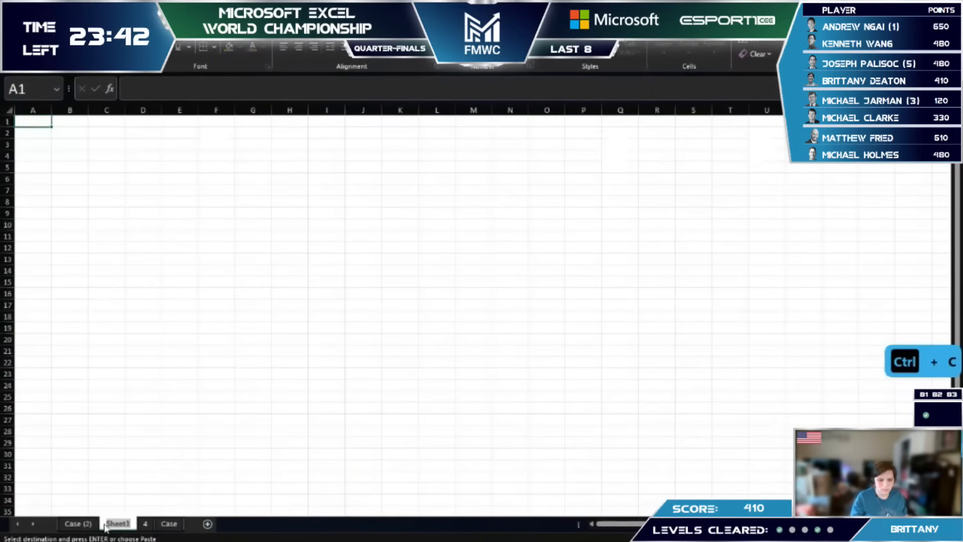
type("5")
key("Return")
left_click(70, 131)
key("ctrl+v")
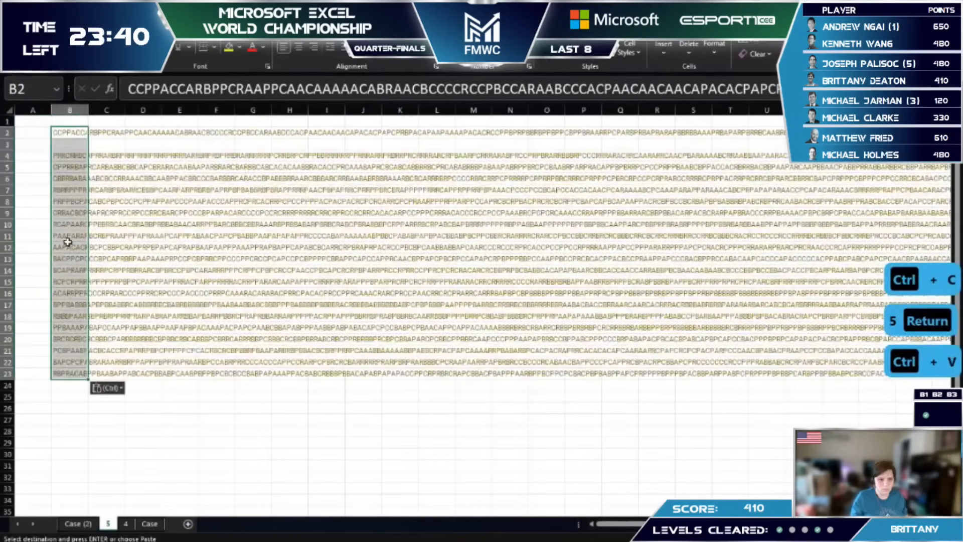
Step: Start a MID formula in D2 on the text in B2, using SEQUENCE for the start position
left_click(153, 131)
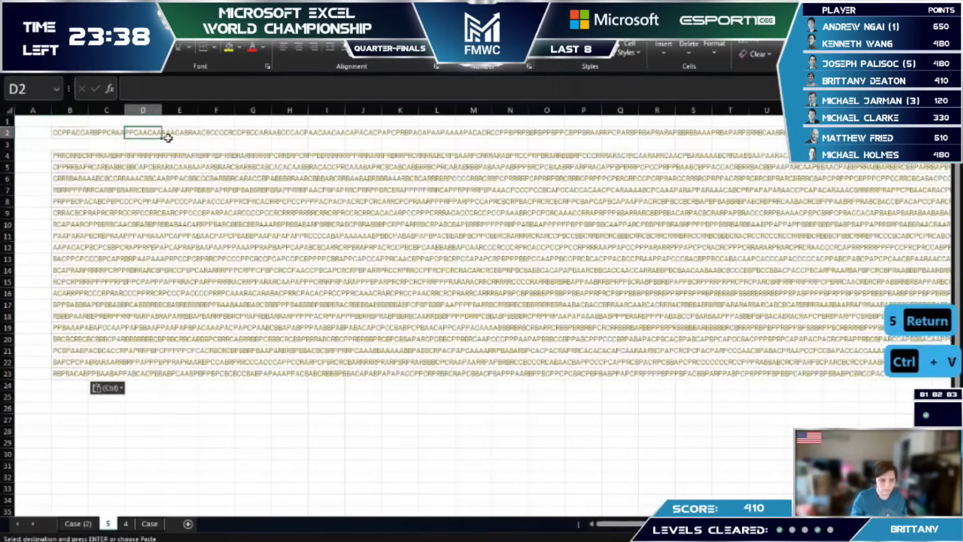
type("=mid")
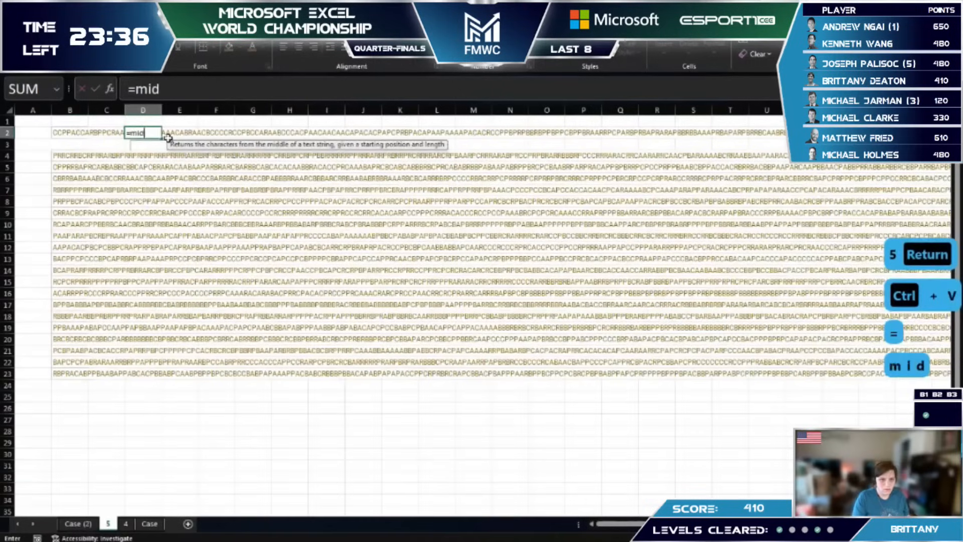
key("Tab")
key("Left")
key("Left")
type(",")
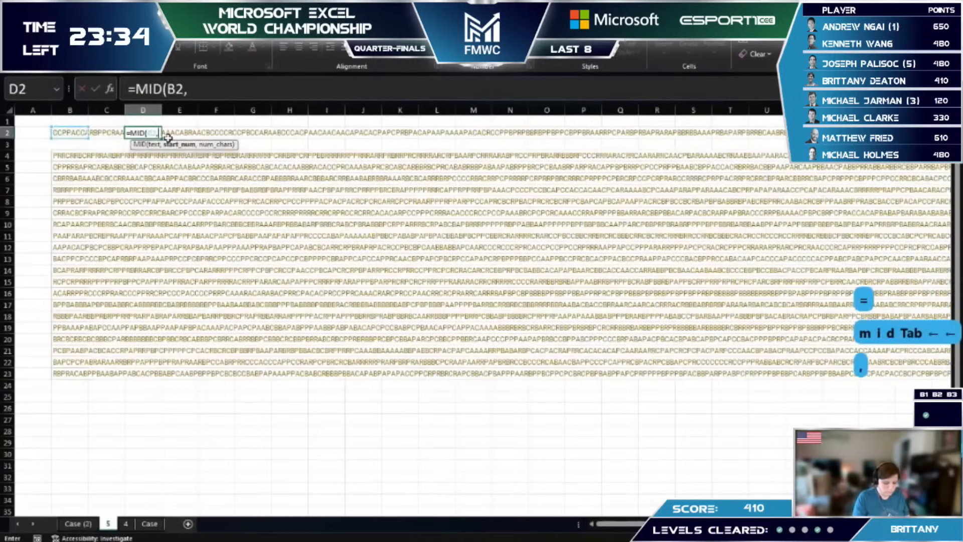
type("seq")
key("Tab")
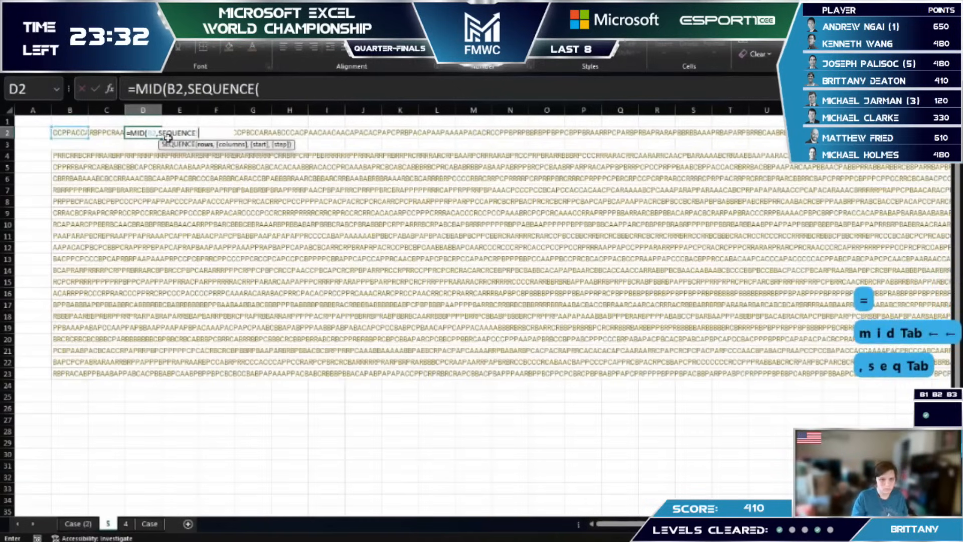
Step: Set the SEQUENCE rows argument to LEN(B2) and try to enter the formula
type("len")
key("Tab")
key("Left")
key("Left")
key("Left")
key("Right")
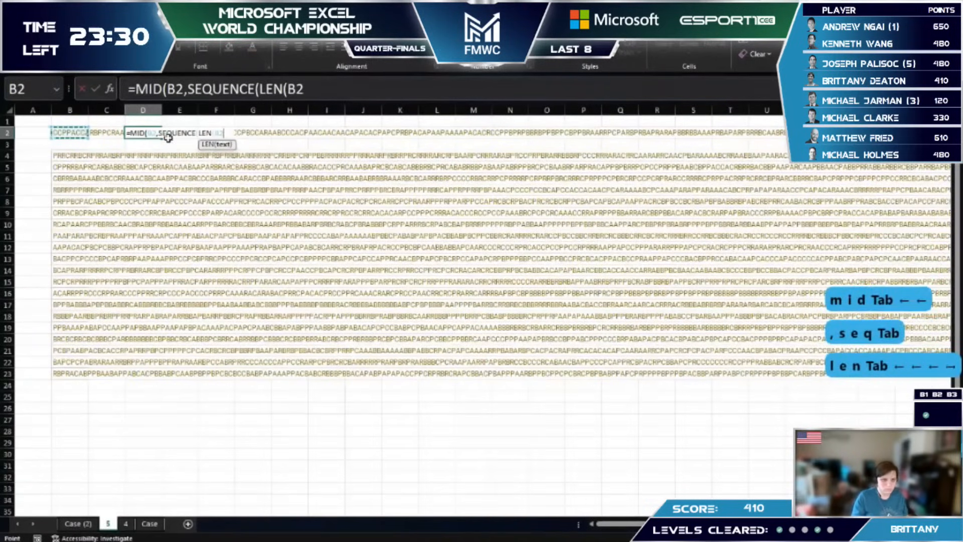
type(")")
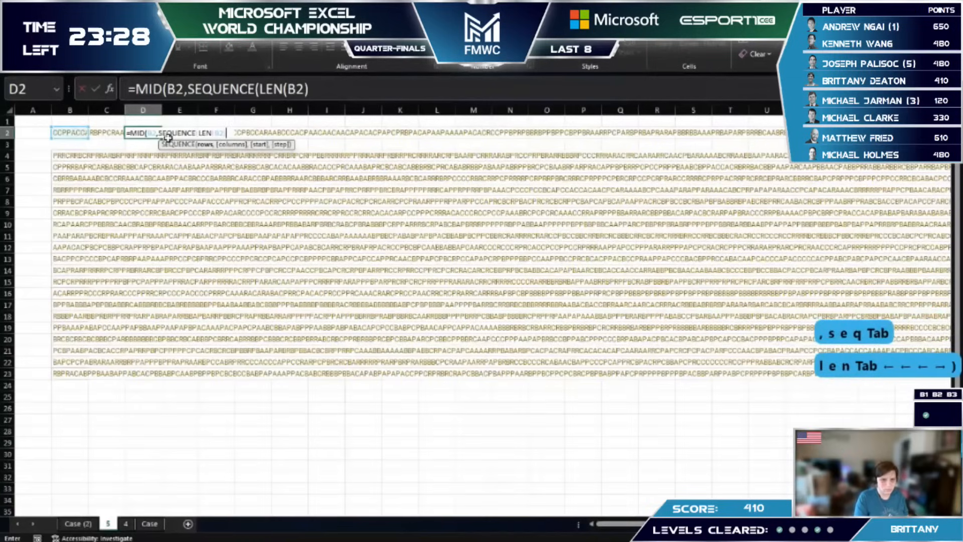
type(")")
key("Return")
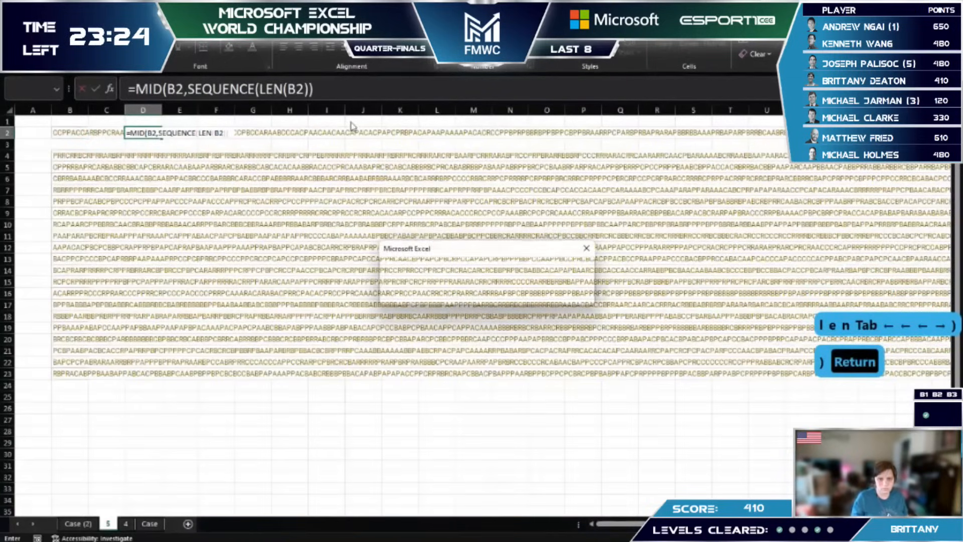
Step: Correct the D2 formula to =MID(B2,SEQUENCE(LEN(B2)),1) by adding the character count 1 and the missing parenthesis
key("Return")
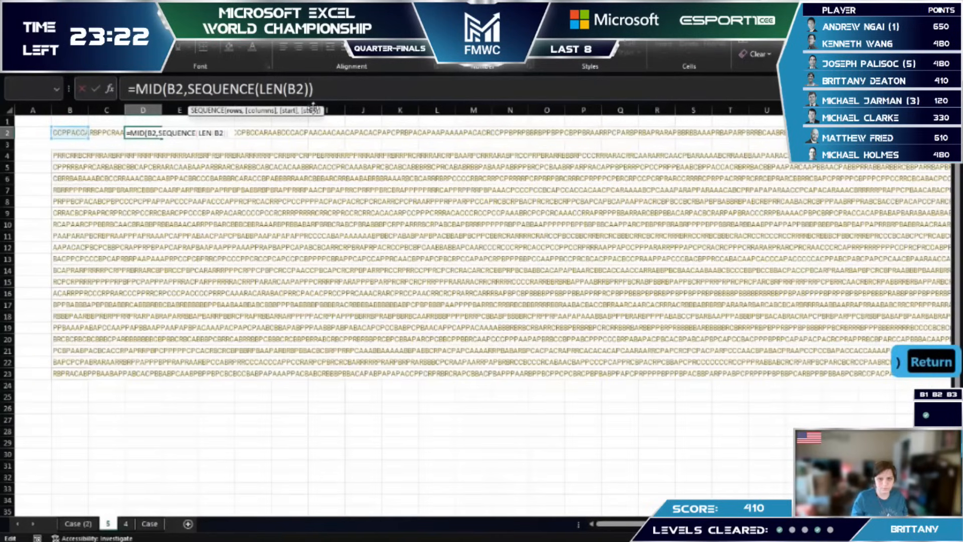
type(",1")
key("Return")
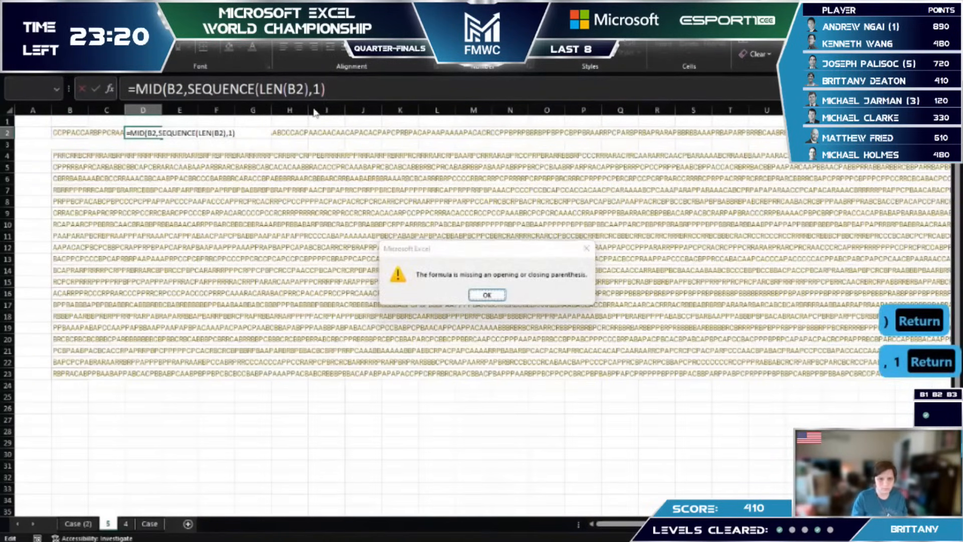
key("Return")
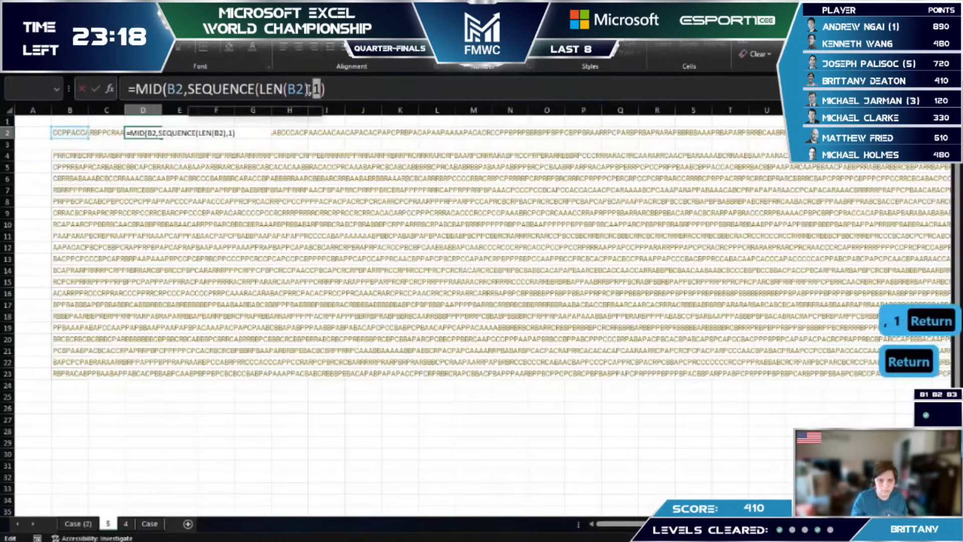
left_click(308, 90)
type(")")
key("Return")
key("Up")
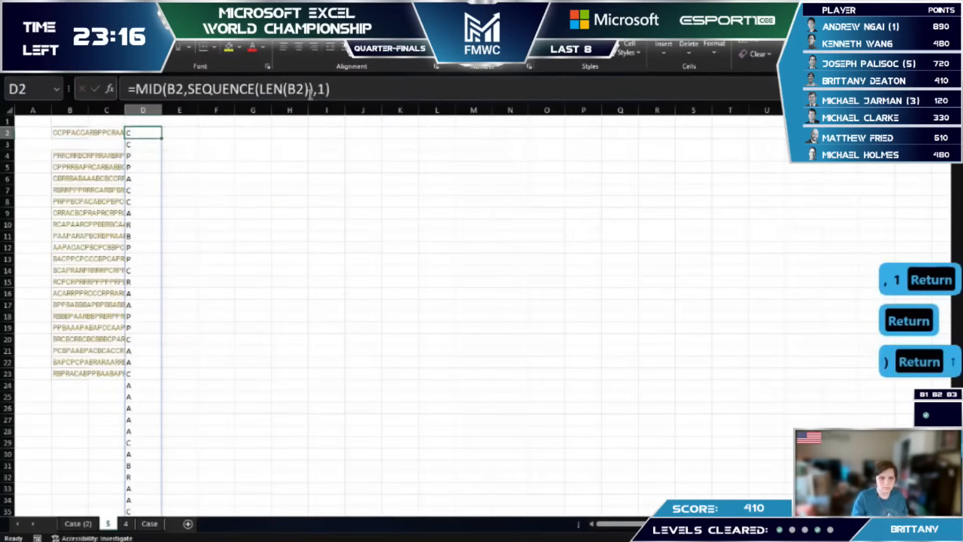
Step: Wrap the MID formula in D2 in TRANSPOSE so the letters spill across the row
left_click(319, 90)
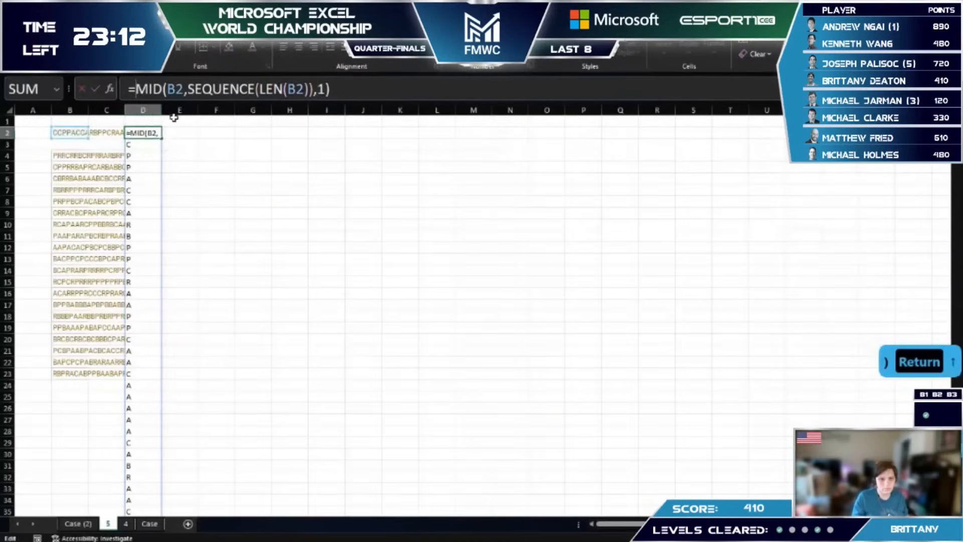
type("trans")
key("Tab")
key("End")
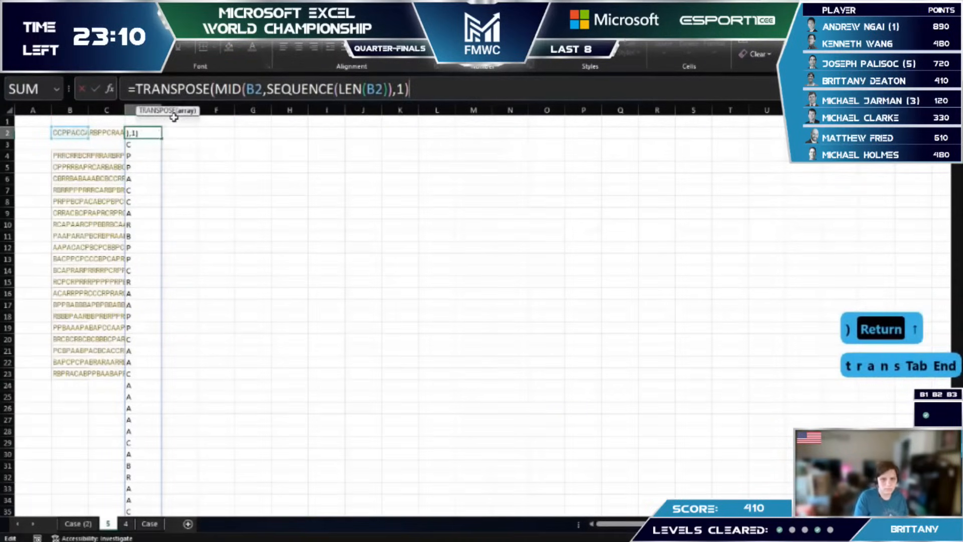
type(")")
key("Return")
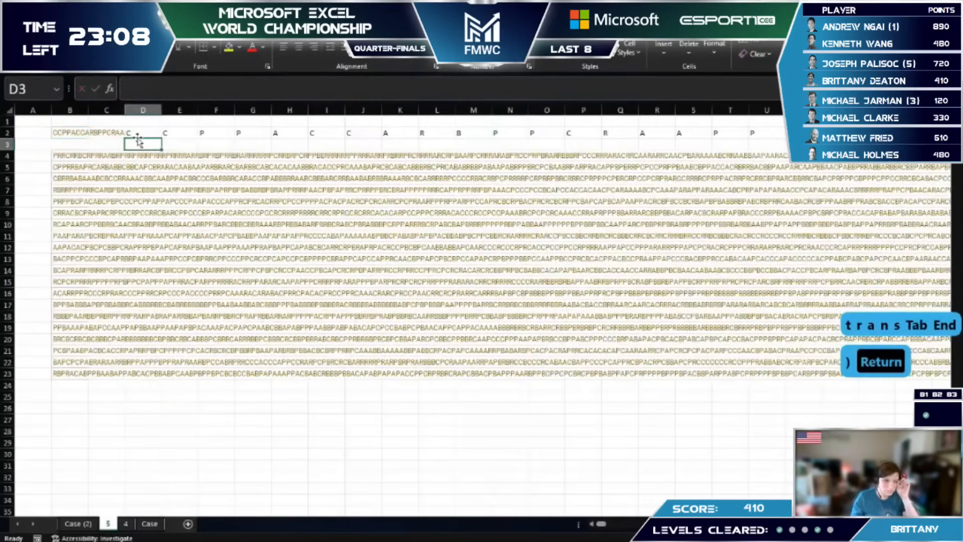
Step: Copy the TRANSPOSE formula from D2 to D4:D23 for all Level 5 games
left_click(138, 134)
key("ctrl+c")
left_click_drag(142, 156, 143, 372)
key("ctrl+v")
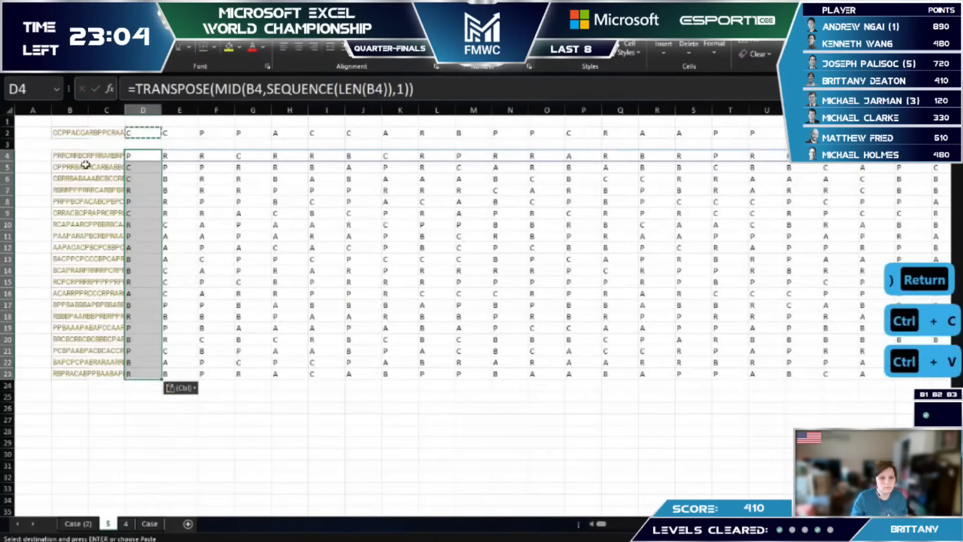
Step: Copy the party-count columns B:H from sheet 4 and insert them before column B on sheet 5
left_click(132, 523)
left_click_drag(33, 109, 253, 110)
key("ctrl+c")
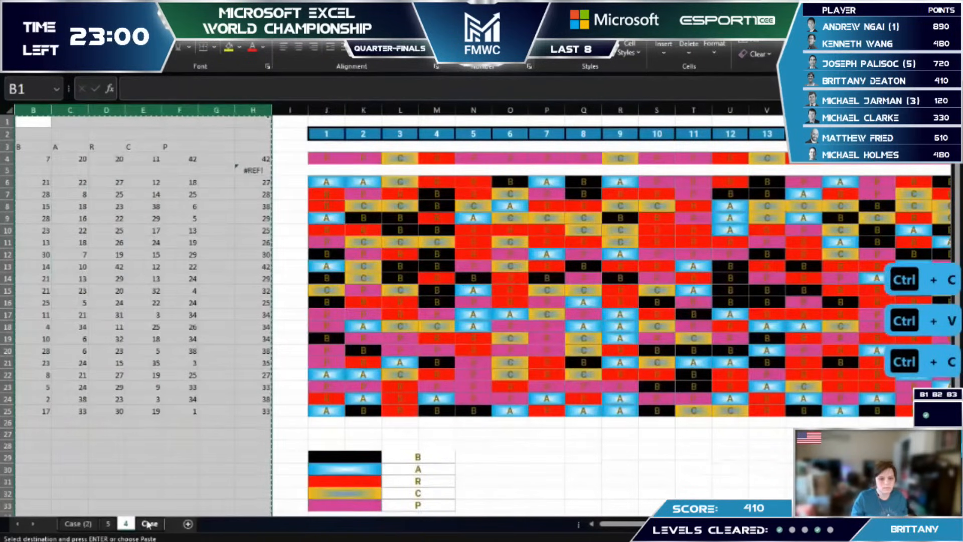
left_click(148, 523)
left_click(117, 523)
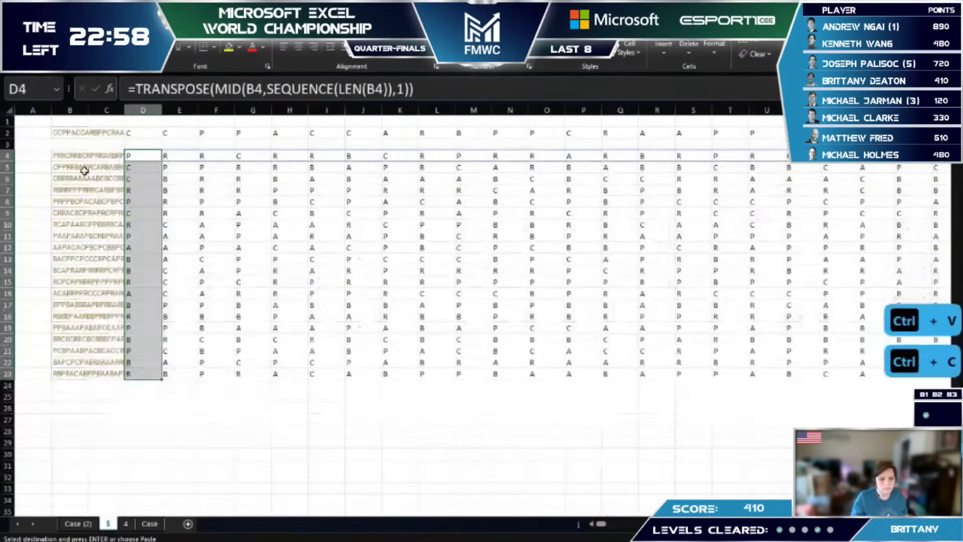
right_click(58, 112)
left_click(122, 228)
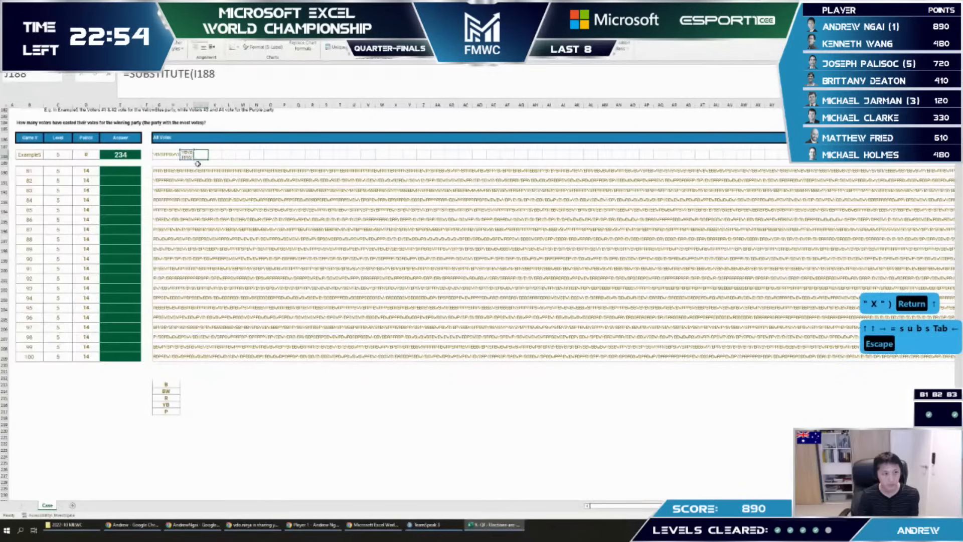
Step: Extend the I188 formula to =SUBSTITUTE(SUBSTITUTE(G188,"BW","X"),"YB","Z") so YB votes are also coded as a single letter
key("F2")
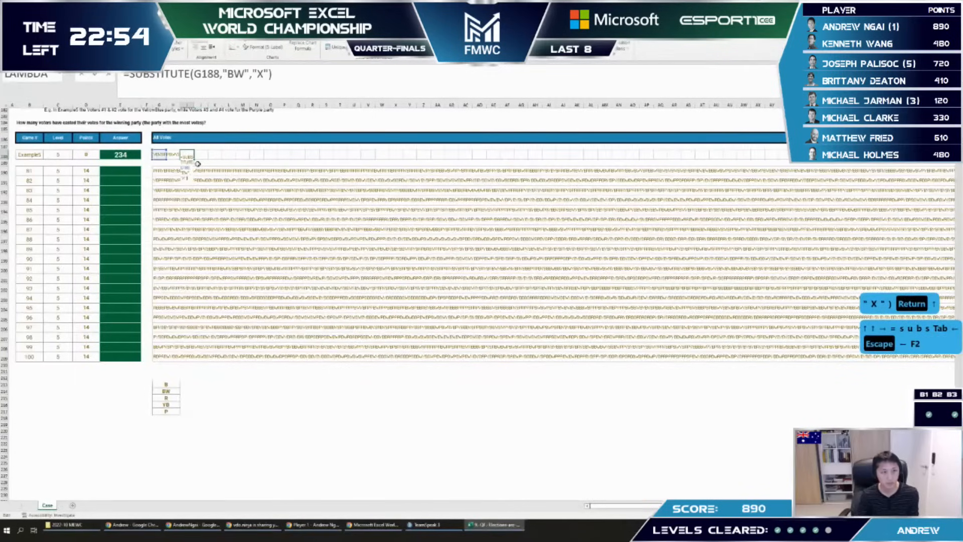
key("ctrl+Home")
key("Right")
type("sulbs")
key("BackSpace")
key("BackSpace")
key("BackSpace")
type("bs")
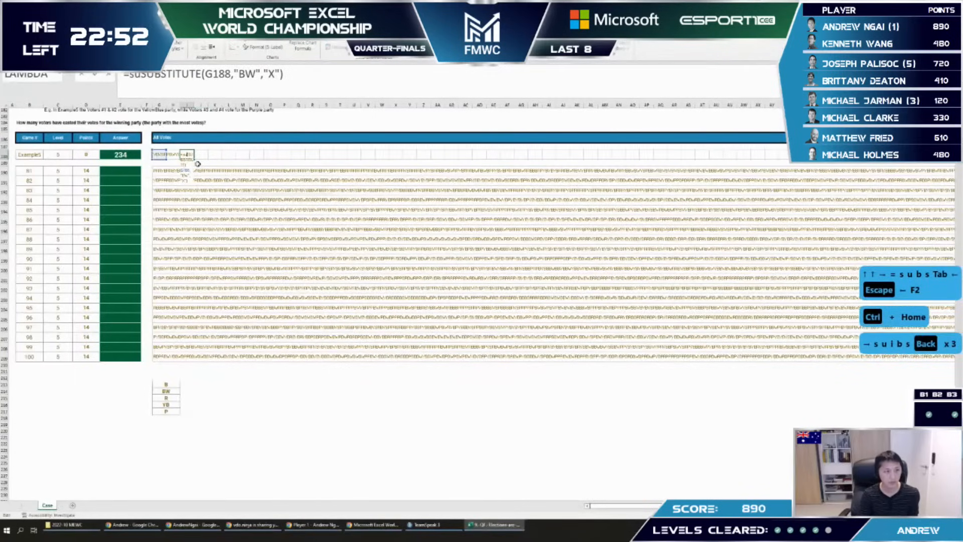
key("Tab")
key("ctrl+End")
type(",")
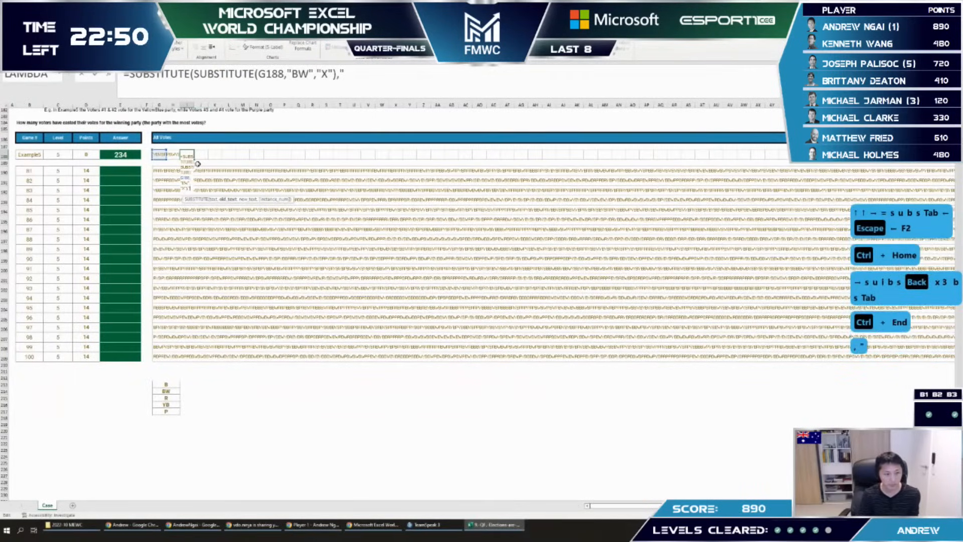
type("\"YB\",")
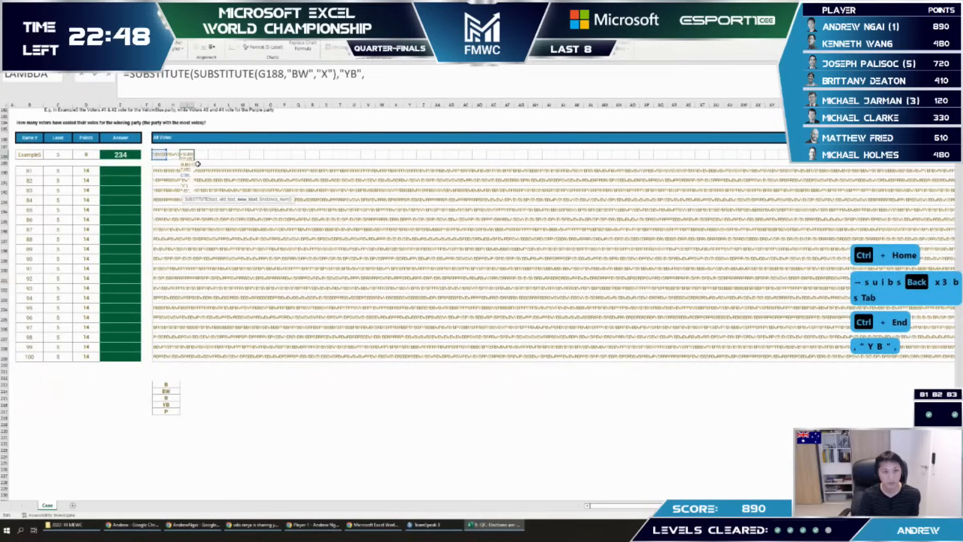
type("\"Z\")")
key("Return")
key("Up")
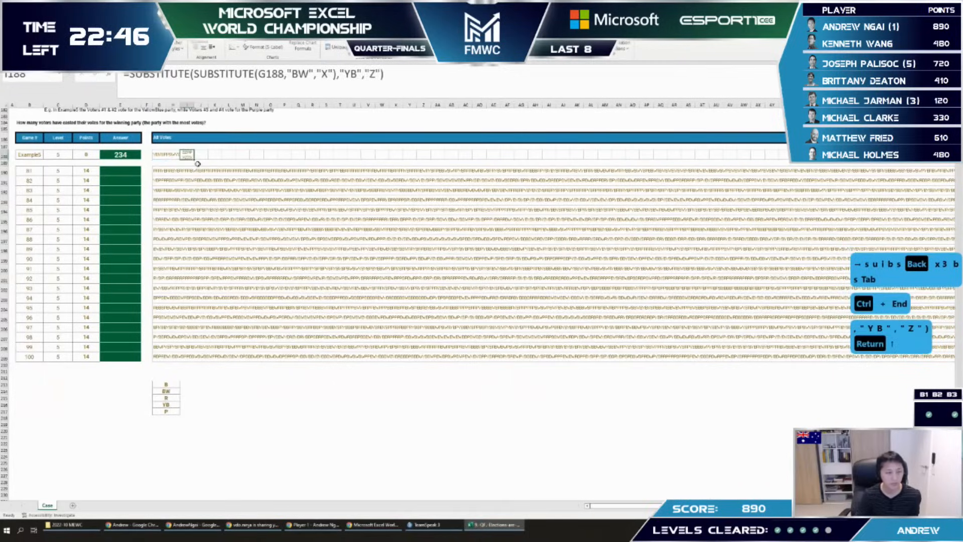
Step: Copy the nested SUBSTITUTE formula from I188 to I190:I209 for all Level 5 games
key("ctrl+c")
left_click_drag(190, 171, 191, 352)
key("ctrl+v")
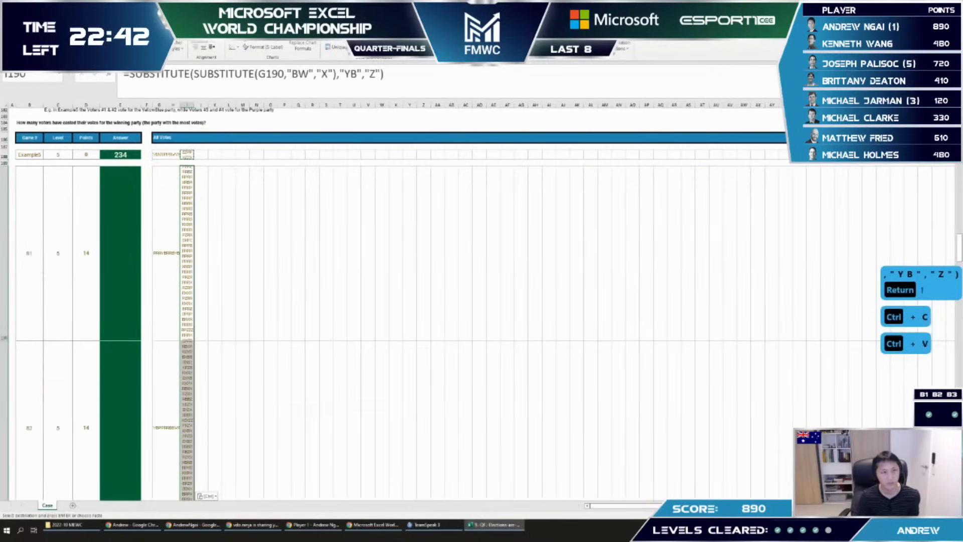
Step: Enter =LEN(I188) in L188 to check the length of the example's recoded vote string
left_click(229, 154)
type("=")
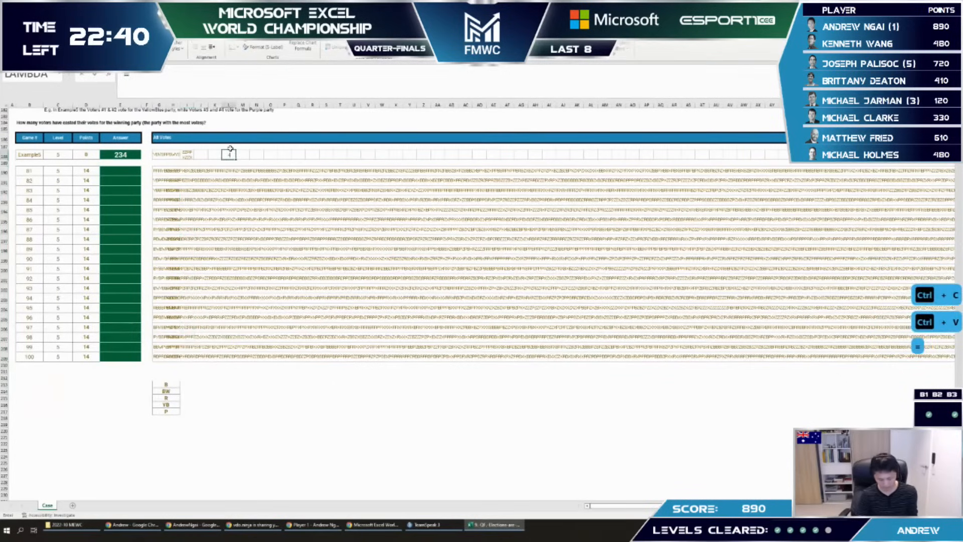
type("len")
key("Tab")
key("Left")
key("Left")
key("Left")
key("Return")
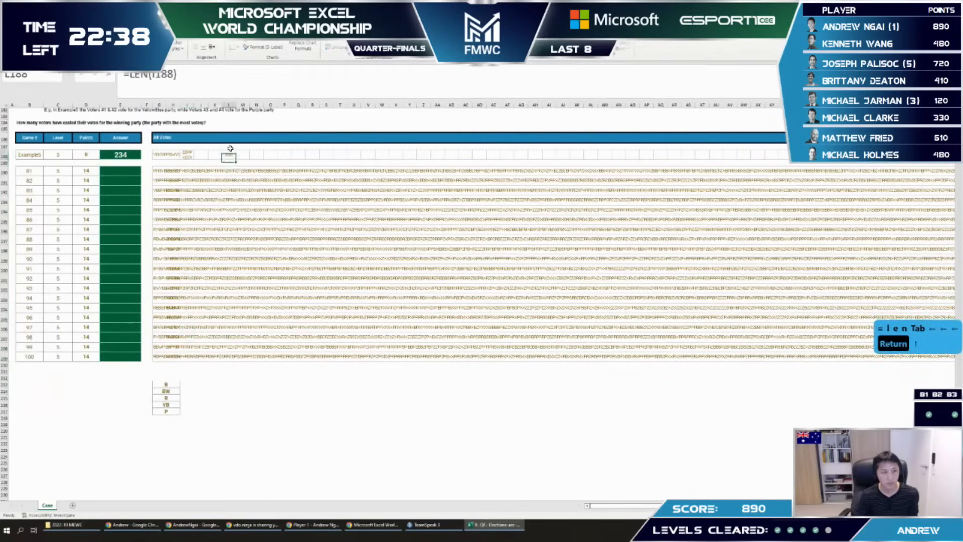
Step: Copy the LEN check from L188 to L190:L209 for all Level 5 games
key("Up")
key("ctrl+c")
left_click(235, 173)
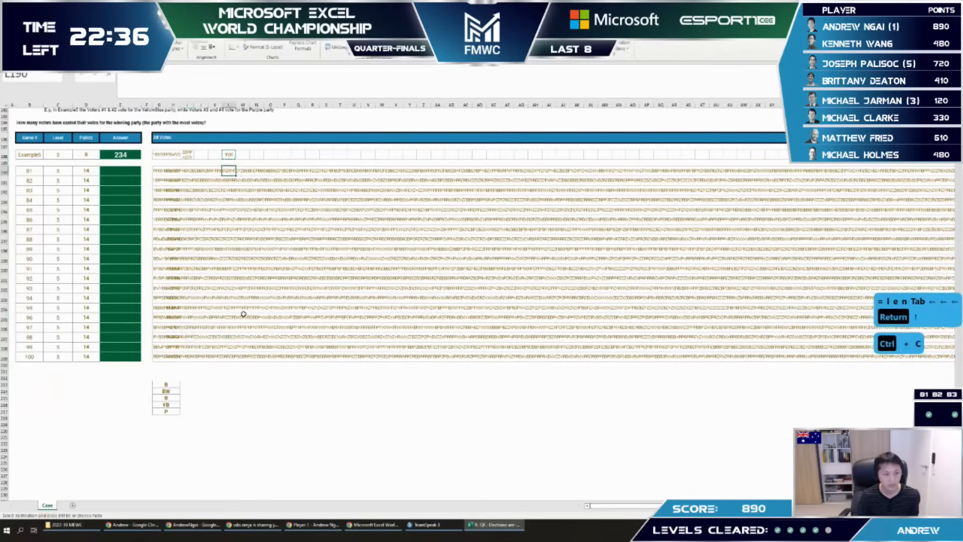
left_click(227, 356, "shift")
key("ctrl+v")
Step: Clear the LEN checks from L188:L209 and return to the recoded vote string in I188
key("Up")
key("Up")
key("ctrl+shift+Down")
key("ctrl+shift+Down")
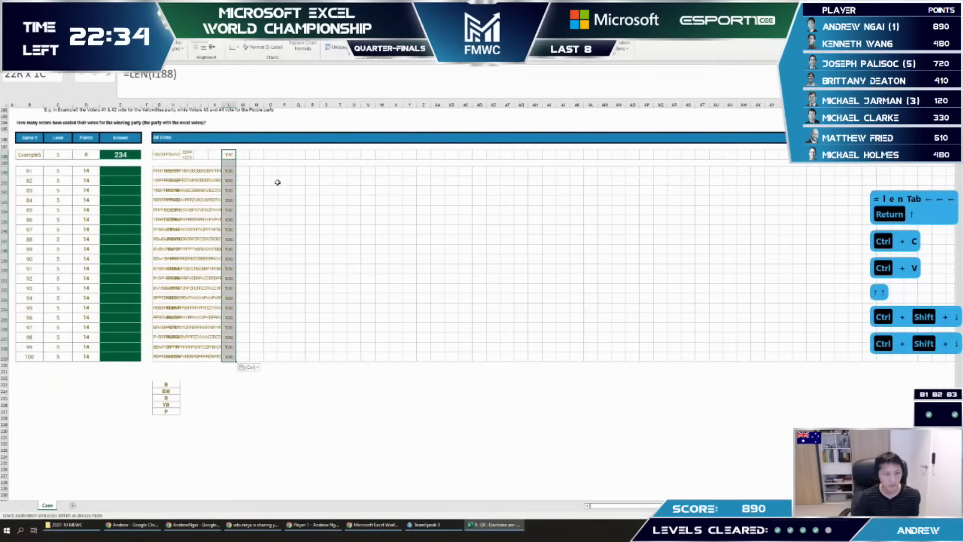
key("Delete")
key("Up")
key("Down")
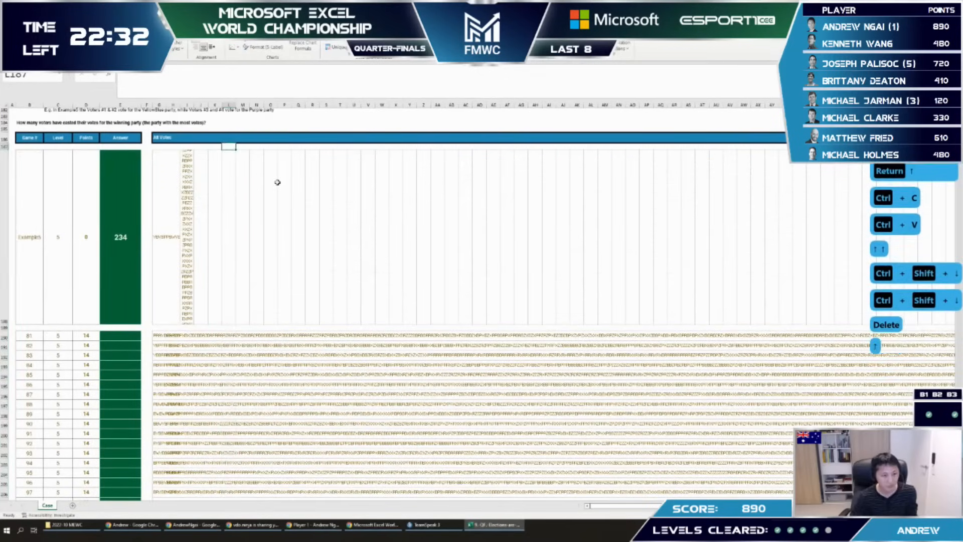
key("Left")
key("Left")
key("Left")
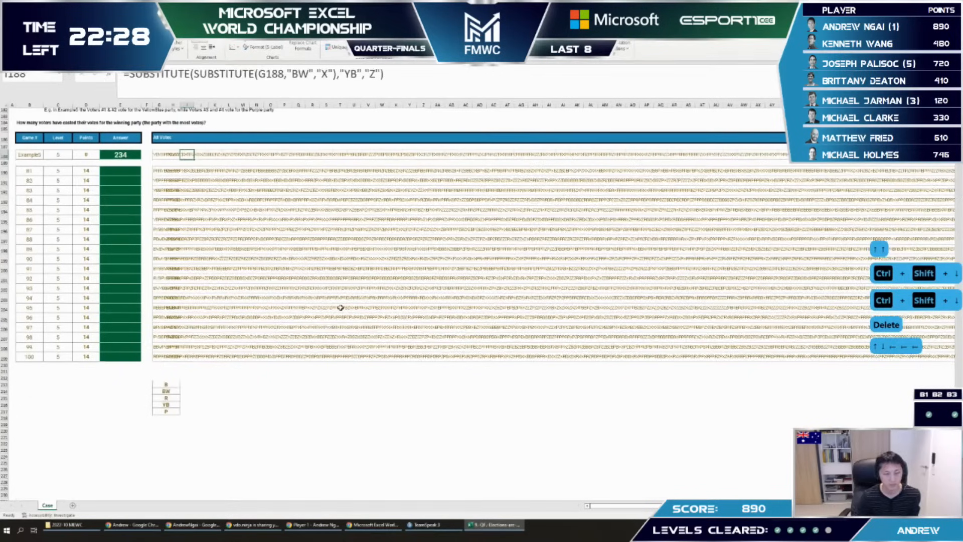
Step: Enter =TRANSPOSE(SEQUENCE(1000)) in N187 to number the vote positions 1 to 1000 across the row
scroll(263, 282, "down", 1)
scroll(263, 282, "up", 3)
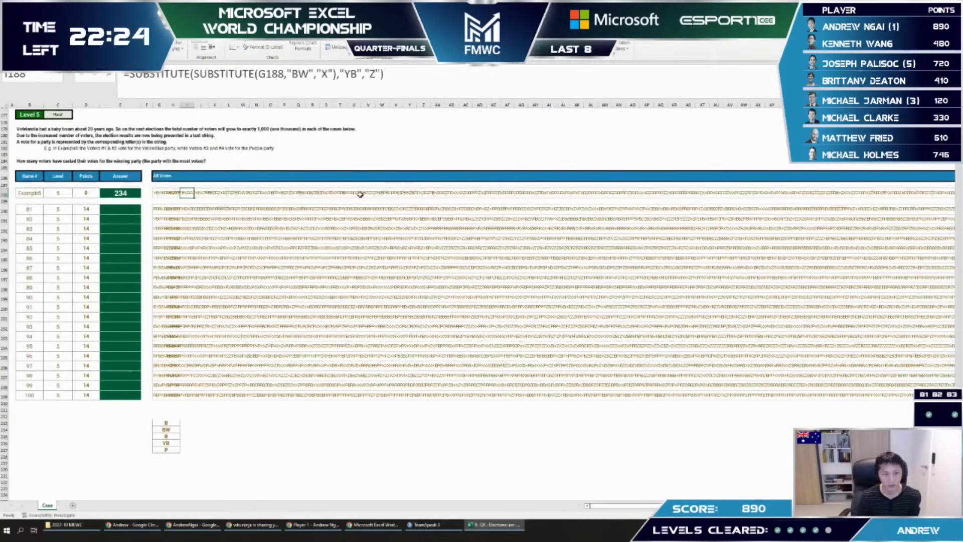
scroll(313, 192, "down", 3)
key("Left")
key("Left")
key("Up")
key("Right")
key("Right")
key("Right")
key("Right")
key("Right")
key("Right")
key("Right")
key("Right")
key("Right")
key("Right")
key("Right")
key("Right")
key("Right")
key("Right")
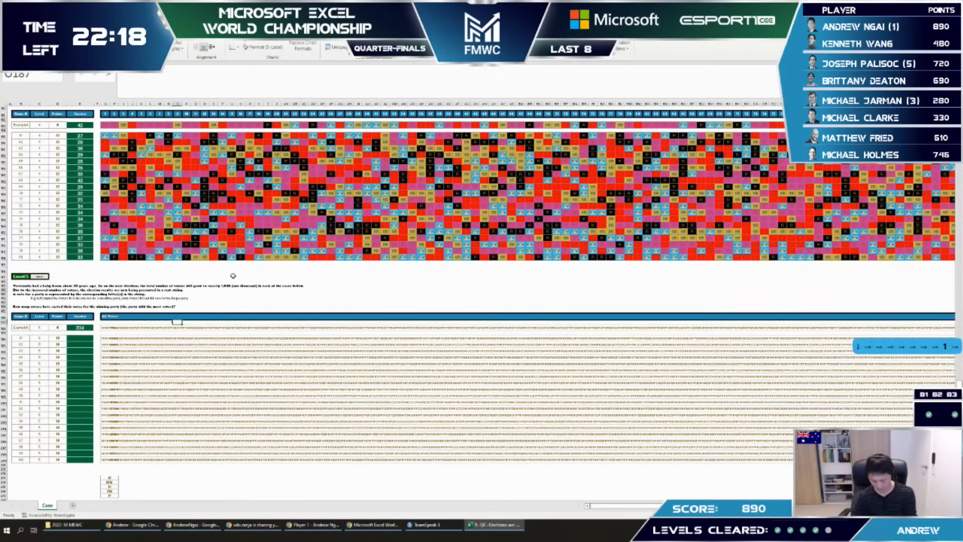
type("=")
key("Left")
key("Escape")
key("Left")
type("=trans")
key("Tab")
type("seq")
key("Tab")
type("1000)")
key("Return")
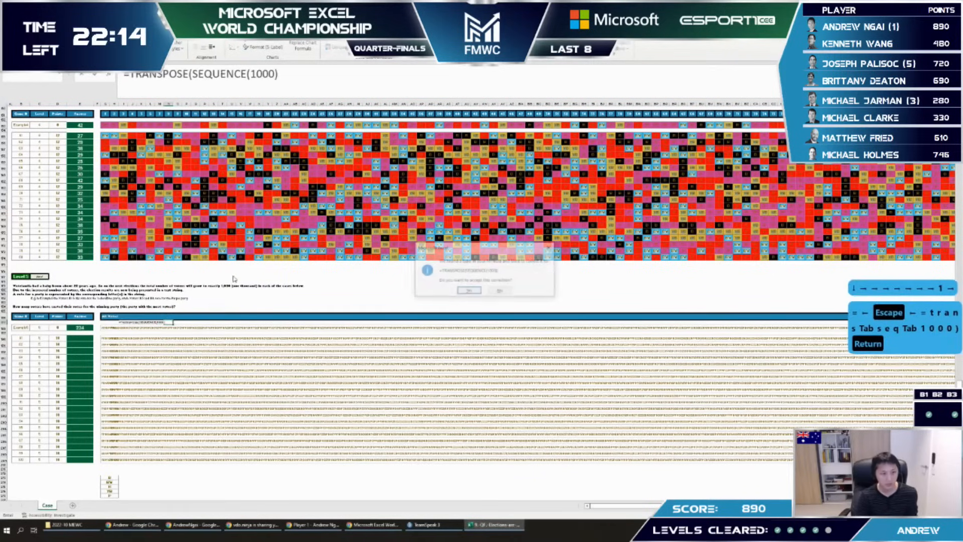
key("Return")
Step: Enter =MID($I188,N$187,1) in N188 to extract the example's vote at the numbered position
type("=")
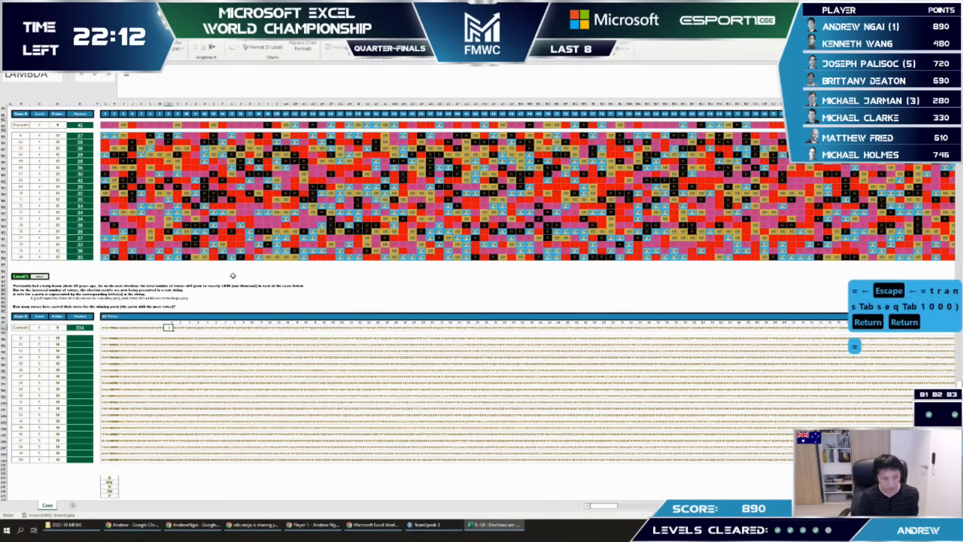
key("Escape")
key("ctrl+Left")
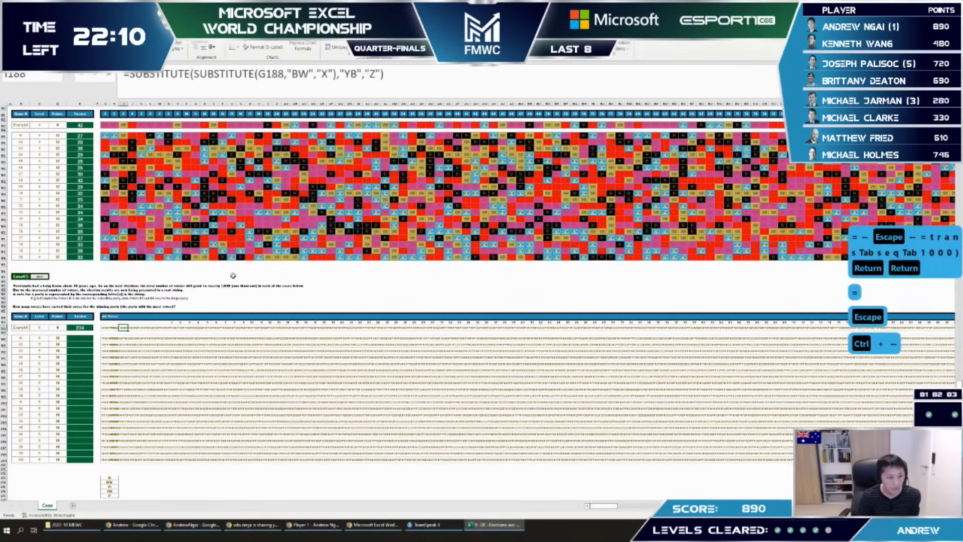
key("Up")
key("ctrl+Right")
key("Down")
type("=mid")
key("Tab")
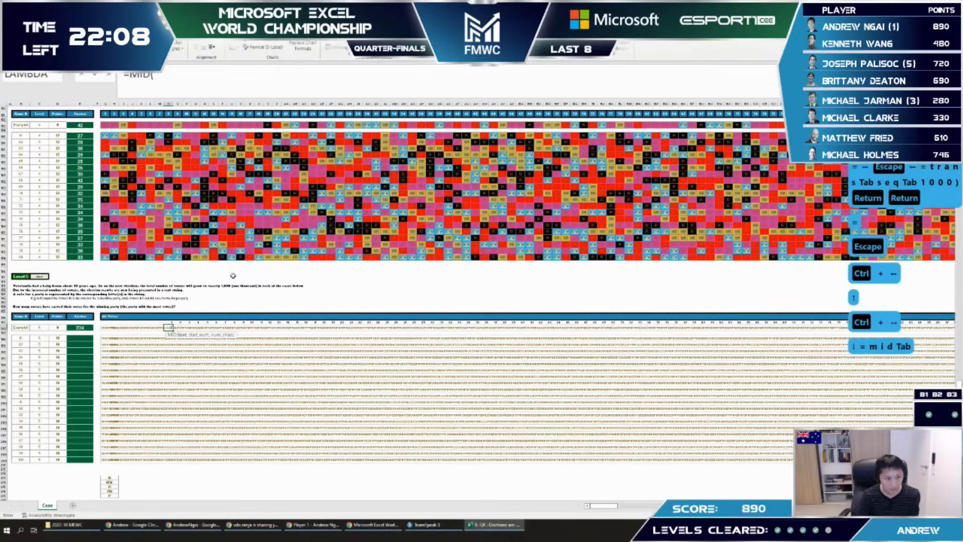
key("ctrl+Left")
key("F4")
key("F4")
key("F4")
type(",")
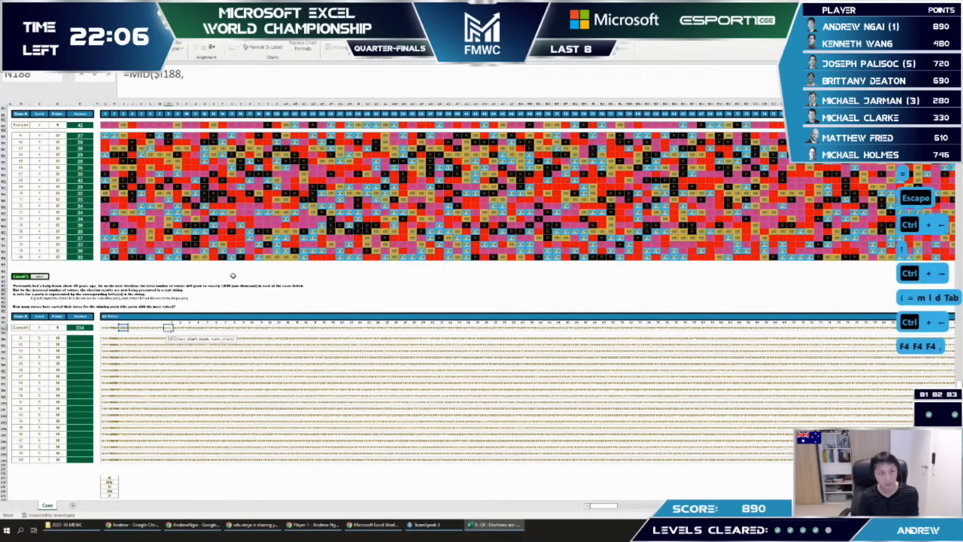
key("F4")
key("F4")
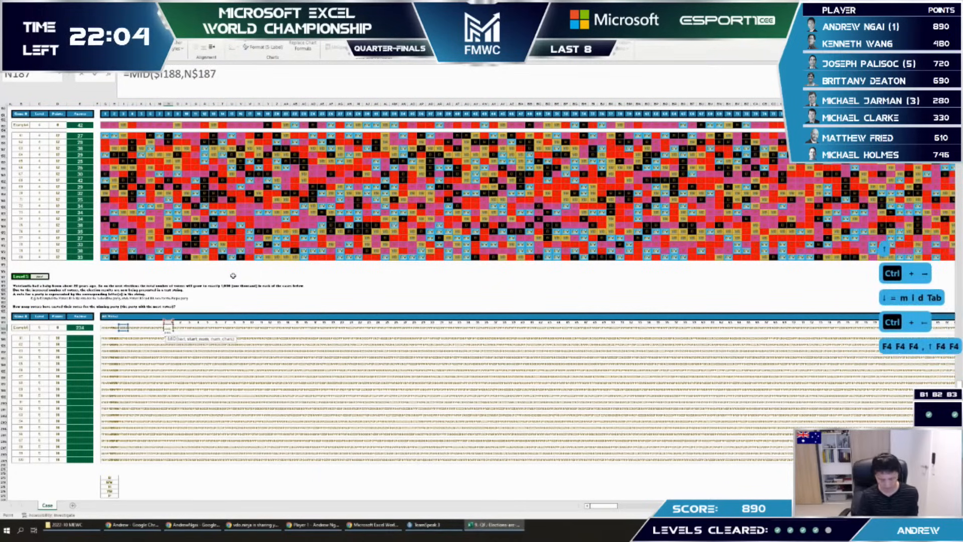
type(",1)")
key("Return")
Step: Fill the MID formula from N188 rightward along row 188 for all 1000 vote positions
key("Up")
key("Up")
key("ctrl+Right")
key("Down")
key("ctrl+shift+Left")
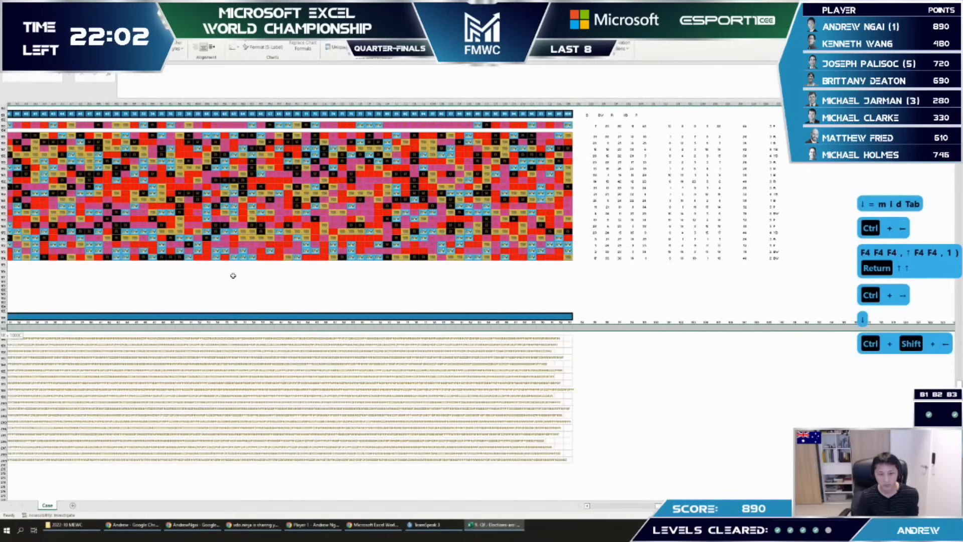
key("ctrl+r")
Step: Copy the example's row of MID formulas to rows 190 to 209, starting in column N
key("ctrl+c")
key("Home")
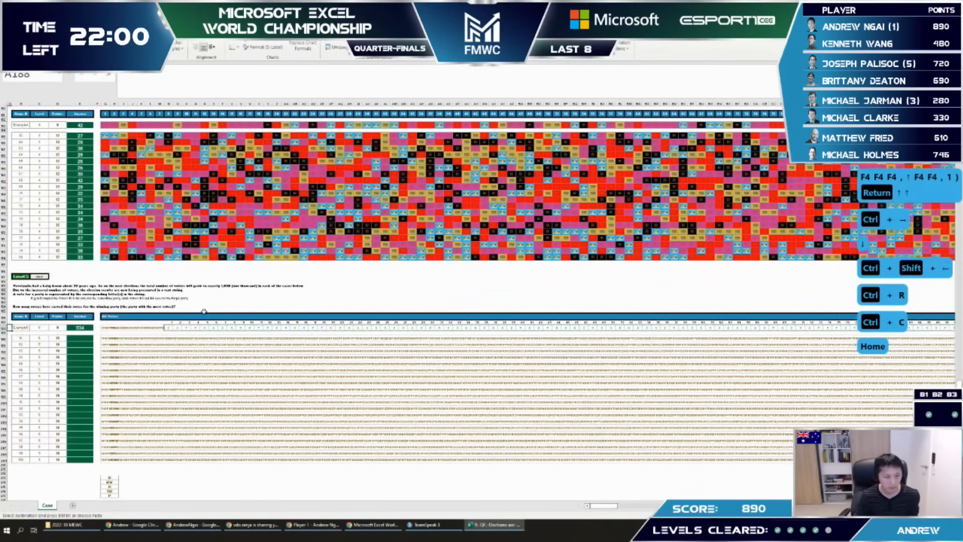
left_click(167, 339)
scroll(168, 340, "down", 1)
left_click_drag(167, 315, 172, 434)
key("ctrl+v")
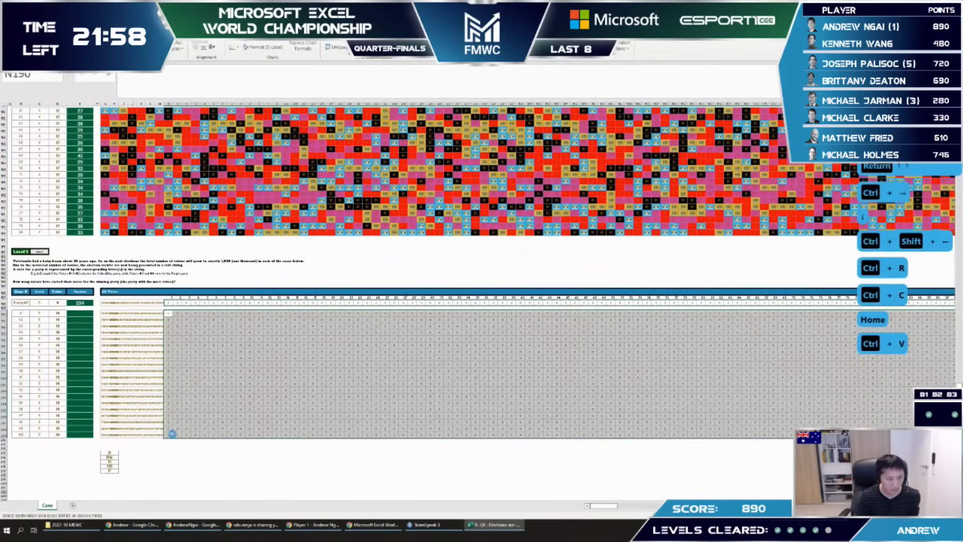
scroll(190, 416, "down", 4)
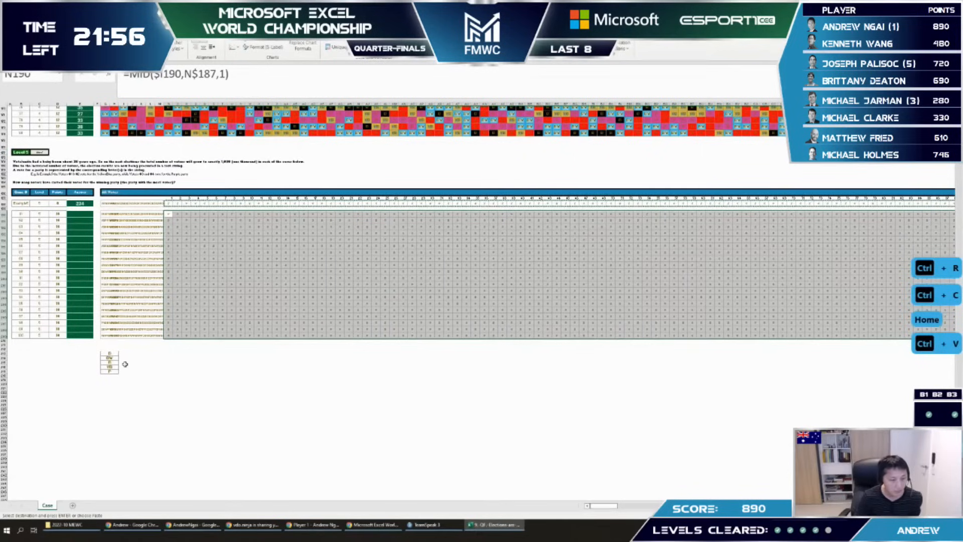
left_click(110, 357)
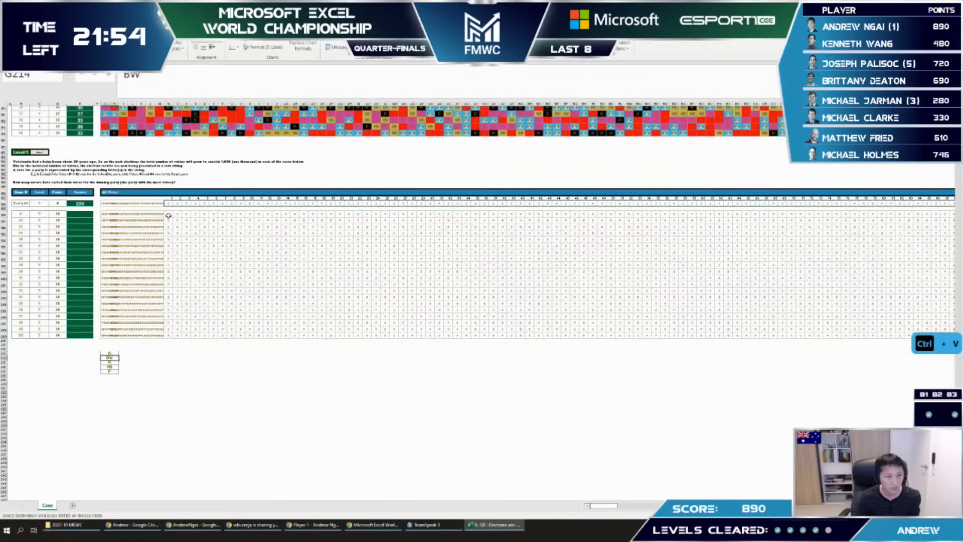
key("Escape")
left_click(146, 220)
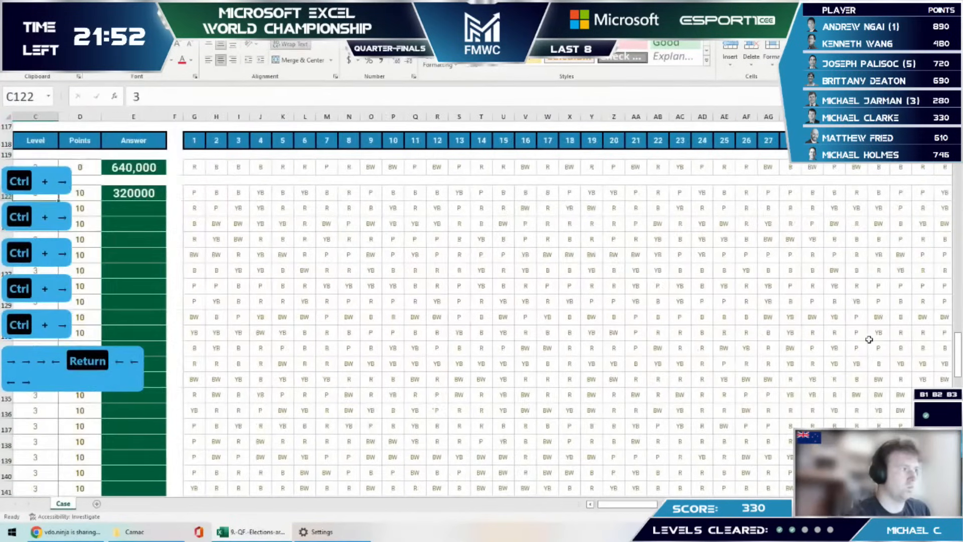
Step: Copy the Level 3 answer formula from E122 down to E141 for games 41 to 60
key("ctrl+c")
key("Left")
key("ctrl+Down")
key("Right")
key("ctrl+shift+Up")
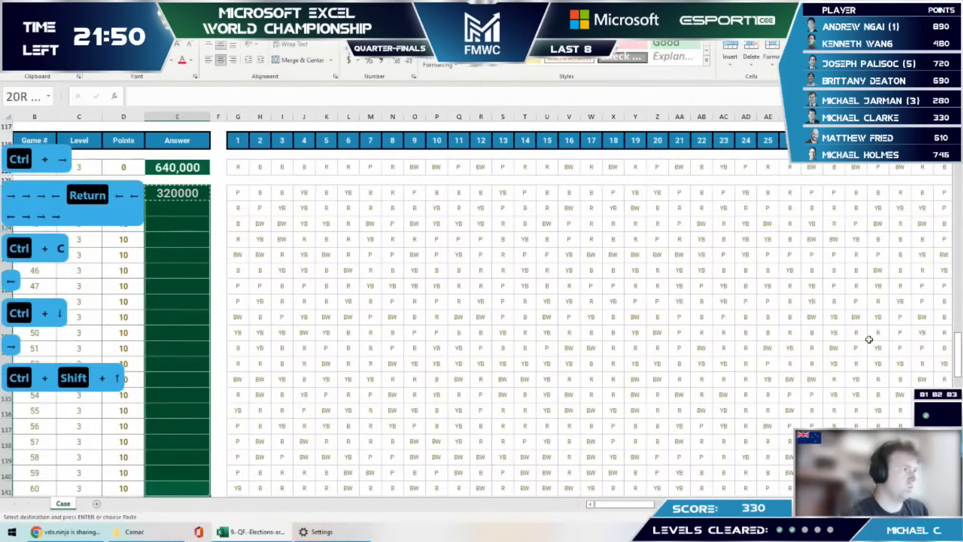
key("ctrl+v")
Step: Format the Level 3 answers in E122:E141 with thousands separators and no decimals
key("ctrl+c")
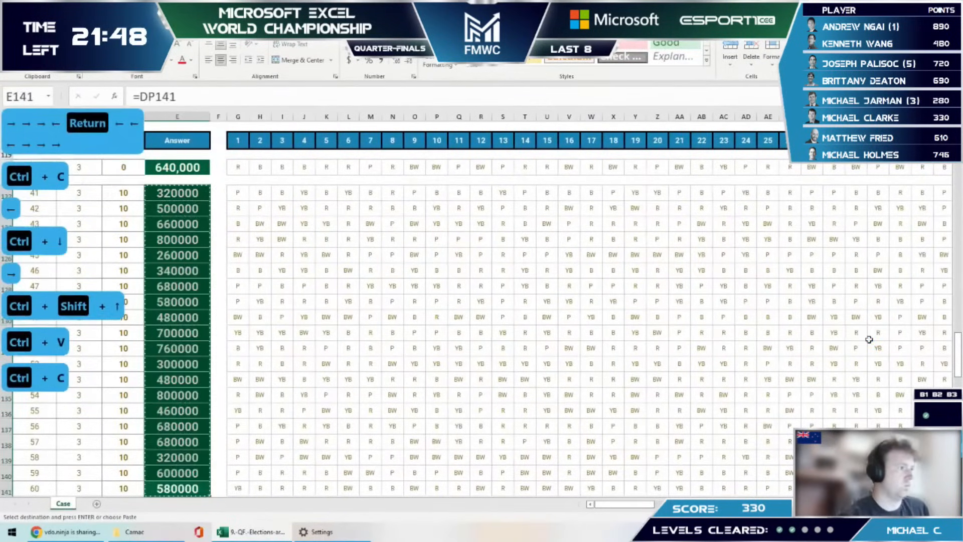
left_click(383, 60)
left_click(409, 60)
left_click(409, 60)
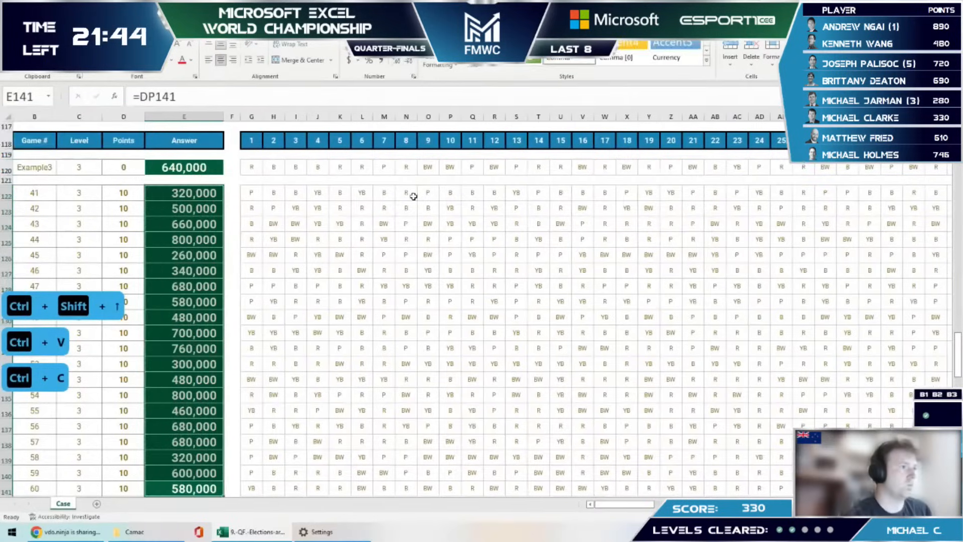
Step: Copy the formatted Level 3 answers in E122:E141 and paste them
key("ctrl+c")
left_click(362, 193)
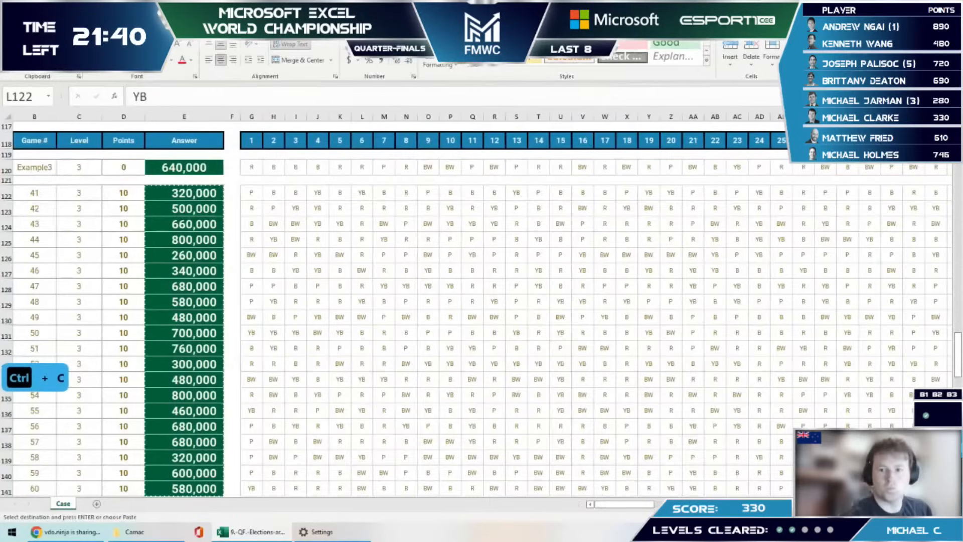
key("ctrl+v")
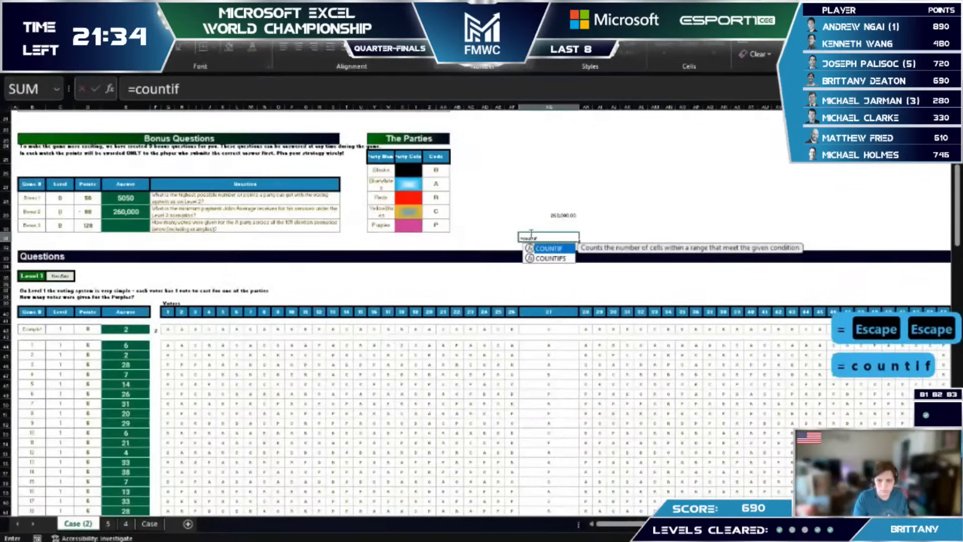
Step: Enter =COUNTIF(G42:DB63,"A") in AG31 to count the A party's votes across all Level 1 games
key("Tab")
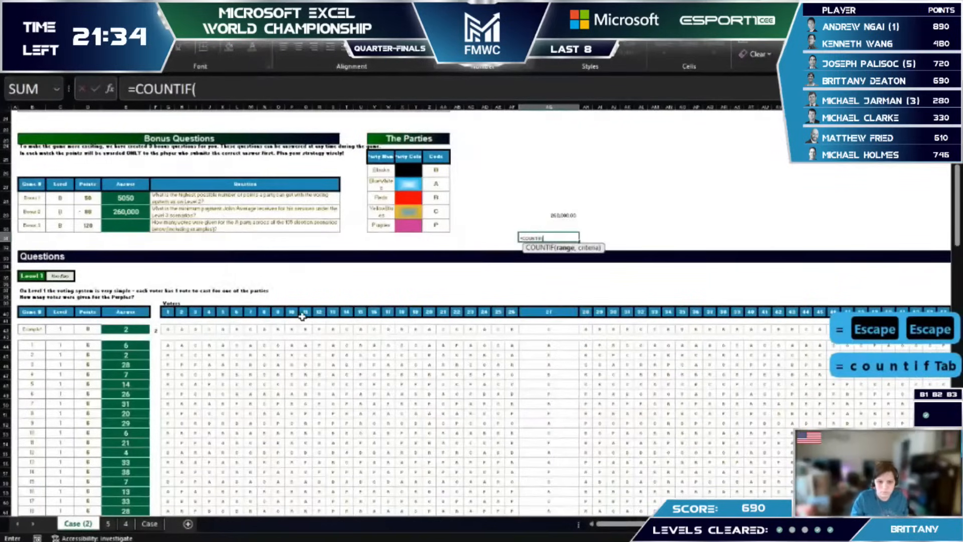
left_click(170, 329)
key("ctrl+shift+Right")
key("shift+Down")
key("shift+Down")
key("ctrl+shift+Down")
type(",\"A\"")
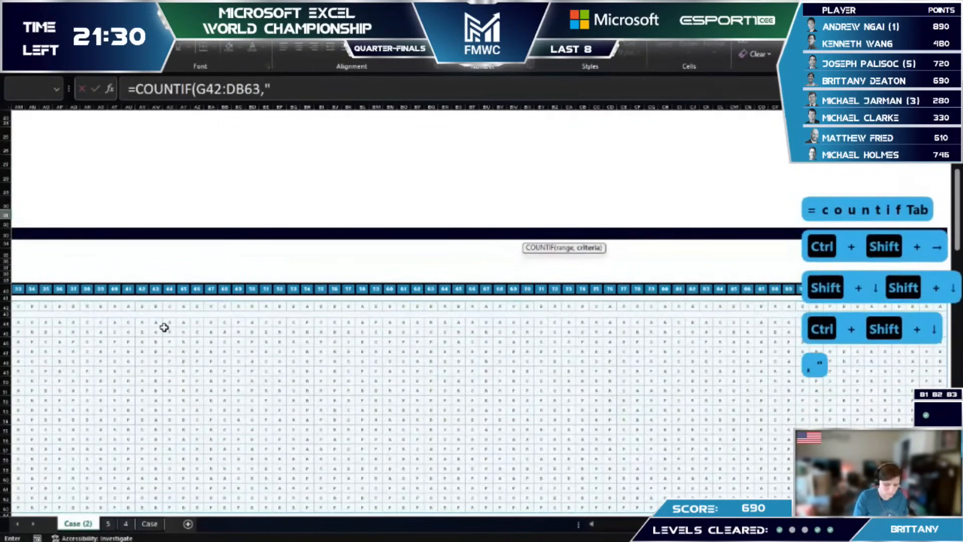
type(")")
key("Return")
Step: In AH31, begin a formula with COUNTIF(G81:DB102,"A") to count the A party's votes across the Level 2 games
key("Left")
key("Left")
key("Left")
key("Left")
key("Left")
key("Left")
key("Left")
key("Left")
key("Left")
key("Left")
key("Left")
key("Left")
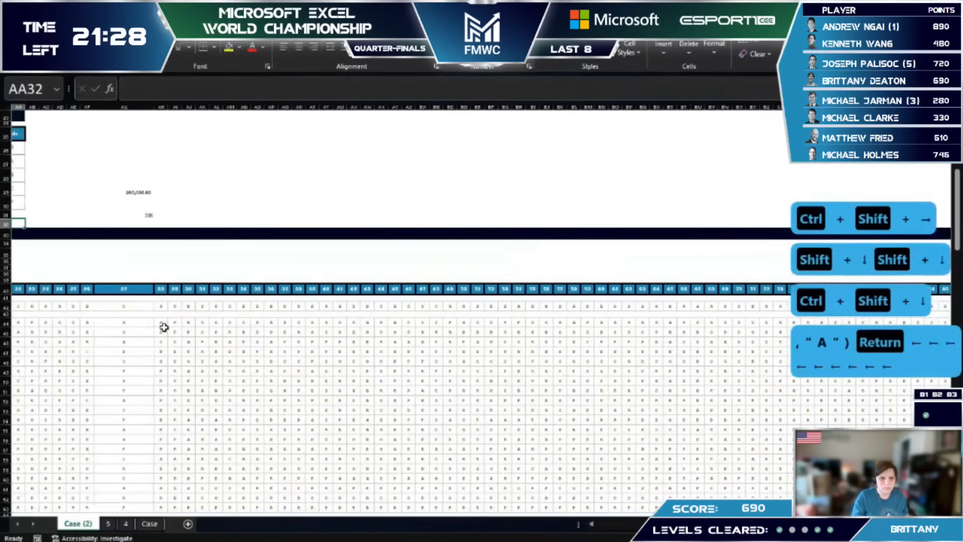
key("Left")
key("Left")
key("Left")
key("Left")
key("Left")
key("Left")
key("Left")
key("Left")
key("Left")
key("Left")
left_click(409, 214)
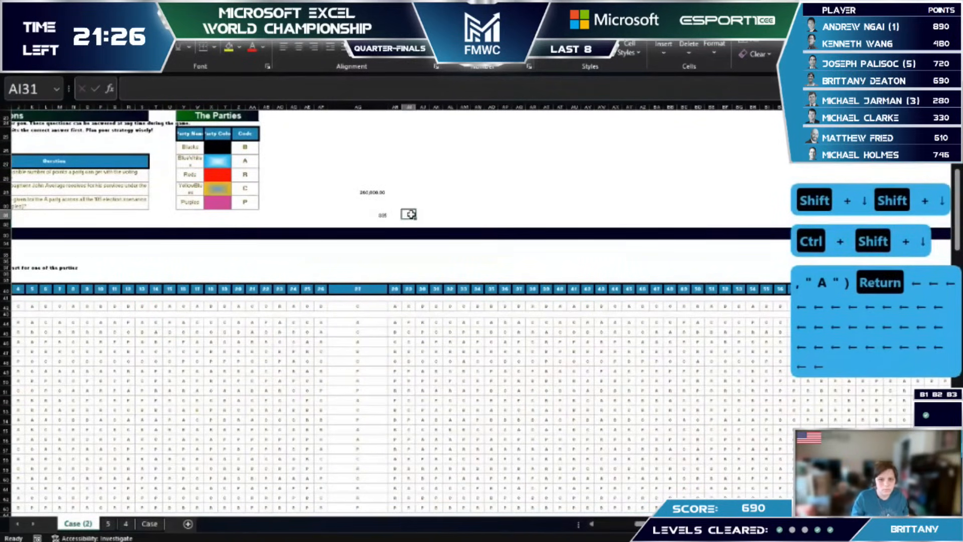
key("Left")
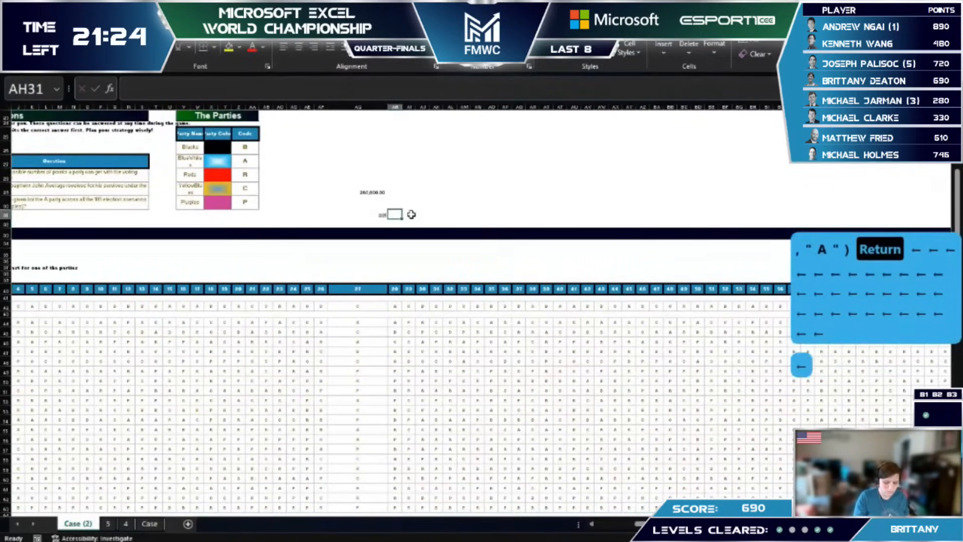
type("=countif")
key("Tab")
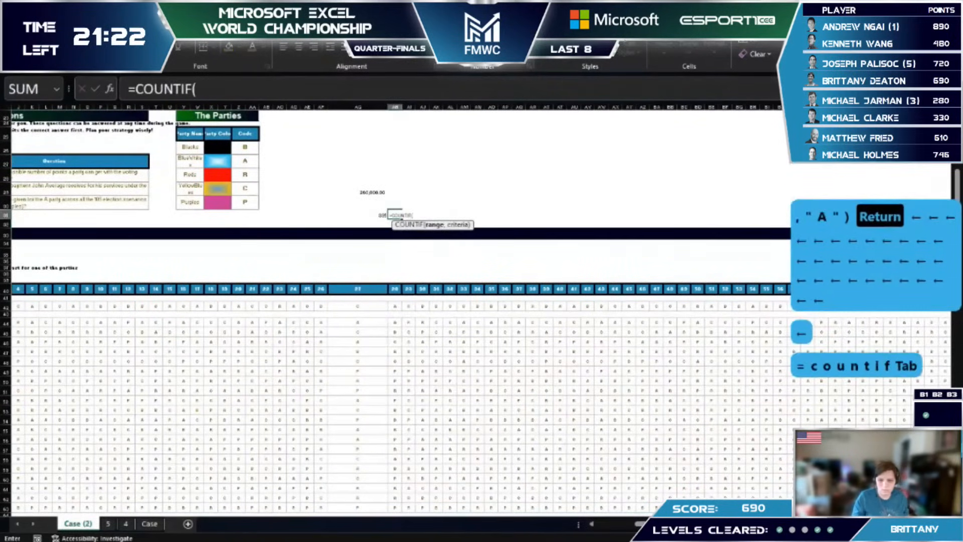
scroll(194, 391, "left", 5)
scroll(193, 391, "down", 10)
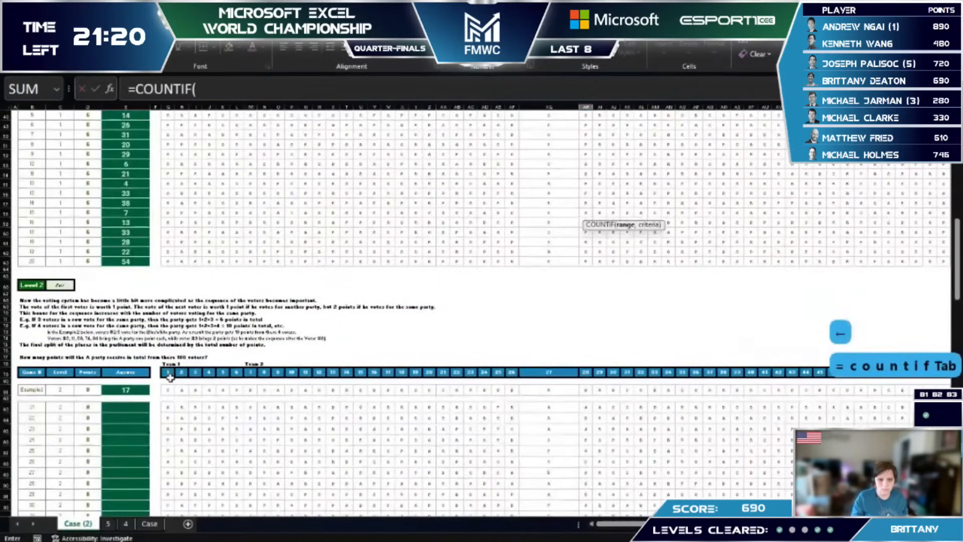
left_click(170, 393)
key("ctrl+shift+Down")
key("ctrl+shift+Down")
key("ctrl+shift+Right")
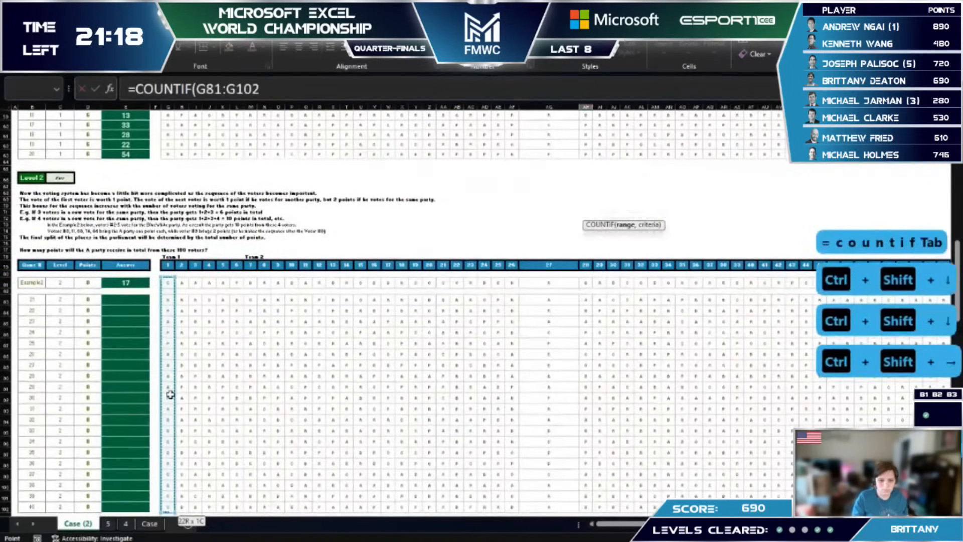
type(",\"A\")")
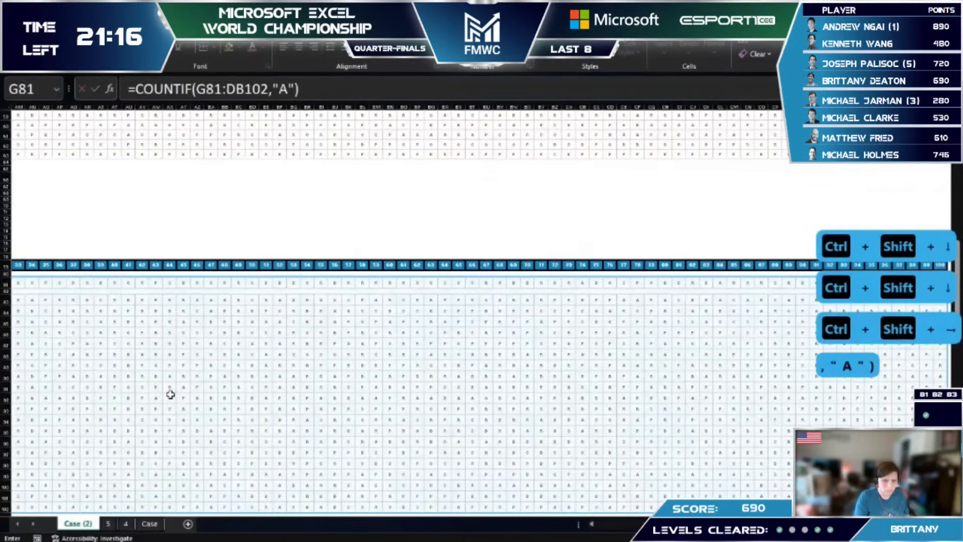
Step: Extend the vote-count formula in AH31 by adding a second COUNTIF function for another level's games
type("+countif")
key("Tab")
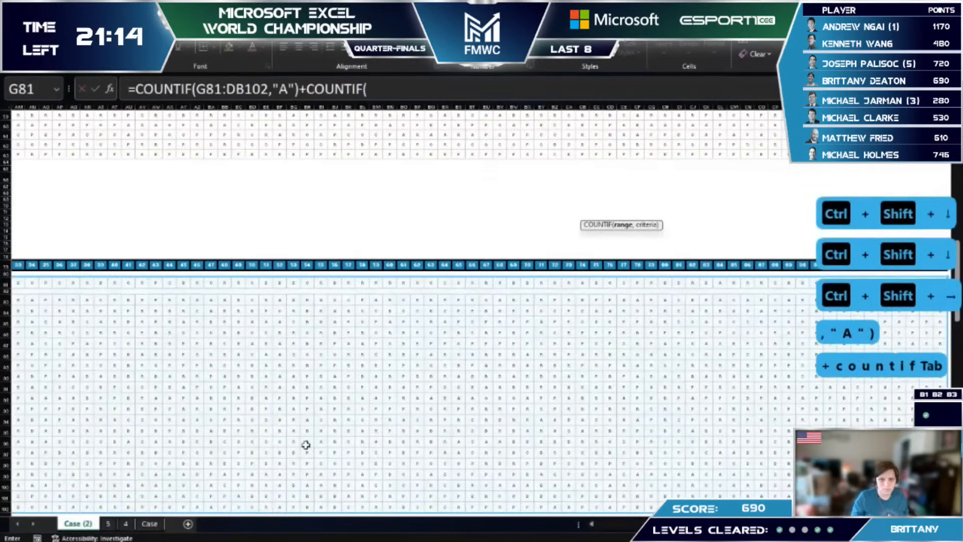
key("ctrl+BackSpace")
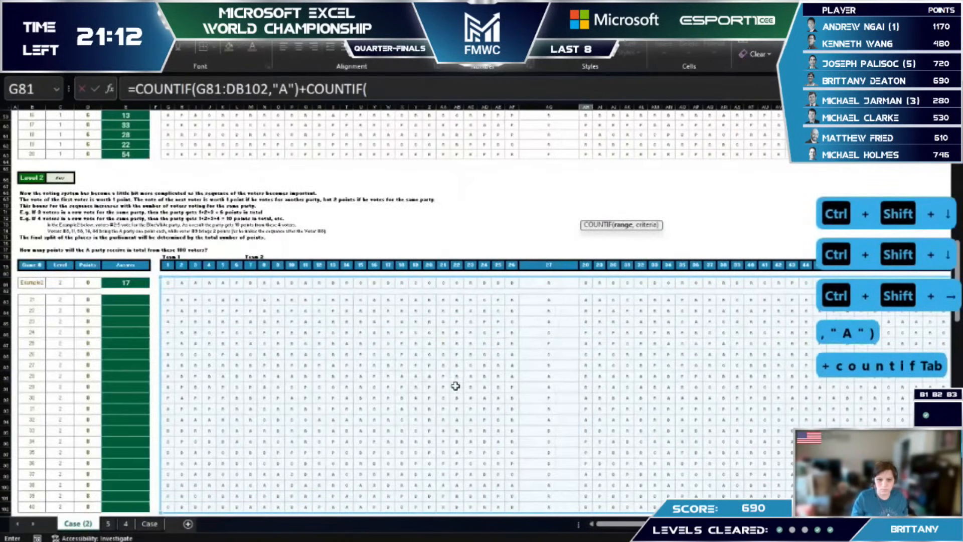
scroll(455, 386, "up", 5)
scroll(455, 386, "down", 2)
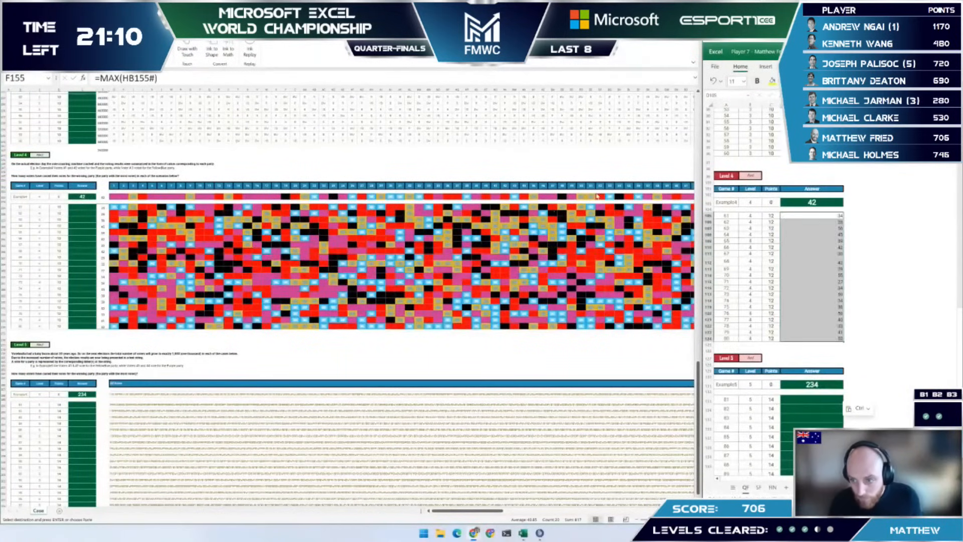
Step: Save the workbook and agree to continue saving it as a macro-free workbook
key("Return")
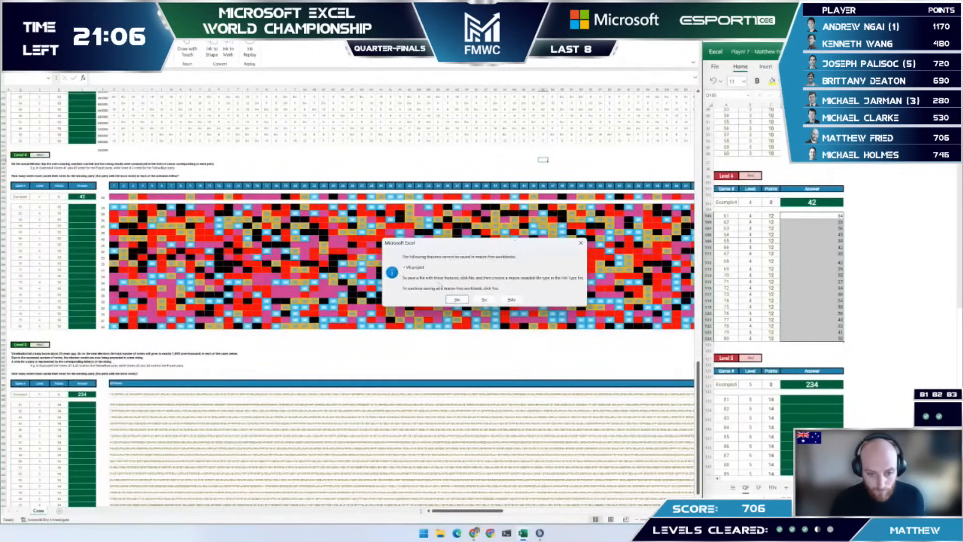
left_click(462, 300)
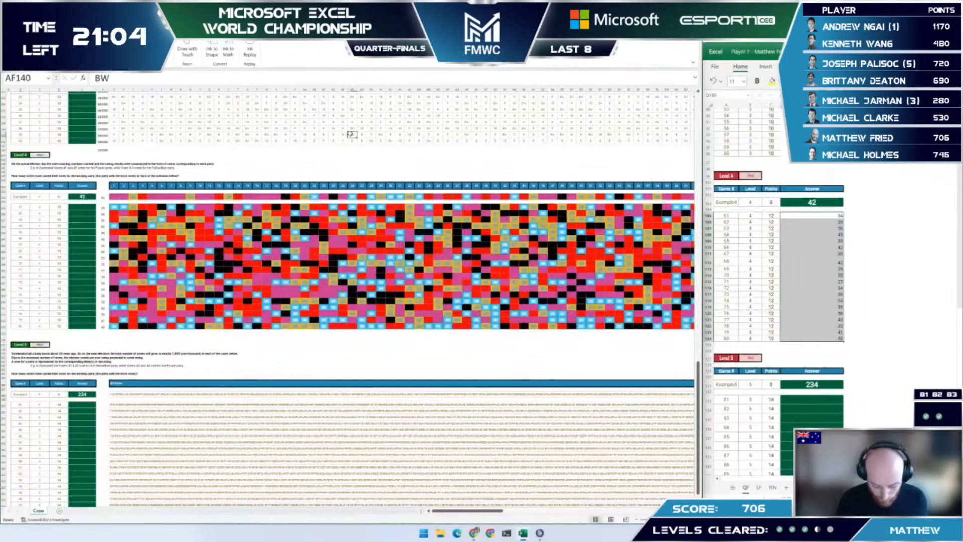
Step: Go to the Level 5 section and copy the vote strings in G188:G209, including the example
key("ctrl+Home")
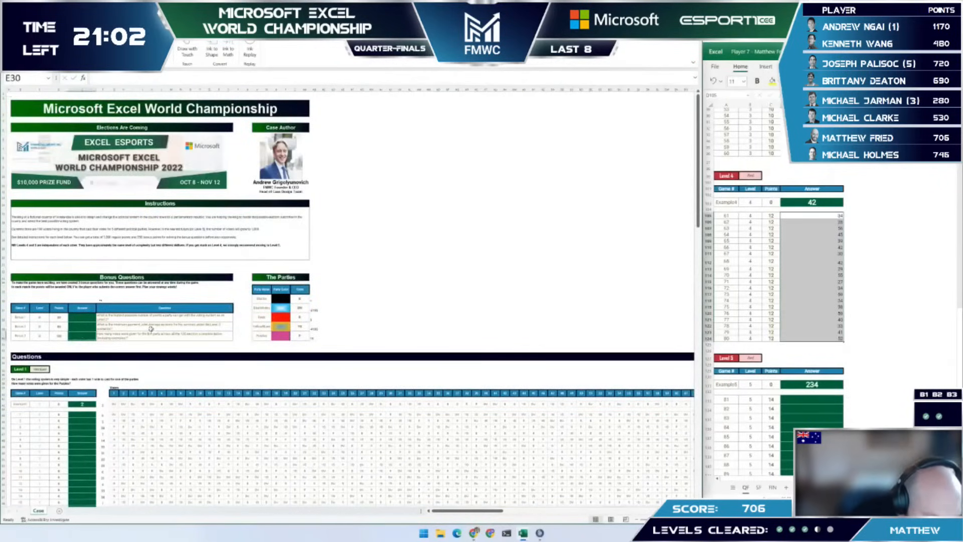
scroll(150, 329, "down", 2)
key("ctrl+End")
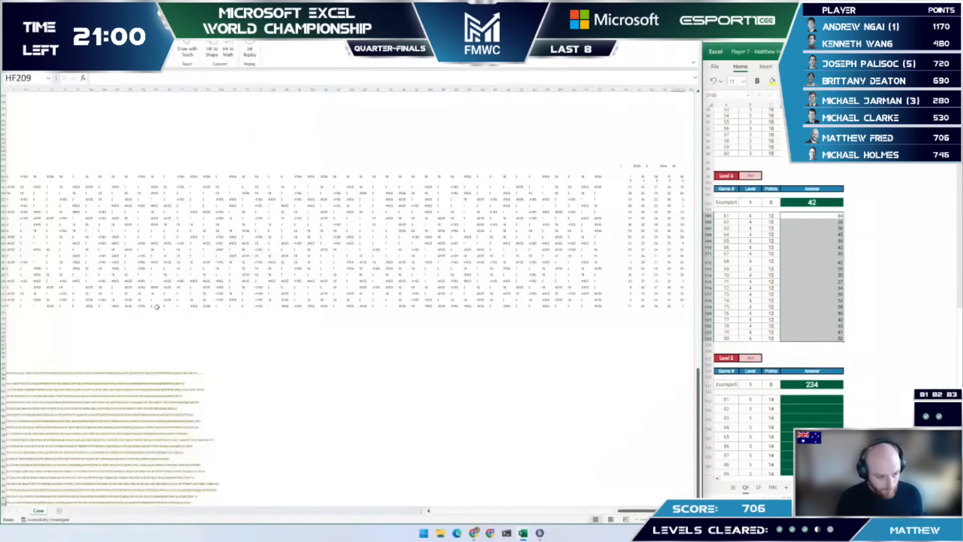
left_click(102, 304)
key("ctrl+Left")
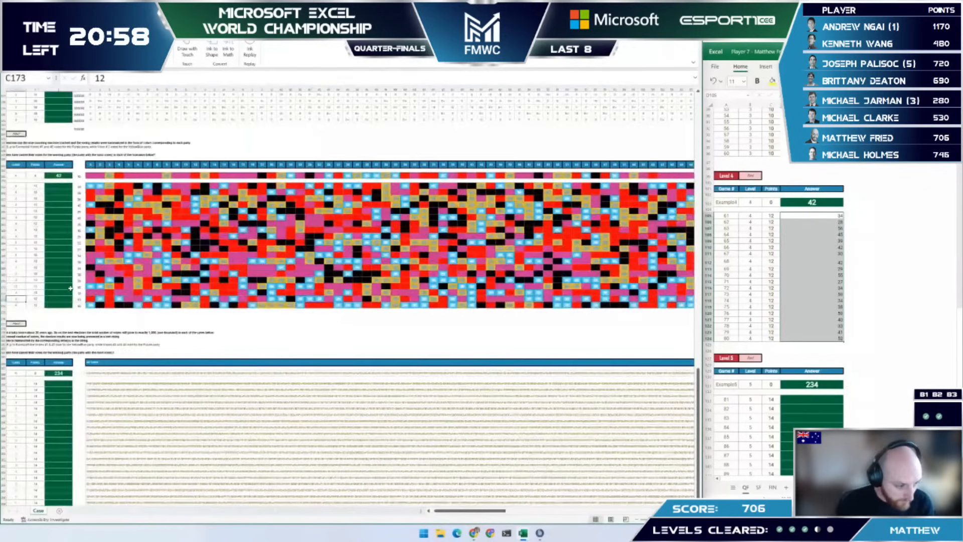
scroll(71, 288, "down", 4)
key("Left")
scroll(117, 290, "down", 2)
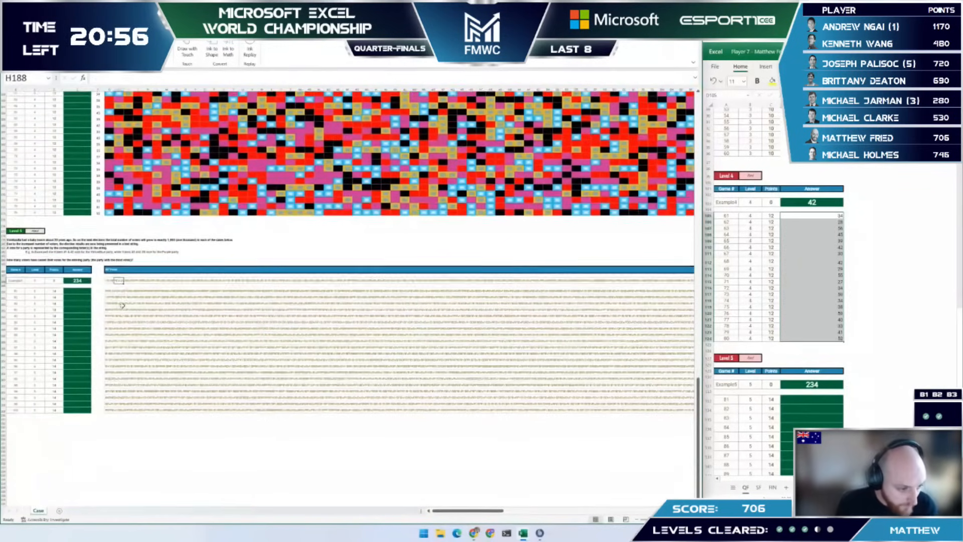
left_click(113, 274)
key("ctrl+Left")
key("Home")
key("Right")
left_click(114, 272)
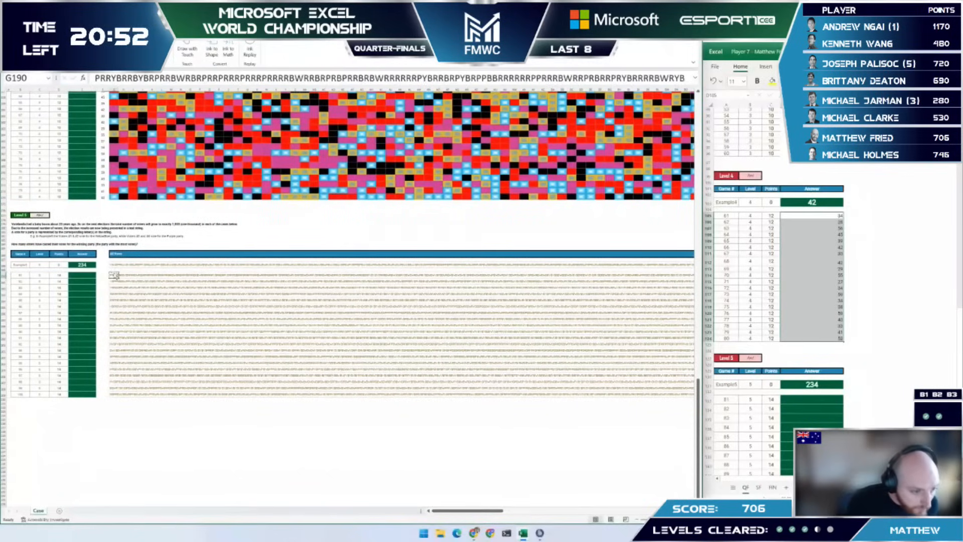
key("ctrl+shift+Down")
key("ctrl+c")
scroll(115, 228, "down", 3)
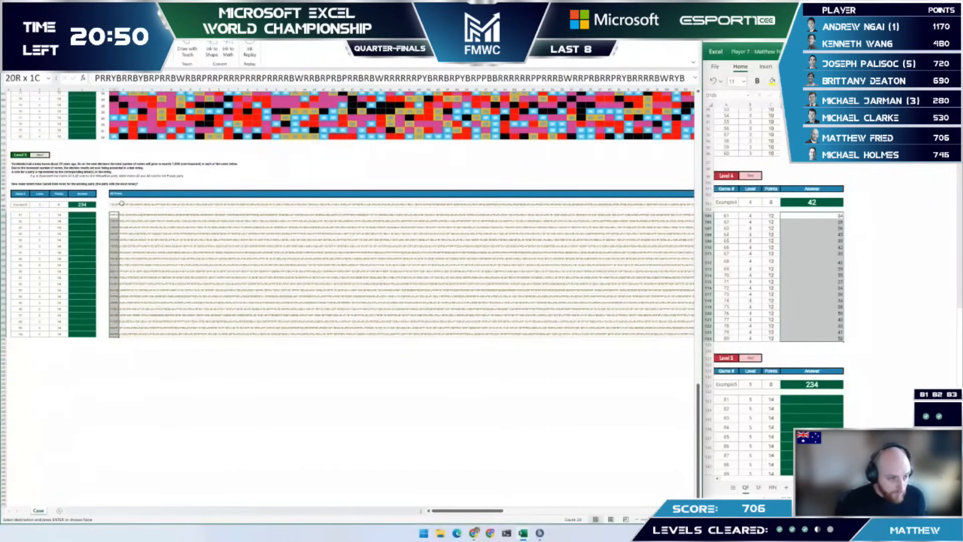
left_click(120, 203)
key("ctrl+v")
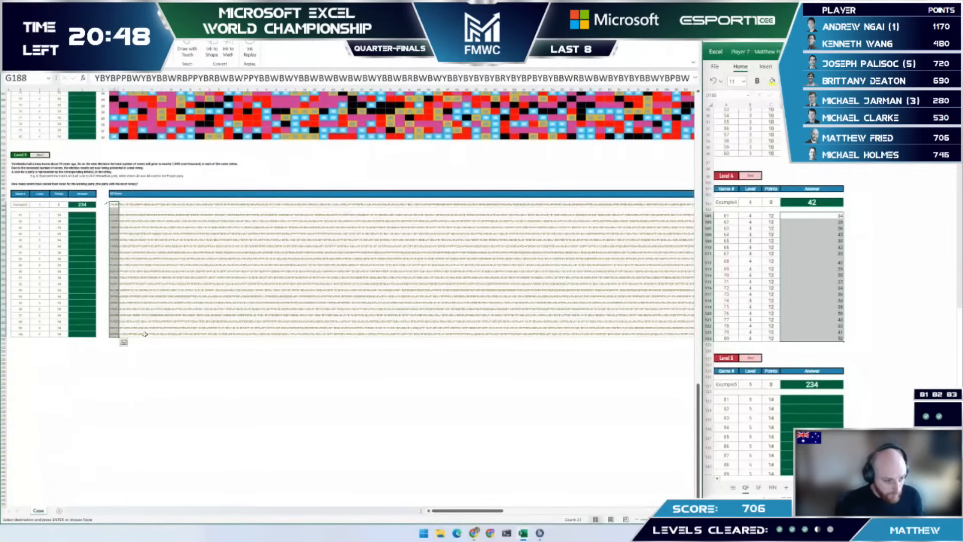
left_click(114, 352)
type("=tex")
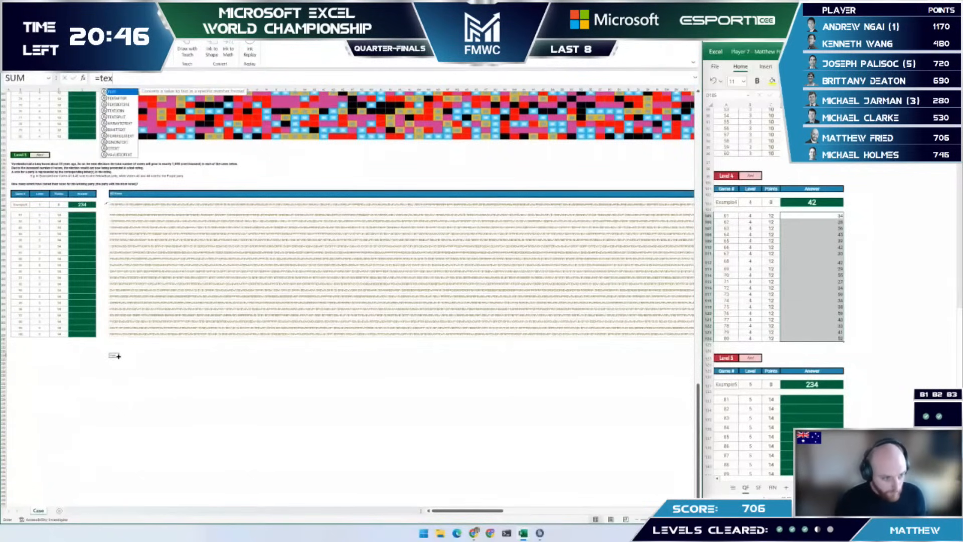
key("Down")
key("Down")
key("Down")
key("Down")
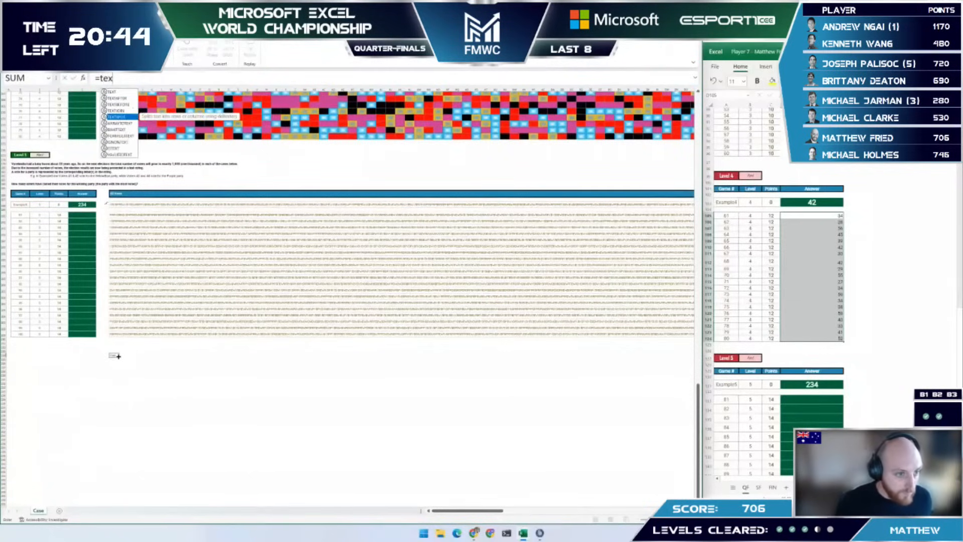
key("Tab")
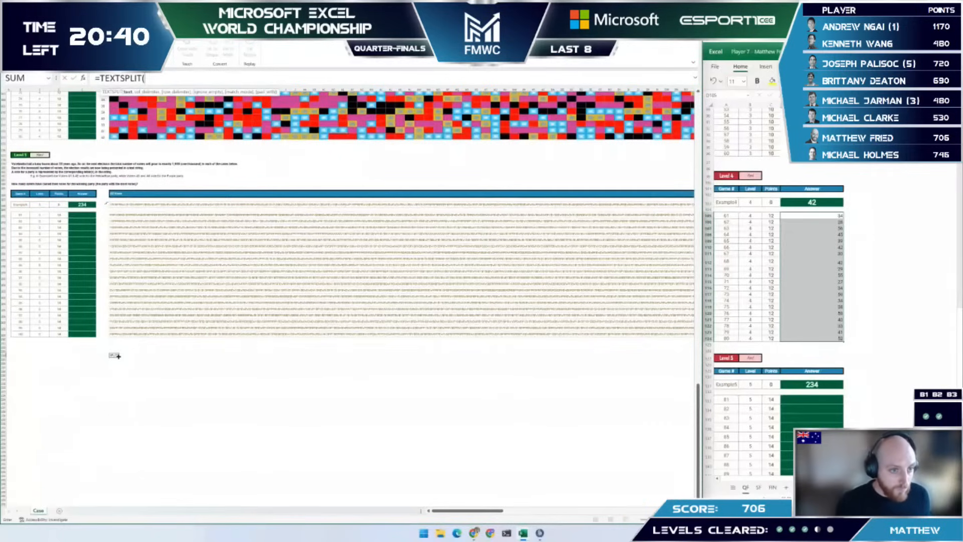
key("Escape")
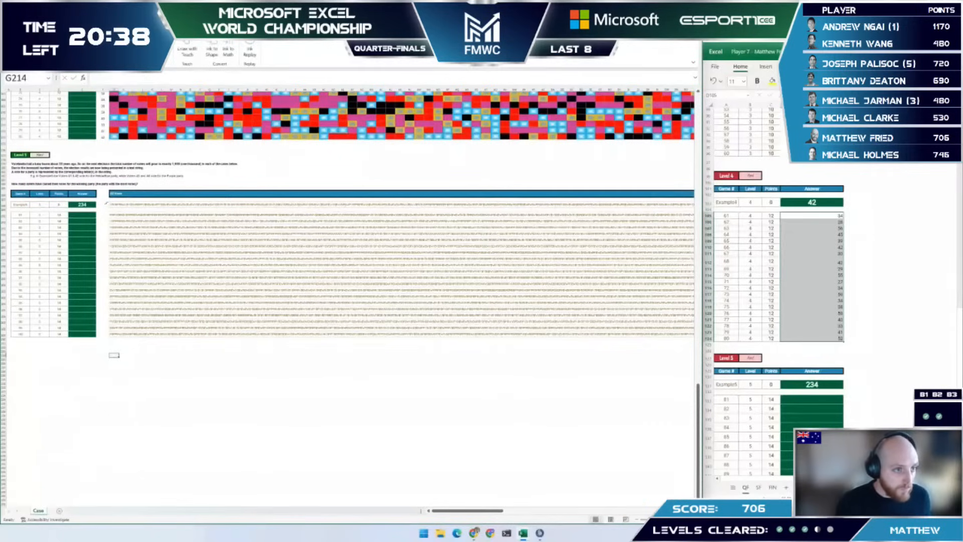
Step: Try to split the Level 5 example string in G188 using Text to Columns with fixed width
left_click(114, 204)
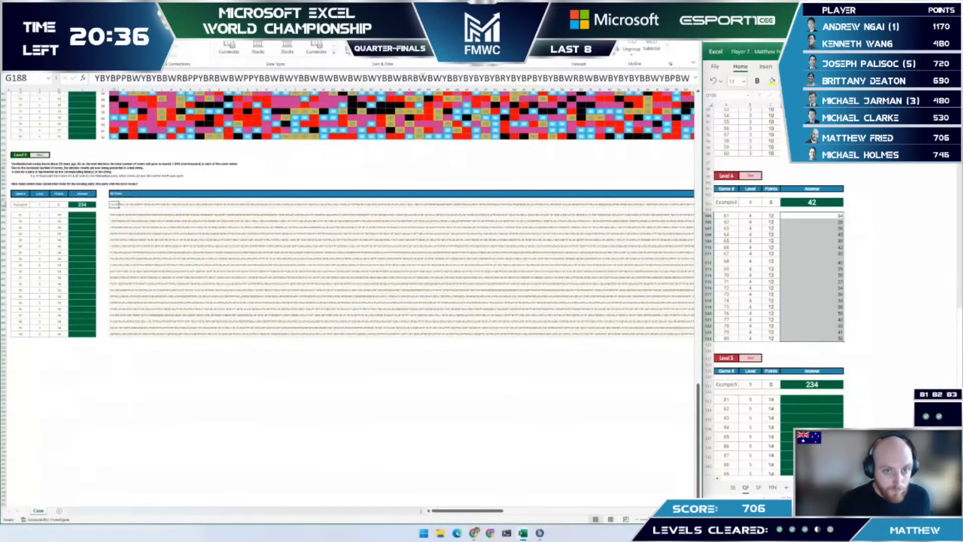
key("alt+a")
key("e")
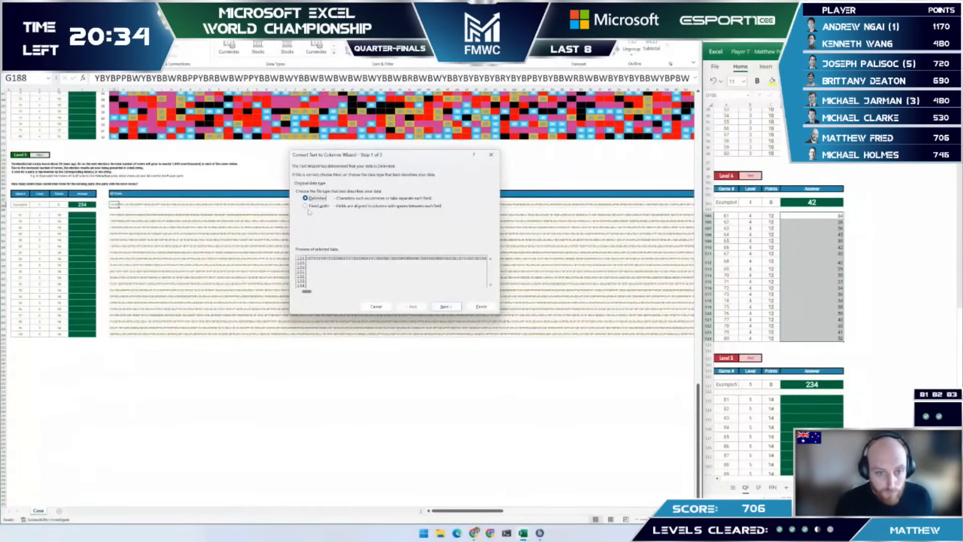
left_click(443, 307)
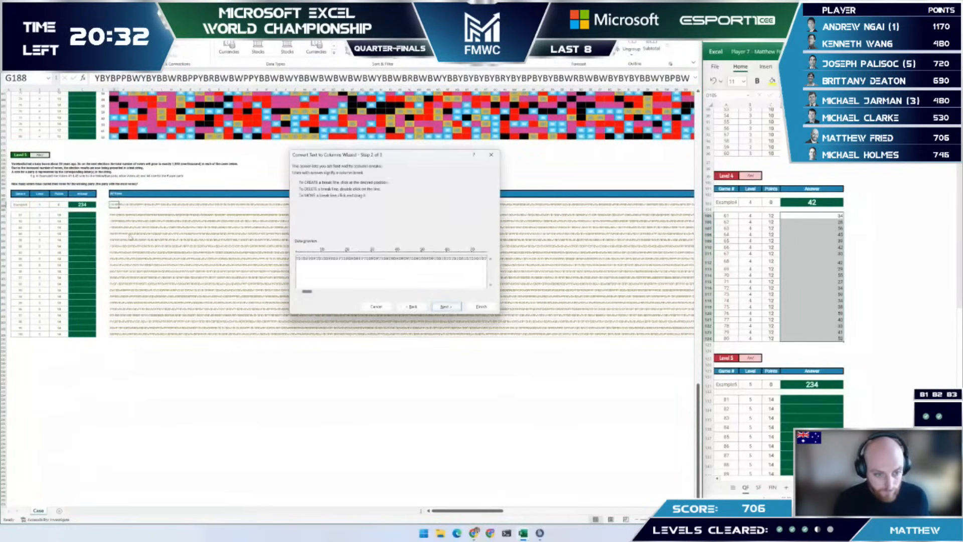
key("alt+f")
Step: Copy the Level 5 vote strings in G188:G209, paste them starting at G213, and open Text to Columns for the pasted range
key("shift+Down")
key("shift+Down")
key("shift+Down")
key("shift+Down")
key("shift+Down")
key("shift+Down")
key("shift+Down")
key("shift+Down")
key("shift+Down")
key("shift+Down")
key("shift+Down")
key("shift+Down")
key("shift+Down")
key("shift+Down")
key("shift+Down")
key("shift+Down")
key("shift+Down")
key("shift+Down")
key("shift+Down")
key("shift+Down")
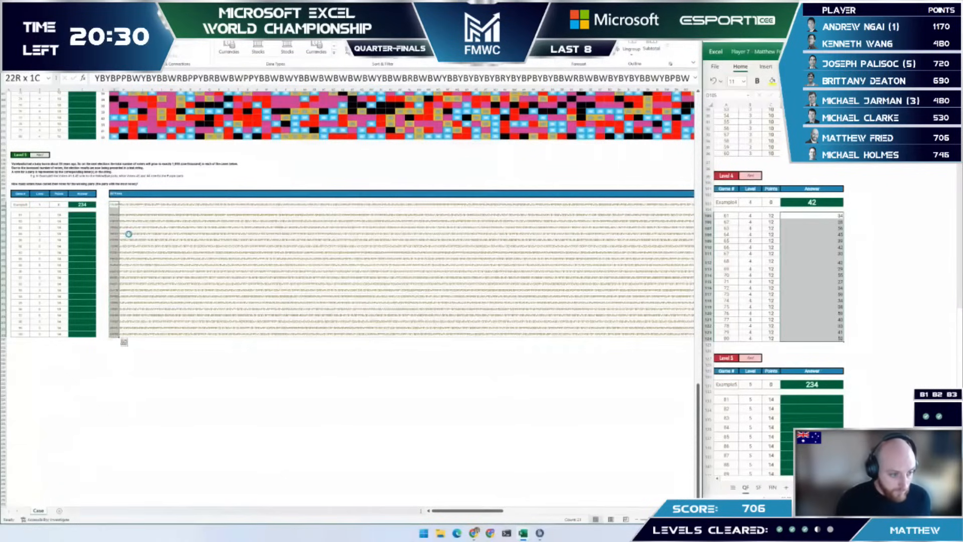
key("Down")
key("Down")
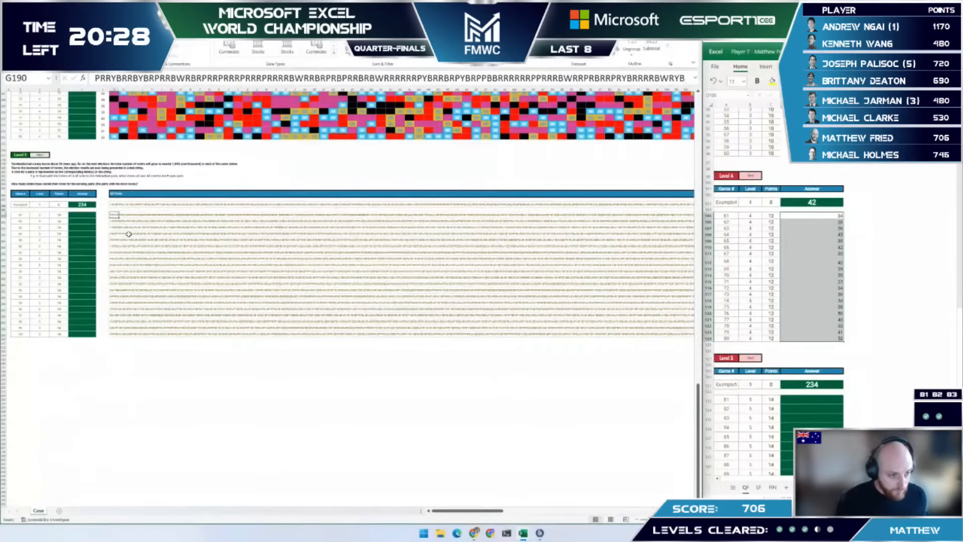
key("shift+Up")
key("shift+Up")
key("ctrl+shift+Down")
key("ctrl+c")
key("Down")
key("Down")
key("Down")
key("Down")
key("Down")
key("Down")
key("Down")
key("Down")
key("Down")
key("Down")
key("Down")
key("Down")
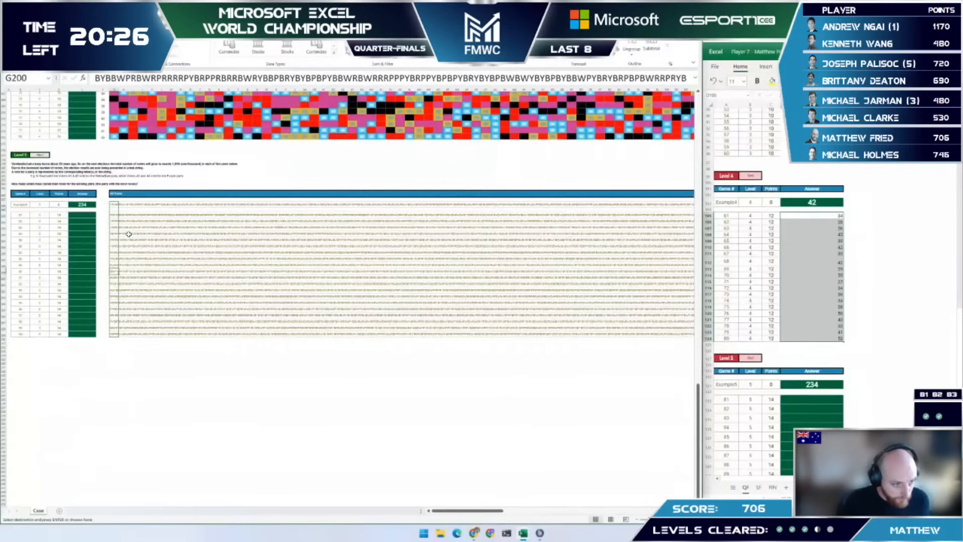
key("Down")
key("Down")
key("Down")
key("Down")
key("Down")
key("Down")
key("Down")
key("Down")
key("Down")
key("Down")
key("Down")
key("Down")
key("Down")
key("ctrl+v")
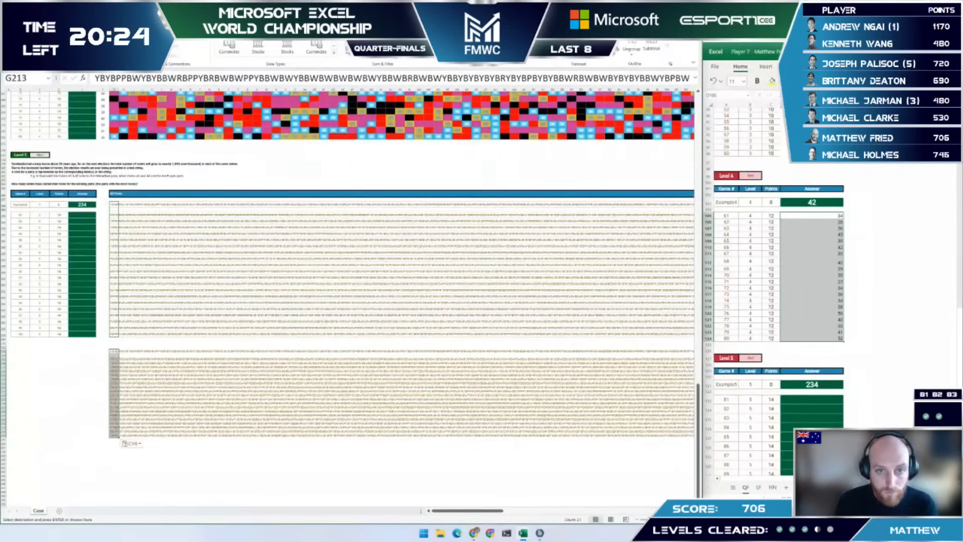
key("Escape")
key("alt+a+e")
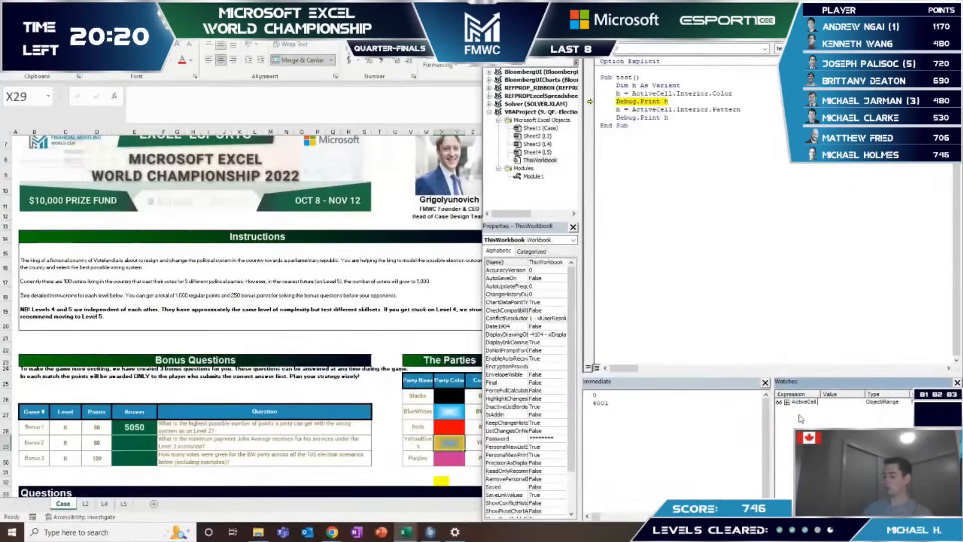
Step: Change the ActiveCell watch expression to ActiveCell.Interior, maximize the VBA editor, and expand the watch to show its properties
type(".Interior")
key("Return")
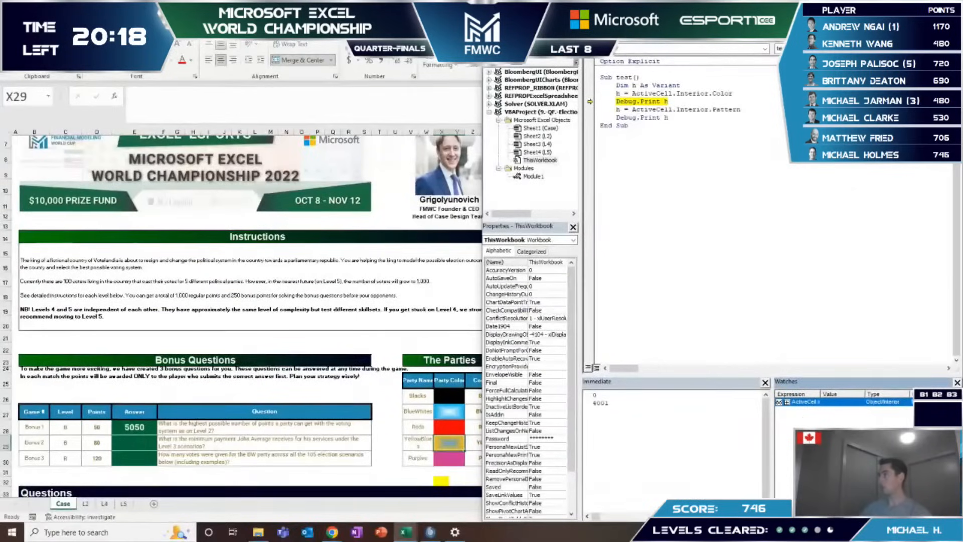
key("super+Up")
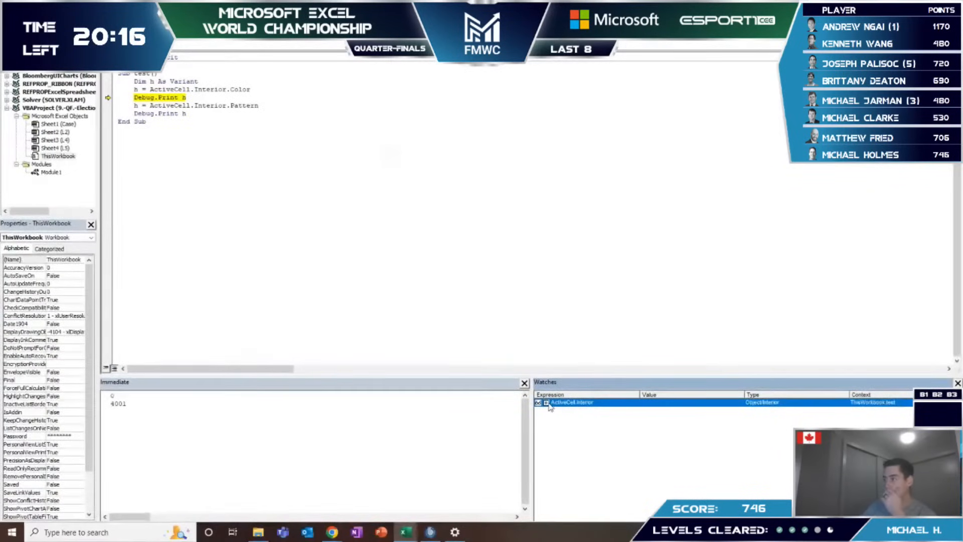
left_click(546, 402)
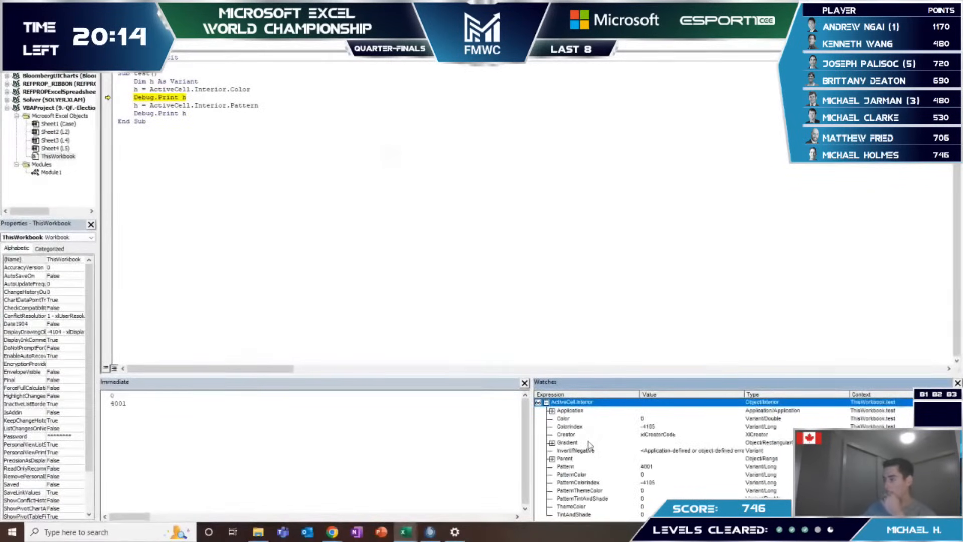
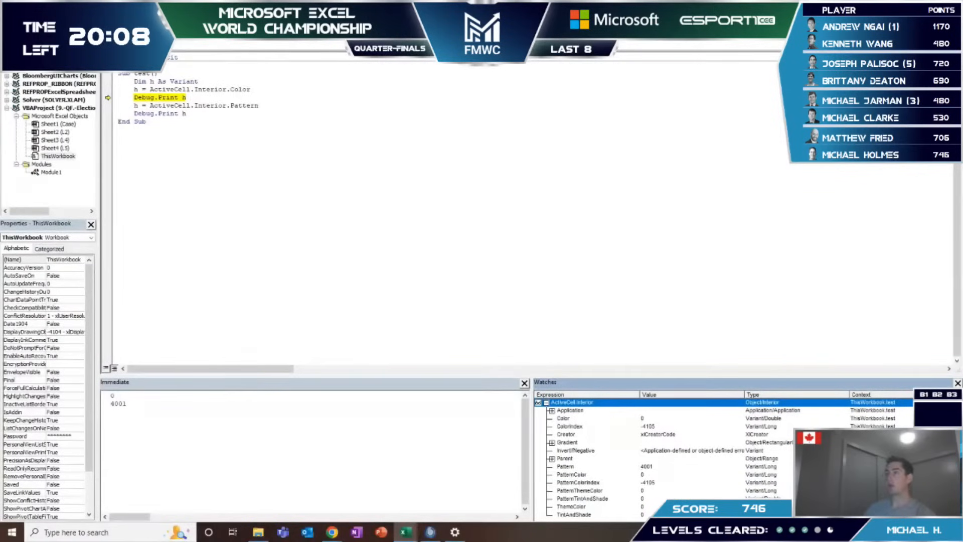
Step: Arrange the workbook and the VBA editor side by side and run the test macro on cell X27
key("alt+F11")
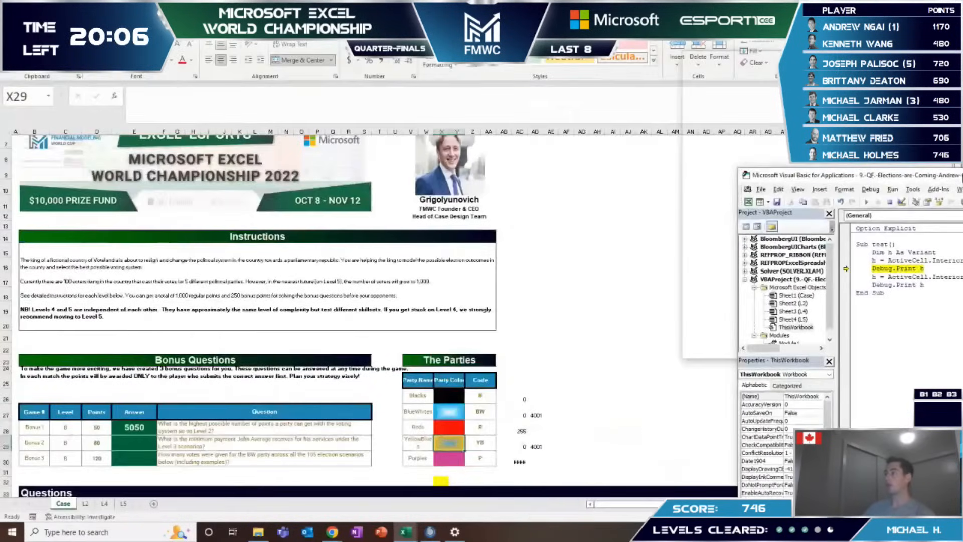
key("super+Right")
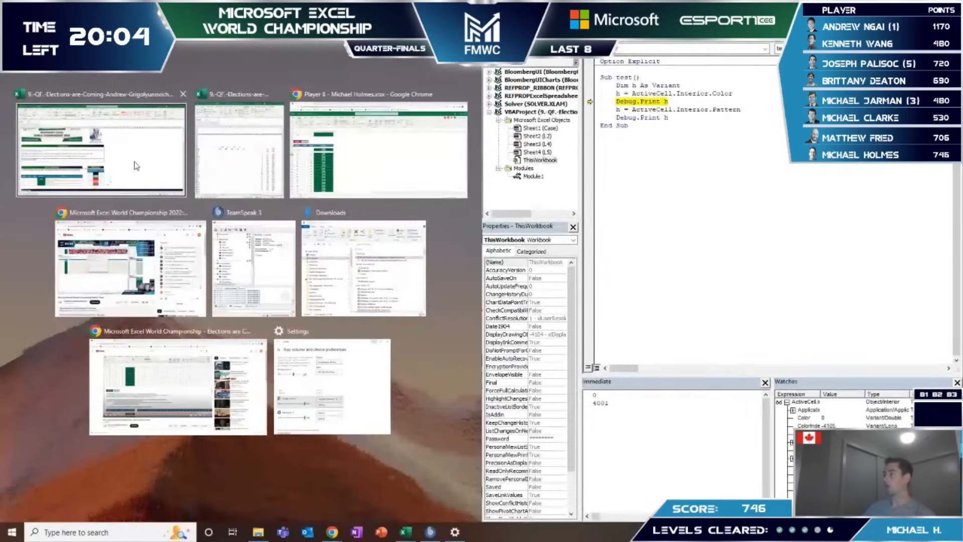
left_click(136, 166)
left_click(631, 97)
key("F5")
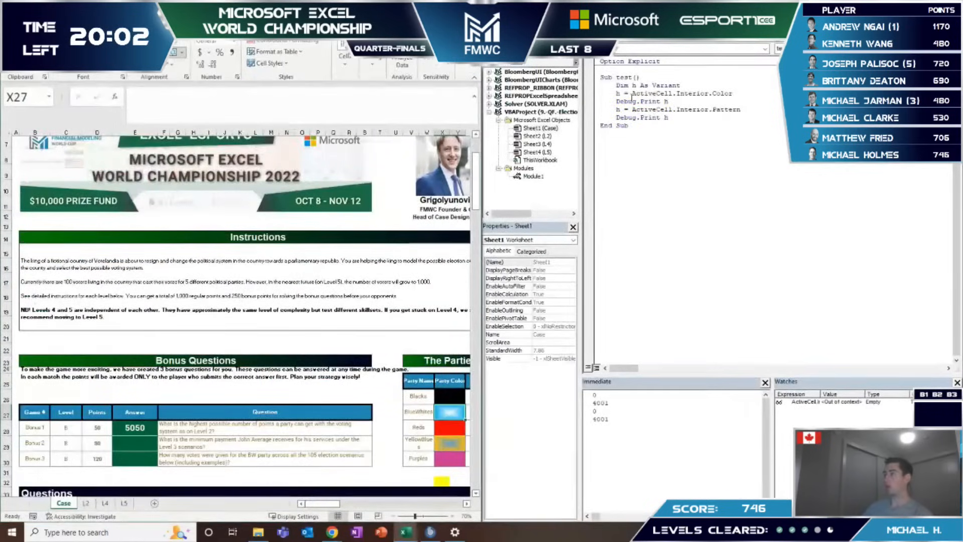
Step: Set a breakpoint on the ActiveCell.Interior.Pattern line, run the macro on X27, and check the ActiveCell.Interior watch
left_click(634, 110)
key("F9")
key("F5")
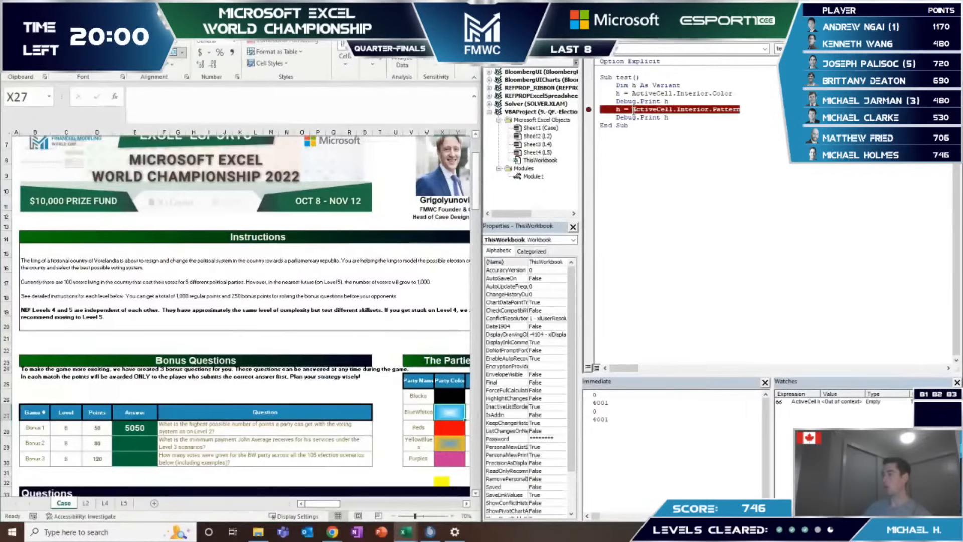
left_click(786, 402)
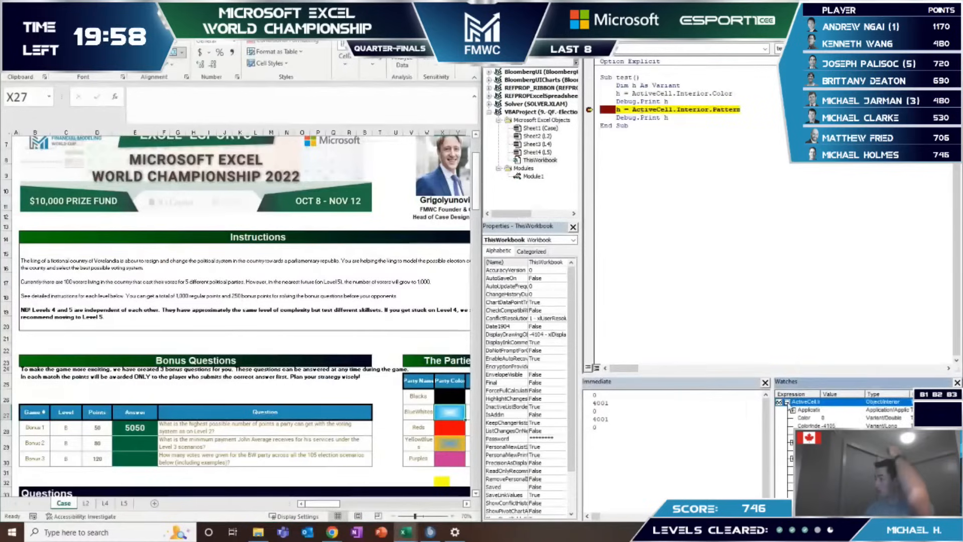
left_click(786, 401)
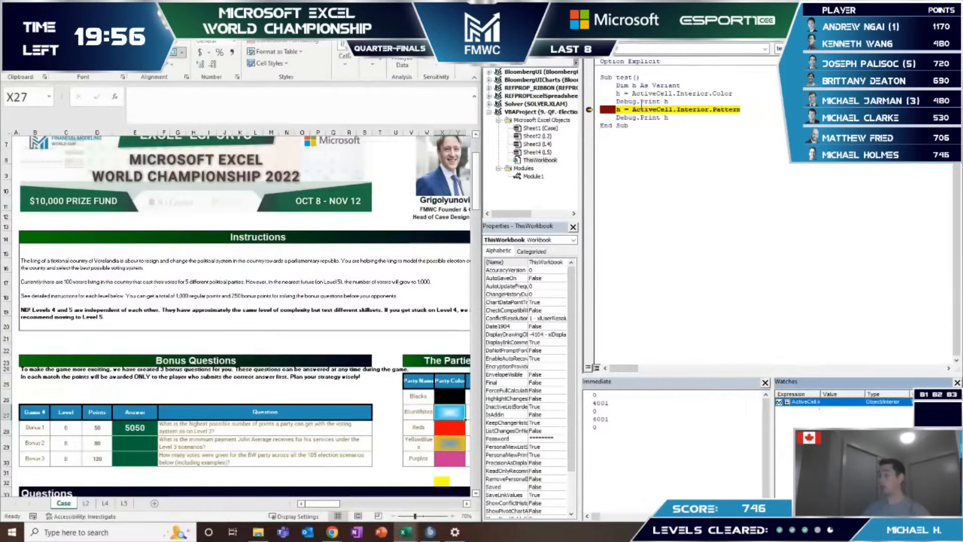
key("F5")
Step: Run the macro to the breakpoint with the Blacks colour cell X26 selected and expand the ActiveCell.Interior watch
left_click_drag(462, 416, 461, 401)
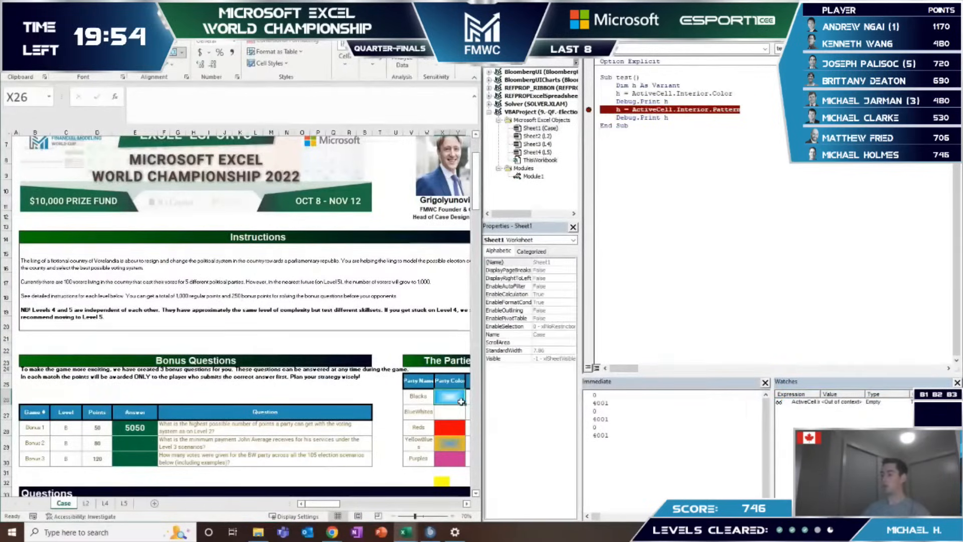
key("ctrl+z")
left_click(454, 399)
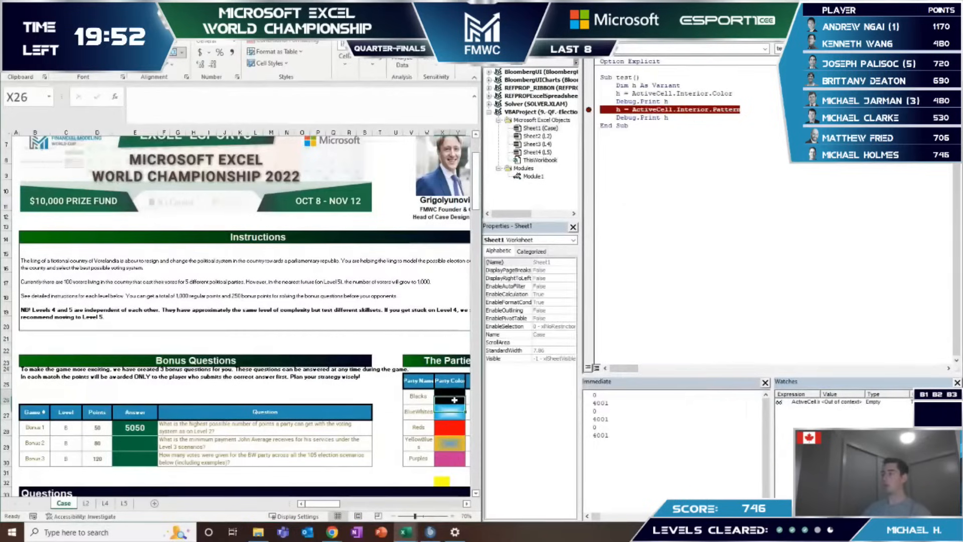
left_click(771, 260)
key("F5")
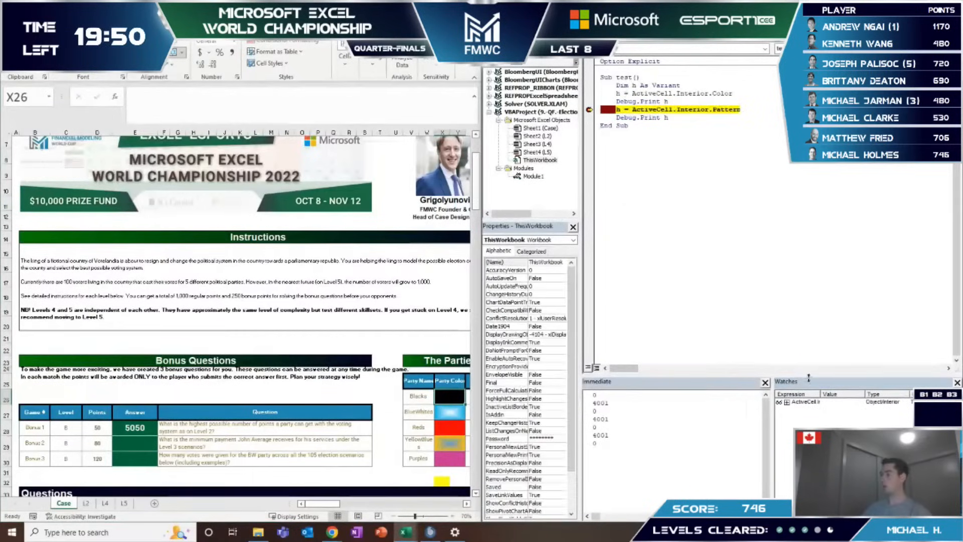
left_click(787, 402)
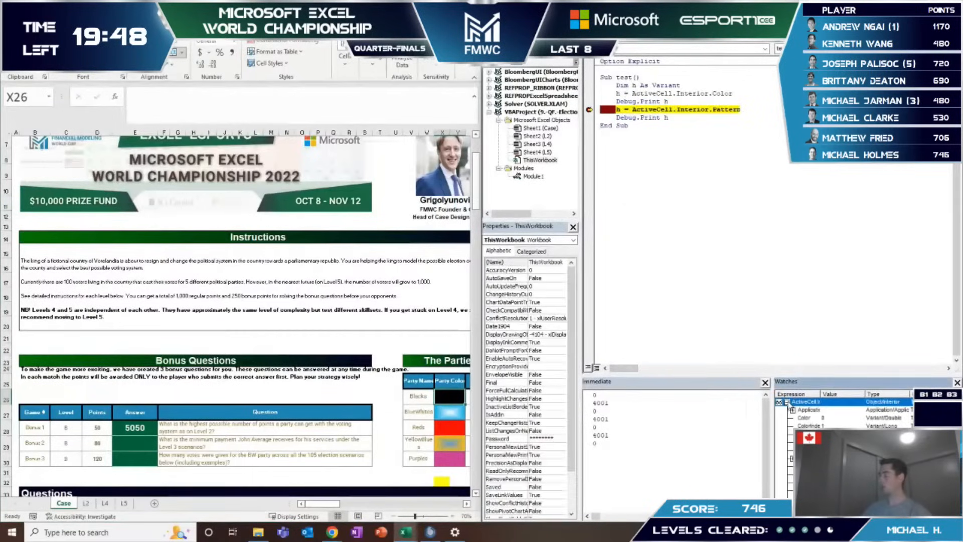
Step: Switch to the Level 5 counts and link the BW cell M212 to the W count in M190
key("Tab")
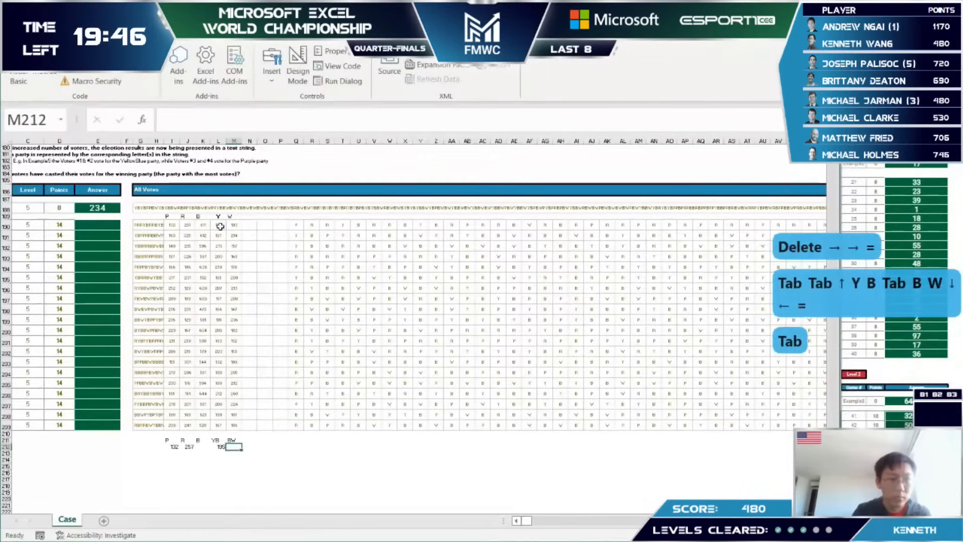
type("=")
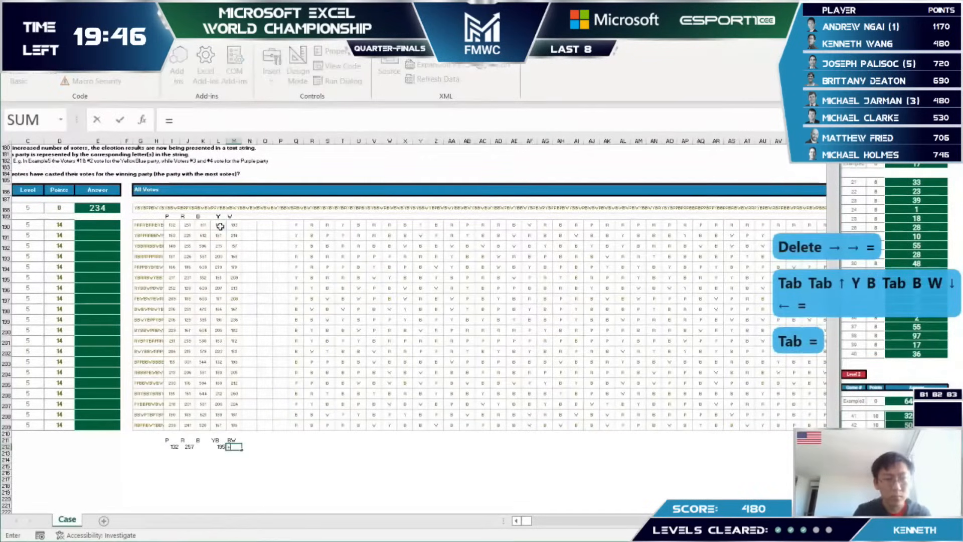
left_click(231, 226)
key("Return")
key("Left")
key("Up")
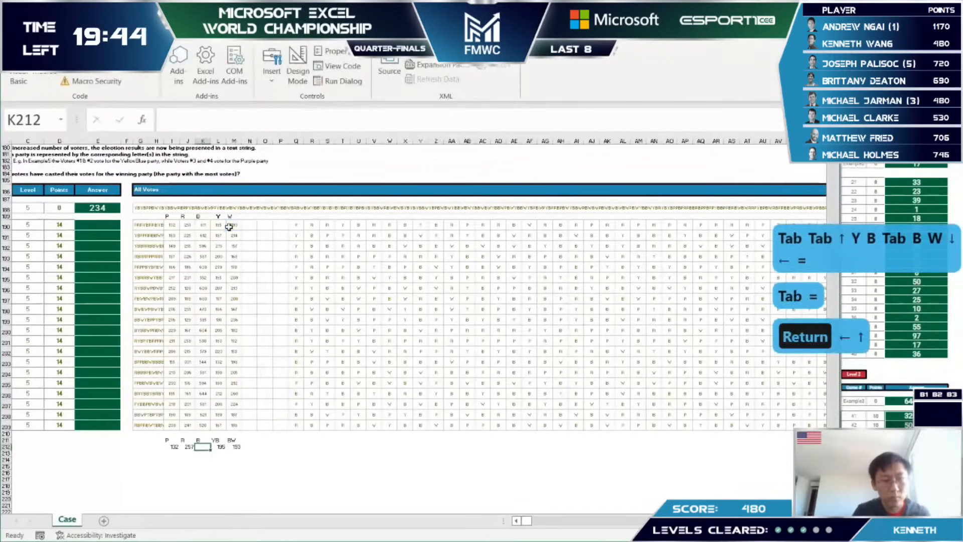
Step: Compute the B party count in K212 with the formula =K190-L190-M190
type("=")
left_click(203, 226)
type("-")
left_click(219, 226)
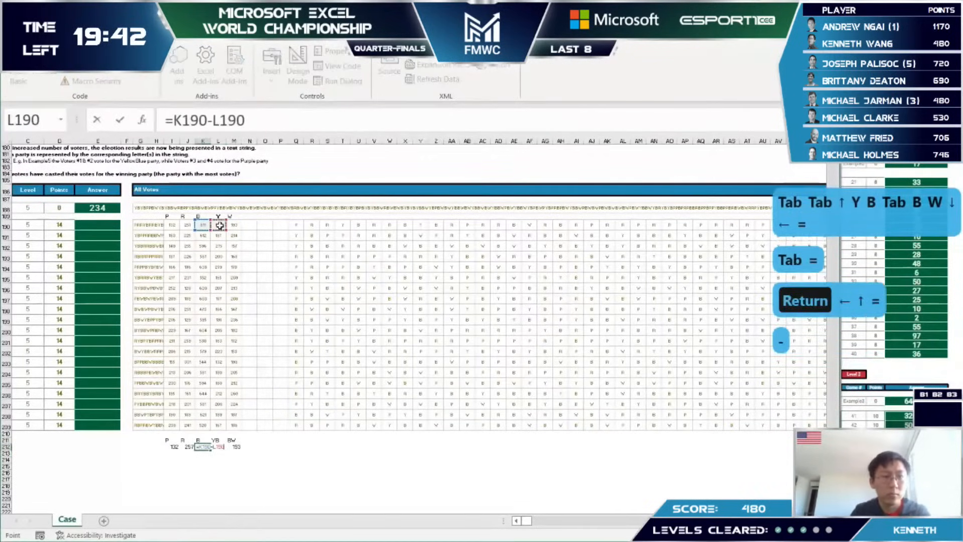
type("-")
left_click(234, 225)
key("Return")
key("Up")
key("Left")
key("Left")
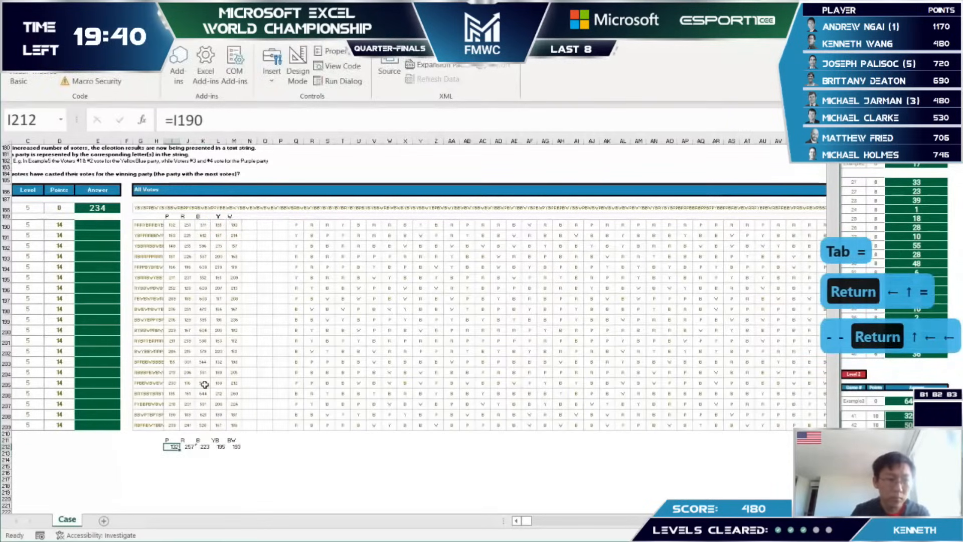
Step: Copy the party count formulas in I212:M212 down through row 217
key("shift+Right")
key("shift+Right")
key("shift+Right")
key("shift+Right")
key("ctrl+c")
key("Down")
key("shift+Down")
key("shift+Down")
key("shift+Down")
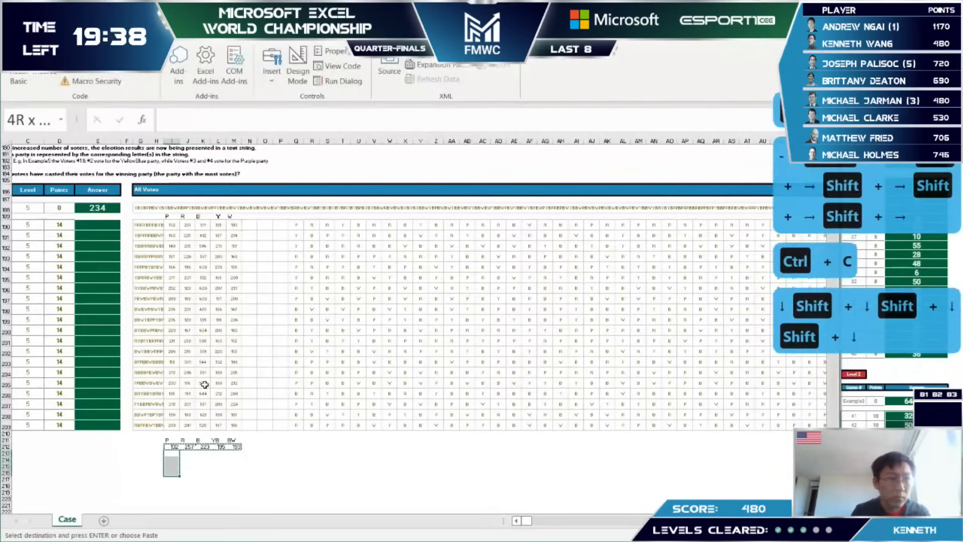
key("shift+Down")
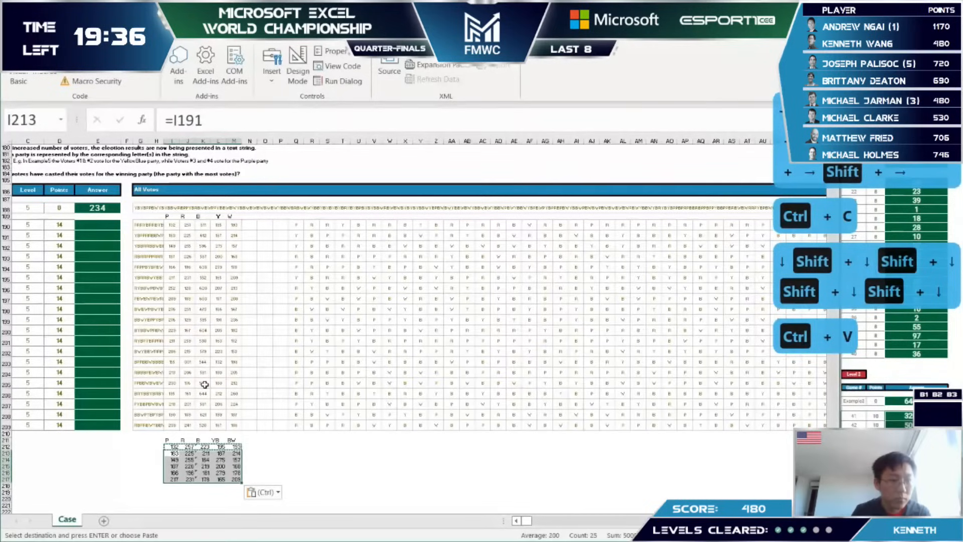
Step: Enter =MAX(I212:M212) as the first Level 5 answer in E190
left_click(108, 225)
type("=MAX(")
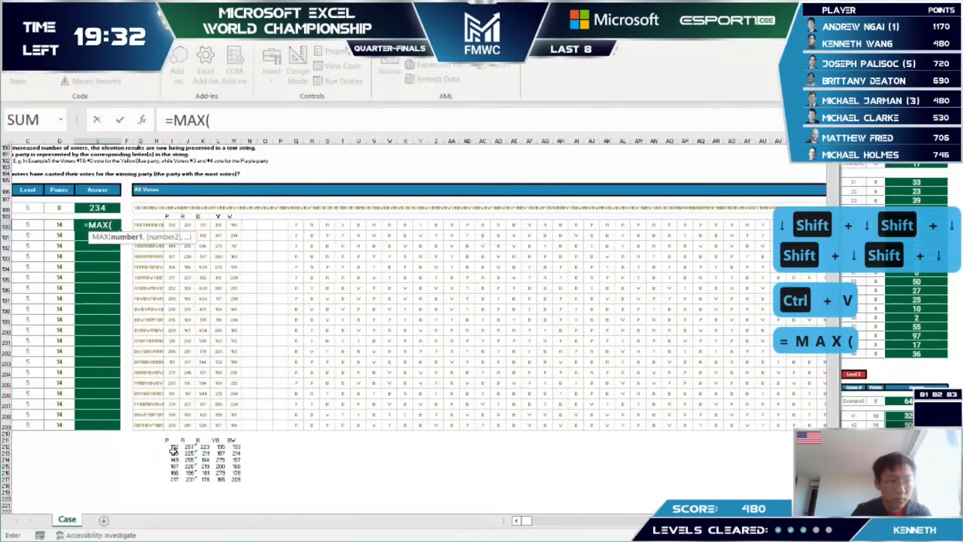
left_click_drag(174, 446, 236, 446)
key("Return")
Step: Copy the MAX formula from E190 down the Level 5 answer cells E191:E209
key("Down")
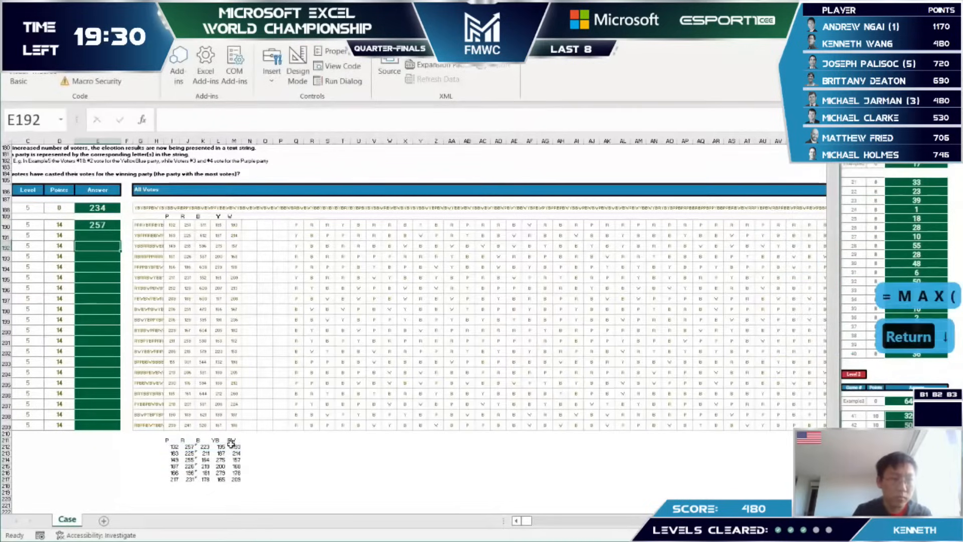
key("Up")
key("Up")
key("ctrl+c")
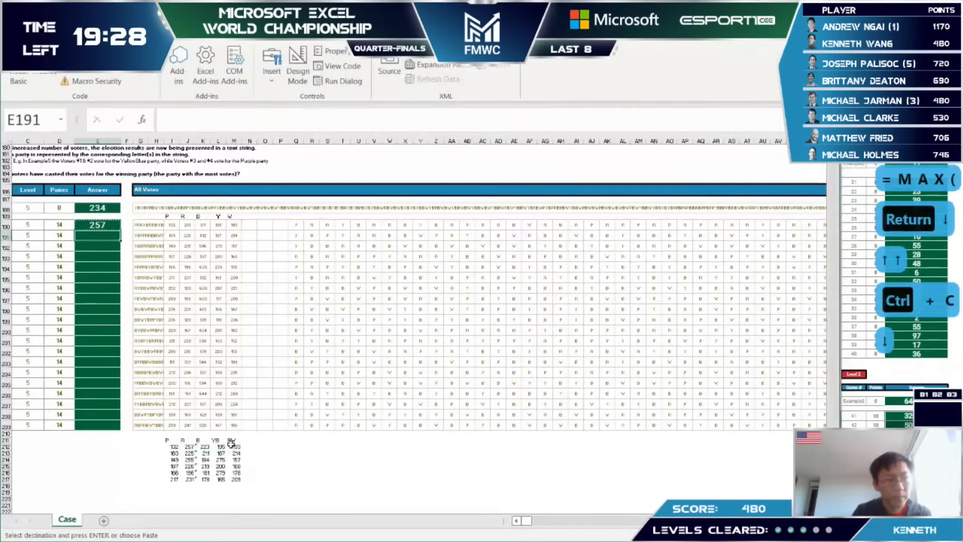
key("shift+Down")
key("shift+Down")
key("shift+Down")
key("shift+Down")
key("shift+Down")
key("shift+Down")
key("shift+Down")
key("shift+Down")
key("shift+Down")
key("shift+Down")
key("shift+Down")
key("shift+Down")
key("shift+Down")
key("shift+Down")
key("shift+Down")
key("shift+Down")
key("shift+Down")
key("shift+Down")
key("shift+Down")
key("shift+Down")
key("shift+Up")
key("ctrl+v")
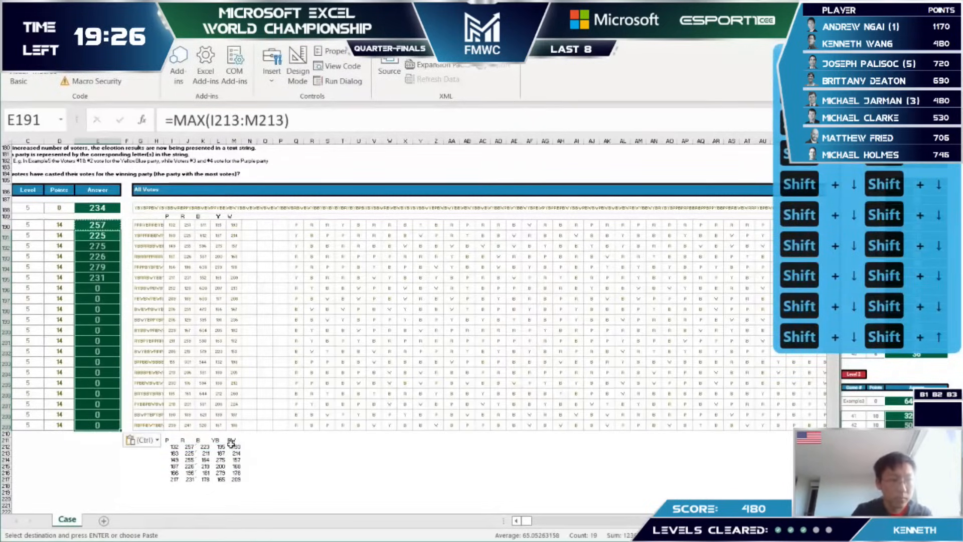
Step: Copy the party count formulas in I217:M217 down to the rows below for the remaining elections
left_click_drag(172, 479, 236, 480)
key("ctrl+c")
scroll(165, 467, "down", 3)
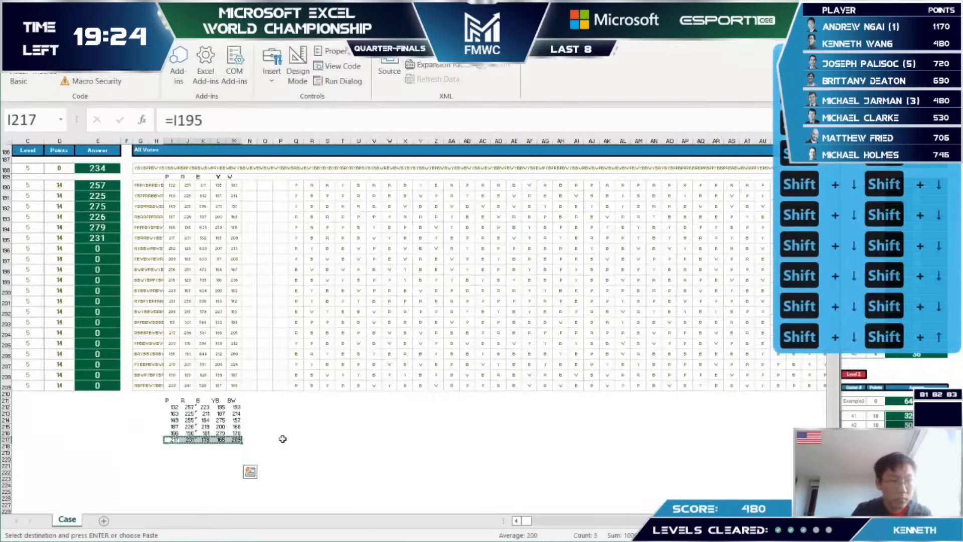
left_click_drag(172, 417, 174, 496)
key("ctrl+v")
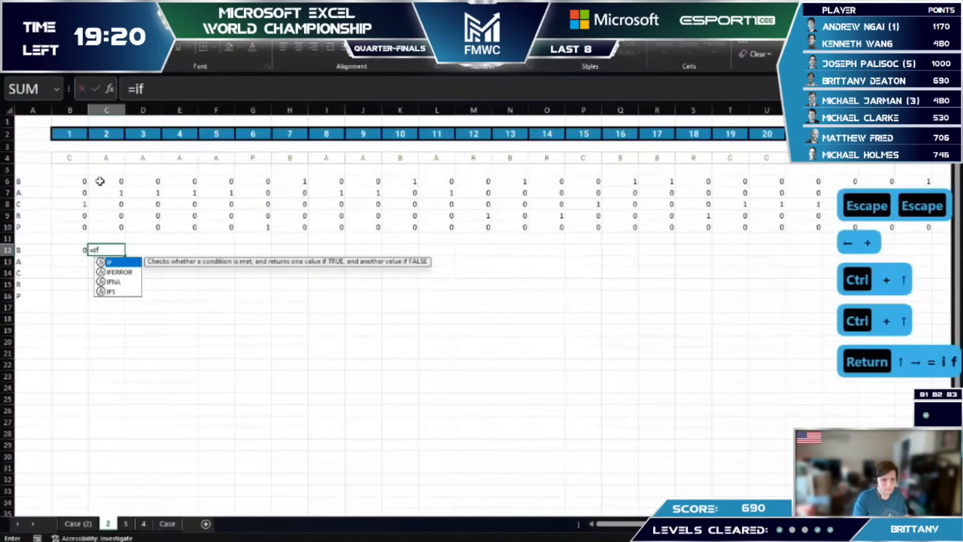
Step: On sheet 2, enter the running-count formula =IF(B12>0,B12+1,1) in C12
key("Tab")
key("Left")
type(">")
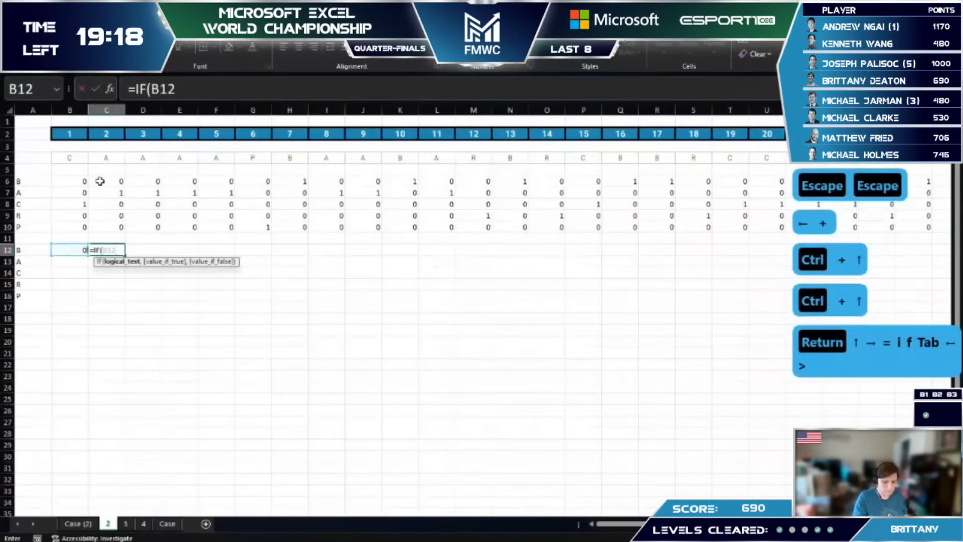
type("0,")
key("Left")
type("+")
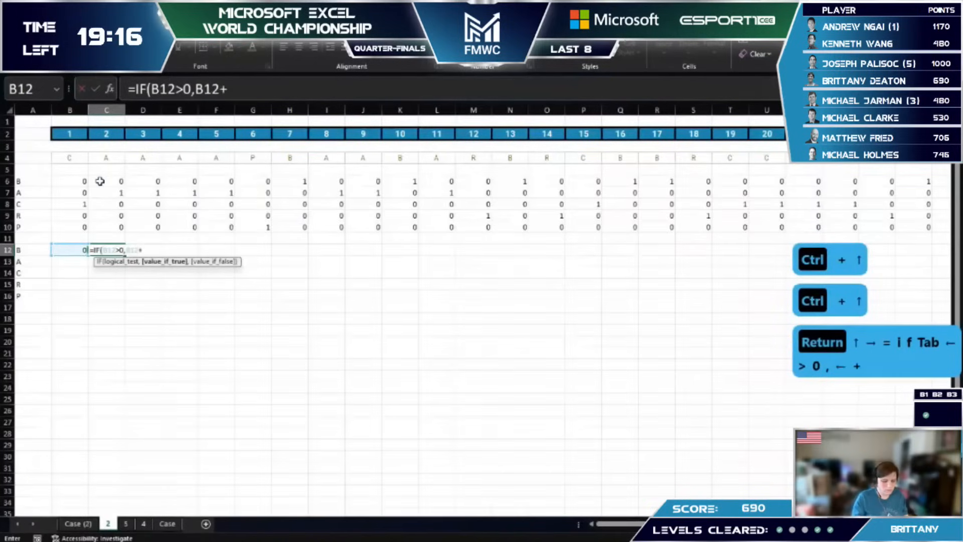
type("1,1)")
key("Return")
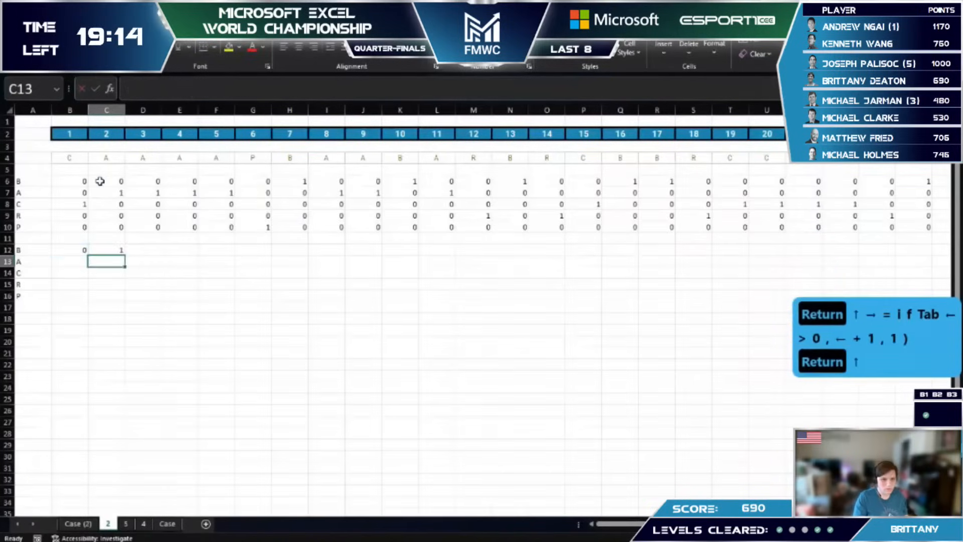
Step: Replace the value-if-false argument in C12 with C6, giving =IF(B12>0,B12+1,C6)
key("Up")
left_click(242, 87)
key("Delete")
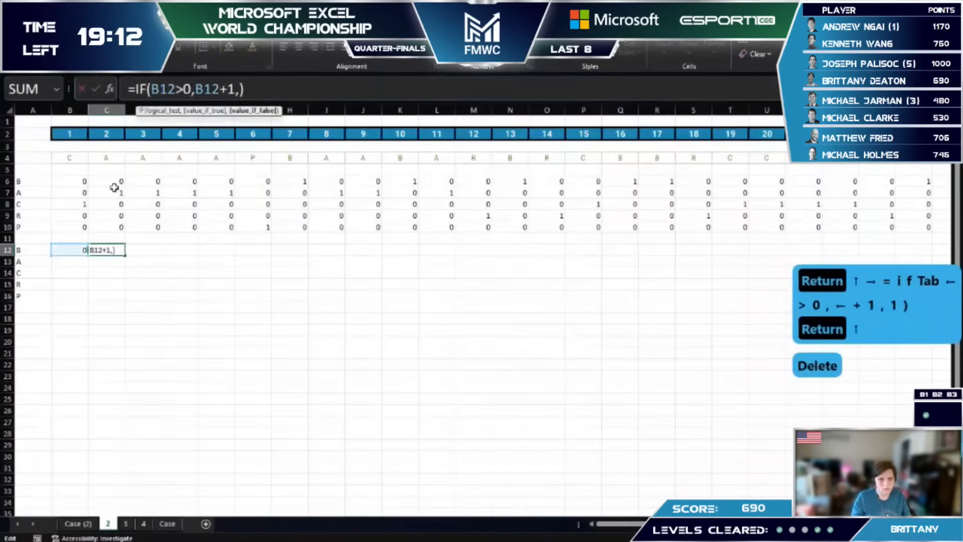
left_click(113, 192)
left_click(114, 181)
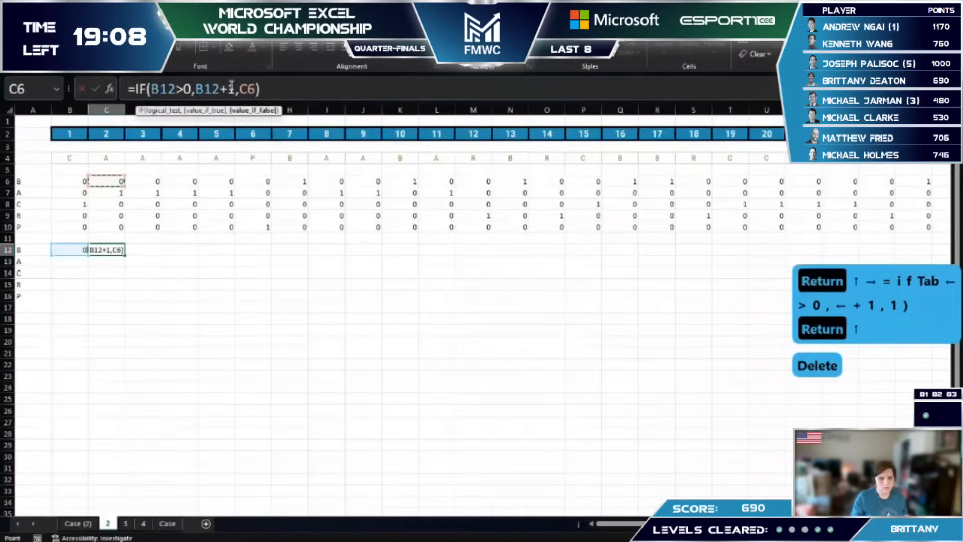
key("Return")
Step: Copy the C12 formula across to D12:F12
key("Up")
key("ctrl+c")
key("shift+Right")
key("shift+Right")
key("shift+Right")
key("ctrl+v")
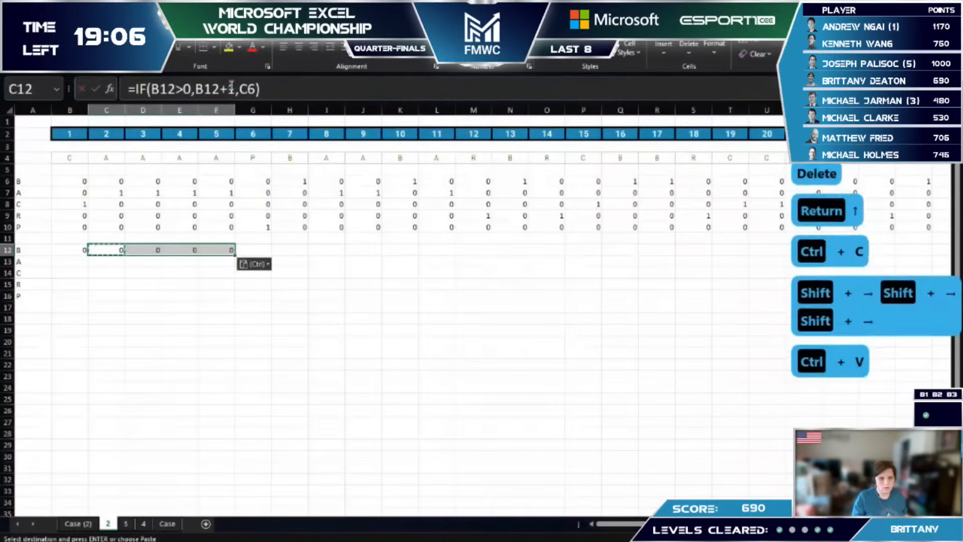
Step: Copy the B row formulas in B12:F12 down to rows 13 through 16 for the other parties
key("Left")
key("ctrl+shift+Right")
key("ctrl+c")
key("shift+Down")
key("shift+Down")
key("shift+Down")
key("shift+Down")
key("ctrl+v")
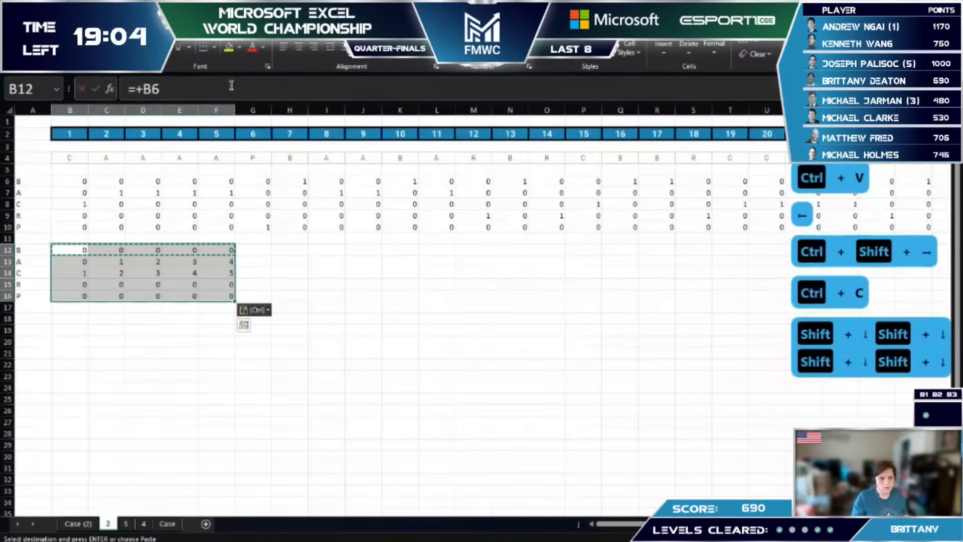
Step: Change the C14 formula to =IF(AND(C8,B14>0),B14+1,C8) so the running count needs a current vote
left_click(166, 272)
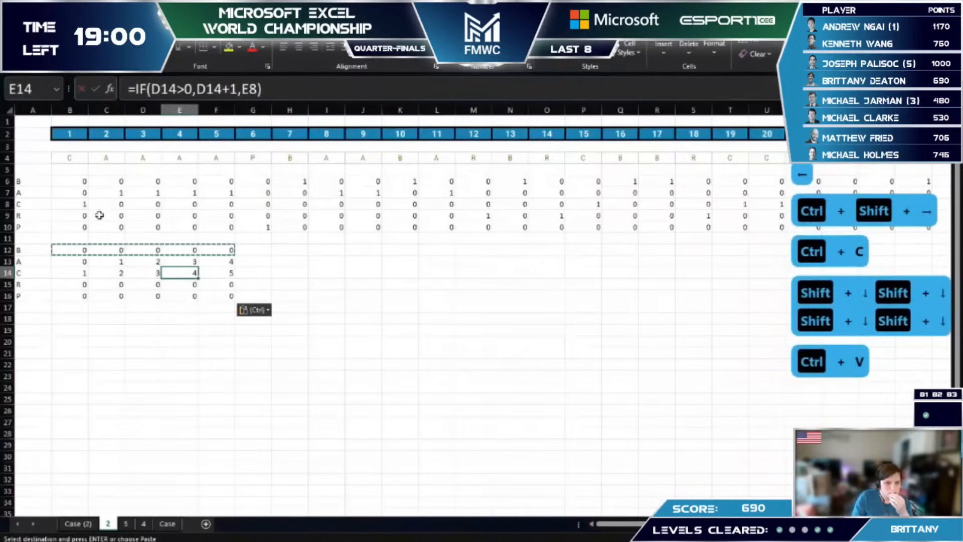
left_click(75, 272)
left_click(161, 89)
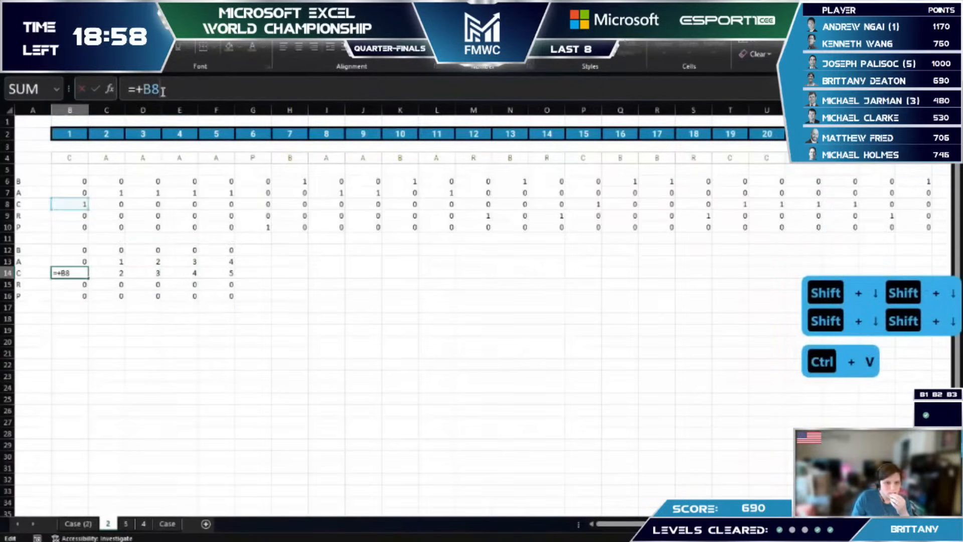
key("Return")
key("Up")
key("Right")
left_click(233, 89)
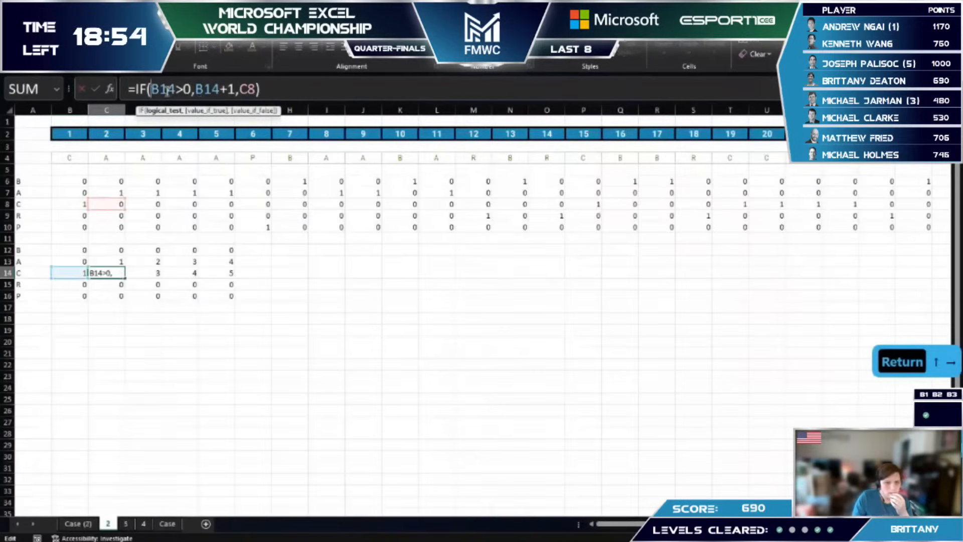
type("and")
key("Tab")
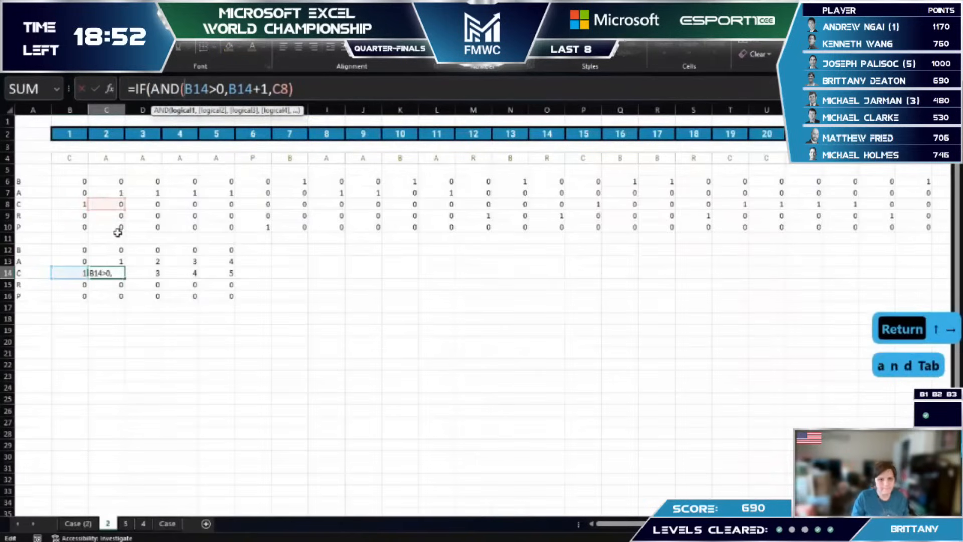
left_click(113, 204)
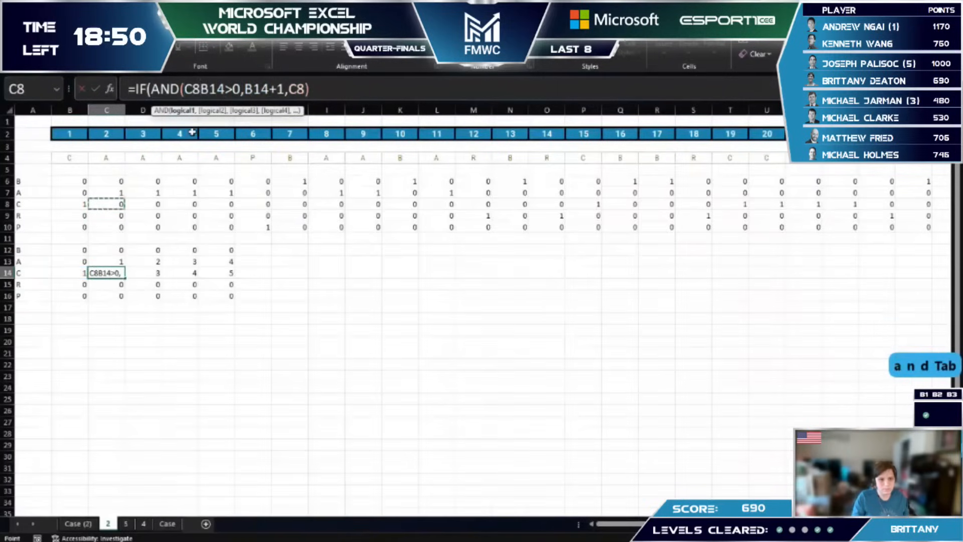
type(",C6")
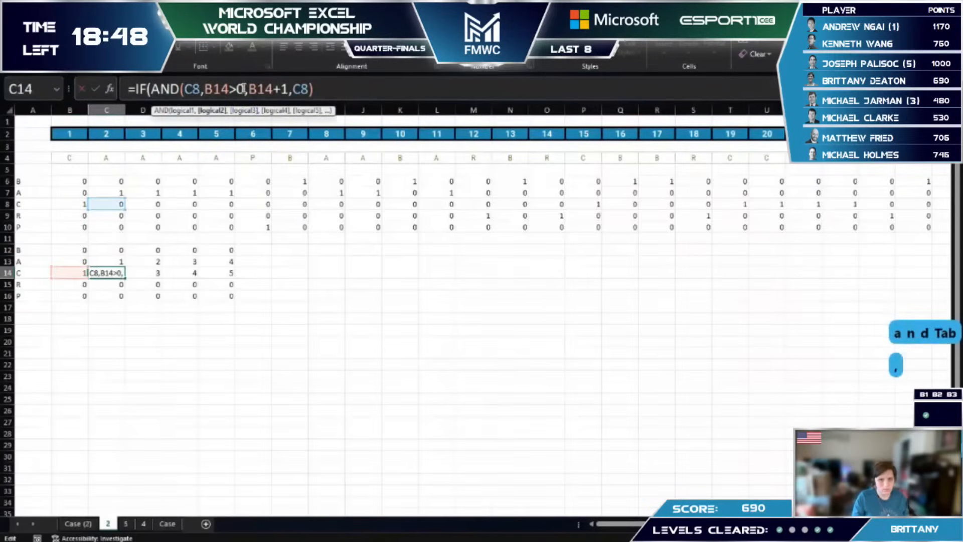
type(")")
key("Return")
Step: Copy the C14 formula over the whole running-count block C12:F16
key("Up")
key("ctrl+c")
key("Up")
key("ctrl+Up")
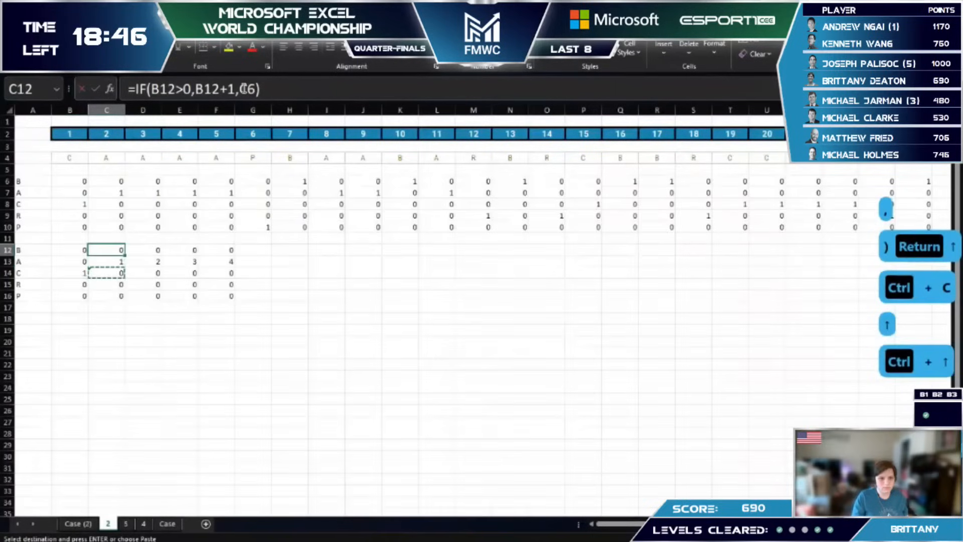
key("ctrl+shift+Down")
key("ctrl+shift+Right")
key("ctrl+v")
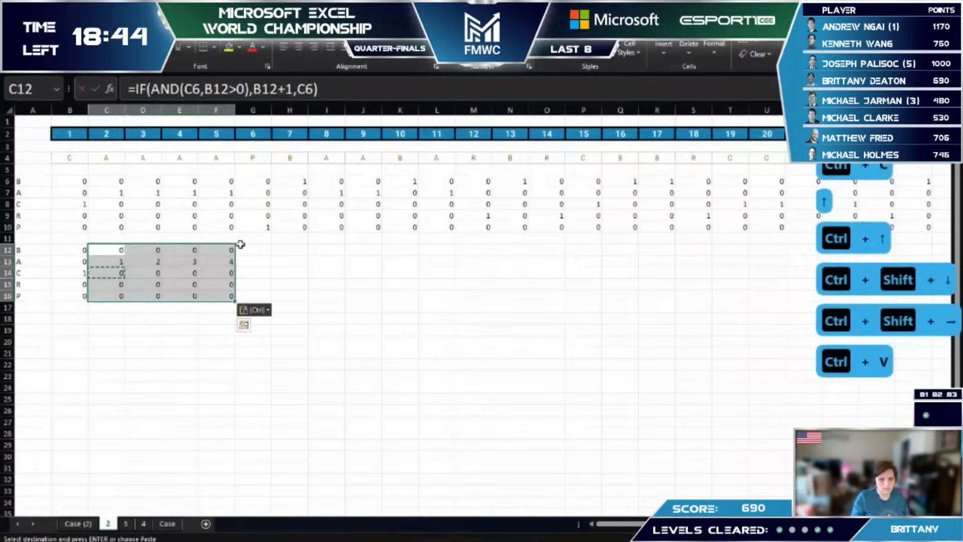
key("Escape")
Step: Copy the running-count formulas in F12:F16 across all remaining voter columns
left_click_drag(223, 250, 224, 300)
key("ctrl+c")
key("ctrl+Up")
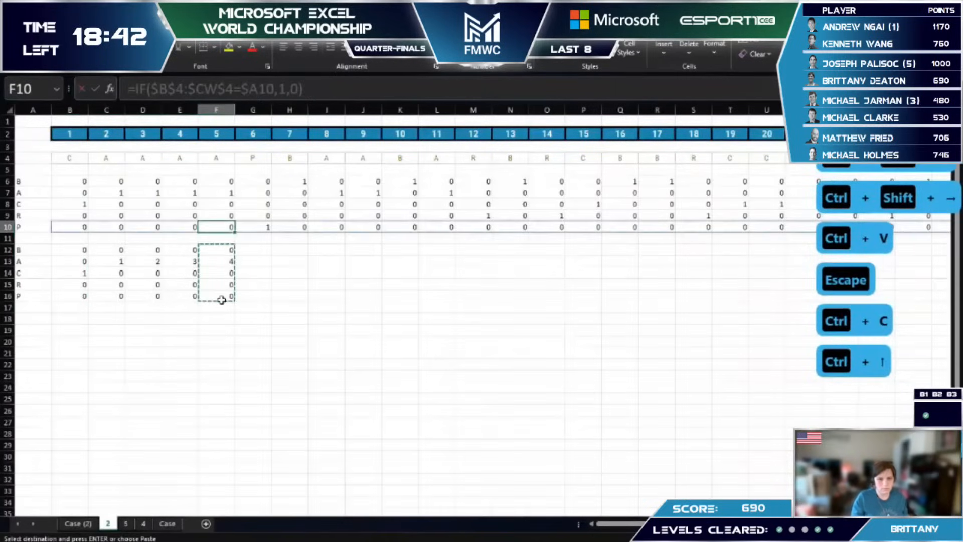
key("ctrl+Right")
key("Down")
key("Down")
key("ctrl+shift+Left")
key("ctrl+v")
key("ctrl+Left")
key("ctrl+Left")
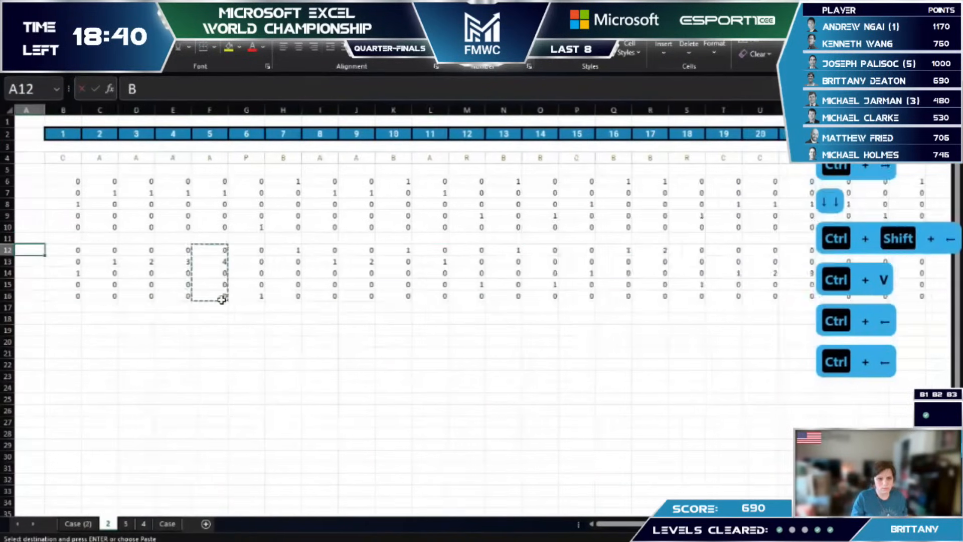
Step: Check the running-count formulas and values along rows 12 and 13 for the first twelve voters
key("Right")
key("Right")
key("Right")
key("Right")
key("Right")
key("Right")
key("Right")
key("Right")
key("Right")
key("Right")
key("Right")
key("Right")
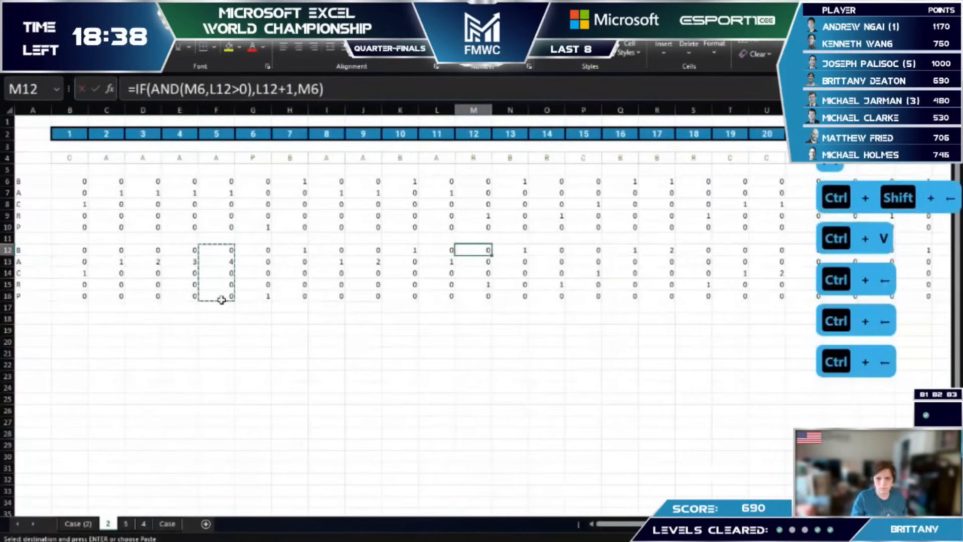
key("Left")
key("Left")
key("Left")
key("Left")
key("Down")
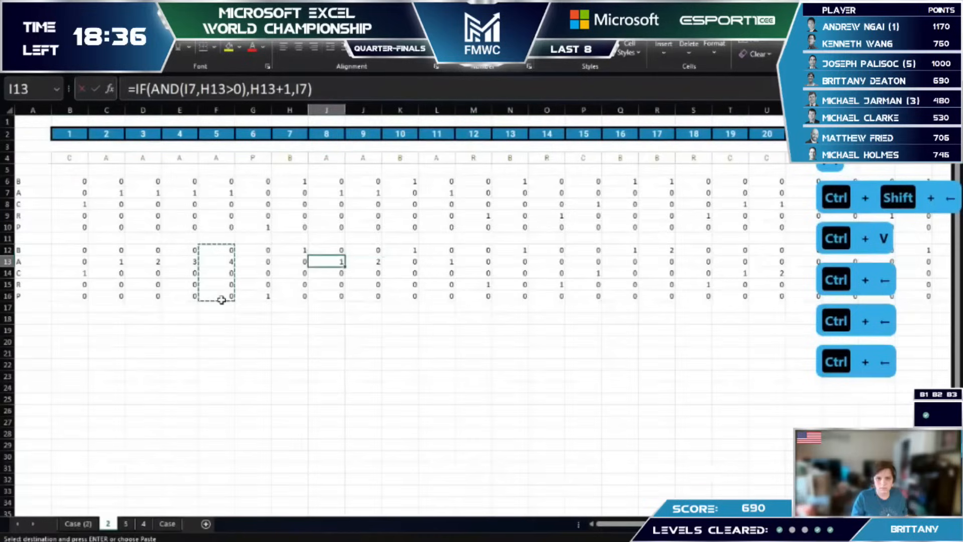
key("Left")
key("ctrl+Left")
key("ctrl+Left")
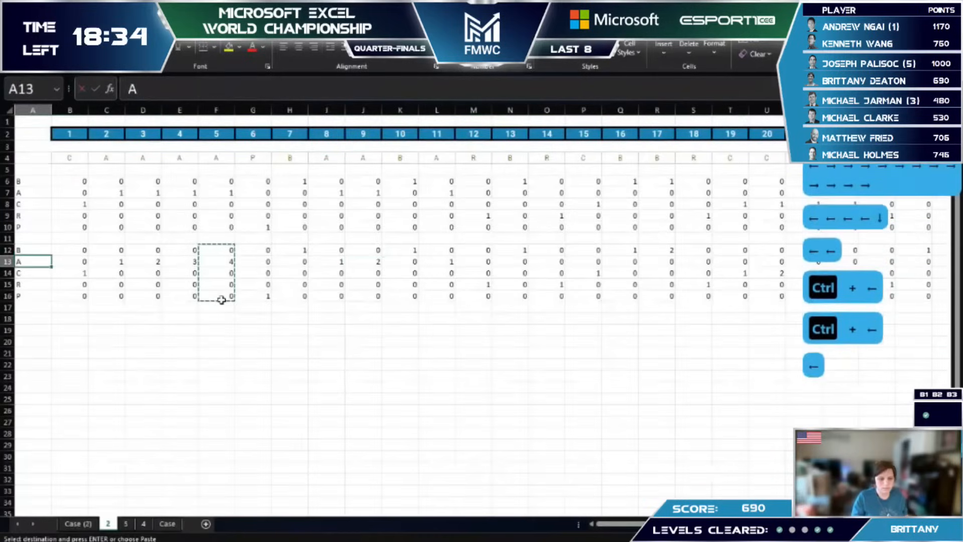
Step: Enter =SUM(B12:CW12) in B18 to total the B party's running counts
key("Down")
left_click(79, 321)
type("=sum")
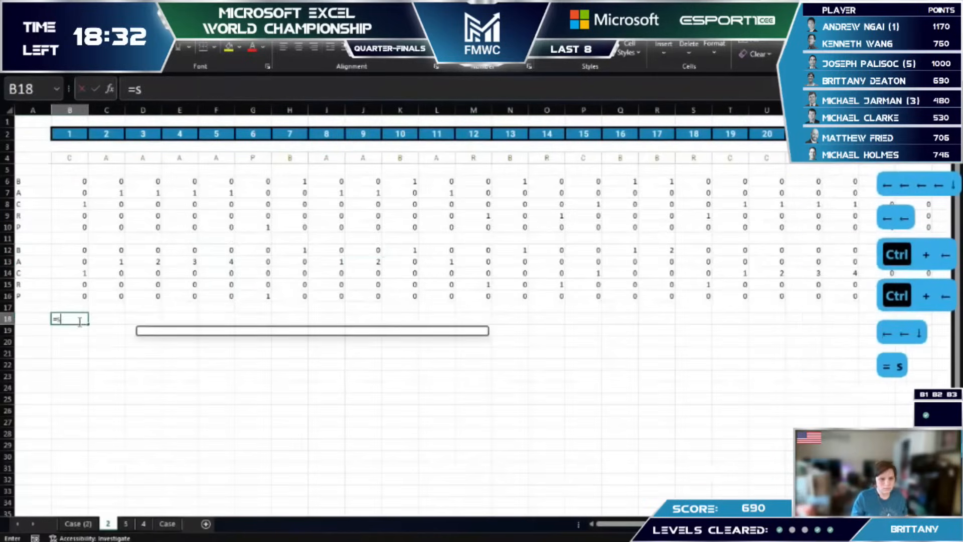
key("Tab")
key("ctrl+Up")
key("ctrl+Up")
key("ctrl+shift+Right")
type(")")
key("Return")
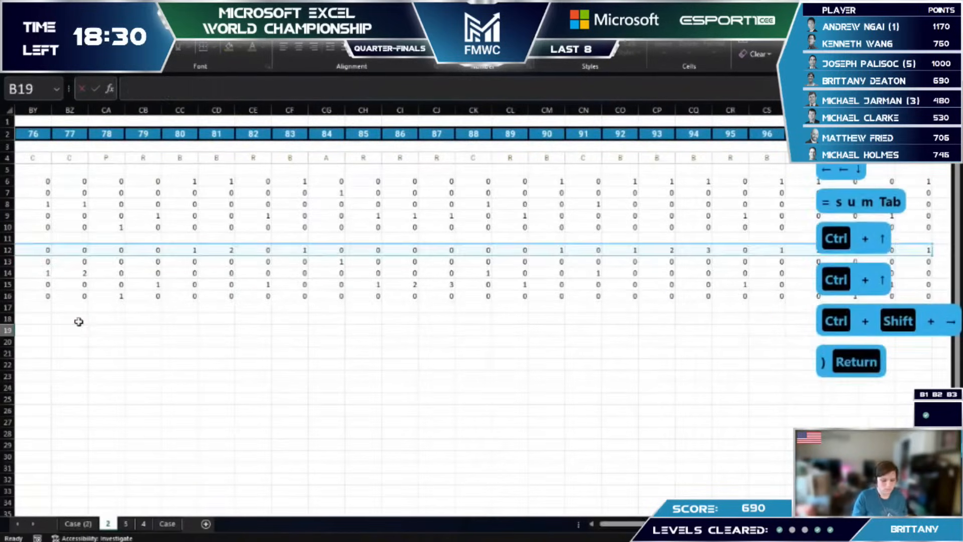
Step: Copy the party labels from A12:A16 to A18:A22 beside the total
key("Up")
key("Left")
key("Left")
key("Left")
key("Left")
key("Left")
key("Left")
key("Left")
key("Left")
key("Left")
key("Left")
key("Left")
key("Right")
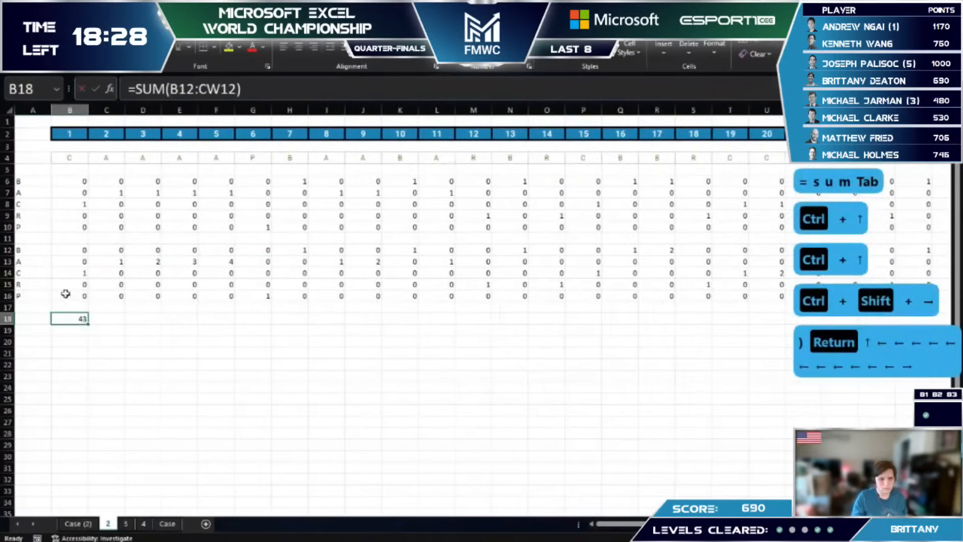
left_click_drag(38, 253, 34, 297)
key("ctrl+c")
left_click(33, 319)
key("ctrl+v")
Step: Copy the B18 sum formula down to B22 to total the points of every party
left_click(75, 319)
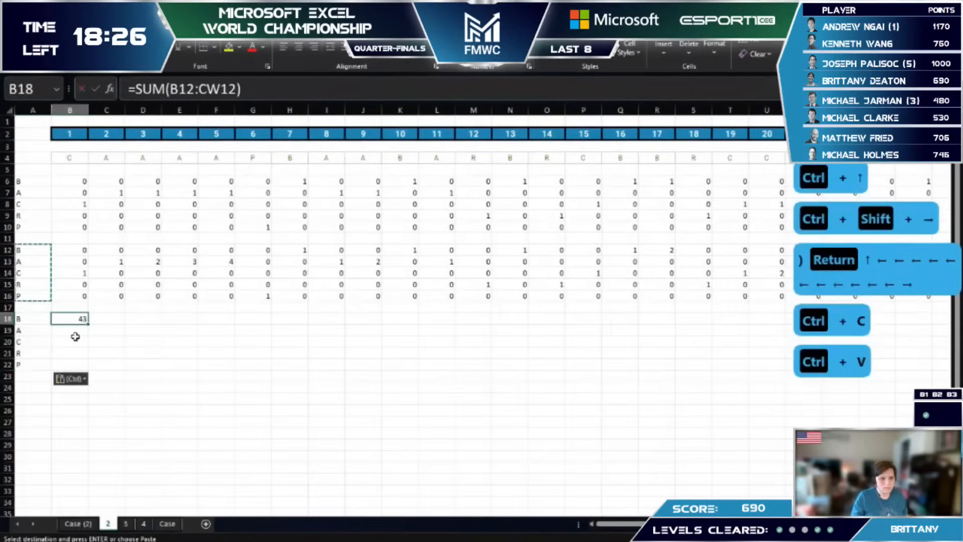
key("ctrl+c")
left_click(69, 363, "shift")
key("ctrl+v")
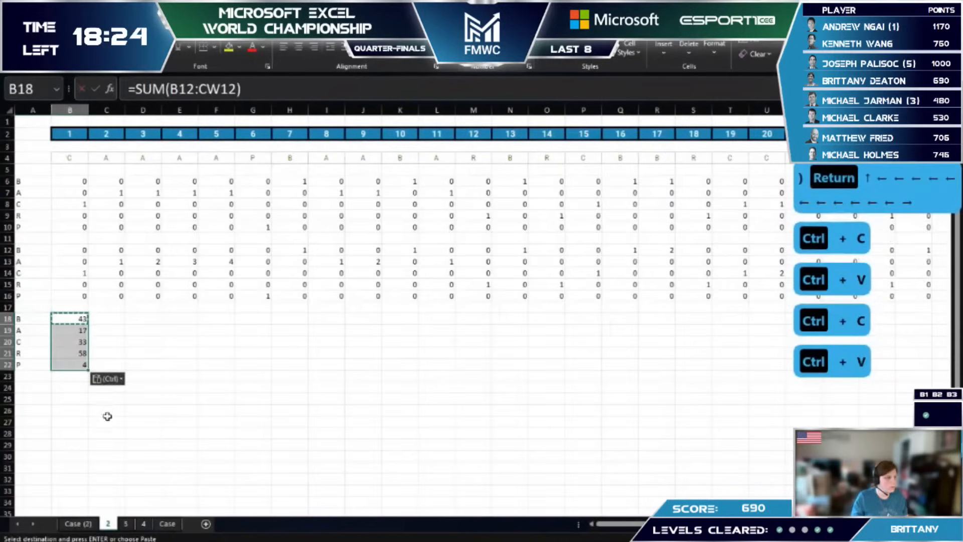
Step: Copy the Level 2 game numbers, from Example2 through 40, on Case (2) into sheet 2 starting at B26
left_click(76, 523)
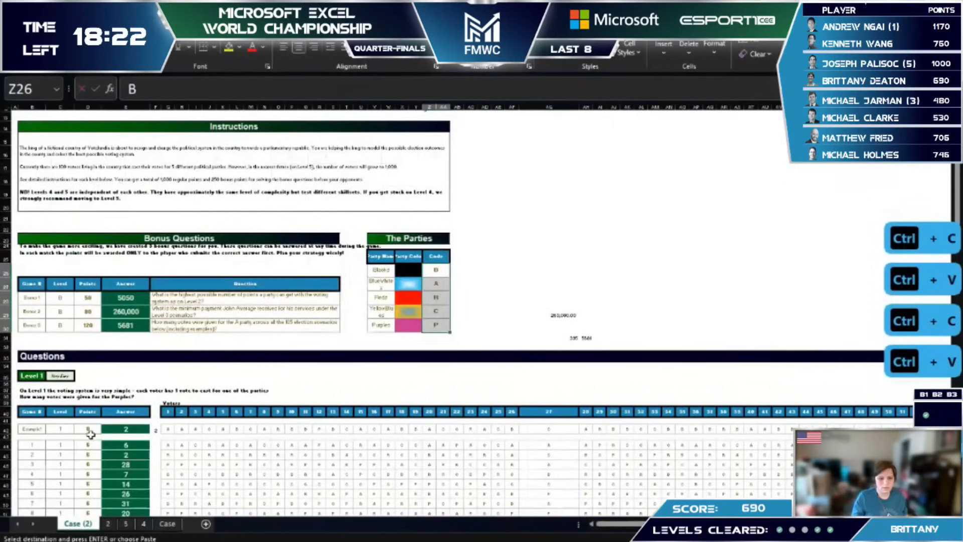
scroll(90, 434, "down", 15)
scroll(89, 435, "down", 1)
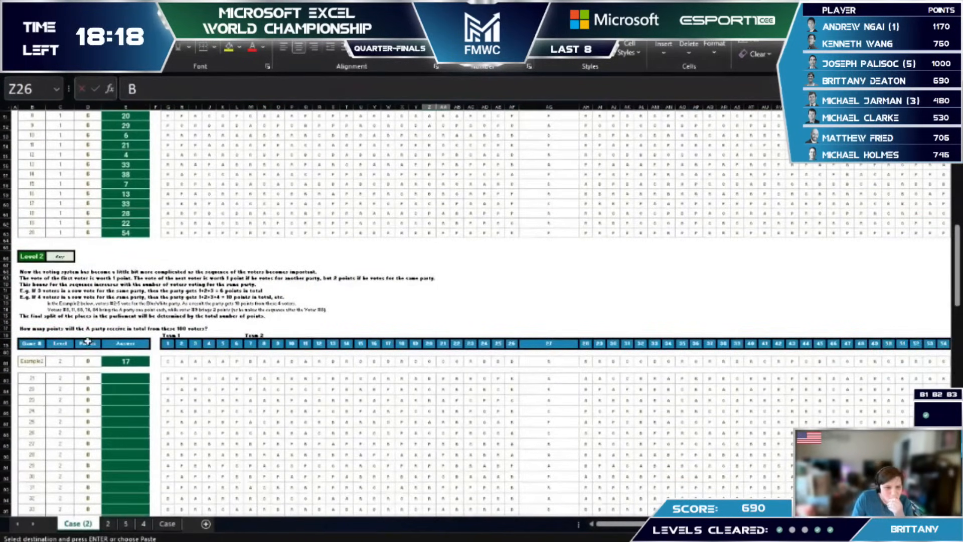
left_click(112, 524)
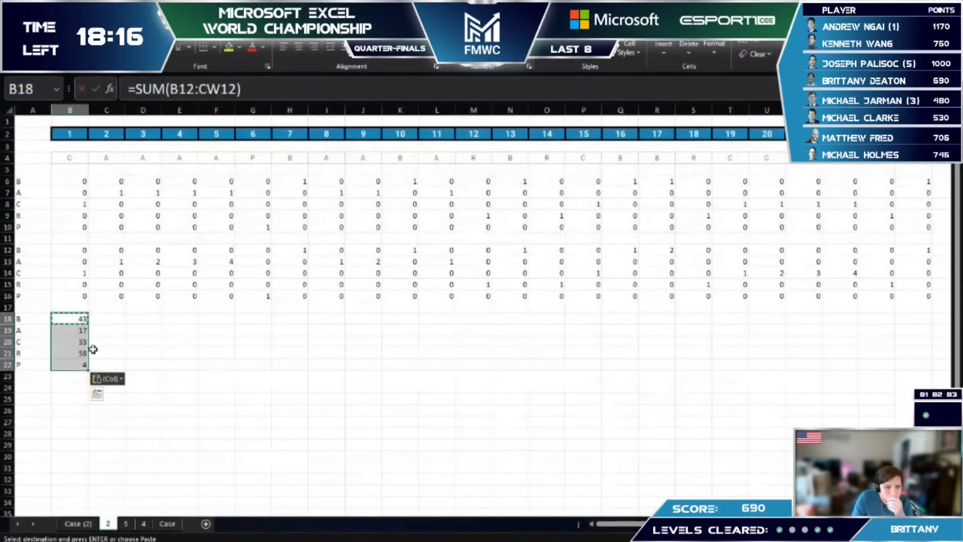
key("Down")
left_click(88, 523)
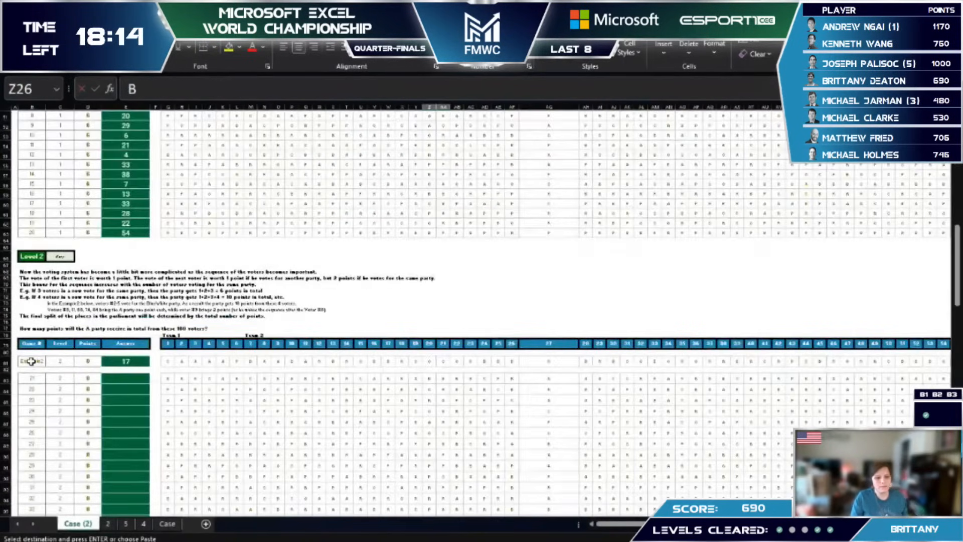
left_click(32, 351)
scroll(50, 475, "down", 2)
scroll(50, 476, "down", 2)
left_click(37, 433, "shift")
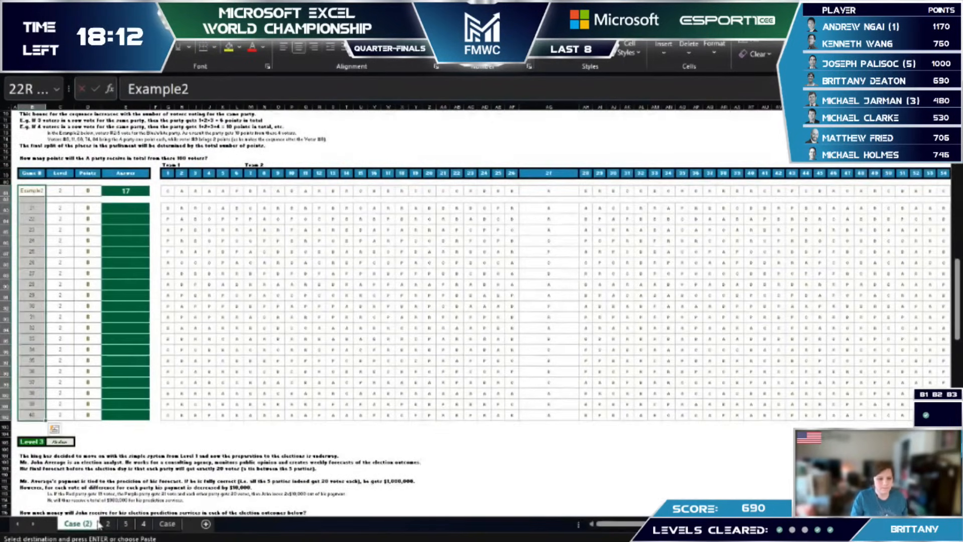
key("ctrl+c")
left_click(108, 523)
left_click(65, 417)
key("ctrl+v")
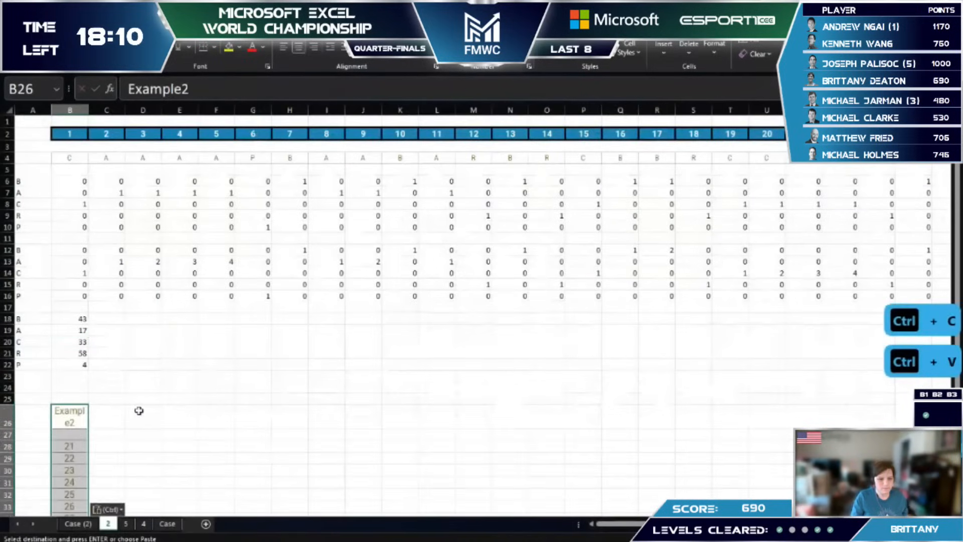
Step: Link C25 to the A party's point total in B19
left_click(108, 396)
type("+")
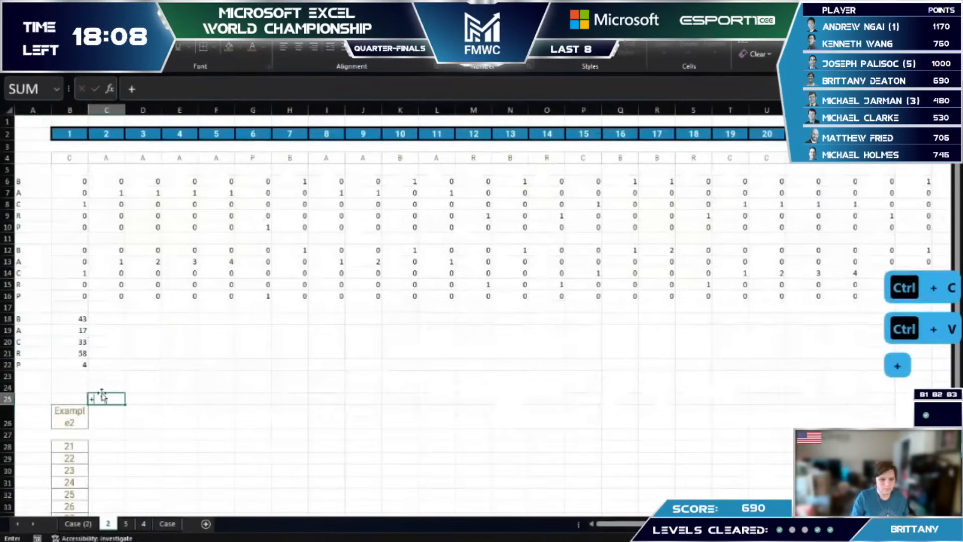
left_click(76, 328)
key("Return")
Step: Copy the Example2 label from B26 into A4 as the game selector
key("Left")
key("Down")
key("Down")
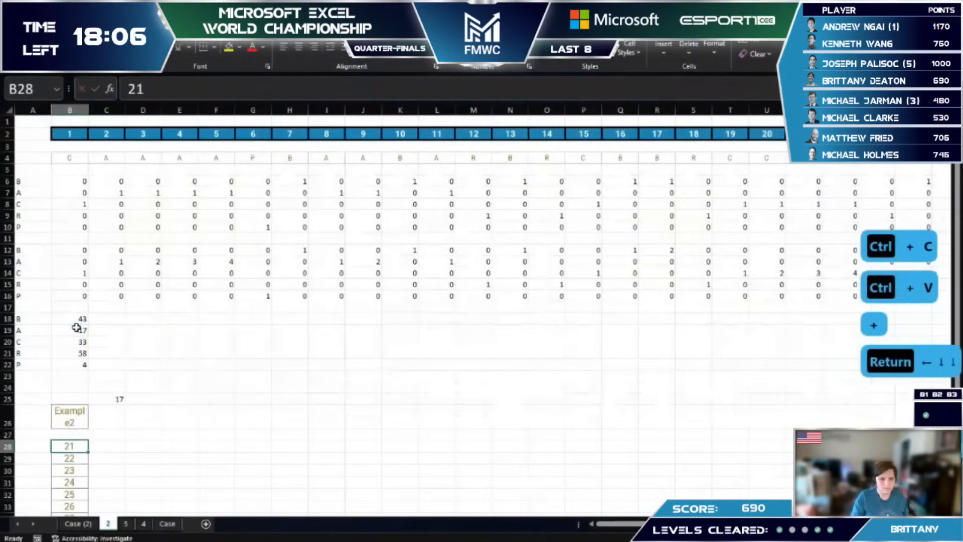
key("ctrl+Down")
scroll(99, 205, "up", 5)
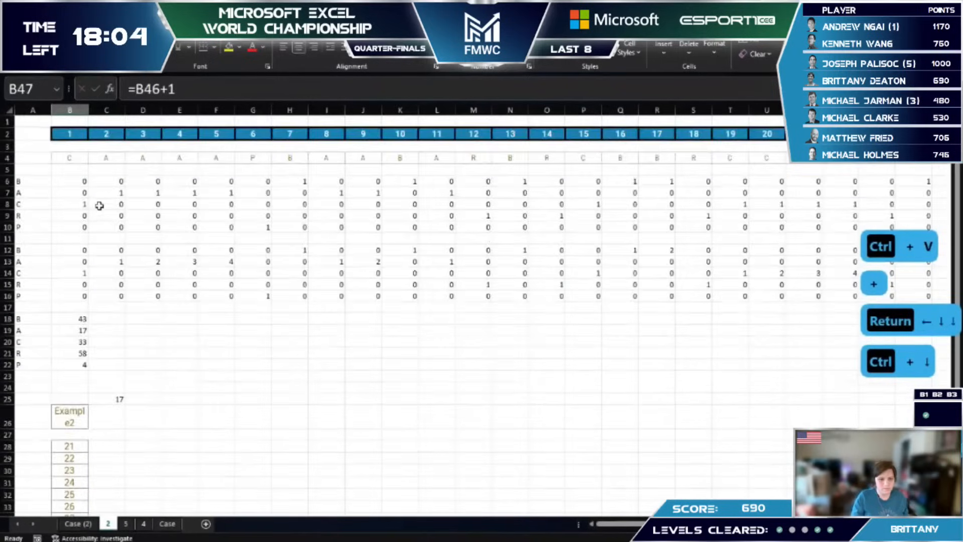
left_click(34, 151)
left_click(32, 158)
left_click(69, 422)
key("ctrl+c")
left_click(32, 160)
key("ctrl+v")
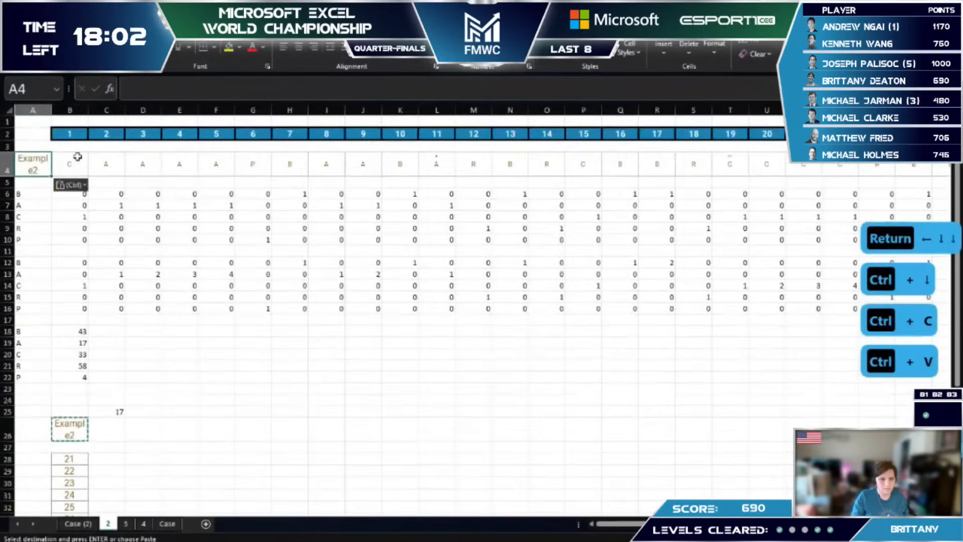
Step: Start an XLOOKUP formula in B4 with the absolute reference $A$4 as the lookup value
left_click(77, 156)
type("=xl")
key("Tab")
key("Left")
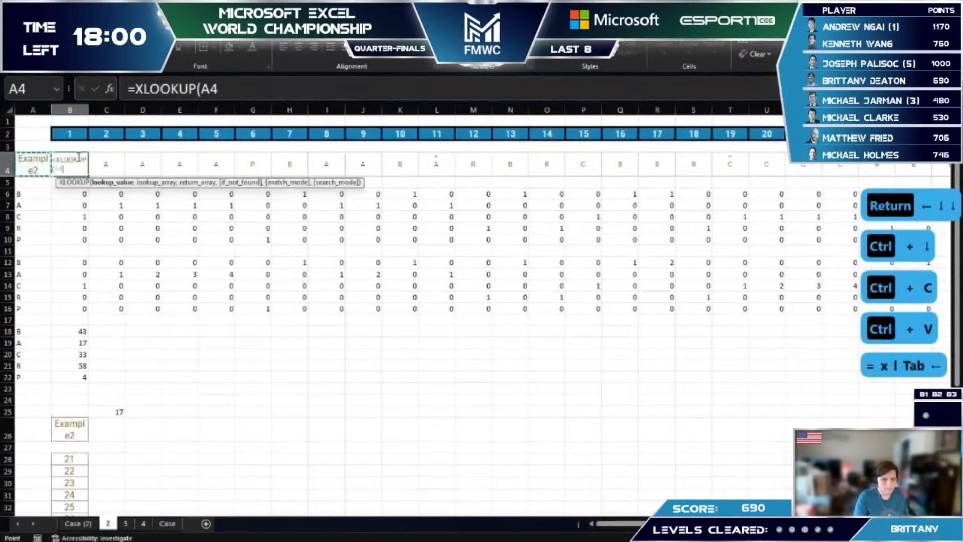
key("F4")
type(",")
Step: Set the XLOOKUP lookup array to the absolute whole column 'Case (2)'!$B:$B
key("ctrl+Page_Up")
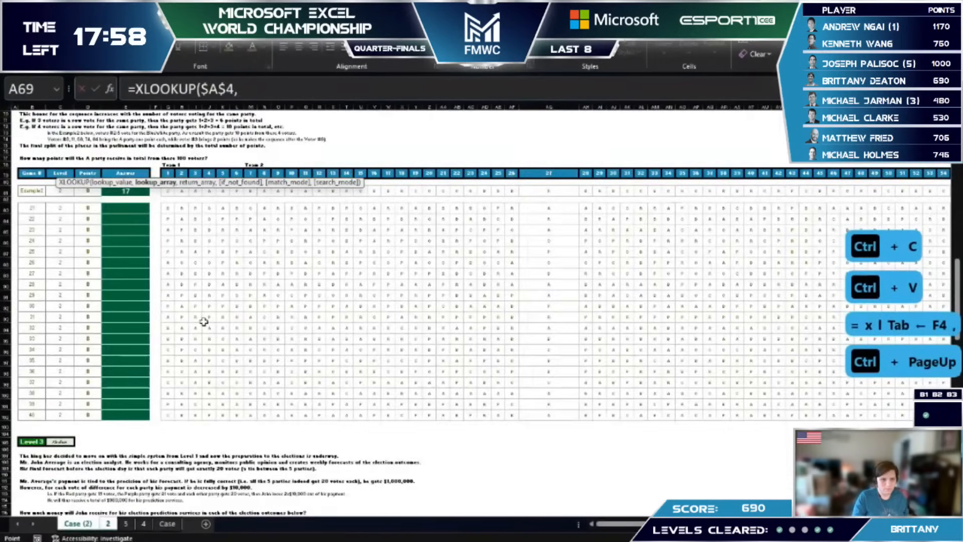
left_click(172, 193)
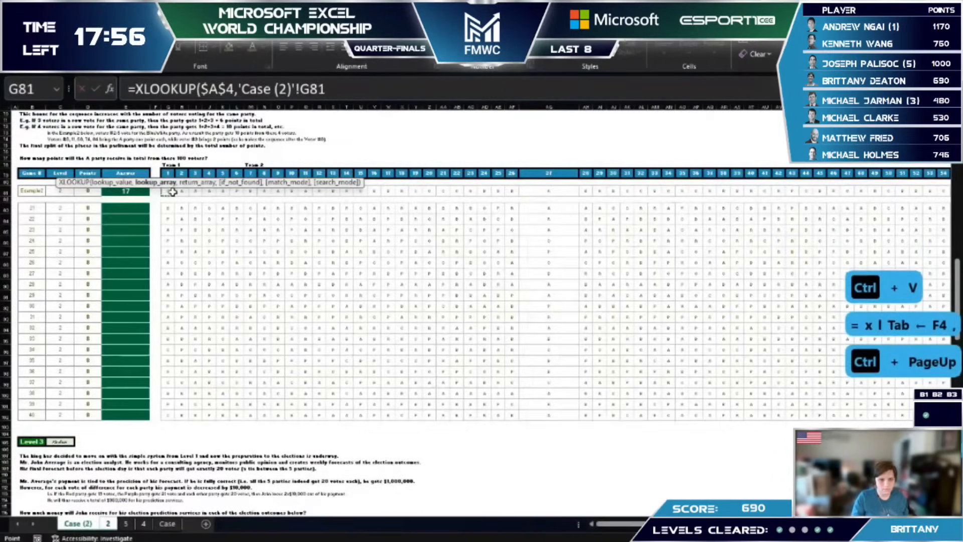
left_click(32, 192)
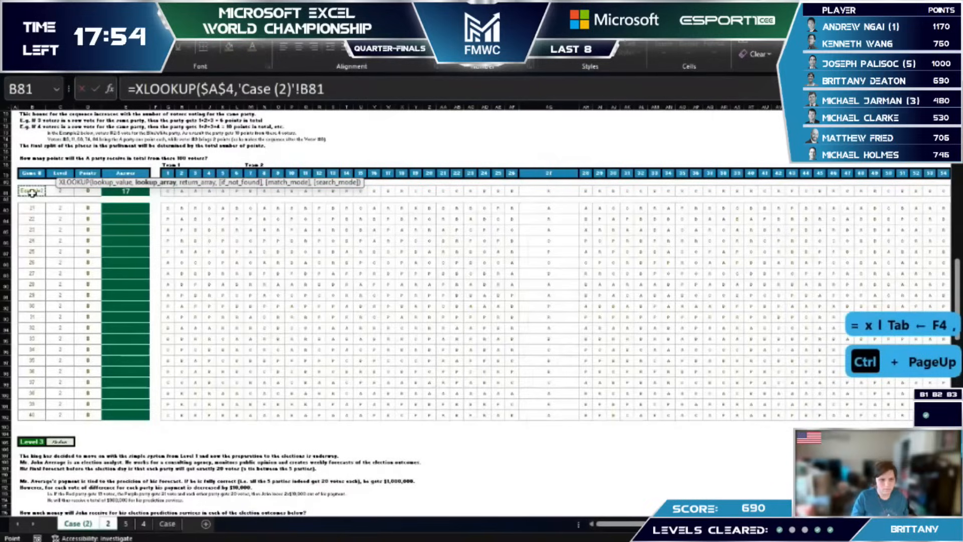
key("BackSpace")
key("BackSpace")
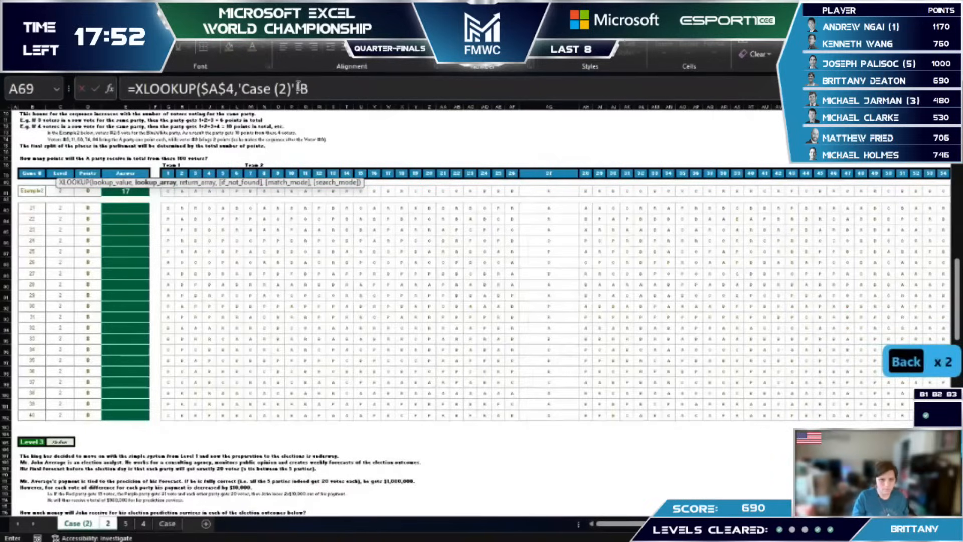
type(":B")
key("F4")
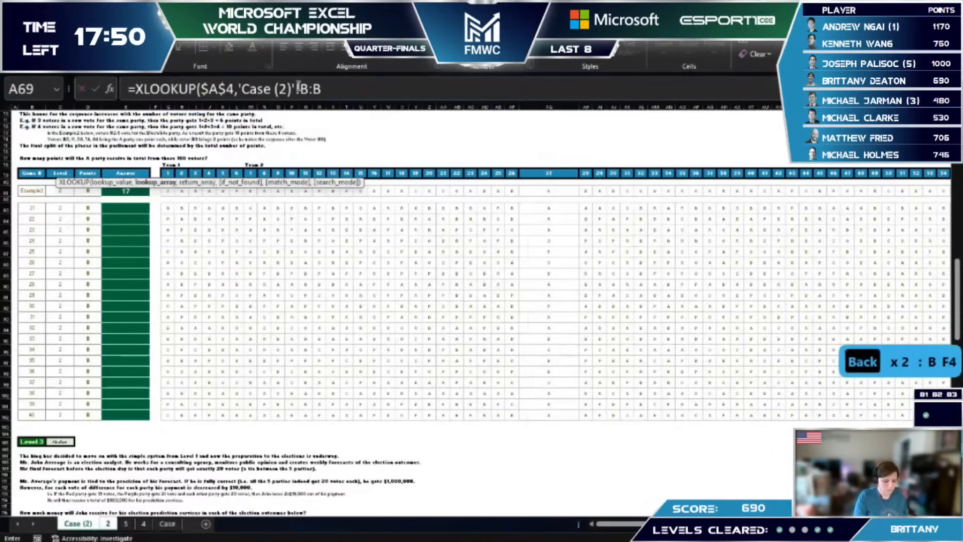
Step: Set the XLOOKUP return array to columns G:DB of Case (2) and complete the formula in B4
type(",")
key("ctrl+Page_Up")
key("ctrl+Page_Up")
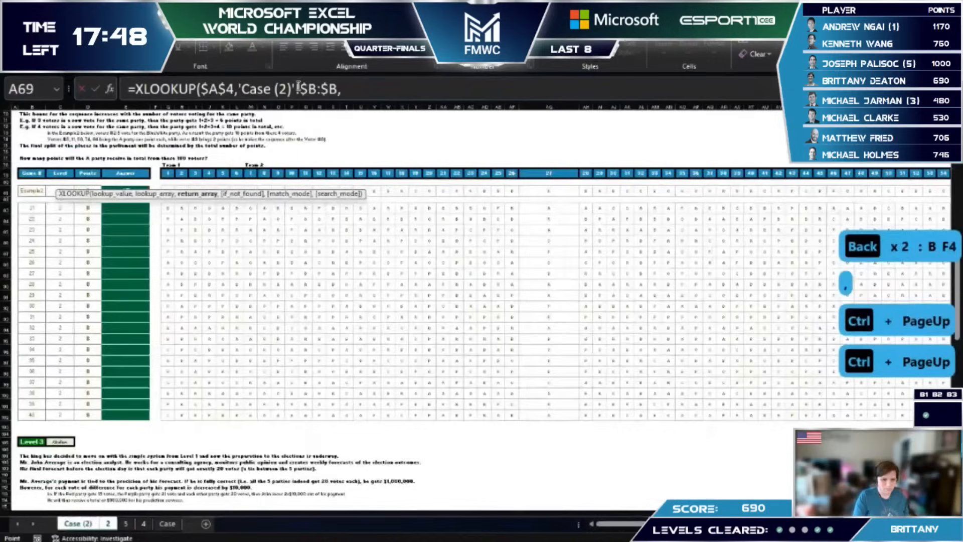
left_click(171, 186)
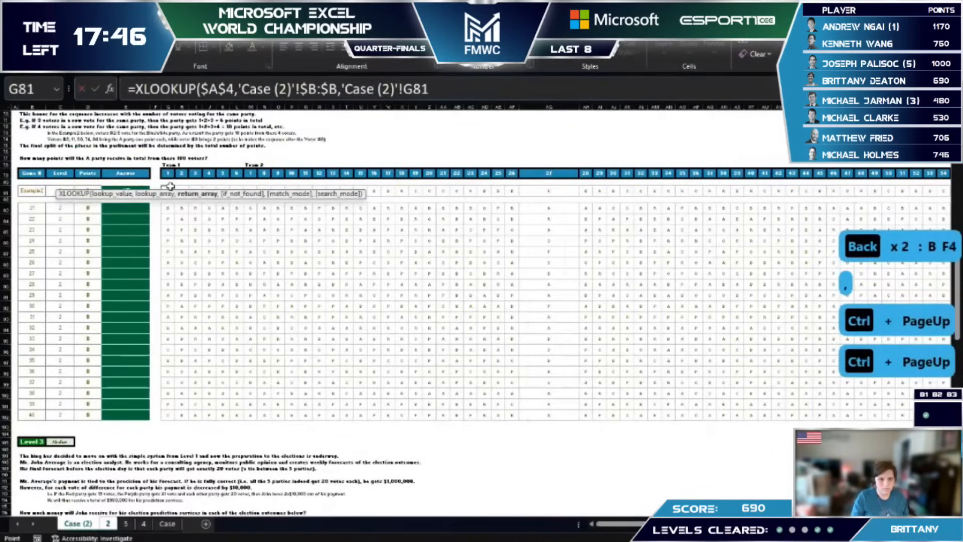
key("ctrl+shift+Right")
left_click(416, 89)
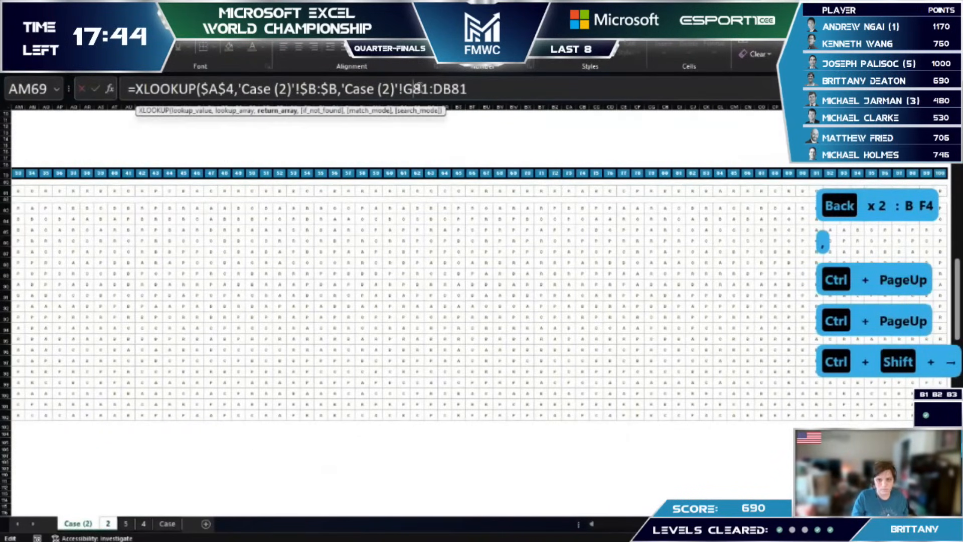
key("Delete")
key("Delete")
left_click(438, 89)
key("Delete")
key("Delete")
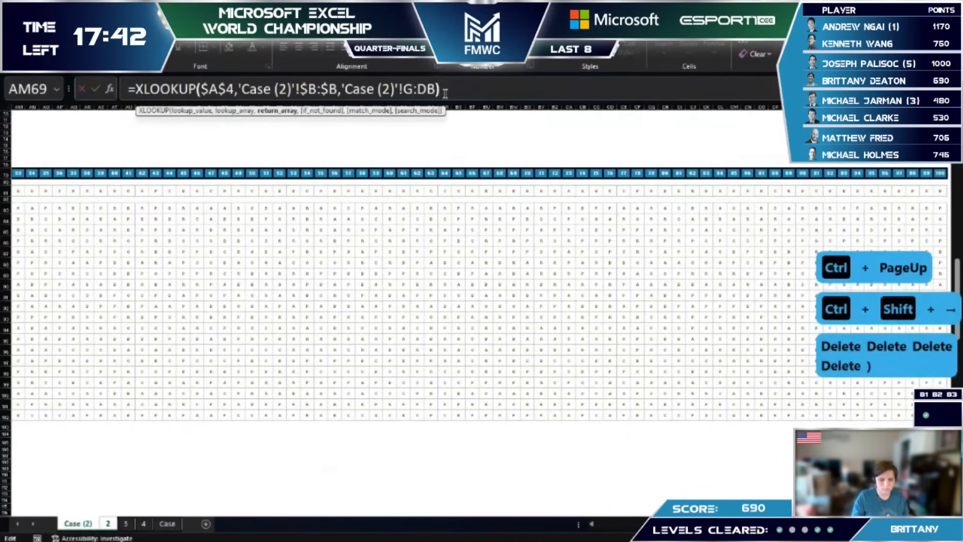
type(")")
key("Return")
Step: Clear the pasted votes in row 4 of sheet 2 from C4 to the row's end so the B4 lookup can spill
key("Up")
key("Right")
key("ctrl+shift+Right")
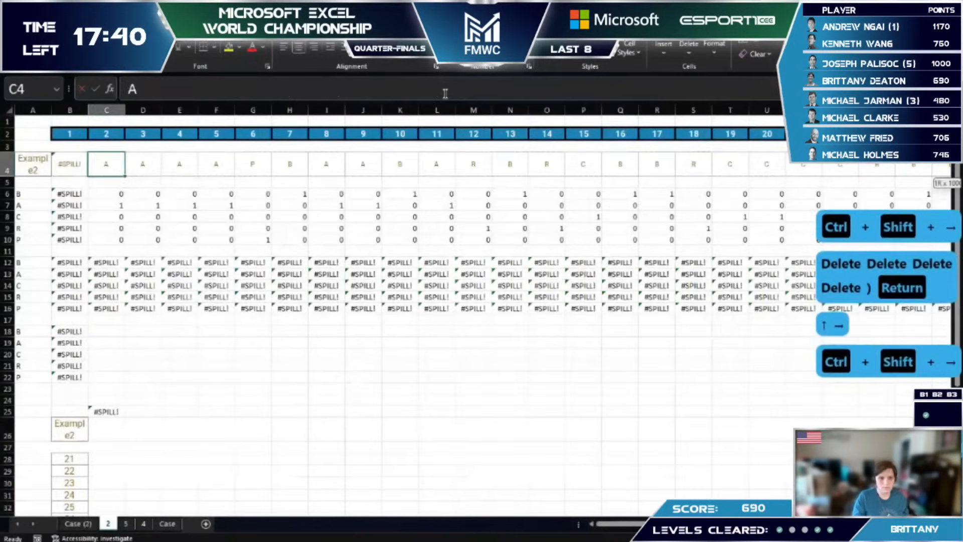
key("Delete")
key("Left")
key("Left")
key("Left")
key("Left")
key("Left")
key("Left")
key("Left")
key("Left")
key("Left")
key("Left")
key("Right")
key("Right")
key("Left")
Step: Create a data table over B25:C47 with $A$4 as the column input cell
scroll(114, 389, "down", 2)
left_click(70, 478)
key("ctrl+Down")
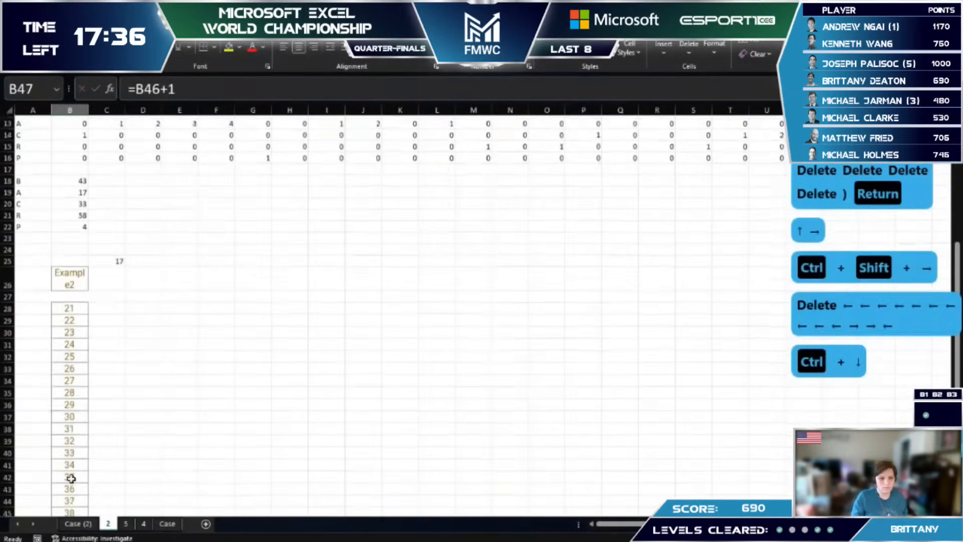
left_click(114, 221, "shift")
key("alt+a")
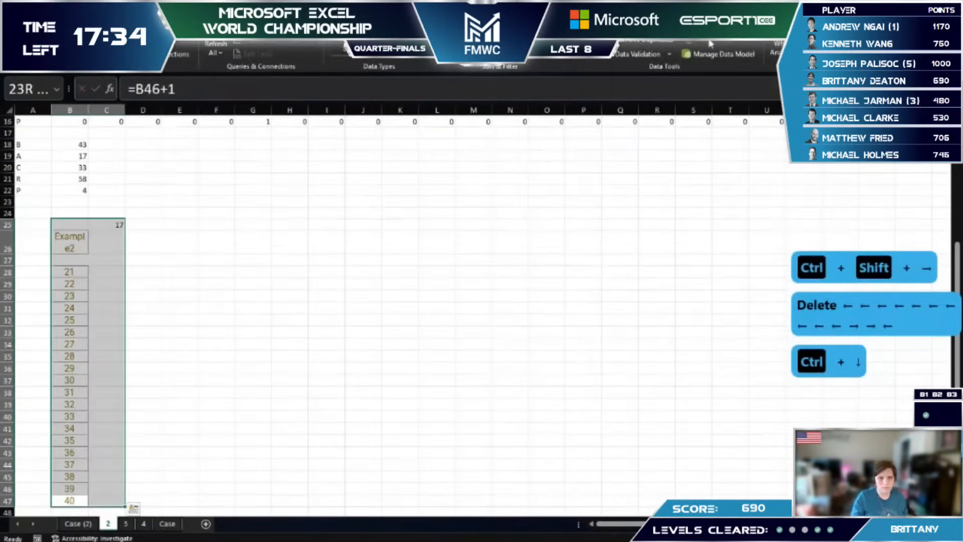
key("w")
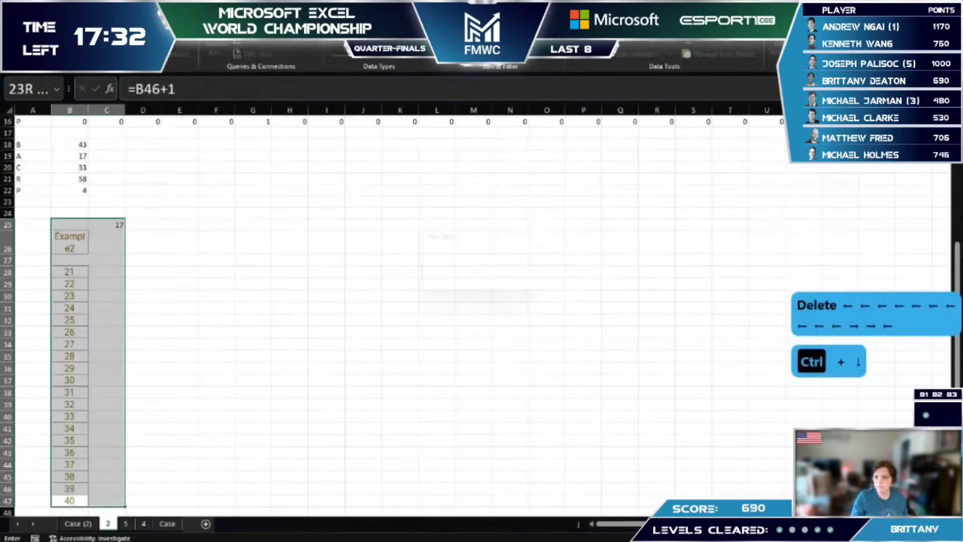
key("t")
left_click(525, 268)
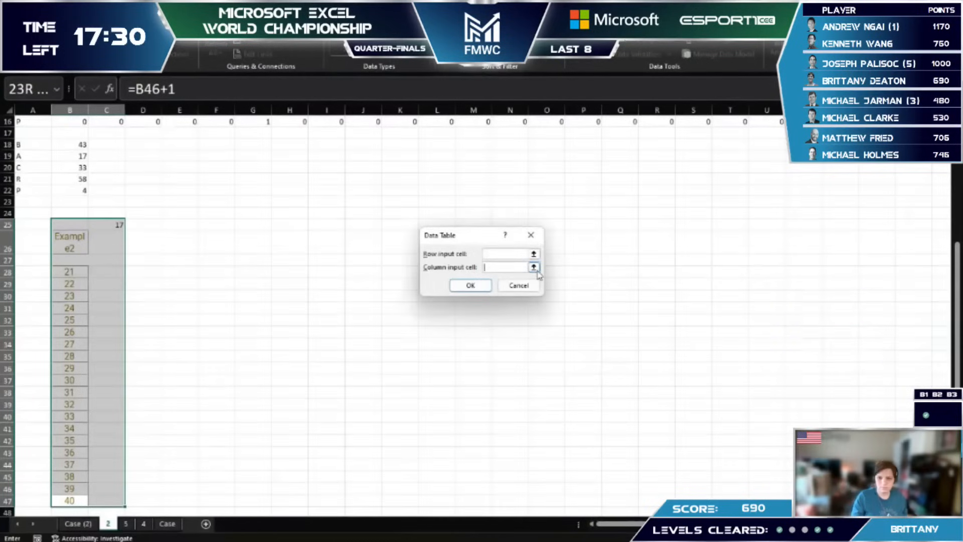
left_click(534, 267)
scroll(136, 211, "up", 5)
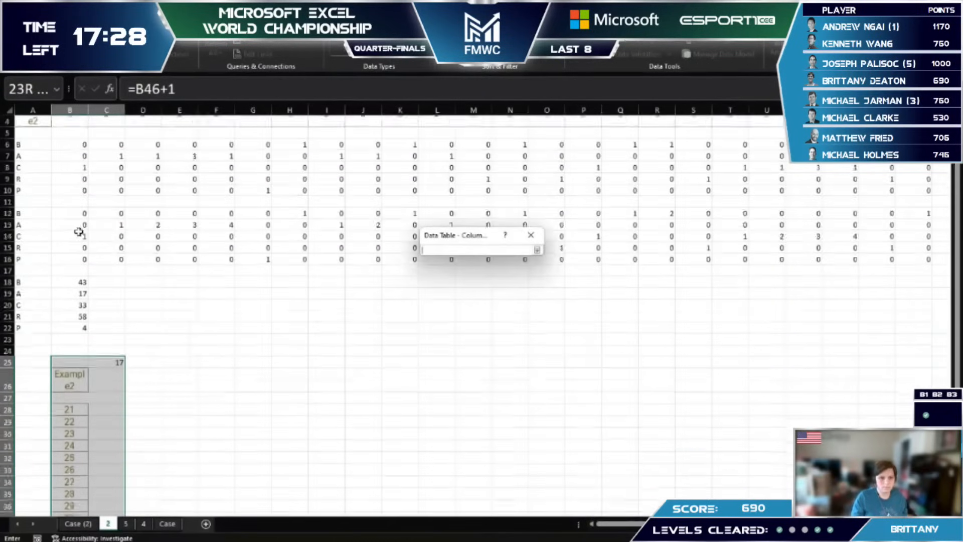
left_click(38, 165)
left_click(536, 250)
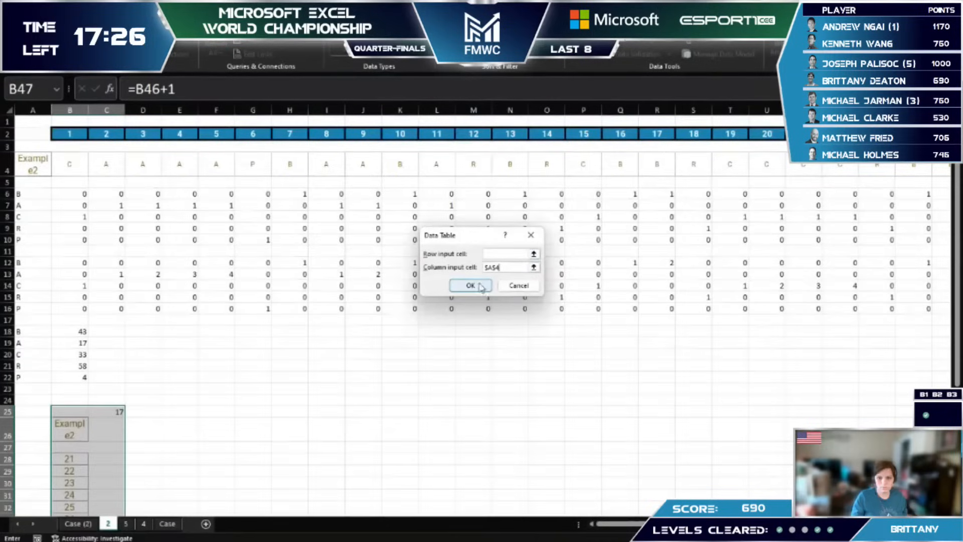
left_click(472, 286)
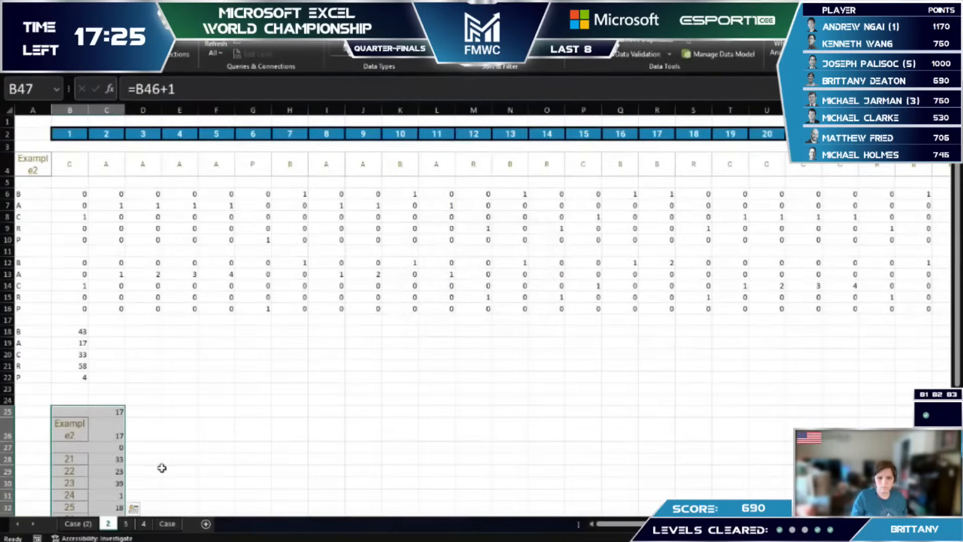
Step: Link the game 21 answer in E83 of Case (2) to C28 on sheet 2
left_click(104, 432)
scroll(102, 453, "down", 3)
key("ctrl+Page_Up")
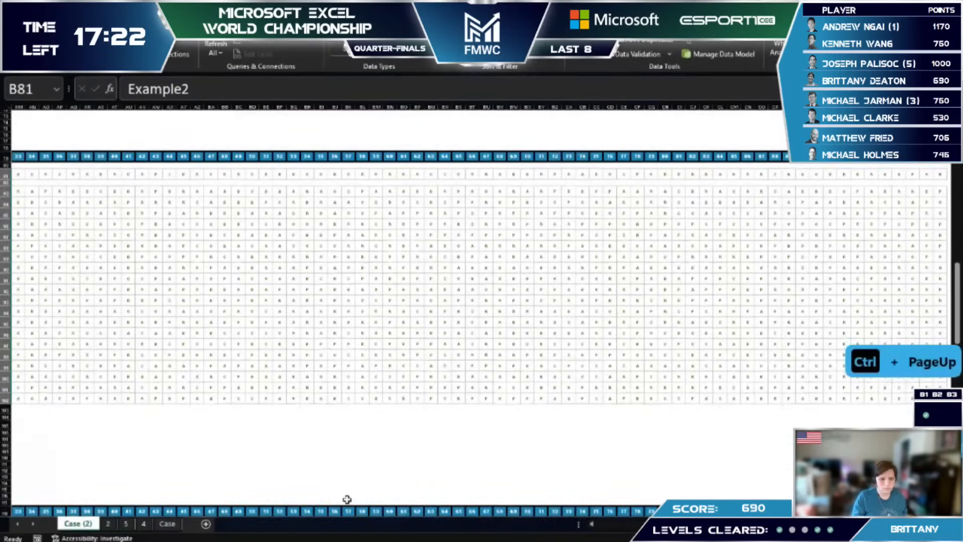
key("ctrl+Left")
key("ctrl+Left")
key("ctrl+Left")
key("ctrl+Left")
key("ctrl+Left")
left_click(116, 189)
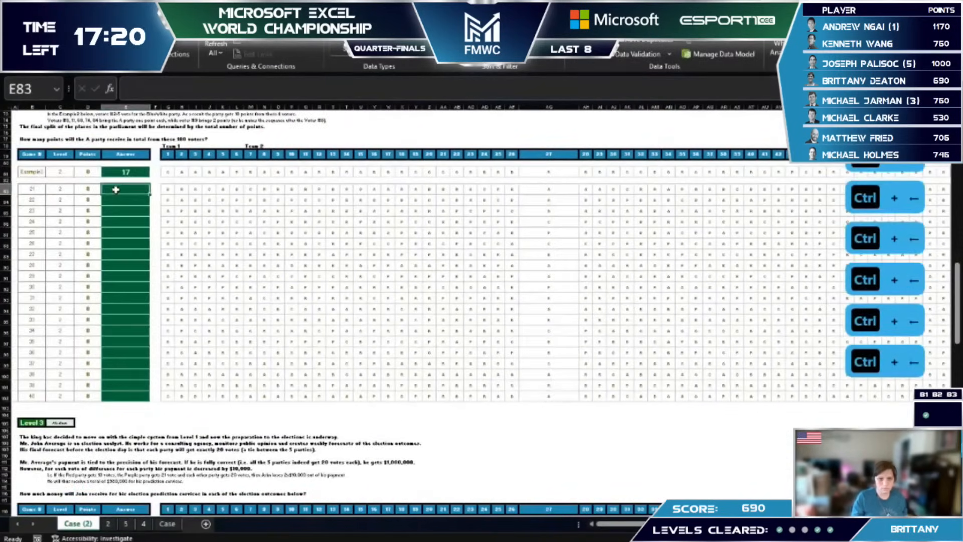
type("+")
key("ctrl+Page_Down")
left_click(115, 357)
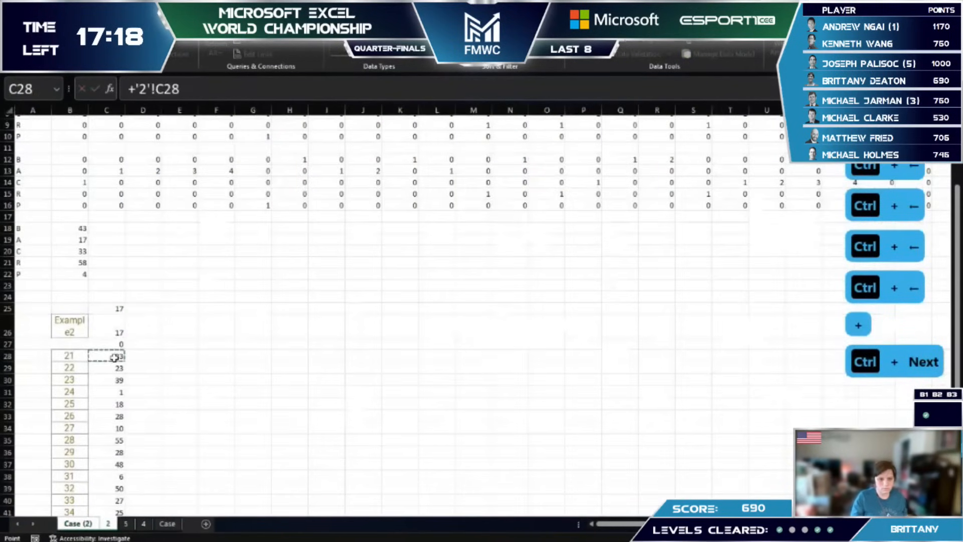
key("Return")
Step: Fill the E83 link down to E102 and copy the Level 2 answers for pasting into the submission
key("Up")
key("ctrl+c")
key("Left")
key("ctrl+Down")
key("Right")
key("ctrl+shift+Up")
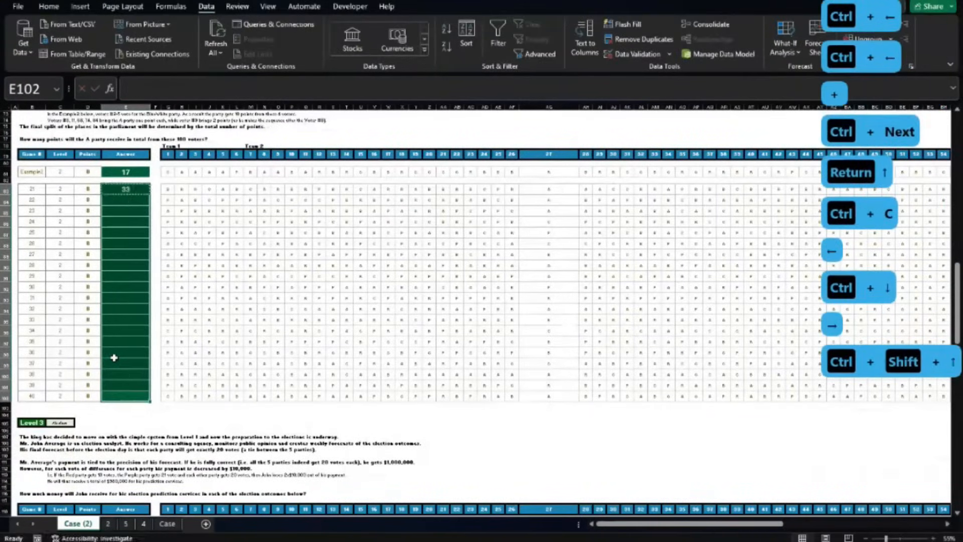
key("ctrl+v")
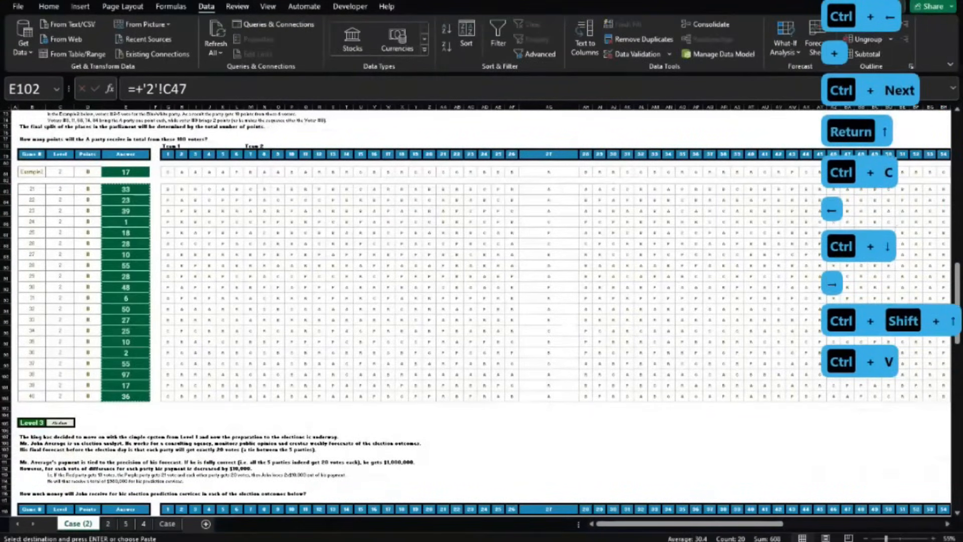
key("ctrl+c")
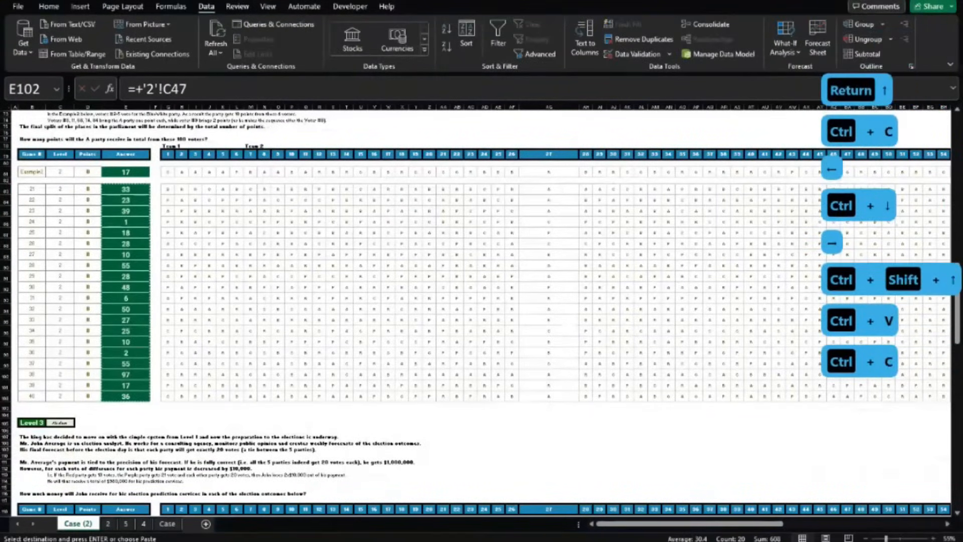
key("ctrl+v")
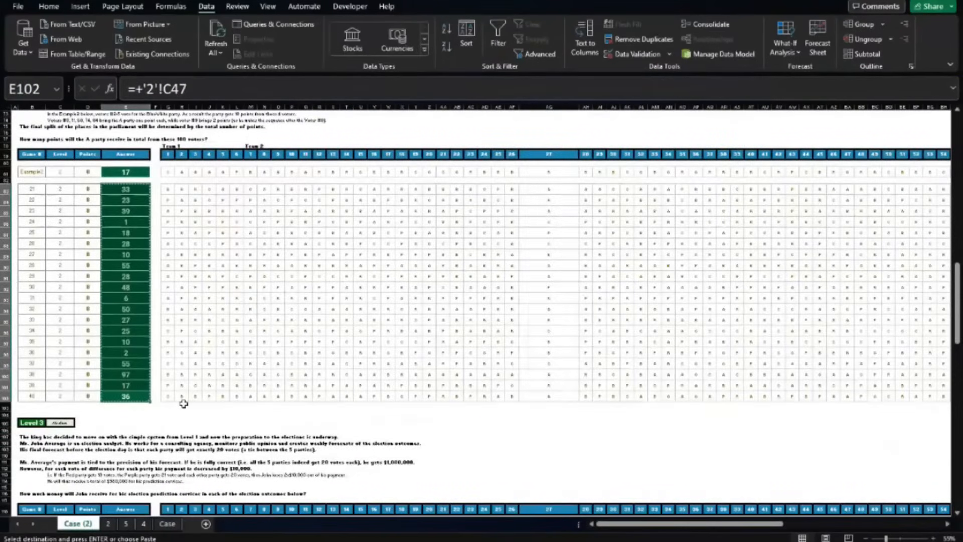
Step: Copy the Level 3 answers in E122:E141 for pasting into the submission
scroll(172, 394, "down", 6)
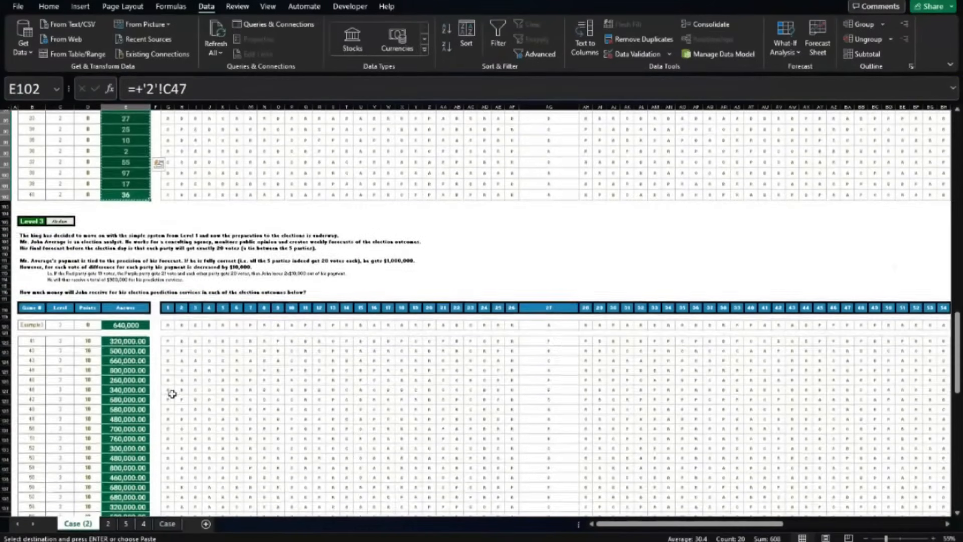
scroll(172, 394, "down", 2)
left_click(129, 296)
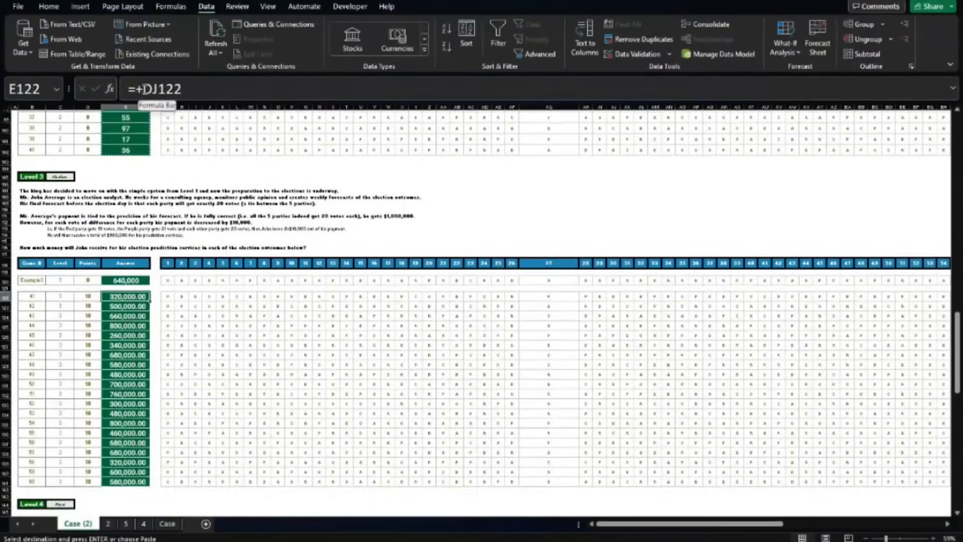
key("ctrl+shift+Down")
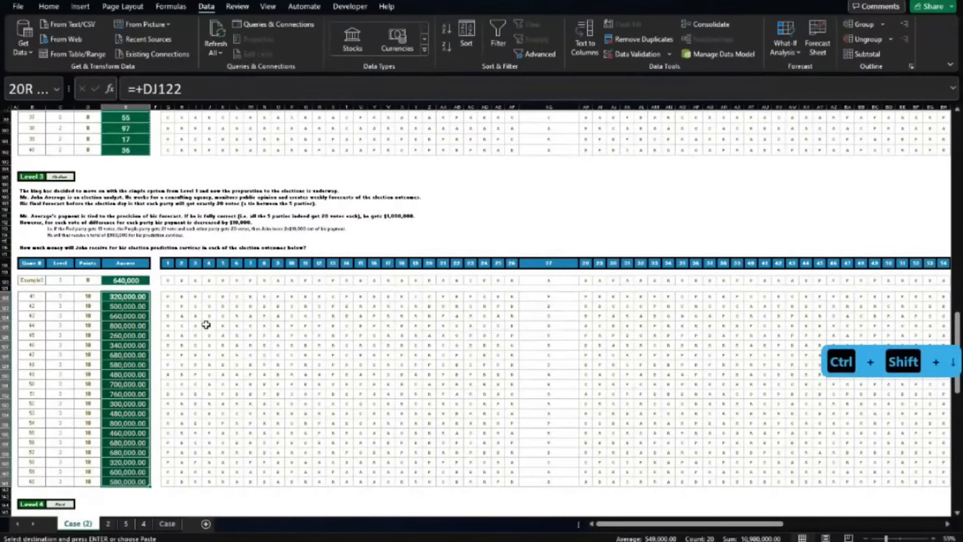
key("ctrl+c")
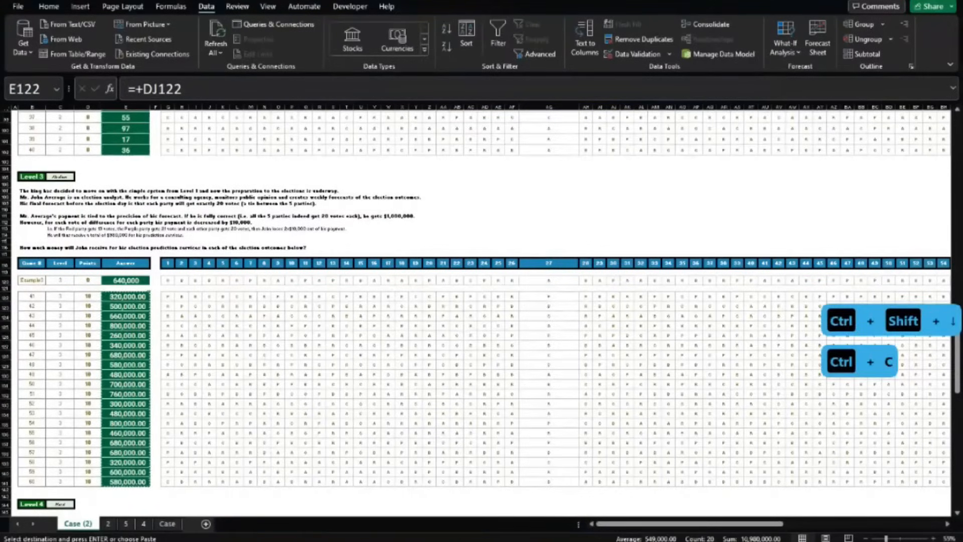
key("ctrl+v")
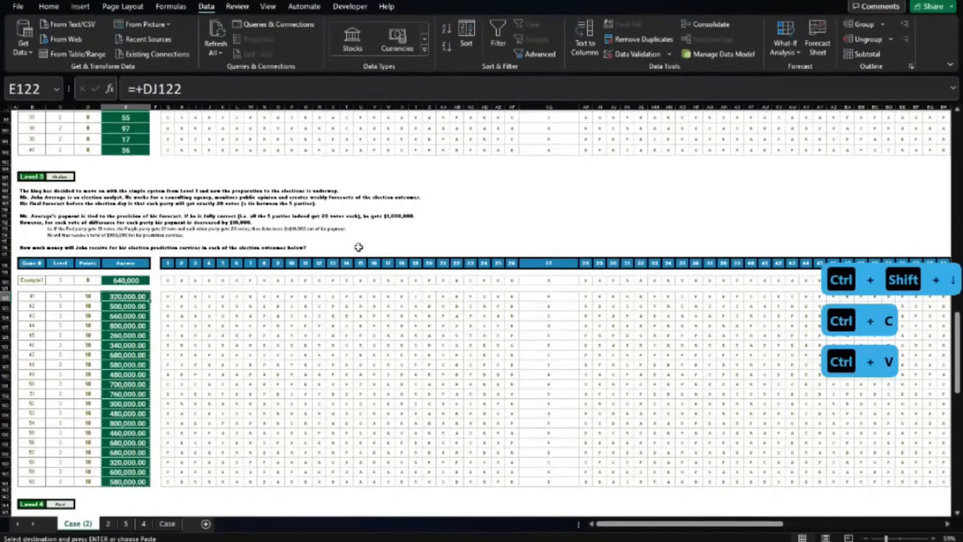
Step: Trace the E122 answer to its source and examine the payment formula in DJ122 and the cells beside it
key("ctrl+bracketleft")
key("Right")
key("Left")
key("Right")
key("Right")
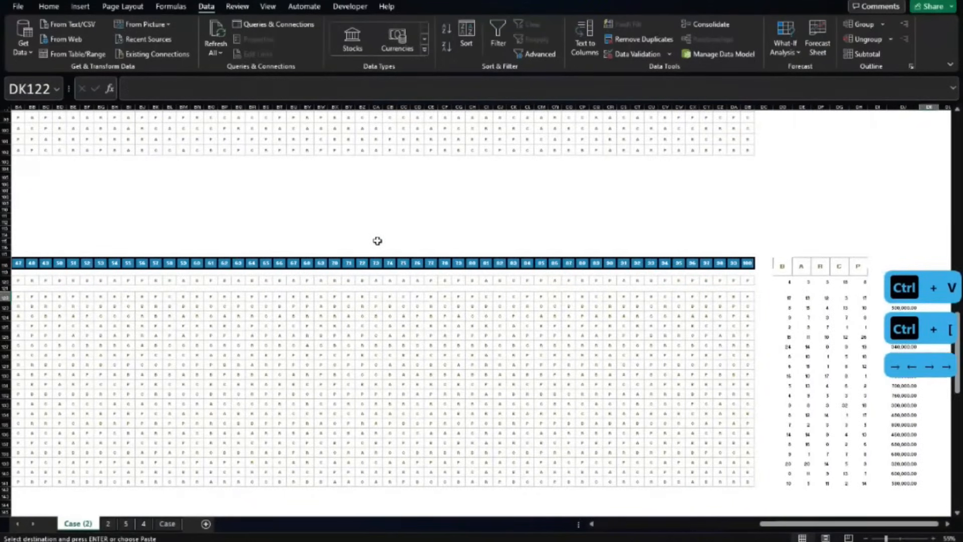
key("Right")
key("Right")
key("Right")
key("Right")
key("Left")
key("Left")
key("Left")
key("Left")
key("Left")
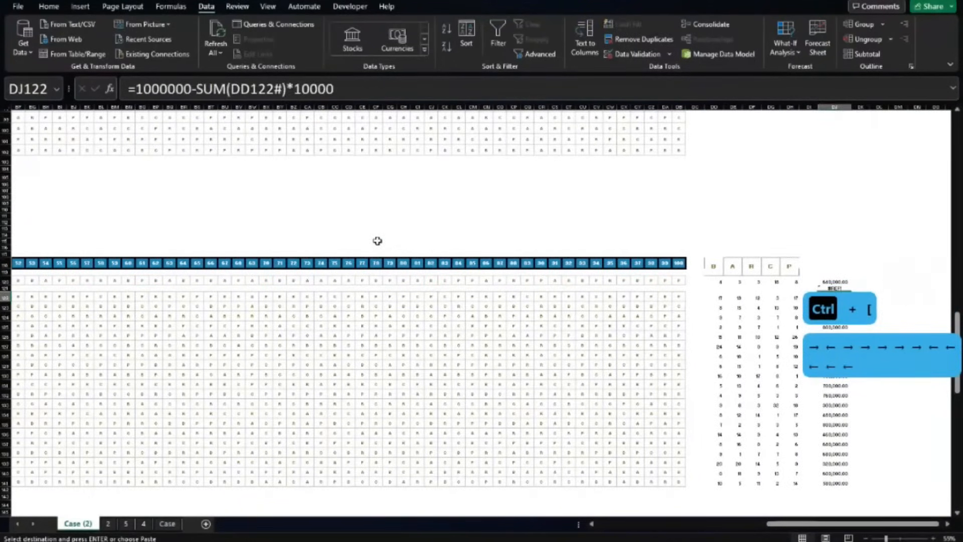
key("ctrl+Left")
key("ctrl+Left")
key("ctrl+Left")
key("ctrl+Left")
key("ctrl+Left")
key("ctrl+Left")
key("ctrl+Left")
key("ctrl+Left")
key("Right")
key("Right")
key("Right")
key("Right")
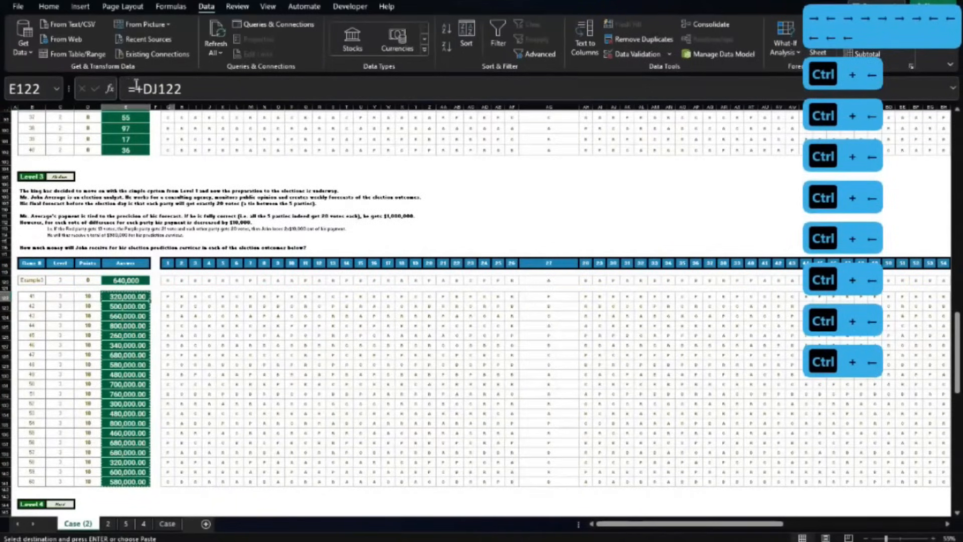
Step: Change the E122 answer formula to =VALUE(DJ122)
left_click(136, 88)
type("value")
key("Tab")
key("Delete")
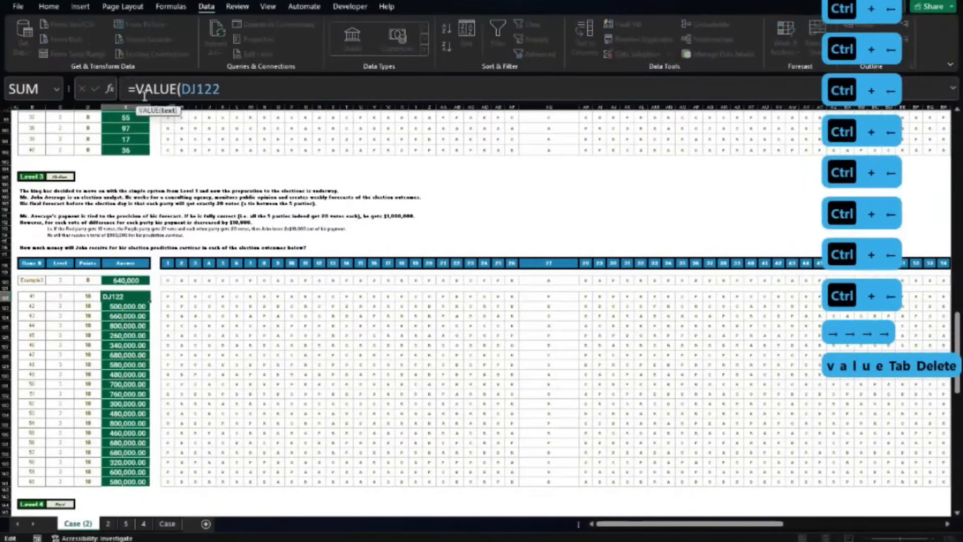
key("End")
type(")")
key("Return")
Step: Fill the VALUE formula from E122 down to E141 and copy the Level 3 answers
key("Up")
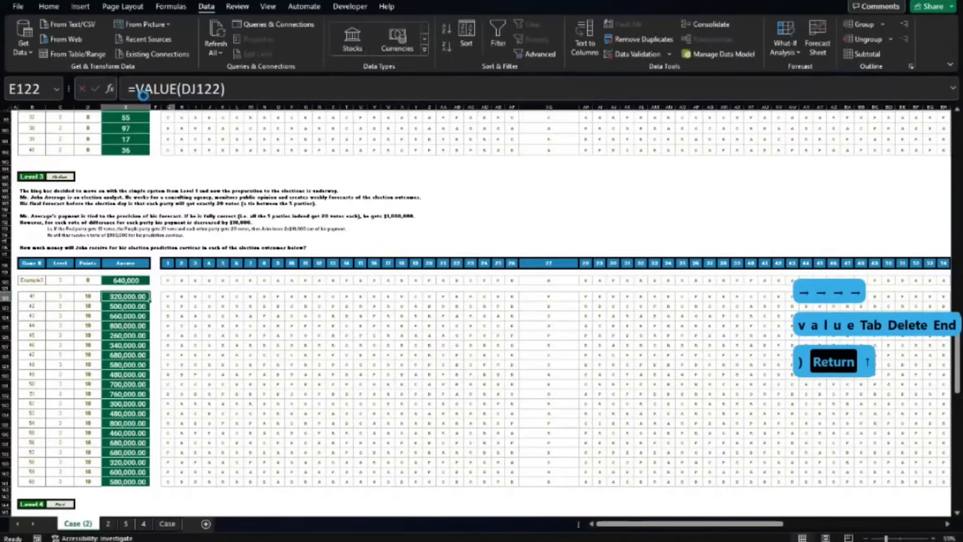
key("ctrl+c")
key("ctrl+shift+Down")
key("ctrl+v")
key("ctrl+c")
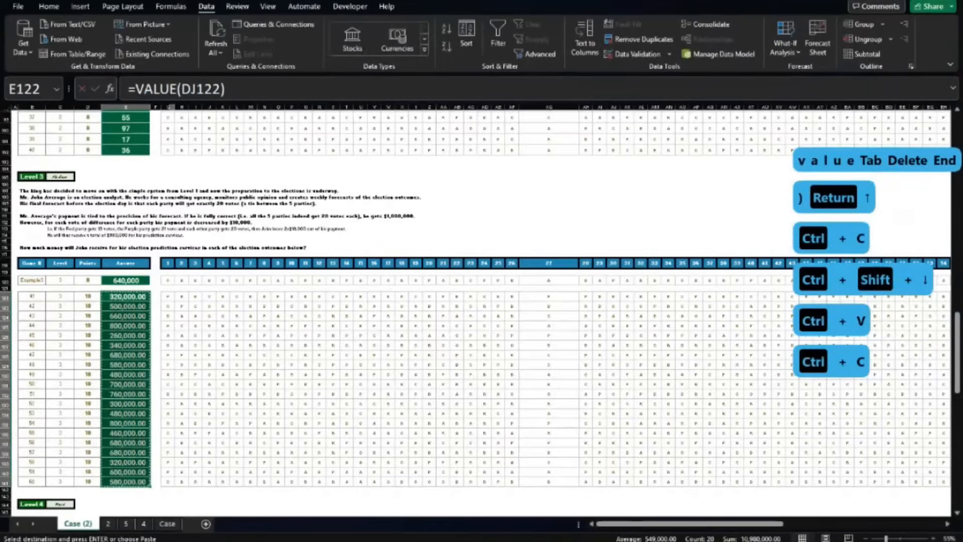
Step: Paste the copied Level 3 answers into the submission and apply the Number format to E122:E141
key("ctrl+v")
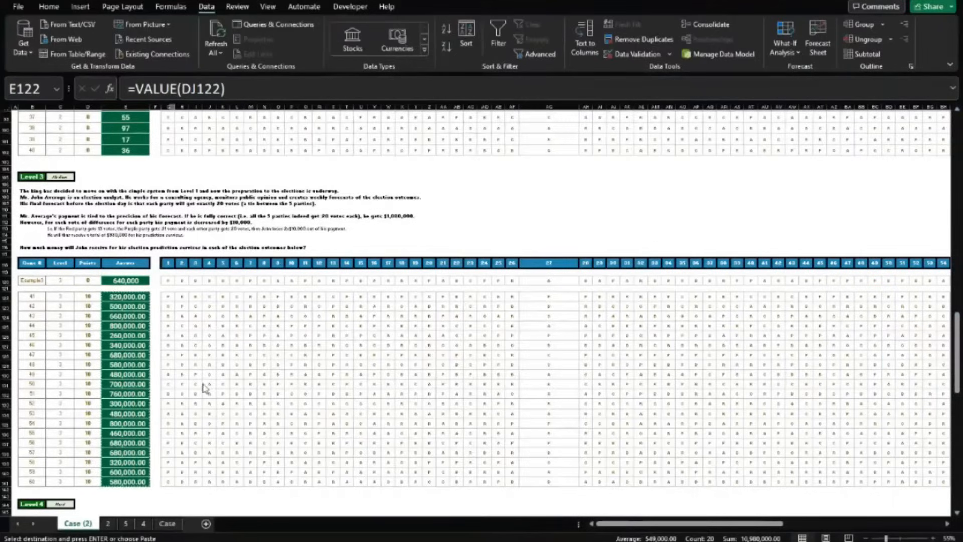
key("ctrl+v")
key("ctrl+shift+Down")
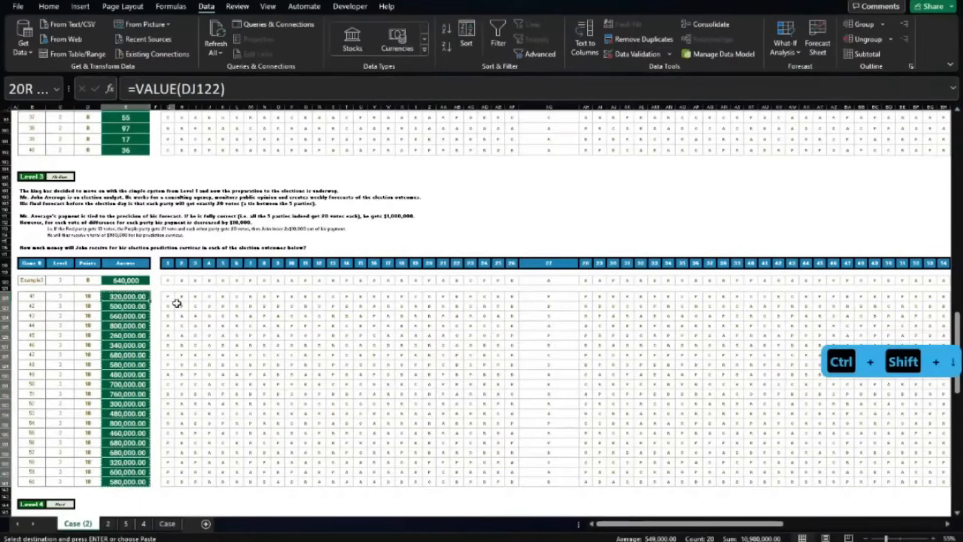
scroll(436, 60, "up", 4)
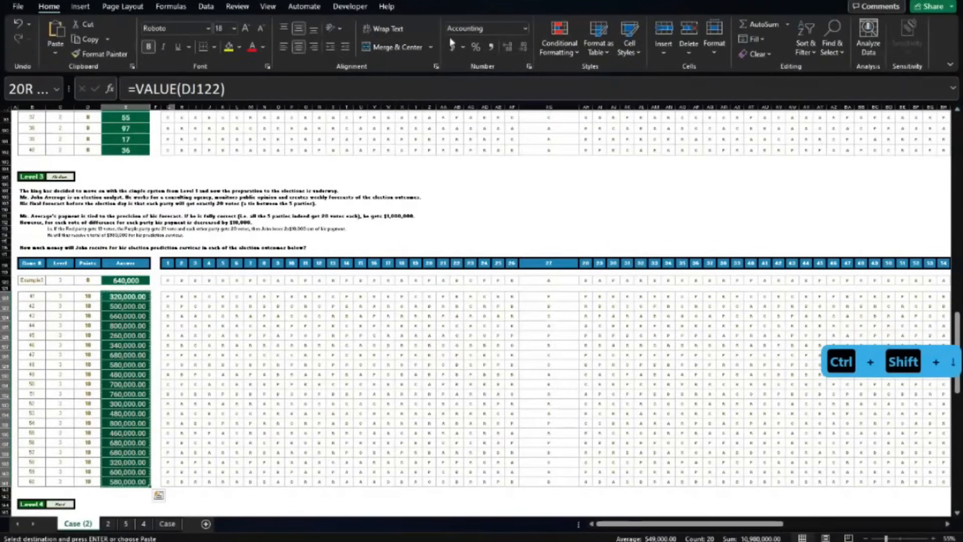
left_click(525, 32)
left_click(495, 80)
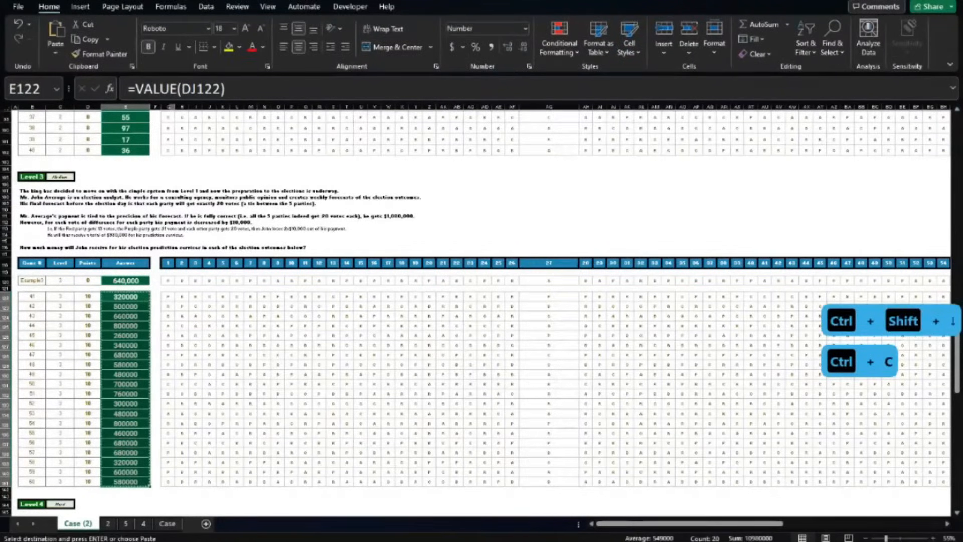
Step: Copy the Number-formatted Level 3 answers in E122:E141 and paste them into the submission again
key("ctrl+v")
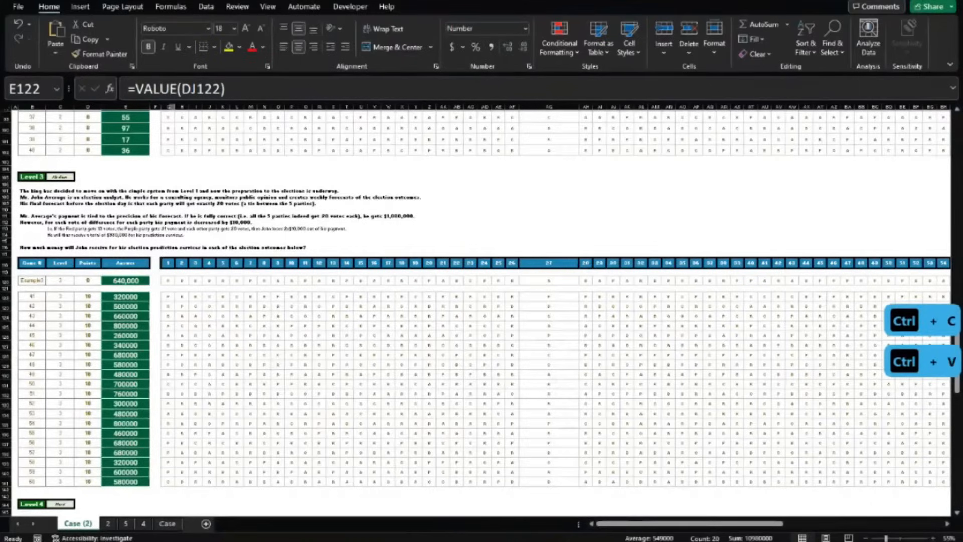
key("ctrl+v")
left_click(115, 297)
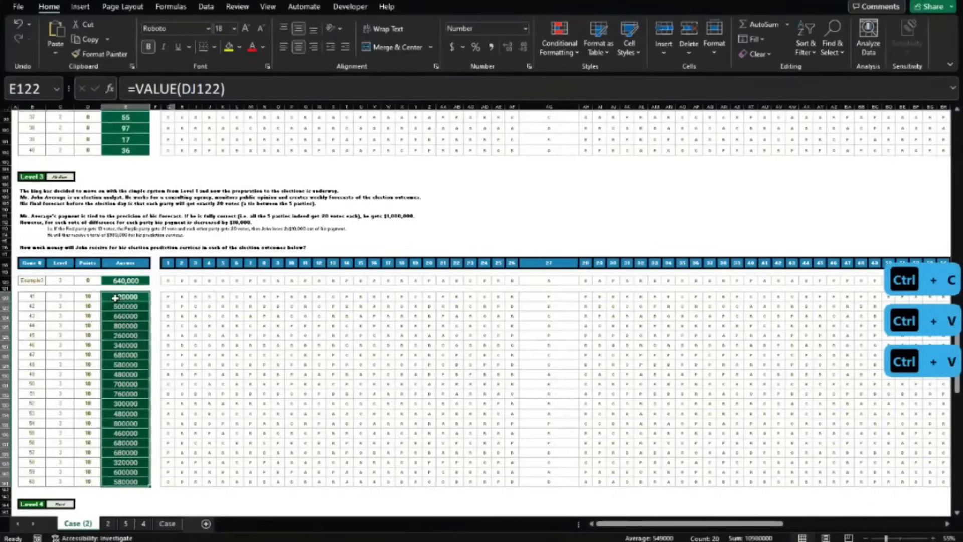
key("ctrl+shift+Down")
key("ctrl+c")
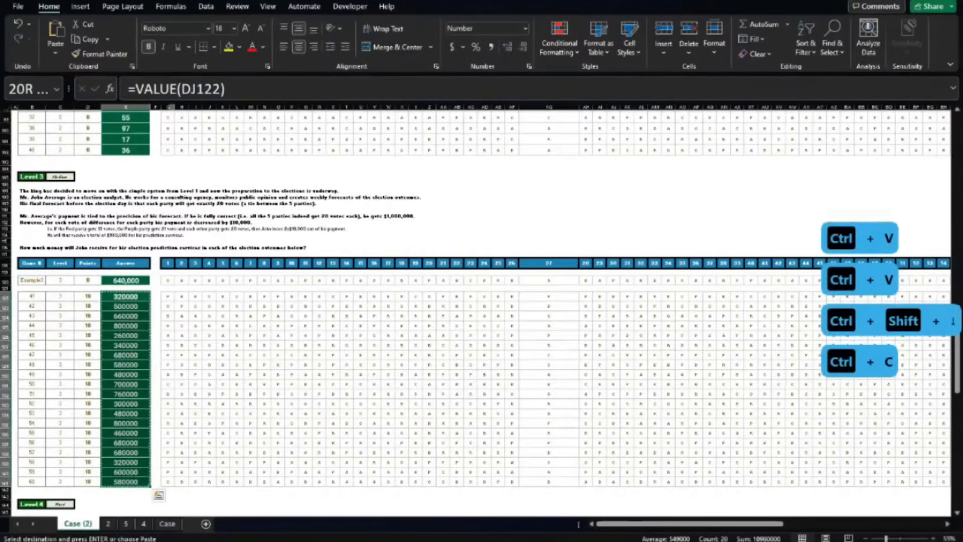
key("ctrl+v")
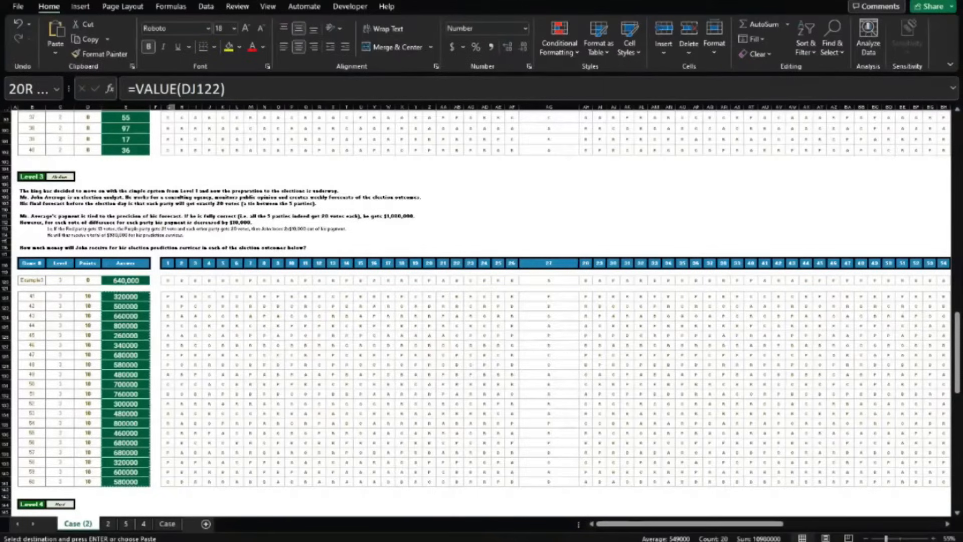
key("Escape")
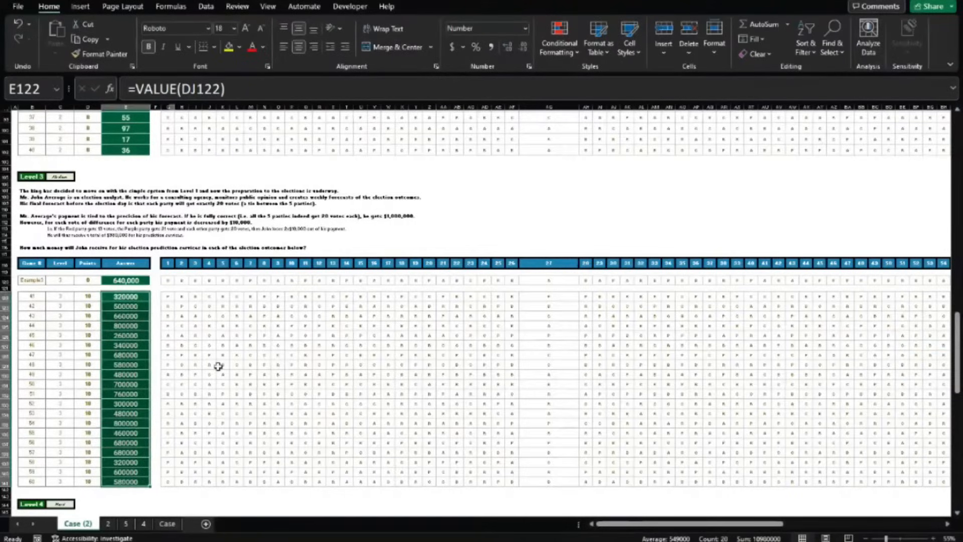
Step: Examine the Level 4 colour-coded votes and the Level 5 question with their answer columns
scroll(217, 367, "down", 3)
left_click(155, 401)
scroll(156, 402, "down", 9)
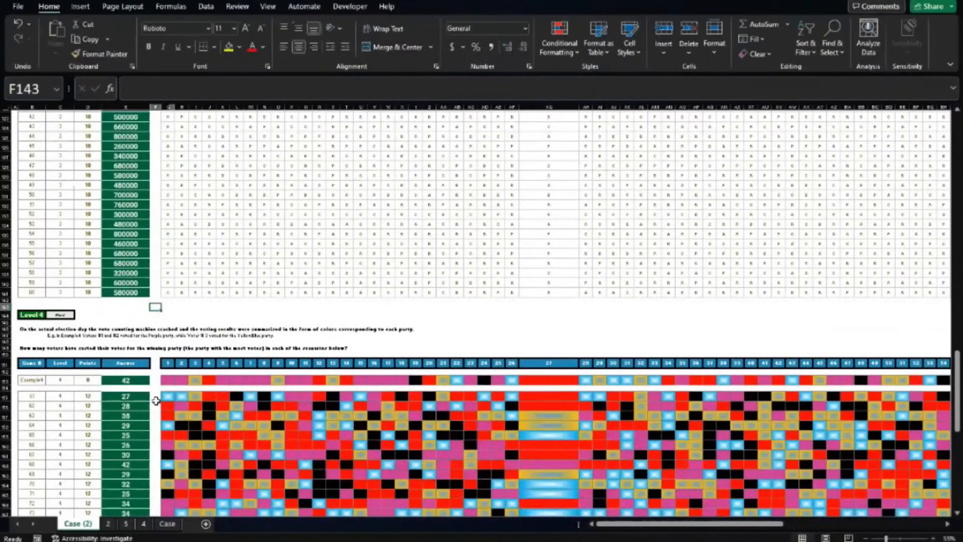
scroll(172, 400, "down", 2)
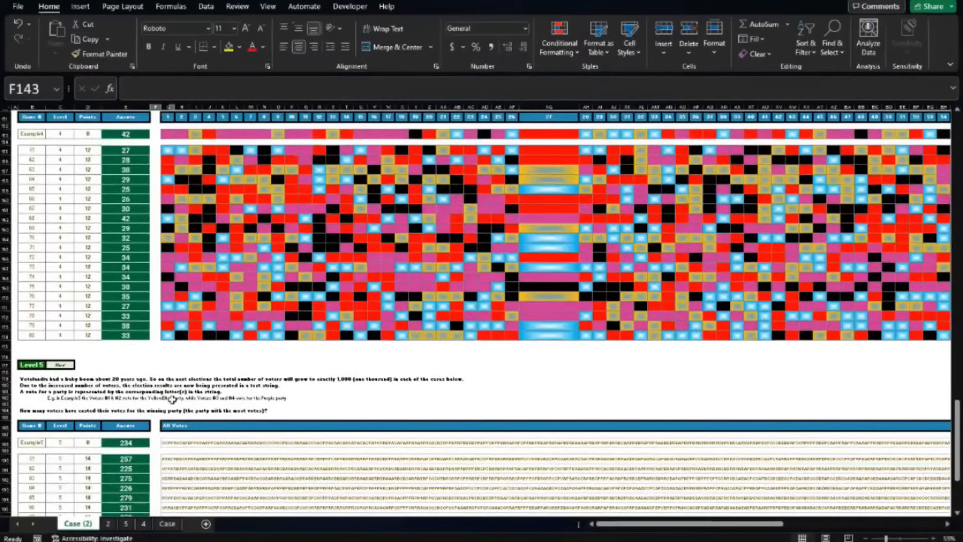
scroll(172, 400, "down", 2)
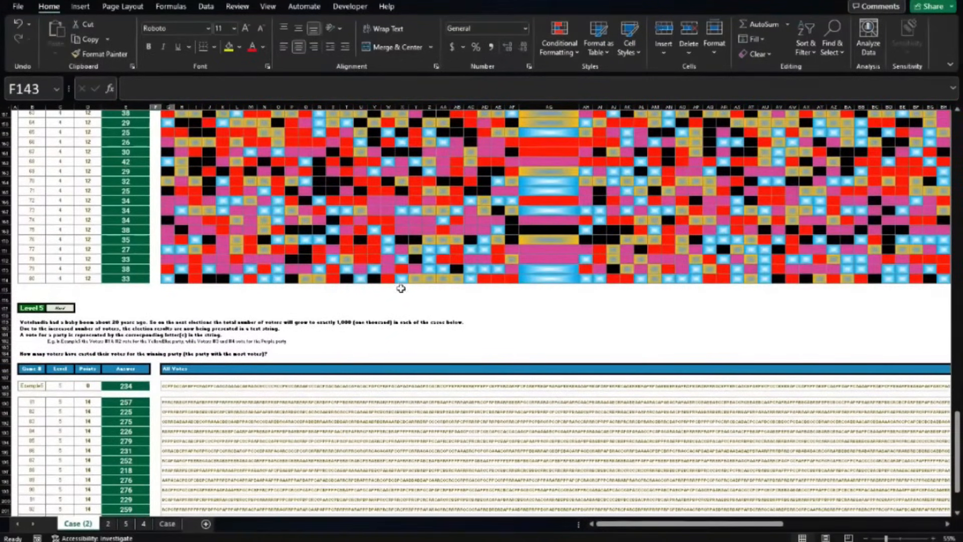
Step: Narrow the oversized column for voter 27 on the Case (2) sheet to match its neighbouring voter columns
left_click(384, 346)
scroll(383, 347, "down", 3)
scroll(383, 347, "down", 3)
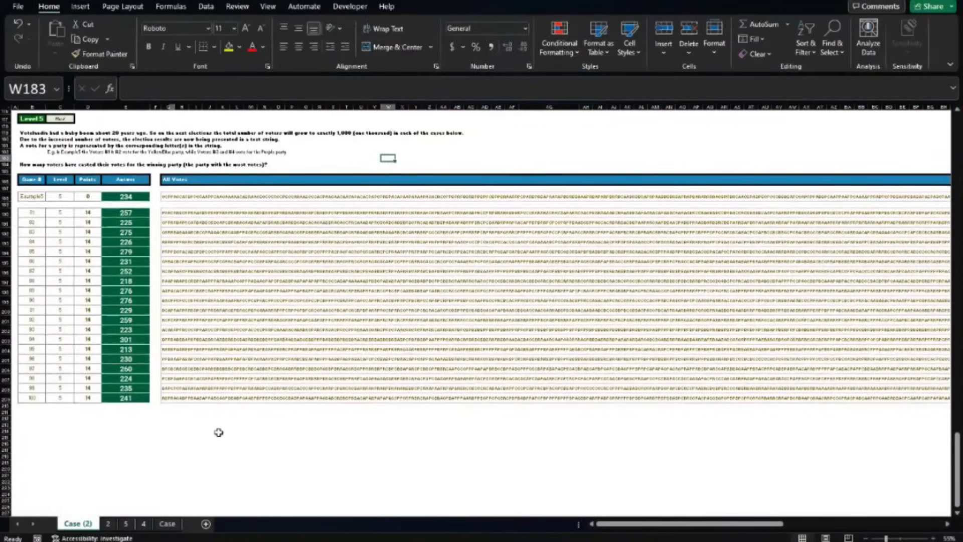
left_click_drag(957, 469, 953, 157)
scroll(709, 323, "down", 5)
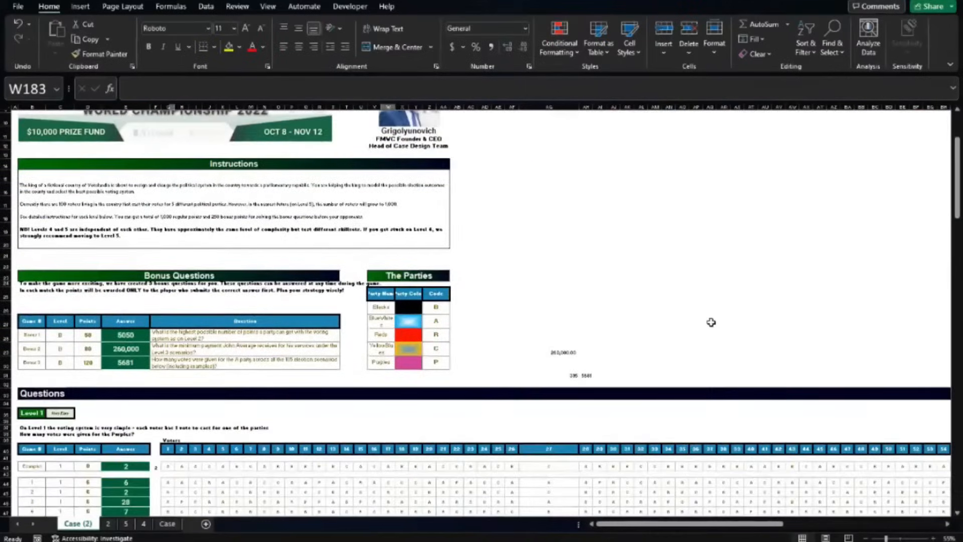
scroll(709, 322, "down", 3)
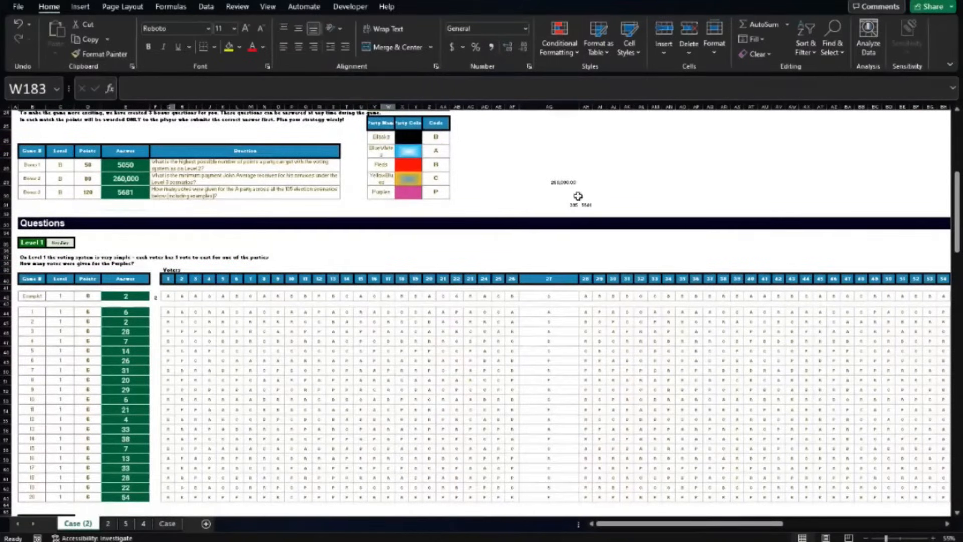
left_click_drag(579, 107, 535, 108)
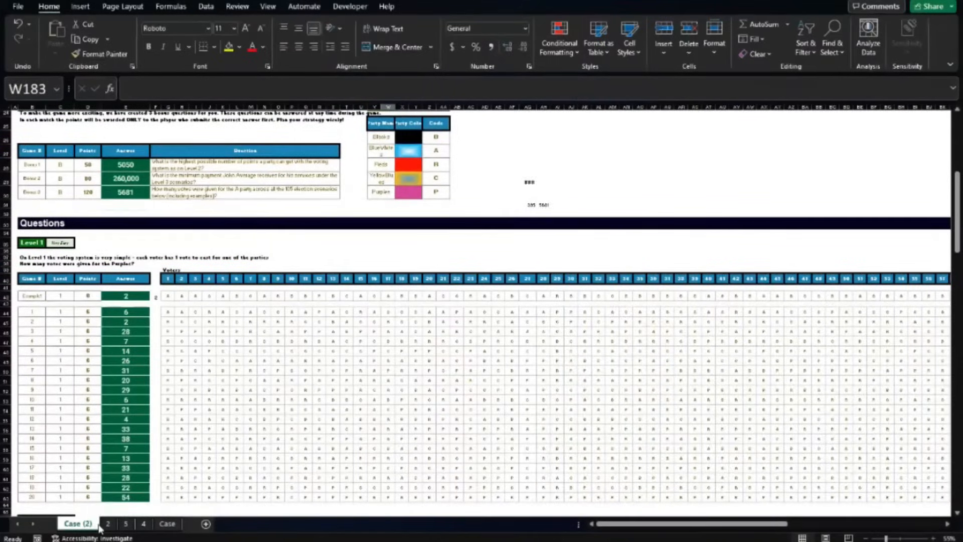
Step: Copy the full row of 100 votes for game 1 of Level 1 and add a new worksheet
left_click(169, 312)
key("ctrl+shift+Right")
key("ctrl+c")
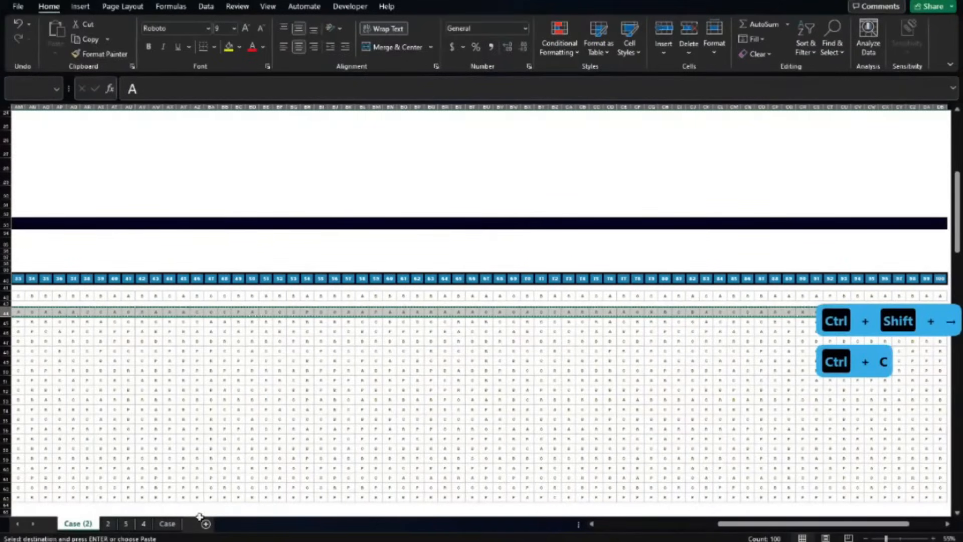
left_click(206, 525)
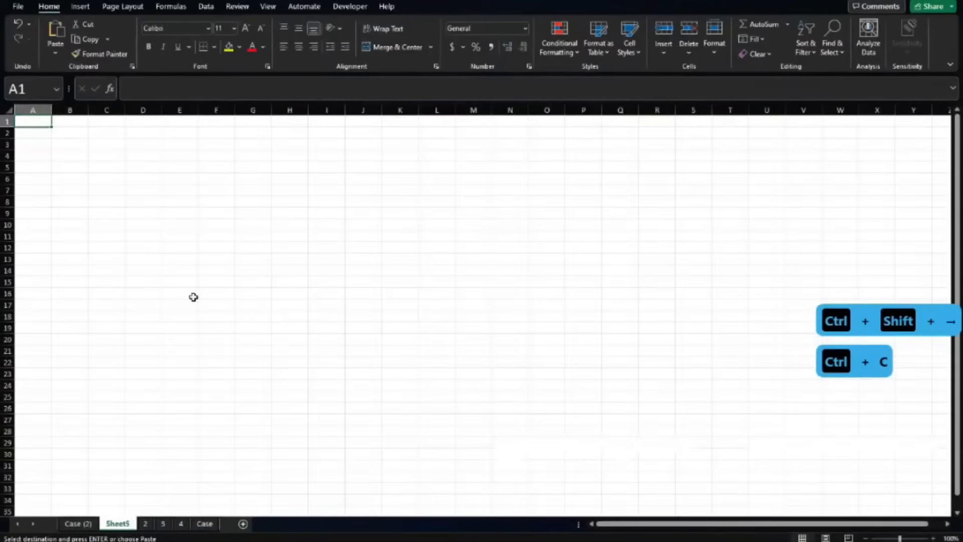
Step: Return to the Case (2) sheet and review the Level 1 and Level 2 instructions and games
left_click(87, 521)
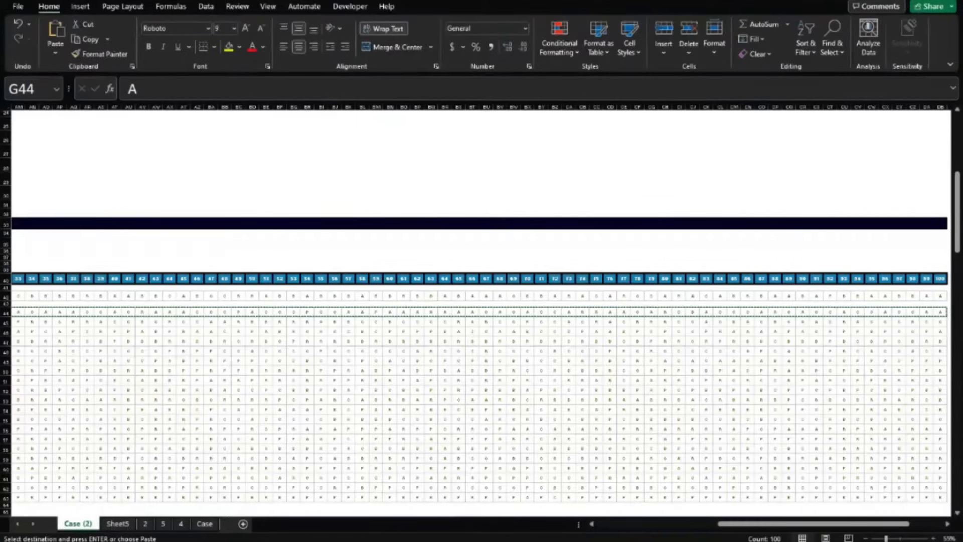
left_click_drag(760, 524, 585, 525)
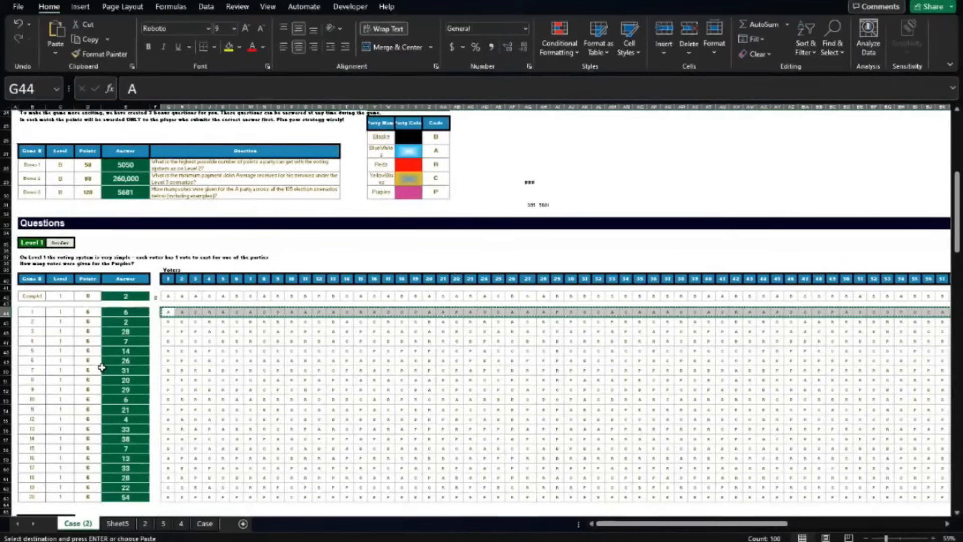
scroll(200, 324, "down", 5)
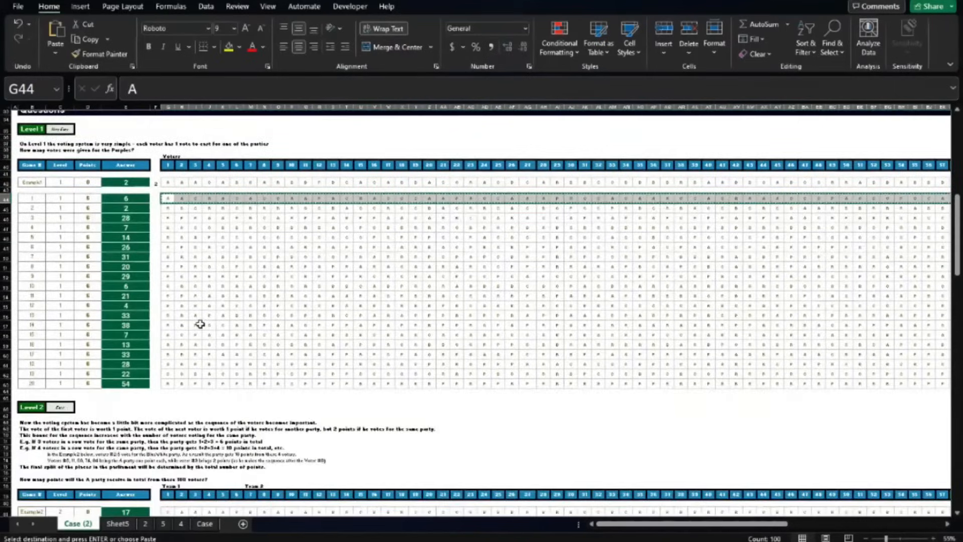
scroll(200, 323, "down", 4)
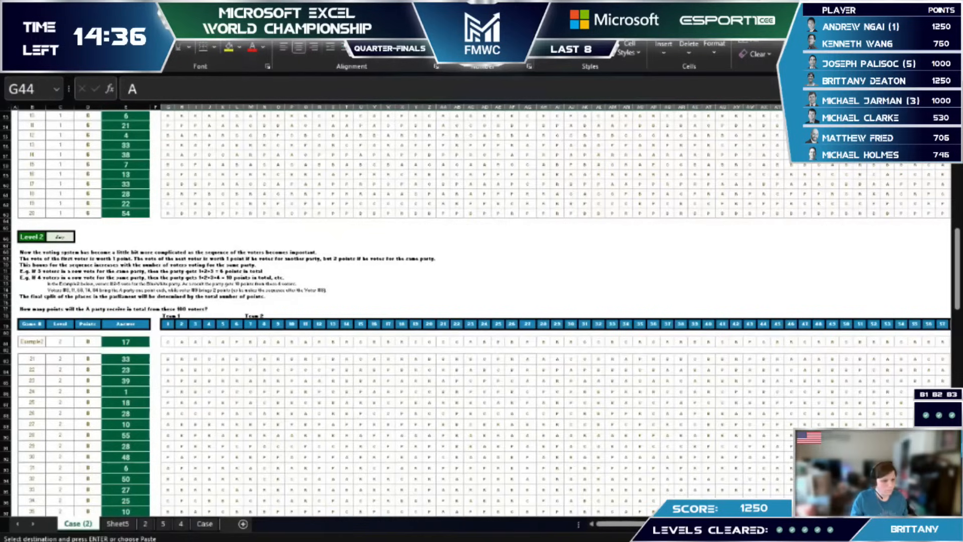
left_click(307, 295)
scroll(307, 296, "up", 5)
scroll(307, 295, "up", 1)
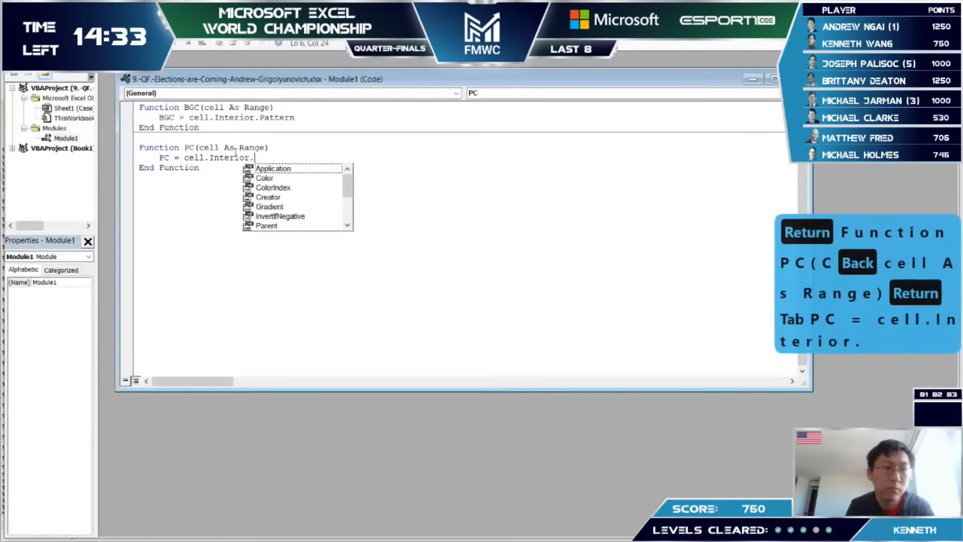
Step: Complete the PC function in Module1 so it returns cell.Interior.PatternColor, without a blank line before End Function
type("Patt")
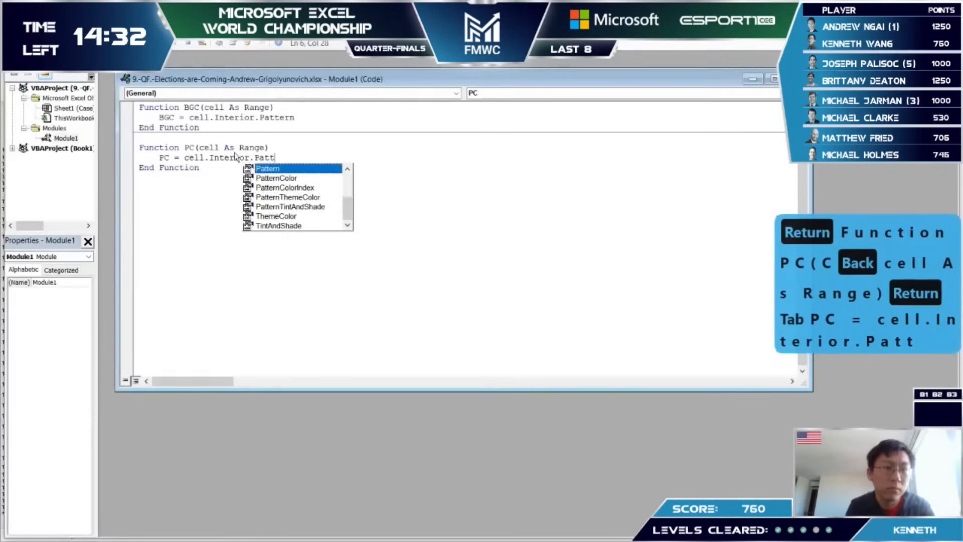
key("Down")
key("Return")
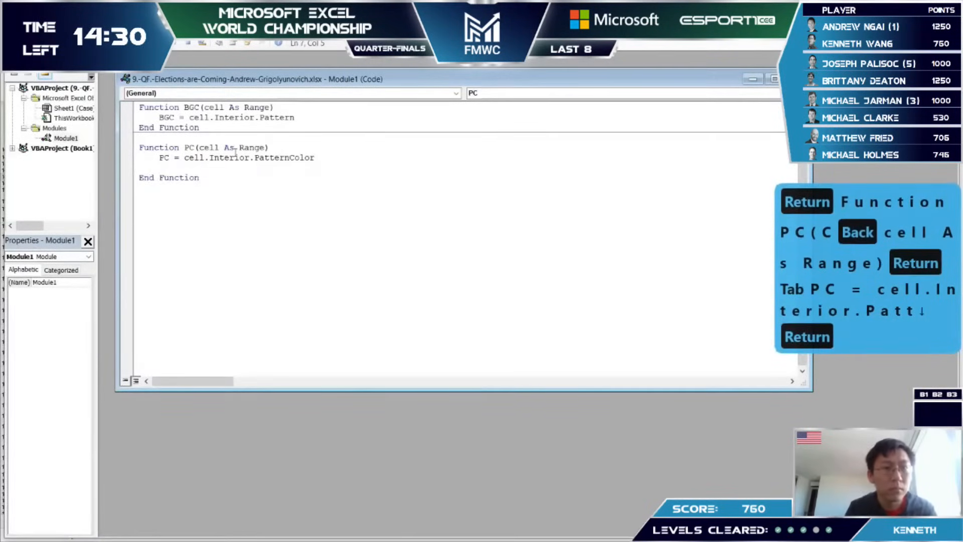
key("BackSpace")
key("BackSpace")
Step: Save the workbook in its macro-free format and switch back to the worksheet
key("ctrl+s")
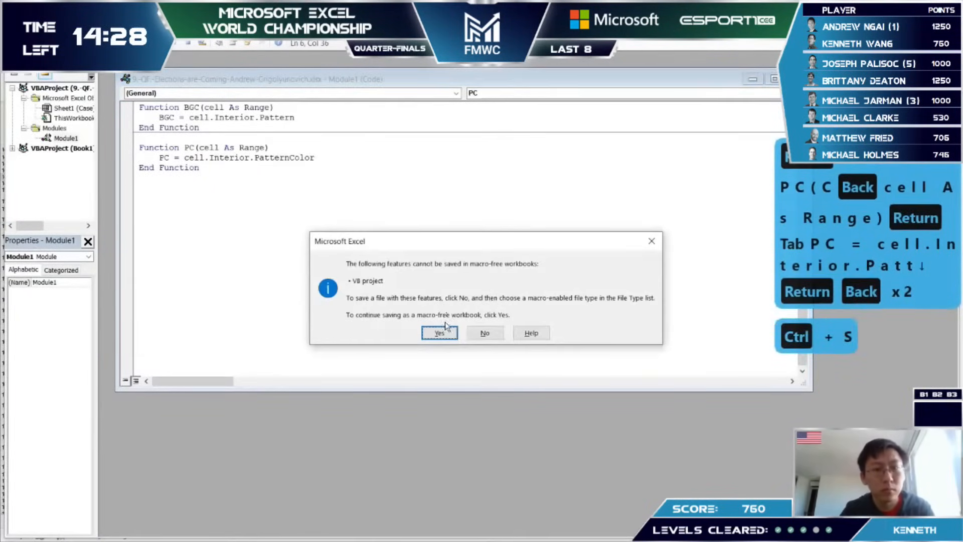
left_click(440, 330)
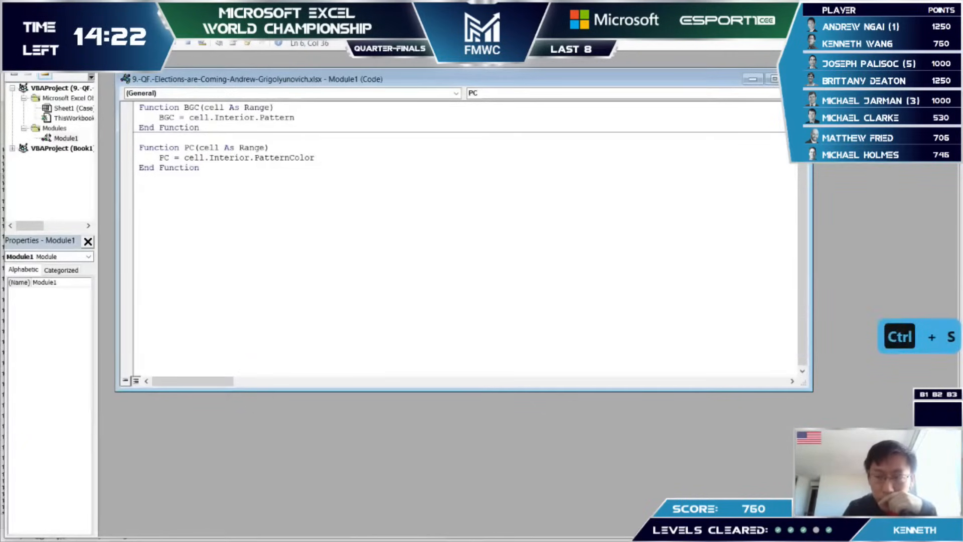
key("alt+F11")
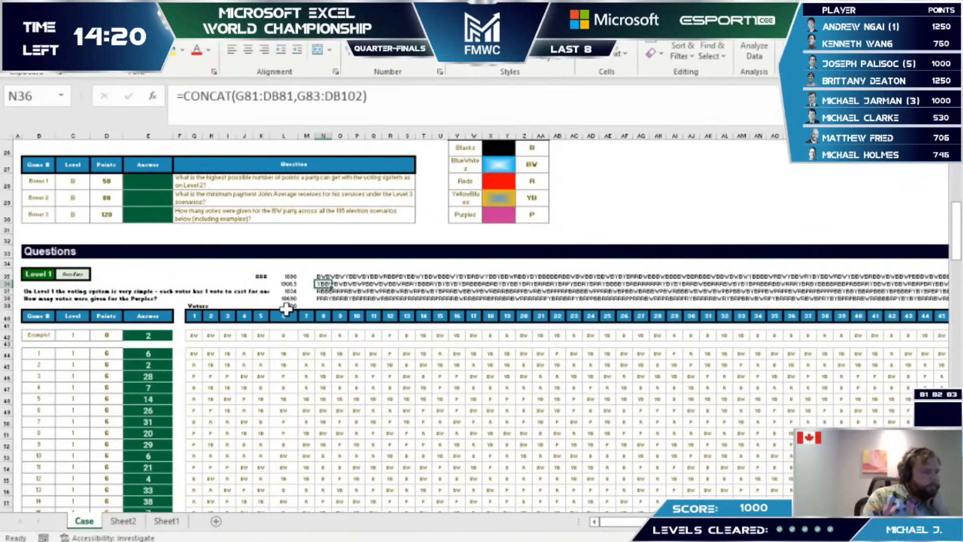
Step: Edit the formula in L35 so SUBSTITUTE removes "W" from the concatenated votes in N35
key("Left")
key("Left")
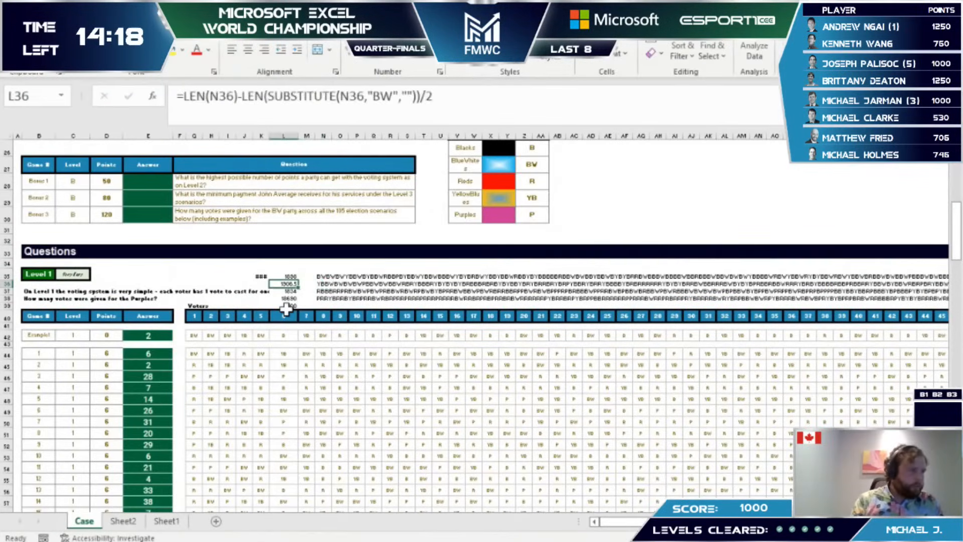
key("Up")
key("F2")
key("Left")
key("Left")
key("Left")
key("Left")
key("Left")
key("Left")
key("Left")
key("Left")
key("Left")
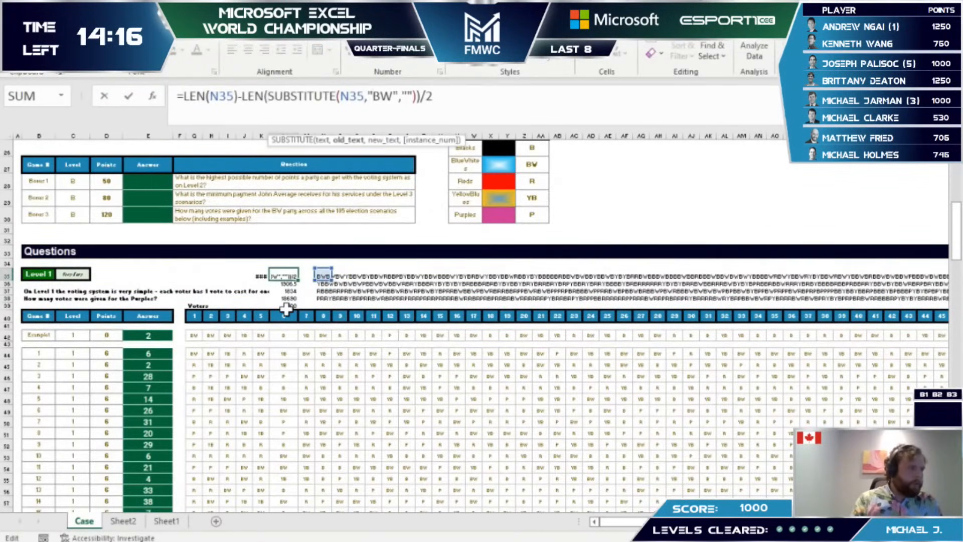
key("BackSpace")
key("ctrl+Return")
Step: Edit the formula in L36 so SUBSTITUTE removes "W" from the concatenated votes in N36
key("Down")
key("F2")
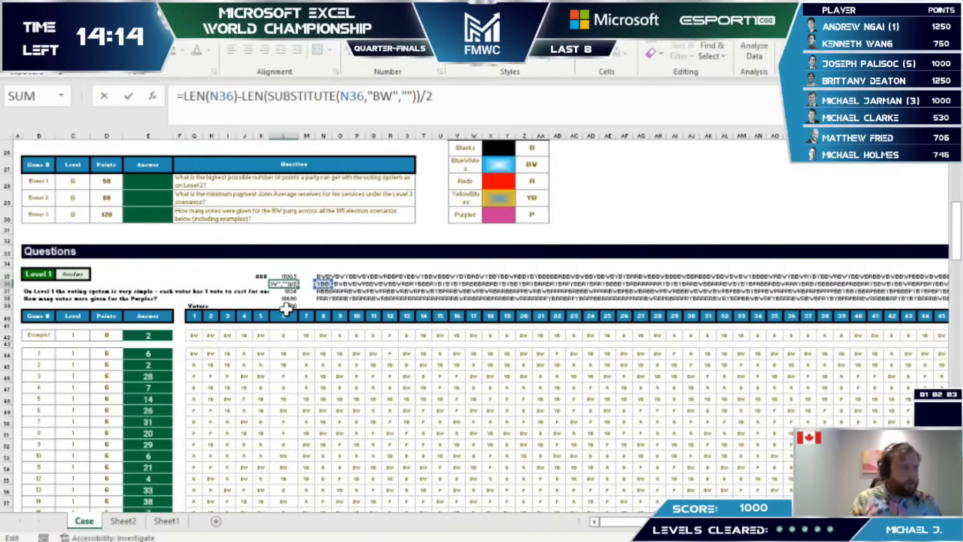
key("Home")
key("Right")
key("Right")
key("Right")
key("Right")
key("Right")
key("Right")
key("Right")
key("Right")
key("Right")
key("Right")
key("Right")
key("Right")
key("Right")
key("Right")
key("Right")
key("Right")
key("Right")
key("Right")
key("Right")
key("Right")
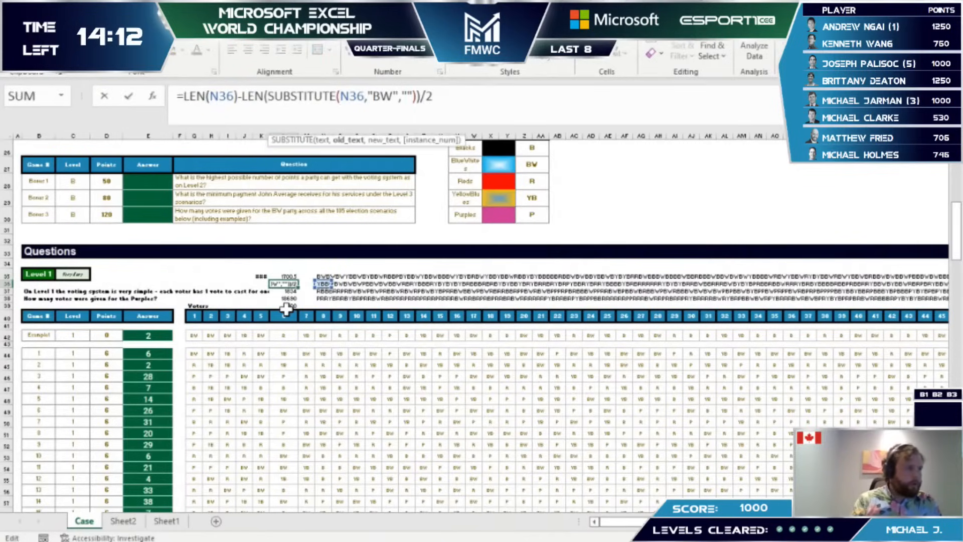
key("BackSpace")
key("ctrl+Return")
Step: Edit the formula in L37 so SUBSTITUTE removes "W" from the concatenated votes in N37
key("Down")
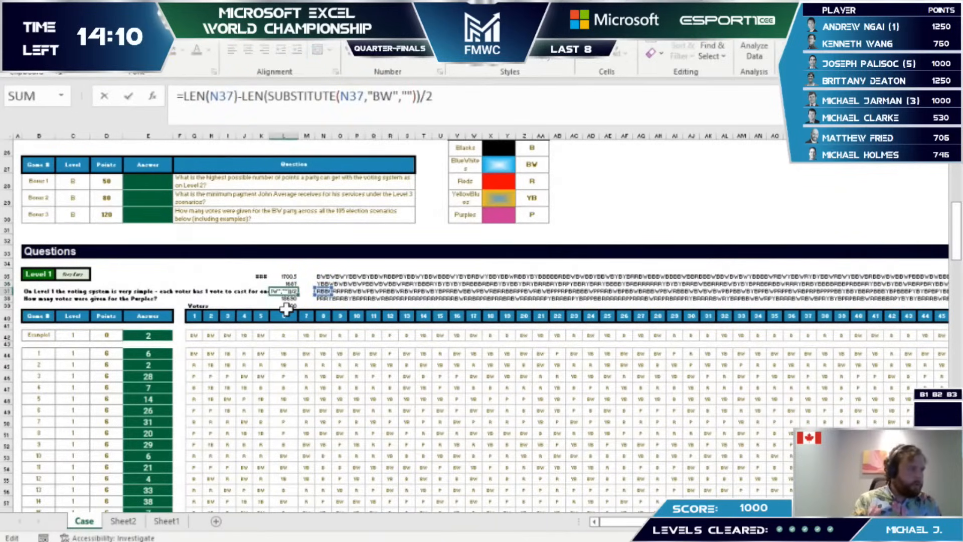
key("Home")
key("Right")
key("Right")
key("Right")
key("Right")
key("Right")
key("Right")
key("Right")
key("Right")
key("Right")
key("Right")
key("Right")
key("Right")
key("Right")
key("Right")
key("Right")
key("Right")
key("Right")
key("Right")
key("Right")
key("Right")
key("BackSpace")
key("ctrl+Return")
Step: Edit the formula in L38 so SUBSTITUTE removes "W" from the concatenated votes in N38
key("Down")
key("F2")
key("Home")
key("Right")
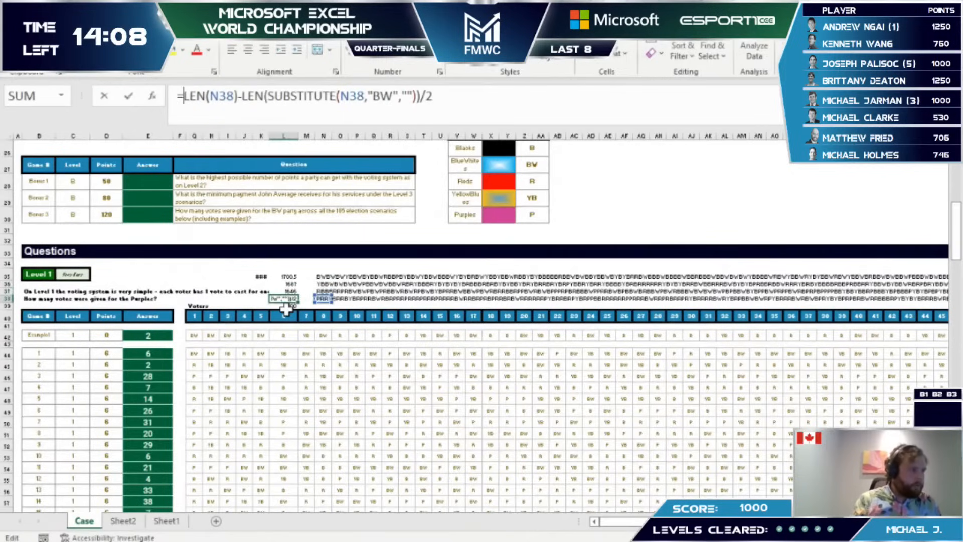
key("Right")
key("Right")
key("Right")
key("Right")
key("Right")
key("Right")
key("Right")
key("Right")
key("Right")
key("Right")
key("Right")
key("Right")
key("Right")
key("Right")
key("Right")
key("Right")
key("Right")
key("Right")
key("Right")
key("Right")
key("BackSpace")
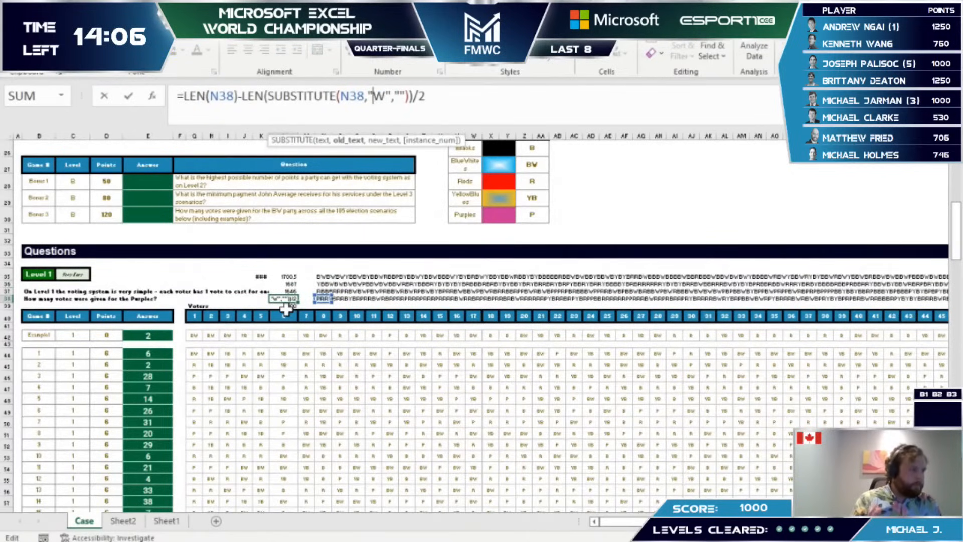
key("ctrl+Return")
Step: Remove the division by 2 from the vote-count formulas in L35:L38
key("Up")
key("Up")
key("F2")
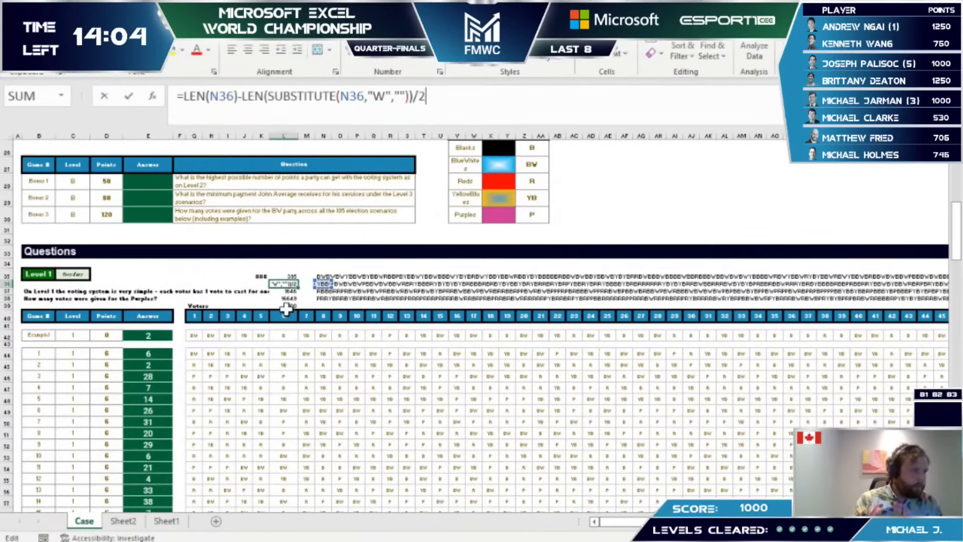
key("Return")
key("Down")
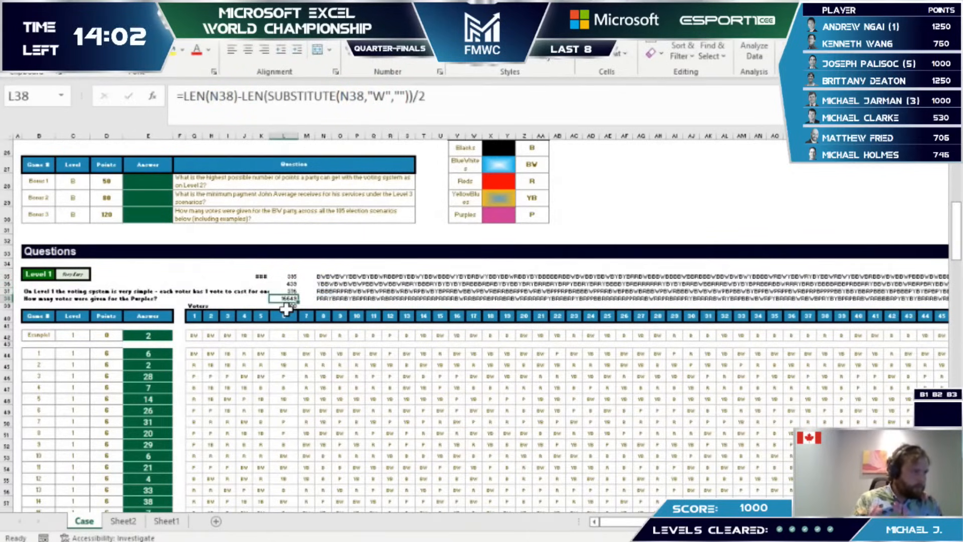
key("F2")
key("BackSpace")
key("BackSpace")
key("ctrl+Return")
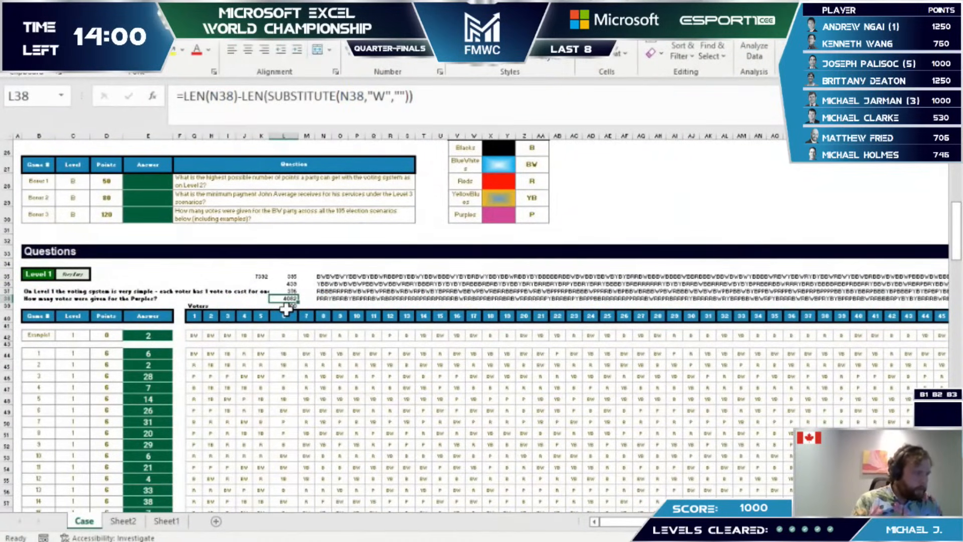
Step: Inspect the counting formulas in L38 and L39
key("F2")
key("Escape")
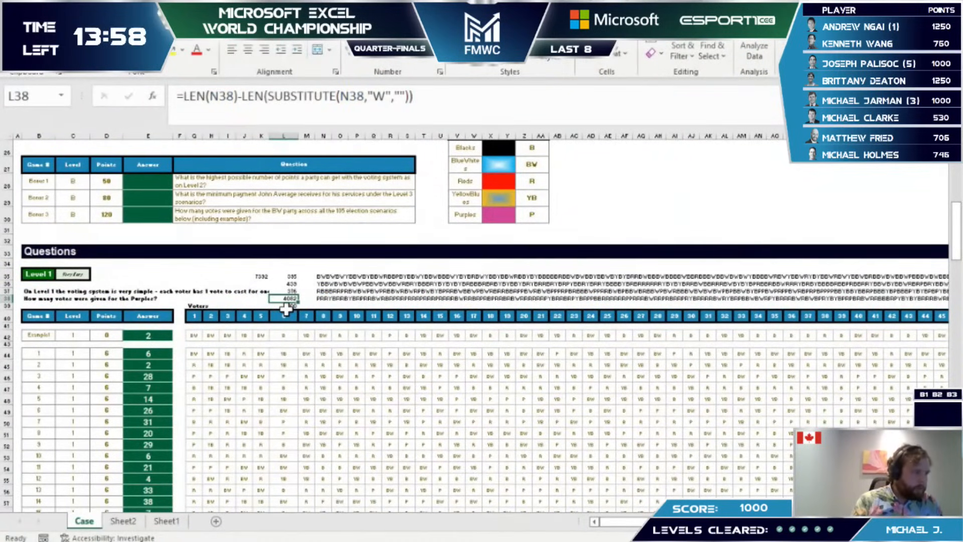
key("Down")
key("F2")
key("Escape")
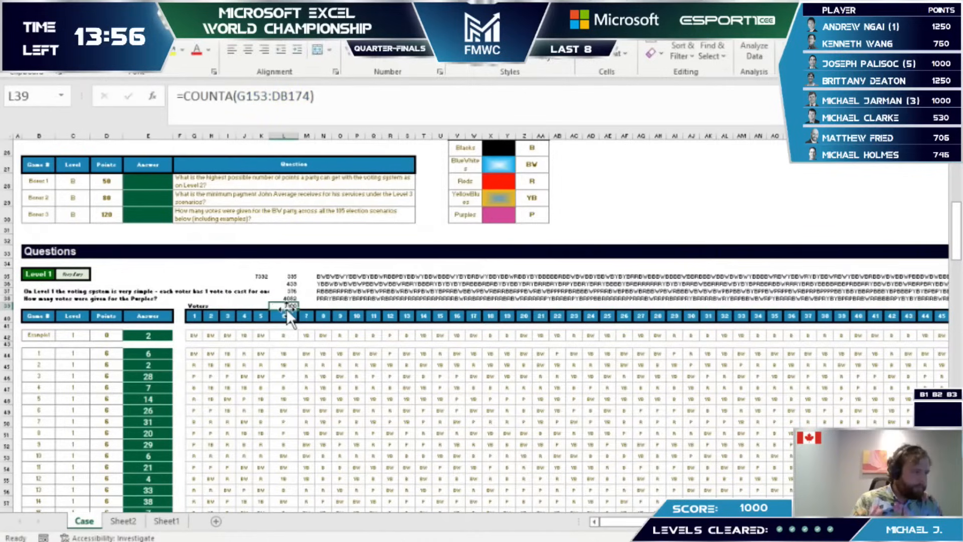
type("=")
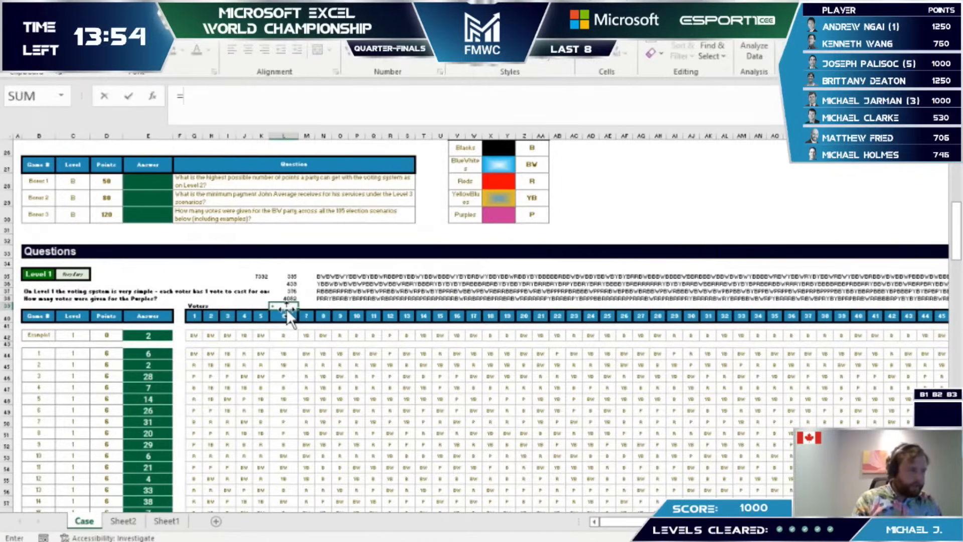
key("Escape")
key("Right")
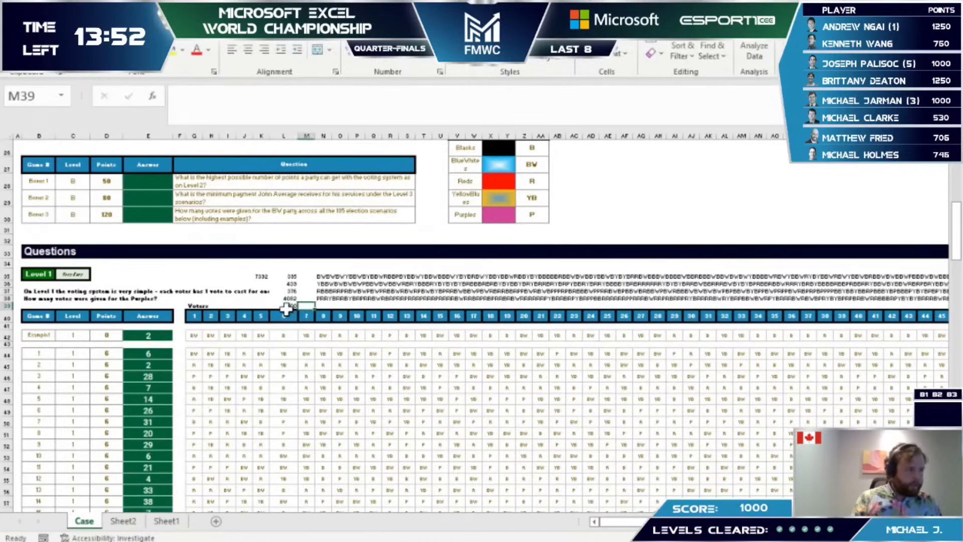
key("Right")
key("Left")
key("Left")
key("Right")
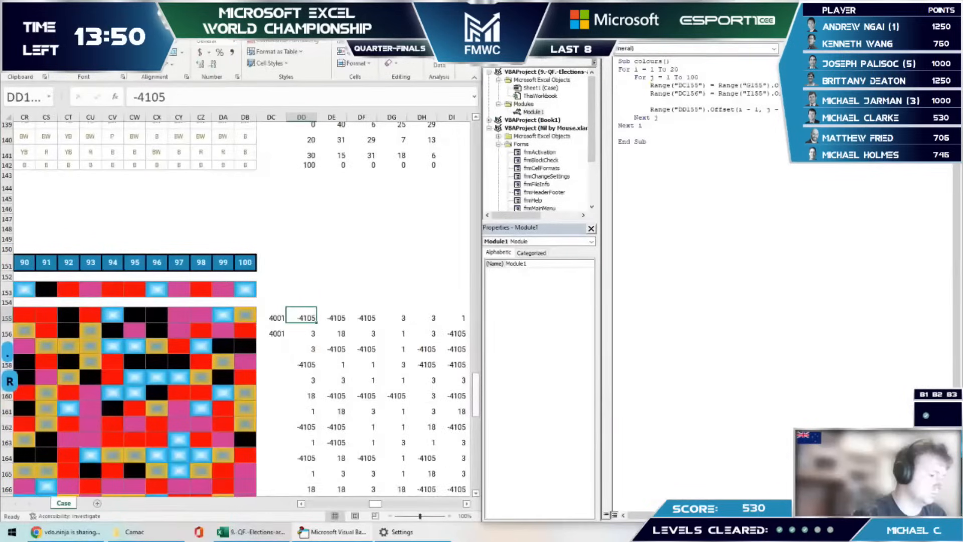
Step: Make the DC155 line of the colours macro read the RectangleLeft property of the G155 offset cell, and execute that line in step mode
key("End")
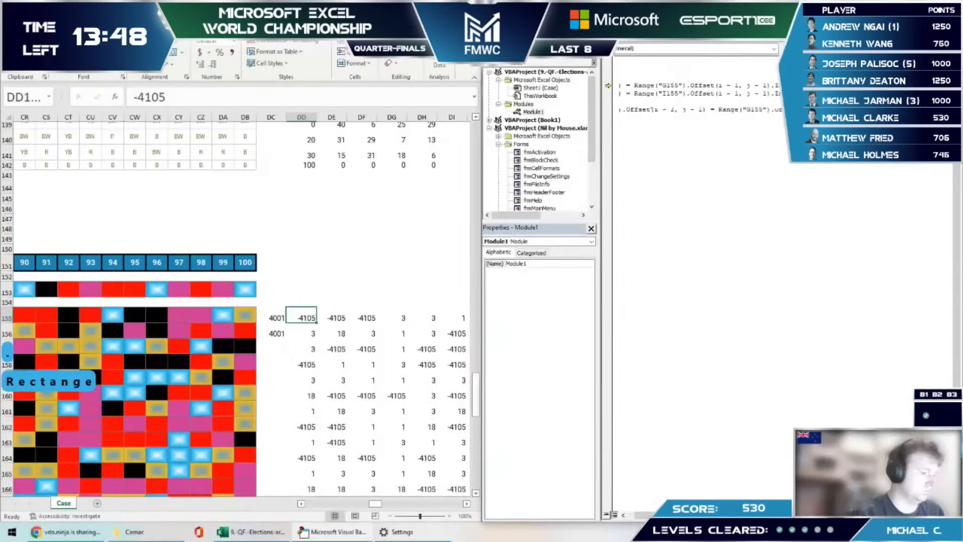
key("F8")
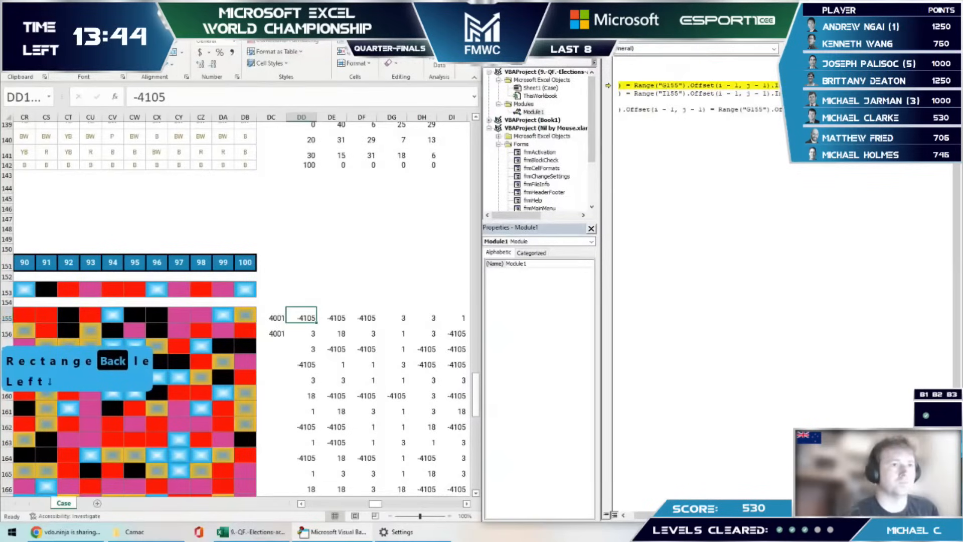
key("ctrl+c")
key("ctrl+v")
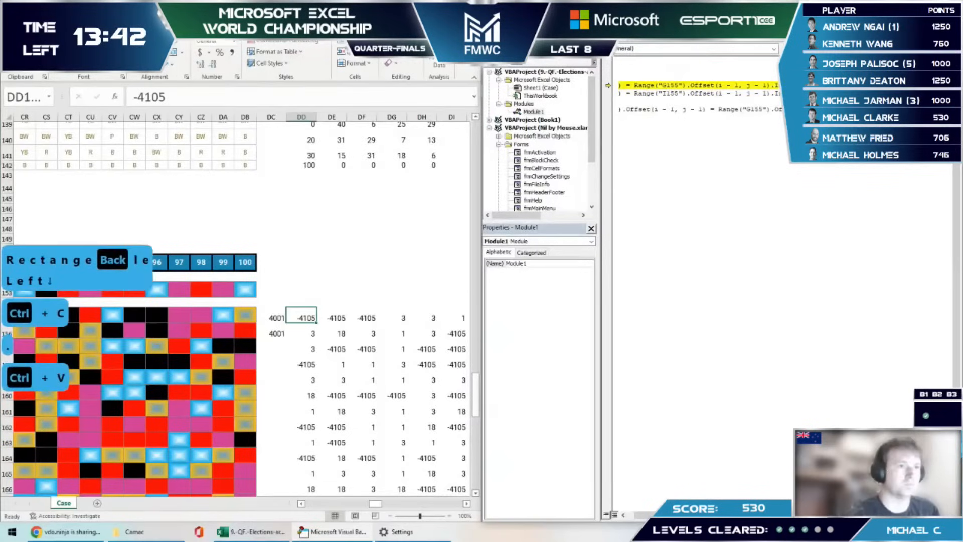
key("F8")
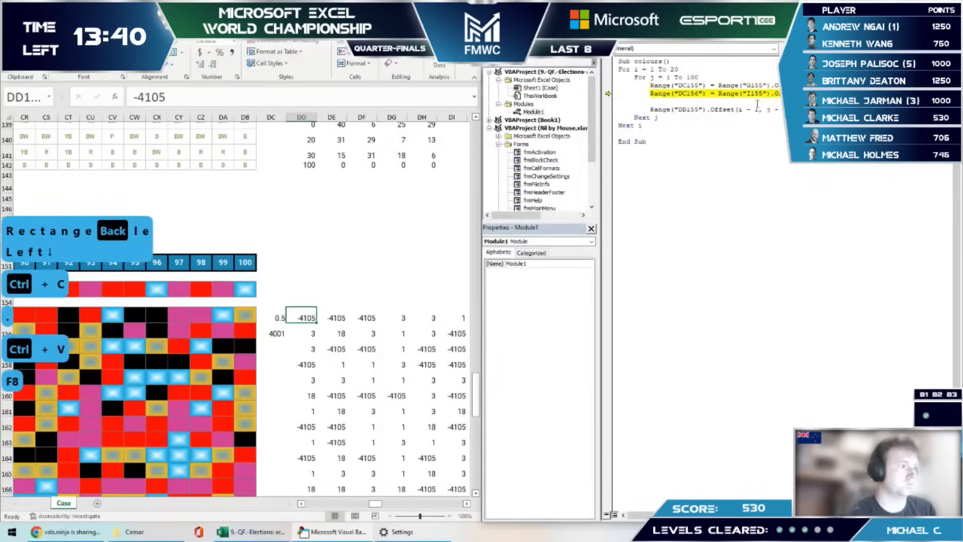
Step: Execute the DC156 line in step mode and replace the property ending the DC155 line with ColorStops
key("F8")
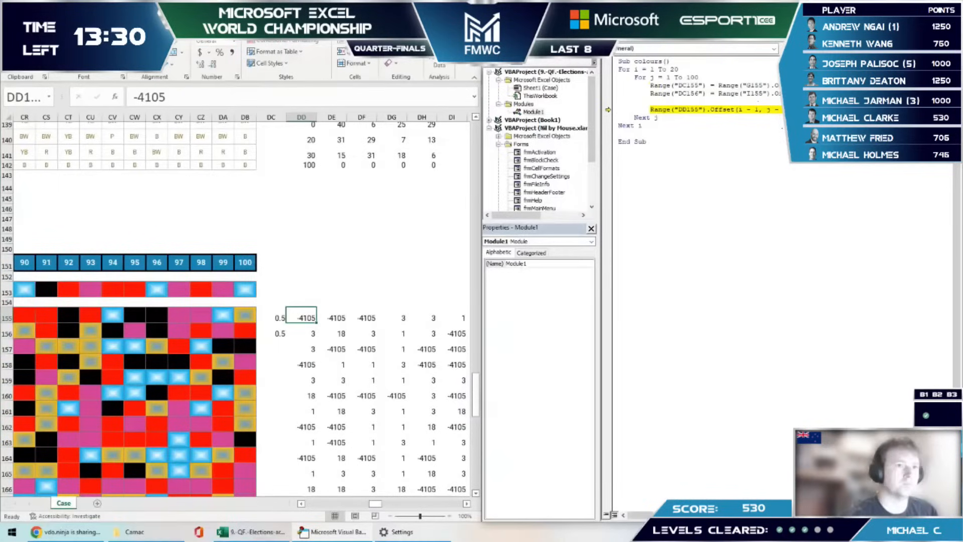
key("End")
key("ctrl+shift+Left")
key("BackSpace")
key("BackSpace")
type(".ColorStop")
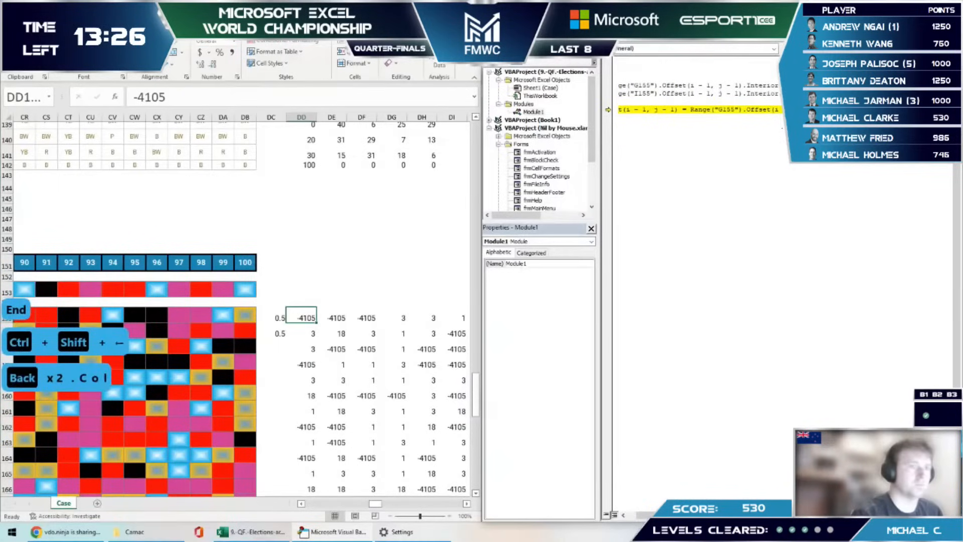
type("s")
Step: Copy .ColorStops from the DC155 line over the property at the end of the DC156 line
key("ctrl+shift+Left")
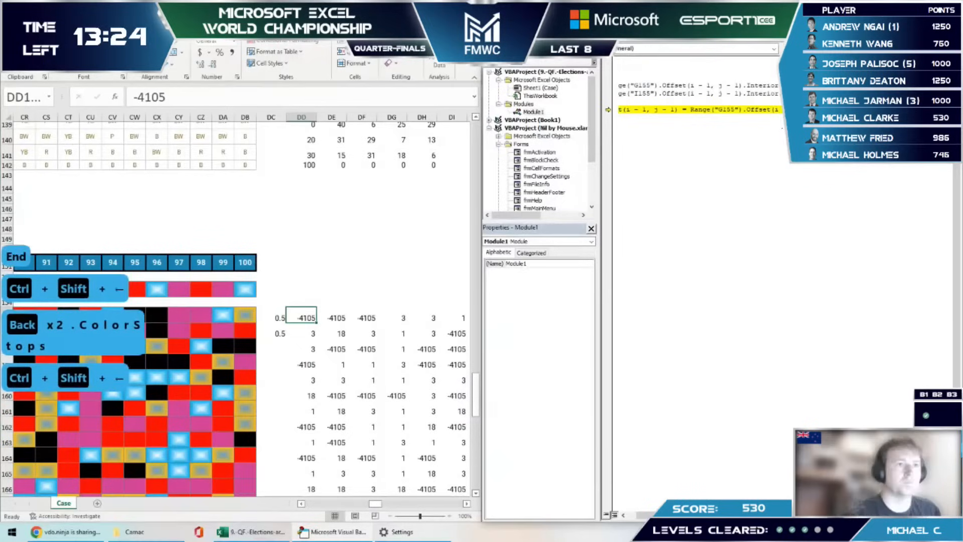
key("shift+Left")
key("ctrl+c")
key("Down")
key("Left")
key("ctrl+shift+Right")
key("ctrl+shift+Right")
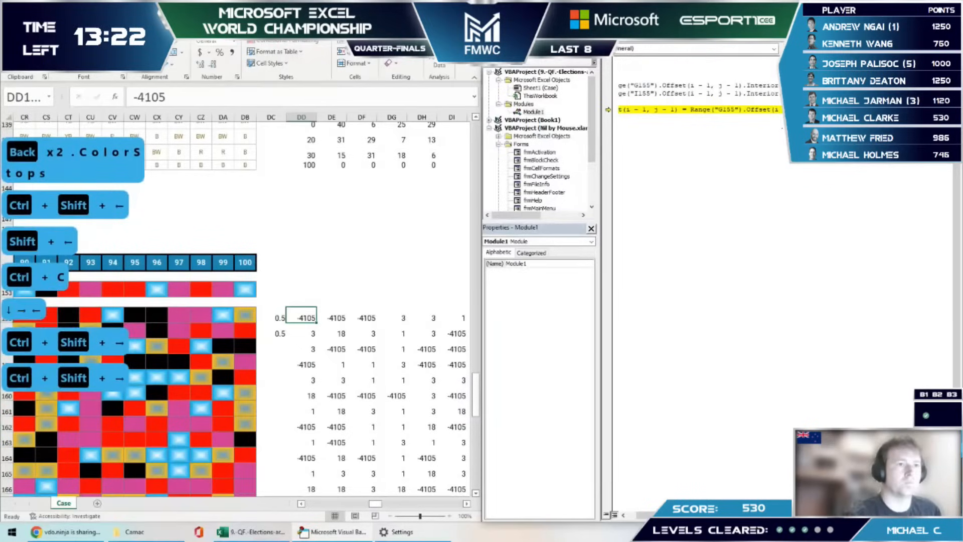
key("ctrl+v")
key("Up")
key("ctrl+Home")
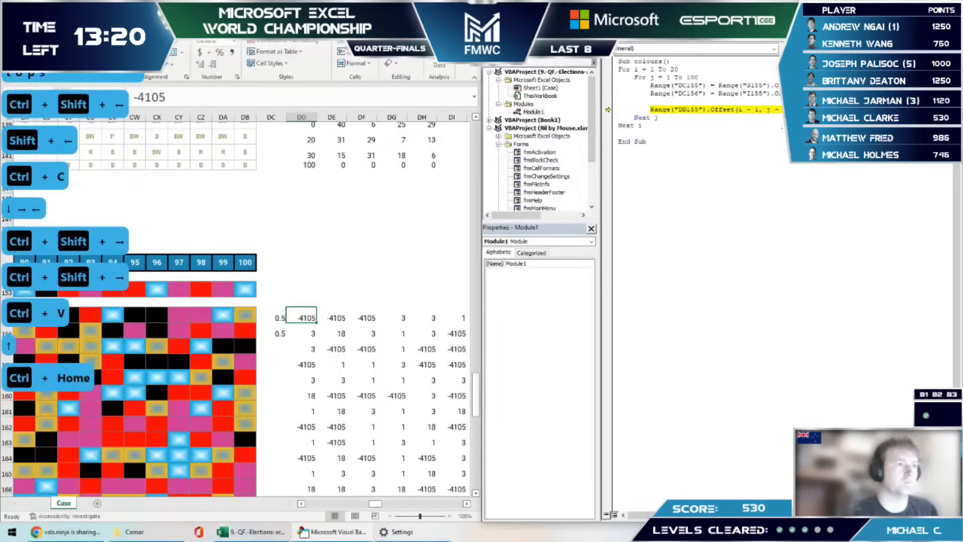
Step: Move the execution point back to the DC155 line, try to execute it in step mode, and return to debugging
left_click_drag(609, 110, 608, 86)
key("F8")
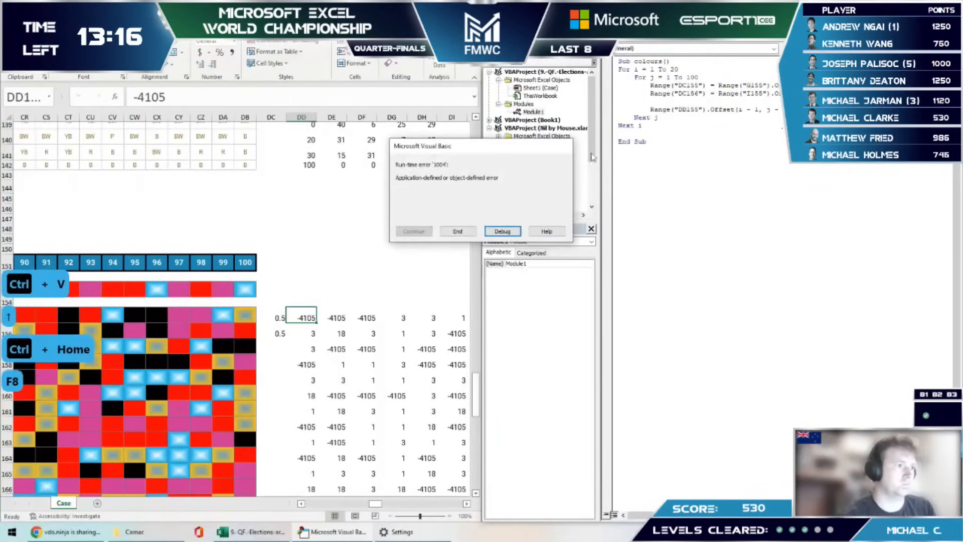
left_click(502, 231)
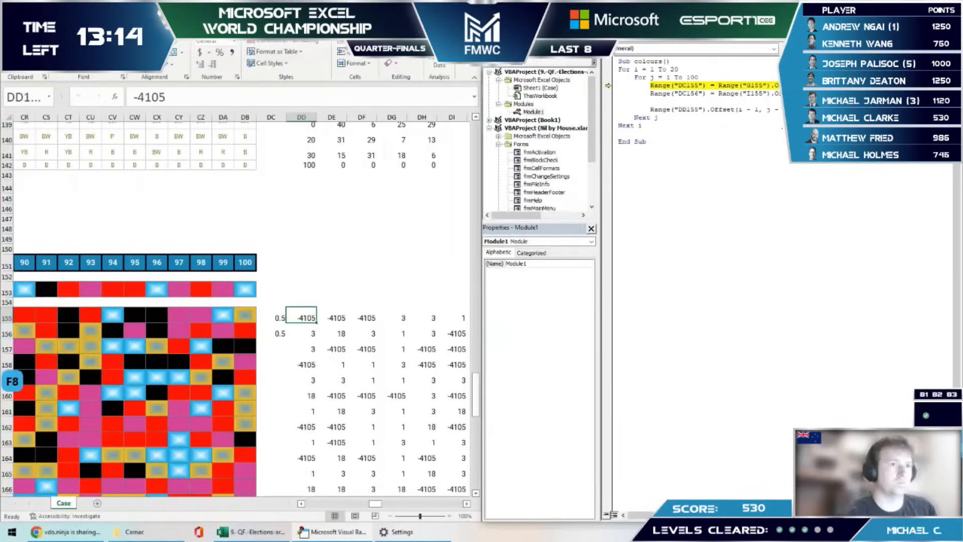
Step: Append .color to the end of the DC155 and DC156 lines and try to execute the DC155 line in step mode
key("End")
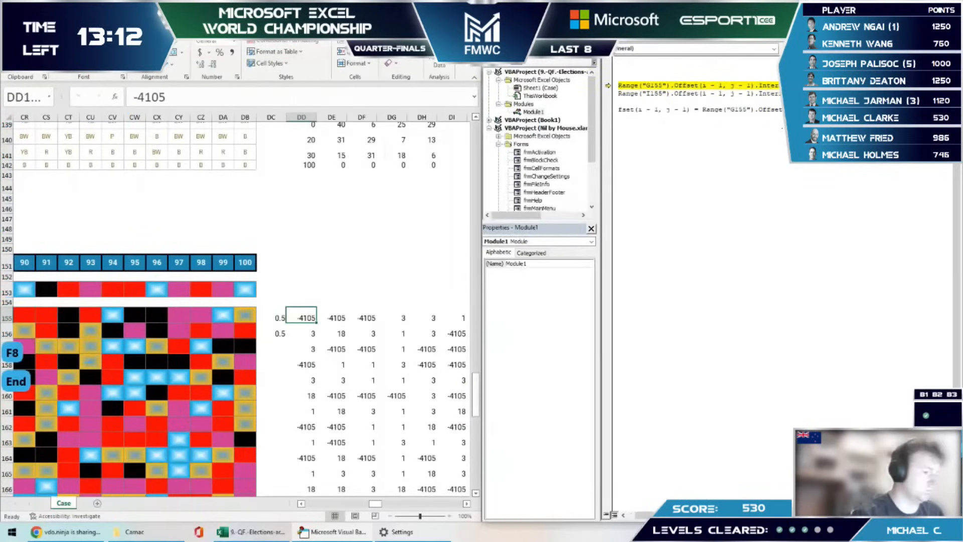
key("F5")
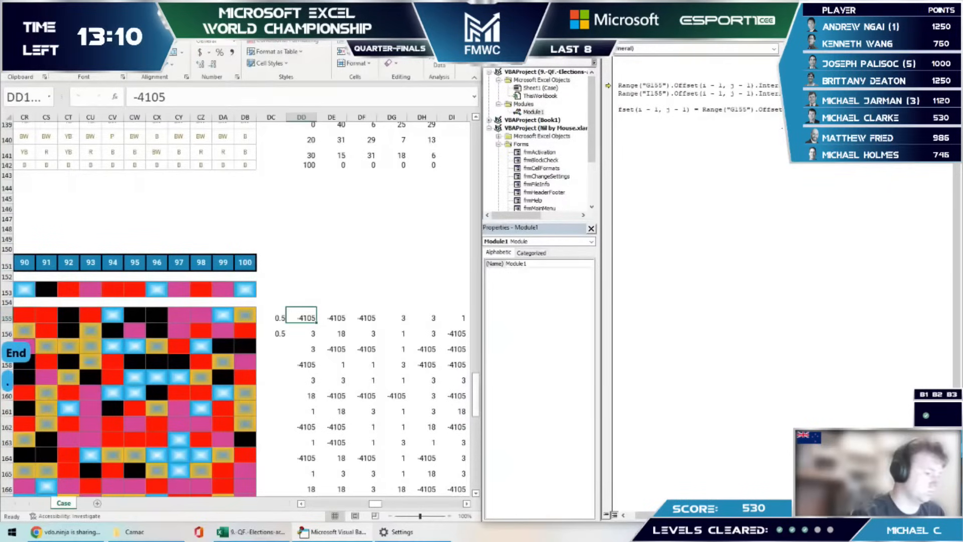
type("colo")
key("BackSpace")
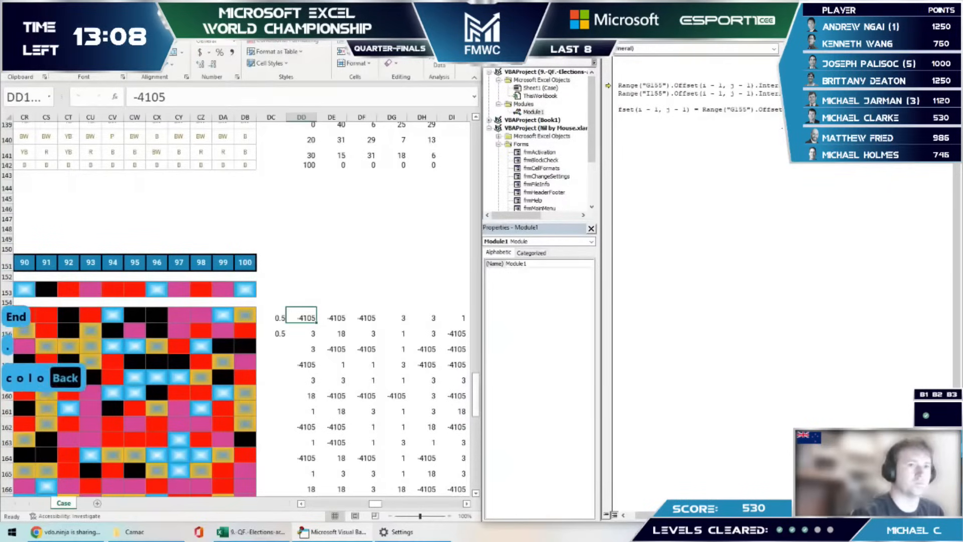
type("or")
key("ctrl+shift+Left")
key("shift+Left")
key("ctrl+c")
key("Down")
key("ctrl+v")
key("Down")
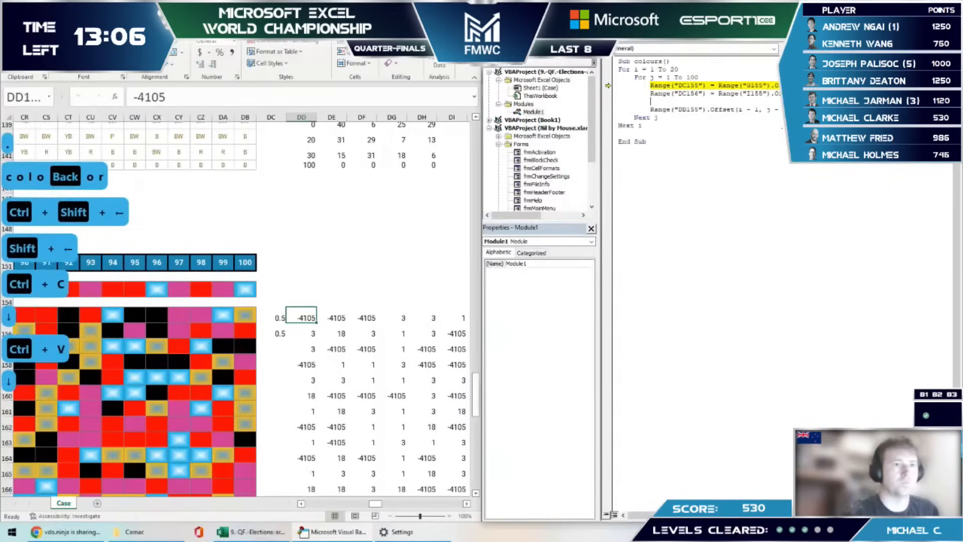
key("F8")
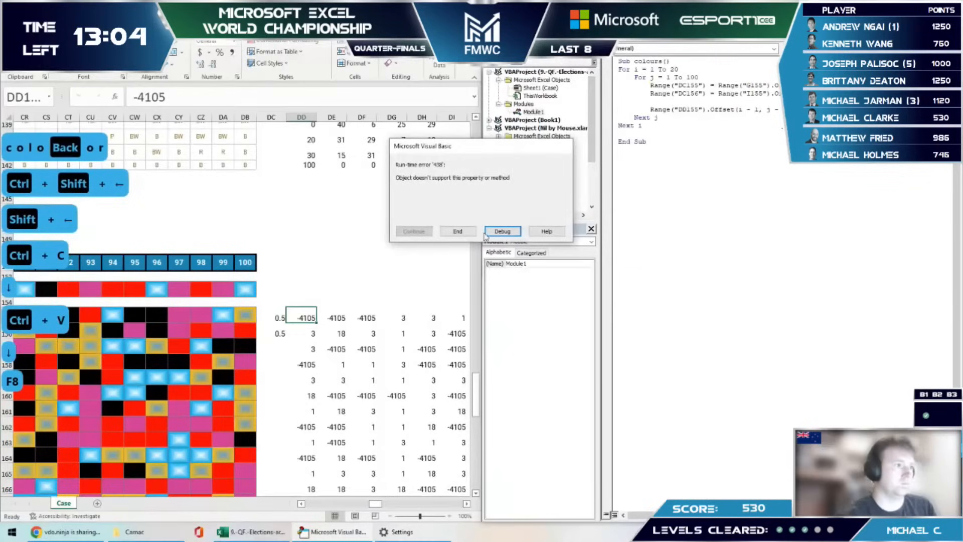
left_click(501, 290)
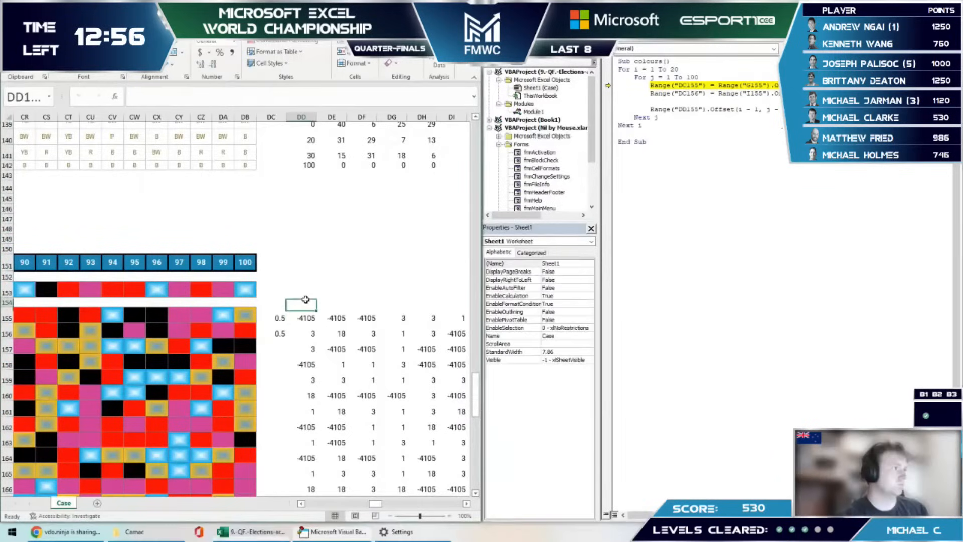
Step: Inspect the custom fill colour settings for cell DC155 without applying a colour
left_click(274, 317)
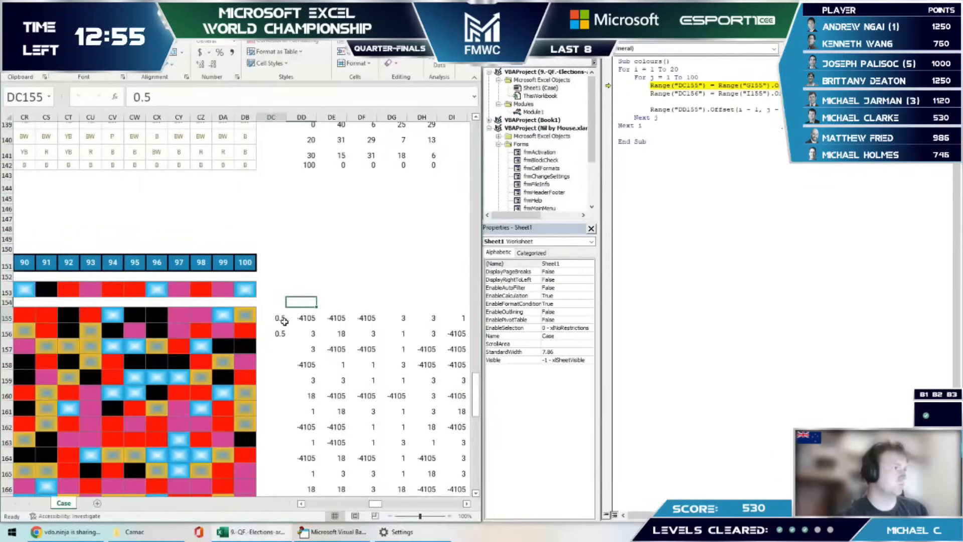
left_click(94, 74)
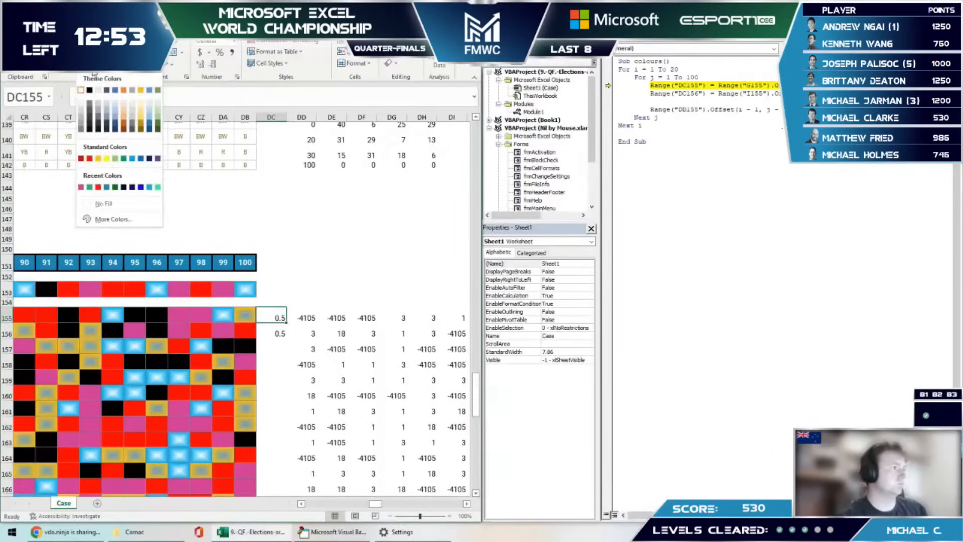
left_click(105, 219)
left_click(218, 179)
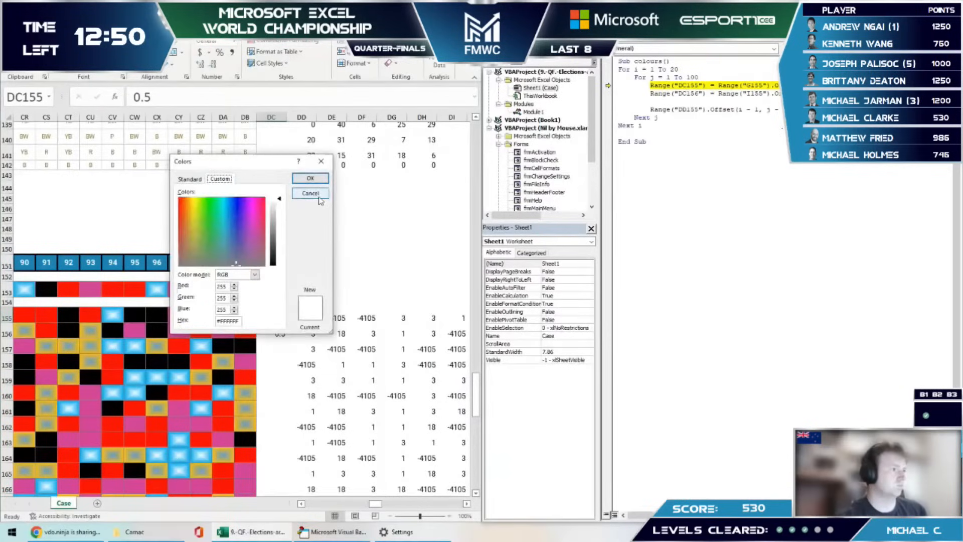
left_click(311, 194)
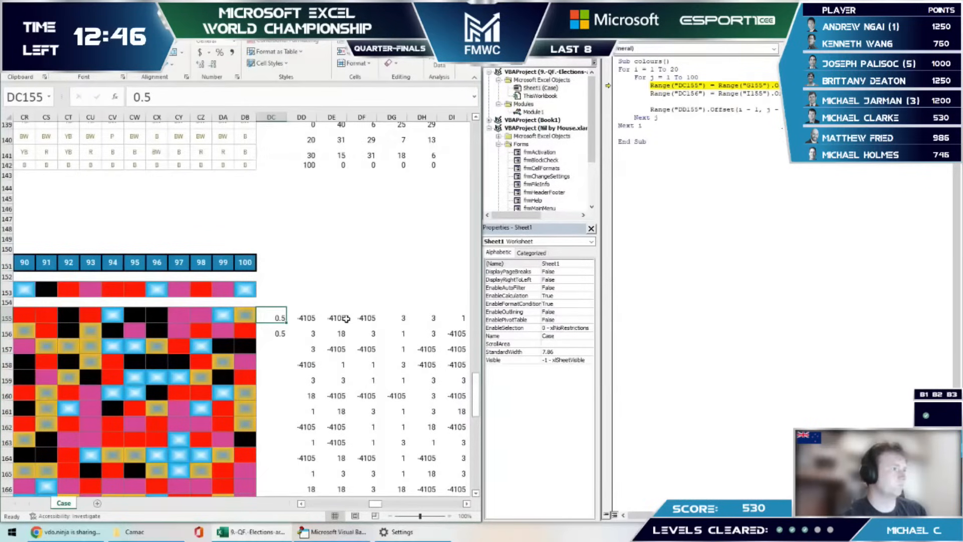
Step: Clear the test values from DC155:DC156
key("ctrl+shift+Down")
key("Delete")
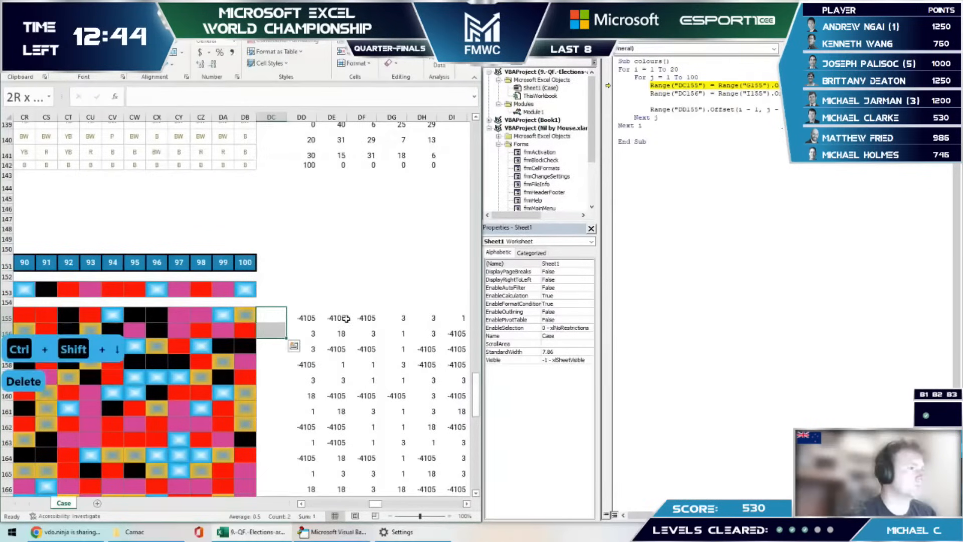
key("Right")
key("ctrl+Left")
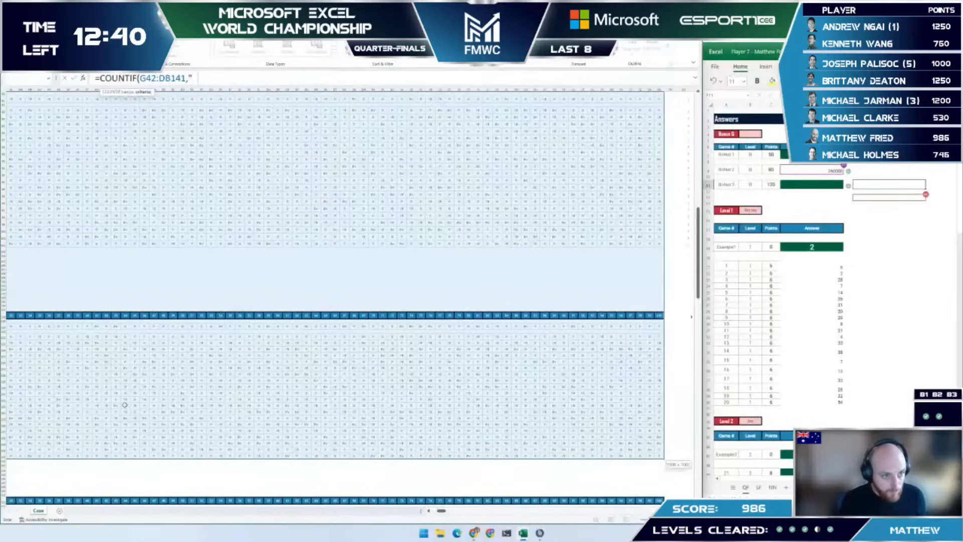
Step: Complete the formula =COUNTIF(G42:DB141,"BW") in Q35 to count the BW votes
key("Return")
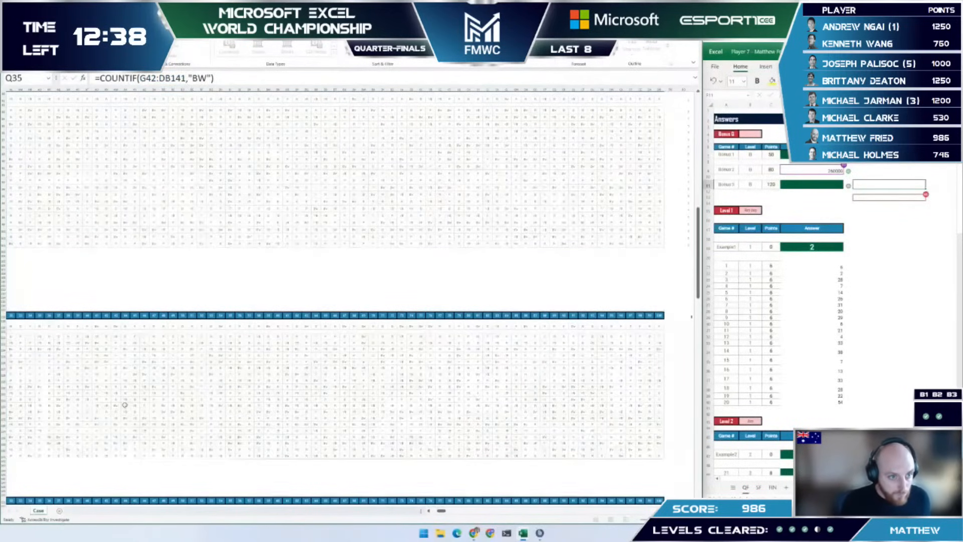
scroll(114, 269, "up", 3)
scroll(36, 228, "up", 3)
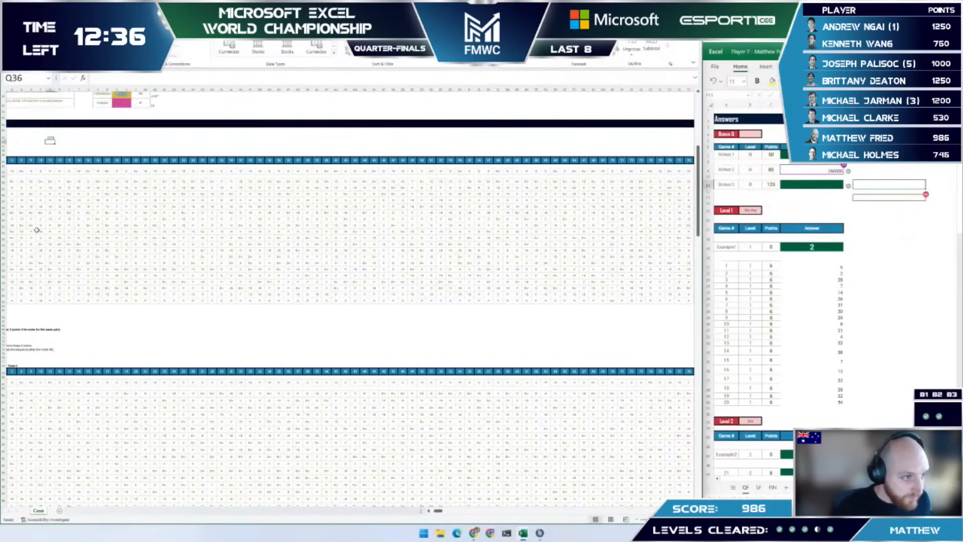
Step: Label the BW count in the neighbouring cell R35, starting with "Q1,2"
left_click(37, 230)
scroll(36, 230, "left", 1)
key("Right")
key("Right")
key("Right")
key("Right")
key("Right")
key("Right")
key("Left")
key("Down")
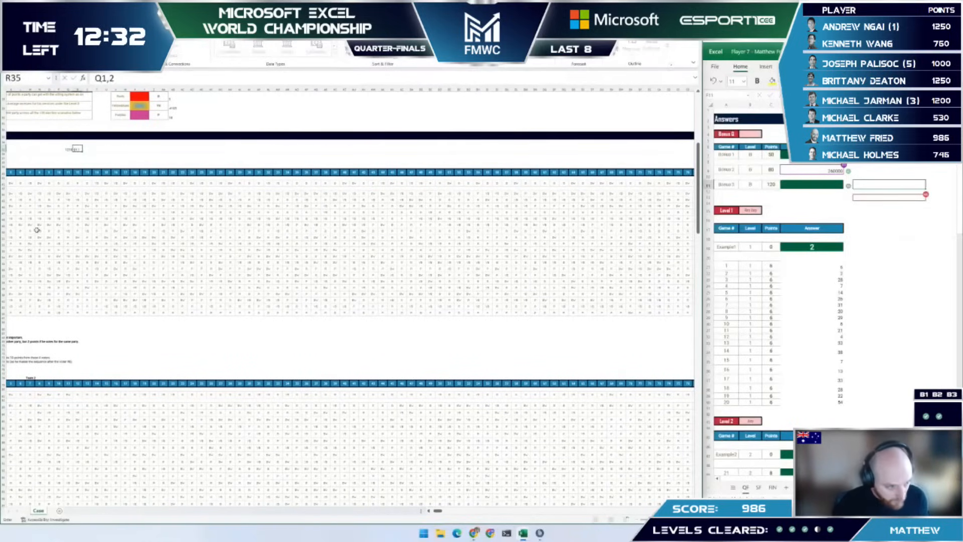
Step: Examine the Level 4 colour grid and the getcol formula in AB29 beside the party table
scroll(17, 228, "up", 1)
left_click(182, 395)
scroll(198, 372, "down", 1)
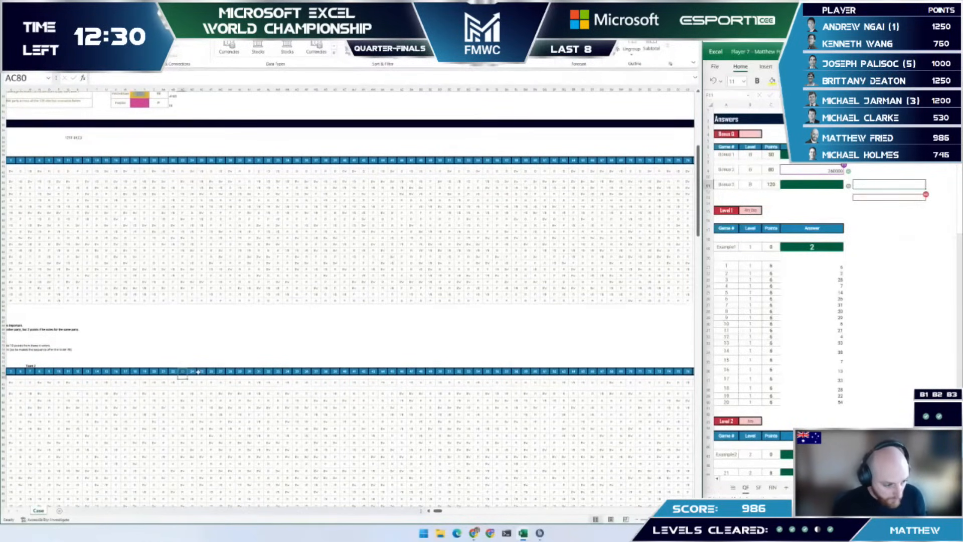
key("Home")
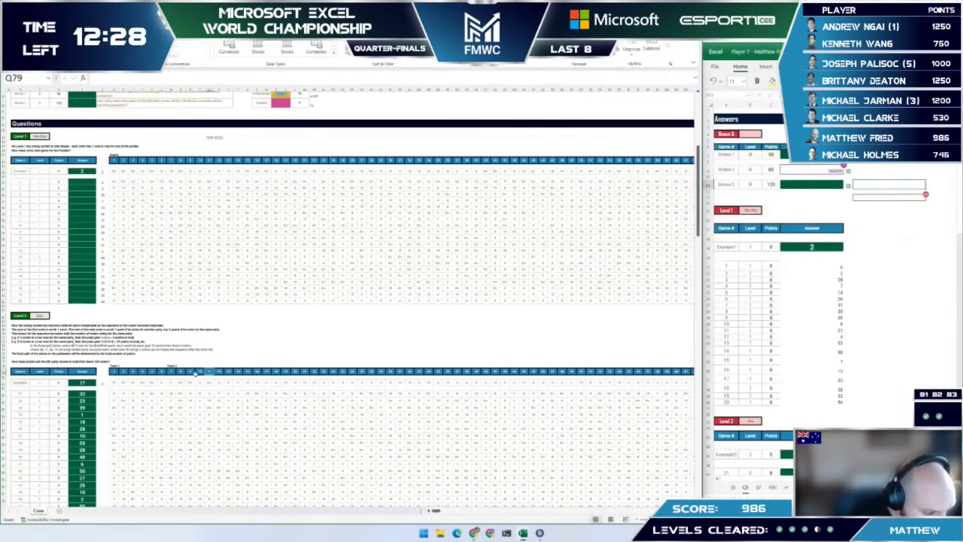
right_click(196, 374)
scroll(150, 366, "down", 14)
scroll(122, 364, "down", 7)
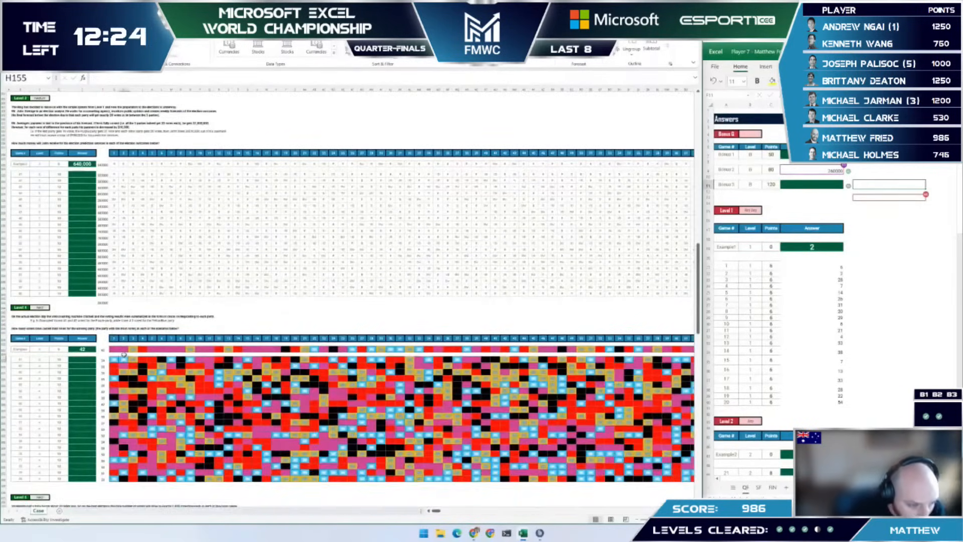
key("ctrl+Home")
scroll(321, 311, "down", 2)
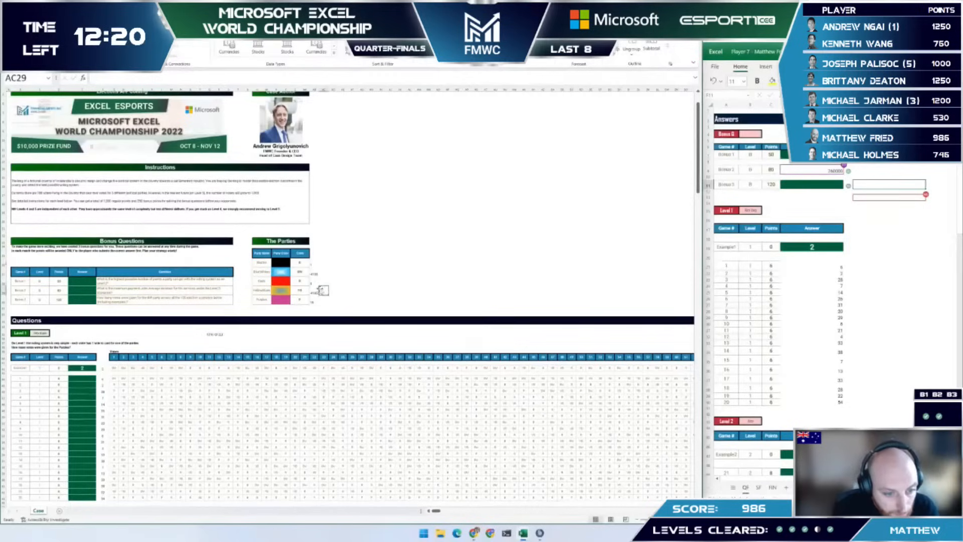
key("Left")
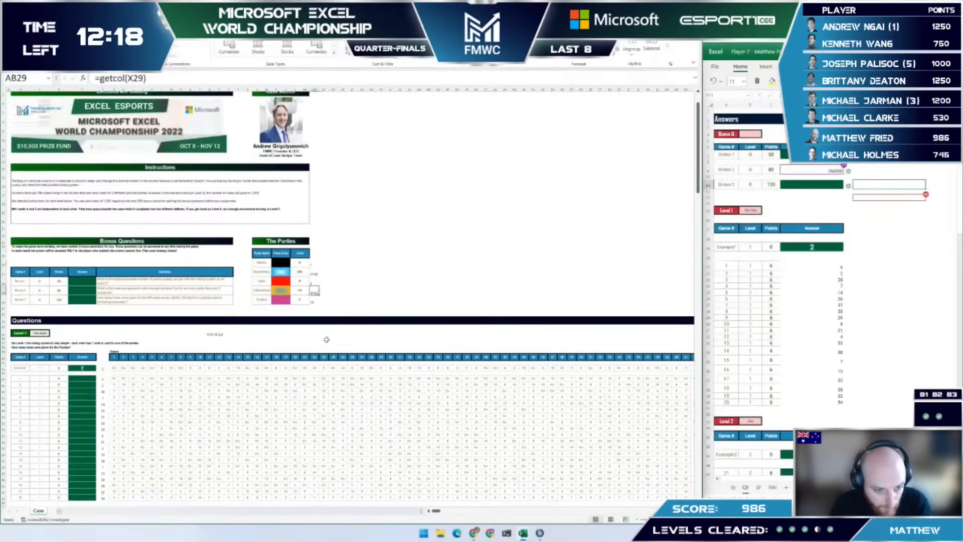
left_click(326, 263)
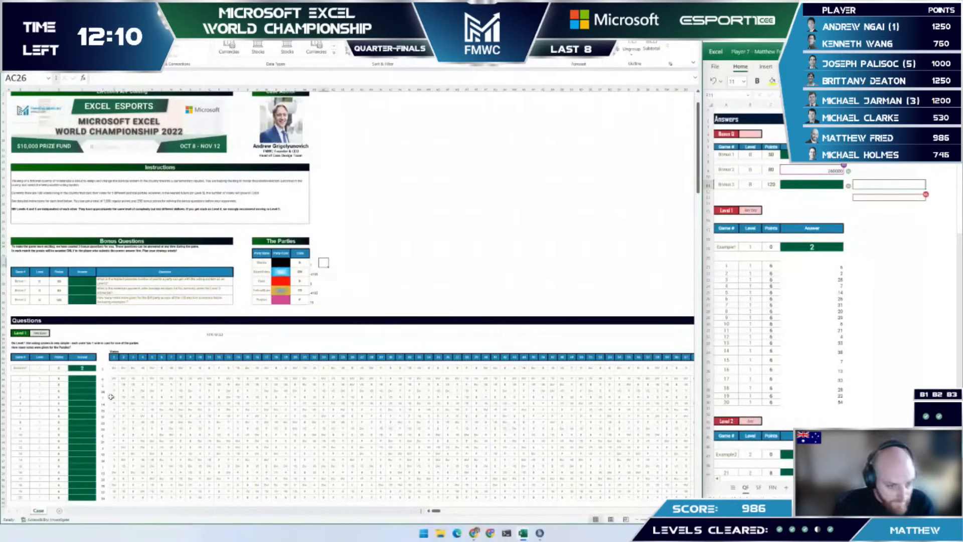
Step: Inspect the Level 4 pattern-code counting formulas in row 153, from HB153 across to HG153
scroll(294, 376, "down", 20)
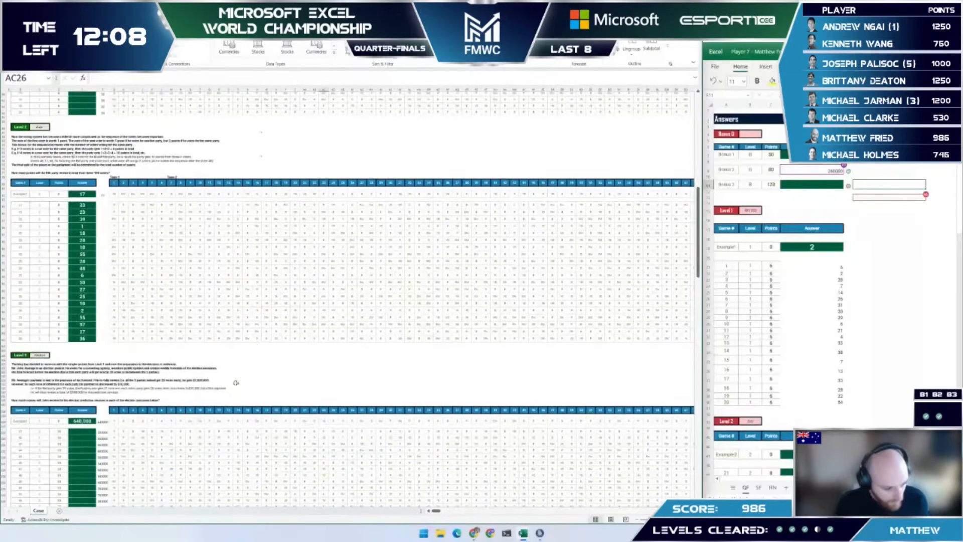
scroll(236, 383, "down", 10)
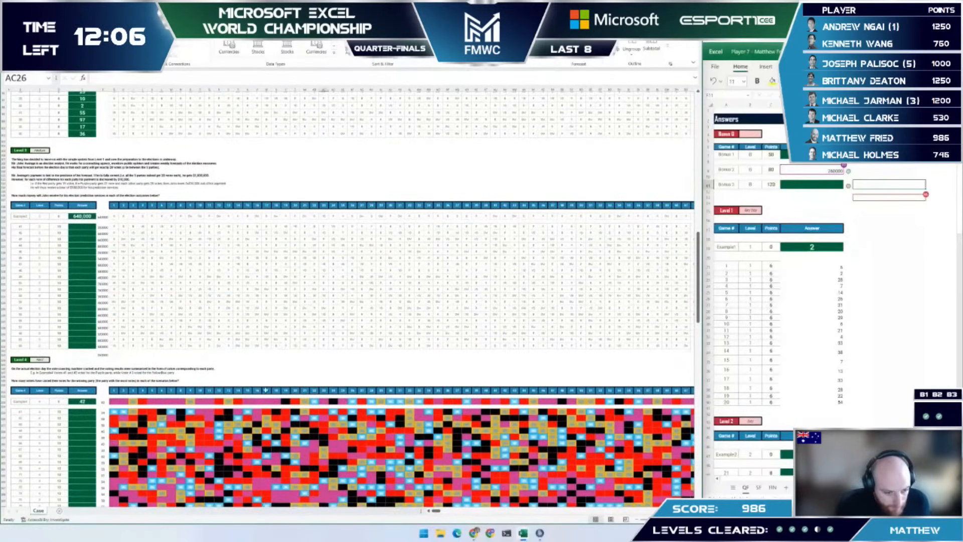
key("Up")
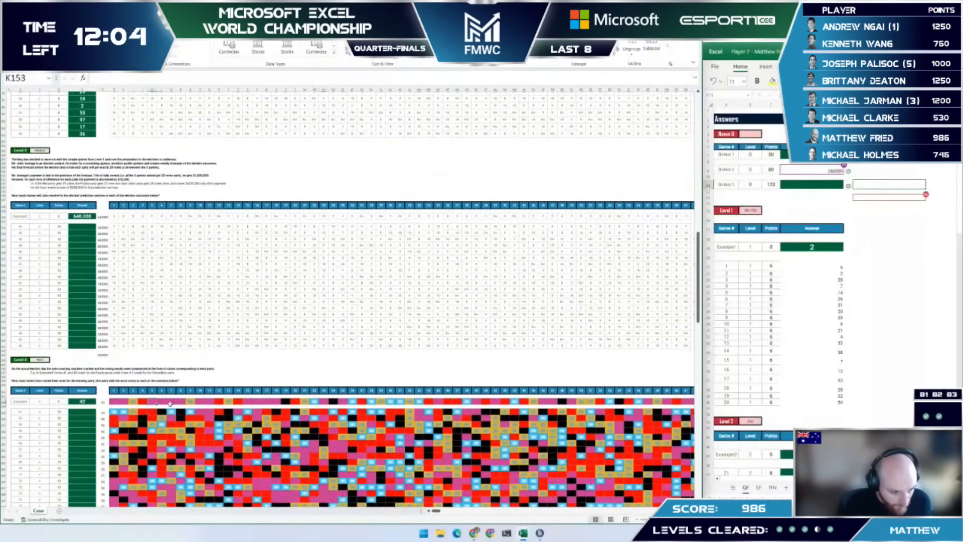
key("ctrl+Right")
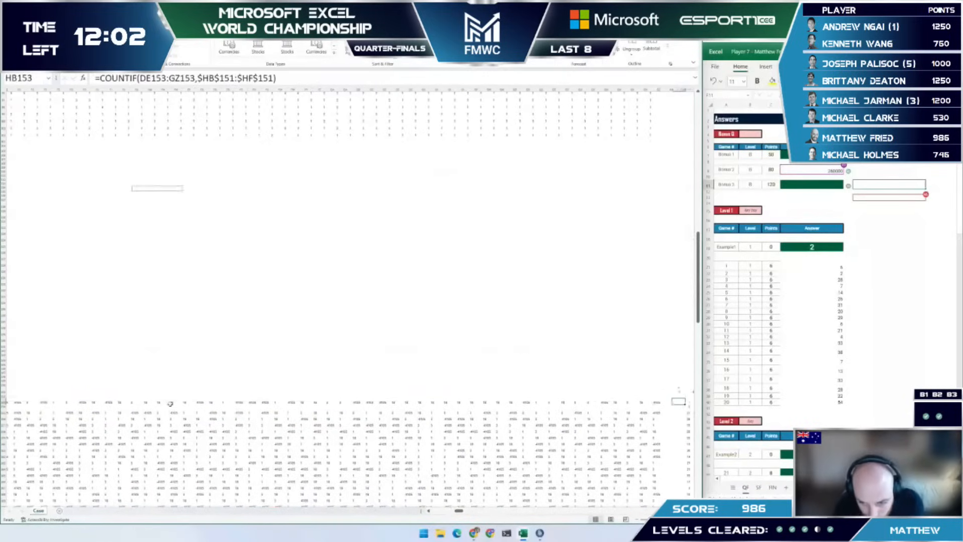
key("Right")
key("Right")
key("Right")
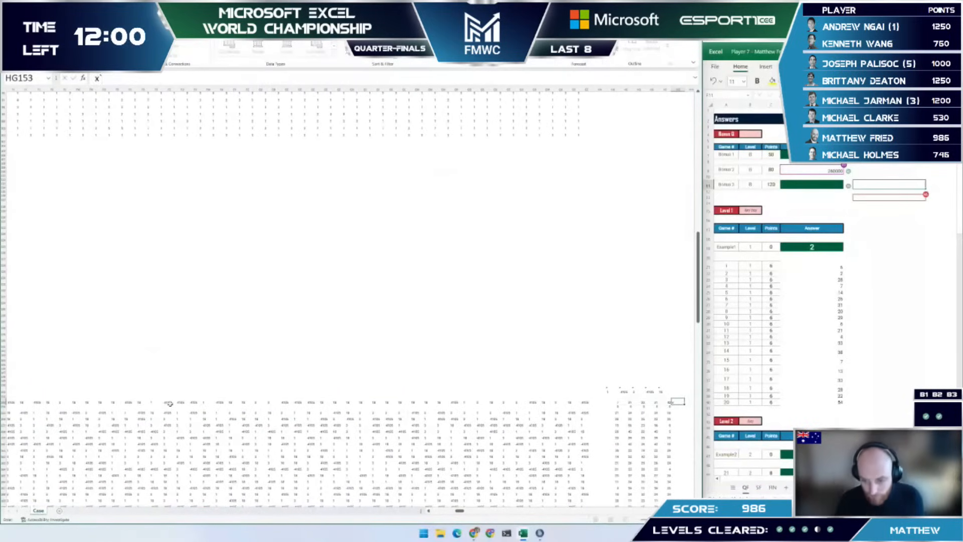
Step: Switch to the VBA editor and return to the getcol function's code
key("alt+Tab")
key("alt+Tab")
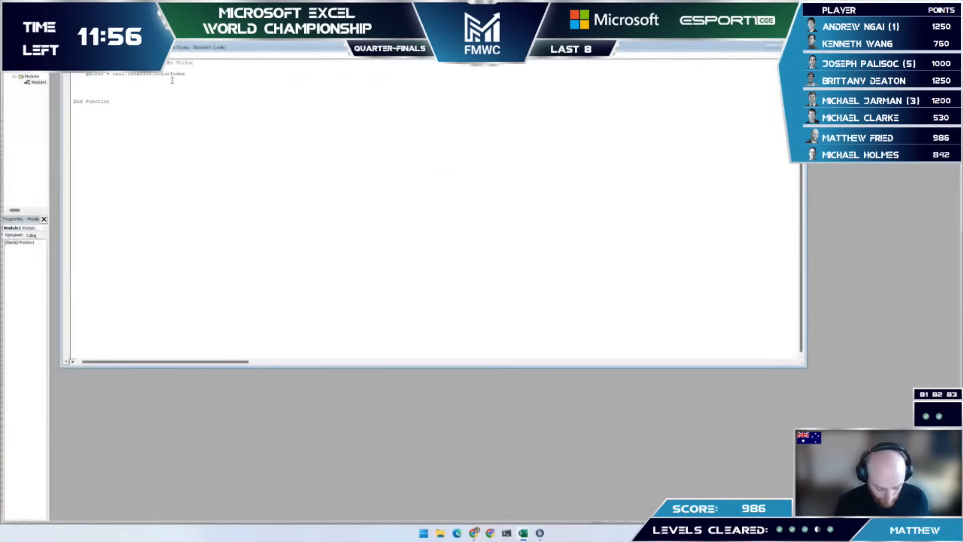
type(".")
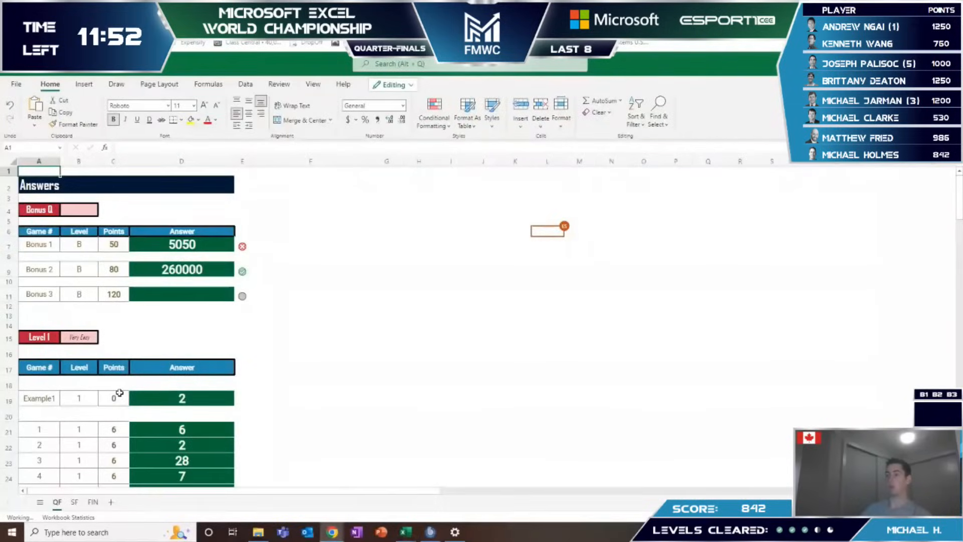
Step: In the case workbook, overwrite the codes in the blue cells J6:K6 on the L4 sheet with -1
key("alt+Tab")
scroll(133, 462, "down", 3)
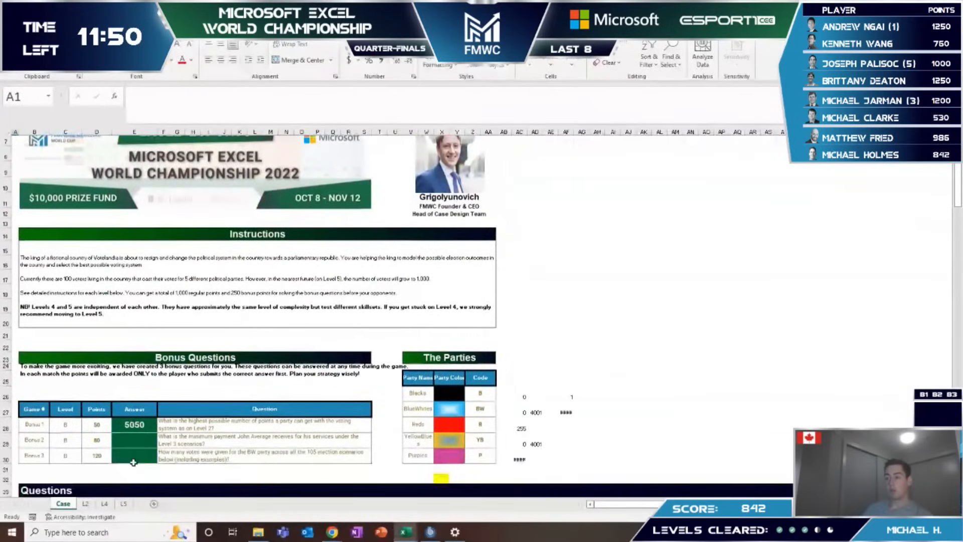
scroll(133, 462, "down", 1)
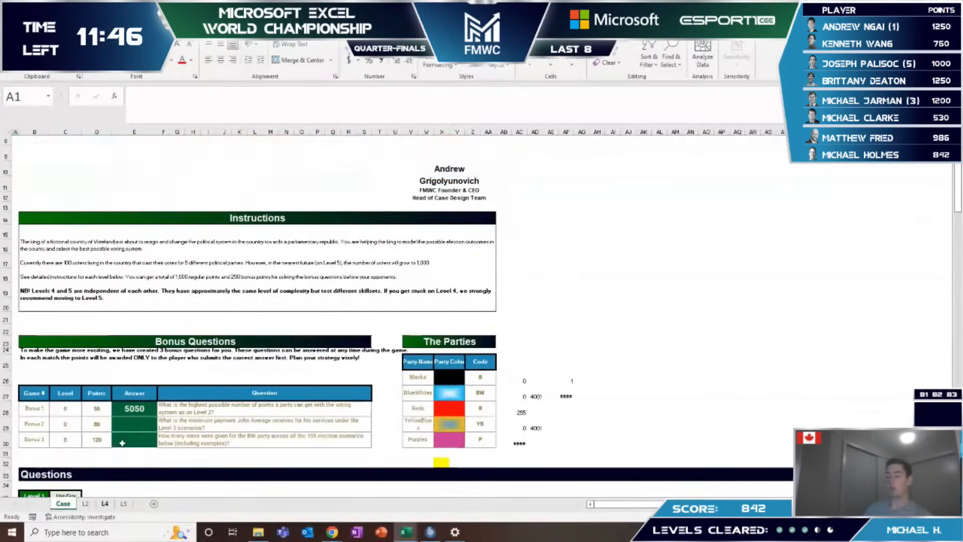
left_click(106, 503)
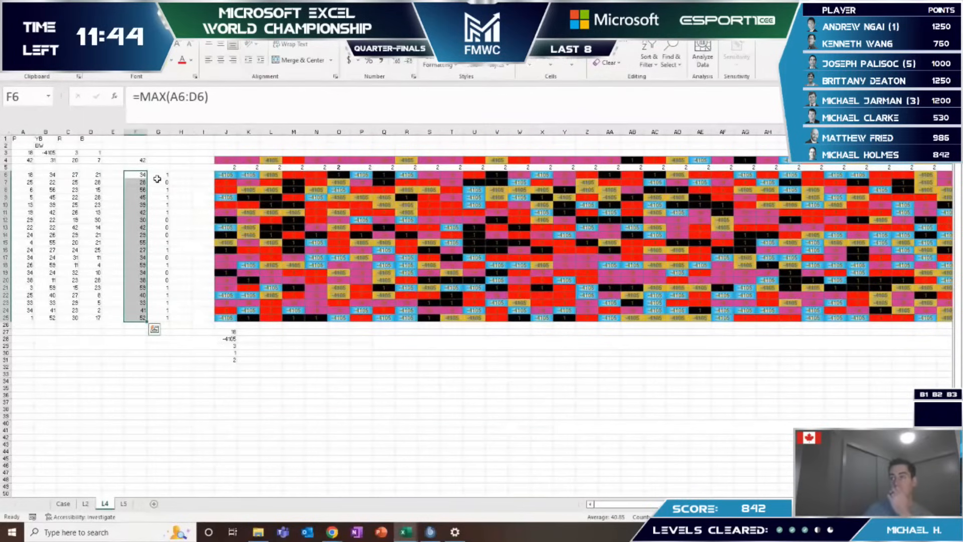
left_click(158, 182)
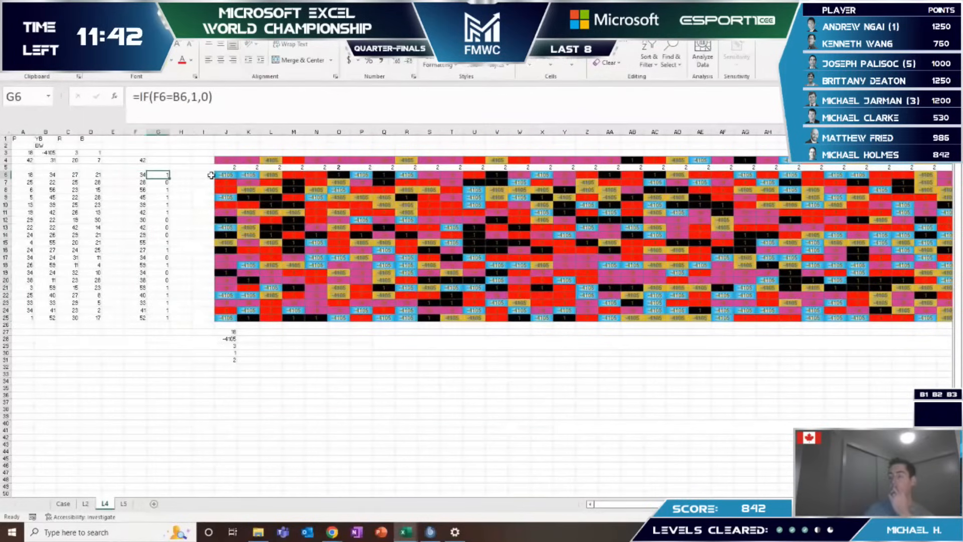
left_click_drag(218, 174, 243, 175)
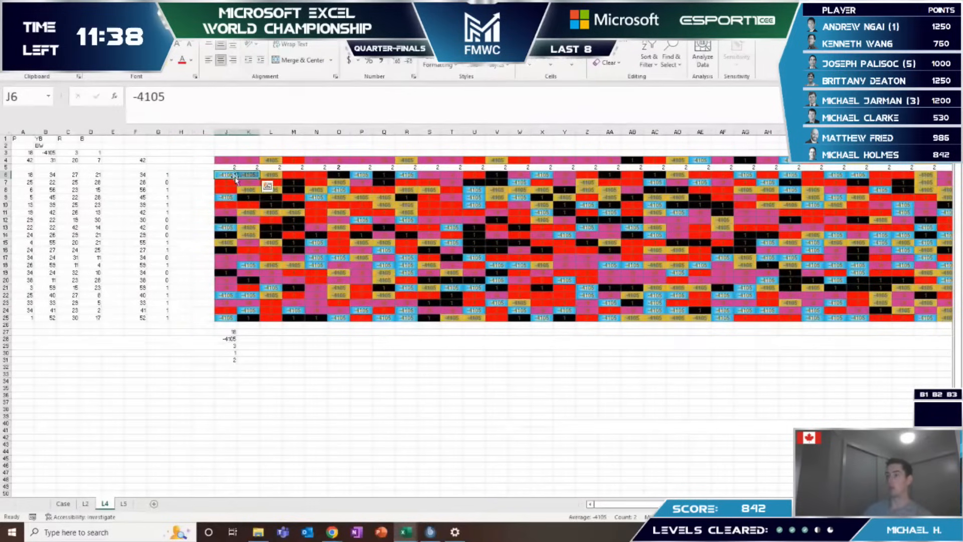
type("-")
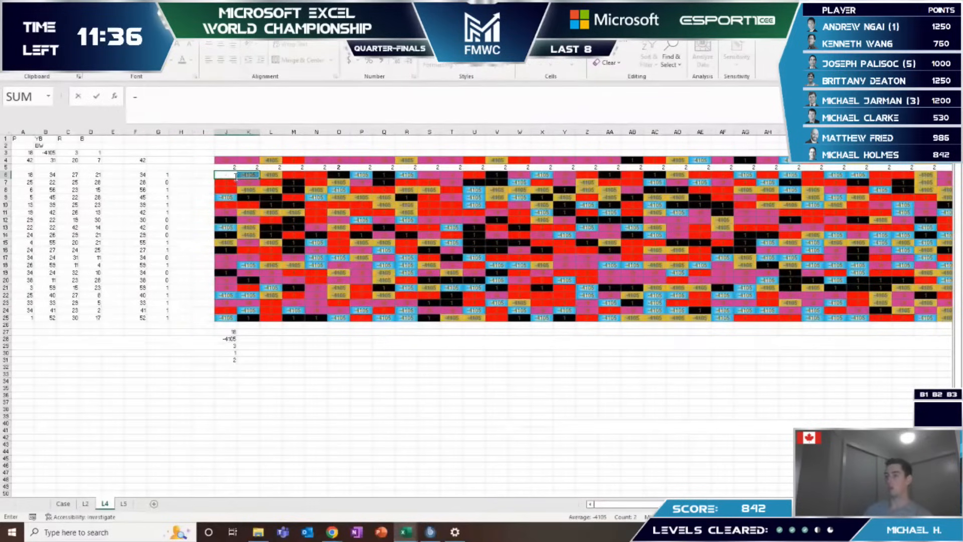
type("41")
key("ctrl+Return")
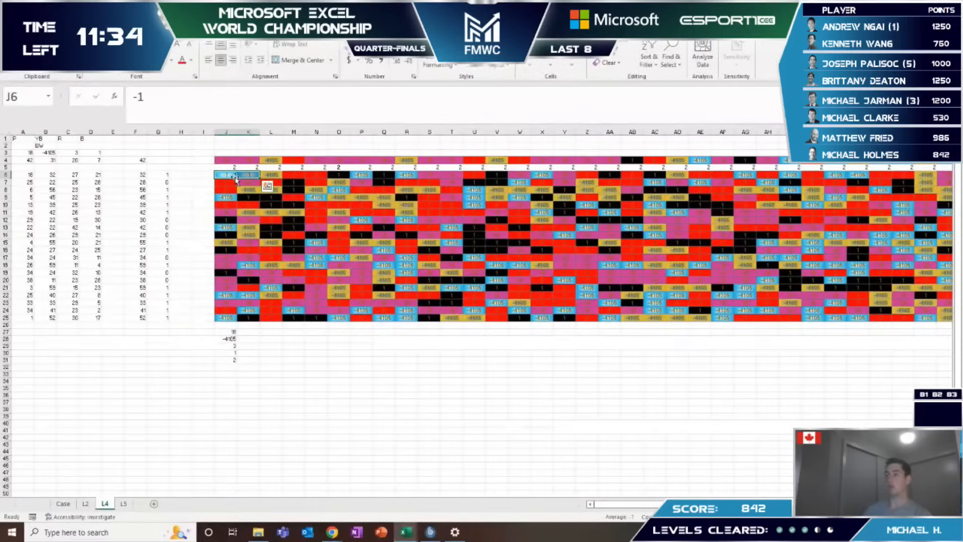
Step: Copy the -1 code onto further blue cells in row 6 of the L4 grid, including P6 and R6
key("ctrl+c")
key("Right")
key("Right")
key("Right")
key("Right")
key("Right")
key("Right")
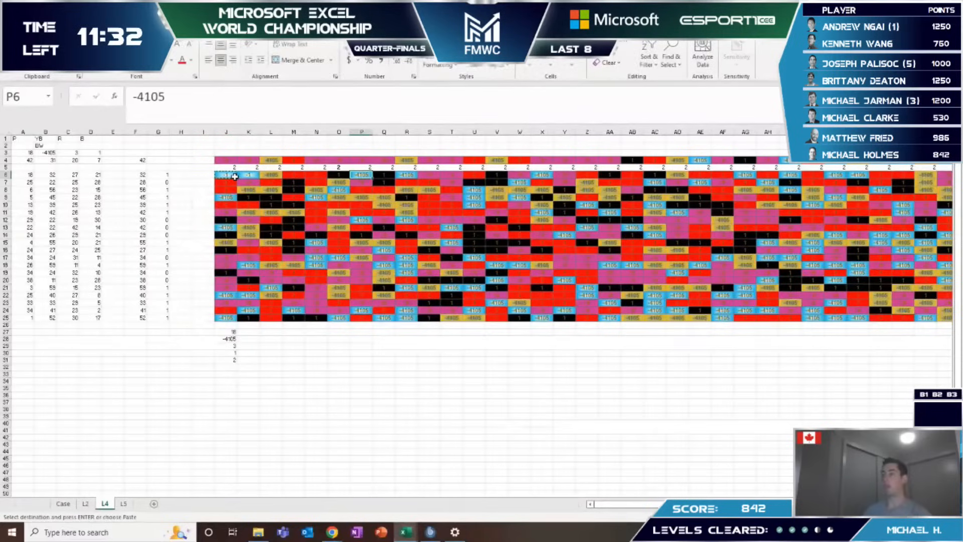
key("ctrl+v")
key("Right")
key("Right")
key("ctrl+v")
key("Right")
key("Right")
key("Right")
key("Right")
key("Right")
key("Right")
key("Right")
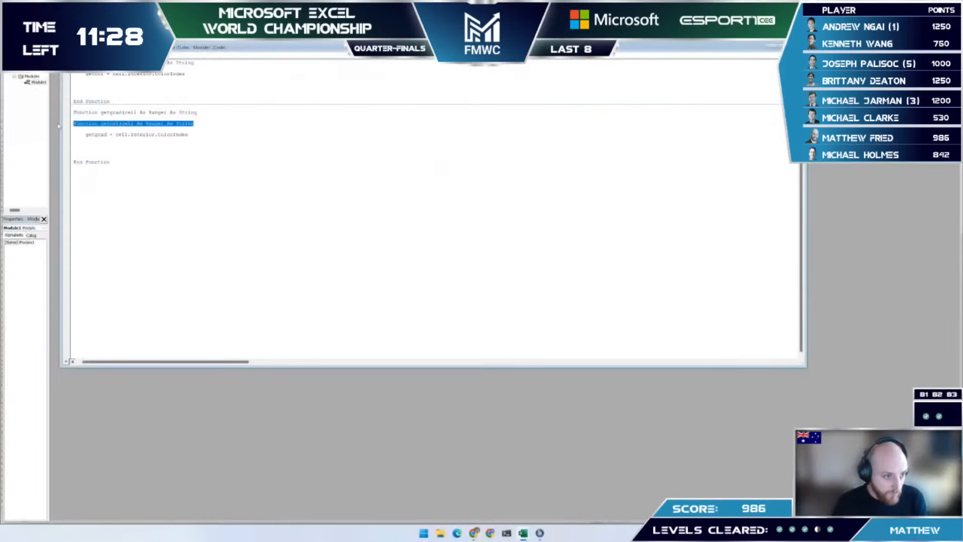
Step: In the VBA module, remove the duplicate getcol header and make getgrad return cell.Interior.Gradient
key("Delete")
double_click(176, 124)
key("BackSpace")
type("Gradient")
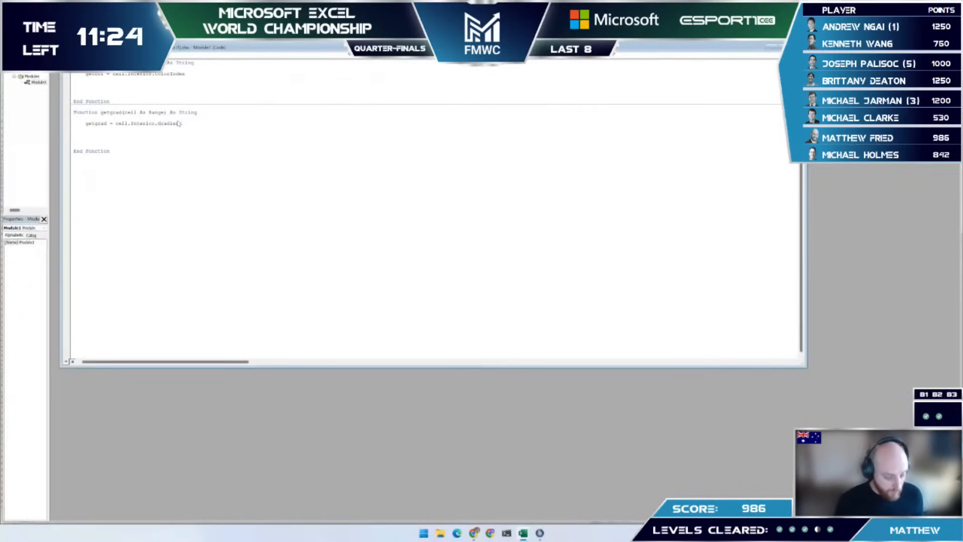
key("alt+F11")
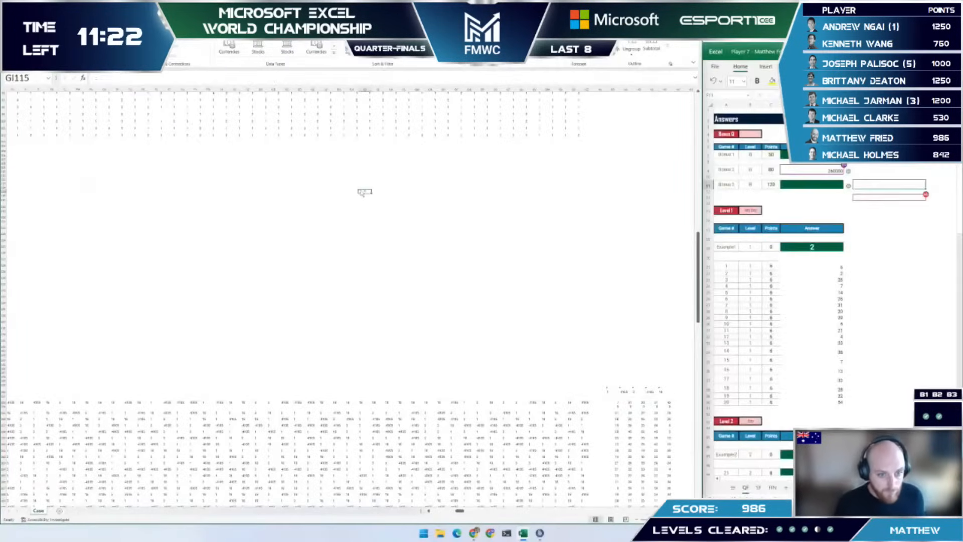
key("ctrl+Home")
left_click(332, 307)
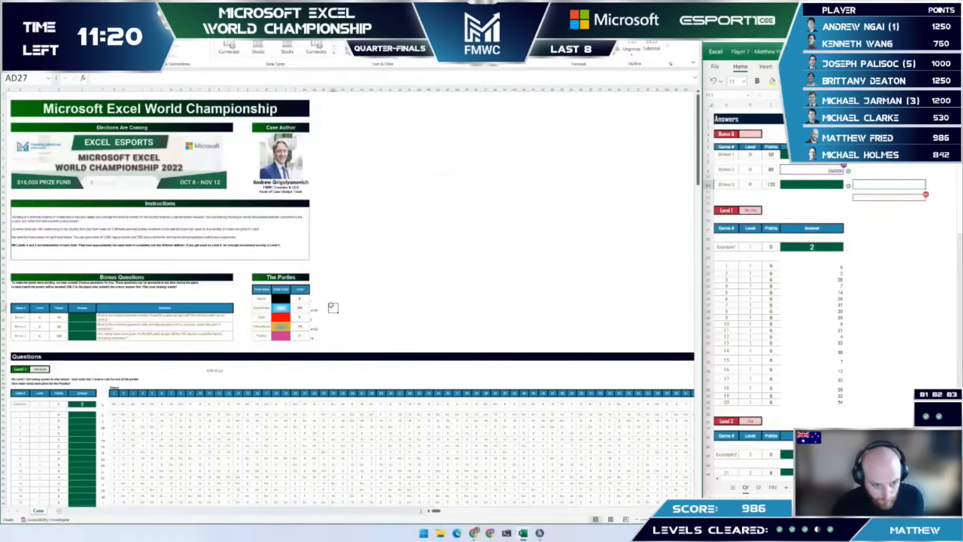
key("Left")
key("Up")
type("=getco")
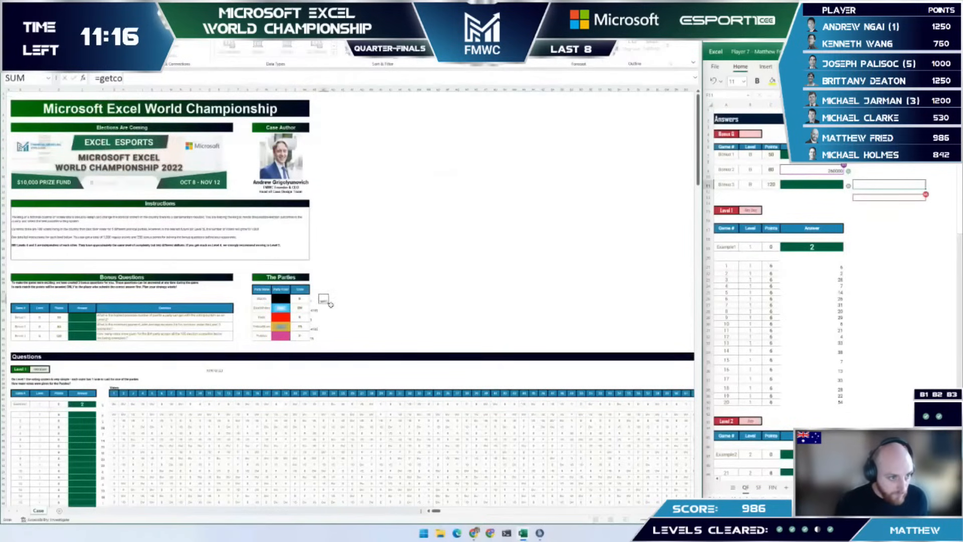
key("Escape")
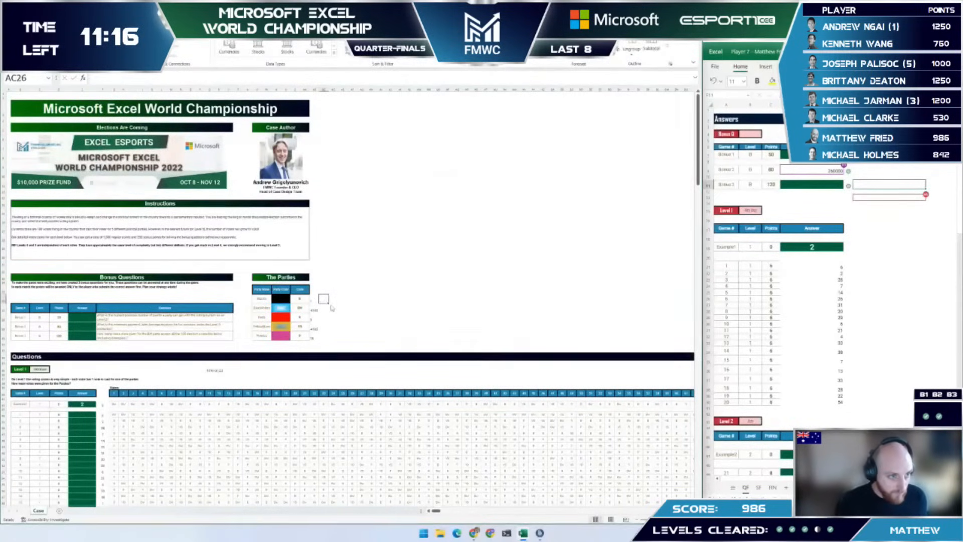
Step: Set a breakpoint on the getgrad function's header line in the VBA module
key("alt+F11")
left_click(65, 113)
double_click(98, 124)
left_click(106, 114)
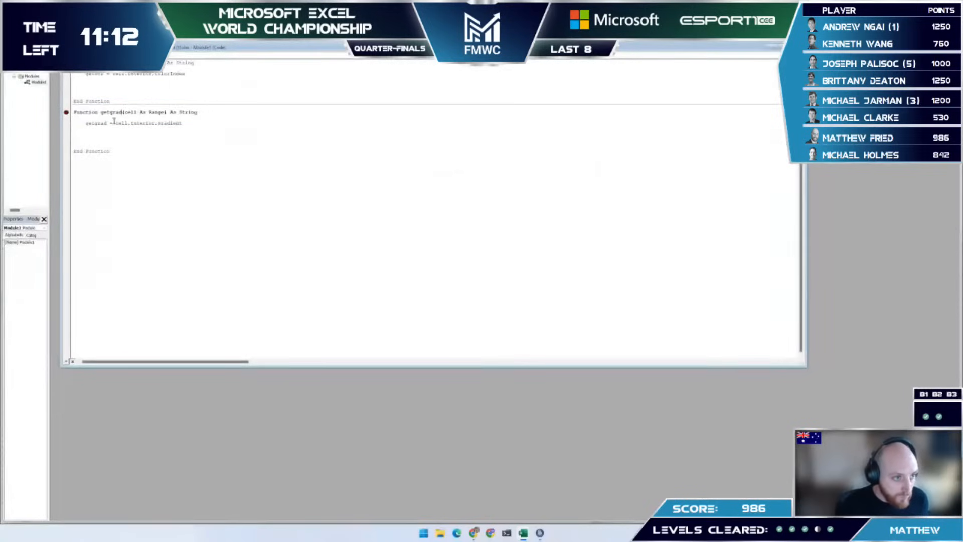
left_click(116, 123)
key("alt+F11")
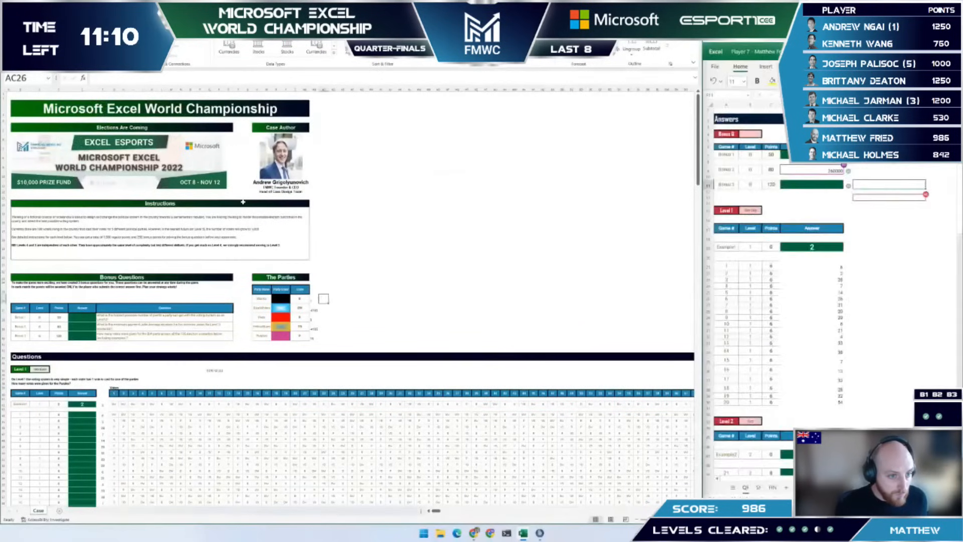
Step: Enter =getgrad(X26) in AC26 beside the party table and clear the breakpoint on the getgrad function
type("=getgrad(X26")
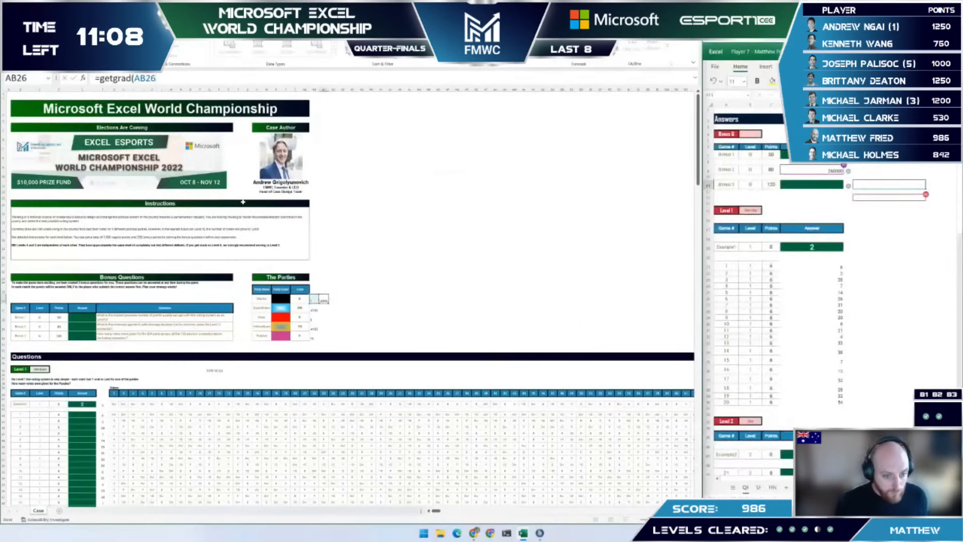
key("Return")
key("F5")
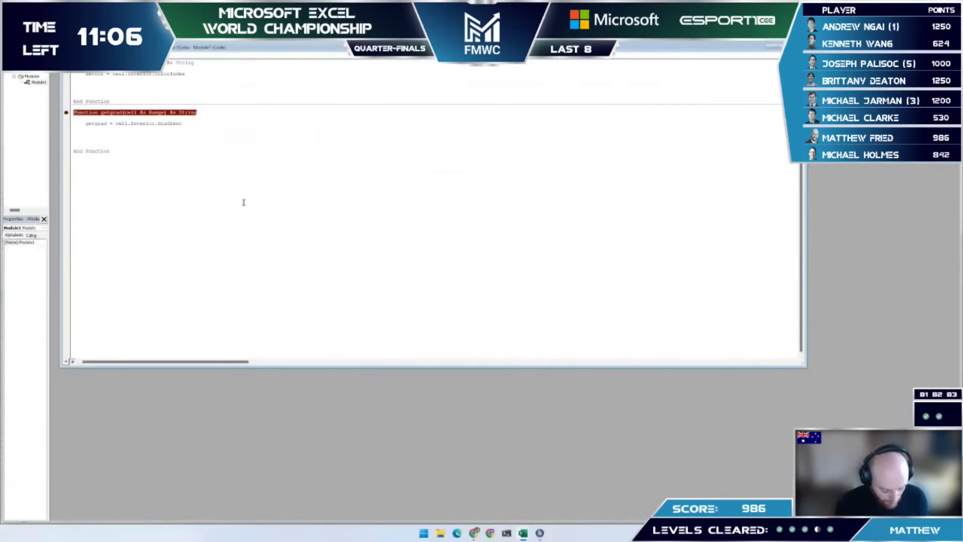
left_click(67, 112)
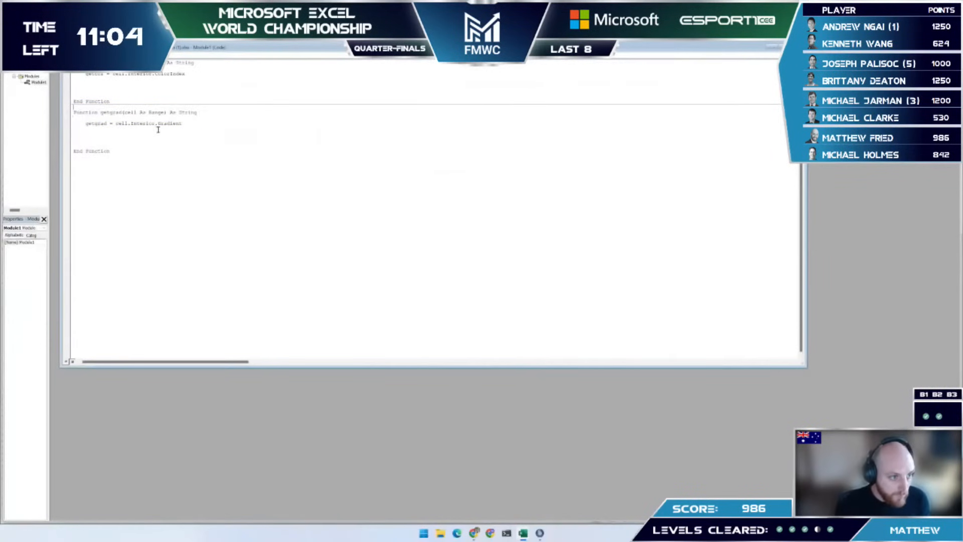
key("alt+F11")
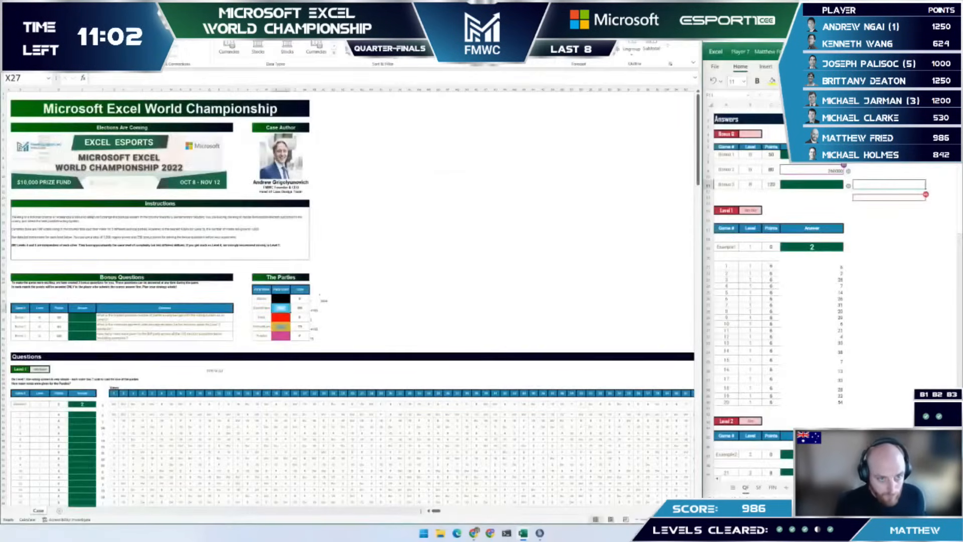
Step: Widen column AC and copy the getgrad formula from AC26 down to AC30
left_click(333, 155)
left_click_drag(319, 91, 334, 91)
left_click(335, 296)
key("ctrl+c")
key("Down")
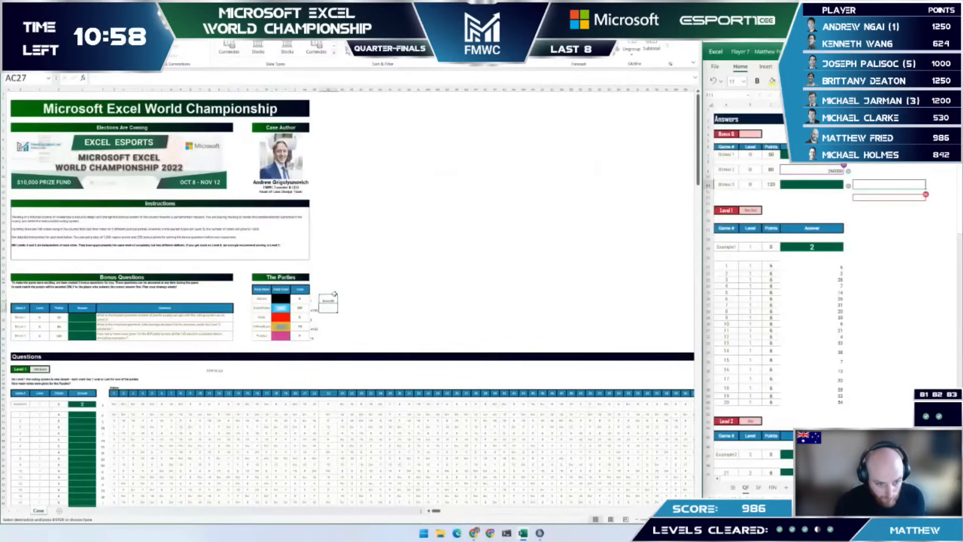
key("Return")
key("ctrl+v")
key("Down")
key("ctrl+v")
key("Down")
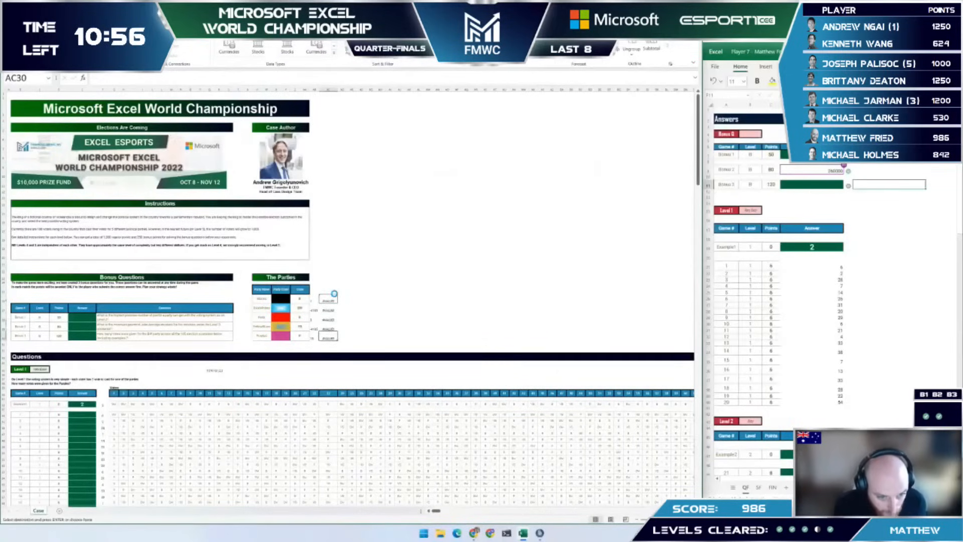
key("ctrl+v")
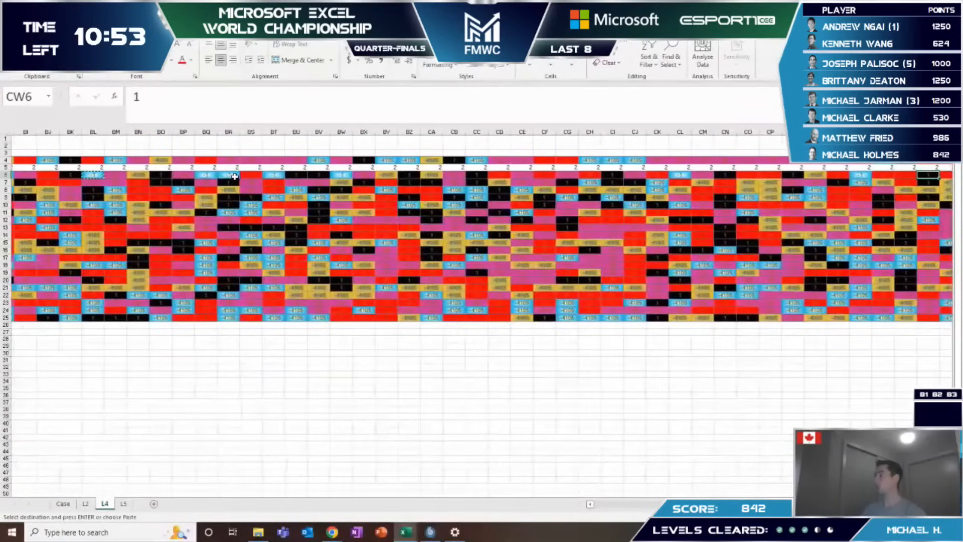
Step: On the L4 sheet, paste the -1 code onto the blue cells CY6, DD6 and DC8
key("Right")
key("Right")
key("Right")
key("ctrl+v")
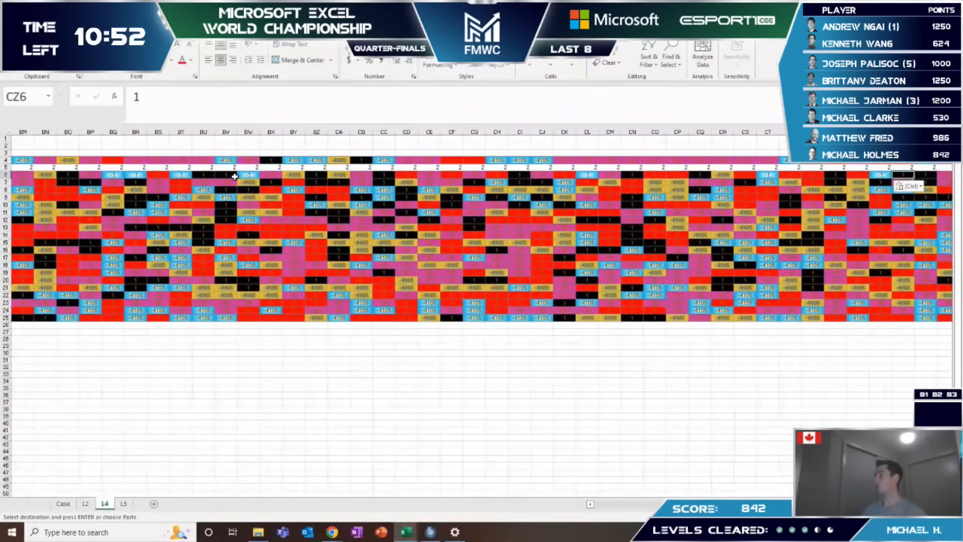
key("Right")
key("Right")
key("Right")
key("Right")
key("Right")
key("Left")
key("ctrl+v")
key("Down")
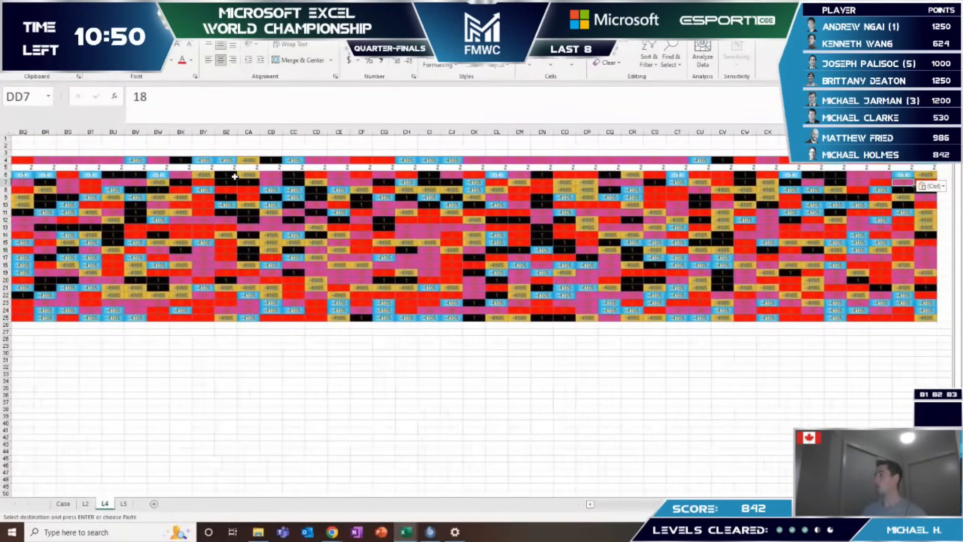
key("Left")
key("Right")
key("Down")
key("Left")
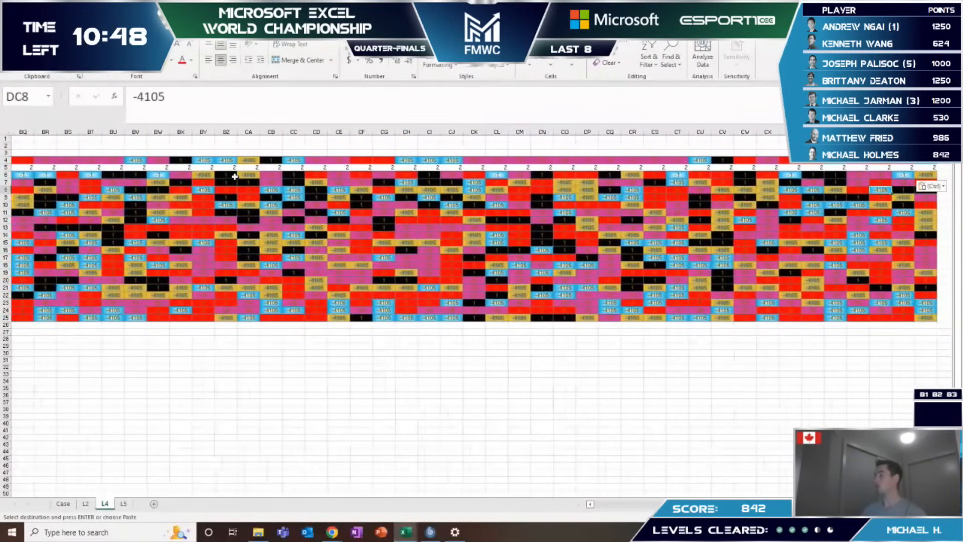
key("ctrl+v")
Step: Set the blue cells in rows 22 to 25 of columns DA to DE to -1 in one entry
left_click_drag(926, 304, 893, 303)
left_click(864, 312, "ctrl")
left_click_drag(832, 301, 833, 312)
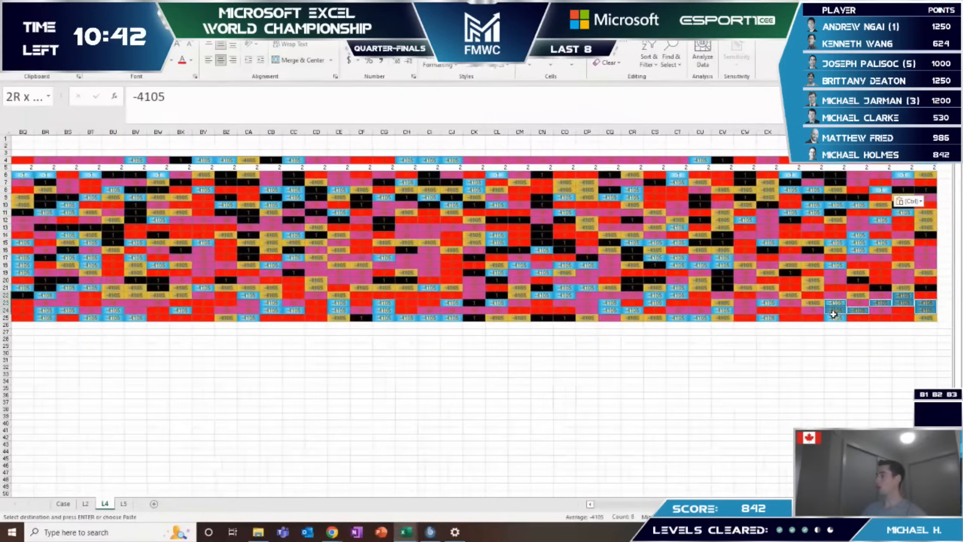
type("-1")
key("ctrl+Return")
Step: Set the blue cells CX25, CX23, CV24 and CT25:CU25 to -1 together
left_click(765, 319)
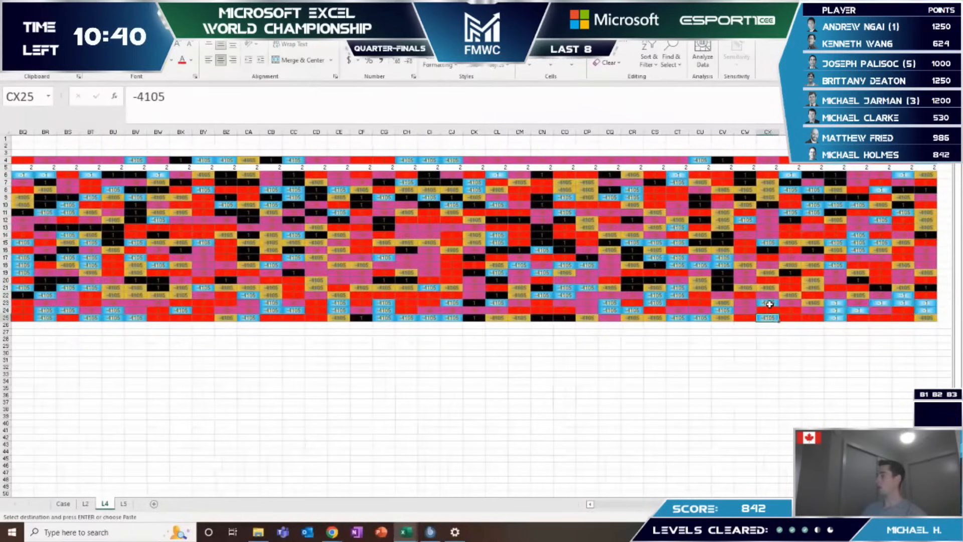
left_click(769, 304, "ctrl")
left_click(722, 310, "ctrl")
left_click_drag(678, 318, 700, 318)
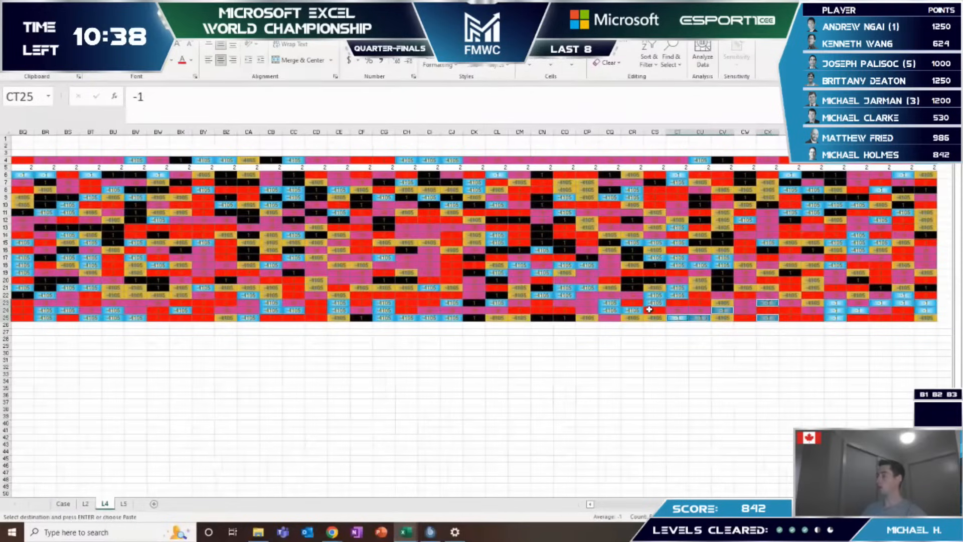
type("-1")
key("ctrl+Return")
Step: Paste the -1 code onto the blue cells in columns CQ to CV between rows 17 and 24
left_click_drag(615, 310, 722, 264)
key("ctrl+v")
left_click(632, 310)
key("ctrl+v")
key("ctrl+v")
key("ctrl+v")
key("ctrl+v")
left_click(722, 258)
key("ctrl+v")
left_click_drag(654, 257, 676, 259)
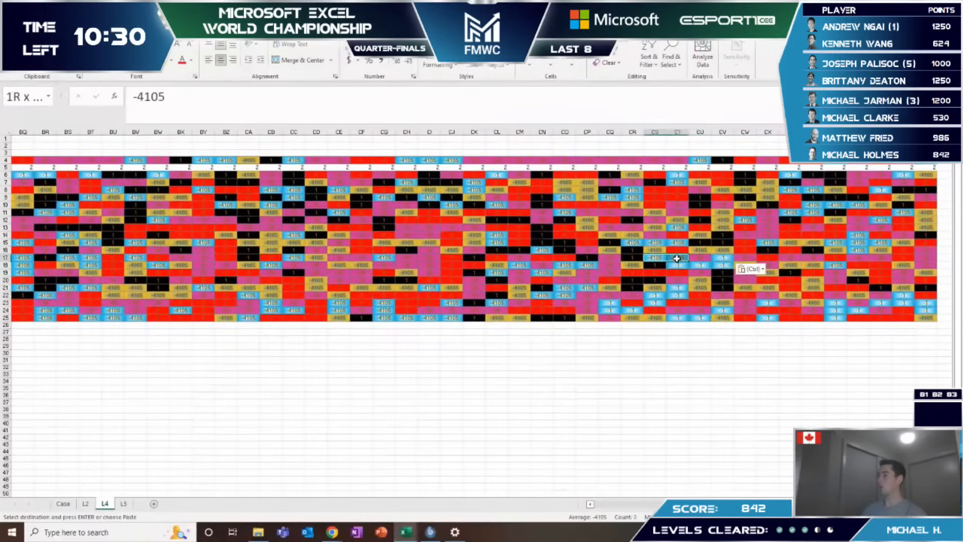
key("ctrl+v")
Step: Paste the -1 code onto the blue cells in columns DA to DC between rows 14 and 18
left_click(836, 265)
key("ctrl+v")
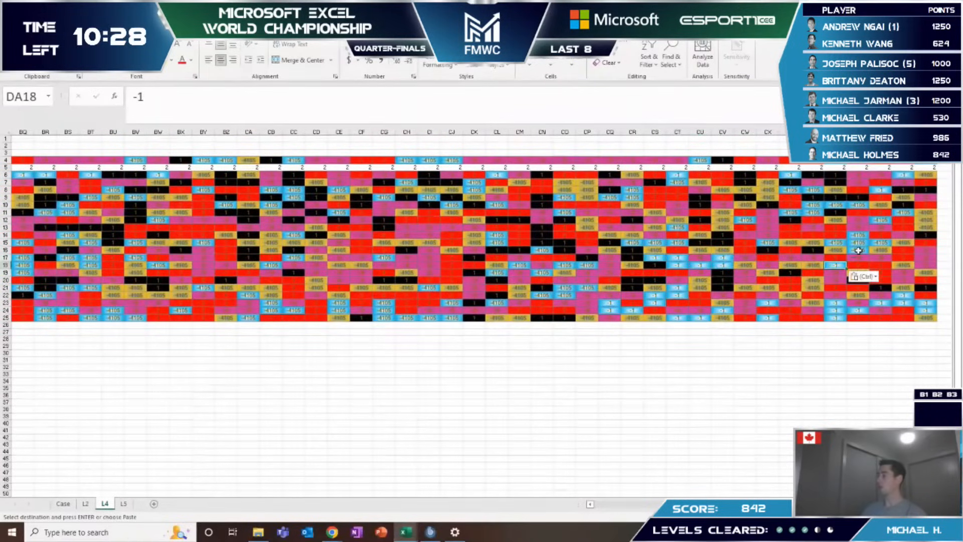
left_click(859, 249)
key("ctrl+v")
key("Up")
key("Left")
key("Up")
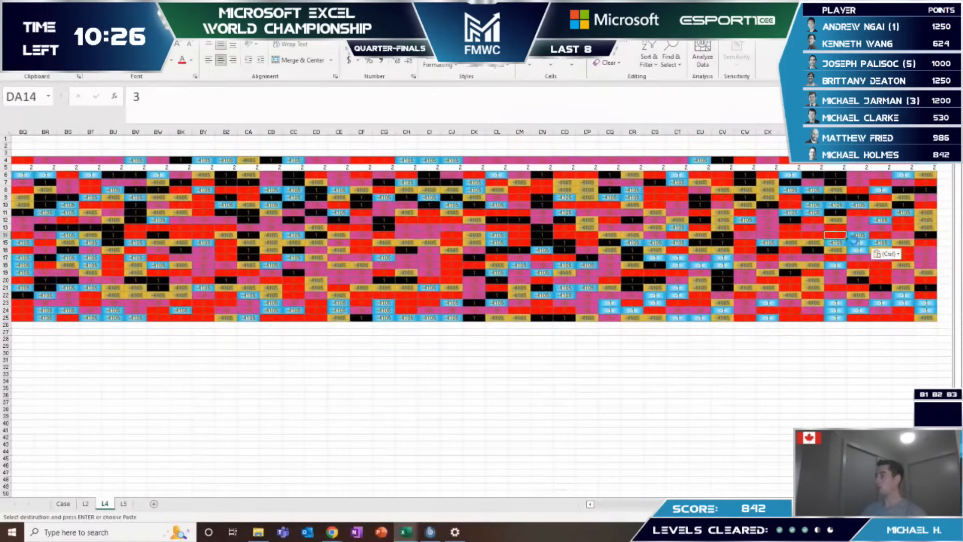
key("Down")
key("ctrl+v")
key("Right")
key("Up")
key("ctrl+v")
key("Right")
key("Down")
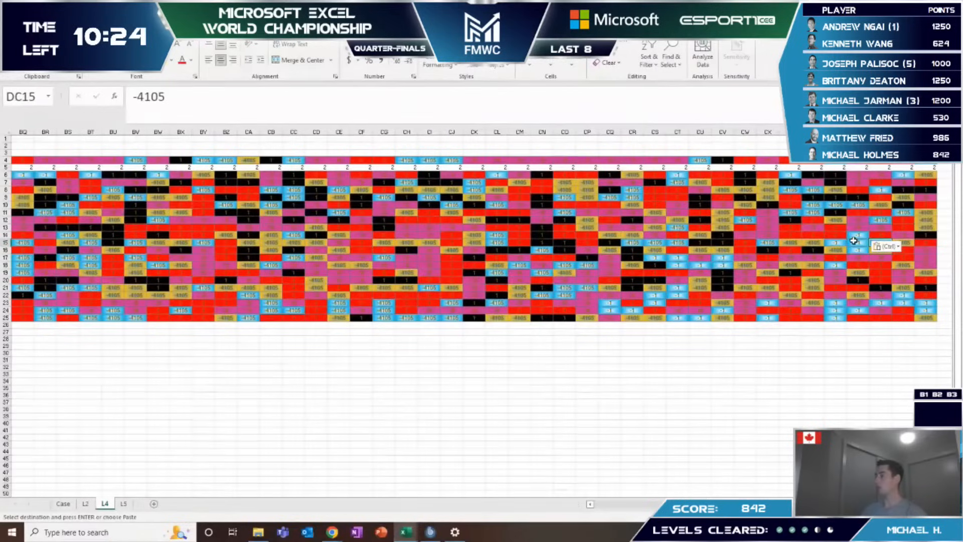
key("ctrl+v")
Step: Paste the -1 code onto the blue cells in rows 10 to 12 of columns CY to DD
key("Up")
key("Up")
key("Up")
key("ctrl+v")
key("Right")
key("Up")
key("Left")
key("Up")
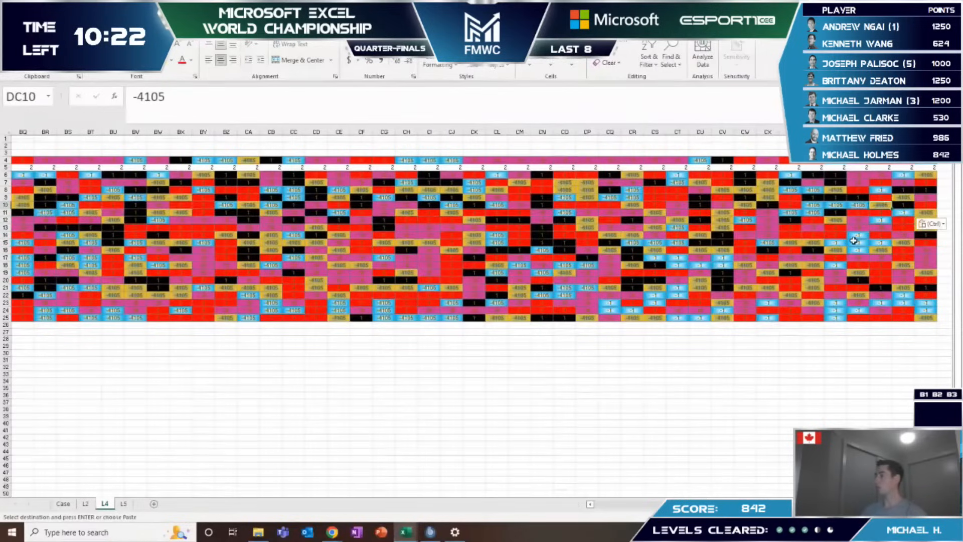
key("Left")
key("ctrl+v")
key("Left")
key("ctrl+v")
key("Left")
key("Down")
key("Left")
key("ctrl+v")
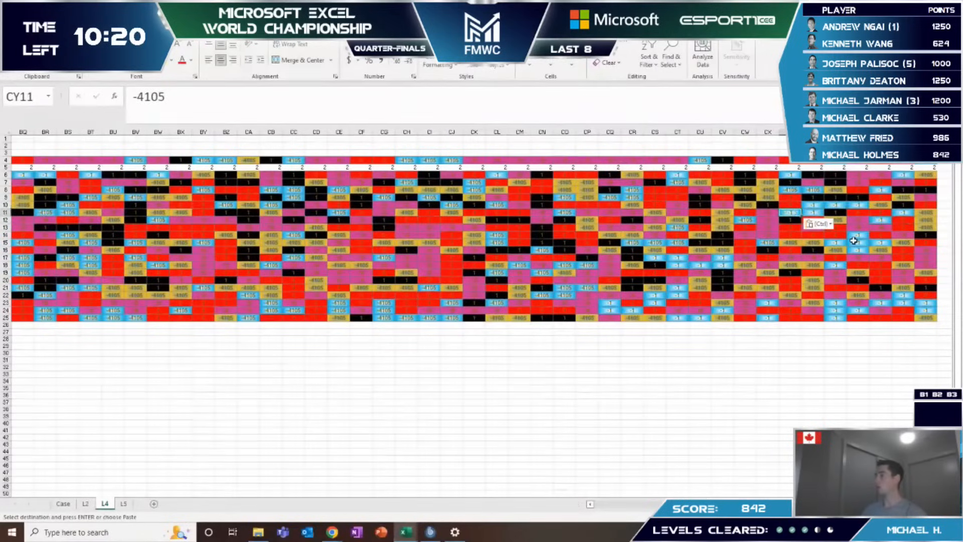
Step: Paste the -1 code onto the blue cells CZ8 and CT7
key("Up")
key("Up")
key("Up")
key("Right")
key("ctrl+v")
key("Left")
key("Left")
key("Left")
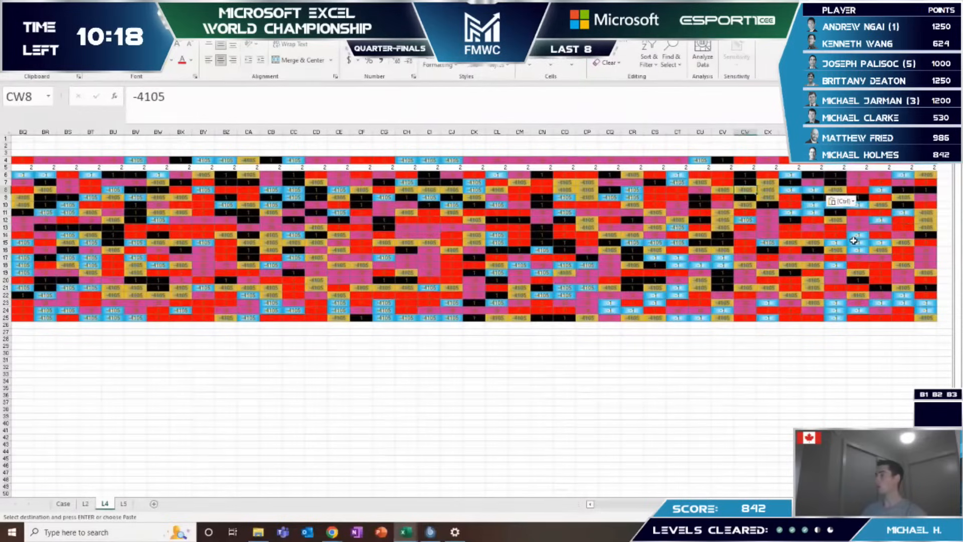
key("Left")
key("Left")
key("Left")
key("Up")
key("ctrl+v")
Step: Paste the -1 code onto the blue cells CT12:CT13, CW12 and CX15
key("Down")
key("Down")
key("Down")
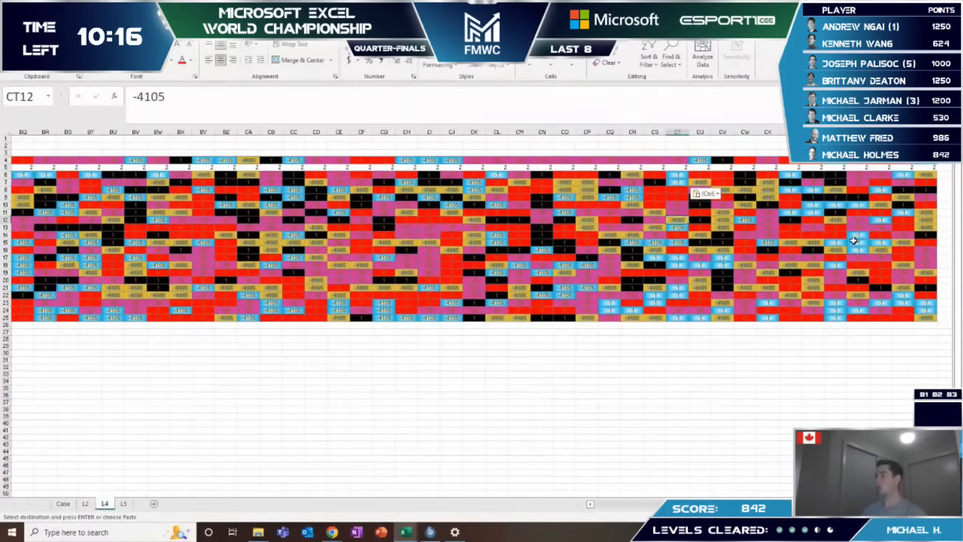
key("Down")
key("ctrl+v")
key("Right")
key("Right")
key("Right")
key("Up")
key("ctrl+v")
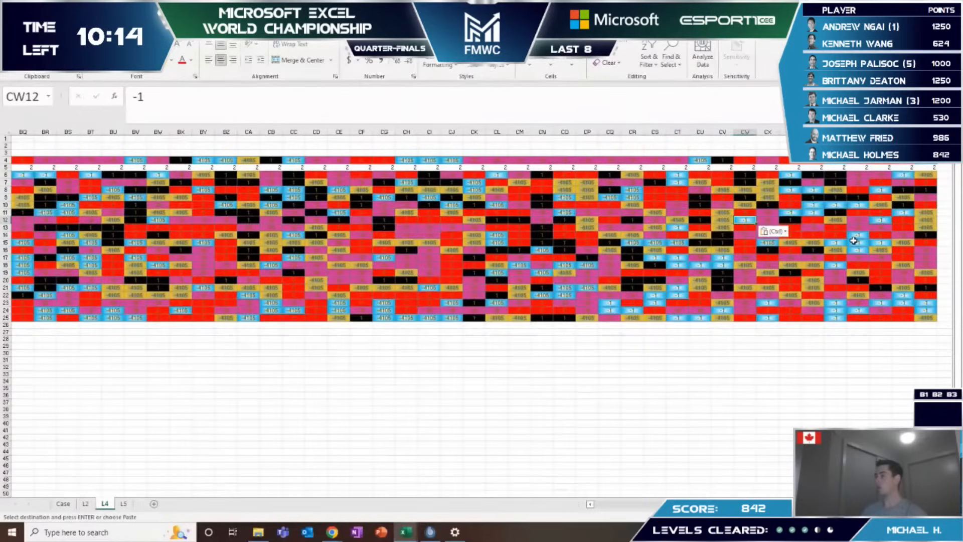
key("Right")
key("Down")
key("Down")
key("Down")
key("ctrl+v")
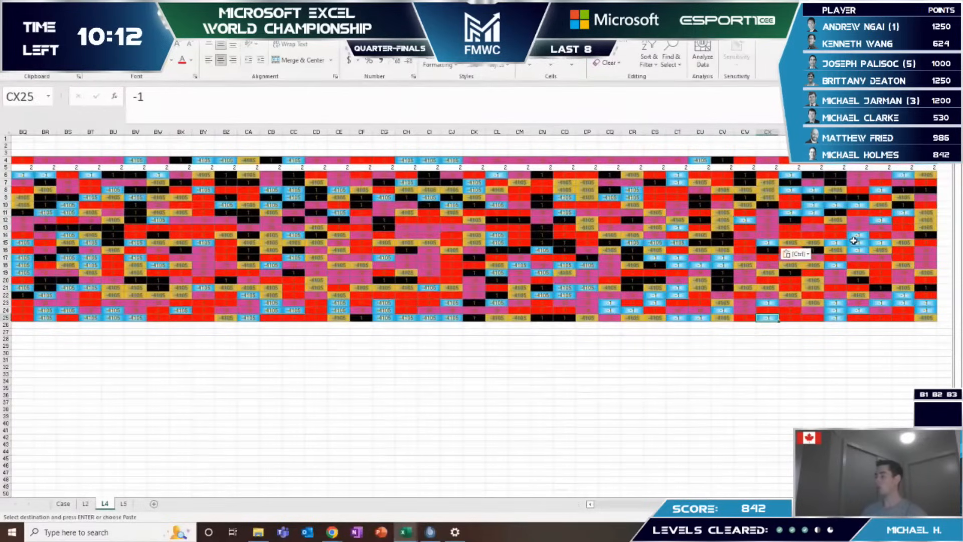
Step: Return to the start of the sheet and check the party counts, maximum and winner flag formulas in row 8
key("ctrl+Left")
key("ctrl+Left")
key("Left")
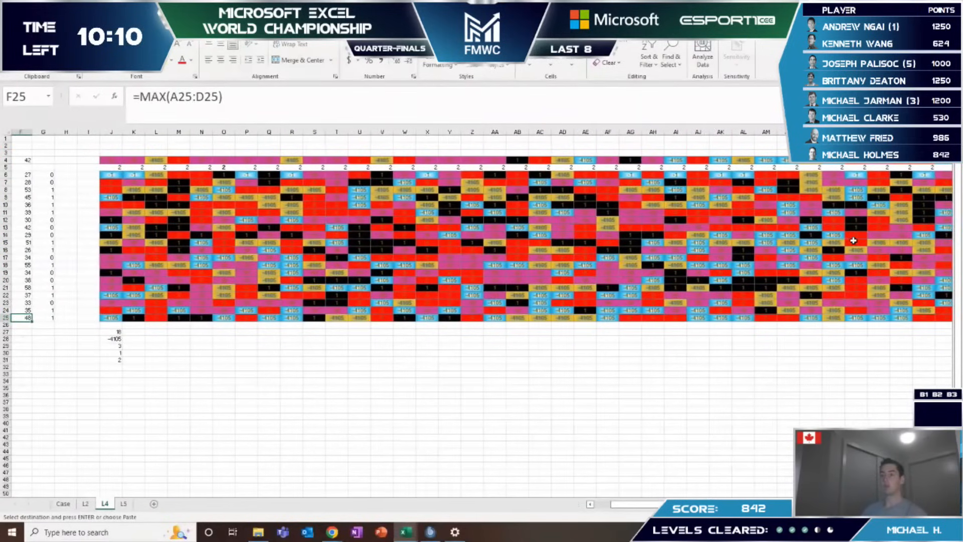
key("Right")
key("ctrl+Up")
key("Down")
key("Right")
key("Down")
key("Right")
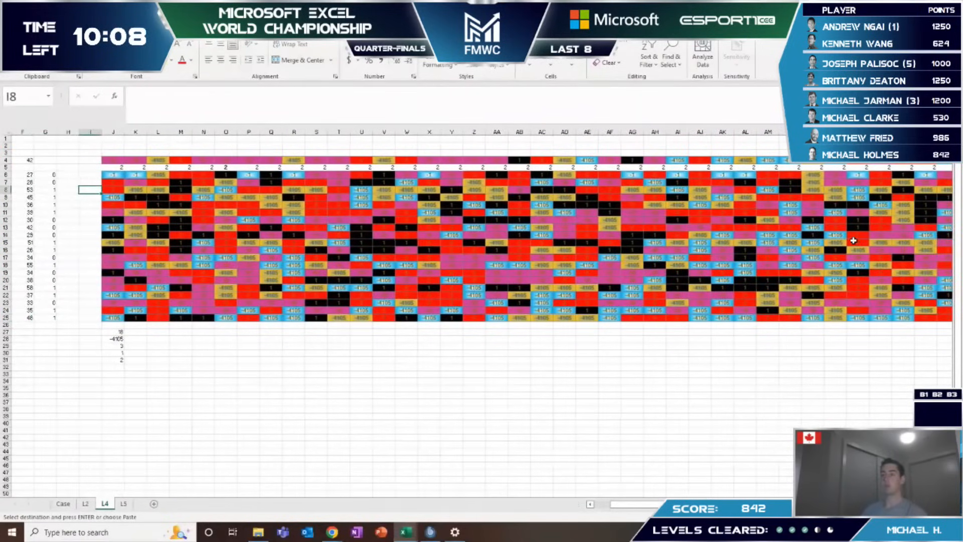
key("ctrl+Left")
key("ctrl+Left")
key("ctrl+Left")
key("ctrl+Left")
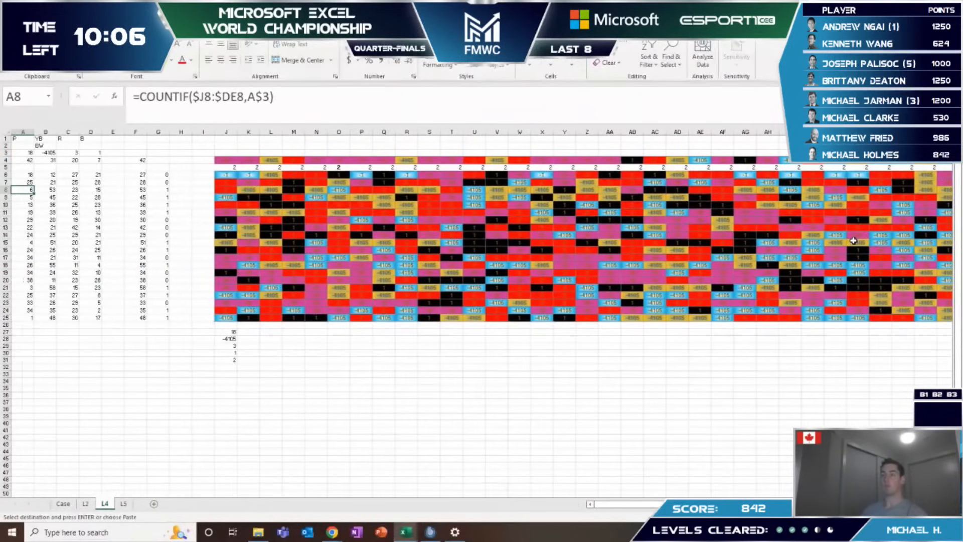
key("ctrl+Right")
key("ctrl+Right")
key("ctrl+Left")
key("ctrl+Left")
key("ctrl+Right")
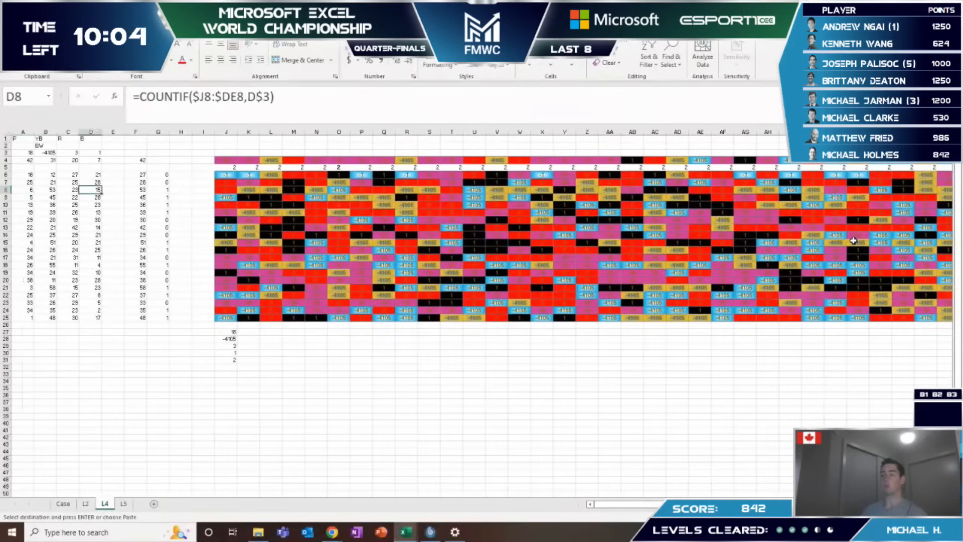
key("ctrl+Right")
key("ctrl+Right")
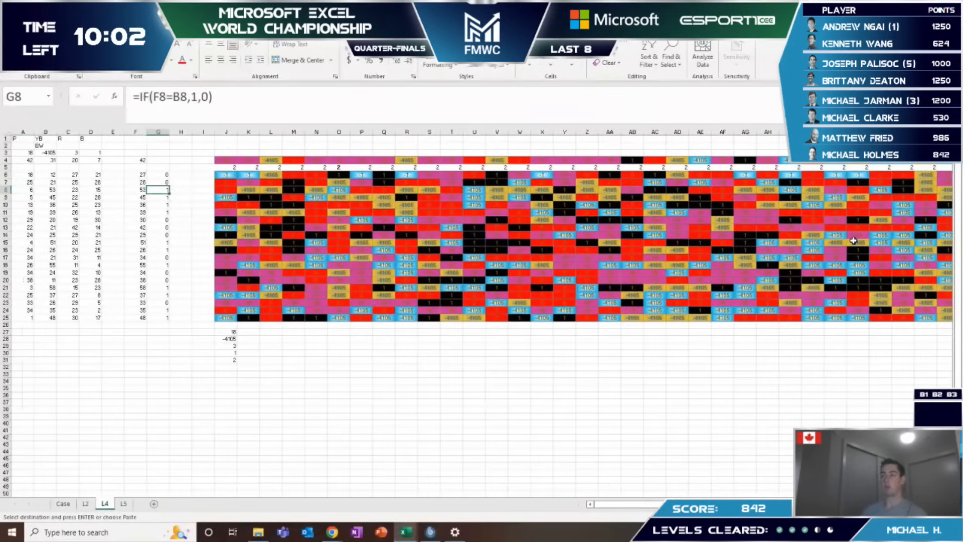
key("Right")
key("Right")
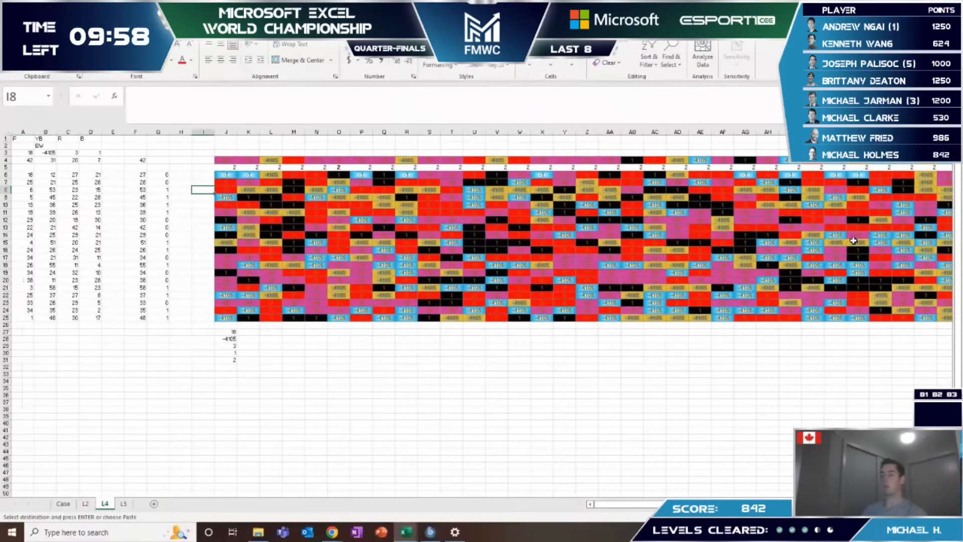
Step: Paste the -1 code onto the blue cells J9, J13, J22 and J25
key("Right")
key("Down")
key("ctrl+v")
key("Down")
key("Down")
key("Down")
key("Down")
key("ctrl+v")
key("Down")
key("Down")
key("Down")
key("Down")
key("Down")
key("Down")
key("Down")
key("Down")
key("Down")
key("ctrl+v")
key("Down")
key("Down")
key("Down")
key("ctrl+v")
Step: Paste the -1 code onto the blue cells K24, K22 and K18
key("Right")
key("Up")
key("ctrl+v")
key("Up")
key("Up")
key("ctrl+v")
key("Up")
key("Up")
key("Up")
key("Up")
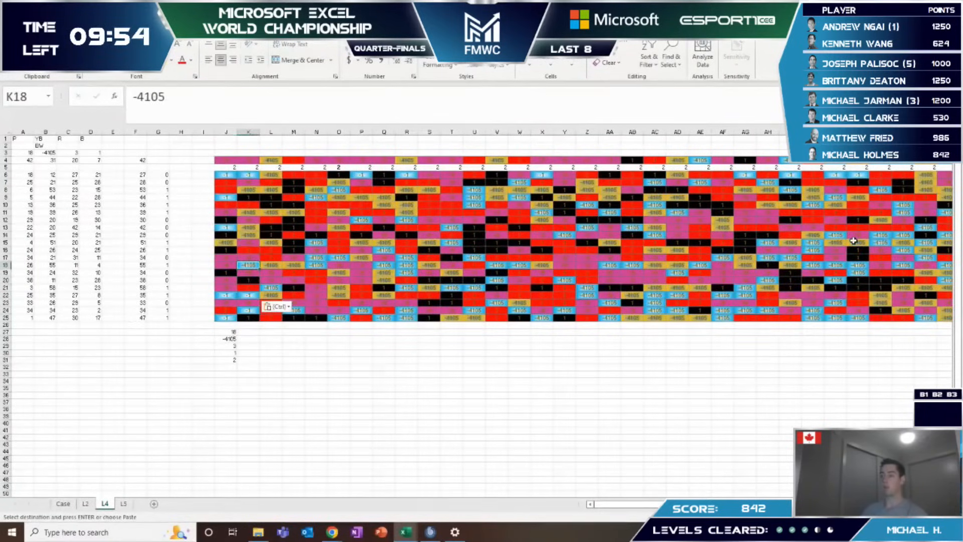
key("ctrl+v")
Step: Copy the -1 code afresh from the blue cell K6
key("Up")
key("Up")
key("Up")
key("Up")
key("Up")
key("Up")
key("Up")
key("Up")
key("Up")
key("Right")
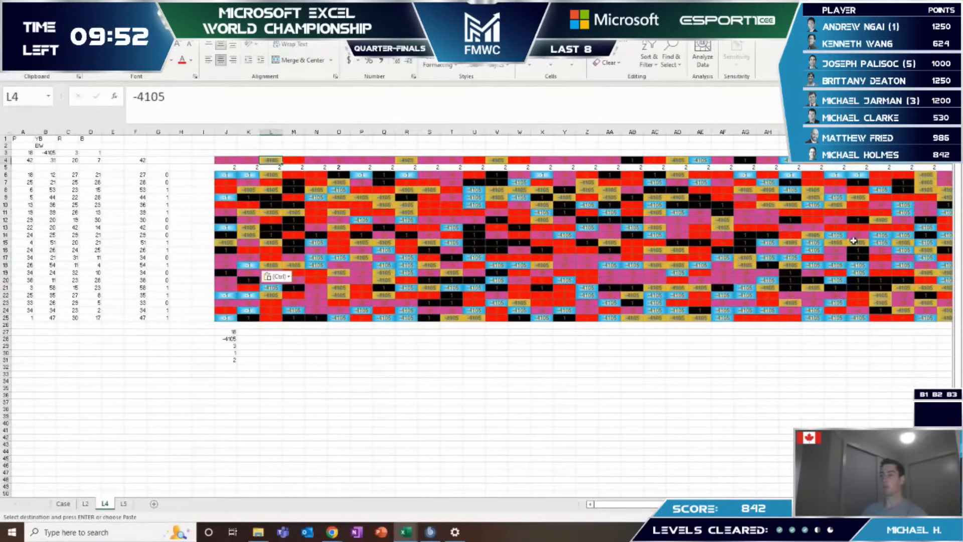
key("Down")
key("Down")
key("Escape")
key("Left")
key("ctrl+c")
key("Right")
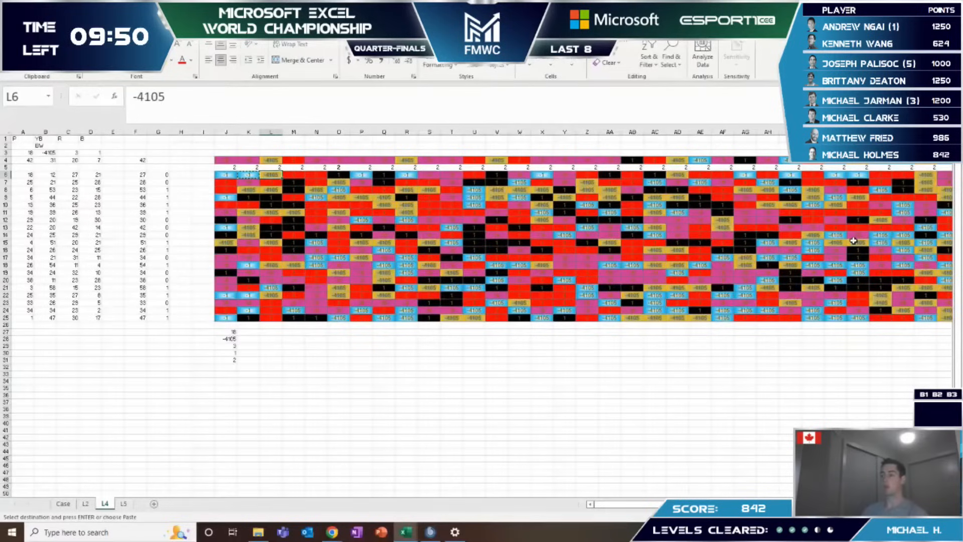
Step: Paste the -1 code onto the blue cells L21 and M24
key("Down")
key("Down")
key("Down")
key("Down")
key("Down")
key("Down")
key("Down")
key("Down")
key("Down")
key("Down")
key("Down")
key("Down")
key("Down")
key("Down")
key("Down")
key("Down")
key("Down")
key("Down")
key("Up")
key("Up")
key("ctrl+v")
key("Right")
key("Down")
key("Down")
key("Down")
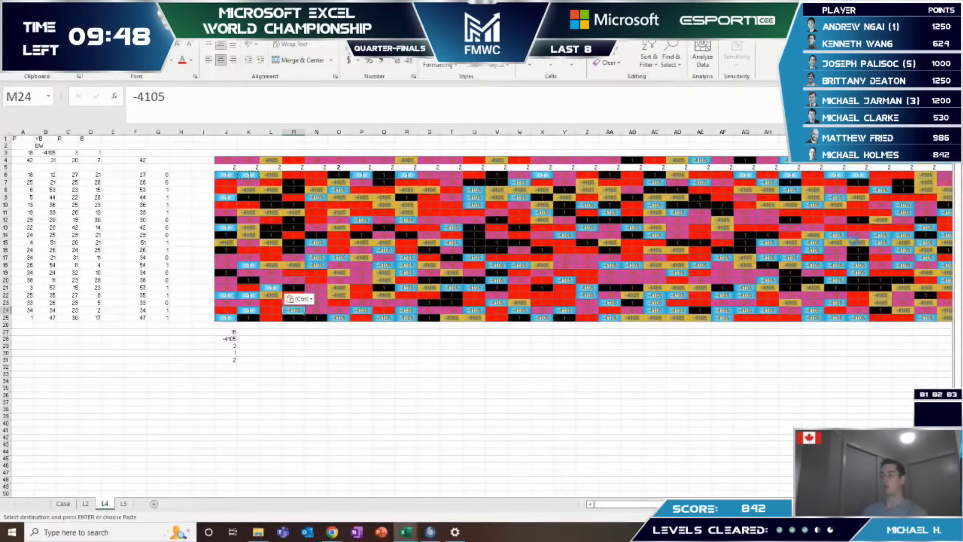
key("ctrl+v")
key("Up")
key("Up")
key("Right")
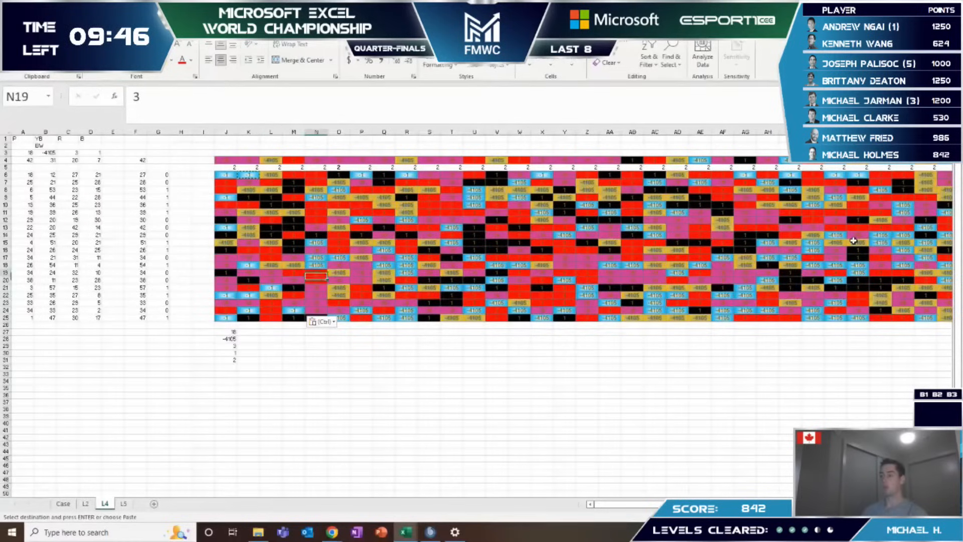
Step: Paste the -1 code onto the blue cells N18, N17, O17 and N15
key("Up")
key("Up")
key("Up")
key("ctrl+v")
key("Right")
key("ctrl+v")
key("Left")
key("Up")
key("Up")
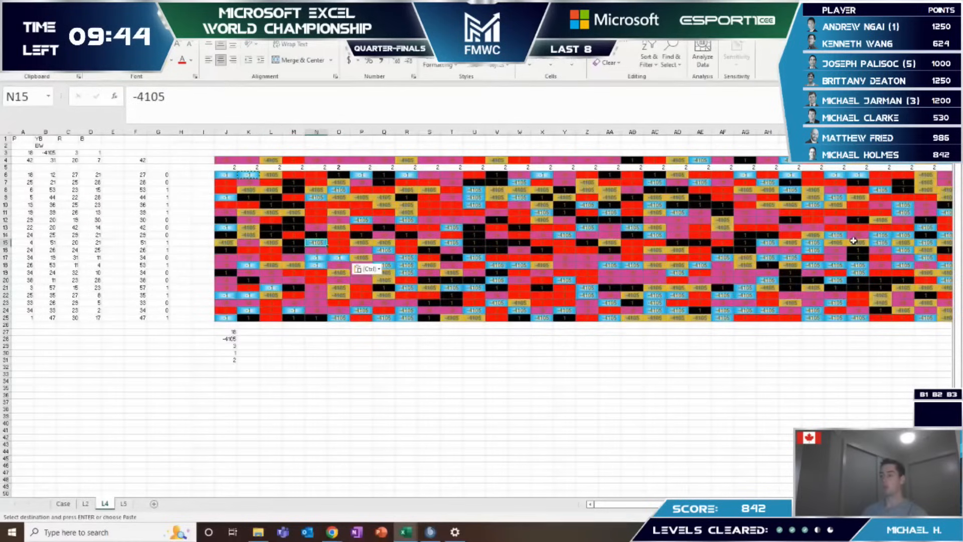
key("ctrl+v")
Step: Paste the -1 code onto the blue cells N9, O8 and P24 and the neighbouring blue cell in row 25
key("Up")
key("Up")
key("Up")
key("Up")
key("Up")
key("Up")
key("ctrl+v")
key("Up")
key("Right")
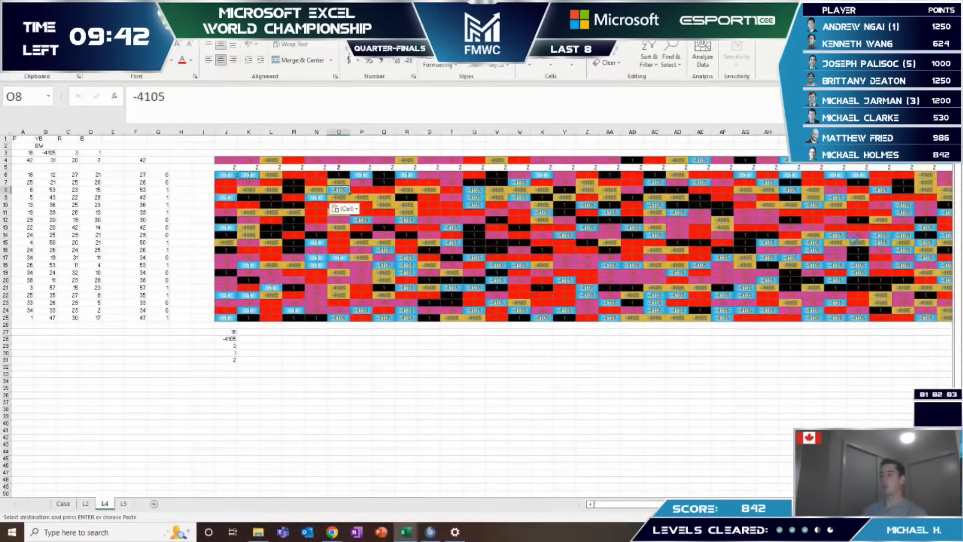
key("ctrl+v")
key("ctrl+v")
key("Right")
key("Right")
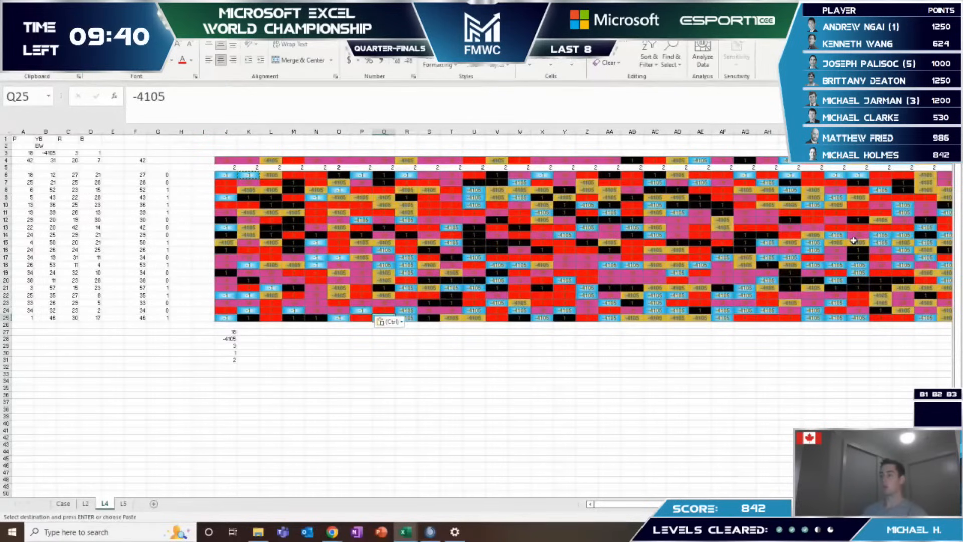
Step: Paste the -1 code onto the blue cells Q25, R25, R24 and R21
key("ctrl+v")
key("Right")
key("ctrl+v")
key("Up")
key("ctrl+v")
key("Up")
key("Up")
key("Up")
key("ctrl+v")
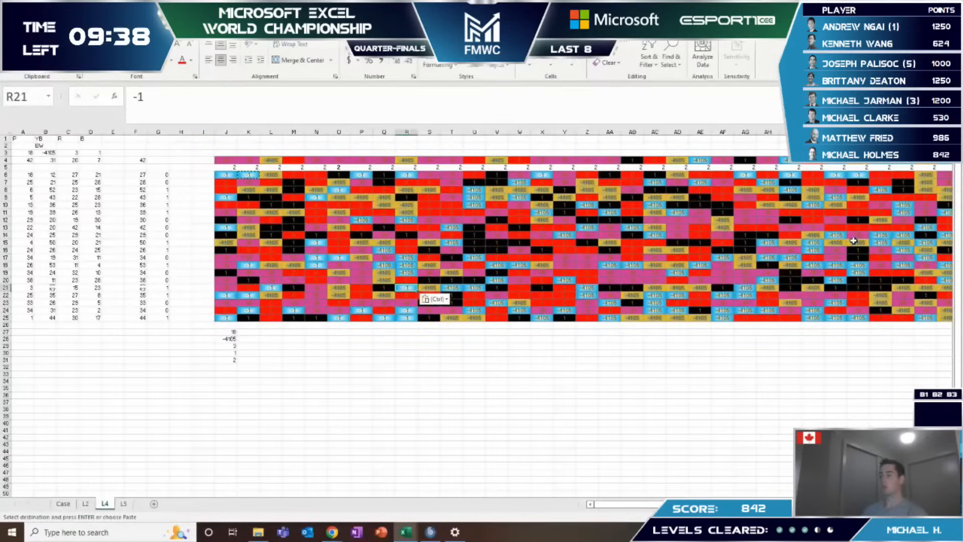
Step: Paste the -1 code onto the blue cells R19, R18, R17, Q16 and Q18
key("Up")
key("Up")
key("ctrl+v")
key("Up")
key("Left")
key("Up")
key("Up")
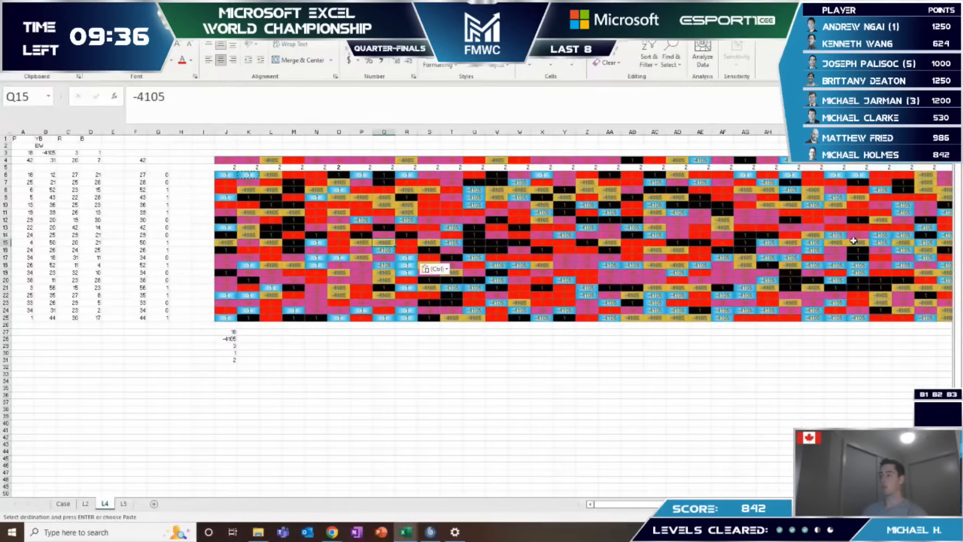
key("Down")
key("Down")
key("Down")
key("ctrl+v")
Step: Paste the -1 code onto the blue cells R12 and P12
key("Right")
key("Up")
key("Up")
key("Up")
key("Up")
key("Up")
key("Up")
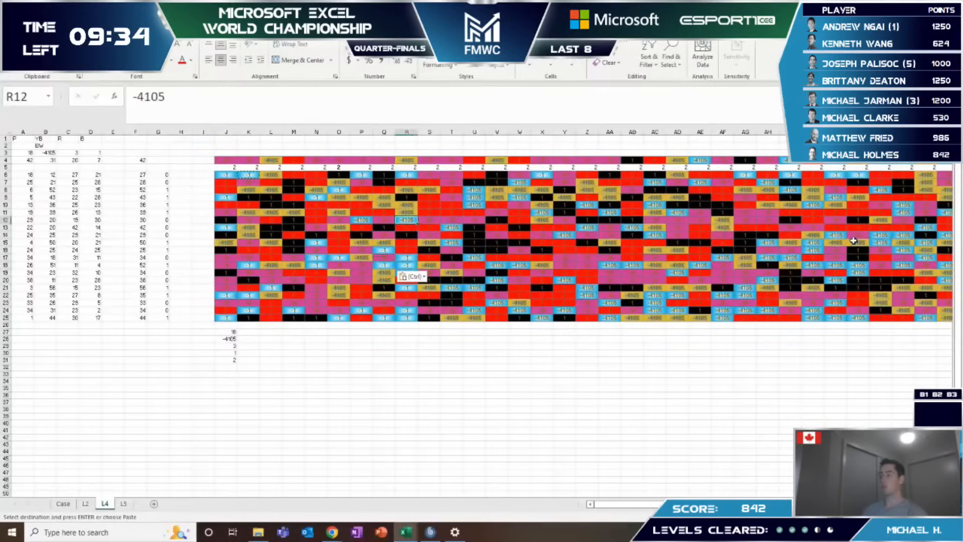
key("ctrl+v")
key("Left")
key("Left")
key("ctrl+v")
Step: Paste the -1 code onto the blue cells T13, T15, T21 and U21
key("Right")
key("Right")
key("Right")
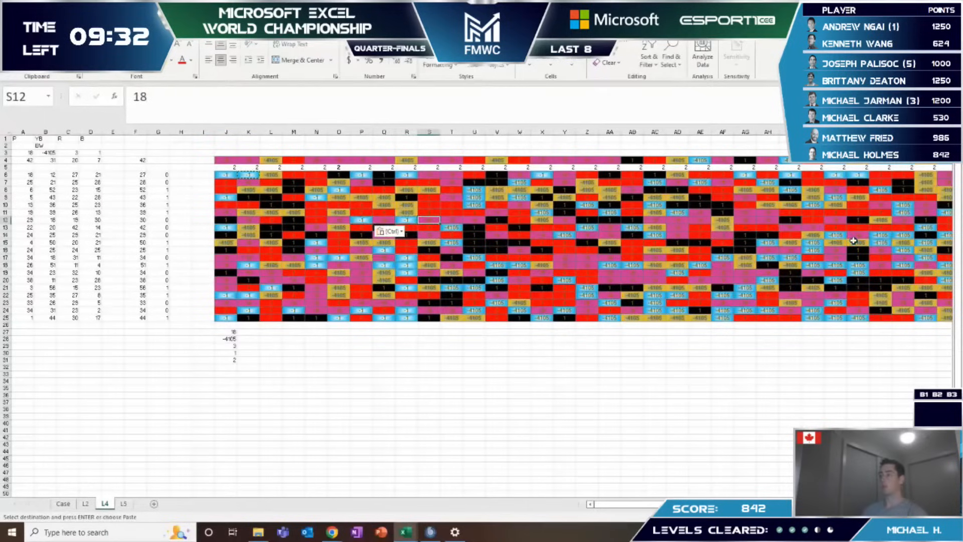
key("Right")
key("Down")
key("ctrl+v")
key("Down")
key("Down")
key("ctrl+v")
key("Down")
key("Down")
key("Down")
key("Down")
key("Down")
key("Down")
key("ctrl+v")
key("Right")
key("Down")
key("ctrl+v")
Step: Paste the -1 code onto the blue cells U24 and U17
key("Down")
key("Down")
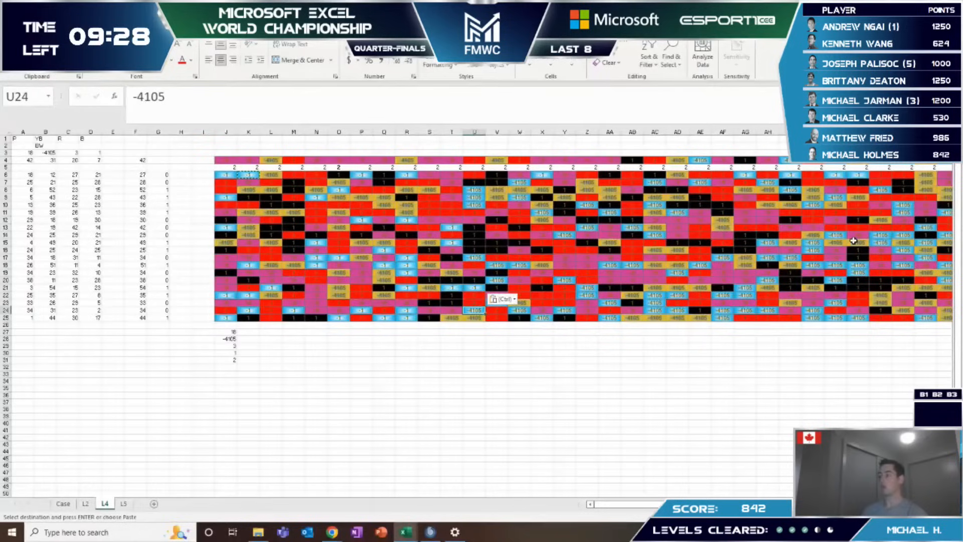
key("ctrl+v")
key("Up")
key("Up")
key("Up")
key("Up")
key("Up")
key("Up")
key("Up")
key("ctrl+v")
Step: Paste the -1 code onto the run of blue cells in column U from U10 upwards
key("Up")
key("Up")
key("Up")
key("Up")
key("Up")
key("Up")
key("Up")
key("ctrl+v")
key("Up")
key("ctrl+v")
key("Up")
key("ctrl+v")
Step: Paste the -1 code onto the blue cells W9, W18 and V18
key("Up")
key("Right")
key("Up")
key("Right")
key("Down")
key("Down")
key("ctrl+v")
key("Down")
key("ctrl+v")
key("Down")
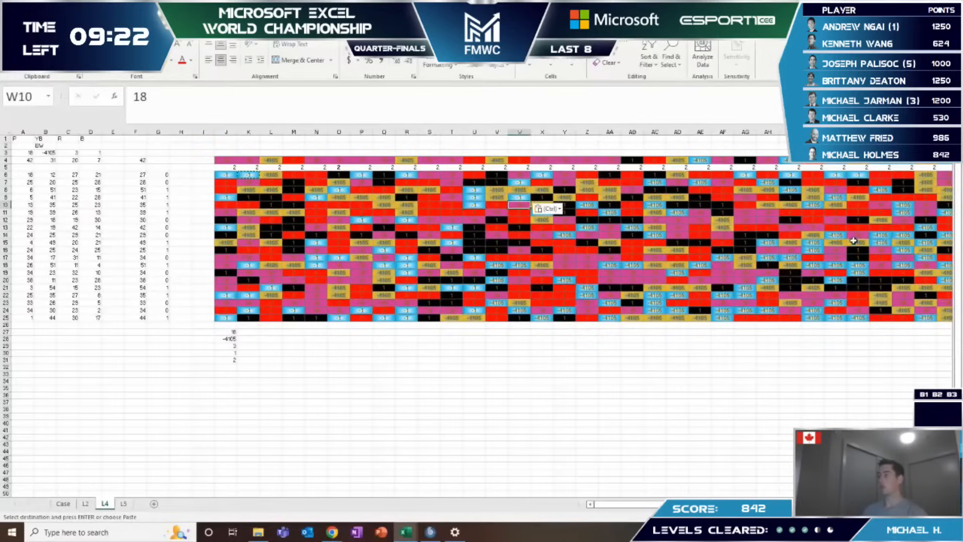
key("Down")
key("Down")
key("Down")
key("Down")
key("Down")
key("Down")
key("Down")
key("Down")
key("ctrl+v")
key("Left")
key("ctrl+v")
Step: Paste the -1 code onto the blue cells V20 and V23
key("Down")
key("Down")
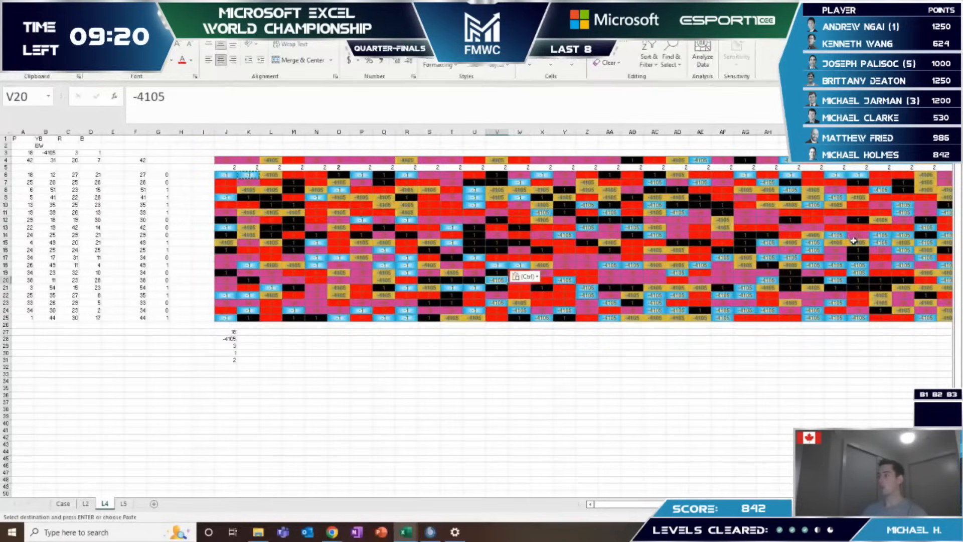
key("Down")
key("Down")
key("Down")
key("ctrl+v")
Step: Paste the -1 code onto the remaining blue cells of columns W to Y in rows 24 and 25
key("Right")
key("Down")
key("Escape")
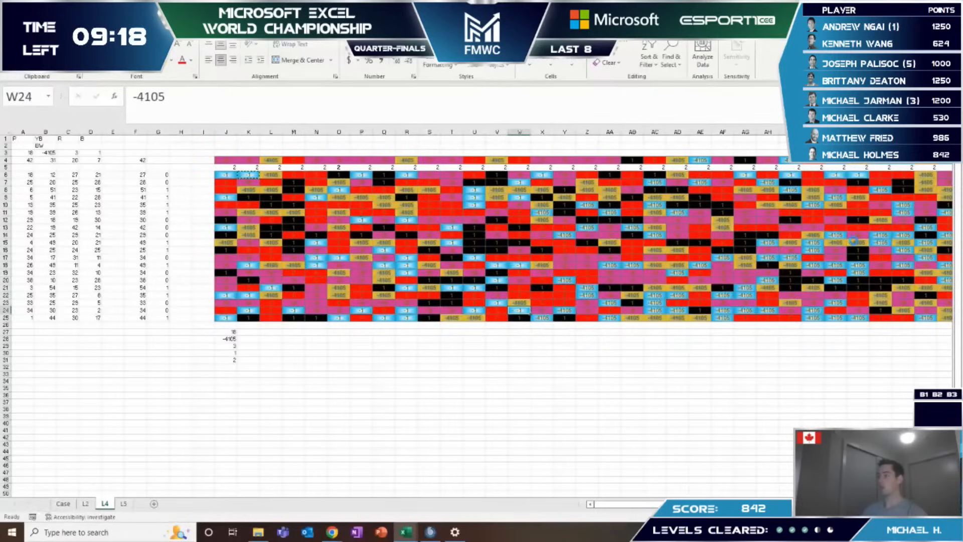
key("Right")
key("Right")
key("ctrl+c")
key("Up")
key("Right")
key("Up")
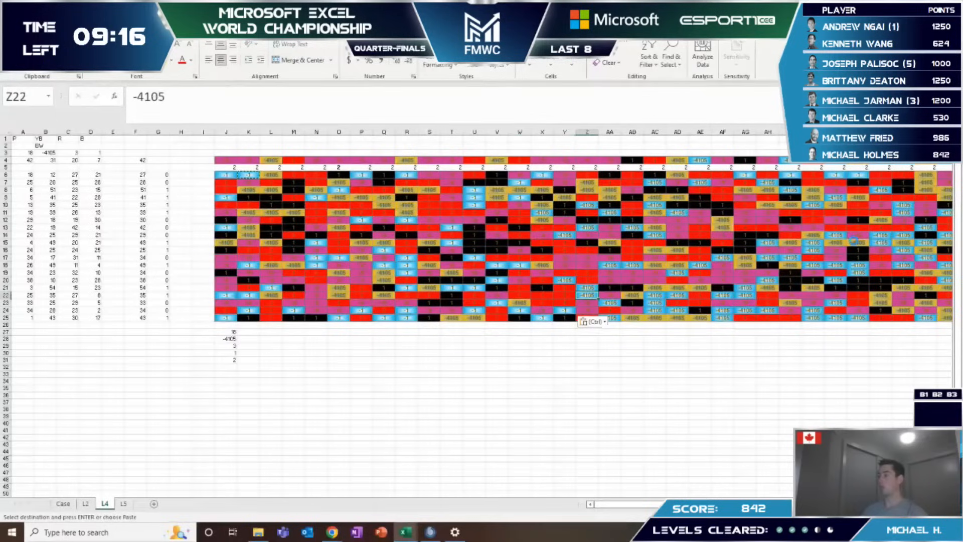
Step: Paste the -1 code onto the blue cells Z22 and Y20
key("ctrl+v")
key("Up")
key("Left")
key("Up")
key("ctrl+v")
Step: Paste the -1 code onto the blue cells Y14 and X11
key("Up")
key("Up")
key("Up")
key("Up")
key("Up")
key("Up")
key("Up")
key("Up")
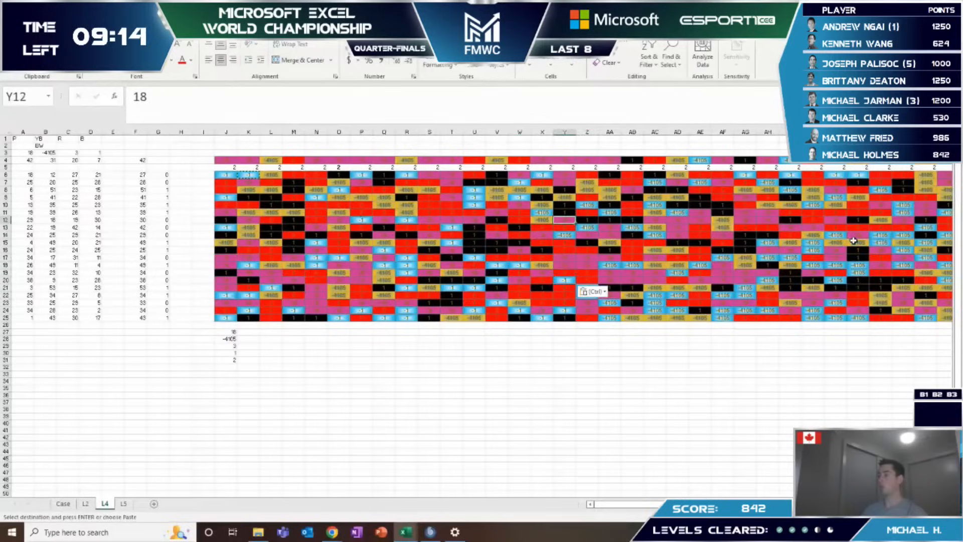
key("Down")
key("Down")
key("ctrl+v")
key("Left")
key("Up")
key("Up")
key("Up")
key("ctrl+v")
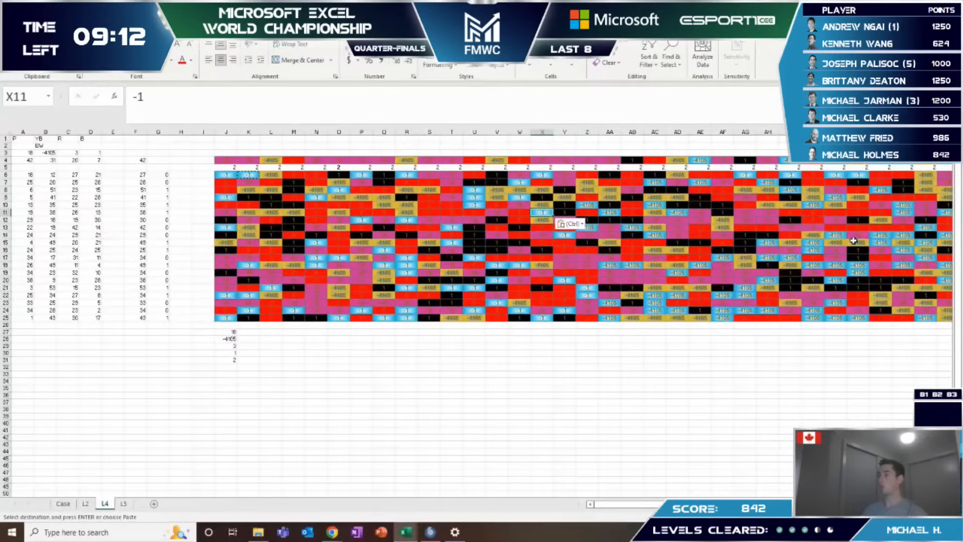
key("Up")
key("Up")
key("Up")
key("Up")
key("Up")
key("Up")
key("Up")
key("Right")
key("Down")
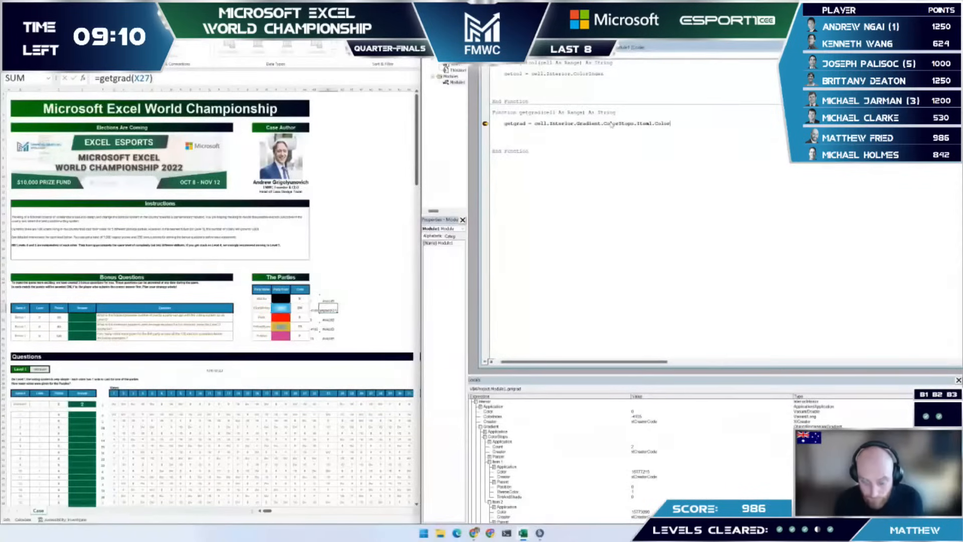
Step: Resume the paused getgrad run and recalculate the formula in AC28 so it stops at the function's breakpoint
key("F9")
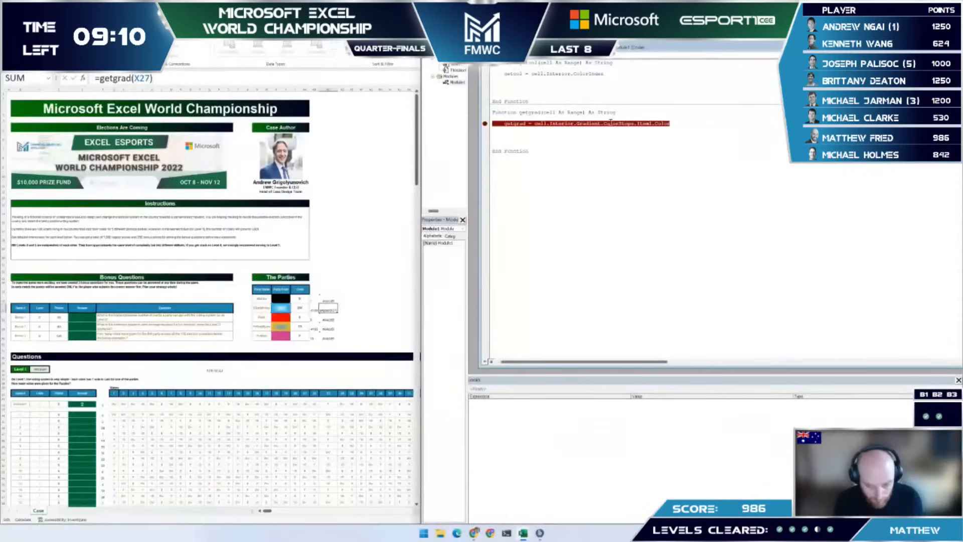
key("F2")
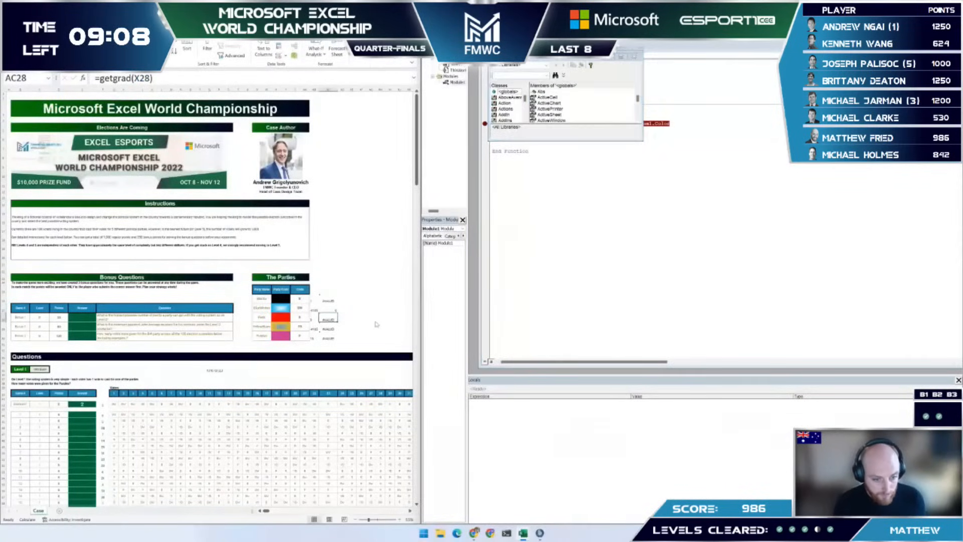
key("Return")
left_click(581, 273)
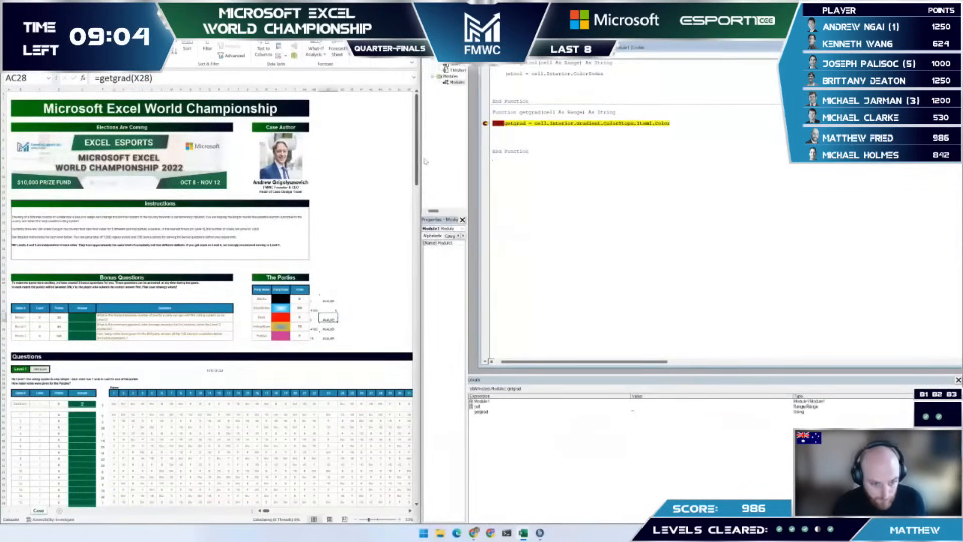
Step: Remove the breakpoint from the getgrad line, finish the run and re-enter the formula in AC28
left_click(485, 123)
key("F5")
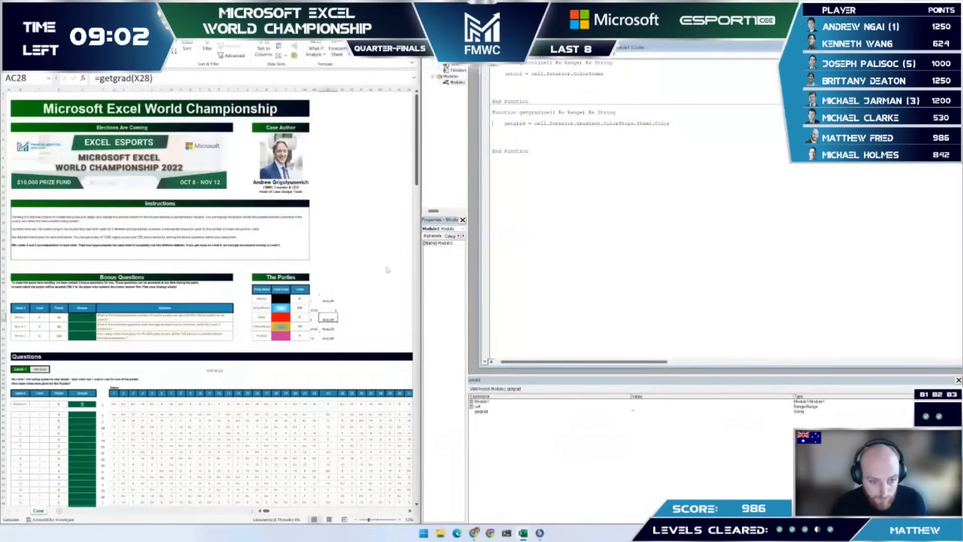
double_click(324, 316)
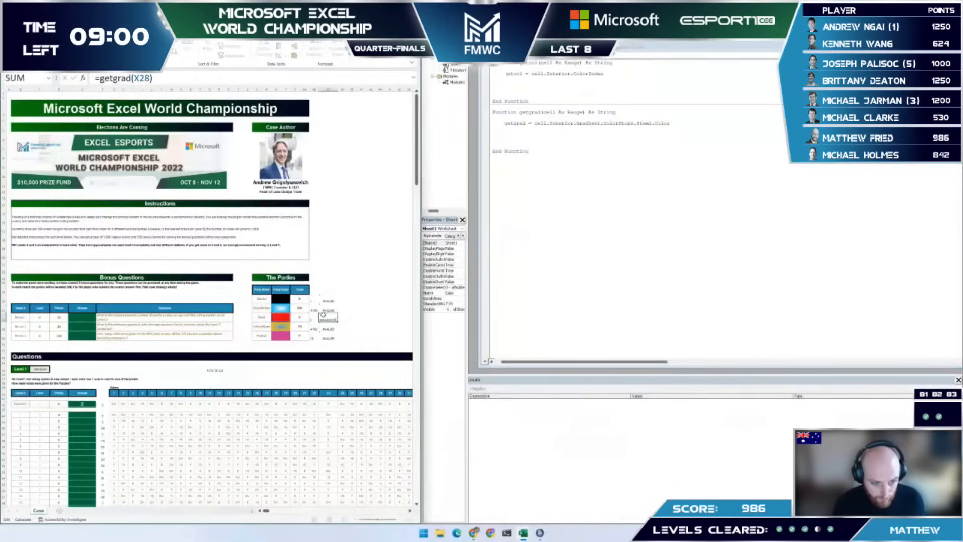
key("Return")
Step: Set the breakpoint on the getgrad assignment line again and recalculate AC28 to pause there
left_click(485, 123)
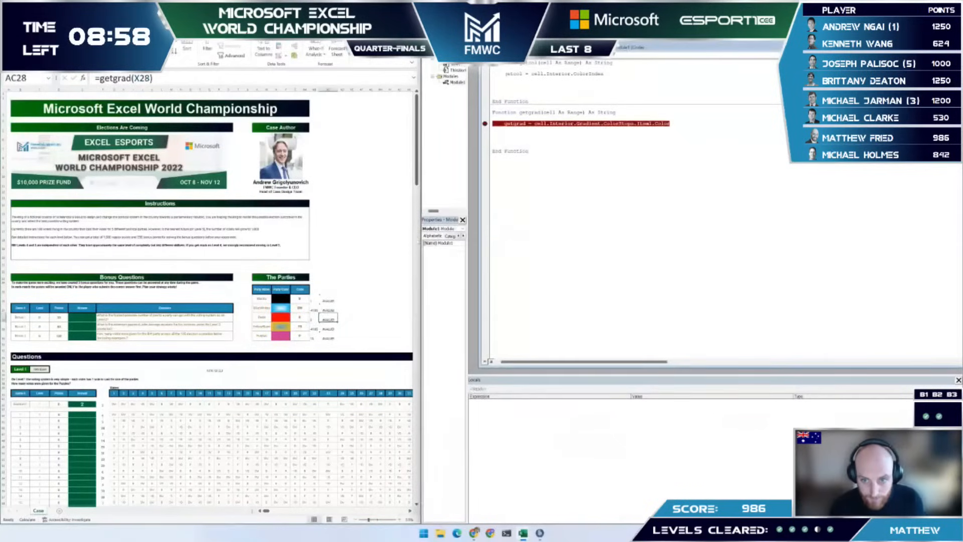
left_click(241, 75)
key("Return")
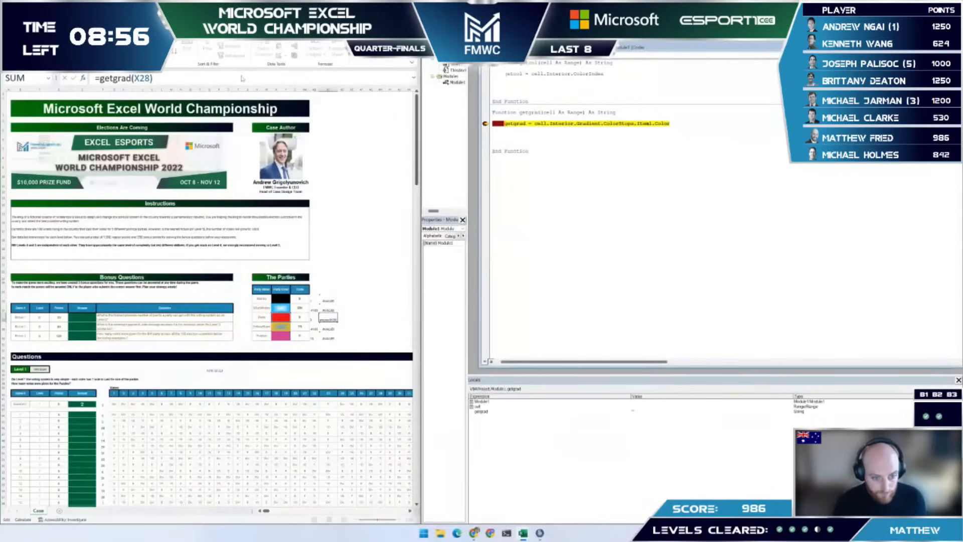
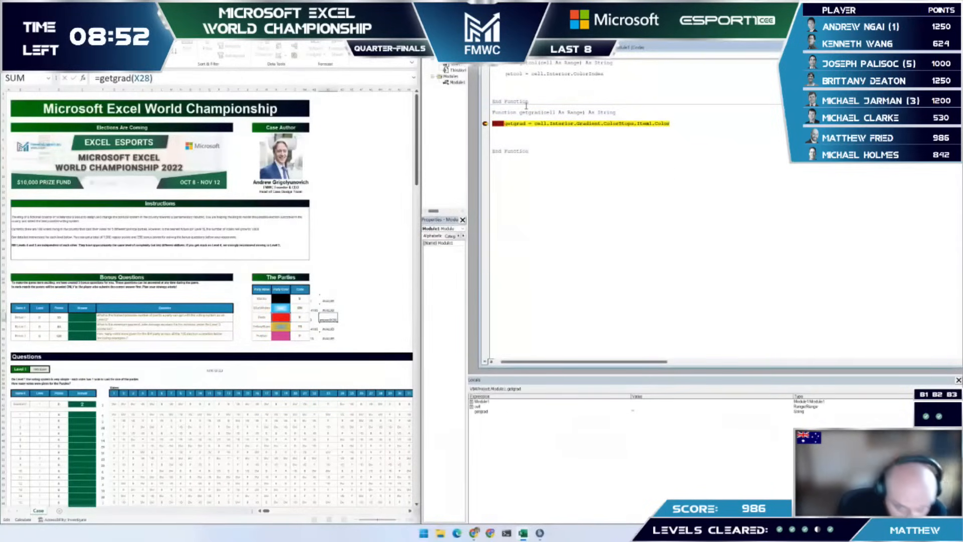
Step: Replace the Gradient.ColorStops expression in getgrad so that it returns cell.Interior.PatternColor
left_click_drag(604, 124, 662, 122)
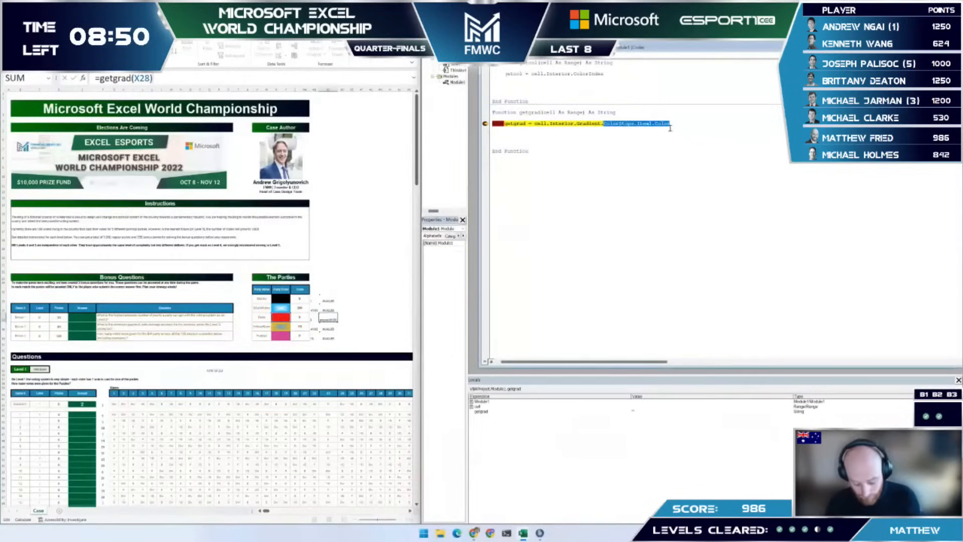
key("BackSpace")
key("ctrl+shift+Left")
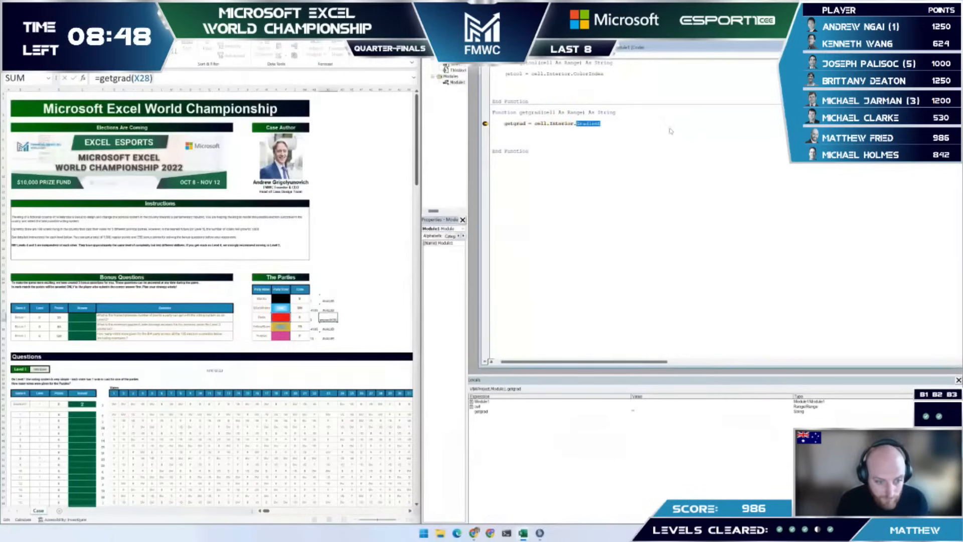
type(".")
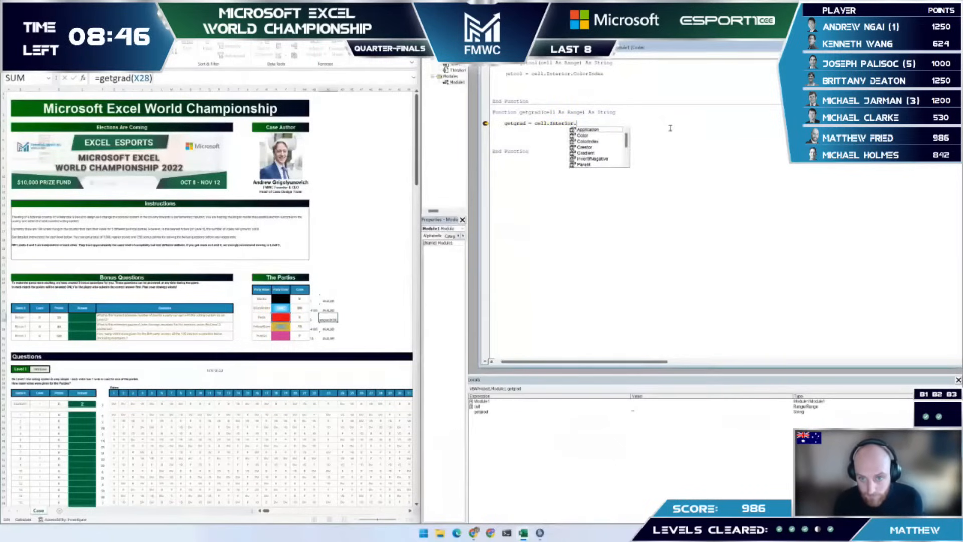
type("g")
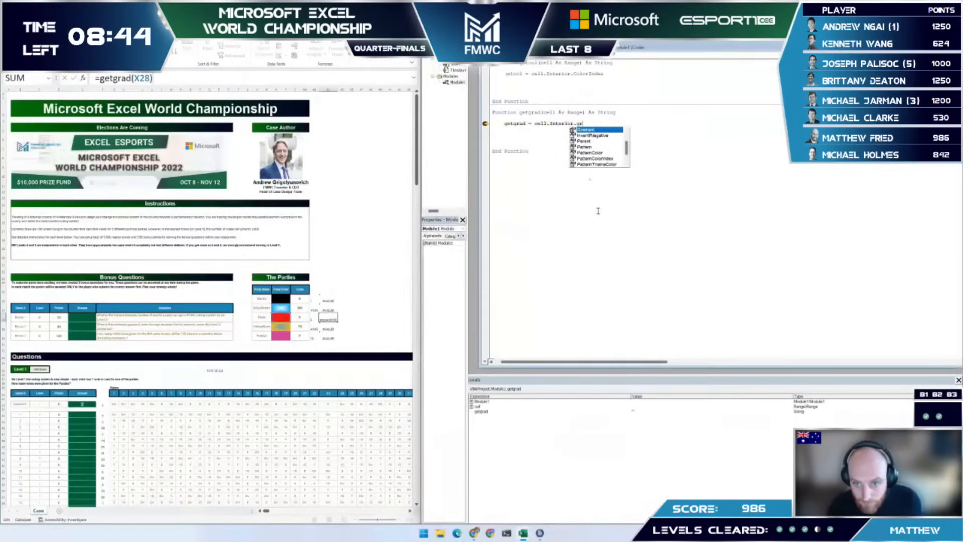
type("r")
key("Down")
key("Down")
key("Down")
key("Down")
key("Tab")
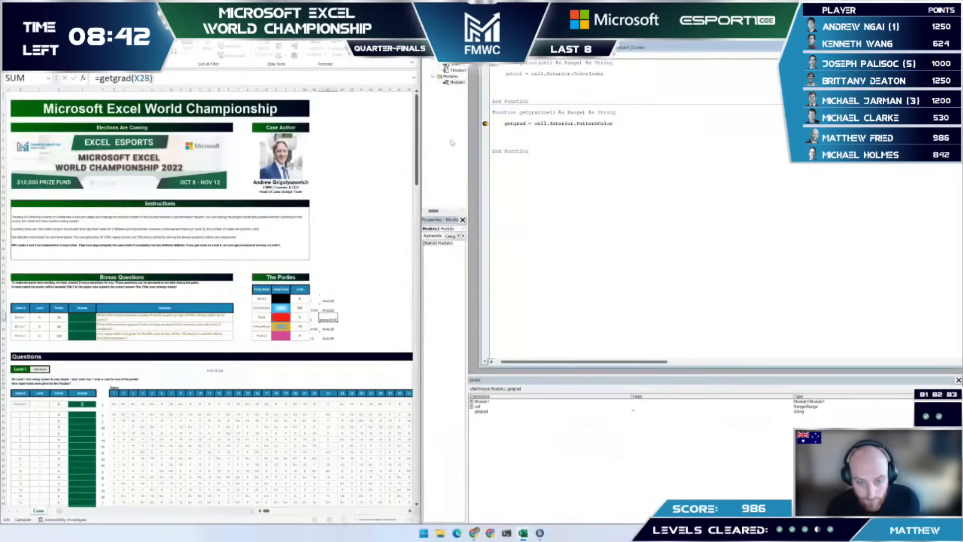
Step: Resume the paused run, then re-enter the getgrad formula in AC29 to pause on the breakpoint
left_click(549, 173)
key("F5")
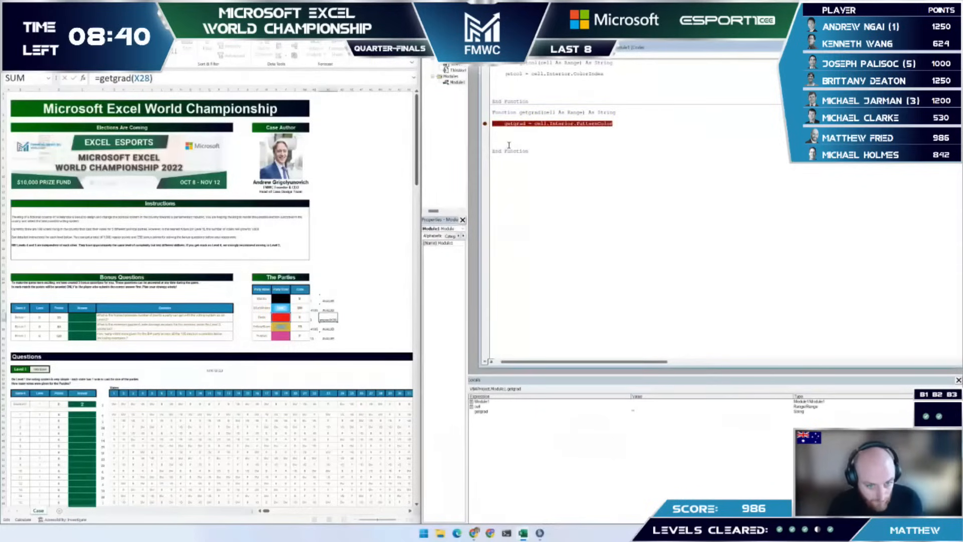
key("F2")
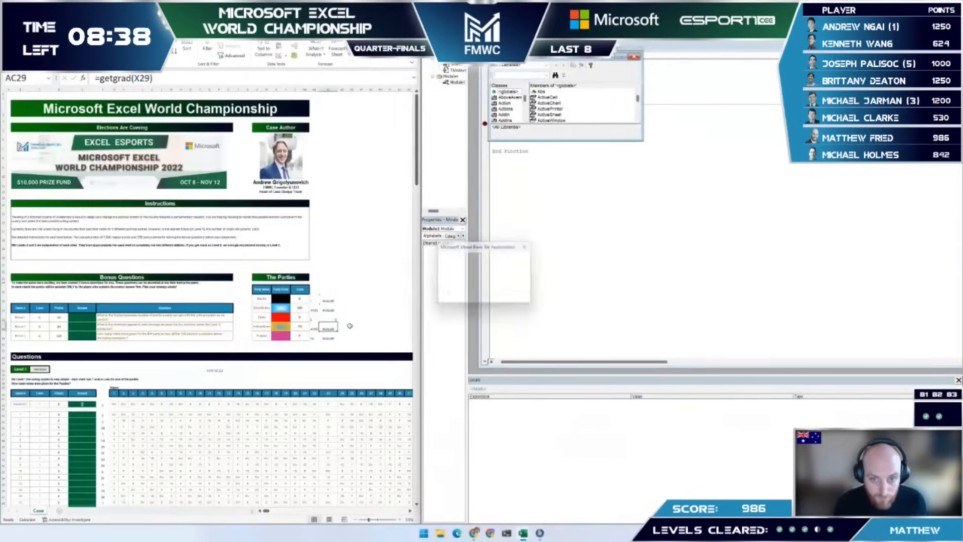
double_click(328, 327)
key("Return")
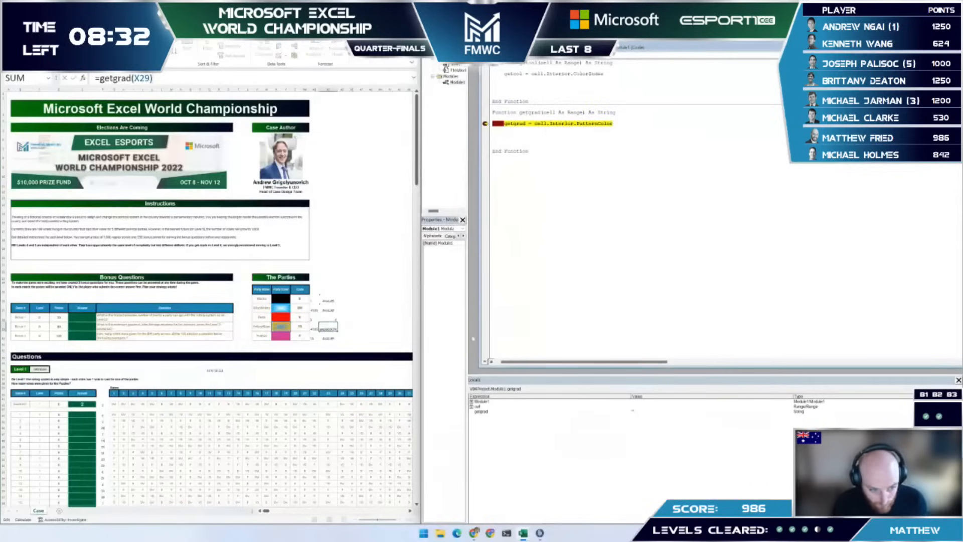
Step: Expand the cell variable in the debugger and examine its Interior and Gradient properties
left_click(472, 407)
scroll(481, 441, "down", 8)
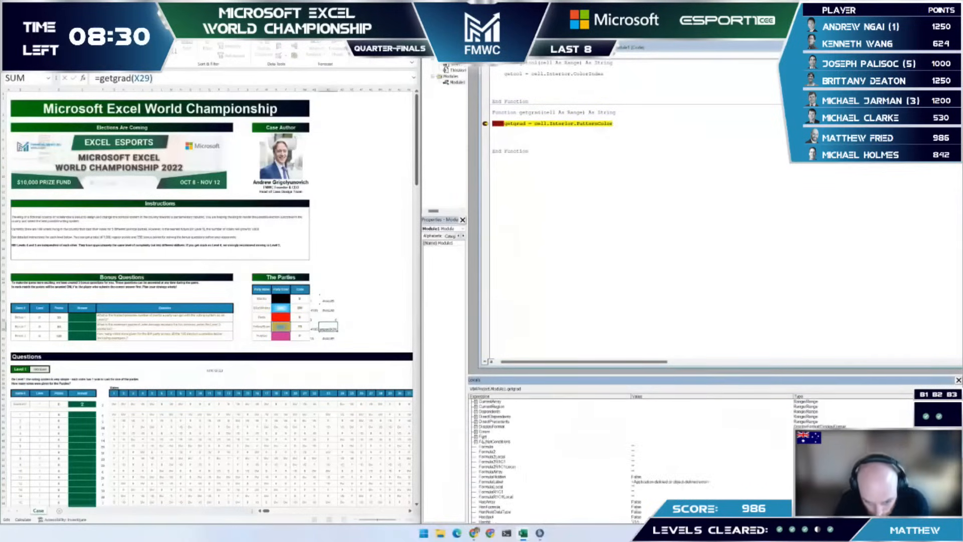
scroll(481, 451, "down", 2)
left_click(476, 467)
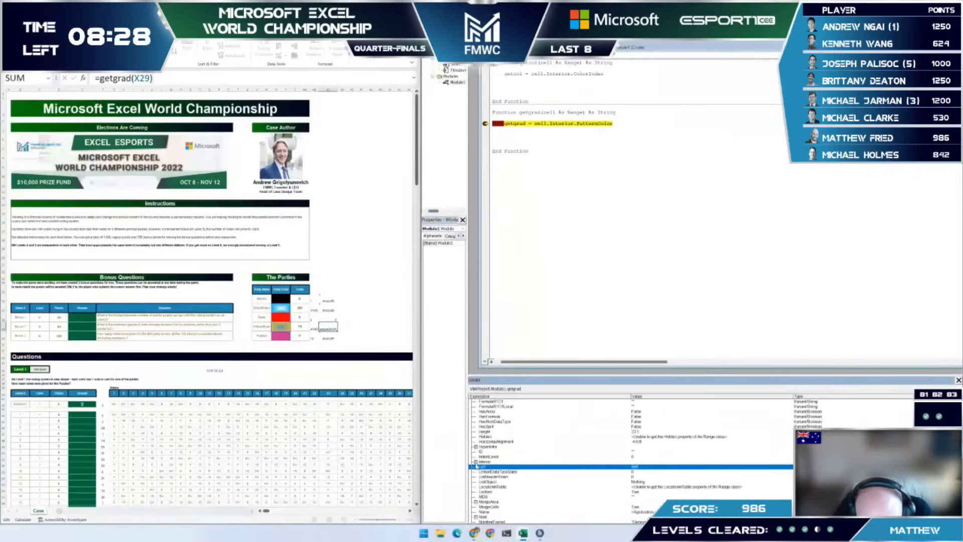
scroll(482, 451, "down", 1)
left_click(480, 472)
scroll(483, 475, "down", 2)
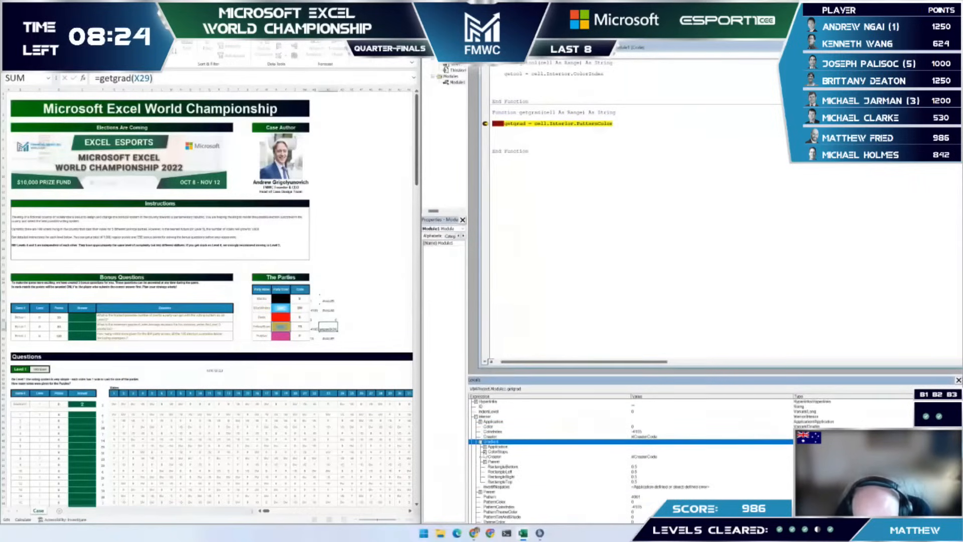
Step: Collapse Gradient and look through the remaining Range properties of the cell variable
key("Left")
scroll(474, 441, "down", 15)
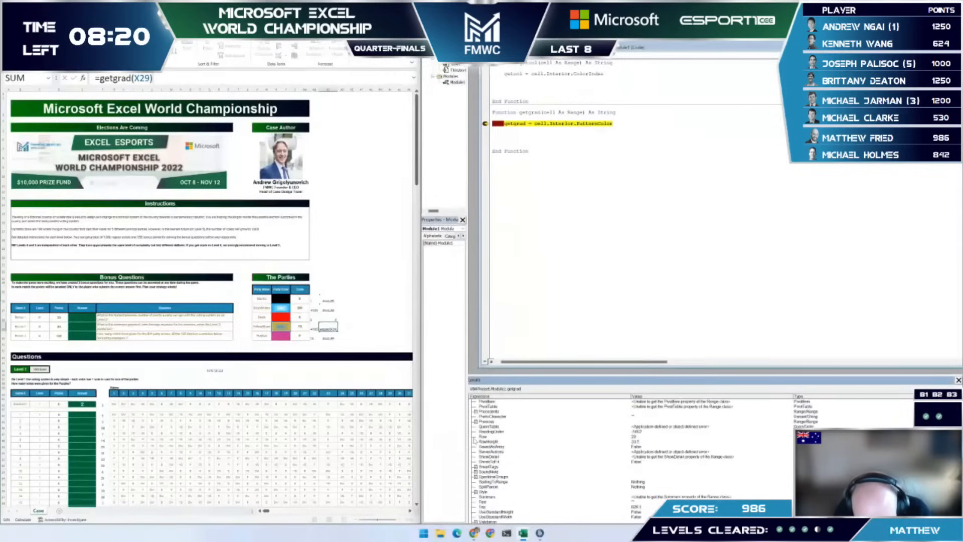
scroll(474, 441, "up", 1)
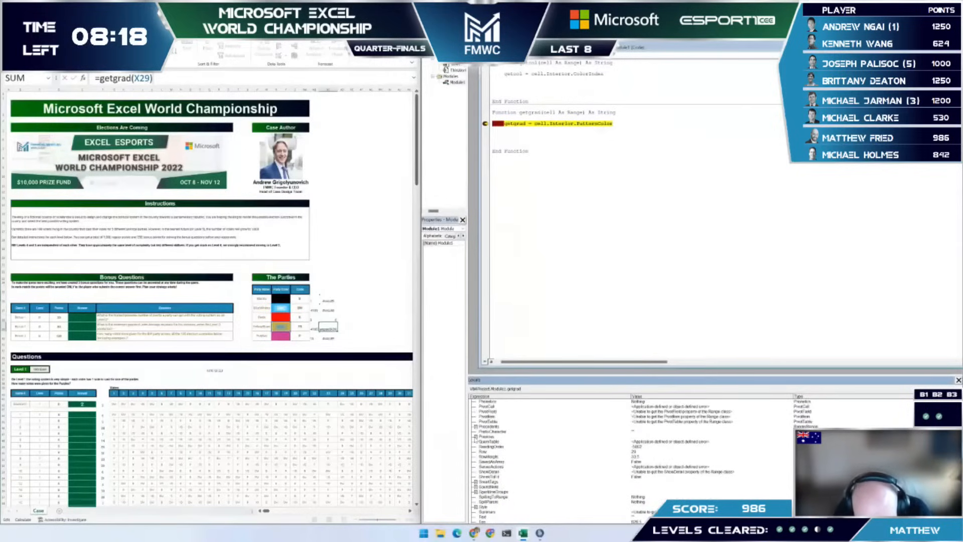
scroll(474, 441, "down", 4)
scroll(474, 441, "up", 6)
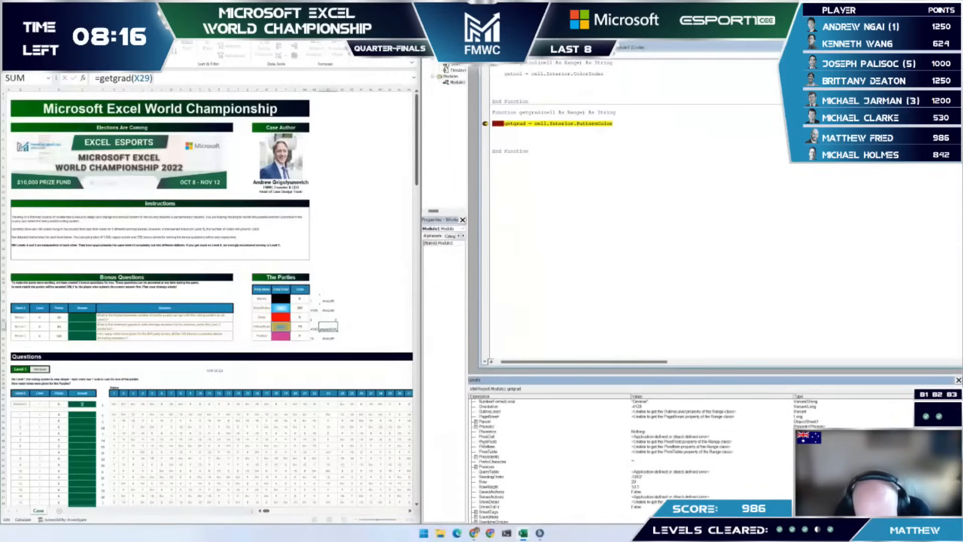
scroll(474, 442, "up", 8)
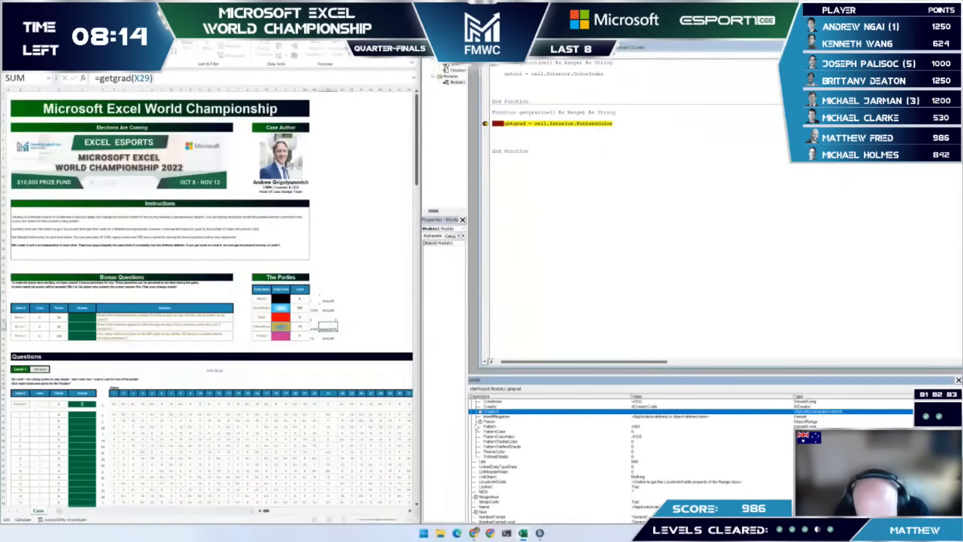
Step: Check the colour entries under the cell's Interior and expand its Gradient object again
left_click(480, 426)
scroll(474, 429, "up", 3)
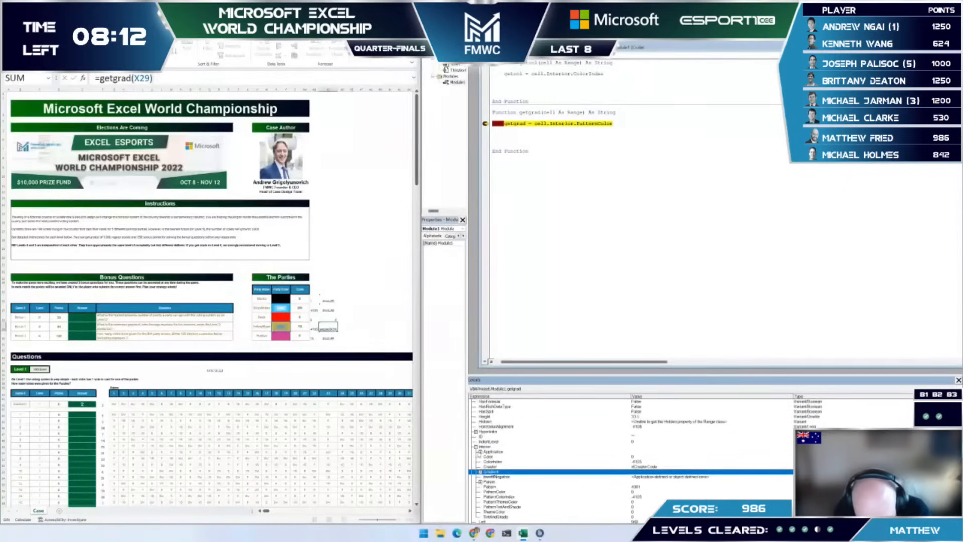
key("Up")
key("Up")
key("Up")
key("Down")
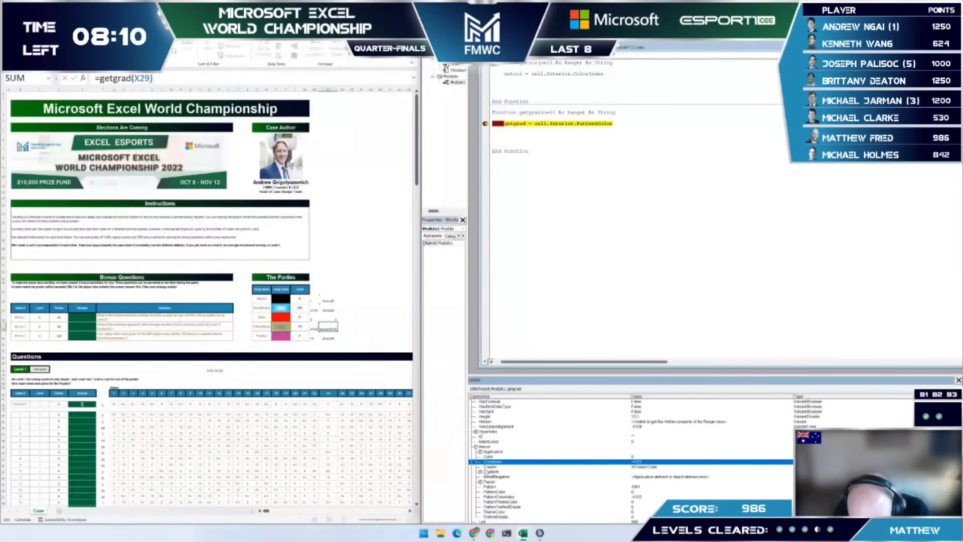
key("Down")
key("Down")
key("Right")
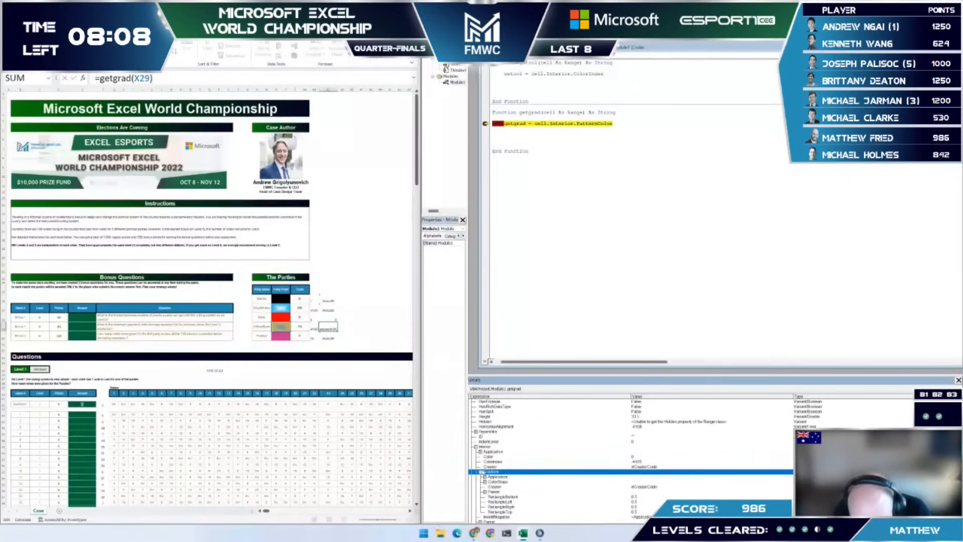
Step: Look through the cell's pattern and other properties, and expand its Style object to examine the contents
scroll(482, 473, "down", 4)
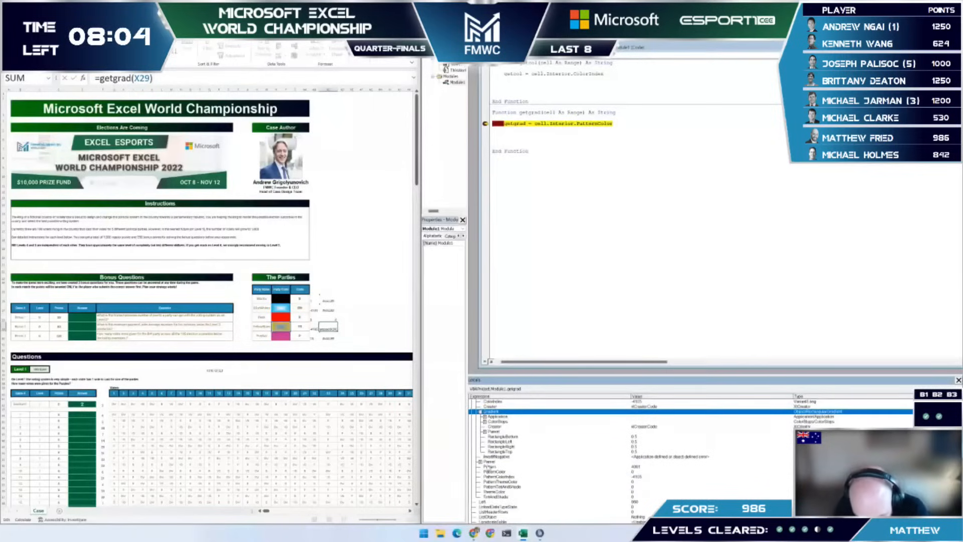
scroll(489, 466, "down", 4)
scroll(491, 445, "down", 2)
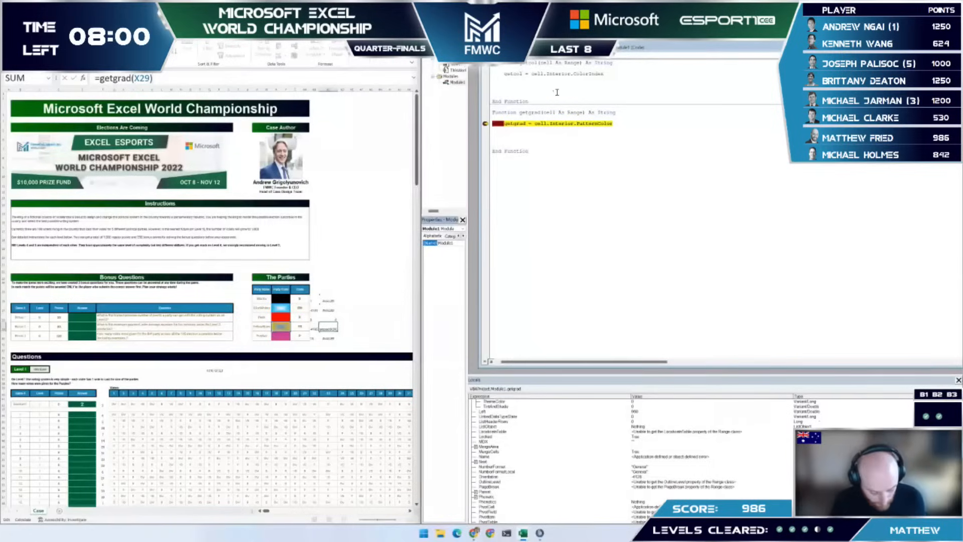
scroll(595, 402, "down", 2)
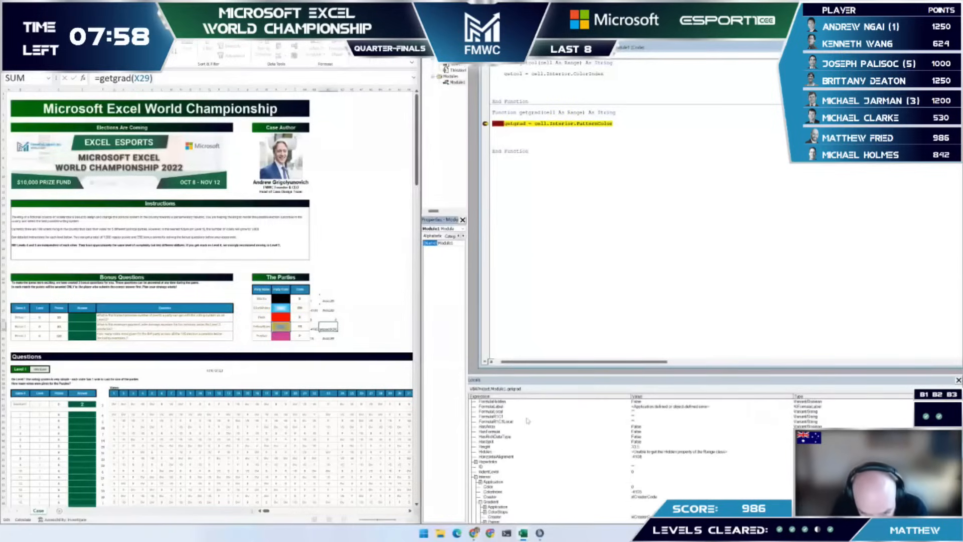
scroll(513, 419, "down", 6)
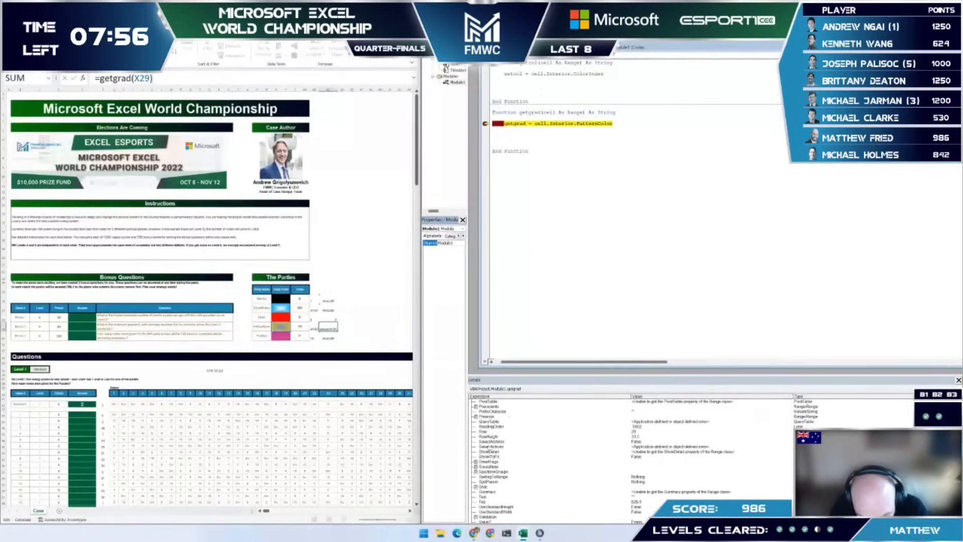
left_click(475, 487)
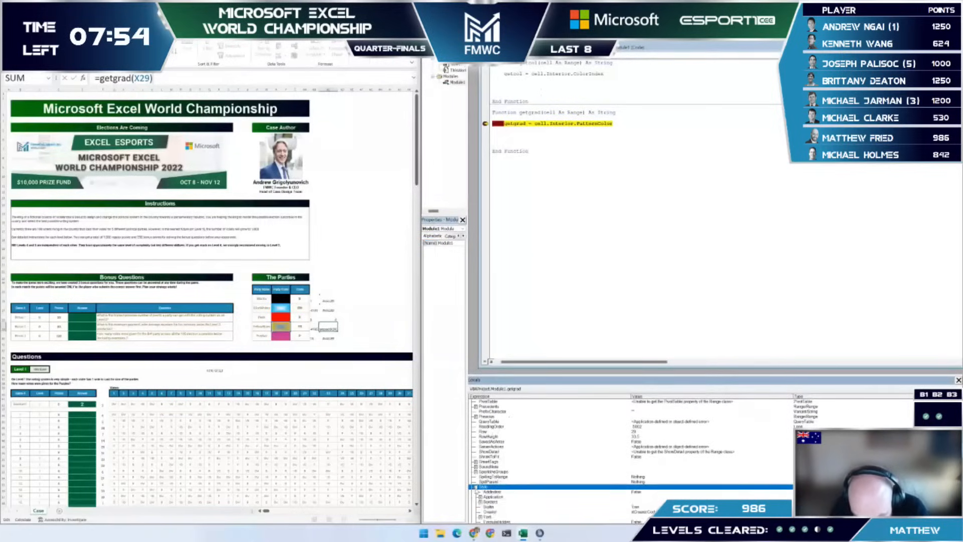
scroll(497, 488, "down", 2)
scroll(496, 488, "down", 4)
Step: Clear the breakpoint from the PatternColor line and let the getgrad calculation finish
left_click(543, 226)
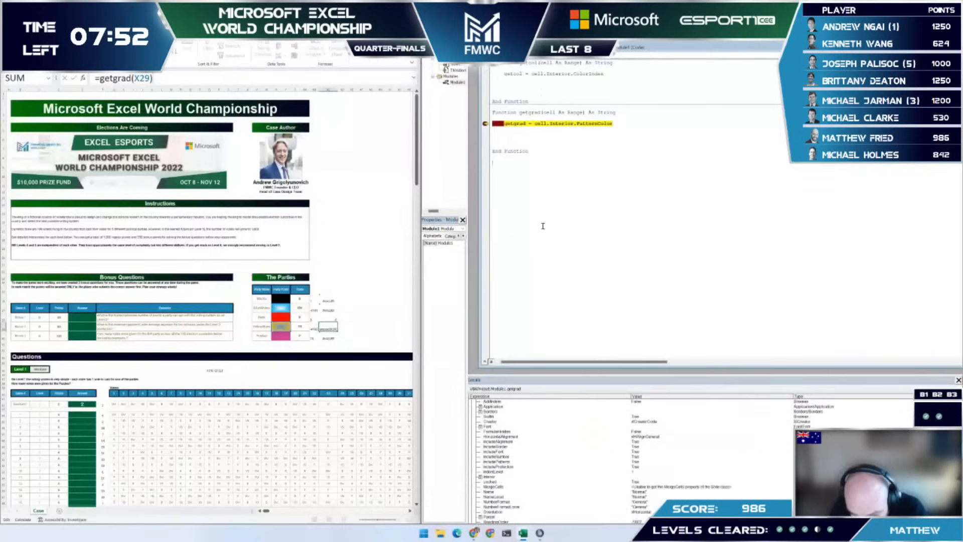
key("F5")
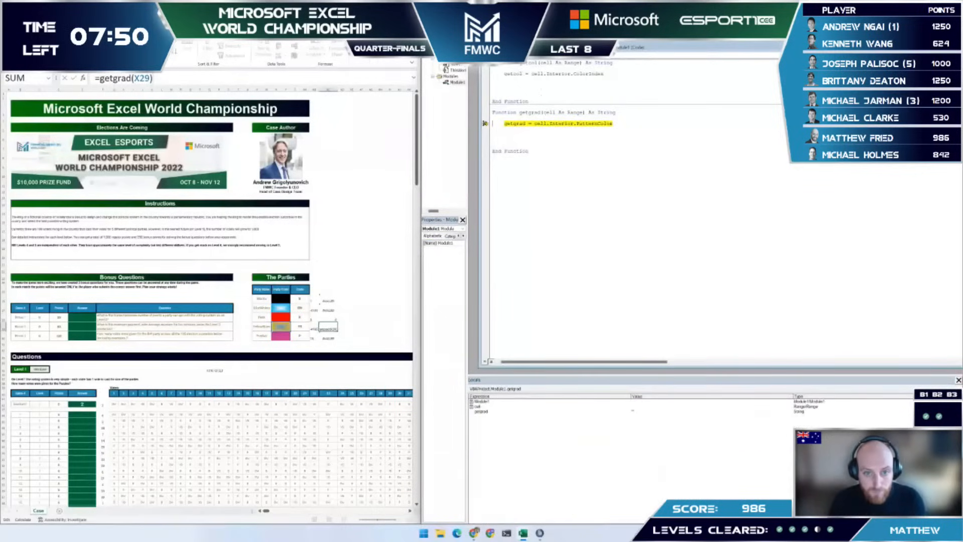
key("F5")
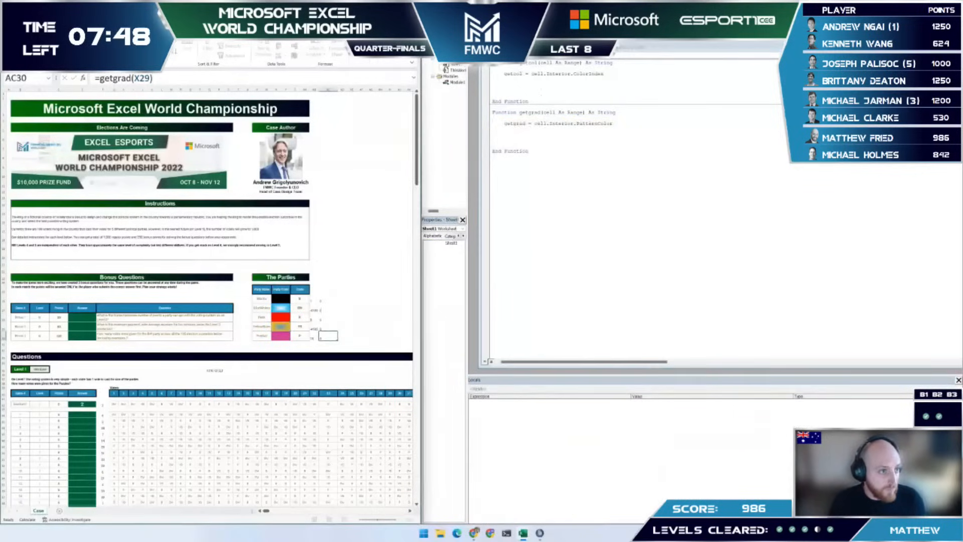
left_click(246, 56)
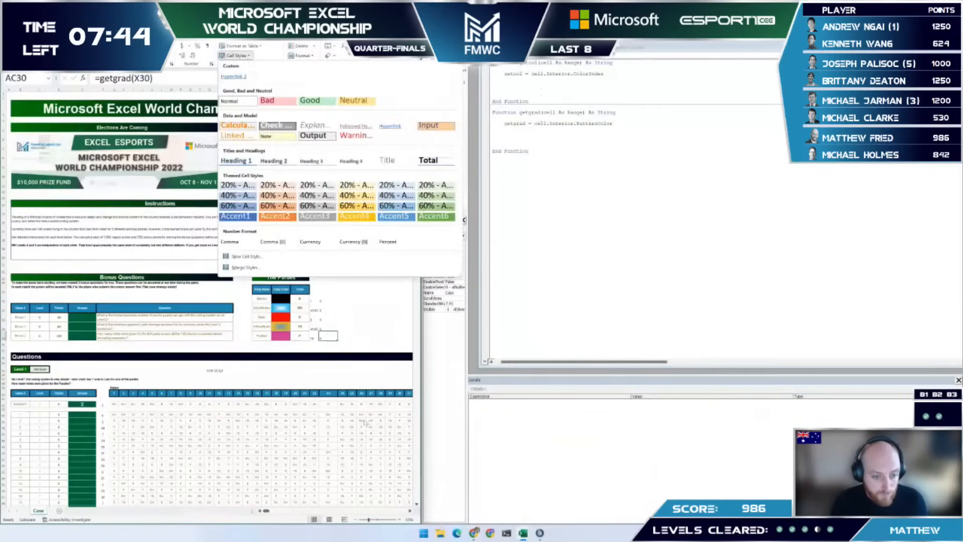
key("Escape")
key("Escape")
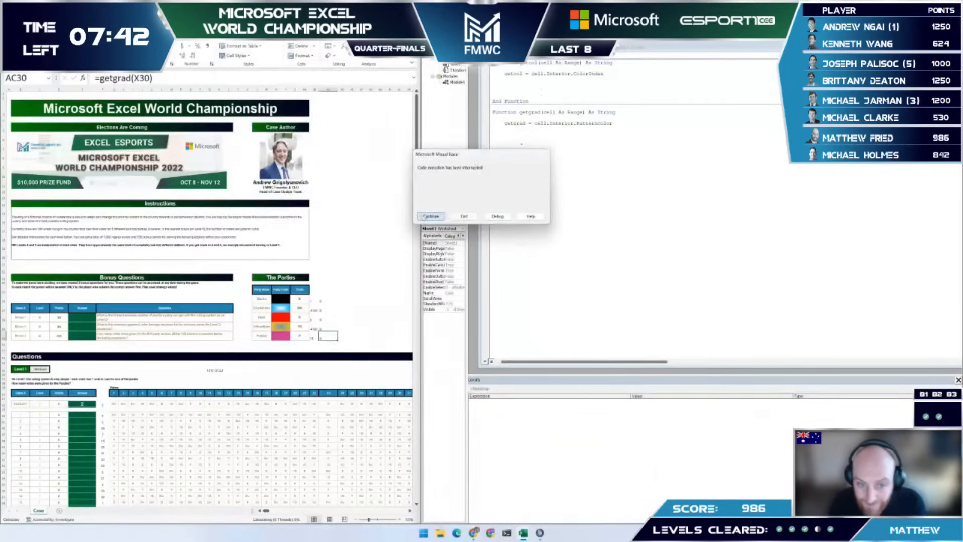
left_click(426, 217)
Step: Set a breakpoint on the getgrad line that reads the cell's Interior.PatternColor
left_click(280, 325)
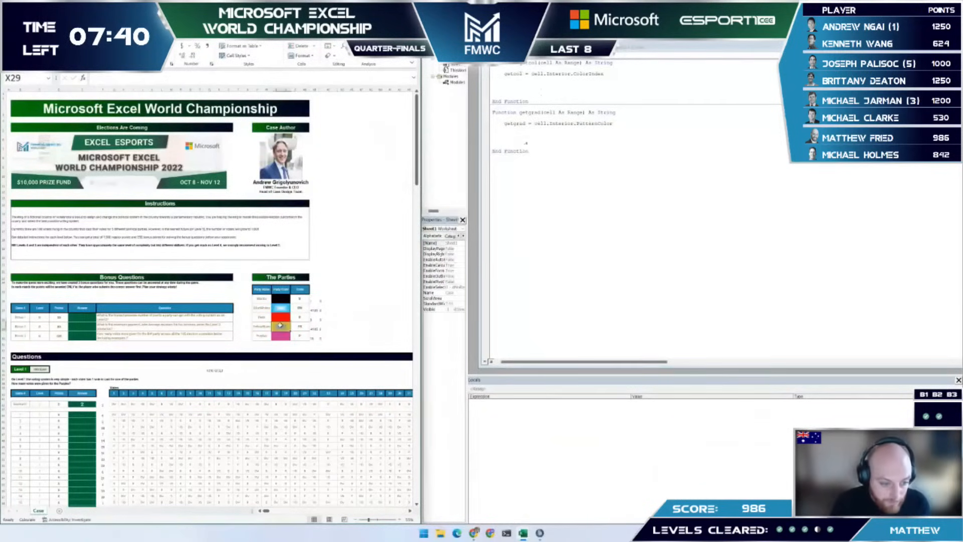
left_click(275, 307)
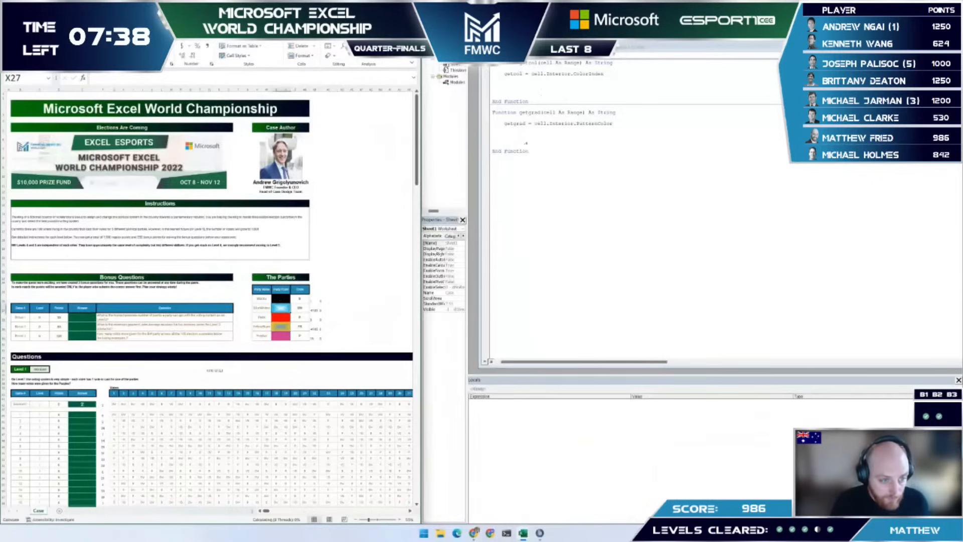
key("F9")
left_click(589, 130)
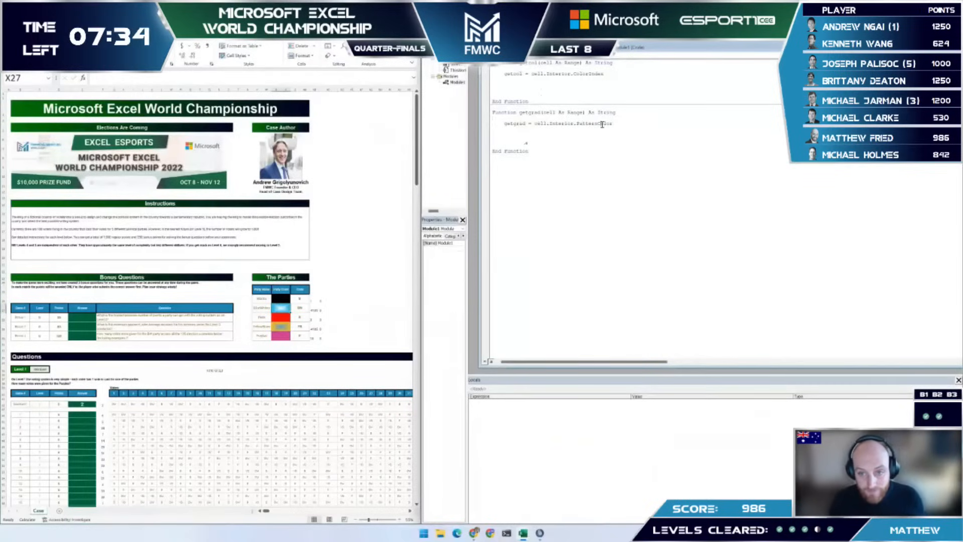
double_click(602, 124)
left_click(485, 126)
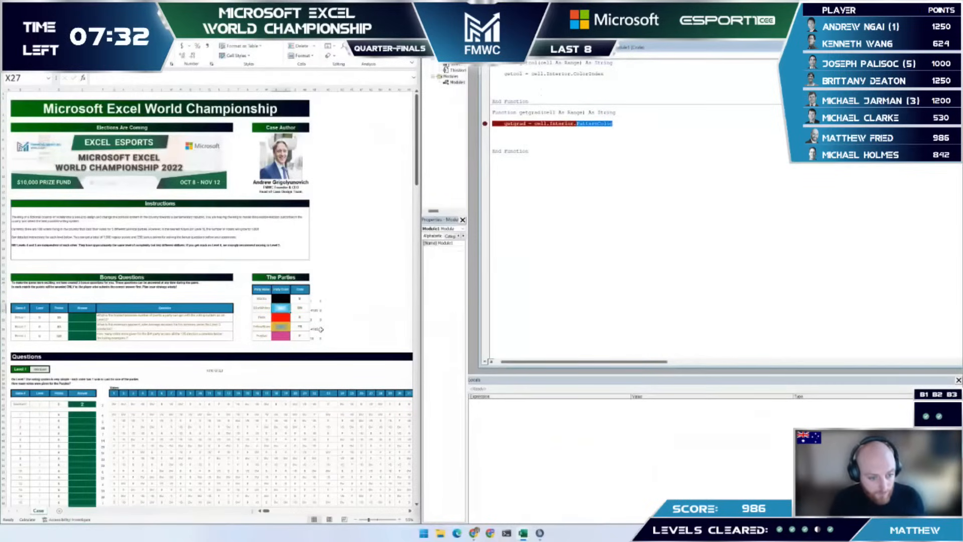
Step: Re-enter the getgrad formula for X29 in AC29 and expand the cell variable's properties when the code pauses
left_click(321, 327)
left_click(326, 330)
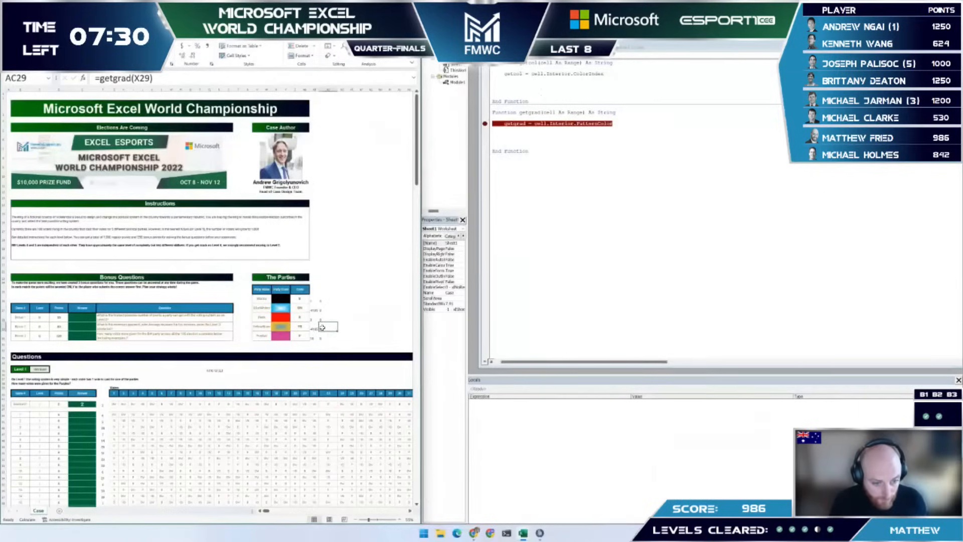
double_click(323, 323)
key("Return")
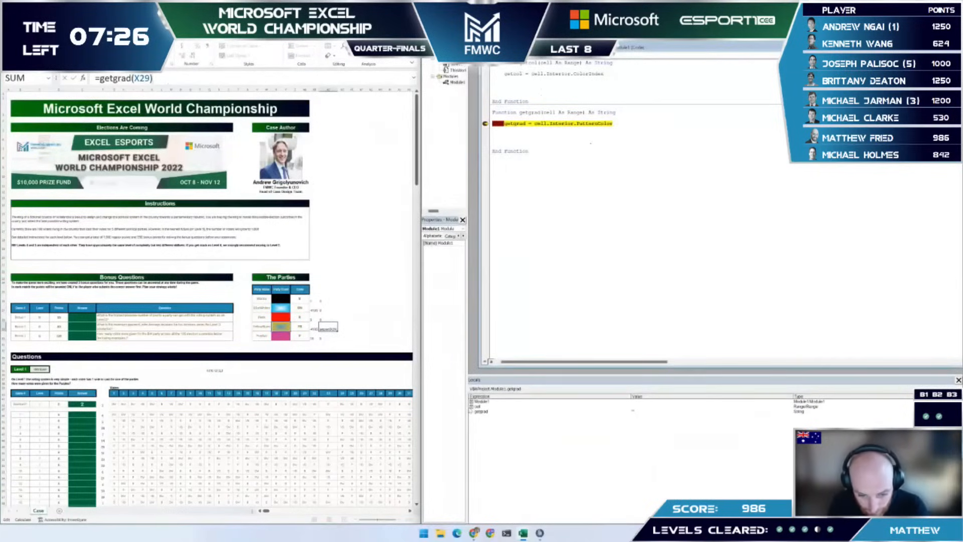
left_click(471, 407)
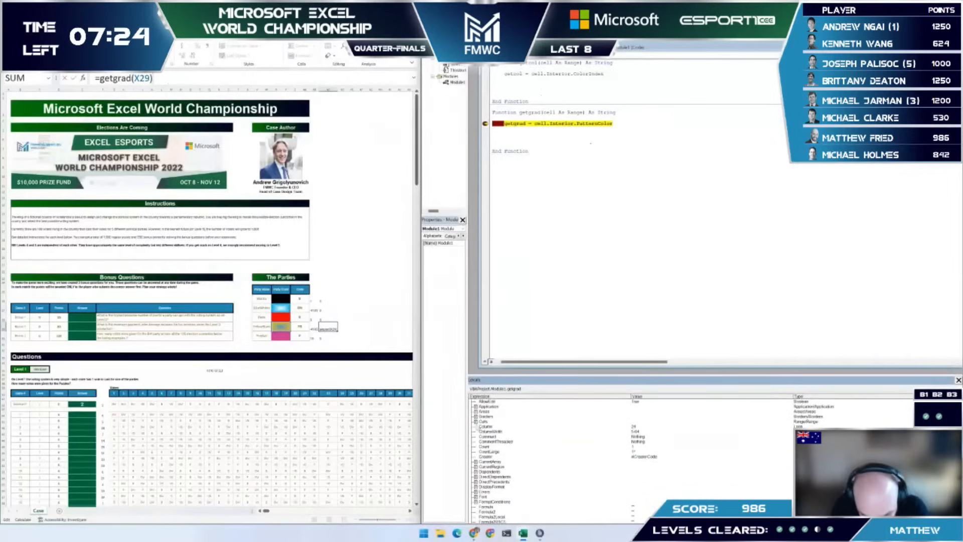
left_click(476, 411)
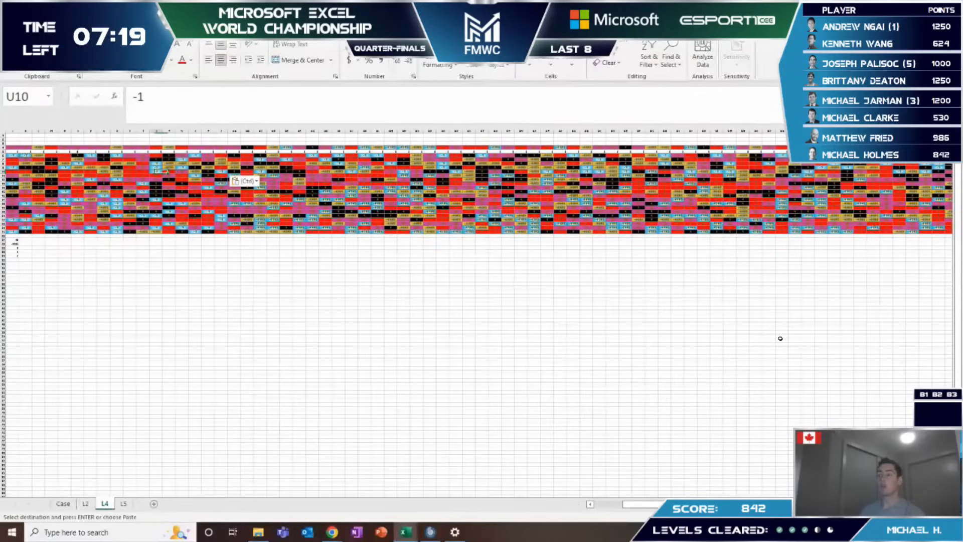
Step: In sheet L4, paste the copied value over the light-blue party cell in row 11 between columns V and AM
key("Left")
key("Left")
key("Left")
key("Left")
key("Left")
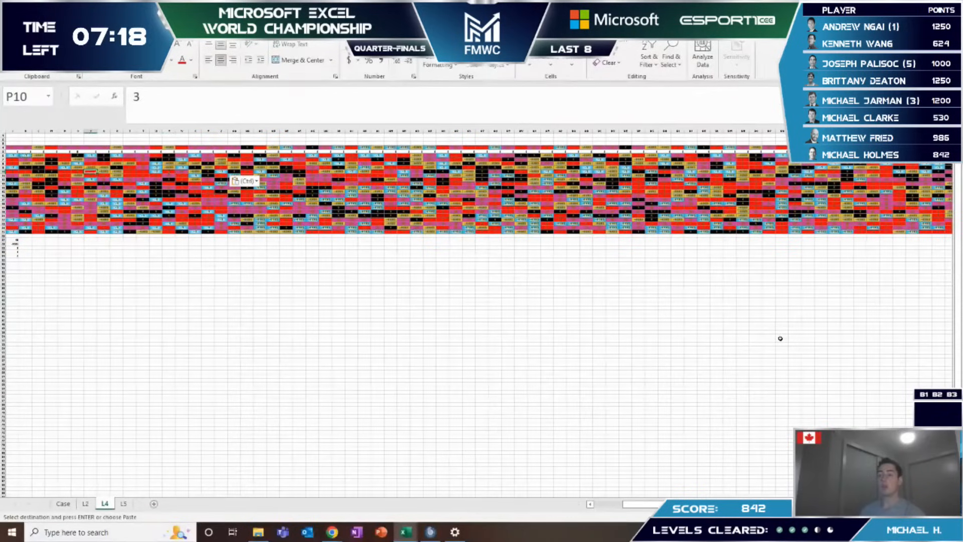
key("Left")
key("Left")
key("Left")
key("Left")
key("Left")
key("Left")
key("Right")
key("Down")
key("Right")
key("Right")
key("Right")
key("Right")
key("Right")
key("Right")
key("Right")
key("Right")
key("Right")
key("Right")
key("Right")
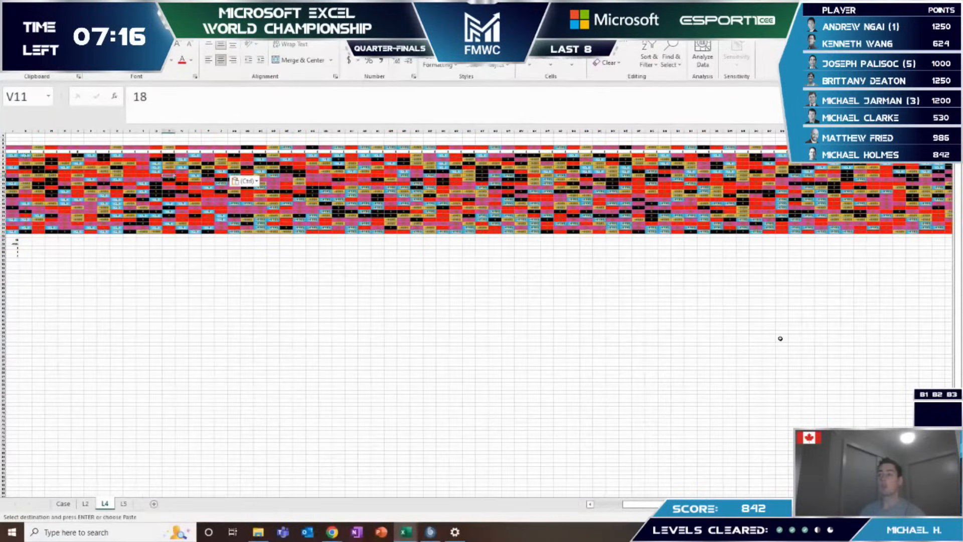
key("Right")
key("Right")
key("Right")
key("Right")
key("Right")
key("Right")
key("Right")
key("Right")
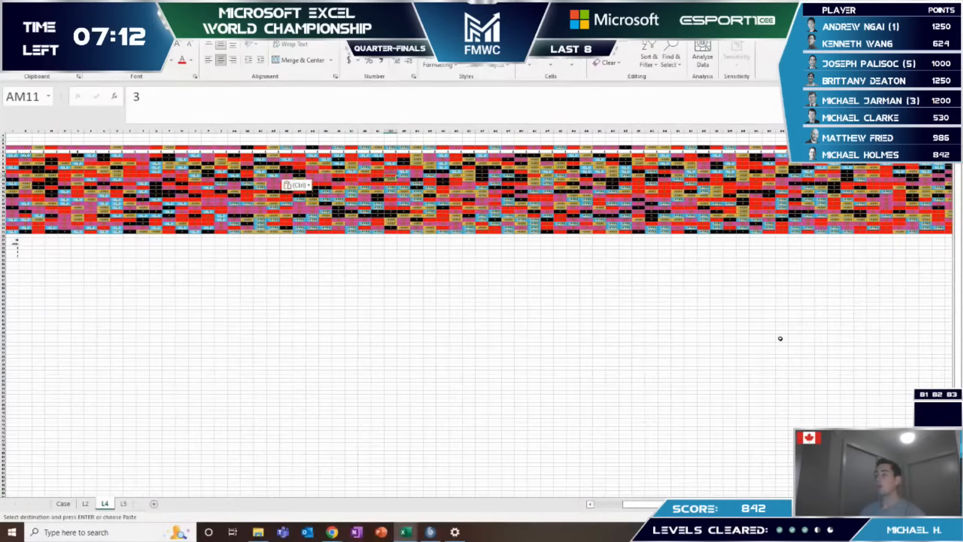
Step: Paste the copied value over the light-blue party cells in row 11 between columns AM and BD
key("Right")
key("ctrl+v")
key("Right")
key("Right")
key("Right")
type("-4105")
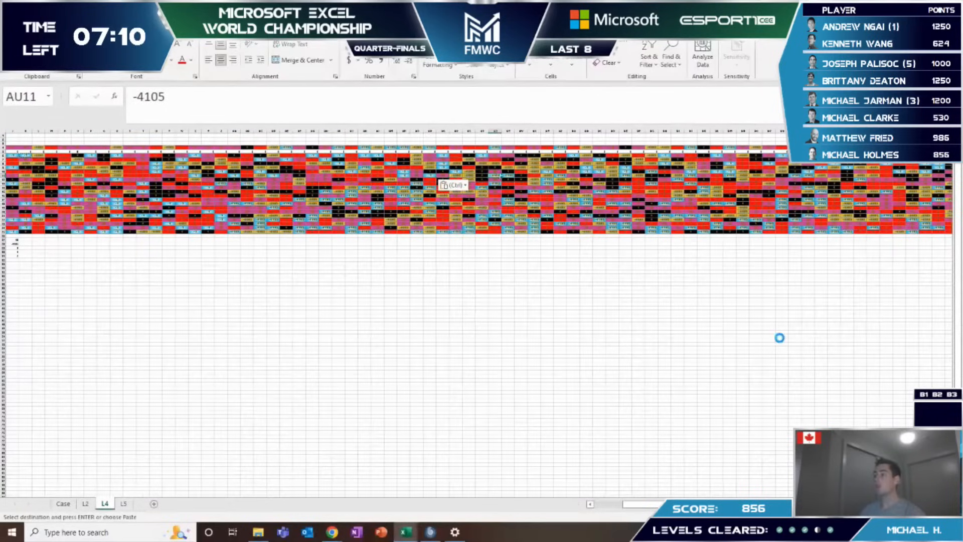
key("Right")
key("ctrl+v")
key("Right")
key("Right")
key("Right")
key("Right")
key("ctrl+v")
key("Right")
key("Right")
key("Right")
key("Right")
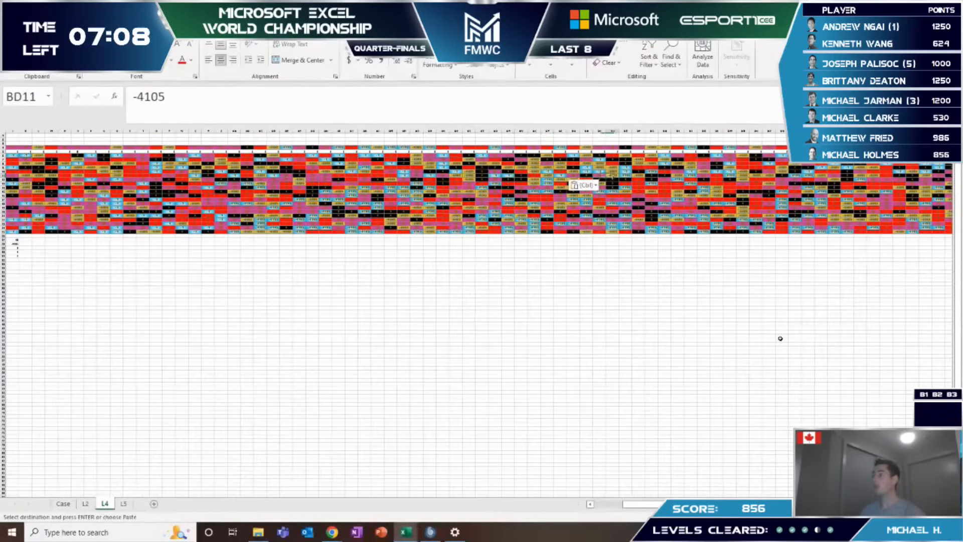
Step: Paste the copied value over the light-blue party cells in row 11 between columns BD and BK
key("Right")
key("ctrl+v")
key("Right")
key("Right")
key("Right")
key("Right")
key("Right")
key("ctrl+v")
key("Right")
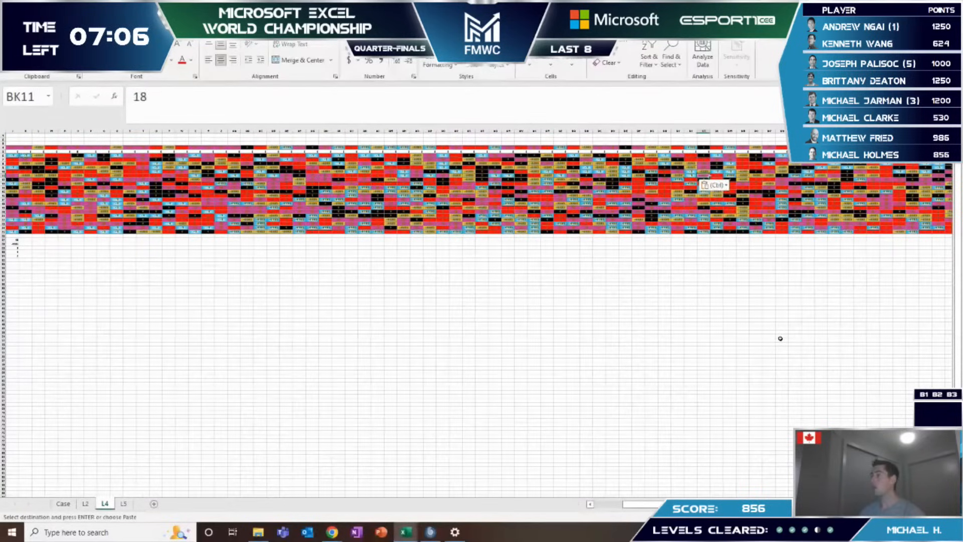
Step: Paste the copied value over the light-blue party cells in row 11 from column BK through column BS
key("Right")
key("Right")
key("ctrl+v")
key("Right")
key("Right")
key("Right")
key("Right")
key("Right")
key("Right")
key("ctrl+v")
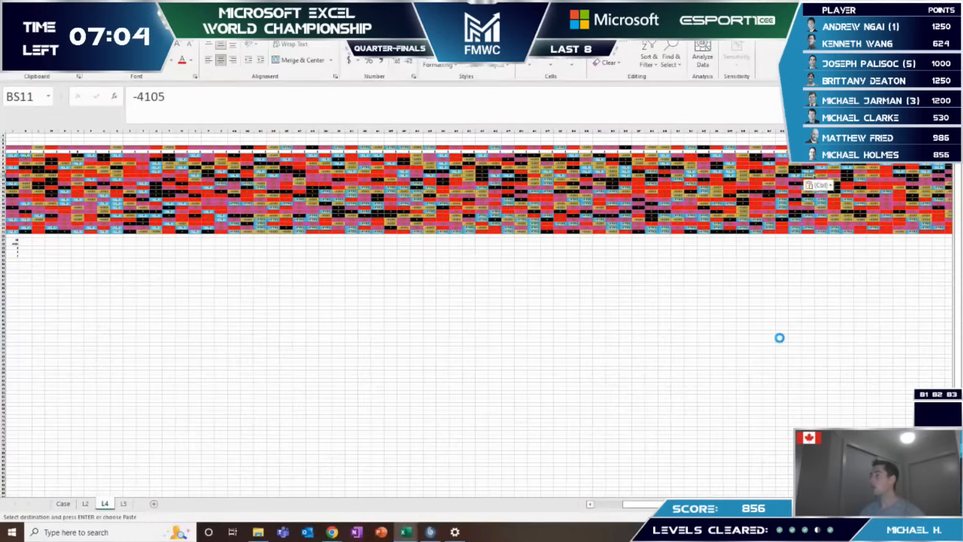
key("Right")
key("ctrl+v")
Step: Paste the copied value over the remaining light-blue party cells in row 11 from column BT onwards
key("Right")
key("Right")
key("Right")
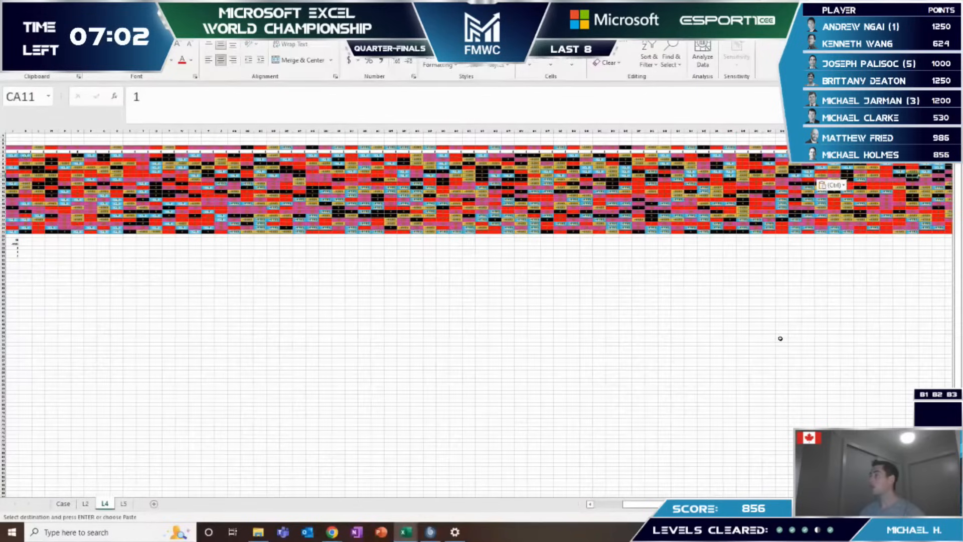
key("ctrl+Right")
key("Left")
key("Left")
key("Left")
key("Left")
key("Left")
key("Left")
key("Left")
key("Left")
key("Left")
key("Left")
key("Left")
key("Left")
key("Left")
key("Left")
key("Left")
key("Left")
key("Left")
key("Left")
key("Left")
key("Left")
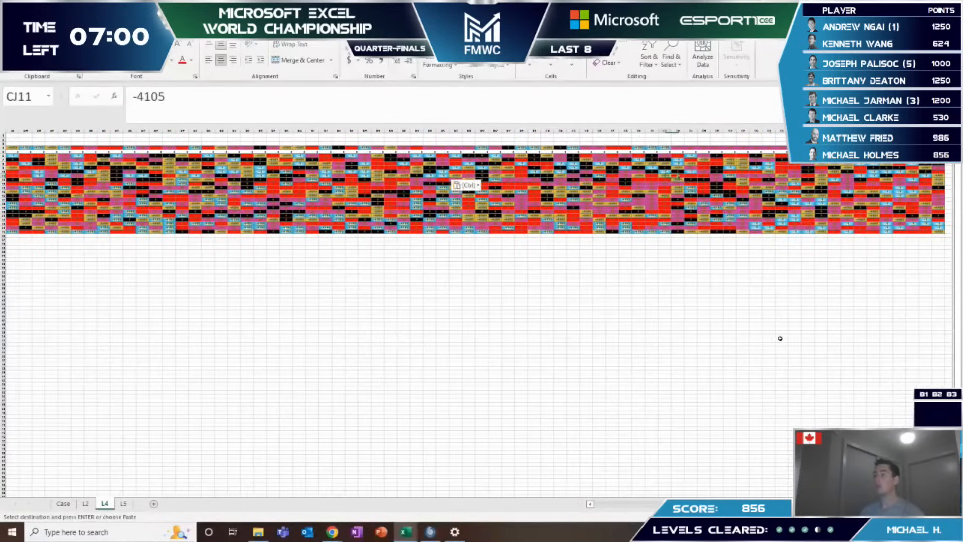
key("Right")
key("Right")
key("Right")
key("Right")
key("Right")
key("Right")
key("Right")
key("Right")
key("Right")
key("Right")
key("Right")
key("Right")
key("Right")
key("Right")
key("Right")
key("Right")
key("Right")
key("Right")
key("Right")
key("Right")
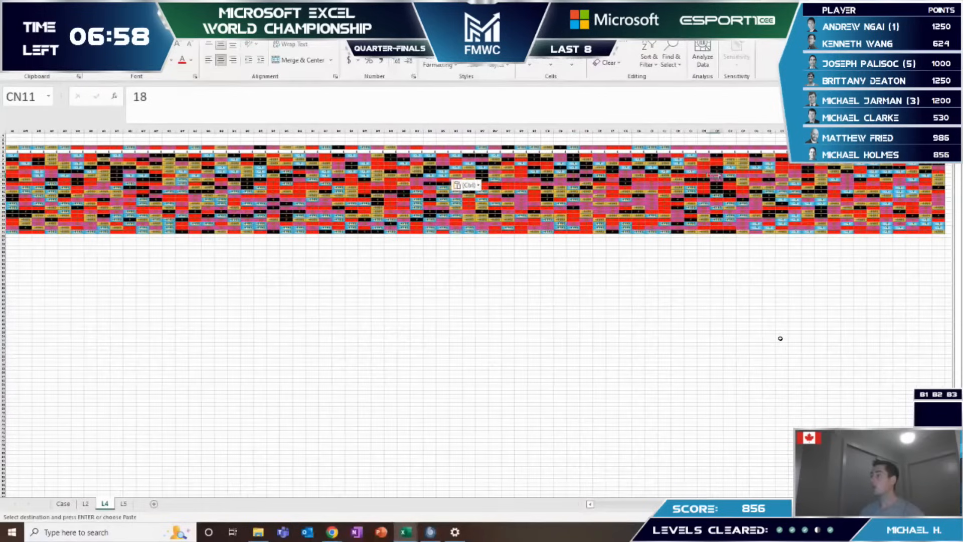
key("Right")
key("Right")
key("Right")
Step: Paste the copied value over the light-blue party cells in row 12, working back to column BQ
key("Left")
key("Left")
key("Left")
key("Left")
key("Left")
key("Left")
key("Left")
key("Left")
key("Left")
key("Left")
key("Left")
key("Left")
key("Left")
key("Left")
key("Left")
key("Left")
key("Left")
key("Left")
key("Left")
key("Left")
key("Left")
key("Left")
key("Left")
key("Left")
key("Left")
key("Left")
key("Left")
key("Left")
key("Left")
key("Left")
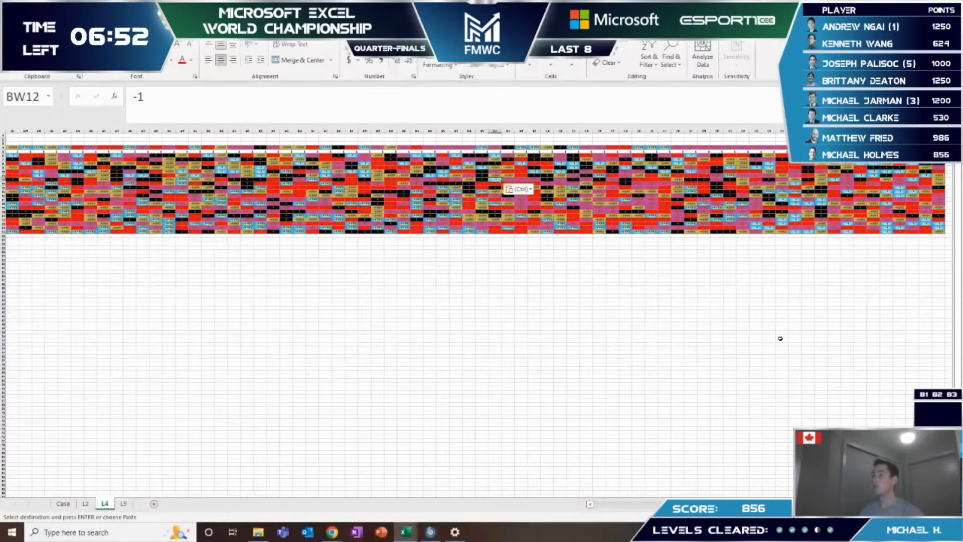
key("Left")
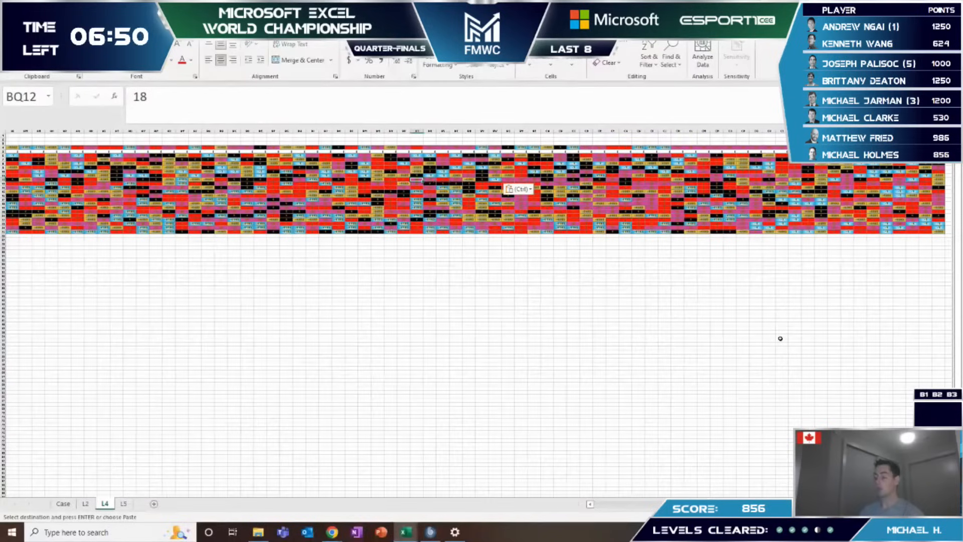
Step: Find all cells on sheet L4 containing -4105 and enter -1 as the replacement value
key("ctrl+h")
type("-")
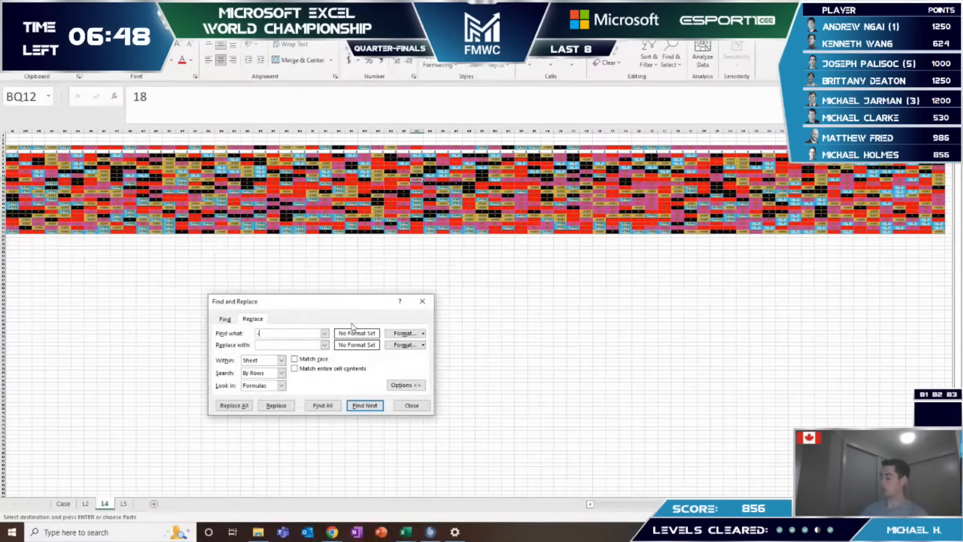
type("4105")
left_click(323, 405)
left_click_drag(333, 300, 502, 188)
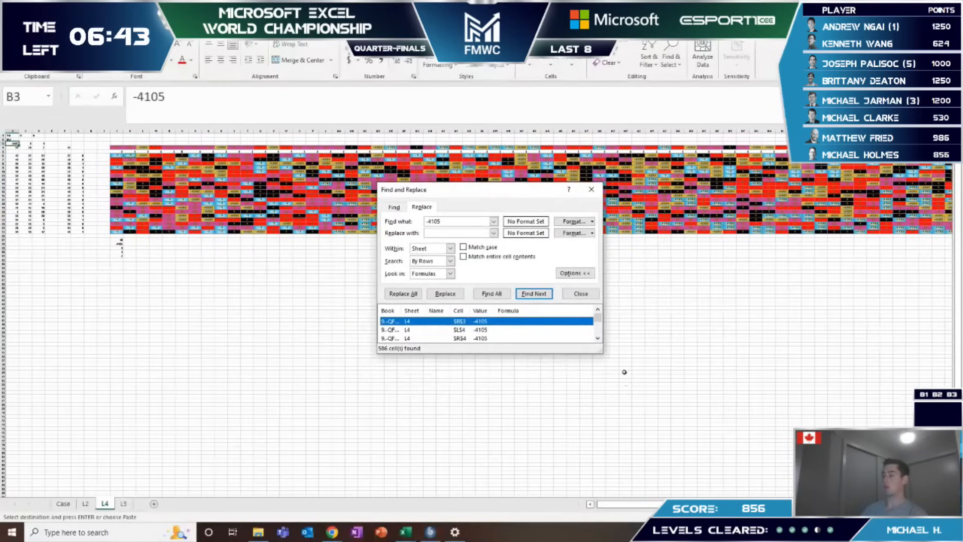
left_click(437, 233)
type("-1")
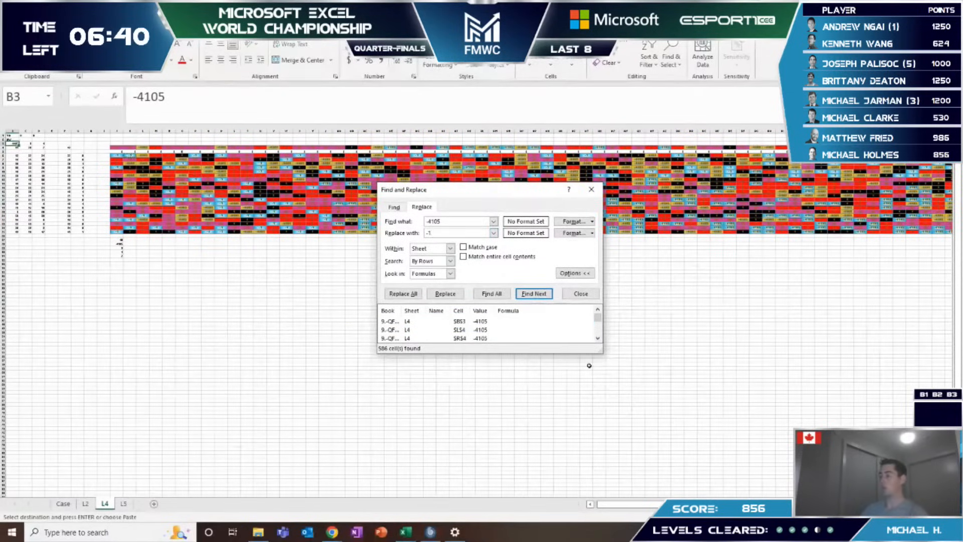
Step: Enlarge the results list, check the matches at B3 and L4, widen the cell-address column, and close the search
left_click_drag(602, 353, 843, 478)
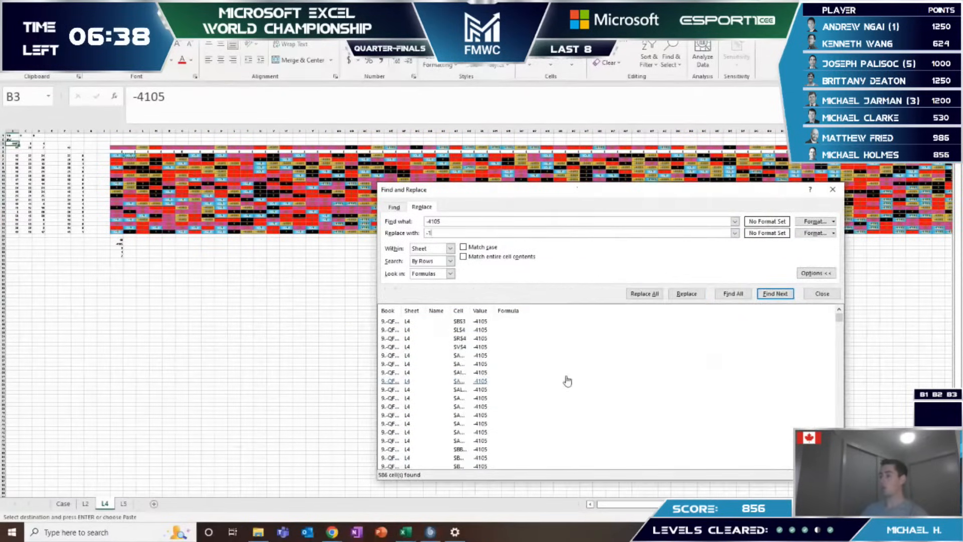
left_click(479, 322)
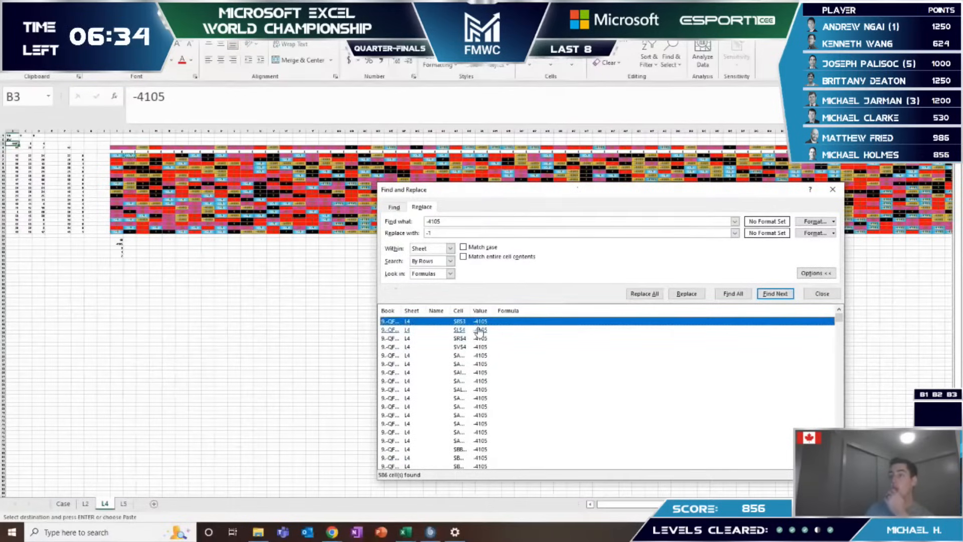
left_click(480, 330)
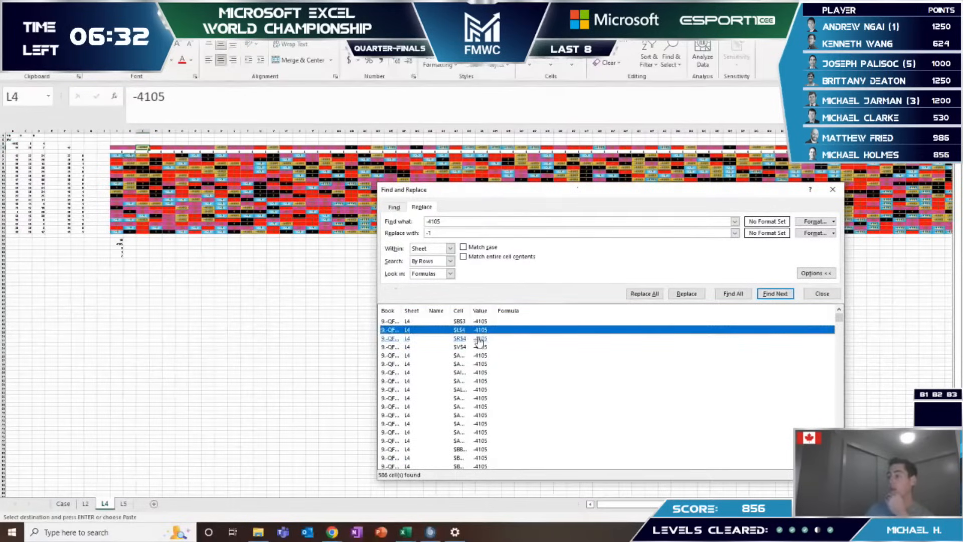
scroll(480, 341, "down", 3)
left_click_drag(471, 310, 500, 310)
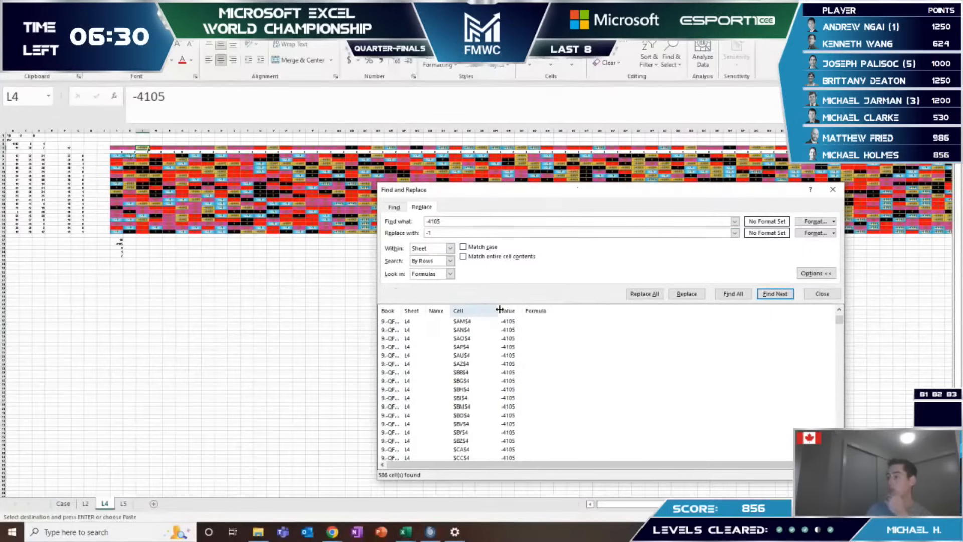
key("Escape")
Step: Select the whole party grid starting at J6 and find all cells within it containing -4105
key("ctrl+Down")
key("ctrl+Left")
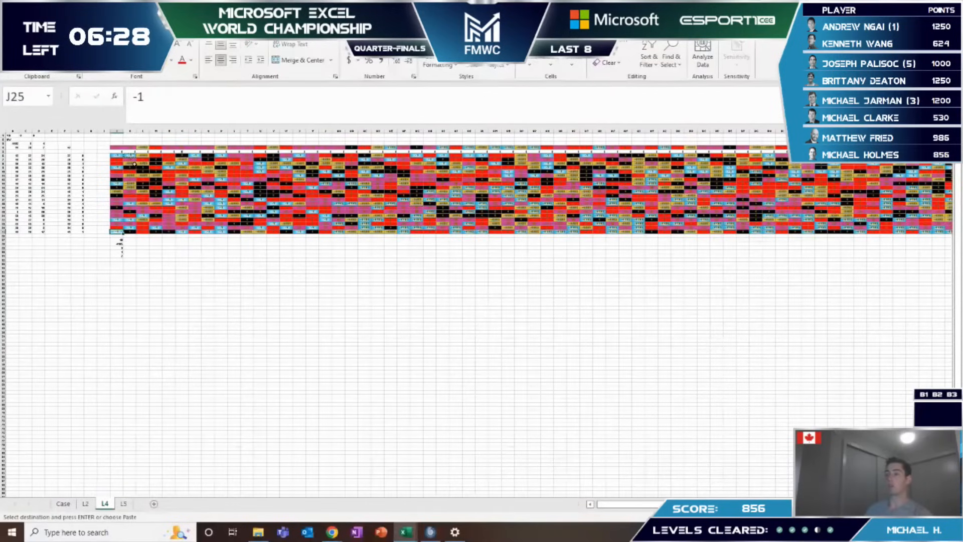
key("ctrl+Up")
key("ctrl+v")
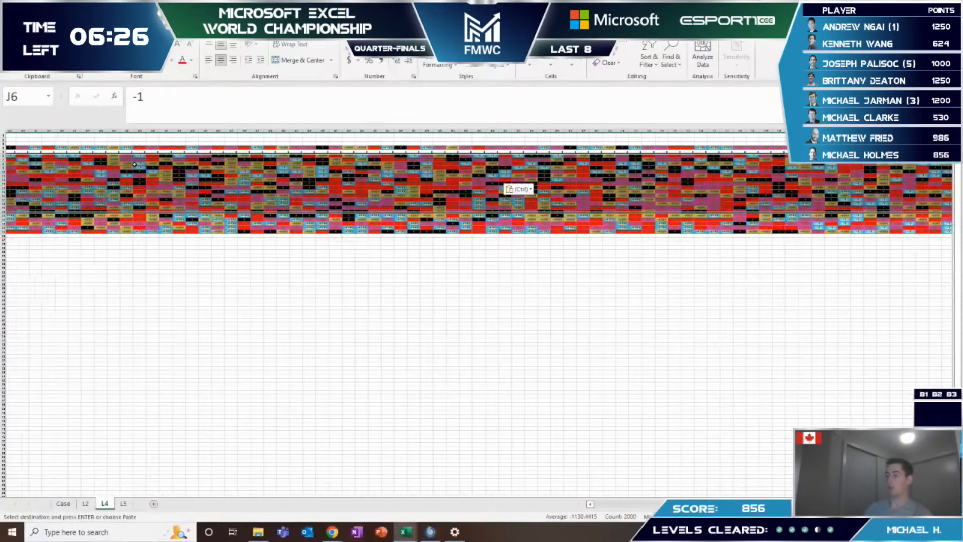
key("ctrl+h")
left_click(611, 394)
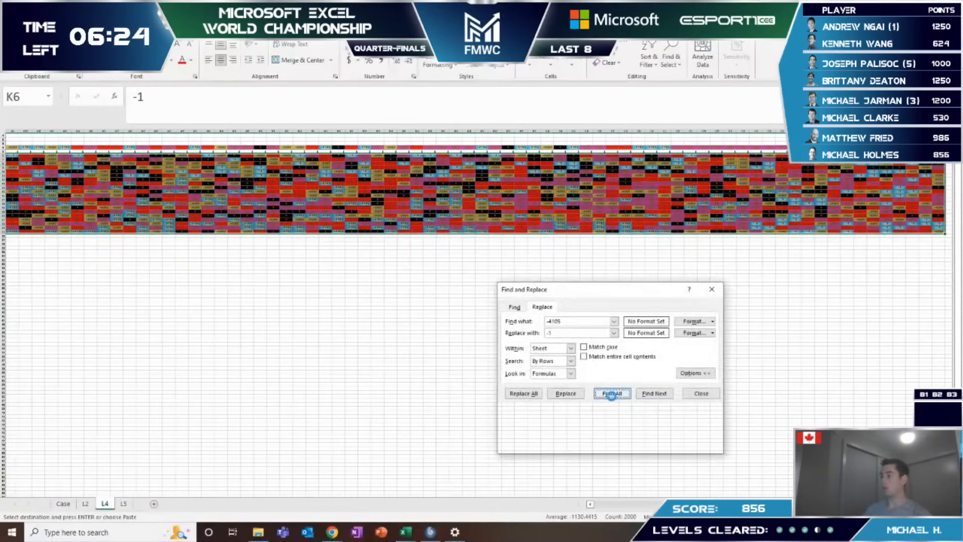
Step: Try to select all the found -4105 cells from the enlarged results list and paste the copied value over them
left_click_drag(581, 315, 811, 427)
left_click(459, 296)
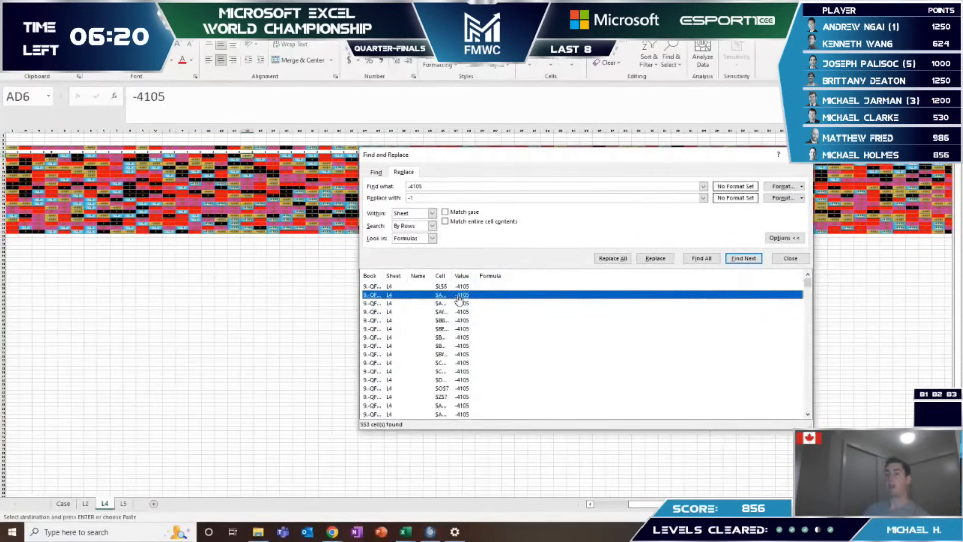
key("ctrl+a")
key("ctrl+v")
key("Escape")
key("ctrl+Left")
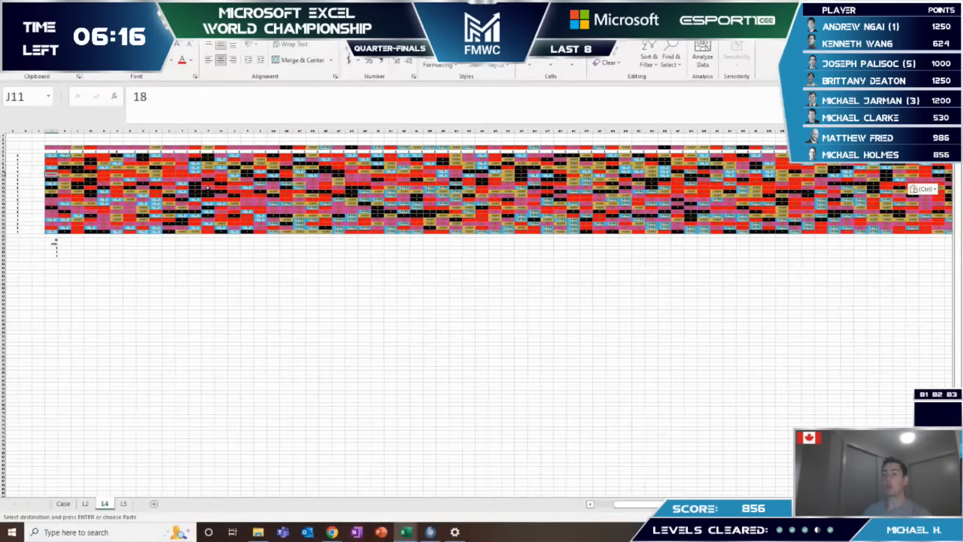
Step: Clear the previous copy selection and copy cell J9, which holds -1
key("Escape")
key("Up")
key("Up")
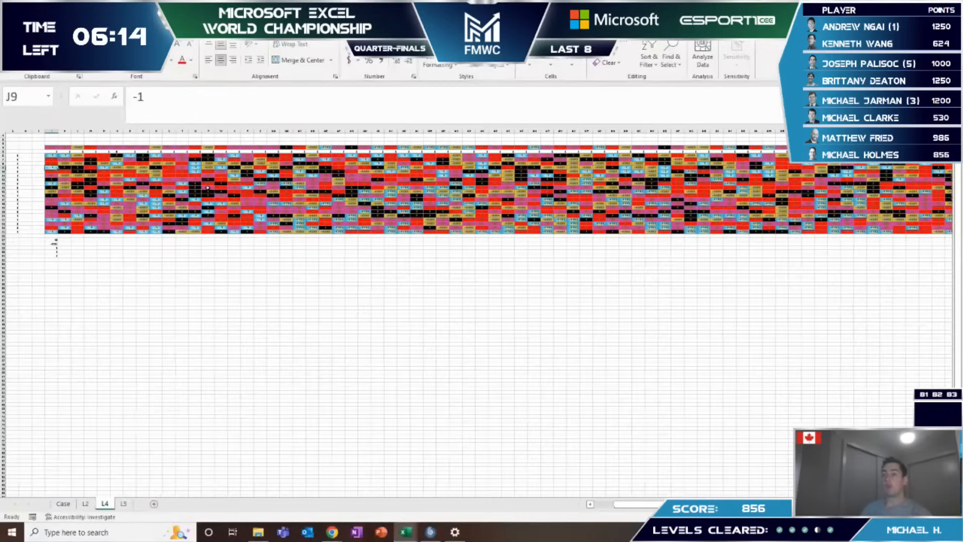
key("ctrl+c")
Step: Scan row 11 of the party grid from the first columns through column CS for cells containing -4105
key("Right")
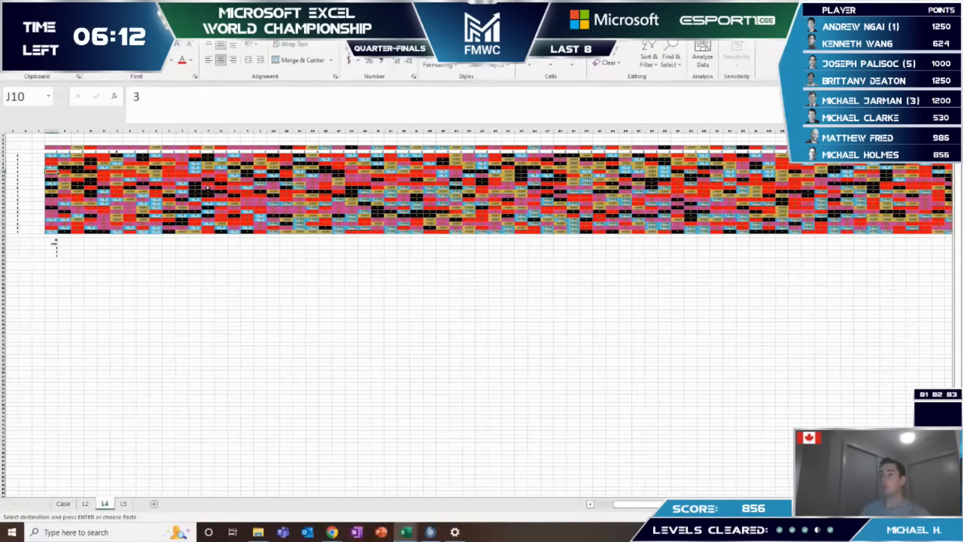
key("Right")
key("Right")
key("Right")
key("Right")
key("Right")
key("Down")
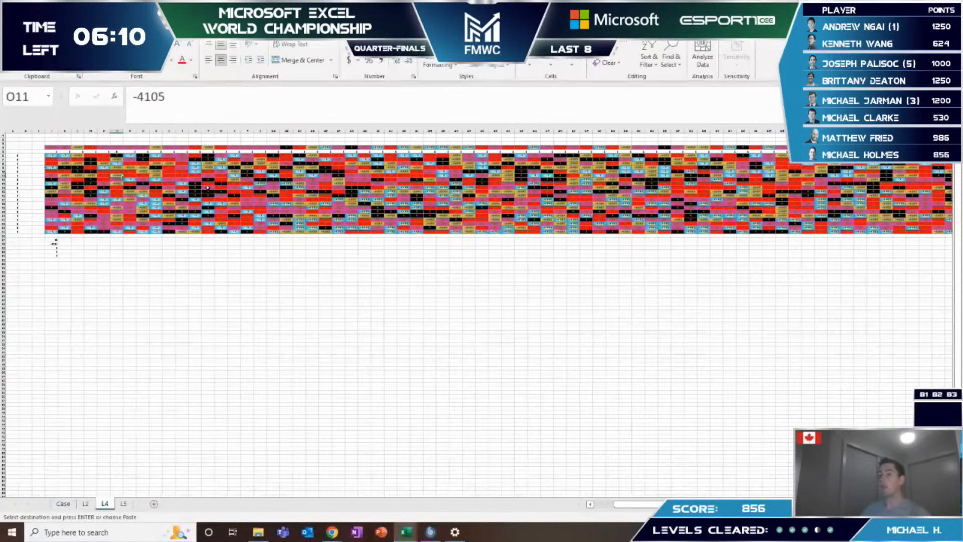
key("Right")
key("Right")
key("Right")
key("Right")
key("Right")
key("Right")
key("Right")
key("Right")
key("Right")
key("Right")
key("Right")
key("Right")
key("Right")
key("Right")
key("Right")
key("Right")
key("Right")
key("Right")
key("Right")
key("Right")
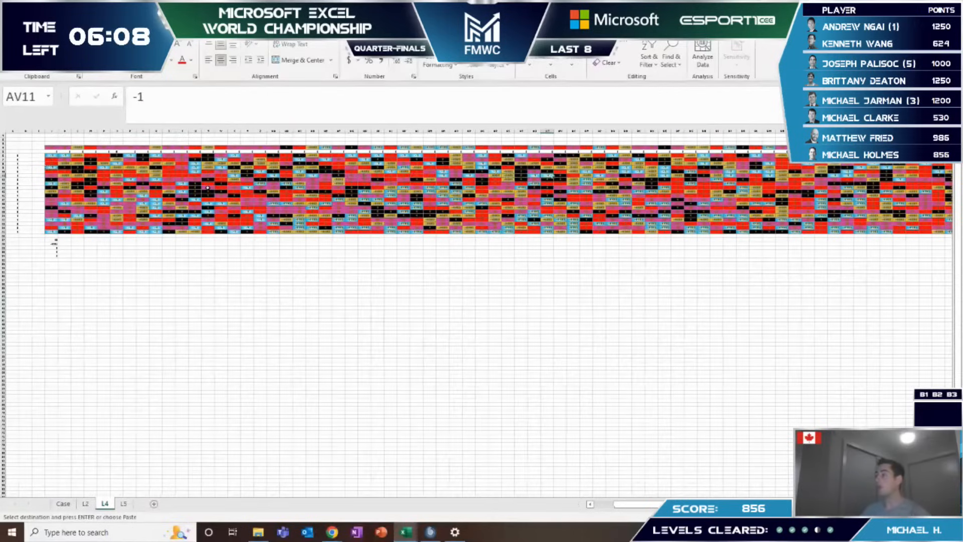
key("Right")
key("Right")
key("Right")
key("Right")
key("Right")
key("Right")
key("Right")
key("Right")
key("Right")
key("Right")
key("Right")
key("Right")
key("Right")
key("Right")
key("Right")
key("Right")
key("Right")
key("Right")
key("Right")
key("Right")
key("Right")
key("Right")
key("Right")
key("Right")
key("Right")
key("Right")
key("Right")
key("Right")
key("Right")
key("Right")
key("Right")
key("Right")
key("Right")
key("Right")
key("Right")
key("Right")
key("Right")
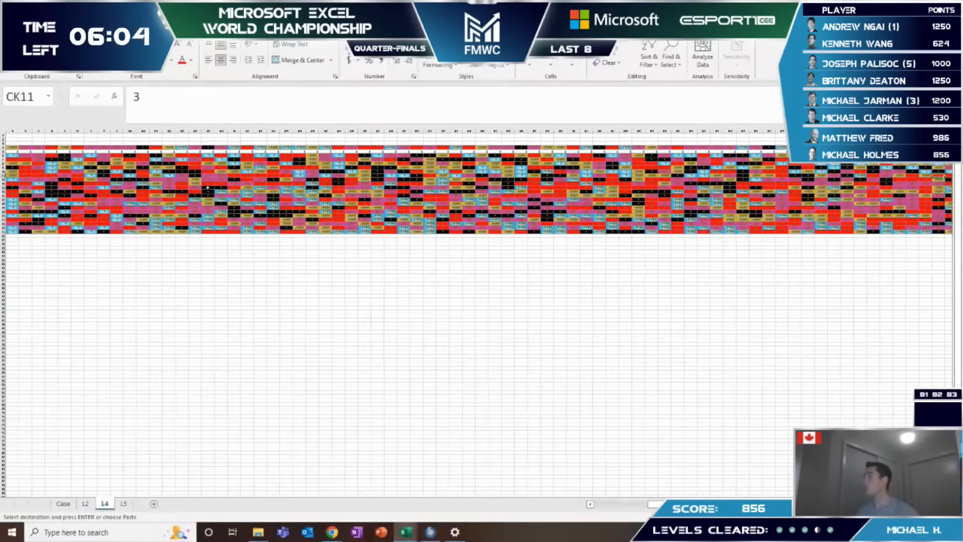
key("Right")
key("Right")
key("Right")
key("Right")
key("Right")
key("Right")
key("Right")
key("Right")
key("Right")
key("Right")
key("Right")
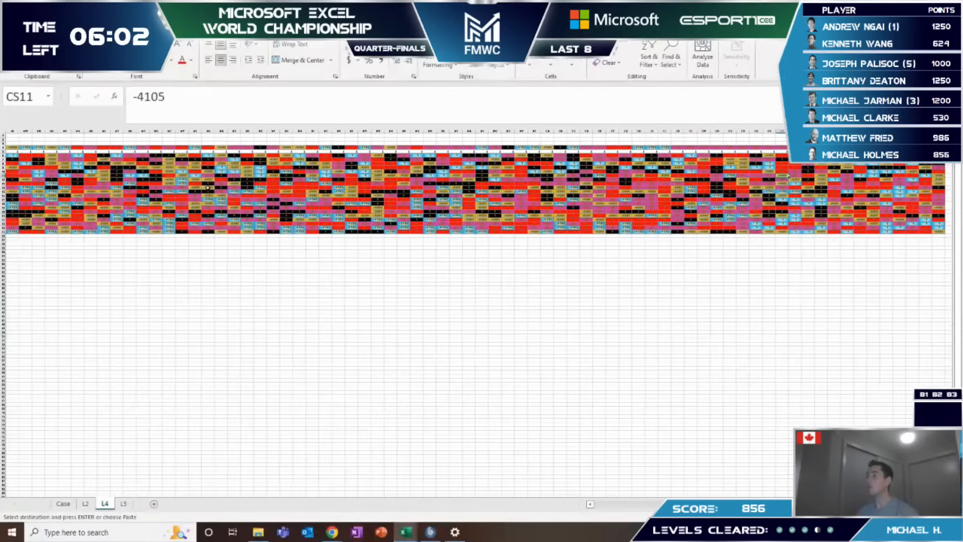
Step: Go back along row 11 of the party grid and paste the copied -1 over the cell in column CE
key("Left")
key("Left")
key("Left")
key("Left")
key("Left")
key("Left")
key("Left")
key("Left")
key("Left")
key("Left")
key("Left")
key("Left")
key("Left")
key("Left")
key("ctrl+v")
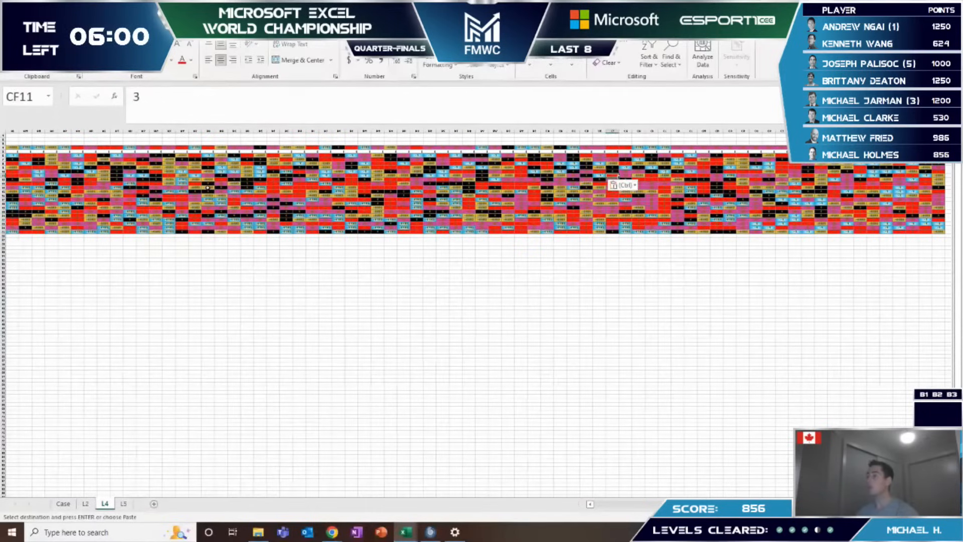
Step: Paste the copied -1 over the -4105 value in cell CO11
key("Right")
key("Right")
key("Right")
key("Right")
key("Right")
key("Right")
key("Right")
key("Right")
key("Right")
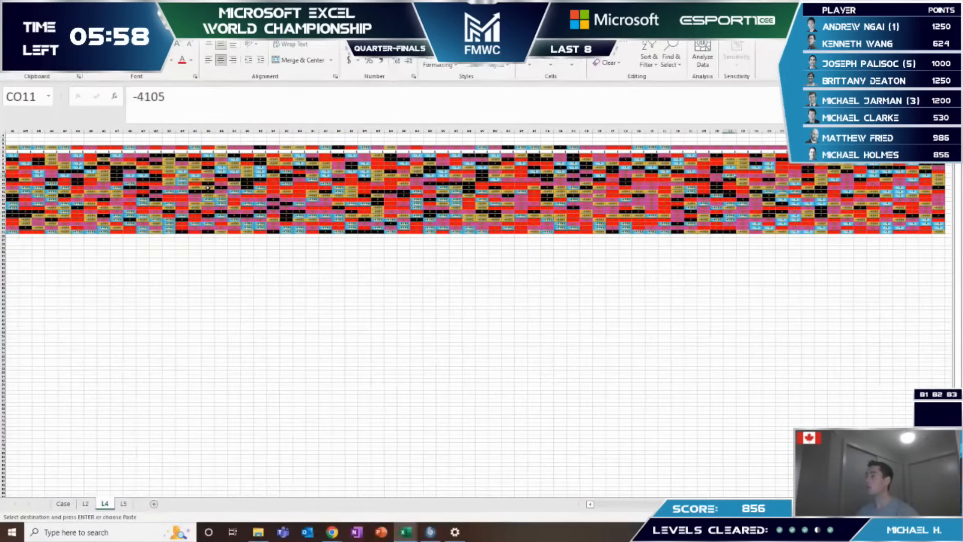
key("ctrl+v")
Step: Scan row 11 through column CV, and check row 12 of the party grid back to column J for cells containing -4105
key("Right")
key("Right")
key("Right")
key("Right")
key("Right")
key("Right")
key("Right")
key("Down")
key("Left")
key("Left")
key("Left")
key("Left")
key("Left")
key("Left")
key("Left")
key("Left")
key("Left")
key("Left")
key("Left")
key("Left")
key("Left")
key("Left")
key("Left")
key("Left")
key("Left")
key("Left")
key("Left")
key("Left")
key("Left")
key("Left")
key("Left")
key("Left")
key("Left")
key("Left")
key("Left")
key("Left")
key("Left")
key("Left")
key("Left")
key("Left")
key("Left")
key("Left")
key("Left")
key("Left")
key("Left")
key("Left")
key("Left")
key("Left")
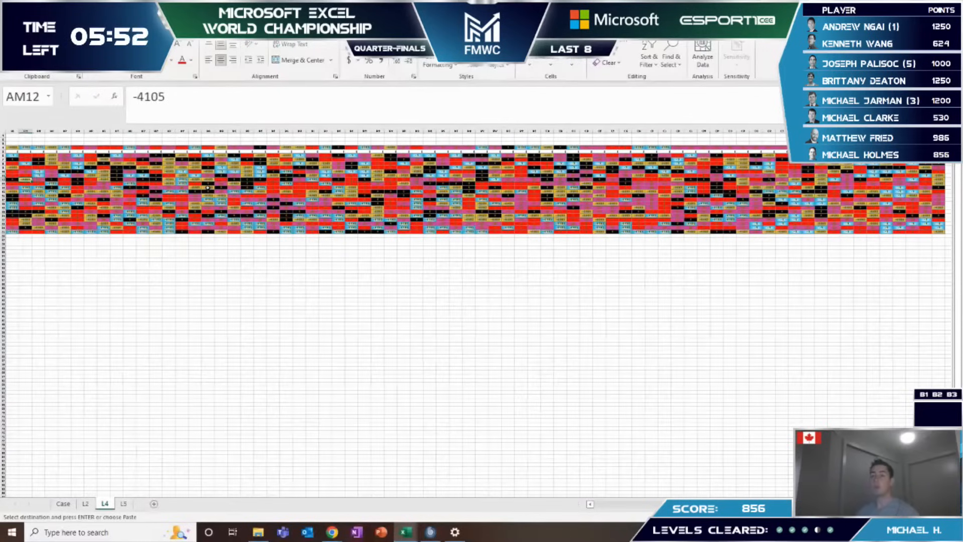
key("Left")
key("Left")
key("Left")
key("Left")
key("Left")
key("Left")
key("Left")
key("Left")
key("Left")
key("Left")
key("Left")
key("Left")
key("Left")
key("Left")
key("Left")
key("Left")
key("Left")
key("Left")
key("Left")
key("Left")
key("Left")
key("Left")
key("Left")
key("Left")
key("Left")
key("Left")
key("Left")
key("Left")
key("Left")
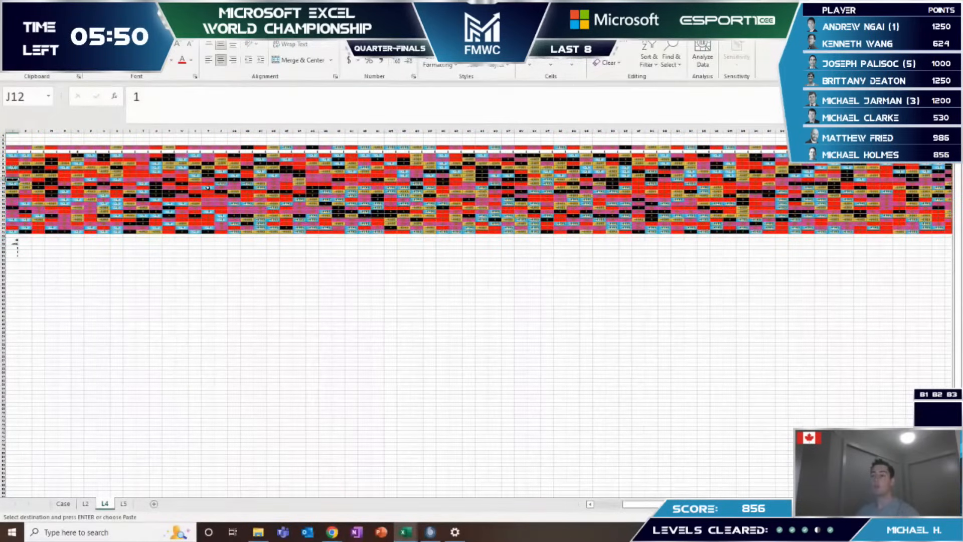
Step: Scan row 13 of the party grid from column J past column Z for cells containing -4105
key("Down")
key("Right")
key("Right")
key("Right")
key("Right")
key("Right")
key("Right")
key("Right")
key("Right")
key("Right")
key("Right")
key("Right")
key("Right")
key("Right")
key("Right")
key("Right")
key("Right")
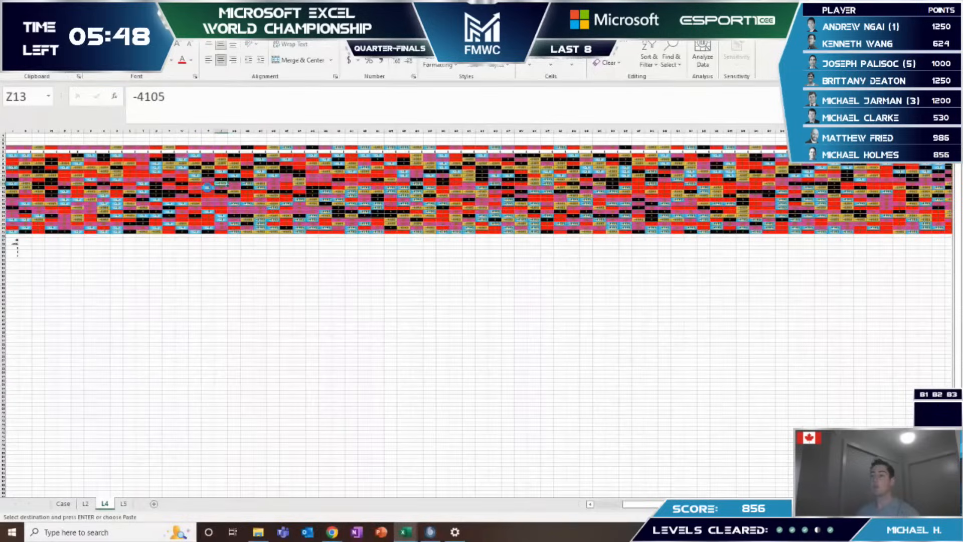
key("Right")
key("Right")
key("Right")
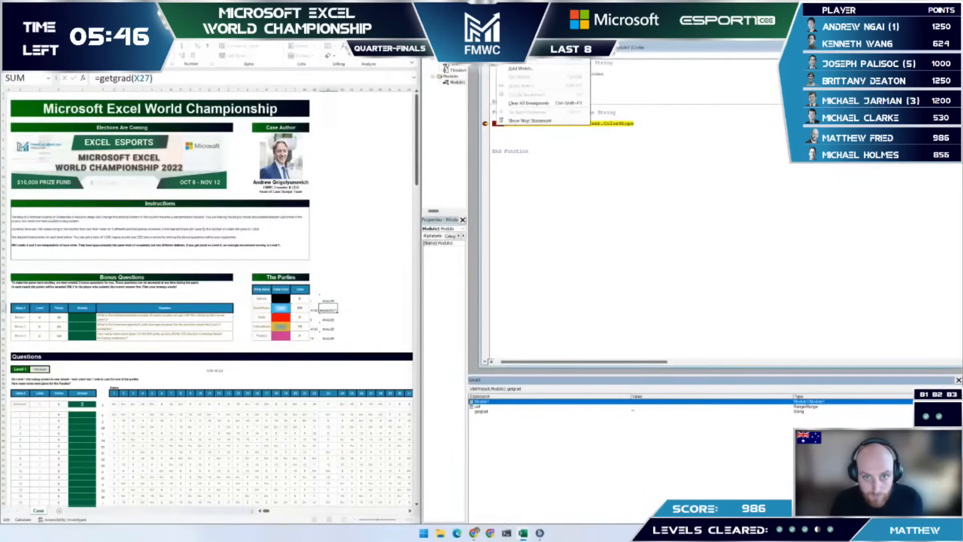
Step: Show the Immediate window in the VBA editor while the getgrad function is paused
key("Escape")
key("alt+v")
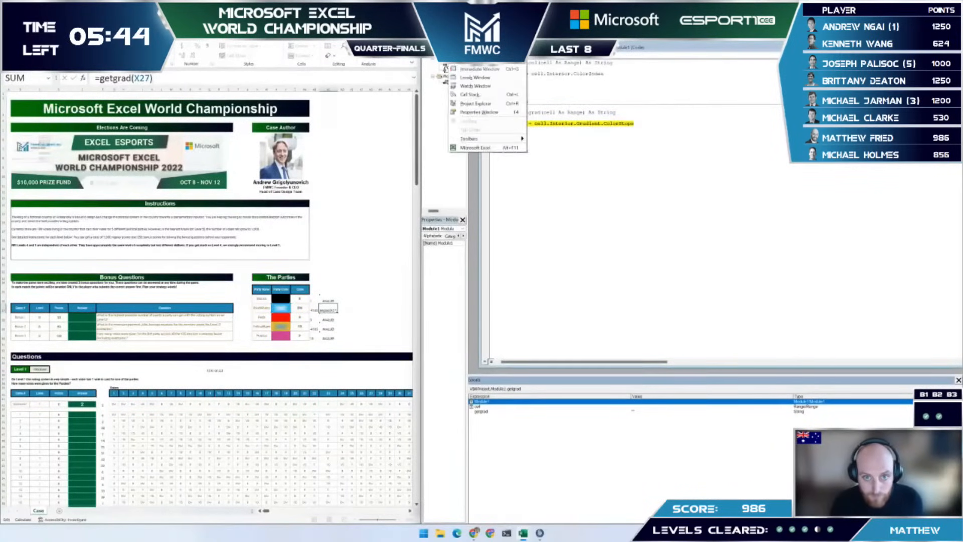
key("Down")
key("Down")
key("Down")
key("Down")
key("Up")
key("Up")
key("Up")
key("Up")
key("Return")
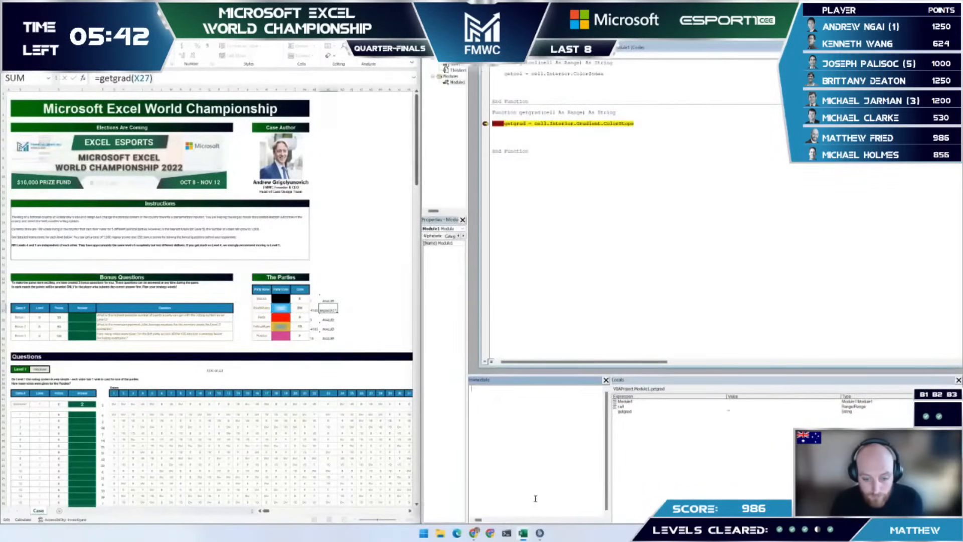
Step: Try to print cell.Interior.Gradient.ColorStops in the Immediate window and dismiss the message
type("?")
key("ctrl+v")
key("Return")
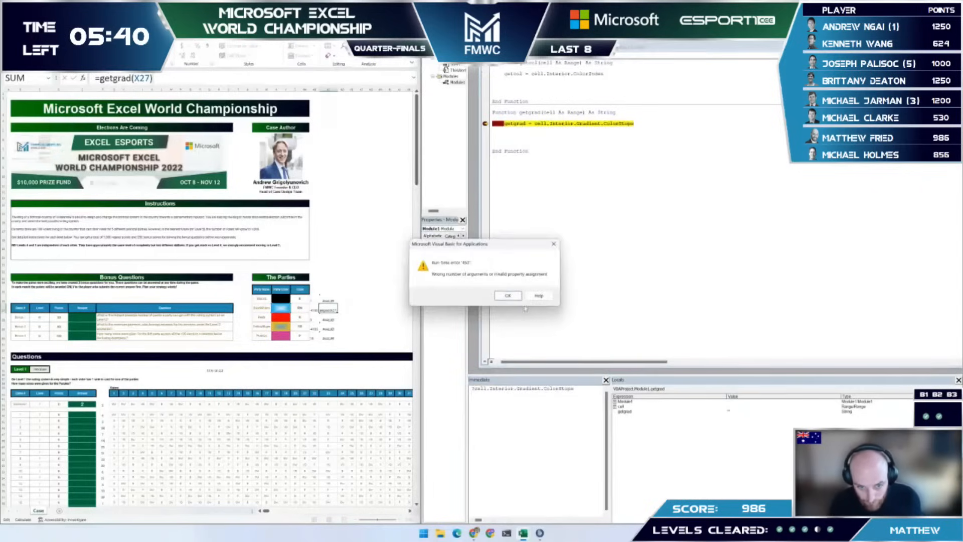
left_click(506, 296)
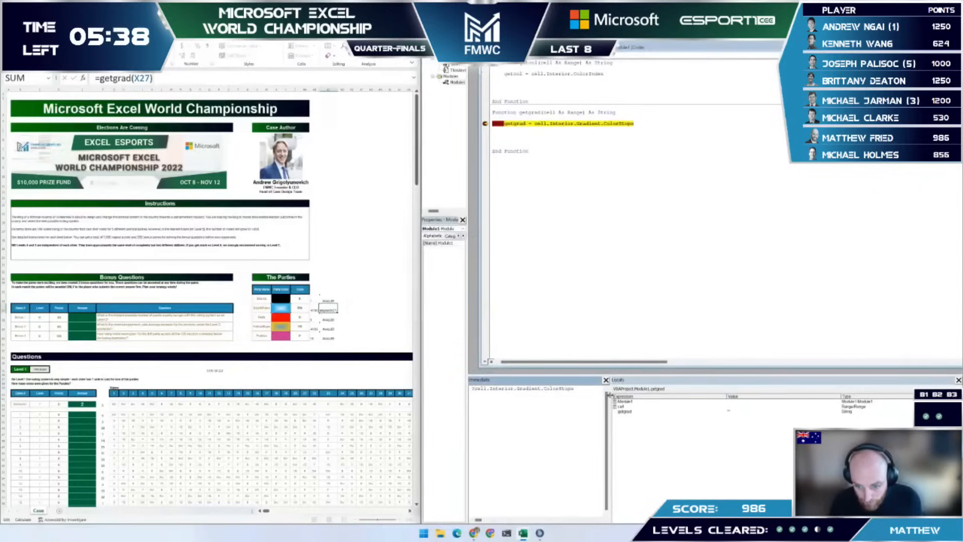
Step: Expand the cell variable among the local variables and examine its Font properties
left_click(620, 406)
left_click(615, 406)
scroll(652, 441, "down", 1)
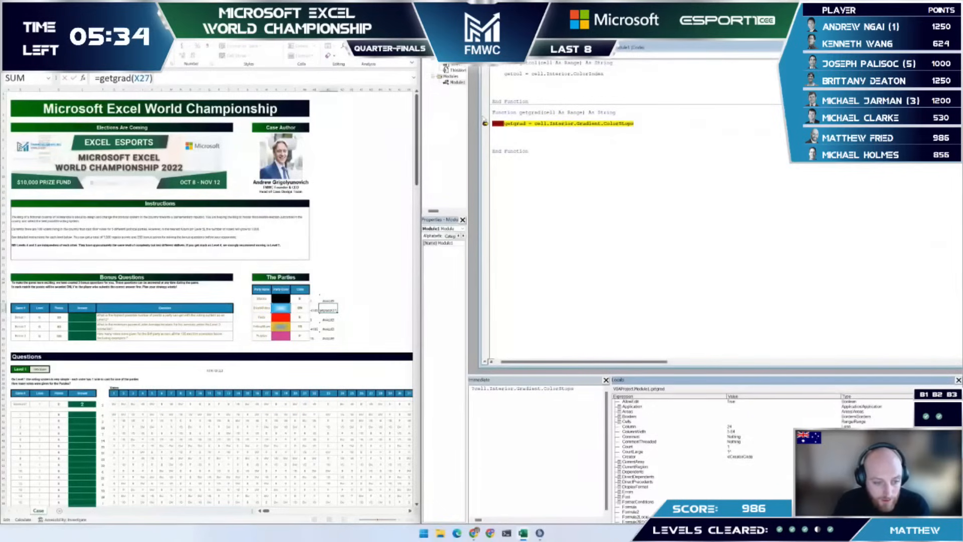
scroll(652, 452, "down", 1)
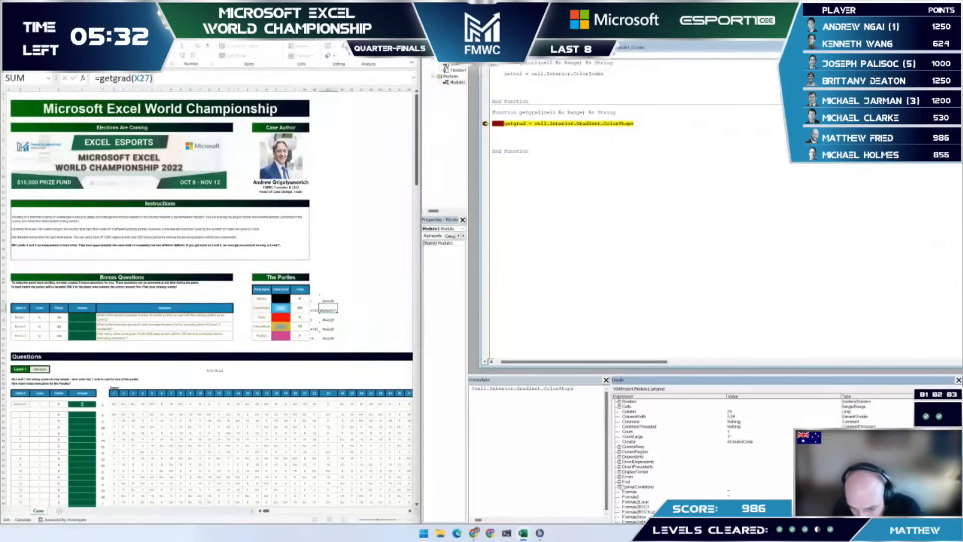
left_click(619, 481)
scroll(652, 452, "down", 3)
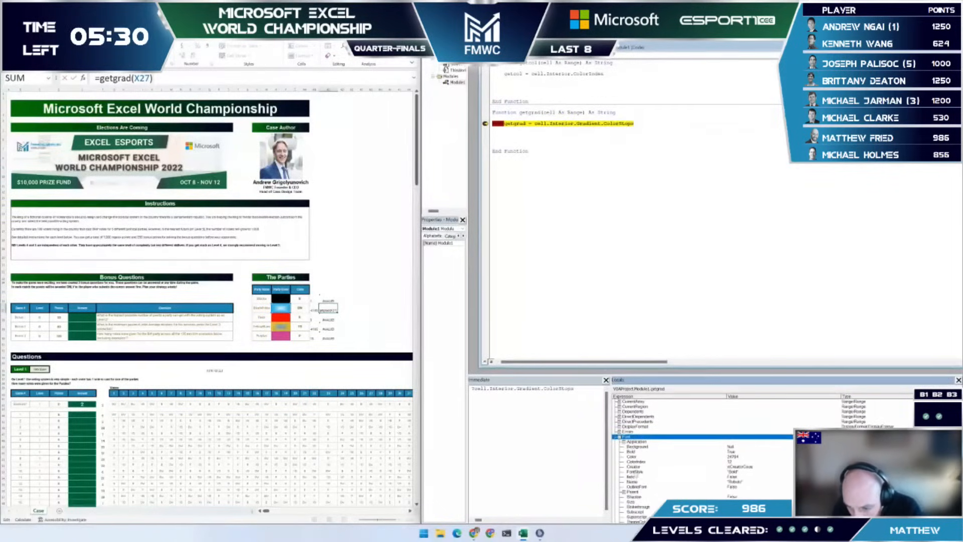
scroll(637, 472, "down", 2)
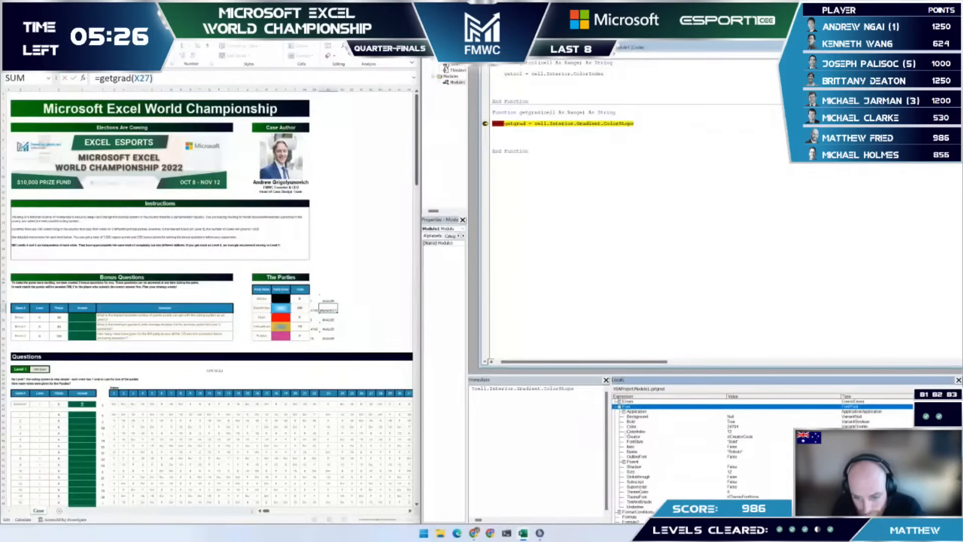
Step: Expand the cell's Interior object and its Gradient and examine the gradient rectangle properties
scroll(637, 454, "down", 10)
left_click(619, 442)
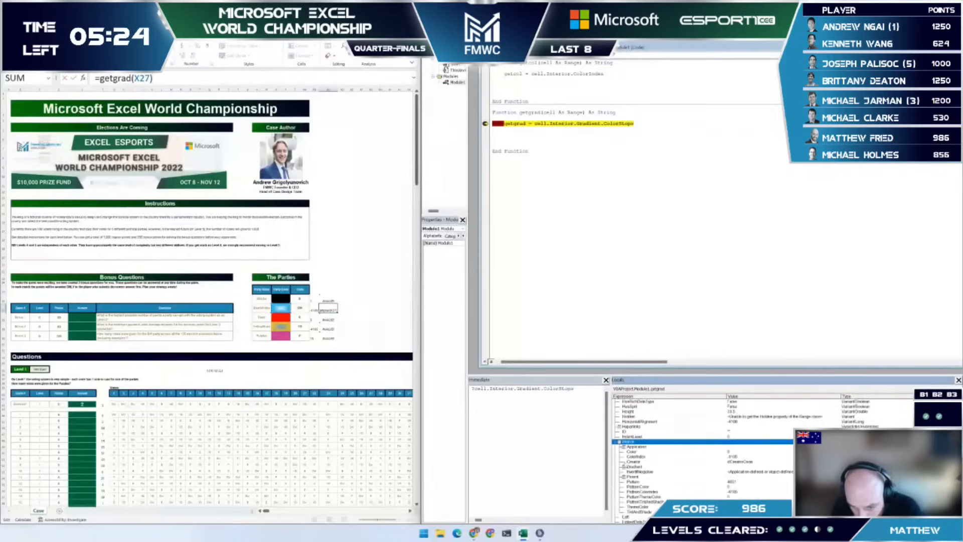
scroll(637, 454, "down", 1)
left_click(623, 451)
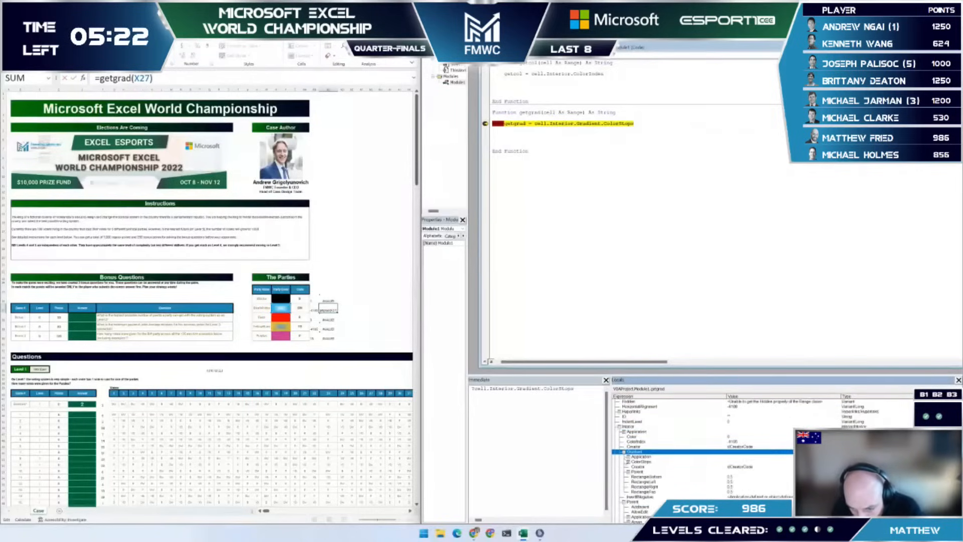
left_click(629, 472)
left_click(633, 477)
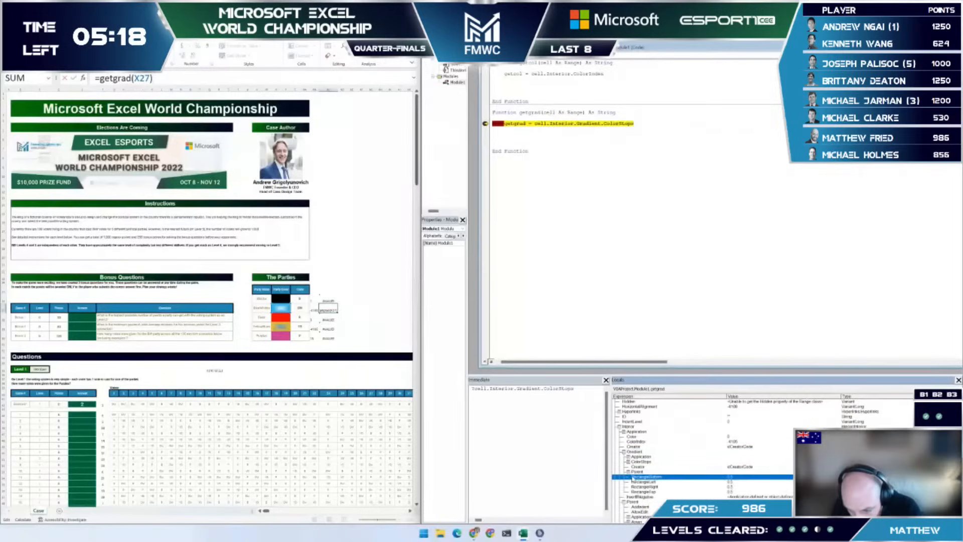
Step: Resume the paused code and re-enter =getgrad(X29) in cell AC29 so execution stops in the function again
left_click(610, 253)
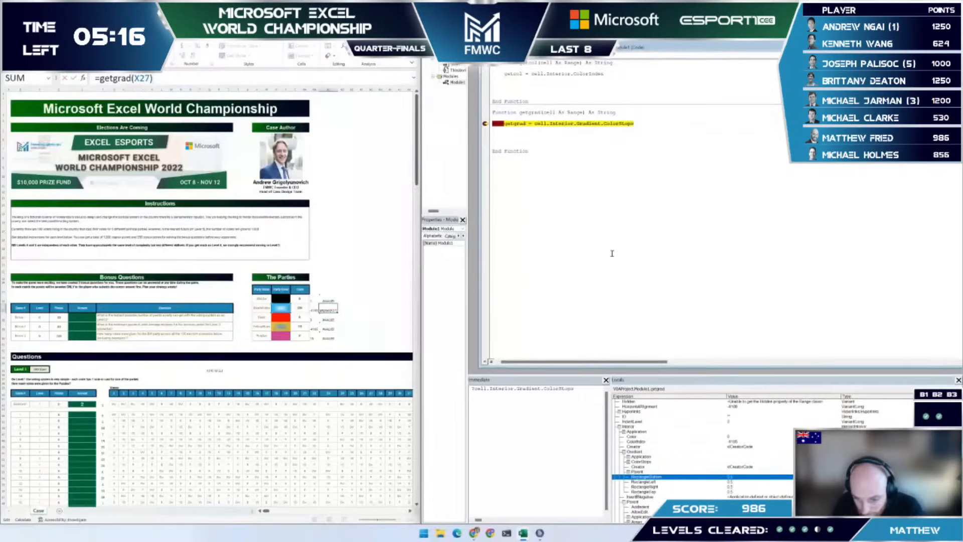
key("F5")
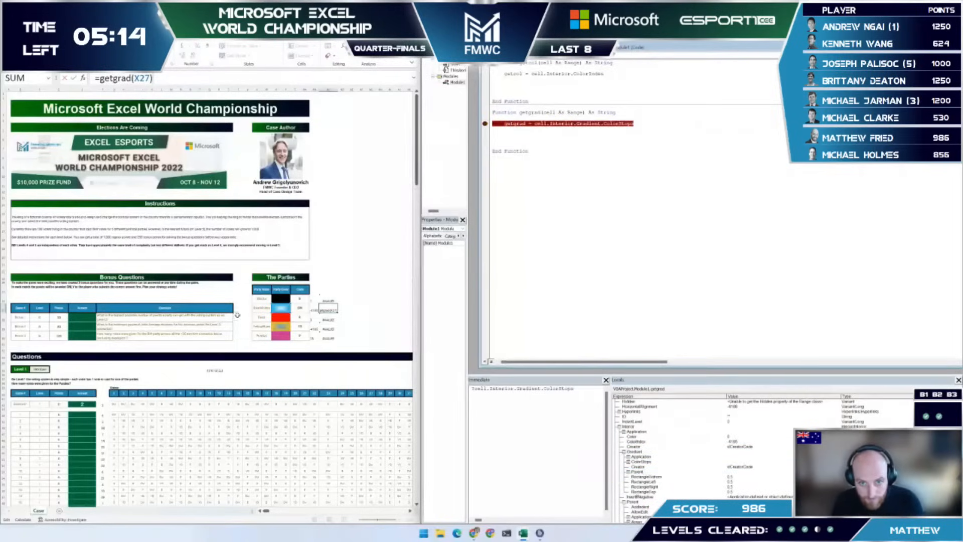
left_click(342, 246)
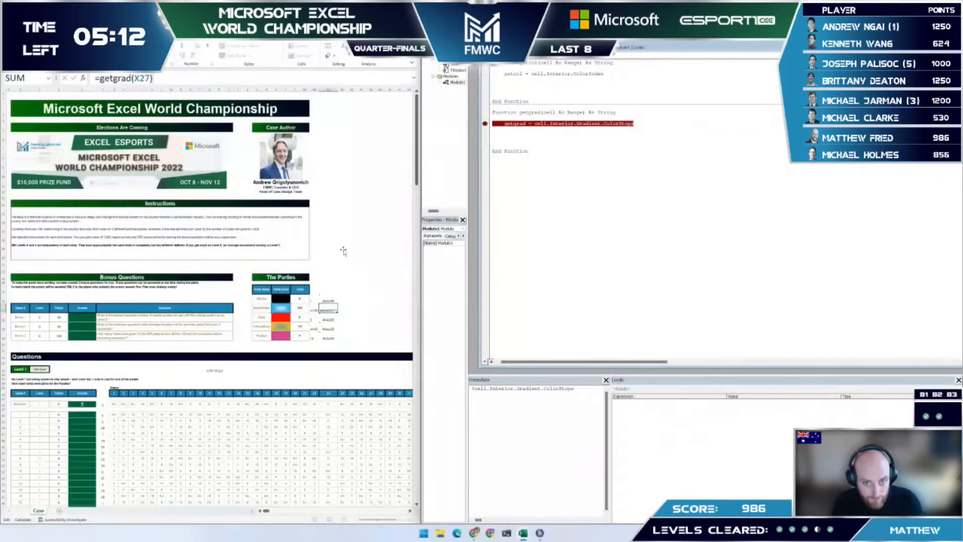
left_click(327, 330)
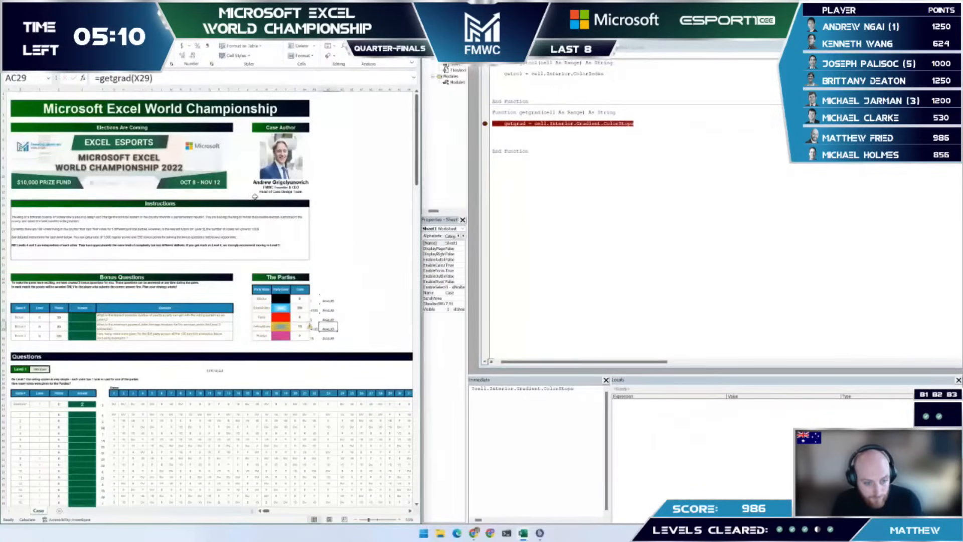
left_click(149, 83)
key("Return")
Step: Examine the Interior, Gradient and pattern properties of the cell variable for X29
left_click(621, 407)
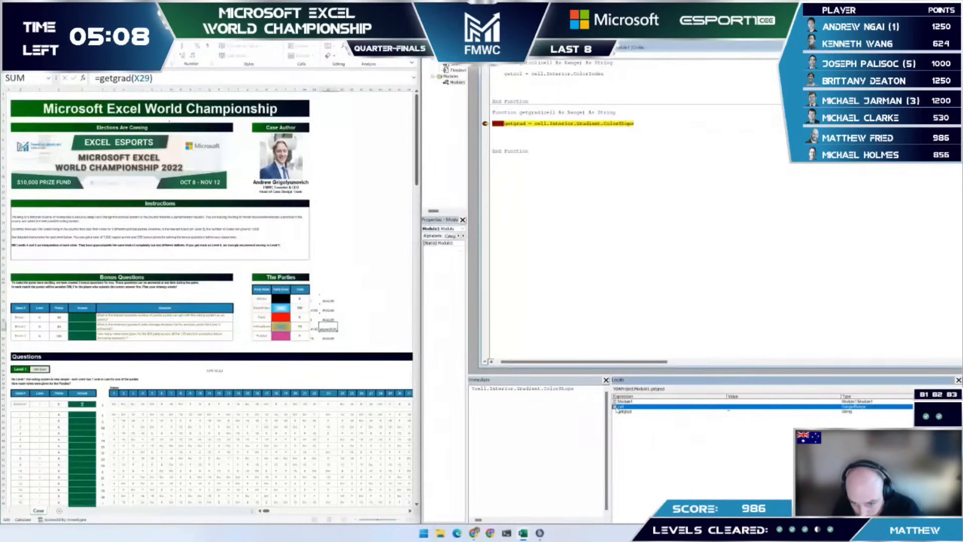
left_click(613, 406)
scroll(619, 451, "down", 8)
scroll(618, 481, "down", 2)
left_click(622, 476)
scroll(627, 489, "down", 2)
left_click(624, 472)
scroll(633, 478, "down", 2)
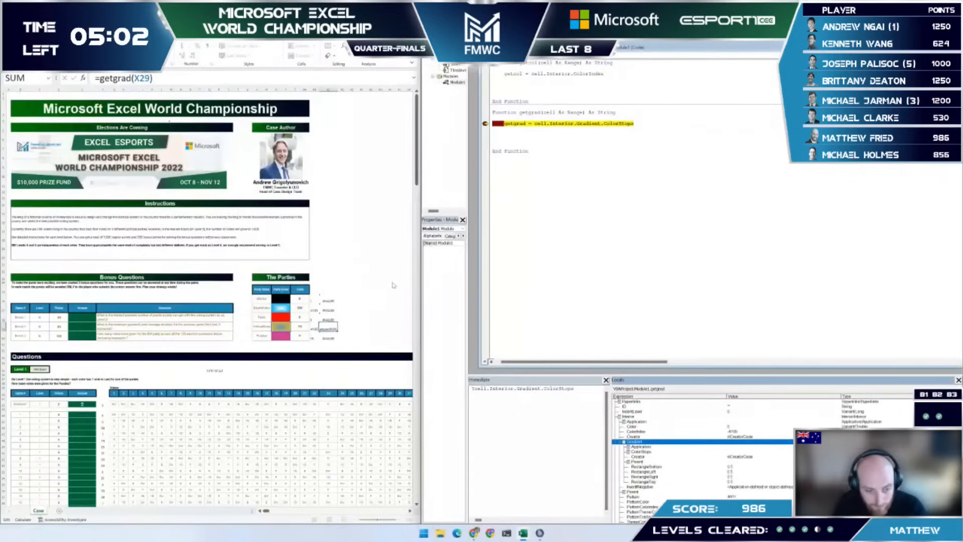
scroll(715, 462, "down", 2)
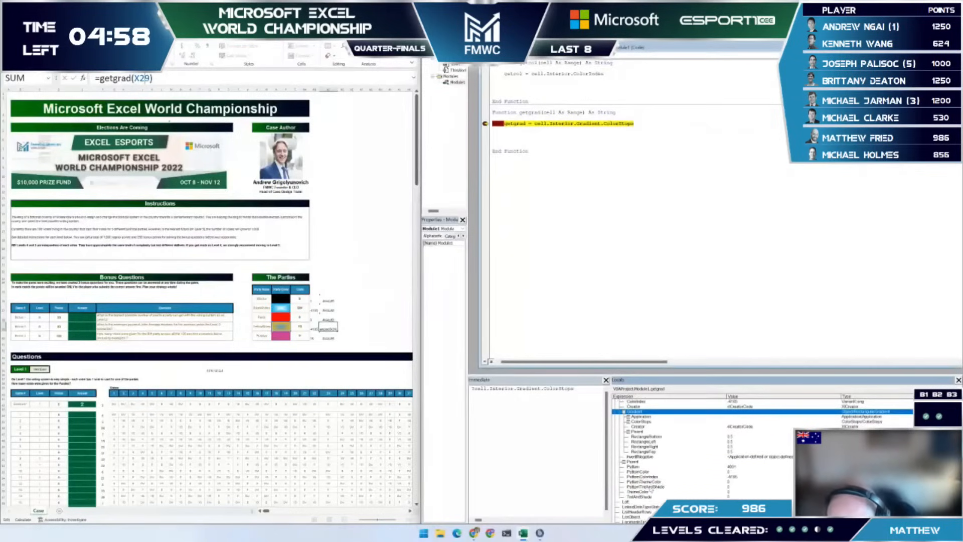
scroll(651, 489, "down", 4)
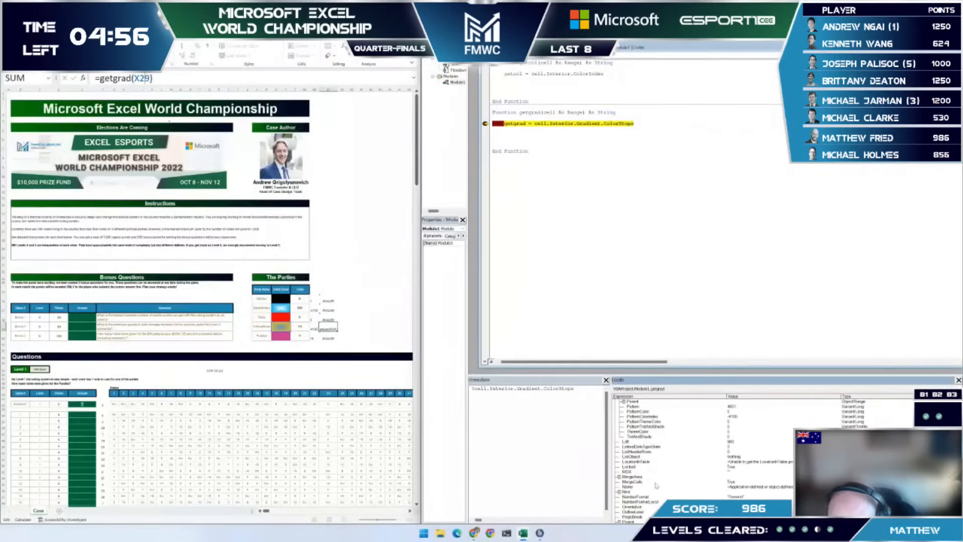
Step: Remove the breakpoint from the getgrad line, let the code finish and maximize the Case worksheet window
key("F5")
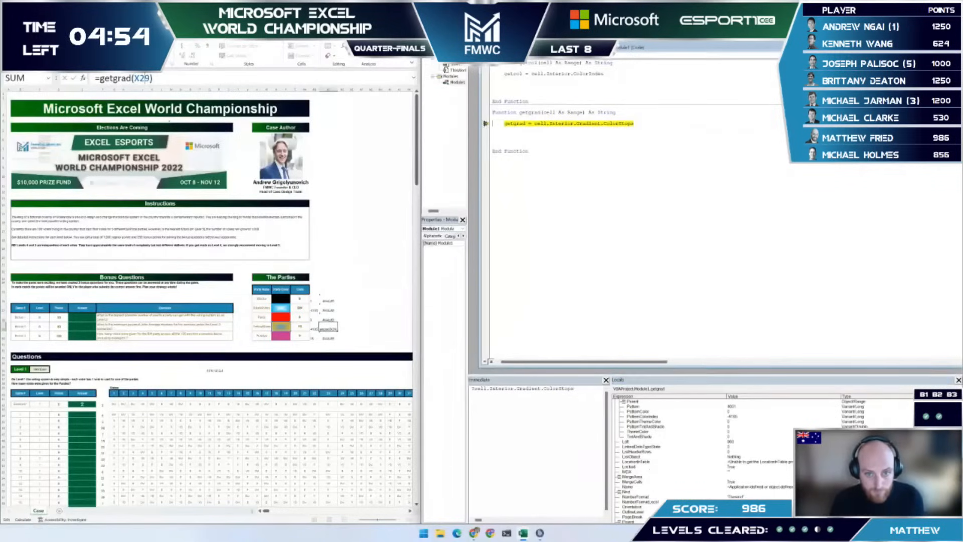
left_click(265, 160)
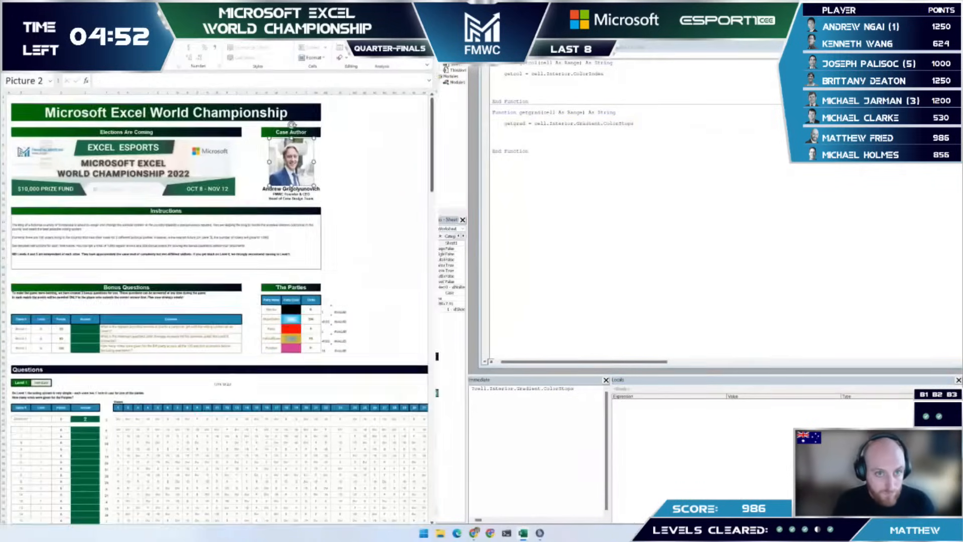
key("super+Up")
Step: Review the Level 4 instructions and coloured vote grid on the Case sheet
scroll(352, 319, "down", 5)
scroll(353, 319, "down", 20)
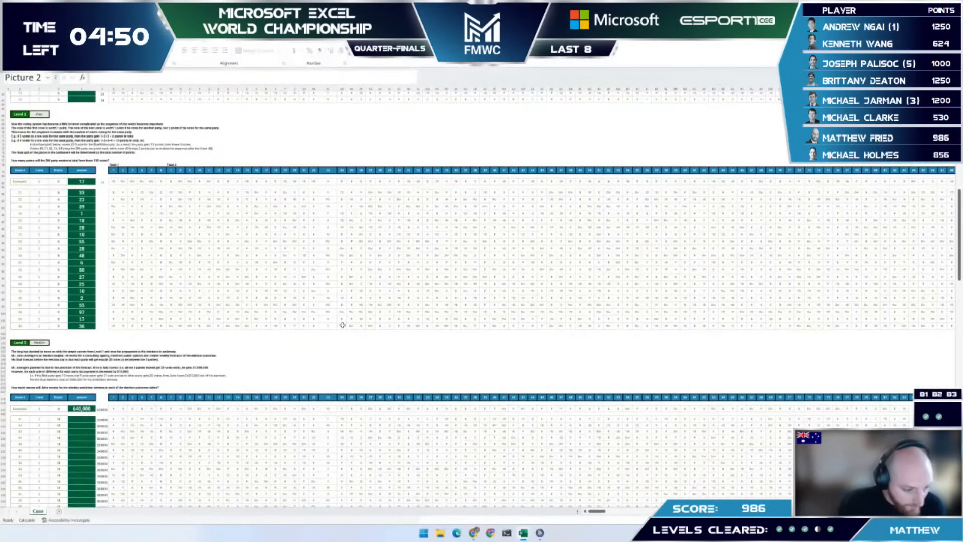
scroll(302, 325, "down", 10)
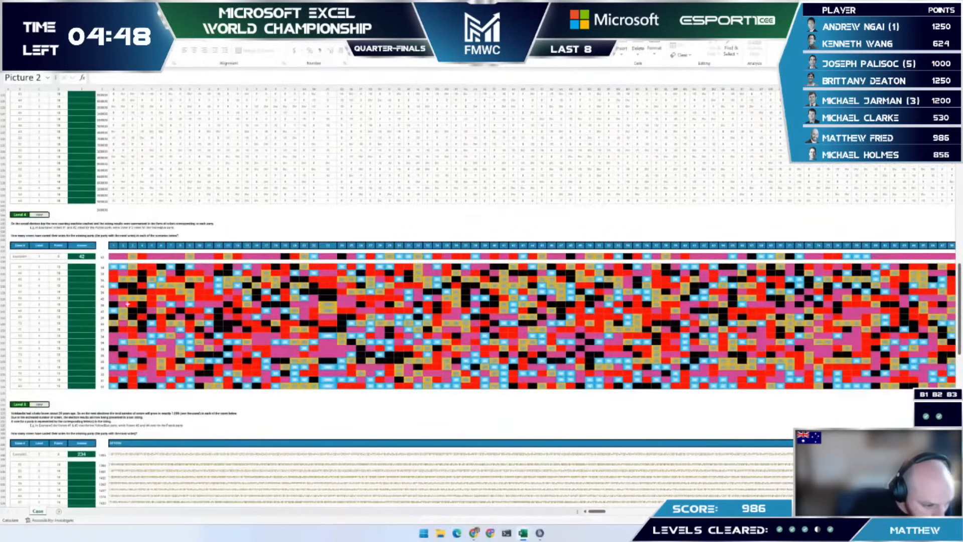
left_click(101, 251)
key("Escape")
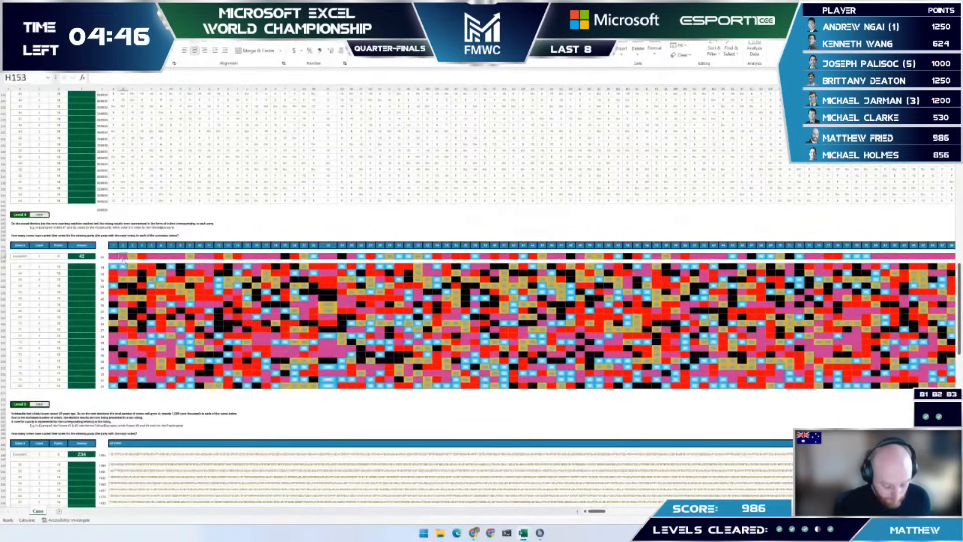
Step: Start a COUNTIF formula in cell Q37 and go to the vote count tables near the end of the Case sheet
key("ctrl+Home")
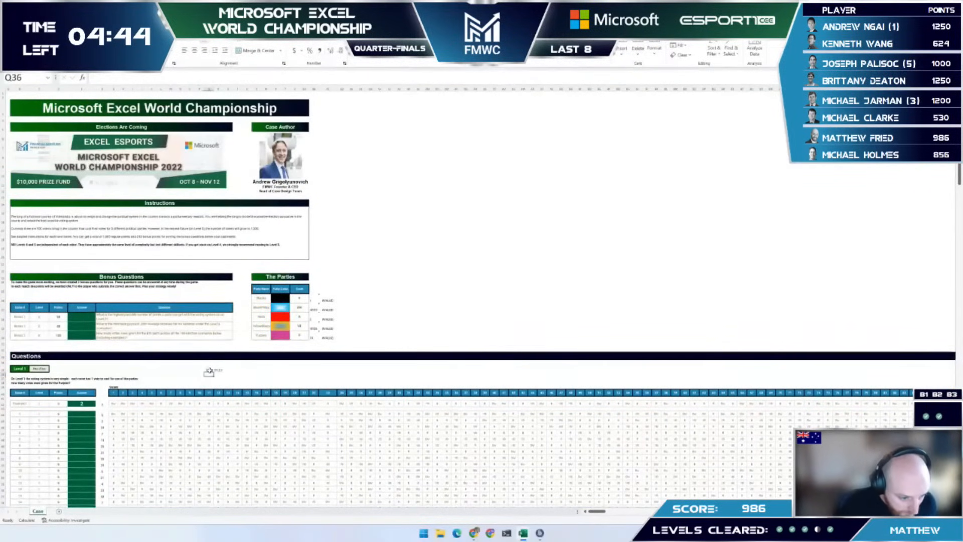
key("Down")
key("Delete")
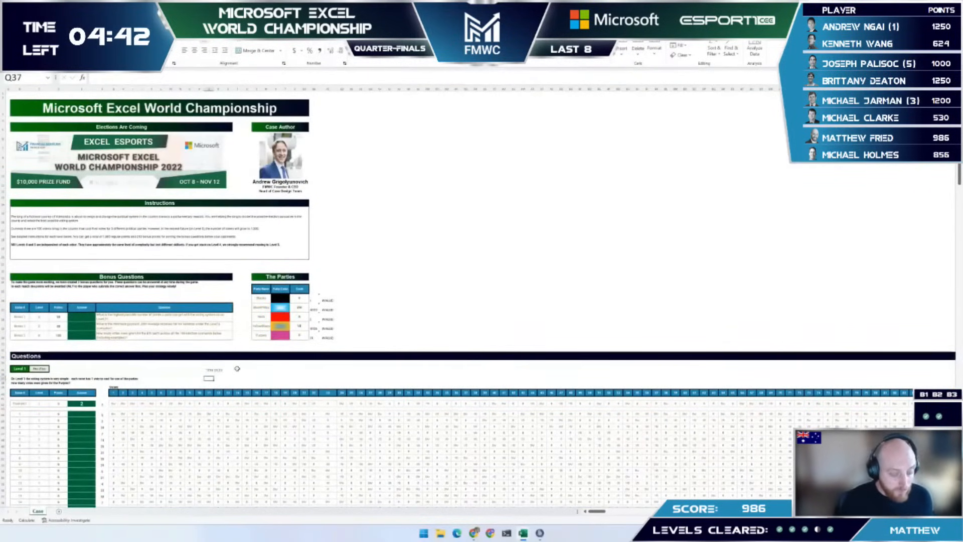
type("=countof=")
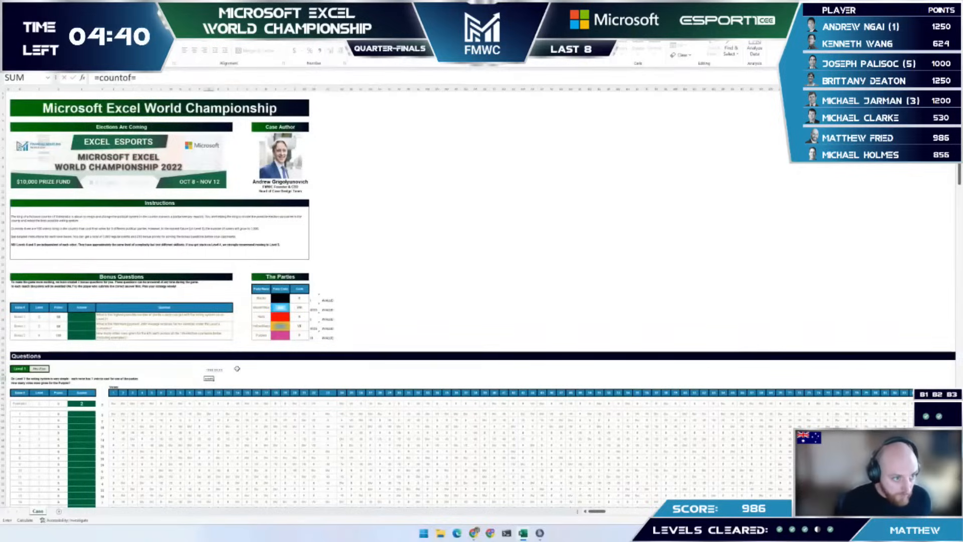
key("BackSpace")
key("BackSpace")
type("if")
key("Tab")
key("ctrl+End")
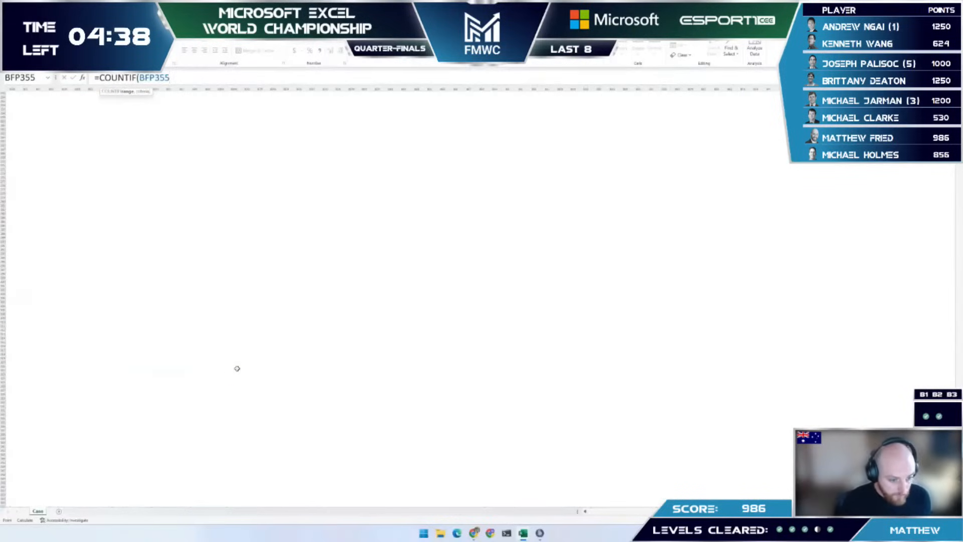
key("ctrl+Up")
key("ctrl+Left")
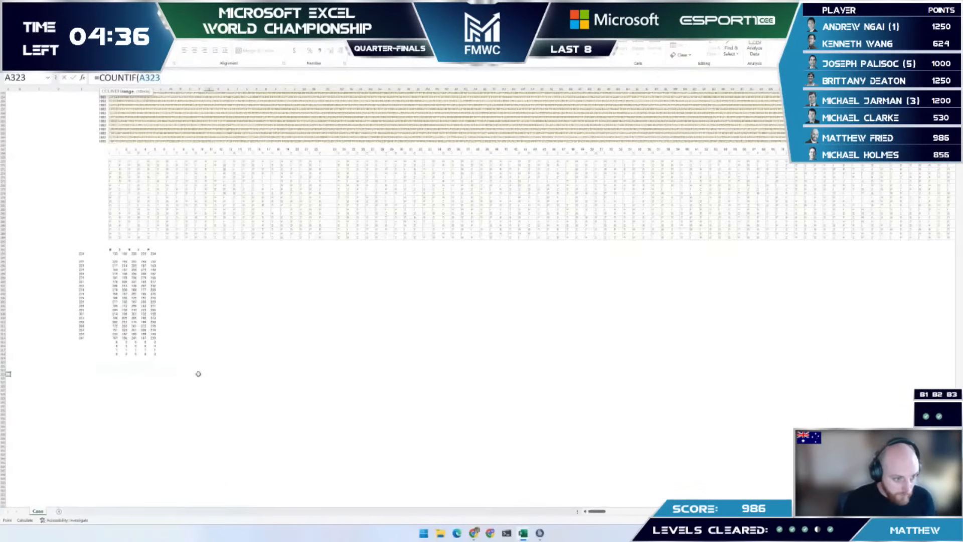
Step: Reference H293:H314 and change the function to SUM so that Q37 holds =SUM(H293:H314)
scroll(197, 366, "up", 5)
scroll(90, 283, "up", 10)
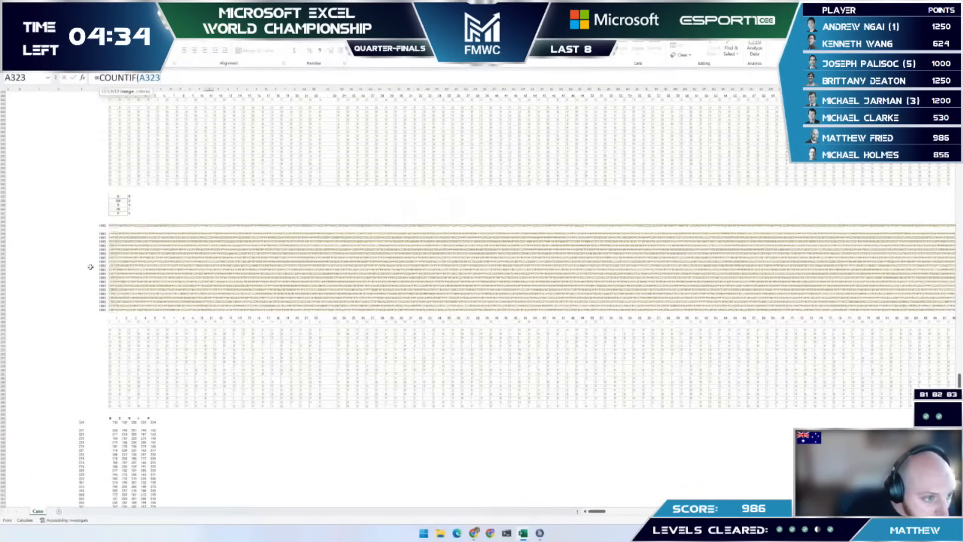
scroll(105, 204, "up", 8)
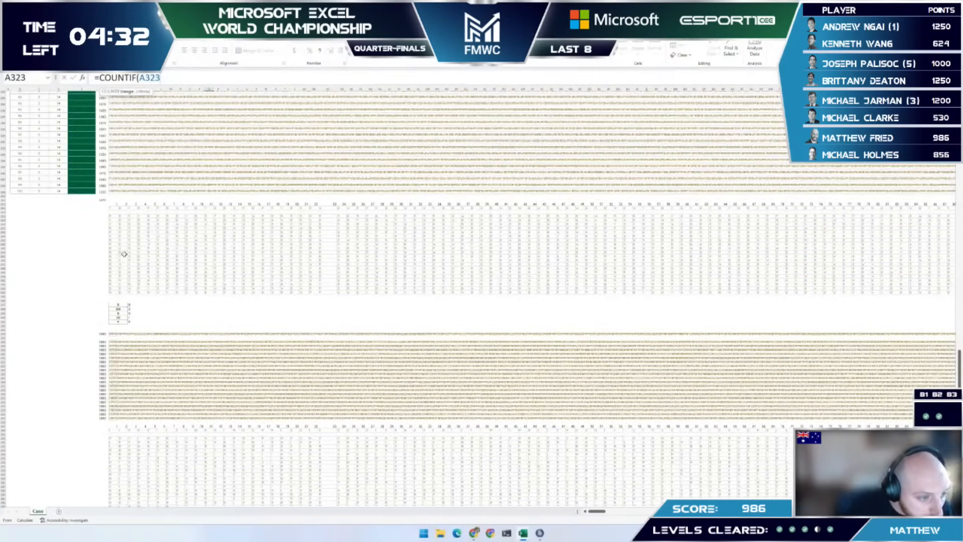
scroll(115, 330, "down", 15)
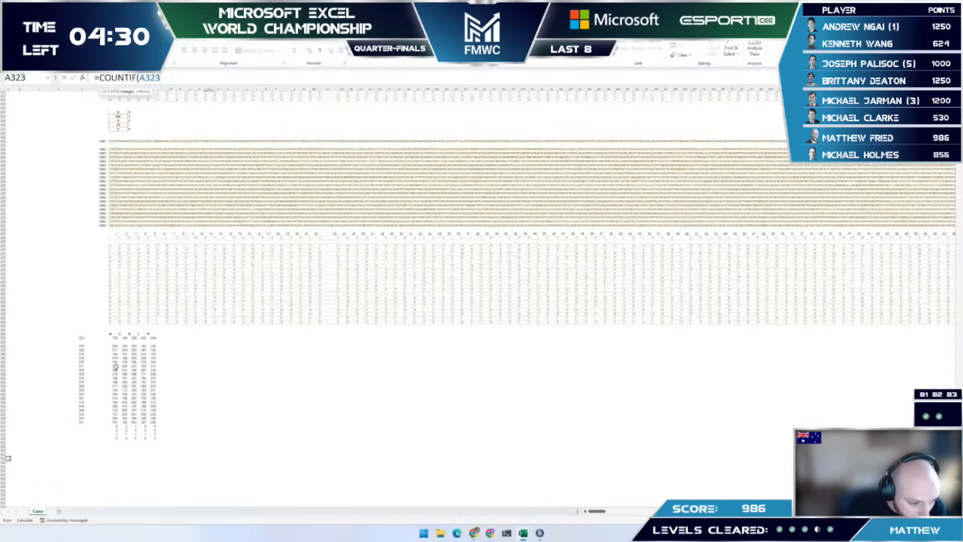
left_click_drag(125, 342, 124, 420)
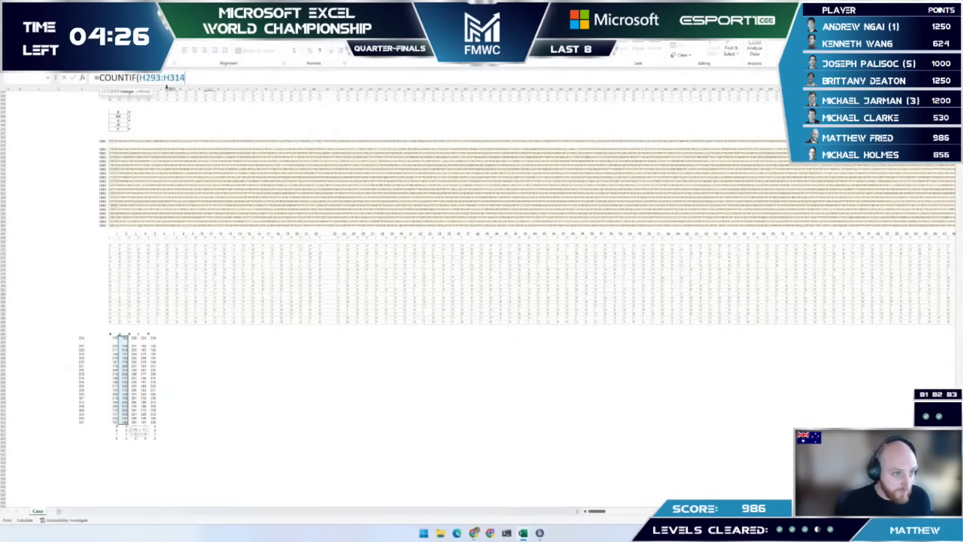
double_click(122, 78)
type("sum")
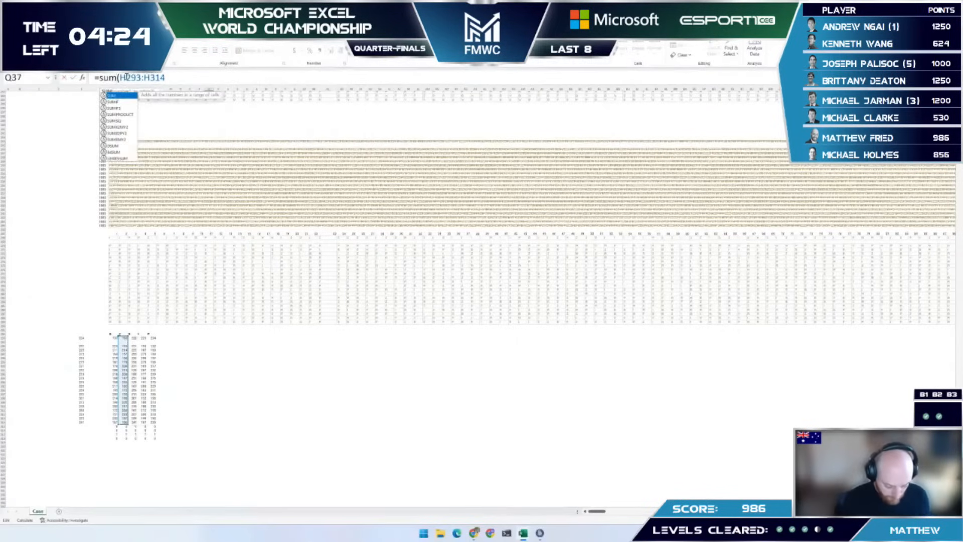
key("Return")
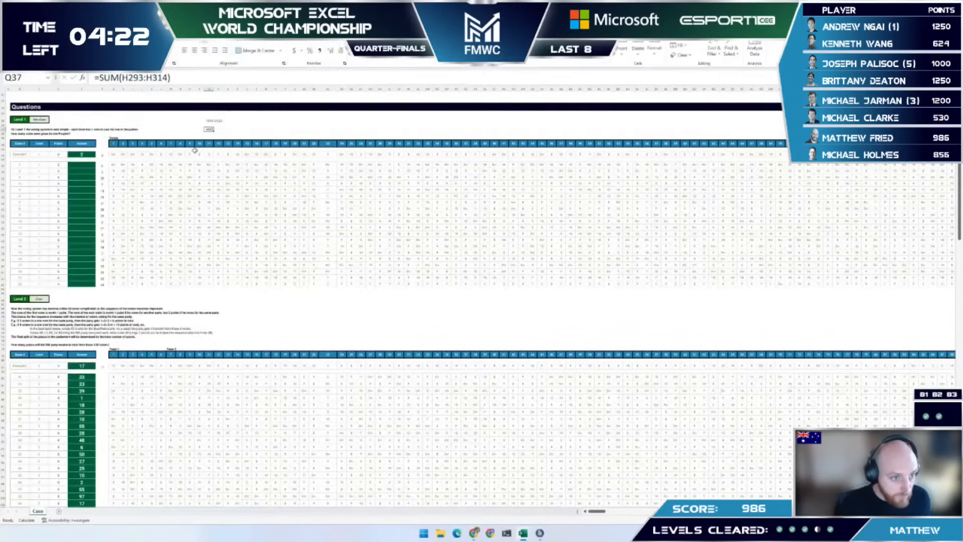
Step: Check party colour cell X27, the getgrad formula in AC27 and the function's VBA code
scroll(240, 148, "up", 3)
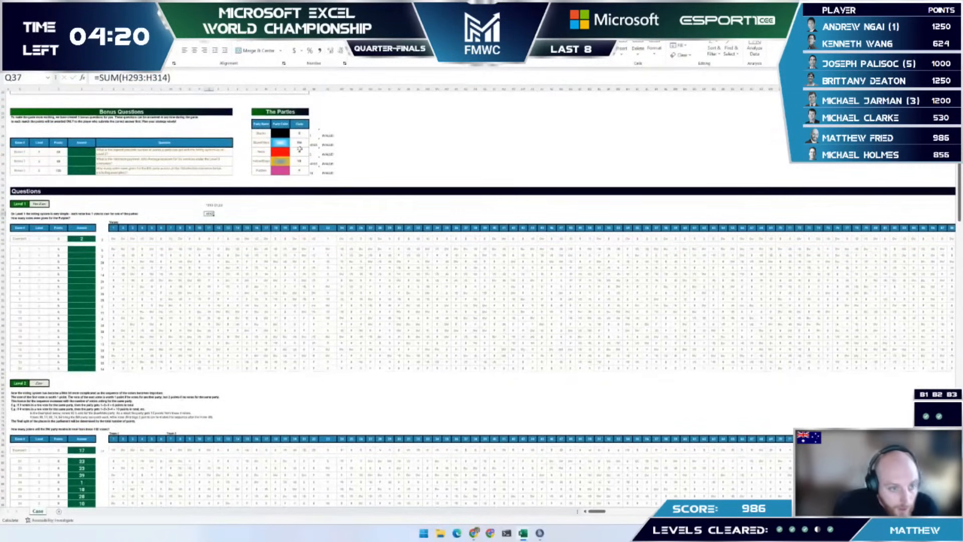
left_click(283, 143)
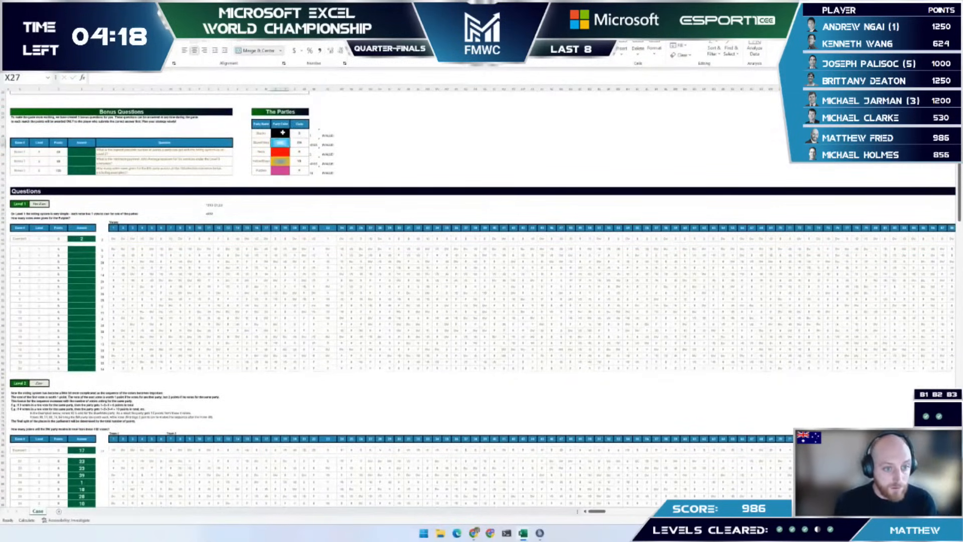
left_click(328, 144)
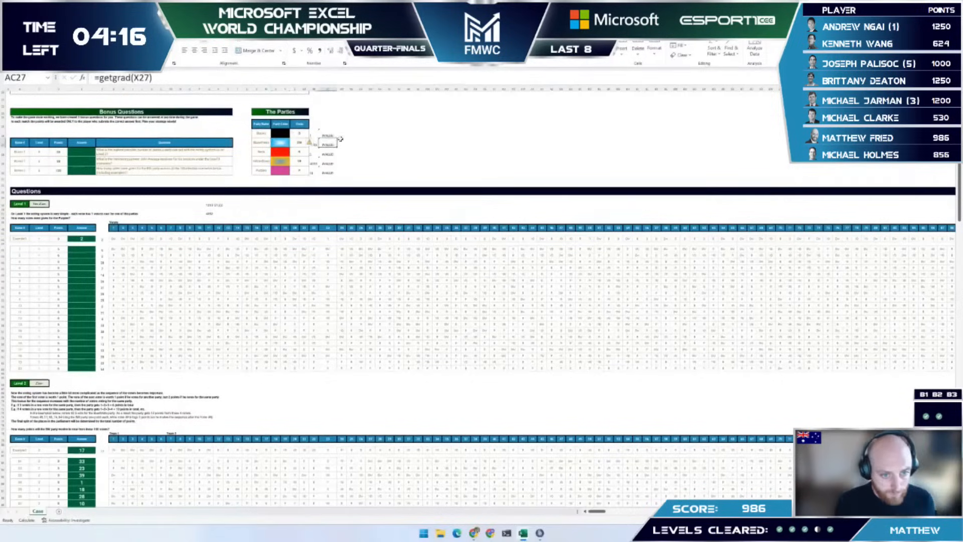
key("alt+Tab")
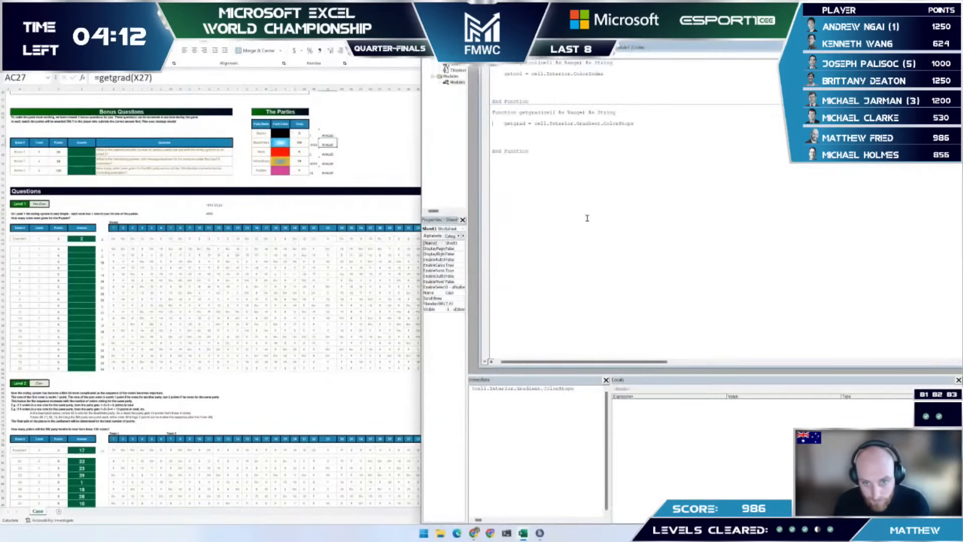
left_click(339, 141)
key("Right")
key("Right")
key("Right")
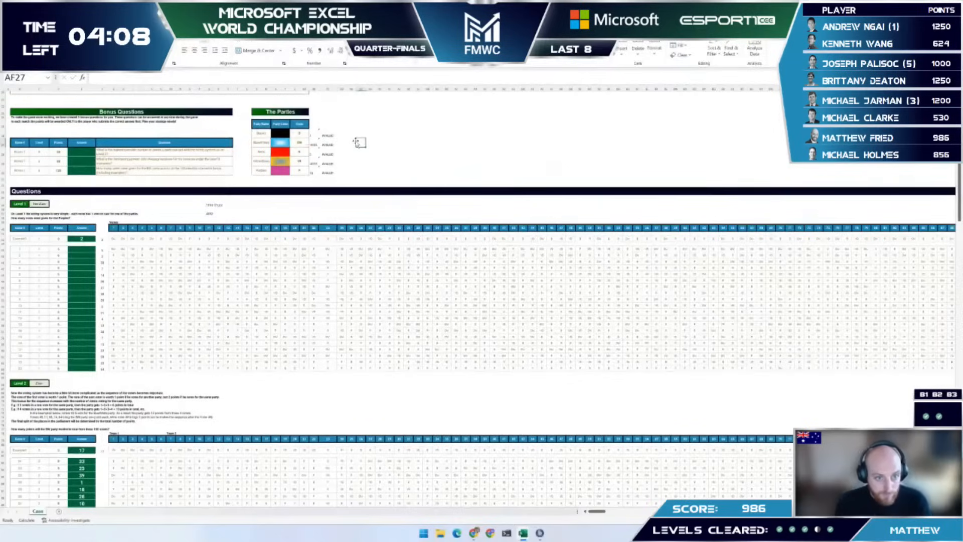
key("Left")
key("Left")
left_click(351, 133)
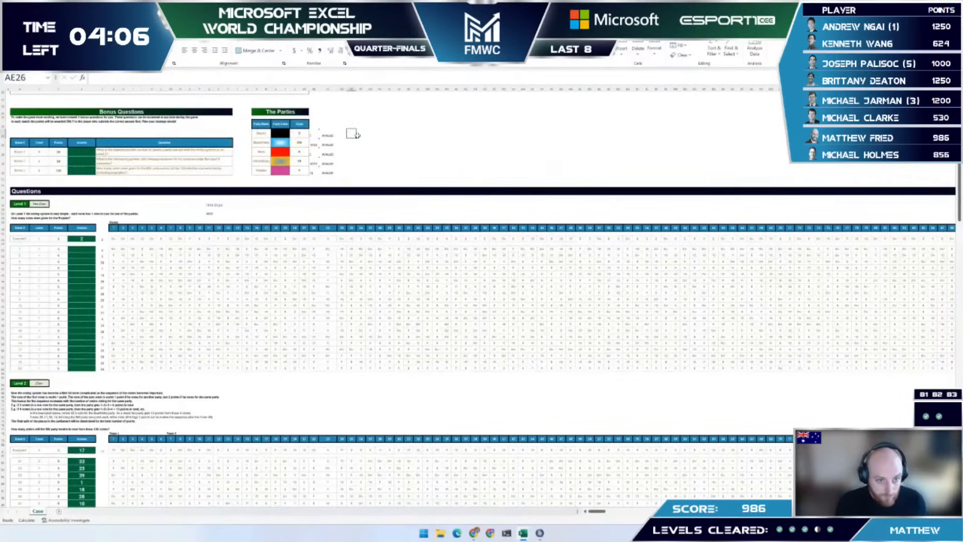
Step: Switch to the VBA editor and insert a new class module
key("alt+F11")
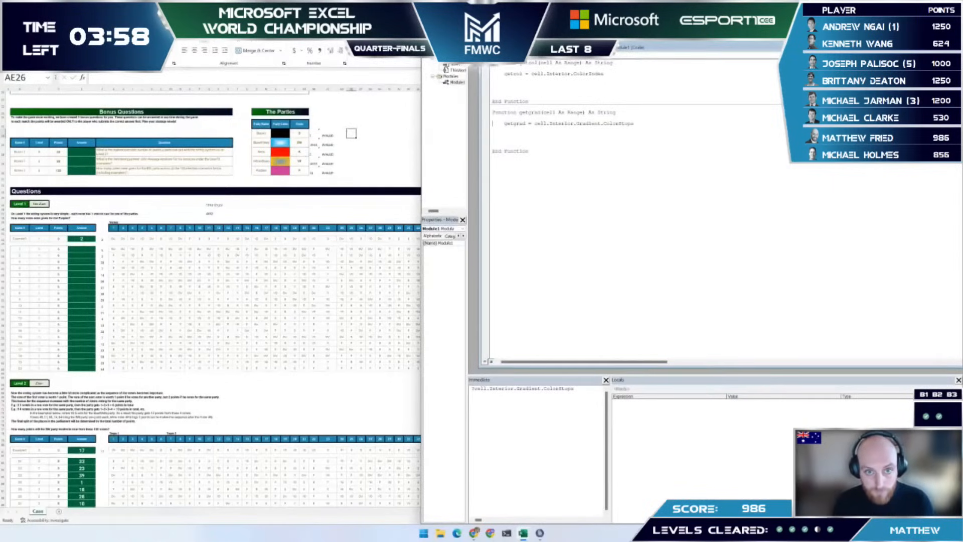
key("alt+i")
key("c")
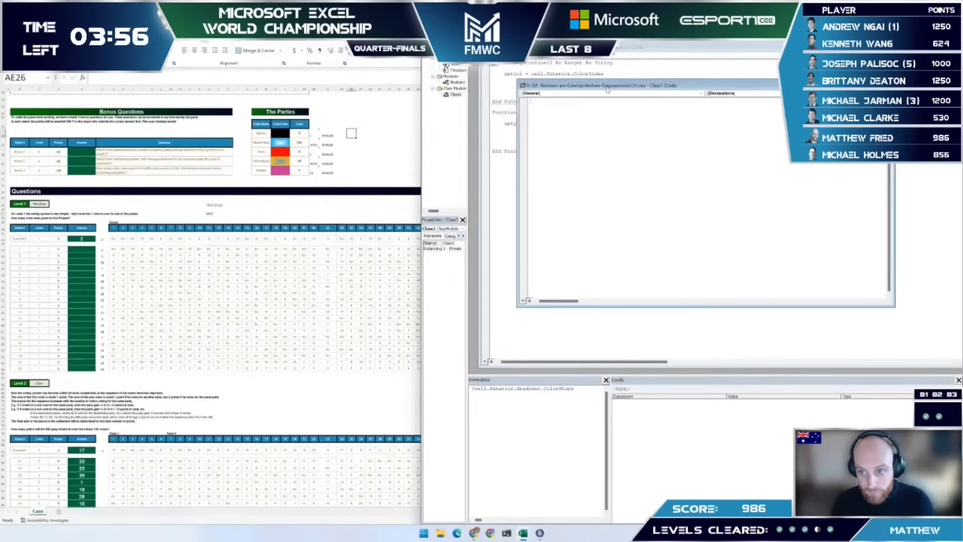
Step: Search the Object Browser for gradient
key("alt+v")
key("b")
type("gradient")
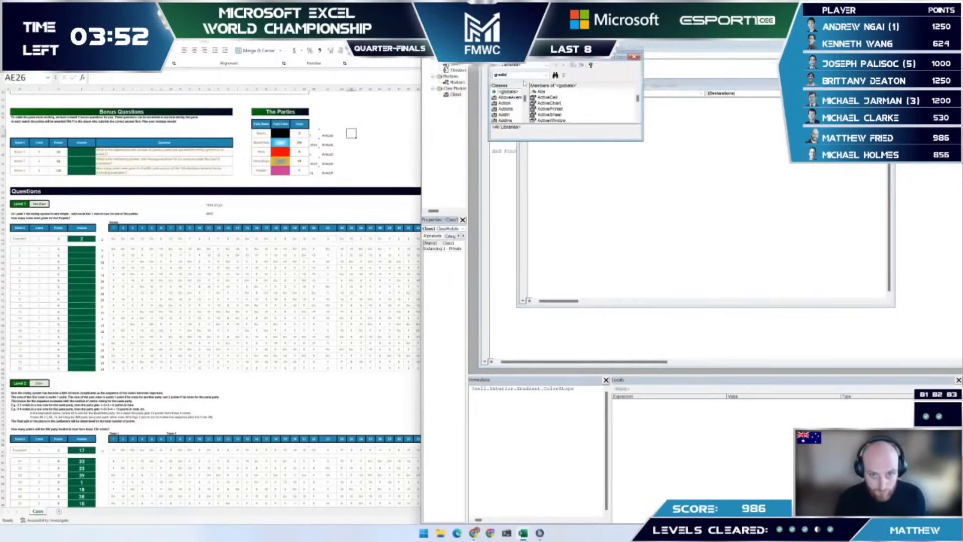
key("Return")
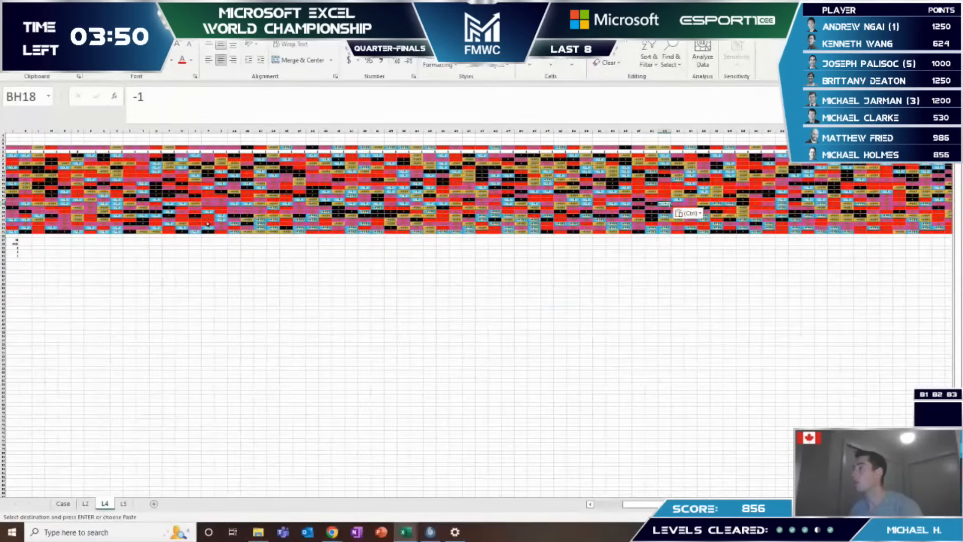
Step: On the L4 sheet, paste the copied -1 cell over the matching gradient votes in the remainder of row 18
key("Right")
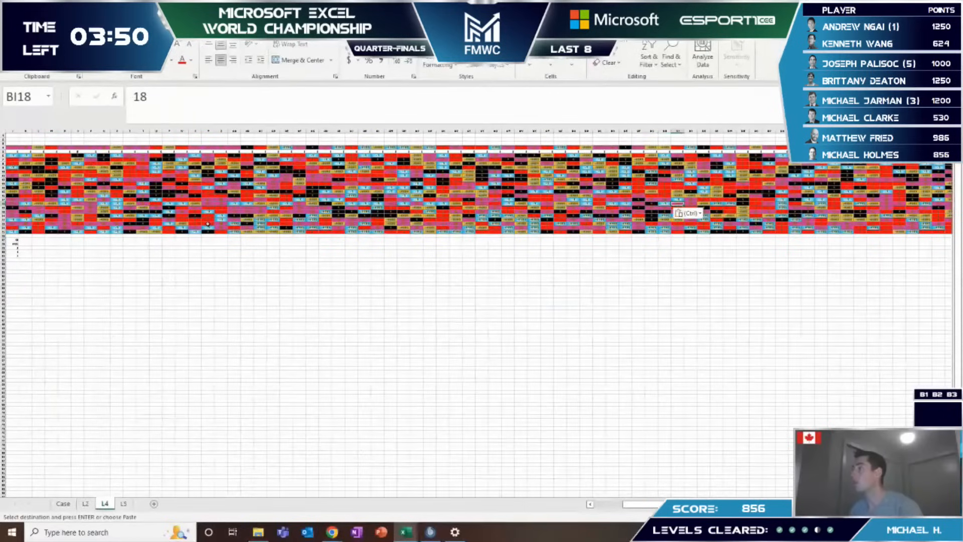
key("Right")
key("Right")
key("Right")
key("Right")
key("Right")
key("Right")
key("Right")
key("Right")
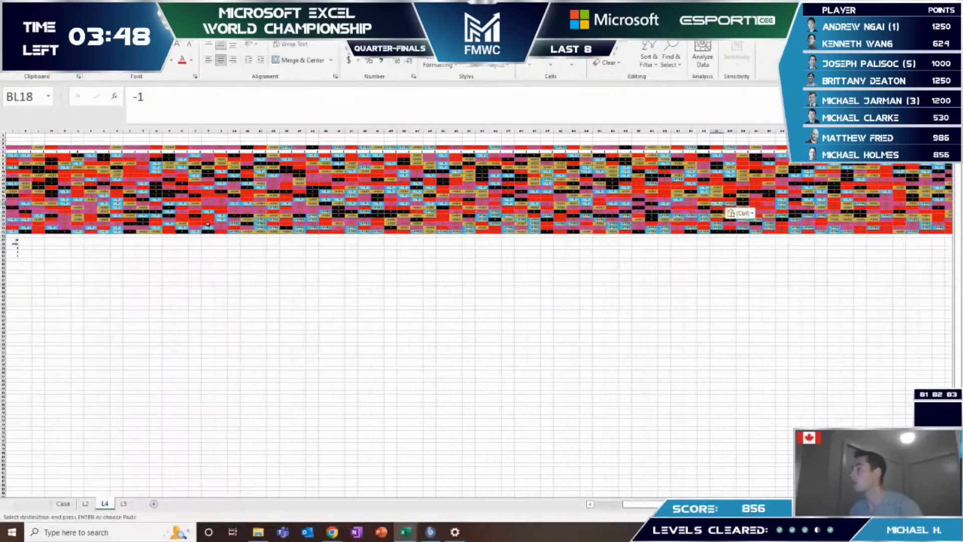
key("ctrl+v")
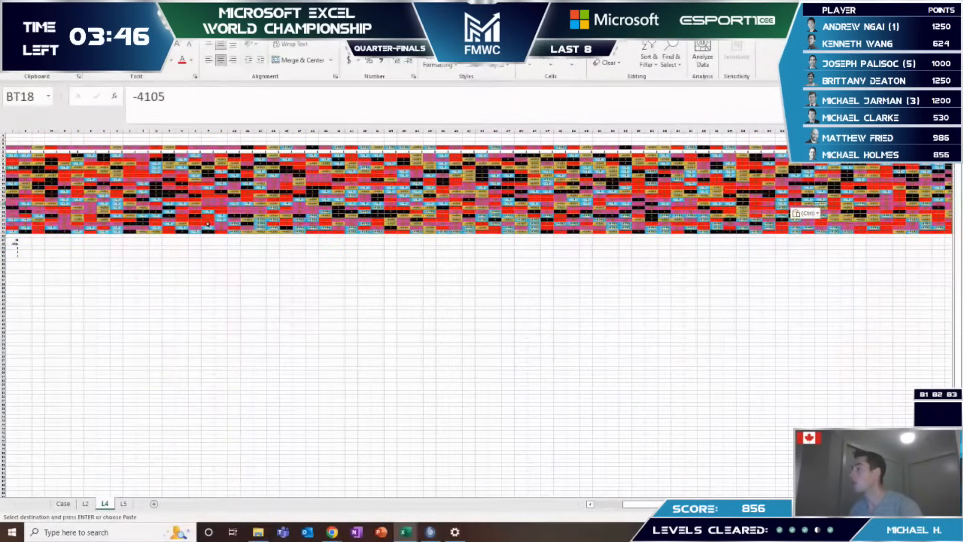
key("ctrl+v")
key("Right")
key("Right")
key("Right")
key("ctrl+v")
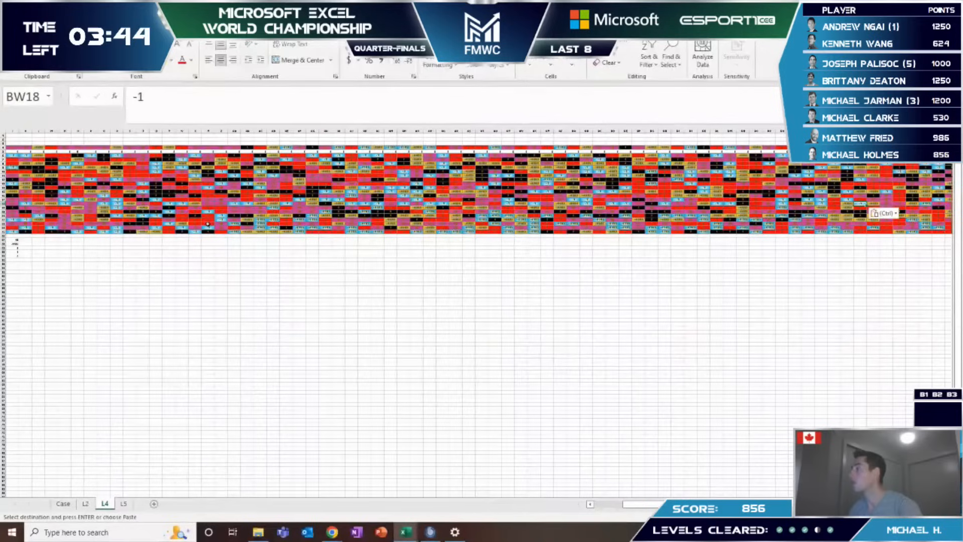
key("Right")
key("Right")
key("Right")
key("Right")
key("Right")
key("ctrl+v")
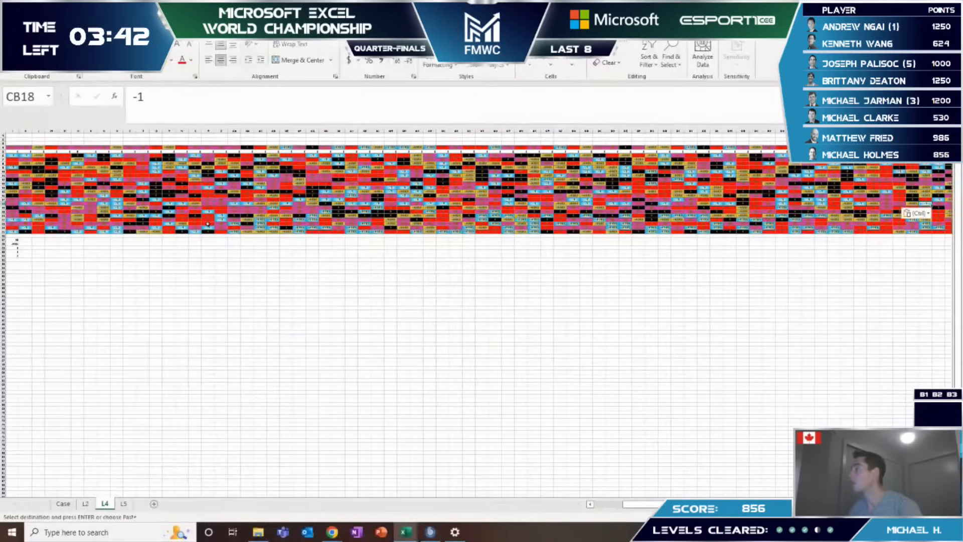
Step: Paste the copied -1 cell over the matching gradient votes along row 19 of the L4 sheet
key("Left")
key("Down")
key("Left")
key("Left")
key("Left")
key("Left")
key("Left")
key("Left")
key("Left")
key("Left")
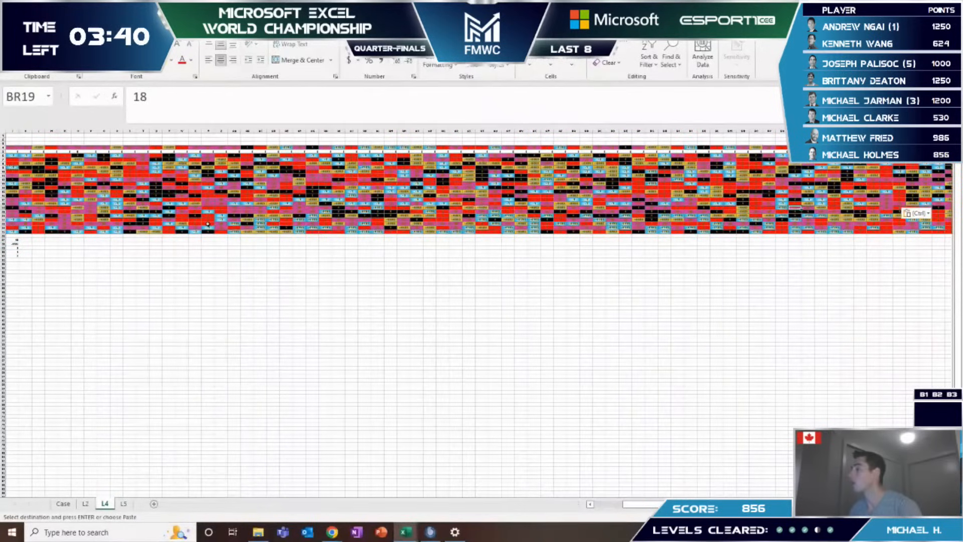
key("Left")
key("Left")
key("ctrl+v")
key("Left")
key("Left")
key("Left")
key("Left")
key("Left")
key("Left")
key("Left")
key("Left")
key("Left")
key("Left")
key("Left")
key("Left")
key("Left")
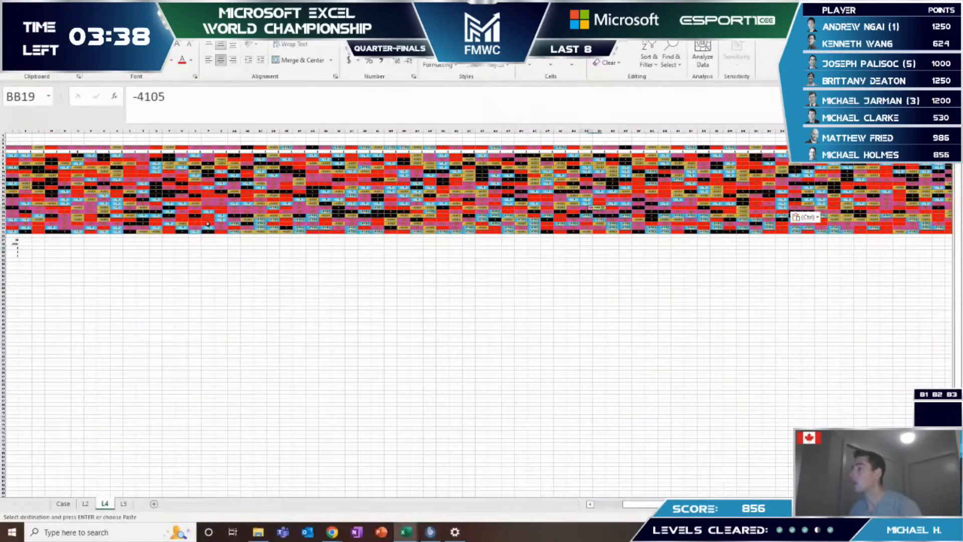
key("Left")
key("Left")
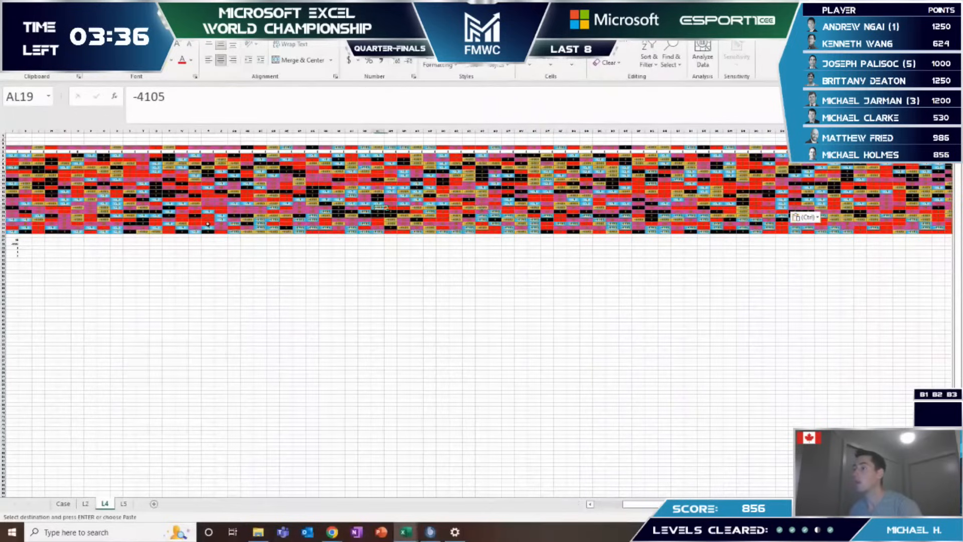
key("Left")
key("Left")
key("Left")
key("Left")
key("Left")
key("Left")
key("Left")
key("Left")
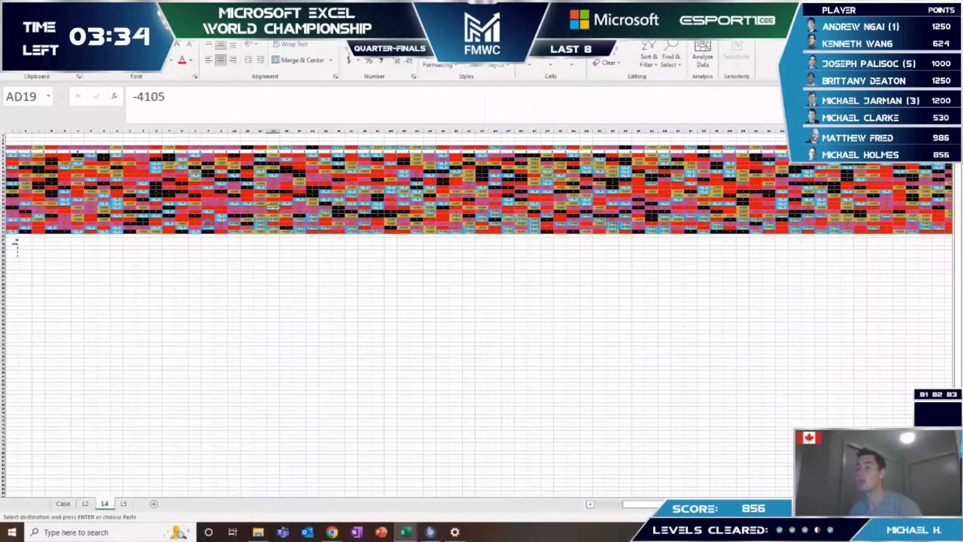
key("Left")
key("ctrl+v")
key("Left")
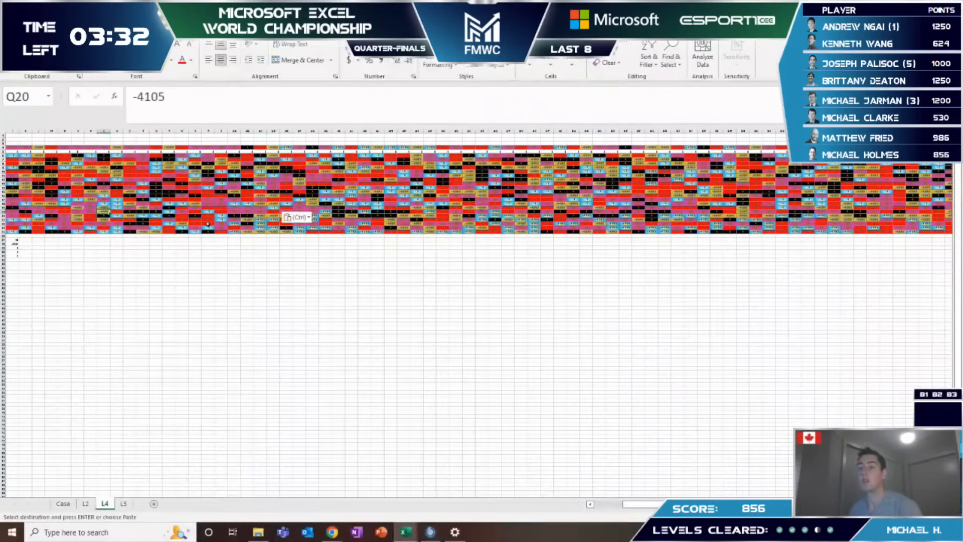
Step: Paste the copied -1 cell over the matching gradient votes along row 20 of the L4 sheet
key("Right")
key("Right")
key("Right")
key("Right")
key("Right")
key("Right")
key("Right")
key("Right")
key("Right")
key("Right")
key("Right")
key("Right")
key("Right")
key("Right")
key("Right")
key("Right")
key("Right")
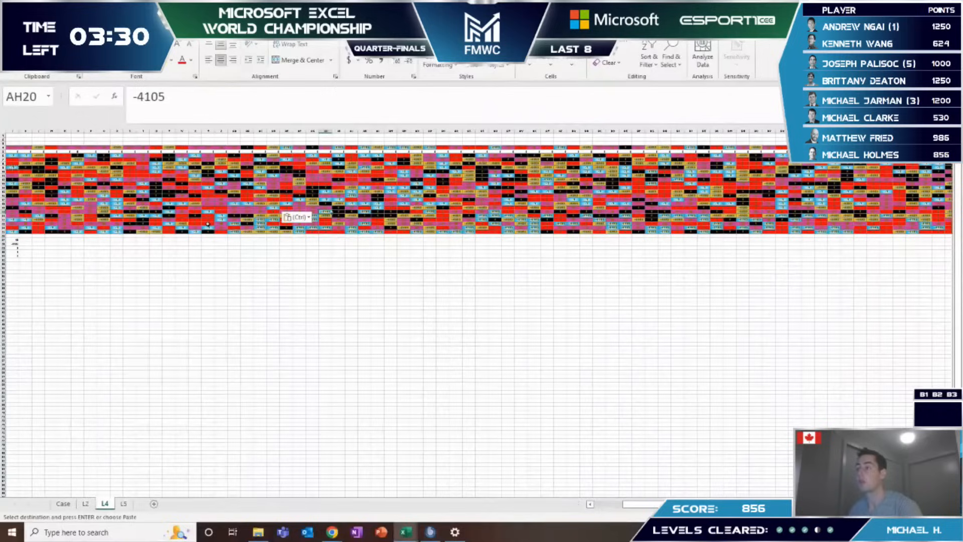
key("Right")
key("ctrl+v")
key("Right")
key("Right")
key("Right")
key("Right")
key("Right")
key("ctrl+v")
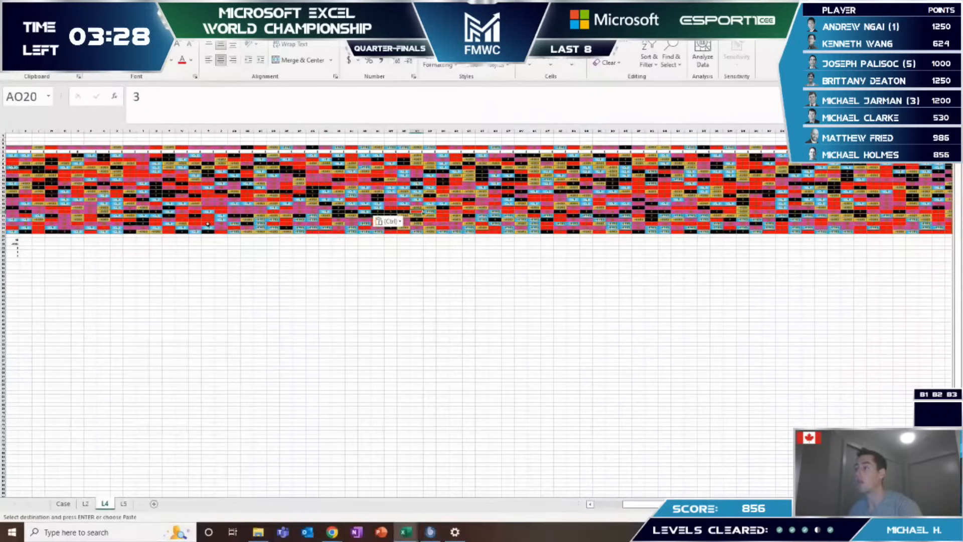
key("Right")
key("Right")
key("Right")
key("Right")
key("ctrl+v")
key("Right")
key("Right")
key("ctrl+v")
key("Right")
key("Right")
key("Right")
key("Right")
key("Right")
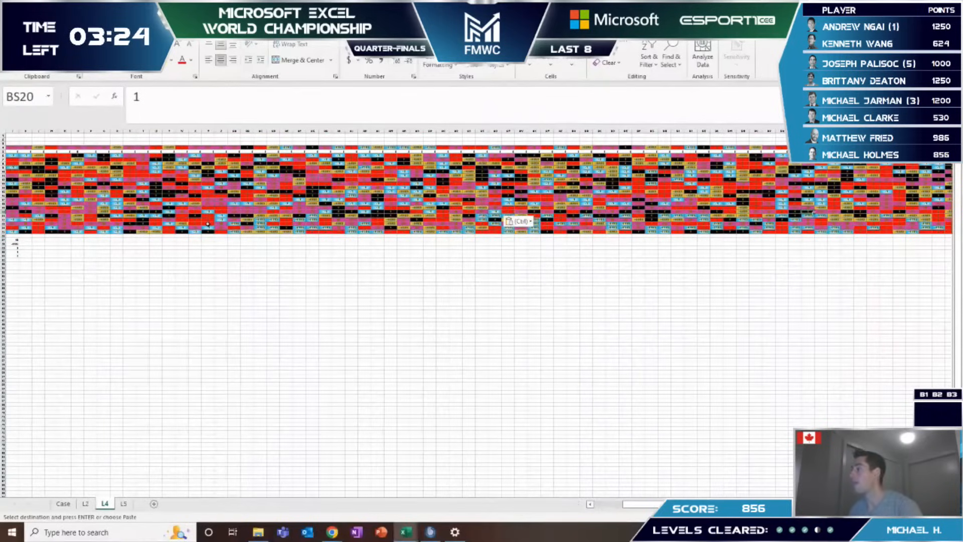
Step: Paste the copied -1 cell over the matching gradient votes along row 21 of the L4 sheet
key("Right")
key("Right")
key("Down")
key("ctrl+v")
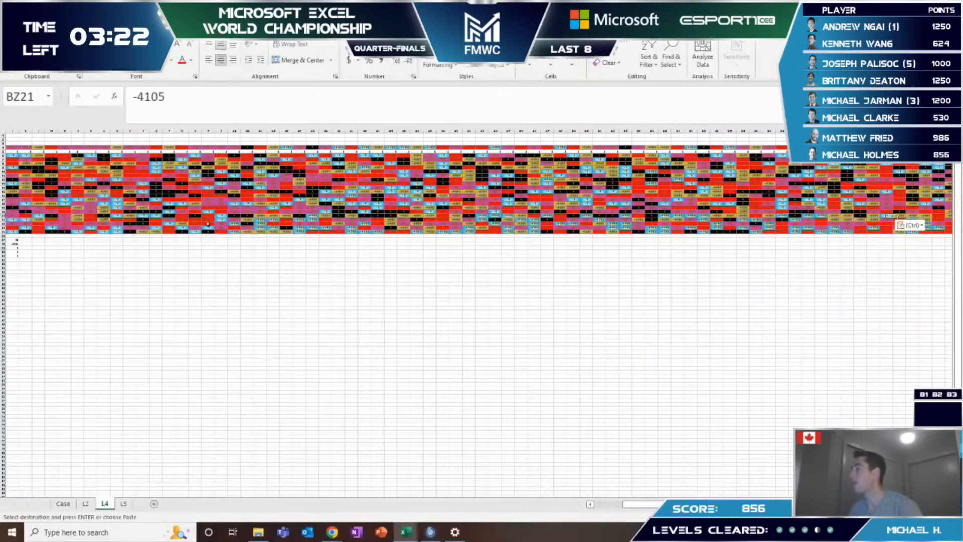
key("Right")
key("Right")
key("Down")
key("Left")
key("Left")
key("Left")
key("Left")
key("Left")
key("ctrl+v")
key("Left")
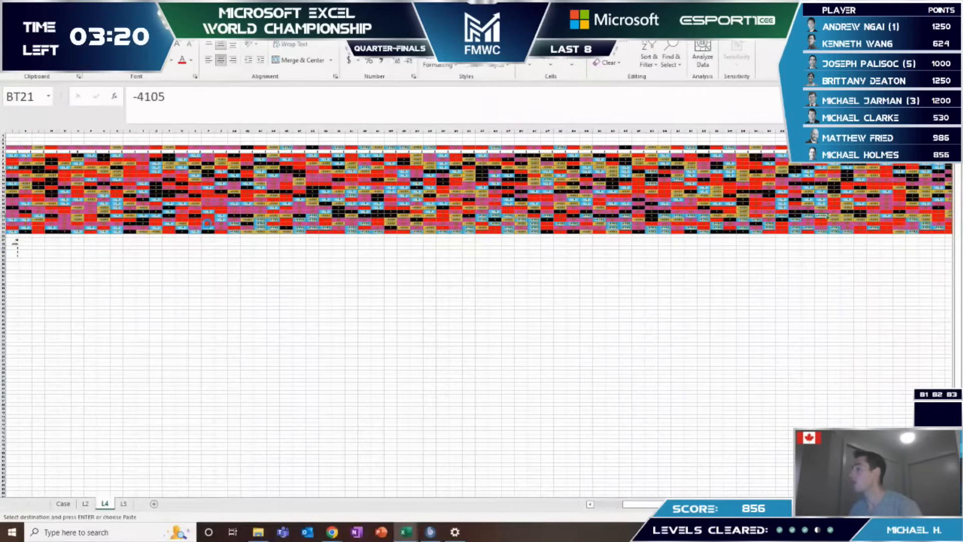
key("Left")
key("Left")
key("Left")
key("Left")
key("Left")
key("Left")
key("Left")
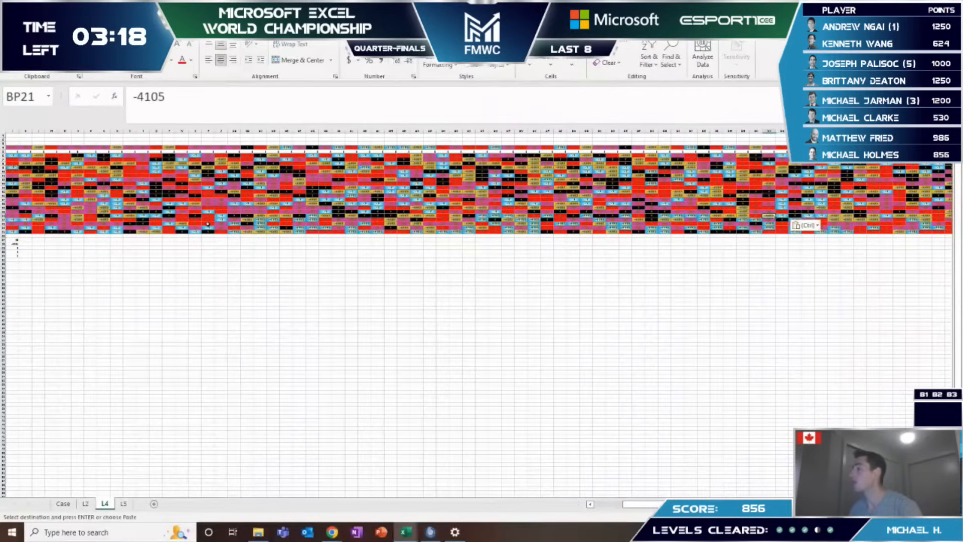
key("ctrl+v")
key("Left")
key("ctrl+v")
key("Left")
key("ctrl+v")
key("Left")
key("ctrl+v")
key("Left")
key("Left")
key("ctrl+v")
key("Left")
key("Left")
key("ctrl+v")
key("Left")
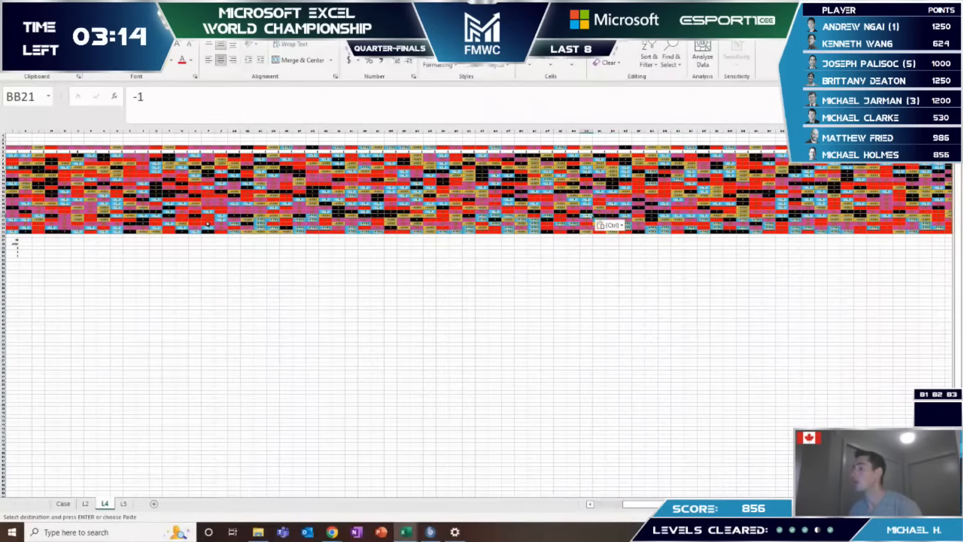
key("Left")
key("Left")
key("Left")
key("ctrl+v")
key("Left")
key("Left")
key("Left")
key("ctrl+v")
key("Left")
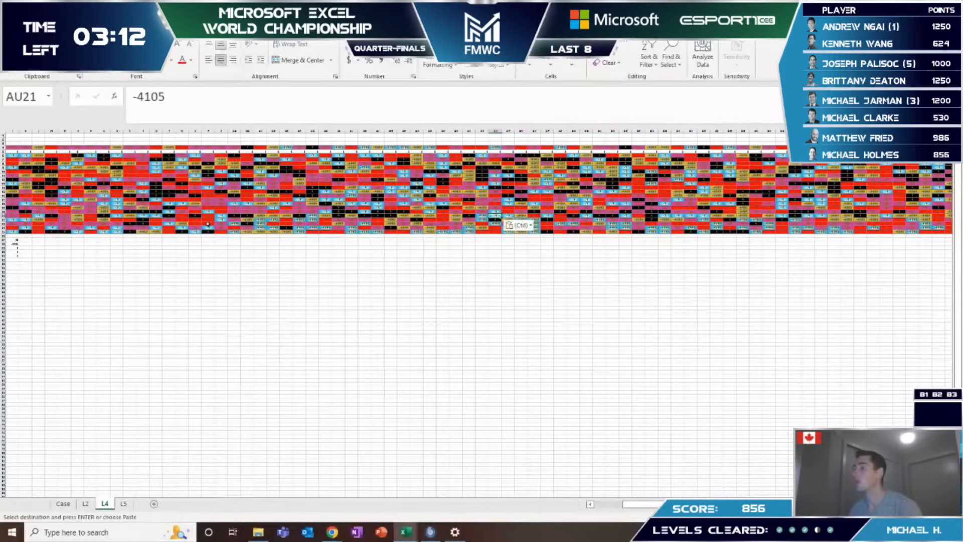
key("ctrl+v")
key("Left")
key("Left")
key("Left")
key("Left")
key("Left")
key("Left")
key("Left")
key("Left")
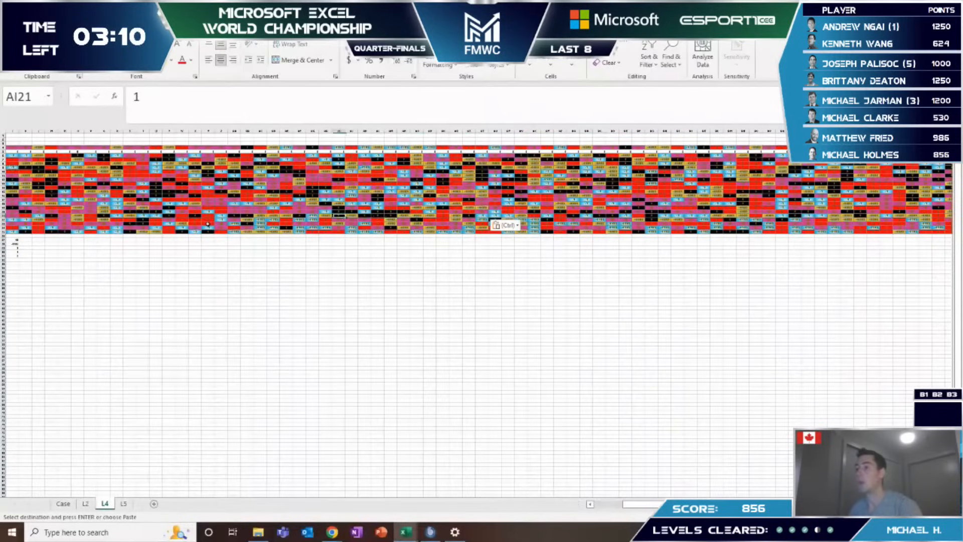
key("Left")
key("Left")
key("ctrl+v")
key("Left")
key("Left")
key("Left")
key("Left")
key("Left")
key("Left")
key("Left")
key("Left")
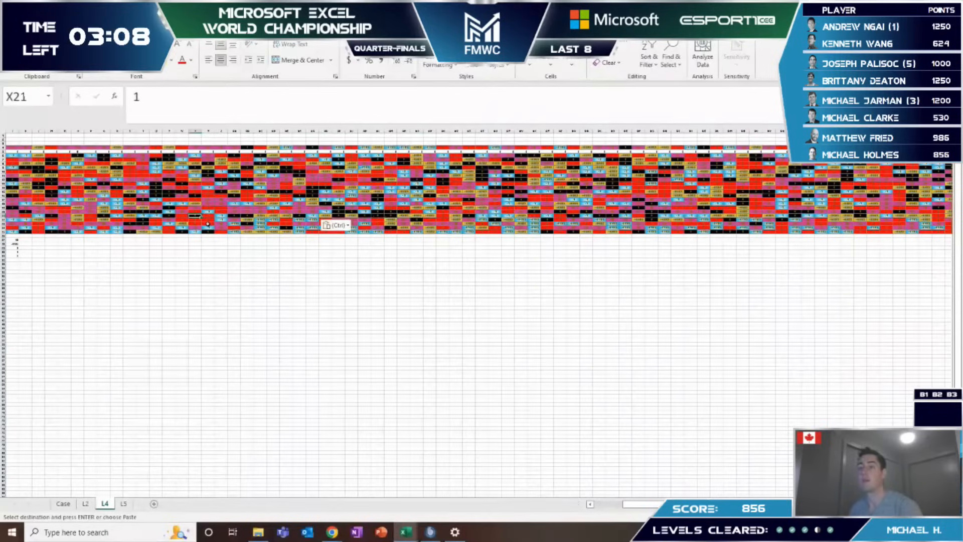
Step: Paste the copied -1 cell over the matching gradient votes along row 22 of the L4 sheet
key("Down")
key("Left")
key("Right")
key("Right")
key("Right")
key("Right")
key("Right")
key("Right")
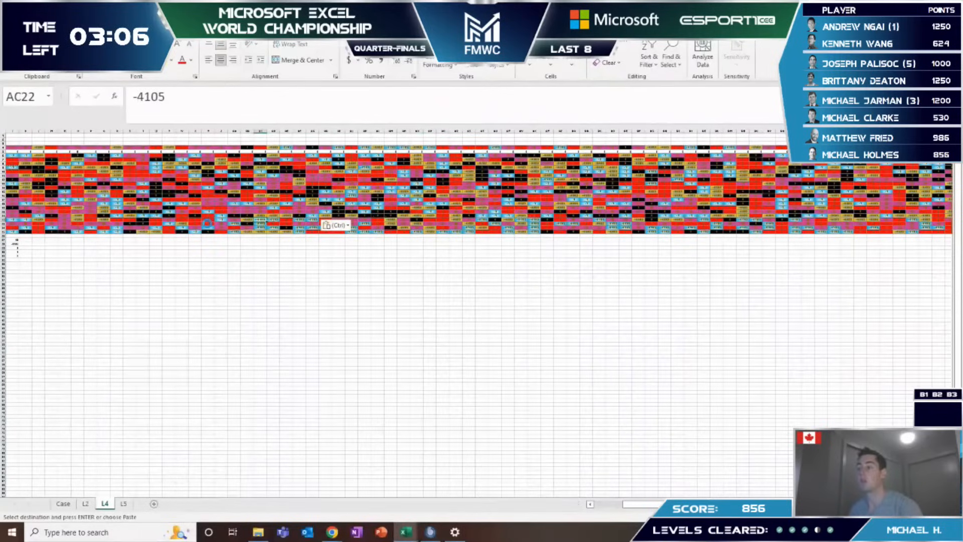
key("Right")
key("ctrl+v")
key("Right")
key("Right")
key("Right")
key("ctrl+v")
key("Right")
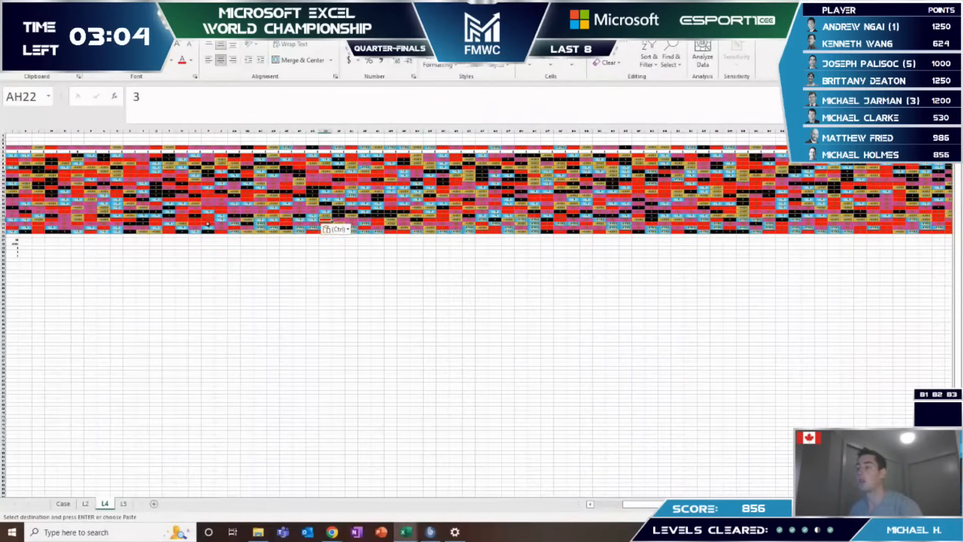
key("Right")
key("Right")
key("Right")
key("Right")
key("Right")
key("Right")
key("Right")
key("Right")
key("Right")
key("ctrl+v")
key("Right")
key("Right")
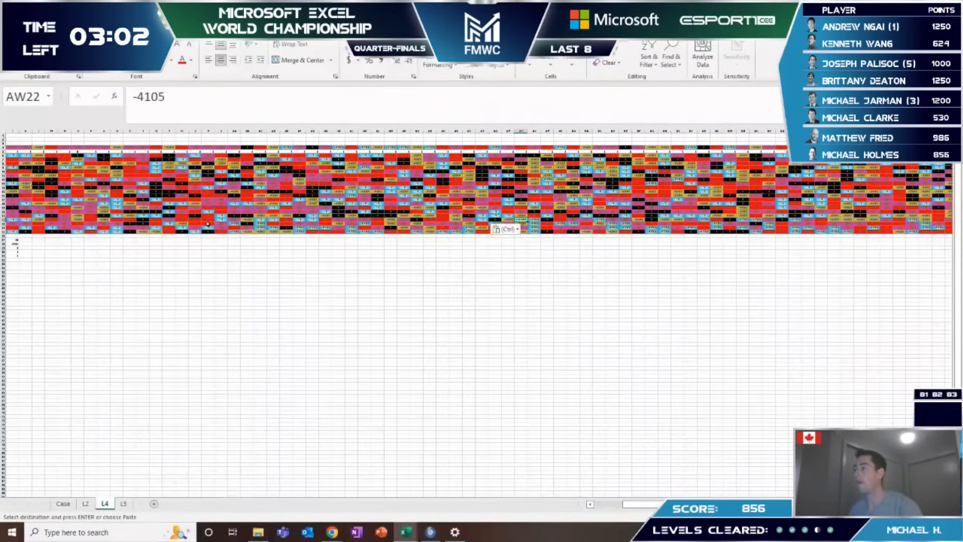
key("Right")
key("Right")
key("ctrl+v")
key("Right")
key("Right")
key("Right")
key("Right")
key("Right")
key("ctrl+v")
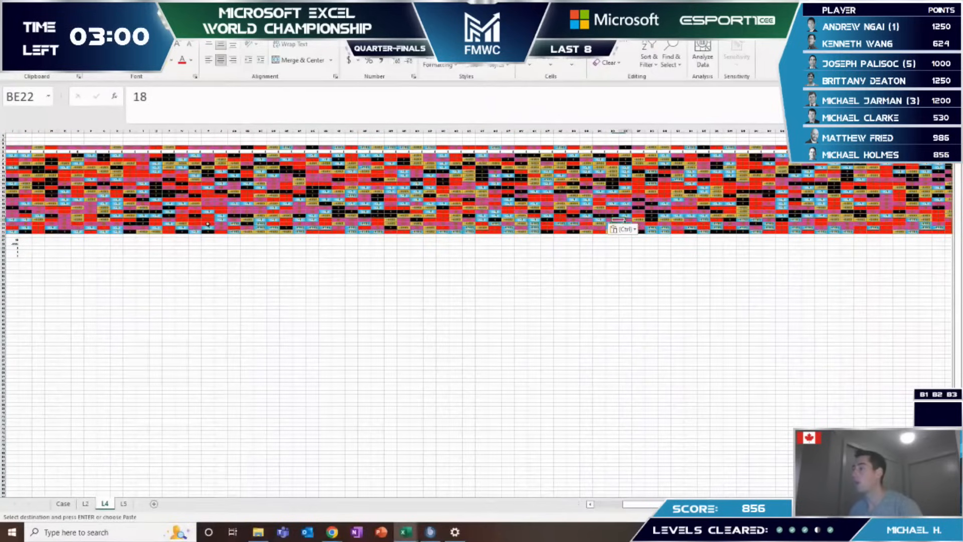
key("Right")
key("Right")
key("Right")
key("Right")
key("ctrl+v")
key("Right")
key("Right")
key("Right")
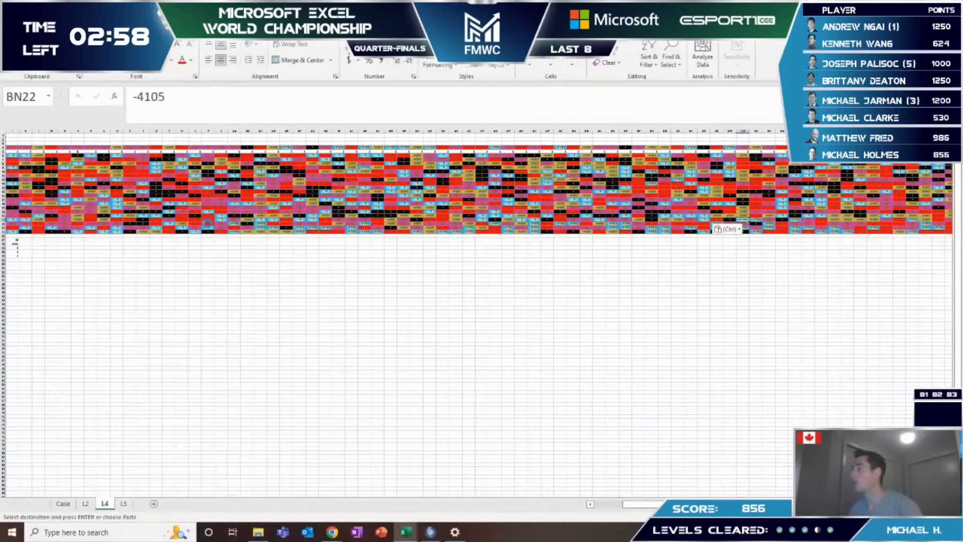
key("Right")
key("ctrl+v")
key("Right")
key("Right")
key("Right")
key("ctrl+c")
key("Right")
key("Right")
key("Right")
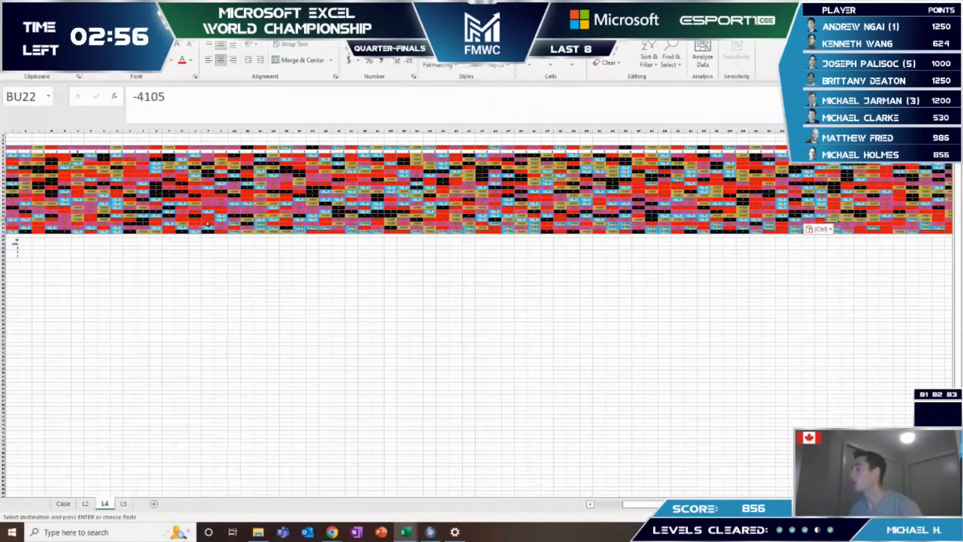
key("Right")
key("ctrl+v")
key("Right")
Step: Paste the copied -1 cell over the matching gradient votes in rows 23 to 25, from column CA back to BT
key("Down")
key("ctrl+v")
key("Down")
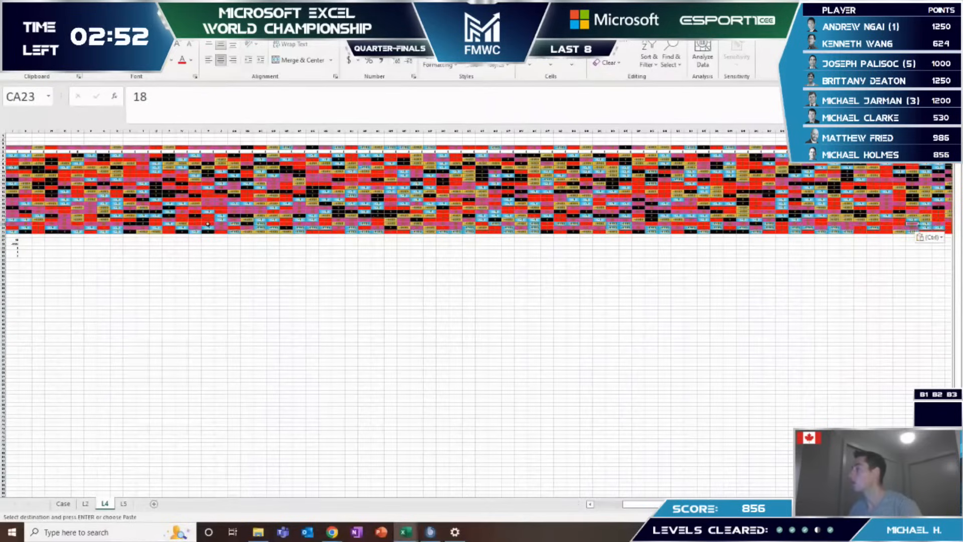
key("Left")
key("Left")
key("Down")
key("Left")
key("Left")
key("Left")
key("Down")
key("ctrl+v")
key("Up")
key("ctrl+v")
key("Left")
key("Down")
key("Return")
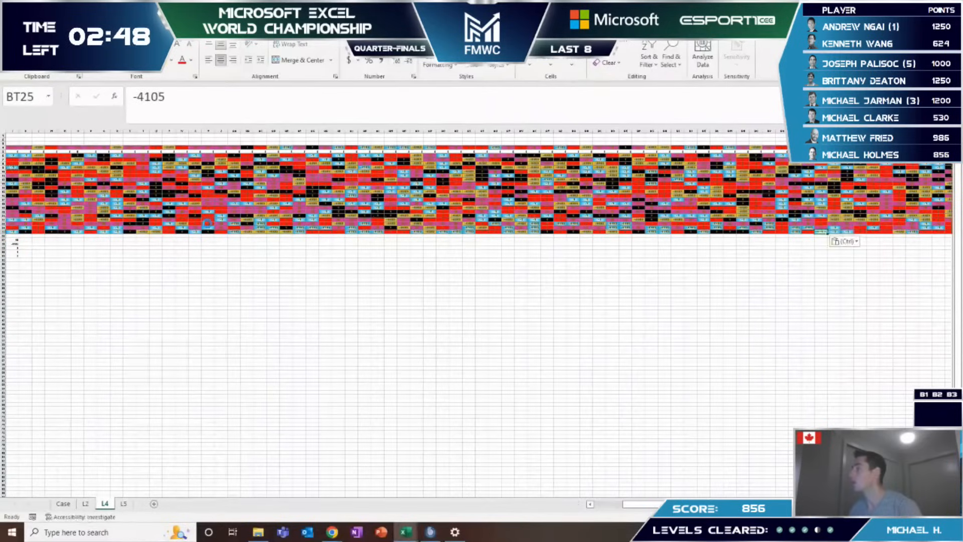
Step: Paste the copied -1 cell over the matching gradient votes in rows 23 to 25, from column BS back to BL
key("Left")
key("Left")
key("Up")
key("ctrl+v")
key("Left")
key("Up")
key("Left")
key("Left")
key("ctrl+v")
key("Down")
key("ctrl+v")
key("Left")
key("Down")
key("ctrl+v")
key("Left")
key("Up")
key("ctrl+v")
key("Left")
key("Left")
key("ctrl+v")
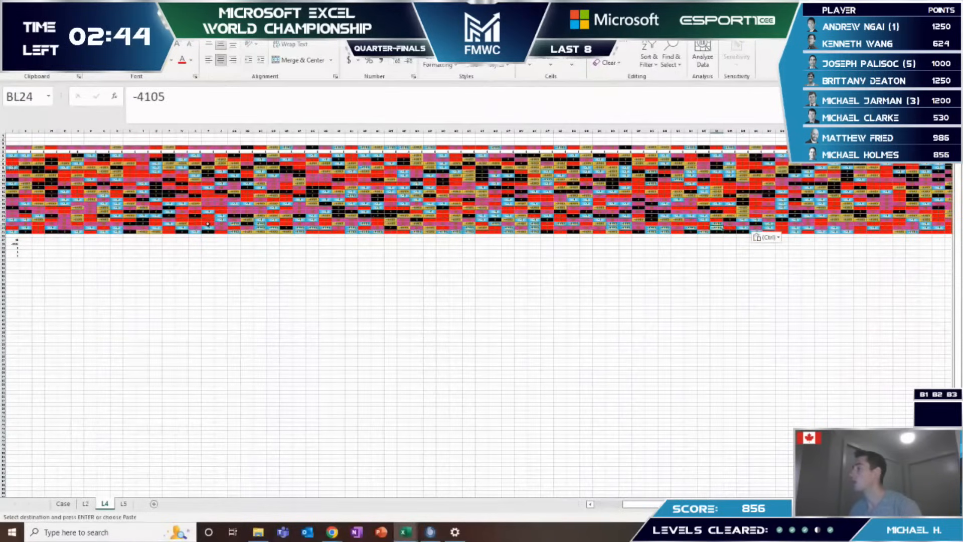
key("Left")
key("Up")
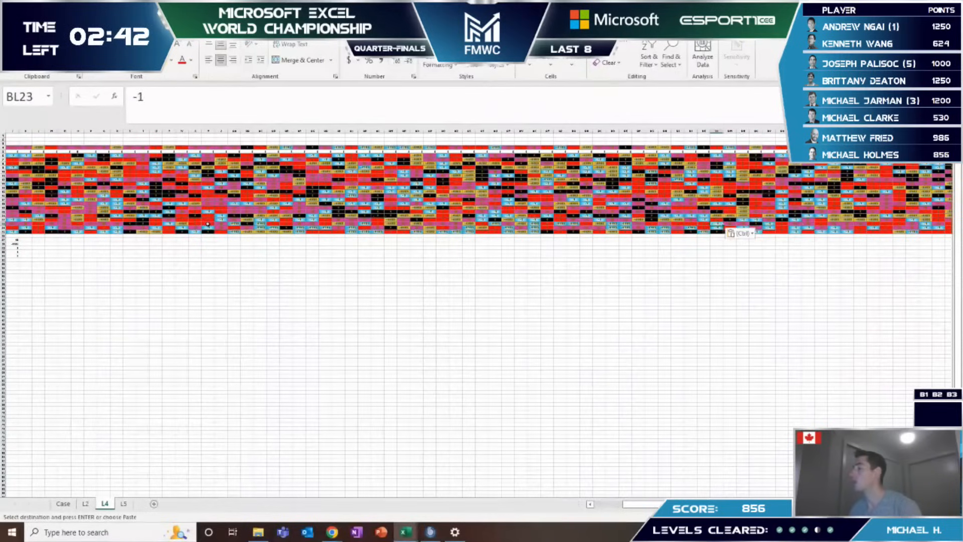
Step: Paste the copied -1 cell over the matching gradient votes in rows 23 to 25, from column BK back to AW
key("Left")
key("Down")
key("Left")
key("Up")
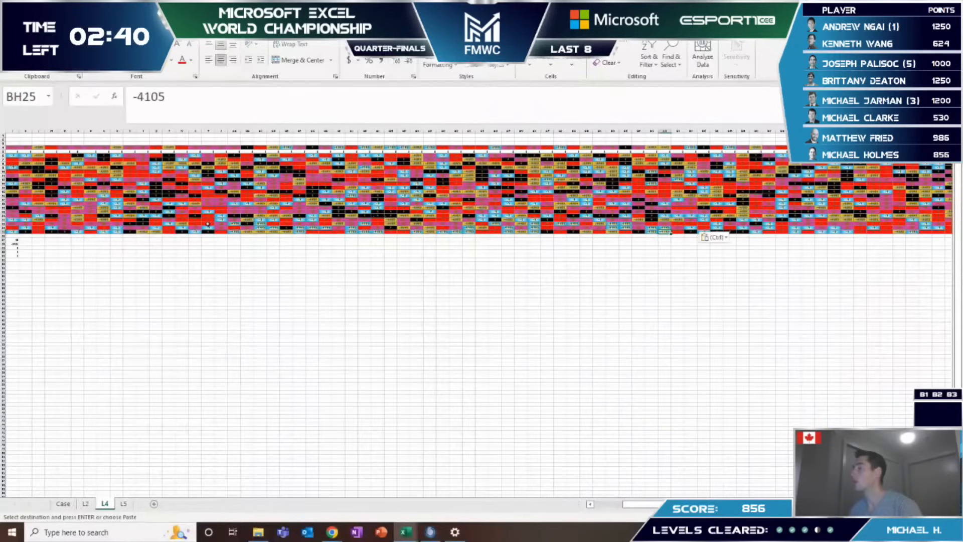
key("Up")
key("ctrl+v")
key("ctrl")
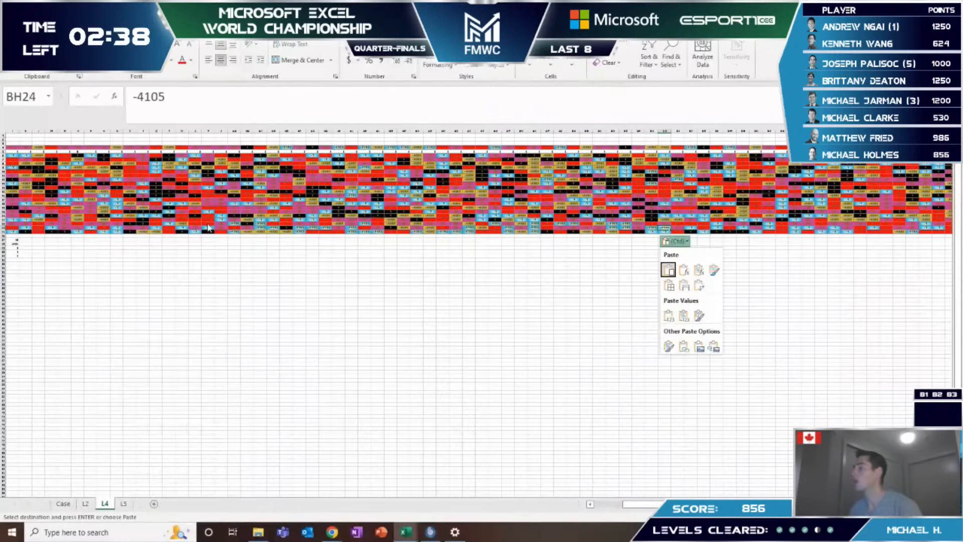
key("Escape")
key("Left")
key("Left")
key("ctrl+v")
key("Left")
key("Up")
key("ctrl+v")
key("ctrl+v")
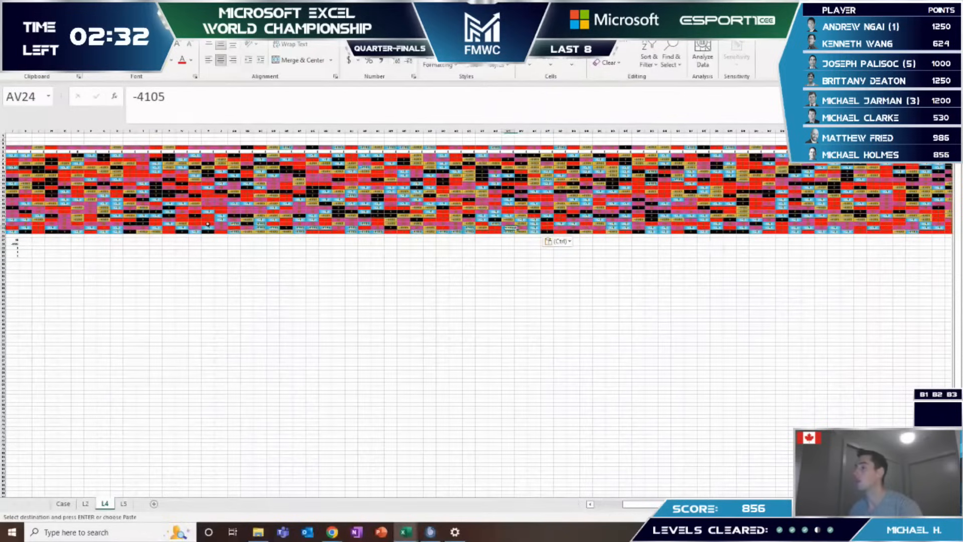
Step: Paste the copied -1 cell over the matching gradient votes in rows 23 to 25, from column AV back to AP
key("Left")
key("Up")
key("ctrl+v")
key("Left")
key("Down")
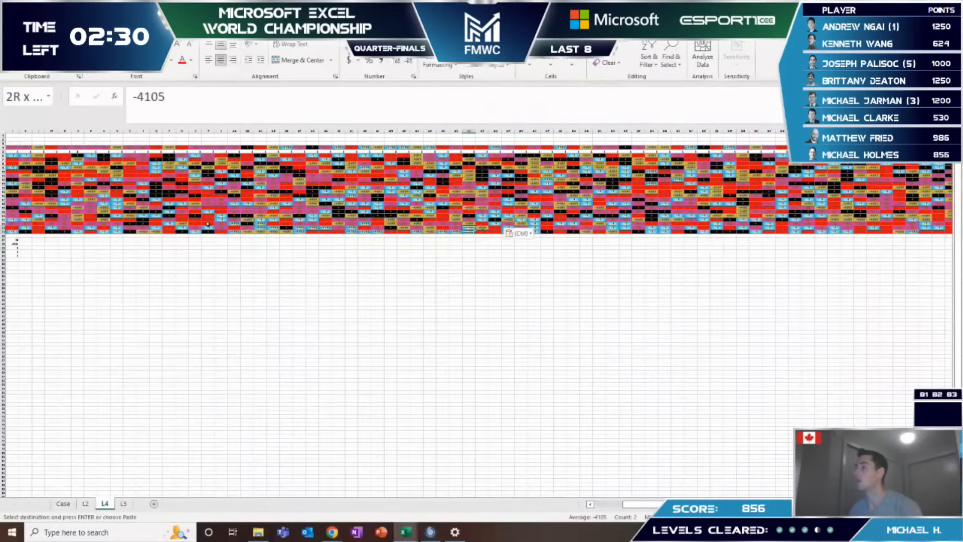
key("ctrl+v")
key("Left")
key("Left")
key("Down")
key("ctrl+v")
key("Left")
key("Left")
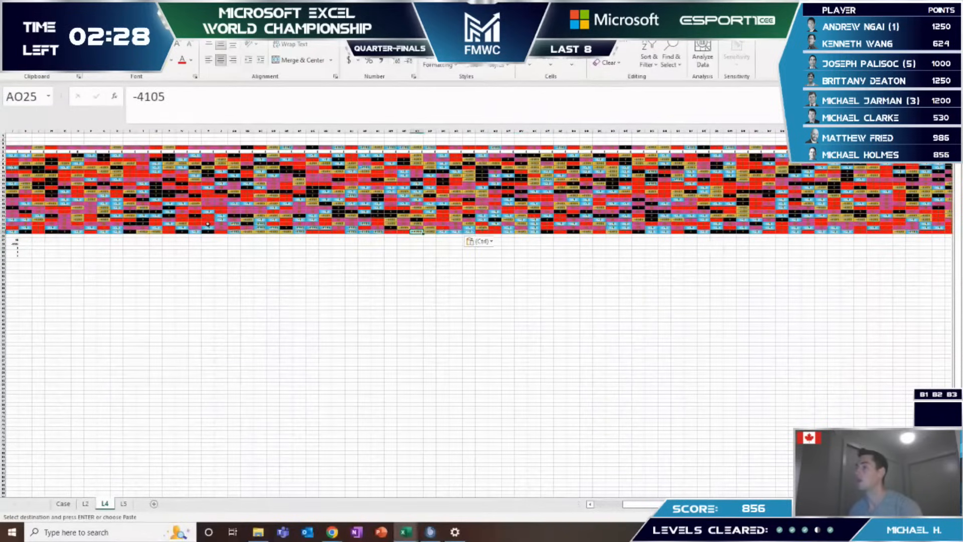
Step: Paste the copied -1 cell over the matching gradient votes in rows 23 to 25, from column AO back to AE
key("ctrl+v")
key("Left")
key("Left")
key("Left")
key("ctrl+v")
key("Left")
key("Up")
key("ctrl+v")
key("Left")
key("Up")
key("ctrl+v")
key("Left")
key("Down")
key("ctrl+v")
key("Left")
key("Left")
key("ctrl+v")
key("Left")
key("Down")
key("ctrl+v")
key("Left")
key("Left")
key("Up")
key("Up")
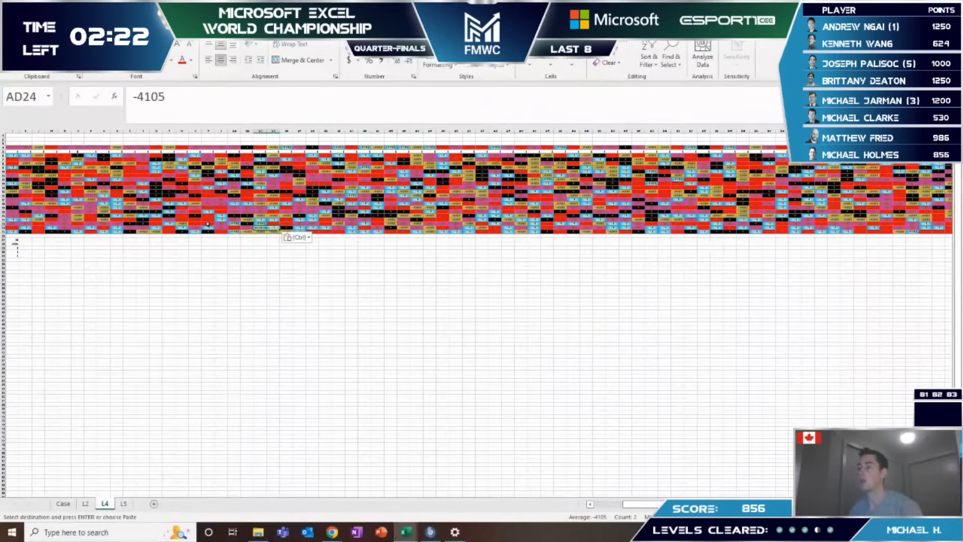
Step: Paste the copied -1 cell over the matching gradient votes in rows 23 to 25, from column AD back to AA
key("ctrl+v")
key("Left")
key("Up")
key("ctrl+v")
key("Left")
key("Left")
key("Down")
key("Down")
key("ctrl+v")
key("Up")
key("Up")
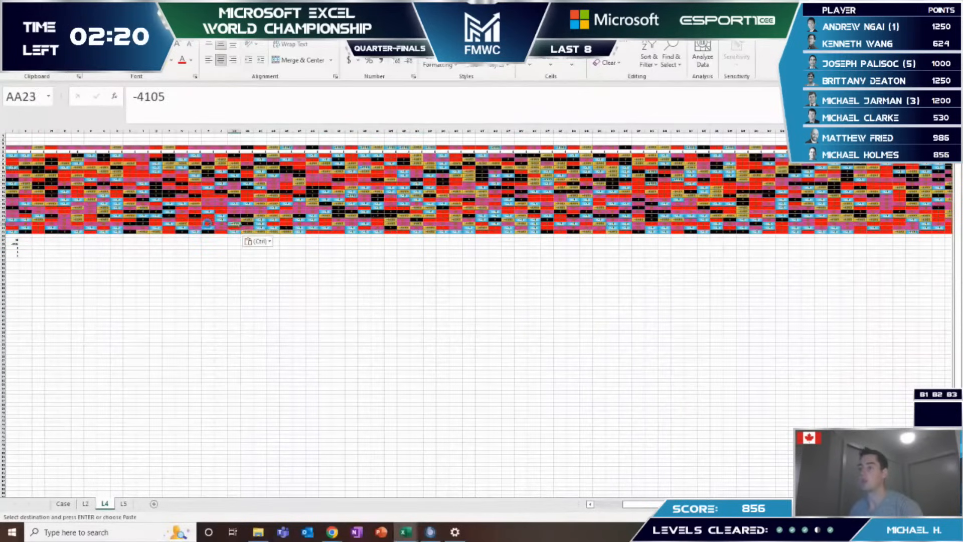
key("ctrl+v")
key("Left")
key("Down")
key("Left")
key("Left")
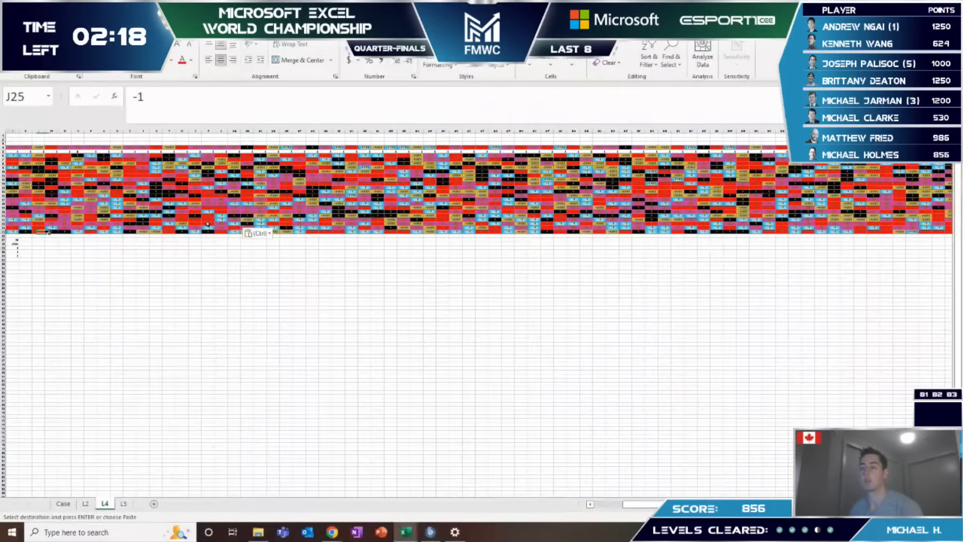
Step: Go to the far end of the L4 vote grid and paste the copied -1 over the missed gradient vote in CN16
key("ctrl+Right")
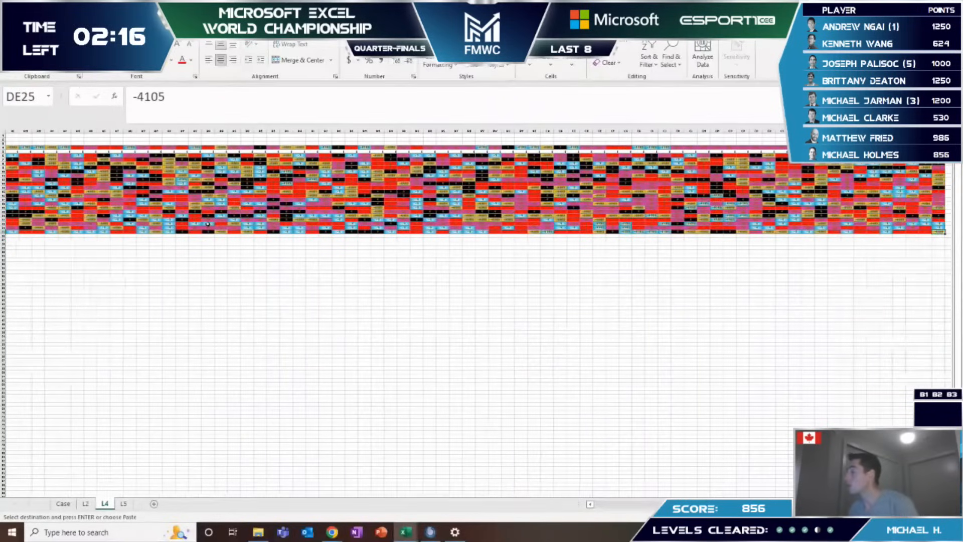
key("Right")
key("Up")
key("Up")
key("Up")
key("Up")
key("Up")
key("Up")
key("Up")
key("Up")
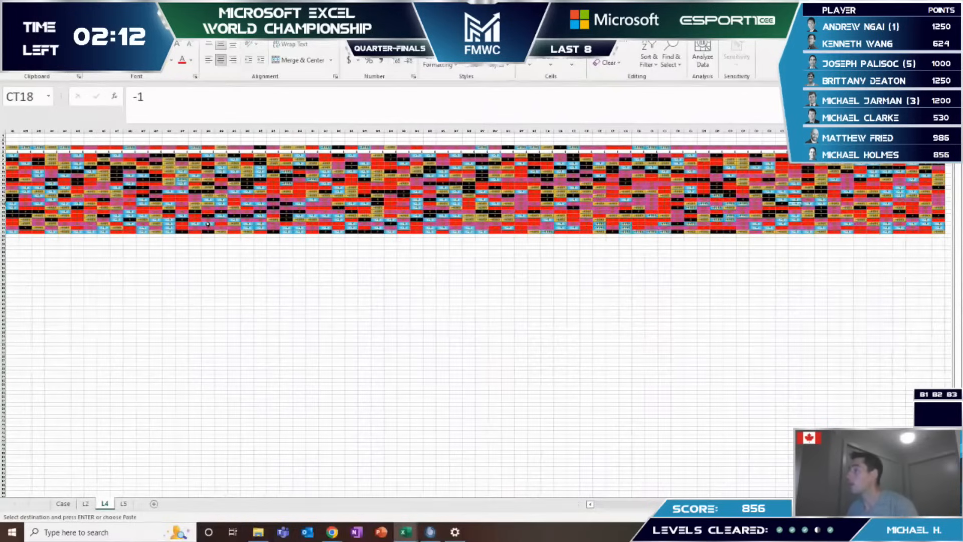
key("Left")
key("Left")
key("Left")
key("Up")
key("Up")
key("ctrl+v")
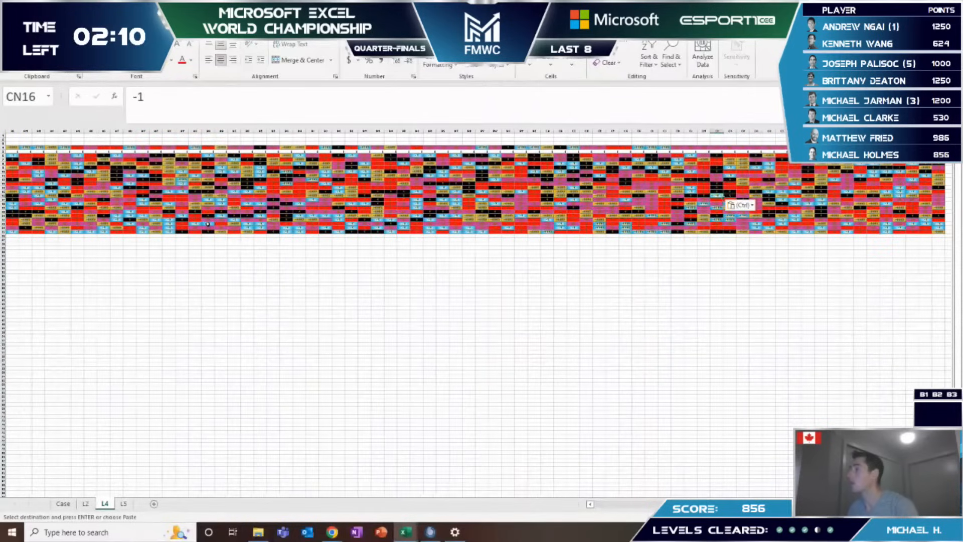
Step: Paste the copied -1 cell over the missed gradient votes around column CN, below row 16
key("Left")
key("Down")
key("ctrl+v")
key("Down")
key("Down")
key("ctrl+v")
key("Down")
key("ctrl+v")
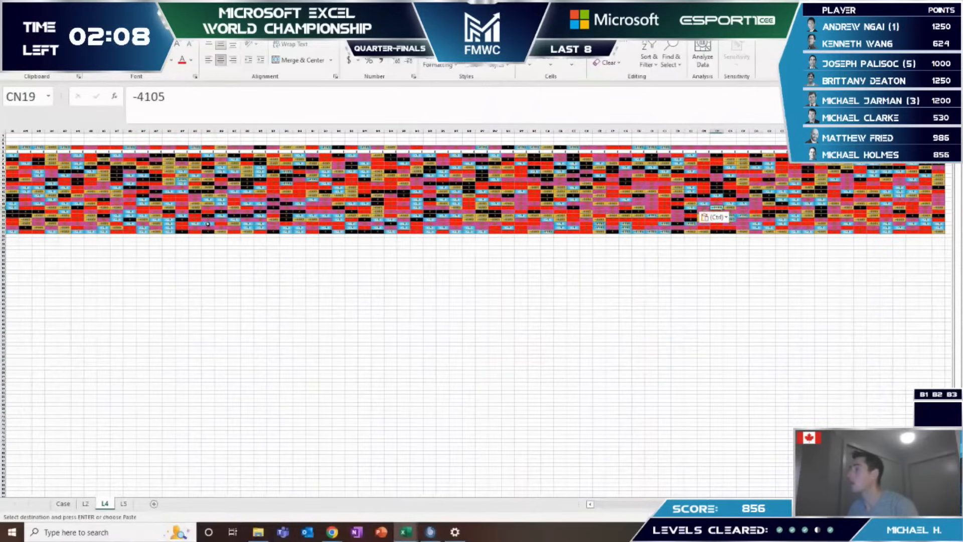
key("Right")
key("Down")
key("ctrl+v")
key("ctrl+v")
key("Right")
key("ctrl+v")
Step: Paste the copied -1 cell over the missed gradient votes in the lowest rows of columns CG to CJ, including CH25:CJ25
key("Left")
key("Left")
key("Down")
key("Left")
key("Left")
key("Left")
key("ctrl+v")
key("Down")
key("Down")
key("ctrl+v")
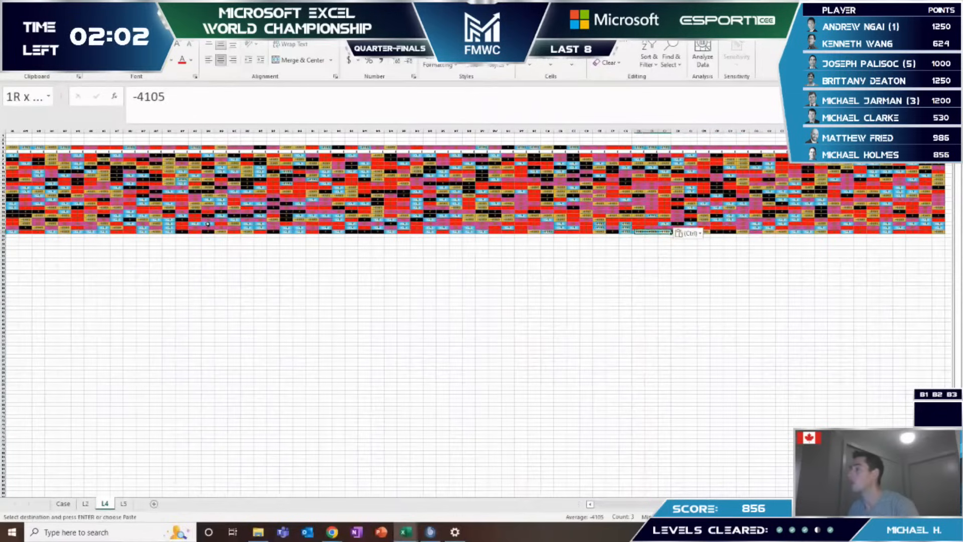
key("Left")
key("Up")
key("ctrl+v")
key("Left")
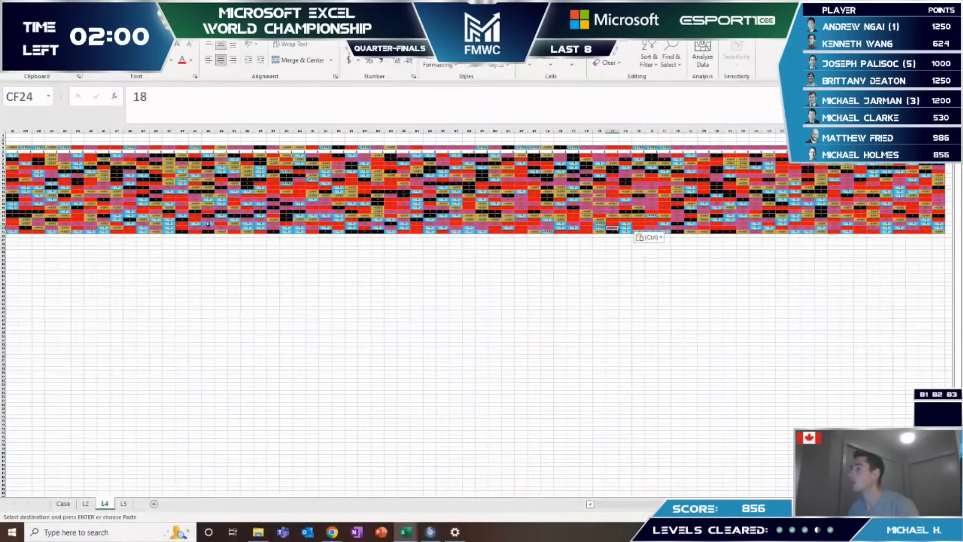
Step: Paste the copied -1 cell over the missed gradient votes in the lowest rows of columns CE back to CA
key("Left")
key("shift+Up")
key("ctrl+v")
key("Down")
key("Left")
key("Left")
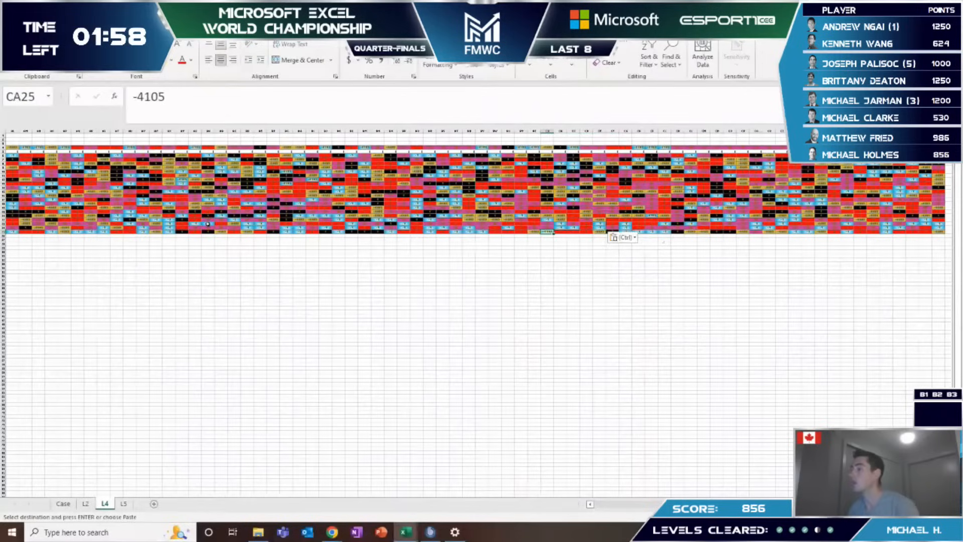
key("Up")
key("ctrl+v")
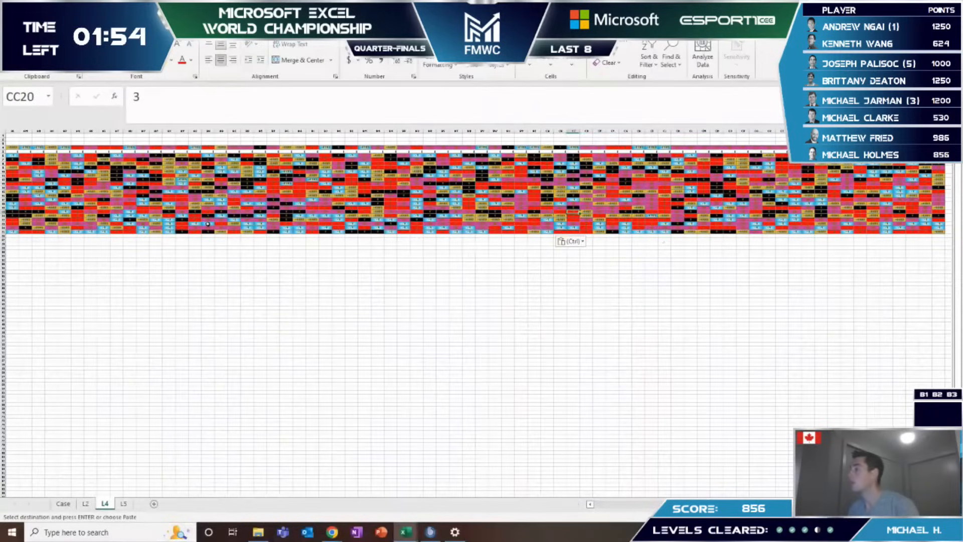
Step: Return to the party count table at the start of sheet L4 and insert a new column at C
key("Escape")
key("Home")
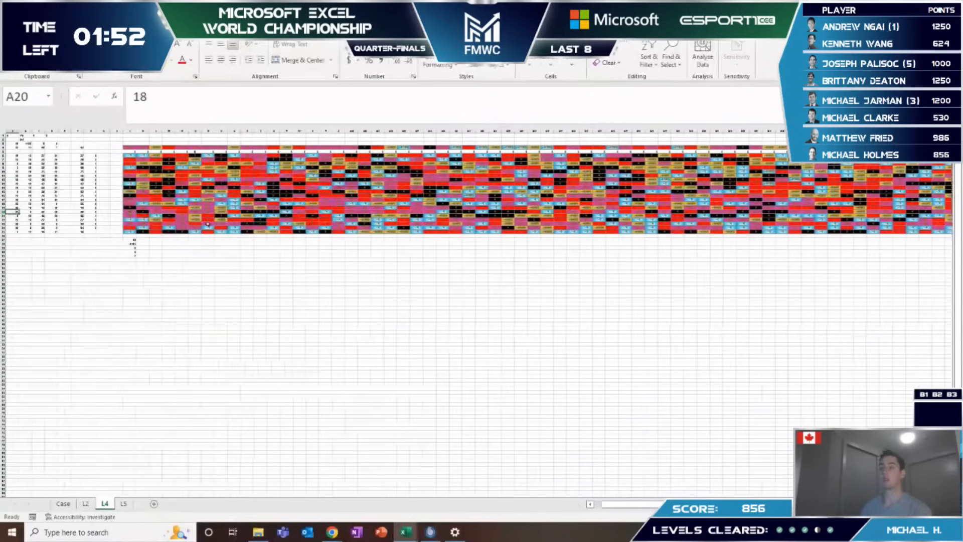
key("ctrl+d")
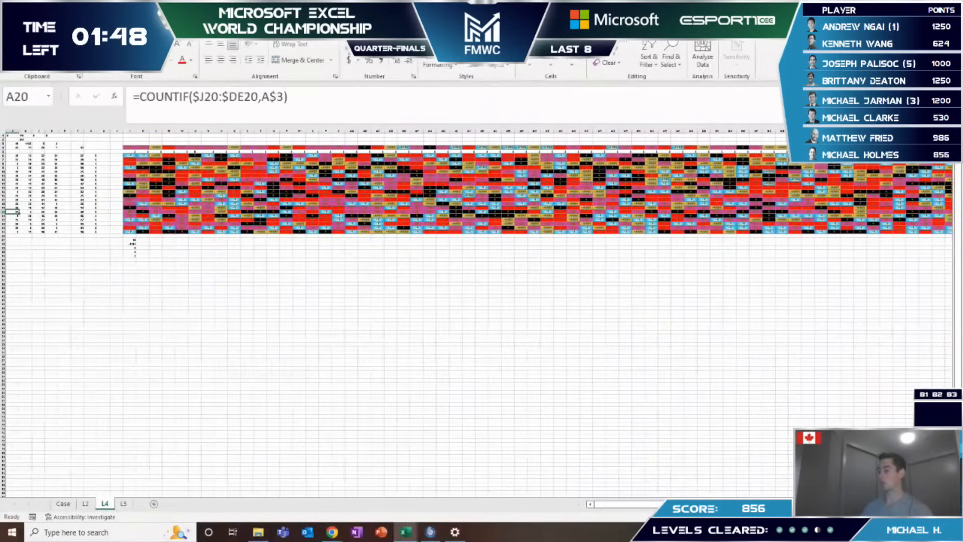
scroll(476, 276, "up", 1)
scroll(477, 236, "up", 3)
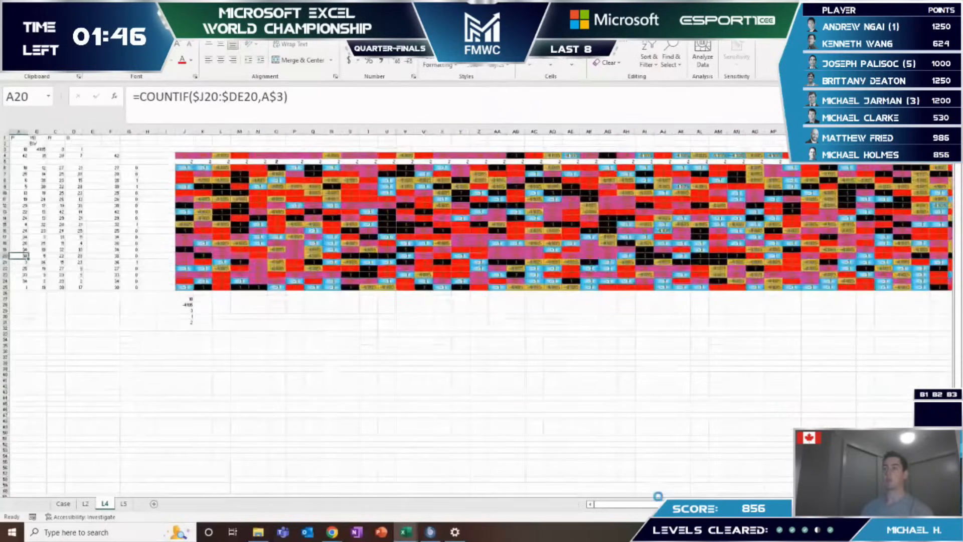
left_click(55, 138)
key("ctrl+space")
key("shift+F10")
key("i")
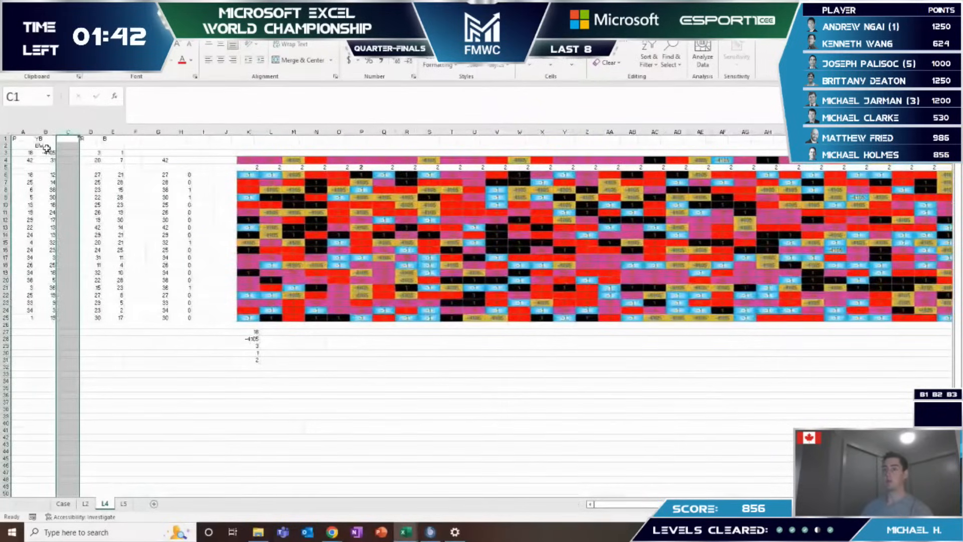
Step: Move the BW label from B2 to C1 and enter -1 as its colour code in C3
left_click(46, 146)
key("ctrl+c")
key("Up")
key("Right")
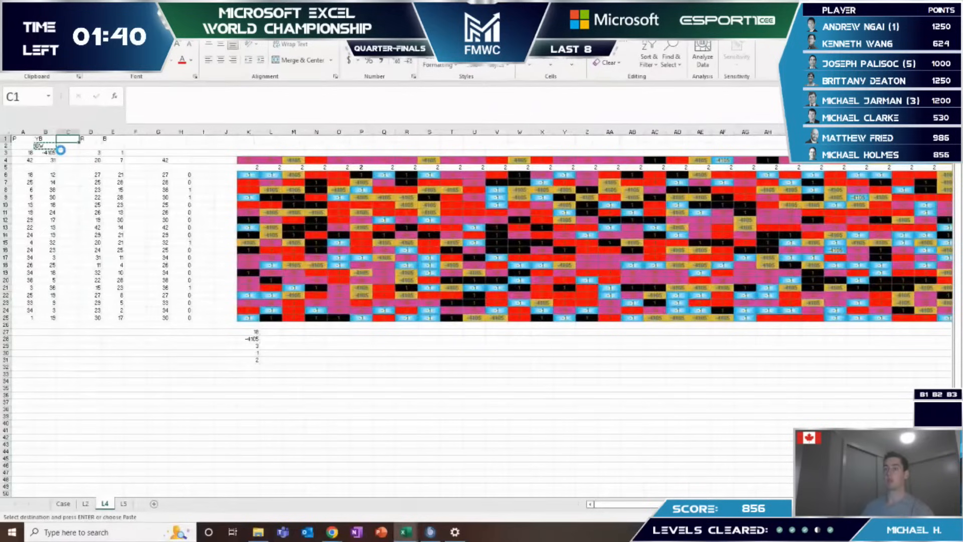
key("Return")
left_click(61, 150)
type("-1")
key("Return")
key("Left")
key("Left")
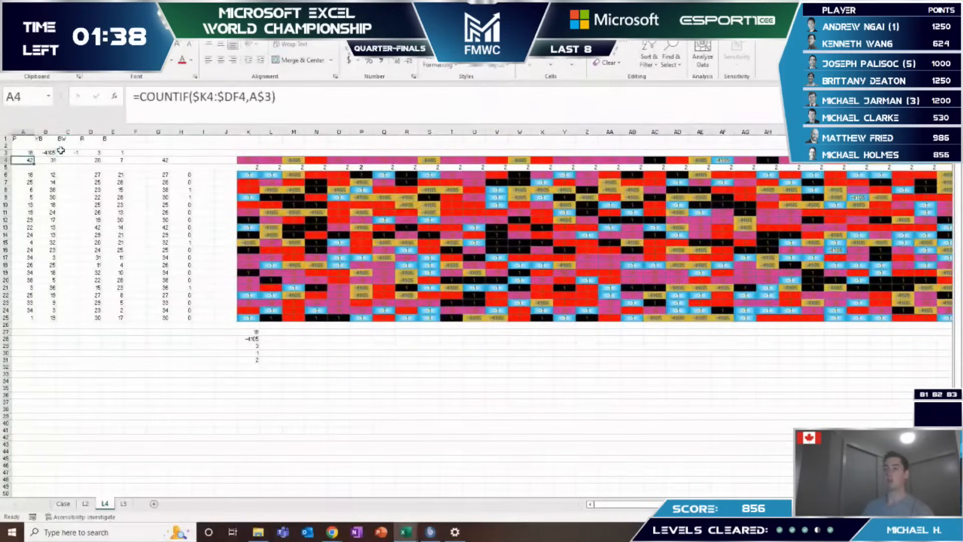
Step: Copy the COUNTIF formulas in B4:B25 into the new BW column starting at C4
key("Right")
key("Down")
key("Down")
key("F2")
key("Escape")
key("Up")
key("Up")
key("shift+Down")
key("shift+Down")
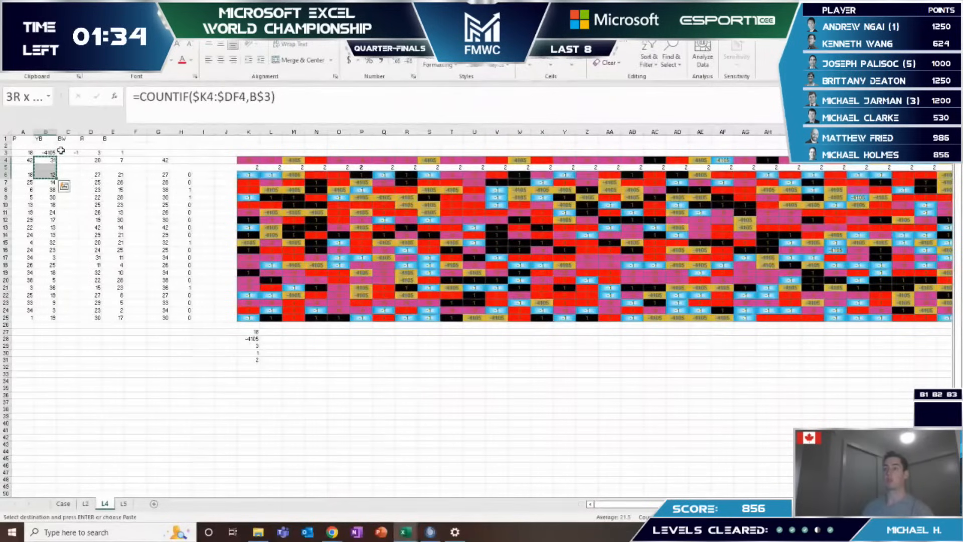
key("shift+Down")
key("ctrl+shift+Down")
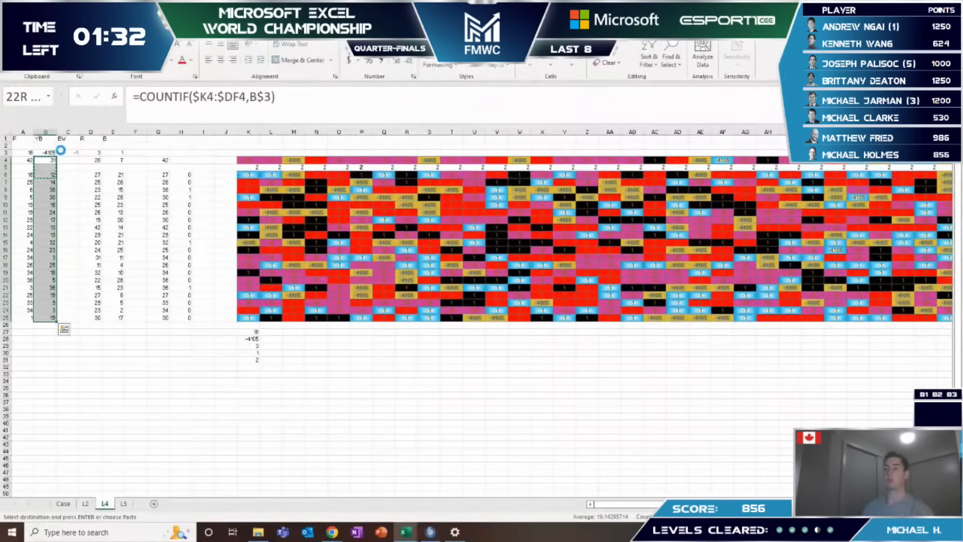
key("Right")
key("ctrl+v")
Step: Examine the row maximum formulas in column G and the IF comparison formulas in column H
key("Right")
key("Right")
key("Right")
key("Right")
key("Down")
key("Down")
key("Down")
key("Up")
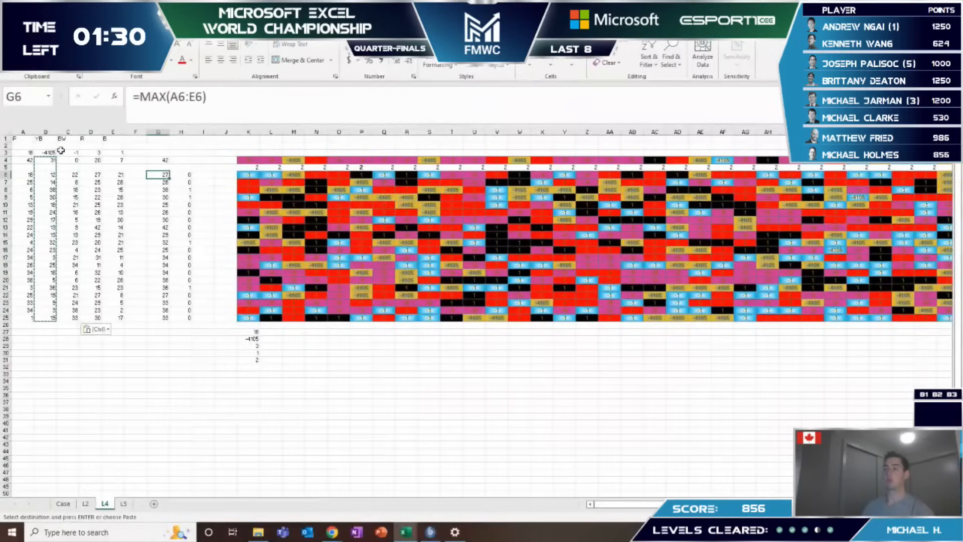
key("Right")
key("Down")
key("Escape")
key("Down")
key("Up")
key("Up")
key("ctrl+shift+Down")
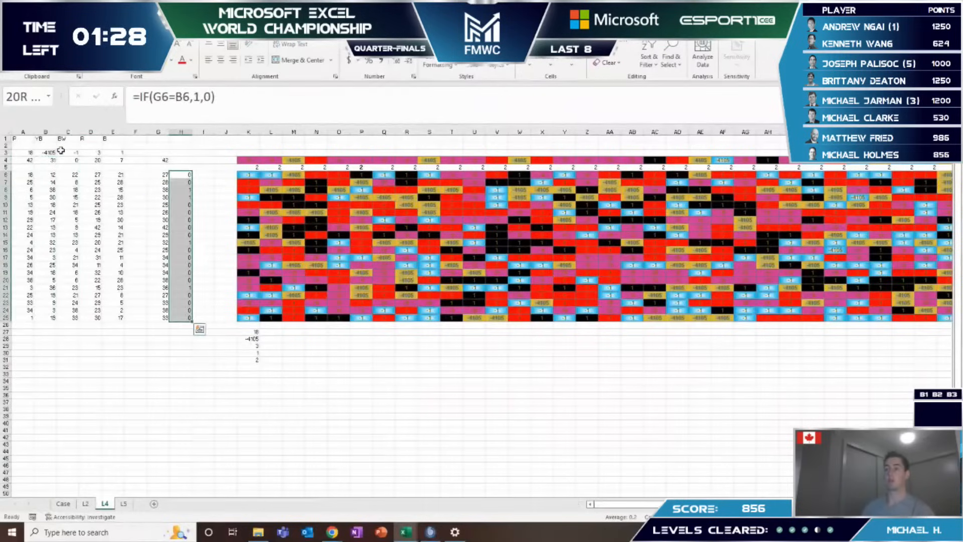
Step: Copy the row maximums in G6:G25 and paste them as values over the Level 4 answers on the Case sheet, starting at E155
key("ctrl+z")
key("ctrl+z")
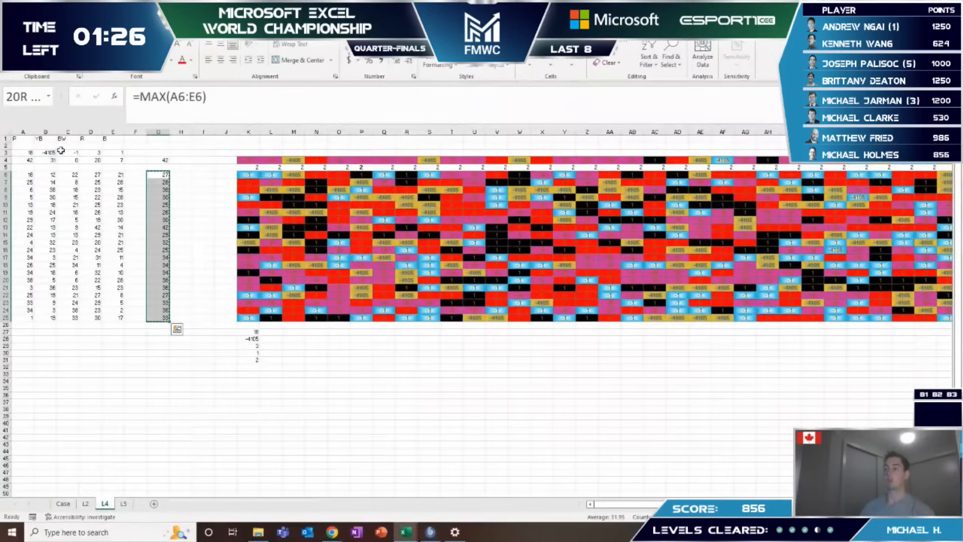
key("ctrl+c")
left_click(73, 504)
scroll(86, 402, "down", 10)
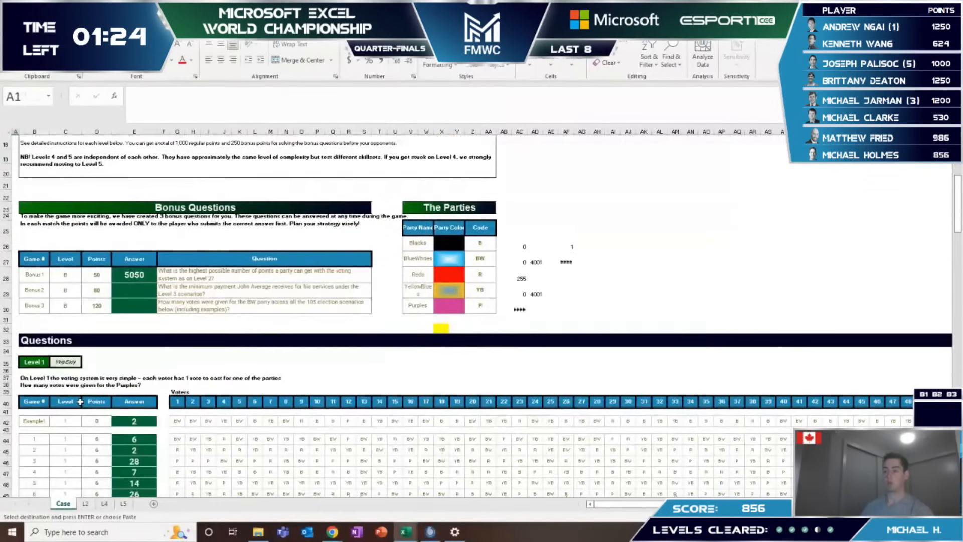
scroll(88, 406, "down", 20)
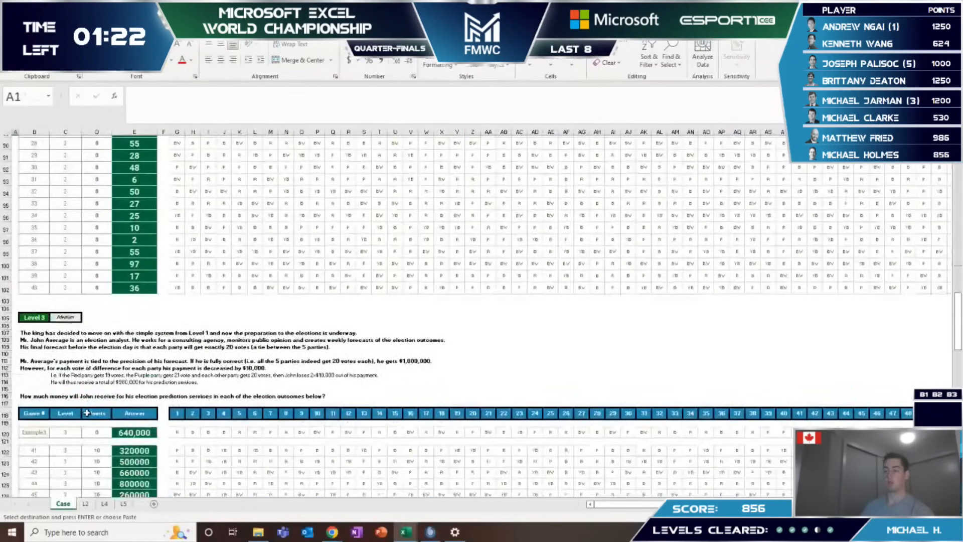
scroll(109, 420, "down", 1)
left_click(130, 436)
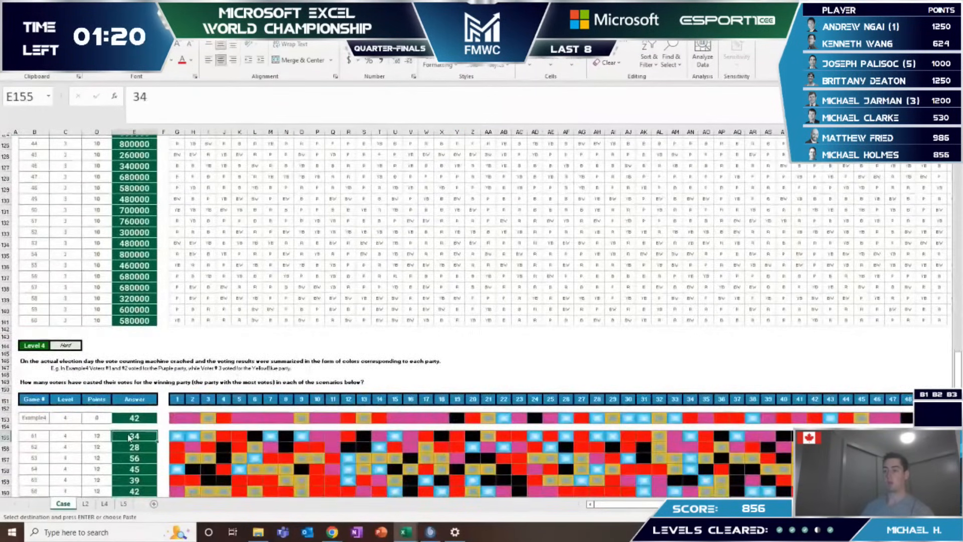
key("ctrl+alt+v")
key("Return")
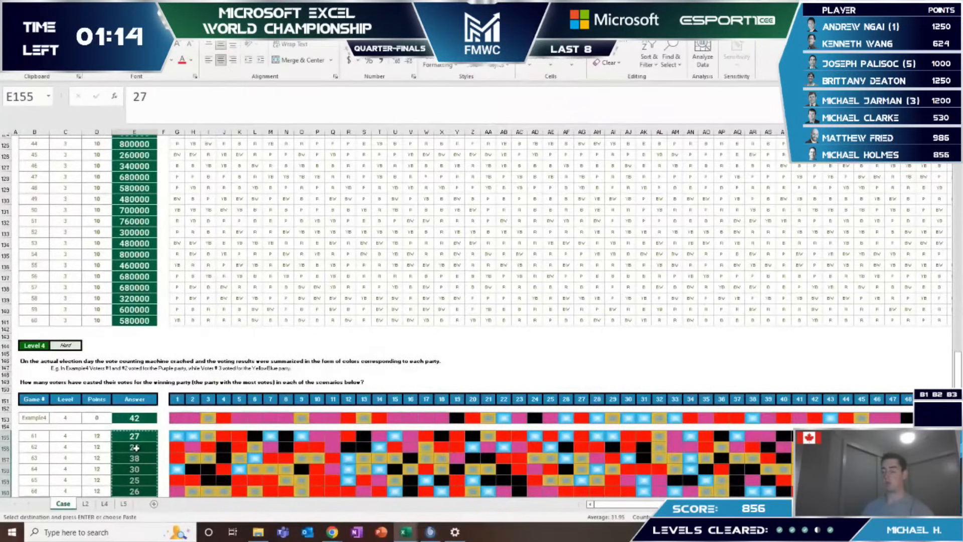
left_click(121, 504)
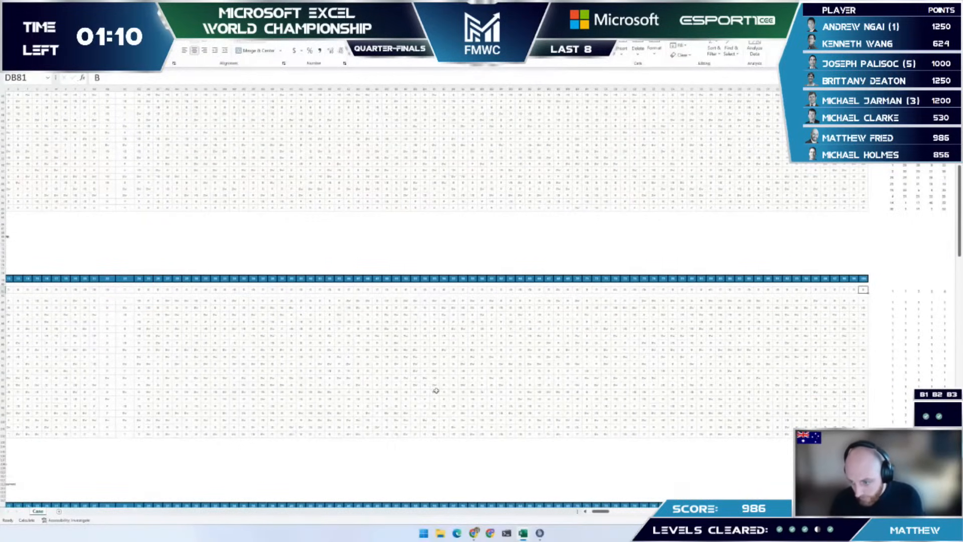
Step: Reapply the getcol formula to the whole Level 4 helper block starting at DE155
scroll(450, 394, "right", 5)
scroll(490, 392, "down", 10)
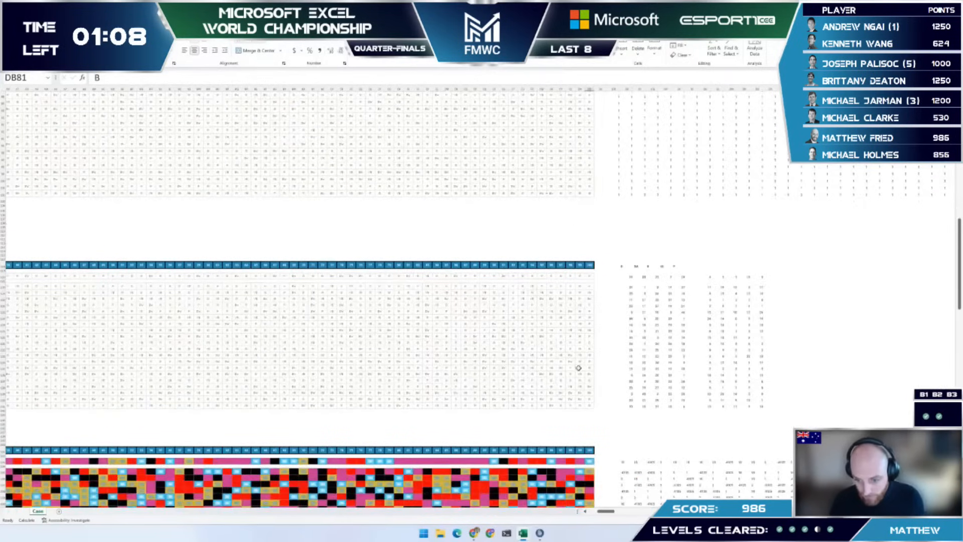
left_click(626, 351)
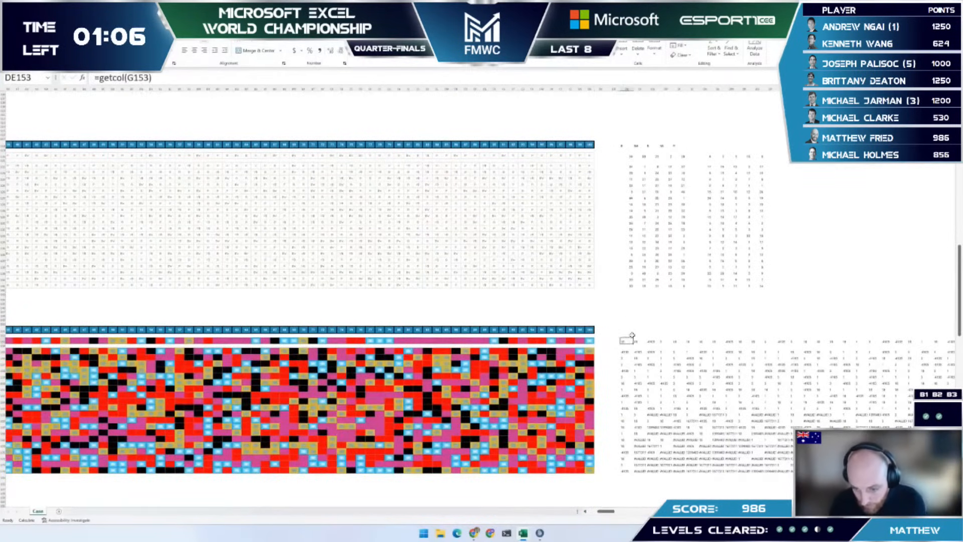
double_click(626, 352)
key("Escape")
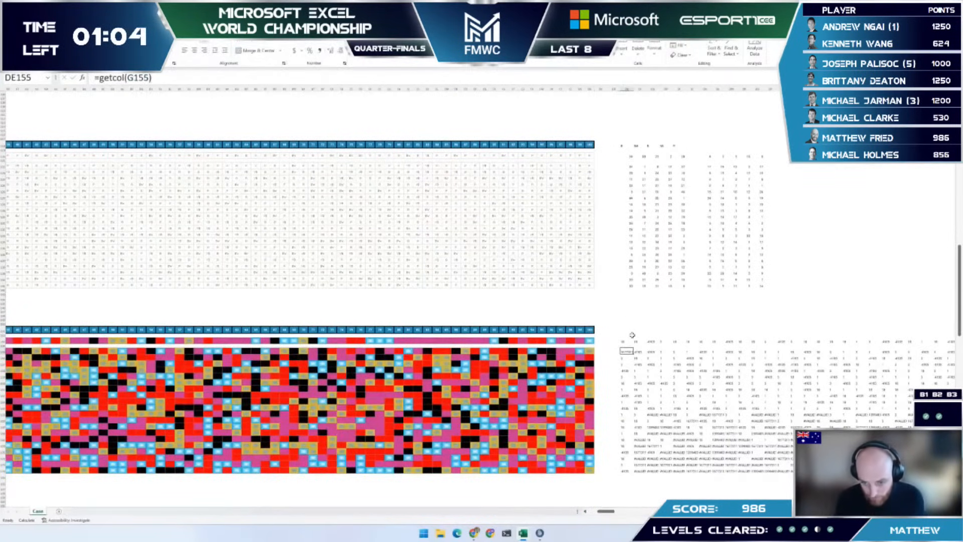
key("ctrl+shift+Down")
key("ctrl+shift+Right")
key("ctrl+c")
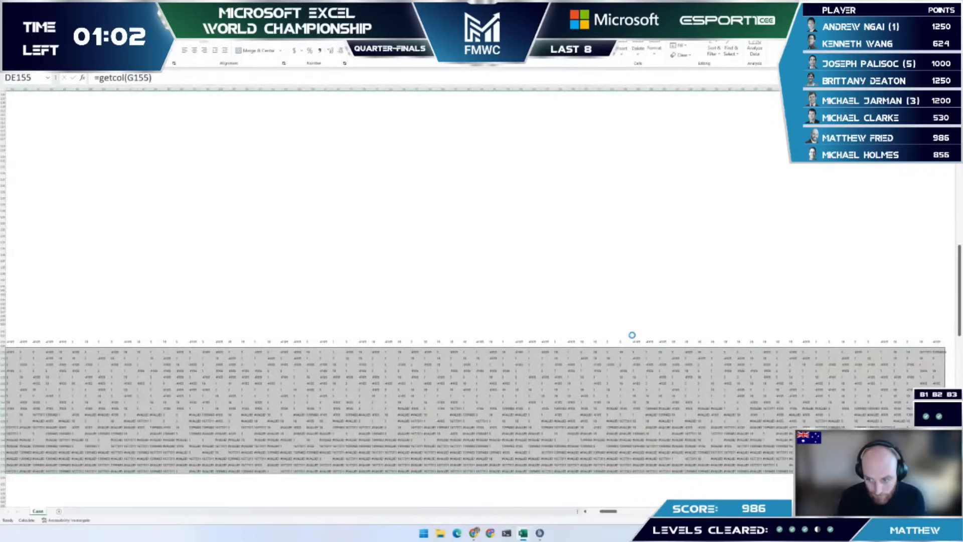
Step: Reapply the getcol formula along the Level 4 example row from DE153 and go to the COUNTIF table at its end
key("ctrl+BackSpace")
key("Up")
key("Up")
key("Up")
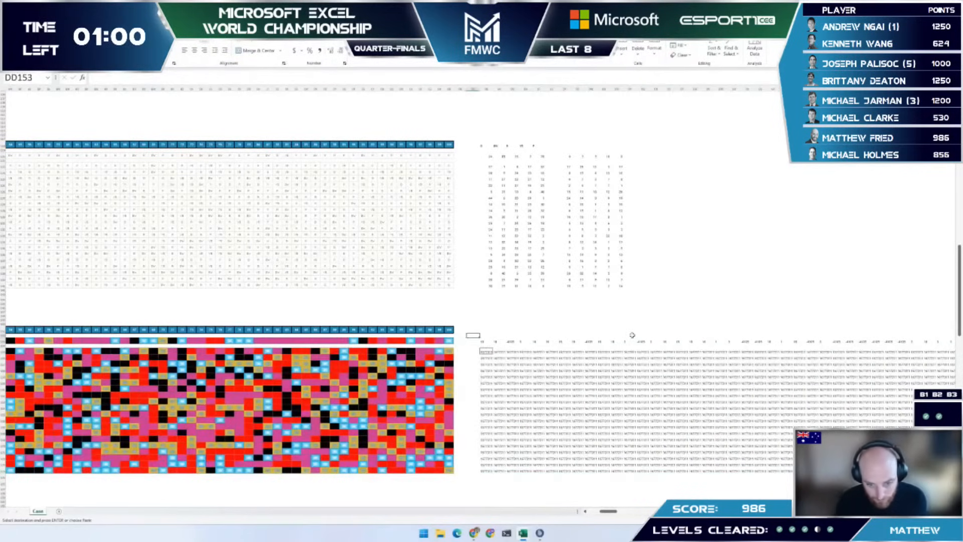
key("Down")
key("Right")
key("Return")
key("ctrl+shift+Right")
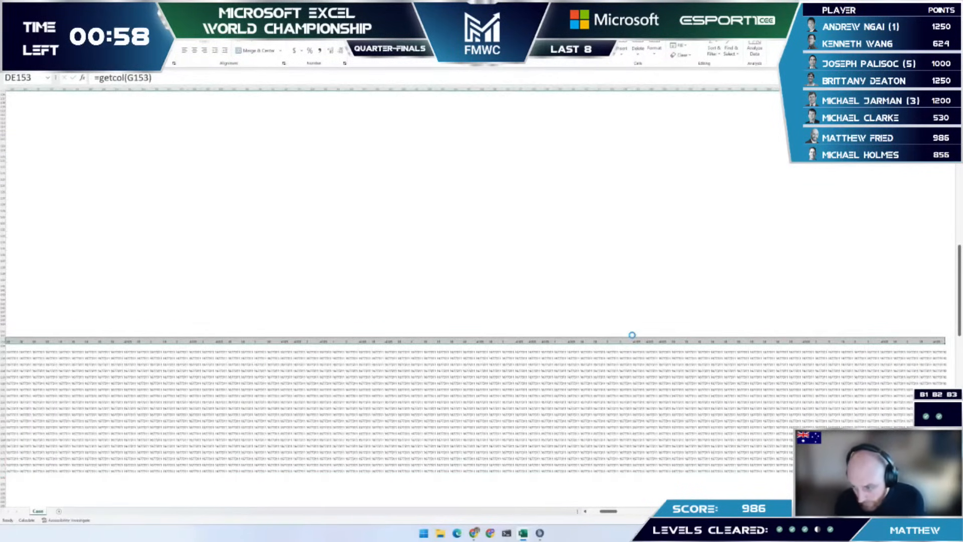
key("ctrl+Right")
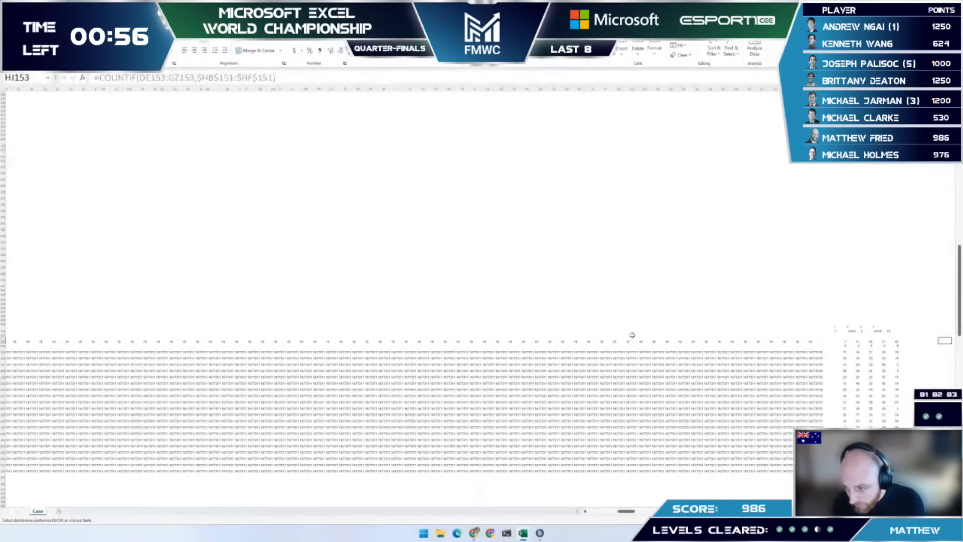
key("Right")
key("Up")
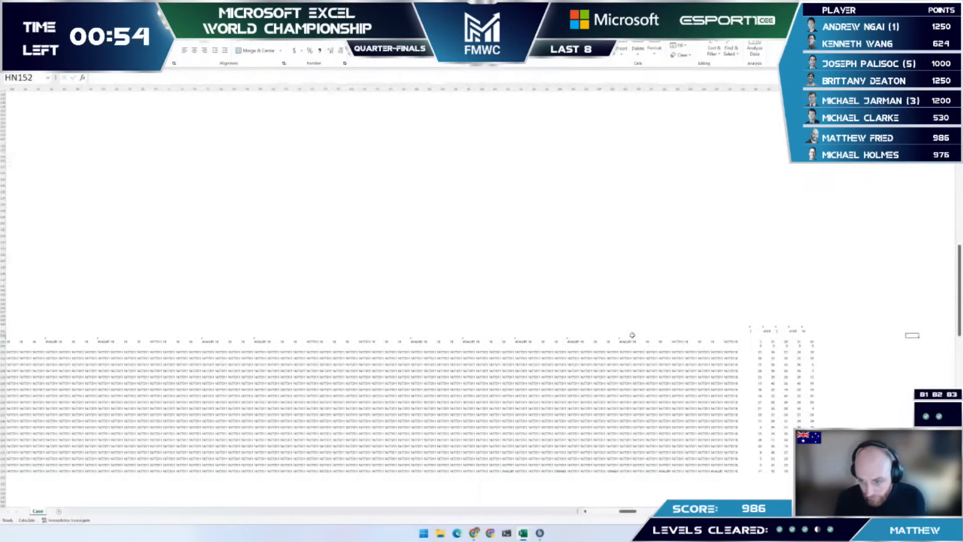
Step: Copy the getcol formulas in AB26:AB30 beside the party colours near the start of the sheet
key("ctrl+Home")
left_click(323, 300)
key("ctrl+shift+Down")
key("ctrl+c")
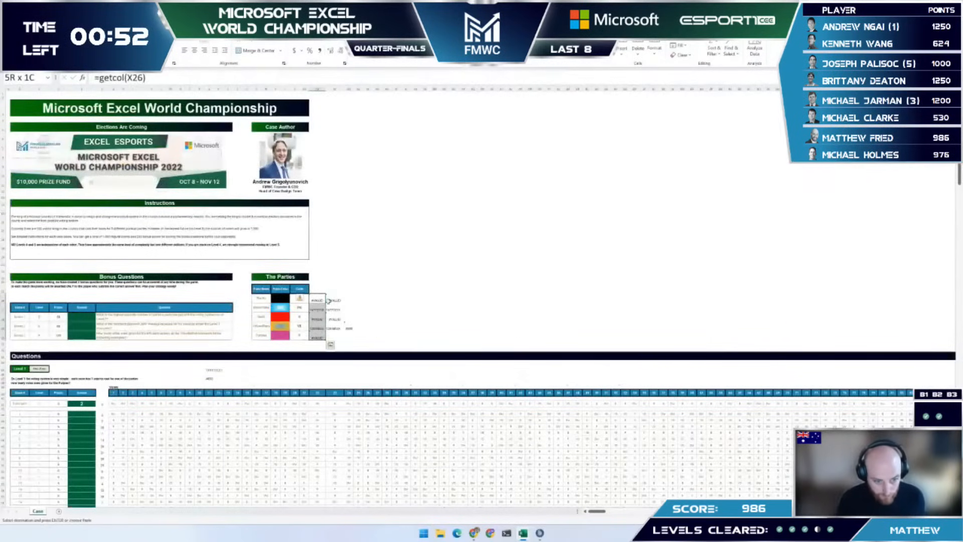
Step: Look through the level sections and helper tables further down the Case sheet
scroll(329, 300, "down", 15)
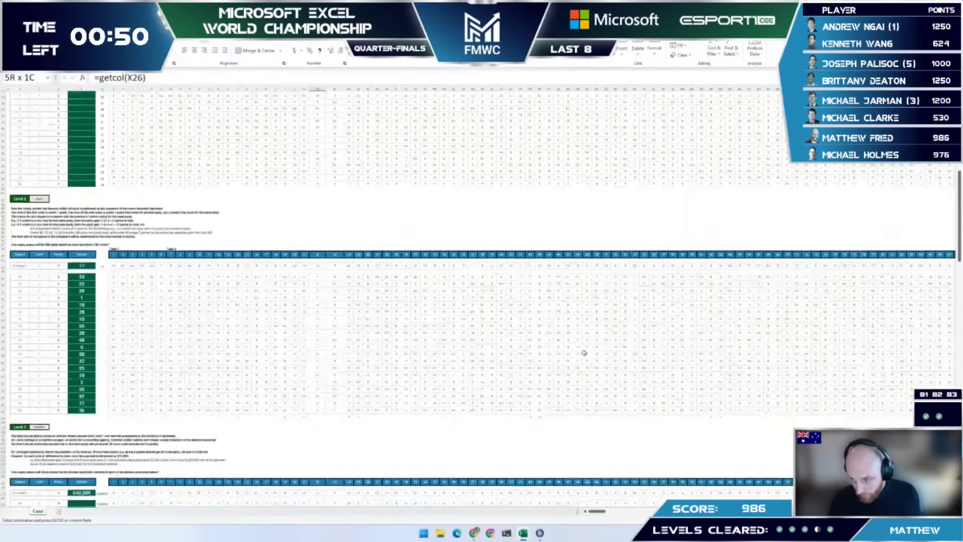
scroll(584, 352, "down", 3)
scroll(614, 347, "down", 18)
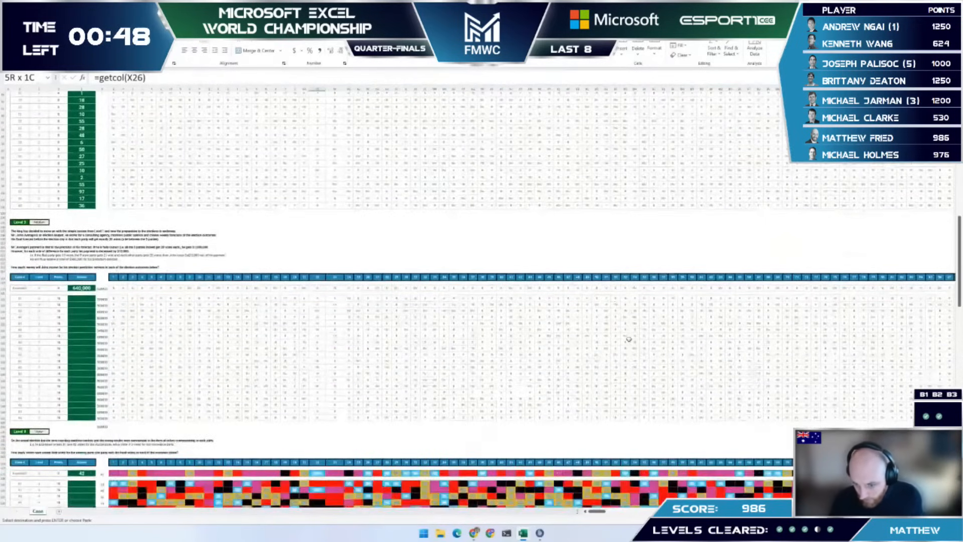
scroll(477, 214, "down", 20)
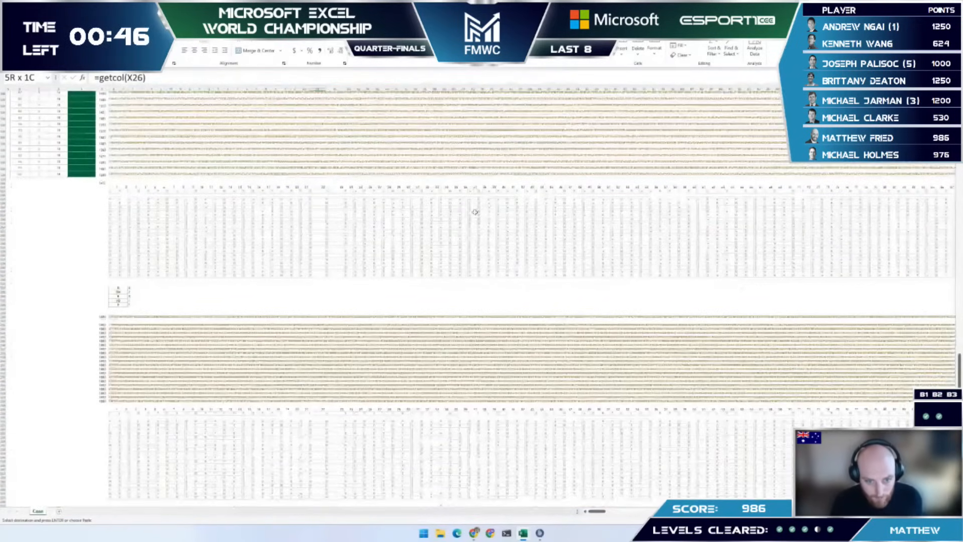
scroll(477, 211, "down", 3)
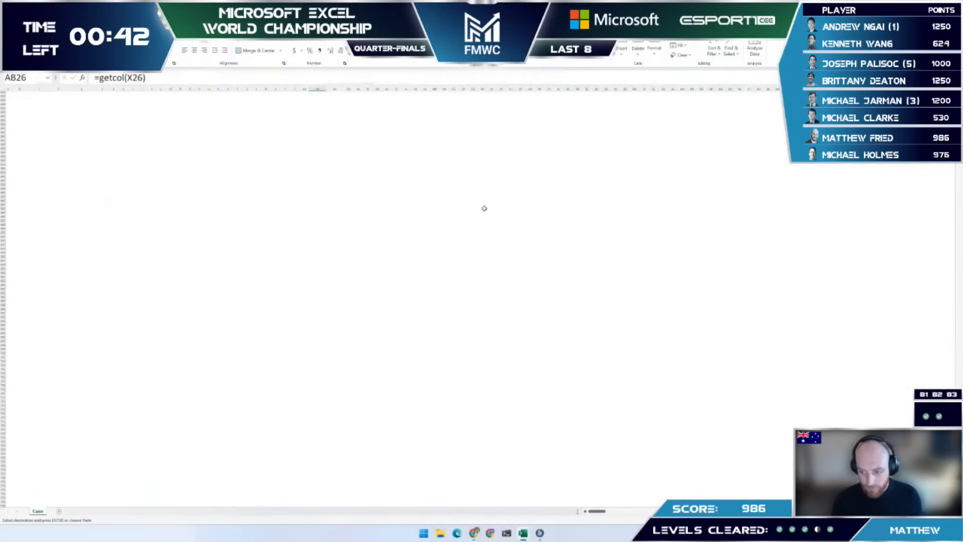
left_click(484, 208)
key("ctrl+Up")
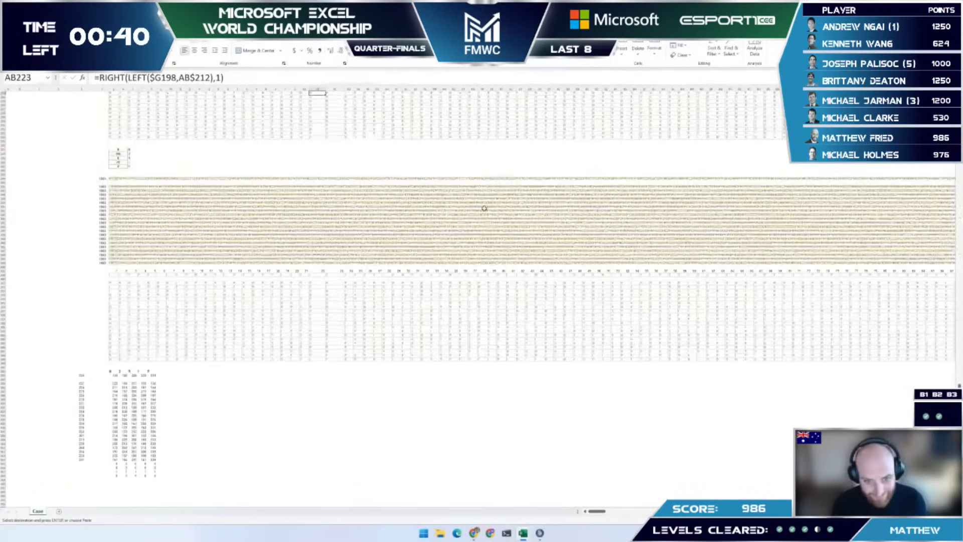
key("ctrl+Up")
key("ctrl+Up")
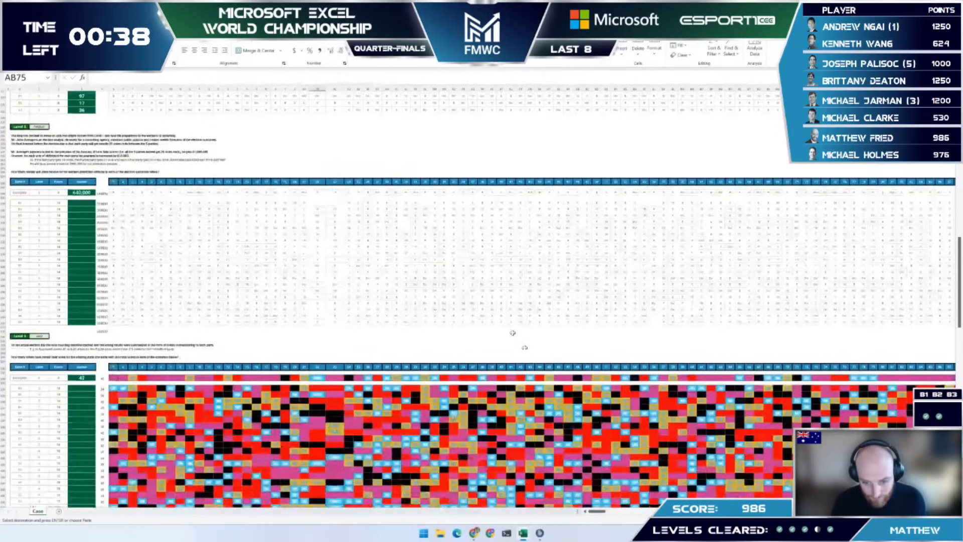
key("Escape")
key("ctrl+Right")
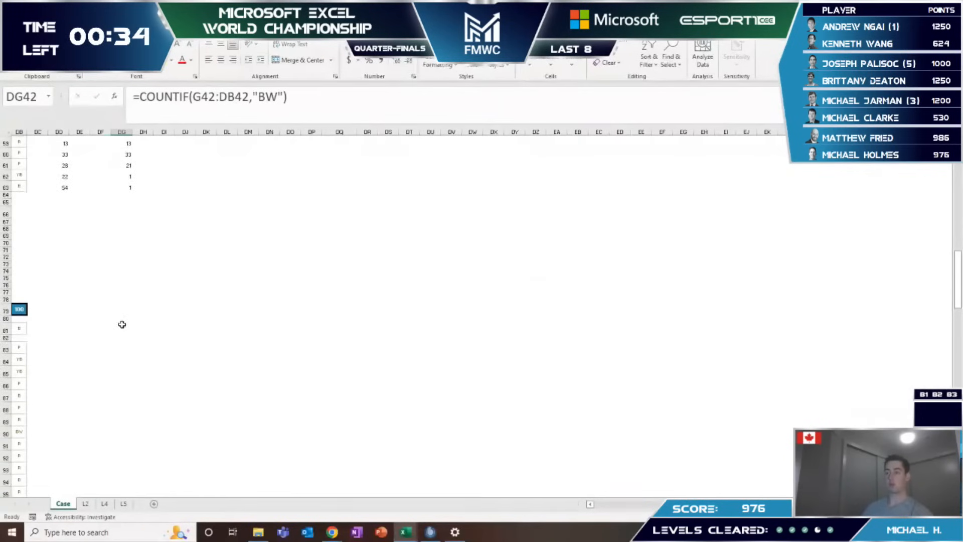
Step: Enter a COUNTIF formula in DG81 that counts the BW votes in G81:DB81
left_click(122, 323)
type("=countif(")
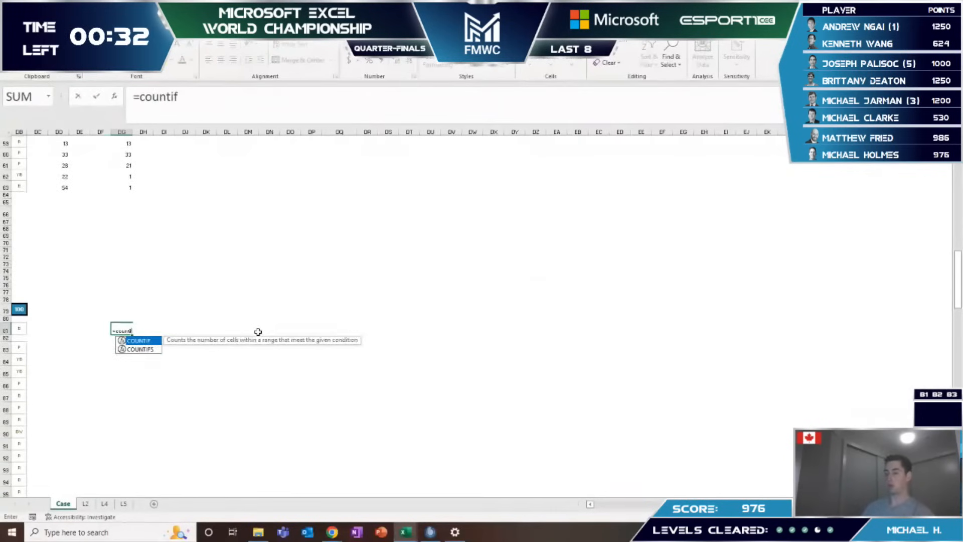
key("ctrl+Left")
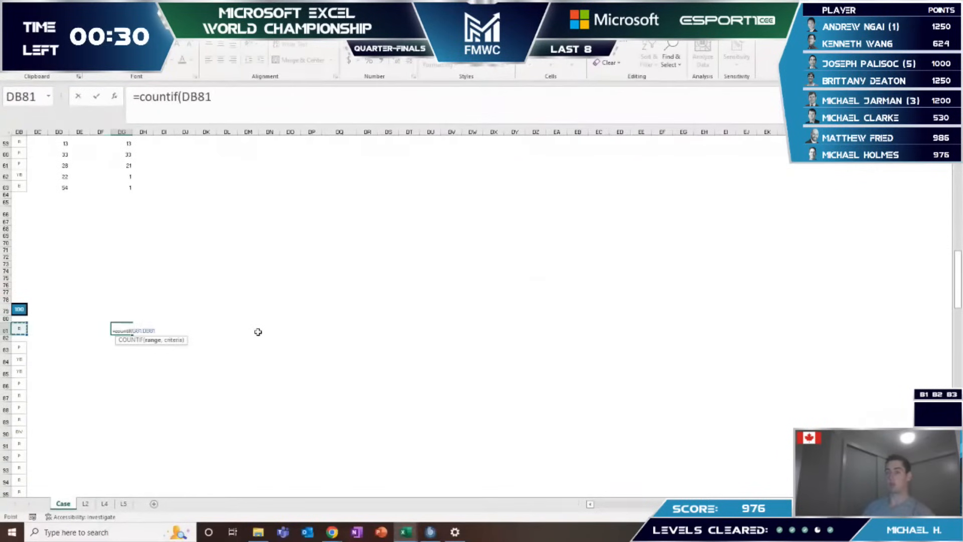
key("ctrl+shift+Left")
type(",\"BW\")")
key("Return")
Step: Copy the BW COUNTIF formula from DG81 to DG83, beside the first game row of the block
key("ctrl+c")
key("Down")
key("Down")
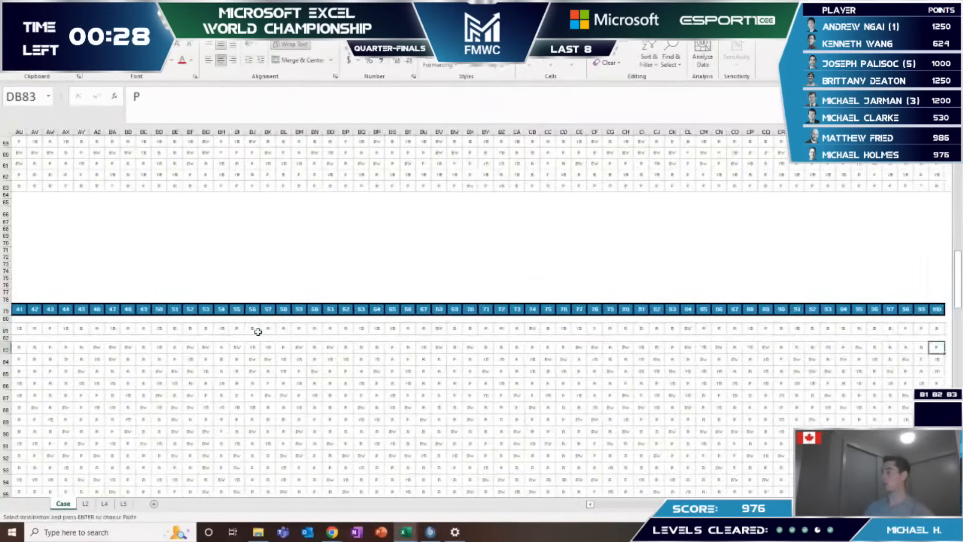
key("Right")
key("Right")
key("Right")
key("Right")
key("Right")
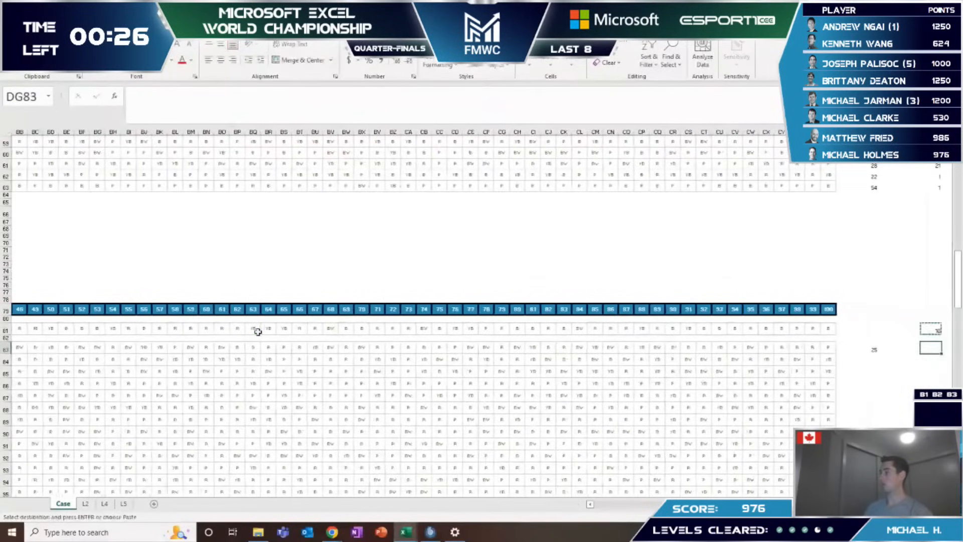
key("Return")
Step: Fill the BW COUNTIF formula from DG83 down to DG102, the last row of the vote block
key("Left")
key("Left")
key("Left")
key("ctrl+Left")
key("ctrl+Down")
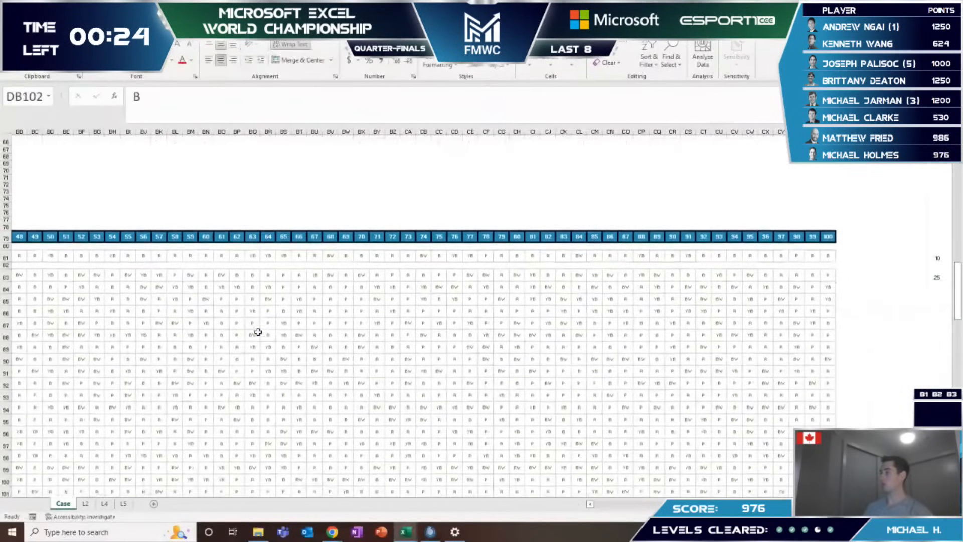
key("Right")
key("Right")
key("Right")
key("ctrl+Up")
key("ctrl+c")
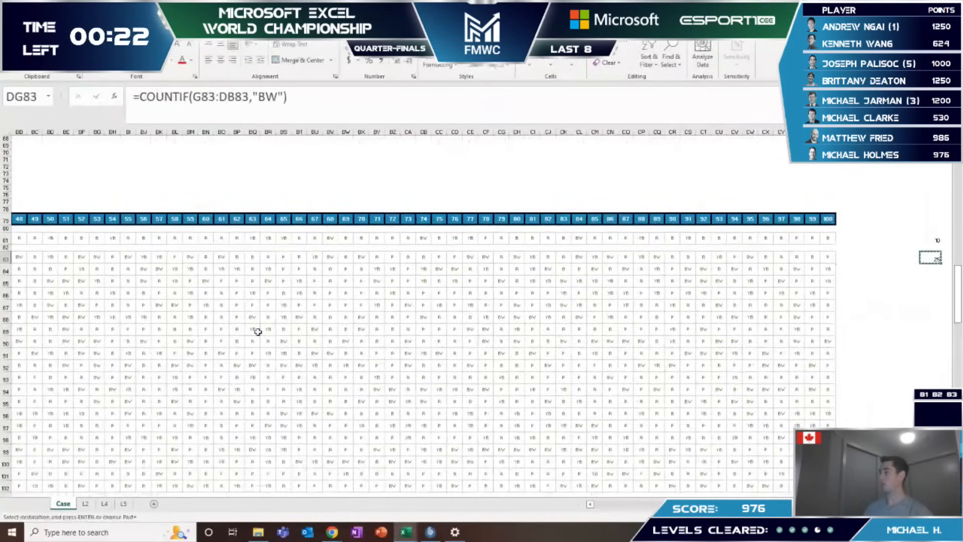
key("ctrl+Down")
key("ctrl+shift+Up")
key("ctrl+v")
key("Escape")
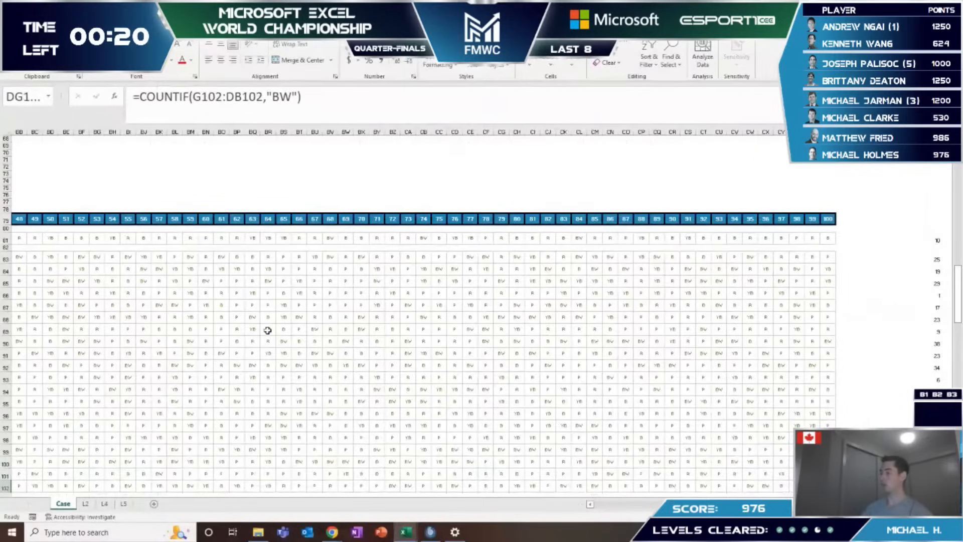
Step: Total the BW counts in DG81:DG102 with a SUM formula in DJ81, then copy it and go to the top of the sheet
scroll(268, 330, "down", 8)
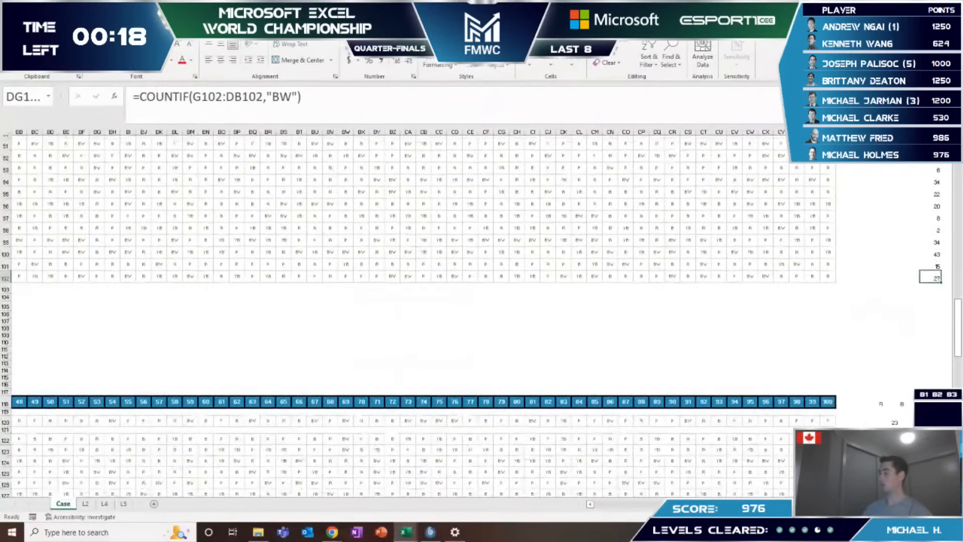
key("ctrl+Up")
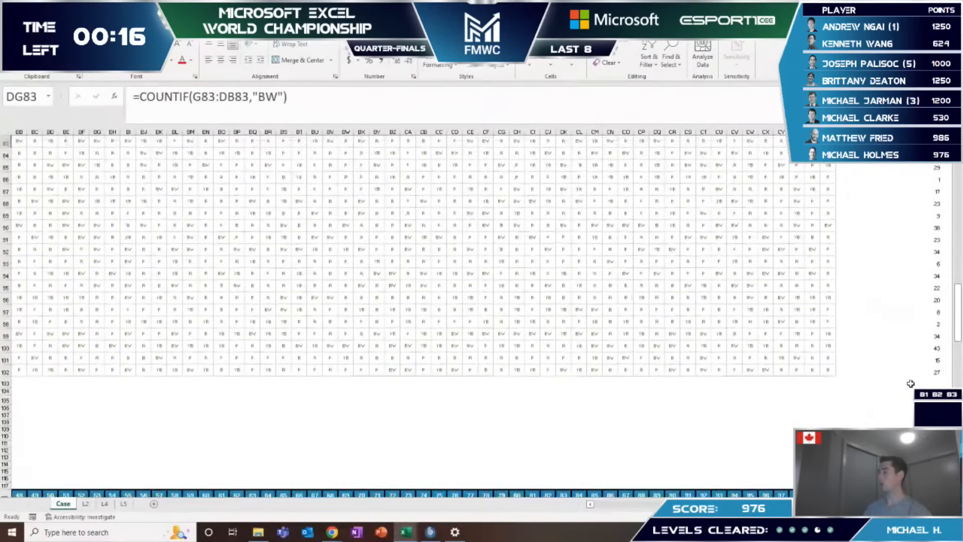
key("ctrl+Up")
key("Right")
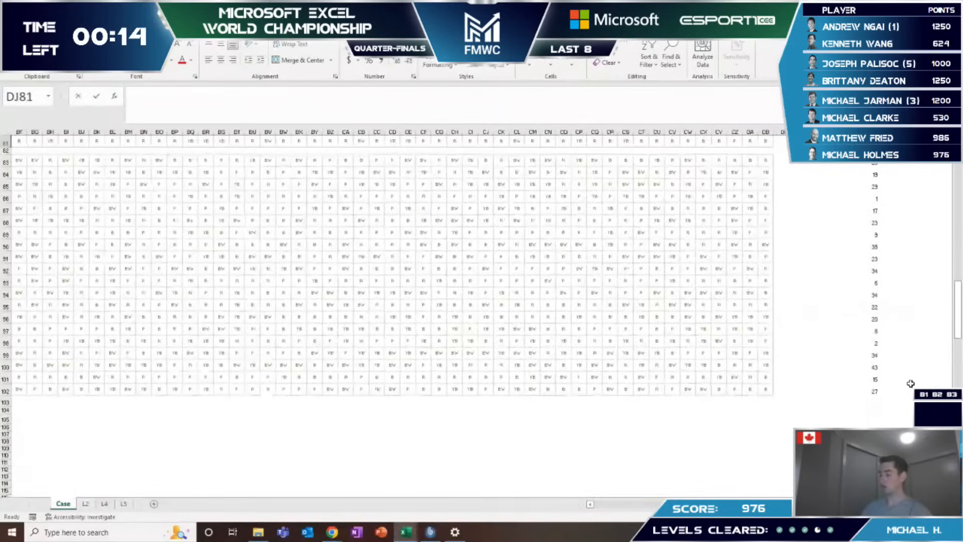
type("=sum(")
key("Left")
key("ctrl+shift+Down")
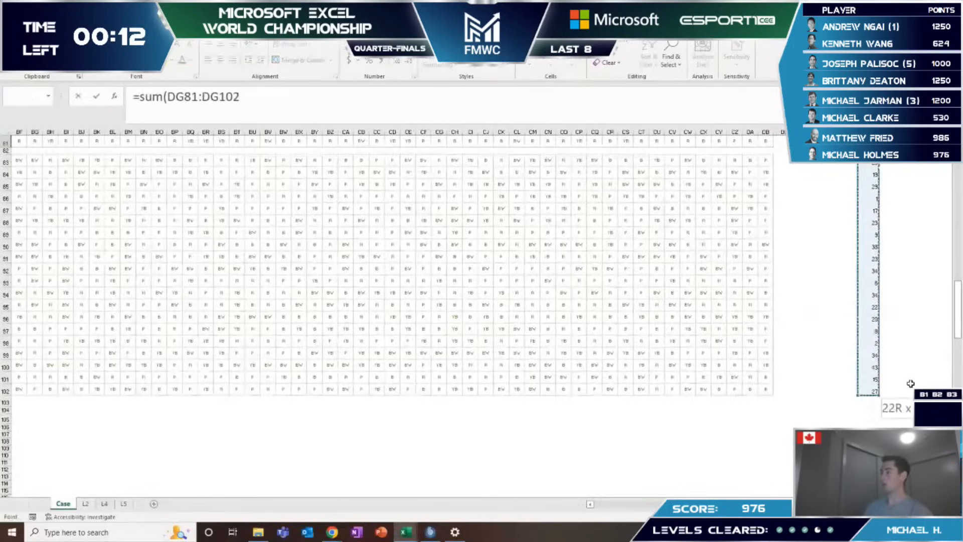
key("ctrl+Return")
key("Right")
key("ctrl+Up")
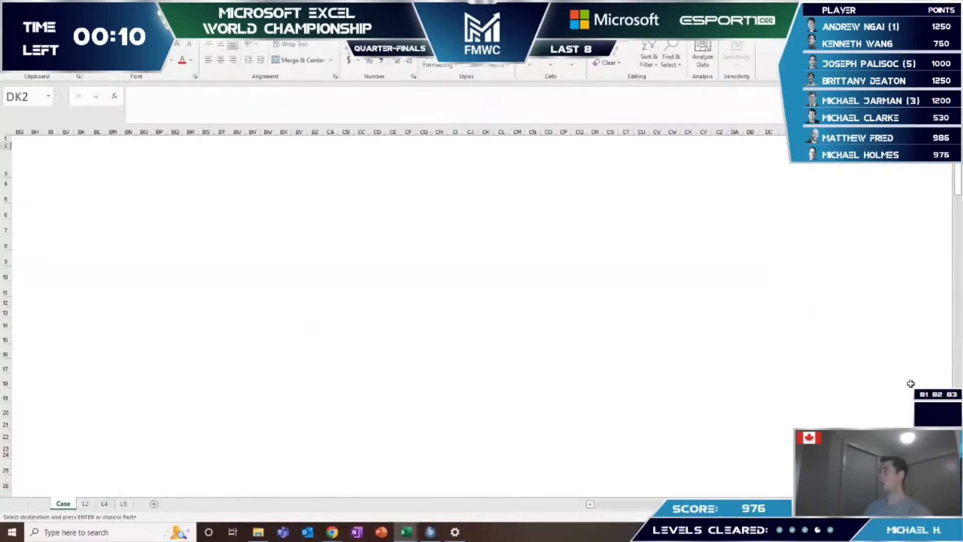
Step: Enter the formula =SUM(DG81:DG102) in cell DK2 of the Case sheet
type("=sum(")
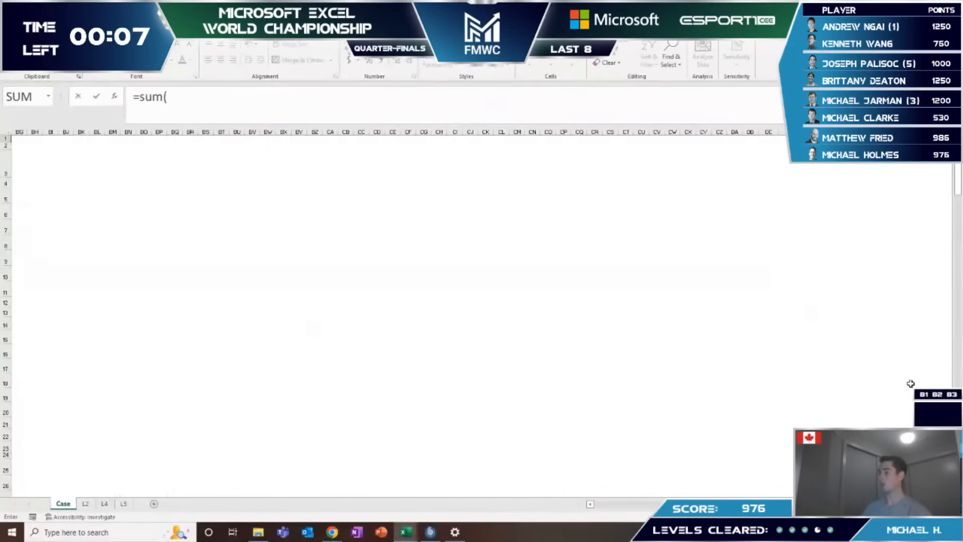
left_click(718, 394)
scroll(714, 389, "down", 4)
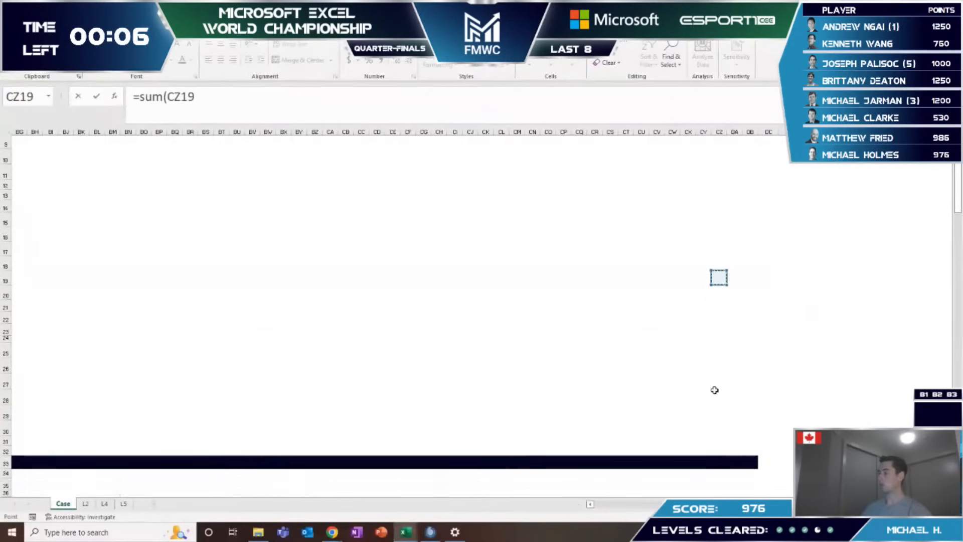
scroll(713, 301, "down", 1)
left_click(830, 434)
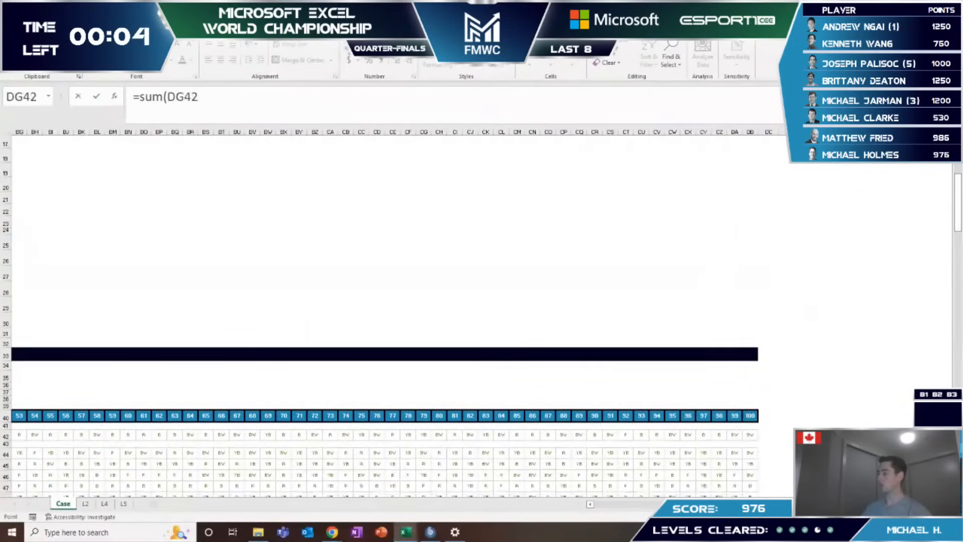
key("ctrl+shift+Down")
key("Return")
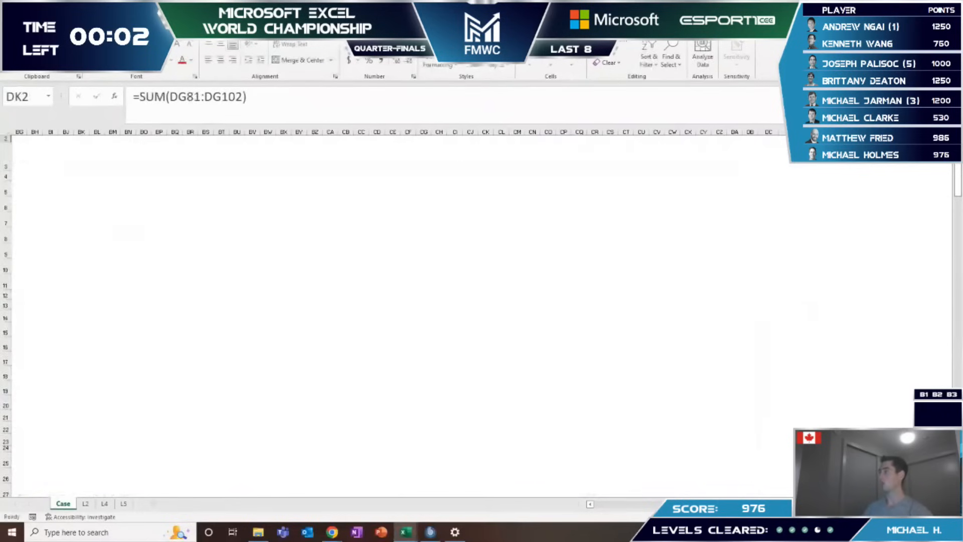
Step: Begin a SUM formula in cell DK3
key("Down")
type("=sum(")
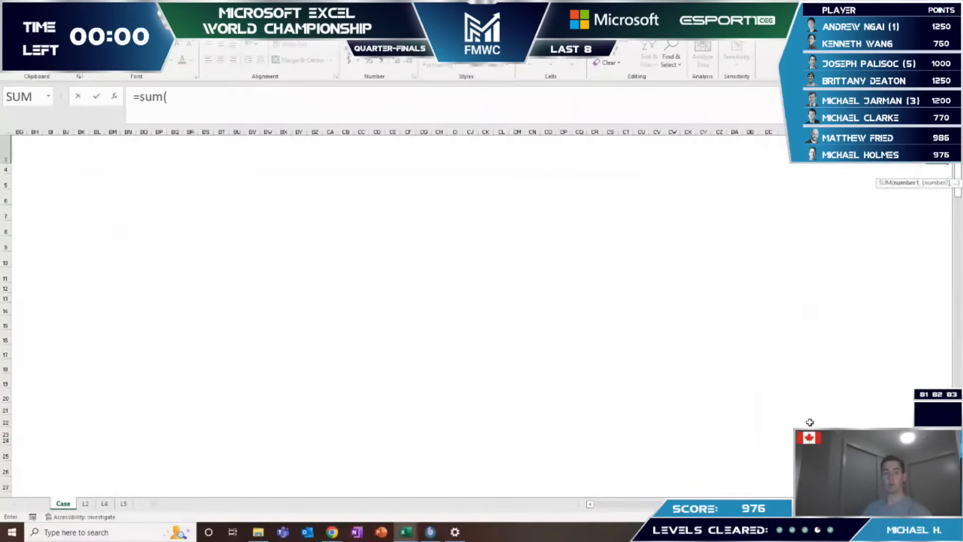
scroll(752, 393, "down", 9)
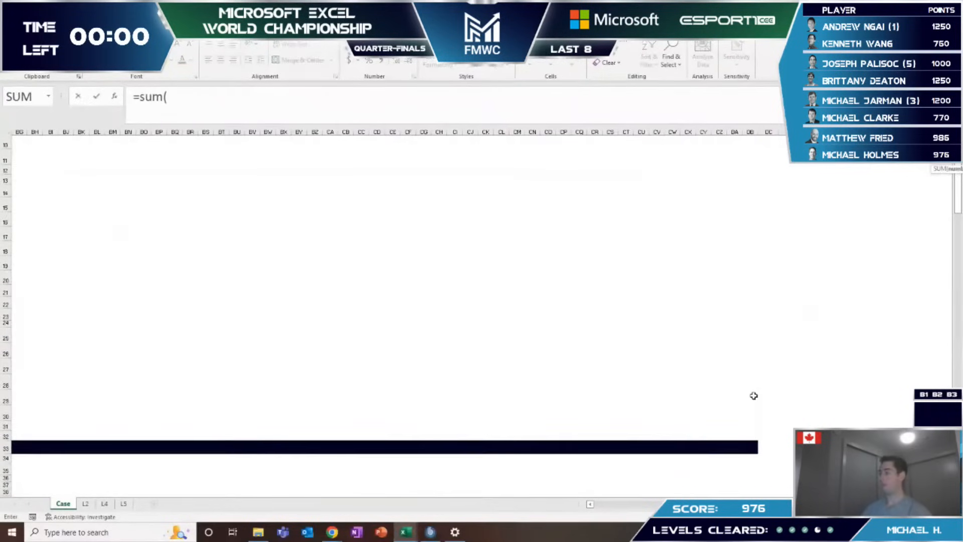
scroll(786, 396, "down", 2)
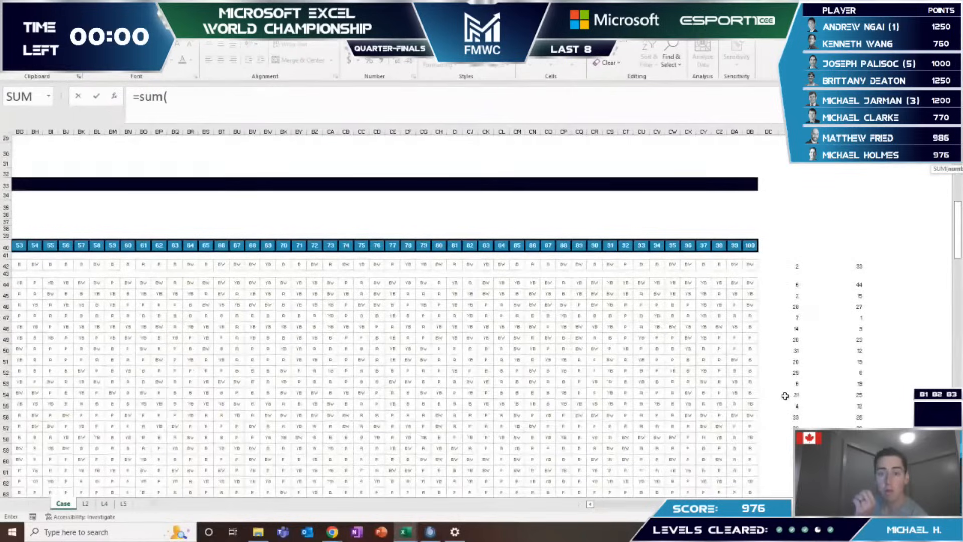
scroll(786, 396, "down", 7)
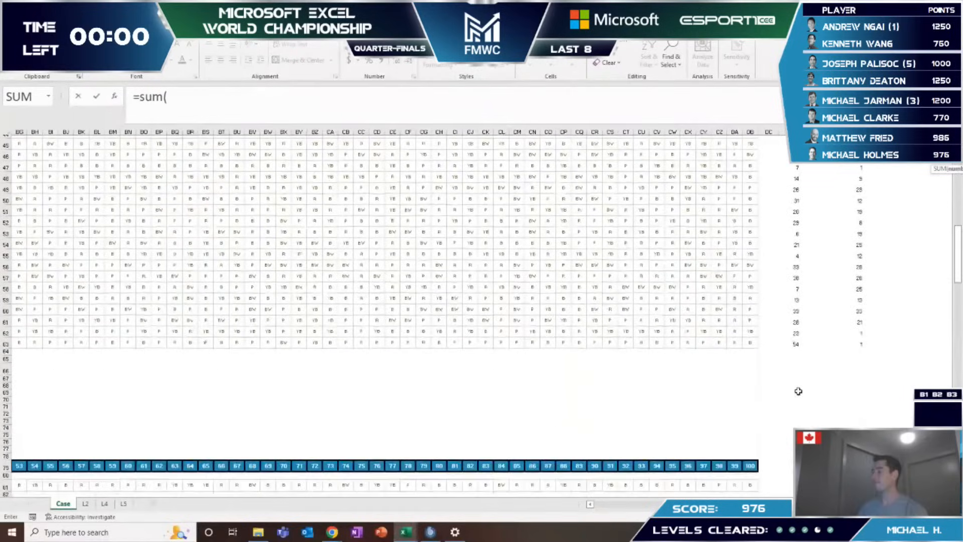
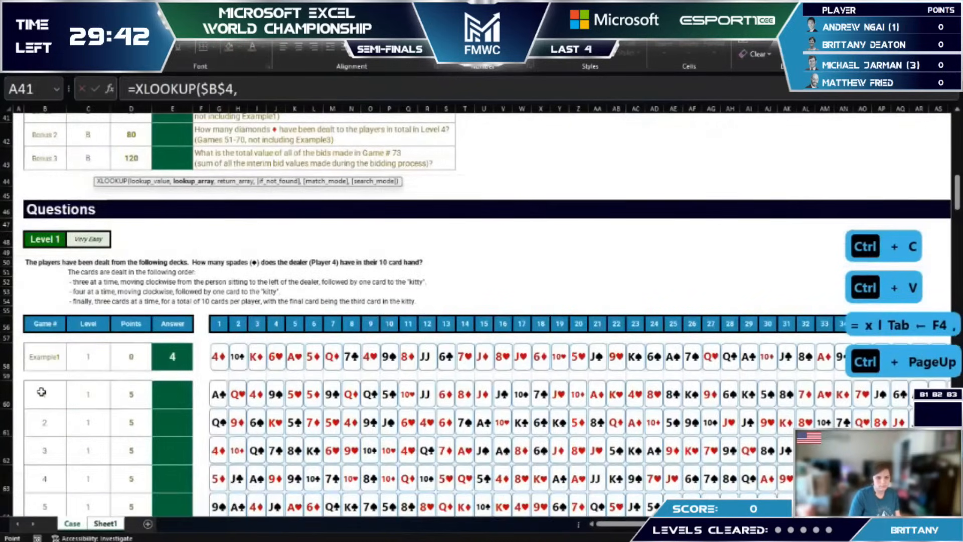
Step: Complete the formula in C4 of Sheet1 as =XLOOKUP($B$4,Case!$B:$B,Case!G58:AW58)
key("BackSpace")
key("BackSpace")
type(":B")
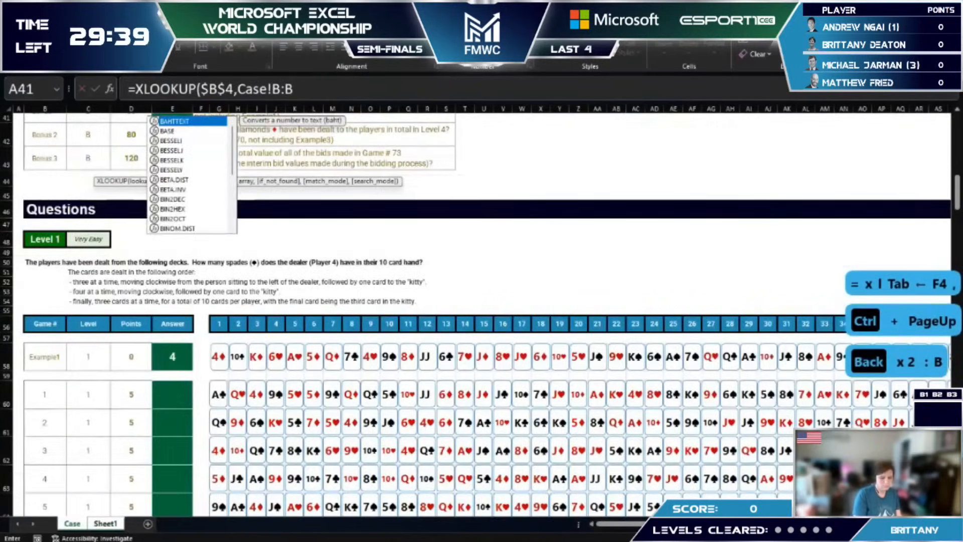
key("F4")
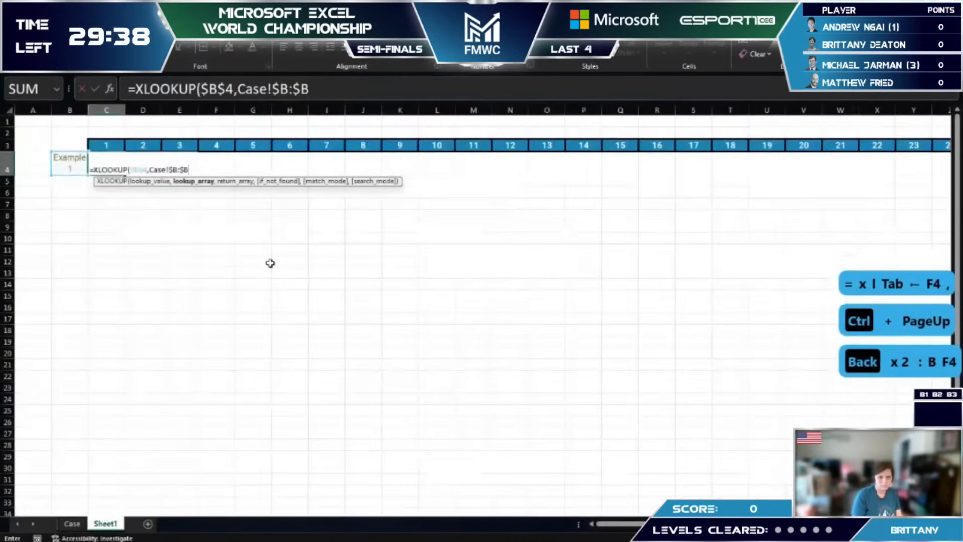
type(",")
key("ctrl+Page_Up")
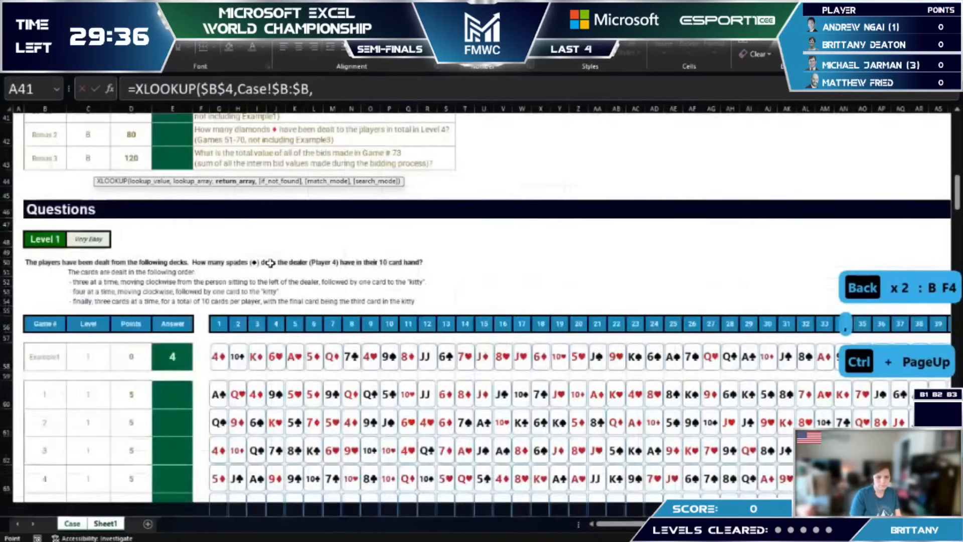
left_click(222, 347)
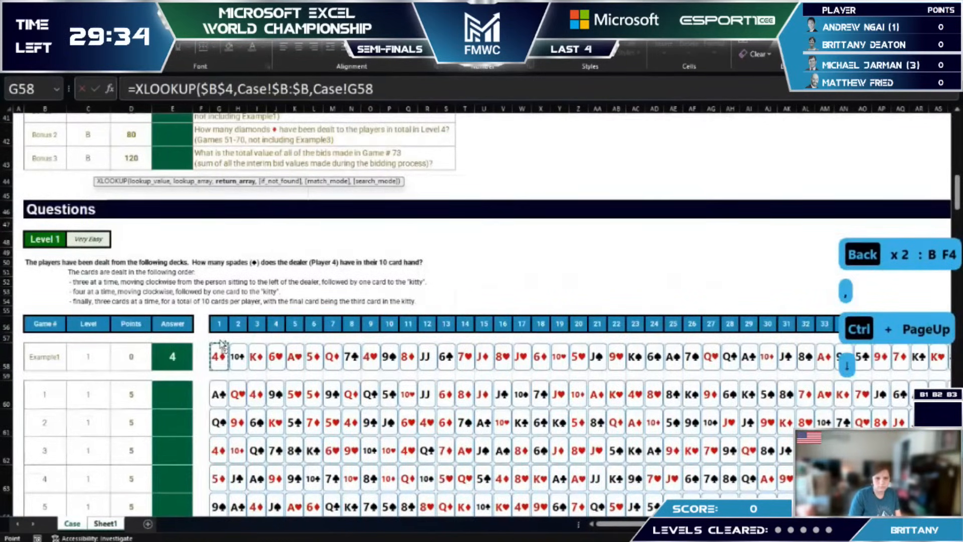
key("ctrl+shift+Right")
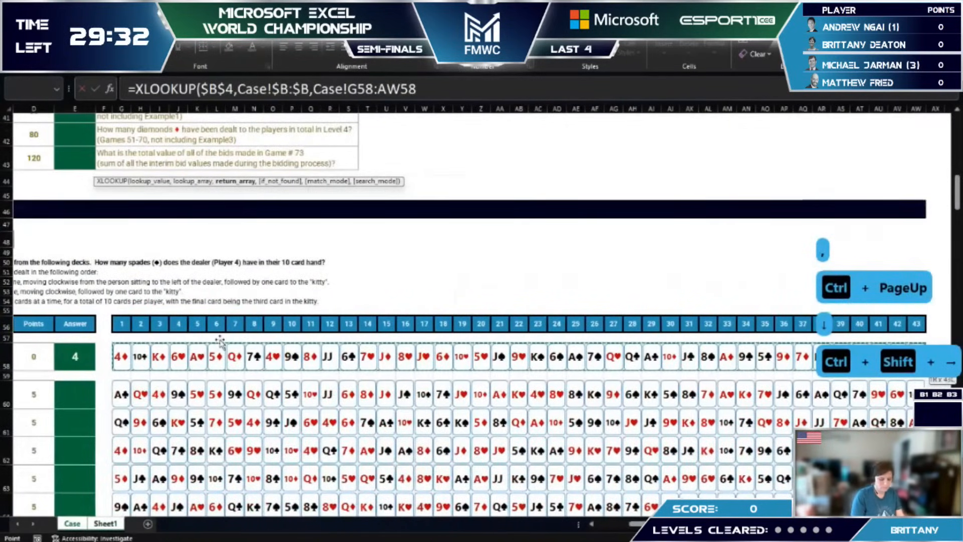
type(")")
key("Return")
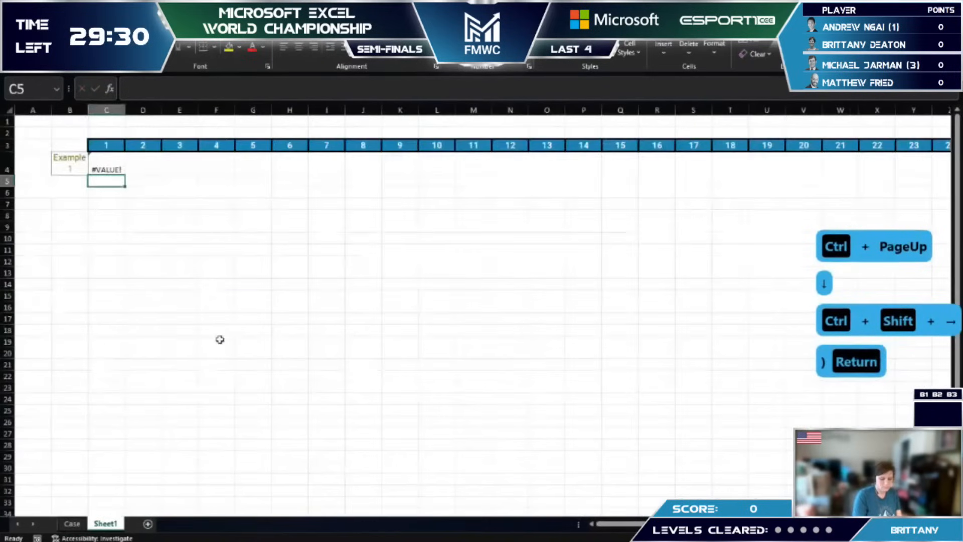
Step: Edit the XLOOKUP in C4 so its return range covers the whole columns G:AW of the Case sheet
key("Up")
left_click(312, 89)
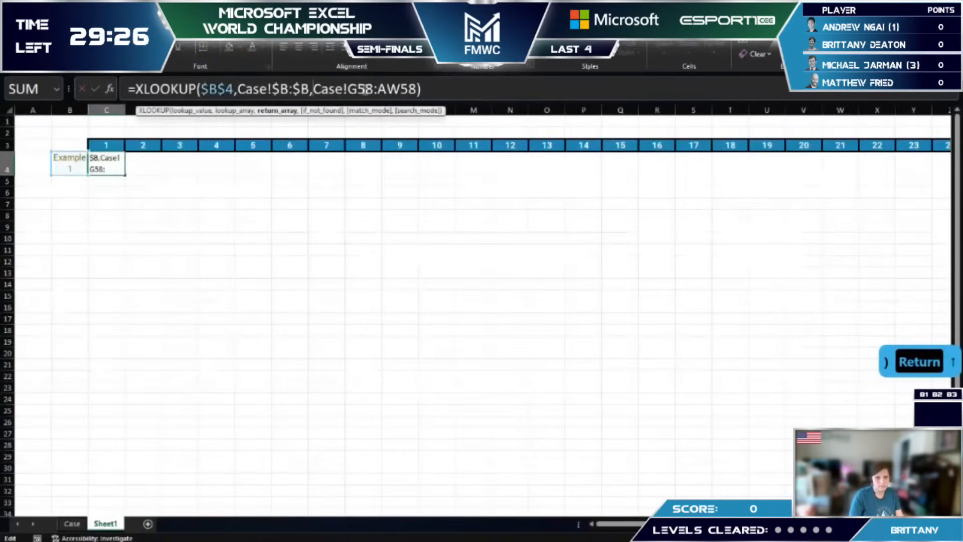
key("Right")
key("Delete")
key("Delete")
key("Right")
key("Right")
key("Right")
key("Right")
key("Delete")
key("Return")
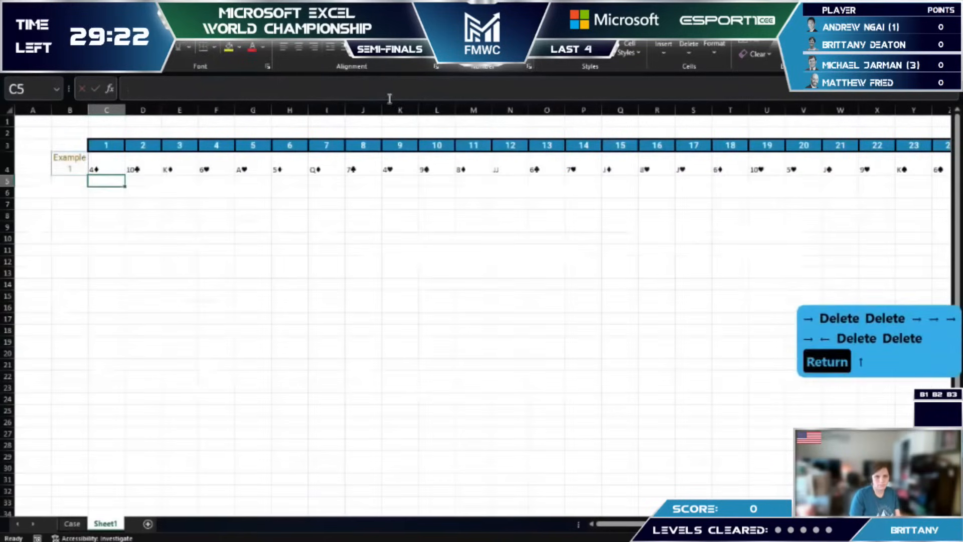
key("Up")
Step: Return to the Case sheet to view the Level 1 questions
left_click(80, 192)
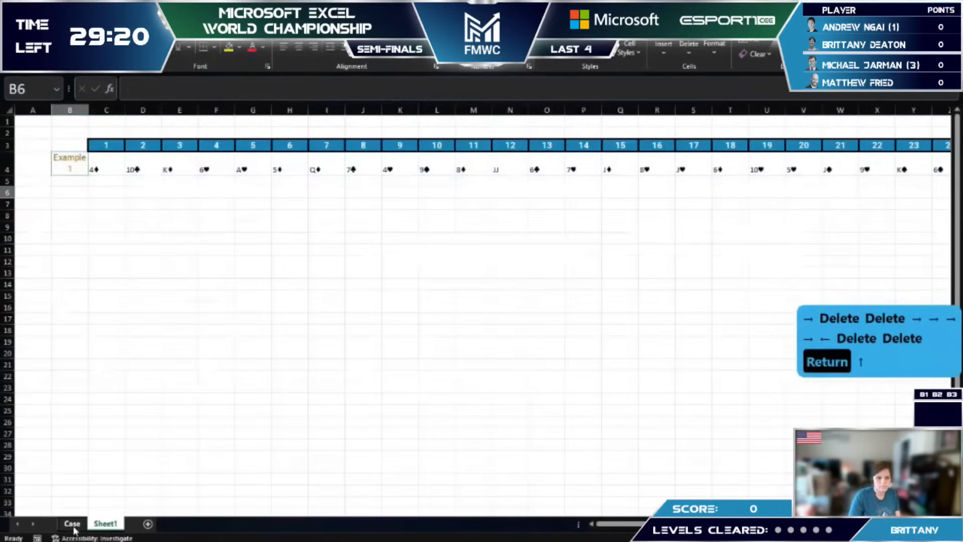
left_click(73, 524)
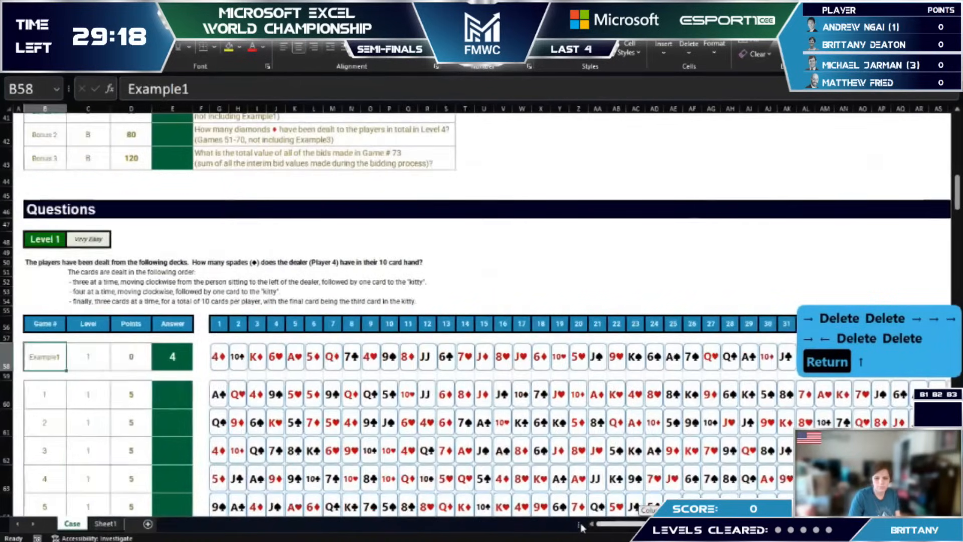
scroll(38, 362, "up", 2)
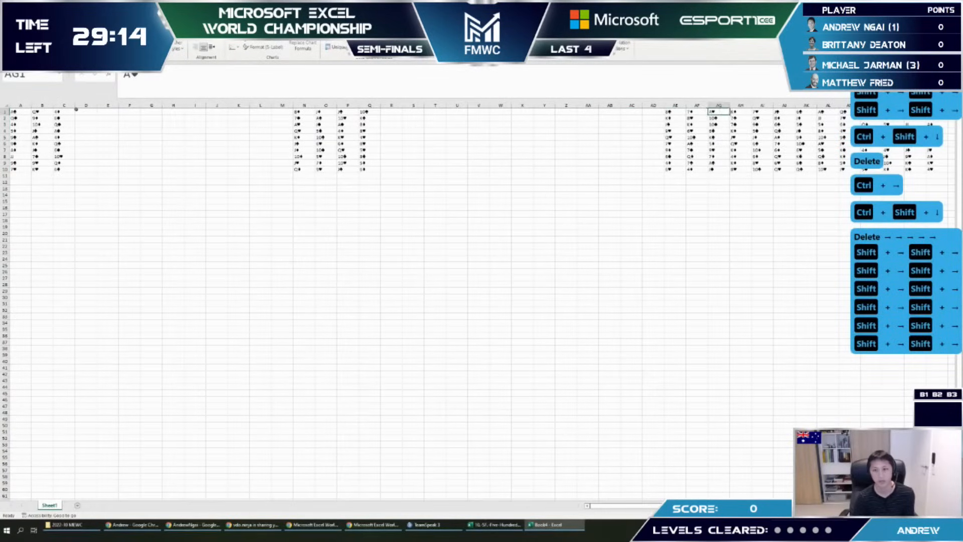
Step: Delete the block of cards in AI1:AQ10 and return to cell A1
key("Right")
key("Right")
key("ctrl+shift+Down")
key("ctrl+shift+Right")
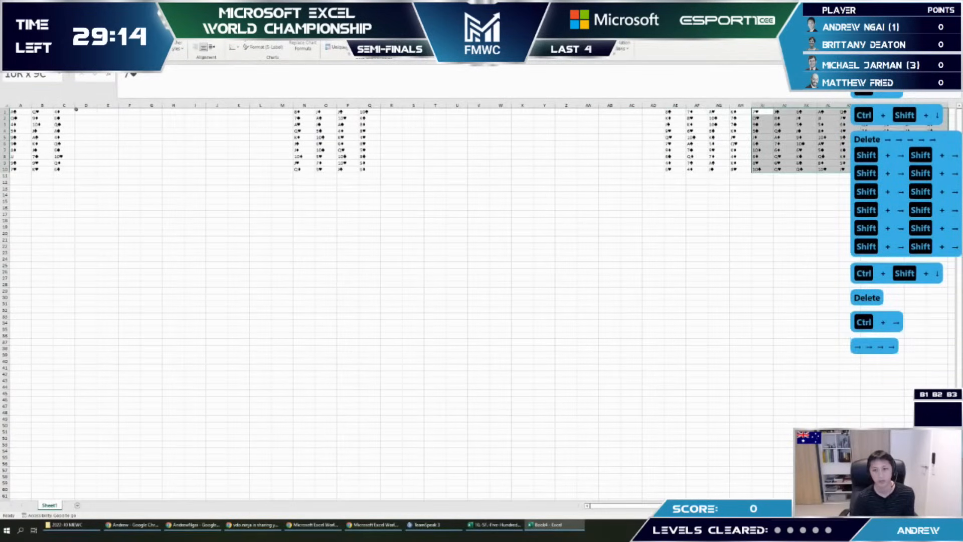
key("Delete")
key("ctrl+Home")
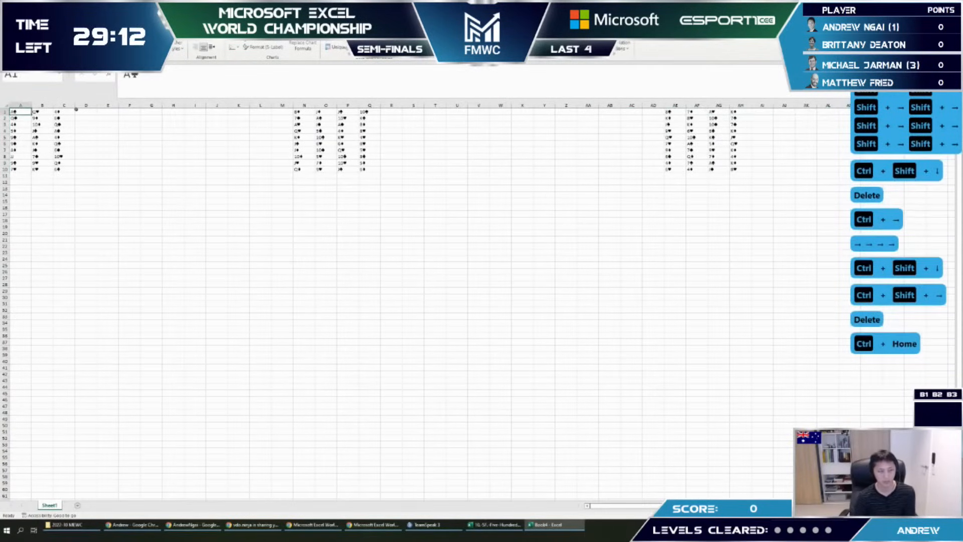
Step: Stack the remaining cards into a single column with =TOCOL(A1:AH10) in A13
left_click_drag(282, 105, 86, 106)
left_click(20, 186)
type("=tocol")
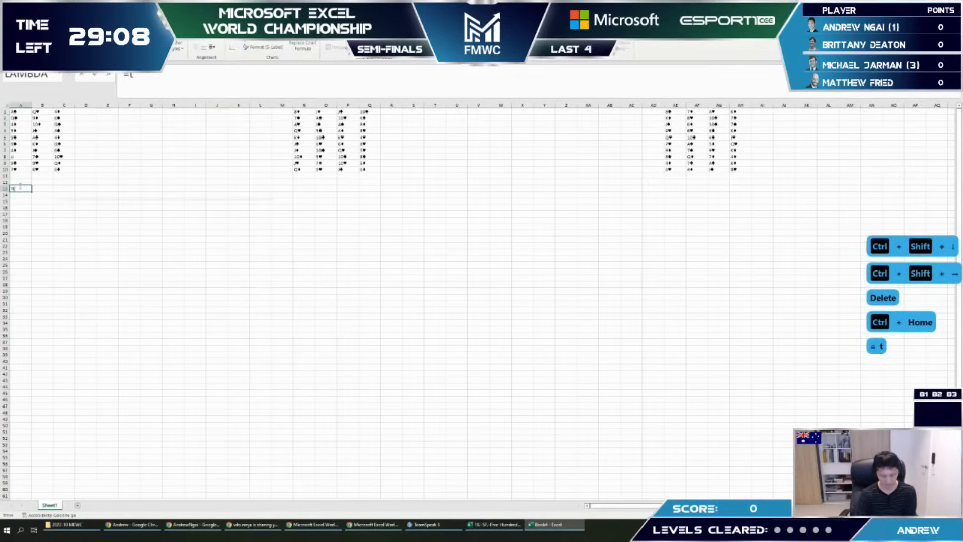
key("Tab")
key("ctrl+Page_Up")
key("ctrl+Home")
key("ctrl+shift+Down")
key("ctrl+shift+Right")
key("ctrl+shift+Right")
key("ctrl+shift+Right")
key("ctrl+shift+Right")
key("ctrl+shift+Right")
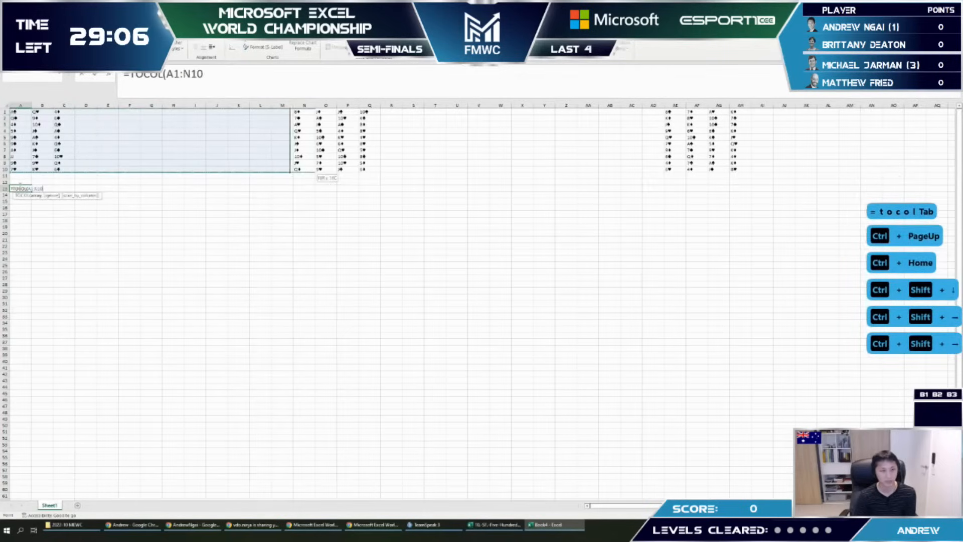
key("Return")
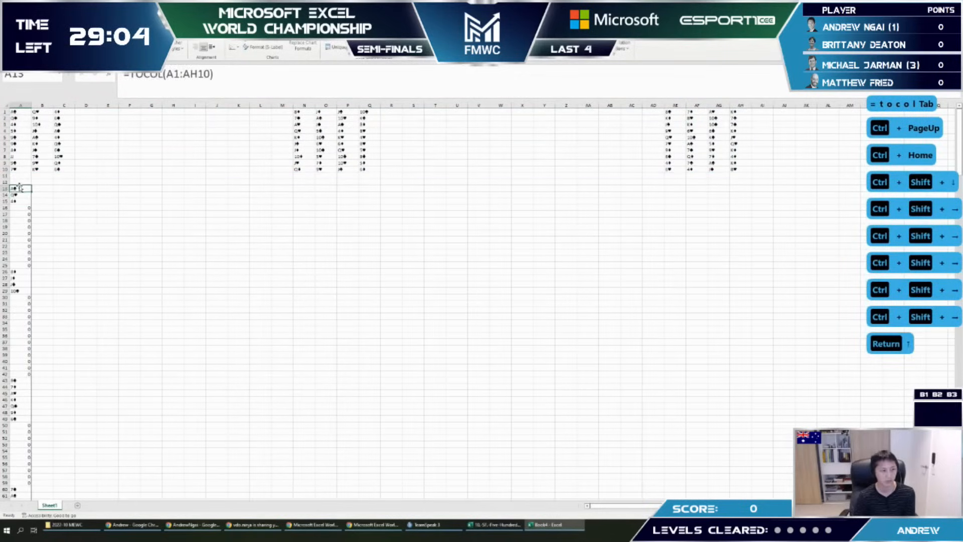
Step: List the distinct cards with =UNIQUE(A13#) in C13
key("Right")
key("Right")
type("=uniq")
key("Tab")
key("Left")
key("Left")
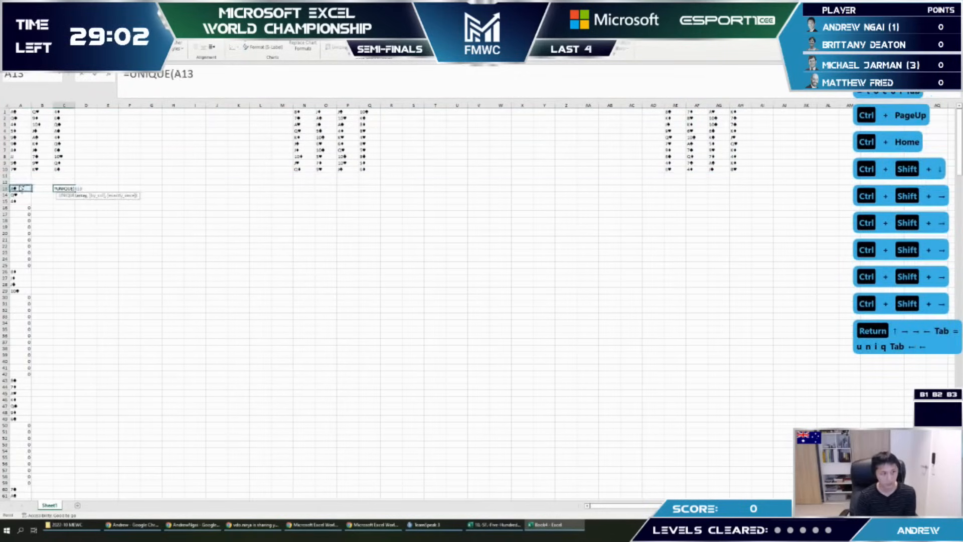
key("ctrl+shift+Down")
key("Return")
Step: Enter a COUNTIF in D13 that counts the card in C13 within the spilled range $A$13#
key("Up")
key("Right")
type("=co")
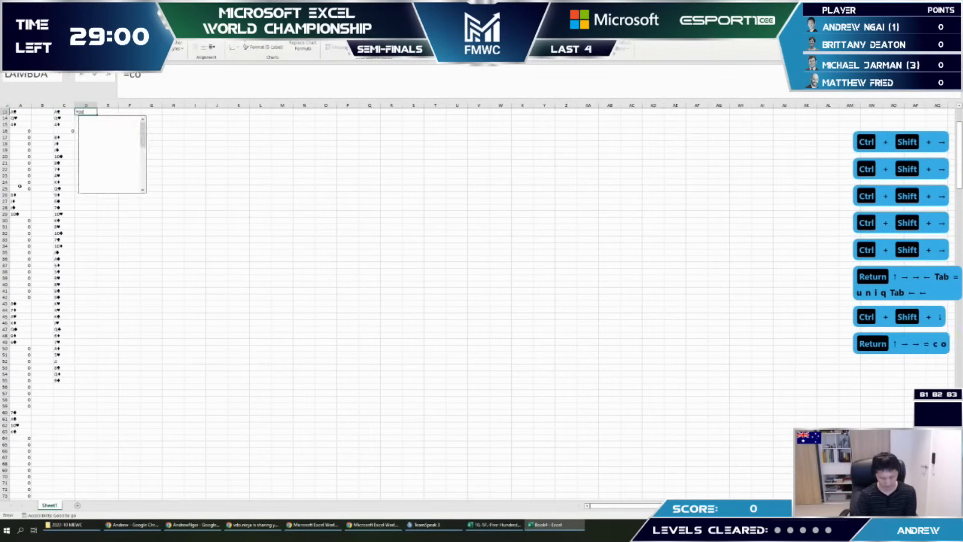
type("untif")
key("Tab")
key("Home")
key("Home")
key("ctrl+shift+Down")
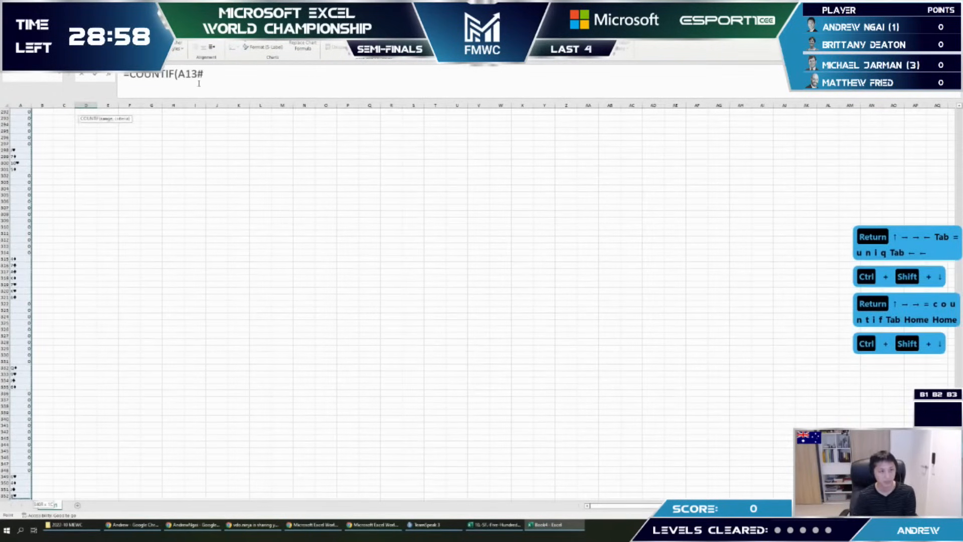
key("F4")
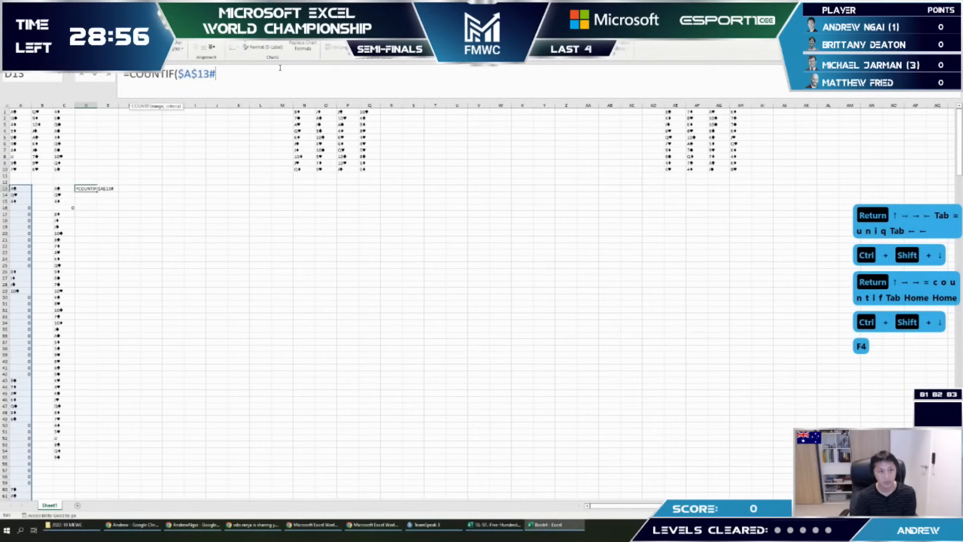
type(",")
key("Return")
key("Left")
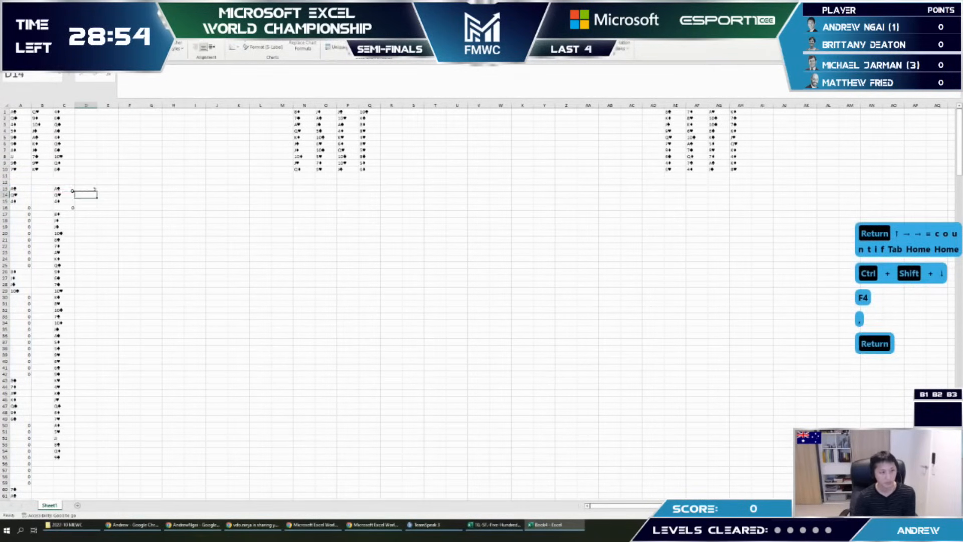
Step: Fill the COUNTIF formula down column D to the end of the unique card list in row 55
key("ctrl+Down")
key("Right")
key("ctrl+shift+Up")
key("ctrl+d")
key("ctrl+c")
Step: Copy the unique card list with its counts in C13:D55
key("Left")
key("ctrl+Up")
key("ctrl+shift+Down")
key("ctrl+shift+Right")
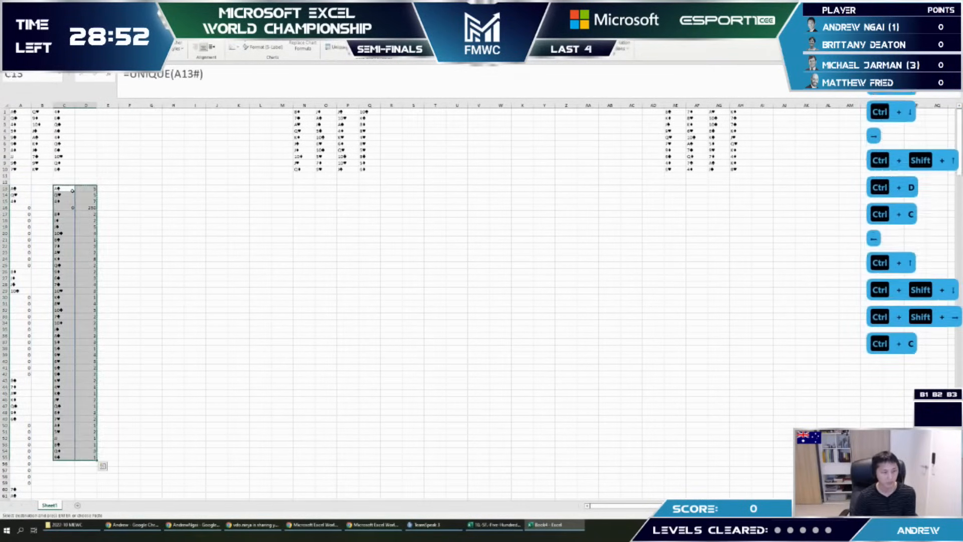
key("ctrl+c")
Step: Try to paste the copied block as transposed values at F13, and undo it
key("Right")
key("Right")
key("Right")
key("alt+e")
key("s")
key("v")
key("e")
key("Return")
key("ctrl+z")
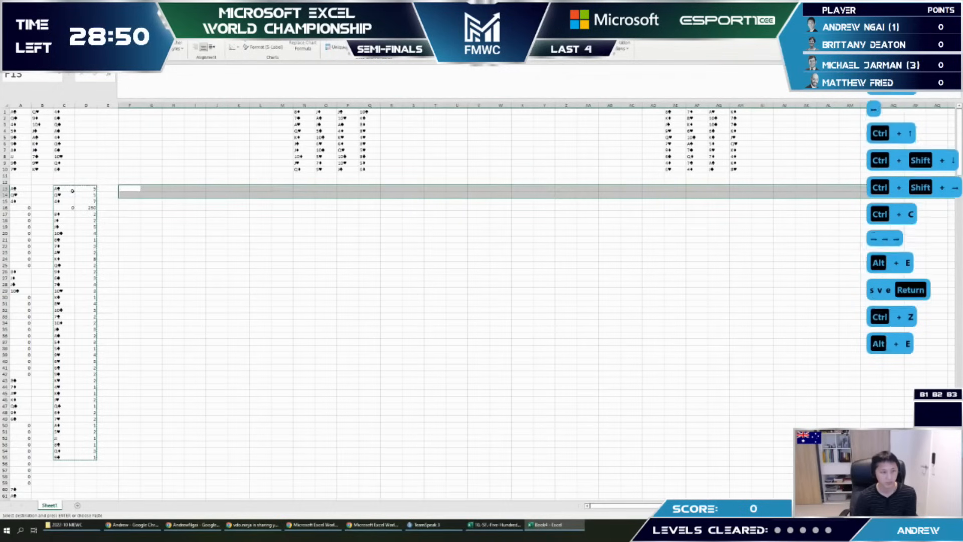
key("alt+e")
key("s")
key("Escape")
Step: Paste the copied cards and counts as values only, starting at F13
key("Left")
key("Left")
key("alt+e")
key("s")
key("v")
key("Return")
Step: Sort the pasted list in F13:G55 by the counts in column G, largest first
key("Tab")
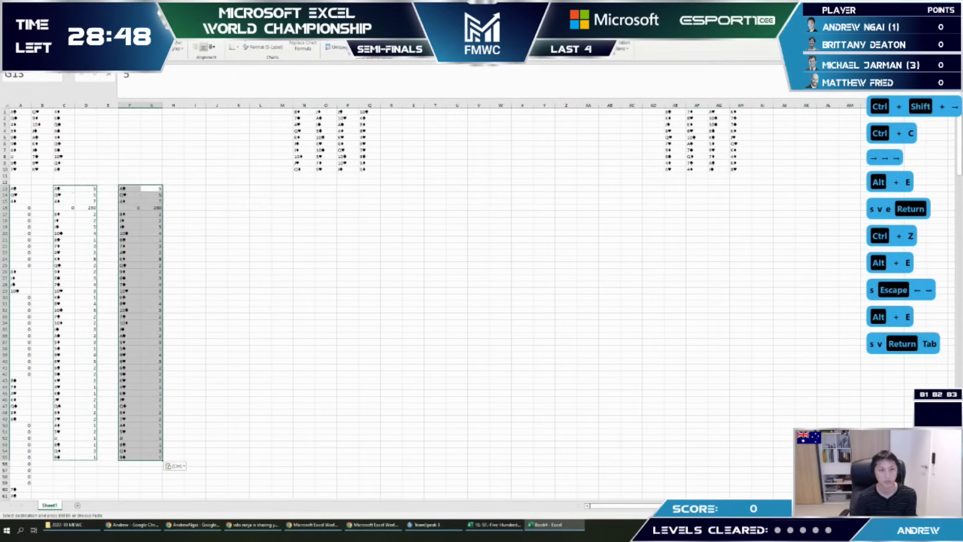
left_click(377, 54)
left_click(396, 78)
Step: Copy the most frequent card in F14 and switch to the browser window
key("ctrl+c")
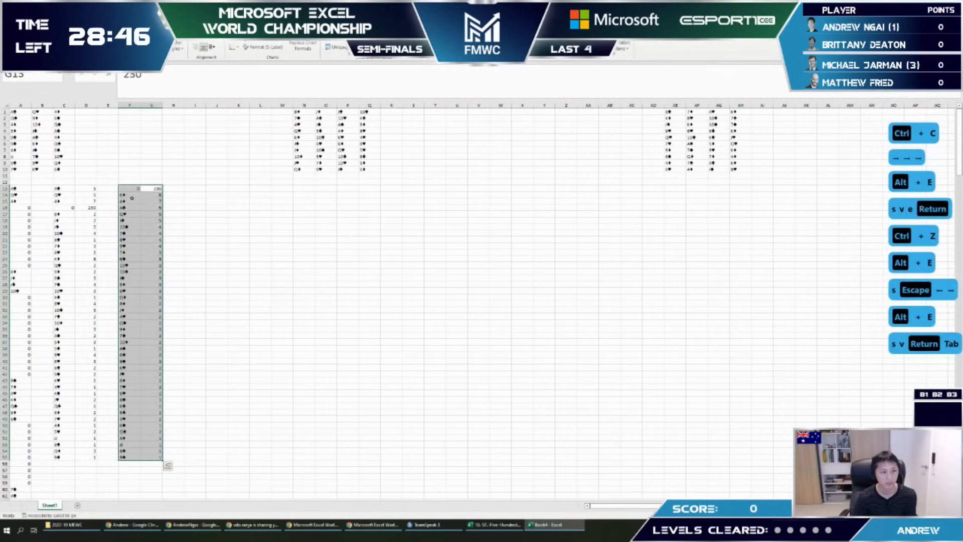
left_click(130, 195)
key("alt+Tab")
key("alt+Tab")
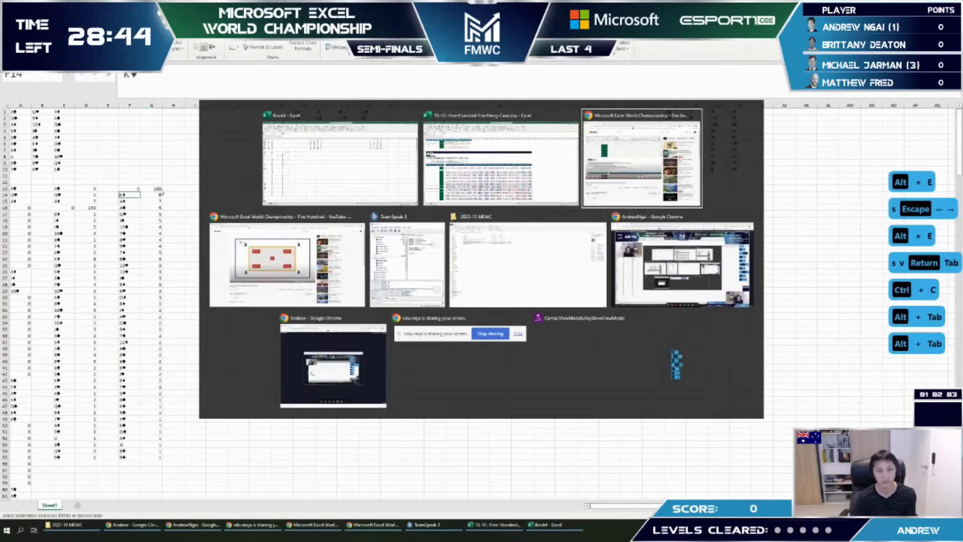
key("alt+Tab")
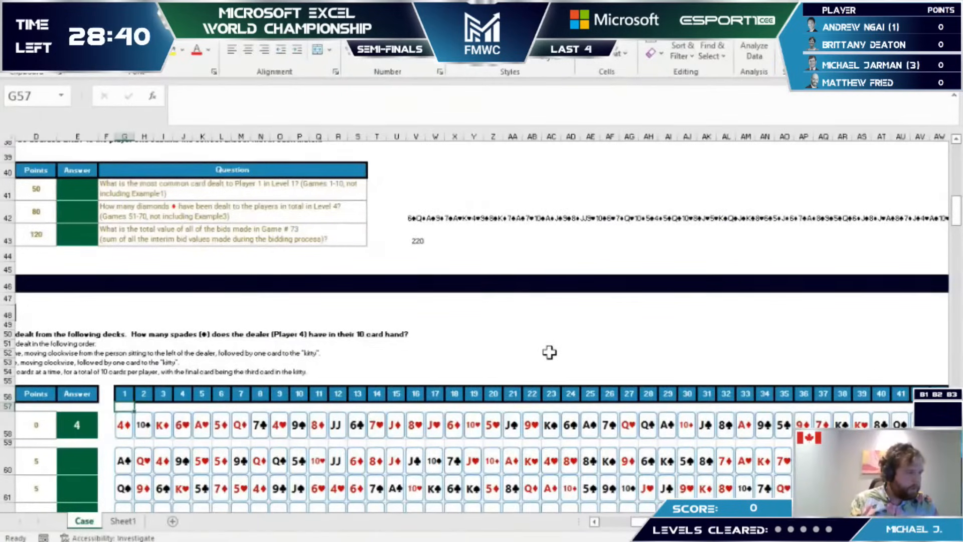
Step: Review the gameplay, dealing and bidding instructions, including the winning points per bid, above the Level 1 questions
key("Left")
key("Left")
key("Left")
key("Left")
key("Left")
key("Left")
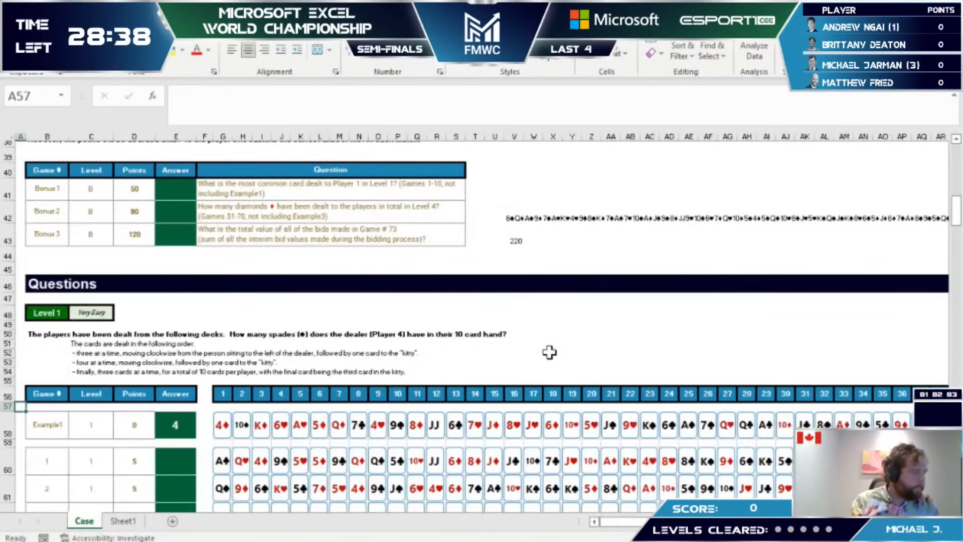
key("Page_Up")
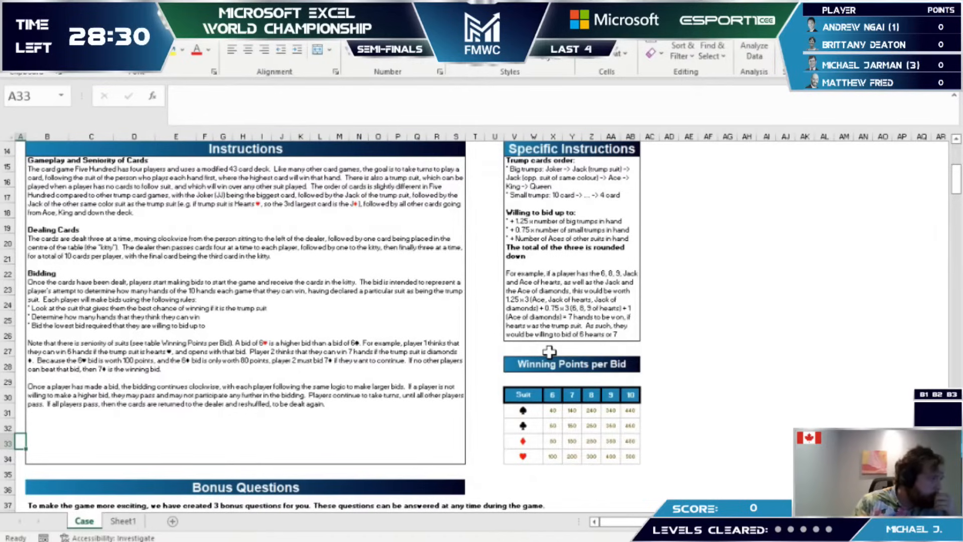
scroll(459, 385, "down", 9)
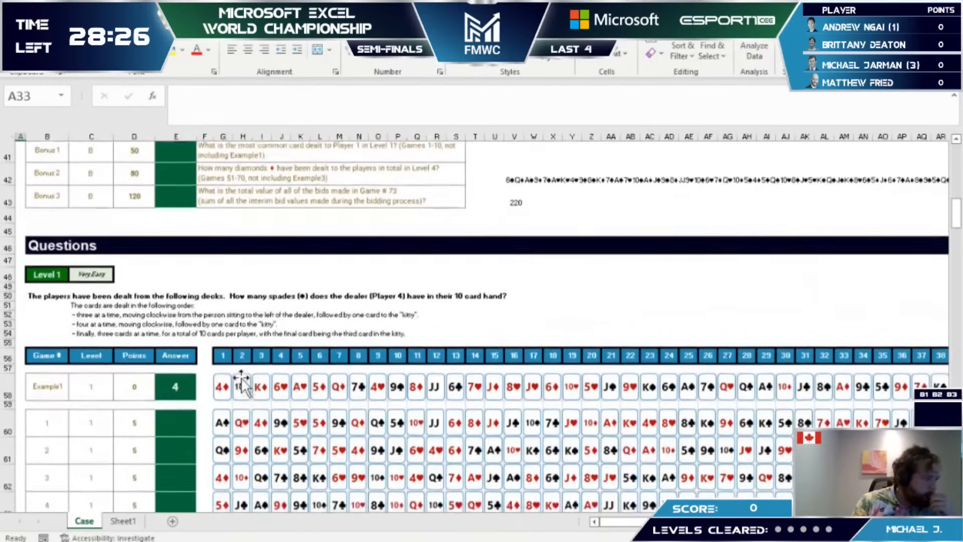
Step: Begin a SEQUENCE formula in G57, above the Example1 deck
left_click(224, 366)
type("=seq")
key("Tab")
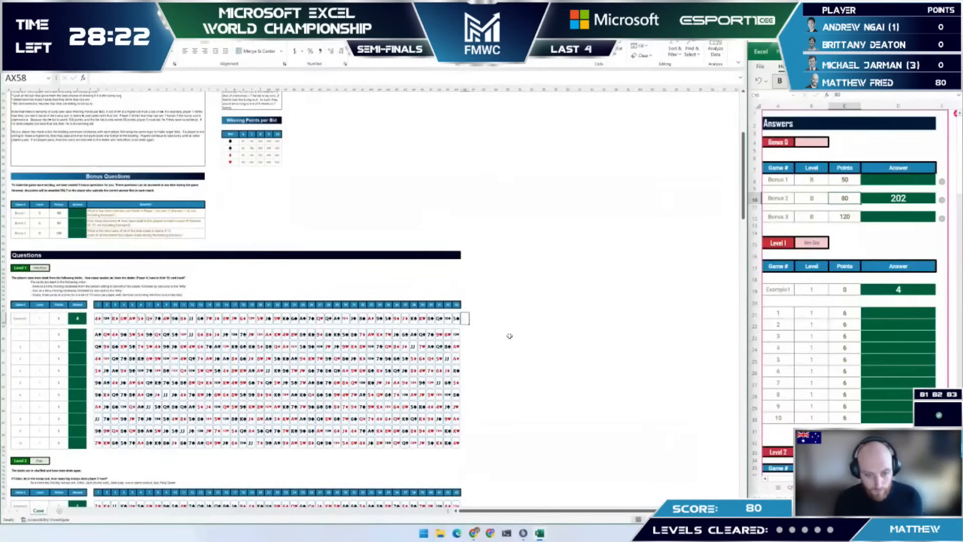
Step: Enter =RIGHT(G58:AW69,1) in AY58 to extract the suit symbol of every Level 1 card
key("Right")
type("=right")
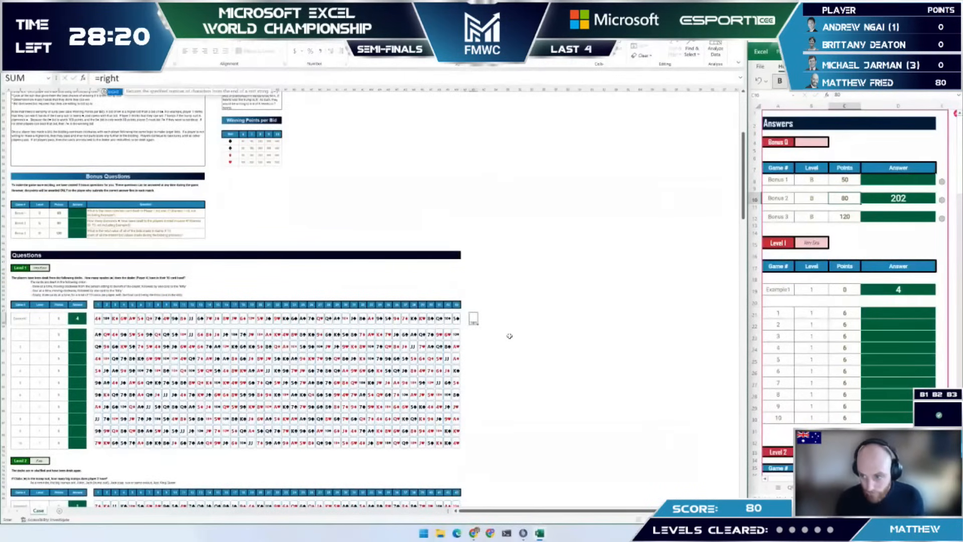
key("Tab")
key("ctrl+shift+Right")
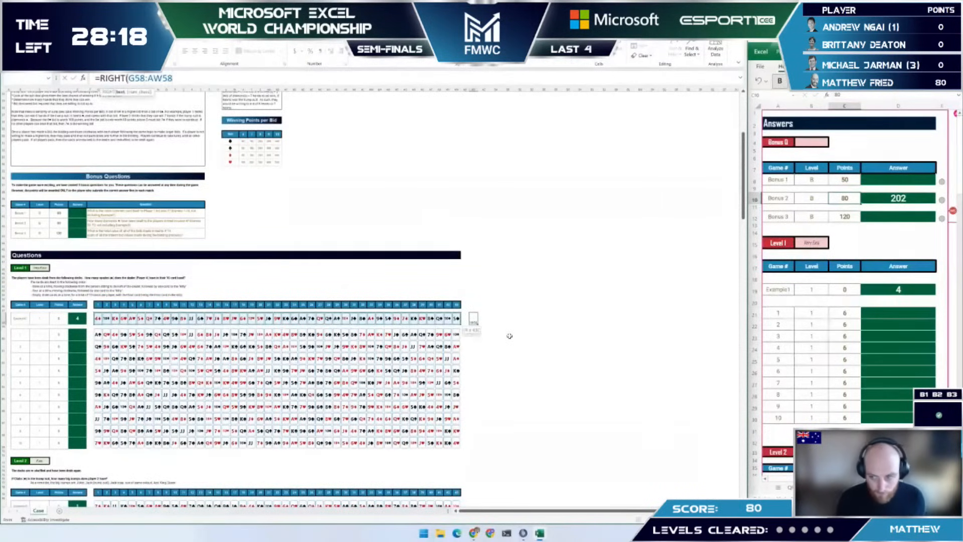
key("shift+Down")
key("shift+Down")
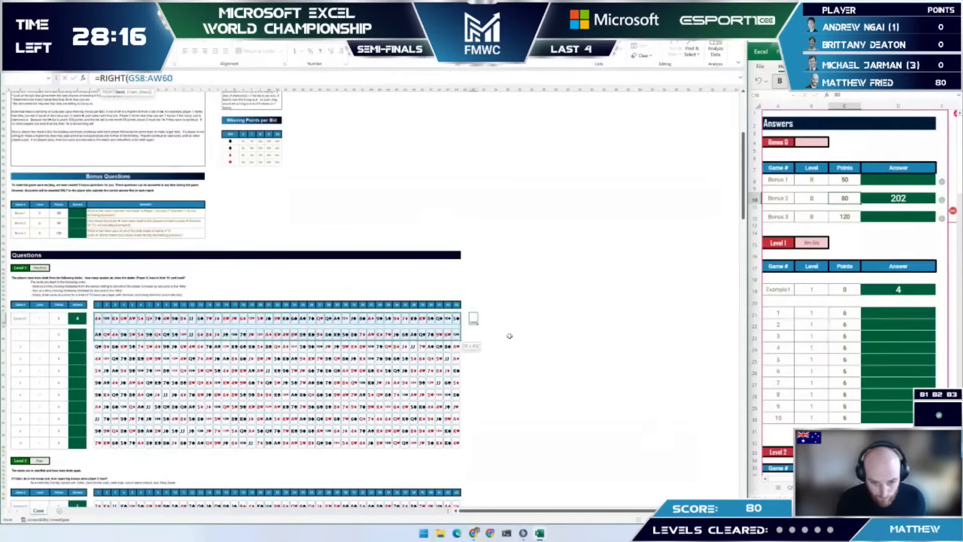
key("shift+Down")
key("shift+Down")
key("shift+Down")
key("shift+Down")
key("shift+Down")
key("shift+Down")
key("shift+Down")
key("shift+Down")
key("shift+Down")
type(",1")
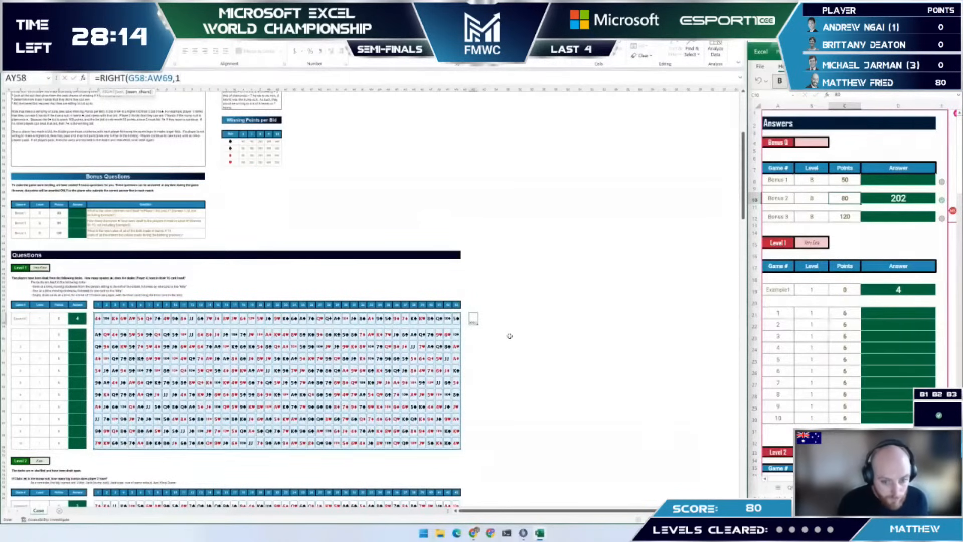
key("Return")
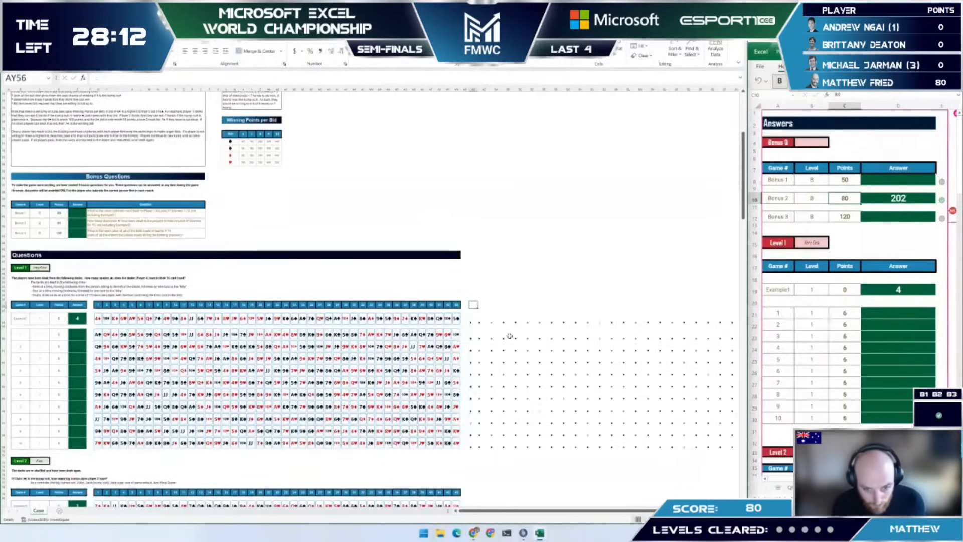
Step: Copy the card number header row above the Level 1 decks to AY56, above the extracted suits
key("Up")
key("Up")
key("Up")
key("Left")
key("Left")
key("ctrl+shift+Left")
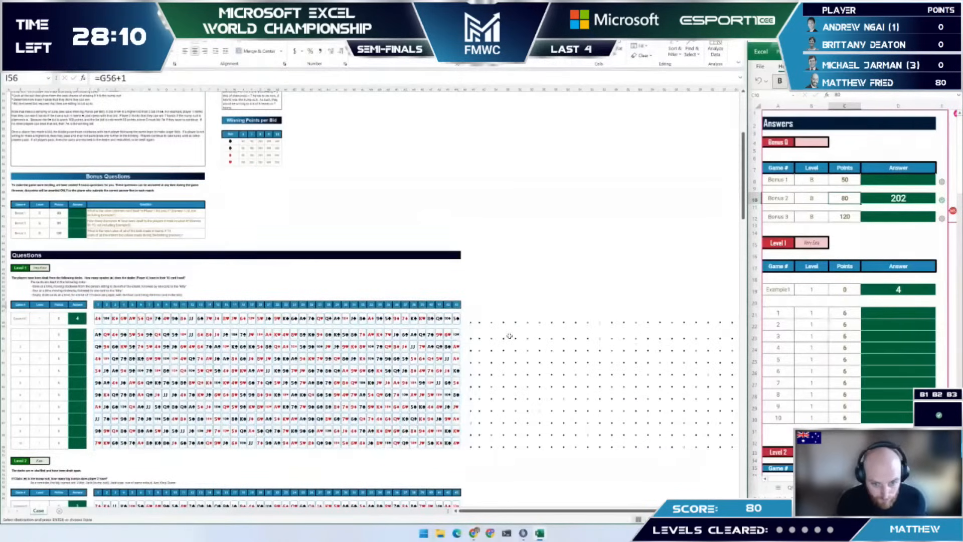
key("ctrl+c")
key("ctrl+Right")
key("Right")
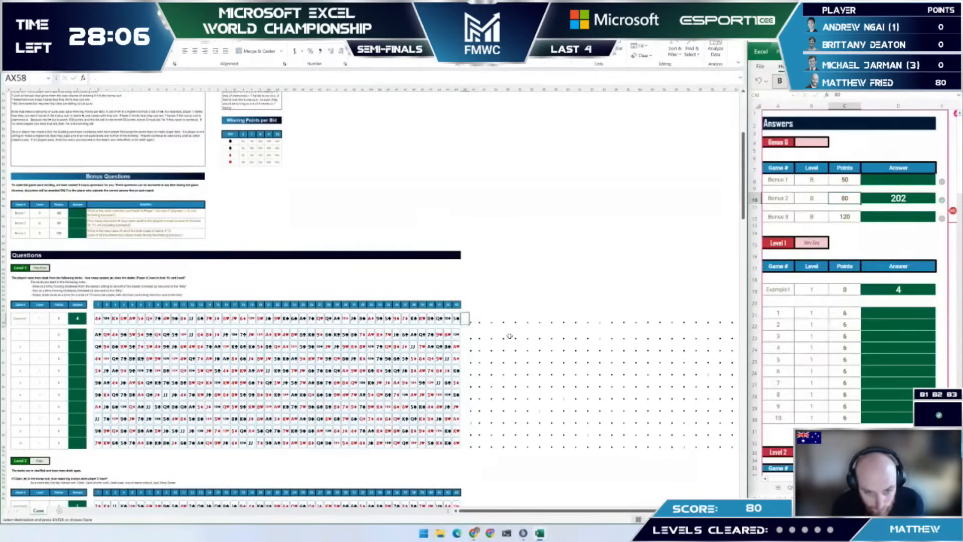
key("ctrl+v")
key("Right")
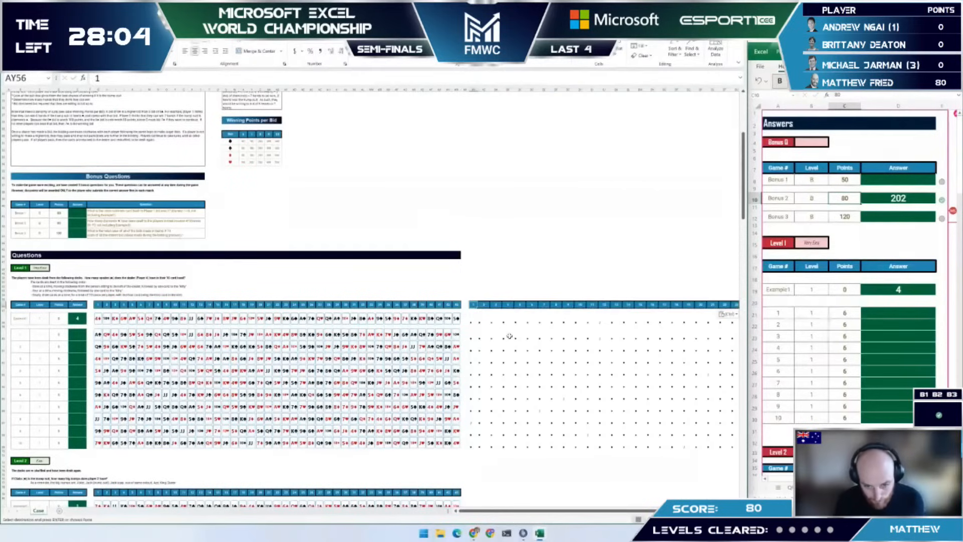
key("Escape")
Step: Overwrite the copied card numbers in row 56 above the suits, entering 1 in BB56 and 3 in BG56
key("Right")
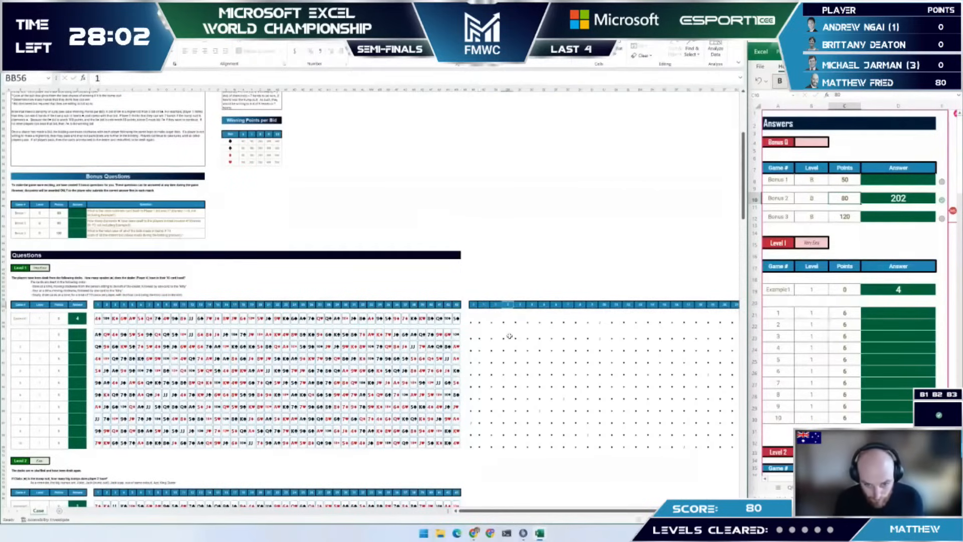
key("Right")
key("Right")
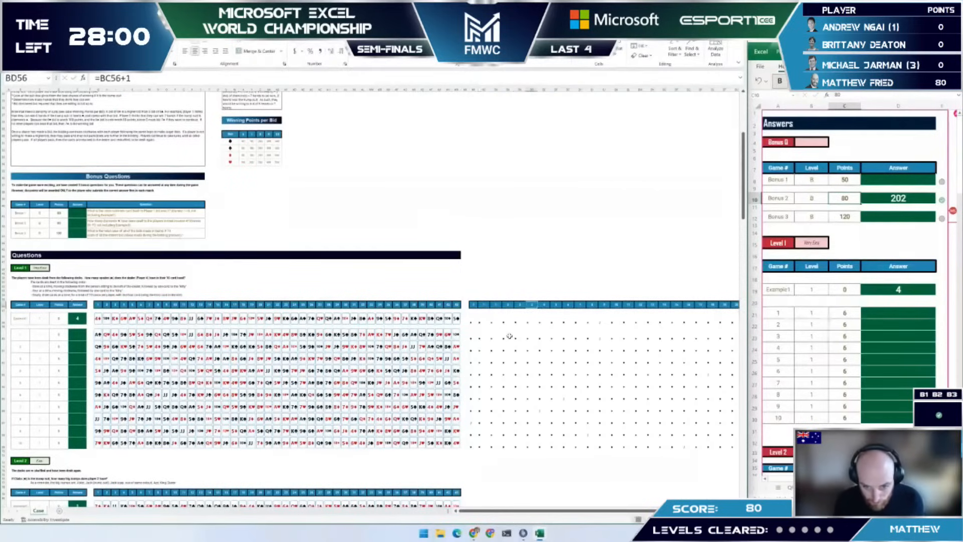
key("Right")
key("Right")
key("Right")
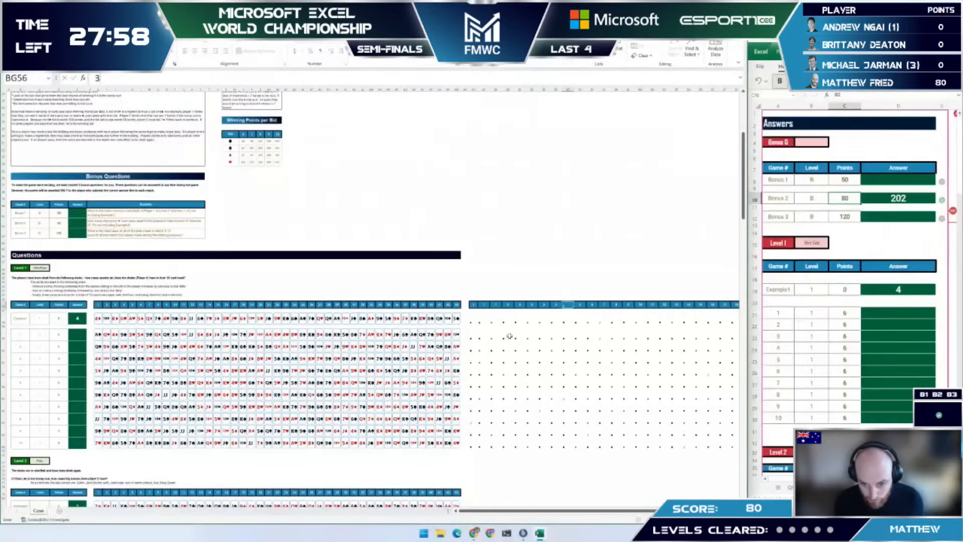
key("shift+Left")
key("shift+Left")
key("shift+Left")
key("shift+Left")
key("shift+Left")
key("shift+Left")
key("shift+Left")
key("shift+Left")
key("shift+Left")
key("shift+Left")
key("shift+Left")
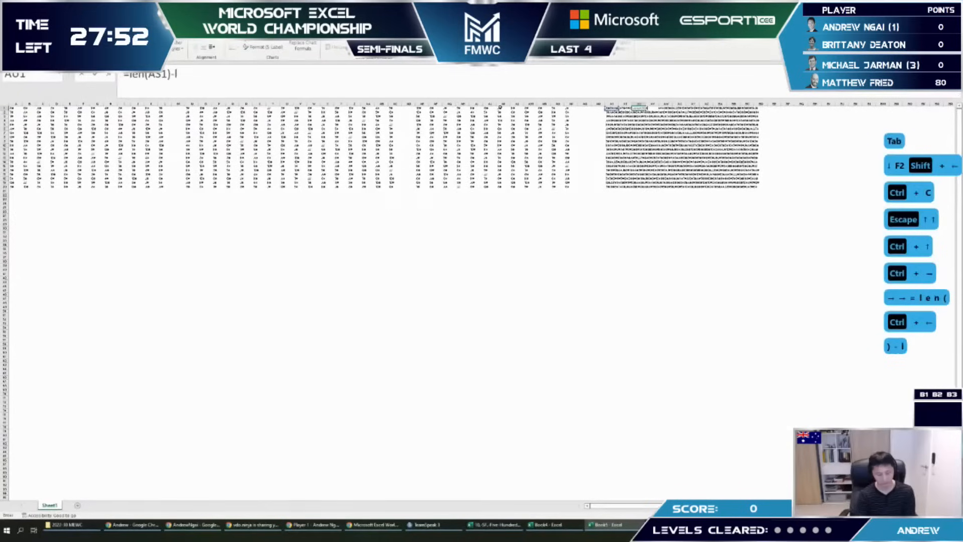
Step: Count the diamonds in AU1 with =LEN(AS1)-LEN(SUBSTITUTE(AS1,"♦","")) and fill it down beside all the joined card strings
type("subs")
key("Tab")
key("ctrl+Left")
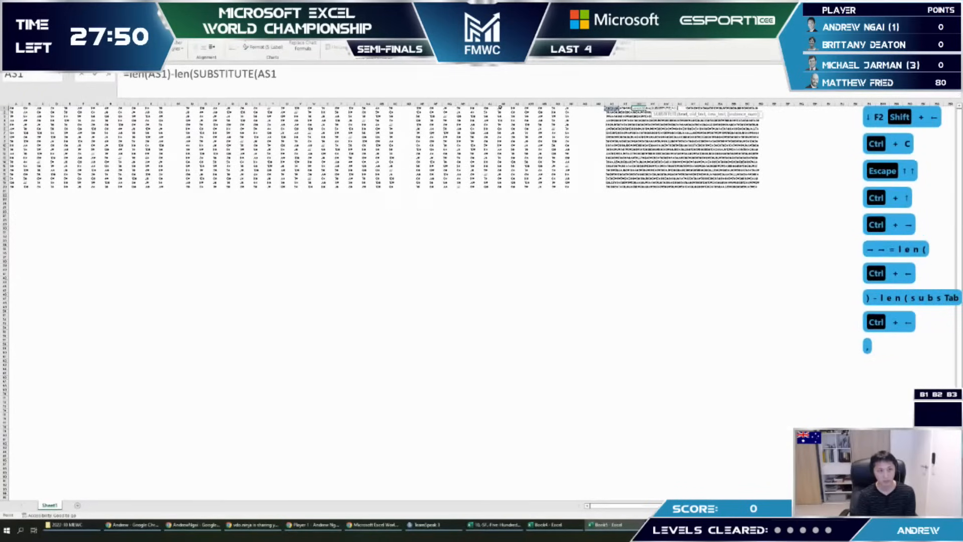
type(",\"")
key("ctrl+v")
type("\",\"\"))")
key("Return")
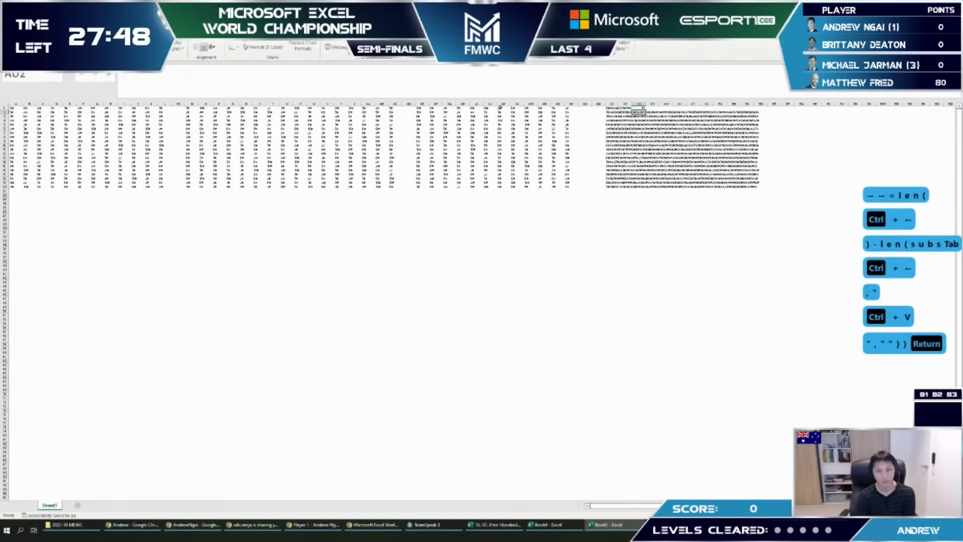
key("Up")
left_click_drag(639, 108, 640, 186)
key("ctrl+d")
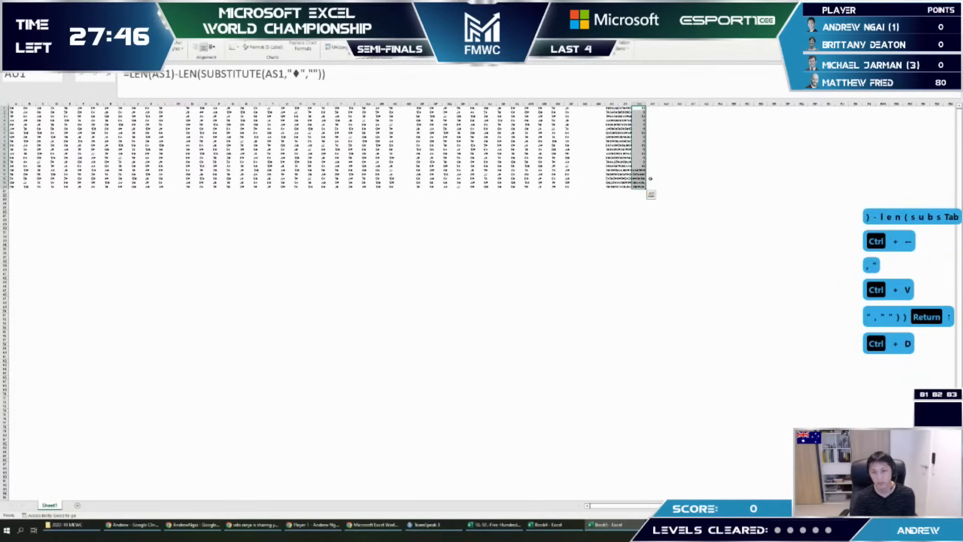
Step: Switch to the answers workbook in the browser and enter 202 as the Bonus 2 answer
key("alt+Tab")
key("alt+Tab")
key("alt+Tab")
key("alt+Tab")
key("alt+Tab")
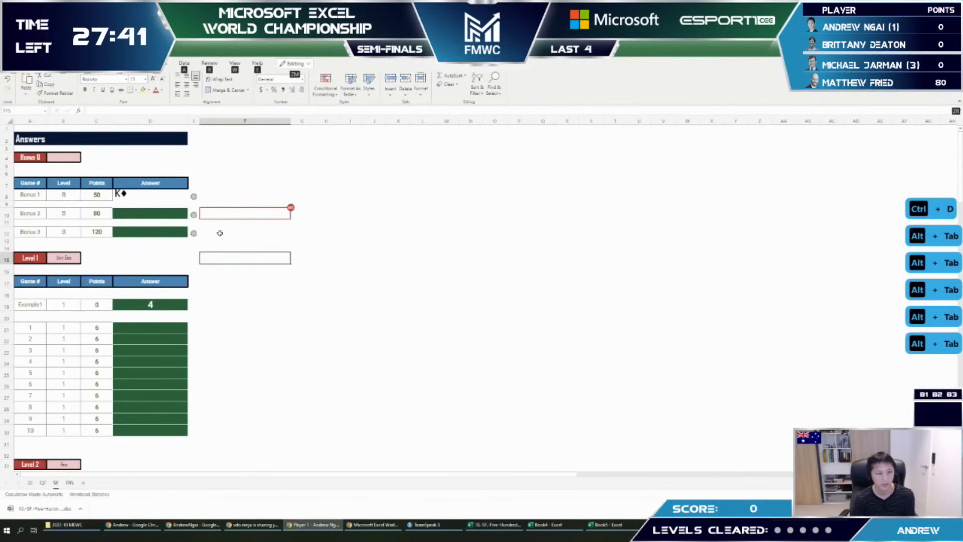
left_click(179, 215)
type("202")
key("Return")
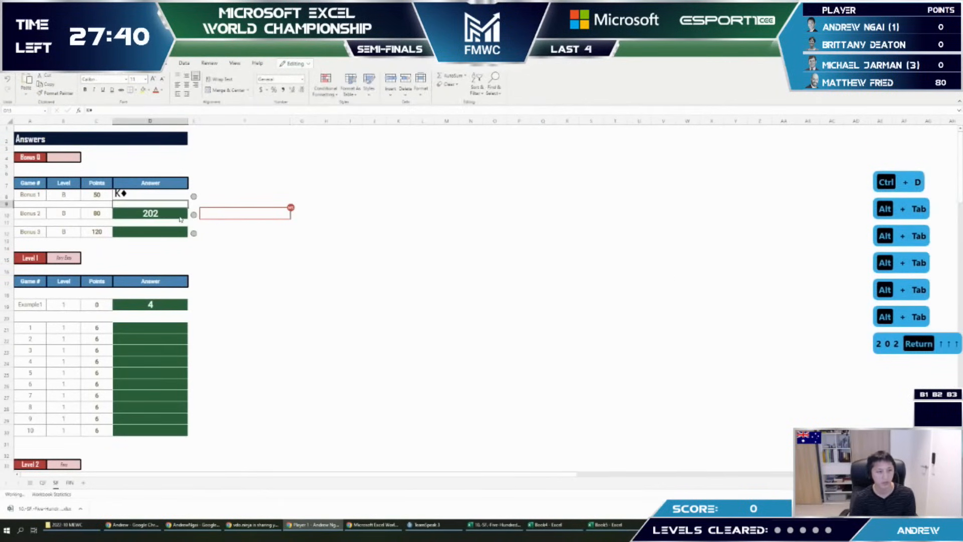
Step: Re-enter the existing K♦ answer for Bonus 1
key("Up")
key("Up")
key("Up")
key("F2")
key("Return")
key("Up")
Step: Switch back to the diamond-count workbook and close it without saving
key("alt+Tab")
key("ctrl+w")
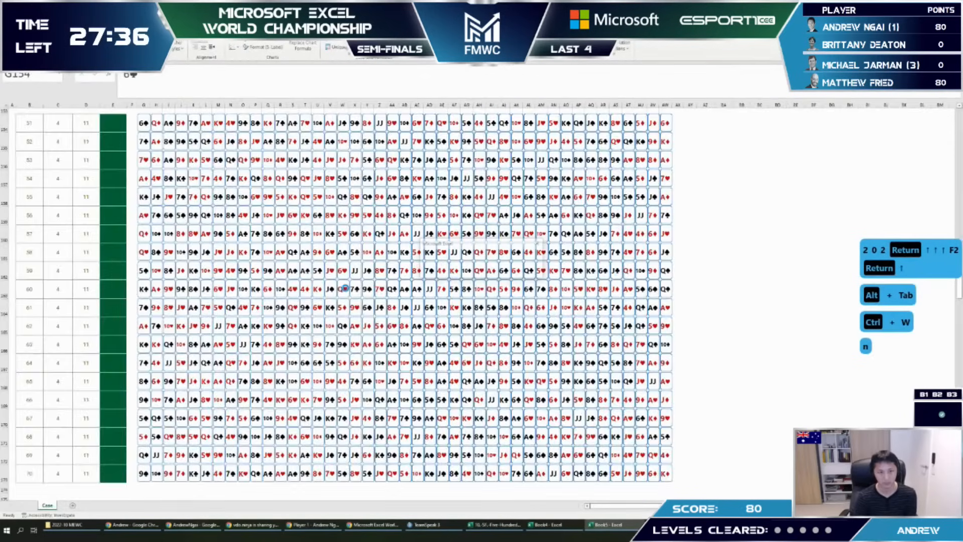
key("n")
Step: Find the Level 1 question in the case sheet and begin a formula in AZ60 referencing Game 1's row
key("ctrl+Home")
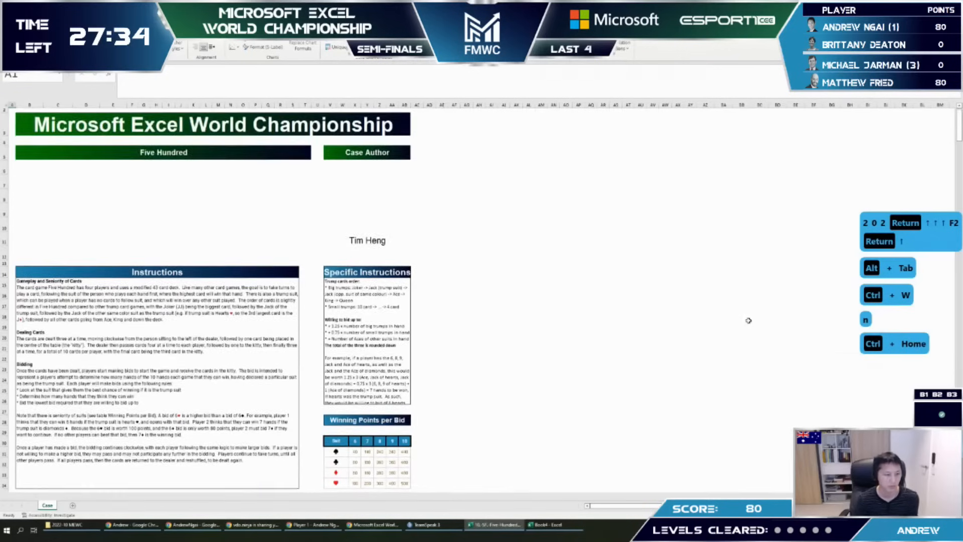
scroll(309, 358, "down", 4)
scroll(309, 359, "down", 4)
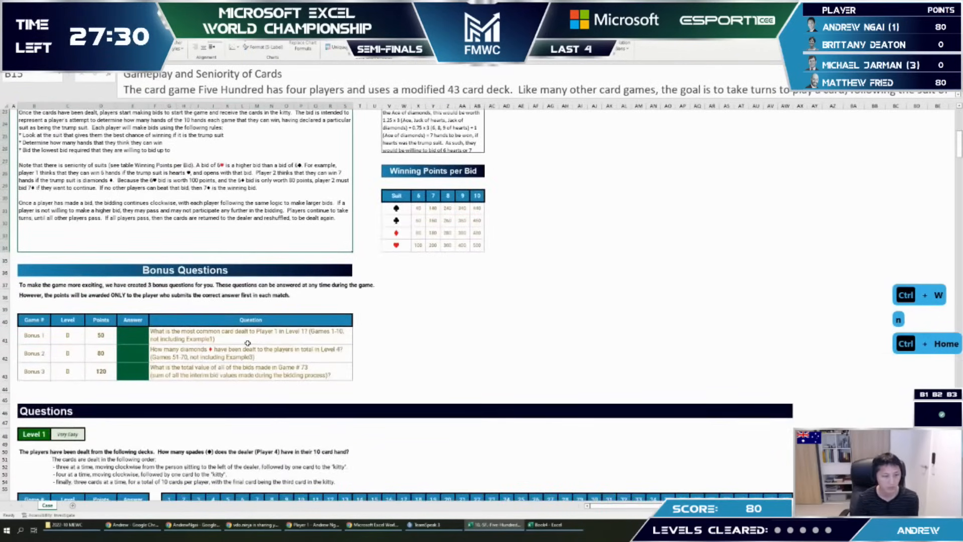
scroll(234, 355, "down", 3)
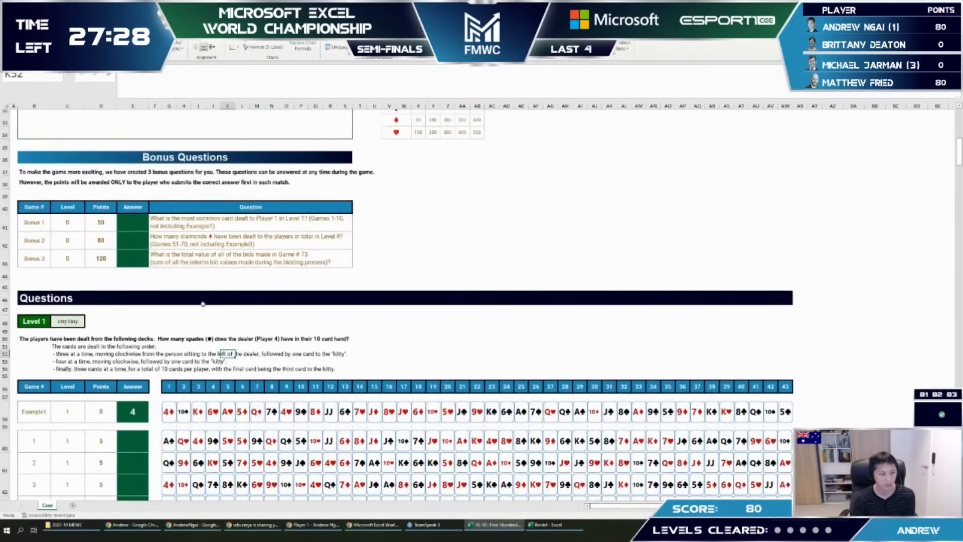
scroll(221, 341, "down", 2)
left_click(132, 350)
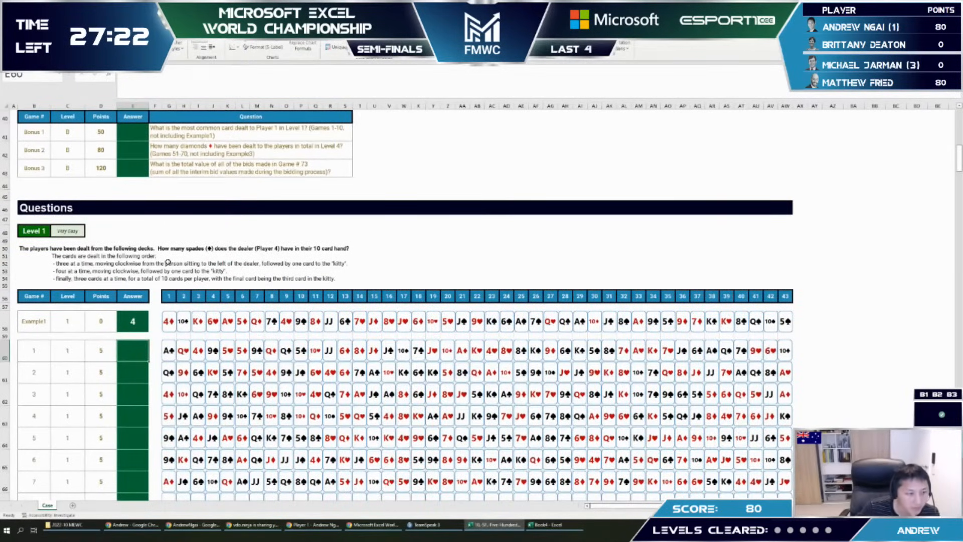
left_click(830, 347)
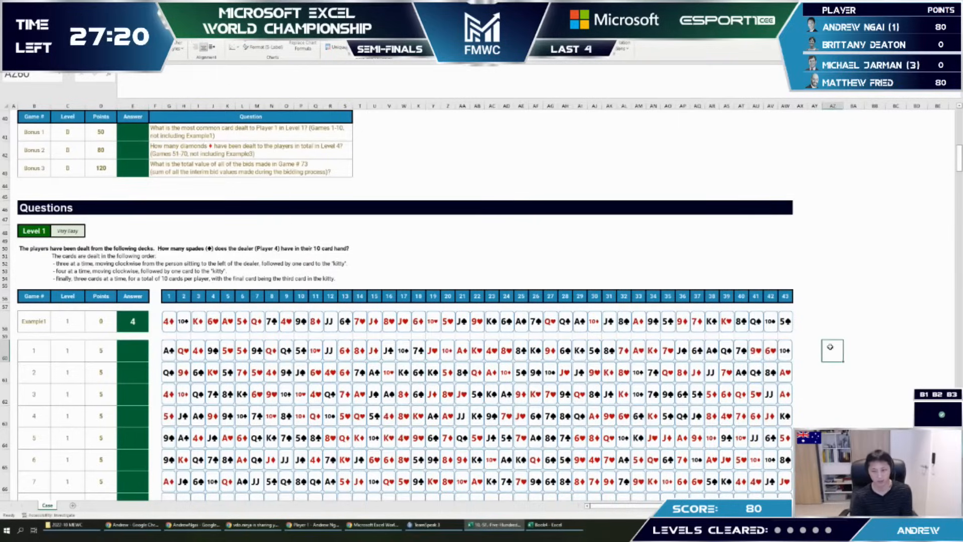
key("Home")
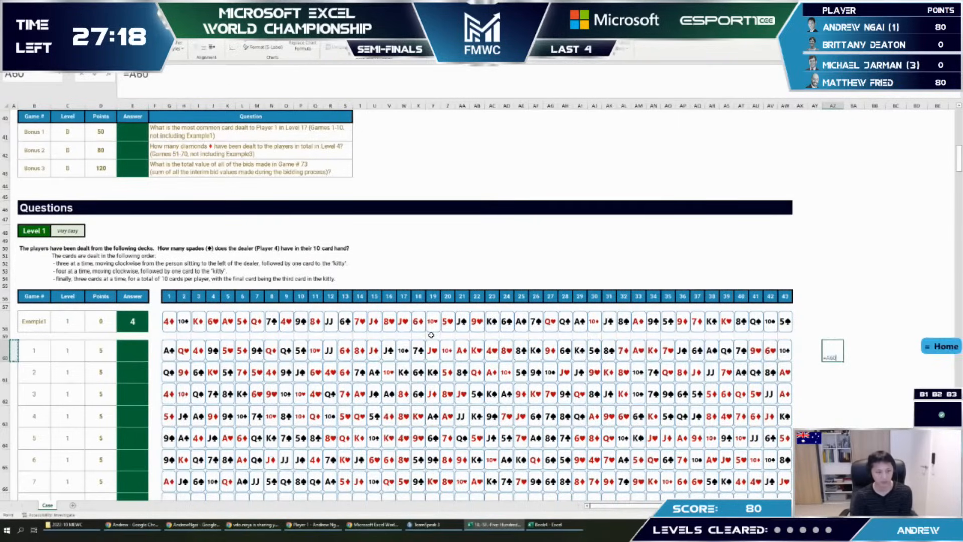
key("Right")
key("Right")
key("Right")
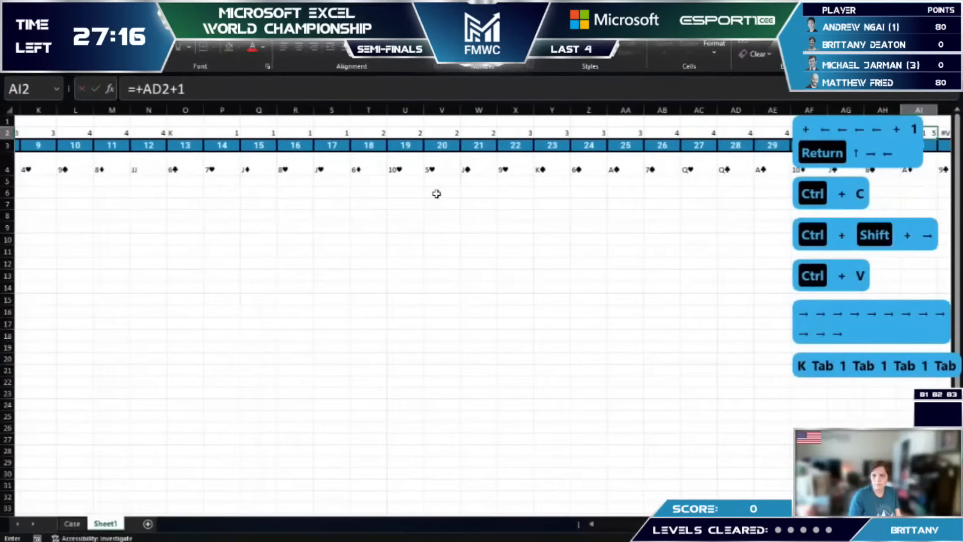
Step: Enter =+AG2+1 in AJ2 to number the next player receiving cards
type("+")
key("Left")
key("Left")
key("Left")
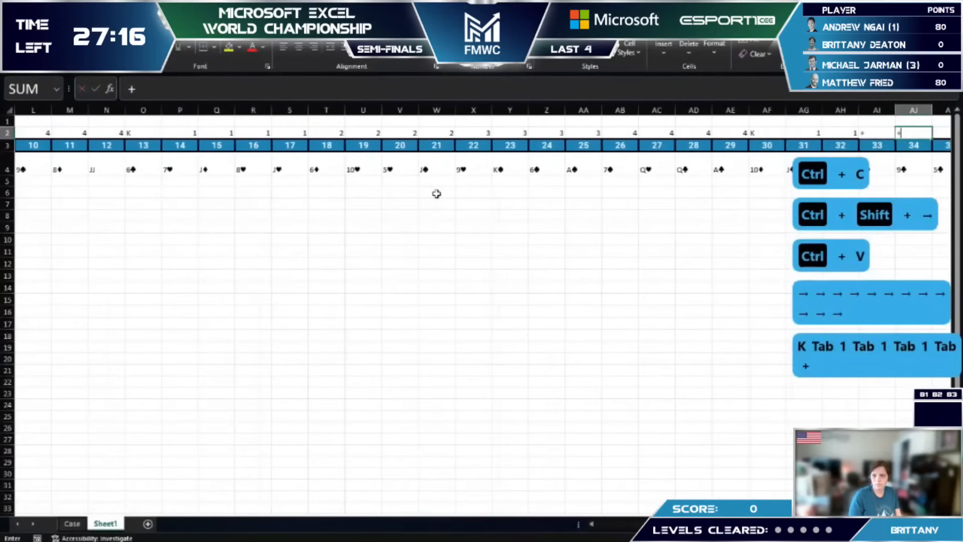
type("+1")
key("Return")
Step: Copy the player number formula from AJ2 across AJ2:AV2
key("Up")
key("Right")
key("Right")
key("Right")
key("Right")
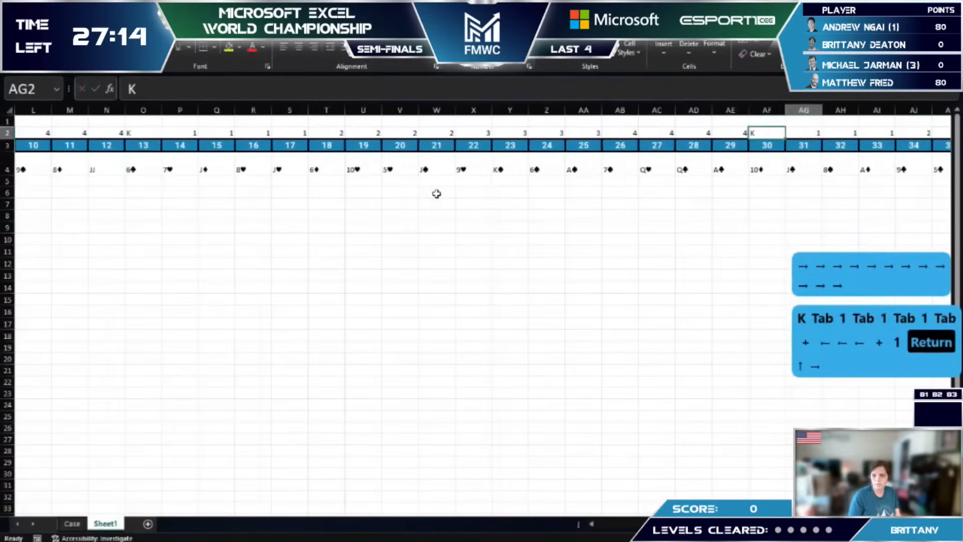
key("ctrl+c")
key("ctrl+shift+Right")
key("ctrl+v")
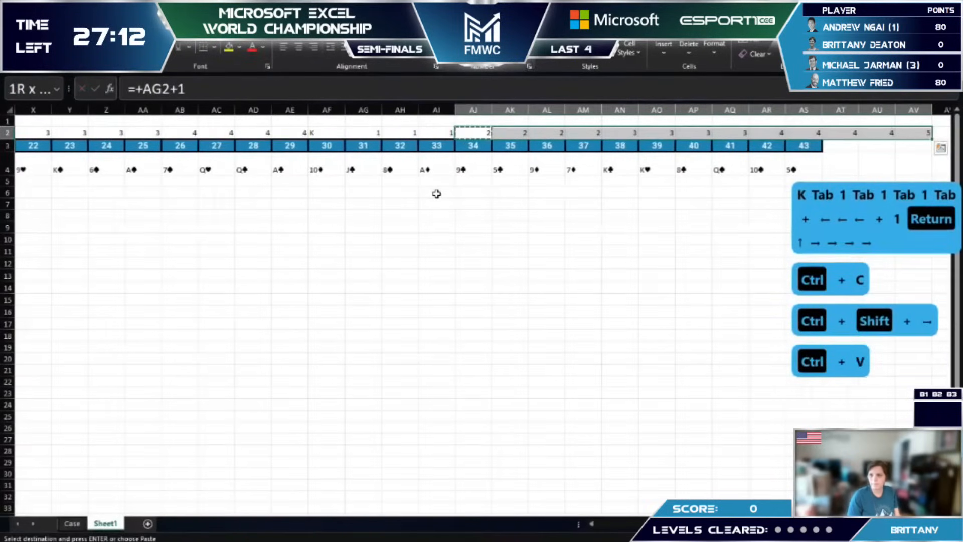
Step: Mark card 43 in AS2 as K and clear the surplus player numbers beyond it in row 2
key("Right")
key("ctrl+Right")
key("Escape")
key("Right")
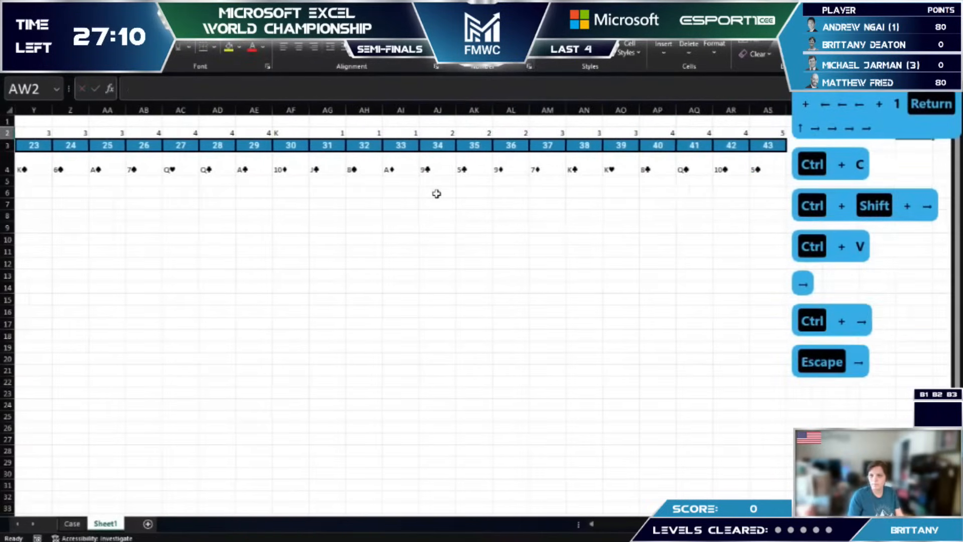
left_click(766, 128)
type("K")
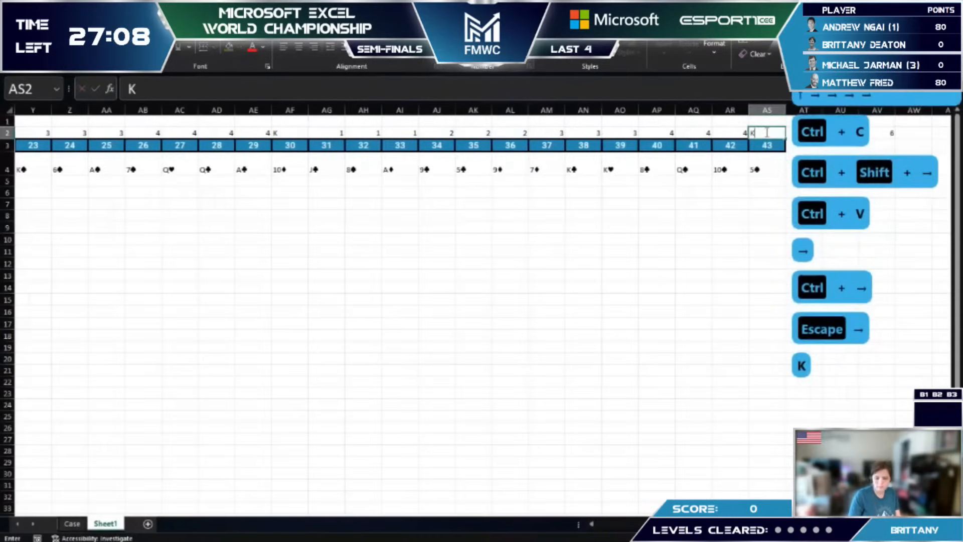
key("Right")
key("ctrl+shift+Right")
key("Delete")
key("ctrl+Left")
key("ctrl+Left")
key("ctrl+Left")
key("ctrl+Left")
key("ctrl+Left")
key("ctrl+Left")
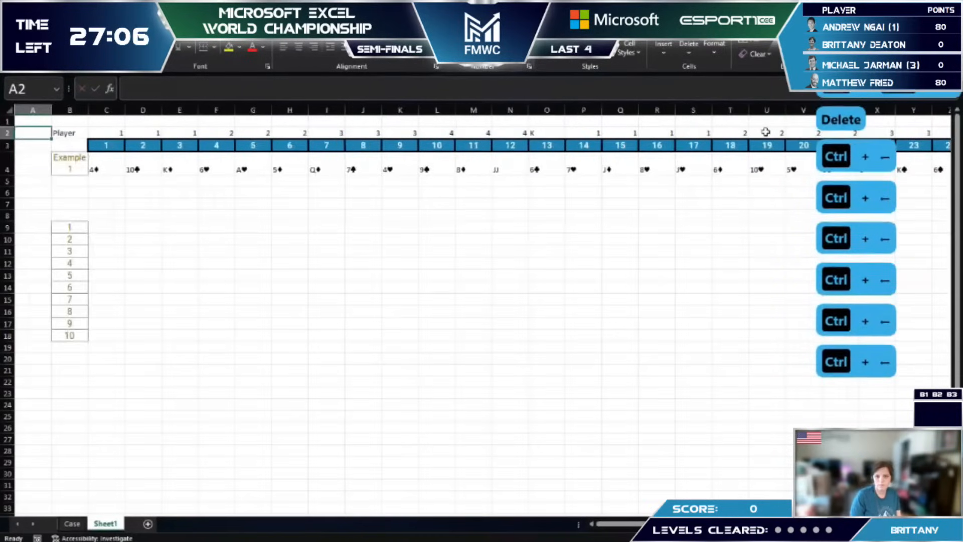
Step: Move the game number list 1 to 10 from B9:B18 down to start at B31
left_click_drag(78, 230, 71, 335)
key("ctrl+c")
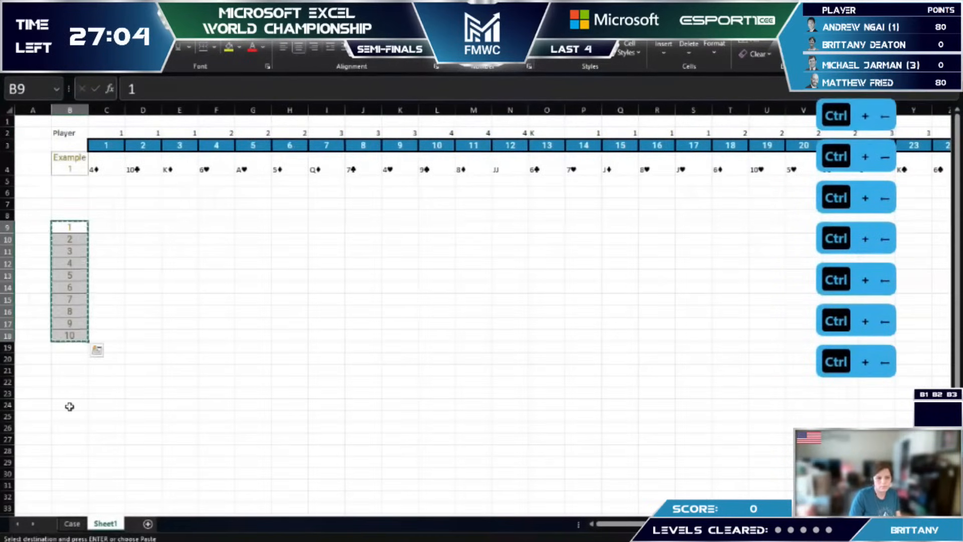
left_click(71, 404)
left_click(59, 487)
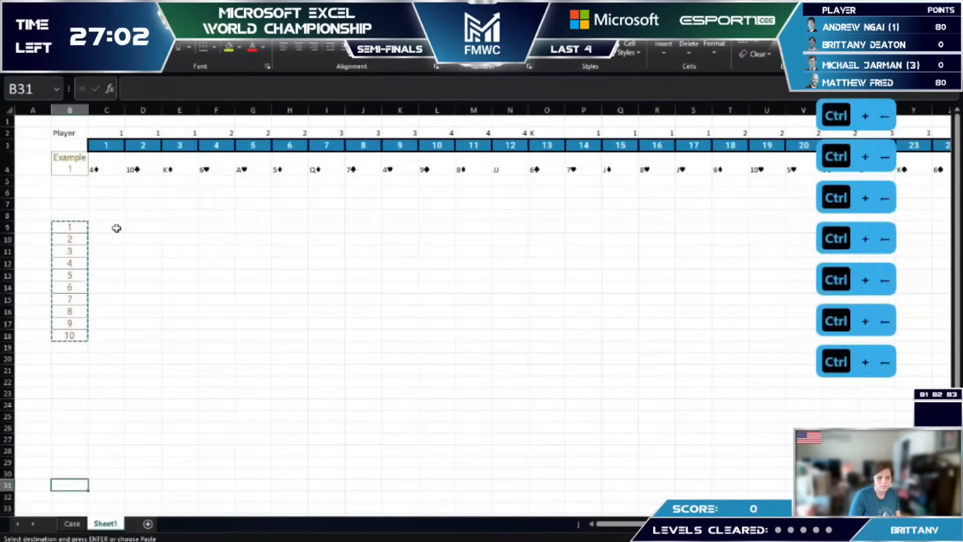
key("ctrl+v")
left_click(82, 206)
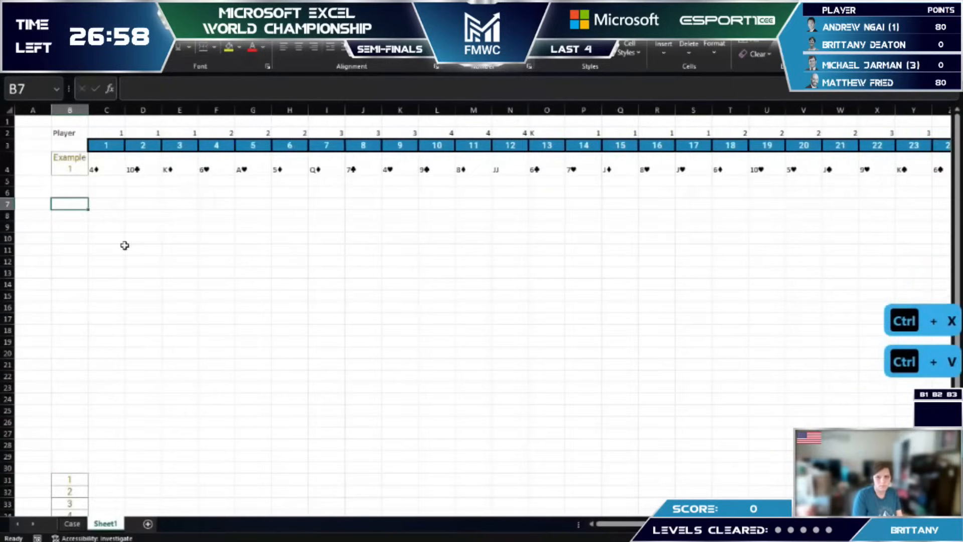
Step: Enter =SEQUENCE(10) in B7 to generate a vertical list of numbers from 1 to 10
key("Right")
key("Right")
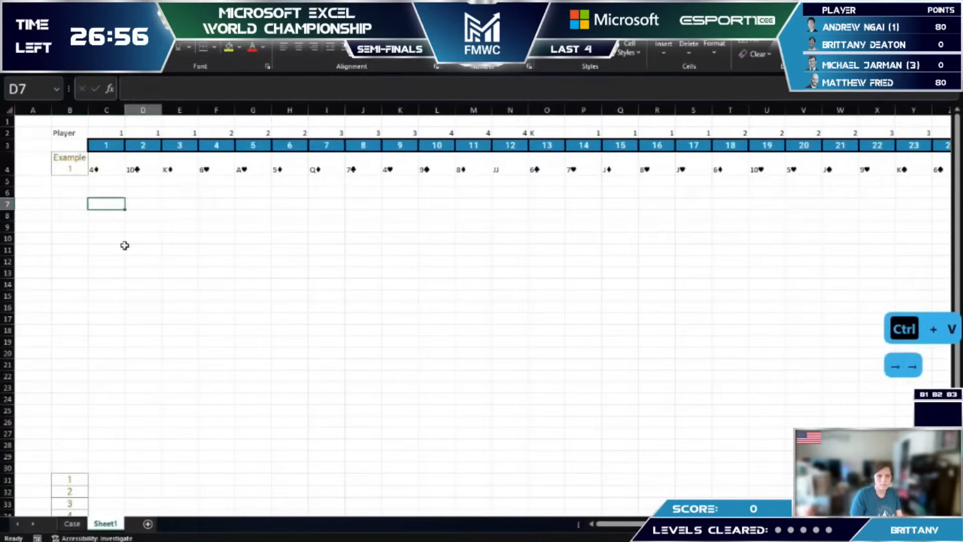
key("Left")
key("Left")
key("Right")
key("Left")
type("=seq")
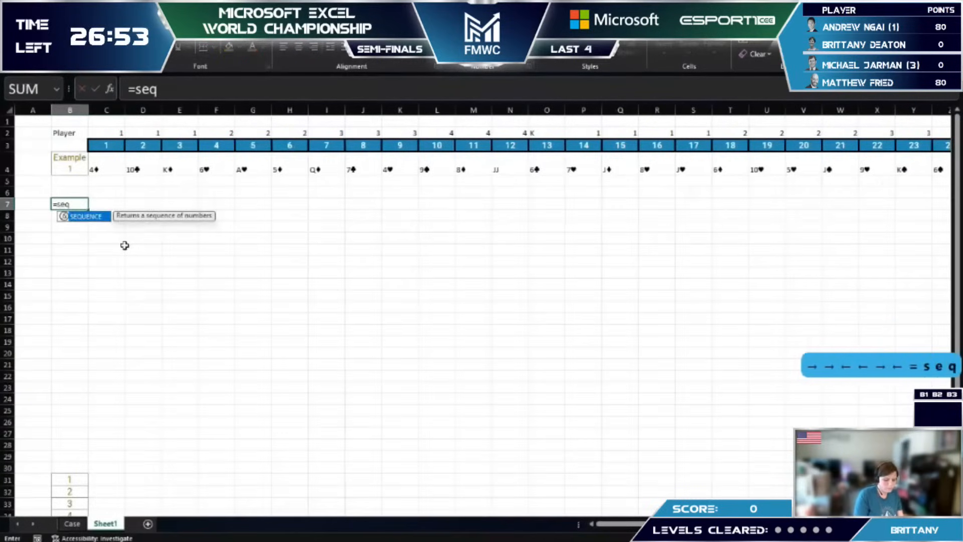
key("Tab")
type("1")
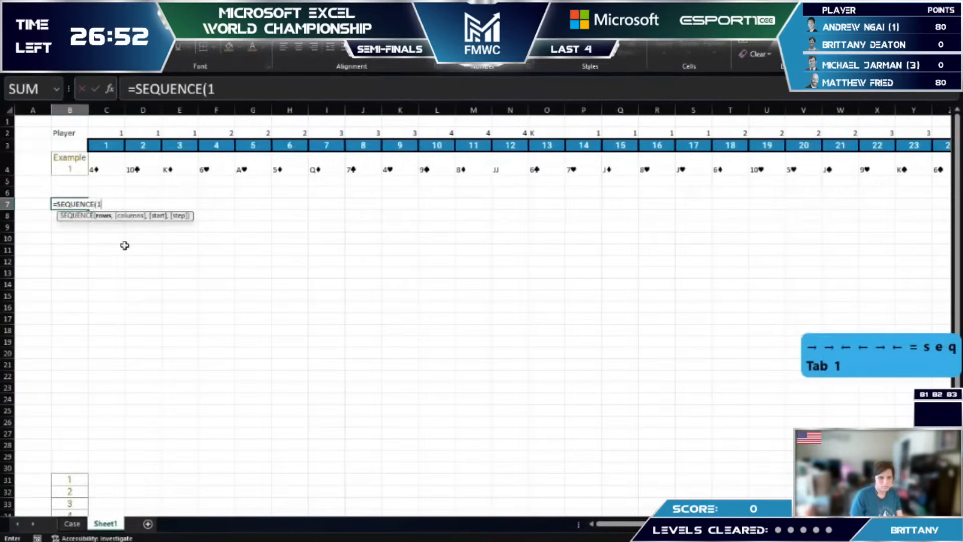
type("0)")
key("Return")
key("Up")
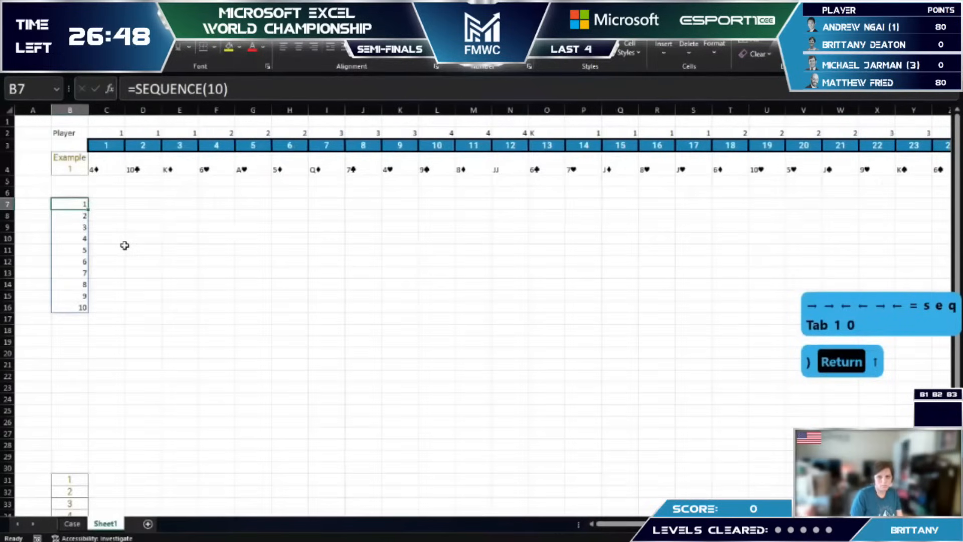
key("Right")
key("Up")
key("Up")
key("Up")
key("Up")
key("Up")
key("Up")
key("Up")
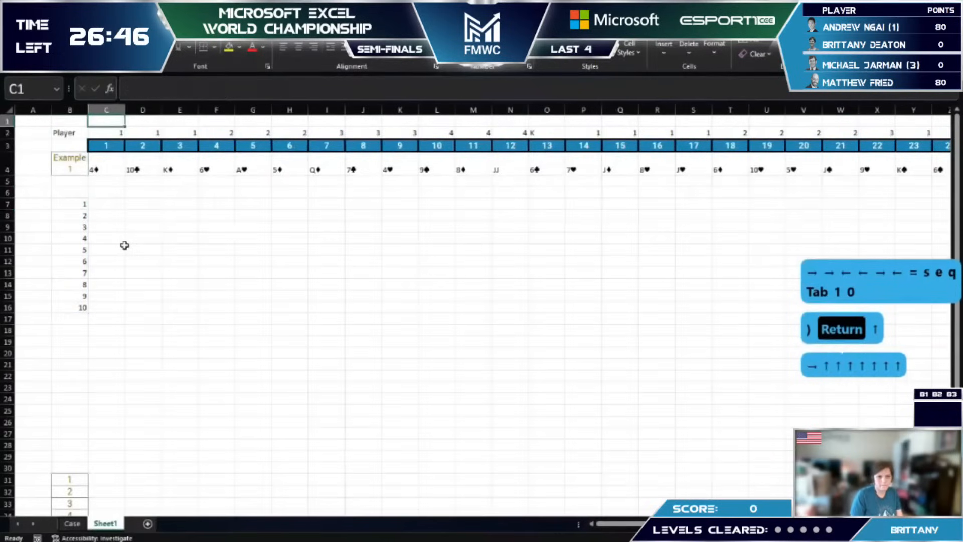
left_click(81, 205)
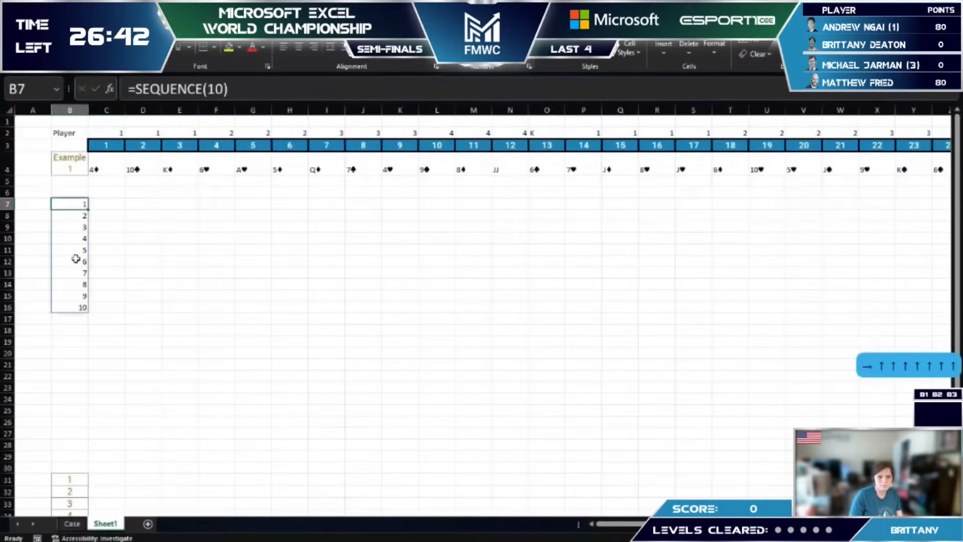
left_click(70, 307)
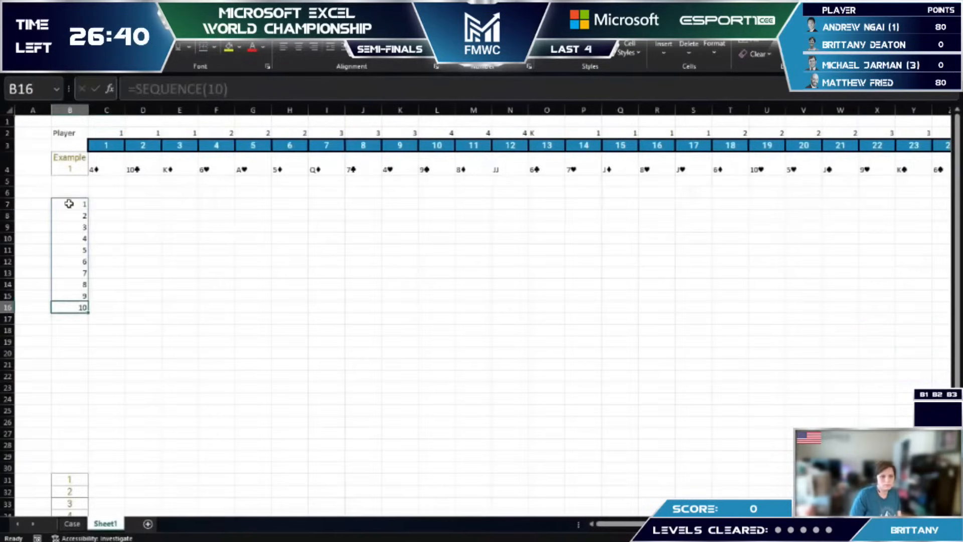
Step: Enter =IF(C$2=$B7,C4,"") in C7 to return the dealt card when its player matches the number in column B
left_click(100, 203)
type("=")
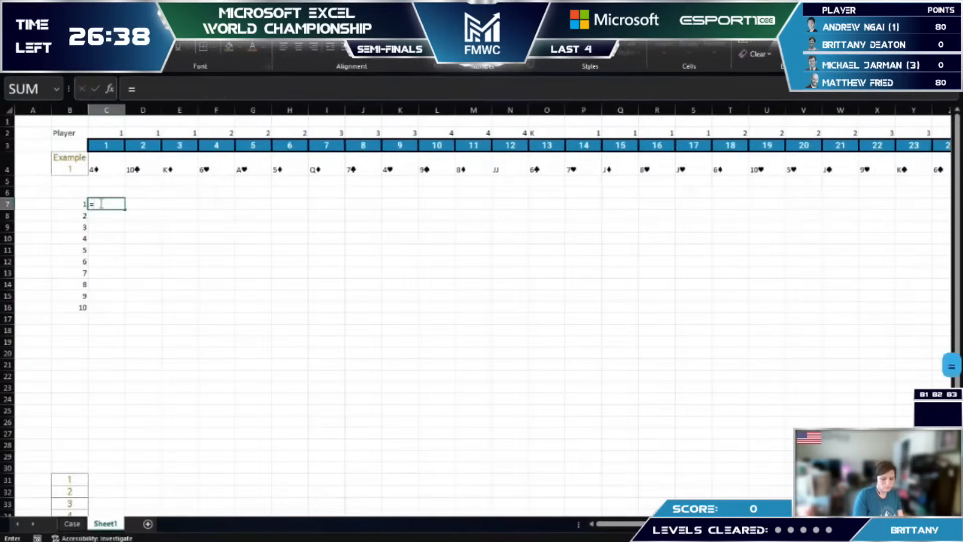
type("if")
key("Tab")
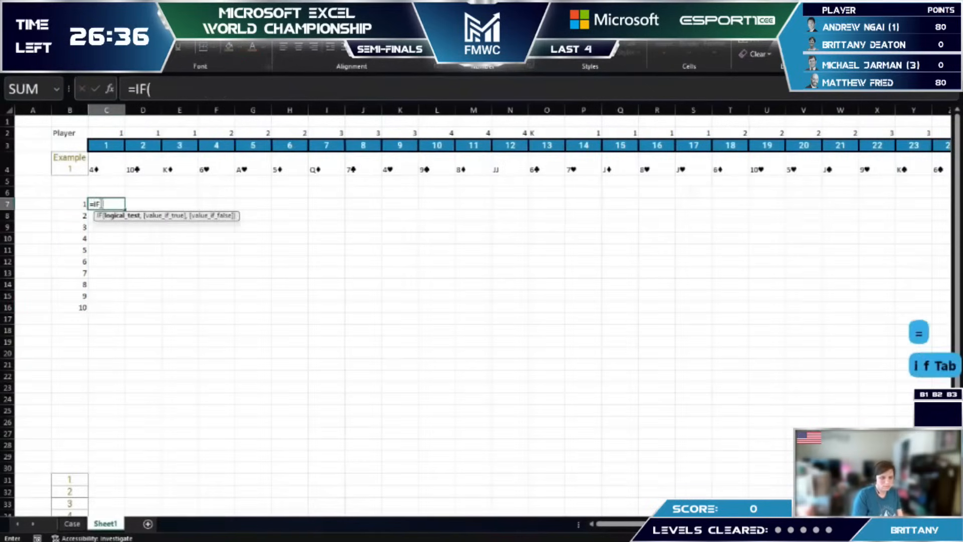
left_click(113, 133)
key("F4")
key("F4")
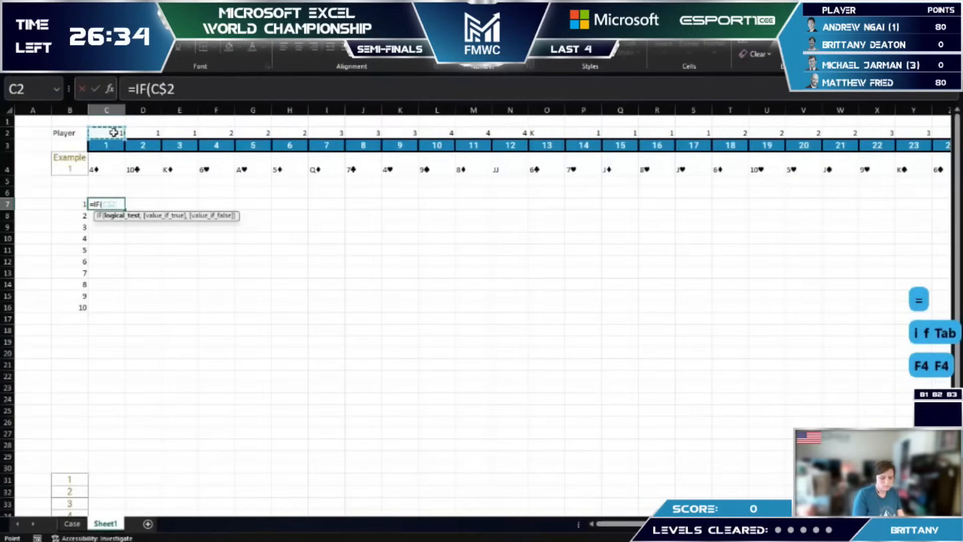
type("=")
key("Left")
key("F4")
key("F4")
key("F4")
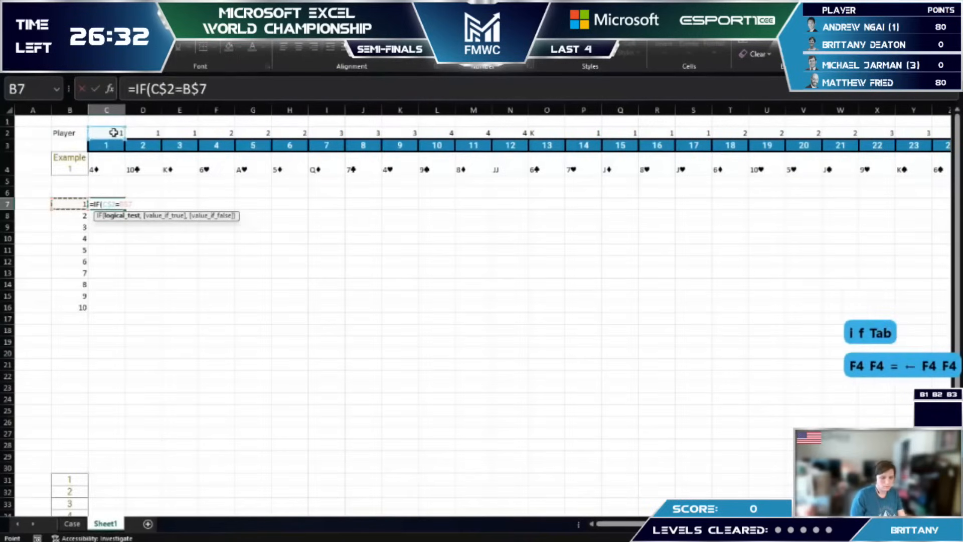
type(",")
left_click(114, 165)
type(",\"\")")
key("Return")
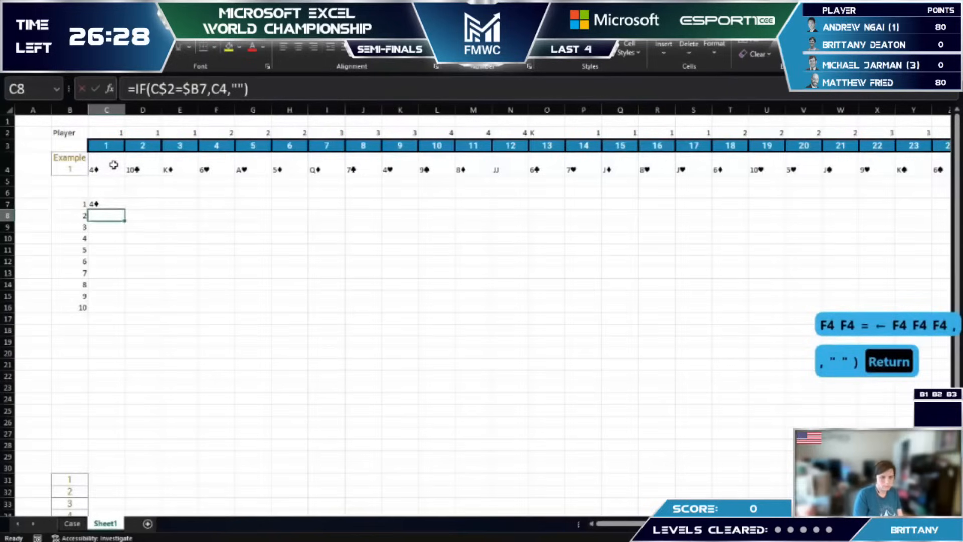
Step: Copy the card-matching IF formula from C7 across C7:P7
key("Up")
left_click(173, 90)
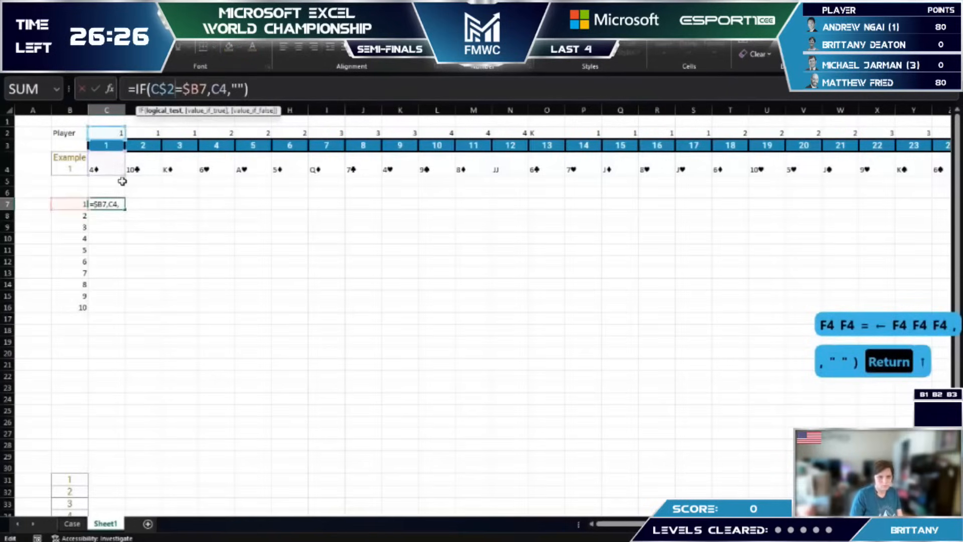
key("Escape")
key("ctrl+c")
left_click(583, 195, "shift")
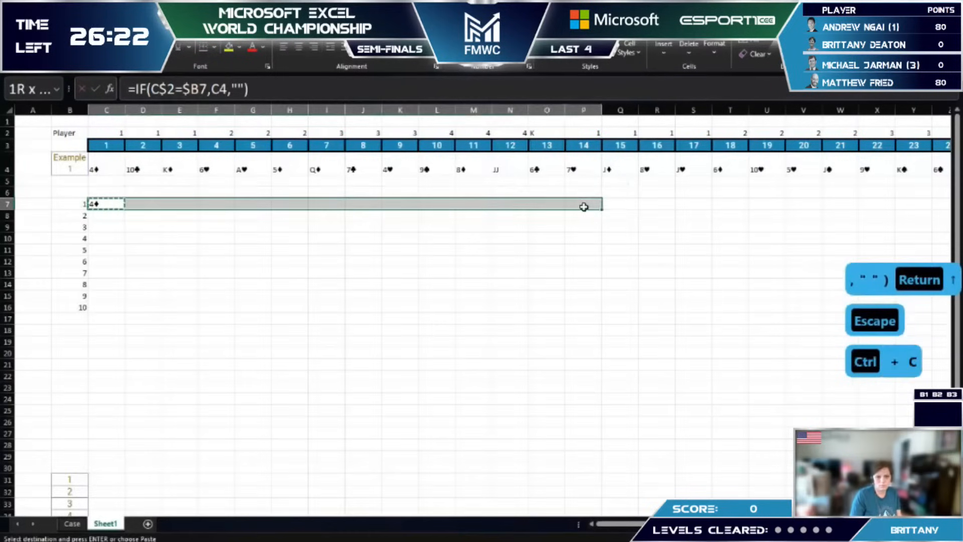
left_click_drag(584, 207, 582, 206)
key("ctrl+v")
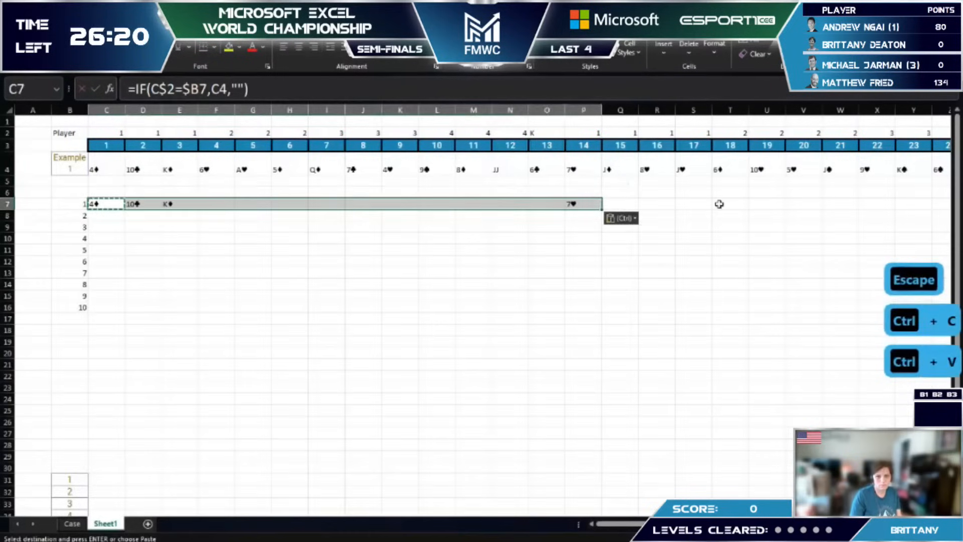
Step: Extend the card-matching formula along row 7 beneath the remaining dealt cards
left_click(711, 176)
key("Up")
key("ctrl+minus")
key("Down")
key("Down")
key("Down")
key("ctrl+shift+Left")
key("ctrl+v")
key("ctrl+Left")
key("ctrl+Left")
key("ctrl+Left")
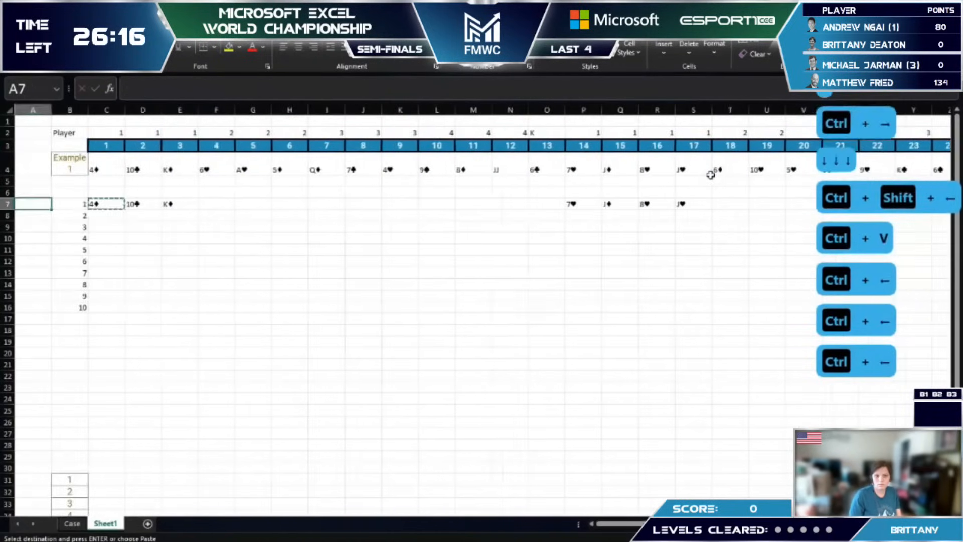
key("Left")
key("Left")
key("Left")
key("Left")
key("Right")
key("Right")
key("Right")
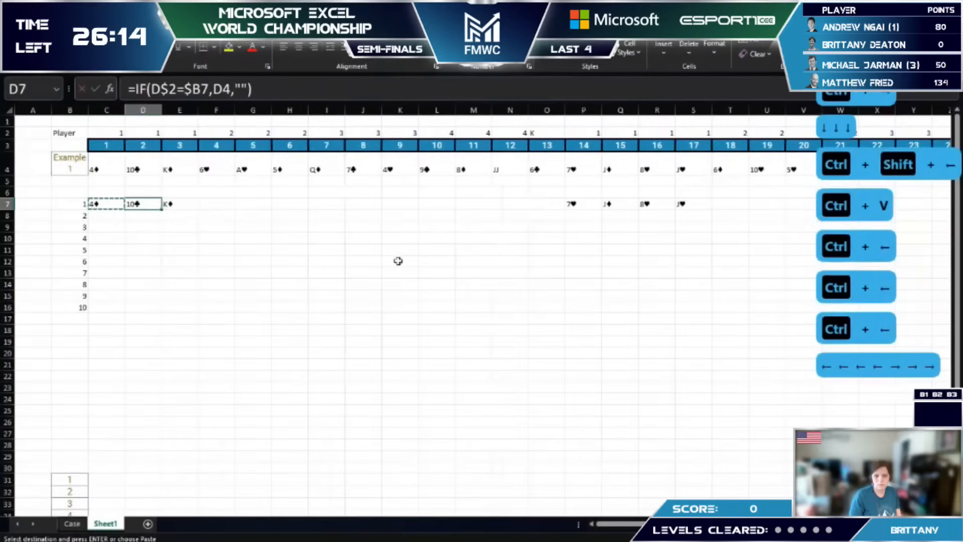
left_click(78, 250)
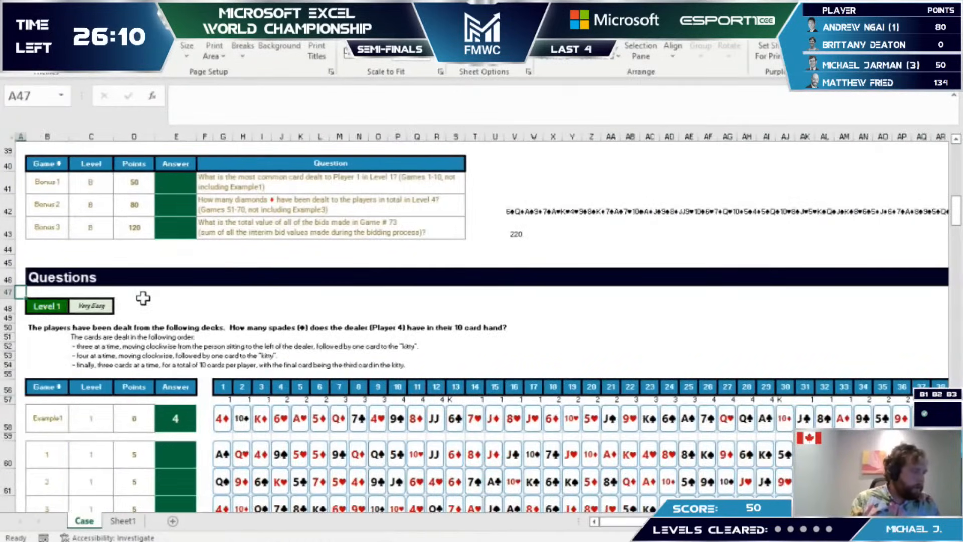
Step: Clear the TOCOL card list, the UNIQUE card list and their counts from columns B to D of Sheet1
key("ctrl+Page_Down")
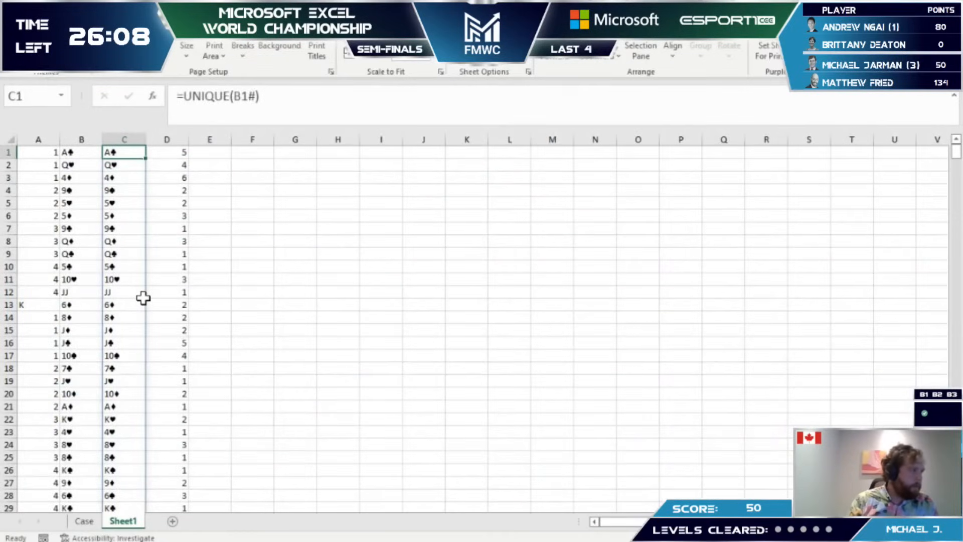
key("Left")
key("Left")
key("Right")
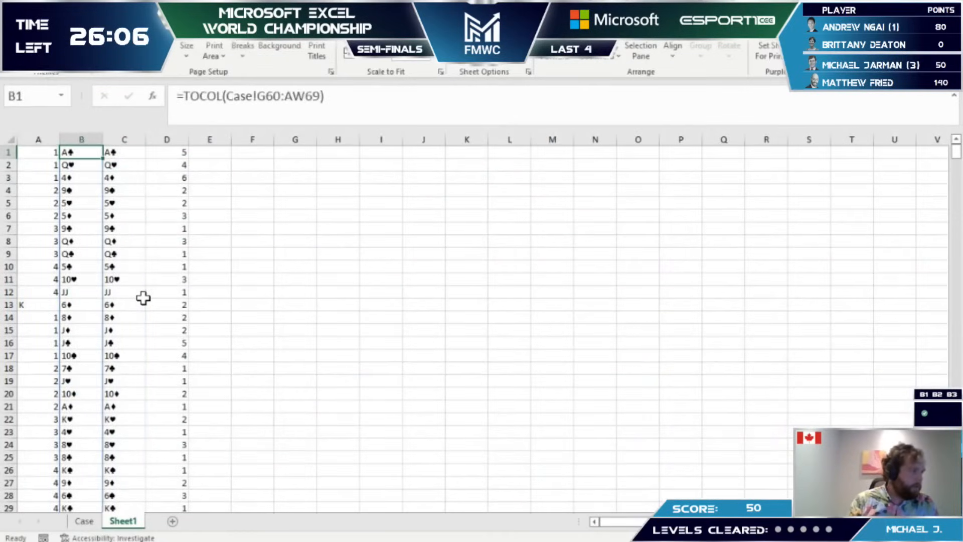
key("shift+Right")
key("shift+Right")
key("Delete")
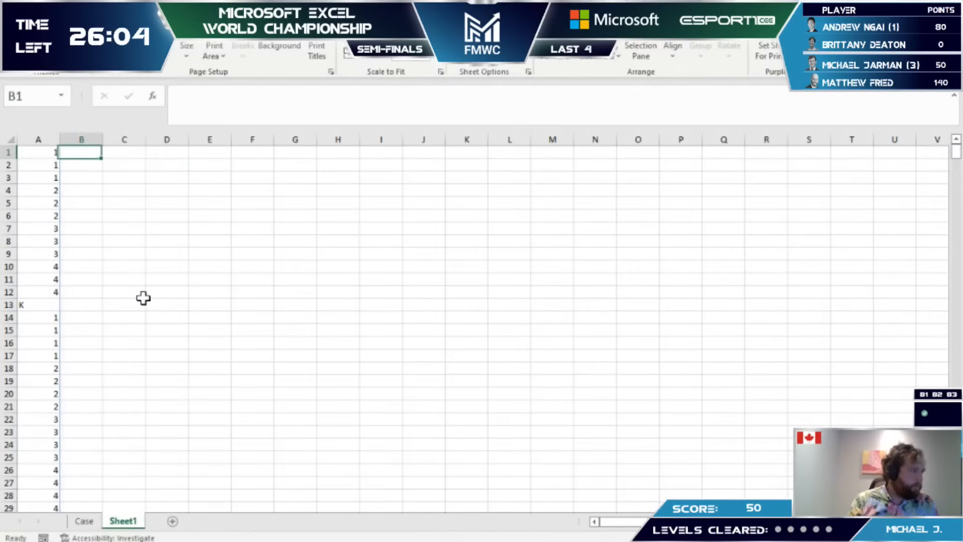
key("Left")
key("ctrl+Down")
key("ctrl+Up")
key("Right")
key("ctrl+Page_Up")
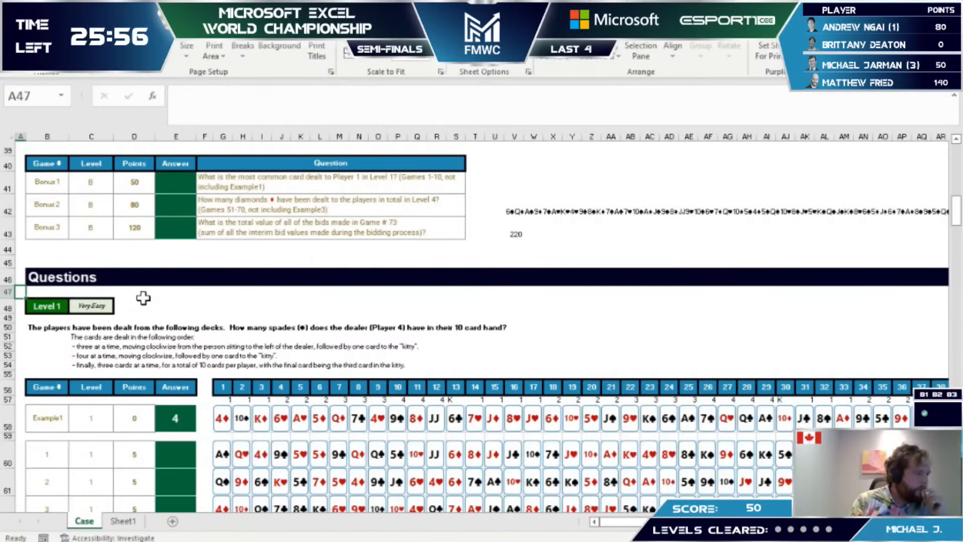
key("ctrl+Page_Down")
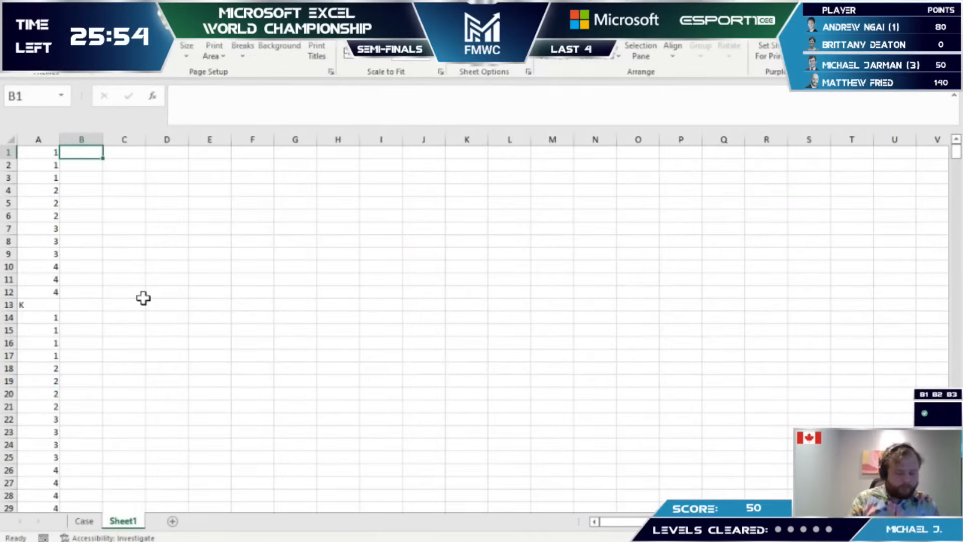
key("shift+space")
key("ctrl+shift+equal")
type("Example1")
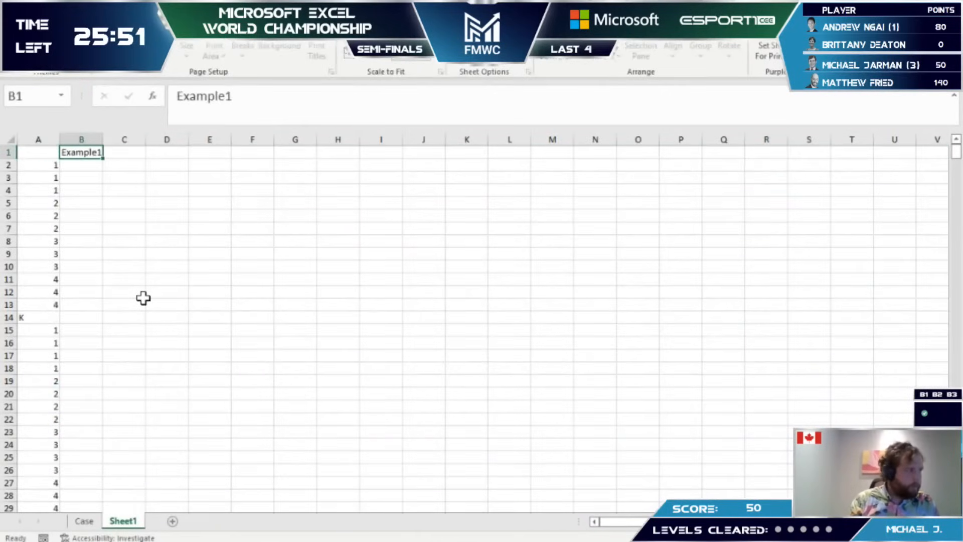
key("Return")
type("=")
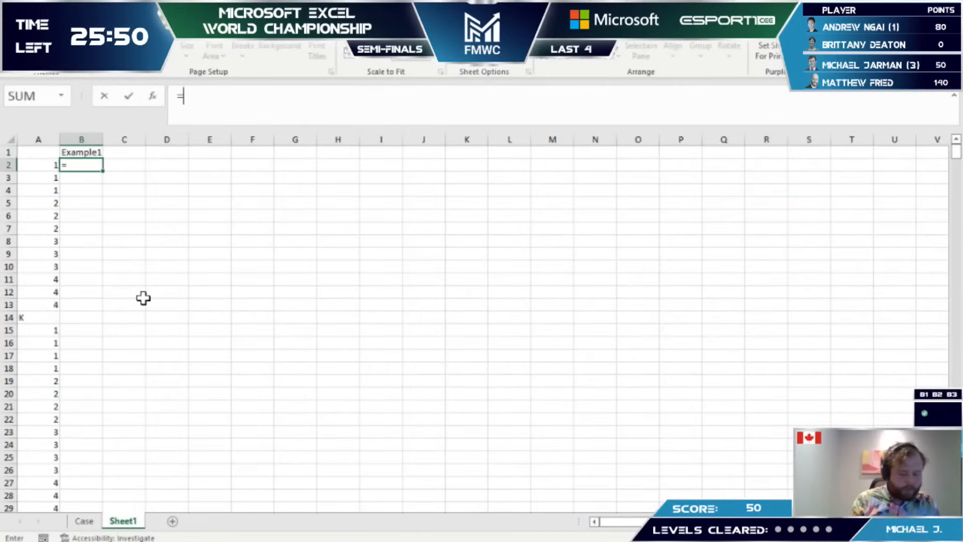
type("tr")
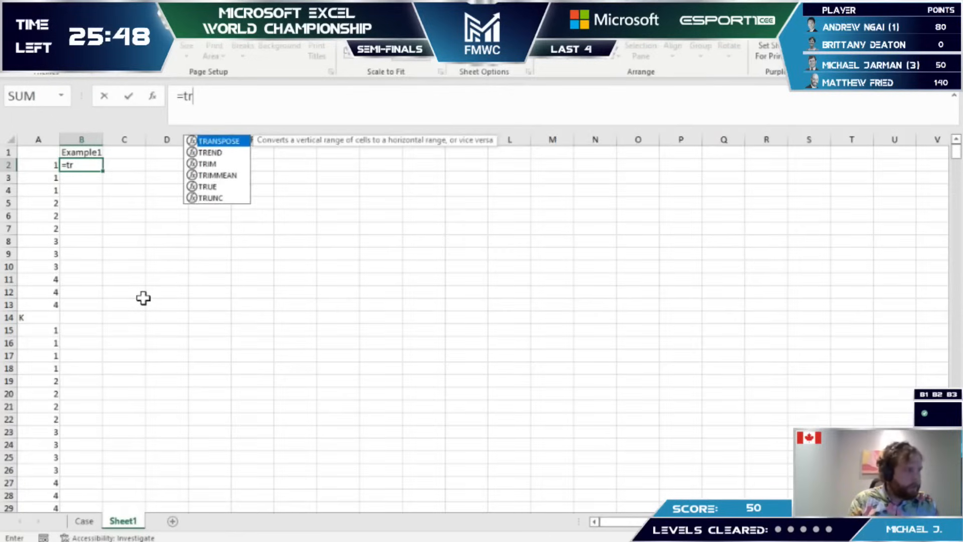
key("Tab")
key("Escape")
key("Up")
key("Down")
key("ctrl+z")
key("ctrl+z")
key("ctrl+z")
Step: Enter the named player order in B1 so it spreads across row 1, and label A2 as Example1
type("=ord")
key("Tab")
key("Return")
key("Left")
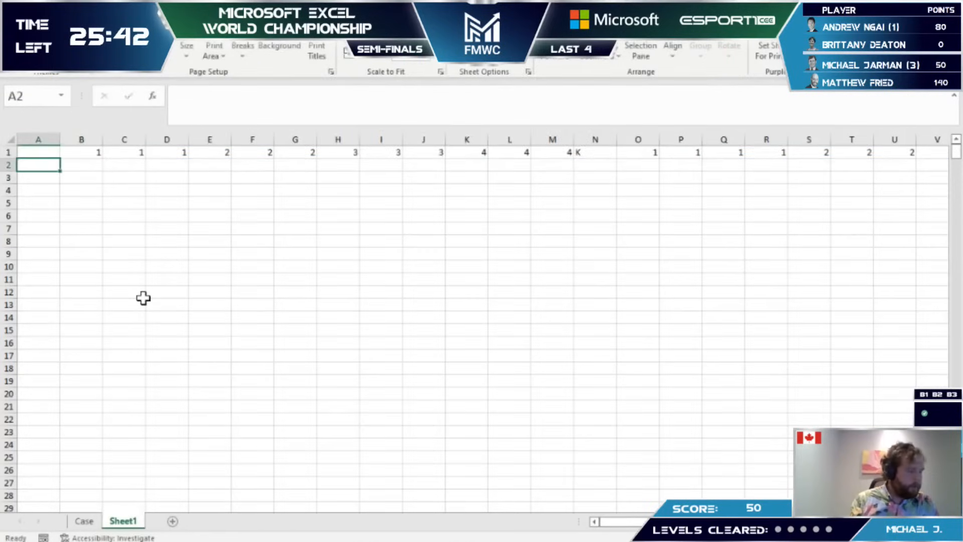
type("Example1")
key("Tab")
Step: Begin an INDEX formula in B2 of Sheet1 over the first card column, Case!G58:G214
type("=")
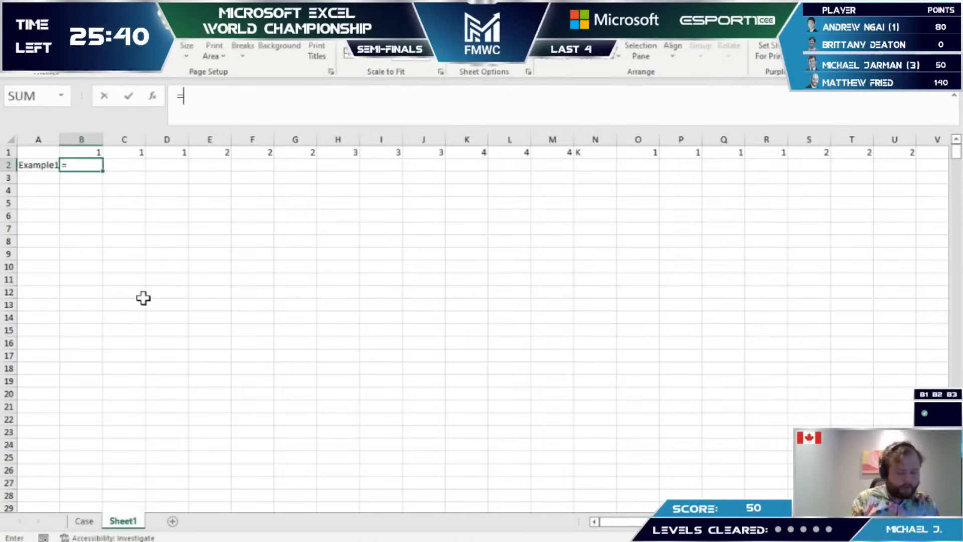
type("index(")
key("ctrl+Page_Up")
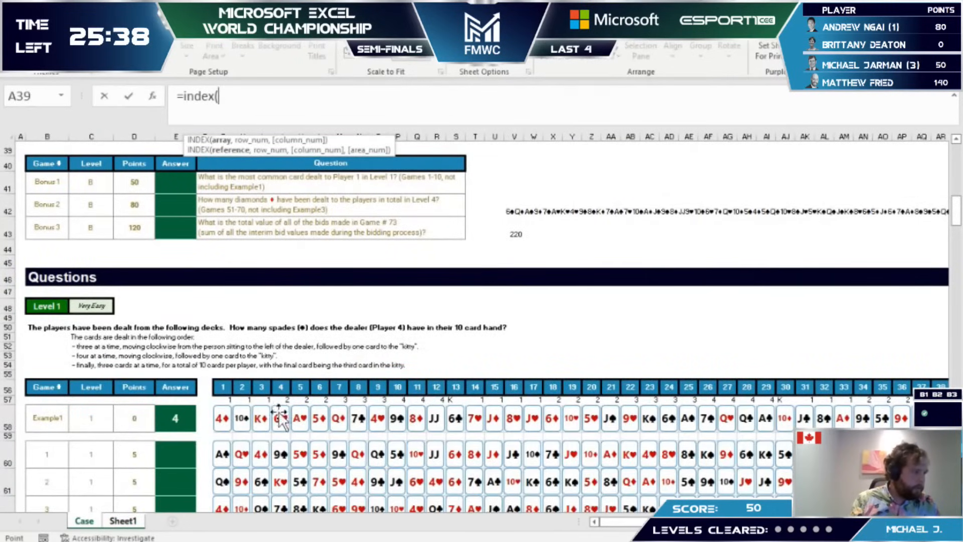
left_click(207, 407)
key("Right")
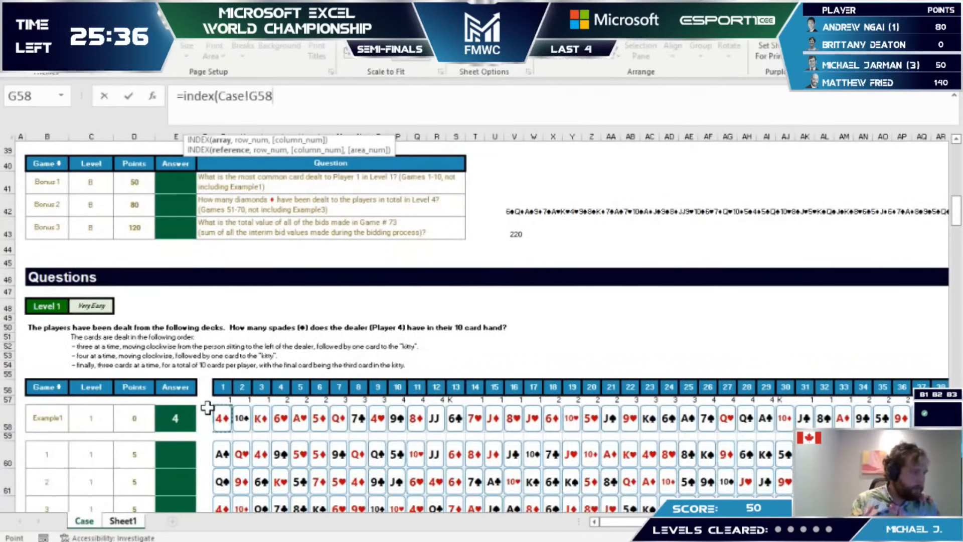
key("shift+Down")
key("shift+Down")
key("shift+Down")
key("shift+Down")
key("shift+Down")
key("shift+Down")
key("shift+Down")
key("shift+Down")
key("shift+Down")
key("shift+Down")
key("shift+Down")
key("shift+Down")
key("shift+Down")
key("shift+Down")
key("shift+Down")
key("shift+Down")
key("shift+Down")
key("shift+Down")
key("shift+Down")
key("shift+Down")
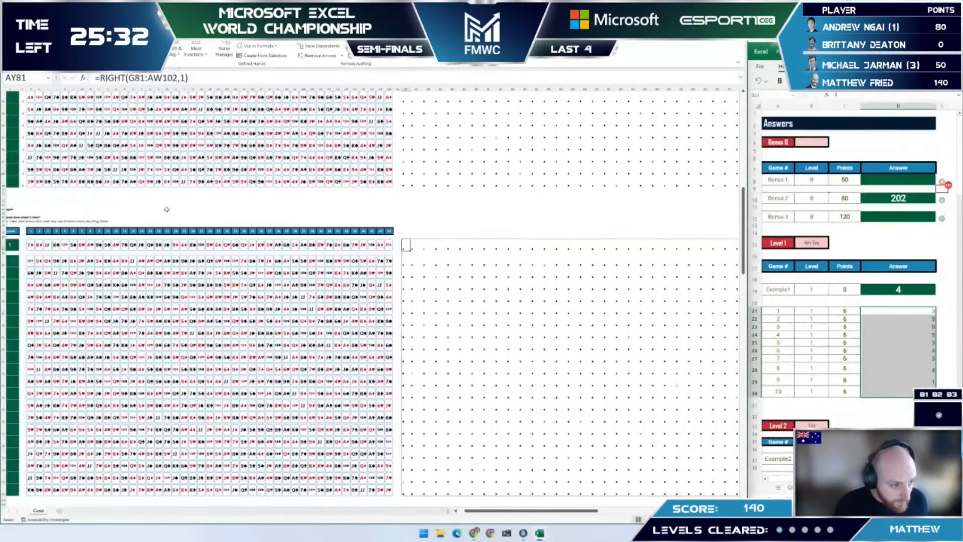
Step: Look over the Level 2 question and its deck, plus the case instructions and bonus questions at the start of the sheet
scroll(150, 206, "left", 2)
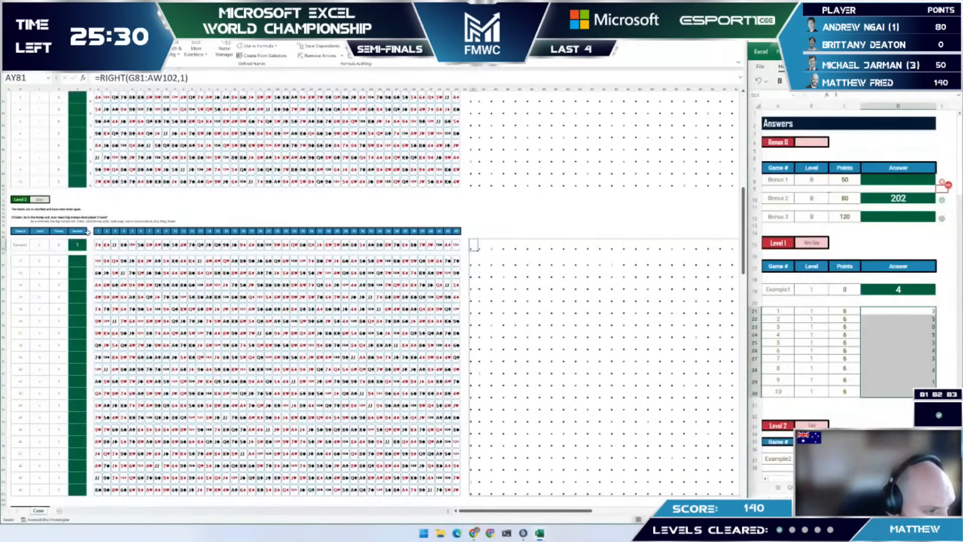
left_click(162, 213)
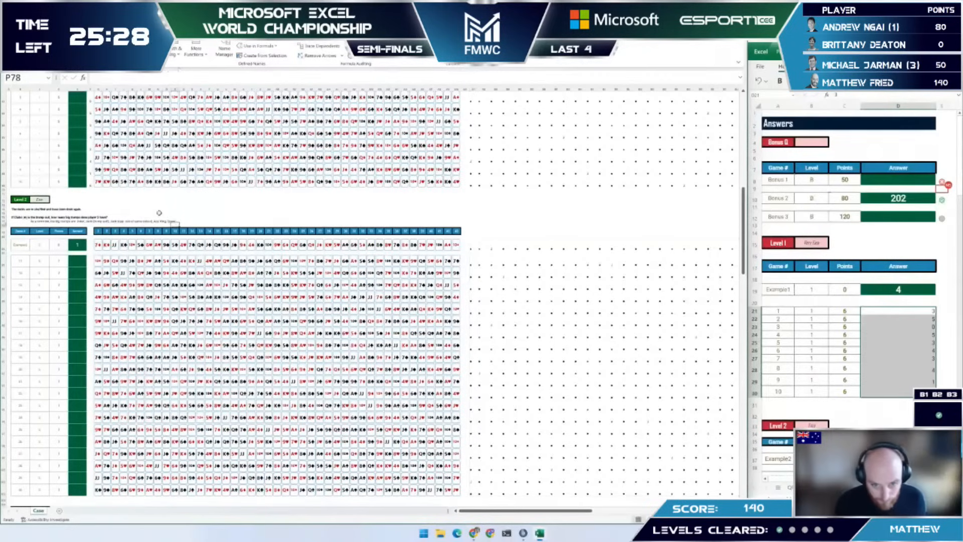
key("Down")
key("Right")
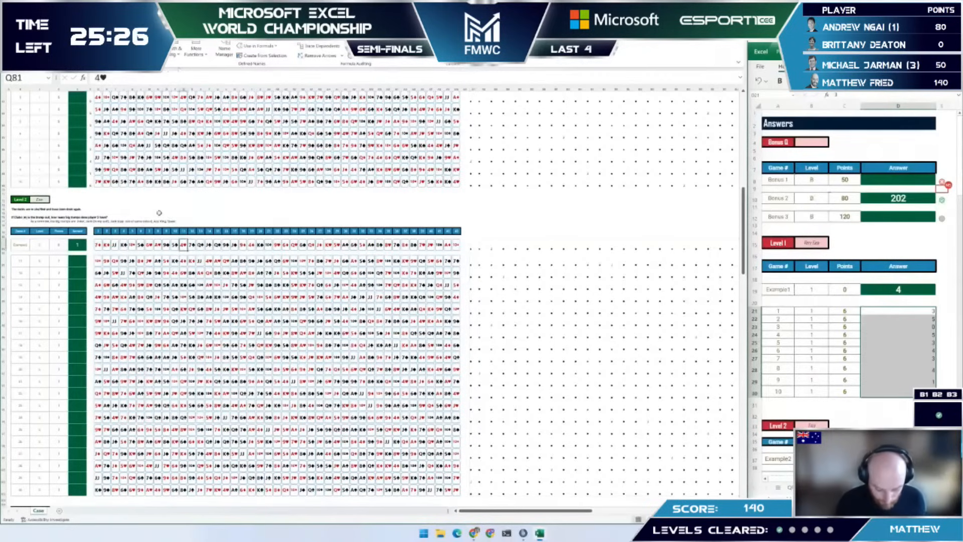
scroll(380, 180, "up", 2)
left_click(344, 279)
scroll(345, 280, "up", 8)
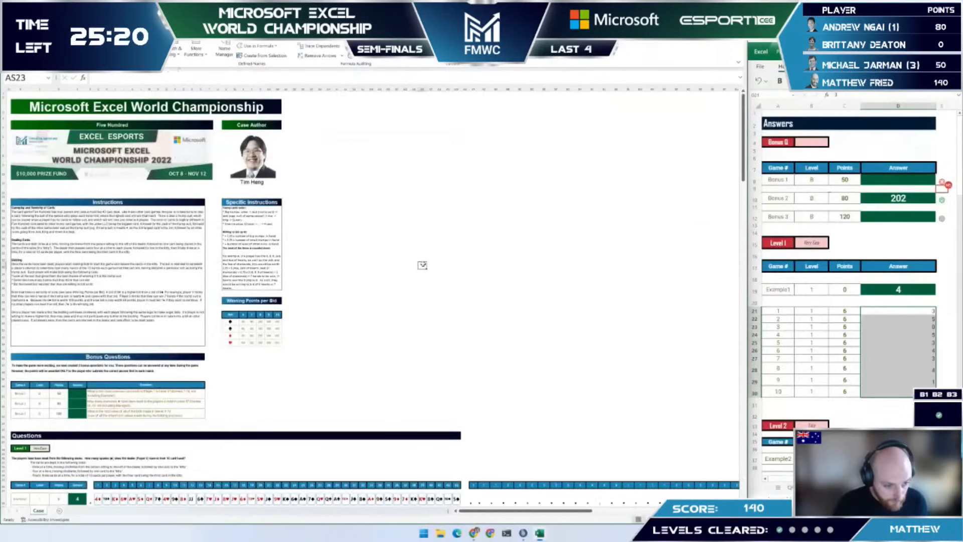
scroll(240, 333, "down", 5)
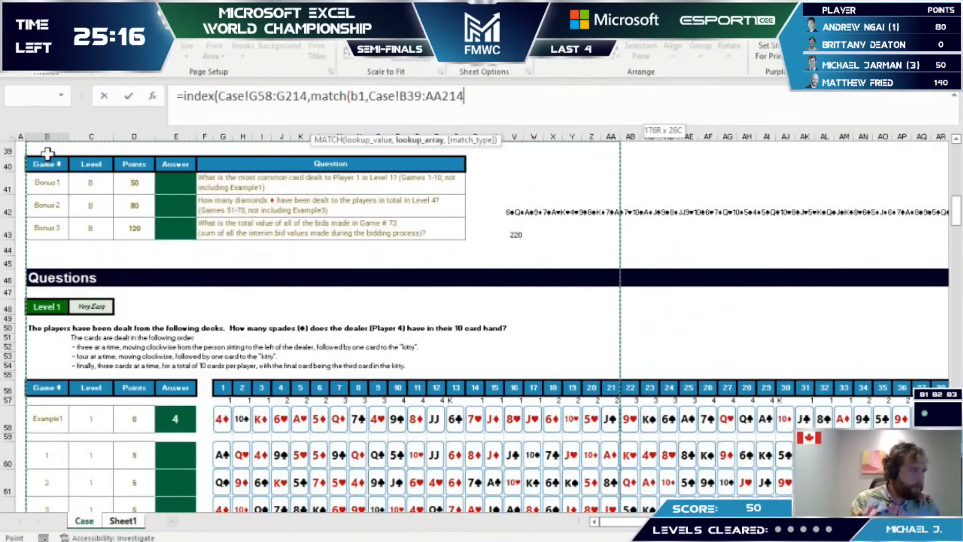
Step: Complete the B2 formula as =INDEX(Case!G58:G214,MATCH(B1,Case!B58:B214,0)), correcting the lookup range to the game number column
key("F2")
key("Left")
key("BackSpace")
key("BackSpace")
type("b")
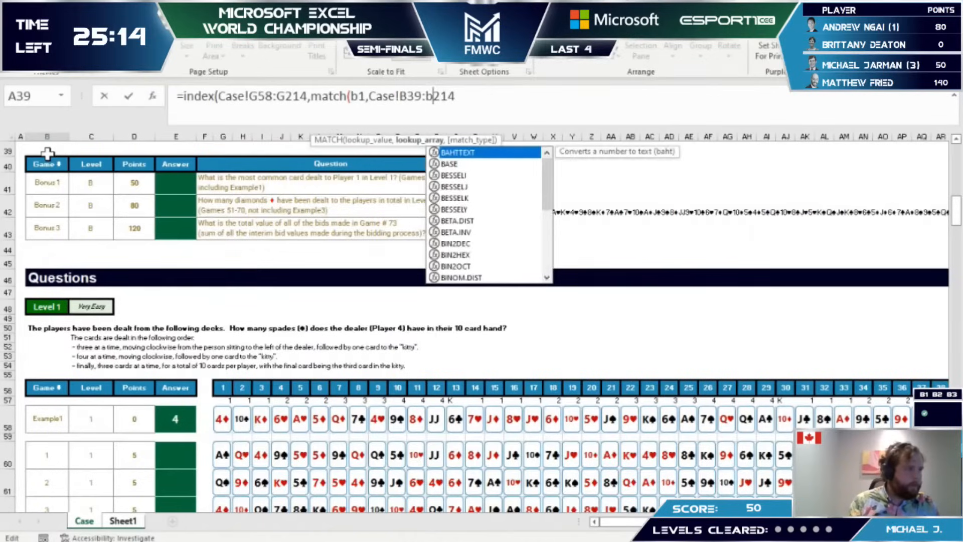
key("Left")
key("Left")
type("5")
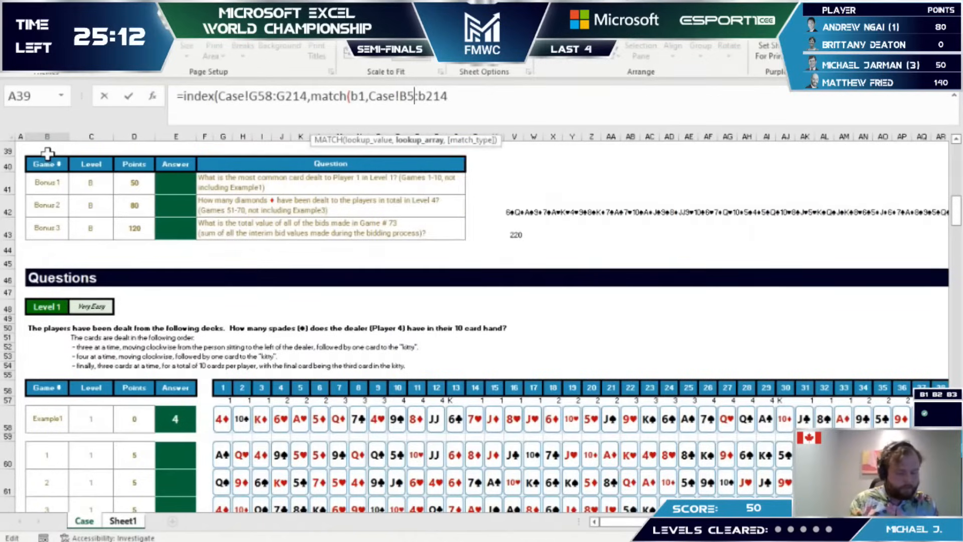
type("8:b214,0)")
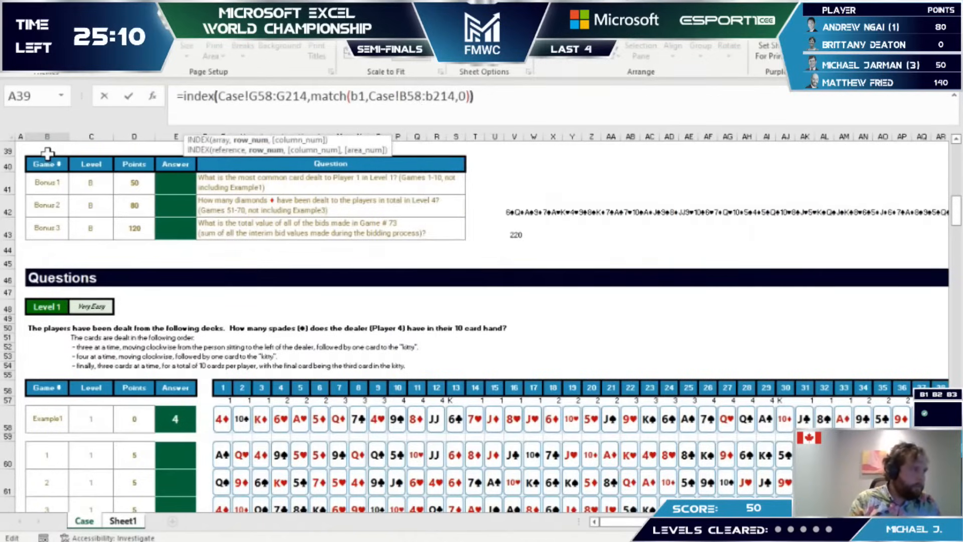
key("ctrl+Return")
key("F2")
key("ctrl+Return")
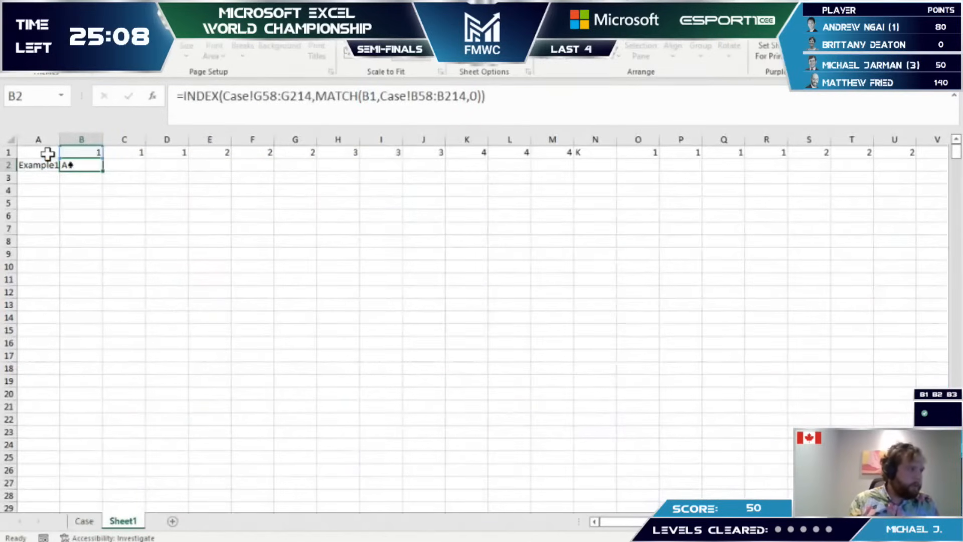
key("ctrl+Page_Up")
key("ctrl+BackSpace")
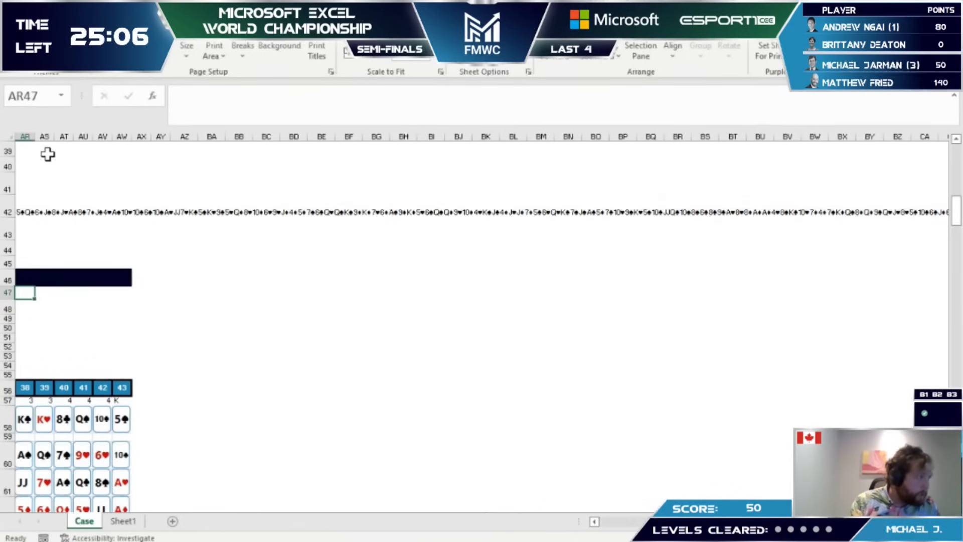
key("Home")
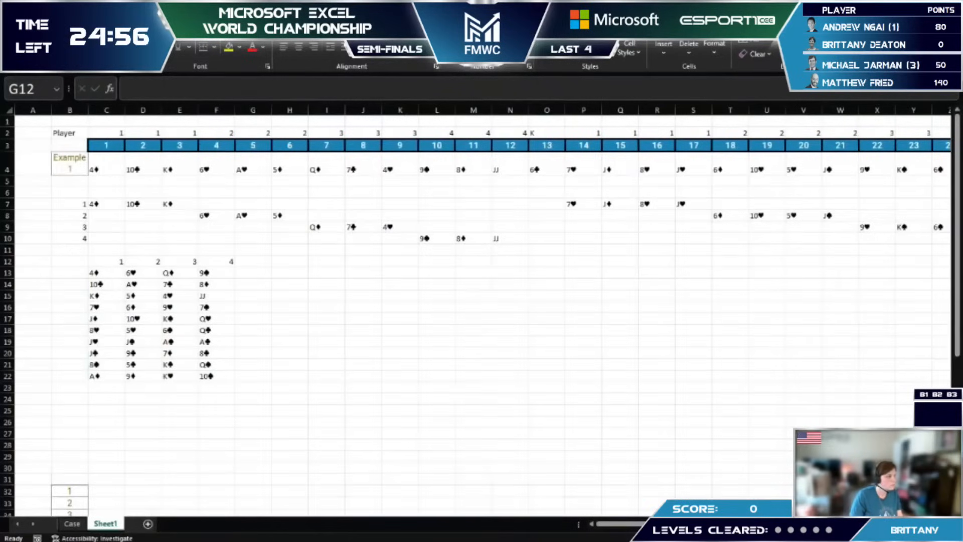
key("Escape")
key("Escape")
key("Escape")
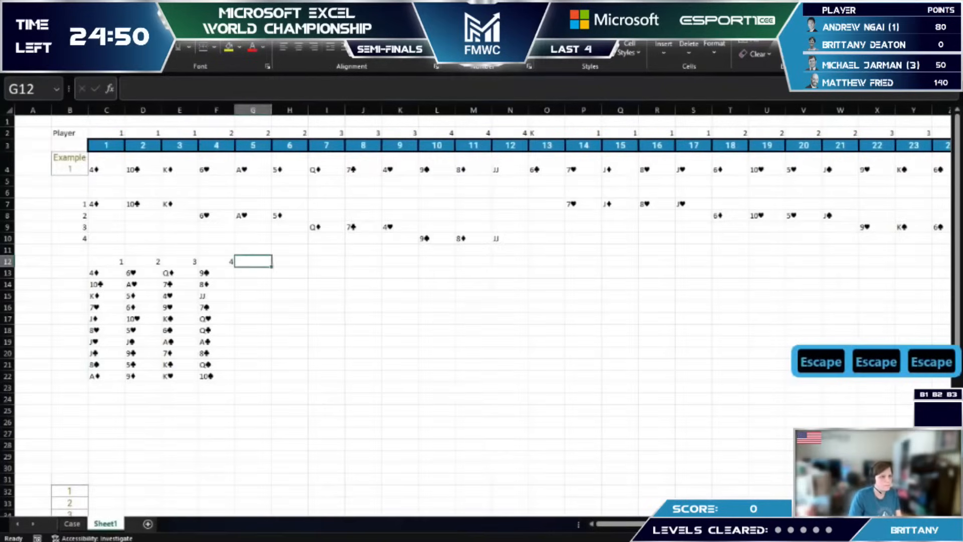
left_click(72, 523)
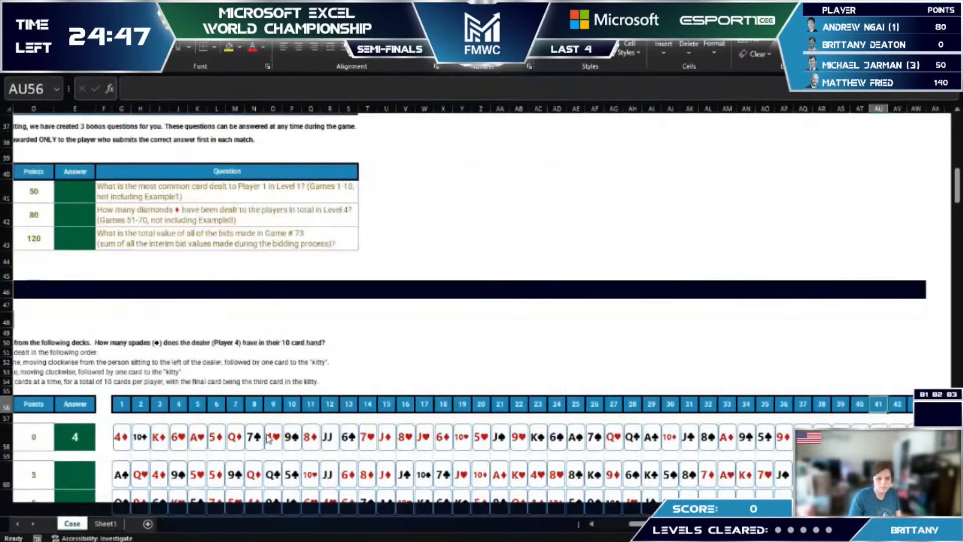
left_click(105, 523)
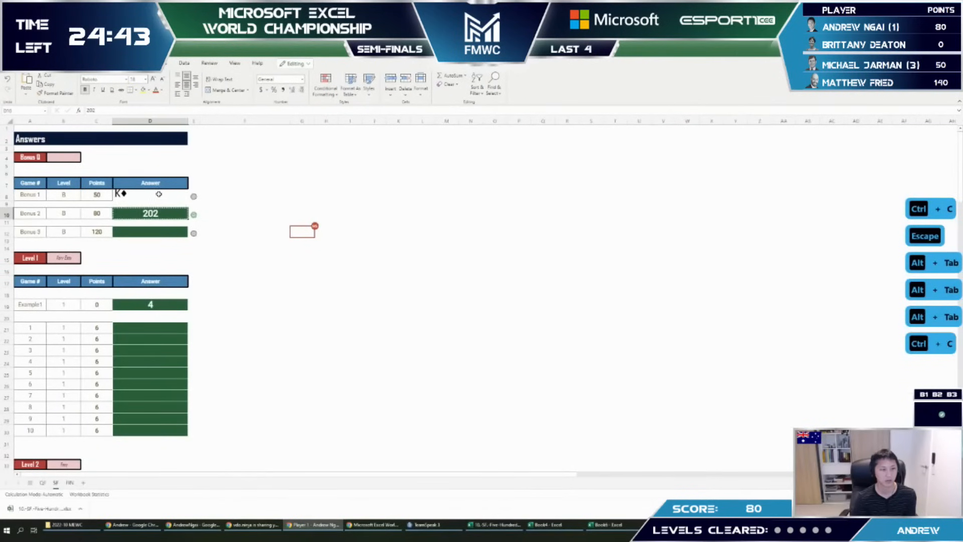
Step: Copy the Bonus 2 answer cell over the Bonus 1 answer and replace its content with K♦ from cell F19 of the card count workbook
type("202")
key("alt+Tab")
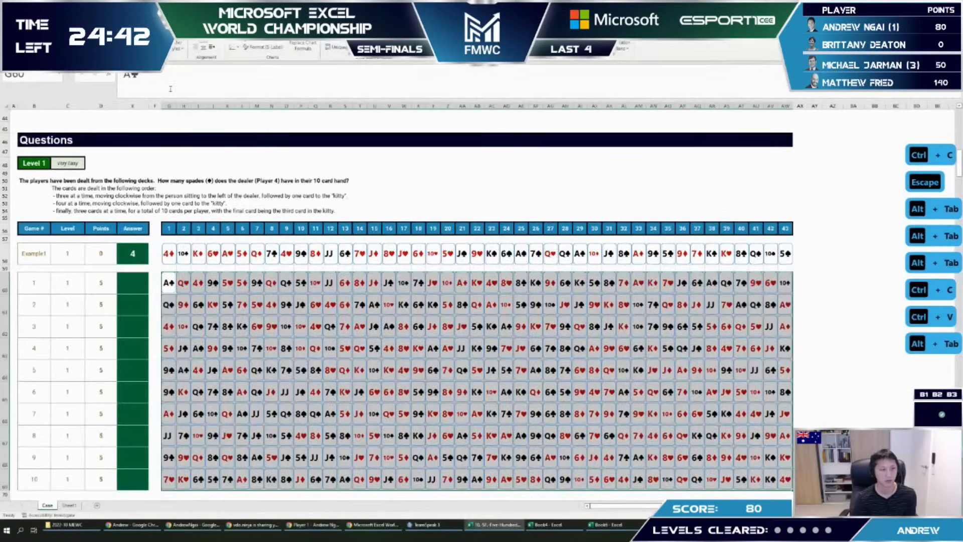
key("alt+Tab")
key("ctrl+c")
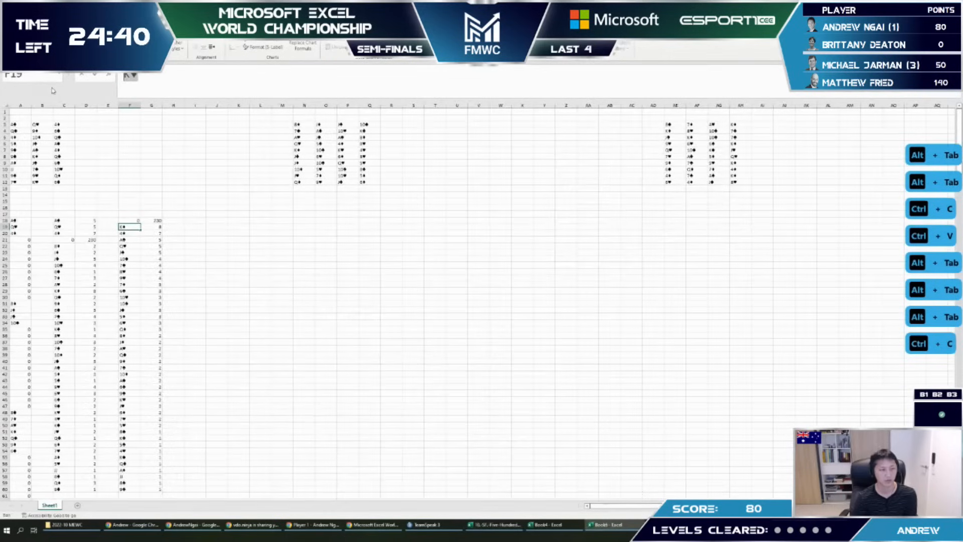
key("alt+Tab")
key("alt+Tab")
key("alt+Tab")
left_click(162, 196)
key("F2")
key("shift+Home")
key("ctrl+v")
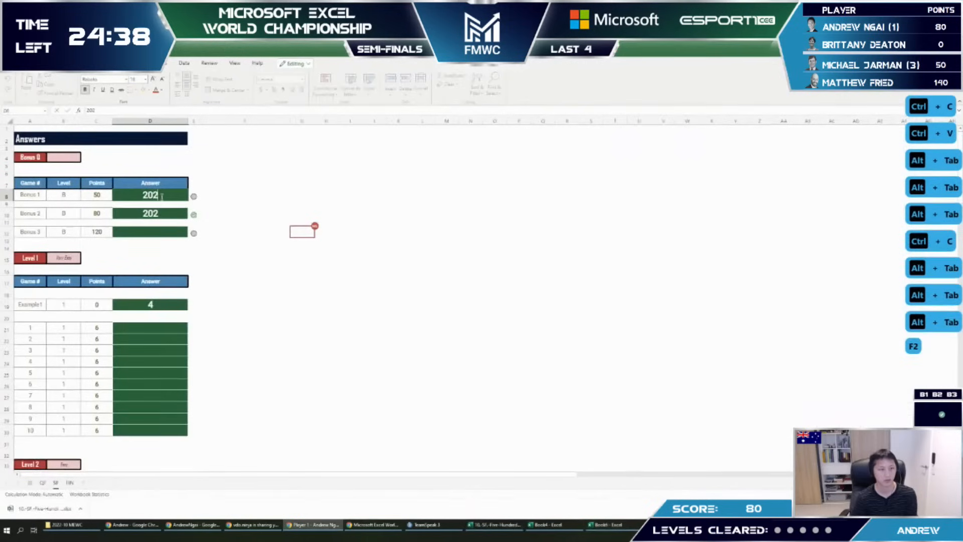
key("Return")
key("Up")
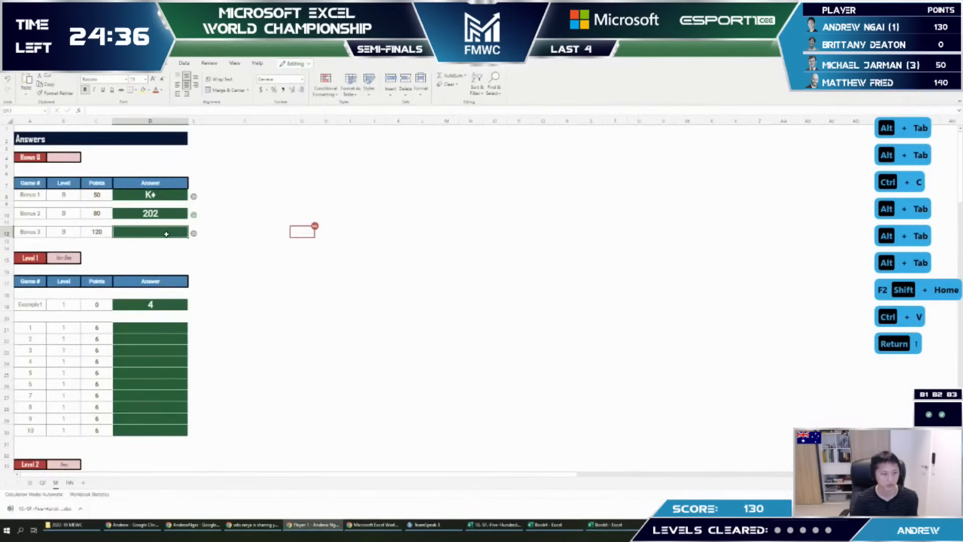
Step: Switch back to the case workbook and open its Sheet1 with the Example1 card grid
key("alt+Tab")
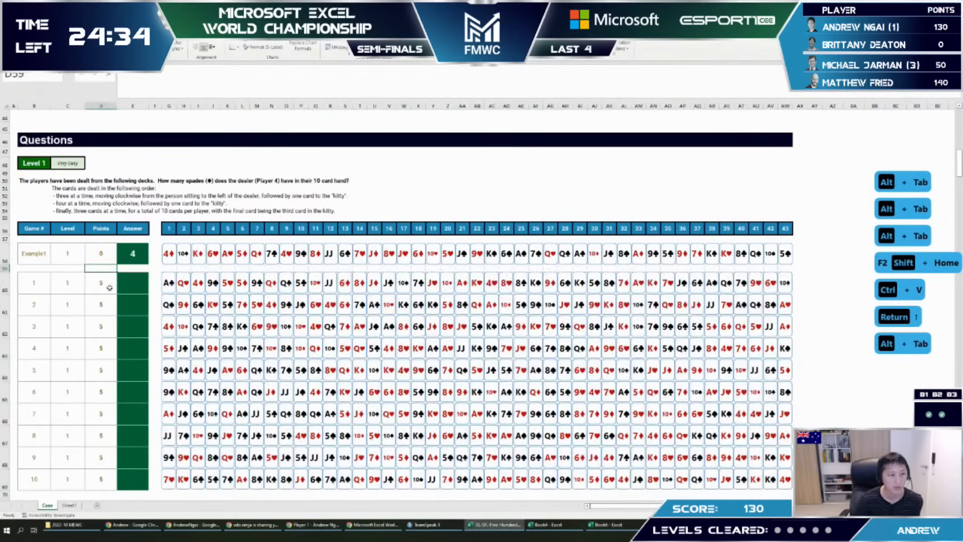
left_click(125, 281)
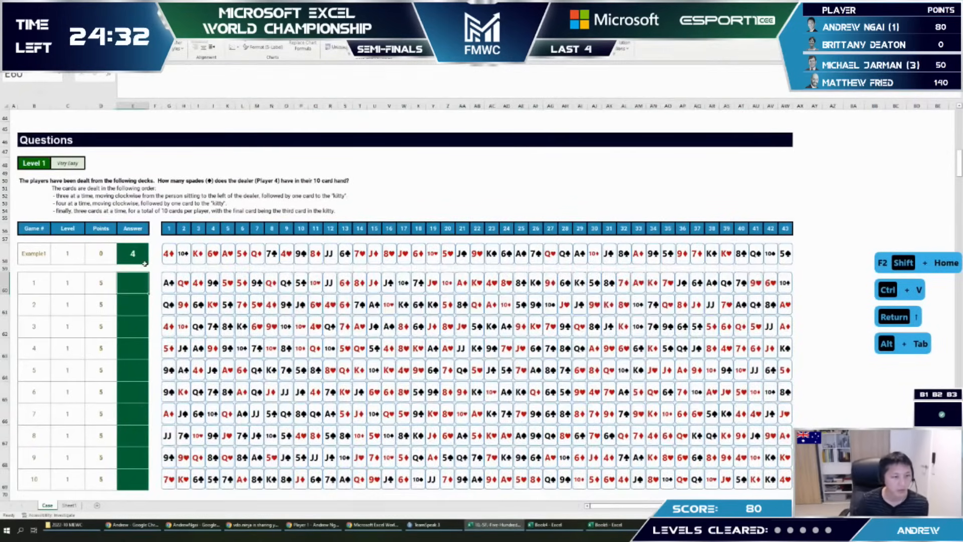
key("Left")
type("7")
key("Escape")
key("Escape")
key("ctrl+Page_Down")
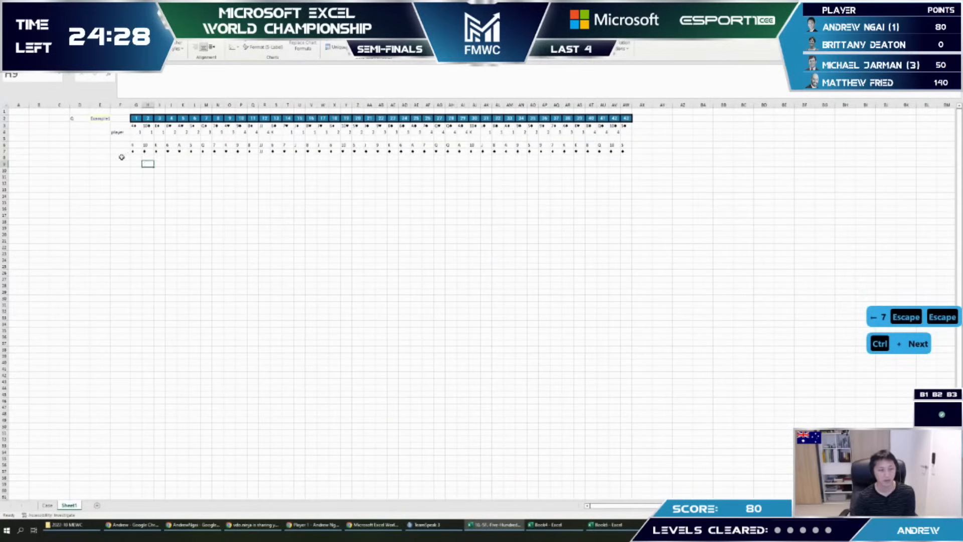
Step: Paste the suit symbol from AT7 as a value into AT9, and clear that cell again
left_click(602, 151)
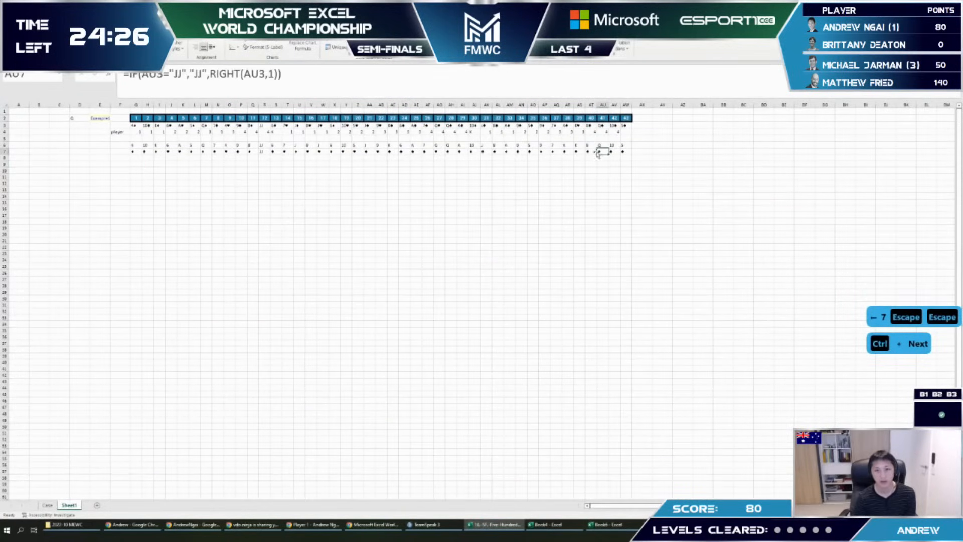
left_click(591, 151)
key("ctrl+c")
key("Down")
key("Down")
key("alt+e")
key("s")
key("v")
key("Return")
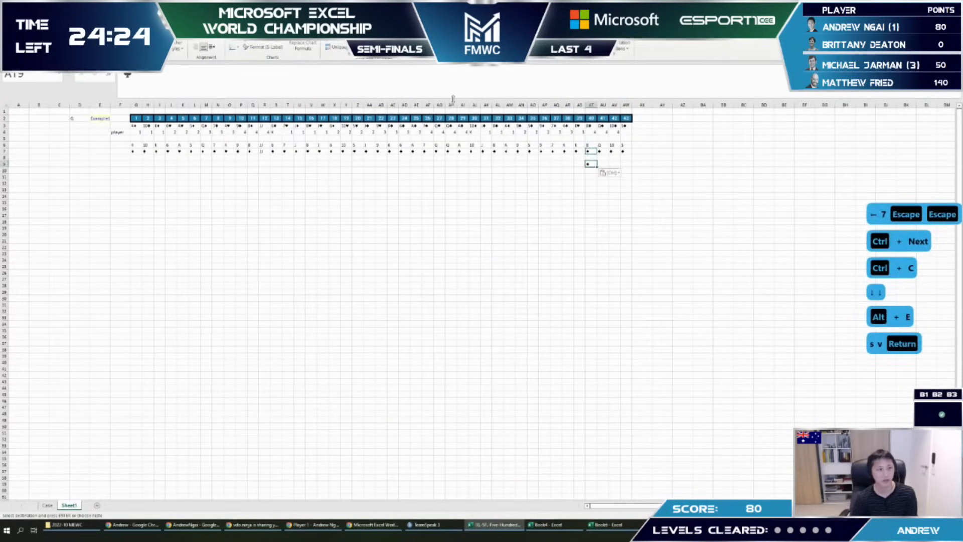
key("Escape")
key("Delete")
key("alt+Tab")
key("alt+Tab")
Step: Copy the Winning Points per Bid table from the Case sheet to Sheet1, beyond the end of the card grid in row 2
key("ctrl+Page_Up")
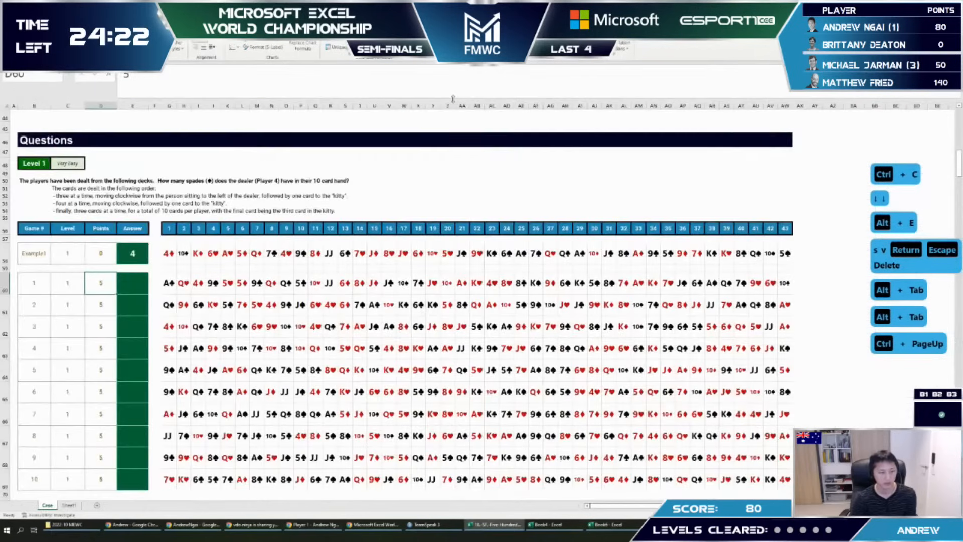
scroll(703, 243, "up", 10)
scroll(564, 288, "up", 2)
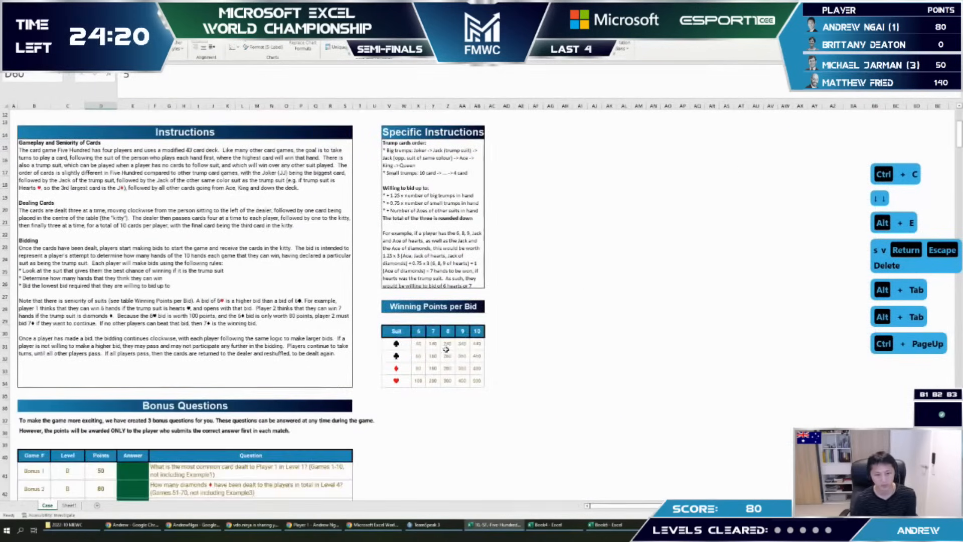
scroll(564, 288, "down", 2)
left_click_drag(397, 331, 474, 380)
key("ctrl+c")
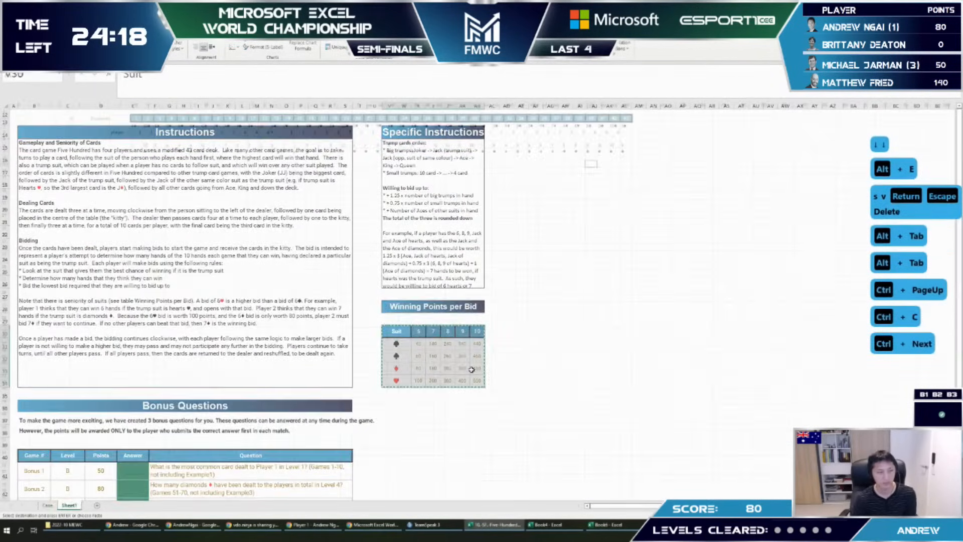
key("ctrl+Page_Down")
key("ctrl+Home")
left_click(673, 114)
key("ctrl+v")
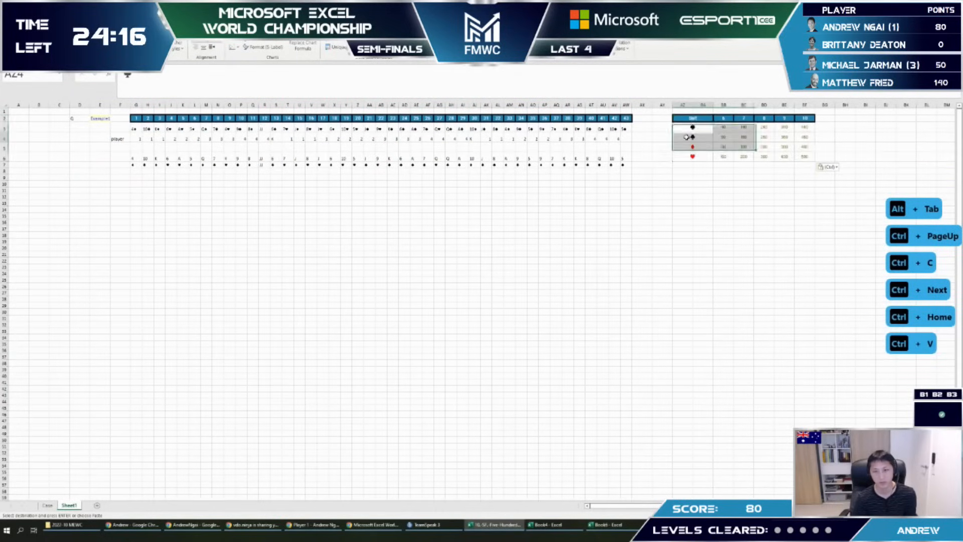
Step: Begin a COUNTIFS formula in C4 that counts the spade symbol from the points table in the suit row $G$7:$AW$7
left_click(691, 139)
key("ctrl+c")
key("Escape")
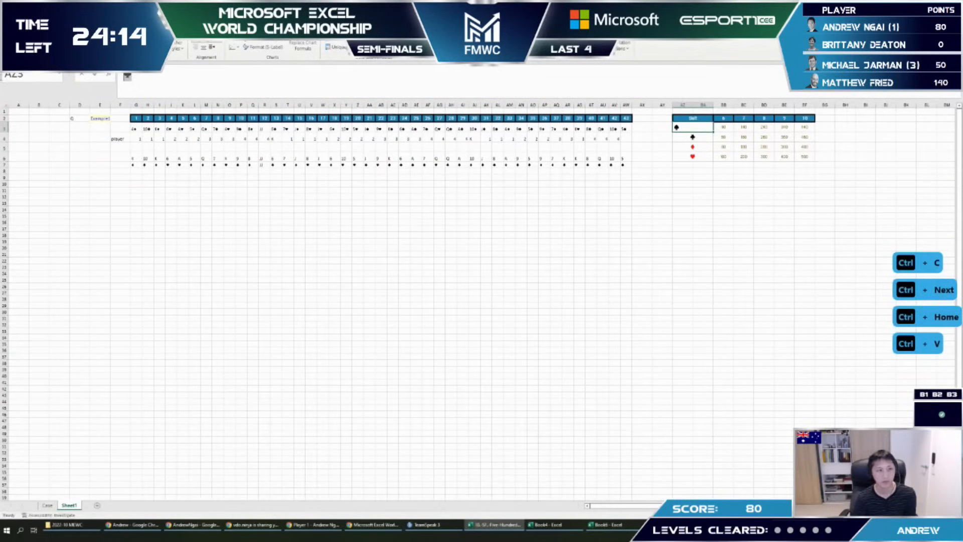
left_click(56, 139)
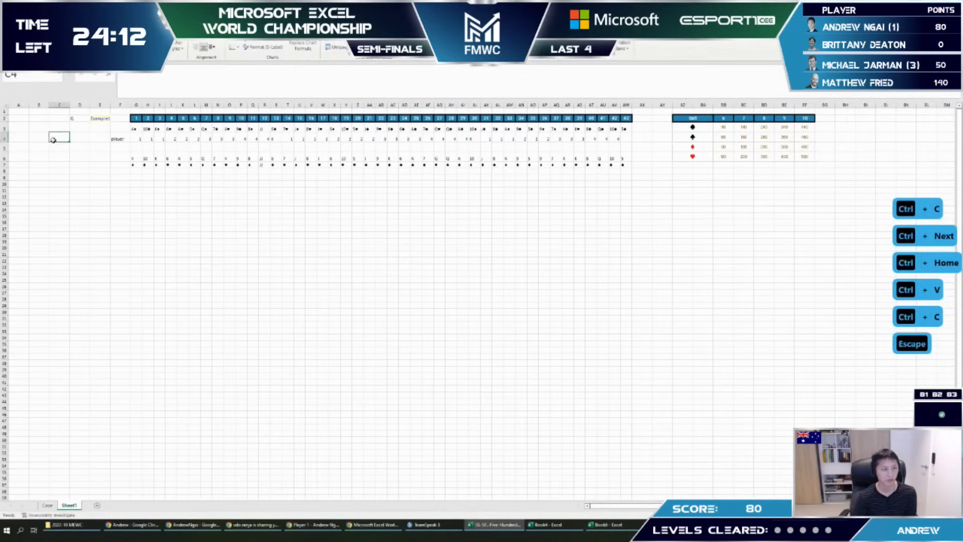
type("=countifs")
key("Tab")
key("Down")
key("Right")
key("Down")
key("Down")
key("Right")
key("Right")
key("Right")
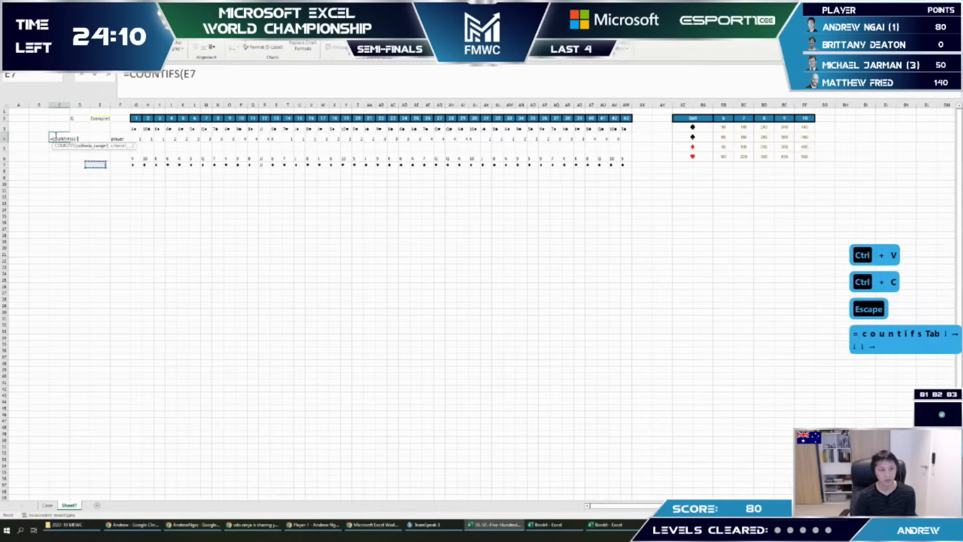
key("ctrl+Right")
key("ctrl+shift+Left")
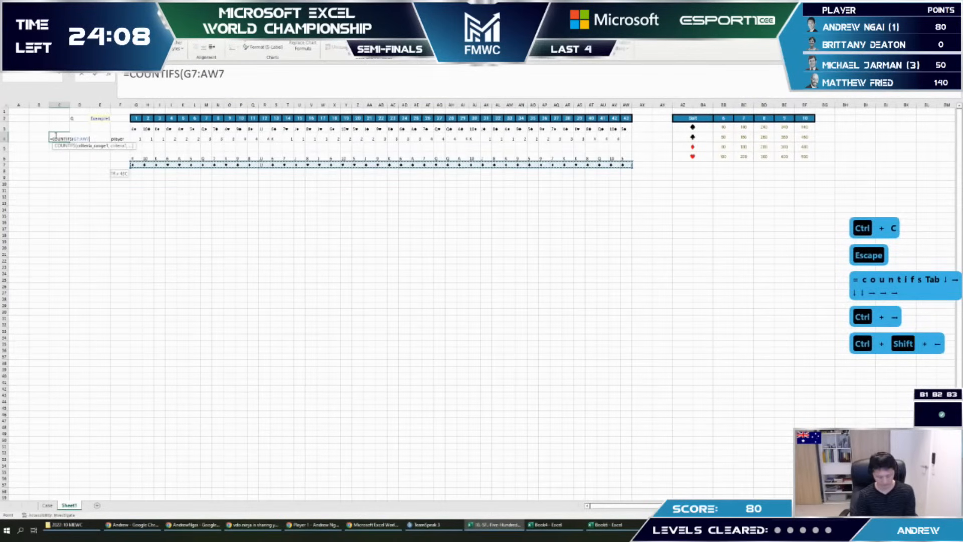
key("F4")
type(",\"")
key("ctrl+v")
type("\",")
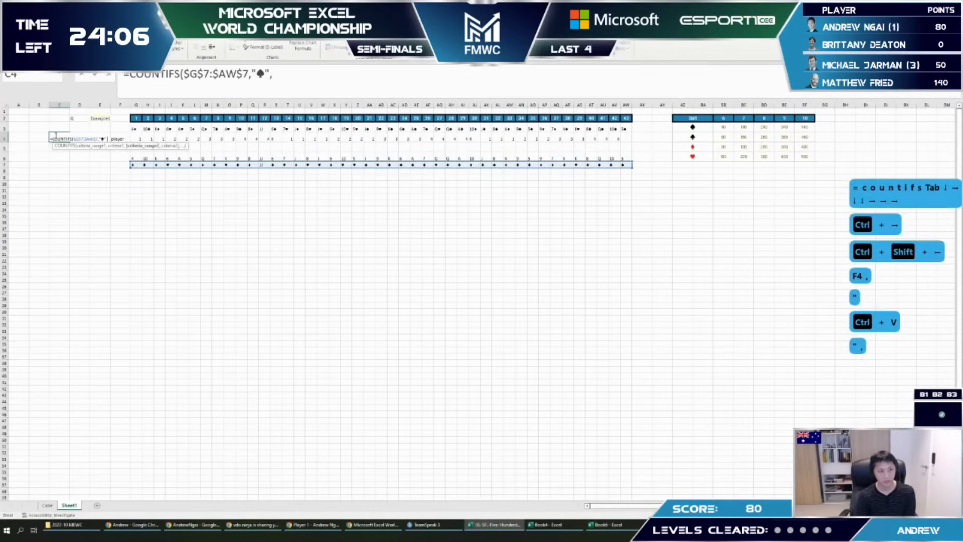
Step: Complete the COUNTIFS in C4 with a second condition that $F$4:$AV$4 equals player 4
key("ctrl+Right")
key("ctrl+shift+Left")
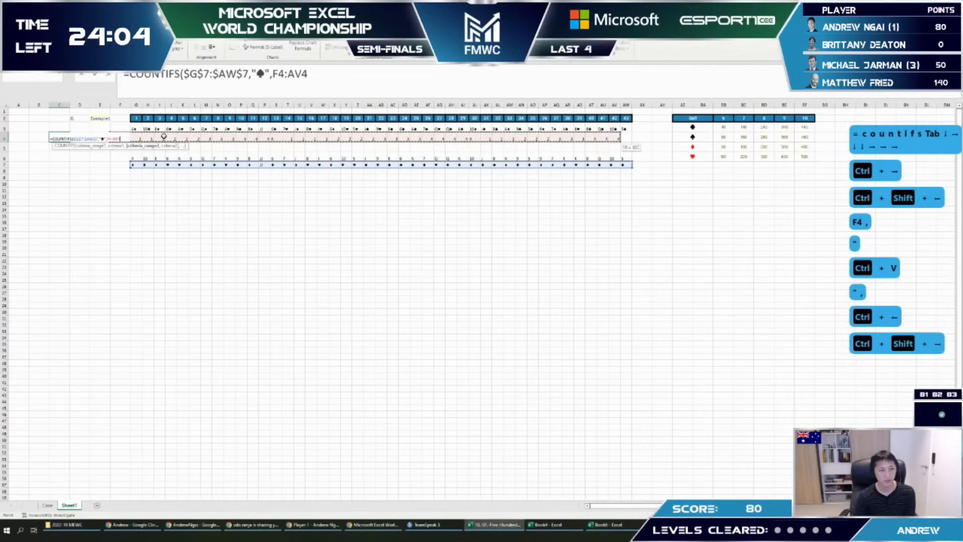
key("F4")
type(",4)")
key("Return")
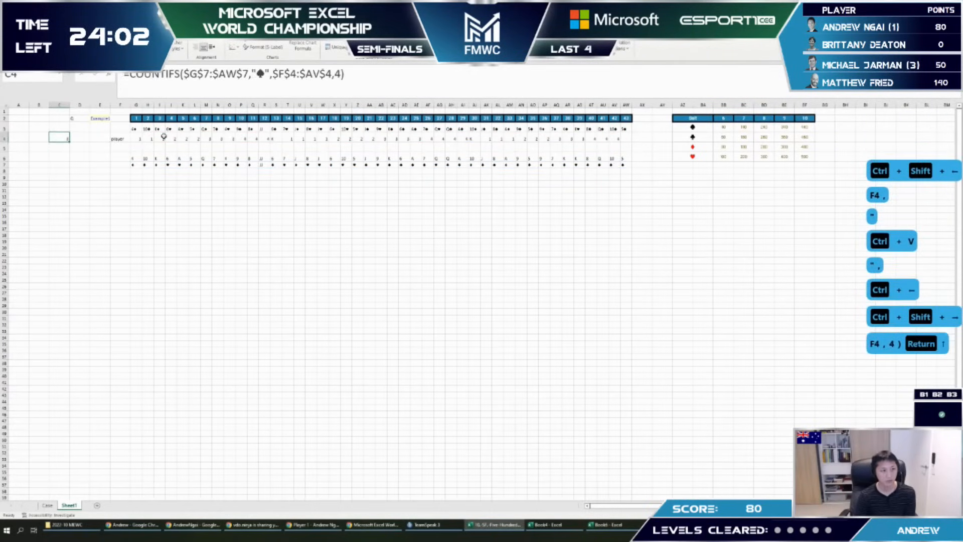
Step: Copy the Level 1 game labels from Example1 through 10 on the Case sheet
key("Up")
key("Up")
key("Left")
key("Left")
key("ctrl+Page_Up")
scroll(33, 301, "down", 10)
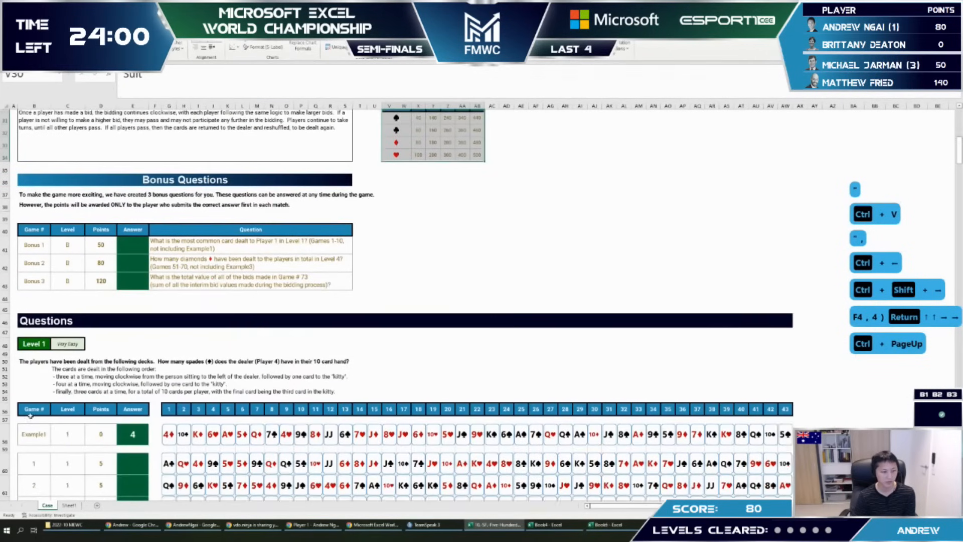
left_click(34, 275)
scroll(33, 300, "down", 2)
left_click(36, 337, "shift")
key("ctrl+c")
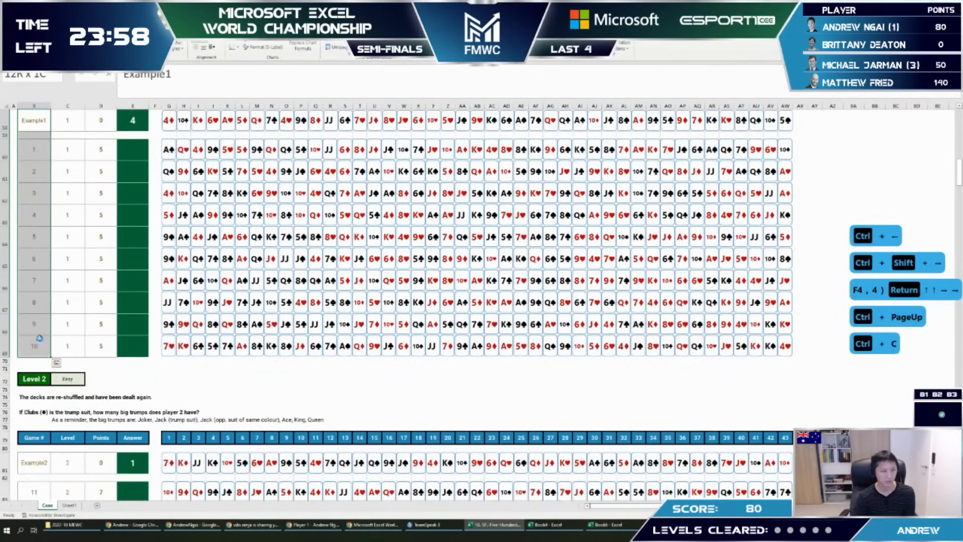
Step: Paste the copied game labels as values down column B of Sheet1, starting in B4
key("ctrl+Page_Down")
key("Home")
key("Down")
key("Right")
key("alt+e")
key("s")
key("v")
key("Return")
Step: Fill the Example1 label down from B4 into the blank cell B5
key("Right")
key("Right")
key("Down")
key("ctrl+d")
key("Right")
key("Up")
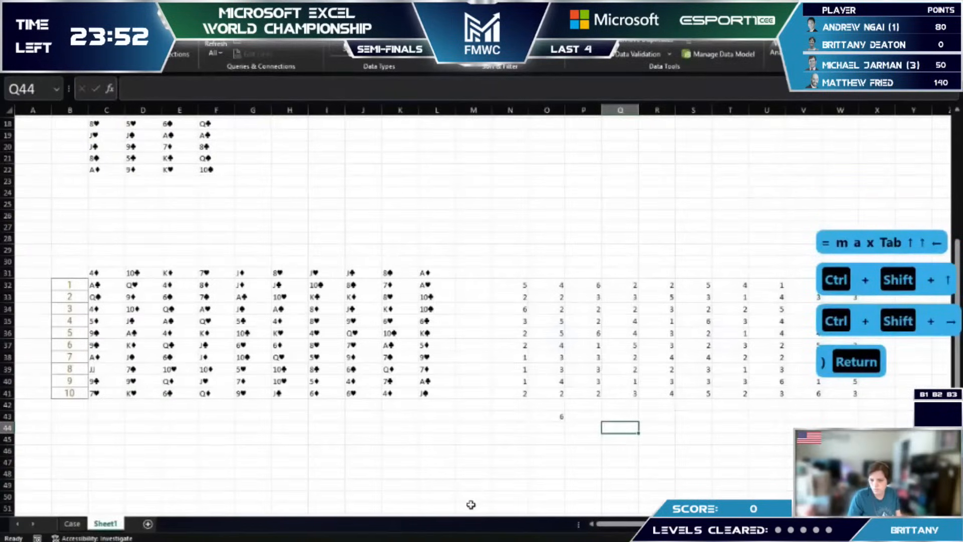
Step: Review the Bonus 1 question and the Level 1 dealing rules on the Case sheet against the dealt hands on Sheet1
left_click(470, 505)
left_click(72, 523)
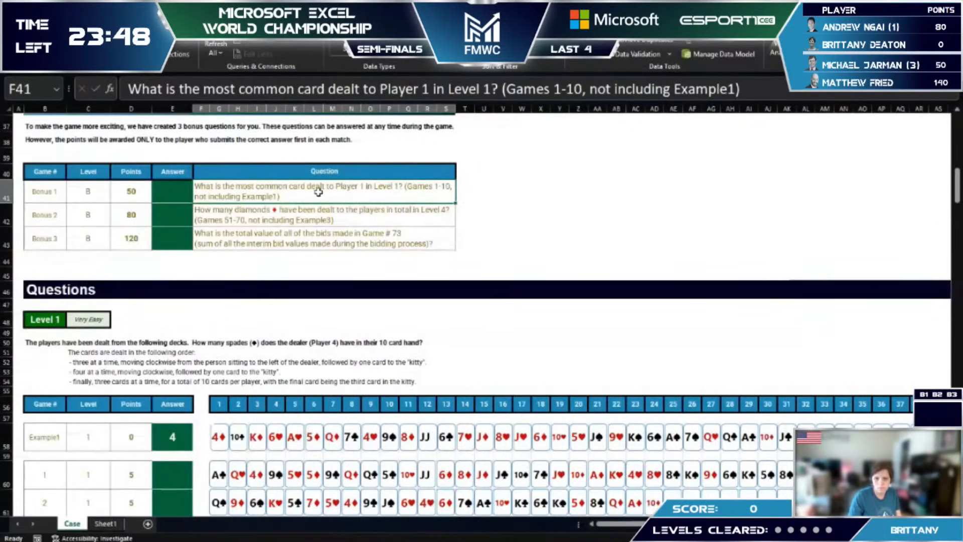
scroll(318, 193, "down", 2)
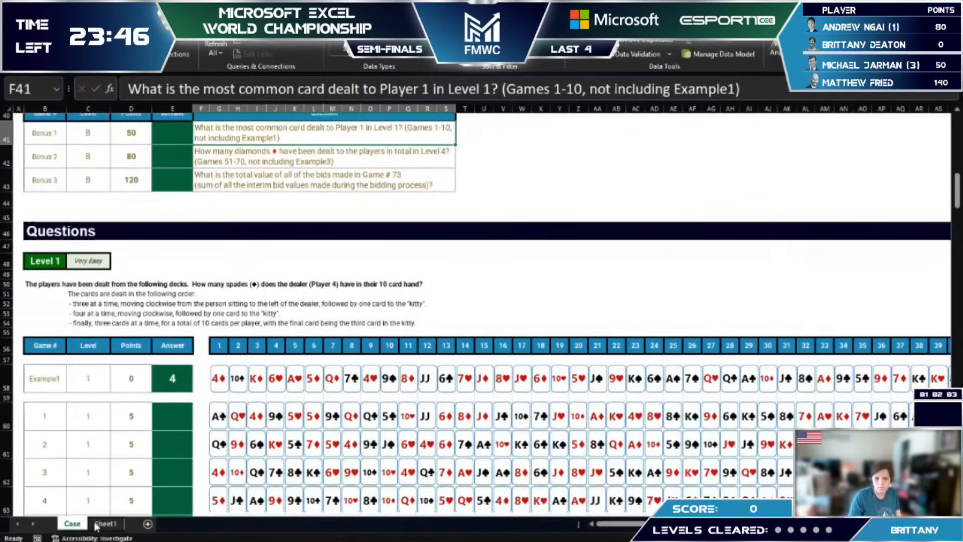
left_click(106, 523)
scroll(103, 465, "up", 6)
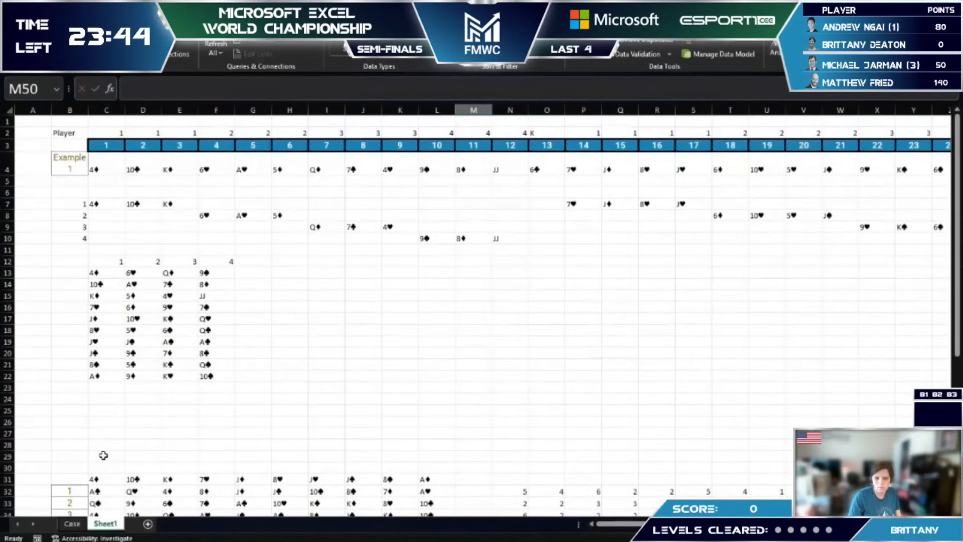
scroll(104, 455, "down", 4)
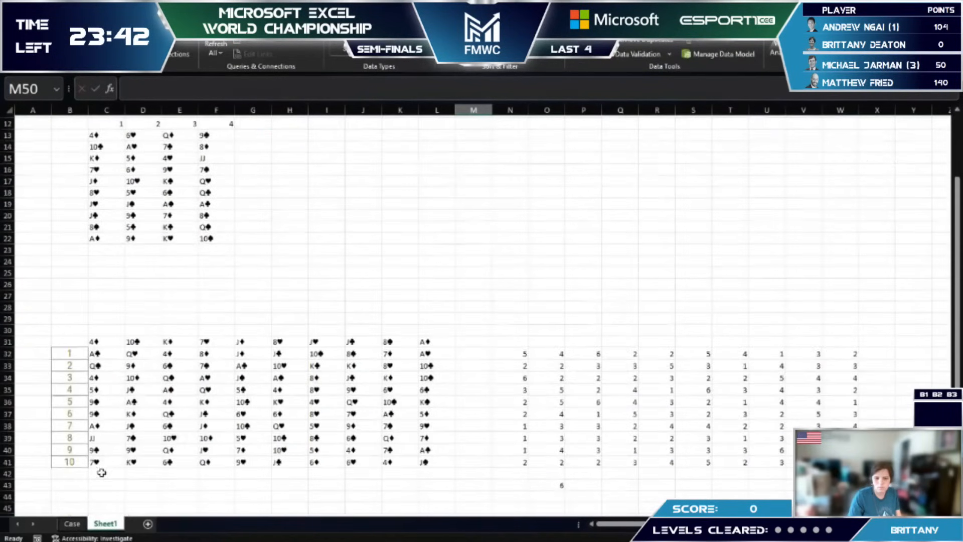
scroll(101, 473, "up", 3)
left_click(72, 523)
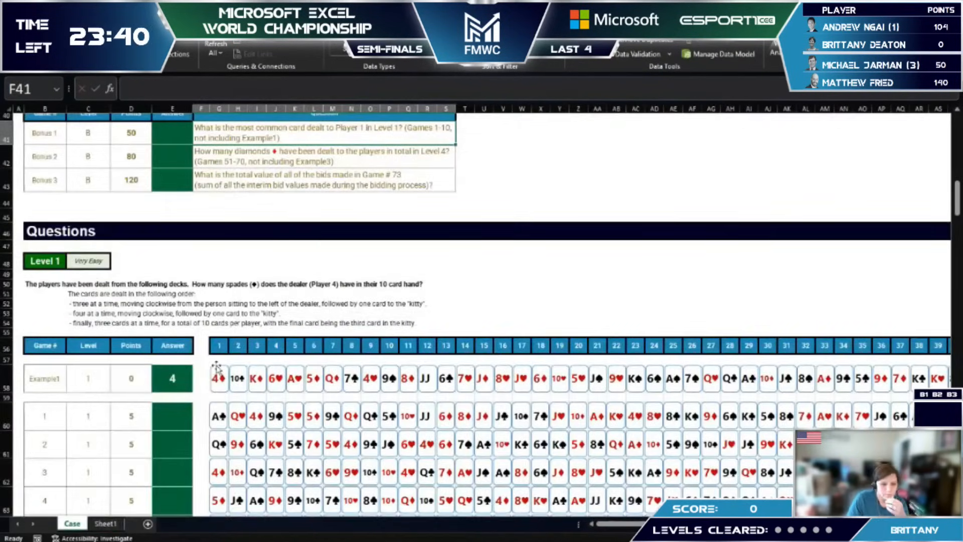
scroll(217, 367, "down", 2)
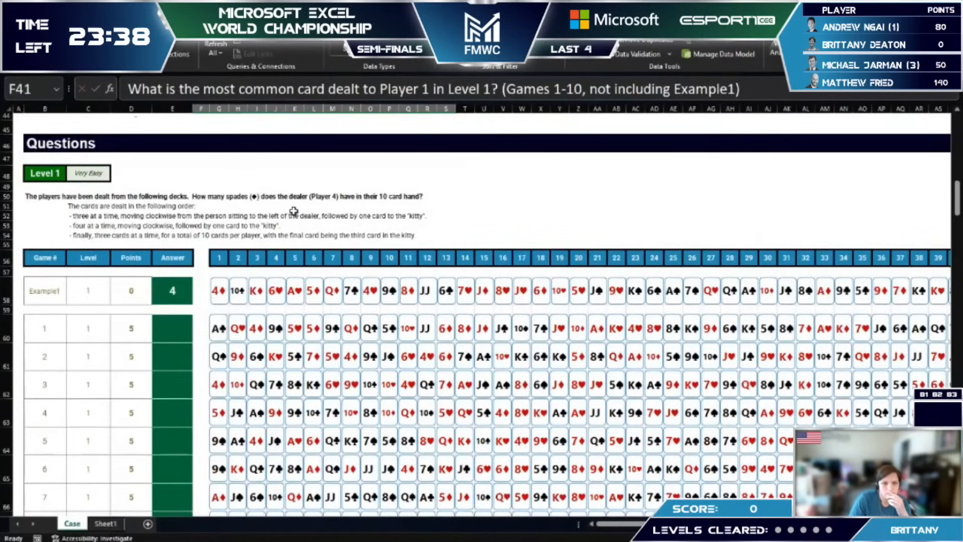
left_click(105, 523)
right_click(106, 523)
key("Escape")
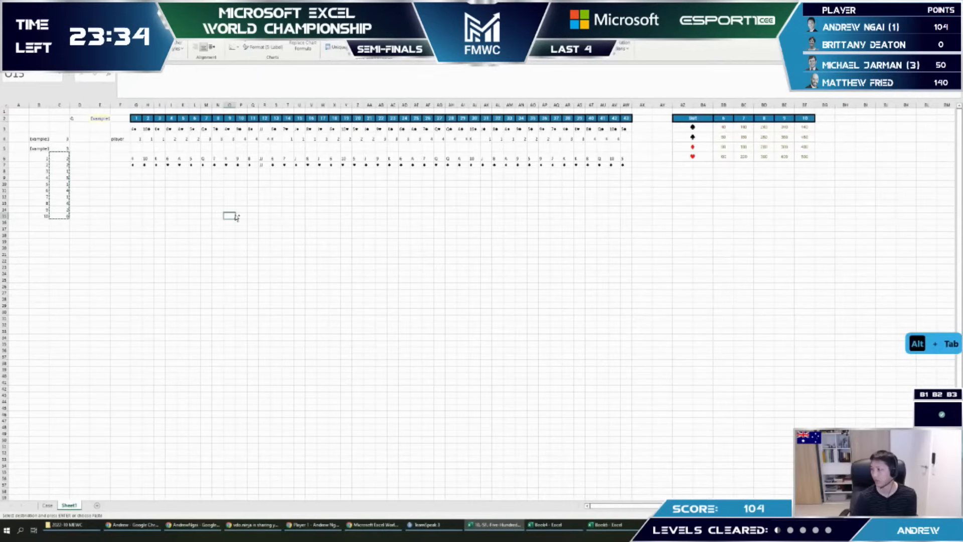
Step: Paste the copied spade counts for games 1 to 10 as values into the Level 1 answer cells, starting in E60
key("ctrl+Page_Up")
left_click(133, 150)
key("alt+e")
key("s")
key("v")
key("Return")
key("Escape")
Step: Check the rank and suit formulas below the card row on Sheet1 and save the workbook
scroll(133, 182, "down", 2)
scroll(132, 182, "down", 2)
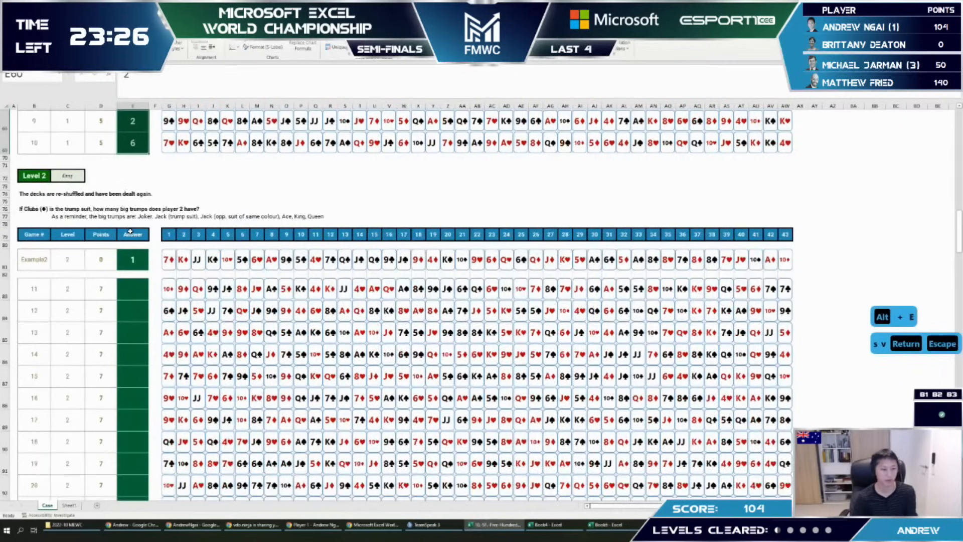
key("ctrl+Page_Down")
left_click(151, 158)
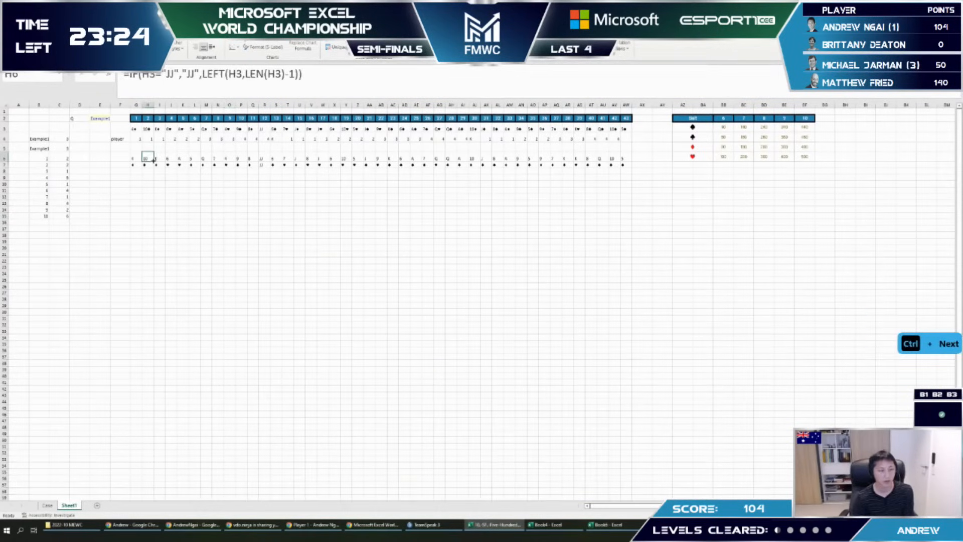
left_click(146, 164)
key("ctrl+s")
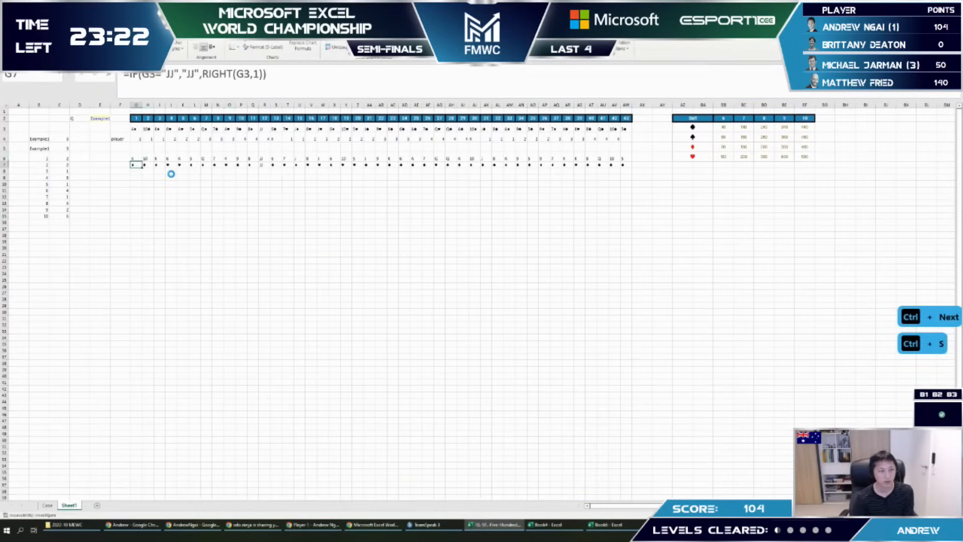
left_click(170, 171)
left_click(98, 180)
type("Trump")
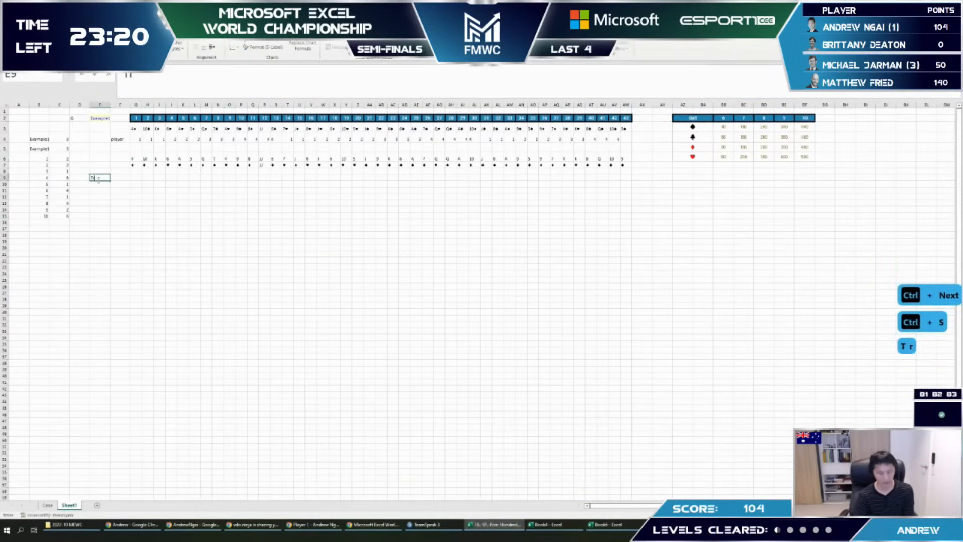
key("Escape")
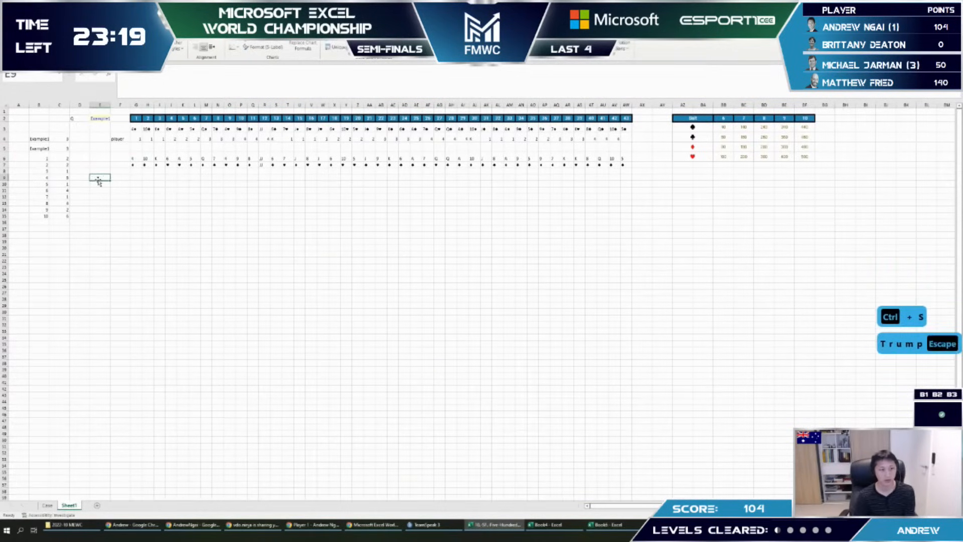
Step: Copy the clubs symbol from the points table and paste it as a value into E9 as the trump suit
left_click(691, 135)
key("ctrl+c")
left_click(100, 178)
key("alt+e")
key("s")
key("v")
key("Return")
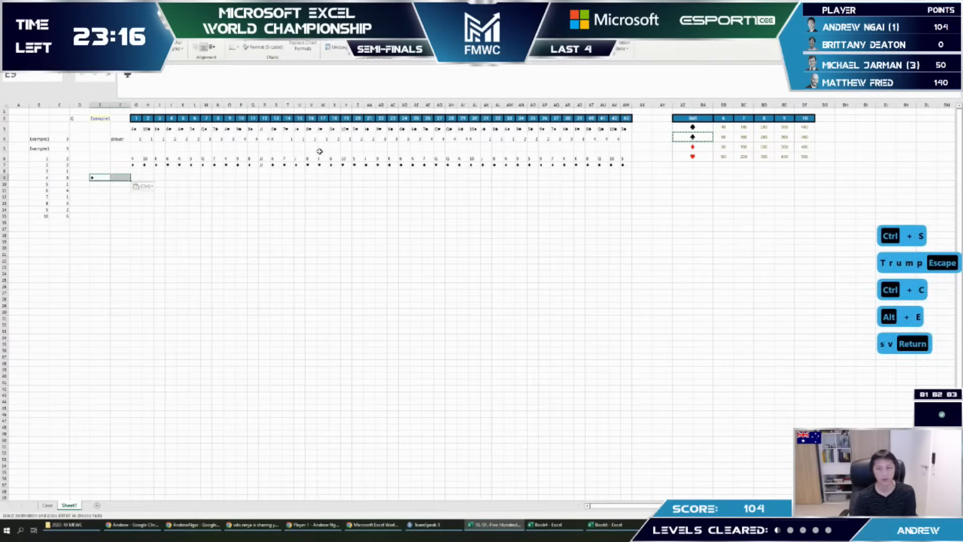
Step: Copy the four suit symbols of the points table and paste them as values below it, starting in AZ10
left_click_drag(692, 127, 692, 156)
key("ctrl+c")
left_click(685, 182)
key("alt+e")
key("s")
key("v")
key("Return")
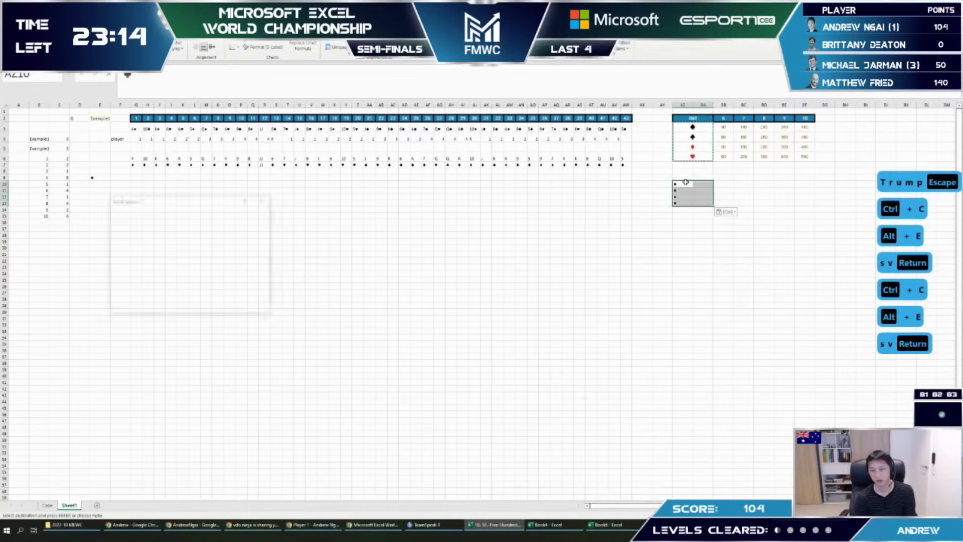
Step: Copy the first two suits crosswise into BA11 and BA10 so each black suit has its same-colour partner beside it
key("Right")
key("Left")
key("Escape")
key("ctrl+c")
key("Down")
key("Right")
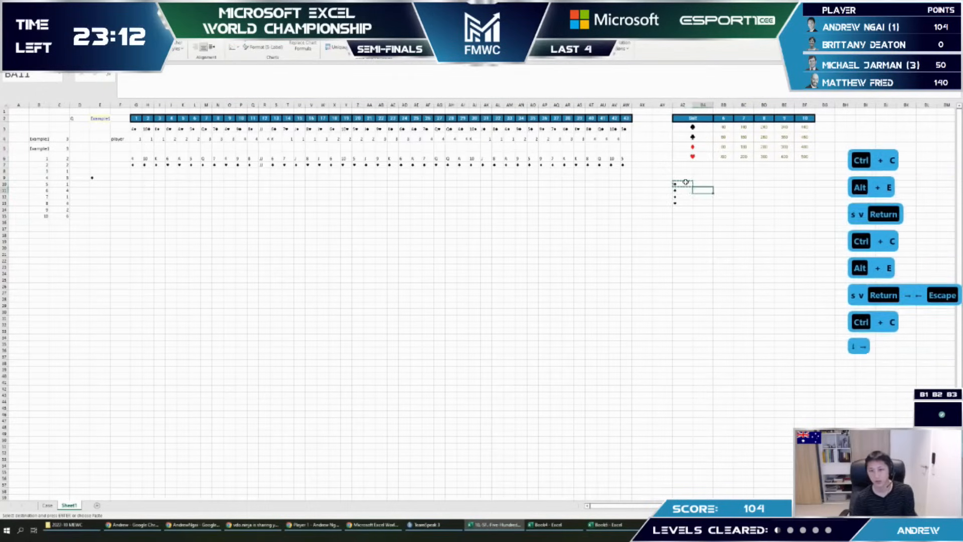
key("ctrl+v")
key("Left")
key("ctrl+c")
key("Up")
key("Right")
key("ctrl+v")
Step: Copy diamonds into BA13 and hearts into BA12 so each red suit has its same-colour partner beside it
key("Down")
key("Left")
key("Down")
key("ctrl+c")
key("Down")
key("Right")
key("ctrl+v")
key("Left")
key("ctrl+c")
key("Right")
key("Up")
key("ctrl+v")
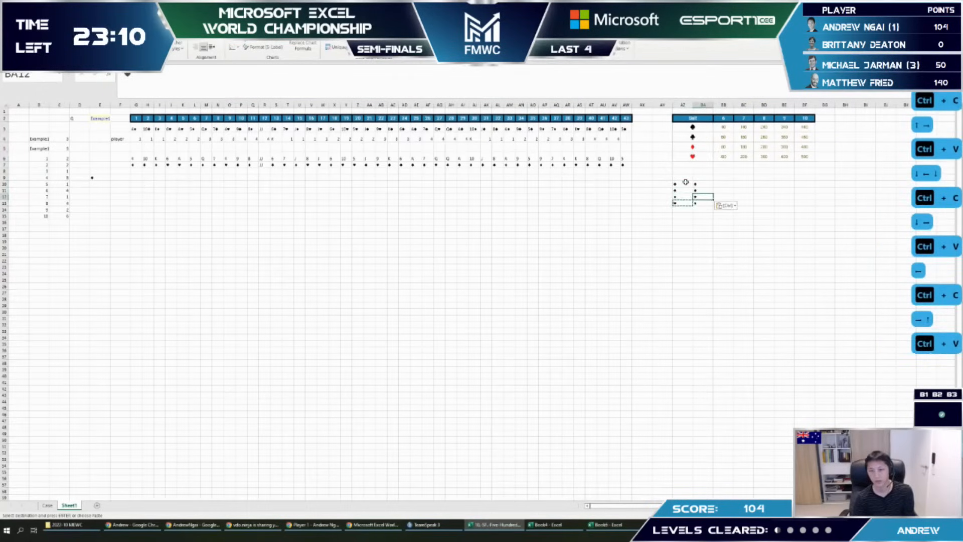
key("Down")
key("Left")
key("Escape")
Step: Read the trump card order in the Specific Instructions on the Case sheet and return to Sheet1
key("ctrl+Page_Up")
key("ctrl+Home")
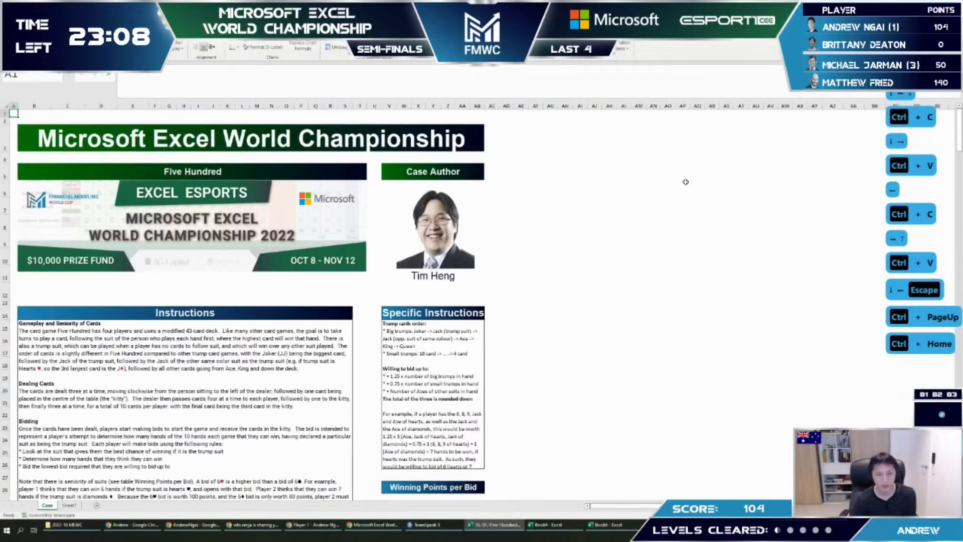
scroll(553, 279, "down", 1)
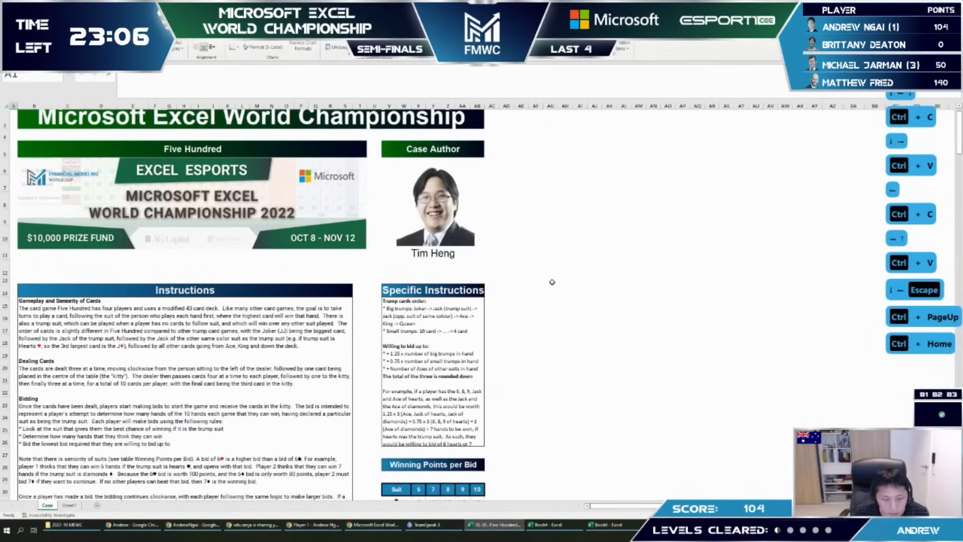
key("ctrl+Page_Down")
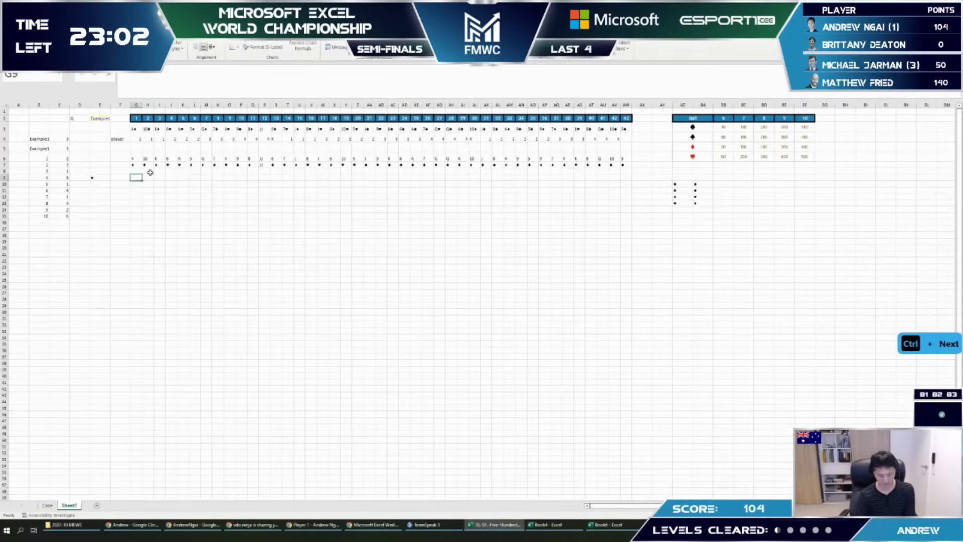
Step: Label F9 on Sheet1 as "Big trump?"
key("Left")
type("Trump")
key("Escape")
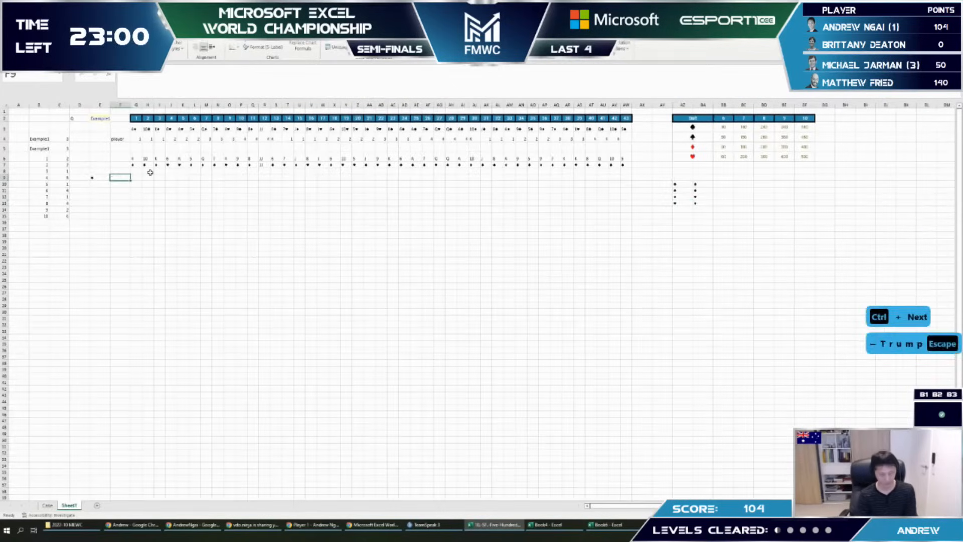
type("Big trump?")
key("Tab")
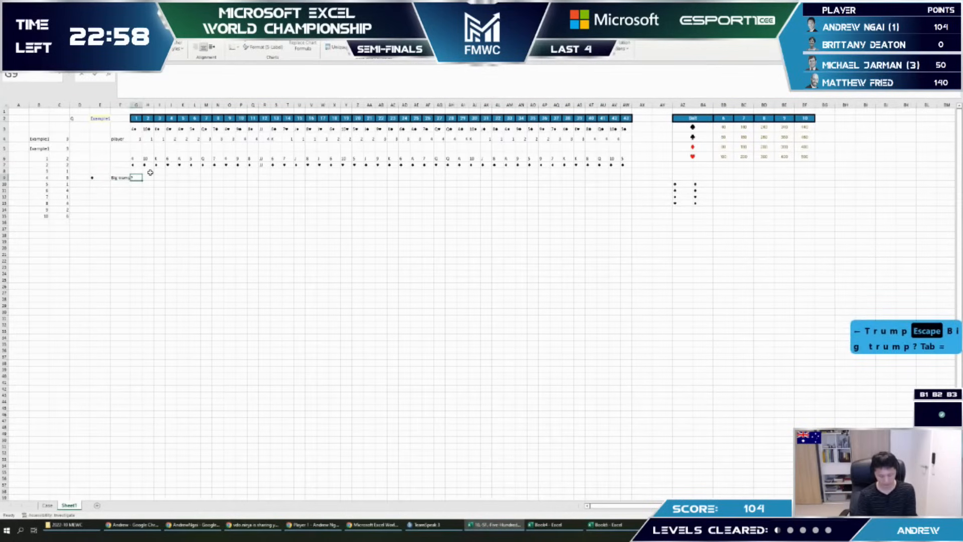
Step: Start an IF(OR()) formula in G9 testing whether G7 equals "JJ" or the trump suit in $E$9
type("=if(")
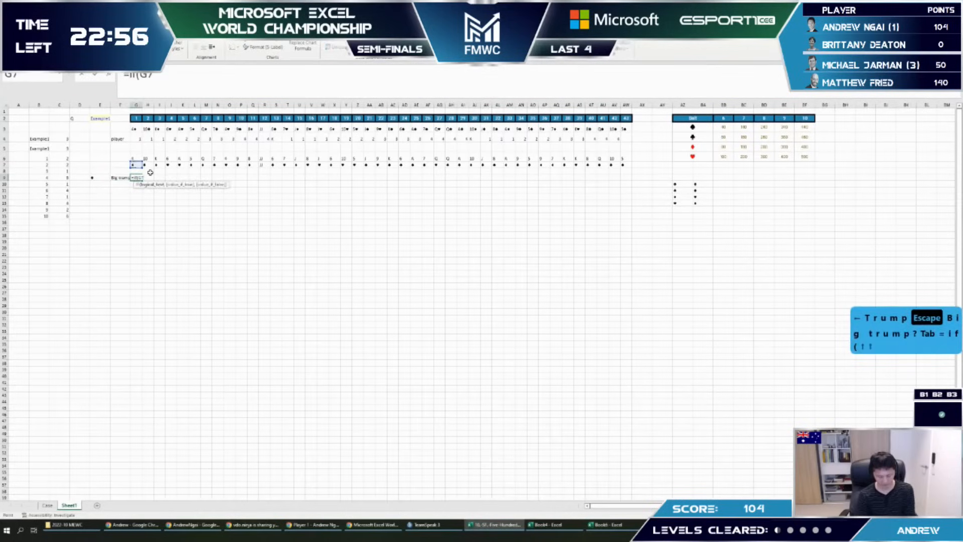
key("BackSpace")
key("BackSpace")
type("or(")
key("ctrl+Up")
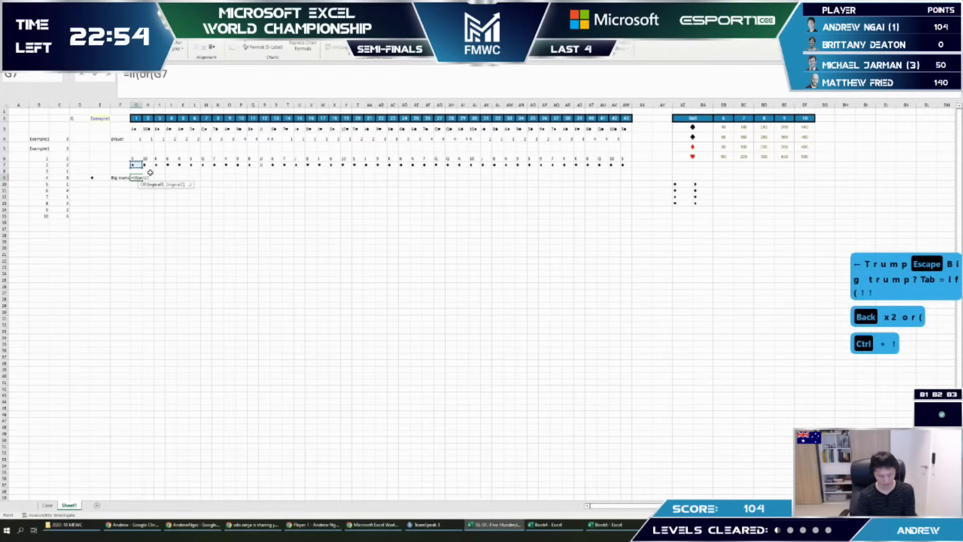
type("=\"JJ\",")
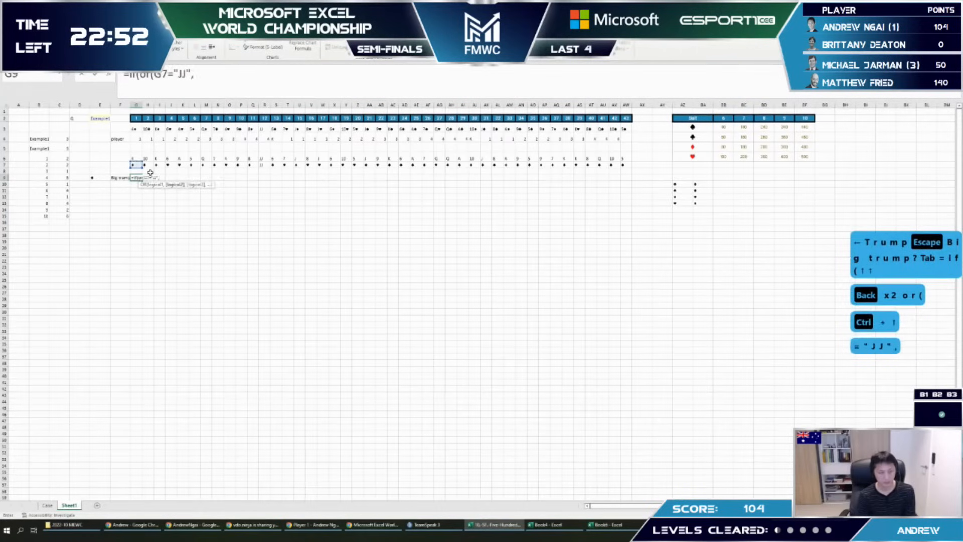
key("ctrl+Up")
type("=")
key("Left")
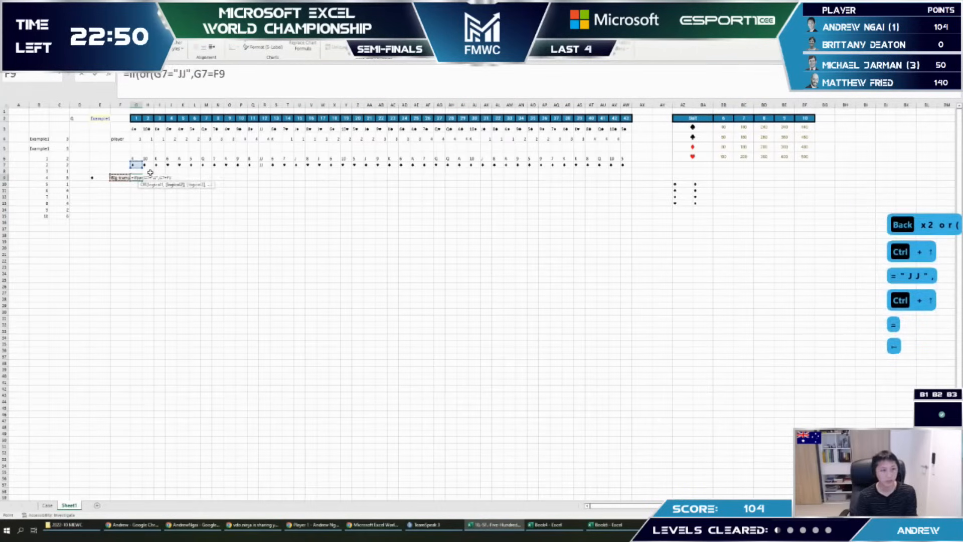
key("Left")
key("F4")
type(",")
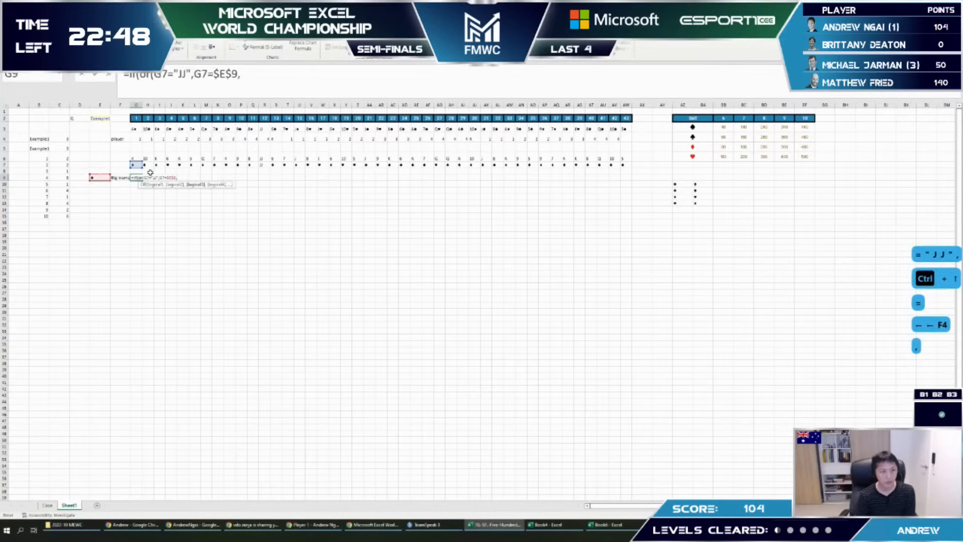
Step: Add a third OR condition to the G9 formula comparing the card in G3 with a jack, starting with "J"
key("ctrl+Up")
key("ctrl+Up")
key("ctrl+Up")
key("ctrl+Up")
key("Down")
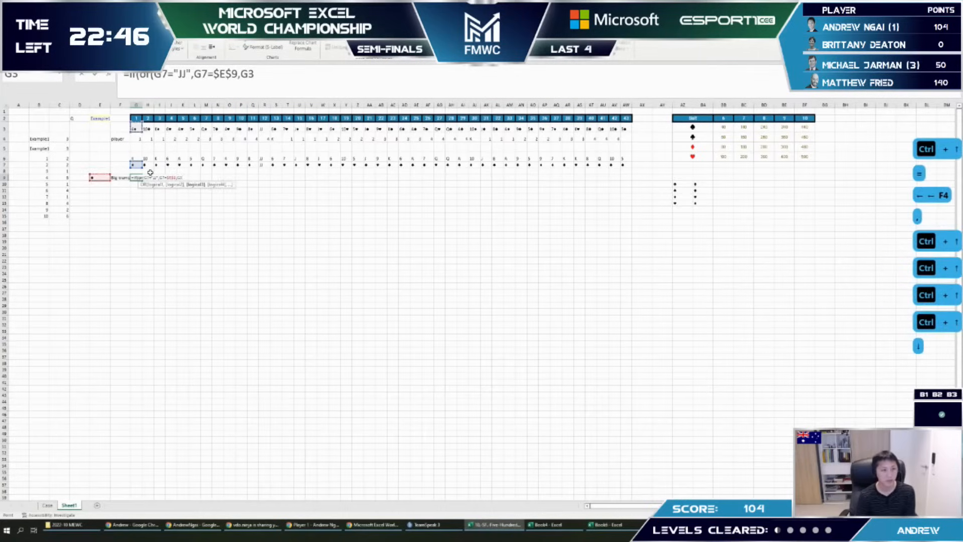
type("=\"J")
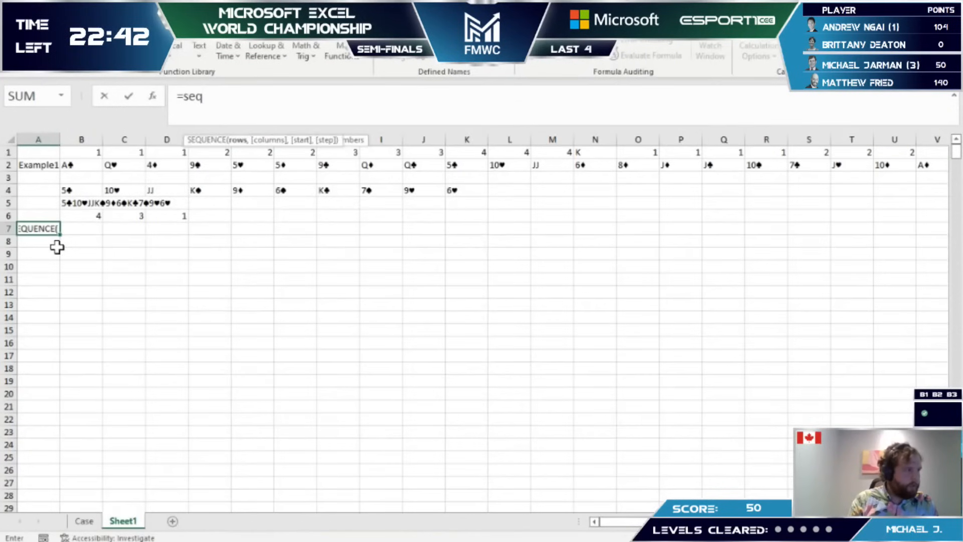
Step: List the game numbers 1 to 10 down from A7 with SEQUENCE(10) and compare with the Case sheet
key("Tab")
type("10")
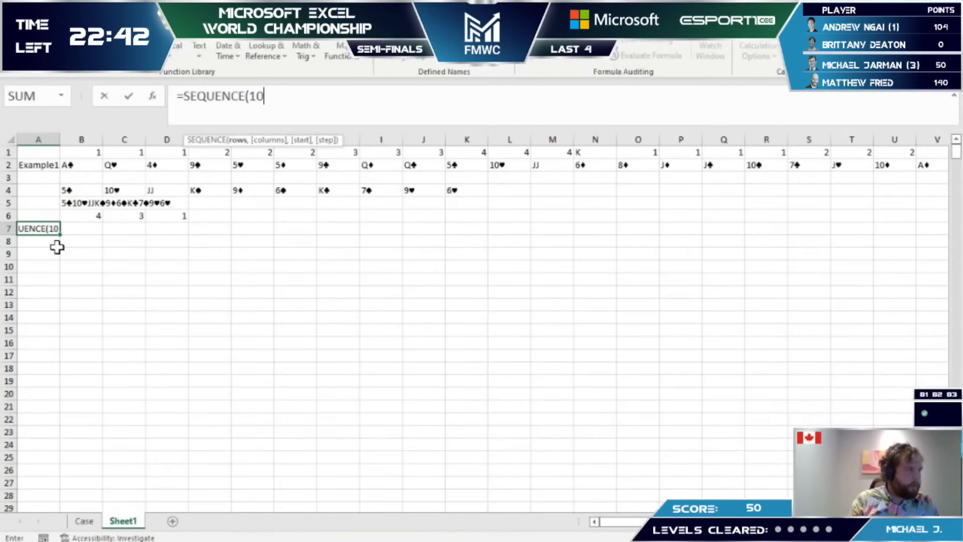
key("ctrl+Return")
key("ctrl+Page_Up")
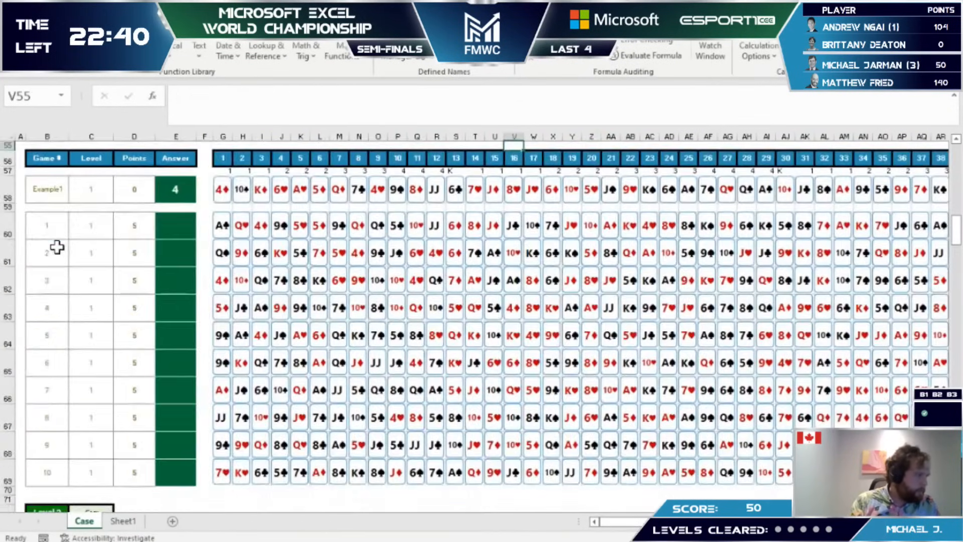
key("ctrl+Page_Down")
Step: Create a one-variable data table over A6:B16 with A2 as the column input cell
key("Up")
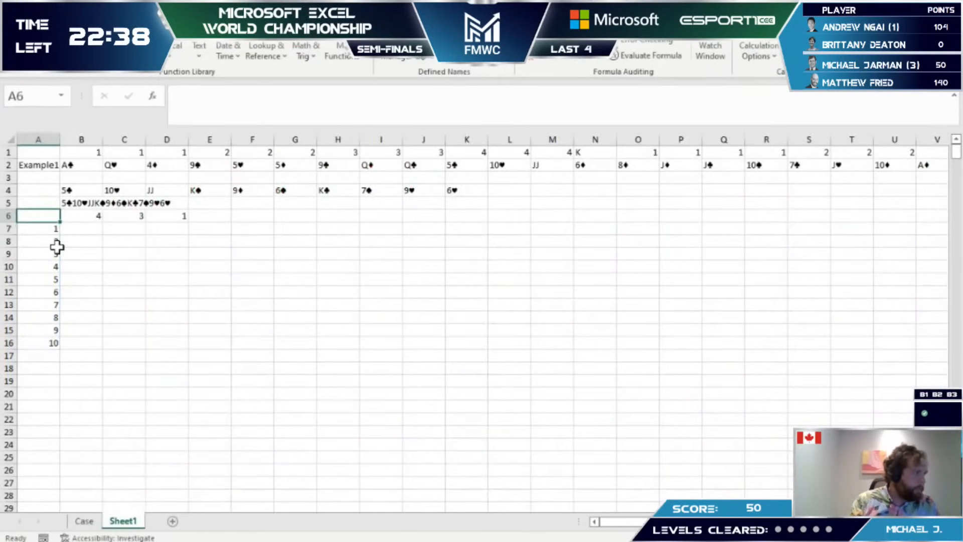
key("shift+Down")
key("shift+Down")
key("shift+Down")
key("shift+Down")
key("shift+Down")
key("shift+Down")
key("shift+Down")
key("shift+Down")
key("shift+Down")
key("shift+Down")
key("shift+Right")
key("alt+a")
key("w")
key("t")
key("Tab")
key("Up")
key("Up")
key("Up")
key("Up")
key("Return")
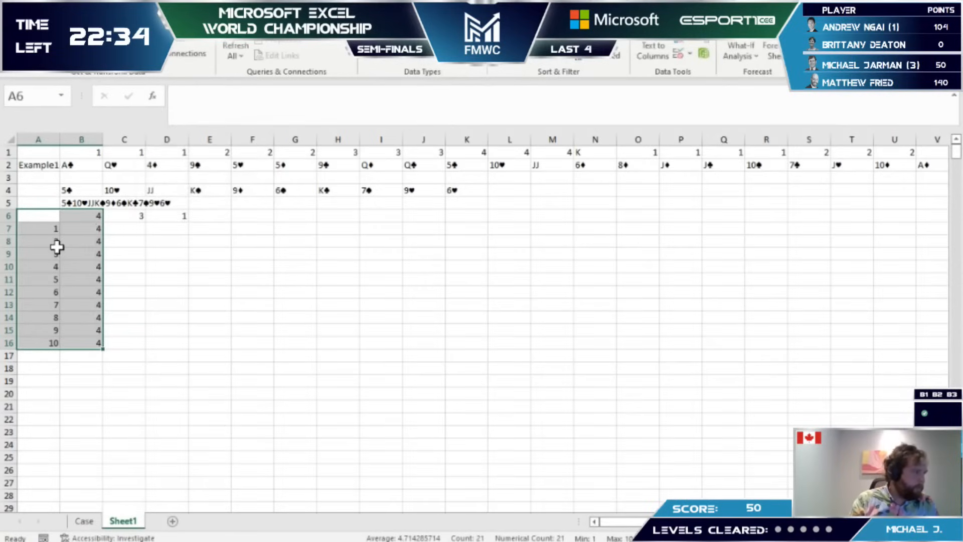
Step: Check the INDEX formula in B2 and set the game selector in A2 to 1
key("Down")
key("Right")
key("Up")
key("Up")
key("Up")
key("Up")
key("Up")
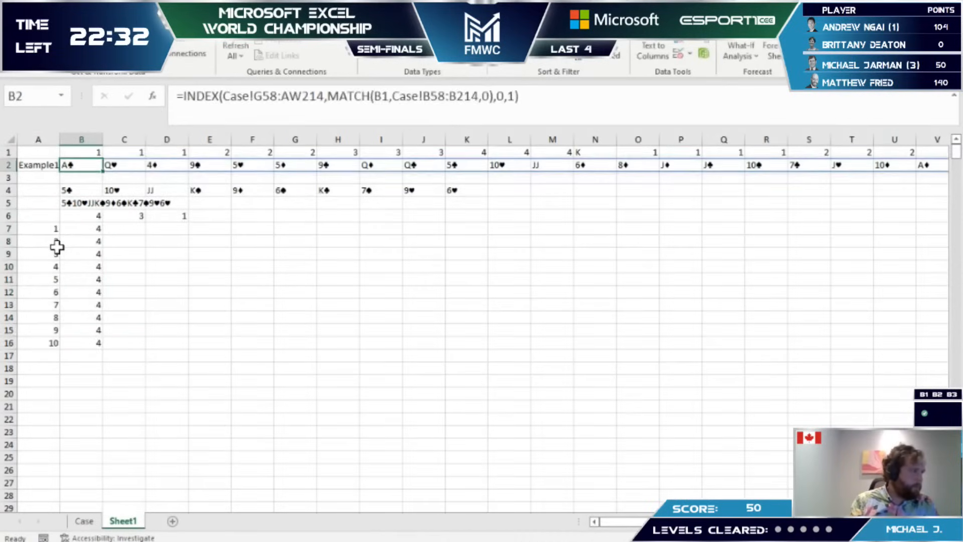
key("Left")
key("Right")
key("Down")
key("Up")
key("Left")
type("1")
key("ctrl+Return")
key("Down")
key("Up")
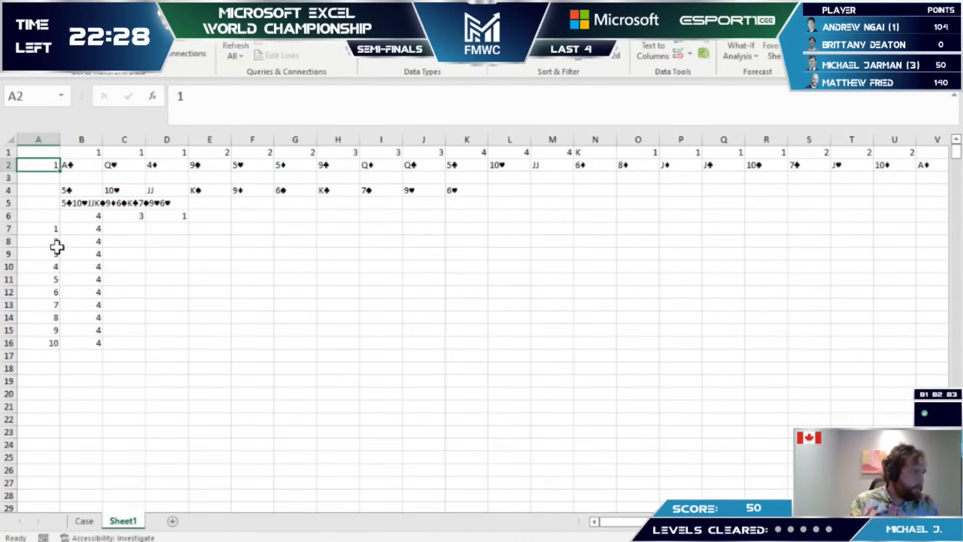
Step: Change the MATCH lookup value in the B2 INDEX formula from B1 to A2
key("Right")
key("F2")
key("Tab")
key("Left")
key("F2")
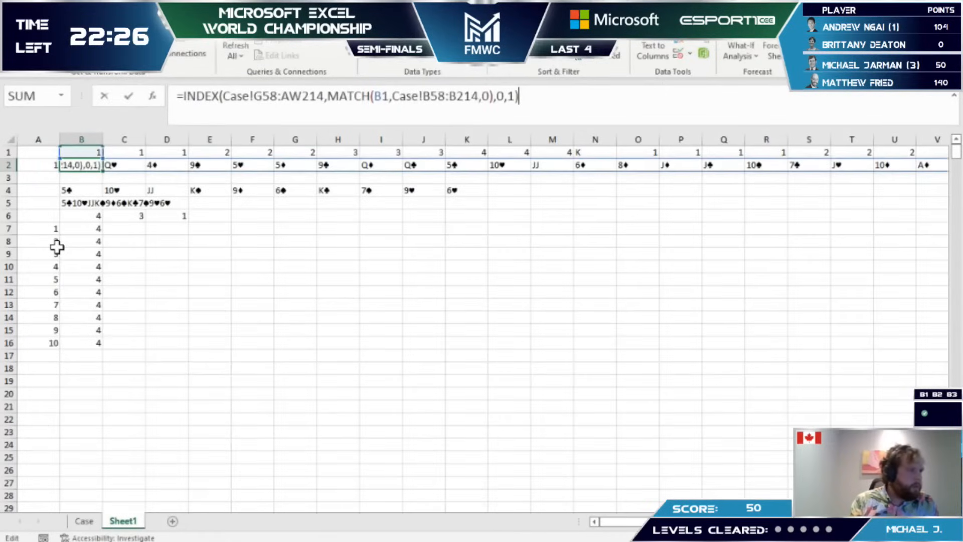
key("Escape")
key("F2")
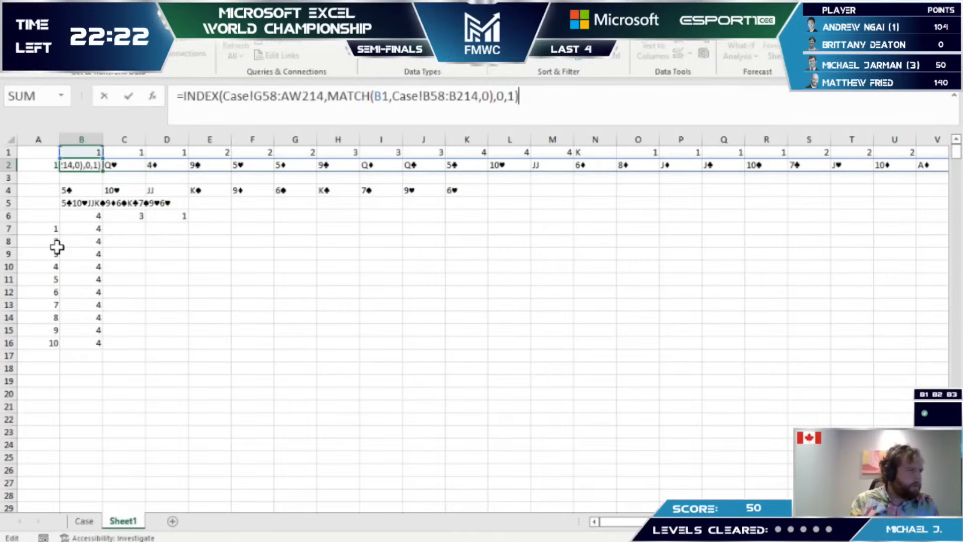
key("Home")
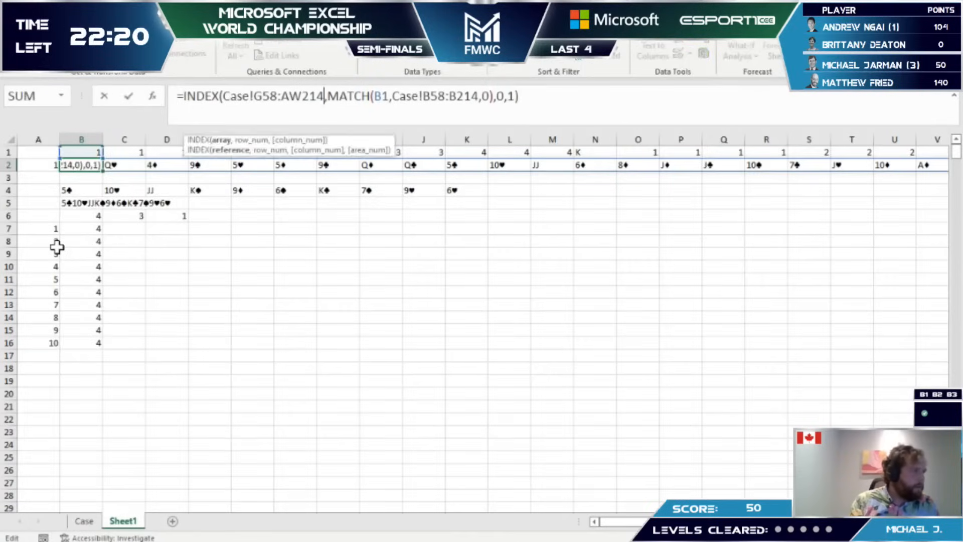
key("ctrl+Right")
key("ctrl+Right")
key("ctrl+Right")
key("ctrl+Right")
key("ctrl+Right")
type("A2")
key("ctrl+Return")
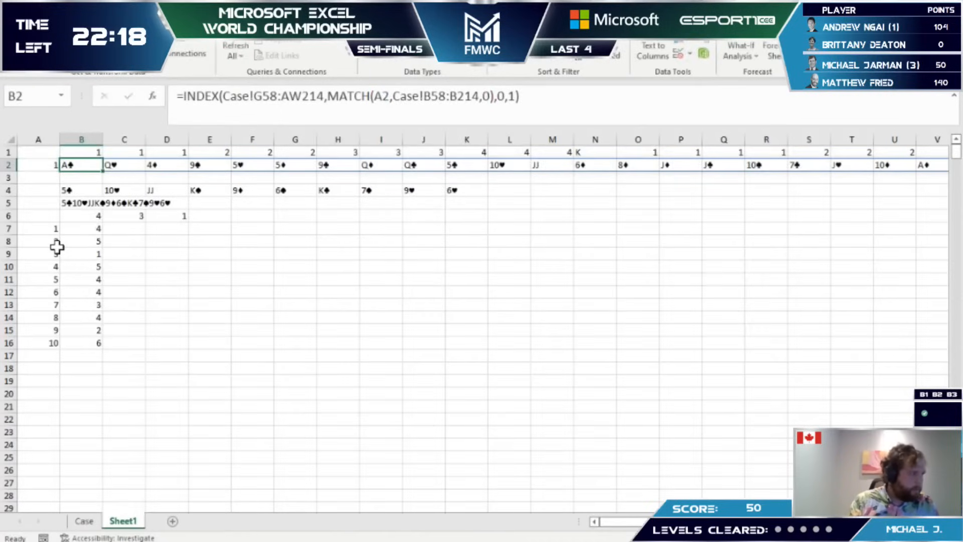
Step: Copy the ten results in B7:B16, paste them into the Level 1 answers D21:D30 in the online answer workbook, and return to Sheet1
key("Left")
key("Right")
key("ctrl+Down")
key("ctrl+Down")
key("ctrl+Up")
key("Down")
key("Down")
key("Down")
key("ctrl+shift+Down")
key("ctrl+c")
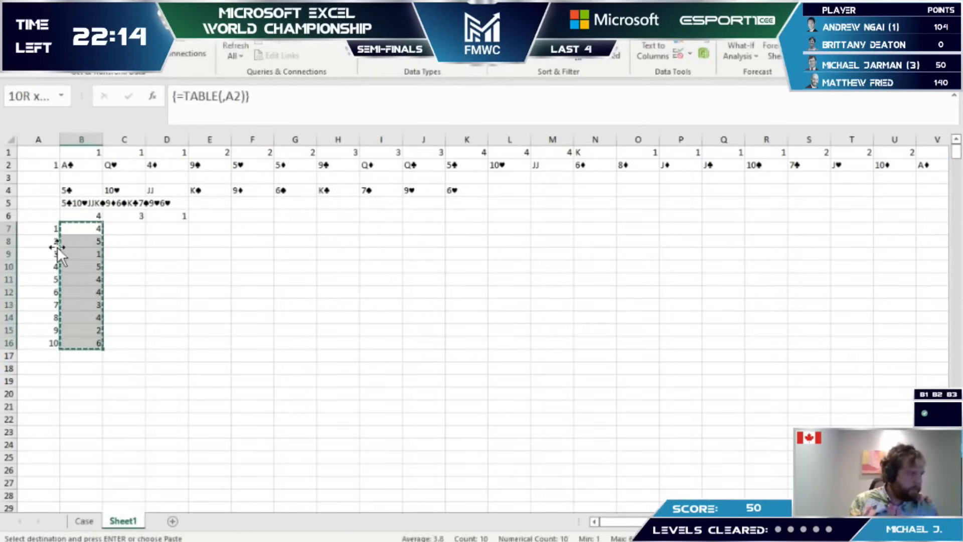
key("alt+Tab")
scroll(204, 360, "down", 6)
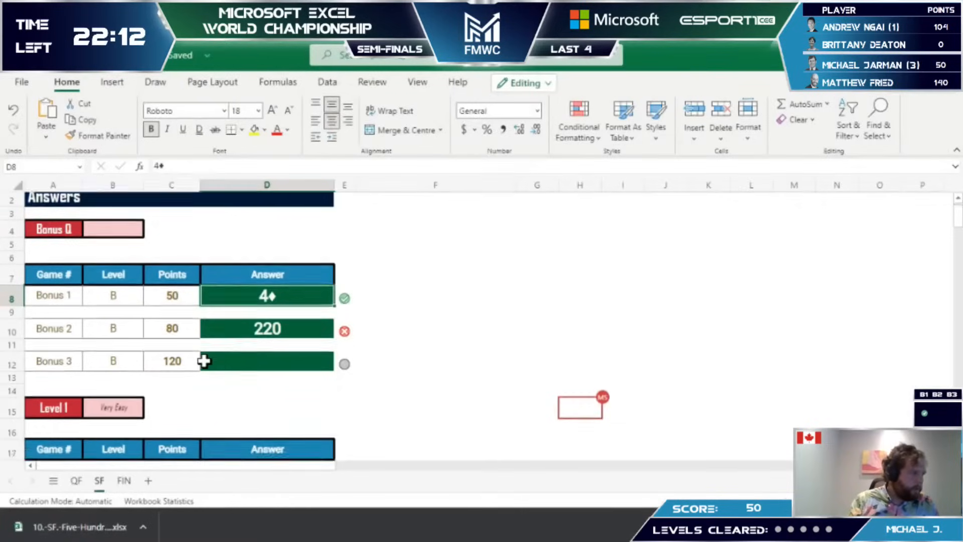
left_click(251, 224)
key("ctrl+v")
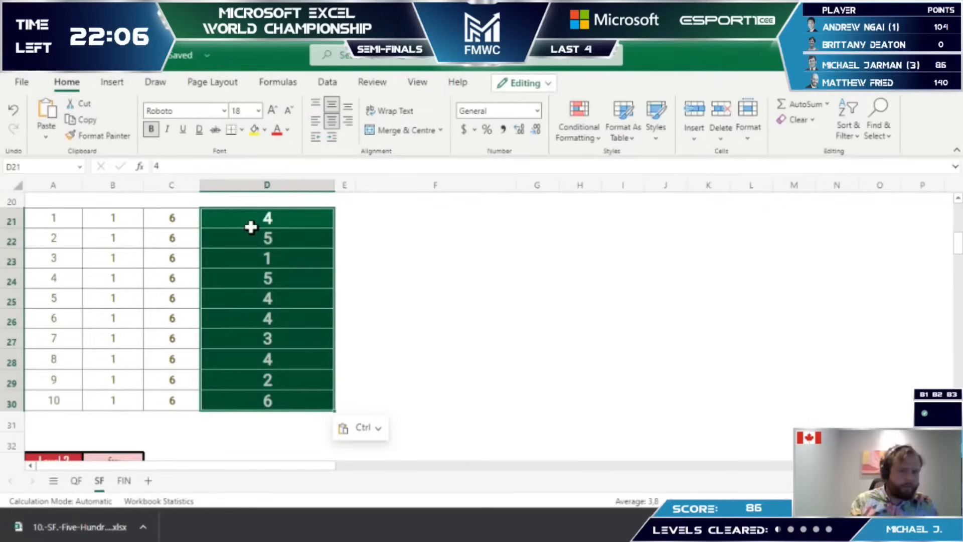
key("alt+Tab")
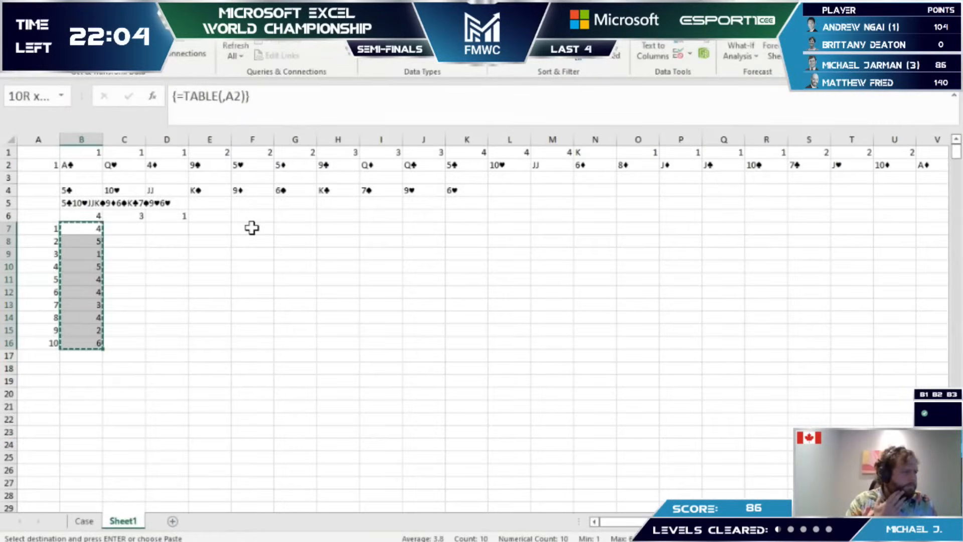
key("Escape")
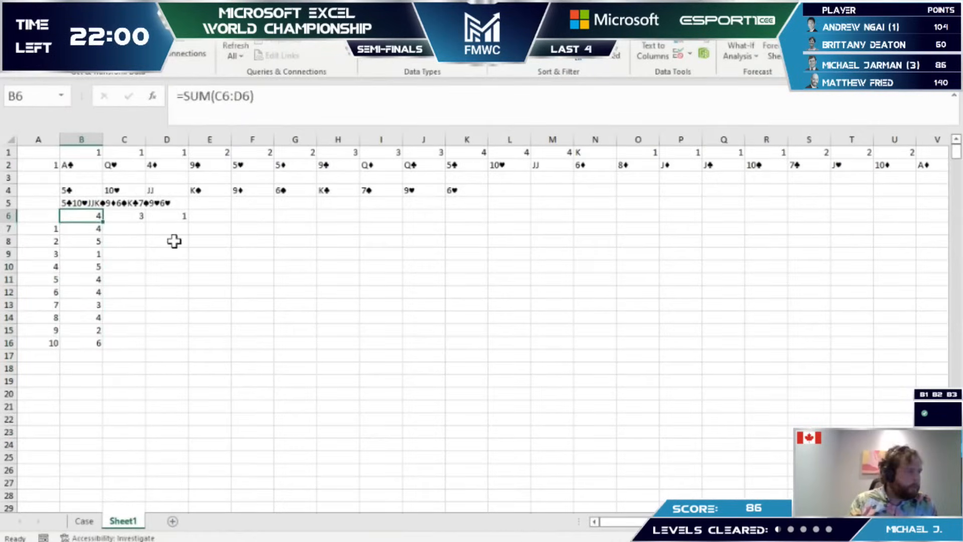
Step: Examine the total in B6, the FILTER formula in B4 with its spilled cards, and the full deck in row 2
key("Down")
key("F2")
key("Escape")
key("Up")
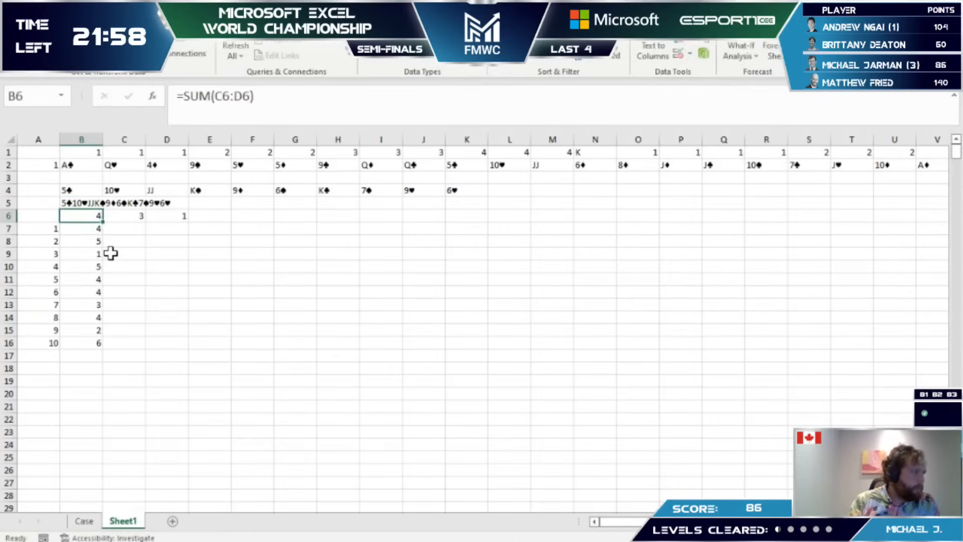
key("Right")
key("Left")
key("Up")
key("Up")
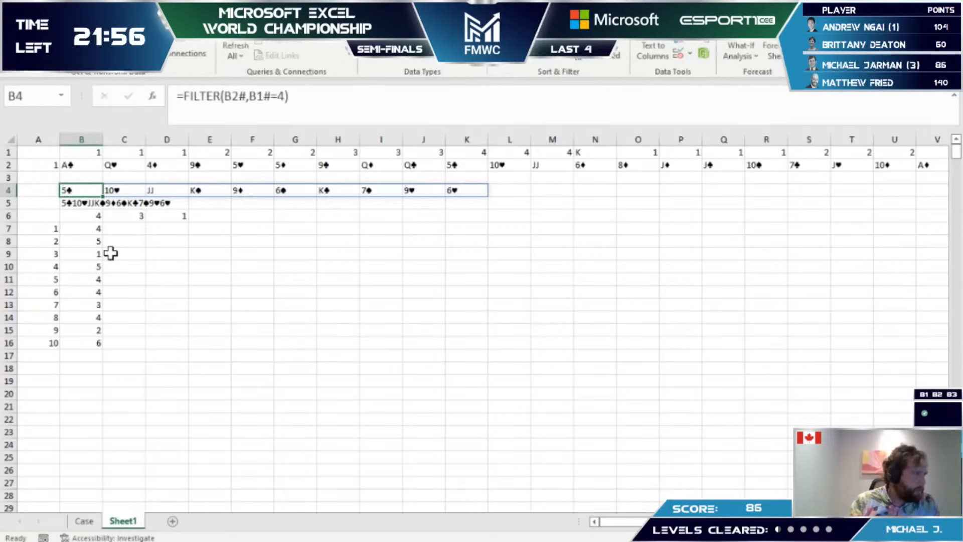
key("F2")
key("Escape")
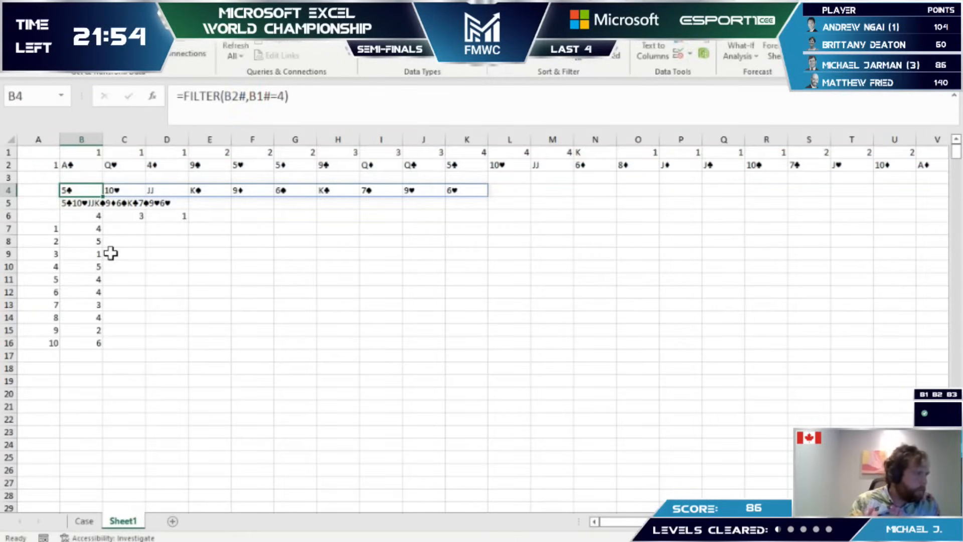
key("Right")
key("Right")
key("Right")
key("Right")
key("Right")
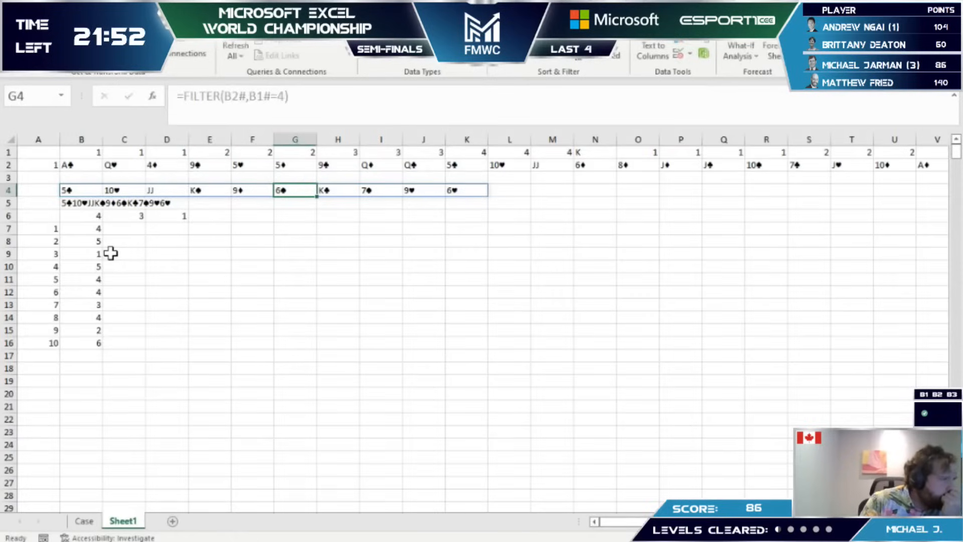
key("Right")
key("Right")
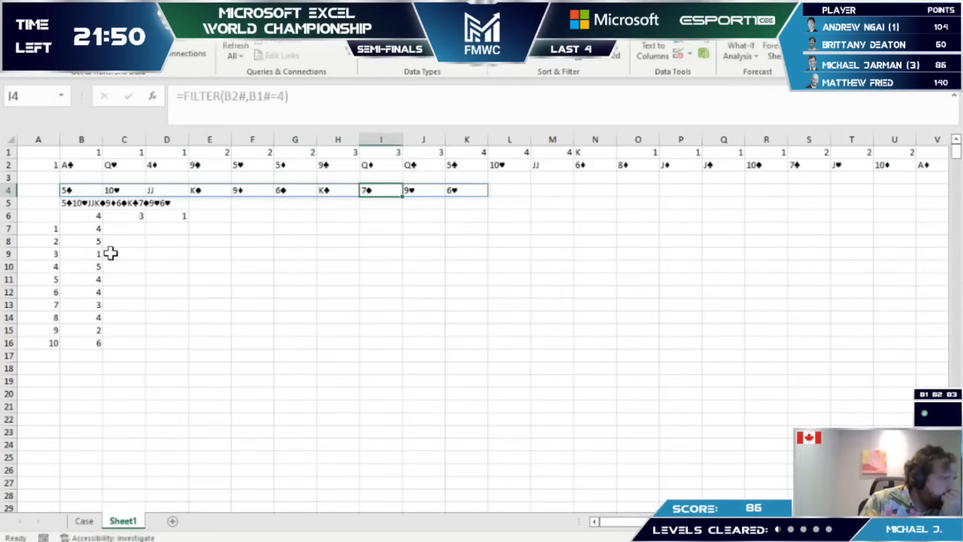
key("Up")
key("Up")
key("ctrl+Right")
key("Left")
key("Left")
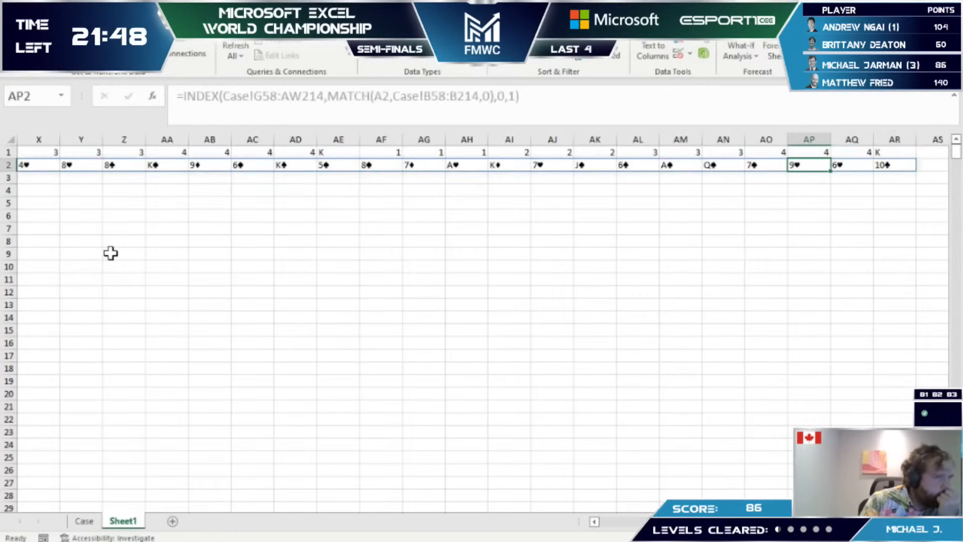
key("Home")
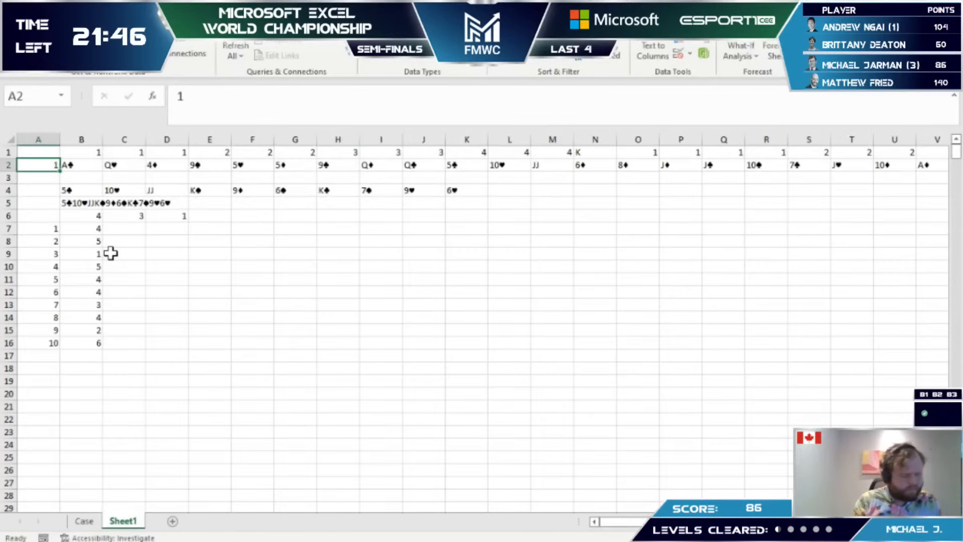
Step: Set the game selector in A2 to Example1
type("Exampel")
key("BackSpace")
key("BackSpace")
type("le")
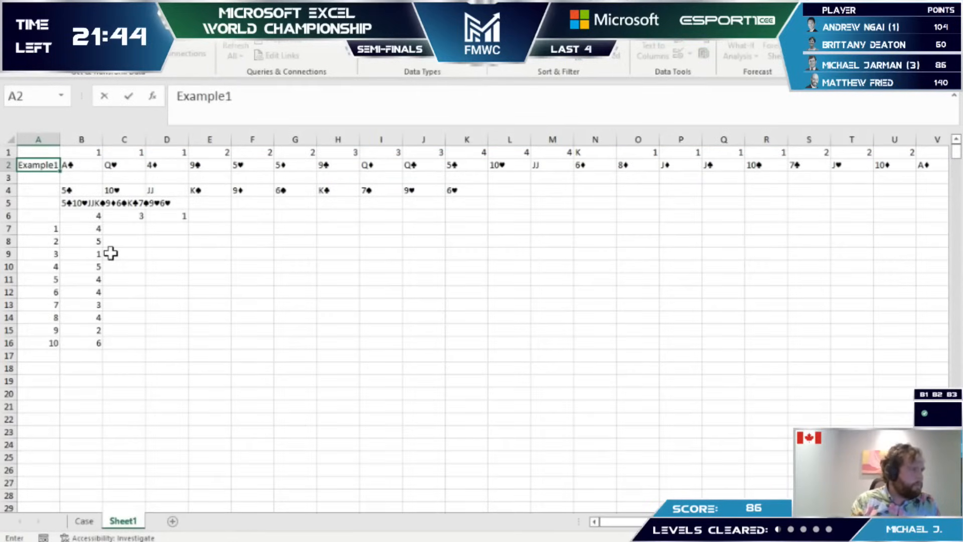
key("ctrl+Return")
key("Down")
key("Right")
key("Down")
key("Down")
key("Down")
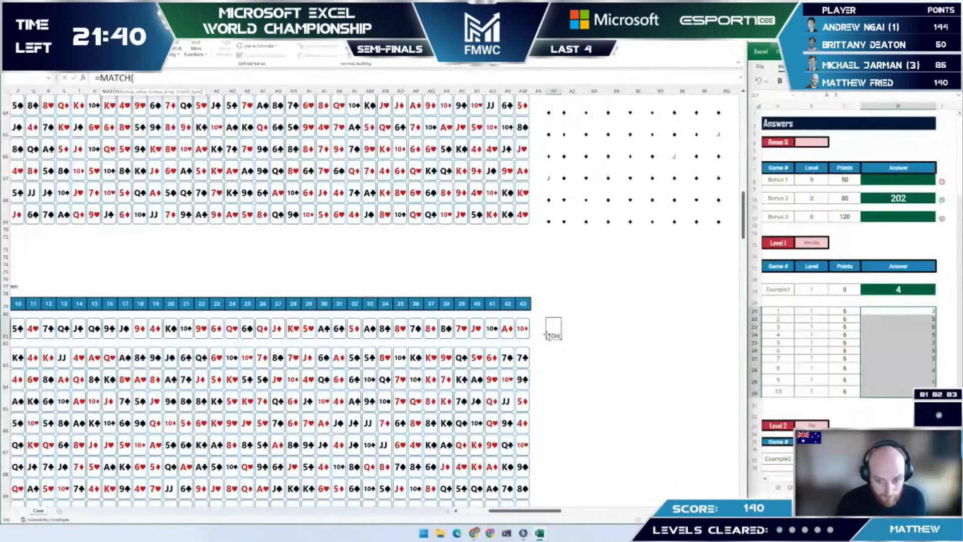
Step: Start a MATCH formula in AY81 with the Example2 deck $G81:$AW81, column-locked, as its lookup value
key("Left")
key("Left")
key("Left")
key("Left")
key("Left")
key("Left")
key("Left")
key("Left")
key("Left")
key("Left")
key("Left")
key("Left")
key("Left")
key("Left")
key("Left")
key("Left")
key("Left")
key("Left")
key("Left")
key("Left")
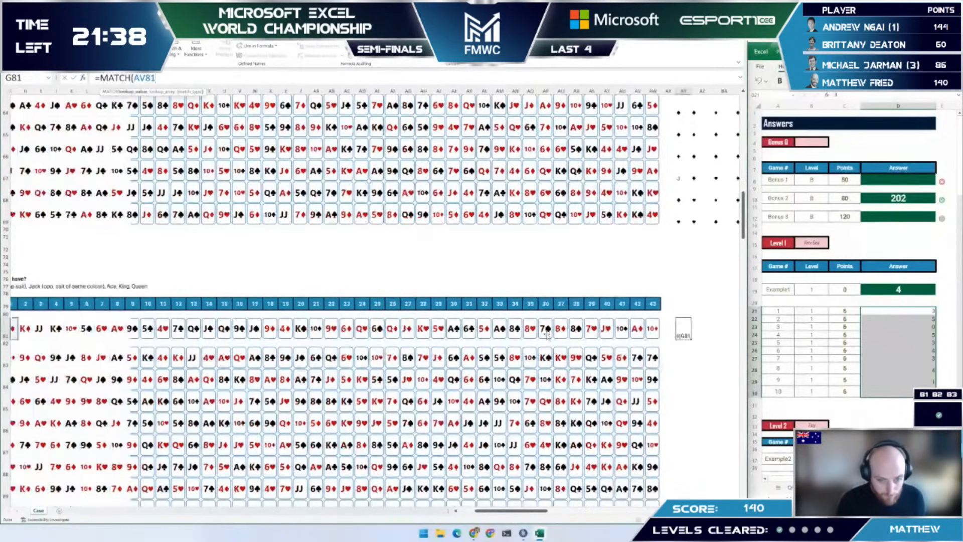
key("ctrl+shift+Right")
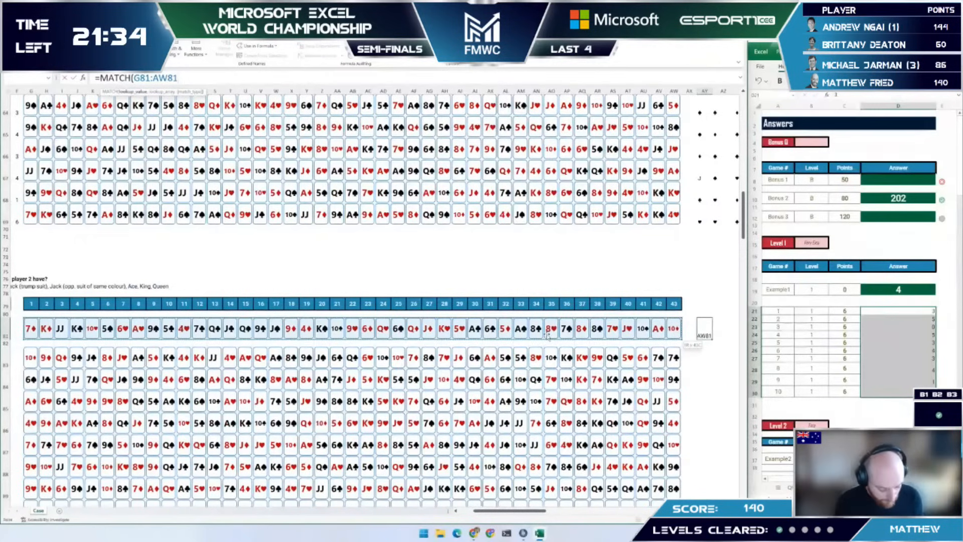
type(",")
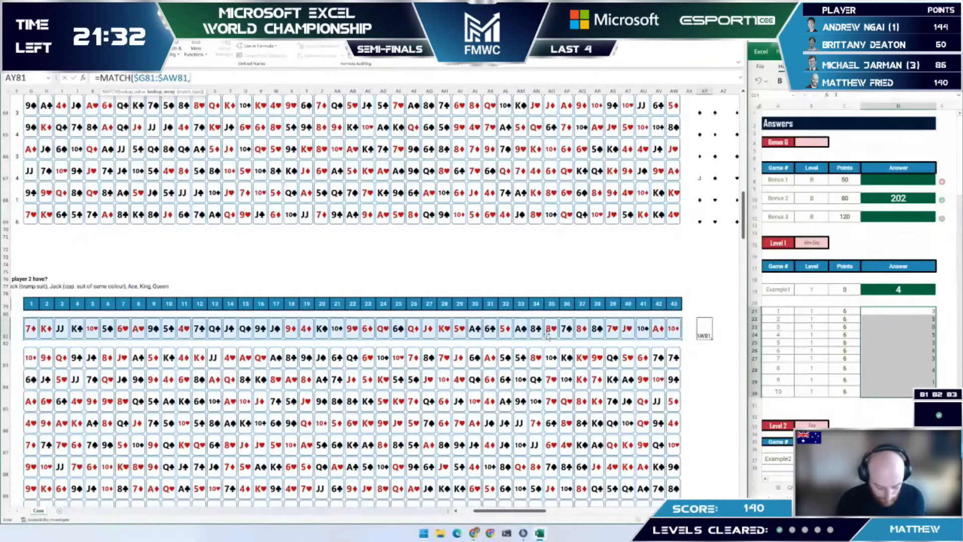
type("car")
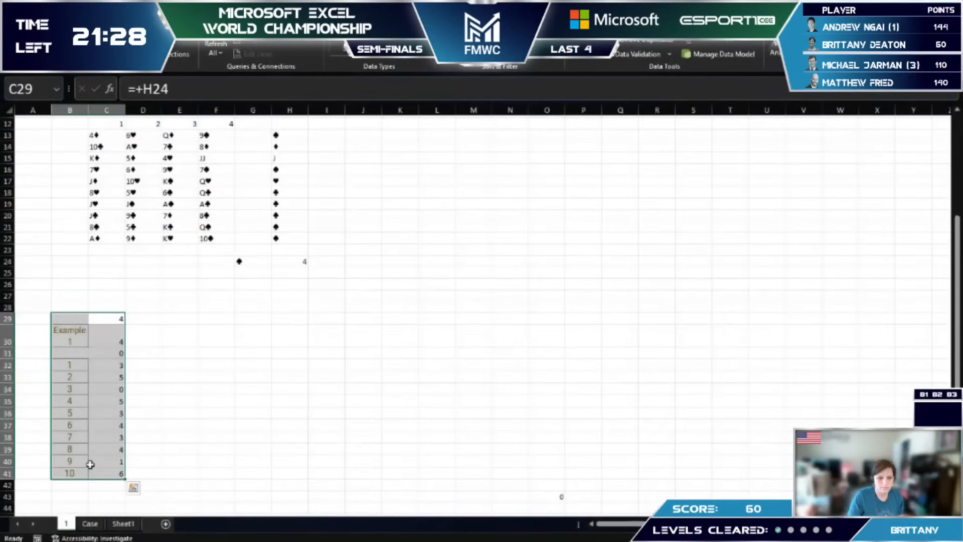
Step: Duplicate sheet 1 within the same workbook, before the original, and name the copy 2
right_click(63, 524)
left_click(88, 415)
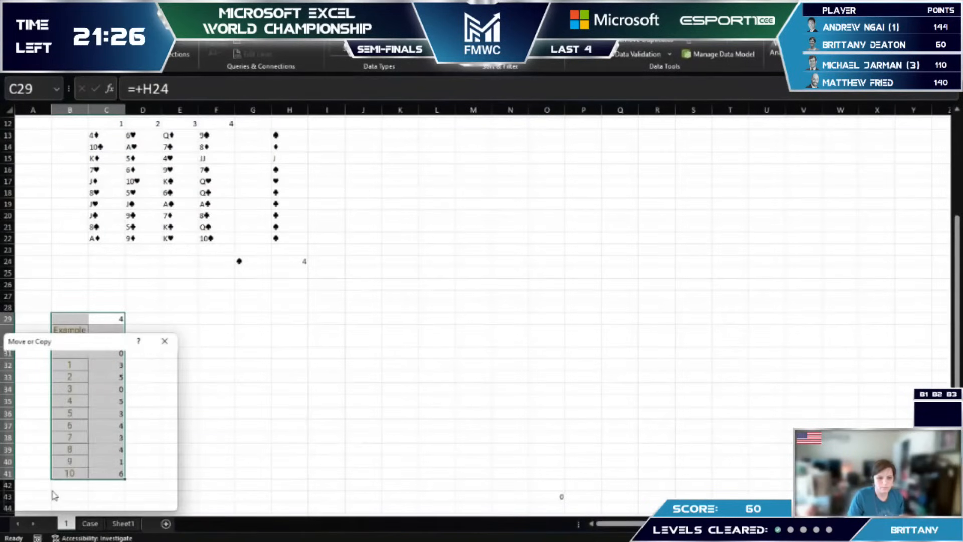
left_click(33, 474)
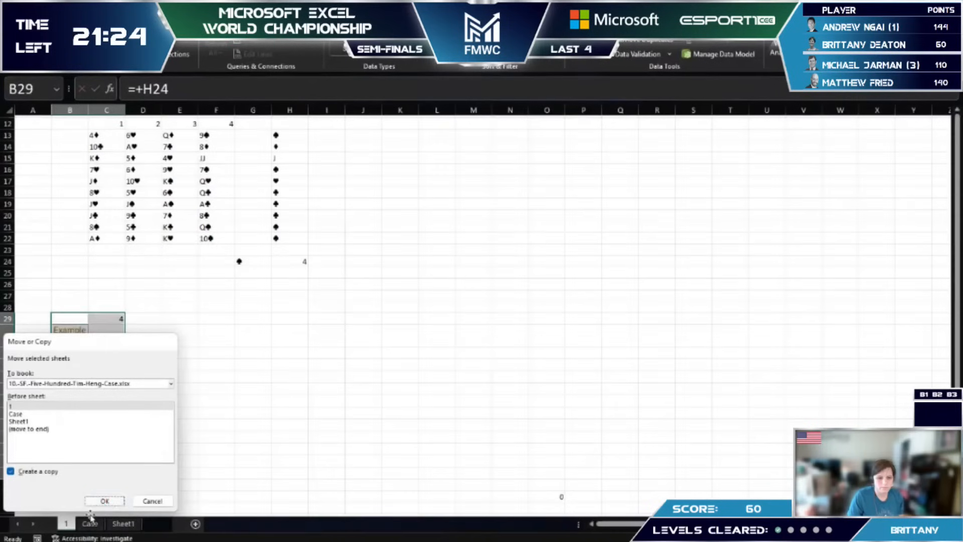
left_click(104, 500)
type("2")
key("Return")
Step: Move the Case sheet to the front of the workbook, ahead of sheet 2
key("ctrl+Page_Down")
key("ctrl+Page_Down")
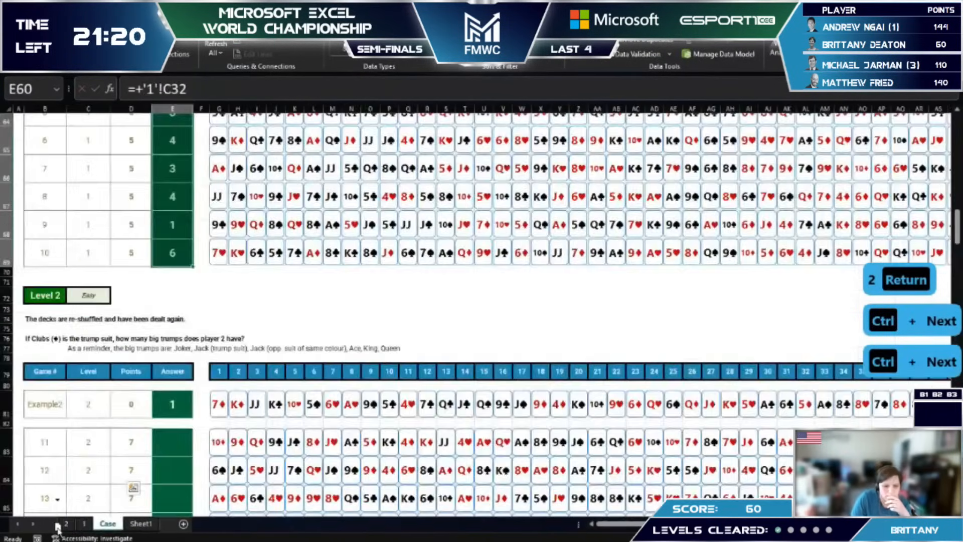
left_click_drag(57, 525, 61, 531)
Step: Copy the big-trumps reminder from C77 of the Case sheet and paste it into L16 on sheet 2
scroll(129, 372, "down", 1)
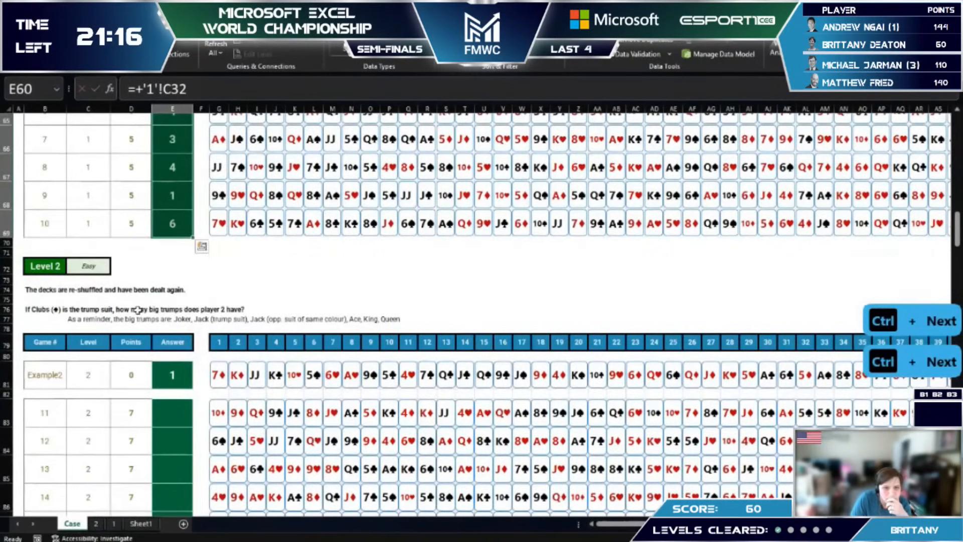
left_click(55, 310)
left_click(79, 317)
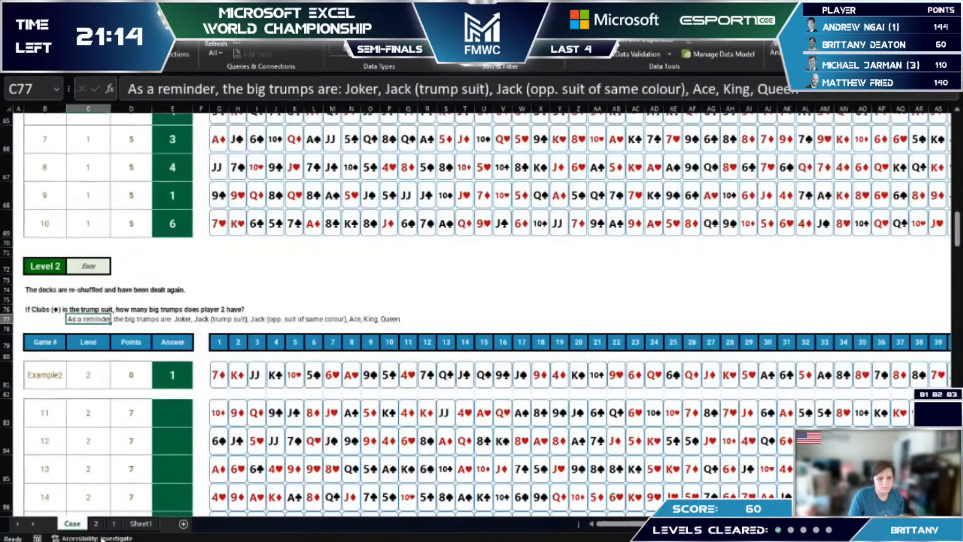
key("ctrl+c")
left_click(95, 524)
scroll(438, 305, "up", 4)
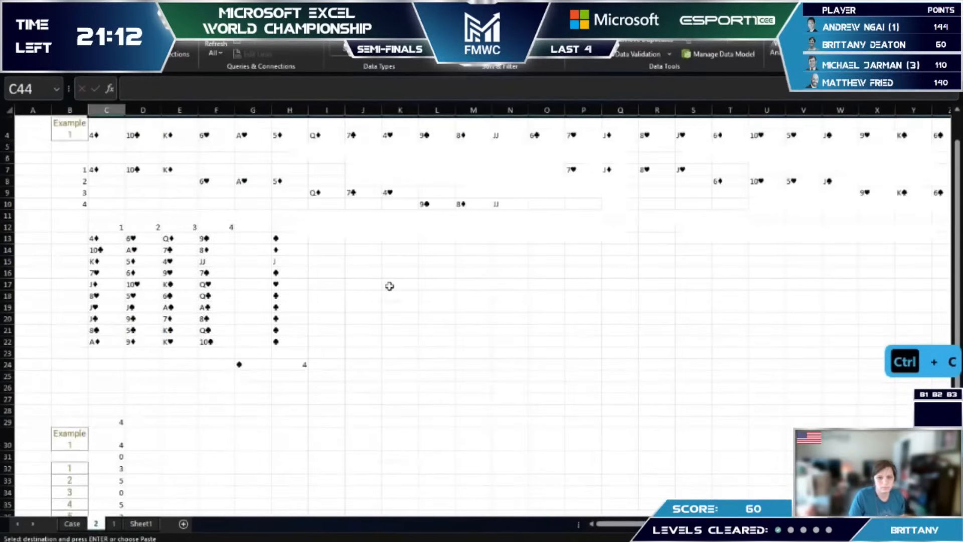
left_click(438, 305)
key("ctrl+v")
Step: Insert seven blank rows above row 24 on sheet 2
left_click_drag(69, 399, 91, 467)
key("shift+space")
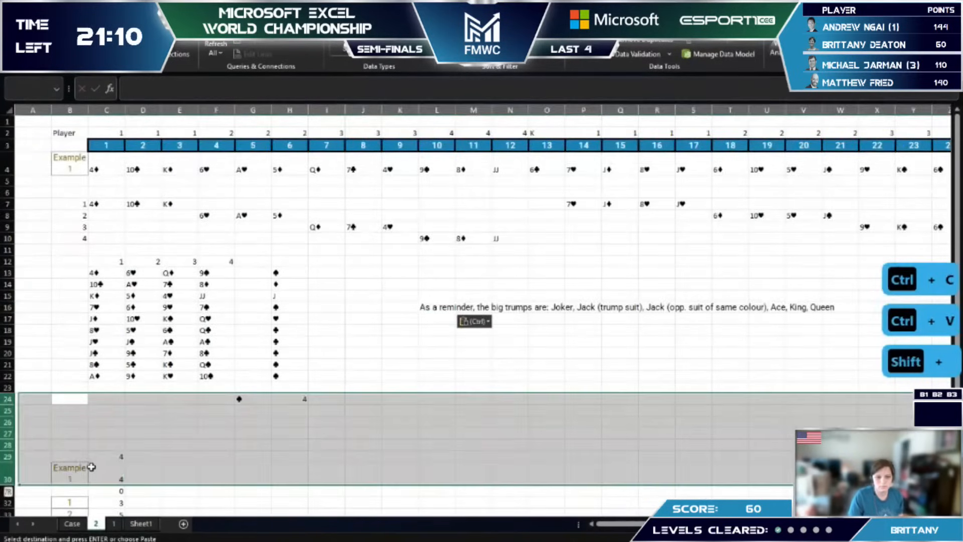
key("ctrl+plus")
left_click(437, 353)
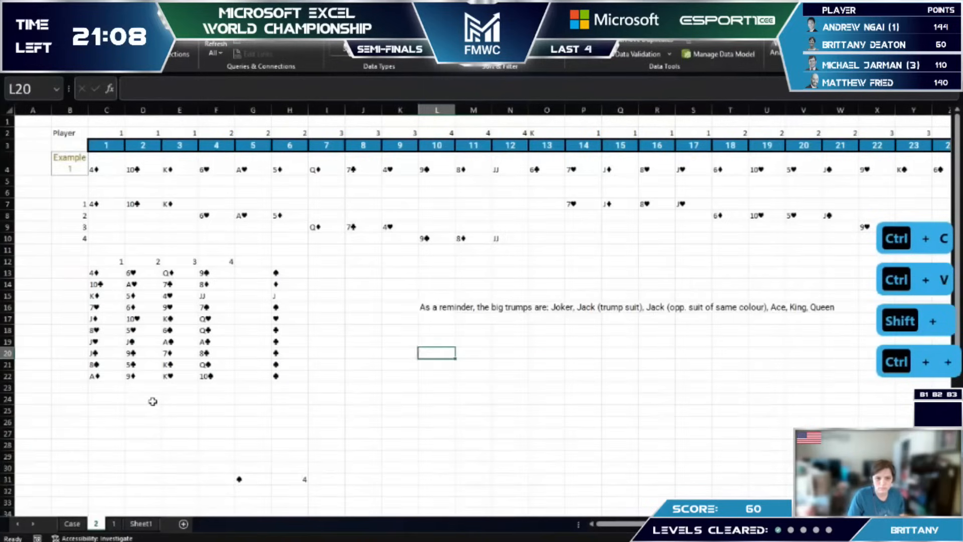
Step: Copy the joker card JJ from F15 and paste it as a value into C25
left_click(208, 295)
key("ctrl+c")
left_click(118, 410)
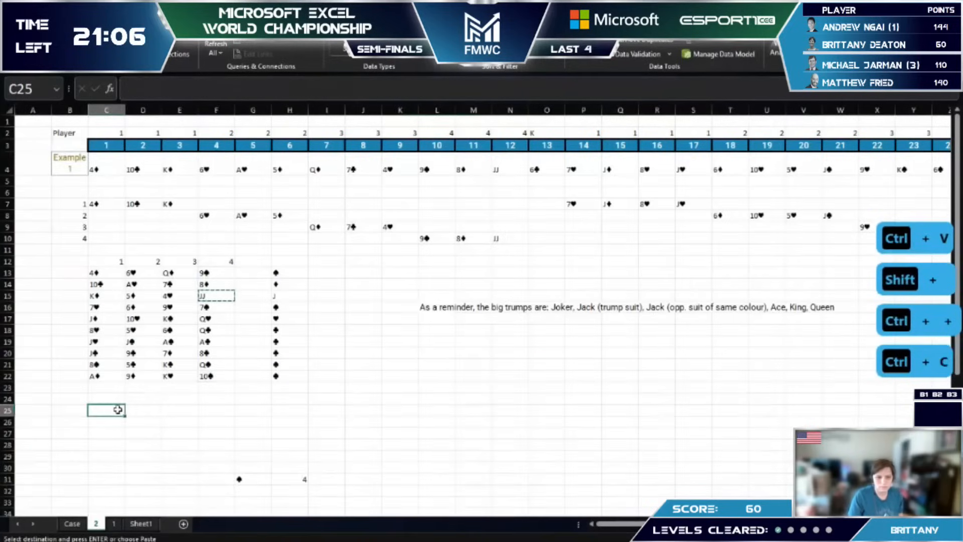
key("alt+h")
key("v")
key("v")
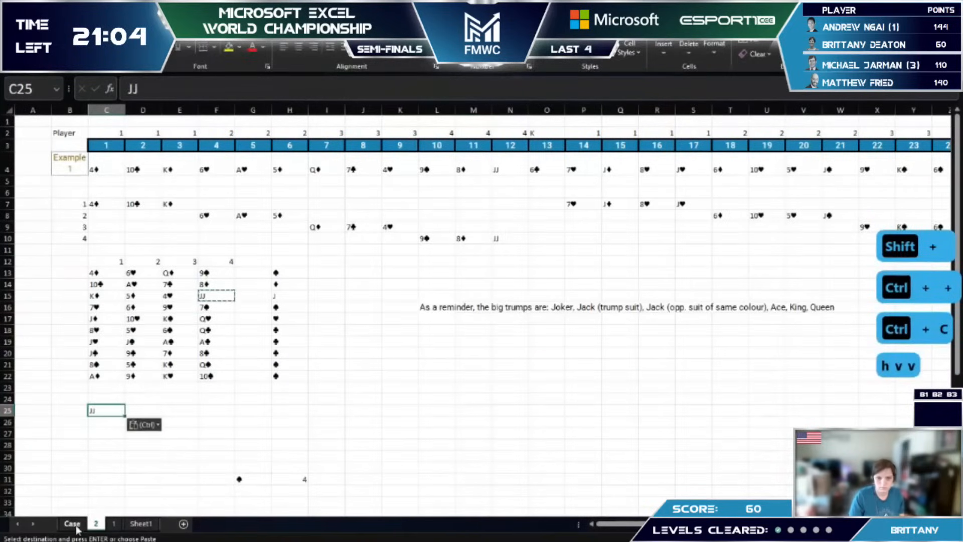
Step: Check the Level 2 question on the Case sheet, and label B24 on sheet 2 "Trump suit"
left_click(77, 527)
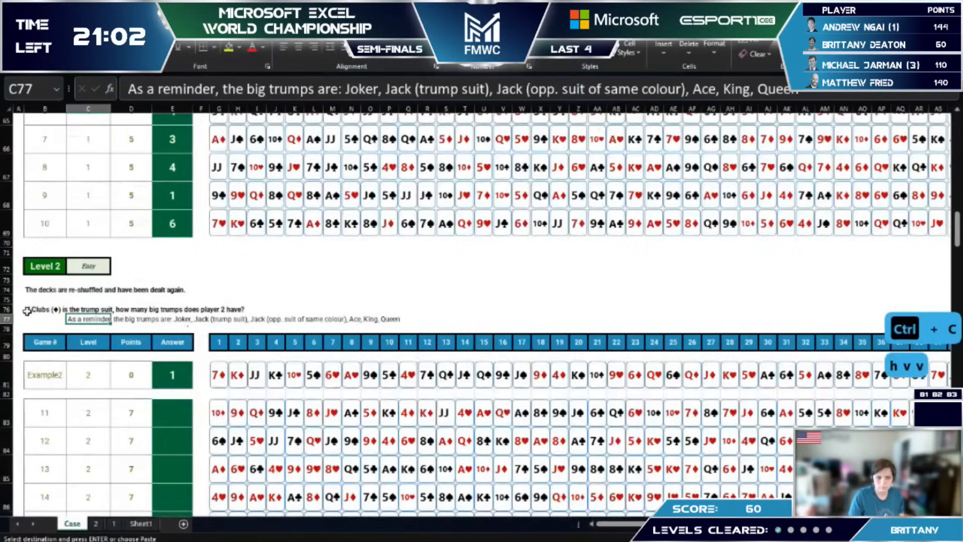
left_click(95, 523)
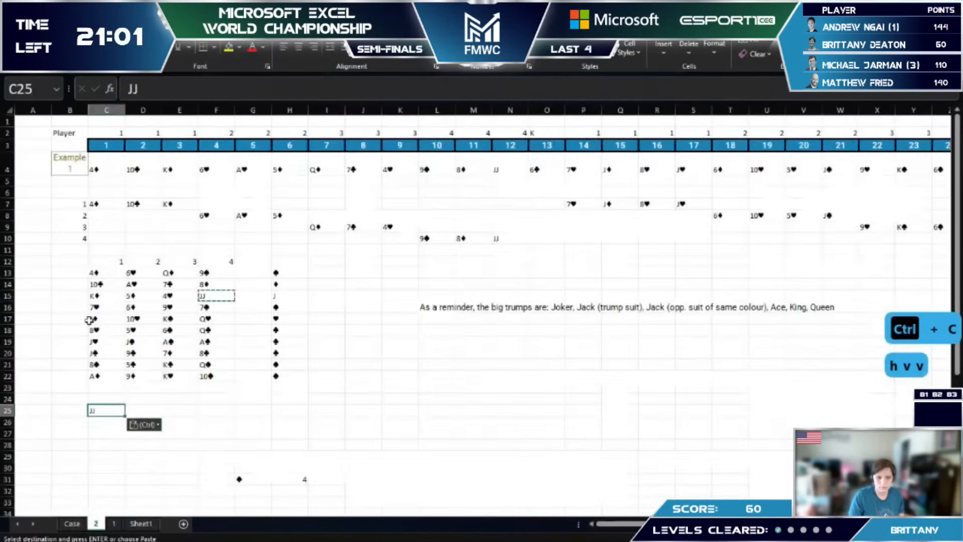
left_click(77, 403)
type("Trump suit")
key("Return")
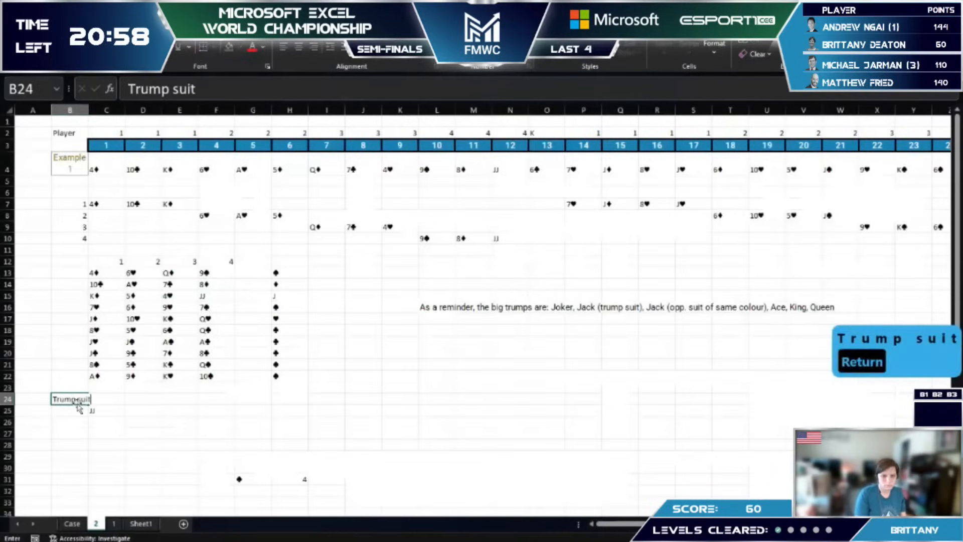
Step: Copy the suit symbol in H20 and paste it as a value into C24 beside the Trump suit label
left_click(282, 356)
key("ctrl+c")
left_click(104, 400)
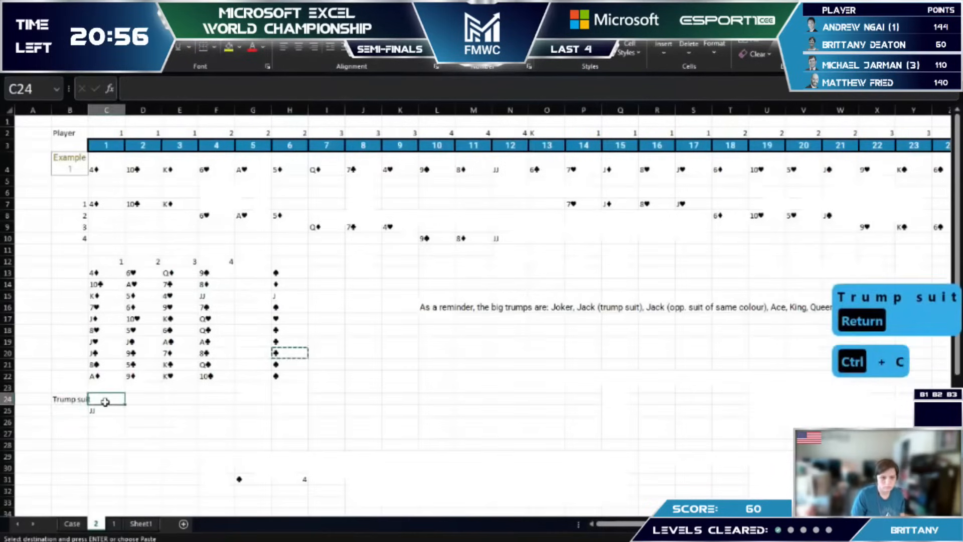
key("alt+h")
key("v")
key("v")
key("Down")
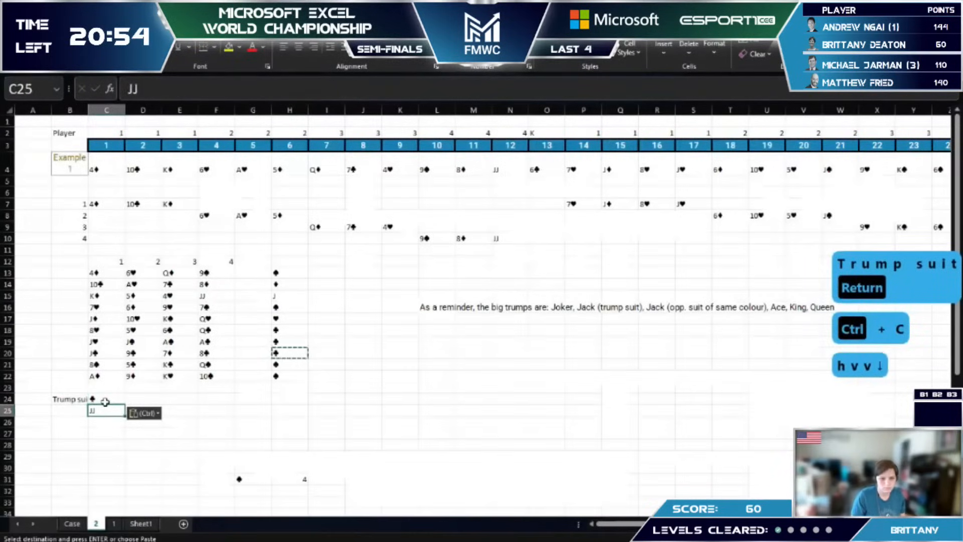
Step: Move the JJ entry from C25 to D26
key("ctrl+x")
key("Down")
key("Down")
key("Right")
key("Up")
key("ctrl+v")
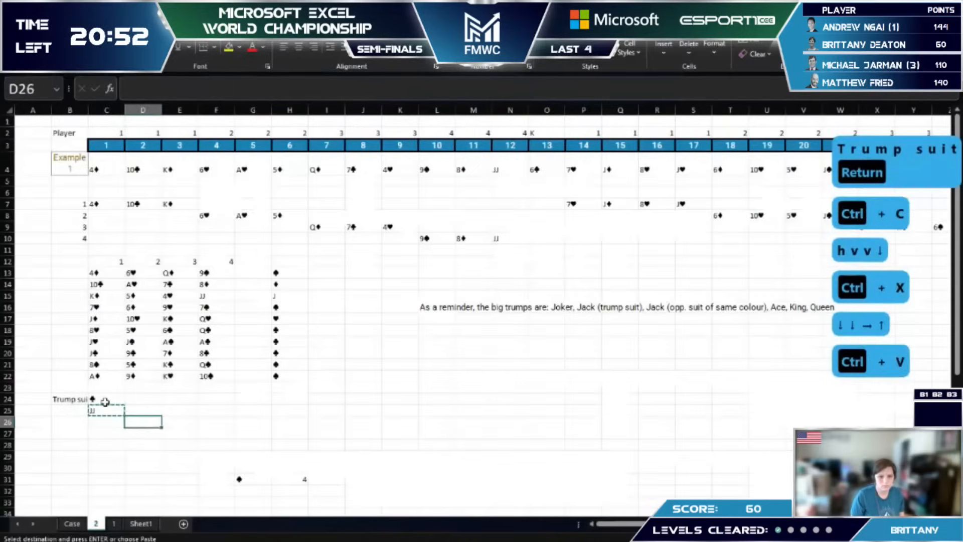
Step: Insert three blank rows at row 28
left_click(157, 448)
key("shift+Down")
key("shift+Down")
key("shift+space")
key("ctrl+plus")
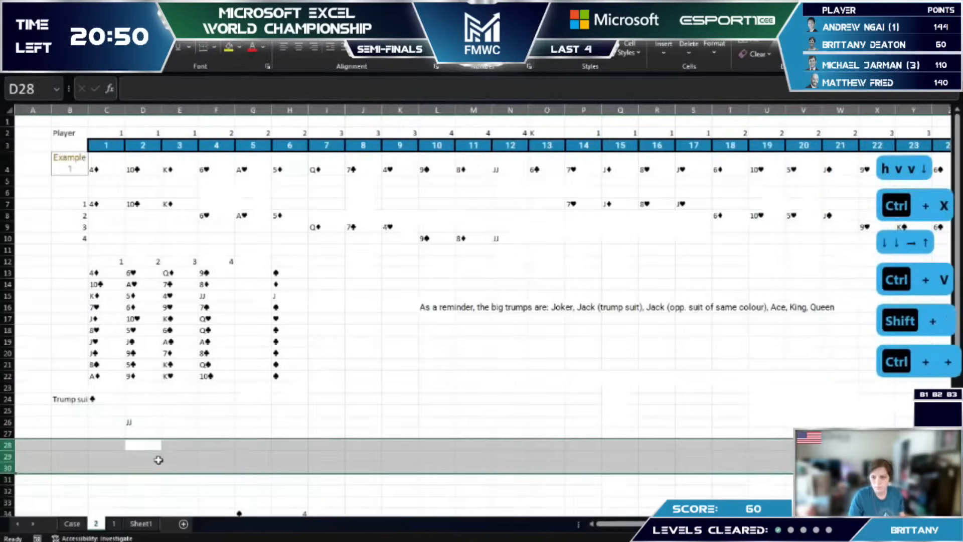
Step: Build the trump-suit jack in D27 with the formula ="J"&$C$24
left_click(135, 432)
type("=\"J\"")
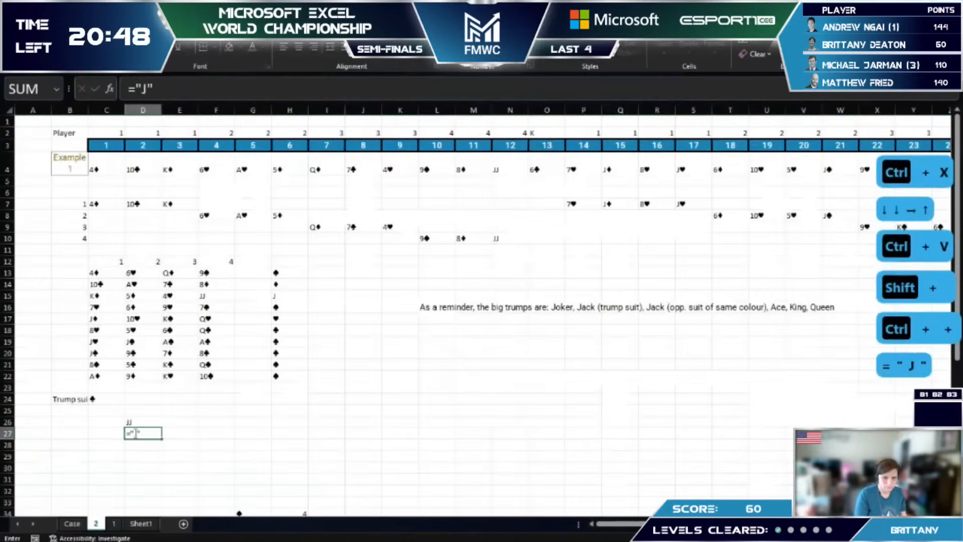
type("&")
left_click(108, 398)
key("F4")
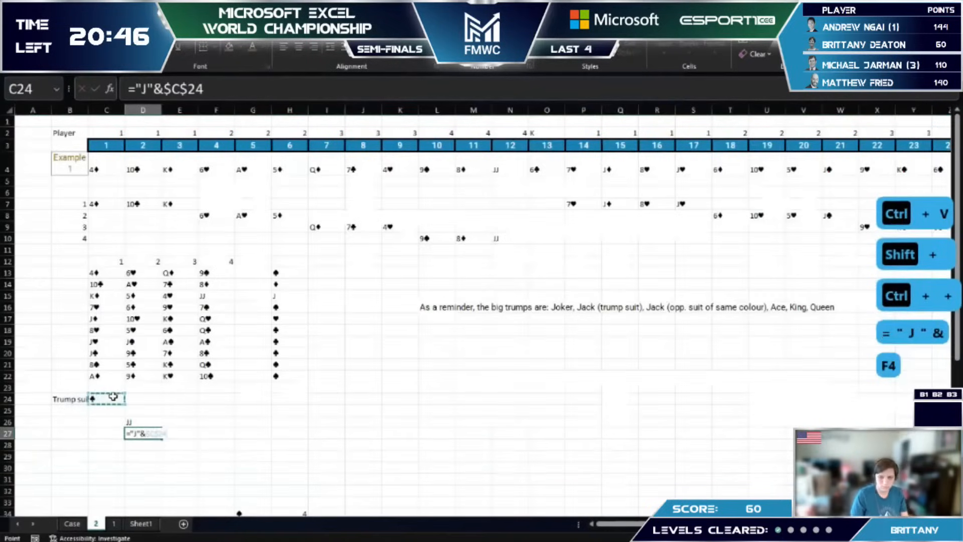
key("Return")
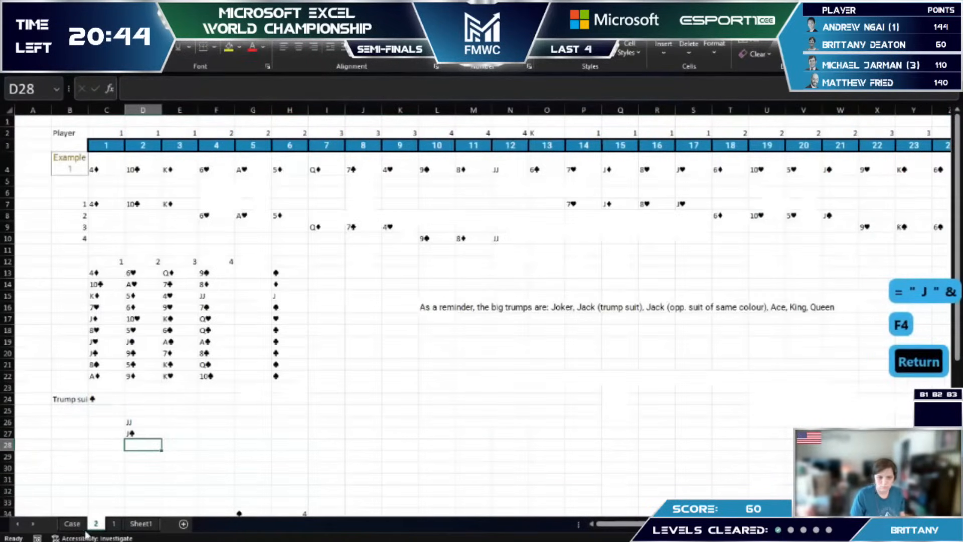
Step: Copy the two suit symbols in H16:H17 on sheet 2 and paste them as values into J30:J31
left_click(72, 524)
scroll(161, 460, "up", 5)
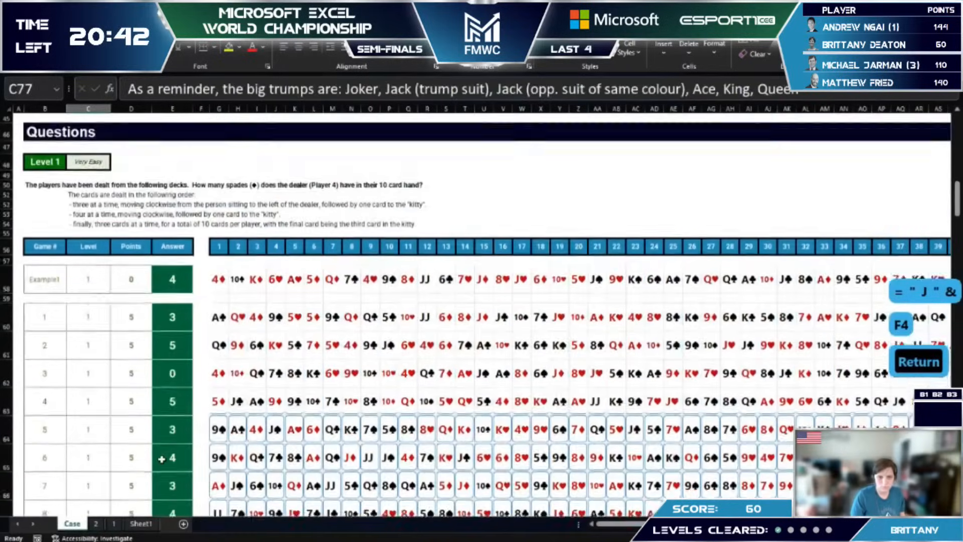
scroll(161, 460, "up", 3)
scroll(162, 460, "down", 3)
key("ctrl+Page_Down")
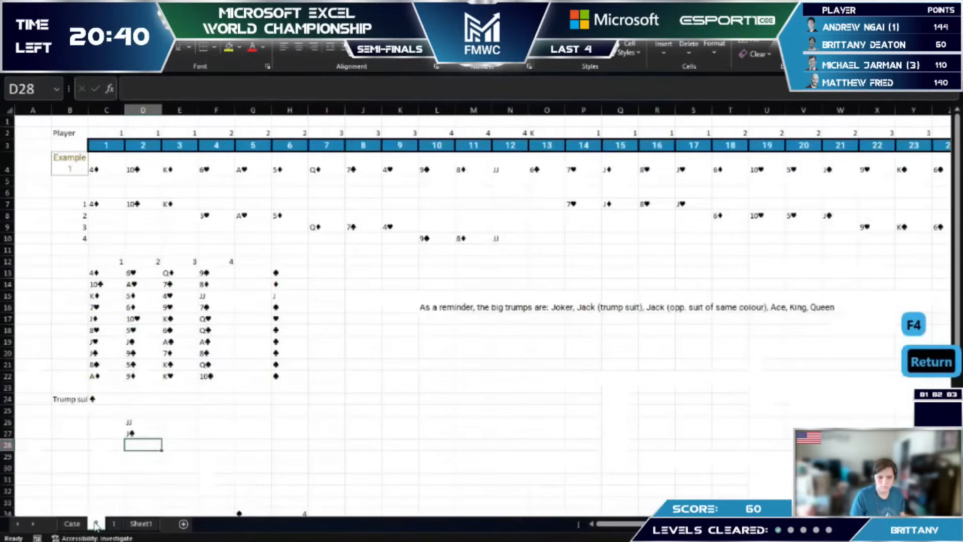
left_click_drag(289, 310, 287, 318)
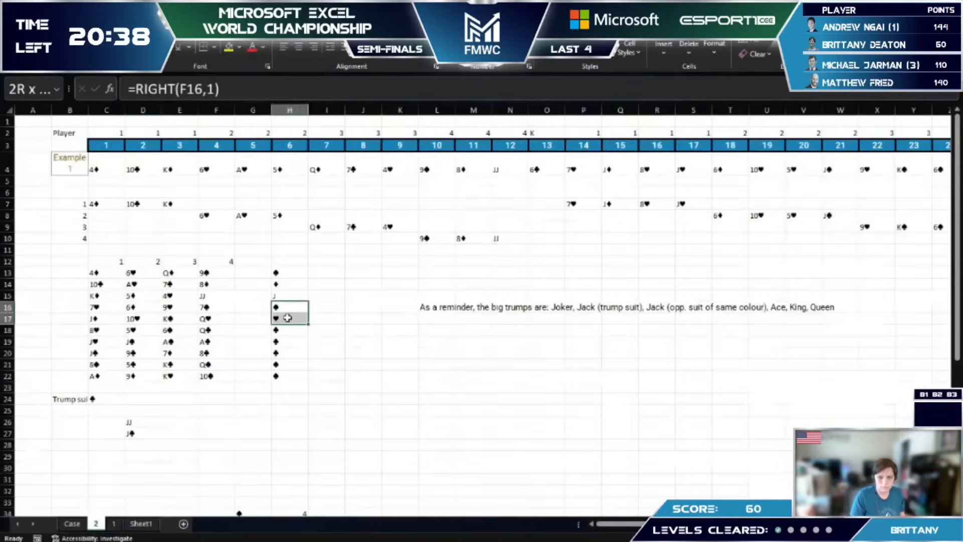
key("ctrl+c")
left_click(380, 466)
key("alt+h")
key("v")
key("v")
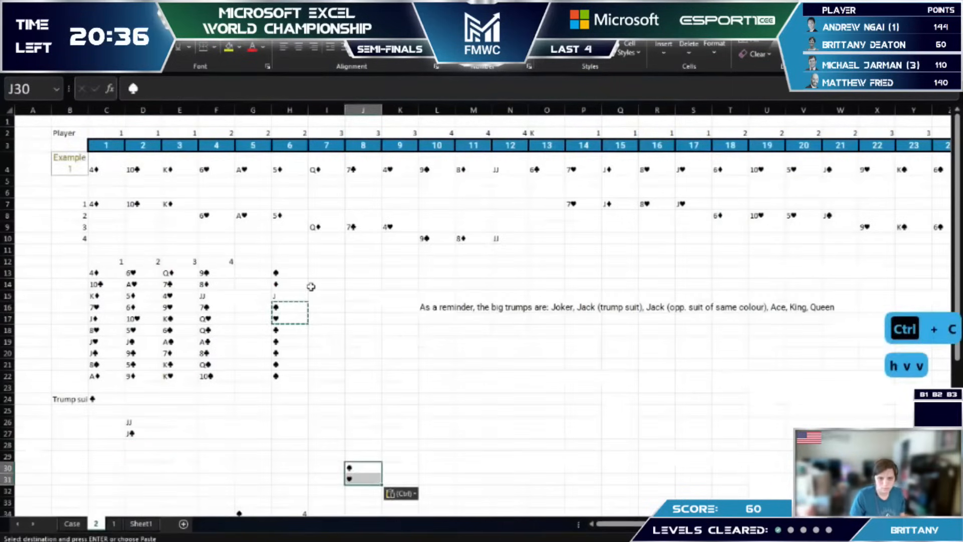
Step: Paste the diamond from H14 as a value into K31, and copy the trump suit symbol from C24 into K30
left_click(296, 284)
key("ctrl+c")
left_click(387, 480)
key("alt+h")
key("v")
key("v")
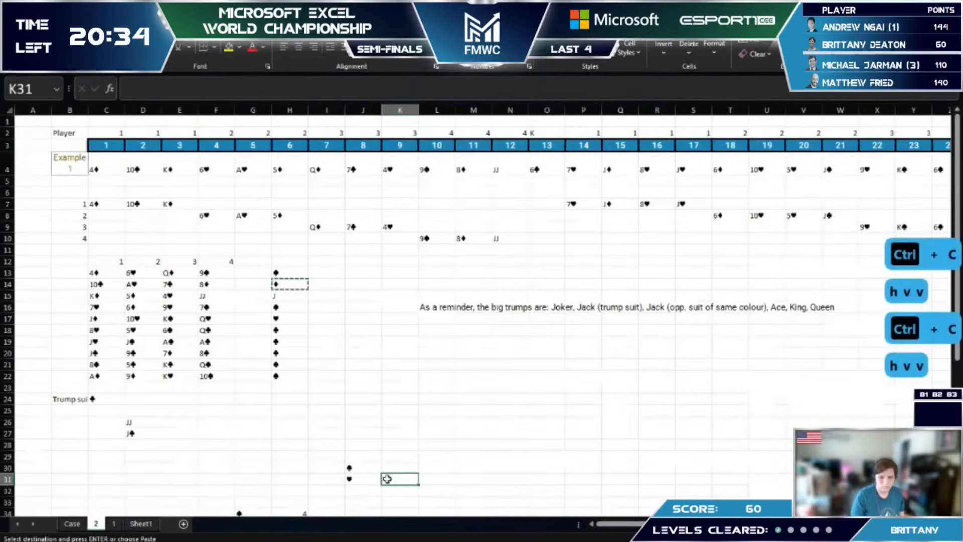
left_click(100, 399)
key("ctrl+c")
left_click(385, 464)
key("ctrl+v")
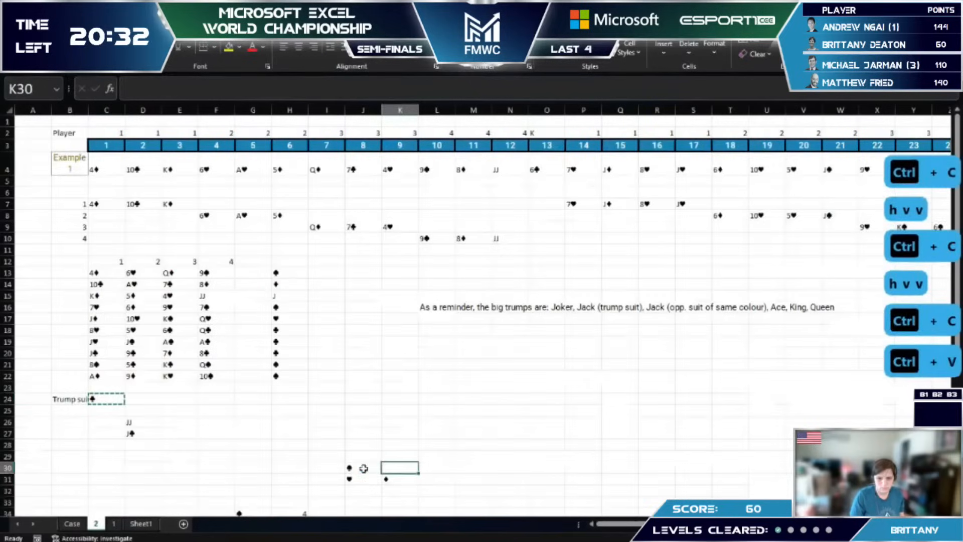
Step: Copy the symbol in K30 to J29 and the one in J30 to K29, pairing the black suits both ways
key("ctrl+c")
left_click(361, 457)
key("ctrl+v")
left_click(362, 466)
key("ctrl+c")
left_click(394, 454)
key("ctrl+v")
Step: Copy the diamond in K31 to J32 and the heart in J31 to K32, pairing the red suits both ways
left_click(389, 479)
key("ctrl+c")
left_click(364, 487)
key("ctrl+v")
left_click(371, 479)
key("ctrl+c")
left_click(400, 491)
key("ctrl+v")
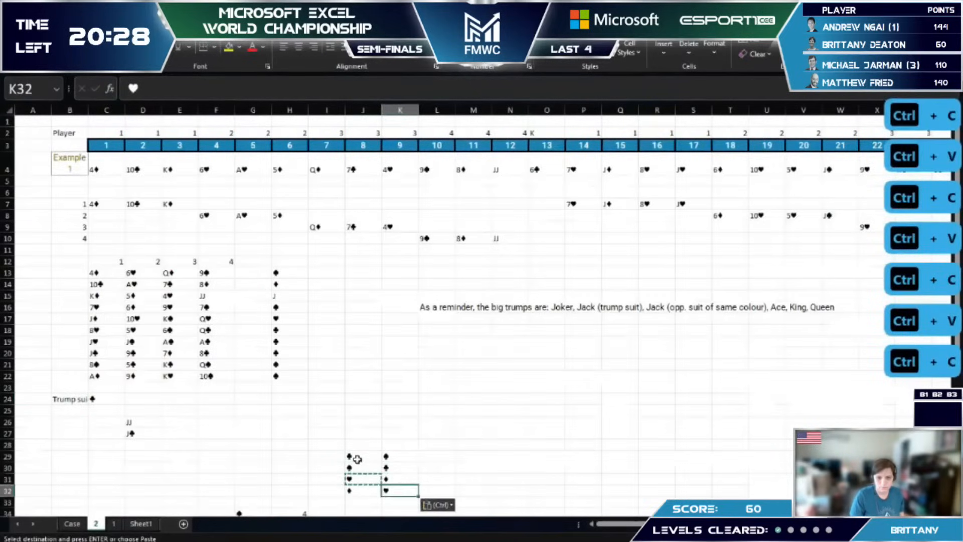
Step: Move the suit-pair table from J29:K32 to A29:B32
left_click_drag(355, 458, 386, 490)
key("ctrl+c")
left_click(43, 459)
key("ctrl+v")
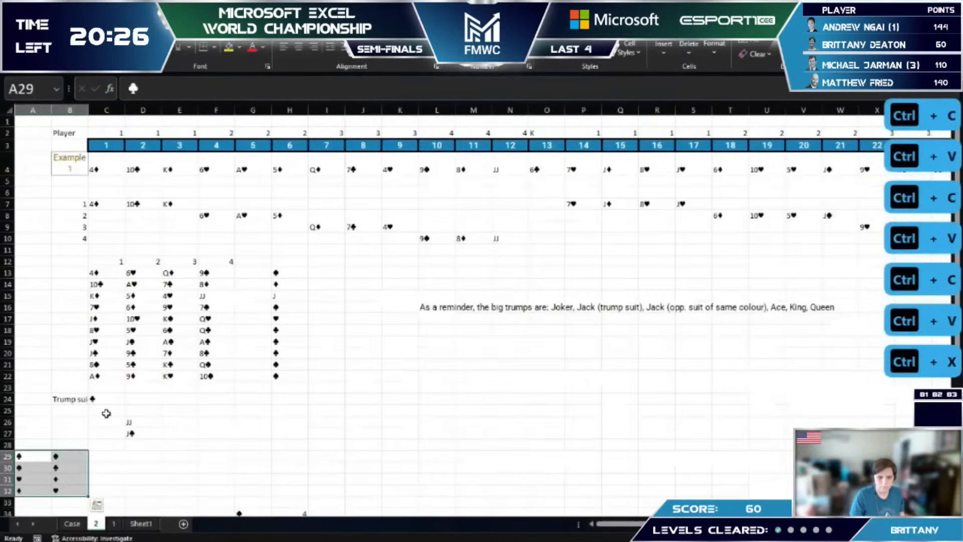
Step: In C25, look up the trump suit from $C$24 in A29:A32 with INDEX and exact MATCH, returning the same-colour suit from B29:B32
left_click(106, 410)
type("=")
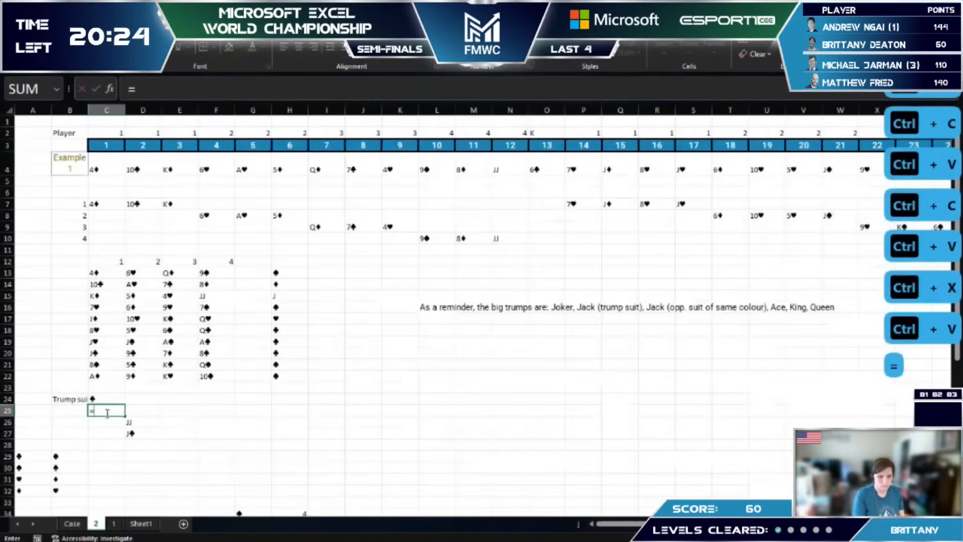
type("ind")
key("Tab")
left_click(61, 456)
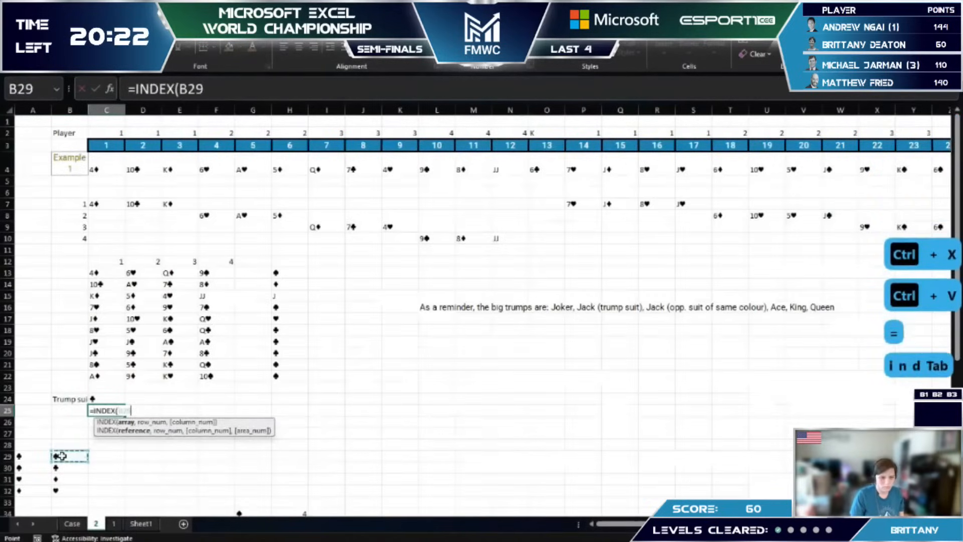
key("ctrl+shift+Down")
type(",mat")
key("Tab")
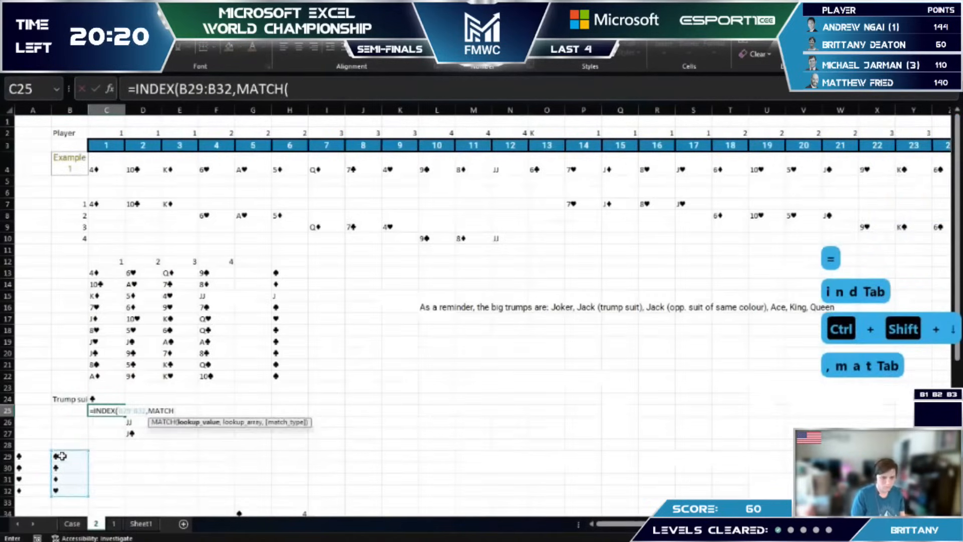
key("Up")
key("F4")
type(",")
key("ctrl+Left")
key("ctrl+Down")
key("ctrl+shift+Down")
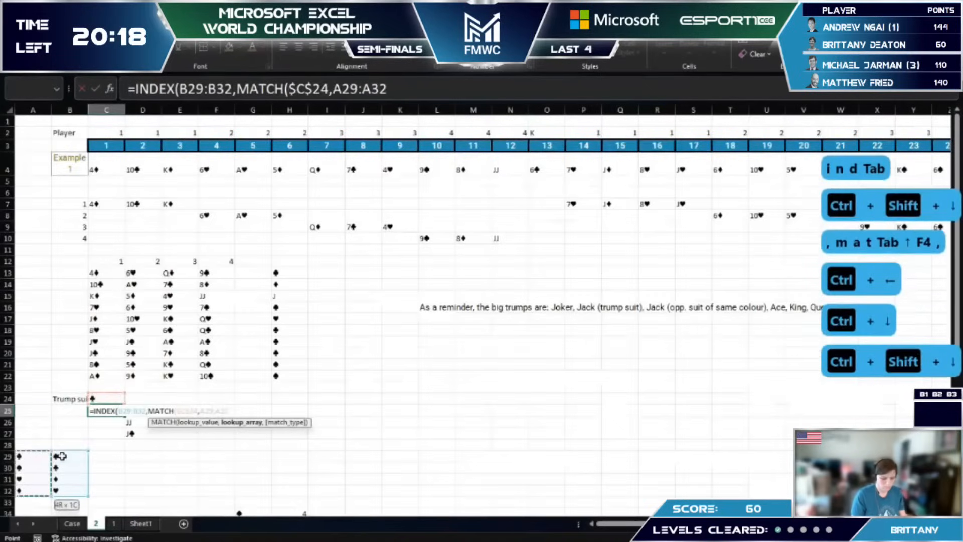
key("F4")
type(",0))")
key("Return")
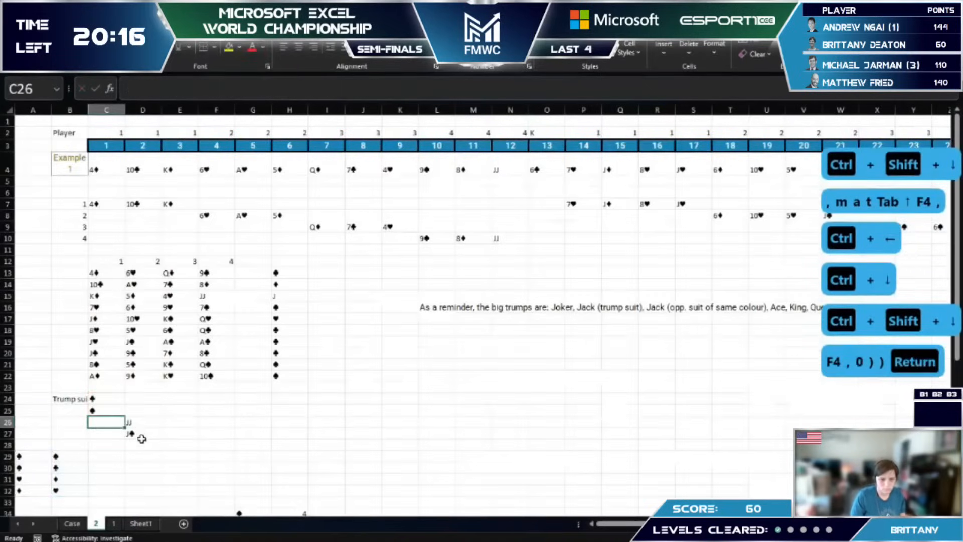
Step: Copy the trump jack formula from D27 to D28 and repoint it to $C$25 for the same-colour suit
left_click(141, 441)
key("Up")
key("ctrl+c")
key("Down")
key("ctrl+v")
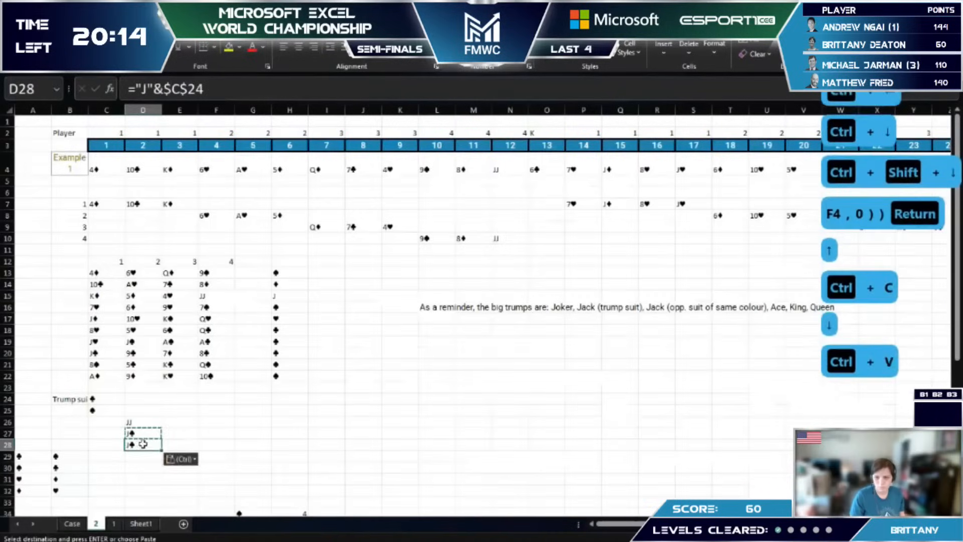
double_click(139, 444)
left_click_drag(98, 401, 98, 411)
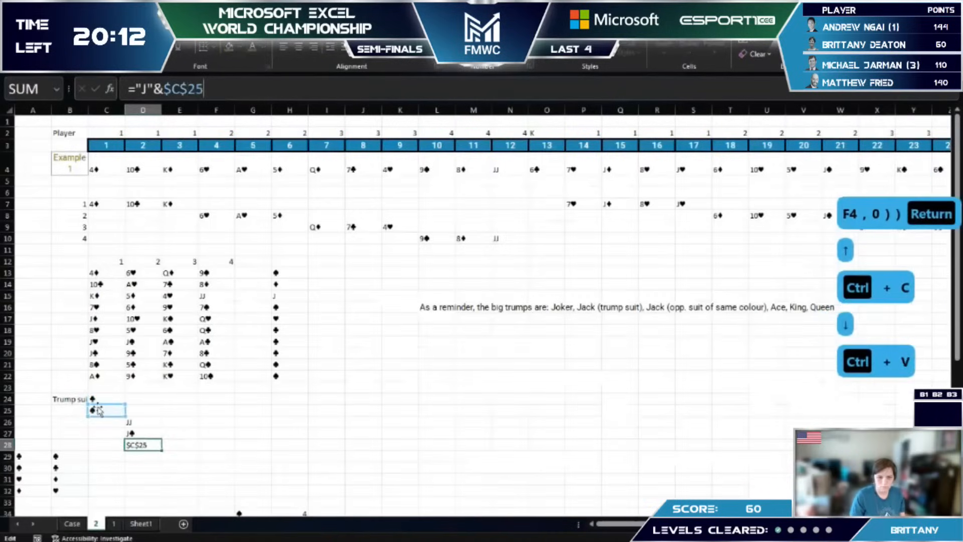
key("Return")
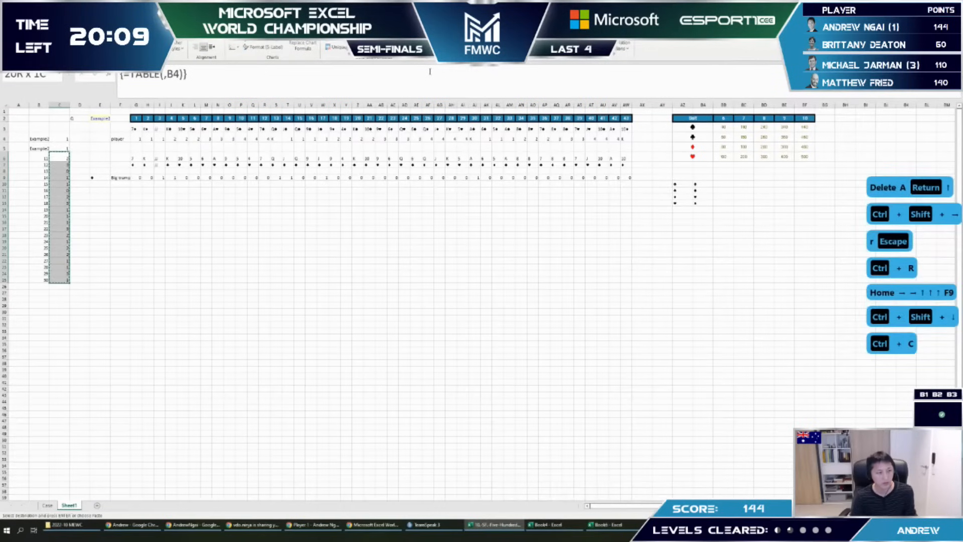
Step: Paste the copied Level 2 results as values into the Case sheet's answer column for games 11 to 30, starting at E83
key("ctrl+Page_Up")
scroll(150, 350, "down", 7)
scroll(150, 350, "down", 13)
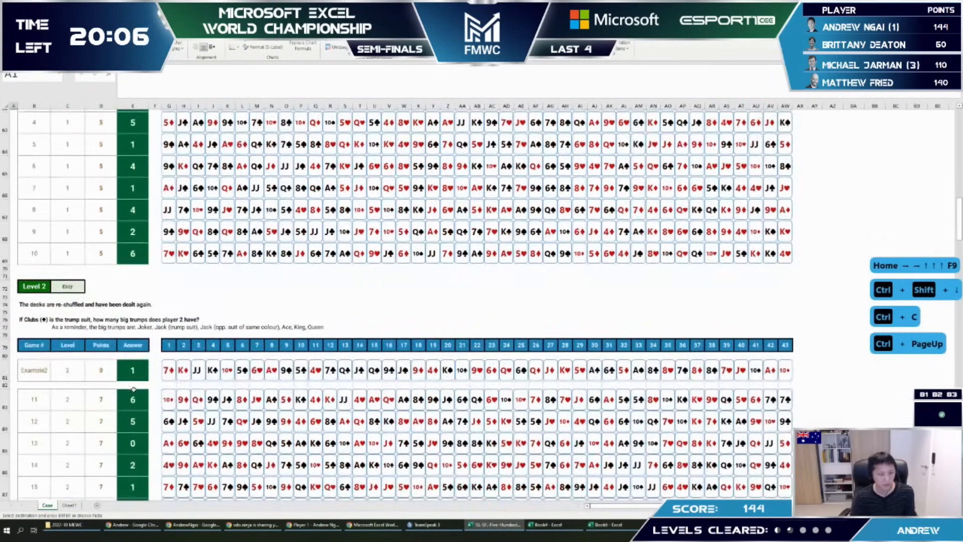
left_click(137, 400)
key("alt+e")
key("s")
key("v")
key("Return")
Step: Copy the Level 2 answers for games 11 to 30 into the Level 2 answer column of the browser answer workbook
key("ctrl+c")
key("alt+Tab")
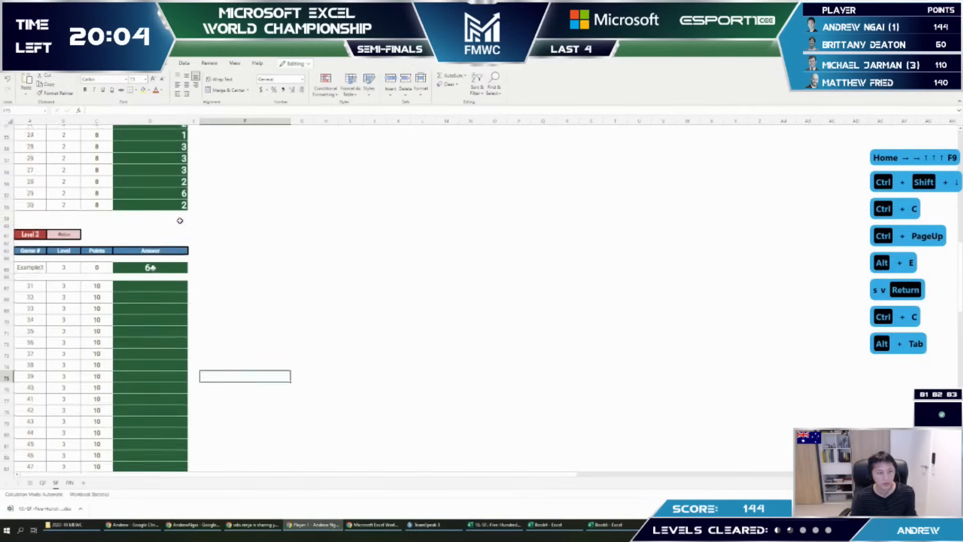
key("ctrl+v")
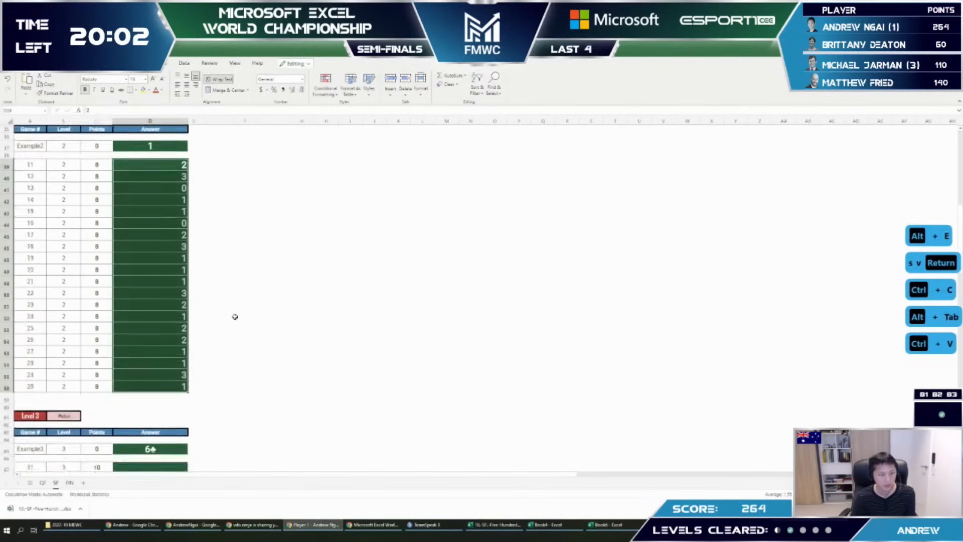
scroll(235, 317, "down", 6)
Step: Return to the case workbook and examine the Level 3 bidding rules, question and Example3 row
key("alt+Tab")
scroll(163, 357, "down", 1)
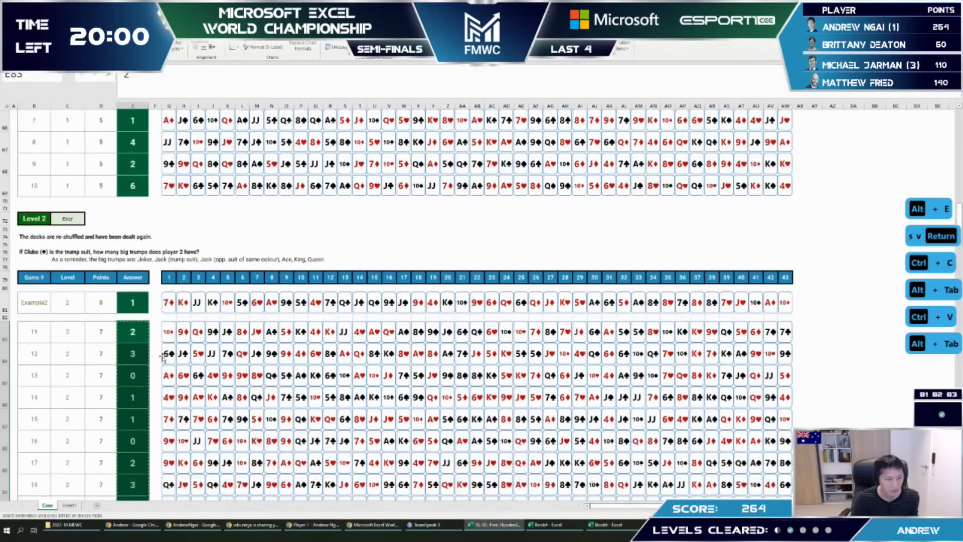
scroll(164, 357, "down", 5)
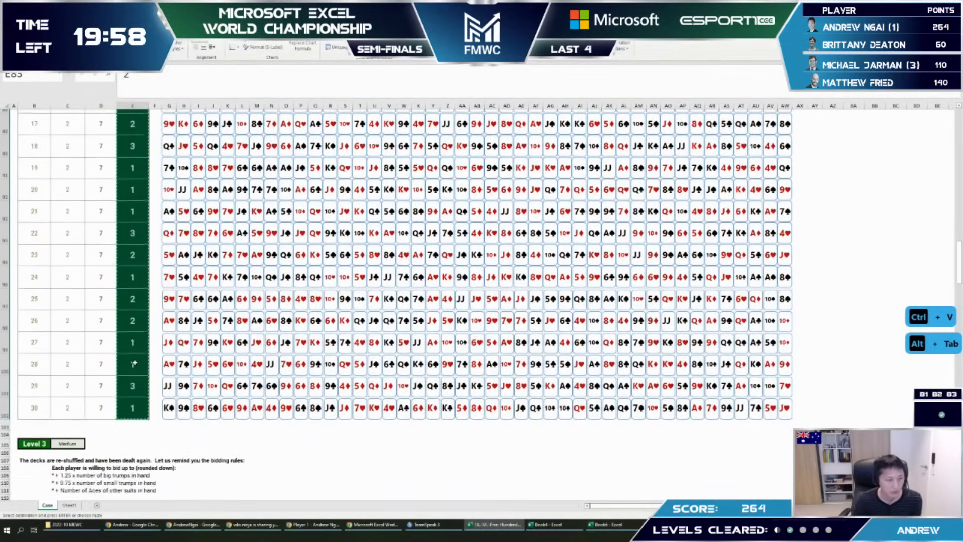
scroll(134, 364, "down", 2)
left_click(133, 350)
scroll(135, 341, "down", 2)
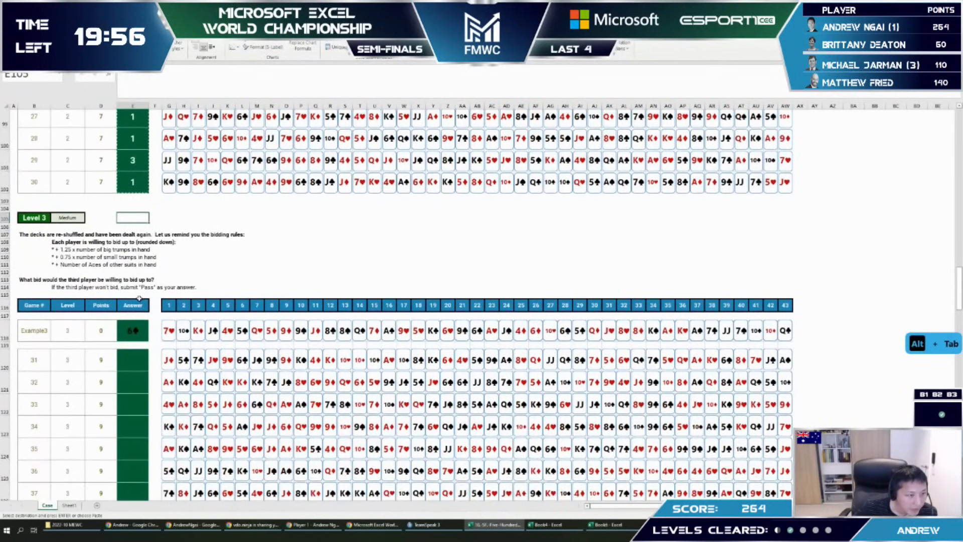
left_click(141, 334)
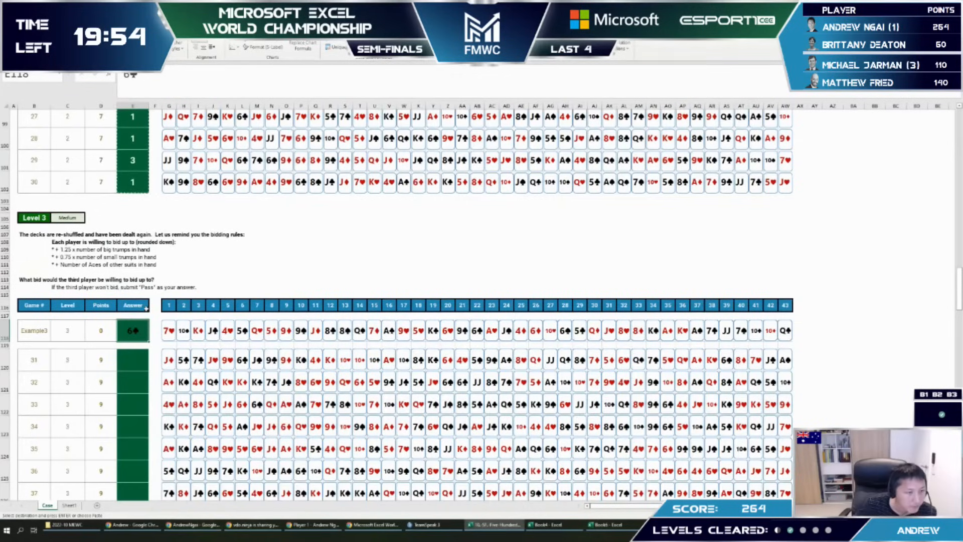
key("ctrl+Right")
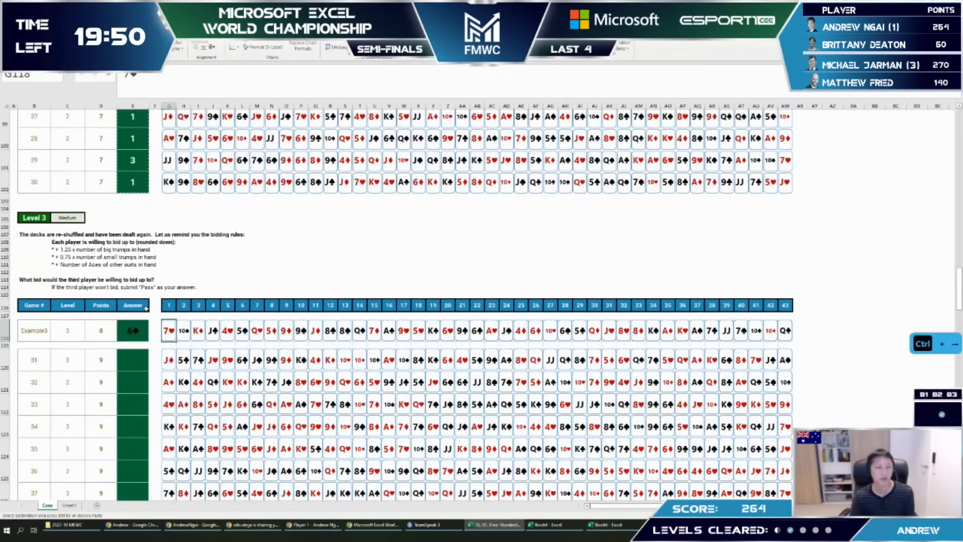
Step: Save the workbook and enter the label P1 in G12 of Sheet1
key("ctrl+Page_Down")
left_click(132, 191)
key("ctrl+s")
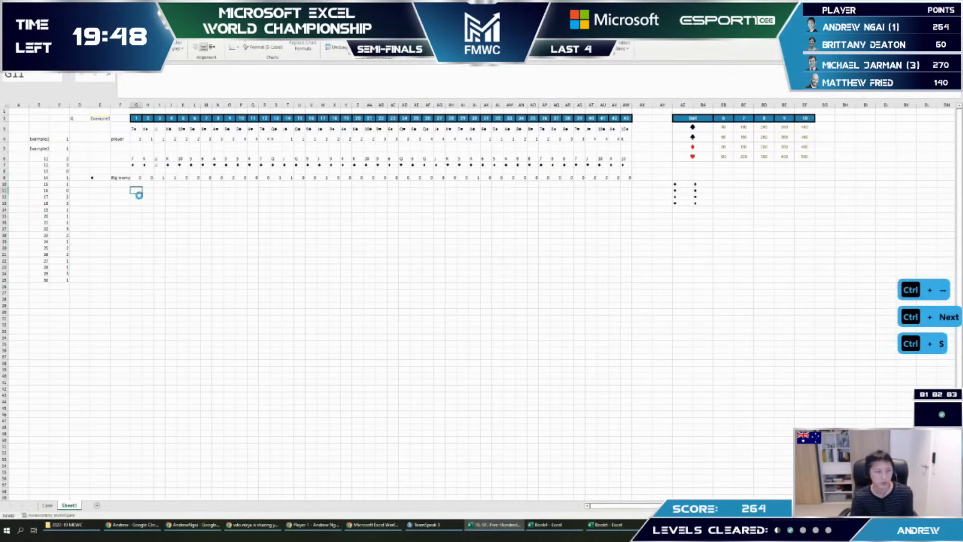
key("p")
key("Escape")
key("Right")
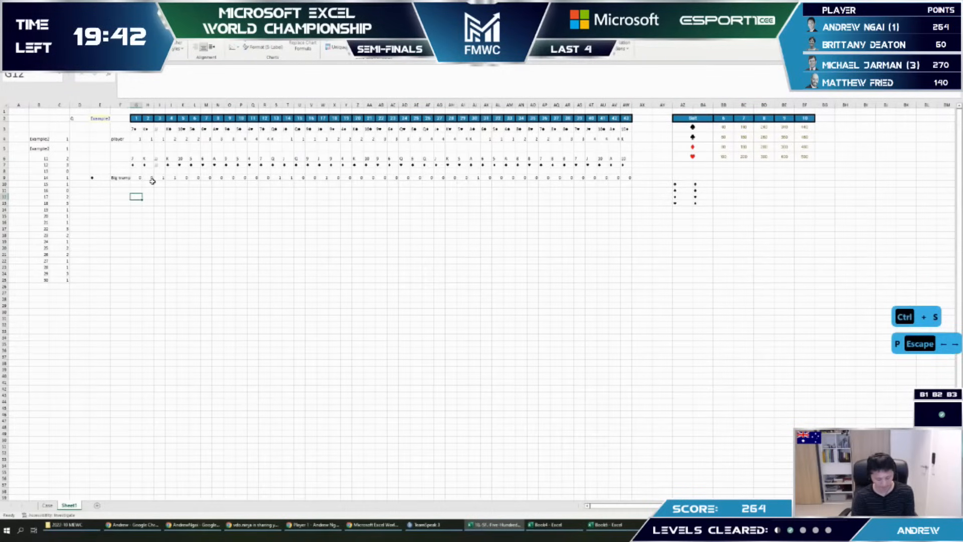
type("P1")
key("Tab")
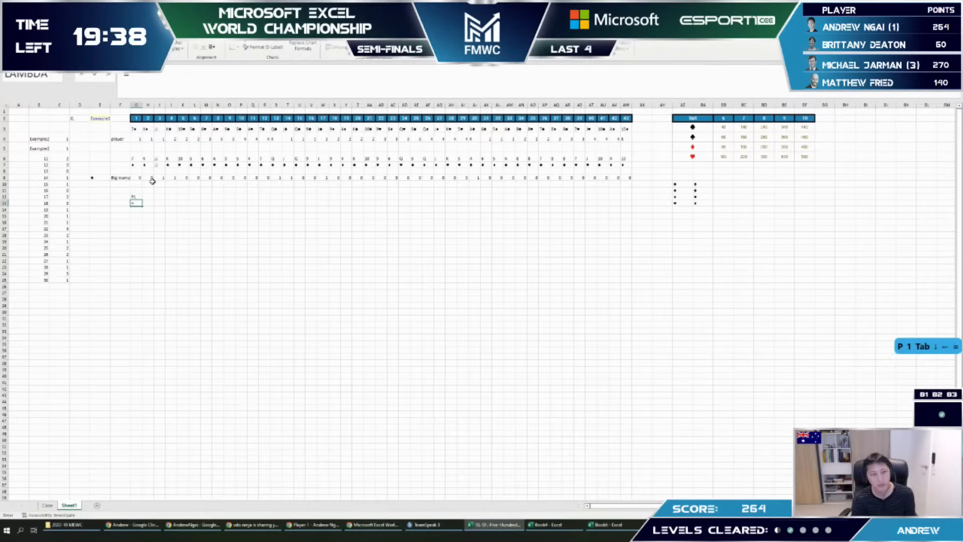
key("Escape")
key("Escape")
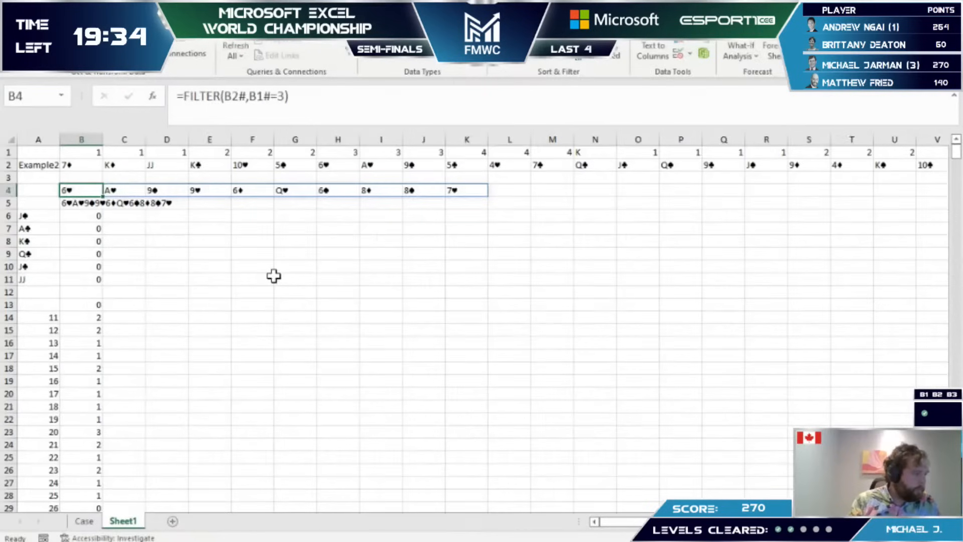
Step: Examine the Level 3 bidding rules, the bonus questions and the Winning Points per Bid table on the Case sheet
key("ctrl+Page_Up")
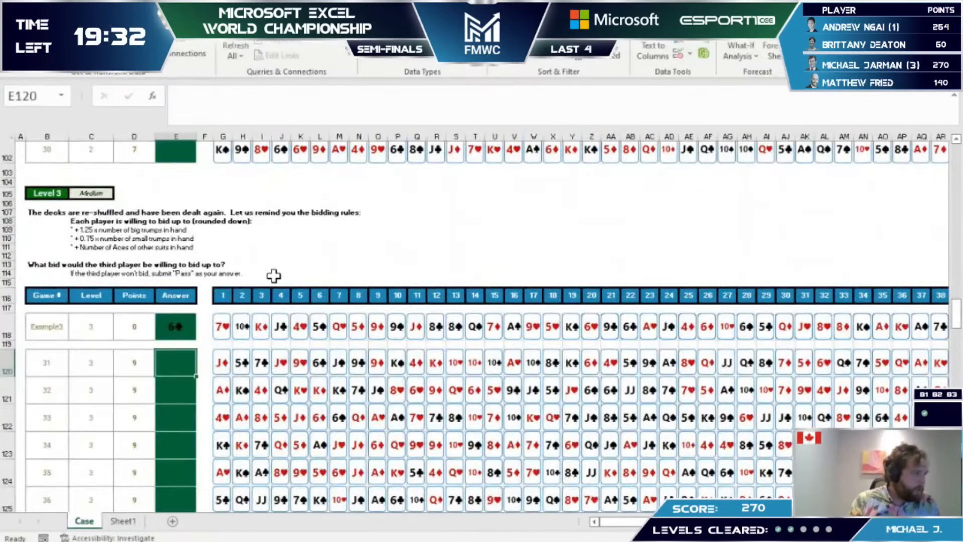
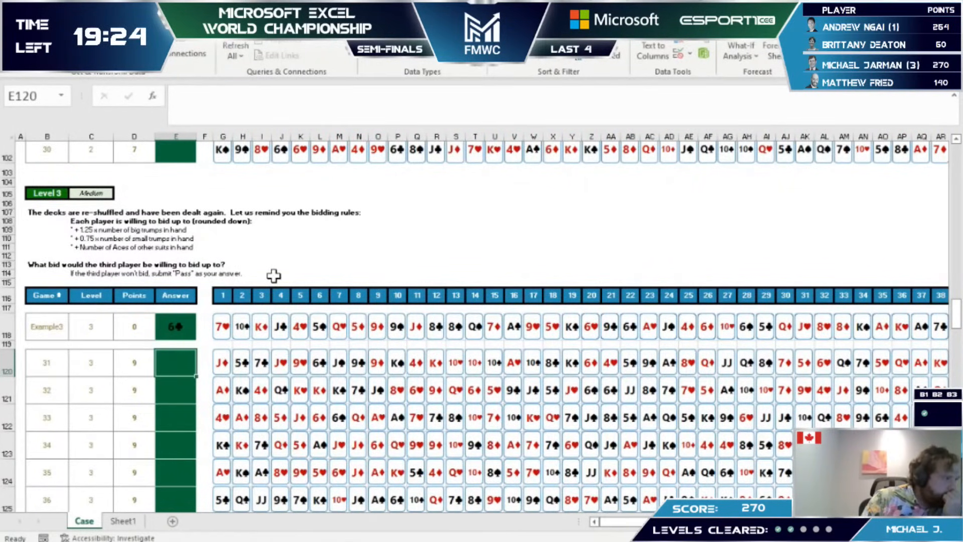
key("Page_Up")
key("Page_Up")
key("Page_Up")
key("Page_Up")
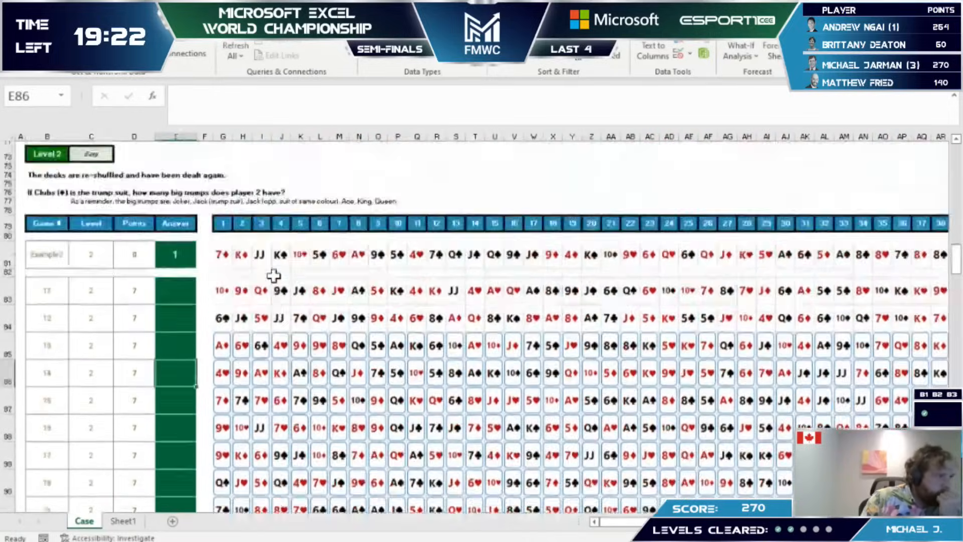
key("Page_Up")
key("Page_Down")
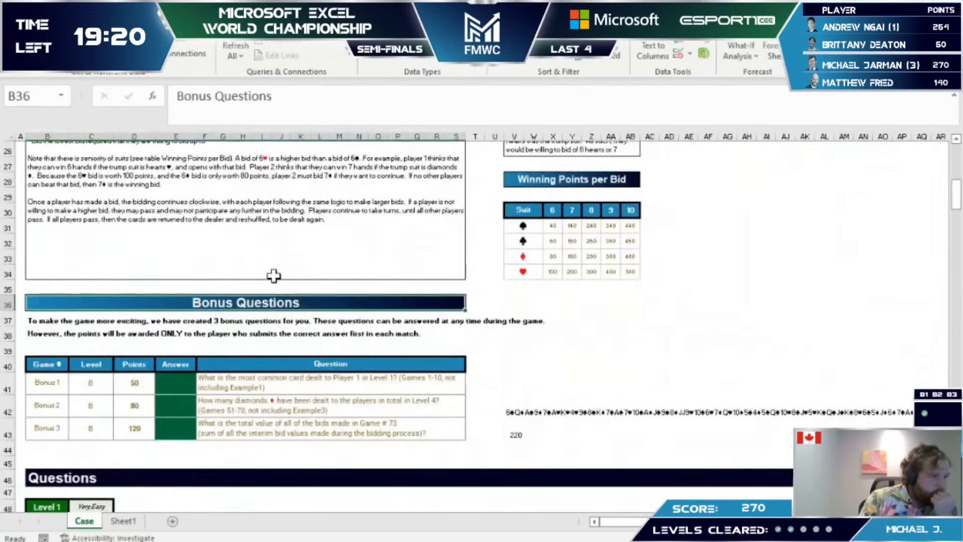
left_click(744, 213)
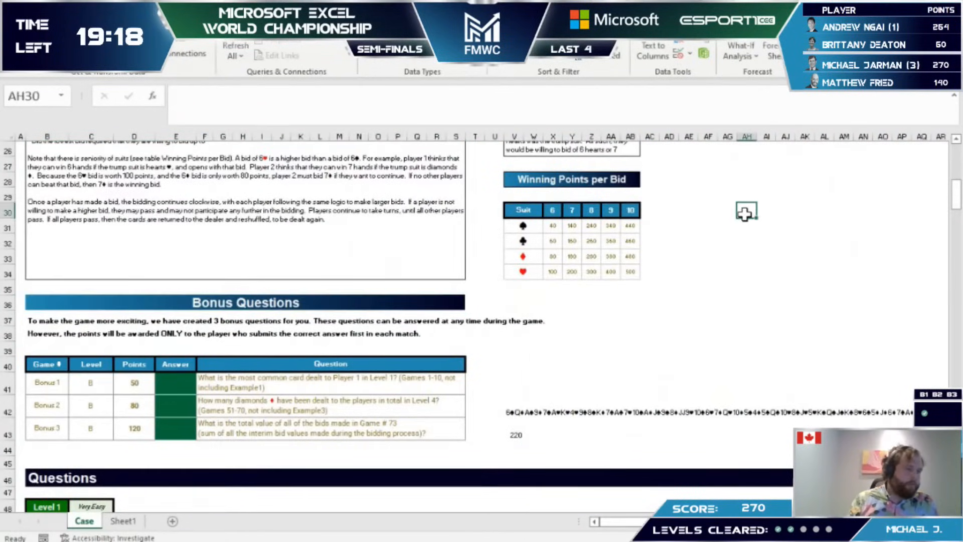
left_click(707, 195)
key("Up")
key("Up")
key("Down")
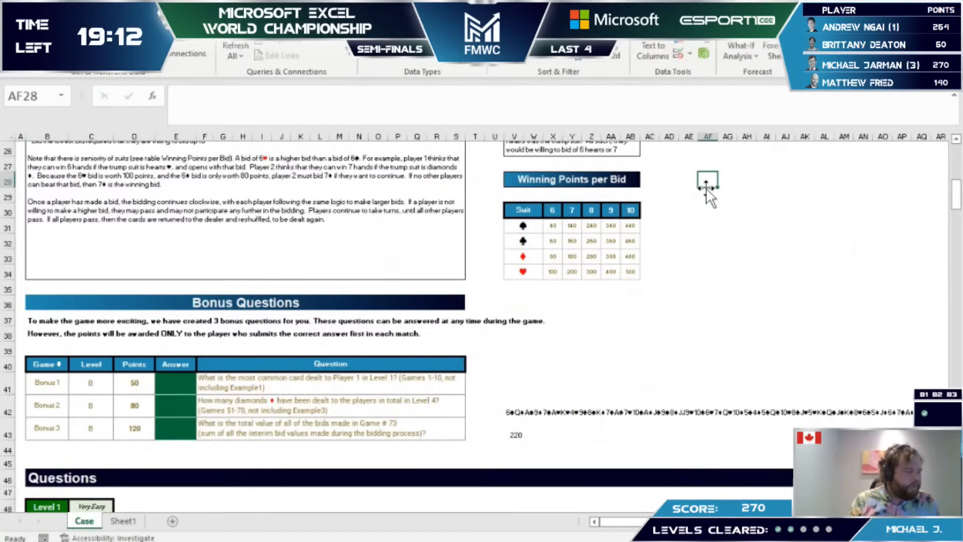
key("ctrl+Page_Down")
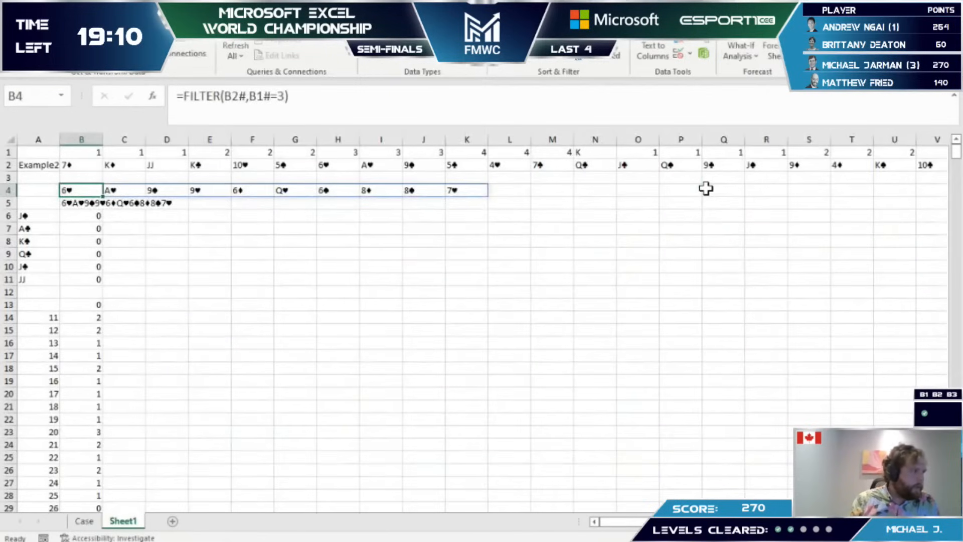
key("ctrl+Page_Up")
type("=uniq")
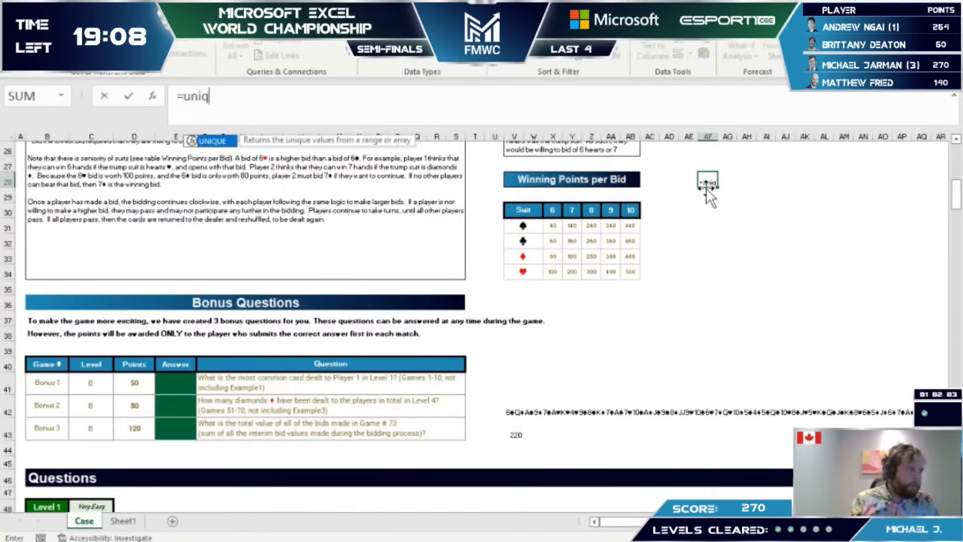
key("ctrl+Return")
Step: Add a new worksheet and enter =UNIQUE(Case!G58:AW58) in A1 to list the Example1 cards
left_click(171, 522)
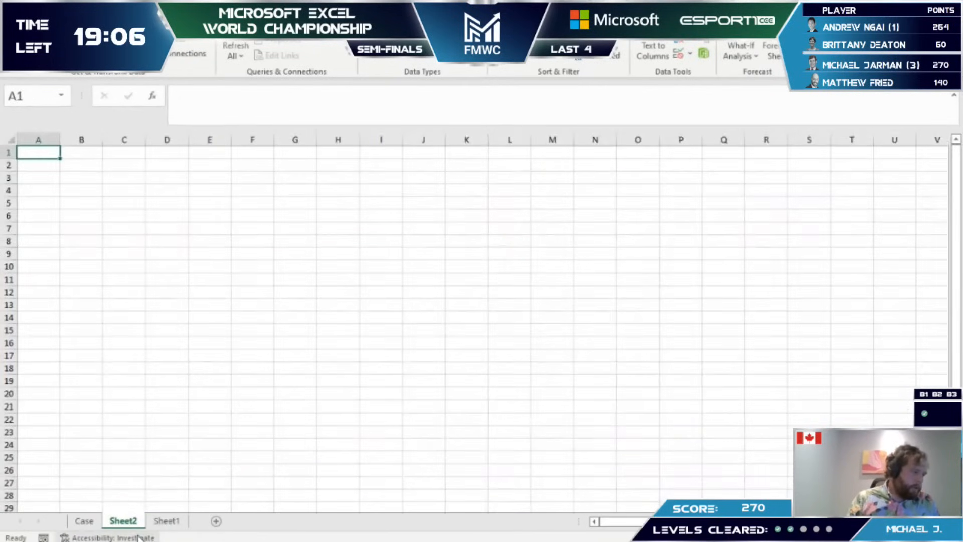
type("=uniq")
key("Tab")
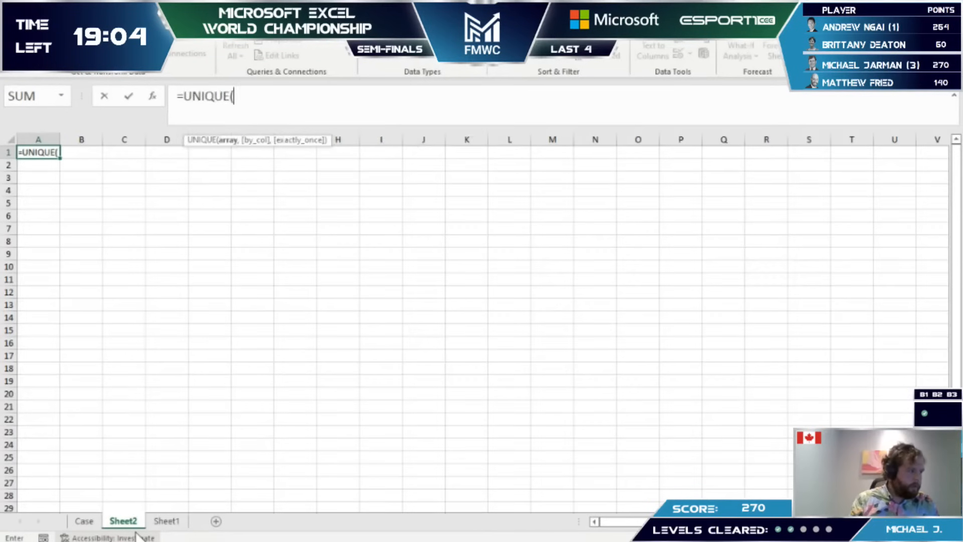
key("ctrl+Page_Up")
scroll(207, 477, "down", 7)
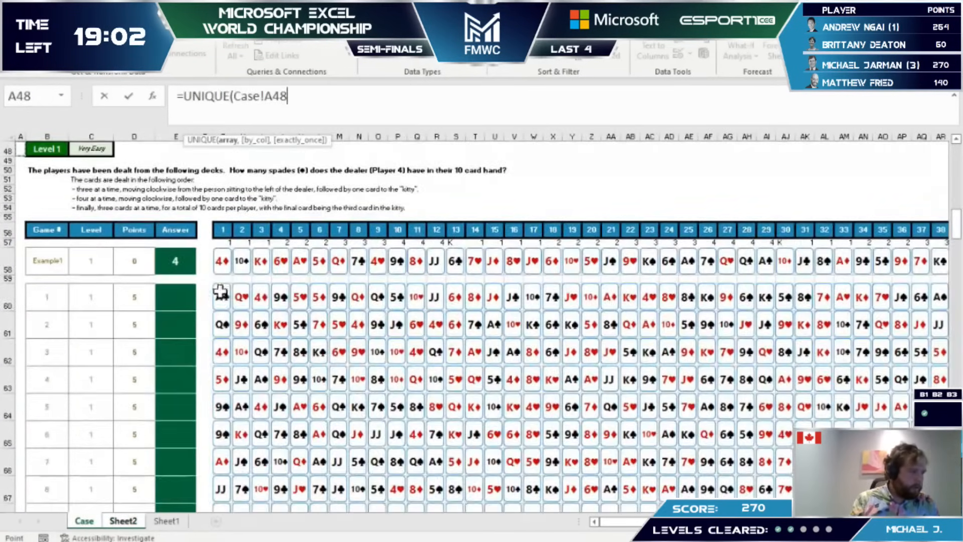
left_click(220, 296)
key("ctrl+shift+Right")
key("ctrl+Return")
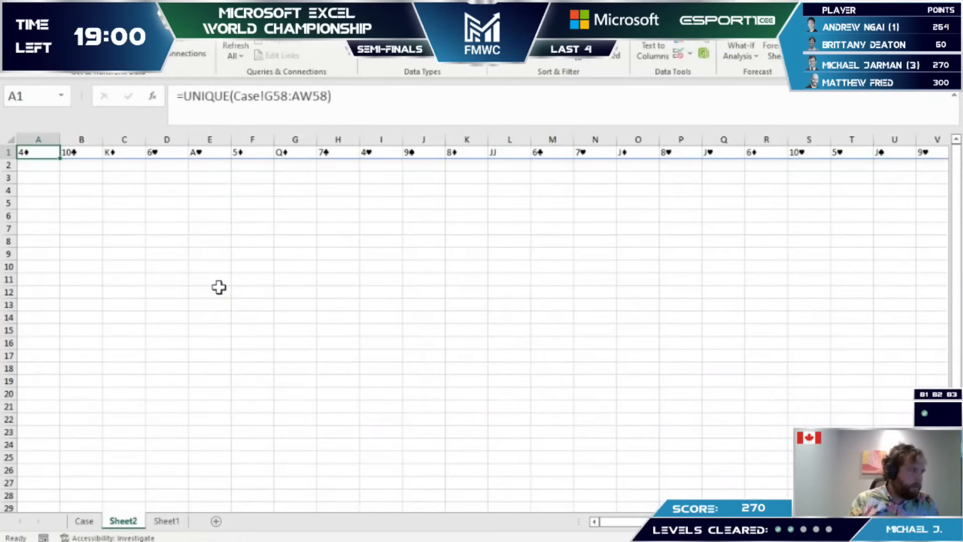
Step: List the card ranks A, K, Q, J, 10, 9, 8, 7, 6, 5 and 4 down cells A3 to A13
key("Down")
key("Down")
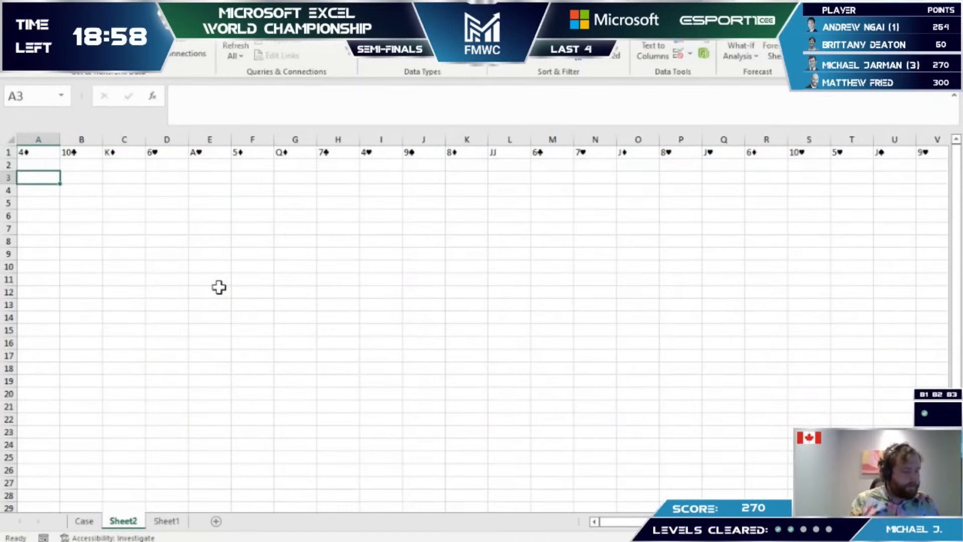
type("A")
key("Return")
type("K")
key("Return")
type("Q")
key("Return")
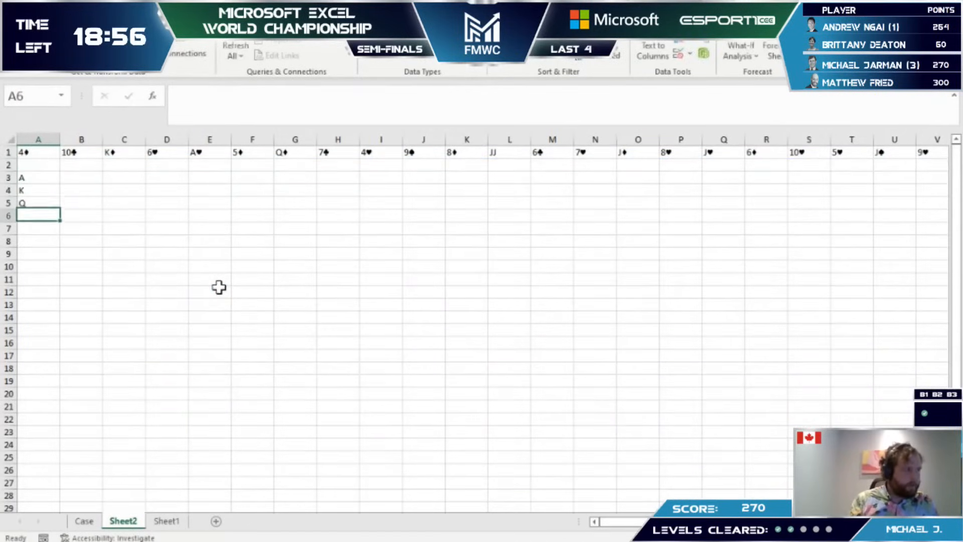
key("Return")
type("10")
key("Return")
type("9")
key("Return")
type("8")
key("Return")
type("7 6 5")
key("Return")
type("4")
key("Return")
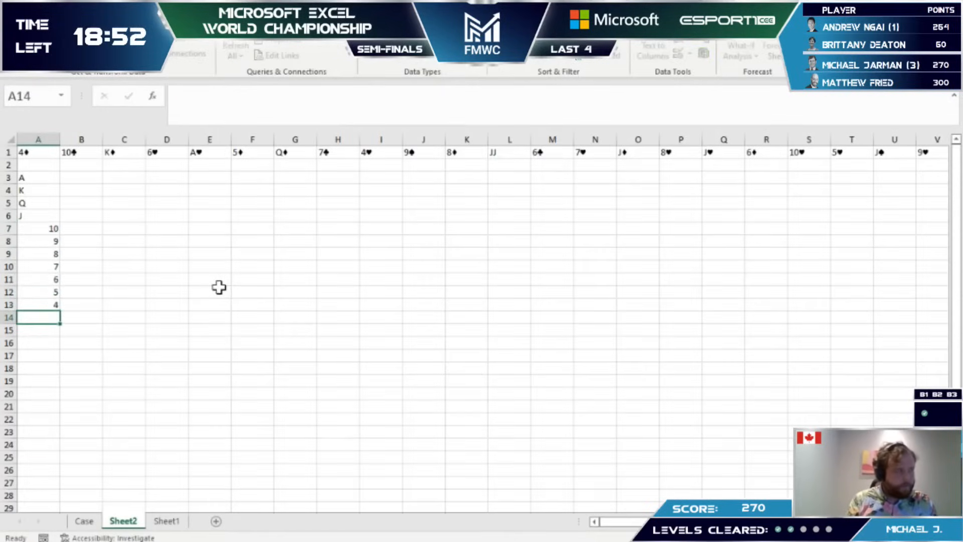
Step: Select cell B2 beside the rank list on Sheet2, and select heart cell V34 in the Winning Points per Bid table on Case
key("Up")
key("ctrl+Down")
key("ctrl+Up")
key("ctrl+Up")
key("ctrl+Up")
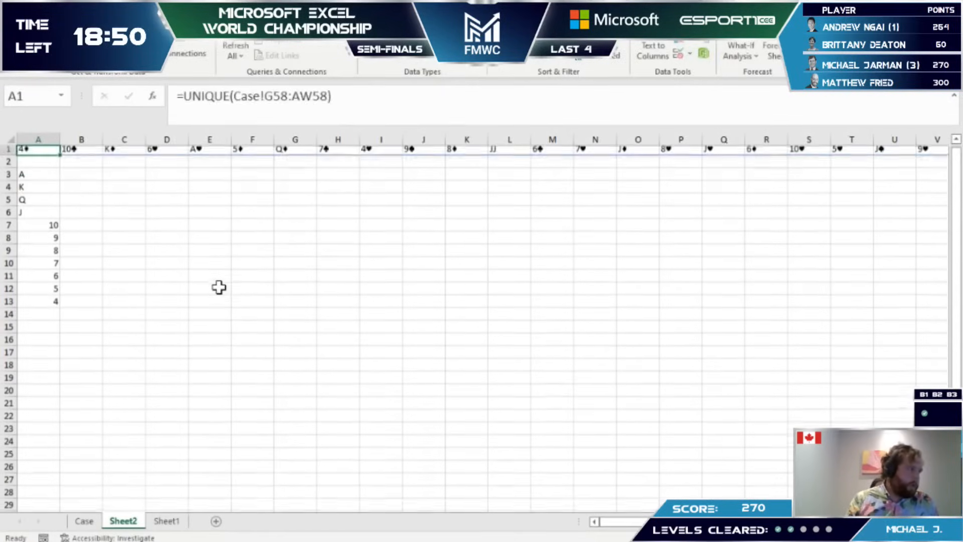
key("ctrl+Down")
key("Up")
key("Right")
key("ctrl+Page_Up")
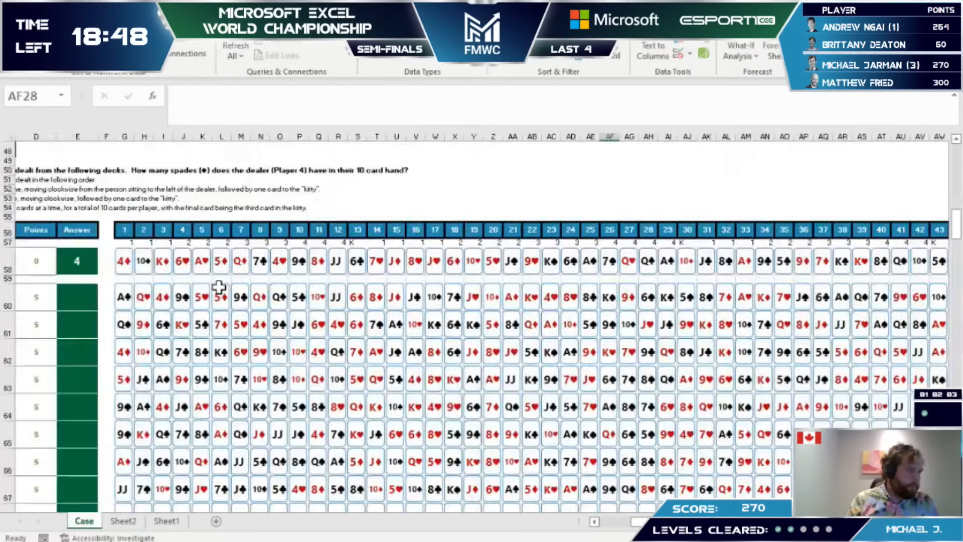
scroll(574, 271, "up", 5)
left_click(436, 176)
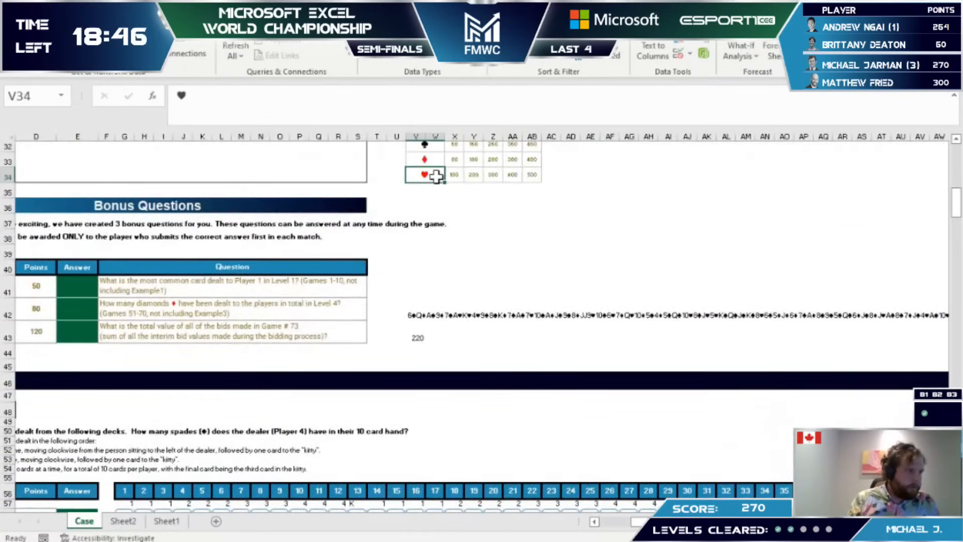
key("shift+Up")
key("shift+Up")
key("shift+Up")
key("alt+m")
key("m")
key("d")
key("Escape")
Step: Define the workbook-level name Suits for the four suit symbols in V31:W34 of the Case sheet
key("Down")
key("Up")
key("shift+Up")
key("shift+Up")
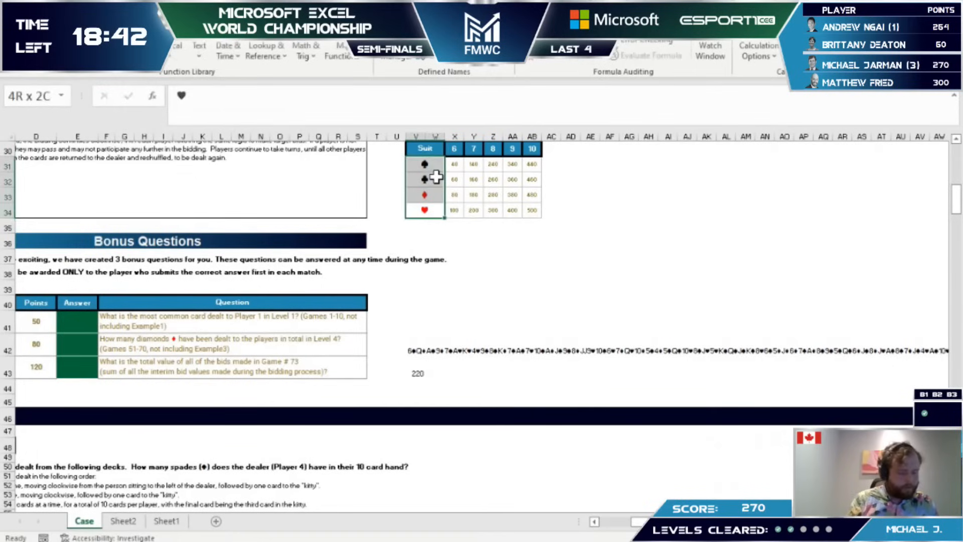
key("alt+m")
type("md")
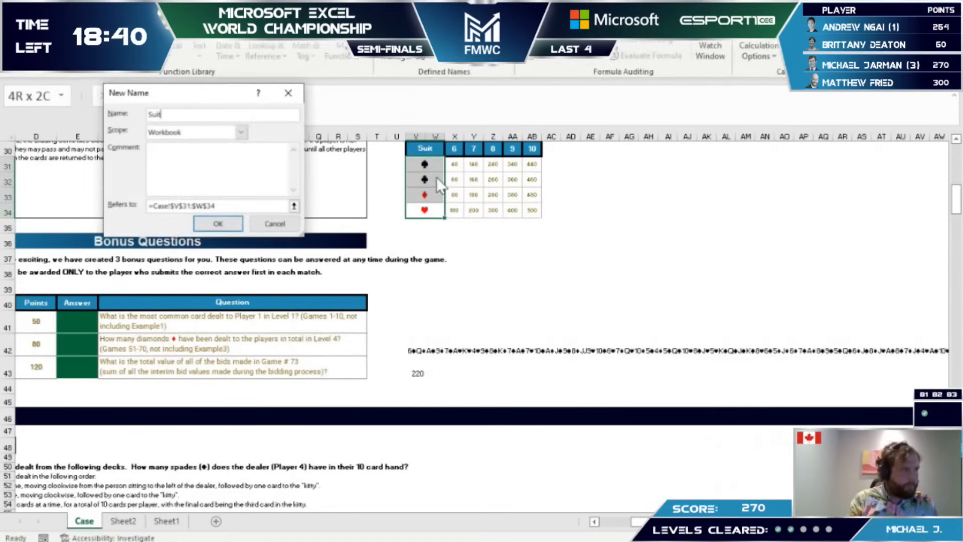
type("s")
key("Return")
Step: Enter =TRANSPOSE(Suits) in B2 of Sheet2 to lay the suits out across the row
key("ctrl+Page_Down")
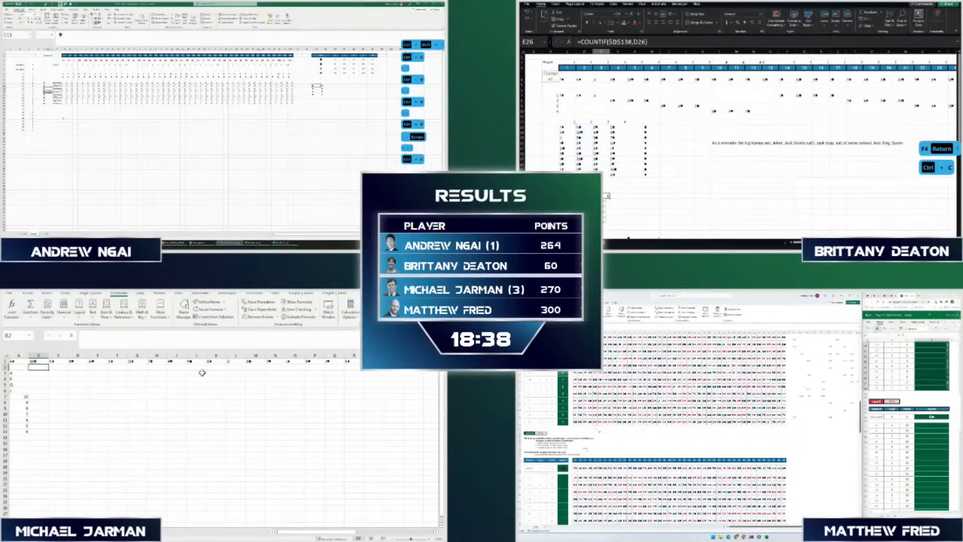
type("=TRANSPOSE(suits")
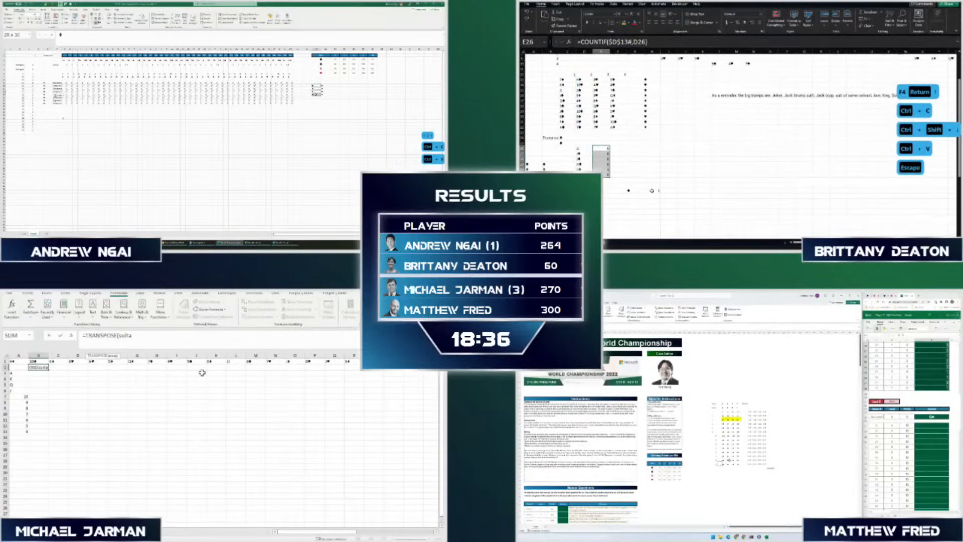
key("ctrl+Return")
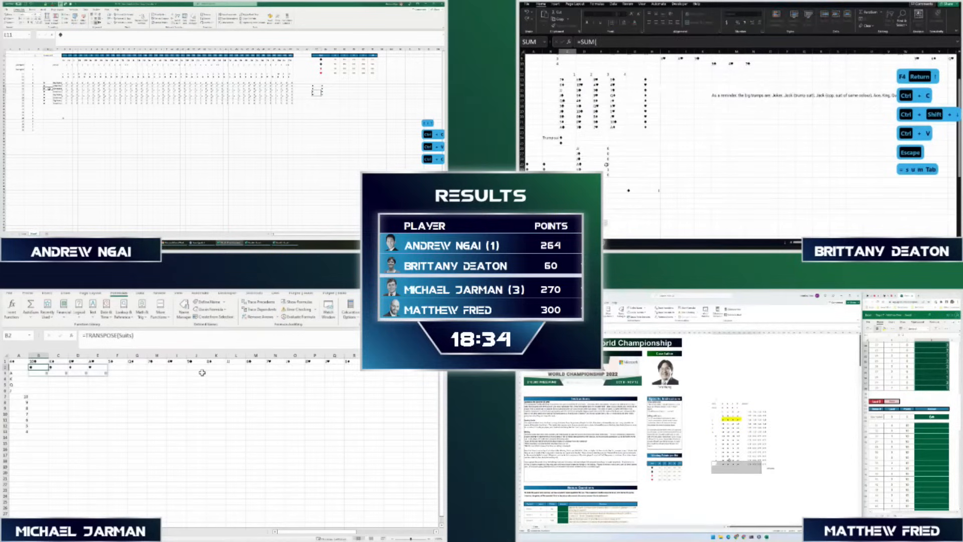
Step: Wrap Suits in INDEX so that B2 reads =TRANSPOSE(INDEX(Suits,,1)) and returns only the first column
key("F2")
key("Left")
key("Left")
key("Left")
key("Left")
key("Left")
key("Left")
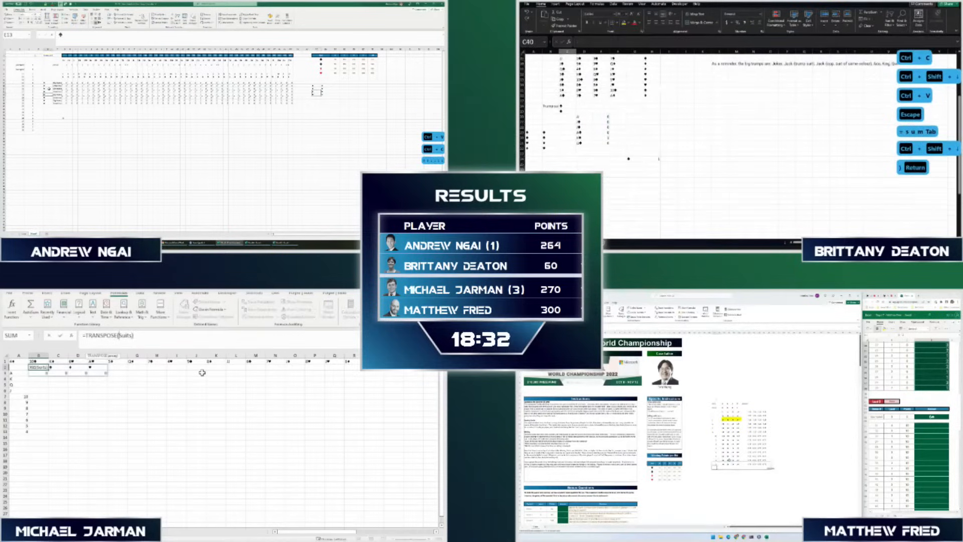
type("index(")
key("Right")
key("Right")
key("Right")
key("Right")
key("Right")
type(",,1")
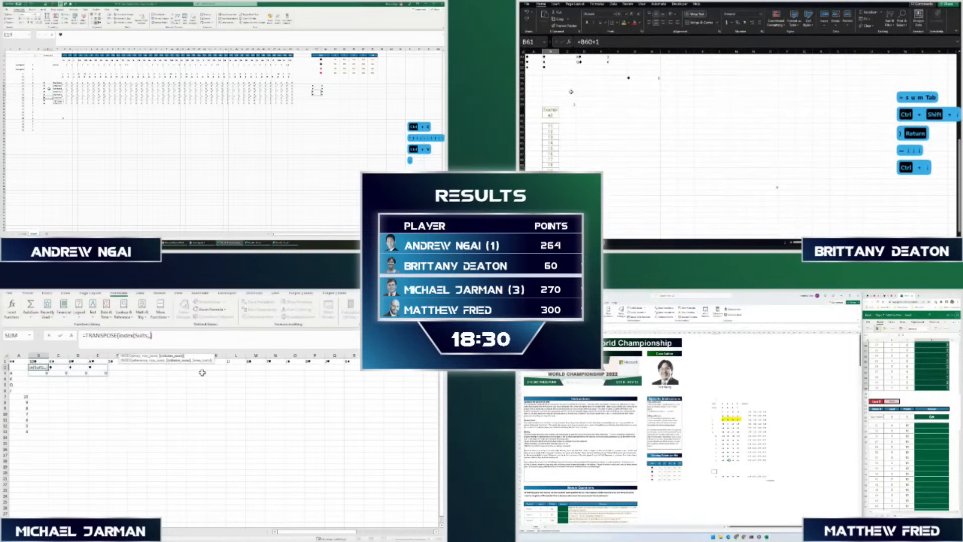
key("Return")
key("Return")
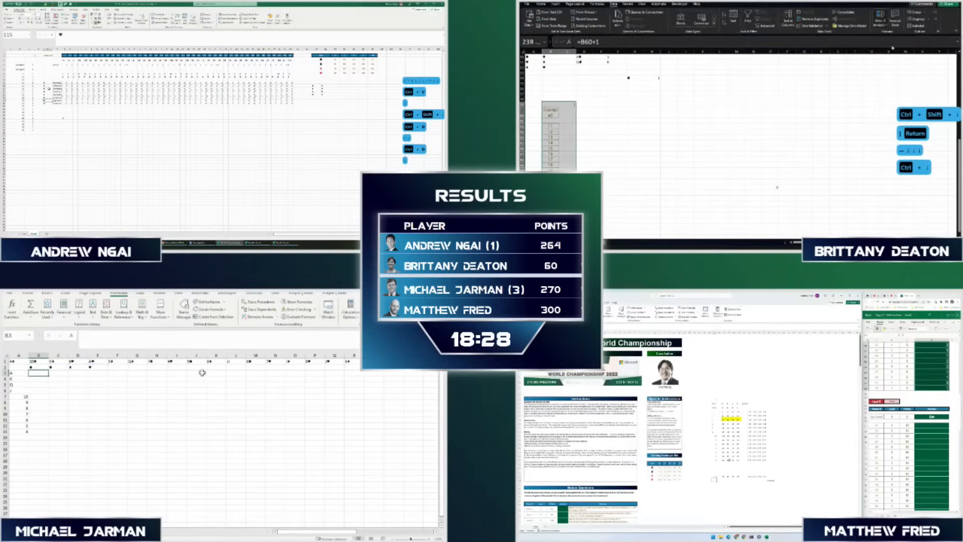
Step: Enter =$A3&B2 in B3 to join the card rank with the suit symbol
type("=conc")
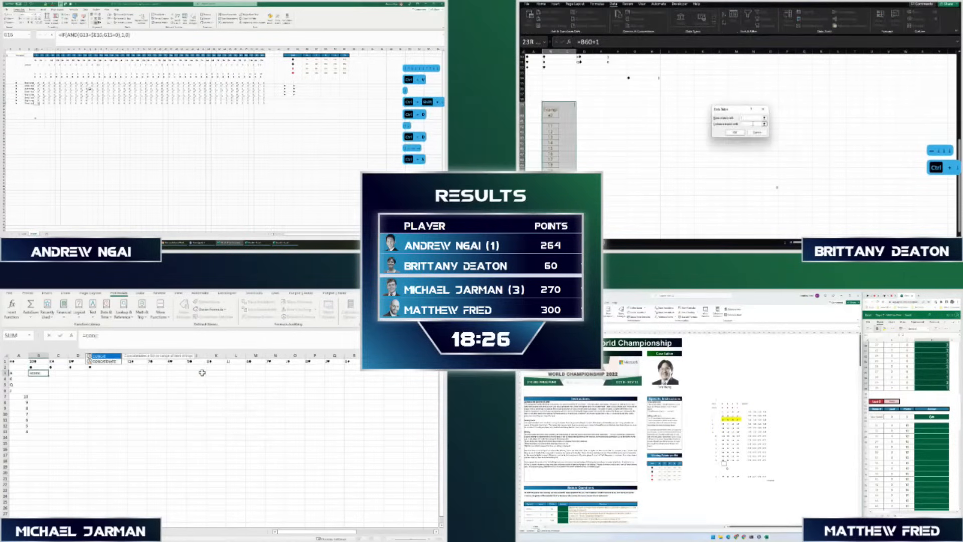
key("BackSpace")
key("BackSpace")
key("BackSpace")
key("BackSpace")
key("Left")
type("&")
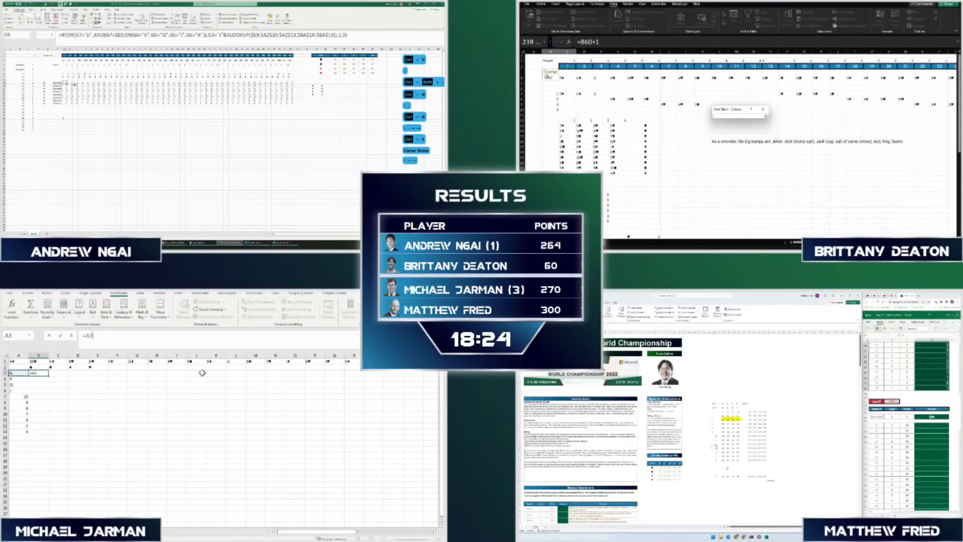
key("Up")
key("F2")
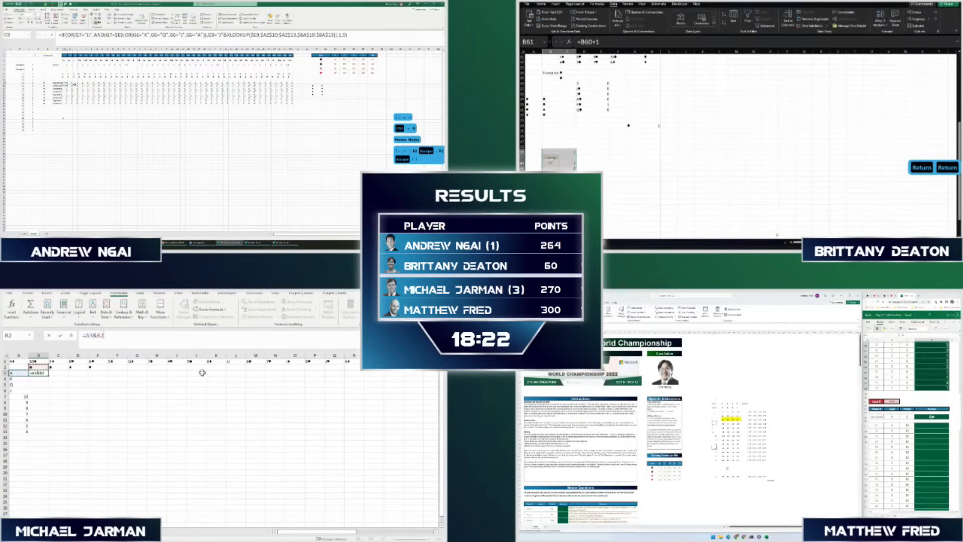
key("Home")
key("Right")
type("$")
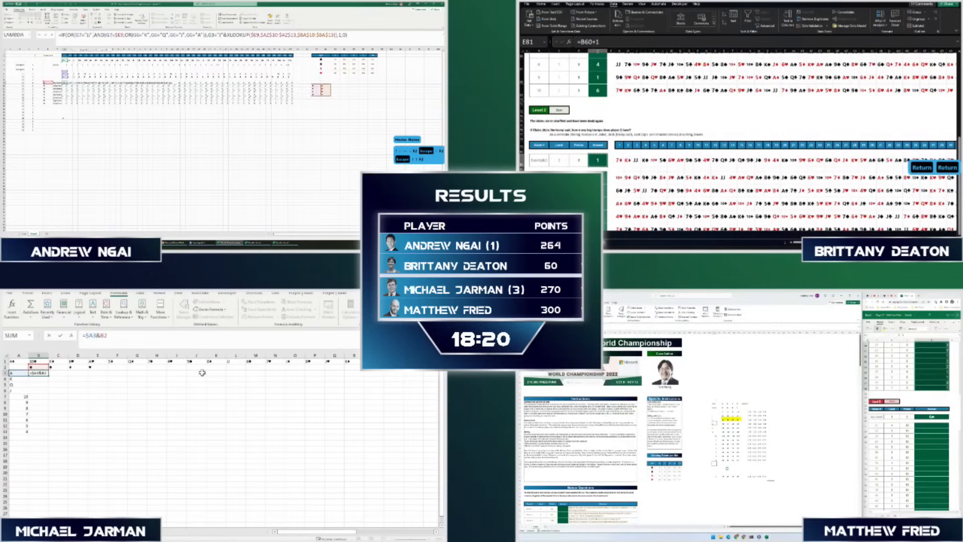
key("ctrl+Return")
Step: Extend the selection from B3 down the rank rows and across into column C
key("shift+Down")
key("shift+Down")
key("shift+Down")
key("shift+Down")
key("shift+Down")
key("shift+Down")
key("shift+Down")
key("shift+Down")
key("shift+Down")
key("shift+Right")
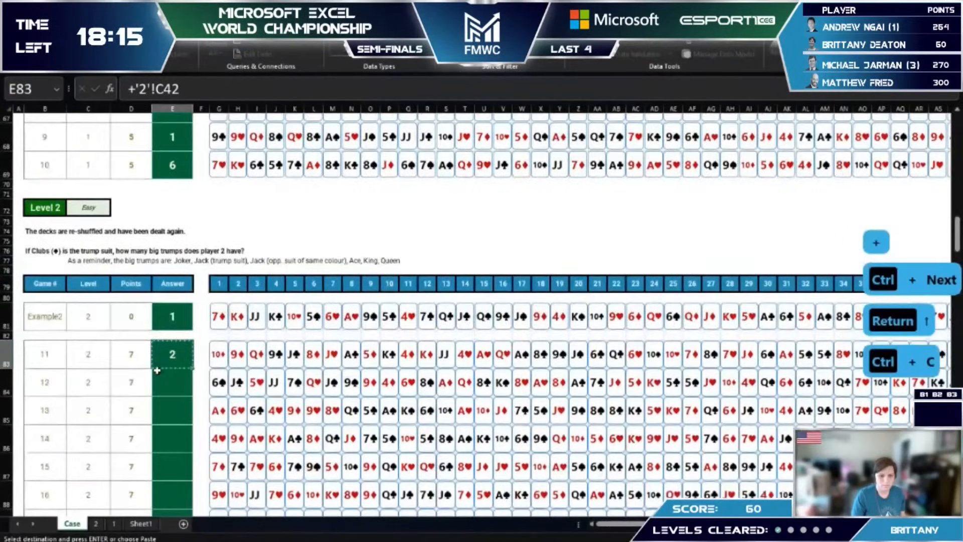
Step: Paste the E83 formula ='2'!C42 down the Level 2 answers for games 11 to 30 and copy the answers in E83:E102
scroll(157, 370, "down", 10)
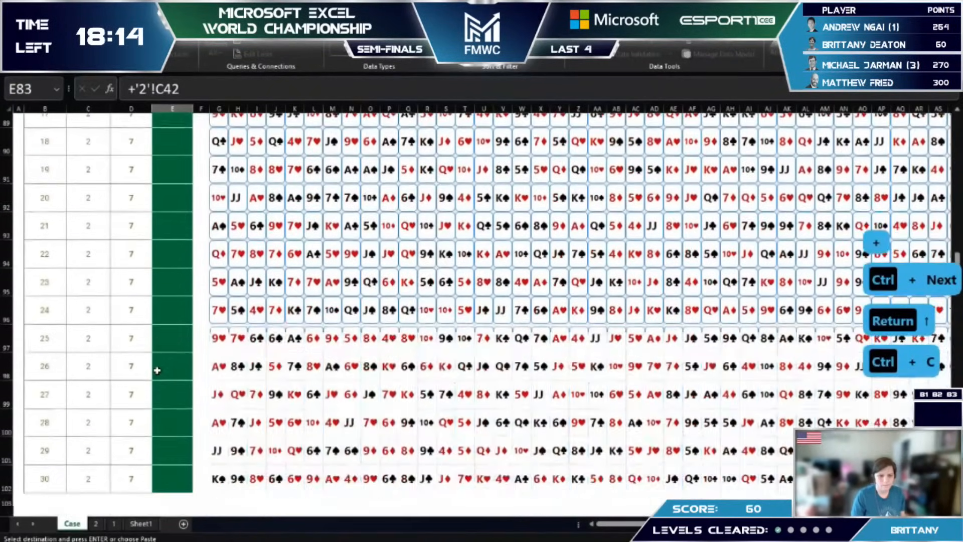
key("ctrl+v")
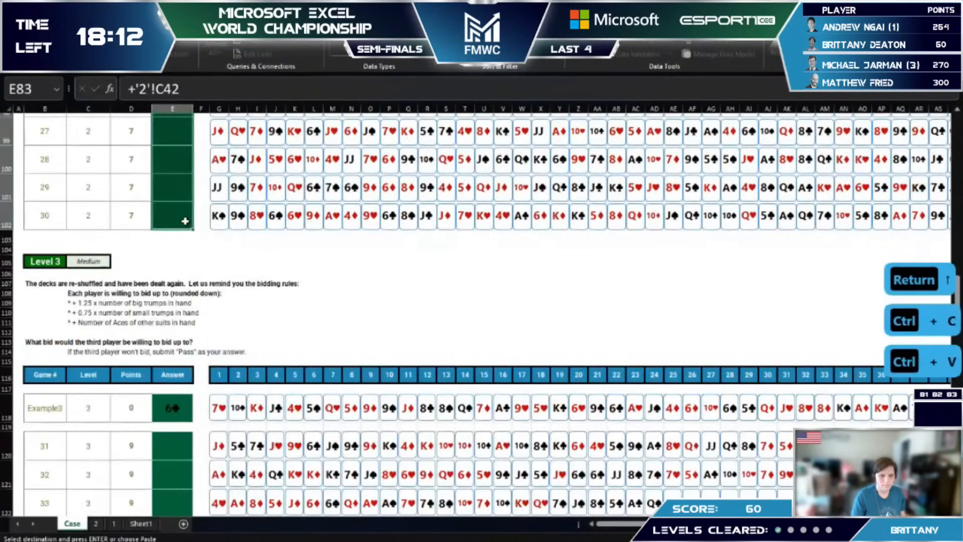
scroll(185, 217, "up", 10)
key("ctrl+v")
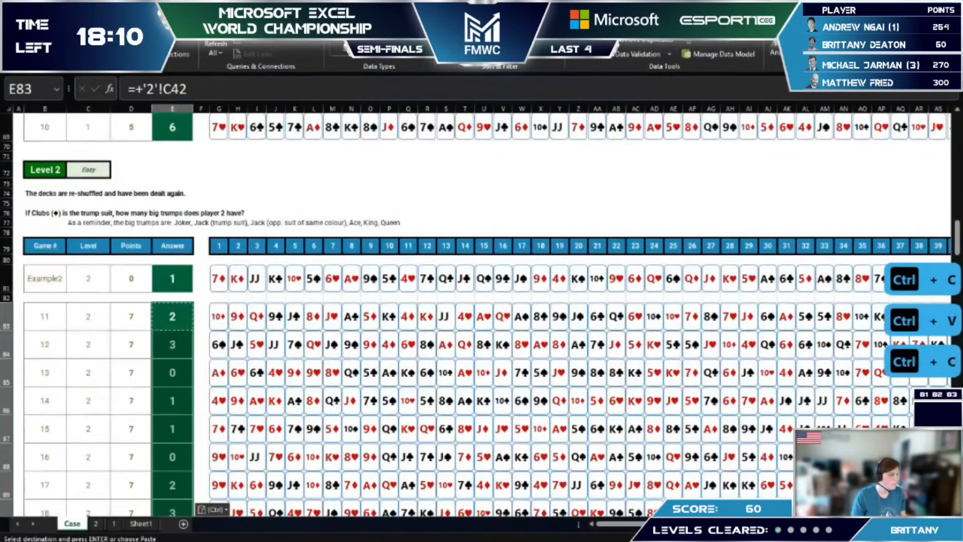
key("Escape")
key("ctrl+c")
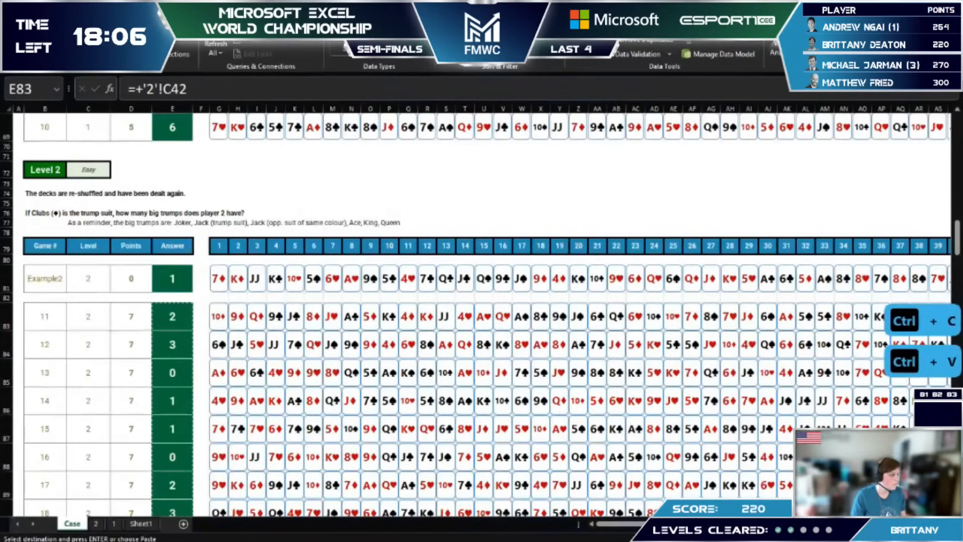
Step: Duplicate the Level 2 worksheet named 2, placing the copy directly before the original
scroll(148, 364, "down", 7)
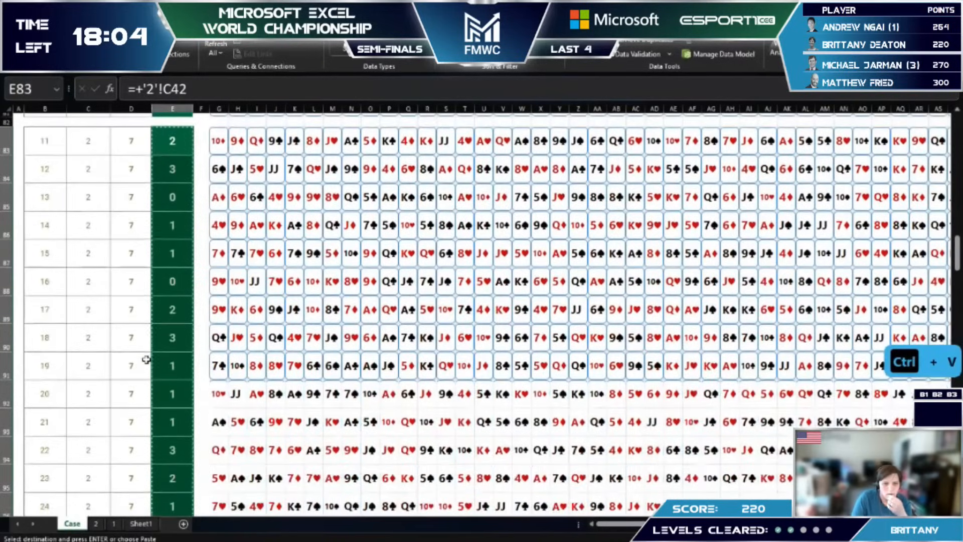
scroll(95, 524, "down", 2)
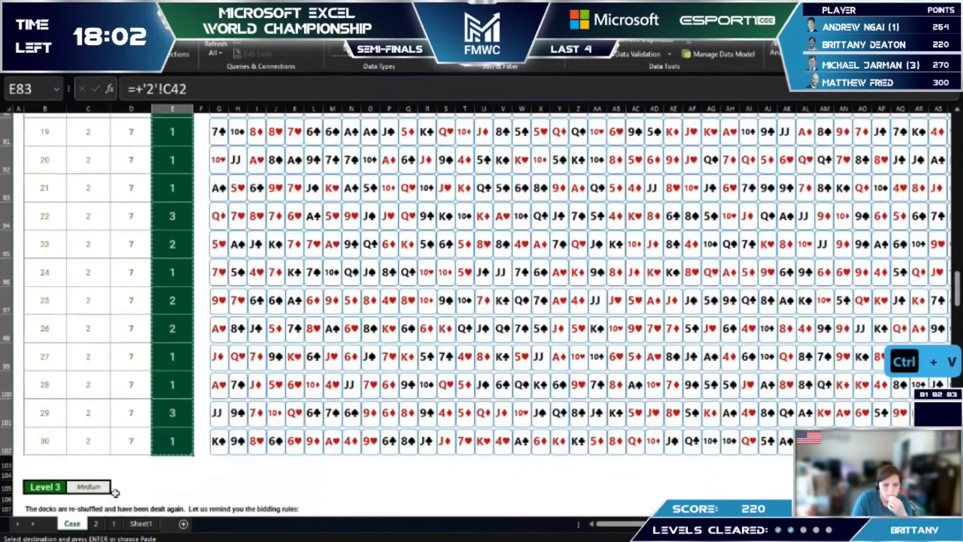
scroll(100, 525, "down", 5)
scroll(103, 526, "down", 2)
left_click(97, 524)
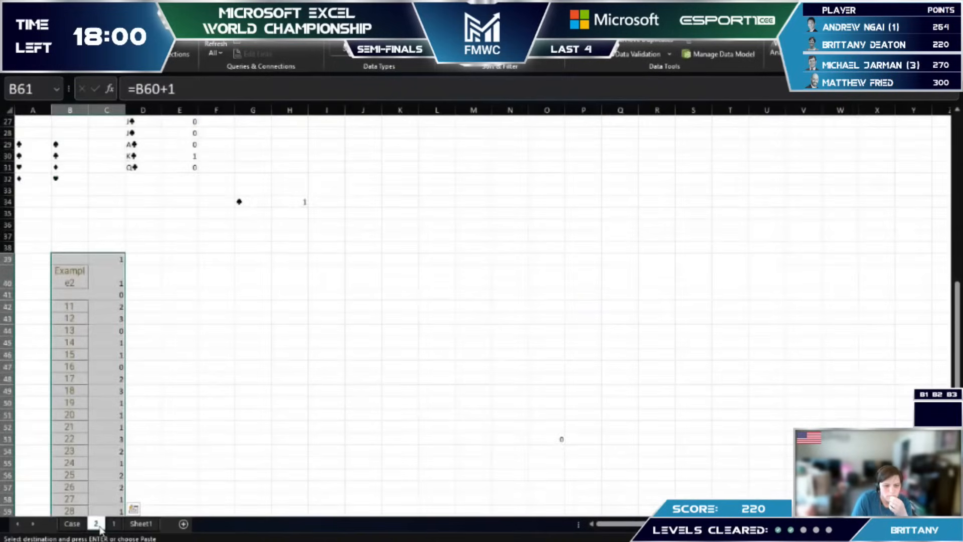
scroll(135, 416, "up", 5)
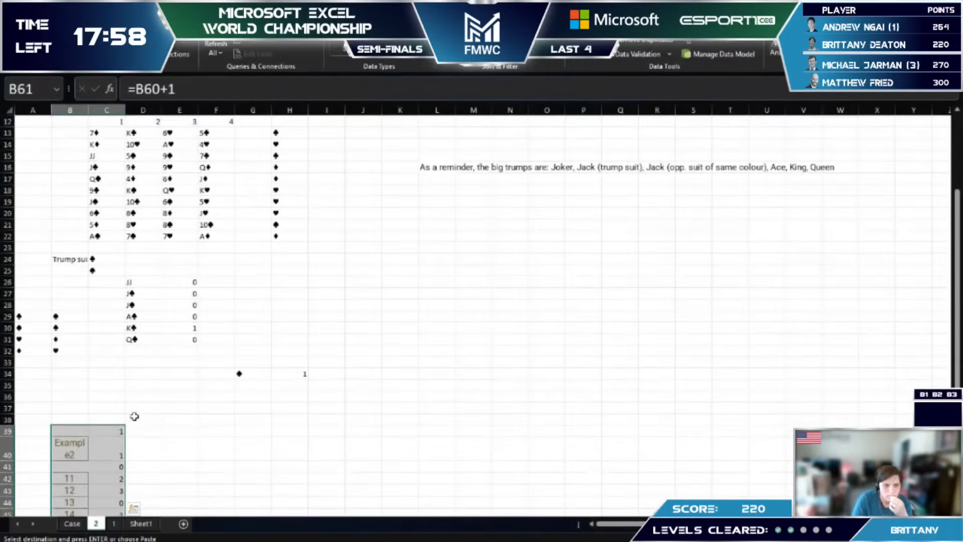
right_click(96, 524)
left_click(138, 417)
left_click(84, 484)
left_click(66, 426)
key("Return")
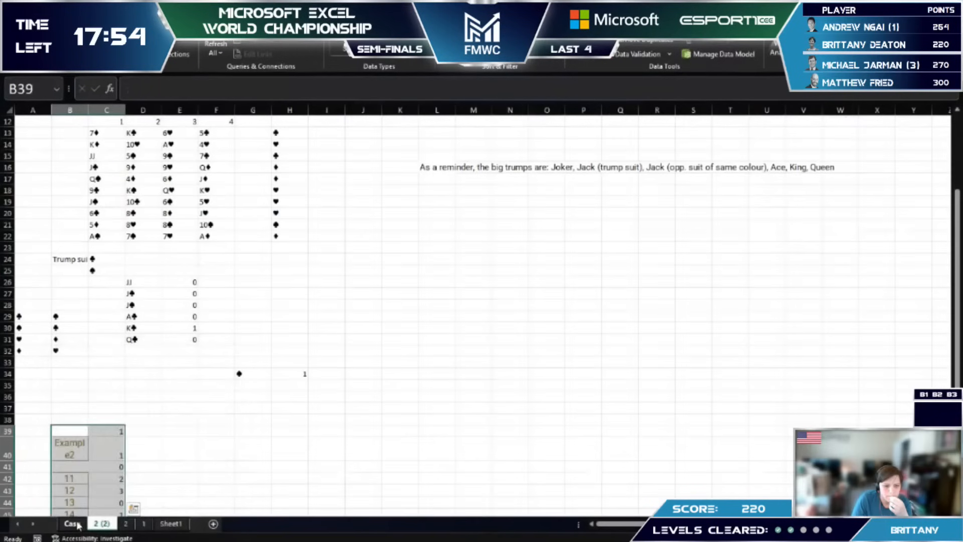
Step: Read the Level 3 bidding rules for big trumps, small trumps and Aces of other suits on the Case sheet
left_click(75, 523)
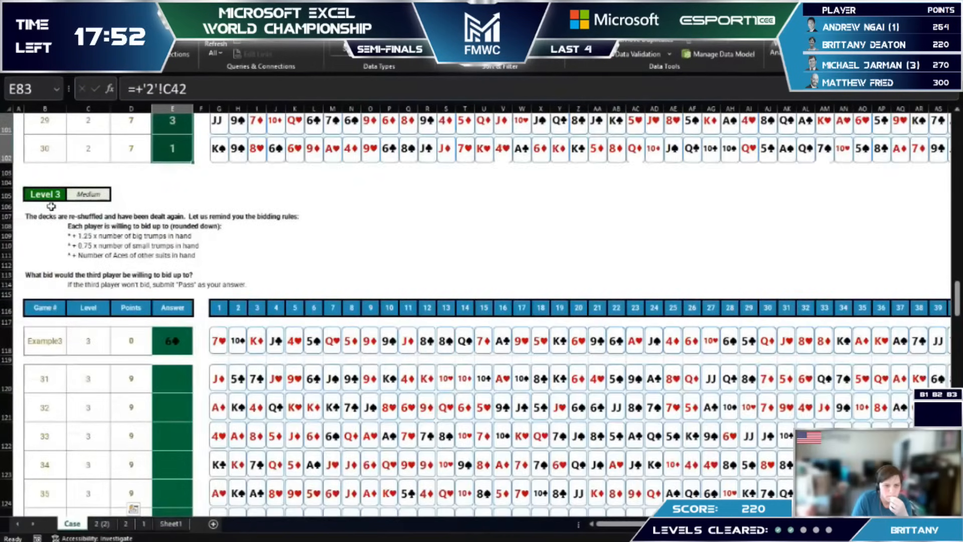
left_click(254, 219)
left_click(83, 226)
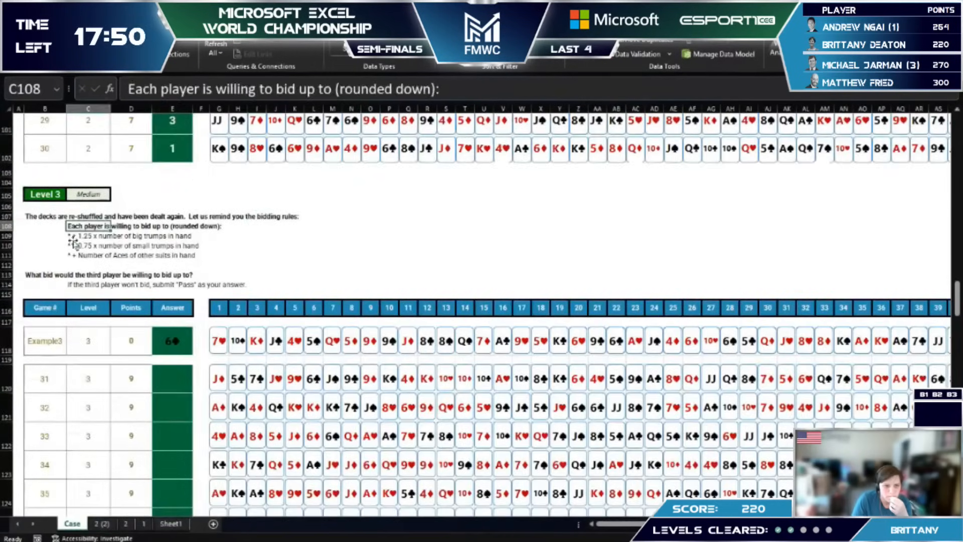
left_click(128, 247)
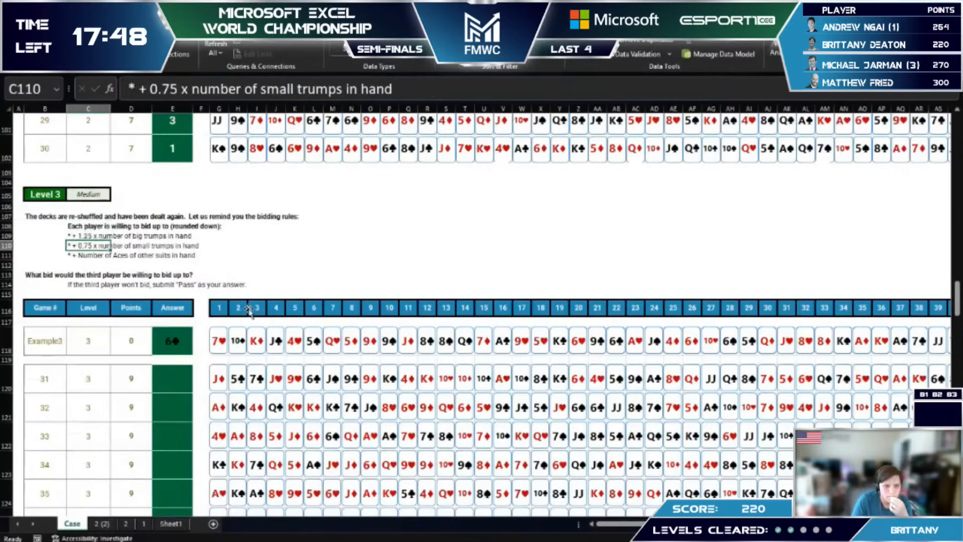
left_click(99, 257)
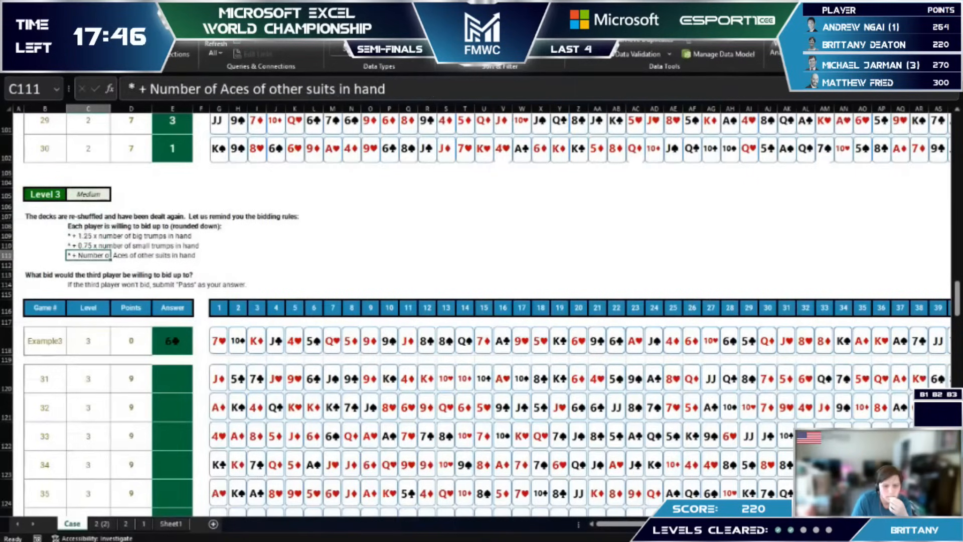
Step: Copy the line "Small trumps: 10 card -> ... -> 4 card" from the Specific Instructions into B37 of sheet 2 (2)
left_click_drag(957, 307, 943, 155)
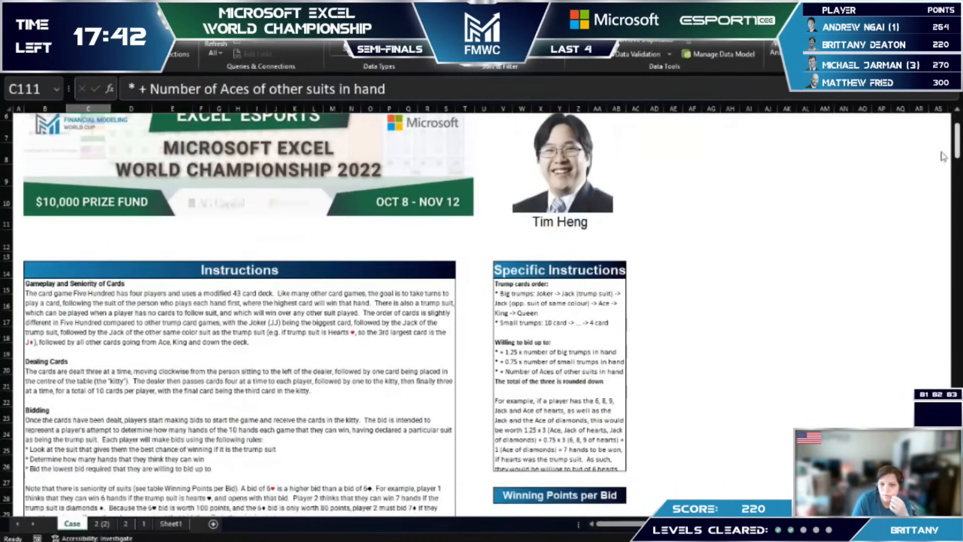
left_click(504, 323)
double_click(501, 322)
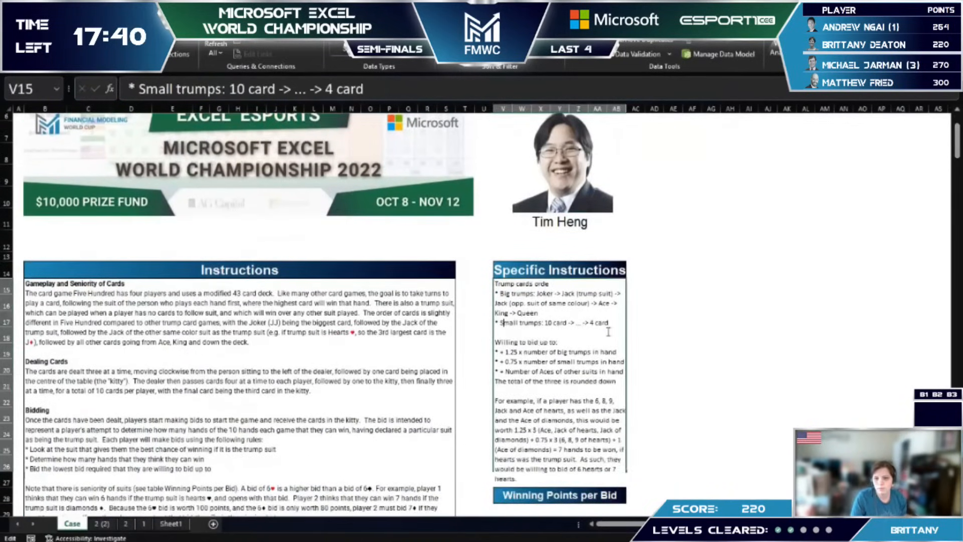
left_click_drag(608, 324, 524, 324)
key("ctrl+c")
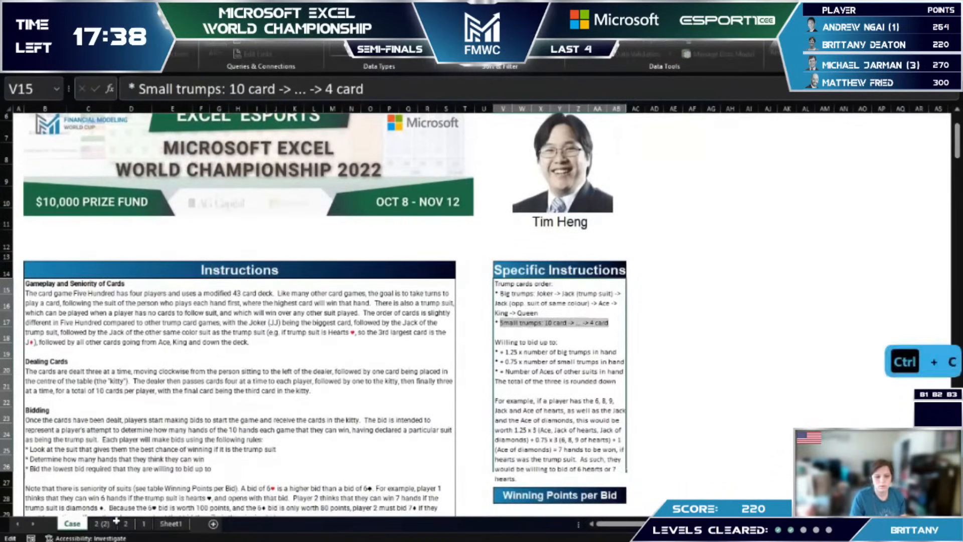
key("Escape")
left_click(102, 523)
key("ctrl+v")
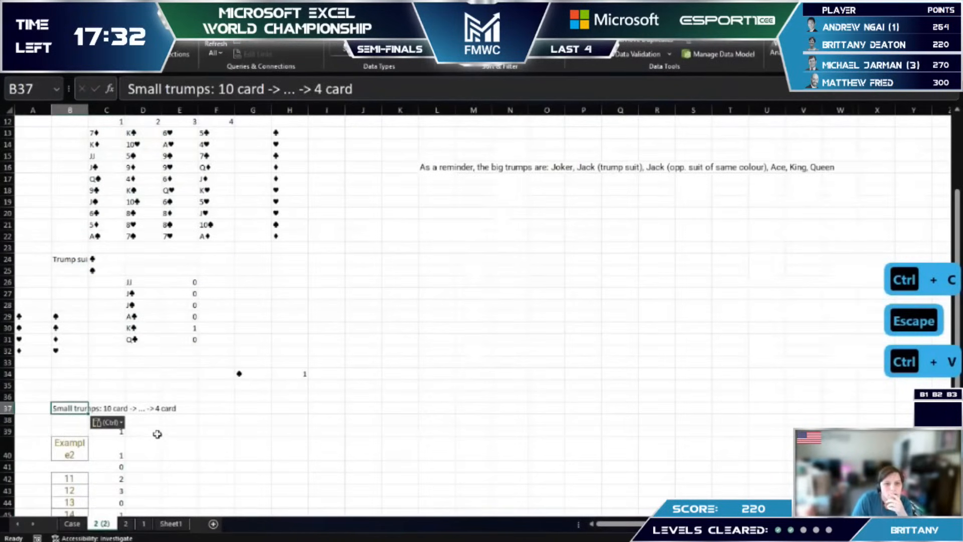
Step: Clear the suit and count in G34:H34 and insert rows below the big trump list on sheet 2 (2)
left_click_drag(183, 362, 201, 449)
left_click_drag(260, 375, 291, 374)
key("Delete")
left_click_drag(143, 374, 146, 454)
key("shift+space")
key("ctrl+plus")
Step: Cut the suit pairing table in A29:B32 of sheet 2 (2)
left_click_drag(29, 316, 52, 349)
scroll(54, 321, "up", 4)
key("ctrl+x")
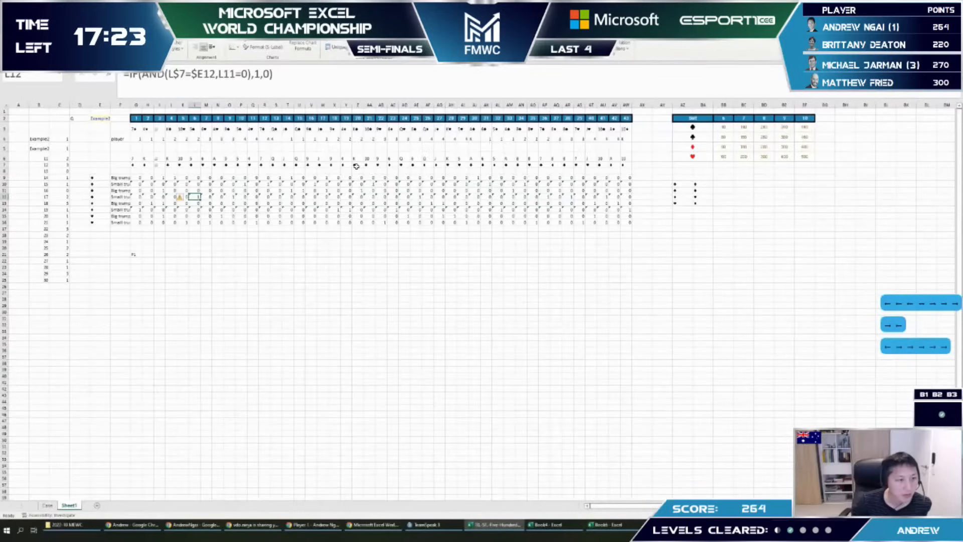
Step: Check the small trump flag formulas along row 12 of Sheet1
key("Right")
key("Right")
key("Right")
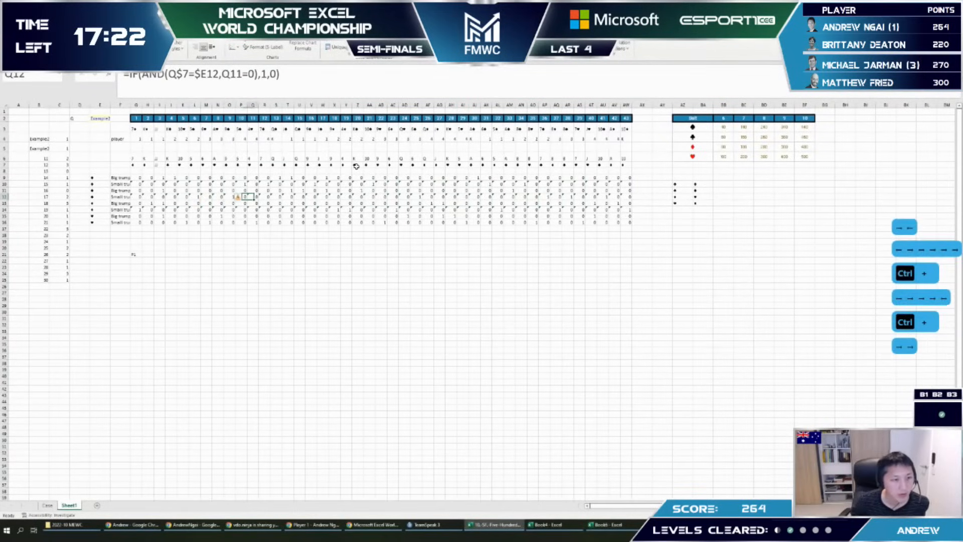
Step: Examine the small trump flag formulas in row 12 of Sheet1 from column Q through the final card columns
key("Right")
key("Right")
key("Right")
key("Right")
key("Right")
key("Right")
key("Right")
key("Right")
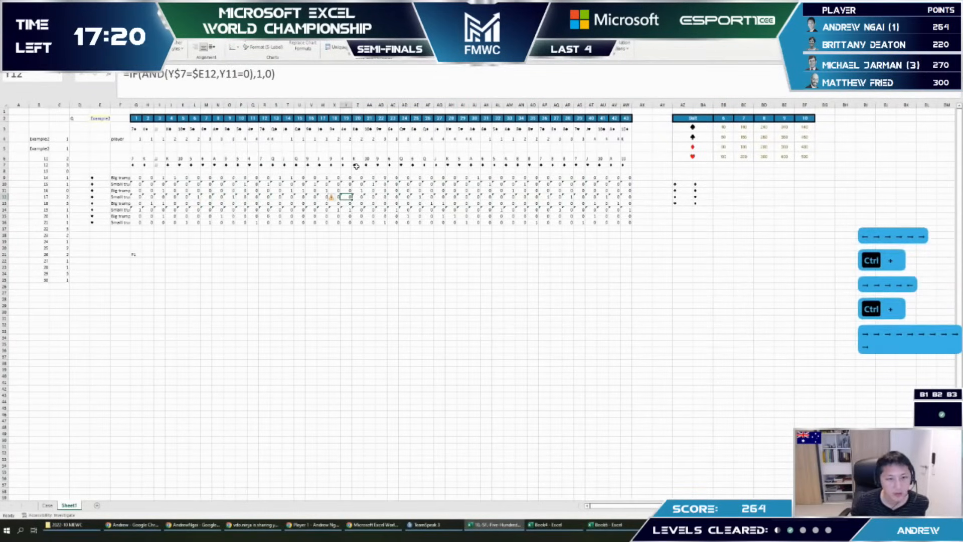
key("Right")
key("Right")
key("Right")
key("Right")
key("Right")
key("Right")
key("Right")
key("Right")
key("Right")
key("Right")
key("Right")
key("Right")
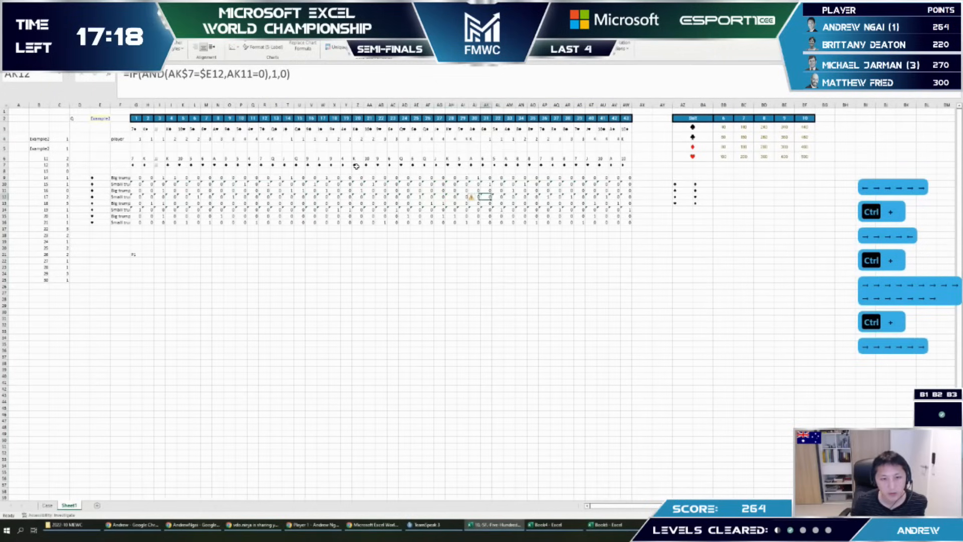
key("Right")
key("Right")
key("Right")
key("Right")
key("Right")
key("Right")
key("Right")
key("ctrl+space")
key("Right")
key("Right")
key("Right")
key("ctrl+space")
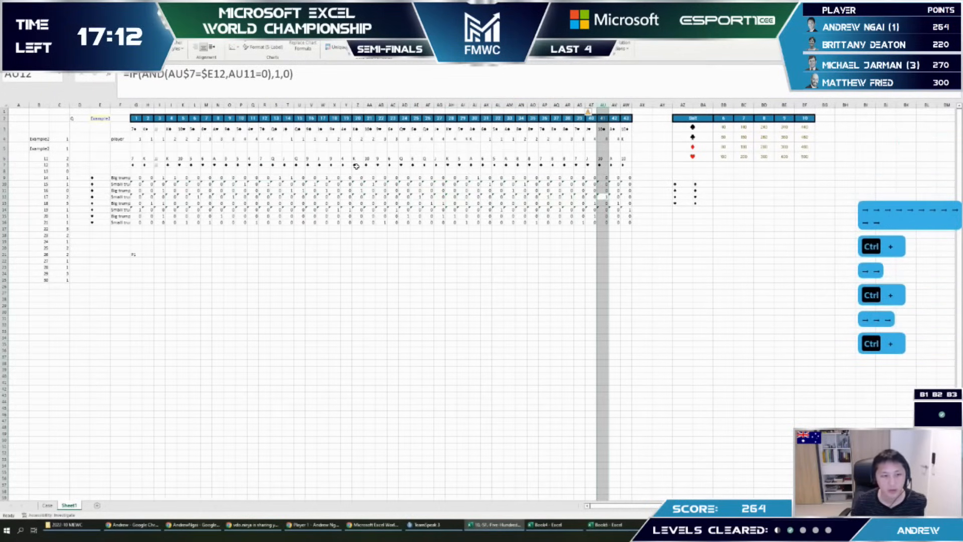
left_click(242, 247)
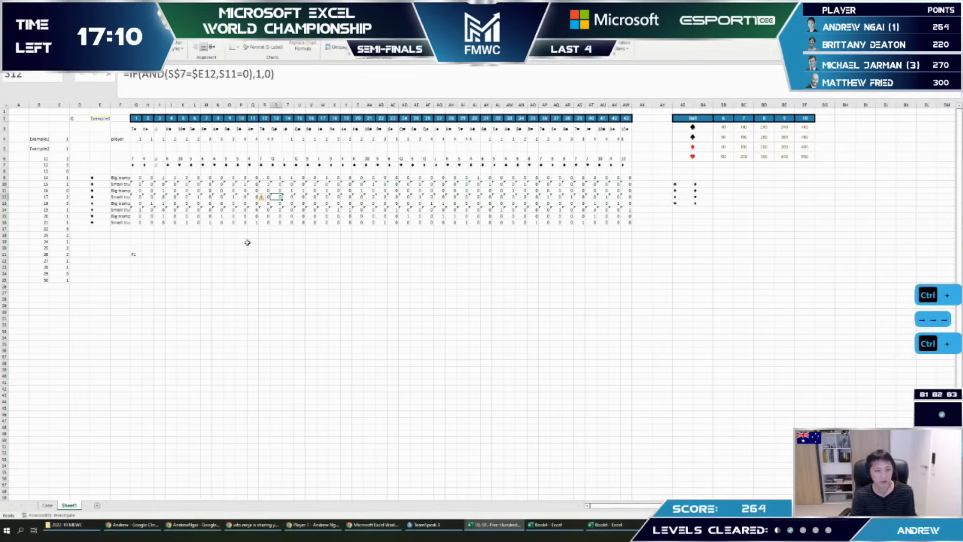
key("ctrl+s")
left_click(136, 254)
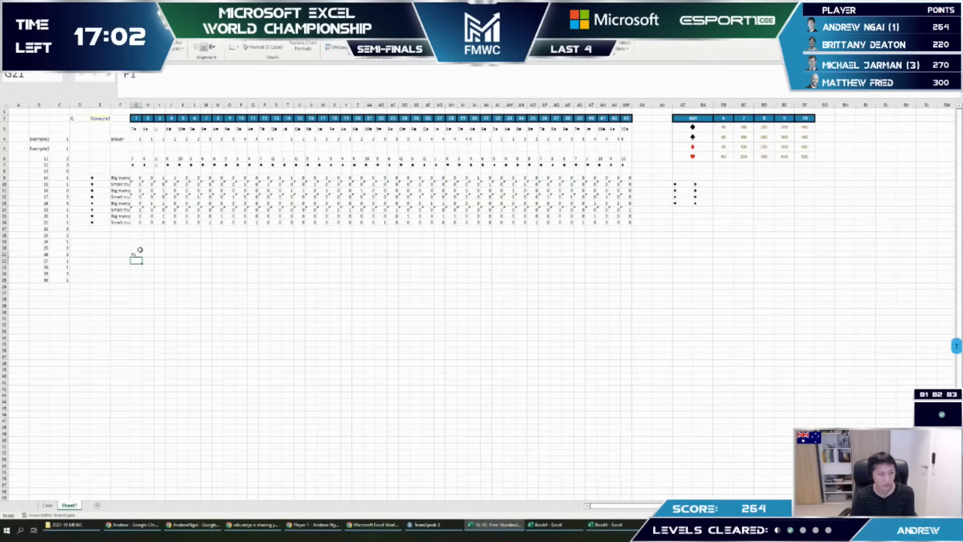
key("Left")
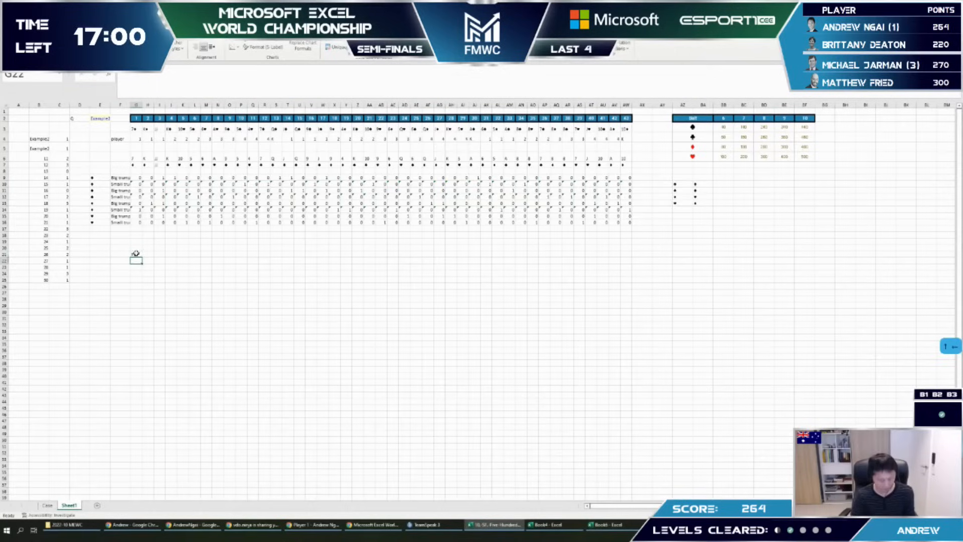
key("Tab")
type("ST")
key("Return")
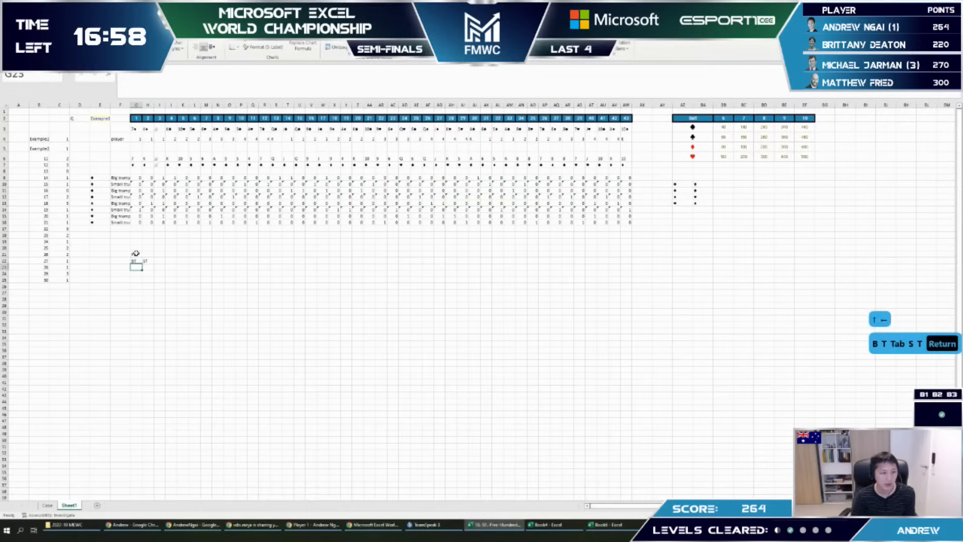
key("Up")
key("shift+Right")
key("Delete")
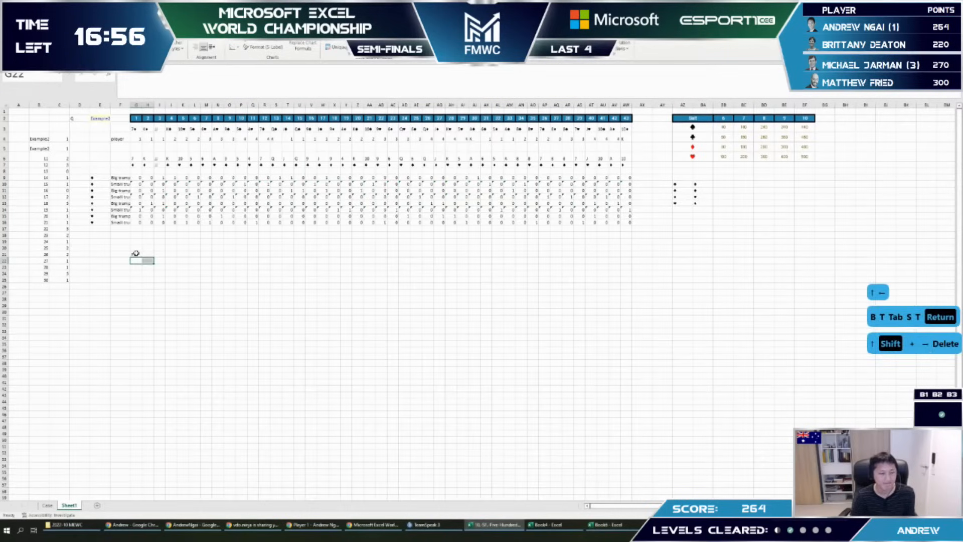
key("Left")
key("Right")
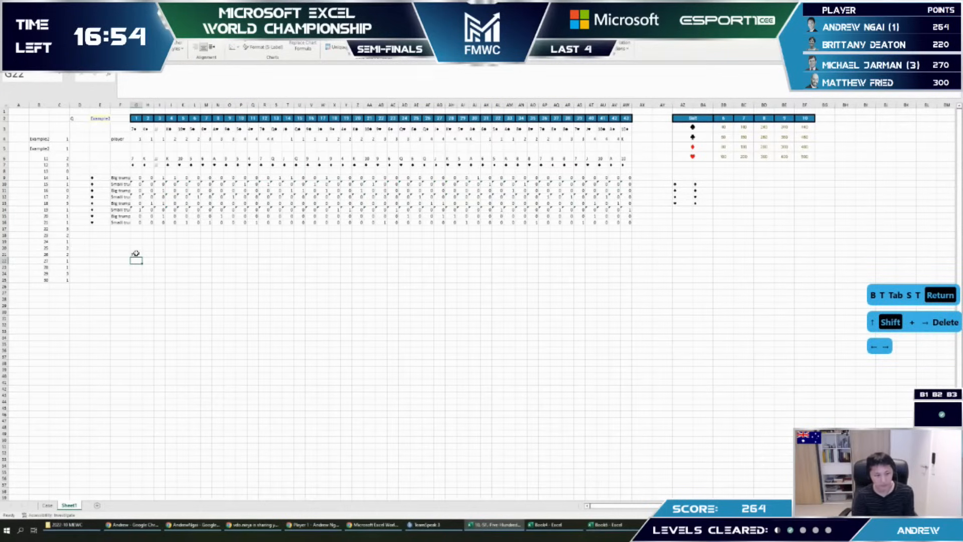
key("ctrl+Page_Up")
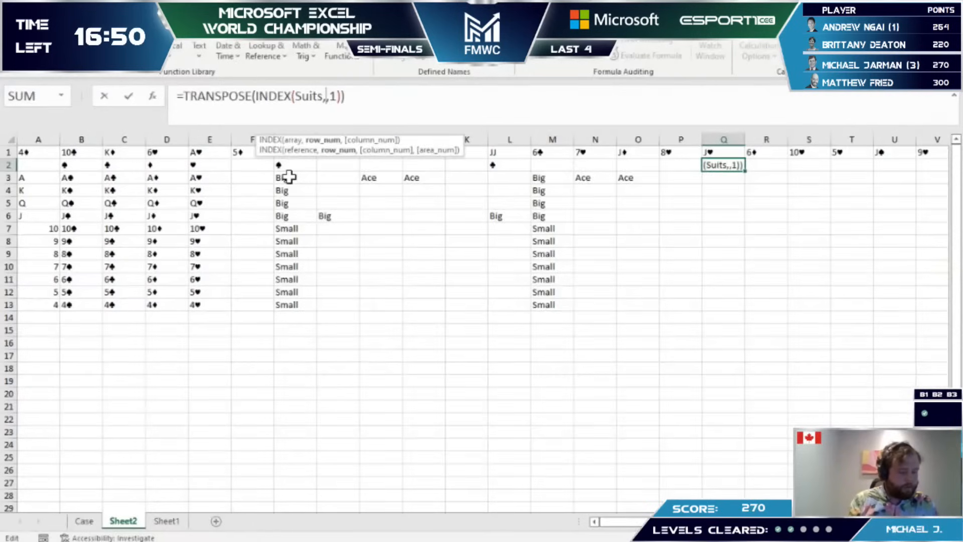
Step: Complete the Q2 formula on Sheet2 as =TRANSPOSE(INDEX(Suits,3,1)) for the third trump suit
key("BackSpace")
type("3")
key("ctrl+Return")
Step: Copy the Big and Small trump labels from G3:H13 into S3:T13 for the diamond block
key("Down")
key("Left")
key("Left")
key("Left")
key("Left")
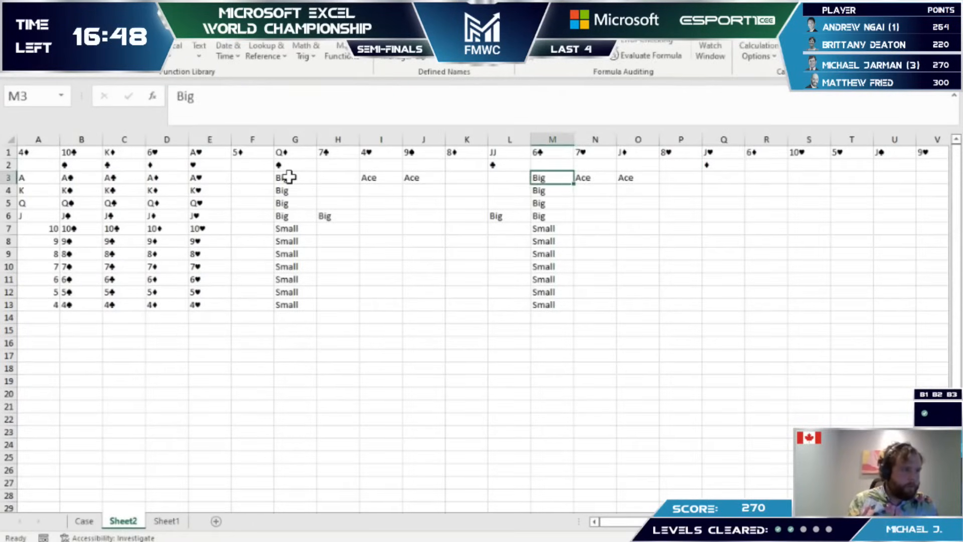
key("Left")
key("Left")
key("Left")
key("Left")
key("Left")
key("Left")
key("shift+Right")
key("shift+Down")
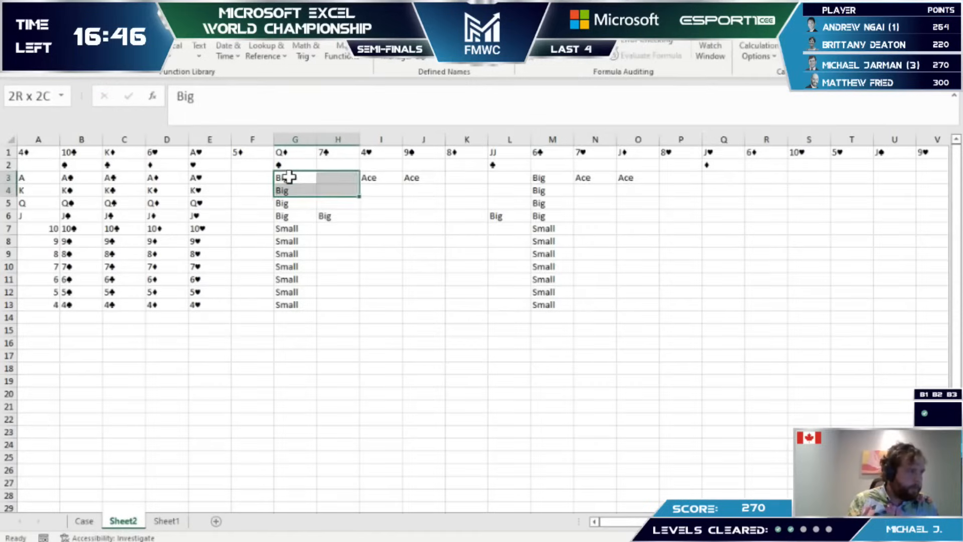
key("shift+Down")
key("shift+Down")
key("shift+Down")
key("shift+Down")
key("shift+Down")
key("shift+Down")
key("shift+Down")
key("shift+Down")
key("shift+Down")
key("ctrl+c")
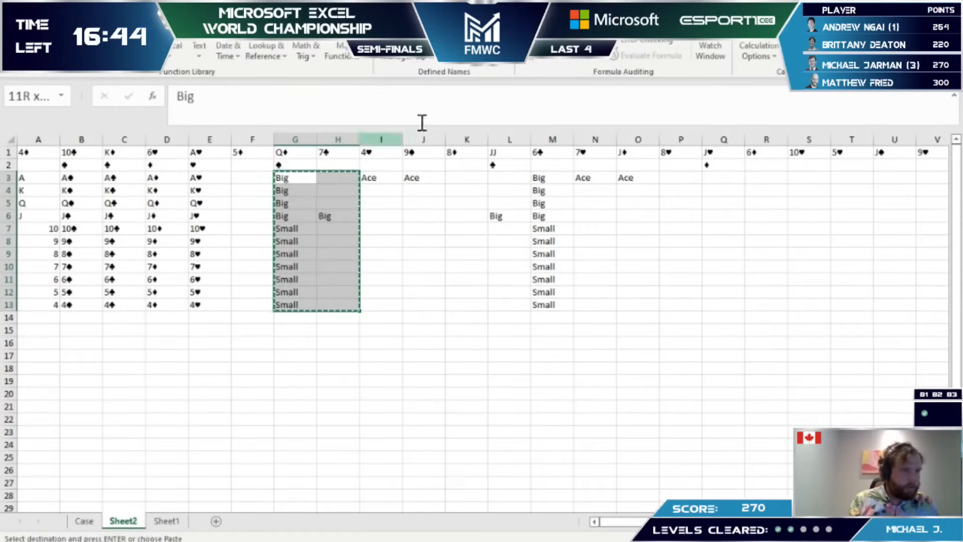
left_click(821, 175)
key("Return")
Step: Copy the two Ace labels from N3:O3 into Q3:R3 of the diamond block
key("Left")
key("Left")
key("Left")
key("Left")
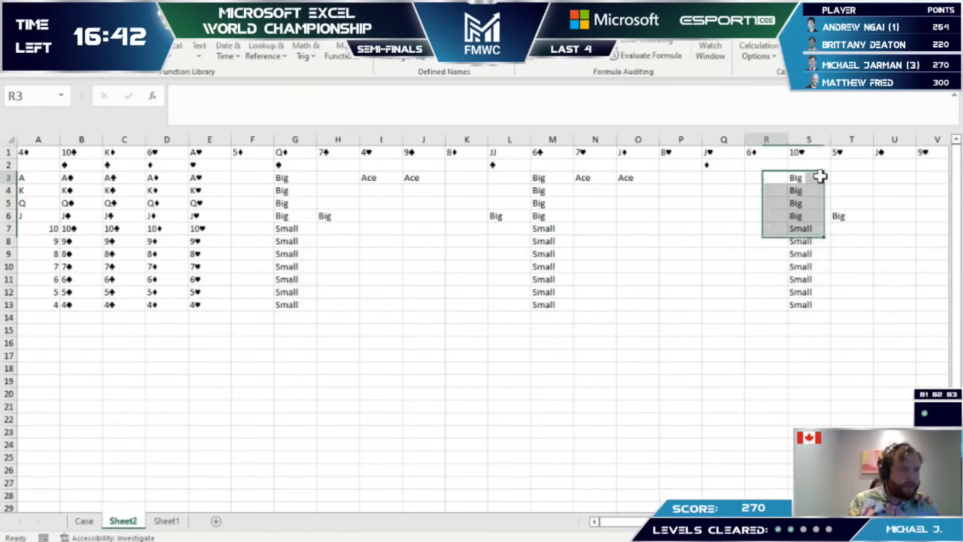
key("Down")
key("Up")
key("shift+Right")
key("ctrl+c")
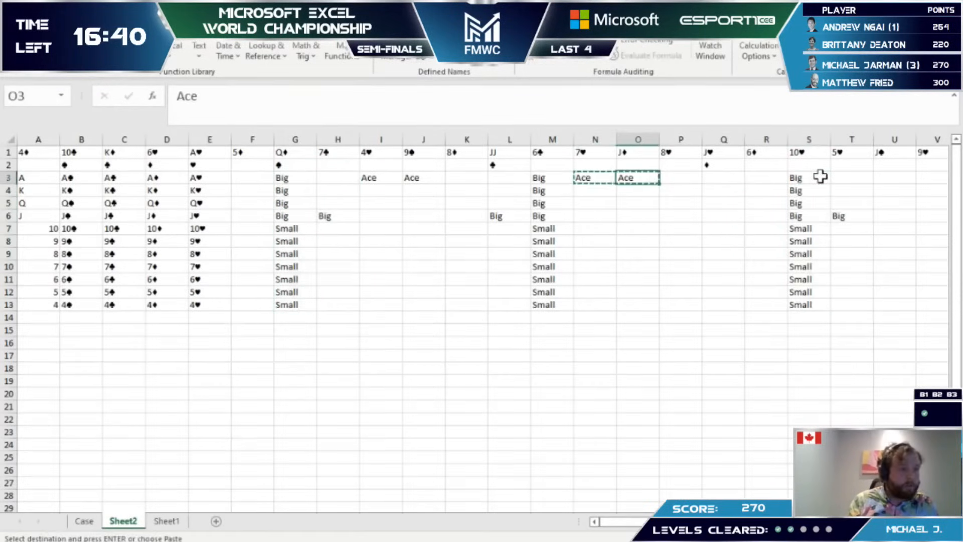
key("Right")
key("Right")
key("Right")
key("Return")
Step: Define the workbook-scoped name Diamonds for the range Q3:T13 on Sheet2
key("Up")
key("shift+Down")
key("shift+Down")
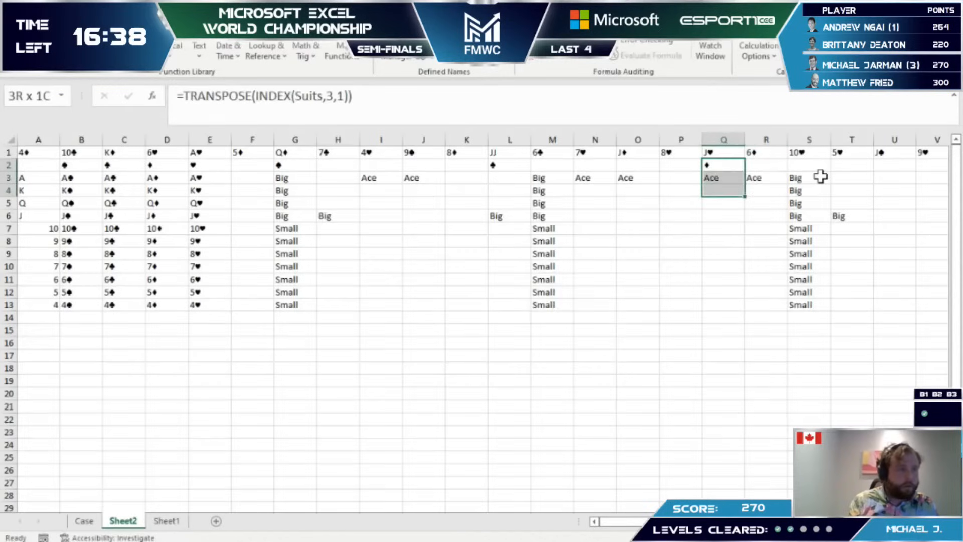
key("Down")
key("shift+Right")
key("shift+Right")
key("shift+Down")
key("shift+Down")
key("shift+Right")
key("shift+Down")
key("shift+Down")
key("shift+Down")
key("shift+Down")
key("shift+Down")
key("shift+Down")
key("shift+Down")
key("shift+Down")
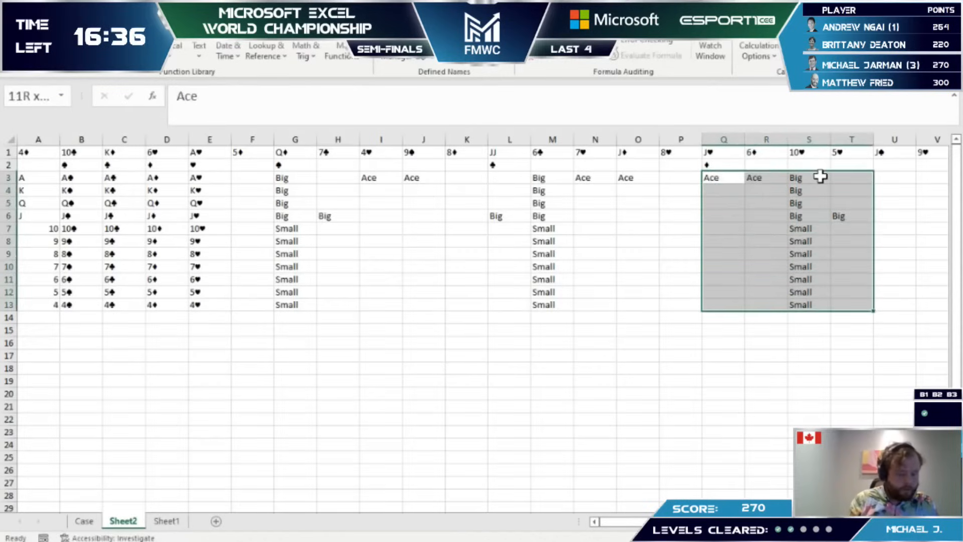
key("alt+m")
type("mdD")
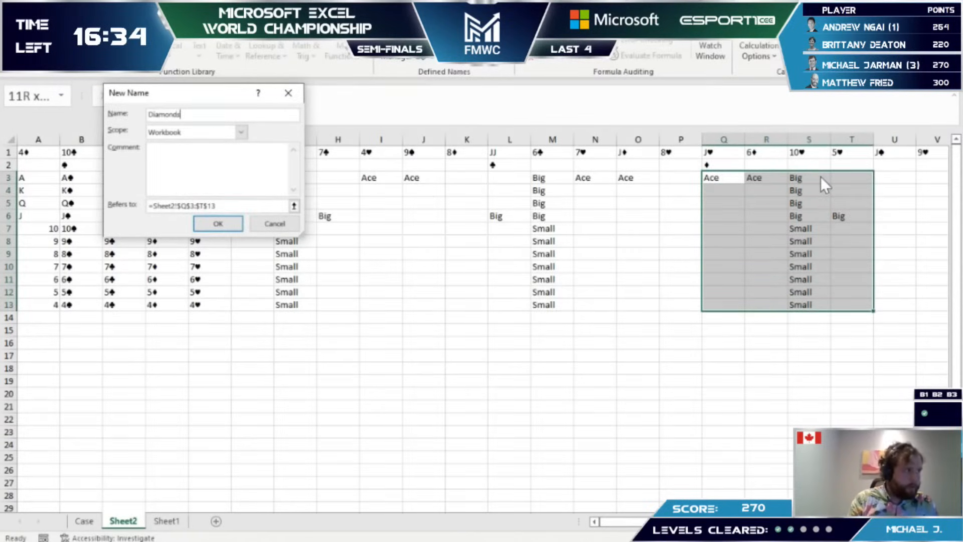
type("iamond")
key("Return")
Step: Copy the Big and Small label column from S3:S13 into X3:X13 for the hearts block
key("Up")
key("Right")
key("Right")
key("Right")
key("Right")
key("Right")
key("Left")
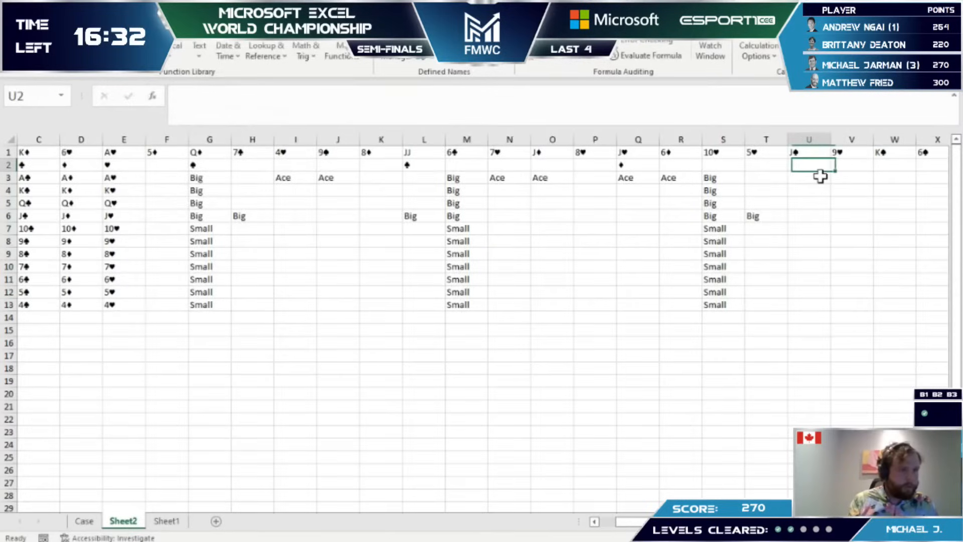
key("Right")
key("Down")
key("Left")
key("Left")
key("Left")
key("Left")
key("Right")
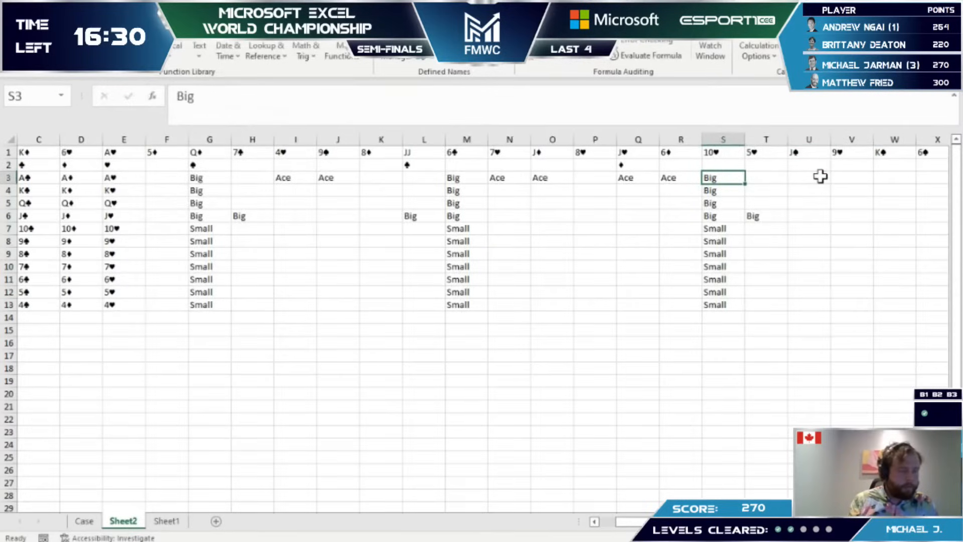
key("ctrl+shift+Down")
key("ctrl+c")
key("Right")
key("Right")
key("Right")
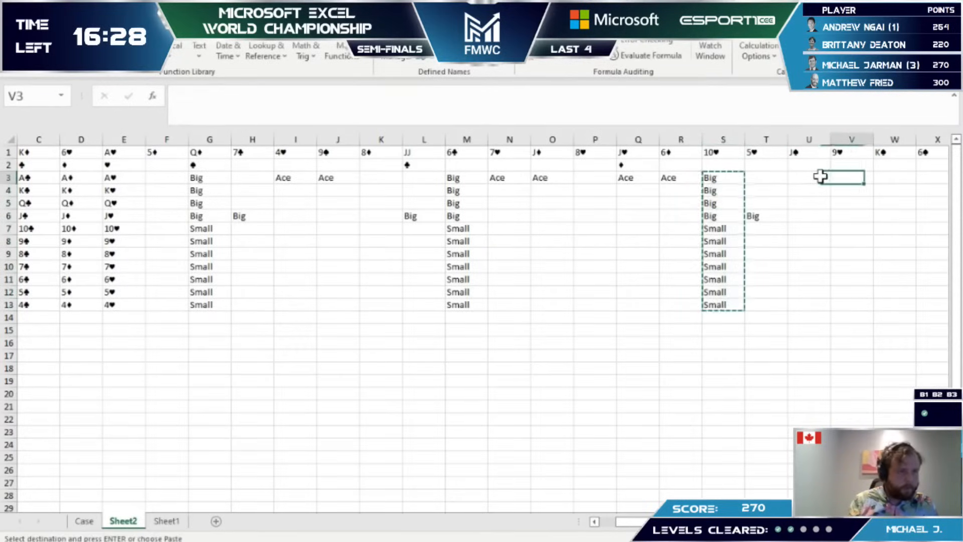
key("Right")
key("Right")
key("ctrl+v")
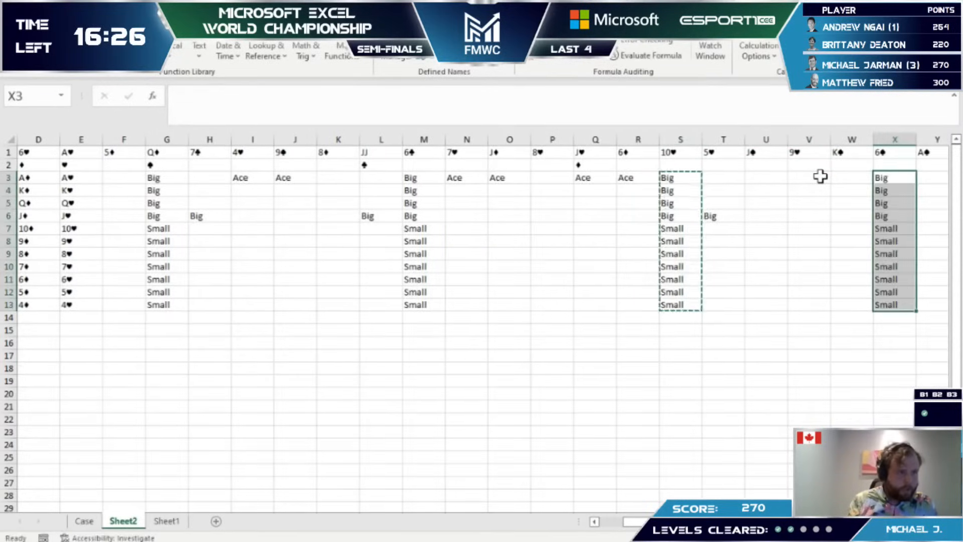
Step: Copy the Big label for the same-colour jack from T6 into W6 of the hearts block
key("Down")
key("Left")
key("Left")
key("Left")
key("Left")
key("Down")
key("Escape")
key("Down")
key("ctrl+c")
key("Right")
key("Right")
key("Right")
key("ctrl+v")
key("Escape")
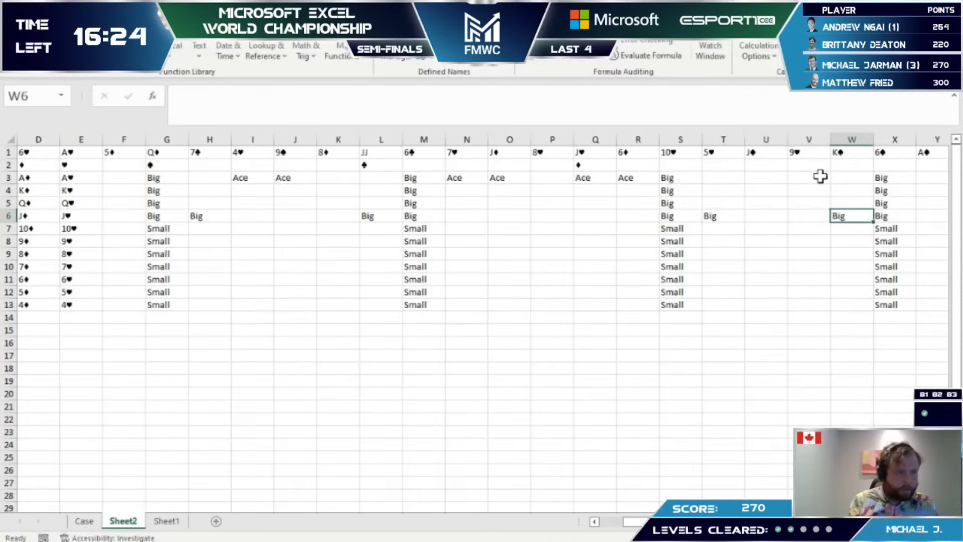
Step: Enter the label Ace in U3 and V3 of the hearts block
key("Up")
key("Up")
key("Up")
type("Ace")
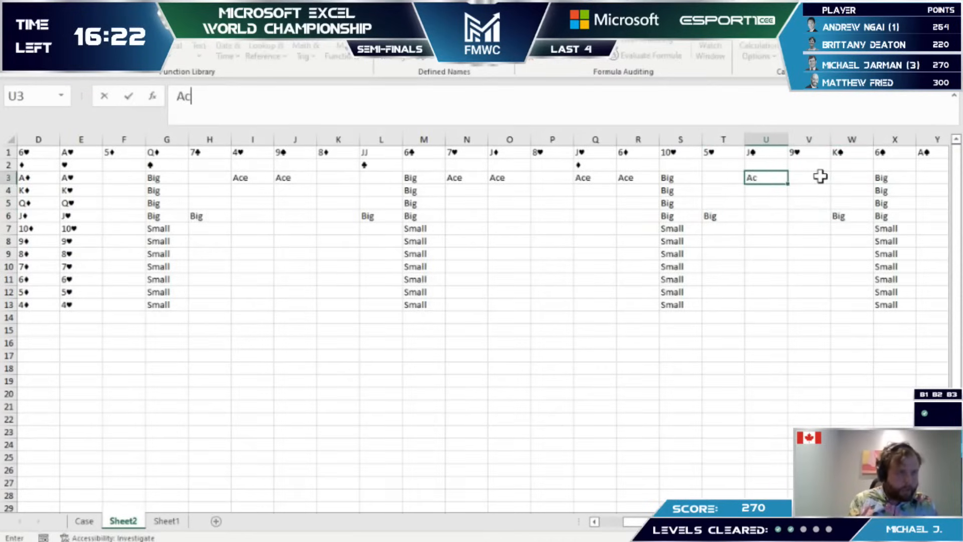
key("Tab")
type("Ace")
Step: Define the workbook-scoped name Hearts for the range U3:X13 on Sheet2
key("Left")
key("shift+Right")
key("shift+Right")
key("shift+Down")
key("shift+Down")
key("shift+Right")
key("shift+Down")
key("shift+Down")
key("shift+Down")
key("shift+Down")
key("shift+Down")
key("shift+Down")
key("shift+Down")
key("shift+Down")
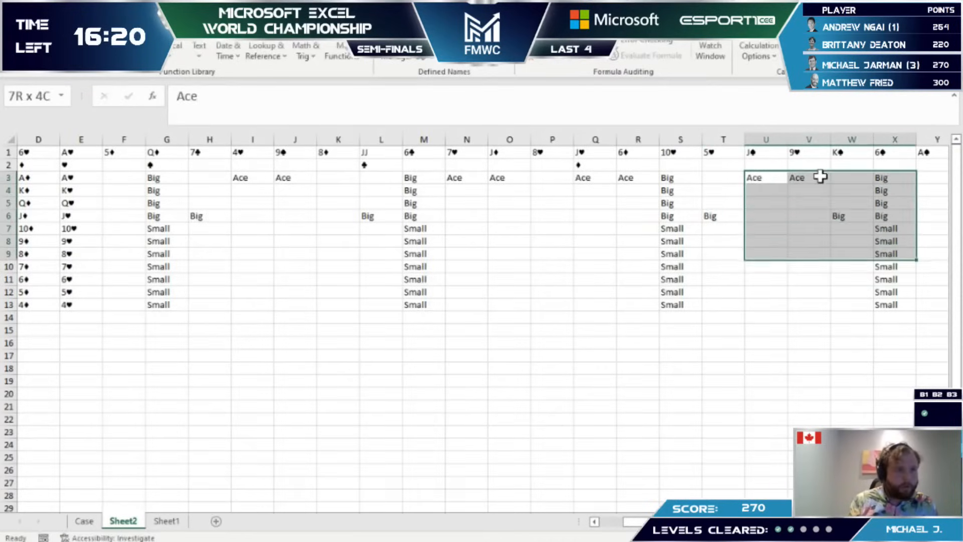
key("alt+m")
type("mdHearts")
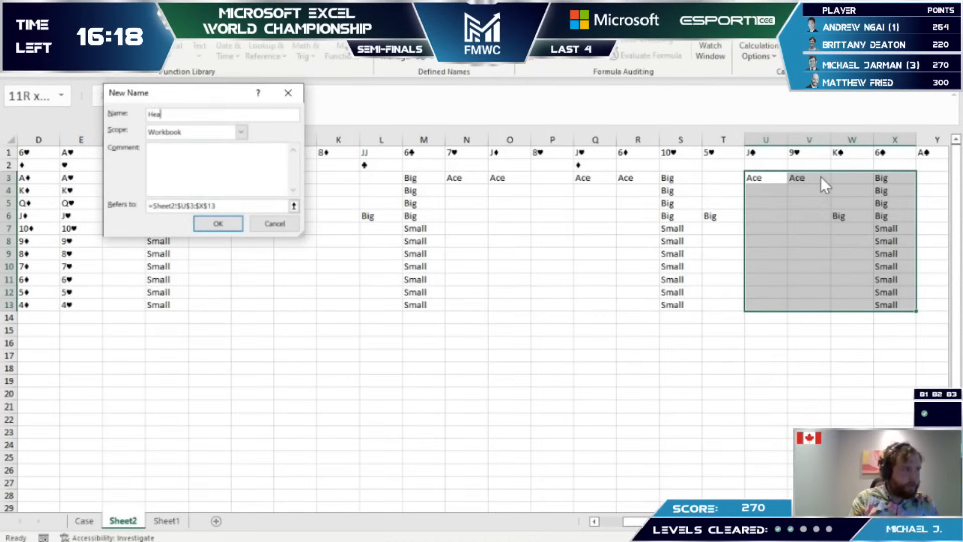
key("Return")
key("Home")
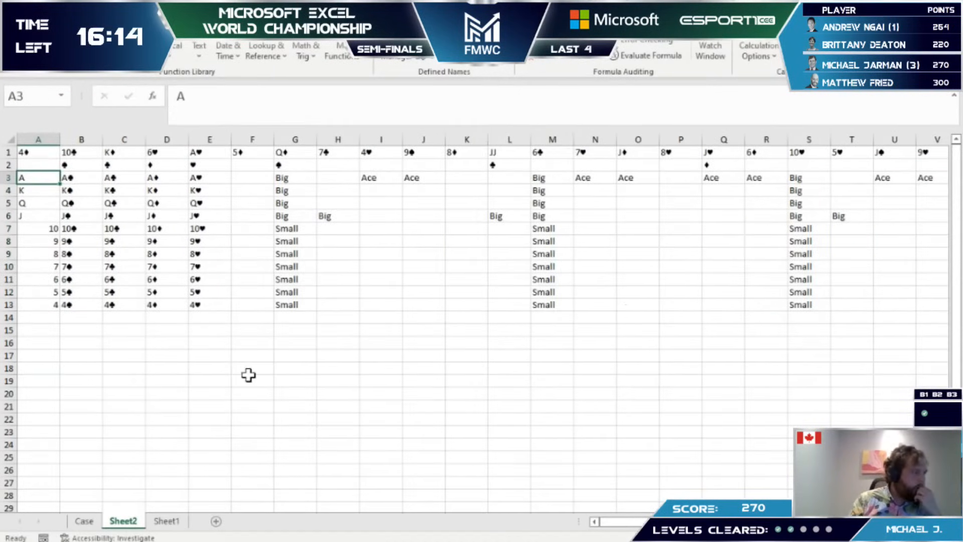
Step: On Sheet1, delete the old calculation rows from row 5 downward
left_click(168, 521)
key("Down")
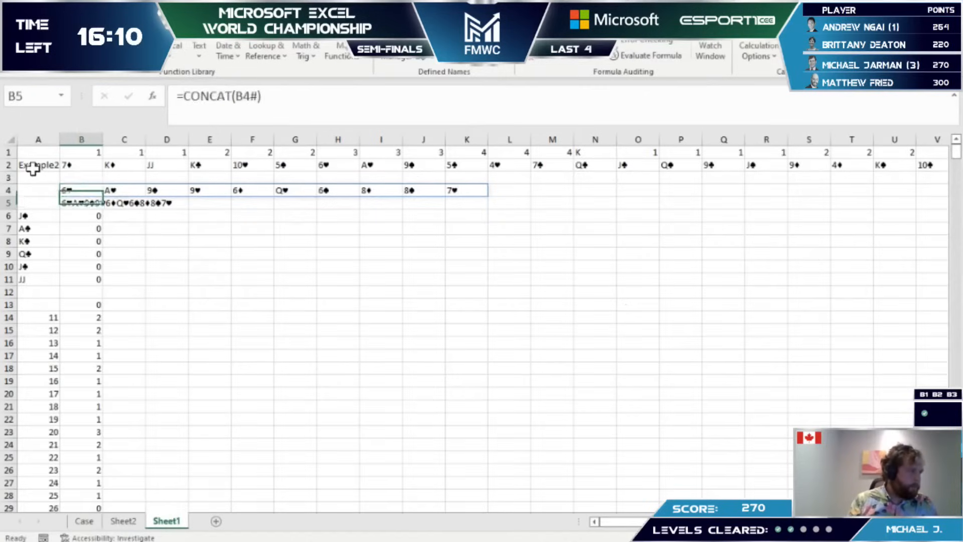
key("Left")
key("ctrl+shift+Down")
key("ctrl+shift+Down")
key("ctrl+shift+Down")
key("ctrl+shift+Down")
key("shift+space")
key("ctrl+minus")
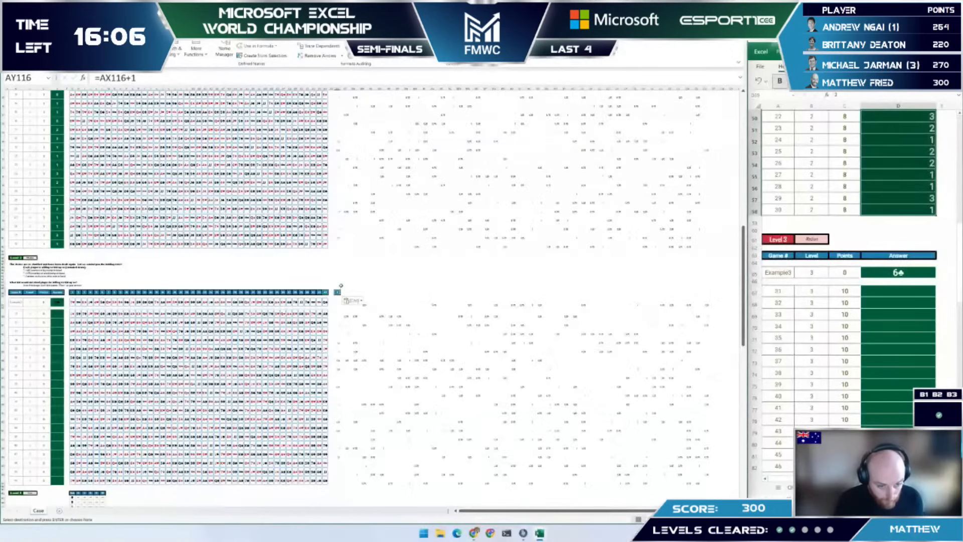
Step: Enter the label Suit in AY115 and set the suit number in AY116 to 1
key("Up")
key("BackSpace")
type("S")
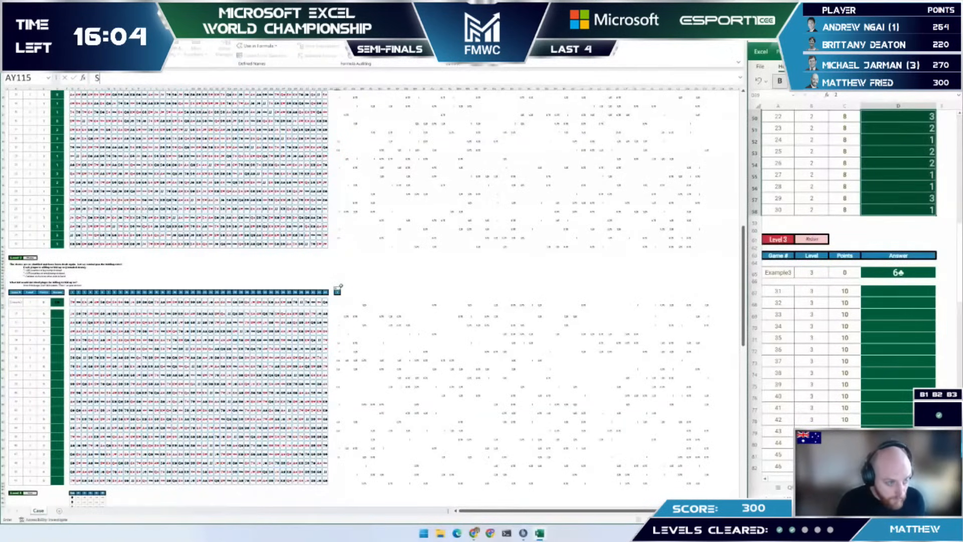
type("uit")
key("Return")
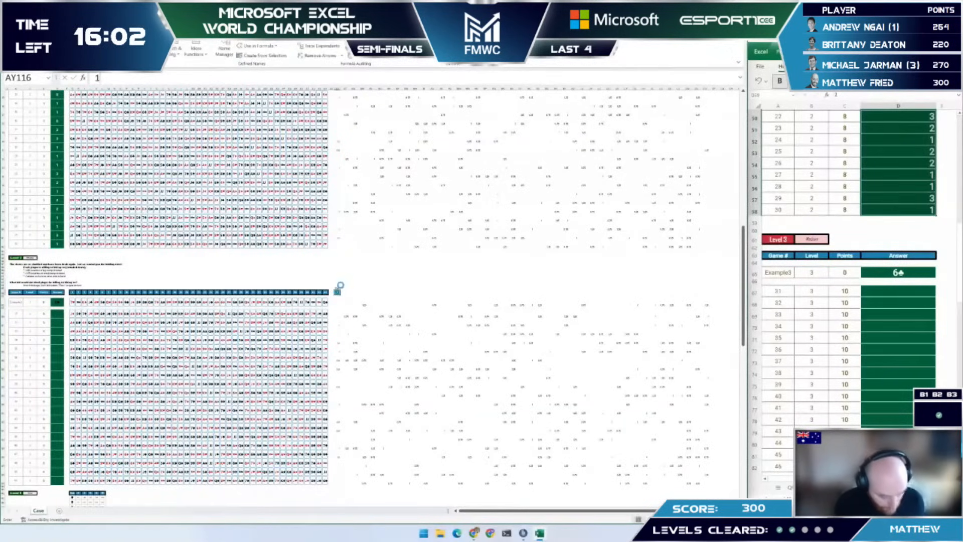
Step: In AY118, replace both hard-coded column numbers, in the inner and outer INDEX functions, with a reference to AY$116
key("Down")
key("Down")
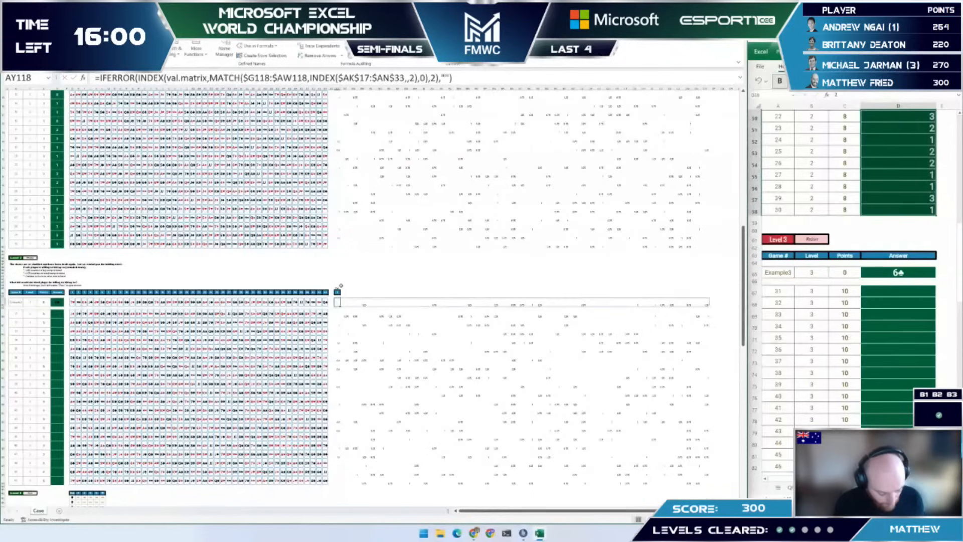
left_click(271, 79)
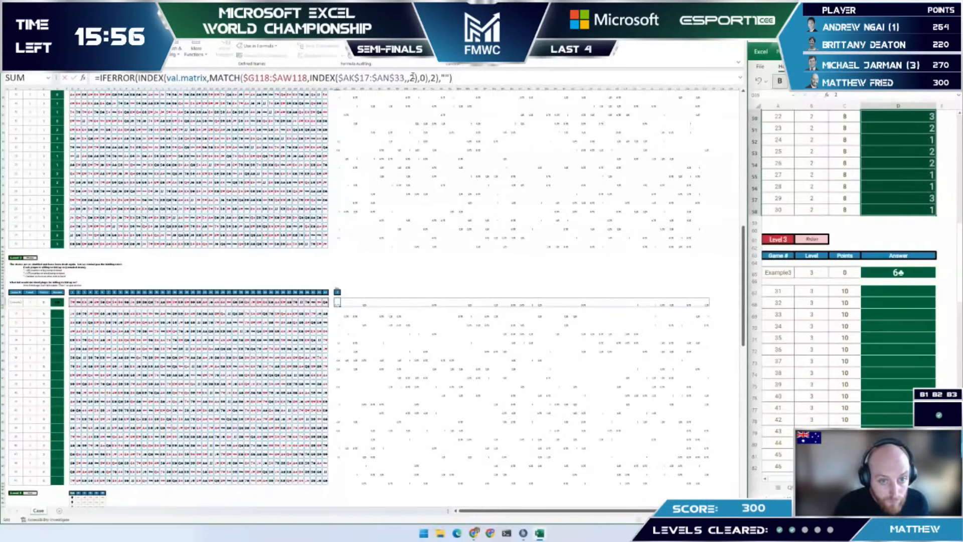
left_click(415, 78)
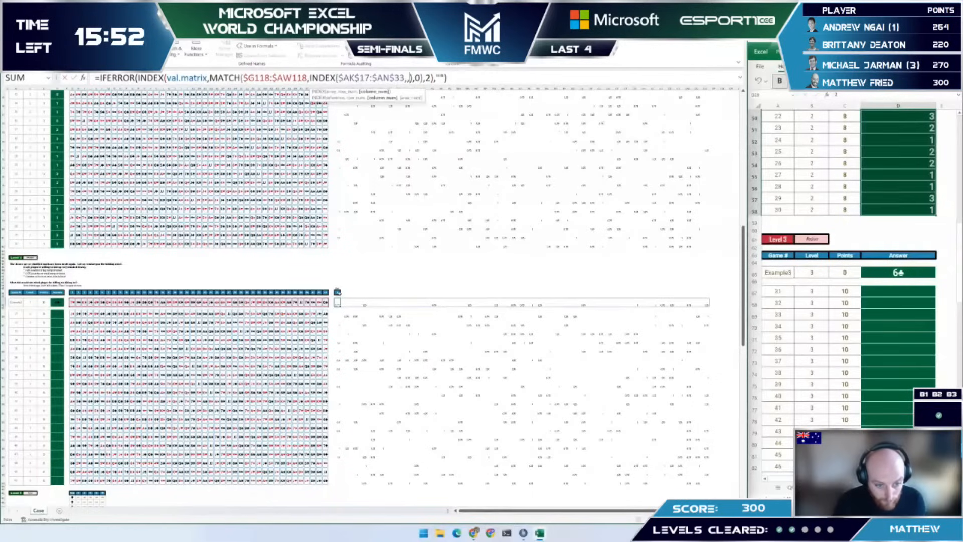
left_click(337, 292)
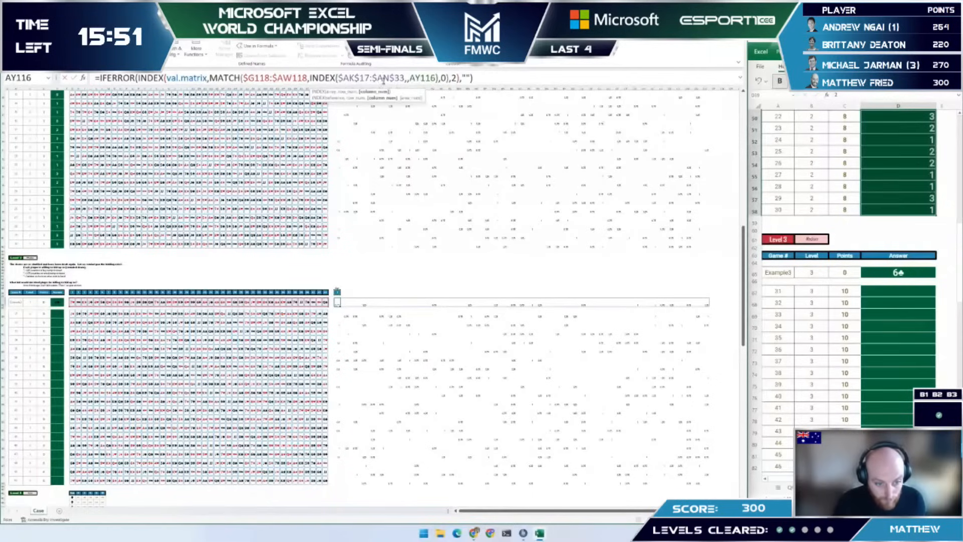
left_click(422, 77)
type("$")
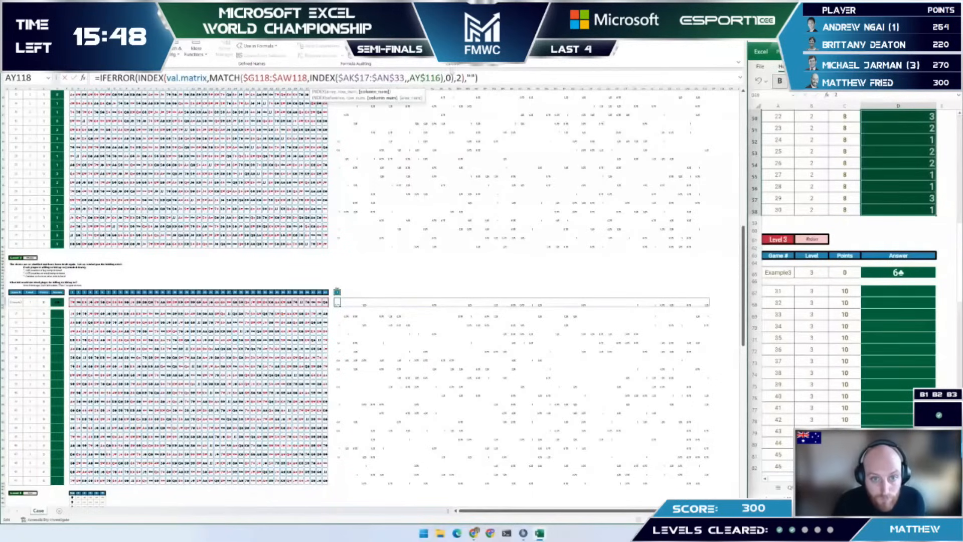
left_click(453, 78)
type(")")
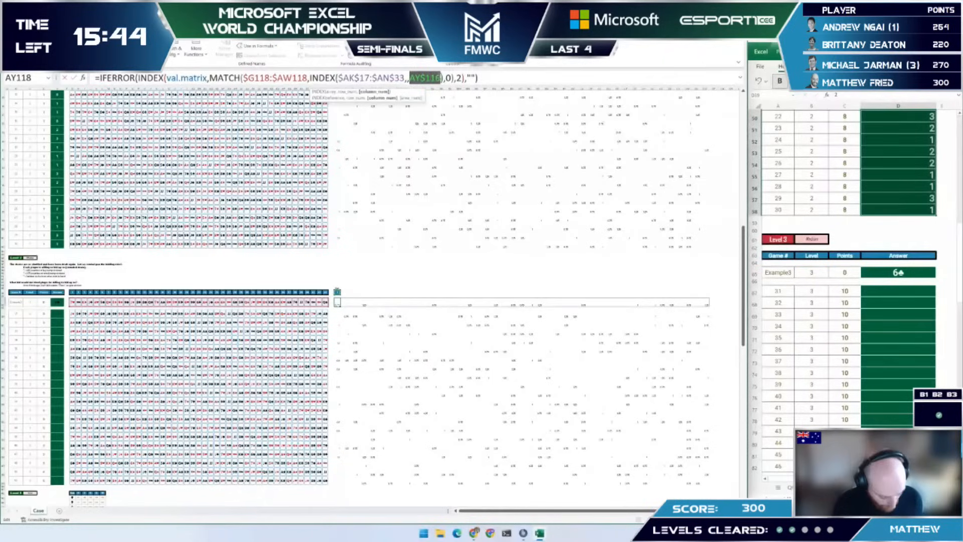
double_click(459, 78)
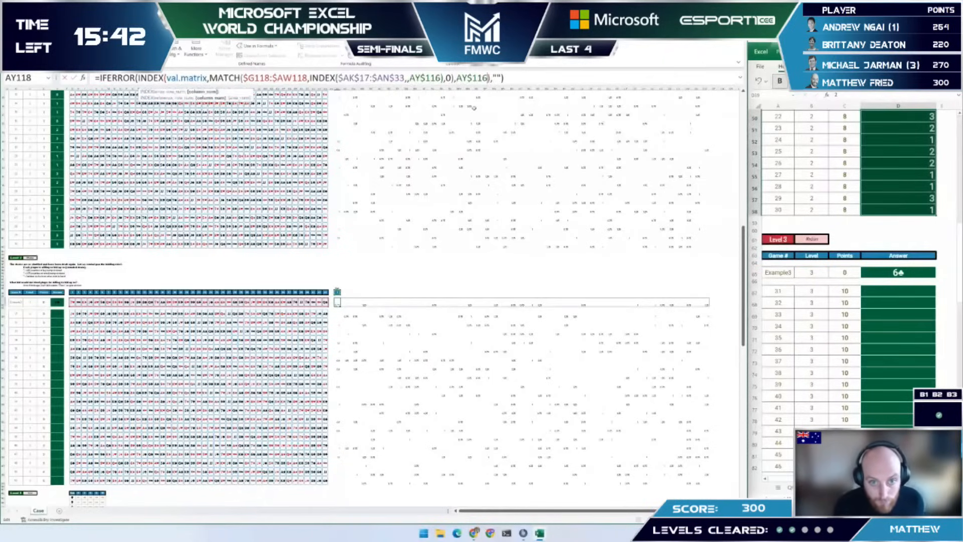
key("Return")
Step: Copy the AY118 formula into AY120:AY139 for the remaining Level 3 games
key("Up")
key("ctrl+c")
key("Down")
key("Down")
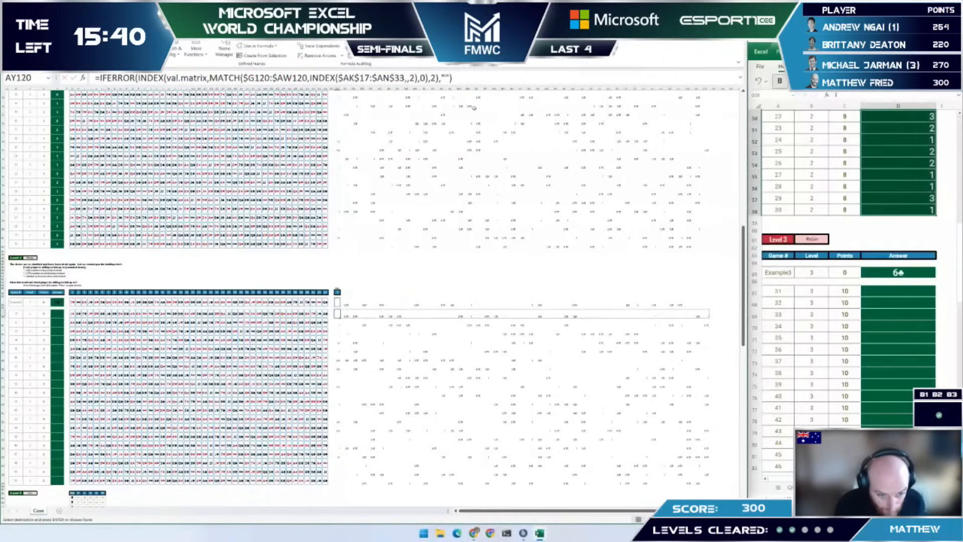
key("ctrl+shift+Down")
key("ctrl+v")
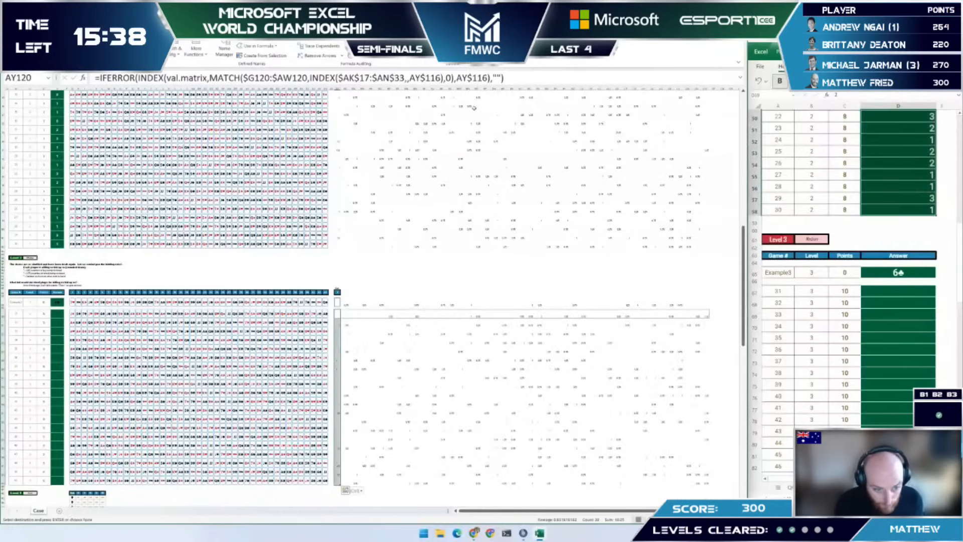
Step: Copy the suit 1 block AY115:CO139 to the area starting at CQ115
key("ctrl+Down")
key("ctrl+shift+Right")
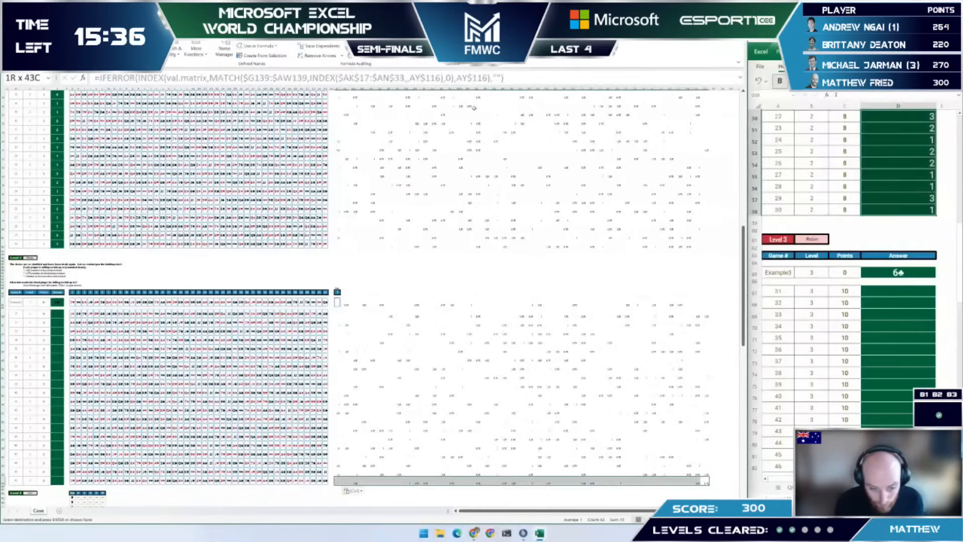
key("ctrl+shift+Up")
key("ctrl+c")
key("ctrl+Up")
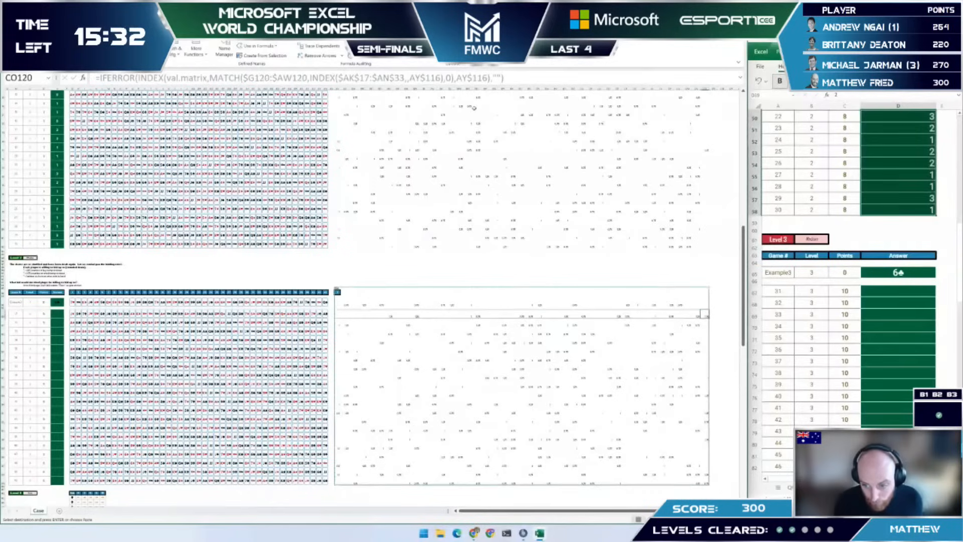
key("Up")
key("Up")
key("Up")
key("Up")
key("Right")
key("Right")
key("Return")
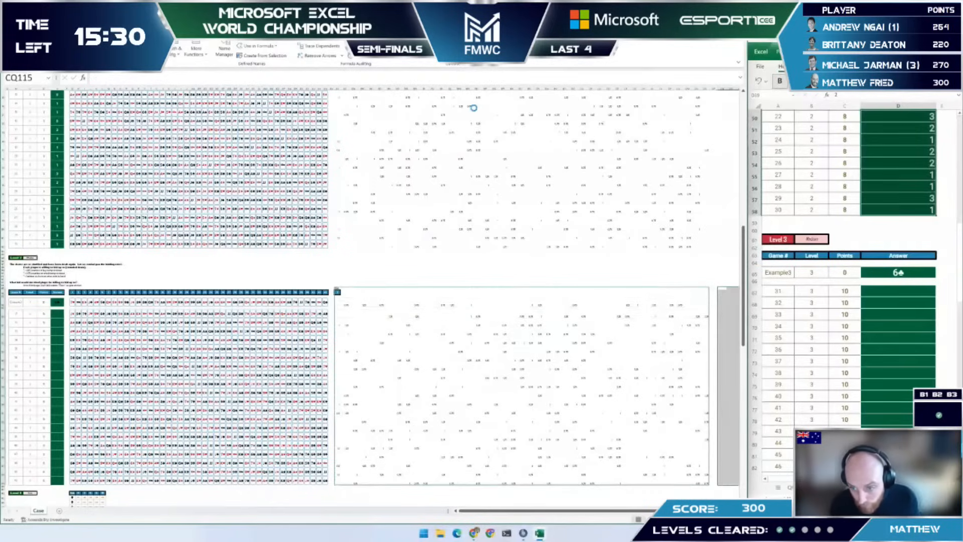
Step: Change the suit number in CQ116 above the copied block
key("ctrl+c")
key("Right")
key("Down")
key("Down")
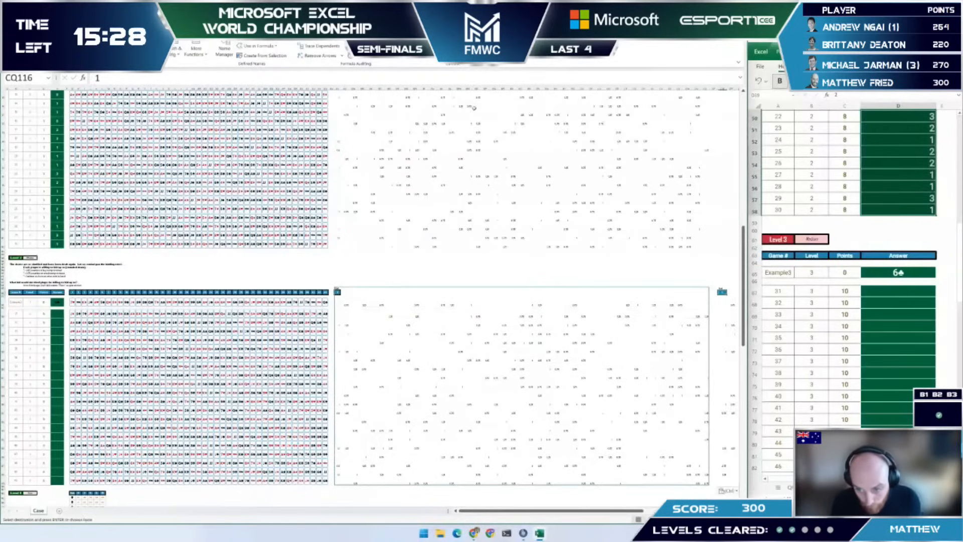
key("Return")
key("Right")
key("Right")
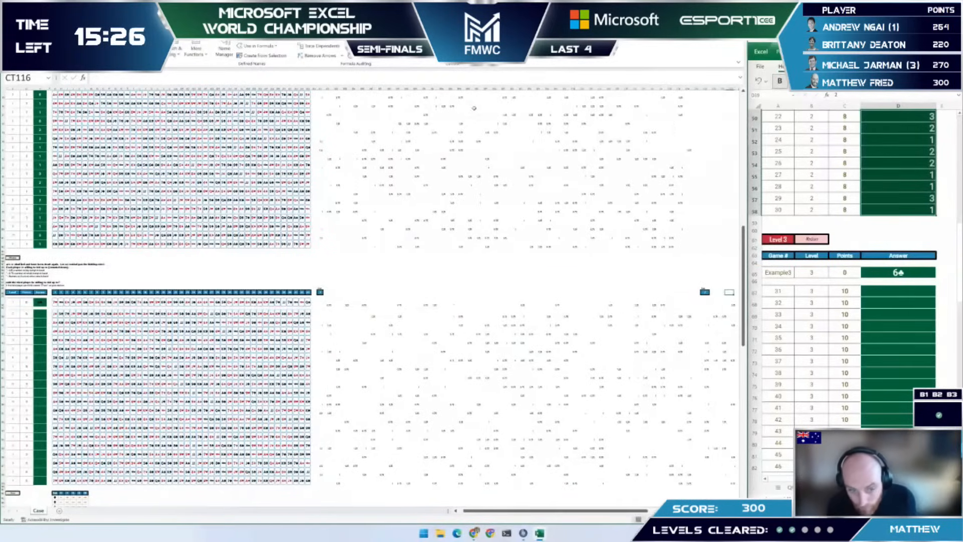
Step: Apply an outline border around the first suit's results in AY118:CO139
key("Right")
key("Right")
key("Right")
key("Right")
key("Right")
key("Right")
key("Right")
key("Right")
key("Right")
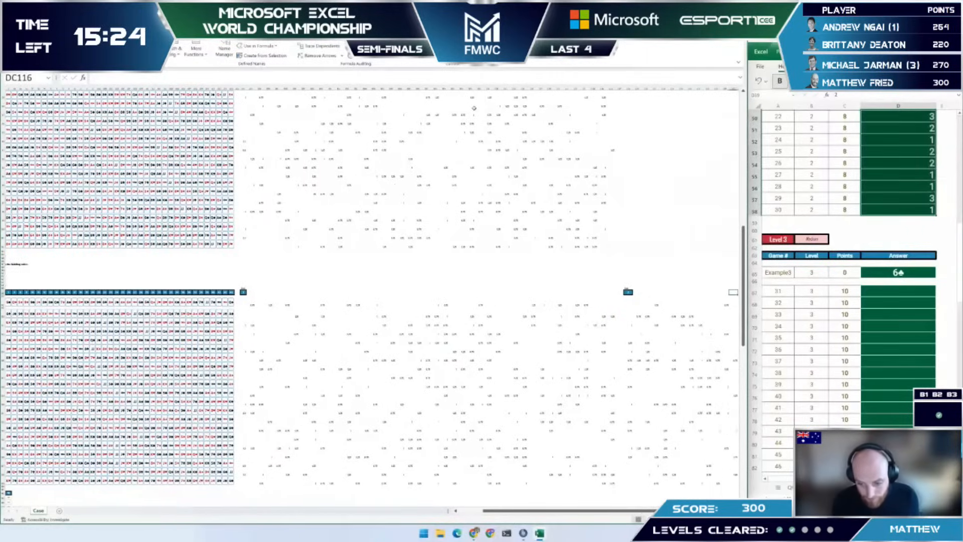
key("Right")
key("Right")
key("Right")
key("Right")
key("Right")
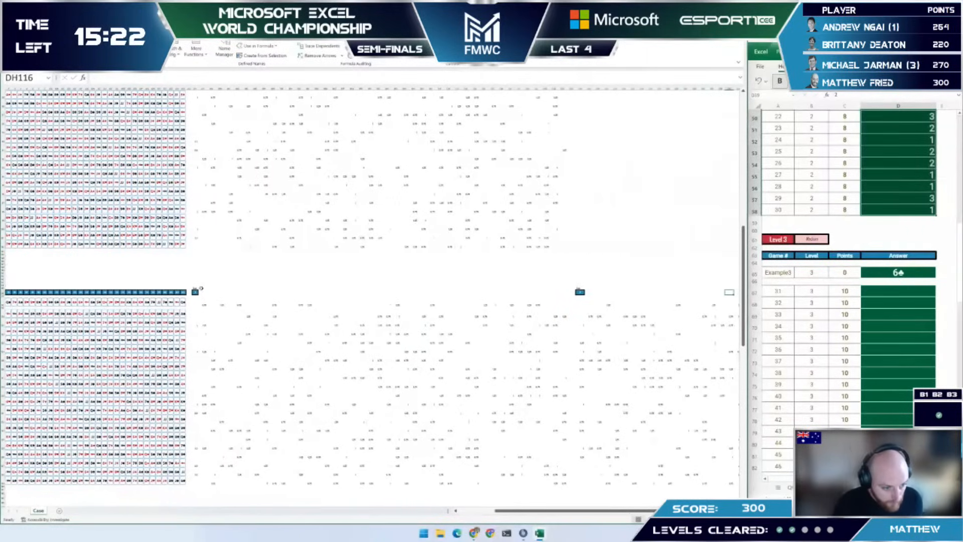
key("Down")
key("ctrl+shift+Right")
key("ctrl+shift+Down")
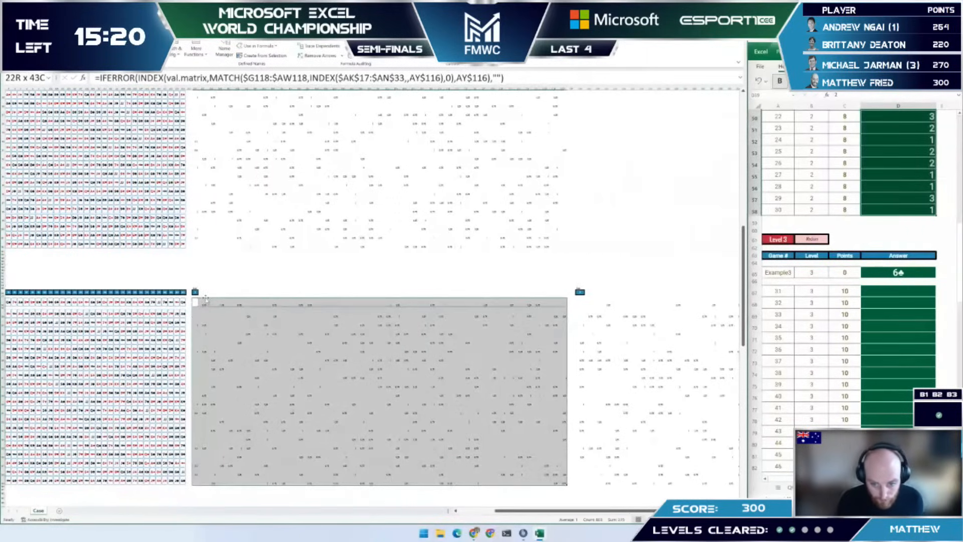
key("alt+h")
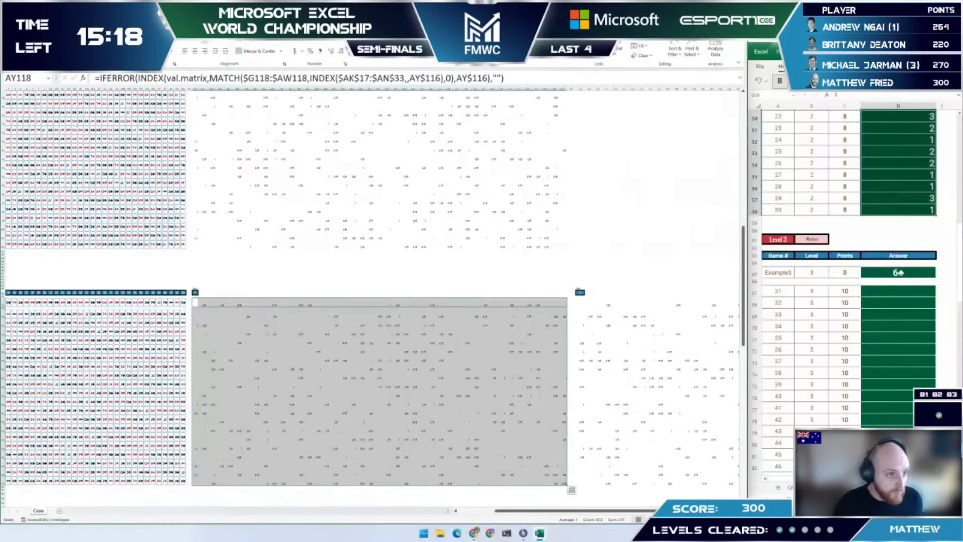
key("b")
key("a")
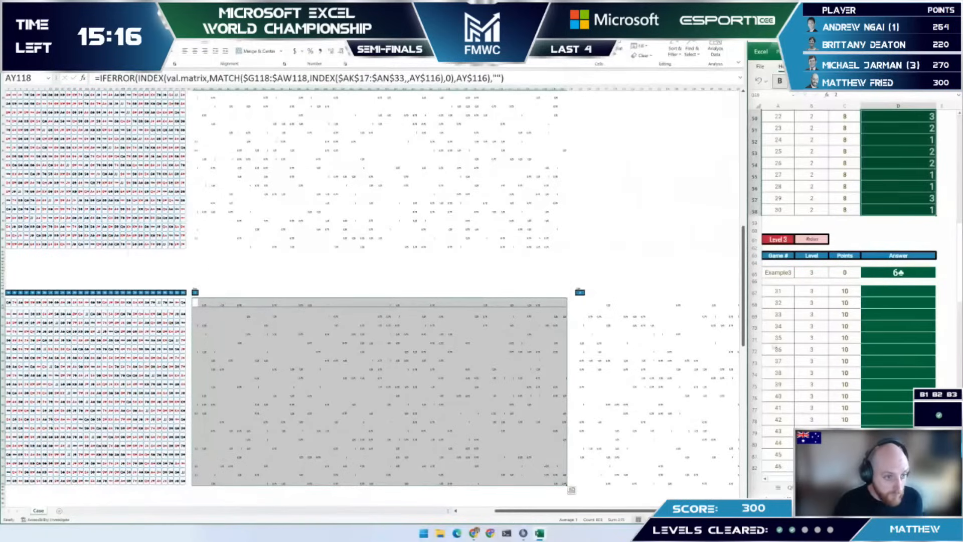
Step: Select the second suit's results from CQ118 through the block's last row and column
left_click(580, 302)
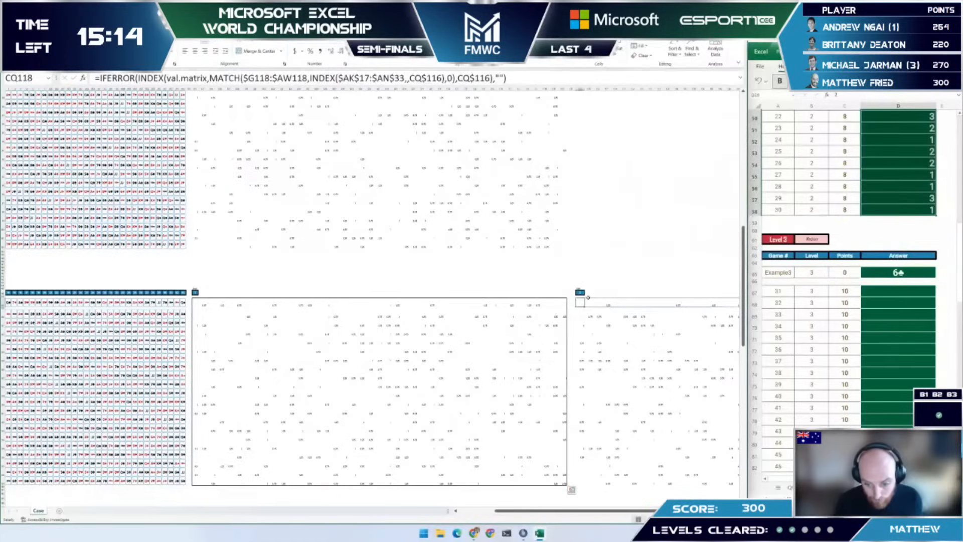
key("ctrl+shift+Down")
key("ctrl+shift+Right")
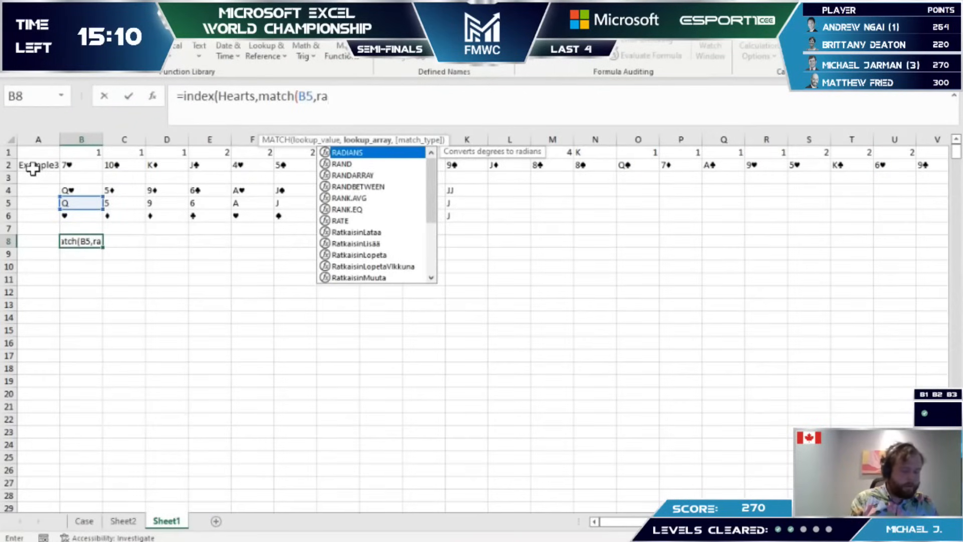
Step: Enter the lookup array for the B5 match in B8's INDEX formula on the Hearts table
type("n")
key("BackSpace")
key("BackSpace")
type("kn")
key("BackSpace")
key("BackSpace")
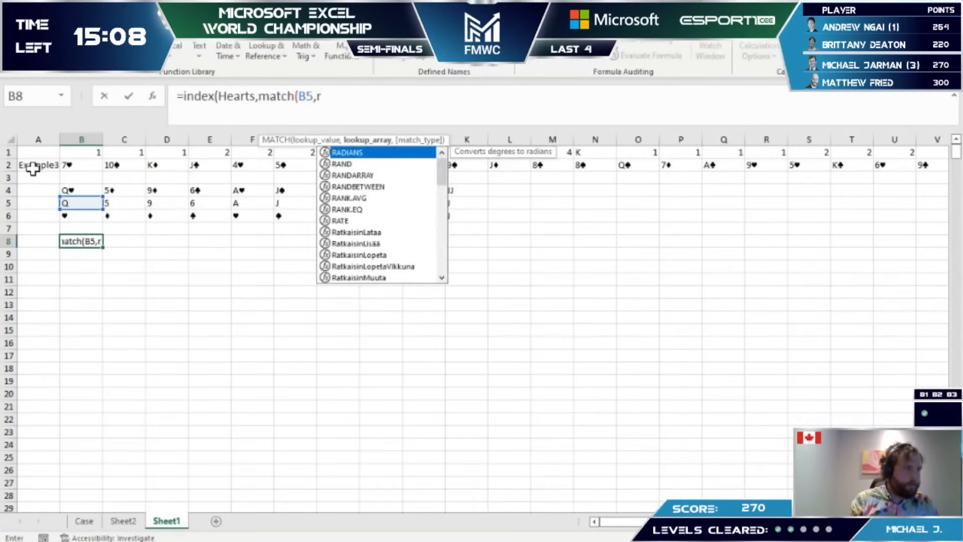
Step: Abandon the unfinished formula in B8 and rename the misspelled named range Rnaks as Ranks
type("k")
key("Escape")
key("ctrl+F3")
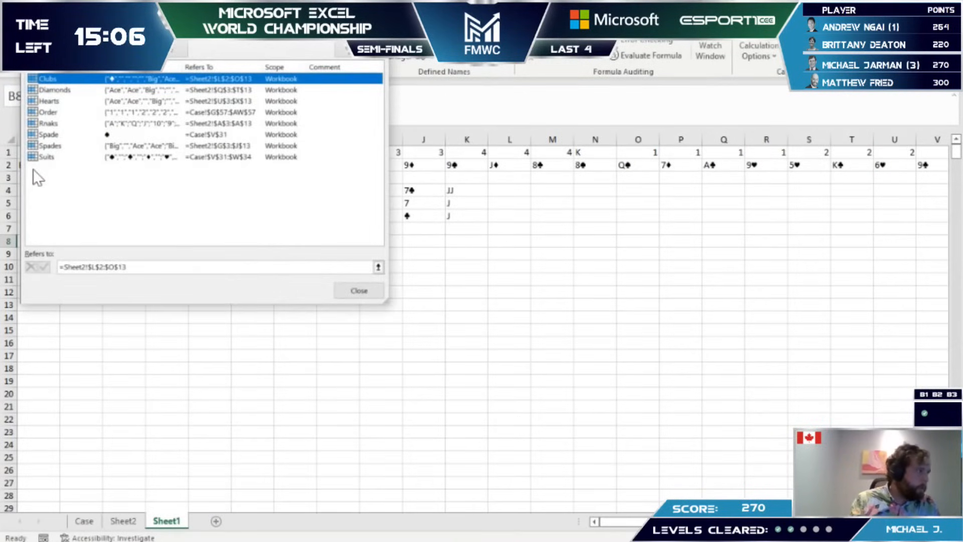
double_click(57, 123)
left_click(151, 115)
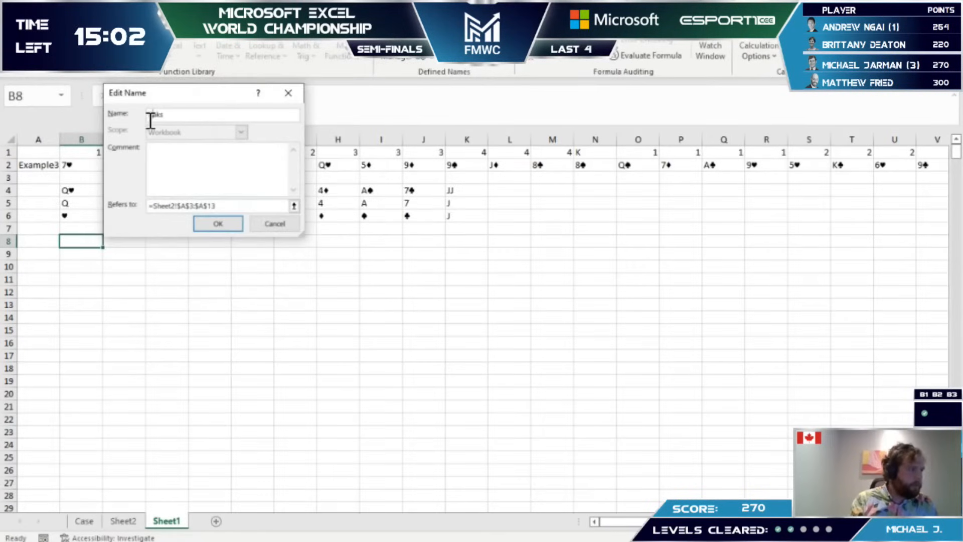
key("Delete")
key("Return")
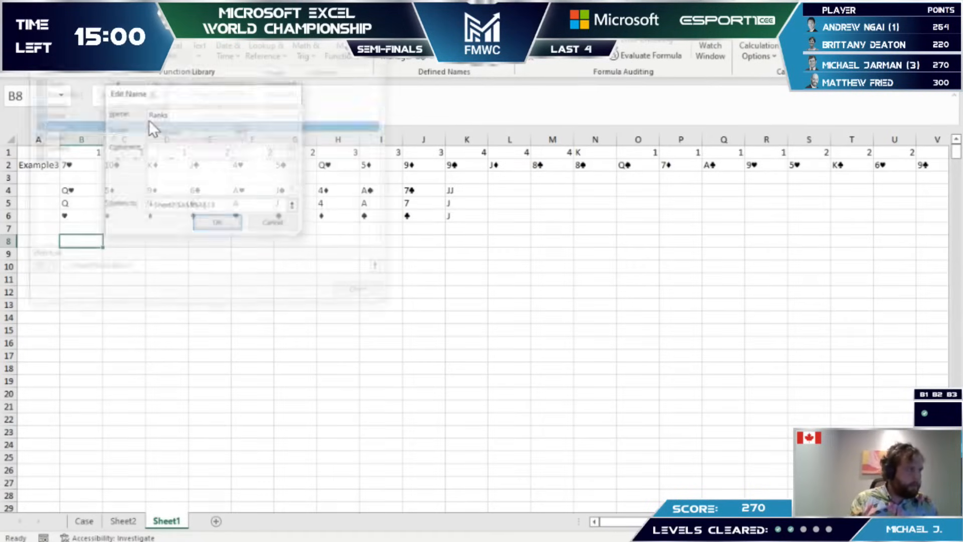
key("Escape")
Step: Enter =INDEX(Hearts,MATCH(B5,Ranks,0),MATCH(B6,Suits,0)) in cell B8 of Sheet1
type("=index")
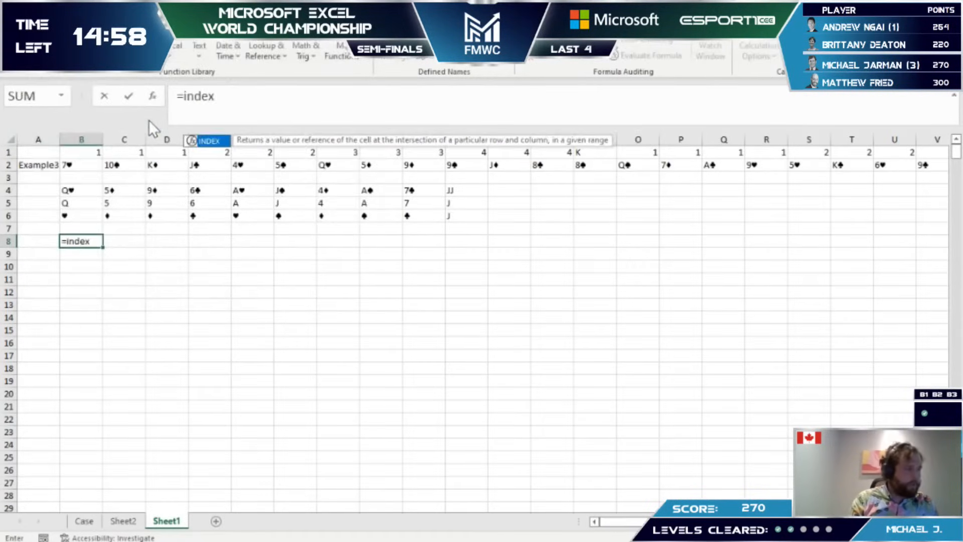
type("(hearts,")
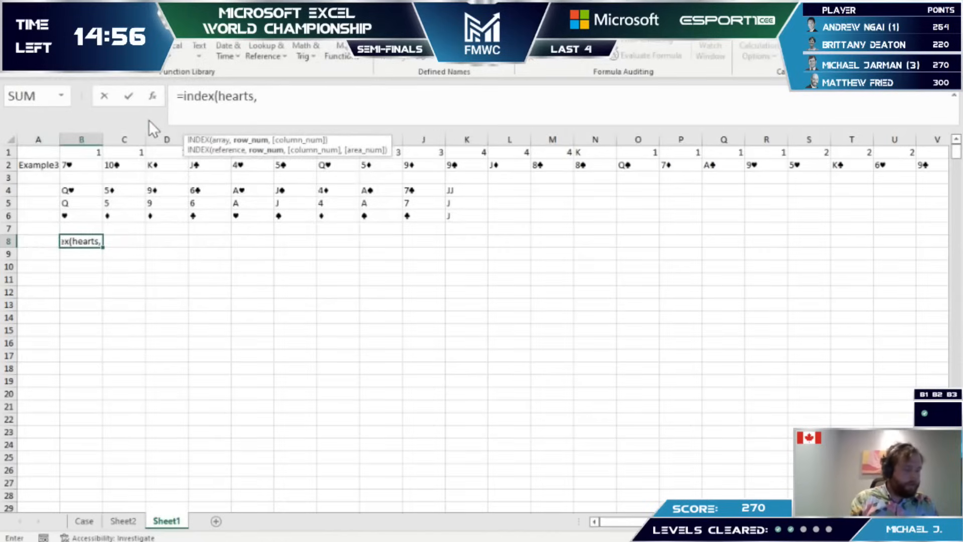
type("match(")
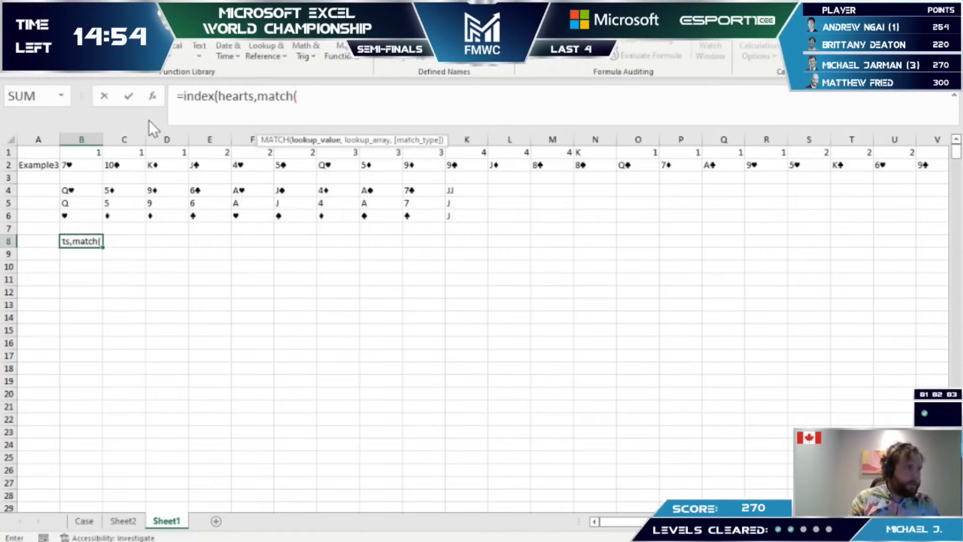
key("Up")
key("Up")
key("Up")
type(",ranks")
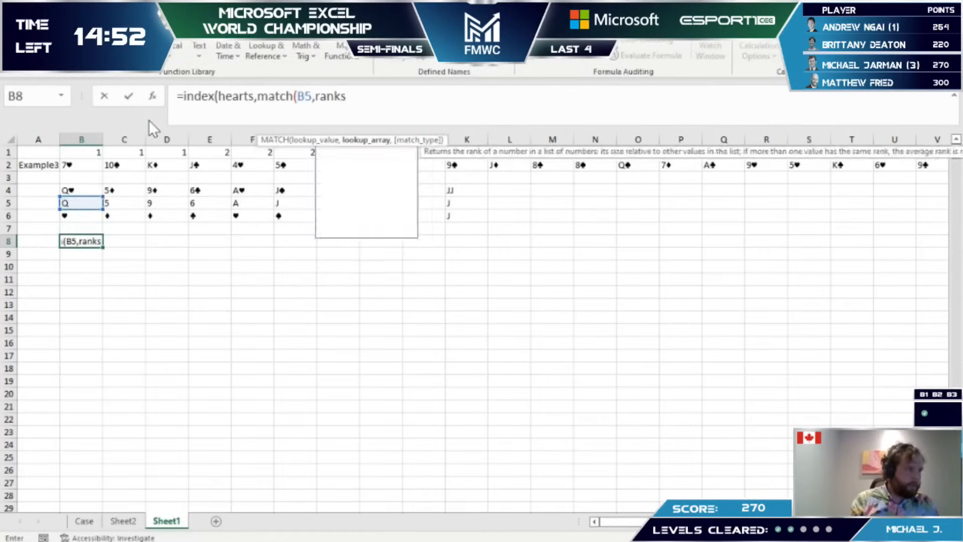
type(",0),match(")
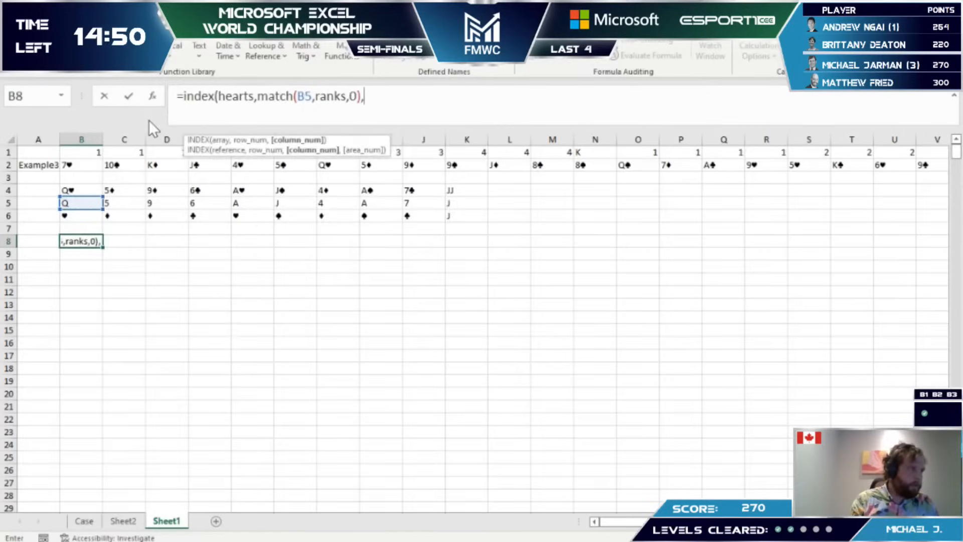
key("Up")
key("Up")
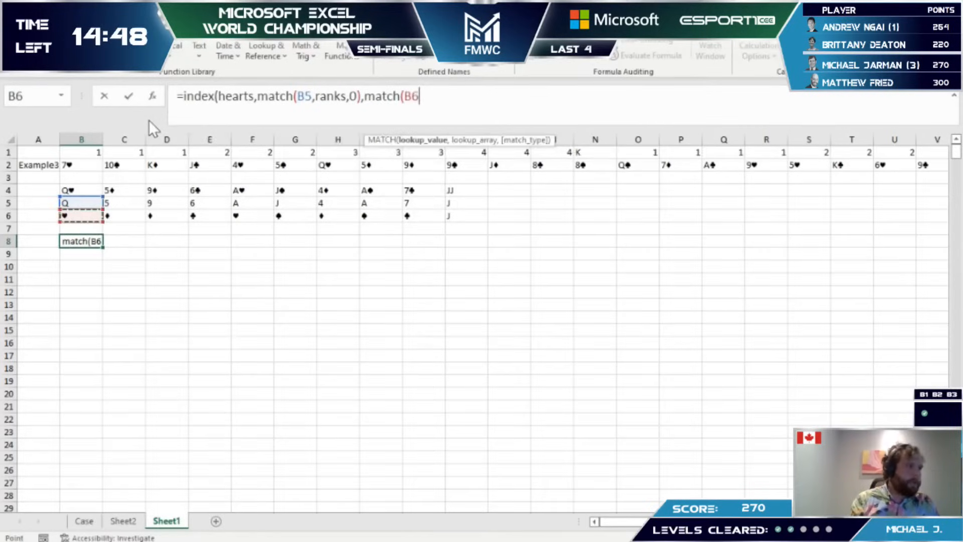
type(",suits,0))")
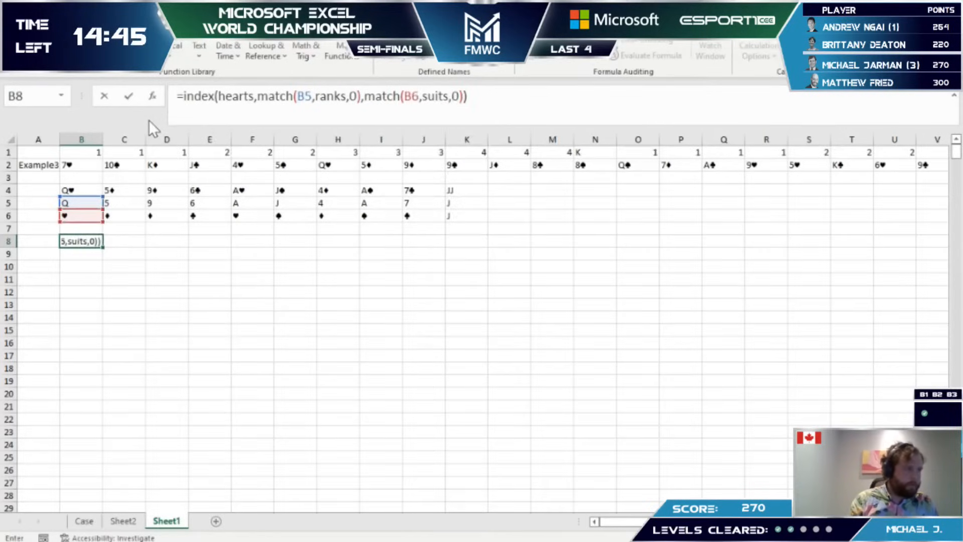
key("Return")
key("F2")
key("Escape")
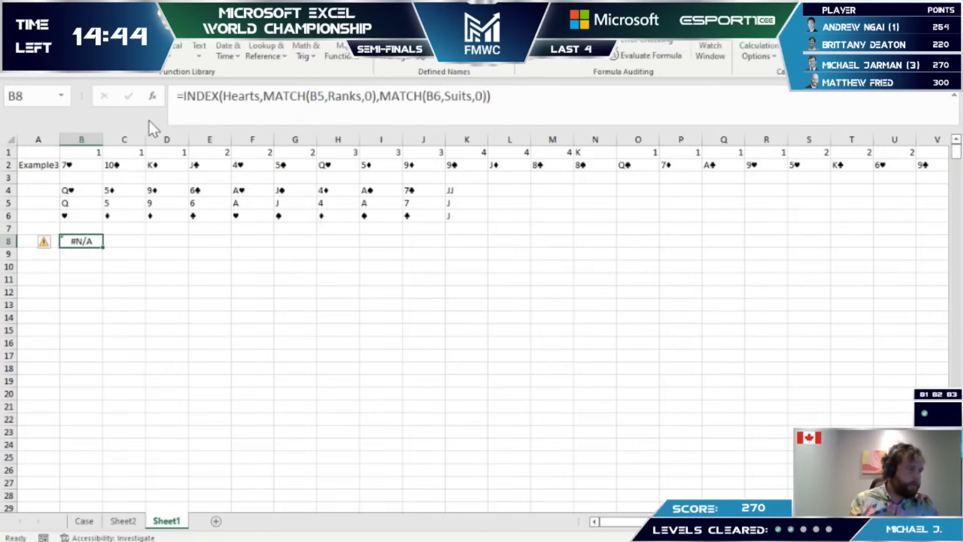
Step: Define the name SuitsHoz for the horizontal row of suit symbols in B2:E2 on Sheet2
key("ctrl+Page_Up")
key("Right")
key("shift+Down")
key("shift+Down")
key("Up")
key("shift+Right")
key("shift+Right")
key("shift+Right")
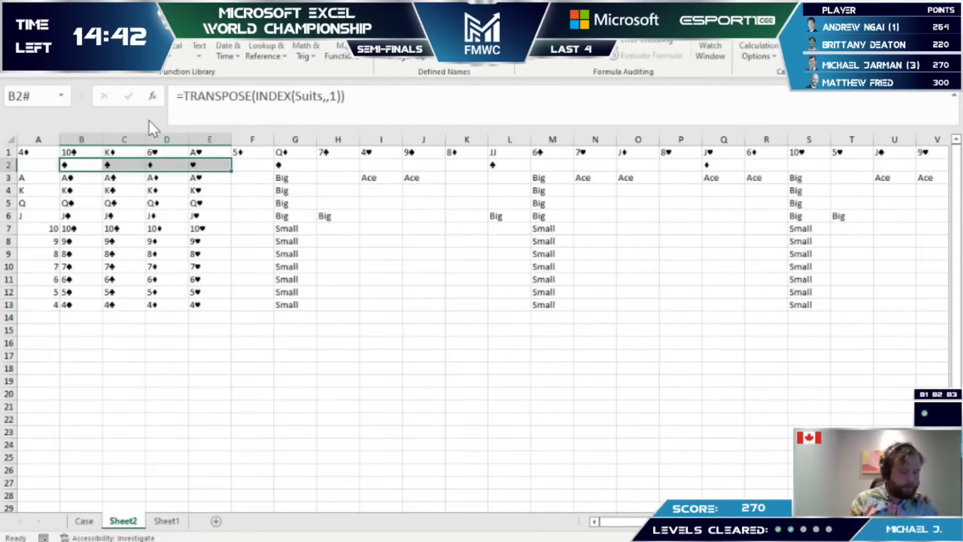
key("alt+m")
type("mdsuitsRow")
key("Return")
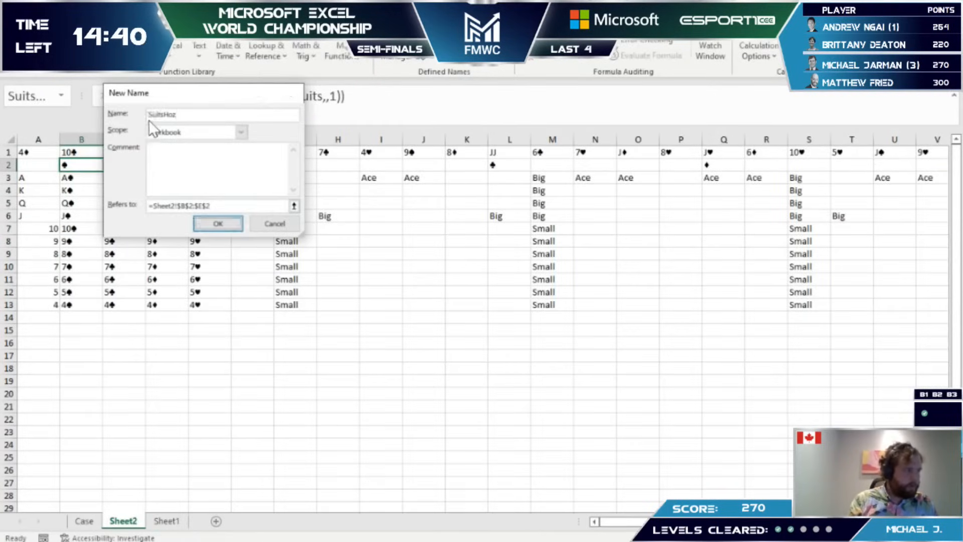
Step: Replace Suits with SuitsHoz in the second MATCH of the B8 formula on Sheet1
key("ctrl+Page_Up")
key("ctrl+Page_Down")
key("ctrl+Page_Down")
key("F2")
key("Left")
key("Left")
key("Left")
key("Left")
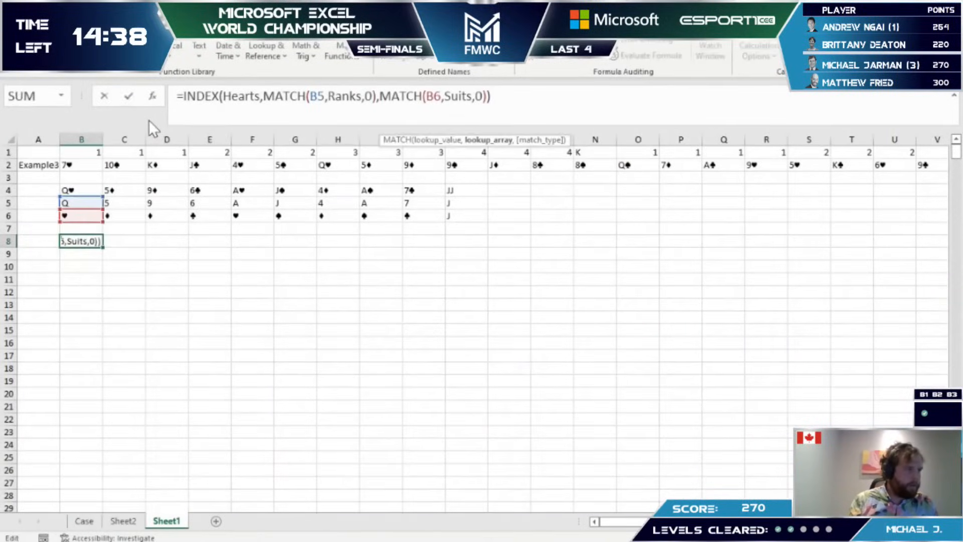
type("jo")
key("BackSpace")
key("BackSpace")
type("Hoz")
key("ctrl+Return")
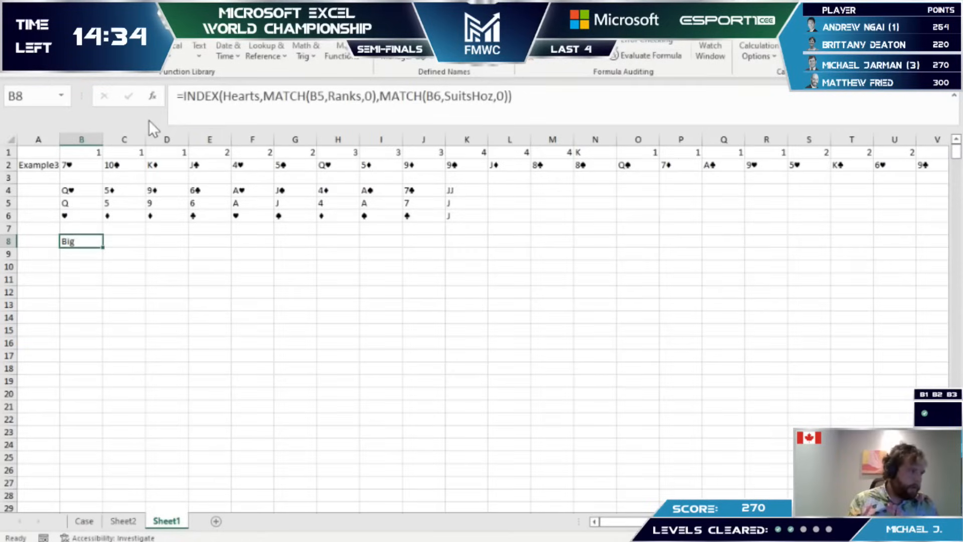
Step: Change the rank lookup value in the first MATCH of the B8 formula to the spill reference B5#
key("F2")
key("ctrl+Left")
key("ctrl+Left")
key("ctrl+Left")
key("ctrl+Left")
key("ctrl+Left")
key("ctrl+Left")
key("Right")
key("Right")
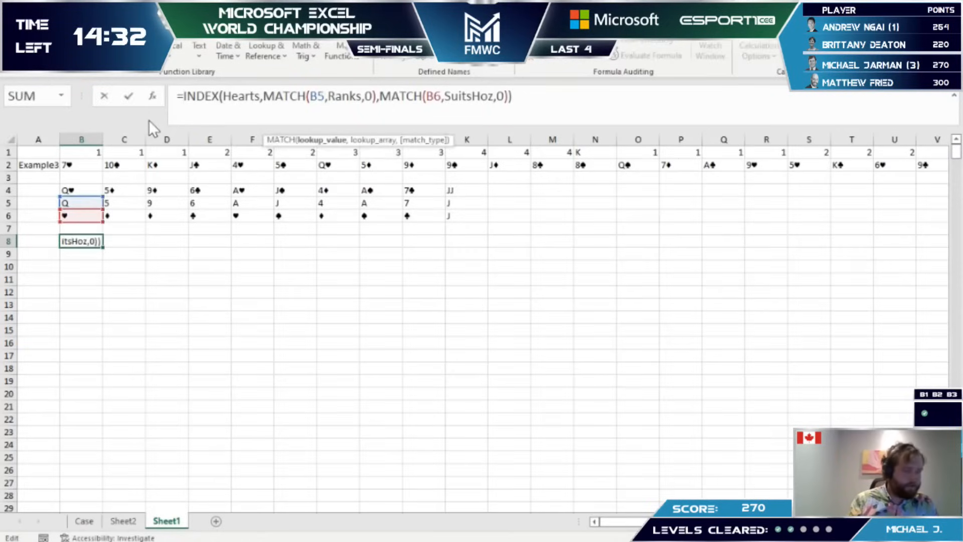
type("#")
Step: Change the suit lookup value in the second MATCH of B8 to B6# and commit the formula
key("End")
key("ctrl+Left")
key("ctrl+Left")
key("ctrl+Left")
key("ctrl+Left")
key("Right")
key("Right")
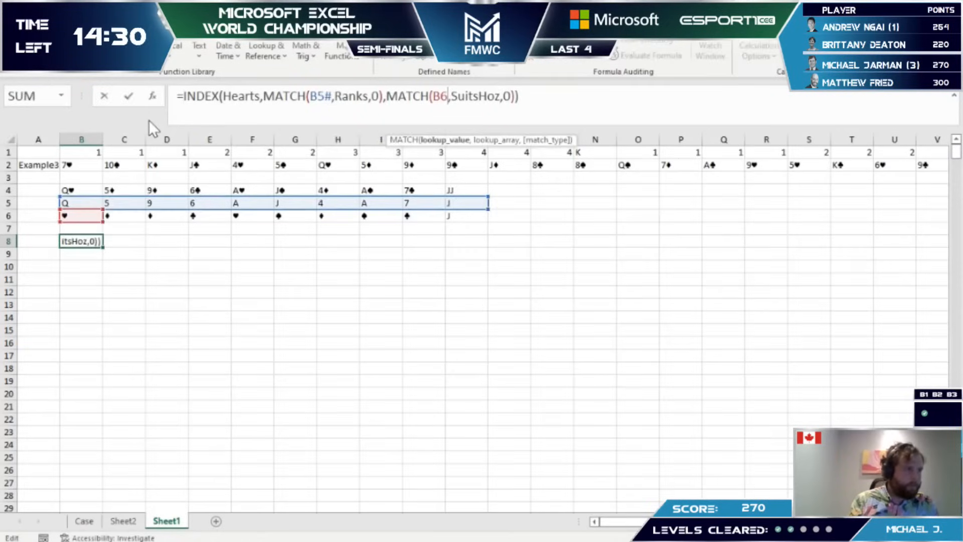
type("#")
key("ctrl+Return")
key("F2")
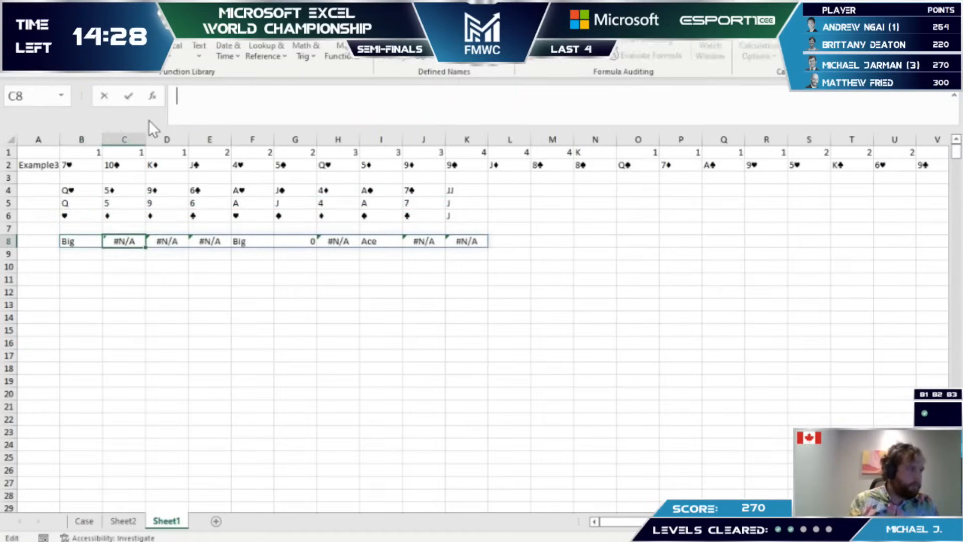
key("Escape")
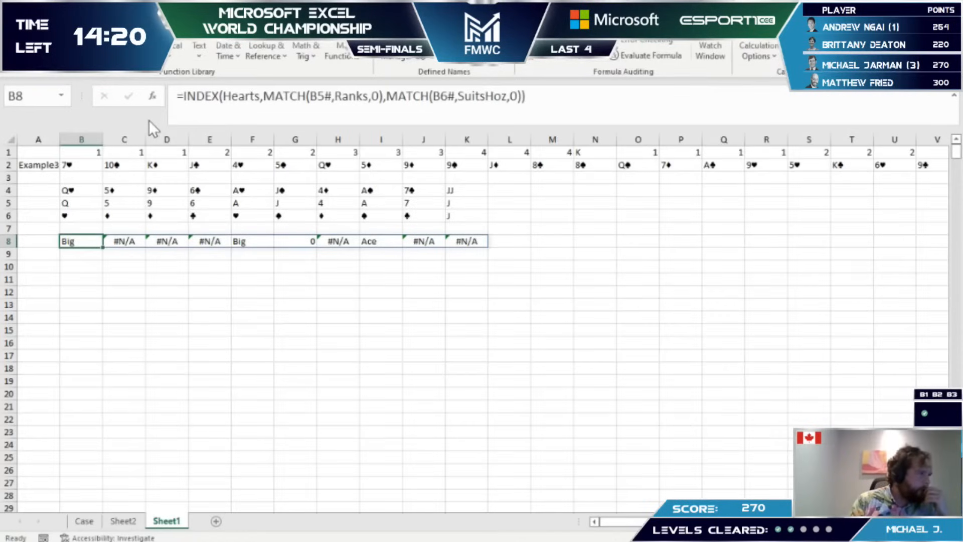
Step: Check on Sheet2 and among the defined names which range the name Hearts refers to
key("ctrl+Page_Up")
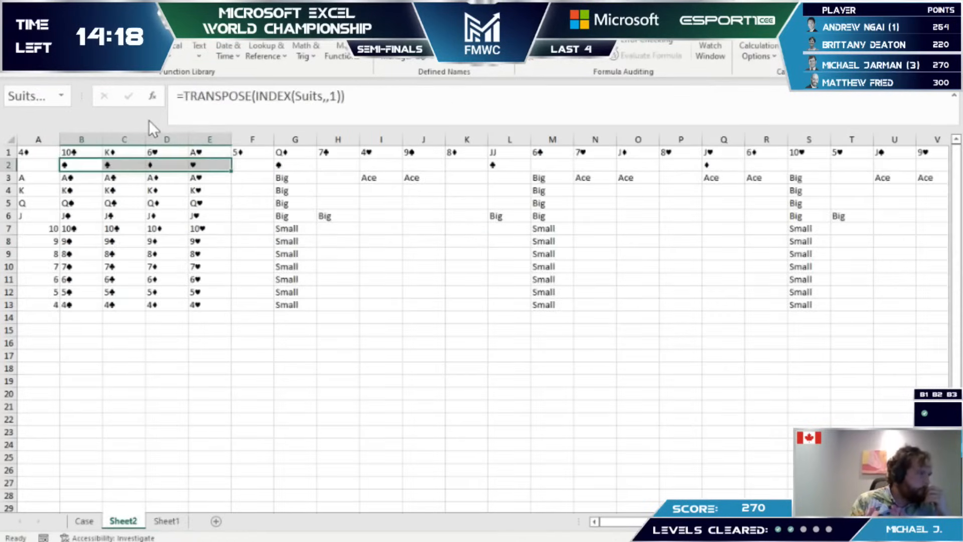
key("ctrl+F3")
key("Down")
key("Down")
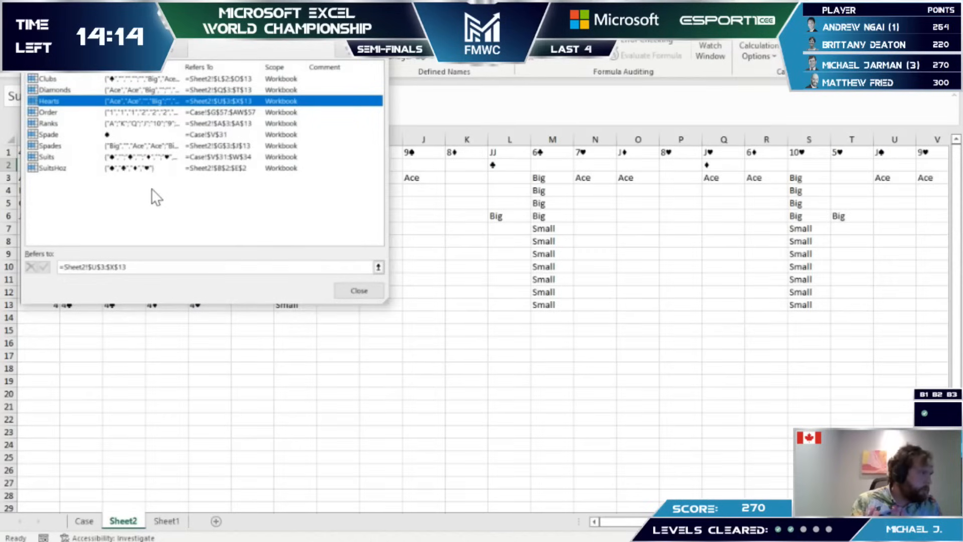
key("Escape")
key("ctrl+Page_Down")
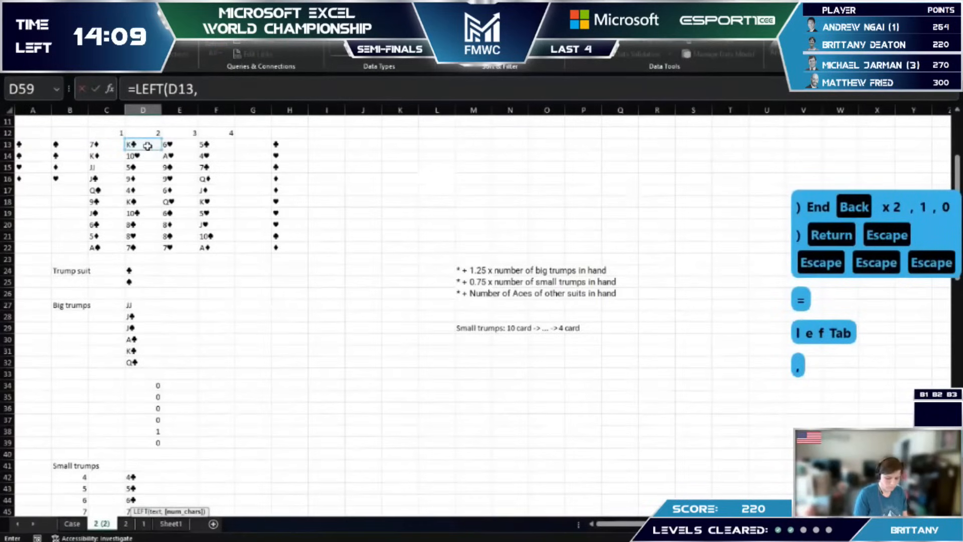
Step: Complete the formula in D59 of sheet 2 (2) as =LEFT(D13,LEN(D13)-1) to extract the card's rank
type("len")
key("Tab")
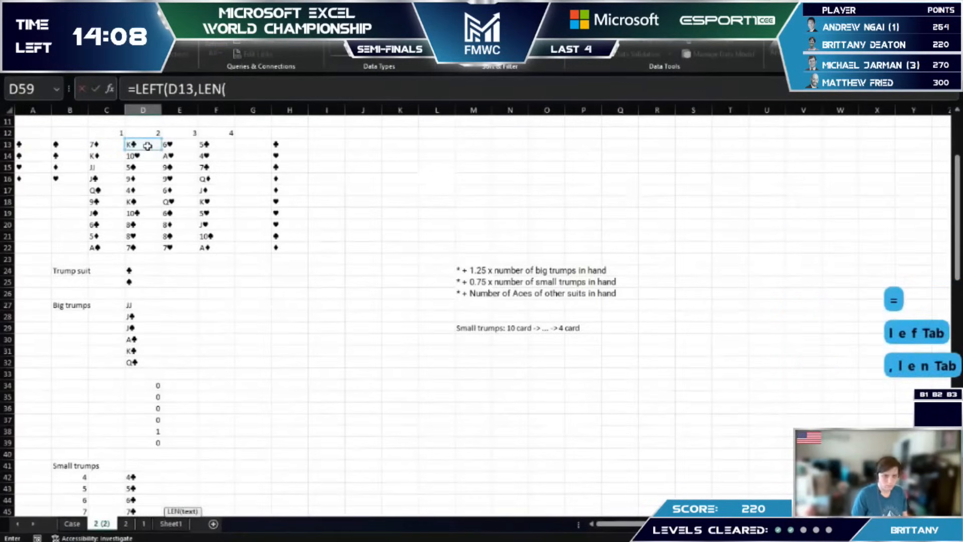
left_click(148, 146)
type(")-1")
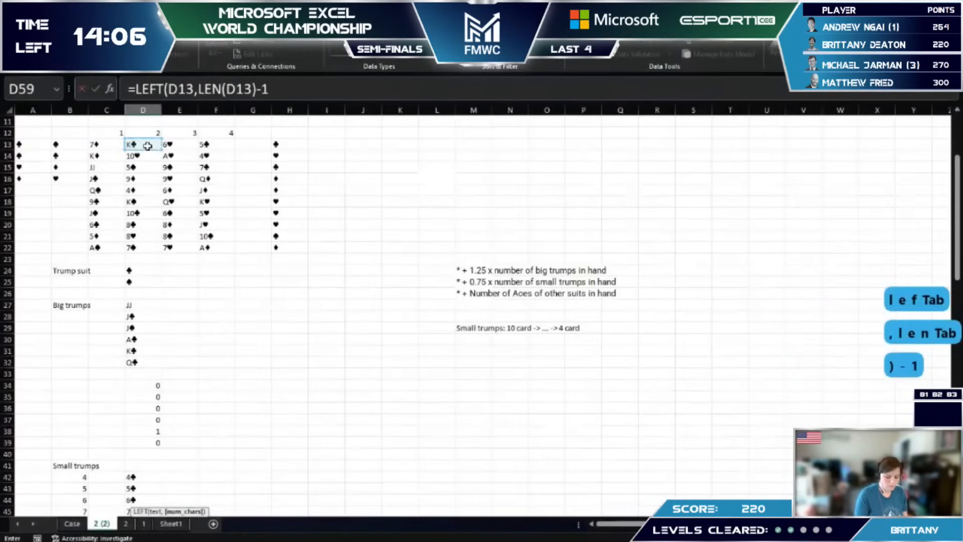
type(")")
key("Return")
key("Up")
Step: Compare the extracted rank in D59 with "A" and wrap the test in IF, returning 1 or 0
left_click(301, 86)
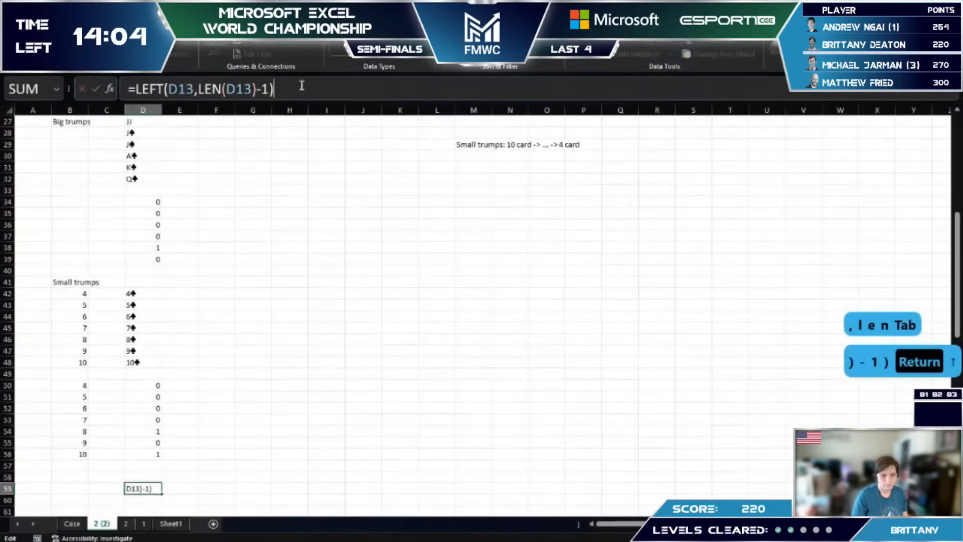
type("=A")
key("BackSpace")
type("\"A")
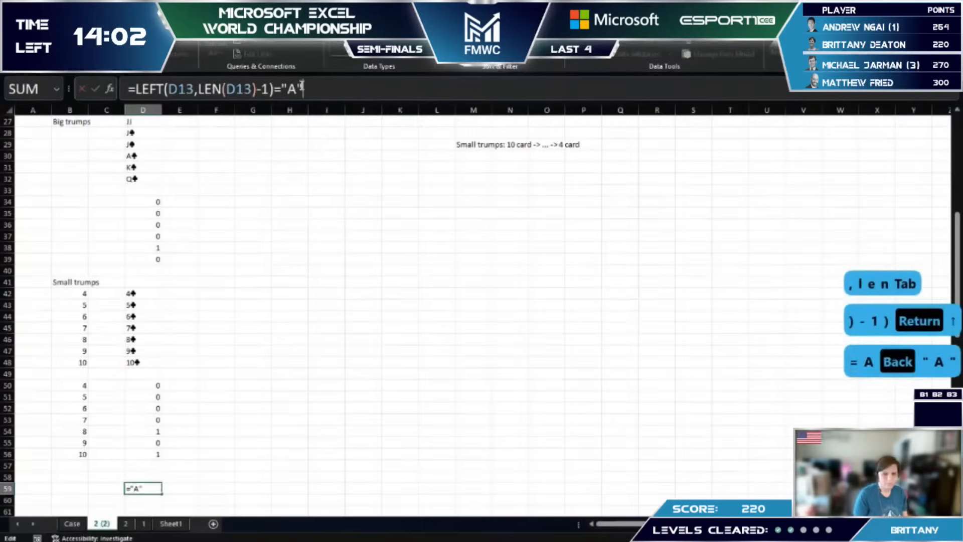
type("\"")
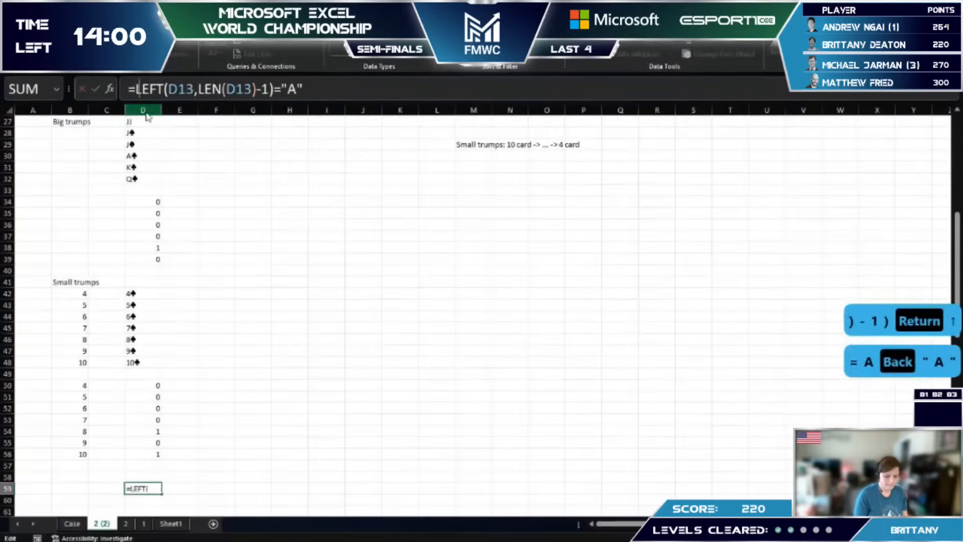
type("if")
key("Tab")
type(",1,0)")
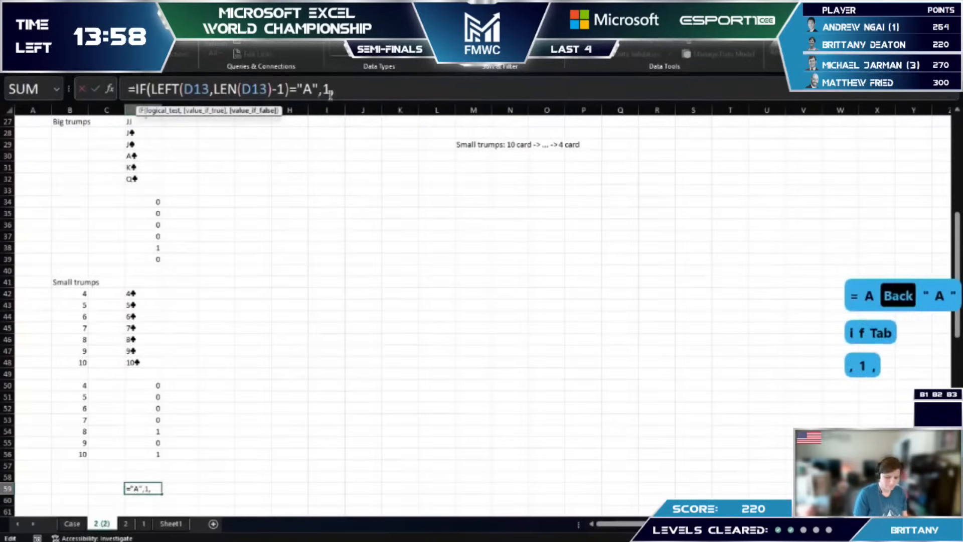
key("Return")
key("Up")
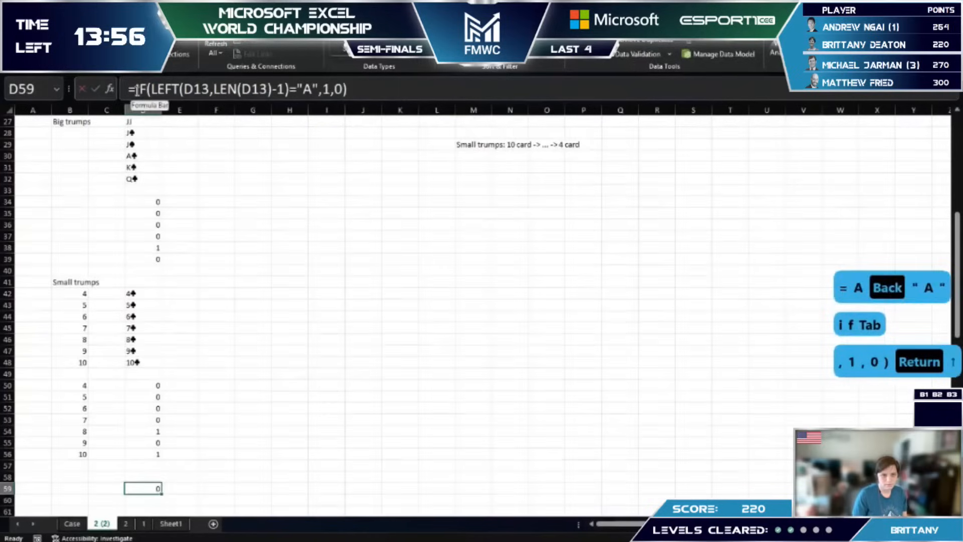
Step: Change both D13 references in the D59 formula to the spill range D13#
left_click(157, 89)
left_click(211, 91)
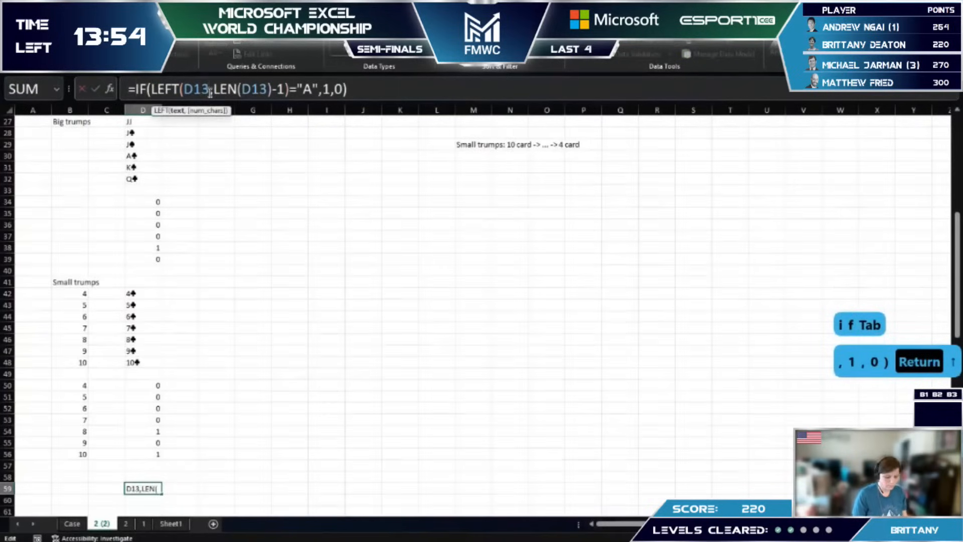
type("#")
left_click(271, 89)
type("#")
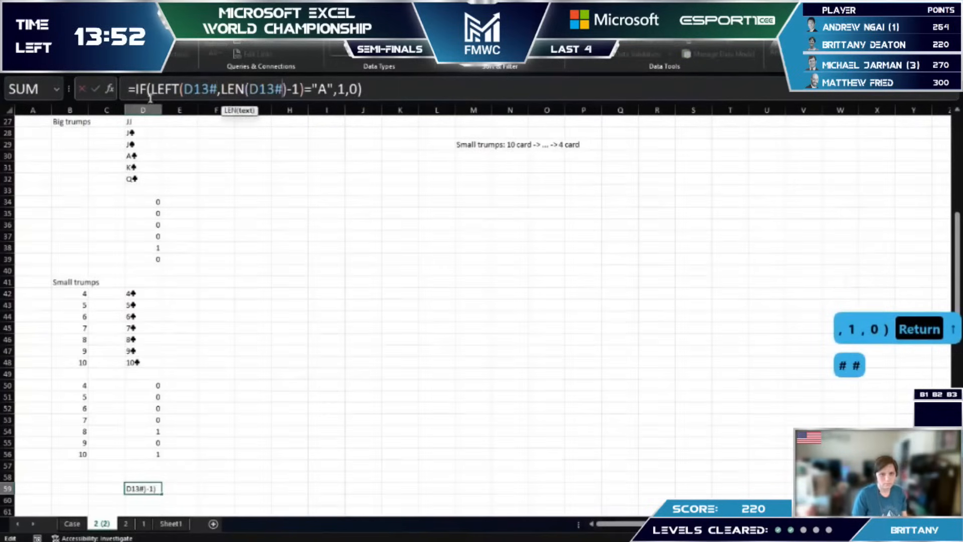
Step: Wrap the IF formula in D59 in SUM to count all aces in the hand
left_click(134, 89)
type("sum")
key("Tab")
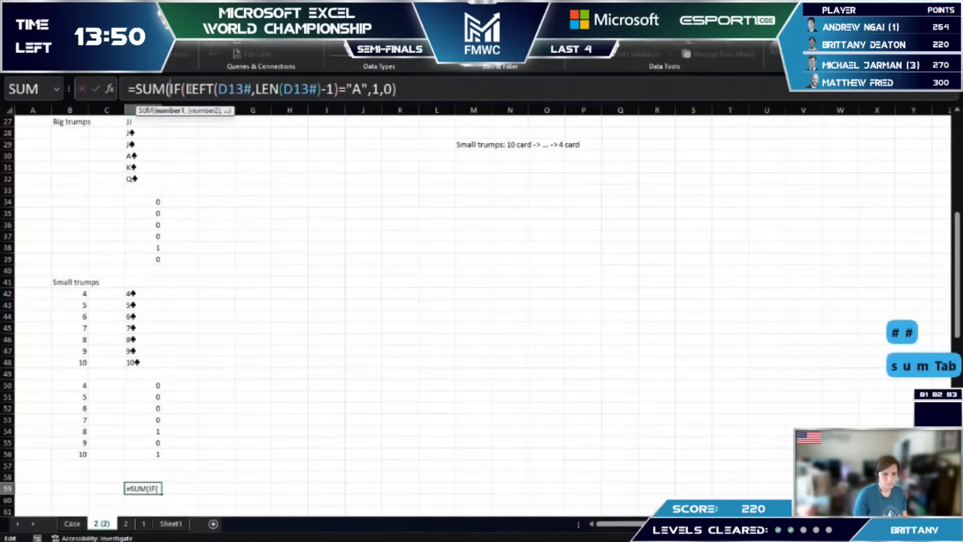
type(")")
key("Return")
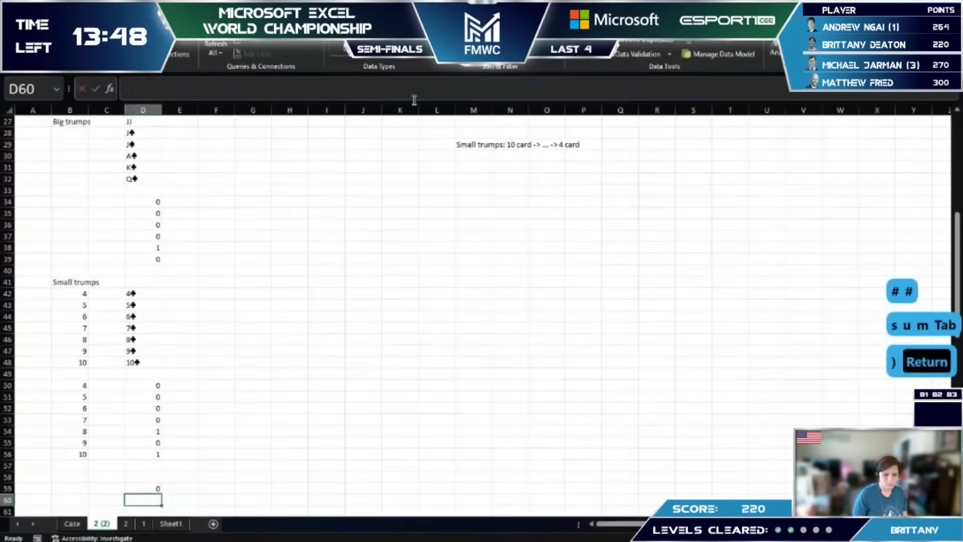
Step: Subtract D37, the trump-suit ace count, from the aces SUM formula in D59
scroll(206, 380, "down", 3)
left_click(142, 387)
scroll(145, 401, "up", 11)
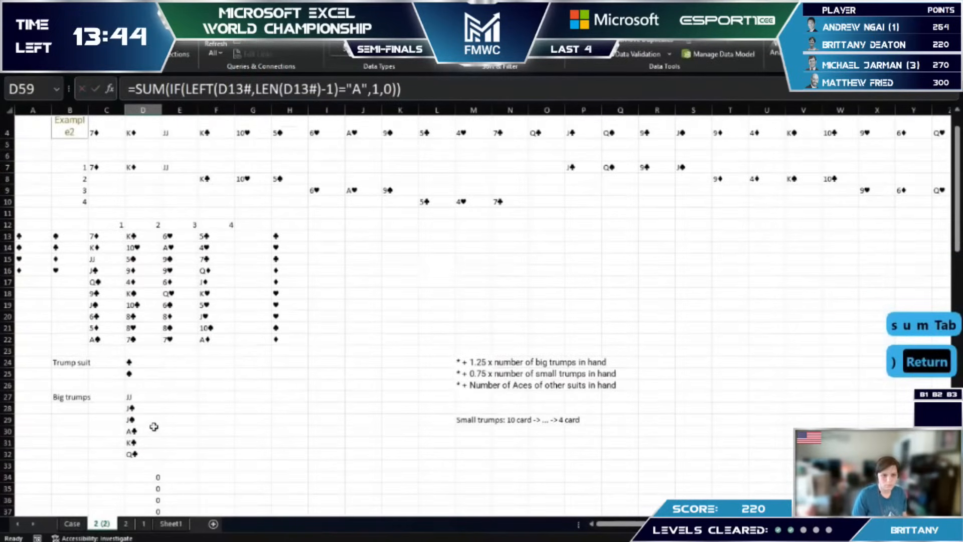
left_click(426, 90)
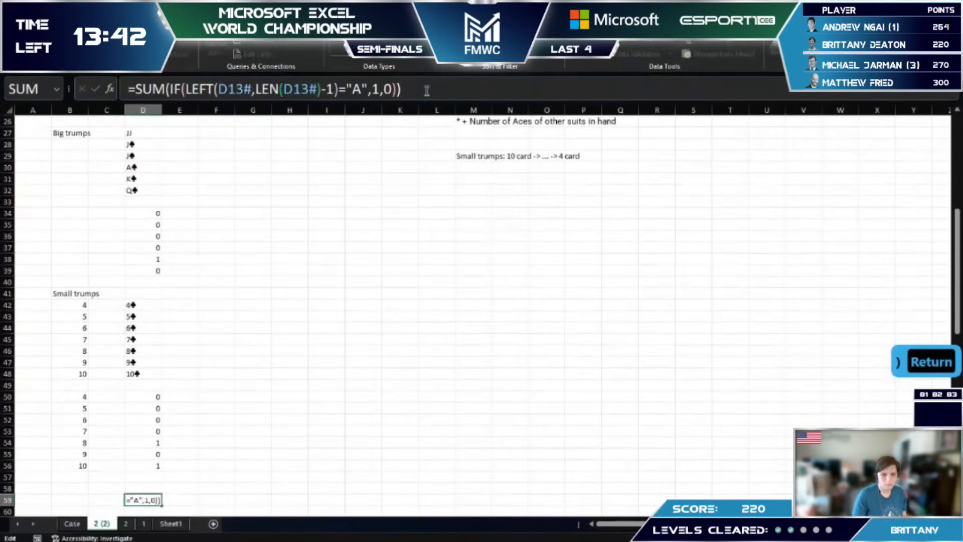
type("-")
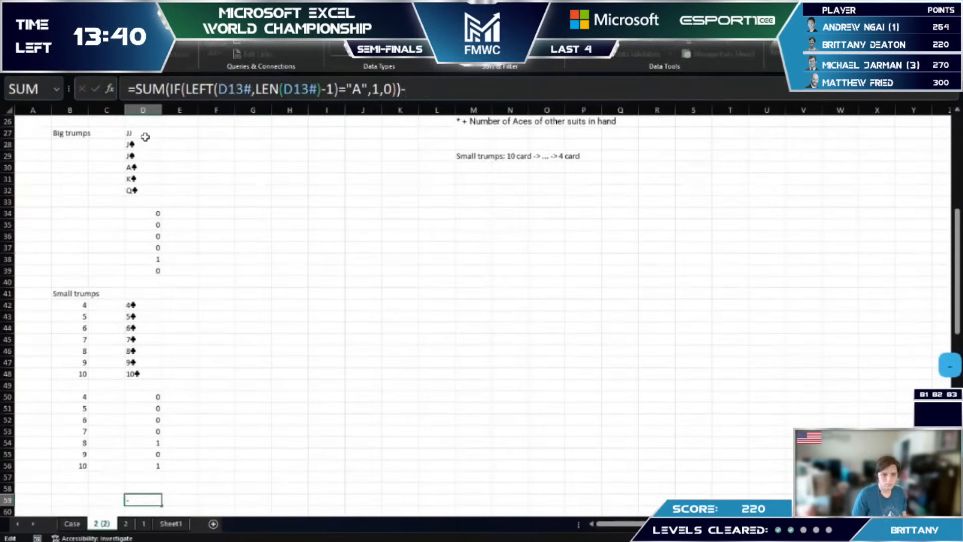
left_click(150, 247)
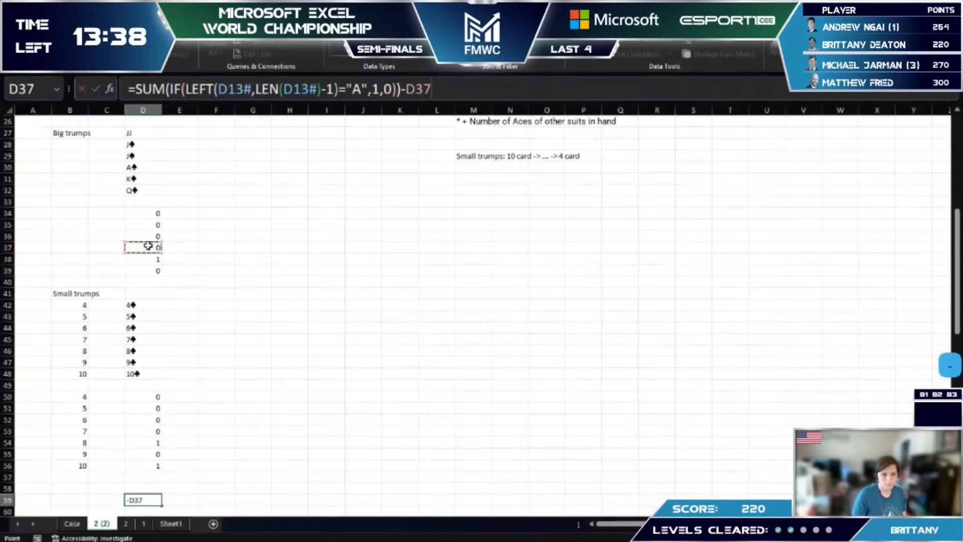
key("Return")
Step: Label the aces count row by entering "As" in B59
scroll(149, 246, "down", 2)
scroll(149, 245, "down", 2)
left_click(79, 353)
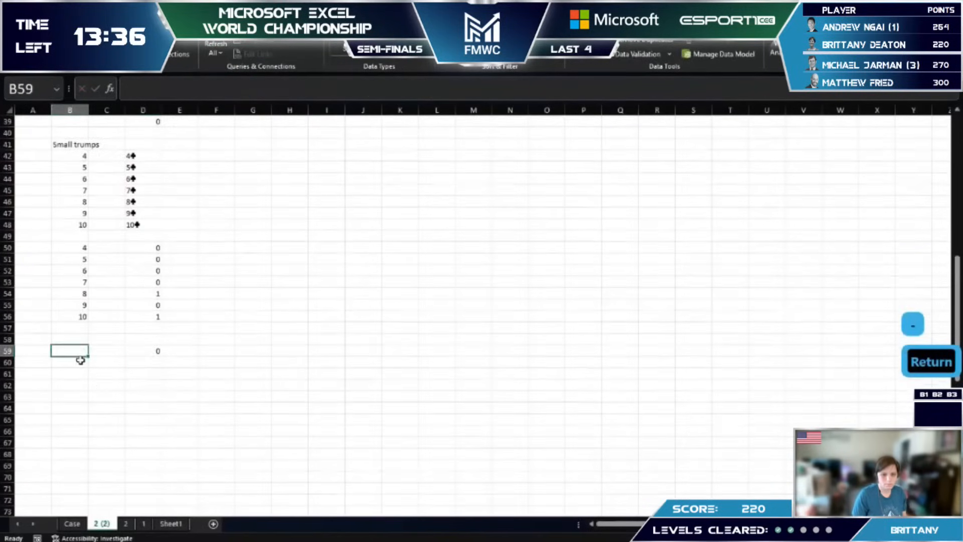
type("As")
scroll(175, 371, "up", 9)
key("Return")
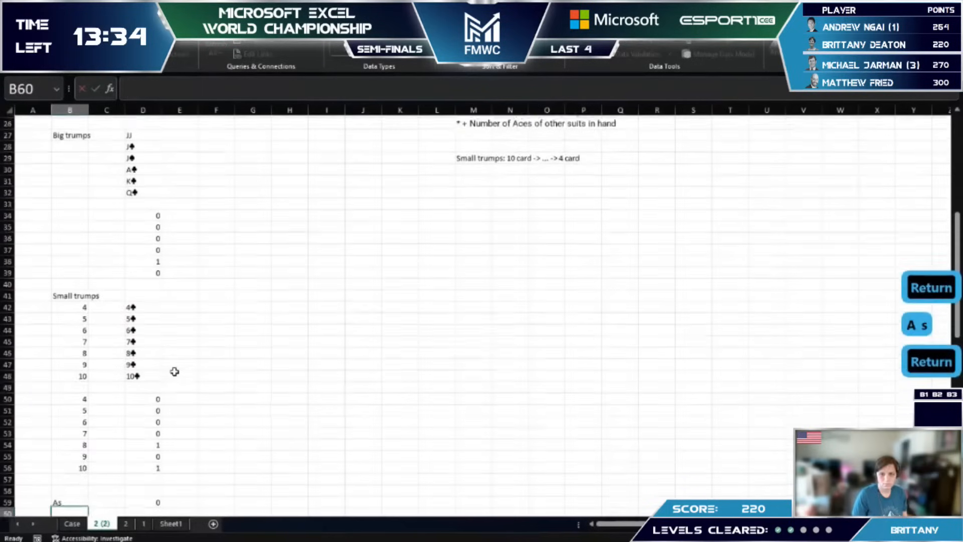
Step: Move the three bidding-rule notes from M24:M26 to the cells starting at K63
left_click_drag(471, 259, 472, 282)
key("ctrl+x")
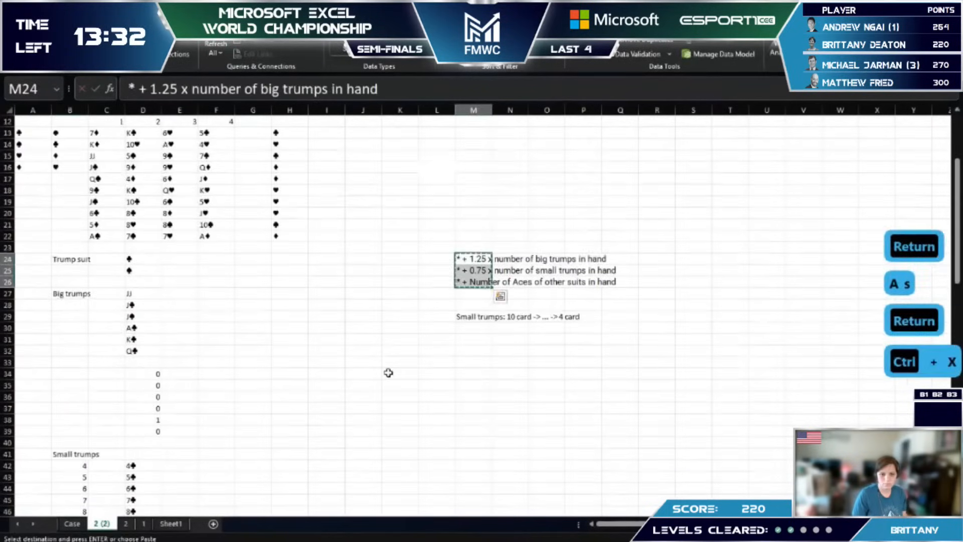
scroll(386, 374, "down", 11)
left_click(400, 327)
key("ctrl+v")
Step: Start the bid formula in D62 with 1.25*SUM(D34:D39) for the big trumps
left_click(160, 316)
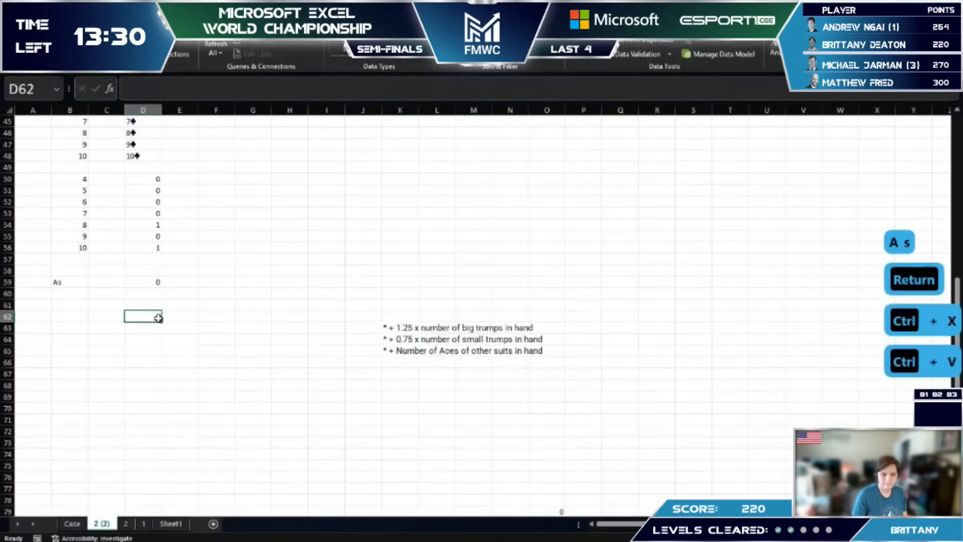
type("=1.25*")
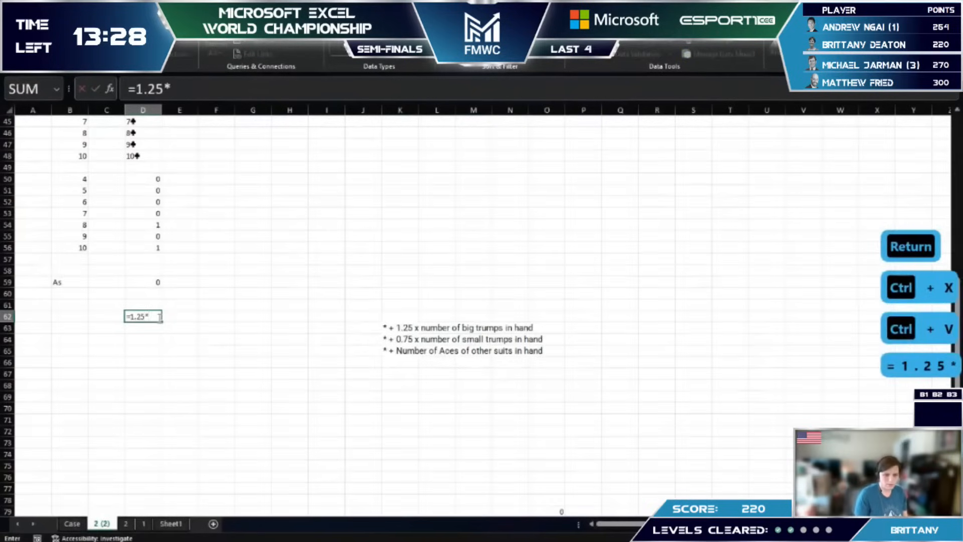
scroll(153, 291, "up", 6)
type("sum")
key("Tab")
left_click_drag(146, 204, 149, 261)
type(")+")
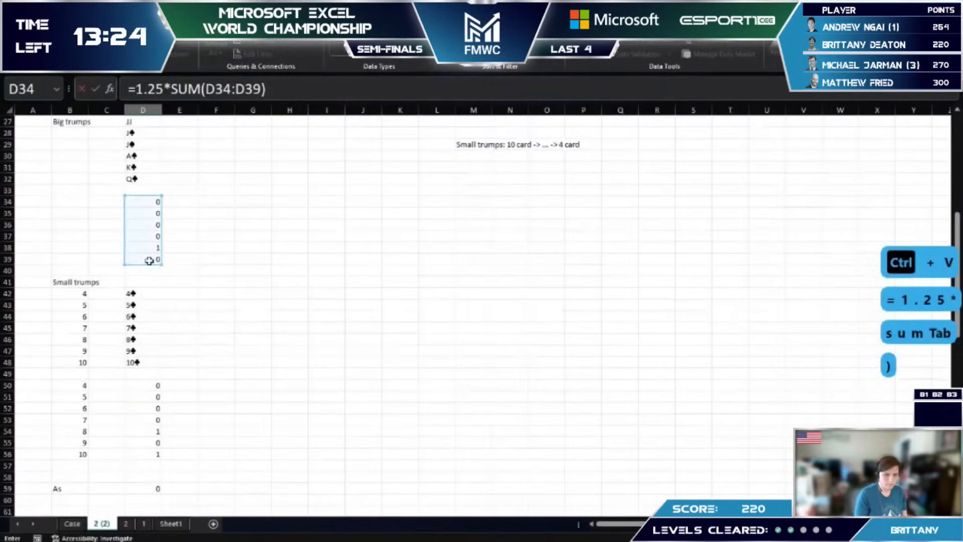
Step: Complete the D62 bid formula by adding 0.75*SUM(D50:D56) for small trumps and the aces count from D59
scroll(277, 304, "down", 2)
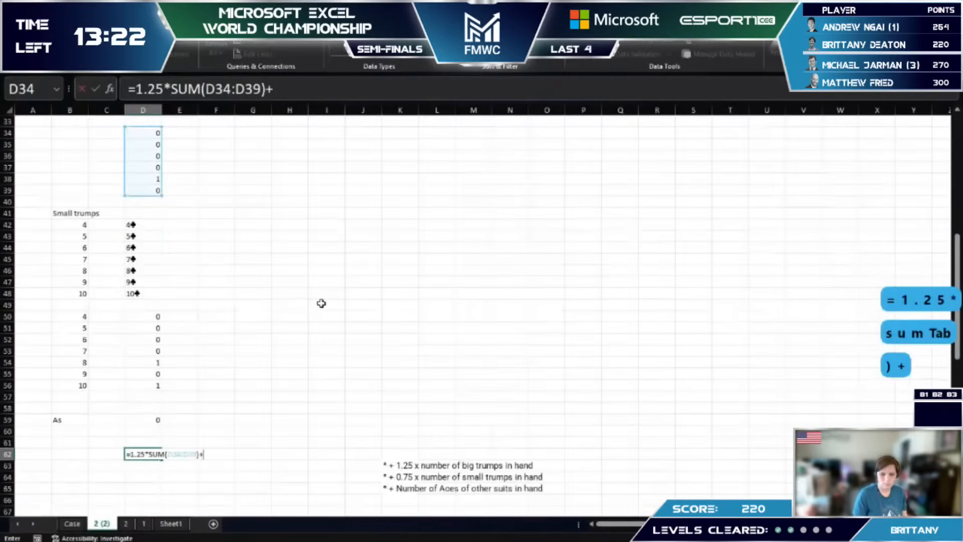
type("0.7")
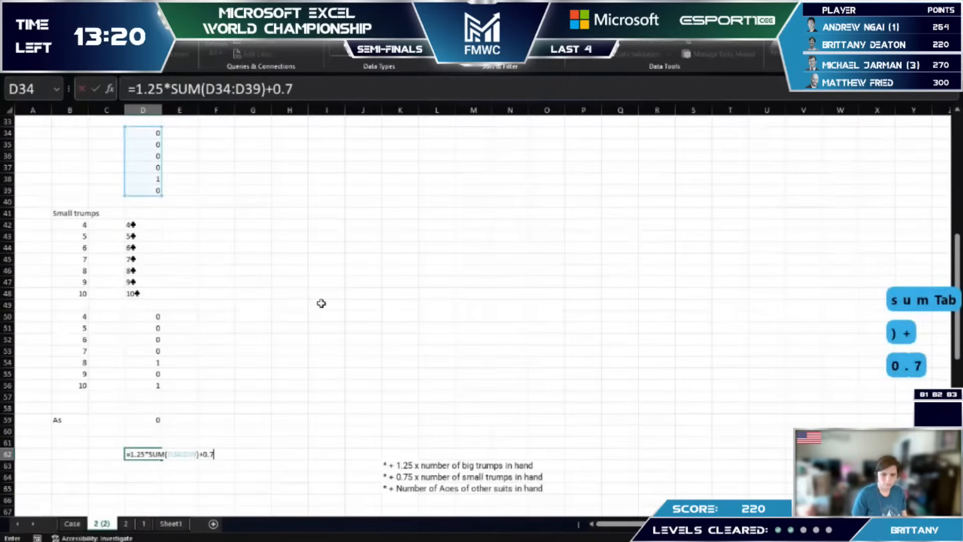
type("5*")
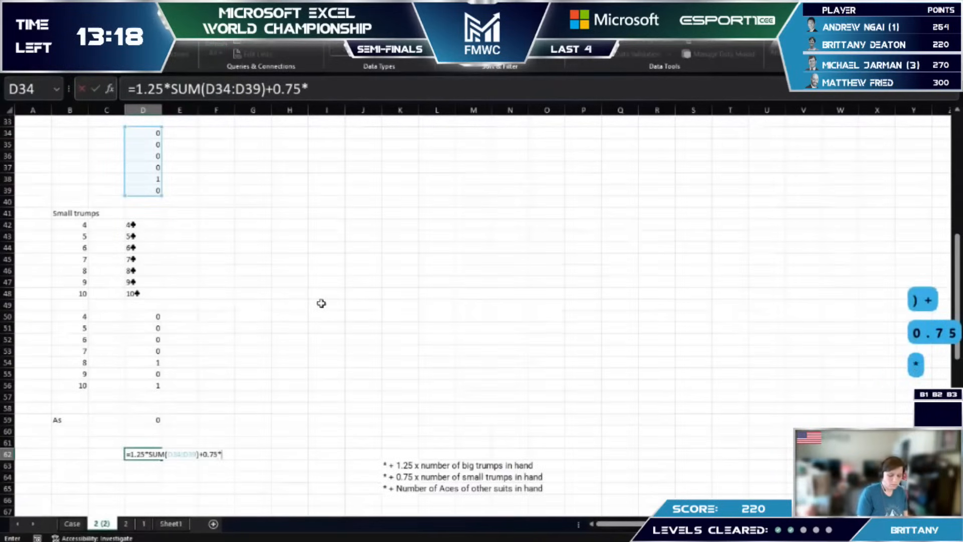
type("sum")
key("Tab")
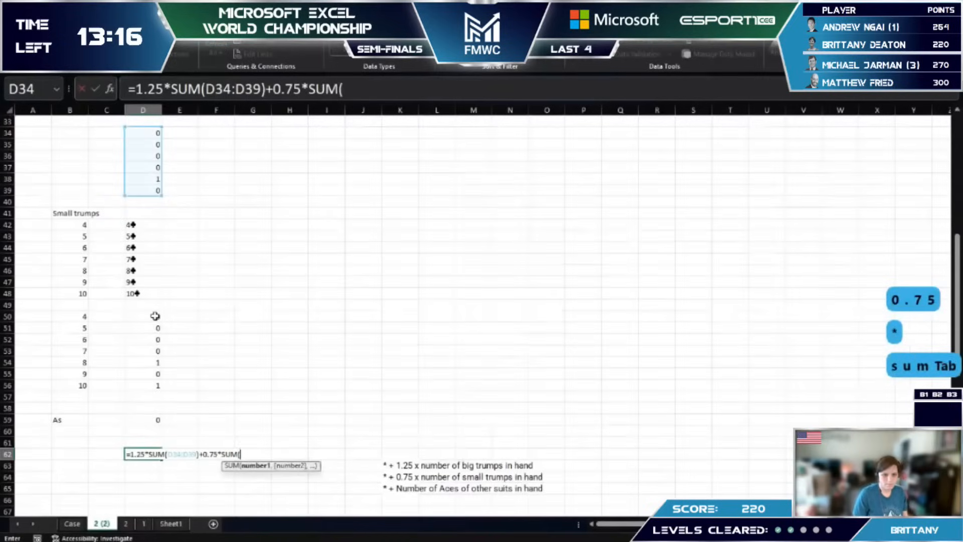
left_click_drag(155, 316, 146, 382)
type(")+")
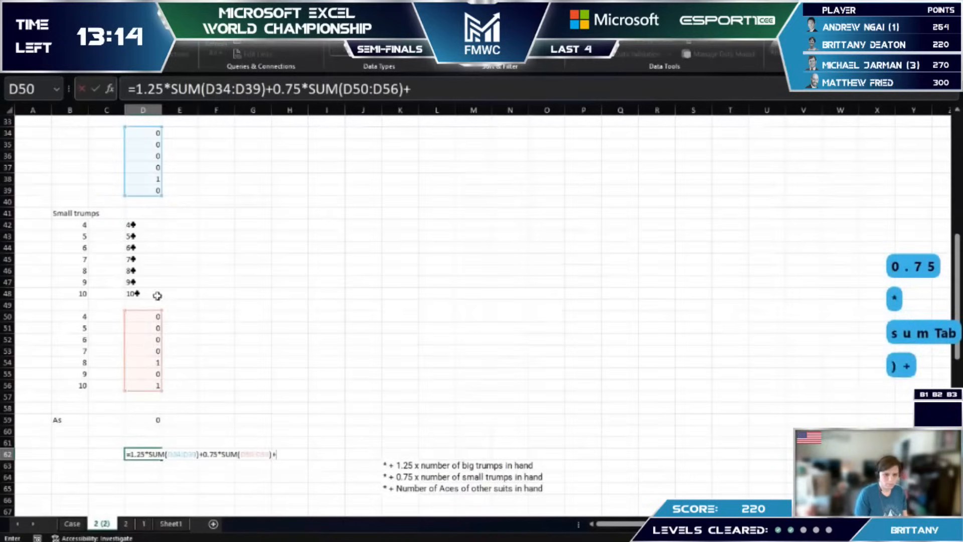
left_click(148, 430)
left_click(150, 419)
key("Return")
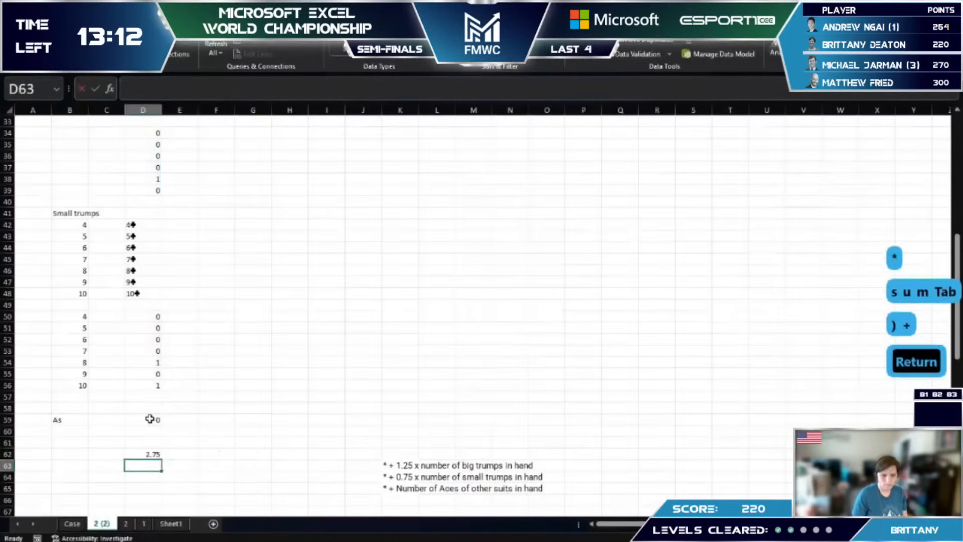
Step: Reread the Level 3 bidding rules and the third-player question on the Case sheet
scroll(149, 419, "down", 5)
left_click(75, 524)
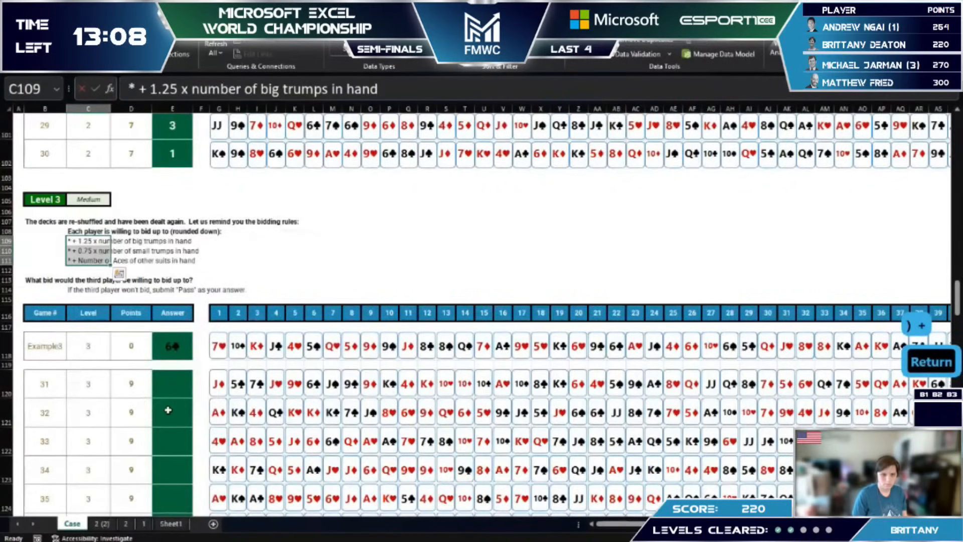
left_click(89, 231)
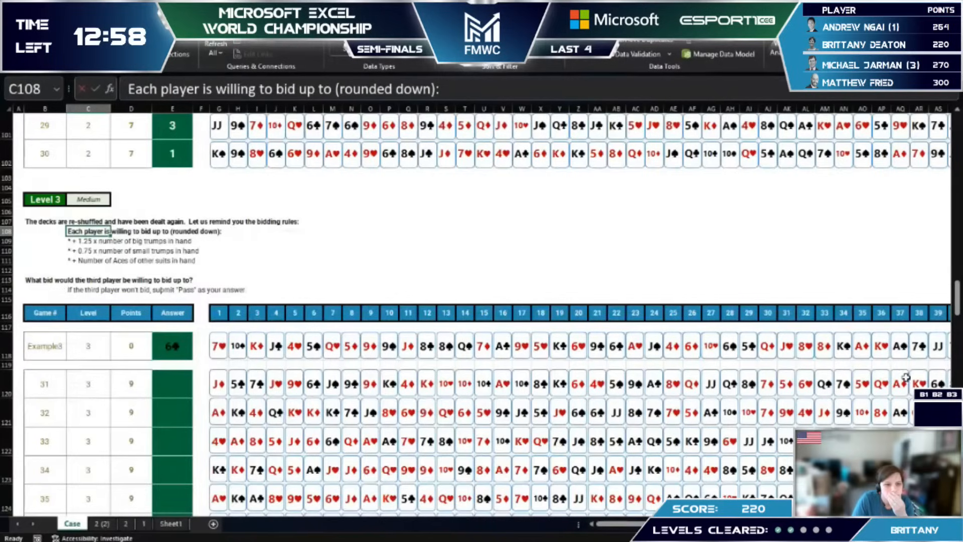
left_click_drag(957, 309, 957, 308)
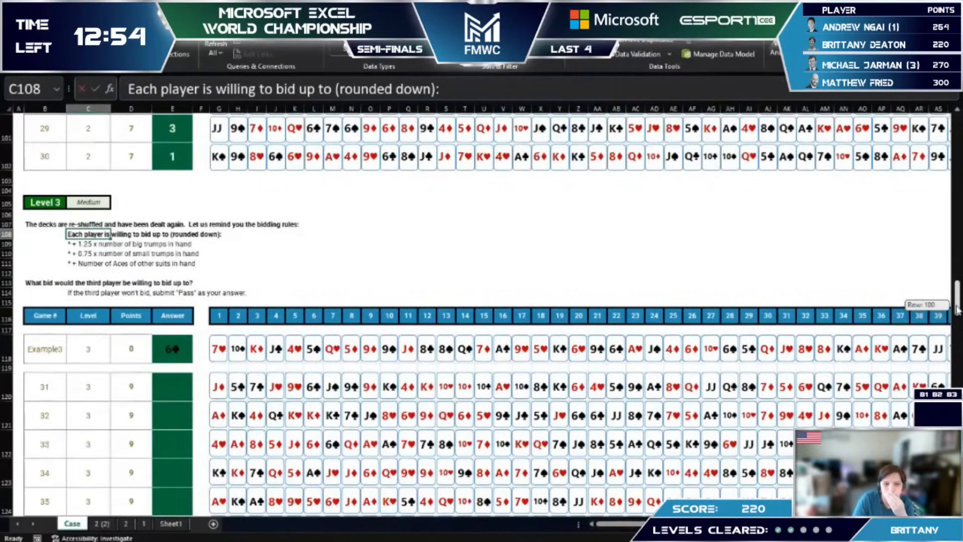
left_click_drag(956, 309, 957, 309)
left_click(88, 511)
Step: Copy the Example3 game label from B118 of the Case sheet into B4 of sheet 2 (2)
left_click(102, 523)
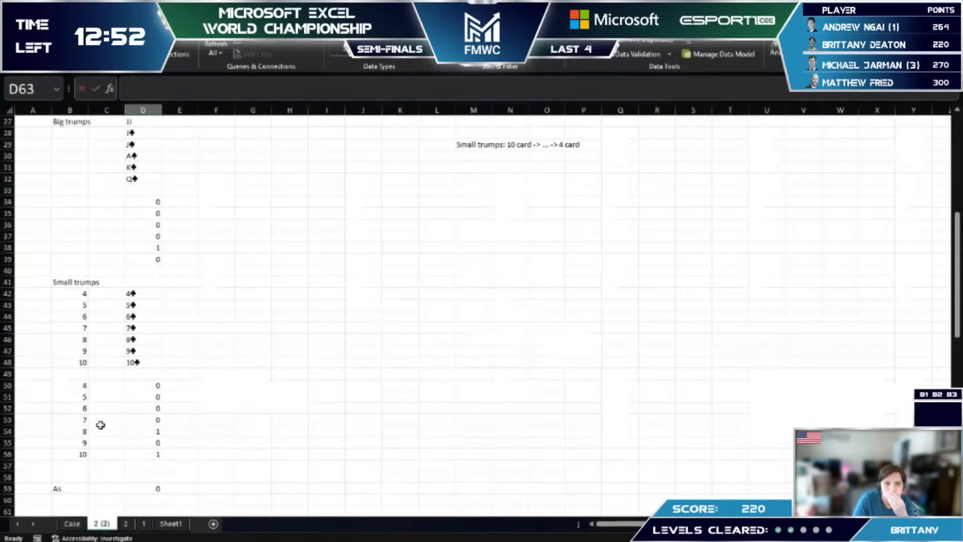
scroll(98, 424, "up", 9)
key("ctrl+Page_Up")
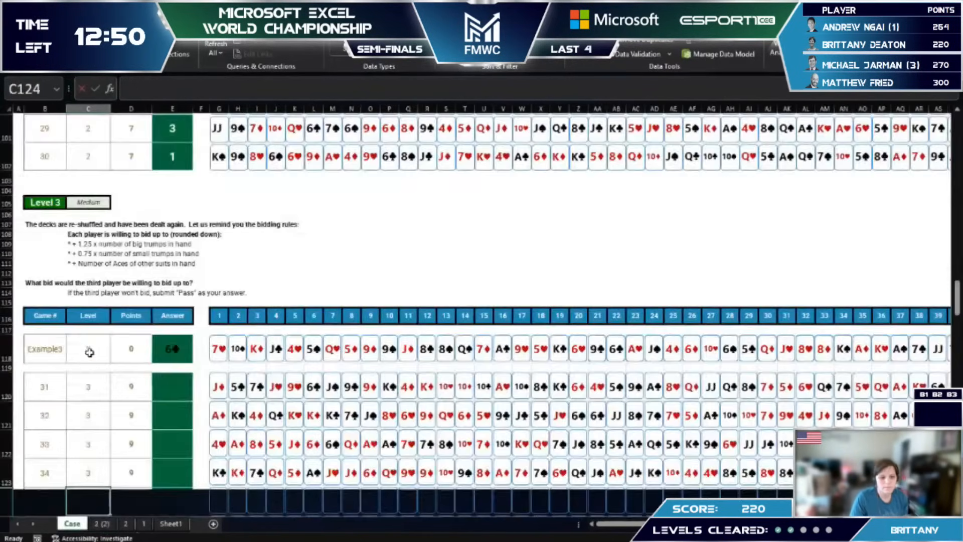
left_click(55, 350)
key("ctrl+c")
key("ctrl+Page_Down")
left_click(65, 166)
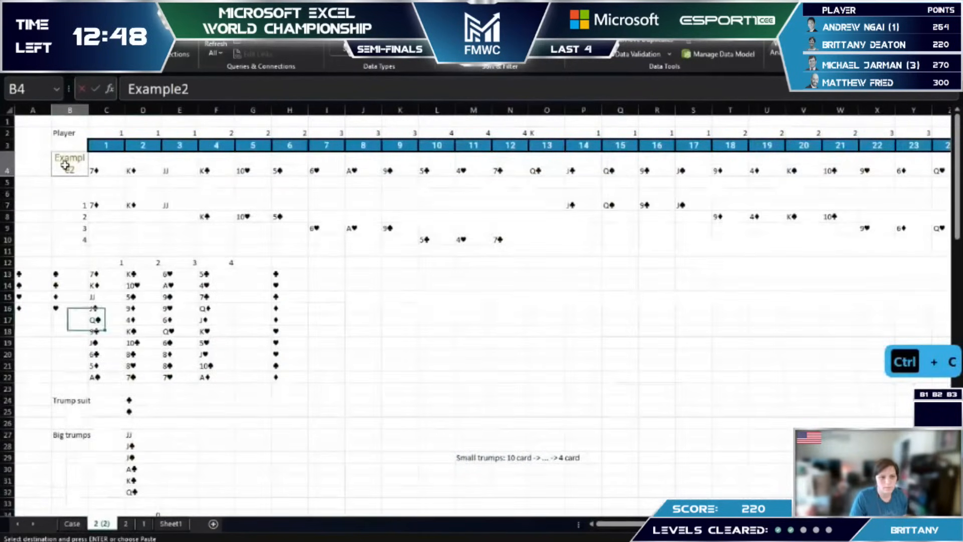
key("ctrl+v")
Step: Examine the trump counts, aces count, bid and trump suit calculated for Example3
scroll(178, 391, "down", 11)
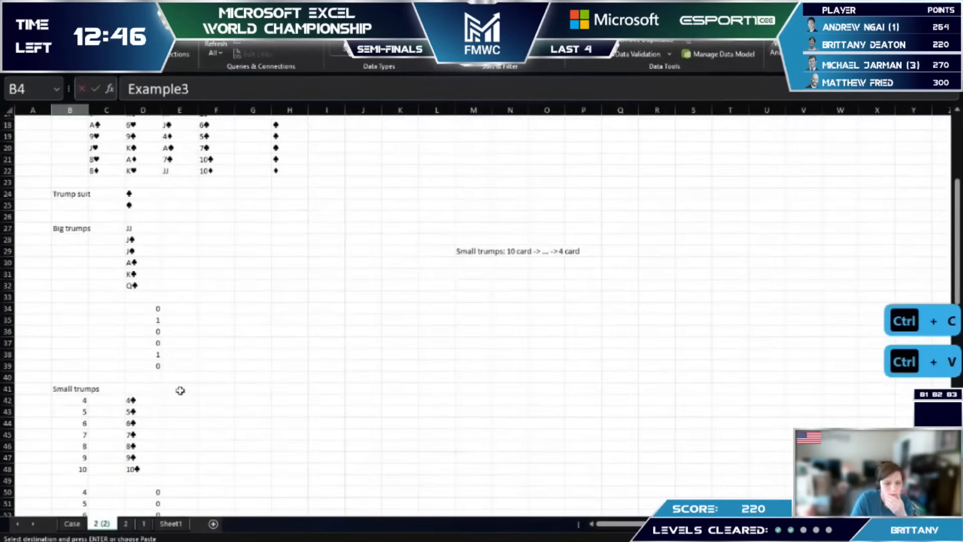
scroll(187, 381, "down", 2)
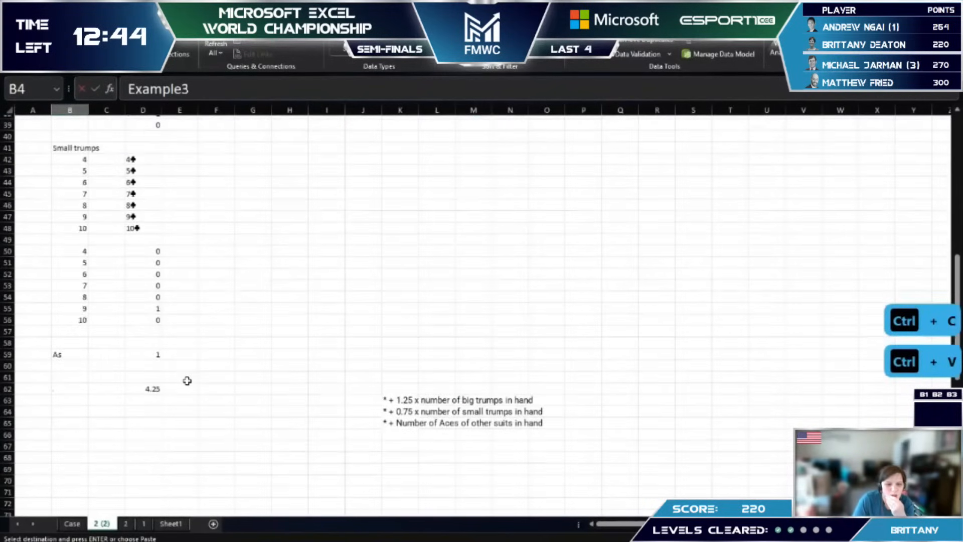
scroll(187, 381, "up", 8)
left_click(134, 228)
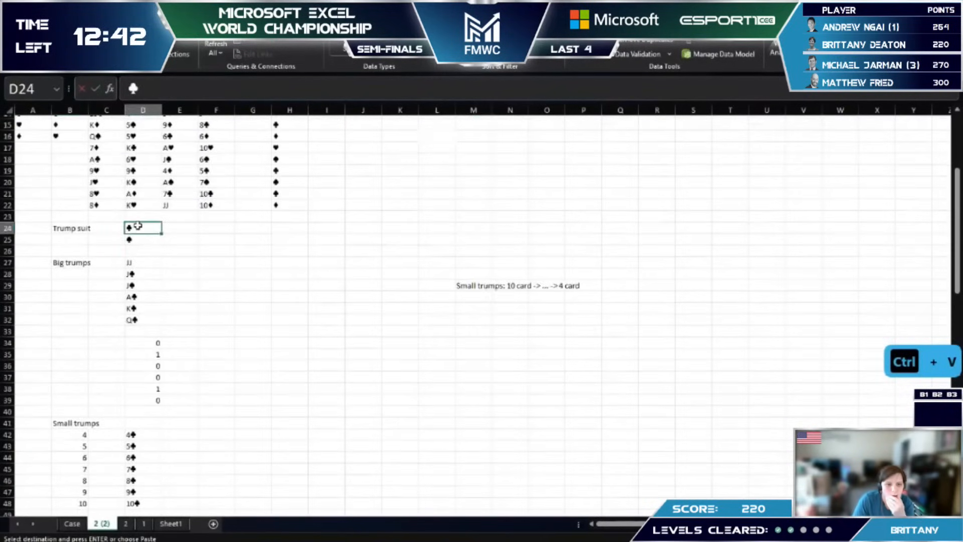
scroll(246, 357, "up", 5)
Step: Compare the Example3 calculation with the example answer in E118 and the Level 3 rules on the Case sheet
left_click(77, 526)
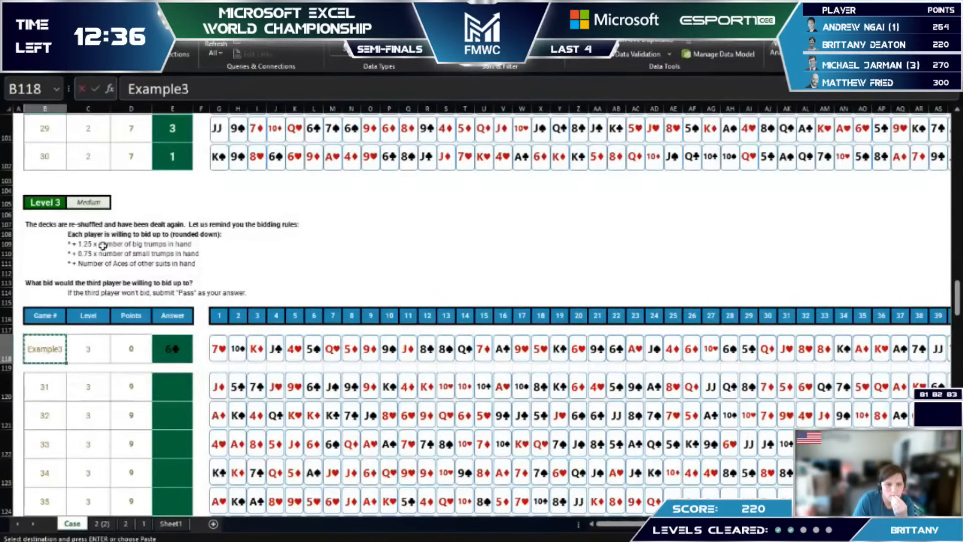
key("Right")
key("Right")
key("Right")
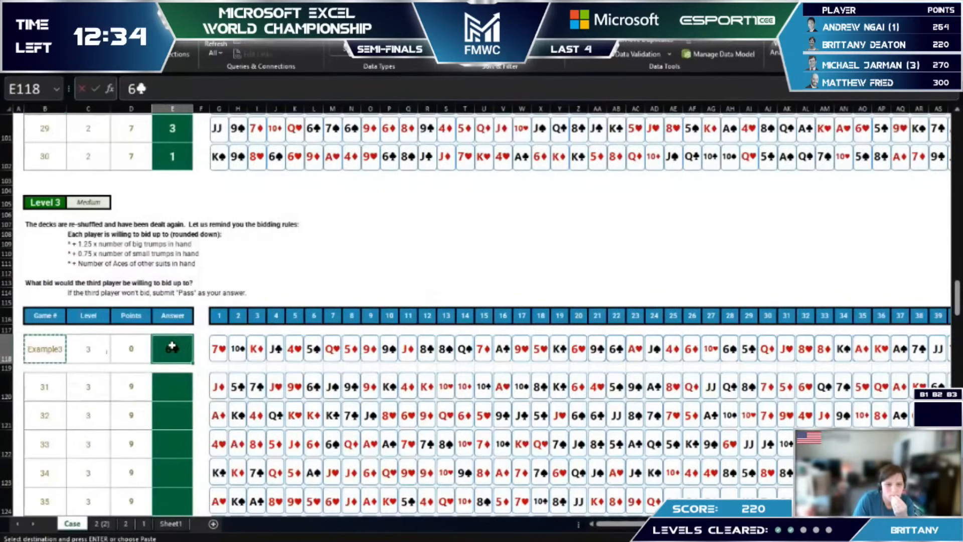
key("ctrl+v")
left_click(102, 524)
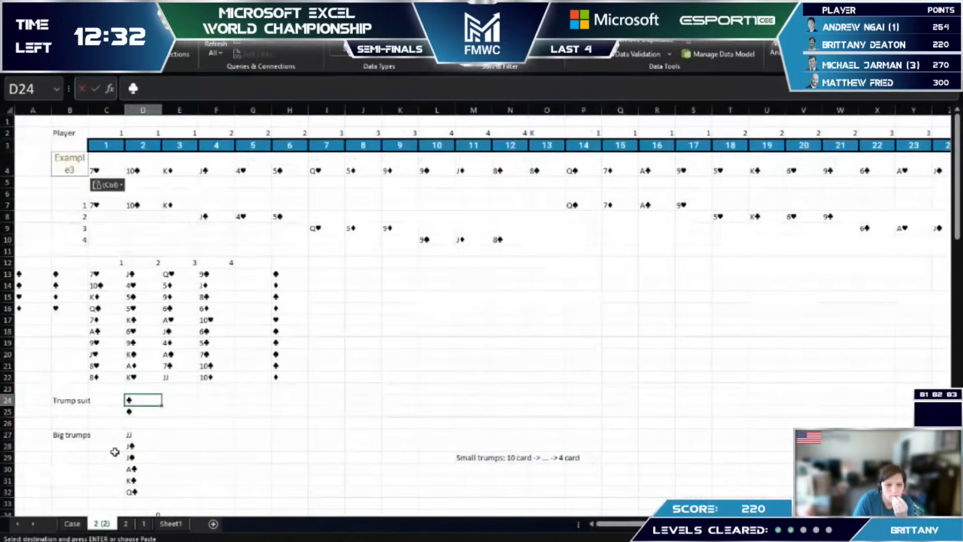
scroll(115, 452, "down", 4)
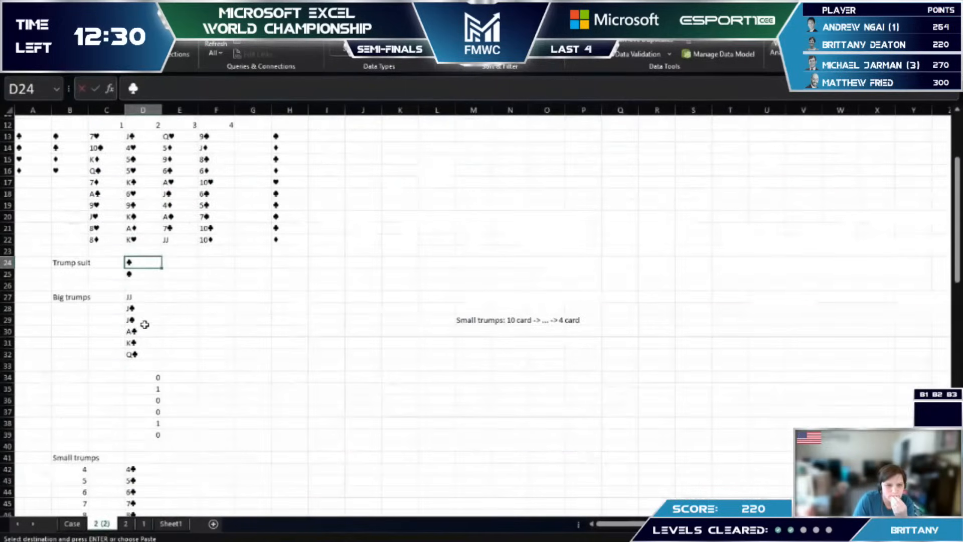
left_click(72, 524)
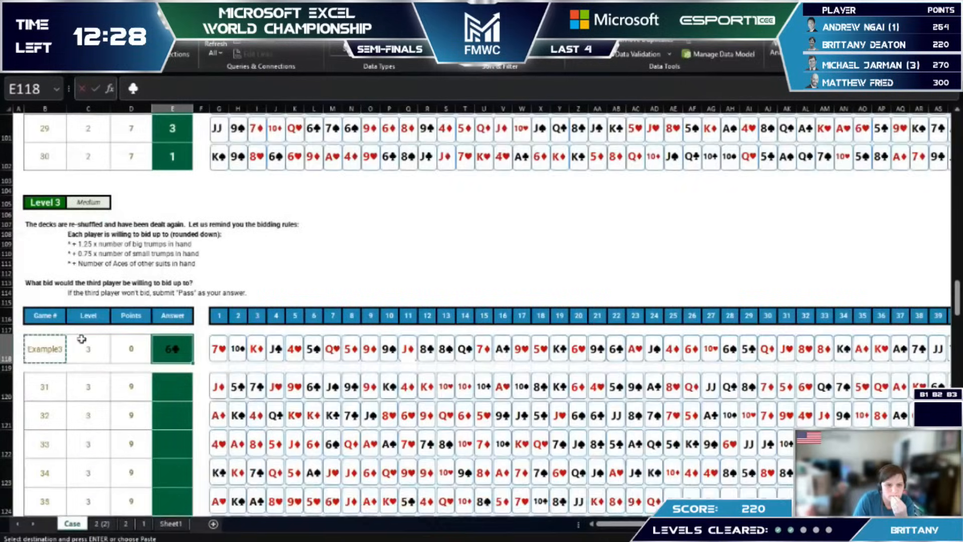
Step: Copy the column D calculation block from the trump suit in D24 down through the bid into column E
left_click(96, 524)
scroll(122, 424, "down", 10)
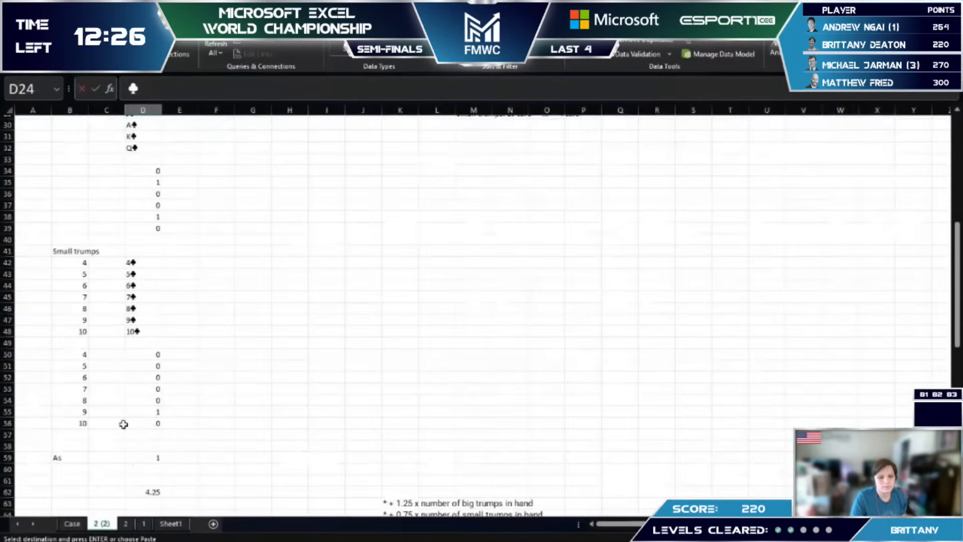
left_click(152, 324, "shift")
key("ctrl+c")
key("Right")
key("ctrl+v")
scroll(148, 186, "up", 3)
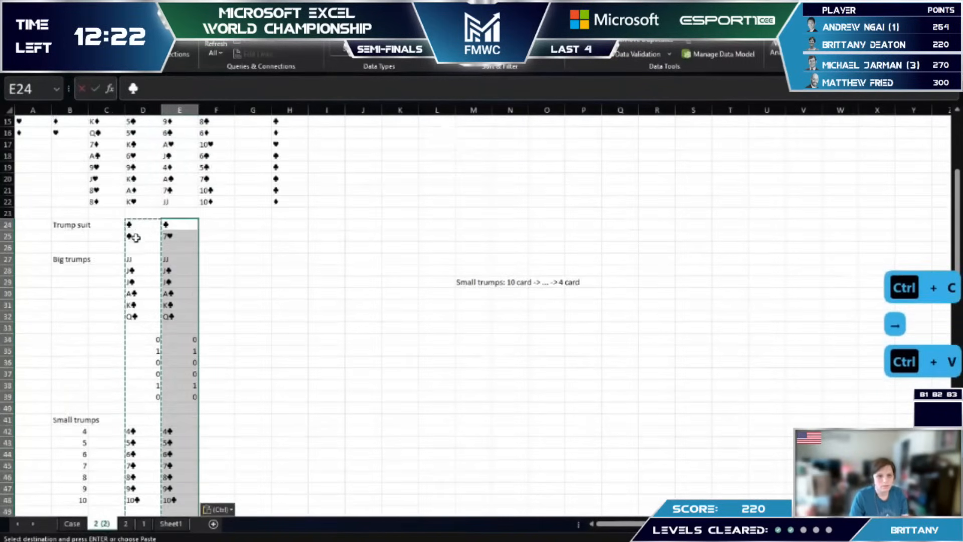
Step: Clear the original calculation block in column D from D24 downward
left_click(140, 223)
scroll(173, 468, "down", 6)
left_click(145, 455, "shift")
key("Delete")
scroll(146, 454, "up", 9)
Step: Review the Level 3 rules on the Case sheet, and open the INDEX formula in E25 of sheet 2 (2) for editing
left_click(73, 524)
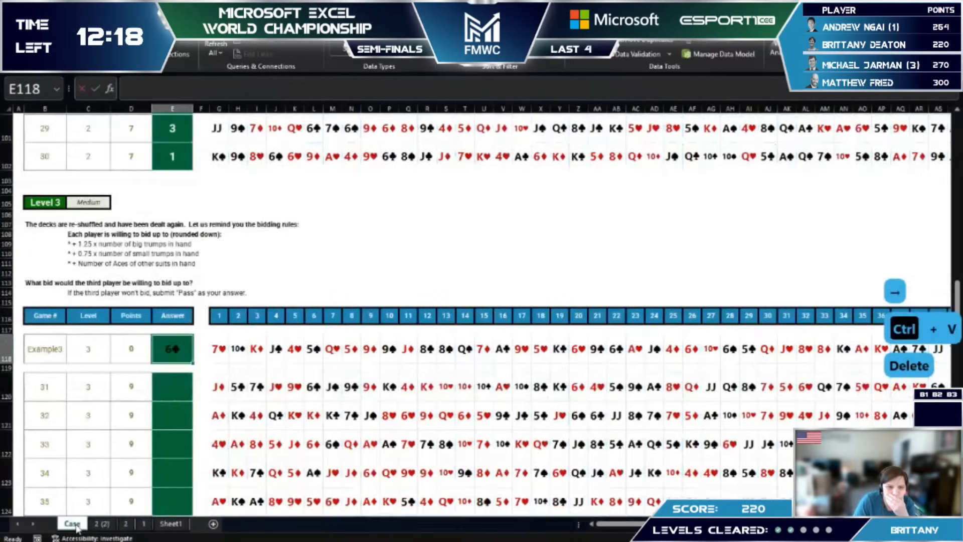
left_click(102, 523)
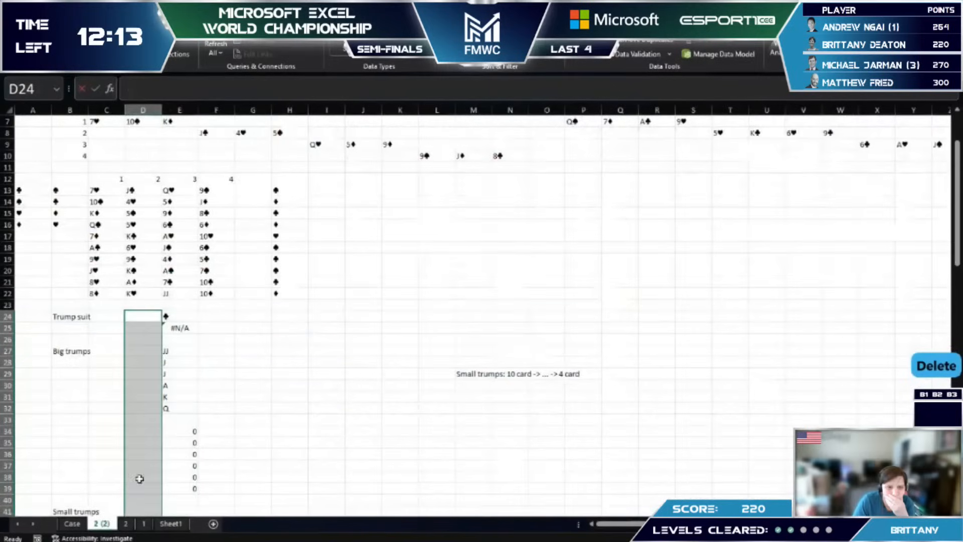
left_click(183, 327)
left_click(181, 89)
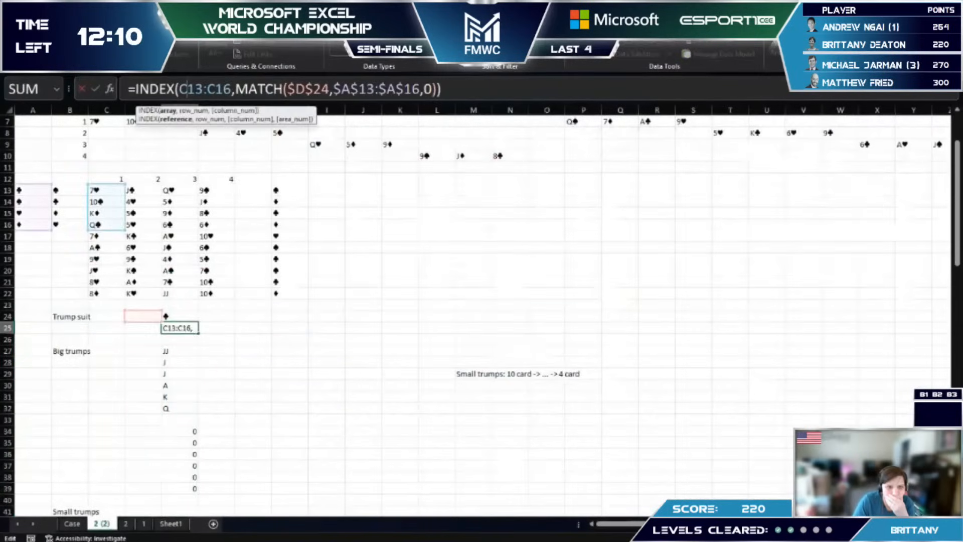
left_click_drag(596, 525, 598, 527)
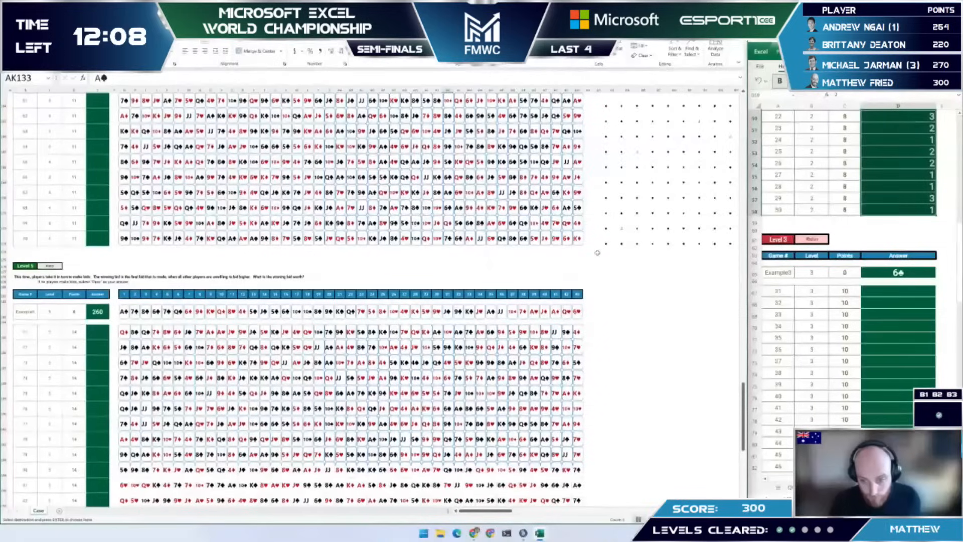
Step: Examine the Level 5 games on the Case sheet and the working area beside them
scroll(596, 255, "down", 3)
scroll(598, 255, "down", 3)
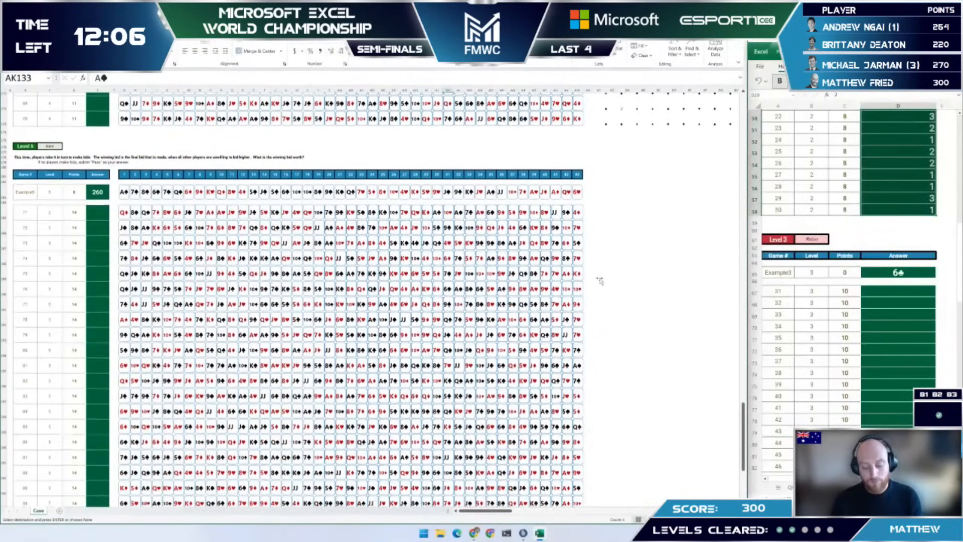
scroll(600, 259, "right", 3)
scroll(600, 259, "right", 3)
left_click(597, 258)
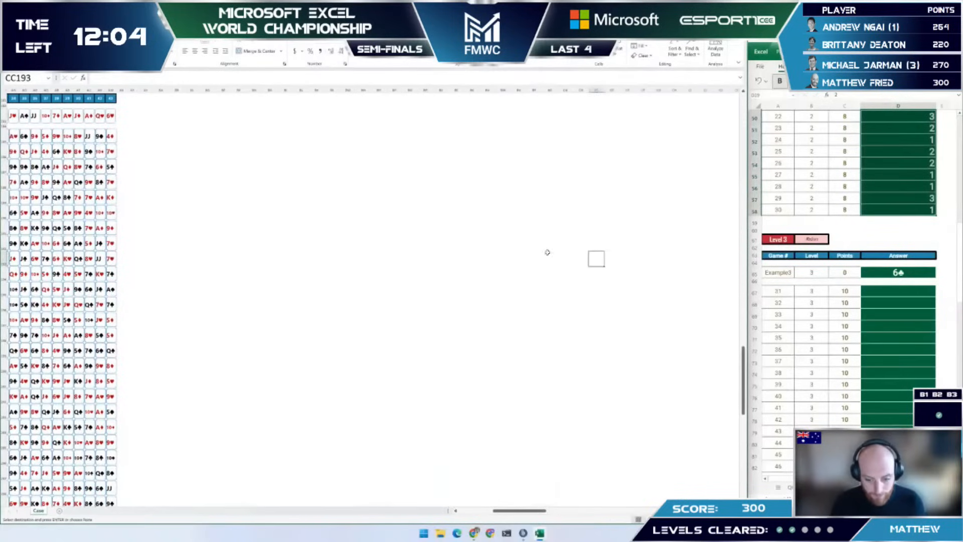
key("ctrl+v")
scroll(562, 236, "up", 3)
left_click(591, 214)
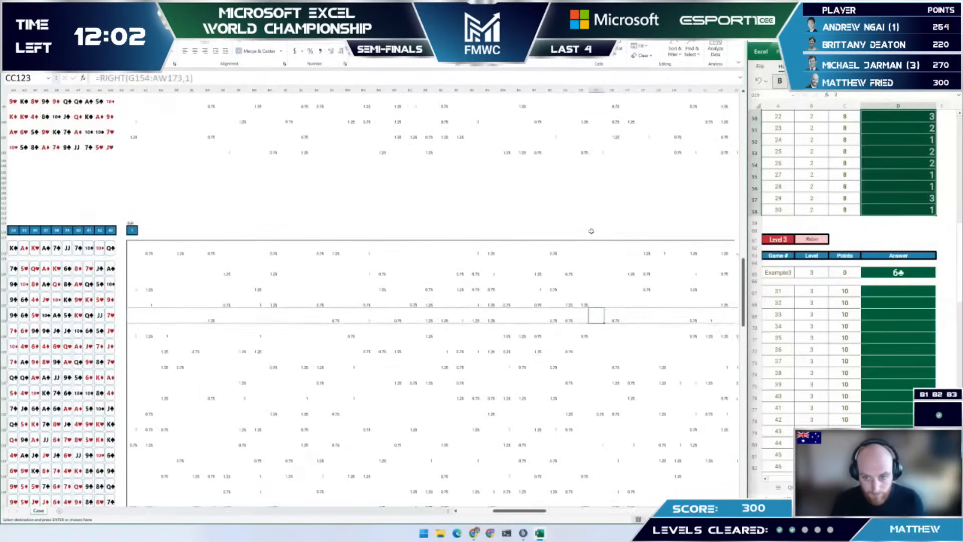
scroll(591, 220, "up", 3)
Step: Examine the Level 3 card-value grids for each suit across row 123 and the player totals beyond them in row 118
key("Right")
key("Right")
key("Right")
key("Right")
key("Right")
key("Right")
key("Right")
key("Right")
key("Right")
key("Right")
key("Right")
key("Right")
key("Right")
key("Right")
key("Right")
key("Right")
key("Right")
key("Right")
key("Right")
key("Right")
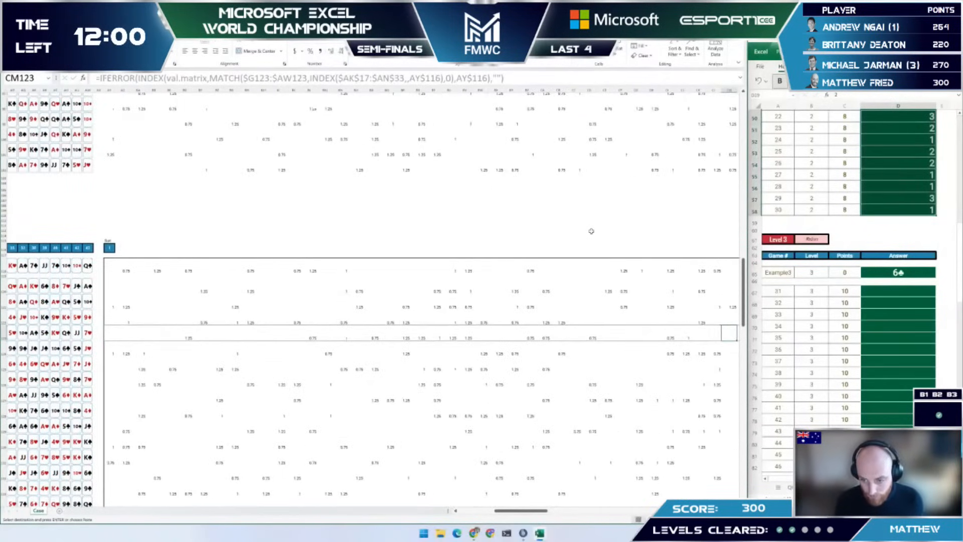
key("Right")
key("Right")
key("Right")
key("Right")
key("Right")
key("Right")
key("Right")
key("Right")
key("Right")
key("Right")
key("Right")
key("Right")
key("Right")
key("Right")
key("Right")
key("Right")
key("Right")
key("Right")
key("Right")
key("Right")
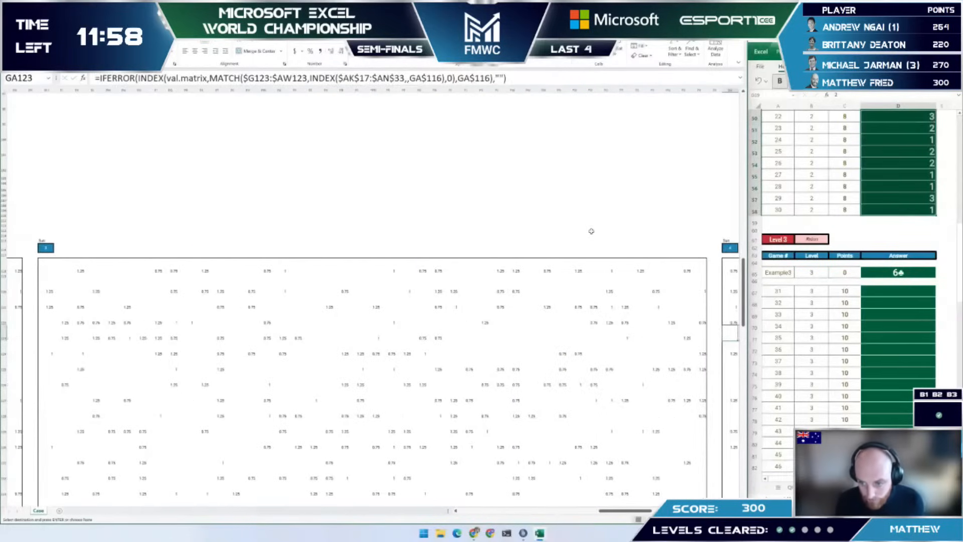
key("Right")
key("Right")
key("Right")
key("Up")
key("Up")
key("Up")
key("Up")
key("Right")
key("Right")
key("Right")
key("Right")
key("Right")
key("Right")
key("Right")
key("Right")
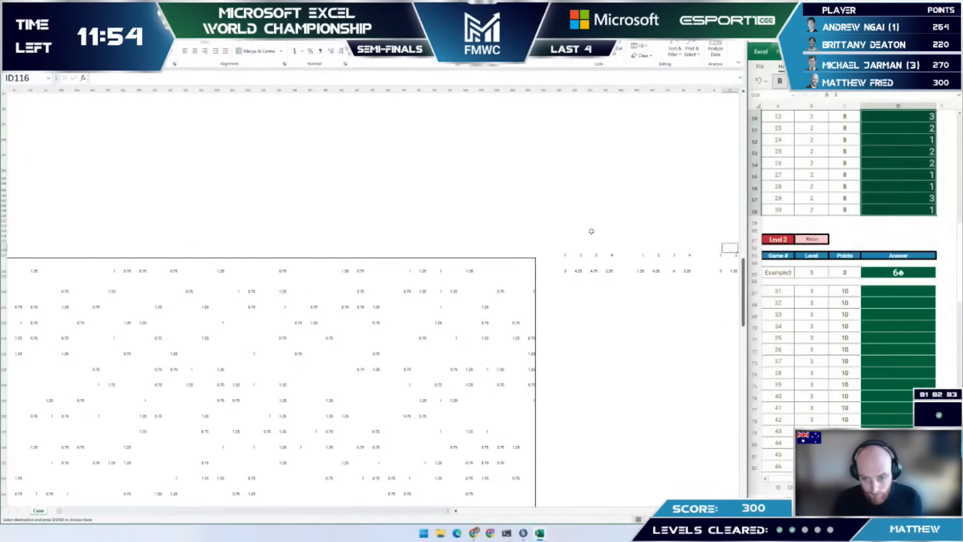
scroll(591, 230, "up", 1)
scroll(589, 233, "right", 6)
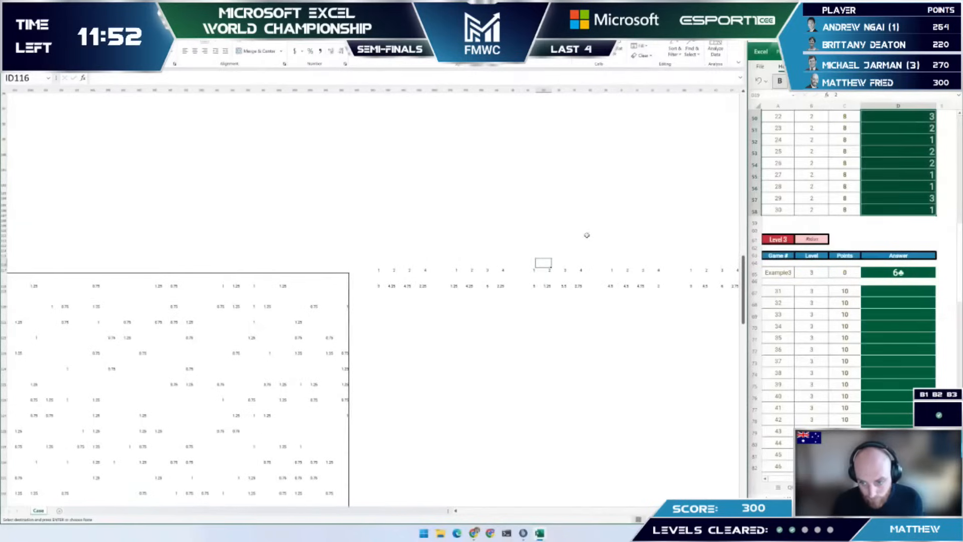
scroll(587, 234, "right", 3)
left_click(591, 286)
left_click(594, 266)
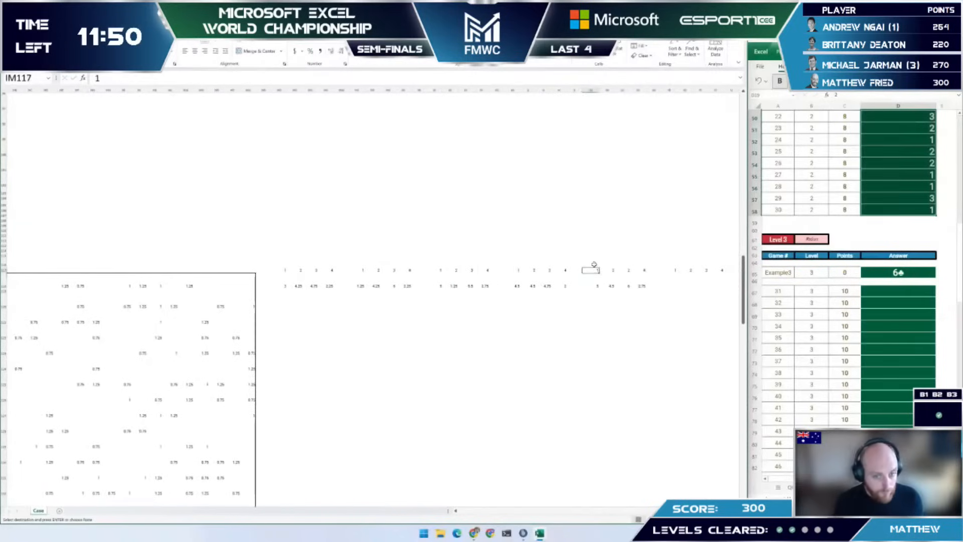
key("Delete")
type("1")
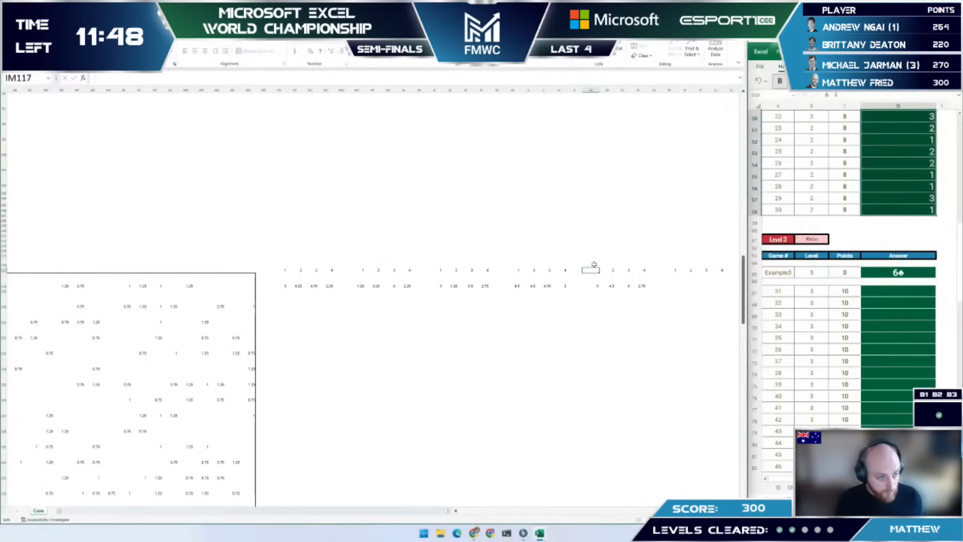
type("suit")
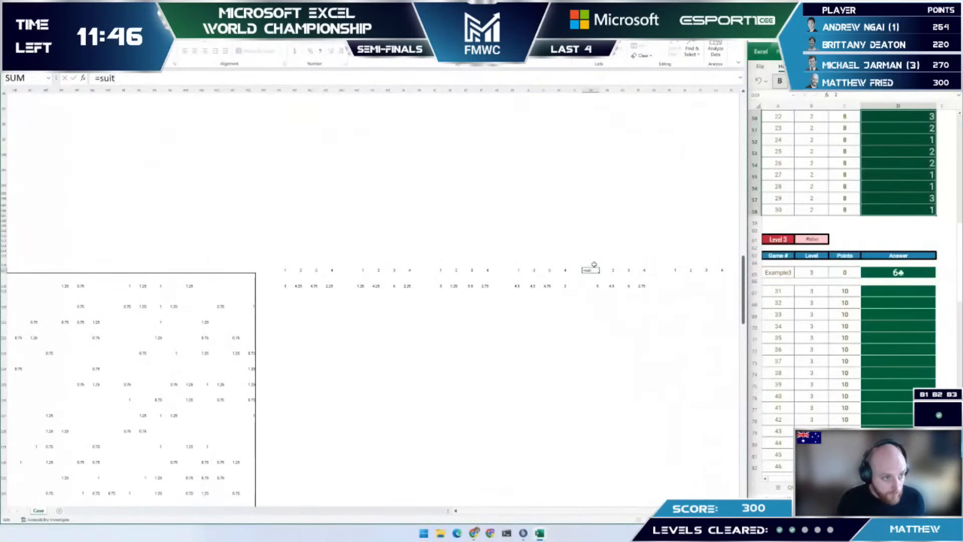
key("BackSpace")
key("BackSpace")
key("BackSpace")
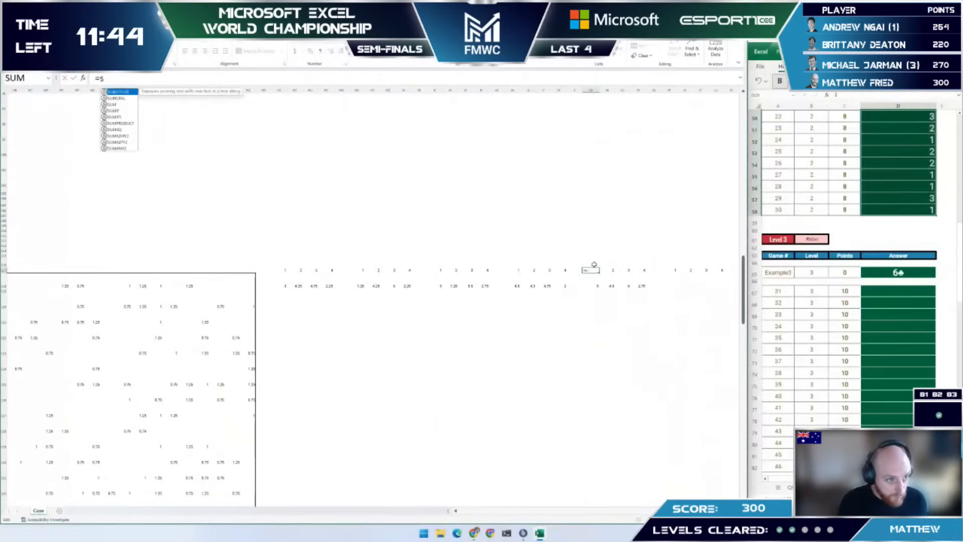
key("BackSpace")
key("Escape")
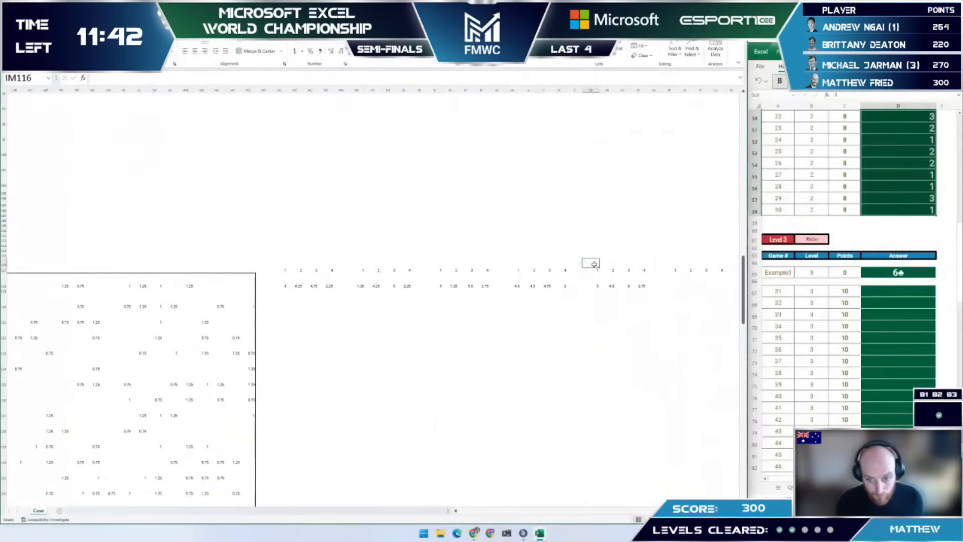
Step: Replace the MAX formula in IM118 with a direct reference to HS118
key("Down")
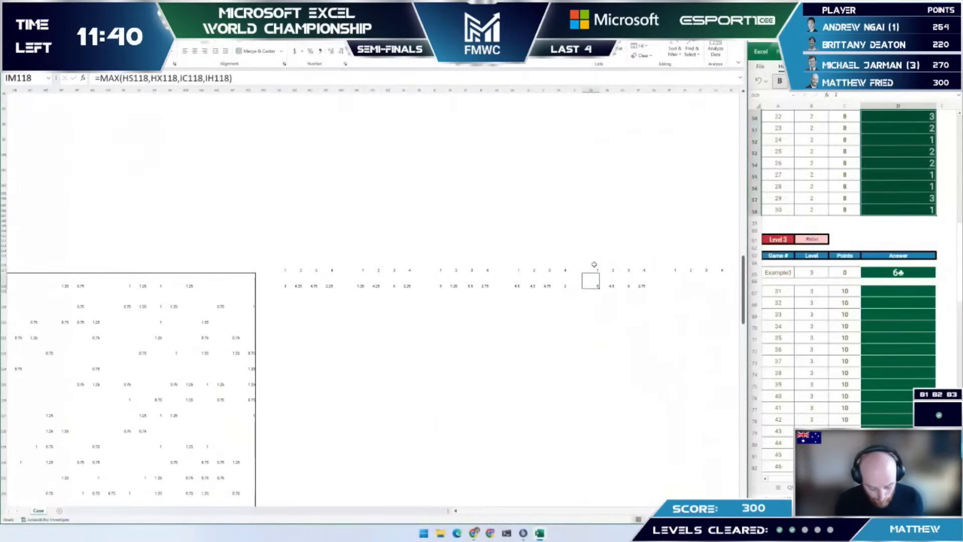
type("=")
key("ctrl+Left")
key("ctrl+Left")
key("ctrl+Left")
key("ctrl+Left")
key("ctrl+Left")
key("ctrl+Left")
key("ctrl+Left")
key("ctrl+Left")
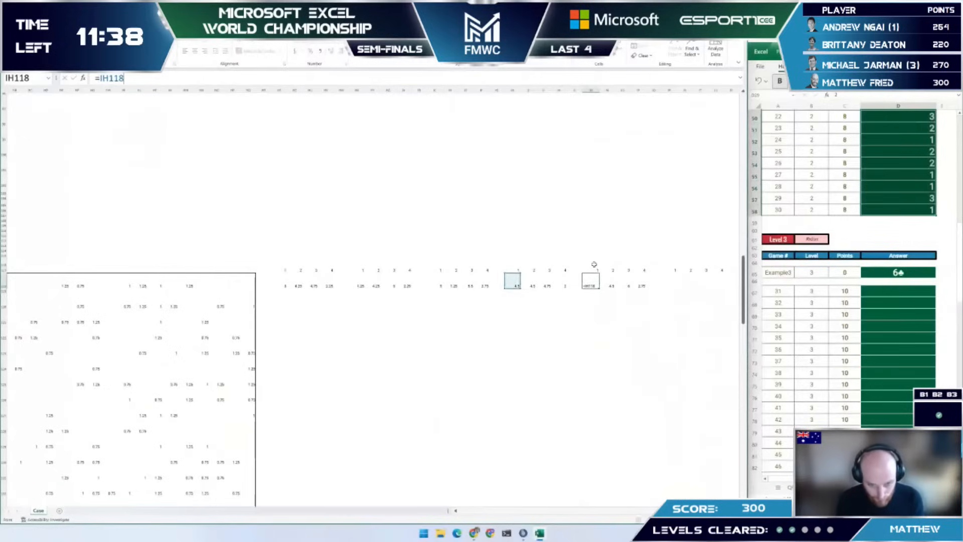
key("Escape")
Step: Replace the formula in IN118 with a direct reference to HT118, and recheck that reference
key("Right")
type("=")
key("ctrl+Left")
key("ctrl+Left")
key("ctrl+Left")
key("ctrl+Left")
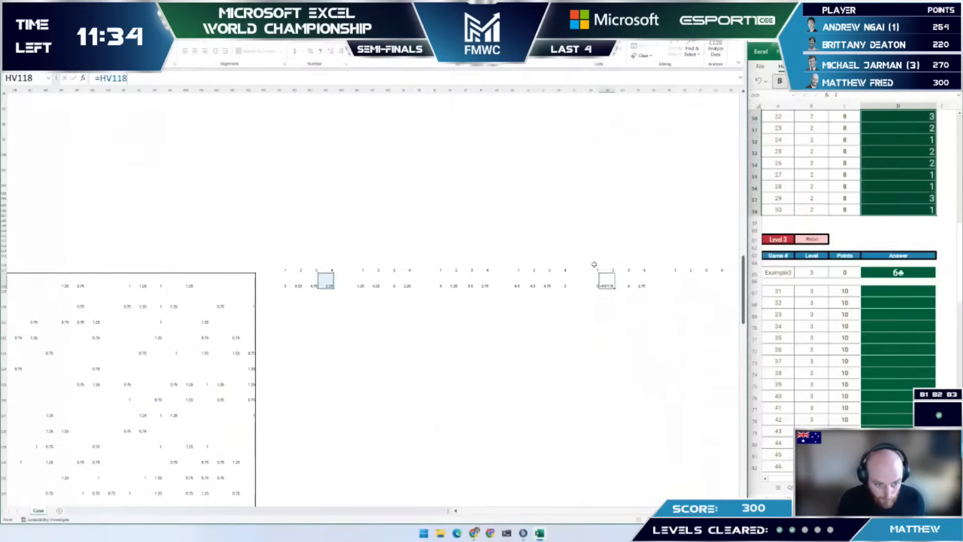
key("Left")
key("Left")
key("Tab")
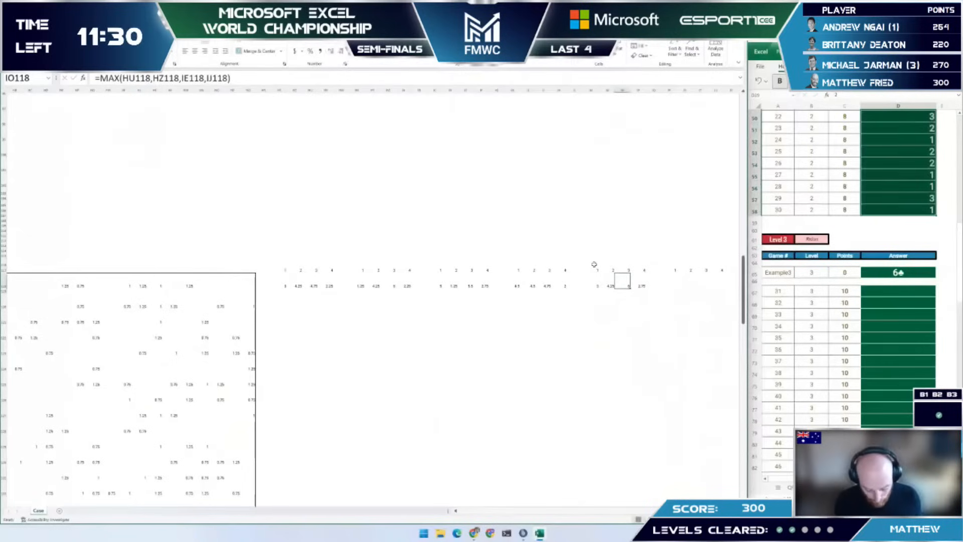
key("Left")
type("=")
key("Left")
key("Left")
key("Left")
key("ctrl+Left")
key("ctrl+Left")
key("ctrl+Left")
key("ctrl+Left")
key("ctrl+Left")
key("ctrl+Left")
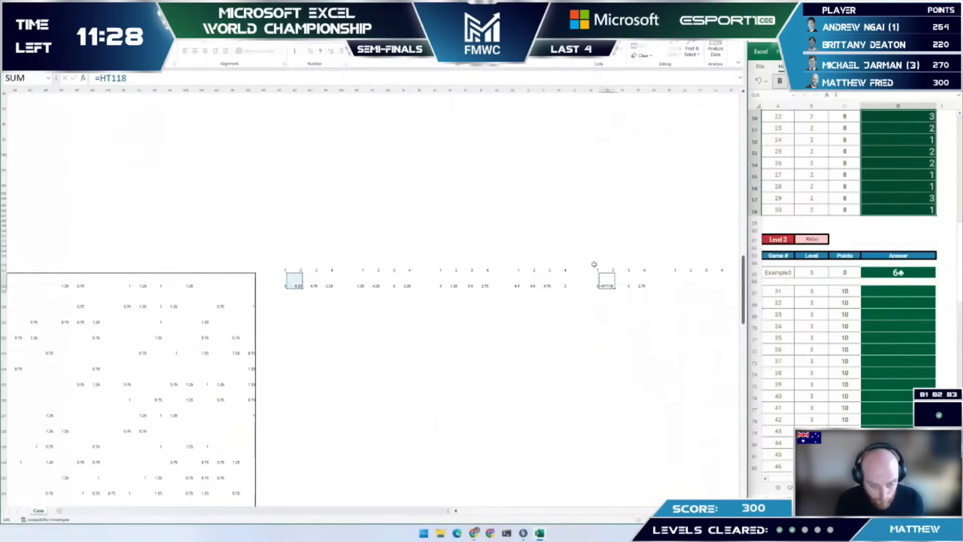
key("Escape")
Step: Set IN118 to reference the first total of the second block, =HX118
type("=")
key("Left")
key("ctrl+Left")
key("ctrl+Left")
key("Left")
key("Left")
key("Left")
key("Left")
key("Left")
key("Return")
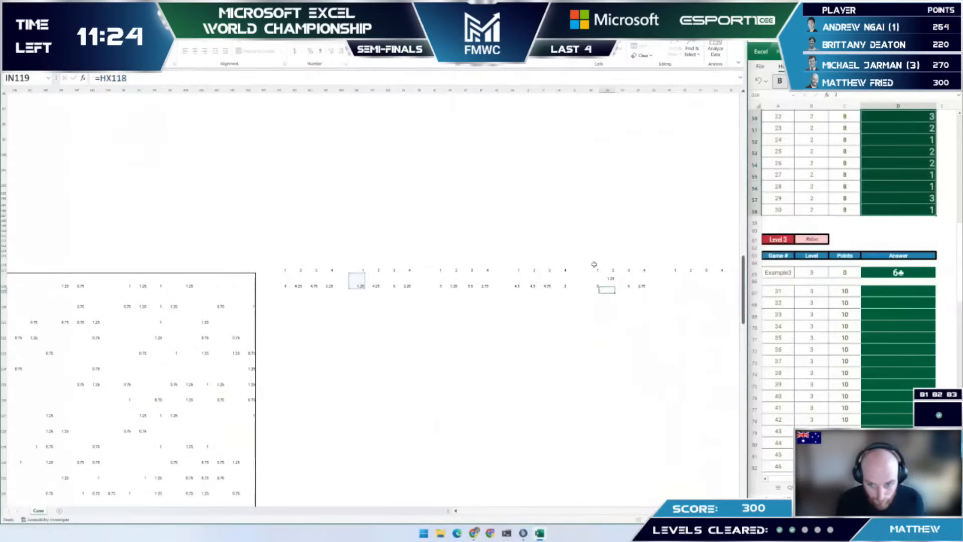
Step: Replace the MAX formula in IO118 with a reference to the first total of the third block, =IC118
key("Up")
key("Right")
key("F2")
key("Escape")
type("=")
key("Left")
key("Left")
key("Left")
key("Left")
key("Left")
key("Left")
key("Left")
key("Left")
key("Left")
key("Left")
key("Left")
key("Left")
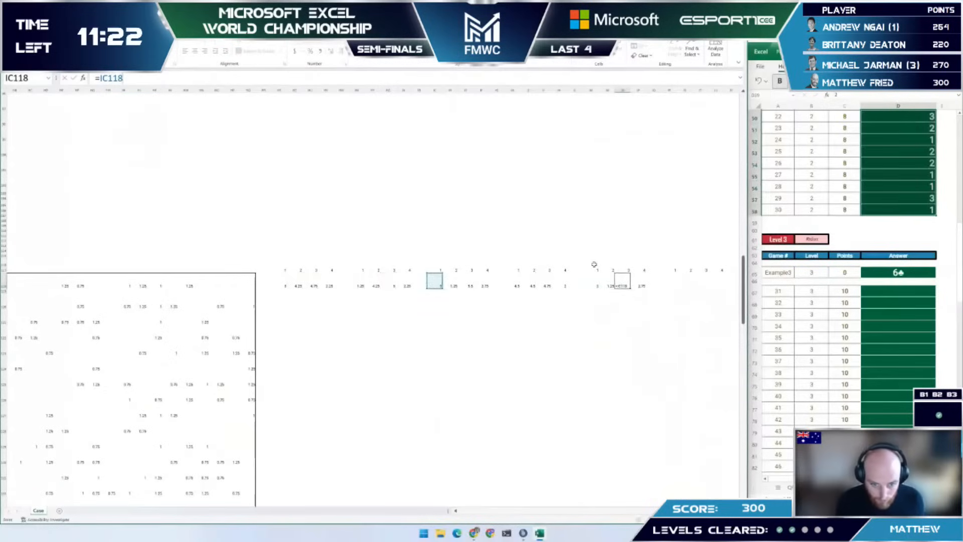
key("Escape")
Step: Set IP118 to reference the first total of the fourth block, =IH118
key("Up")
key("Right")
key("Down")
type("=")
key("Left")
key("Left")
key("Left")
key("Left")
key("Left")
key("Left")
key("Left")
key("Left")
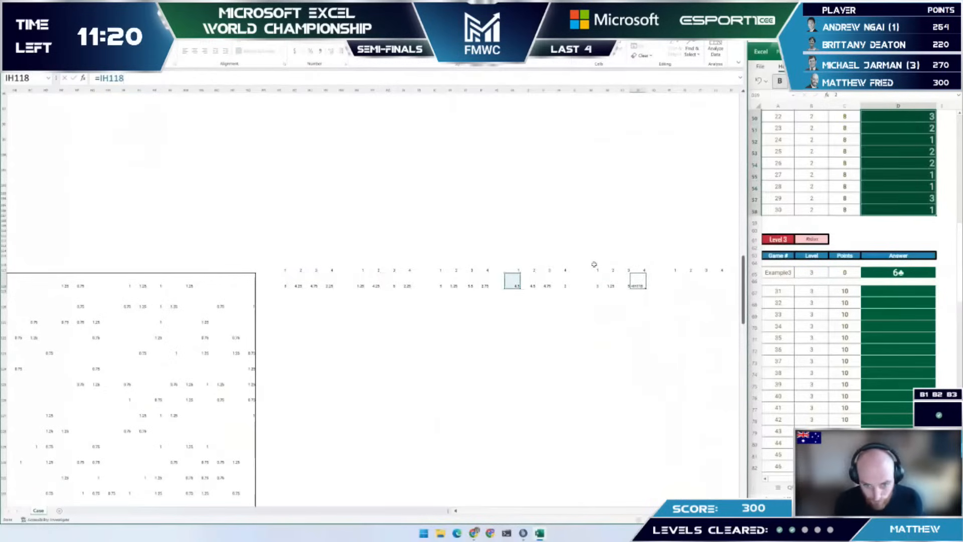
key("Return")
key("Up")
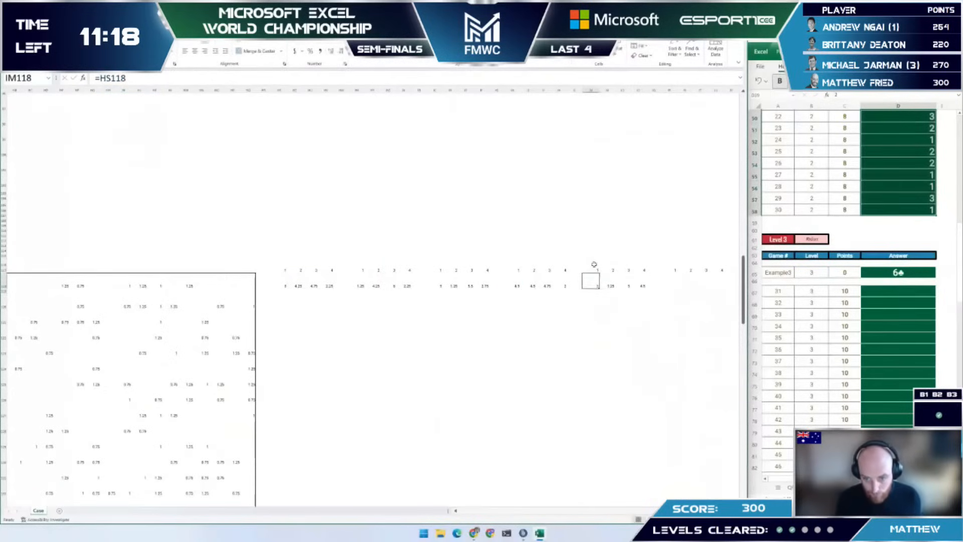
Step: Change all four header numbers of the last block, IR117:IU117, to 2
key("ctrl+shift+Right")
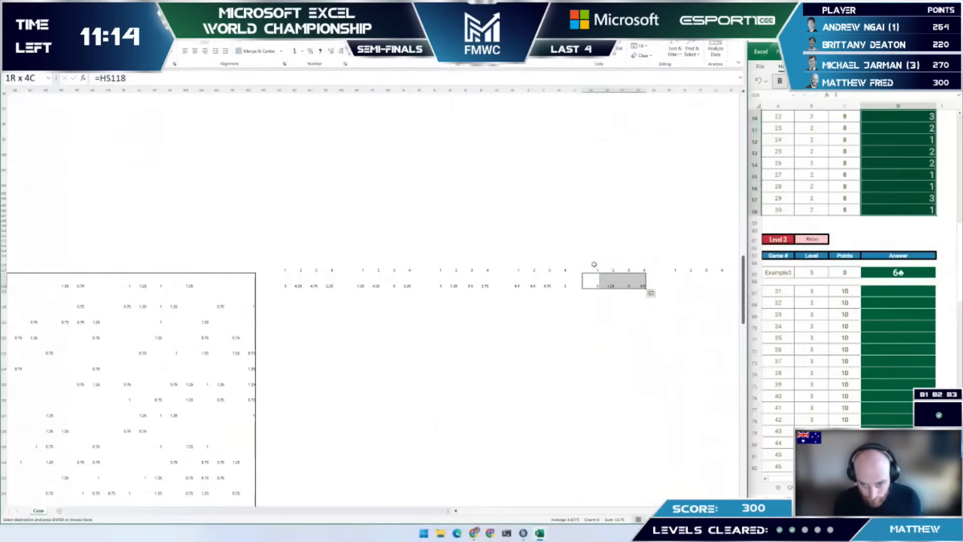
key("ctrl+Right")
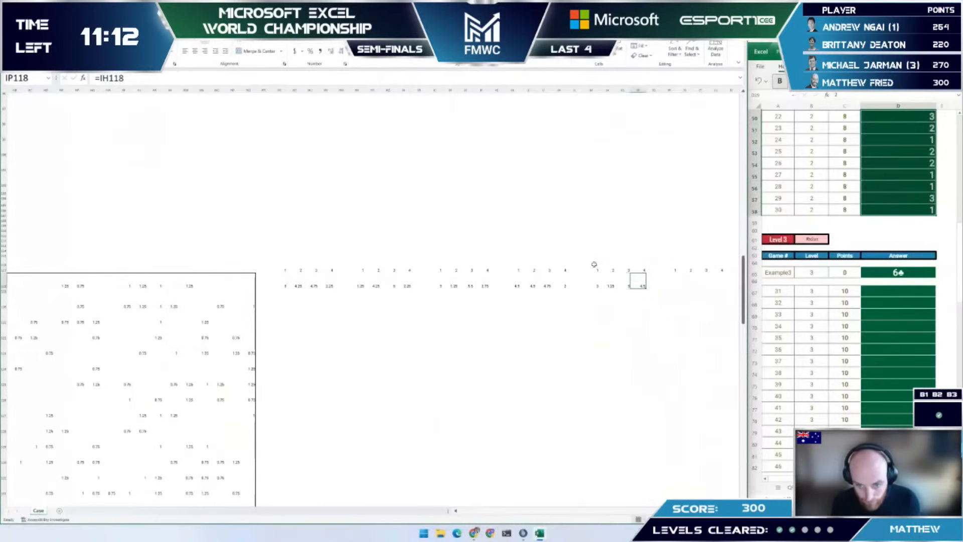
key("Up")
key("ctrl+Right")
key("Right")
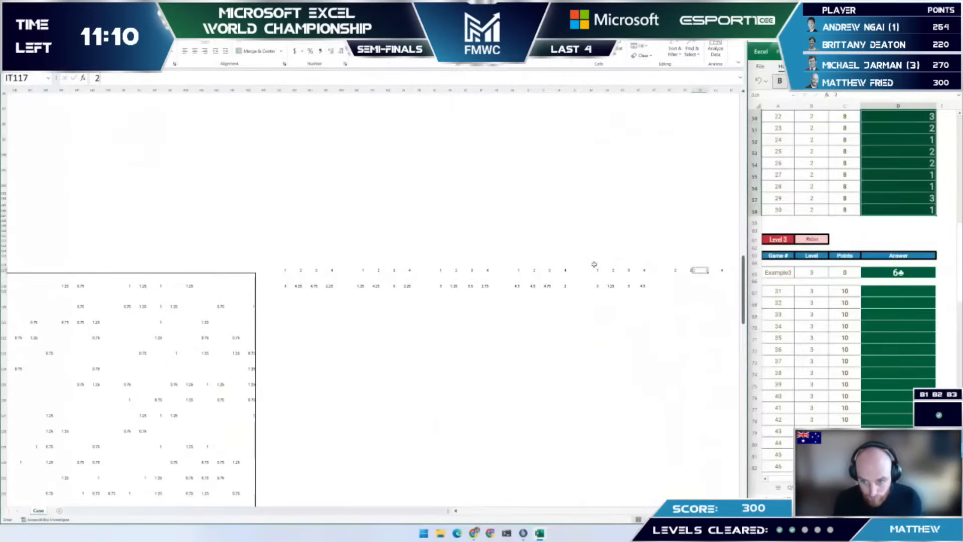
key("Right")
key("Down")
key("Left")
key("Left")
key("Left")
key("Left")
key("Left")
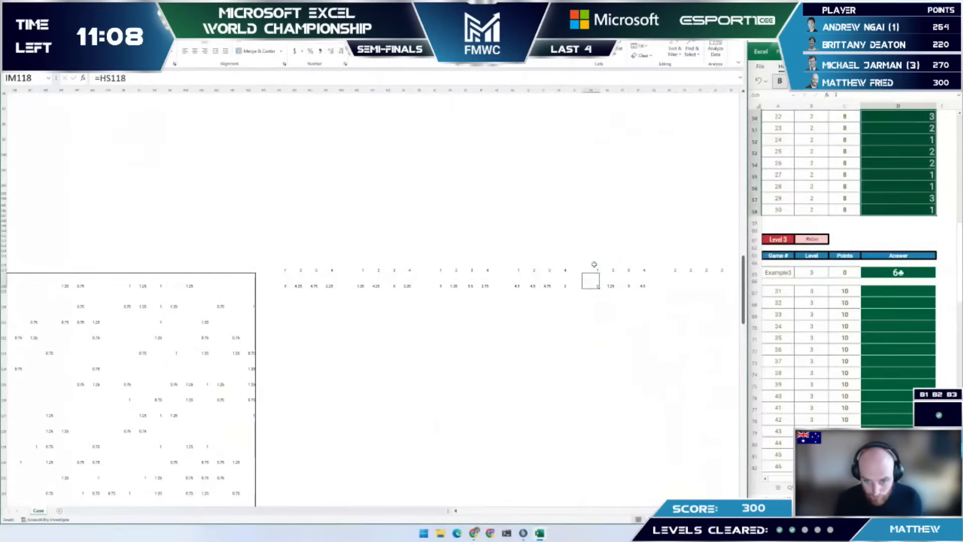
Step: Change all four header numbers above the referenced totals, IM117:IP117, to 1
key("Up")
key("Right")
key("Left")
key("Down")
key("Left")
key("Left")
Step: Start an INDEX formula in IM118 that uses the first block of headers and totals as its array
type("=INDEX(")
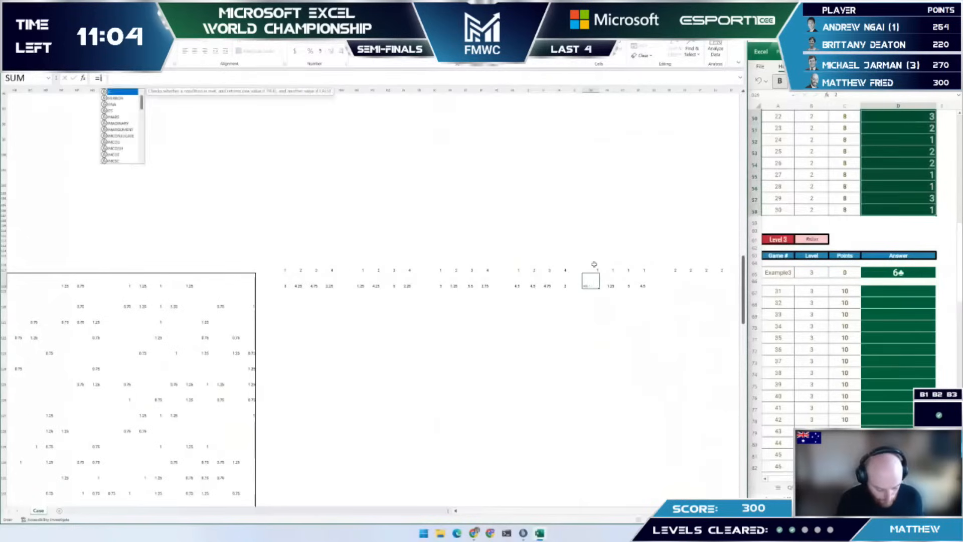
key("Left")
key("Left")
key("Left")
key("Left")
key("Left")
key("Left")
key("Left")
key("Left")
key("Left")
key("Left")
key("Left")
key("Left")
key("Left")
key("Left")
key("Left")
key("Left")
key("Left")
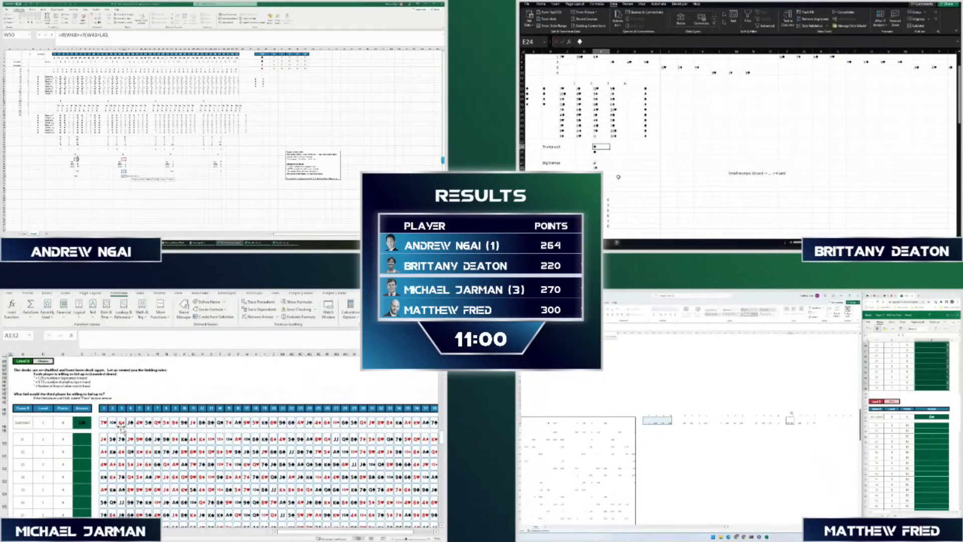
Step: Extend the nested IF formula in W50 with the results 0 and 1
scroll(618, 176, "up", 1)
key("ctrl+Page_Down")
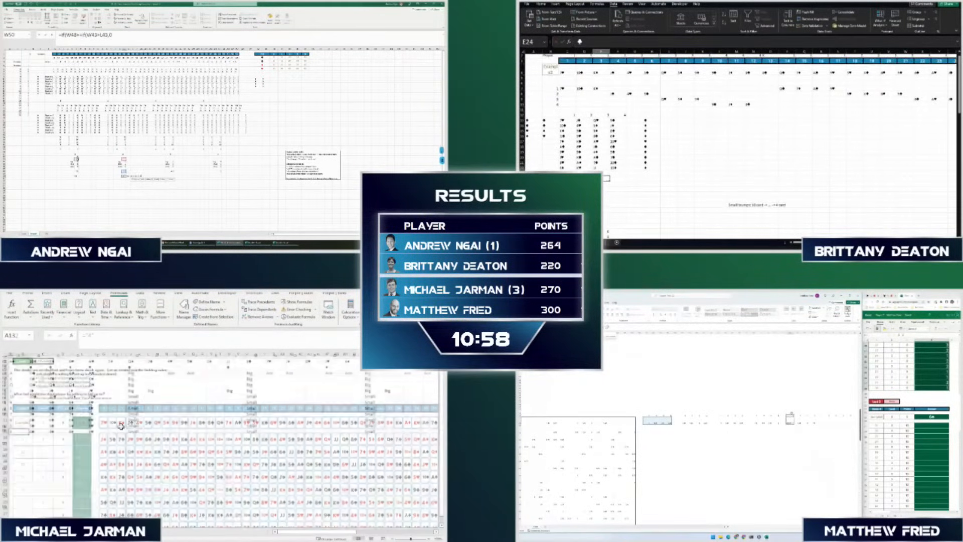
type("0,1)")
Step: Examine the Big, Small and Ace lookup tables on Sheet2 and the four suit rows with their totals on Sheet1
key("ctrl+Right")
scroll(608, 208, "down", 5)
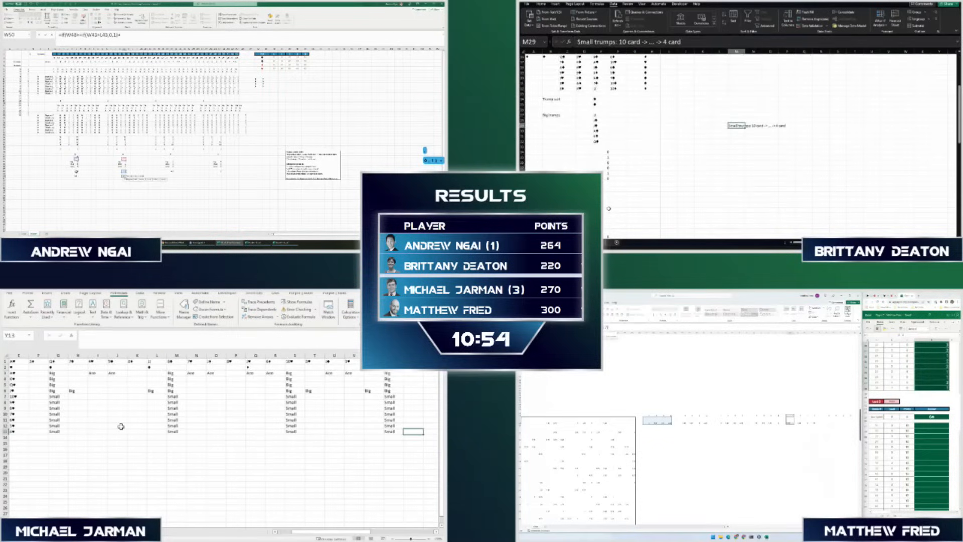
scroll(608, 208, "down", 4)
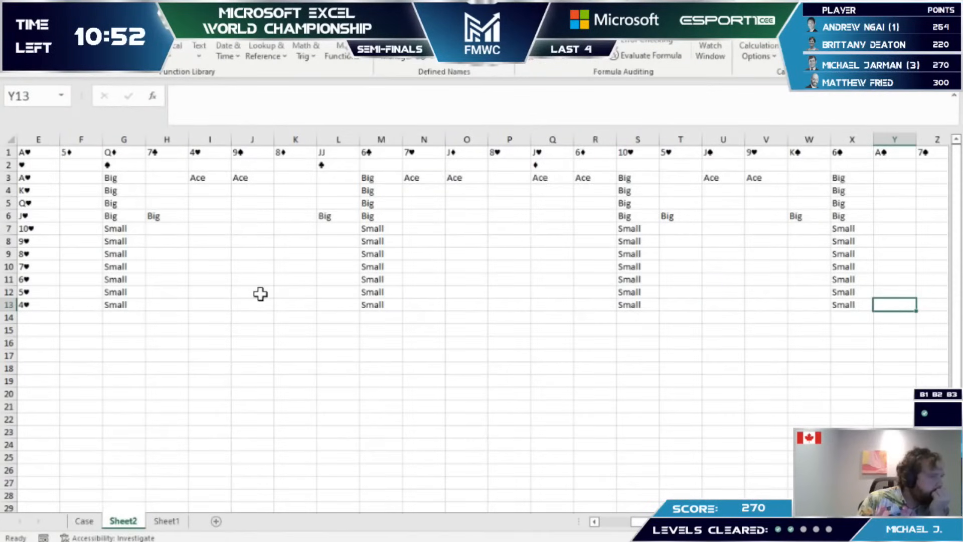
key("Home")
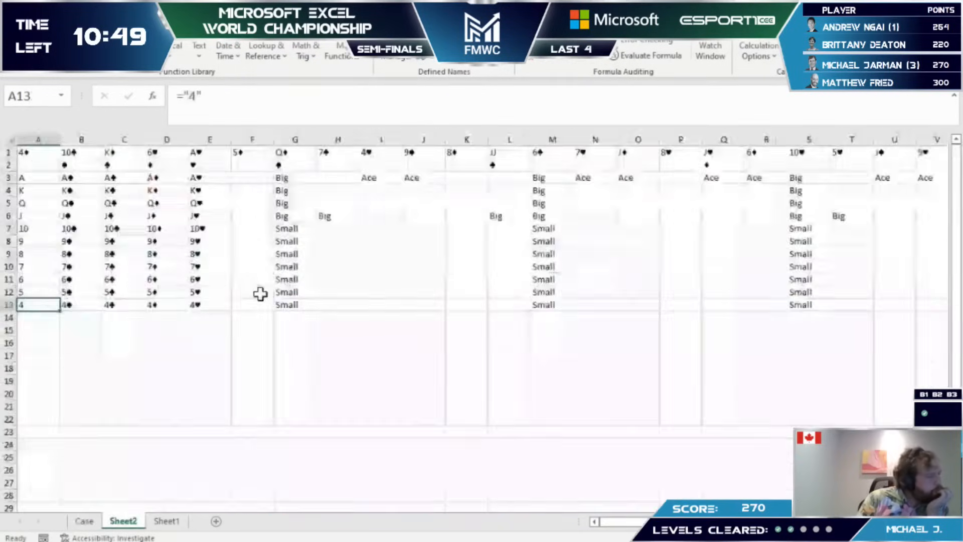
key("ctrl+Page_Down")
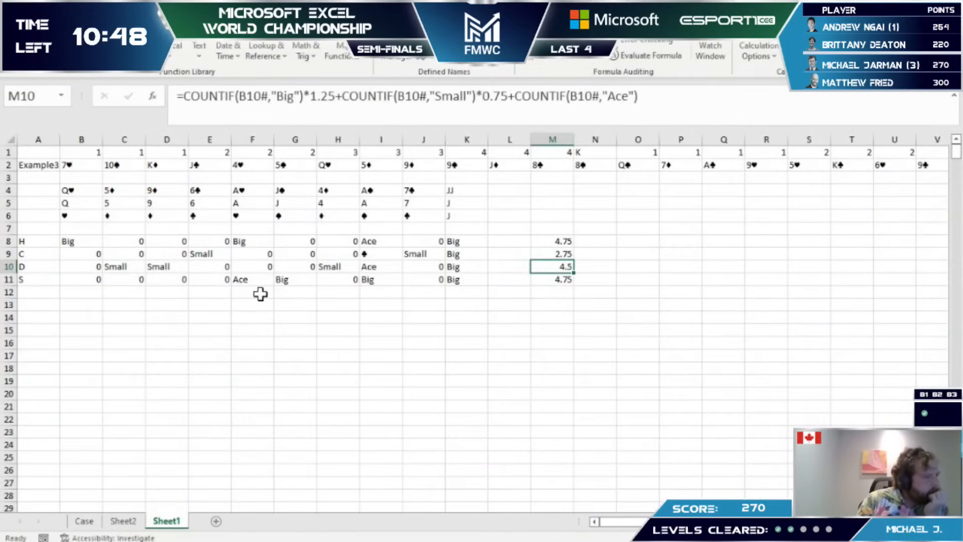
key("Up")
key("Up")
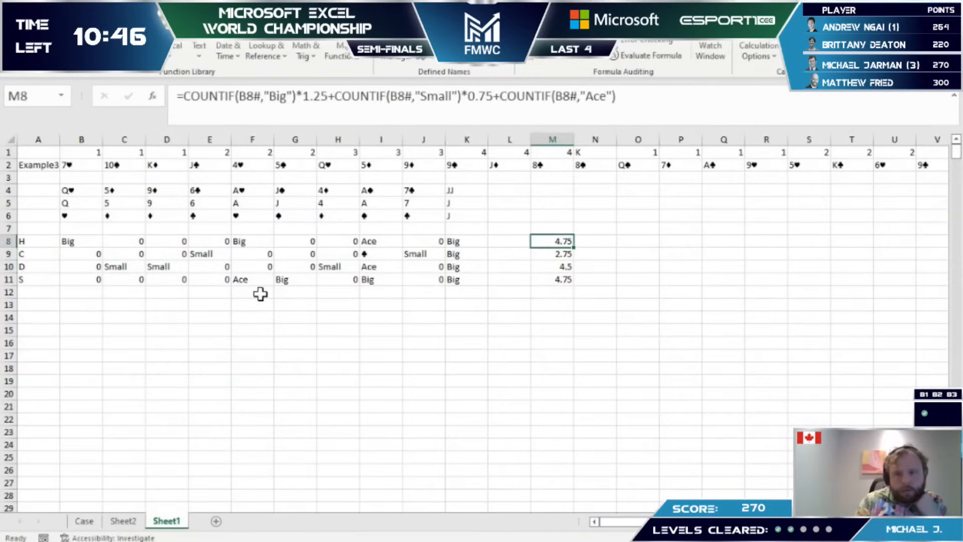
key("Home")
key("Down")
key("Right")
key("ctrl+shift+Right")
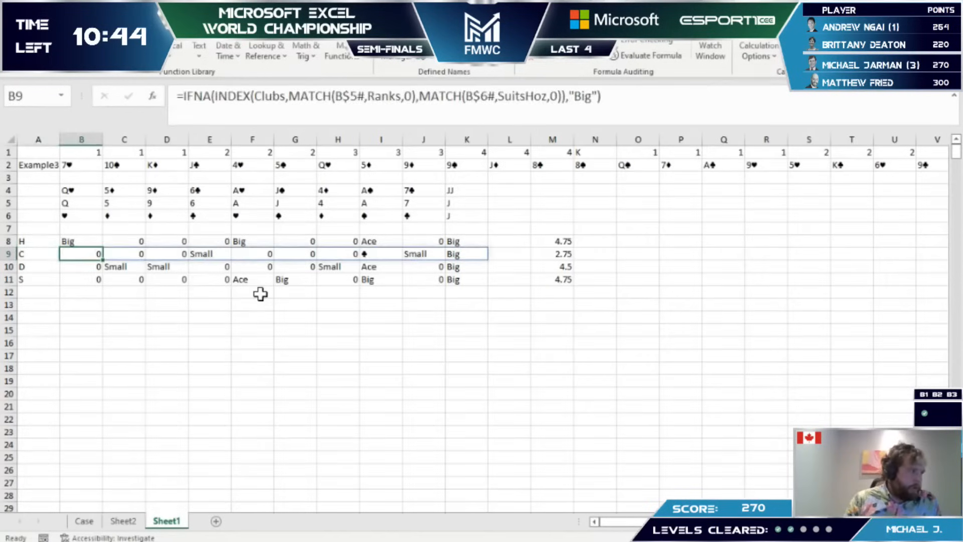
key("Down")
key("Down")
key("ctrl+shift+Right")
key("Tab")
key("Tab")
key("Tab")
key("Tab")
key("Tab")
key("Tab")
key("Tab")
key("Tab")
key("Tab")
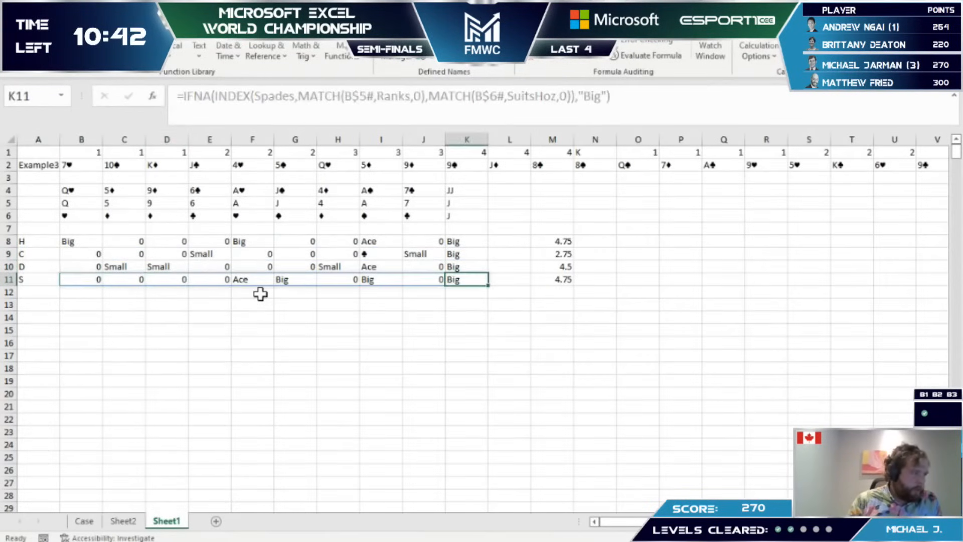
Step: Inspect the COUNTIF formula in M9 that scores the clubs row
key("Right")
key("Up")
key("Up")
key("Right")
key("F2")
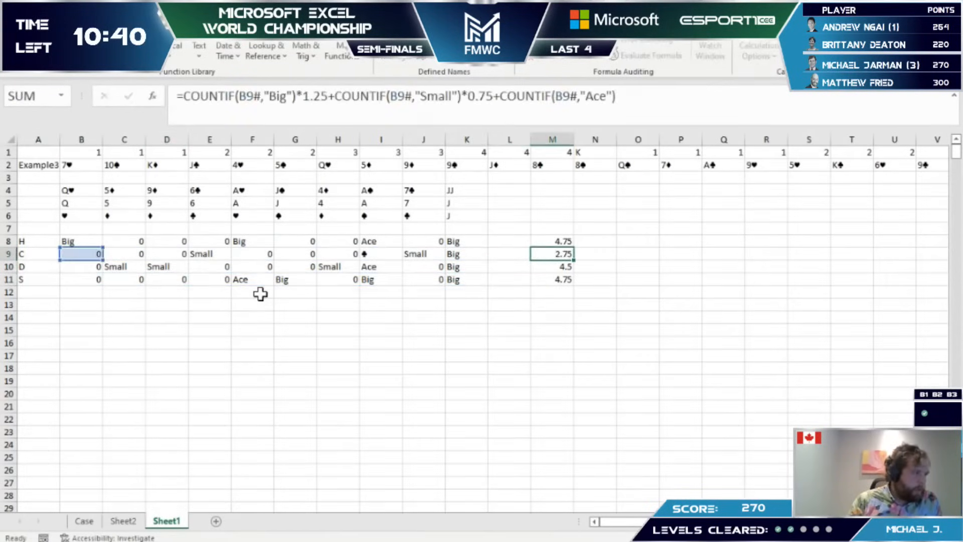
key("Escape")
Step: Inspect the INDEX and MATCH formula in B9 and check its reference to the Clubs name
key("Left")
key("Left")
key("Left")
key("Left")
key("Left")
key("Left")
key("Left")
key("Left")
key("Left")
key("Left")
key("Left")
key("F2")
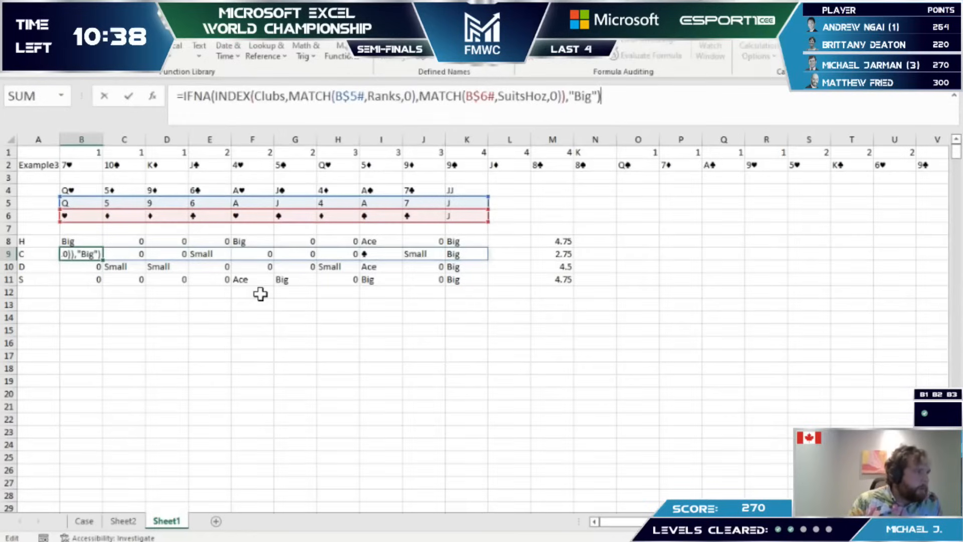
key("Escape")
key("F2")
key("Home")
key("Right")
key("Right")
key("Right")
key("Right")
key("Right")
key("Right")
key("Right")
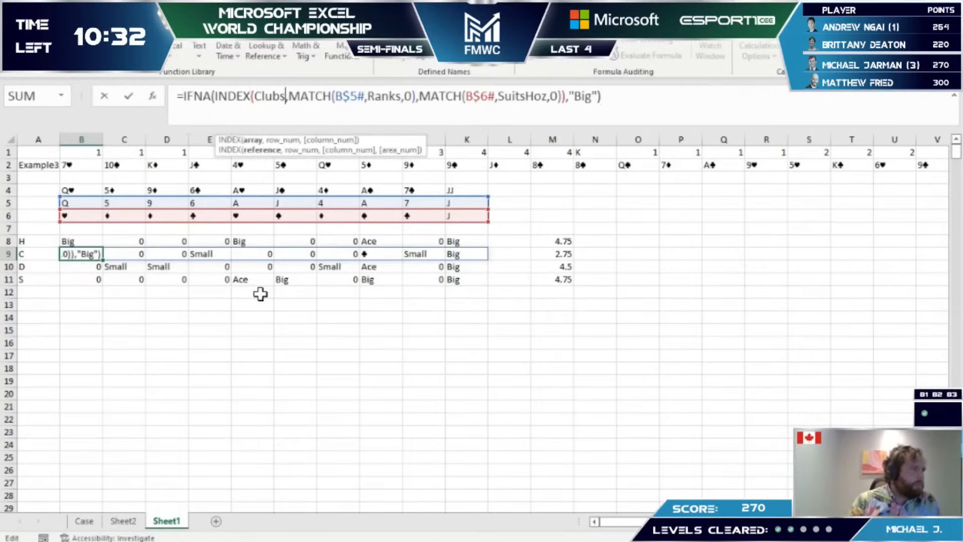
key("BackSpace")
type("s")
key("ctrl+Return")
Step: Check which cells the name Clubs covers on Sheet2 with a temporary =Clubs formula in A15
key("ctrl+Page_Up")
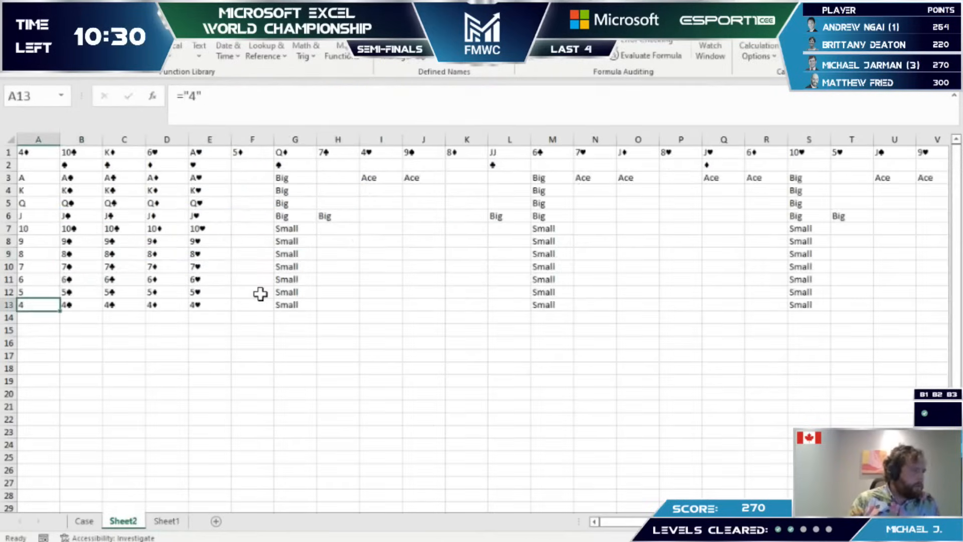
key("Down")
key("Down")
type("=Clubs")
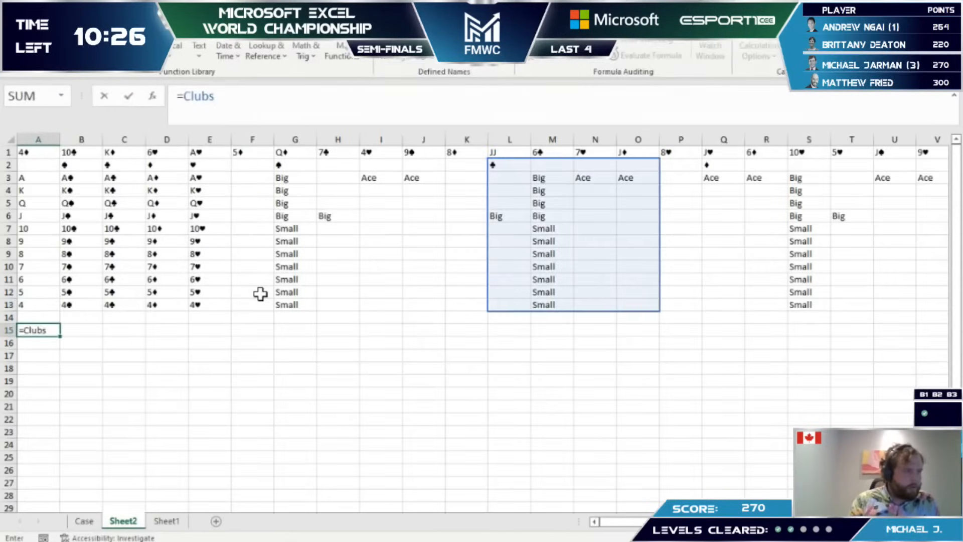
key("Escape")
Step: Correct the Clubs named range so it starts on the Ace row of Sheet2, like the other suit ranges
key("ctrl+F3")
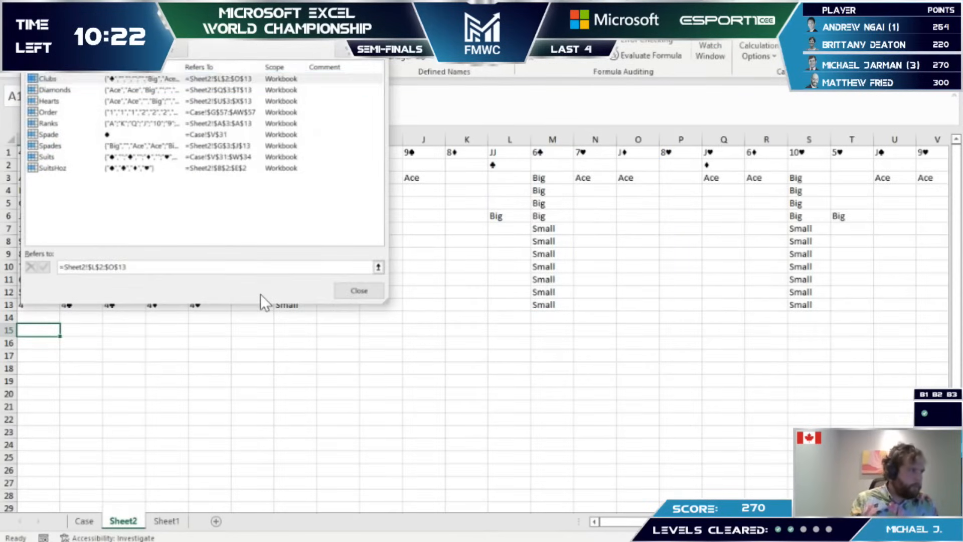
key("alt+e")
left_click(190, 206)
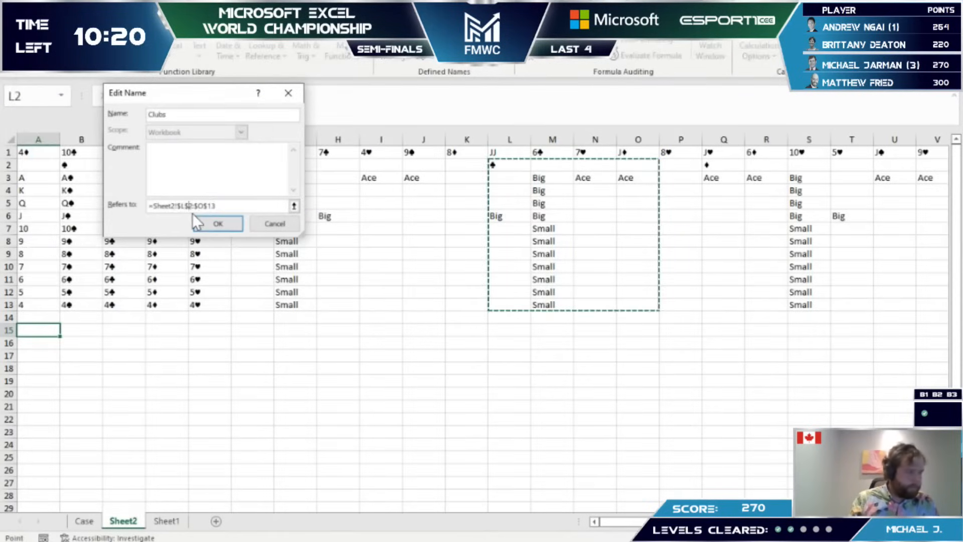
key("Return")
key("Escape")
key("ctrl+Page_Up")
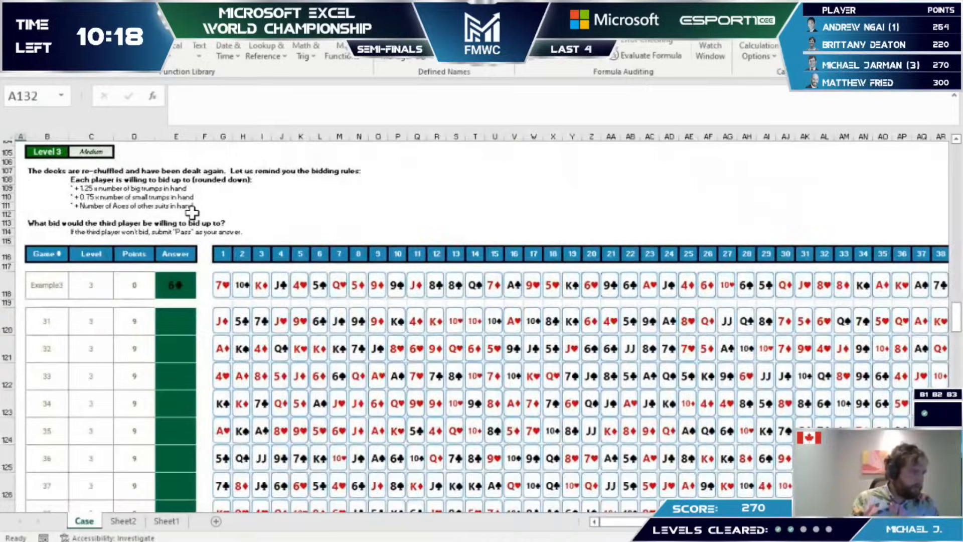
Step: Recheck the COUNTIF scoring formulas in M9 and M8 on Sheet1
key("ctrl+Page_Down")
key("ctrl+Page_Down")
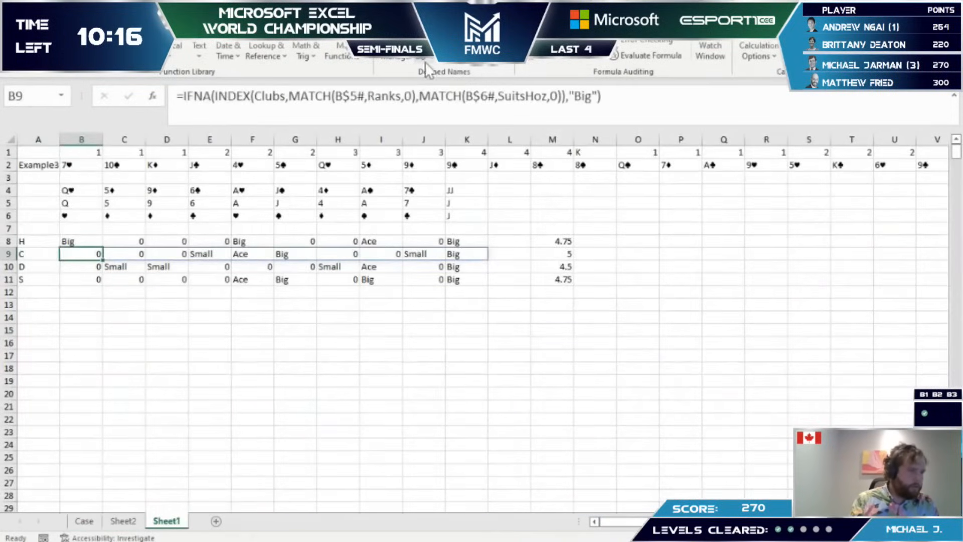
left_click(554, 263)
key("Up")
key("F2")
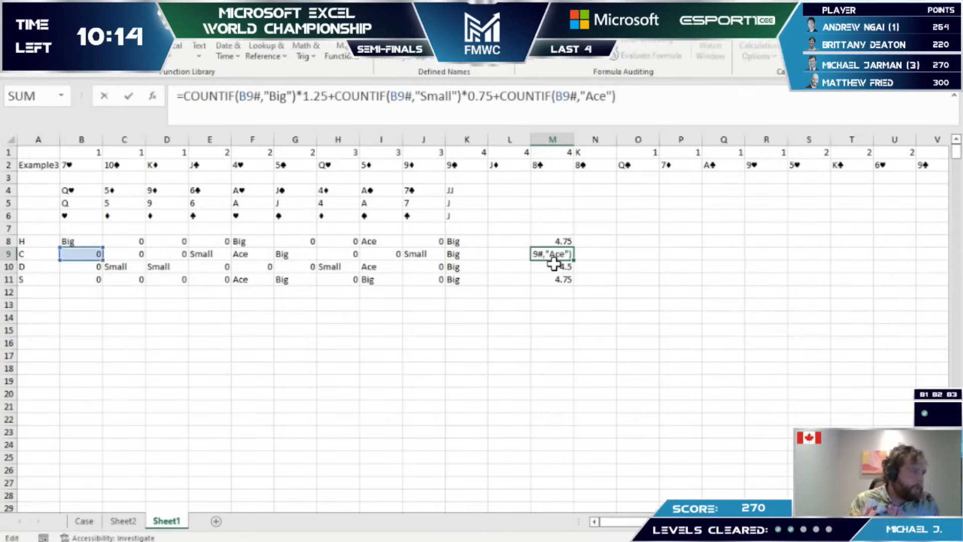
key("Escape")
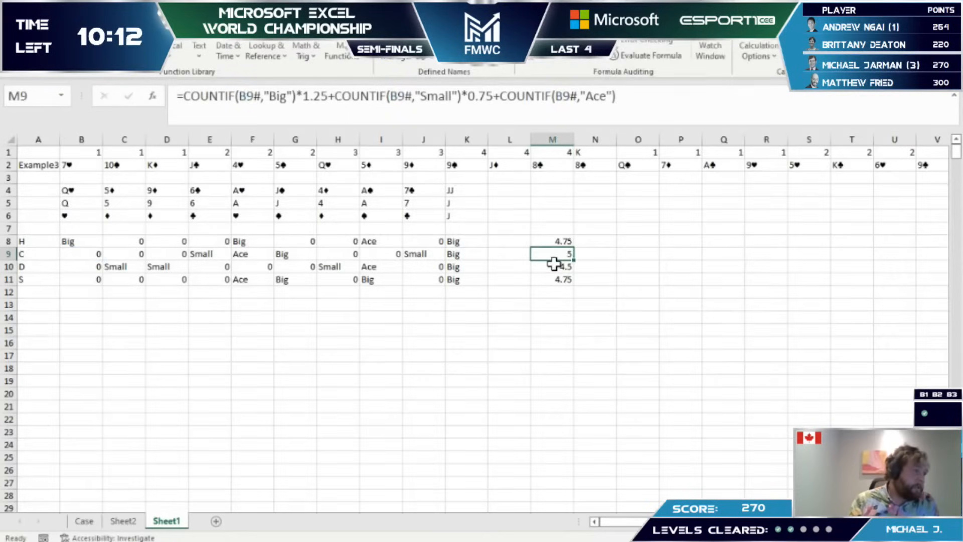
key("Up")
key("F2")
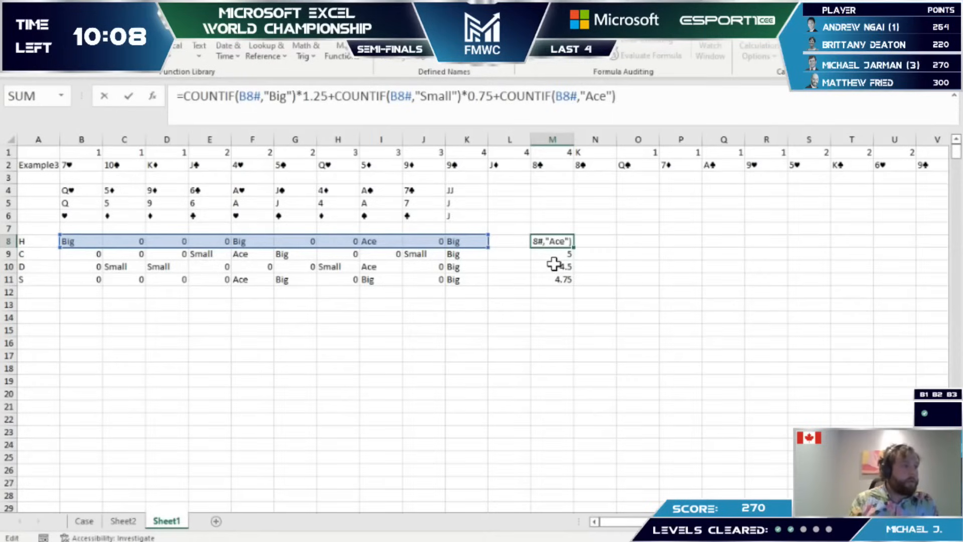
key("BackSpace")
key("ctrl+Return")
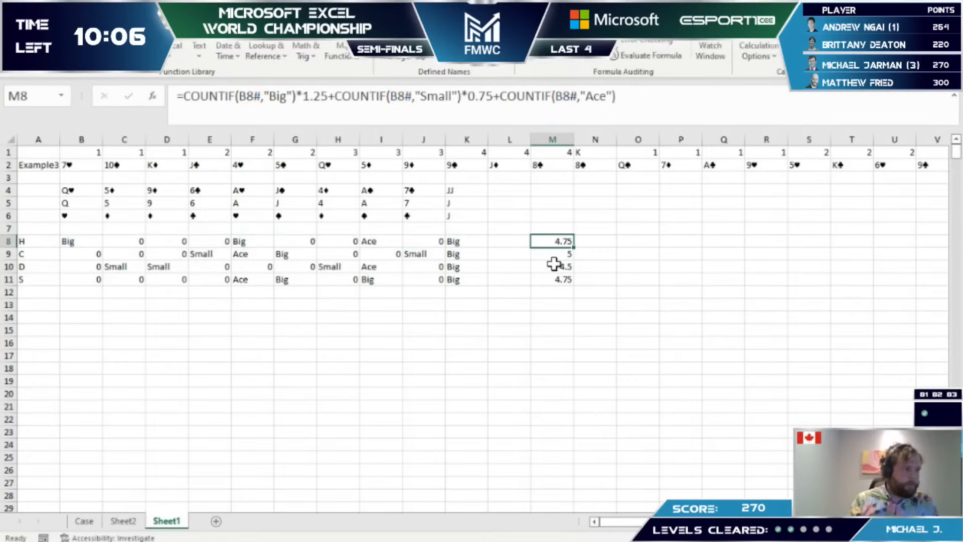
Step: Count the jokers in the dealt hand by entering =COUNTIF(B4#,"JJ") in M4
key("Up")
key("Up")
key("Up")
key("Up")
type("=")
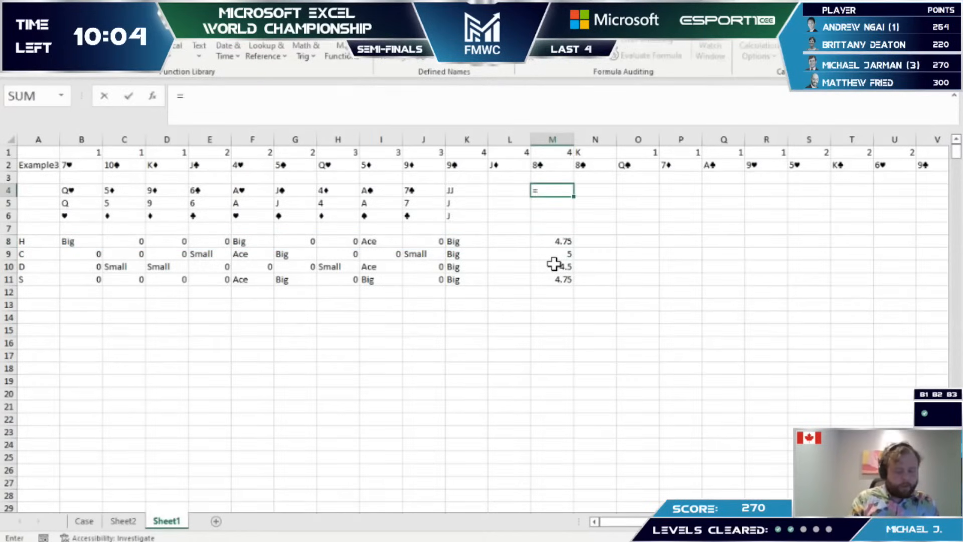
type("countif(B4#,")
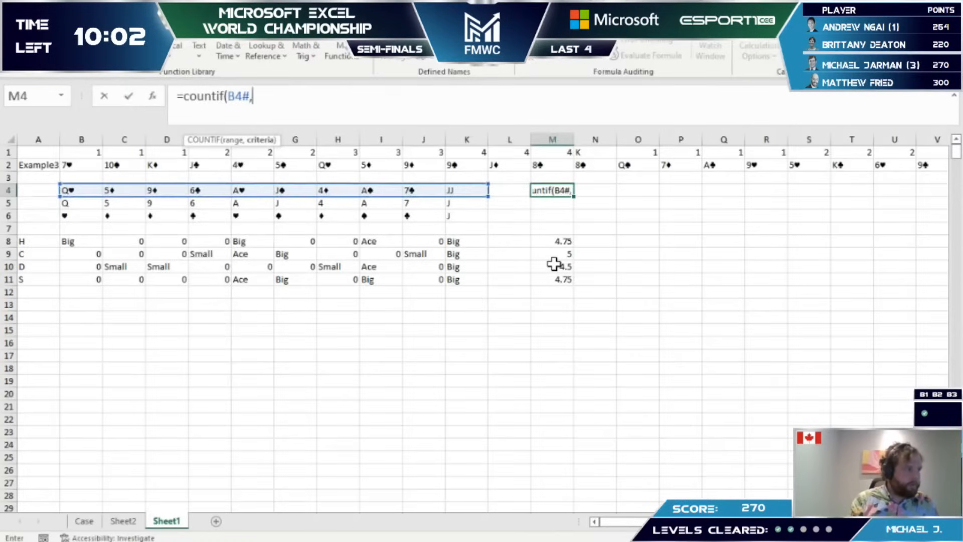
type("\"JJ\")")
key("ctrl+Return")
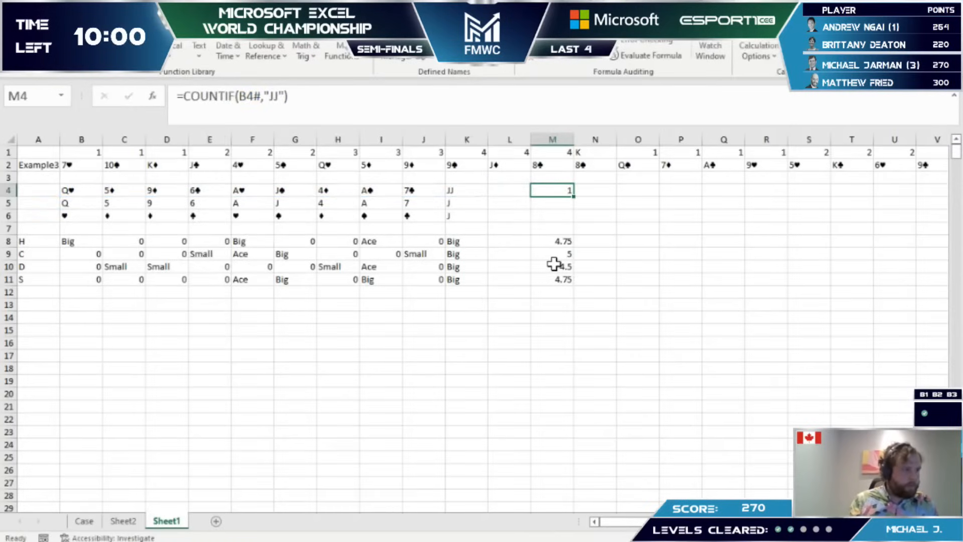
Step: Enclose the COUNTIF(B8#,"Big") term of the M8 scoring formula in its own parentheses ahead of the 1.25 multiplier
key("Down")
key("Down")
key("Down")
key("Down")
key("F2")
type("(")
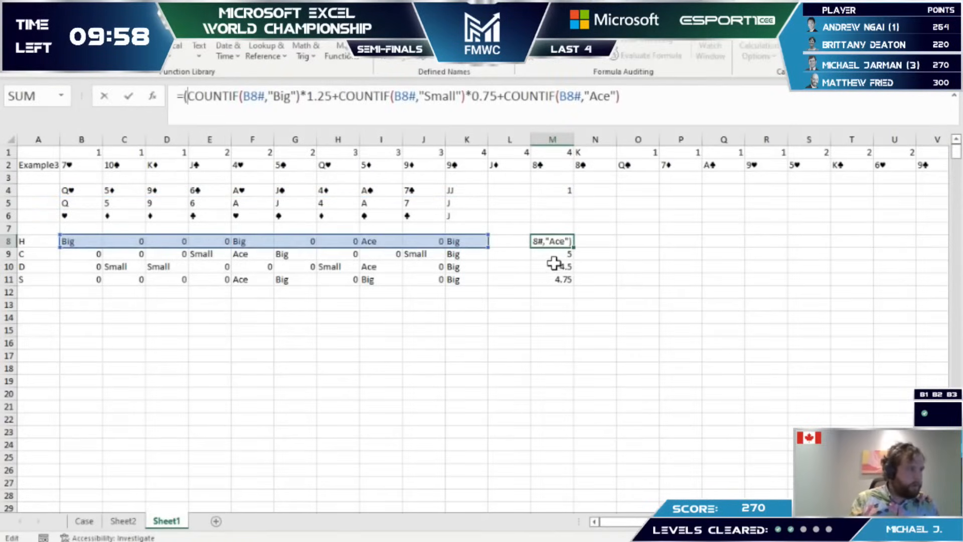
left_click(299, 96)
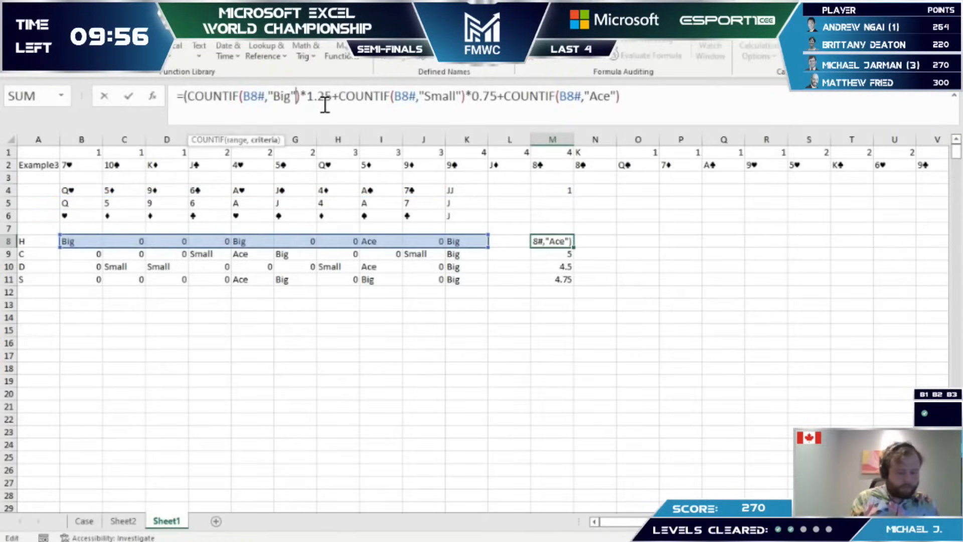
type(")")
key("ctrl+Return")
key("F2")
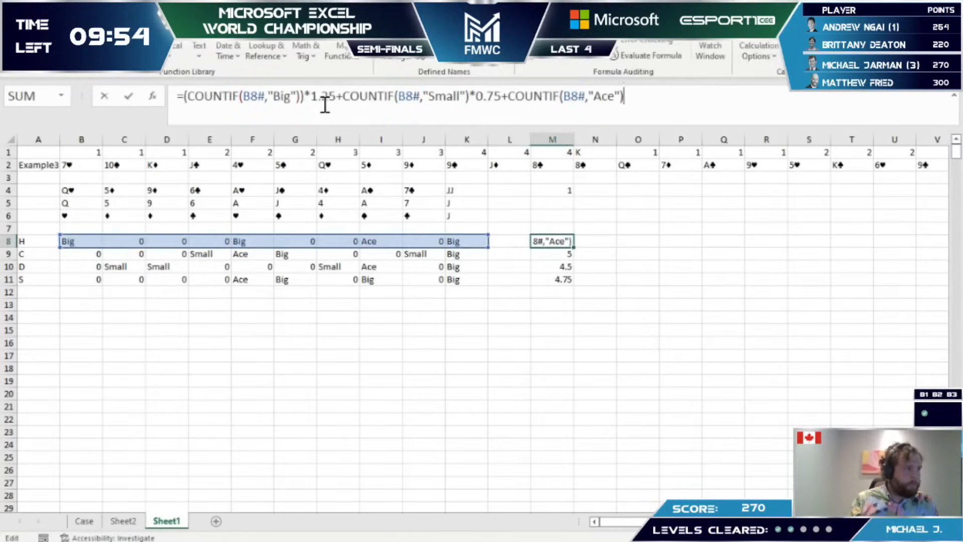
Step: Add the joker count $M$4 to the big-trump count in M8 and fill the formula down through M11
left_click(301, 95)
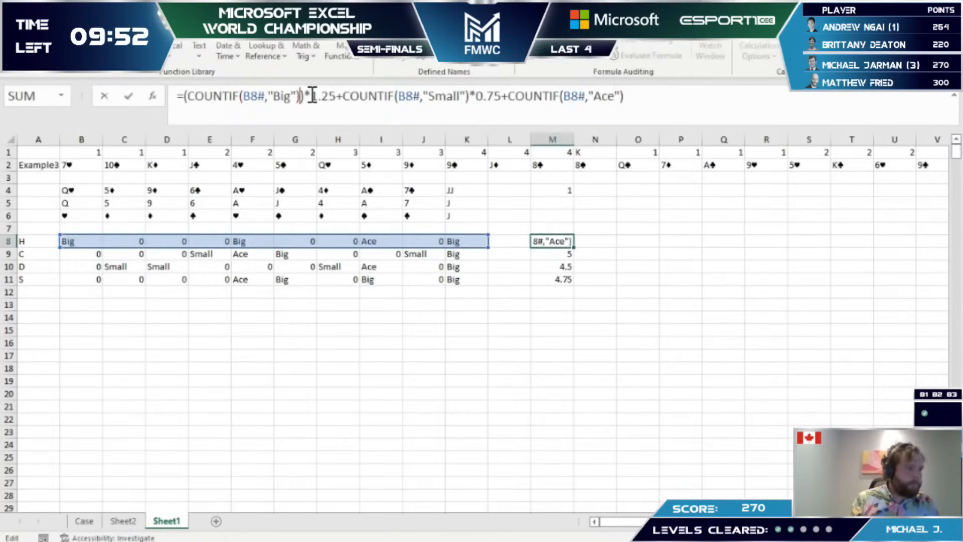
type("+")
left_click(564, 187)
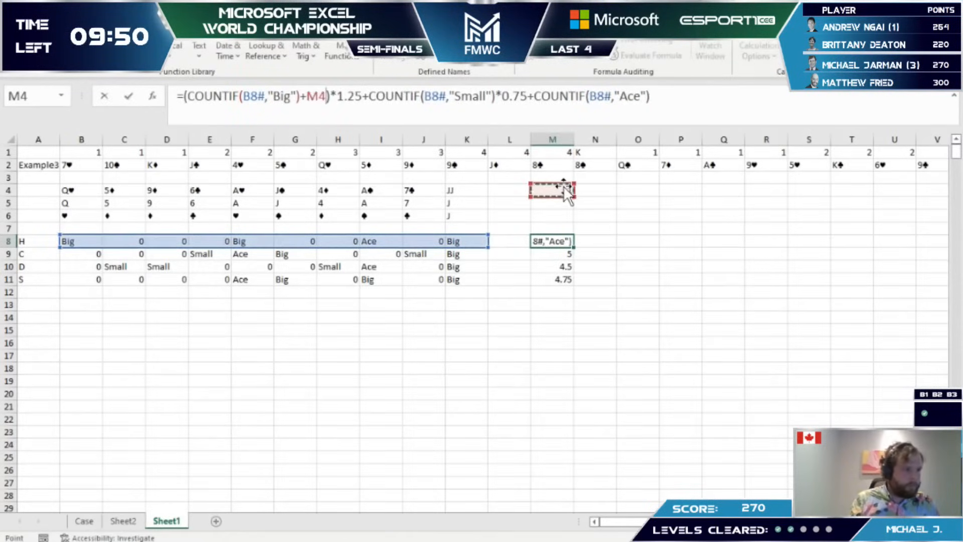
key("F4")
key("ctrl+Return")
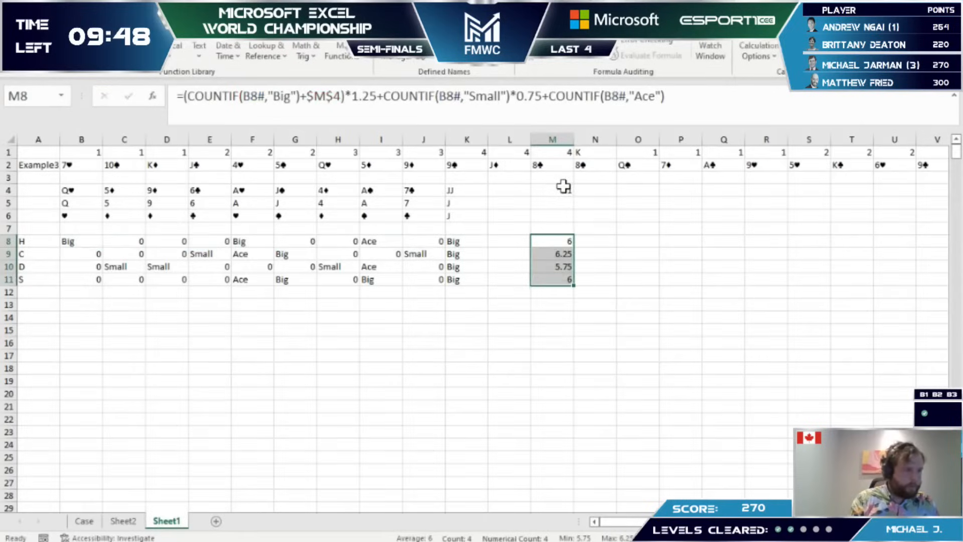
key("Down")
key("Up")
key("Down")
key("Down")
key("Down")
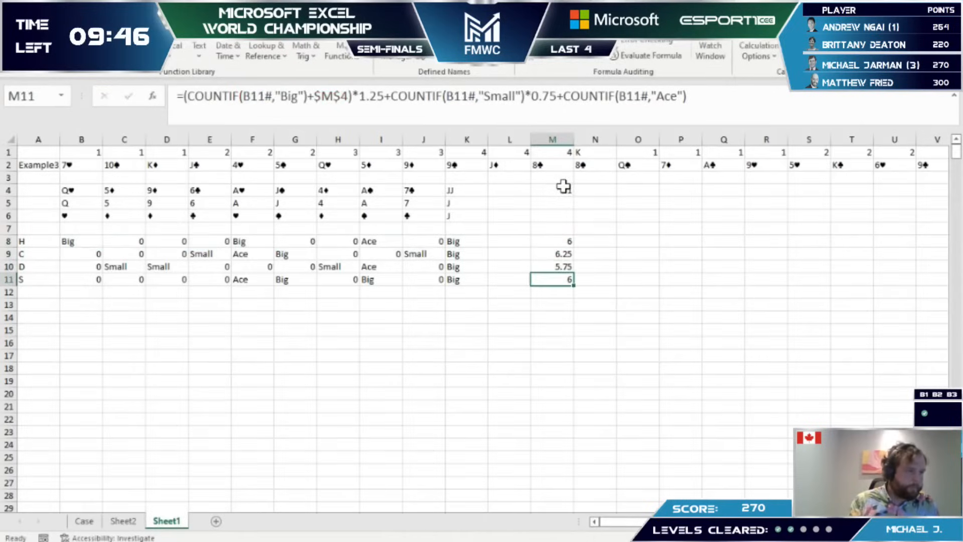
Step: Find the highest suit score by entering =MAX(M8:M11) in O7
key("Right")
key("Right")
key("Left")
key("Left")
key("Up")
key("Up")
key("Up")
key("Right")
key("Up")
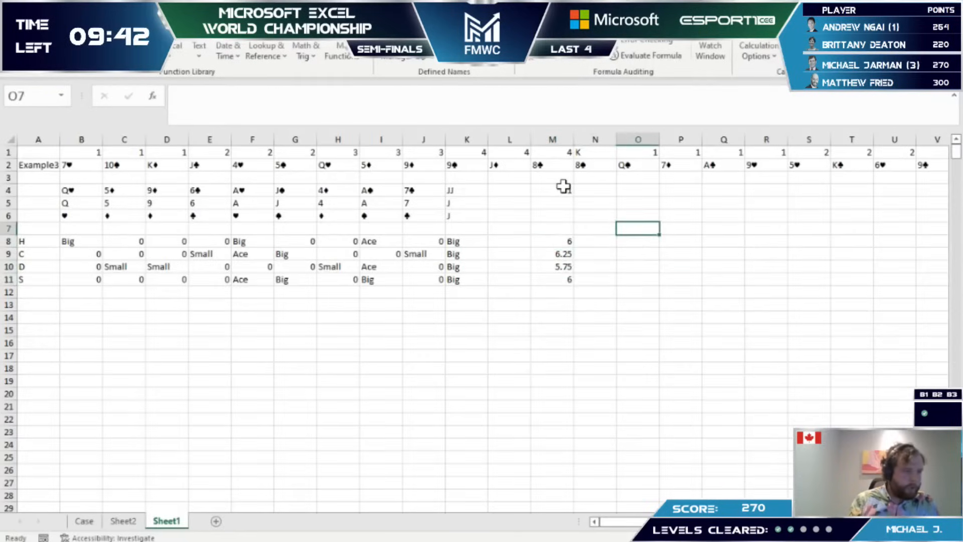
type("=max(")
key("Down")
key("Left")
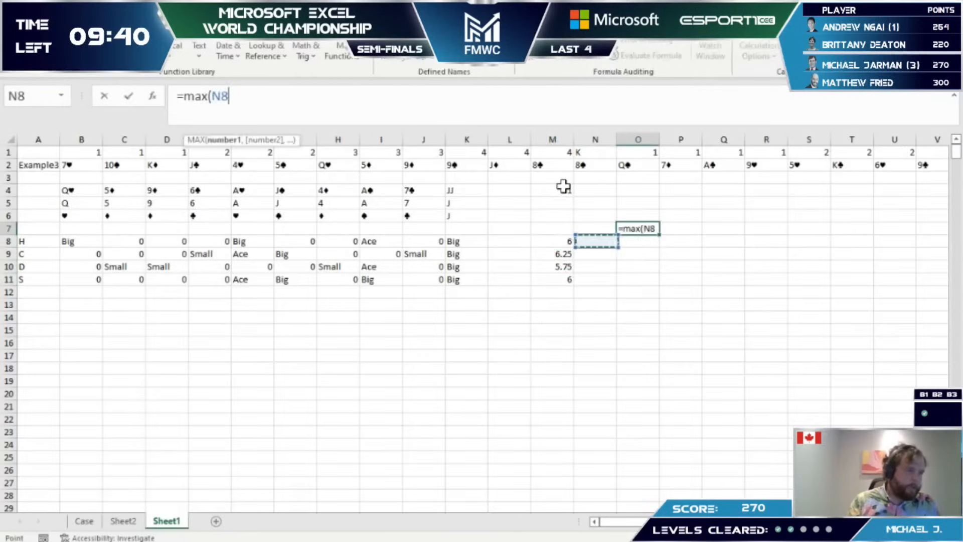
key("Left")
key("shift+Down")
key("shift+Down")
key("shift+Down")
key("ctrl+Return")
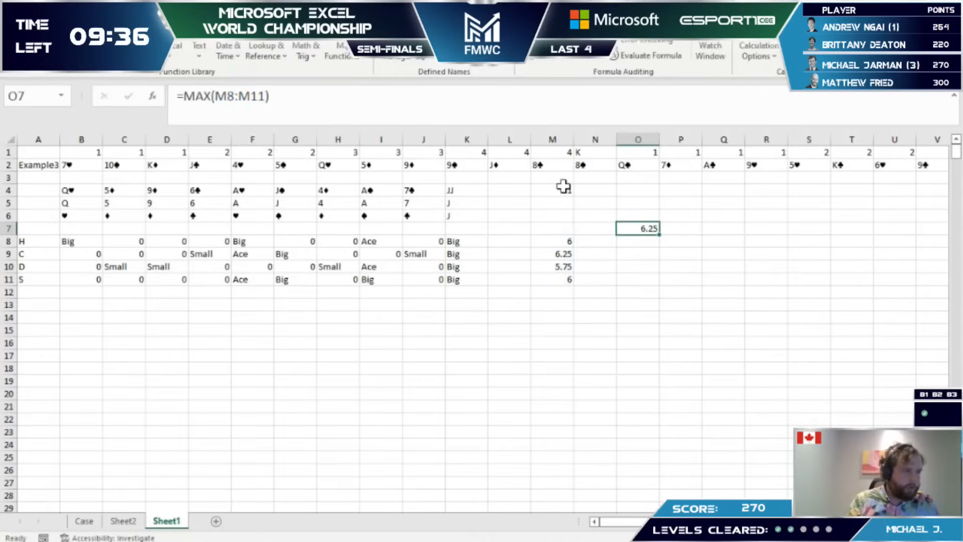
key("Home")
key("Down")
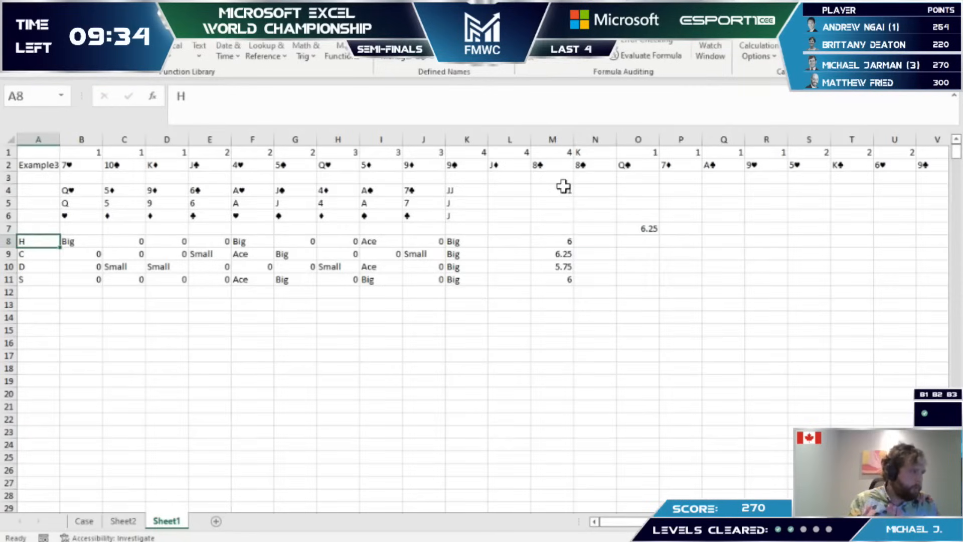
key("Right")
key("ctrl+shift+Right")
key("ctrl+shift+Down")
key("ctrl+c")
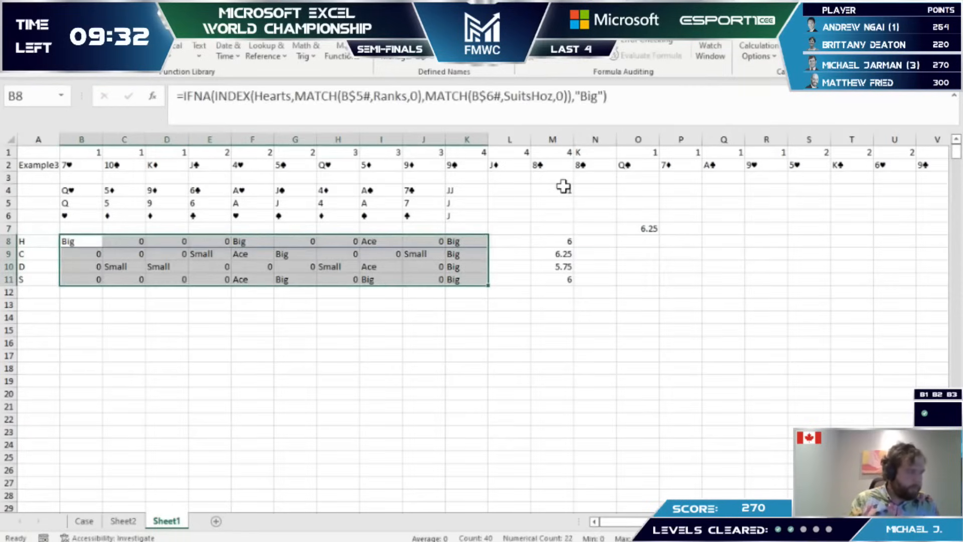
key("ctrl+space")
key("Left")
key("Up")
key("Up")
key("Right")
key("ctrl+shift+Right")
key("ctrl+c")
key("Down")
key("Down")
key("Left")
key("Escape")
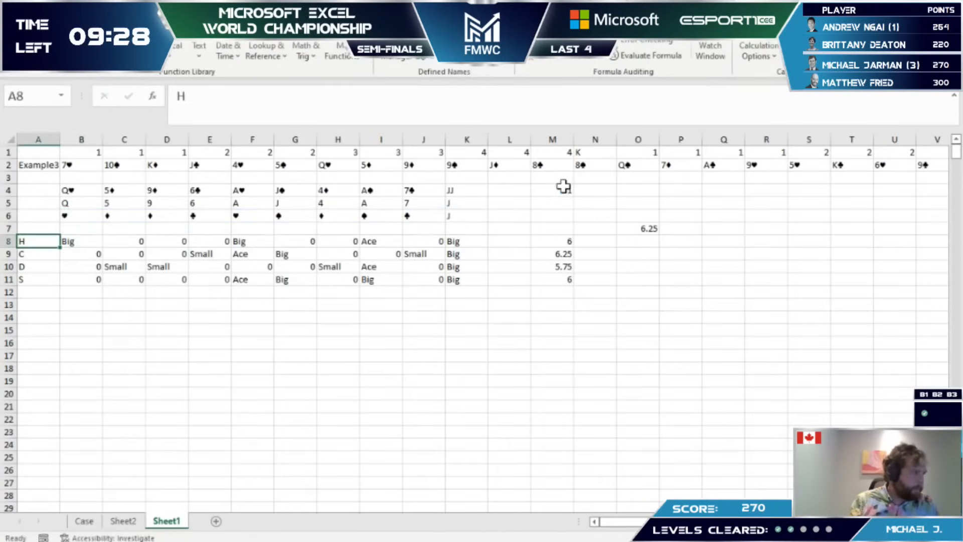
Step: Replace the H label in A8 with the heart symbol copied from B6
key("Up")
key("Up")
key("Right")
key("ctrl+shift+Right")
key("ctrl+shift+Left")
key("ctrl+c")
key("Down")
key("Down")
key("Left")
key("ctrl+v")
Step: Replace the C label in A9 with the club symbol copied from E6
key("Right")
key("Up")
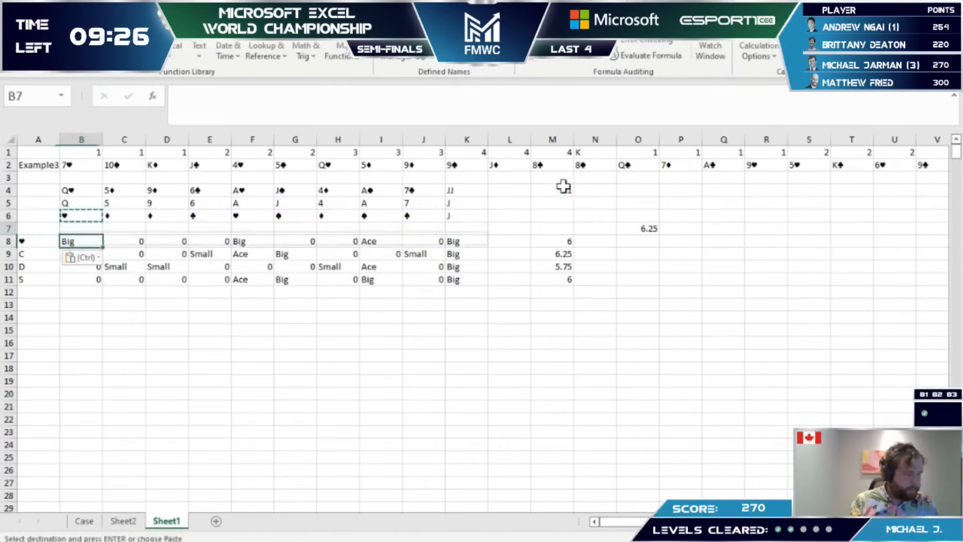
key("Up")
key("Right")
key("Right")
key("Right")
key("ctrl+shift+Right")
key("ctrl+shift+Left")
key("ctrl+c")
key("Down")
key("Down")
key("Left")
key("Left")
key("Left")
key("Left")
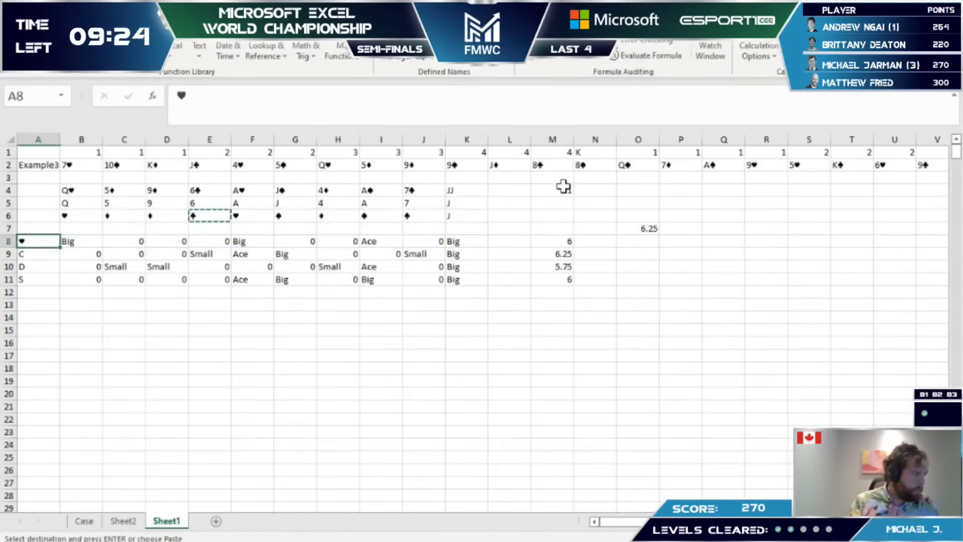
key("Down")
key("ctrl+v")
Step: Replace the D label in A10 with the diamond symbol copied from C6
key("Up")
key("Up")
key("Right")
key("Right")
key("Up")
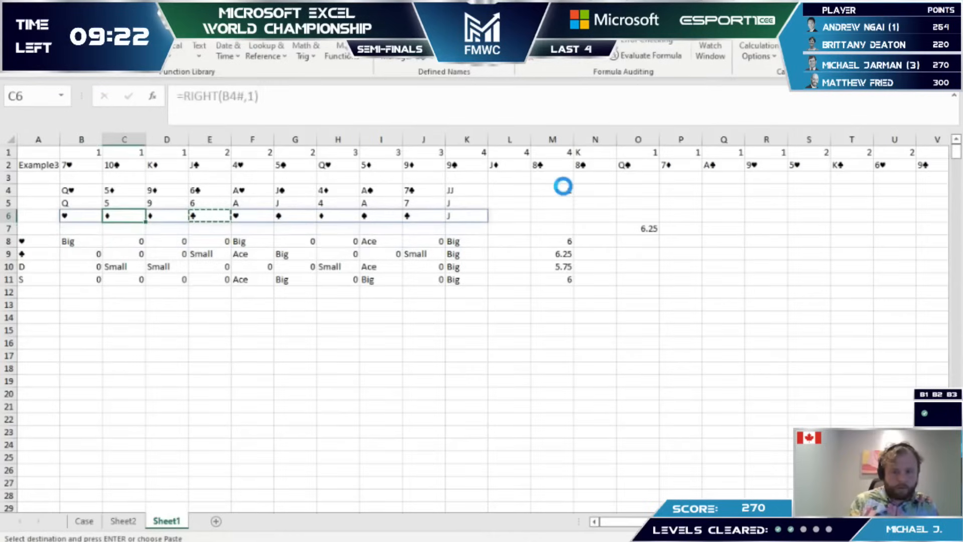
key("ctrl+c")
key("Left")
key("Left")
key("Down")
key("Down")
key("Down")
key("Down")
key("ctrl+v")
Step: Replace the S label in A11 with the spade symbol copied from G6
key("Up")
key("Up")
key("Up")
key("Right")
key("Right")
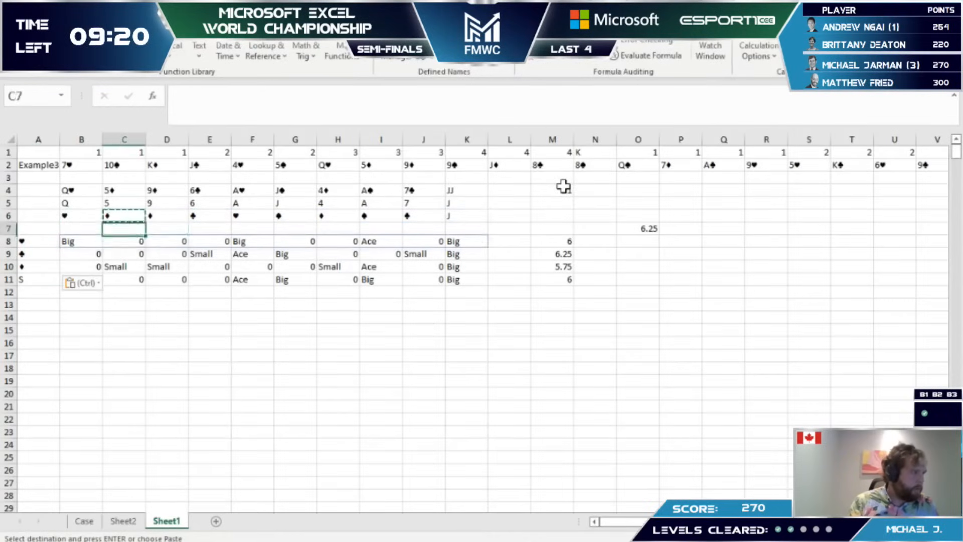
key("Up")
key("Up")
key("Right")
key("Right")
key("Down")
key("Right")
key("Right")
key("ctrl+c")
key("Down")
key("Down")
key("ctrl+Left")
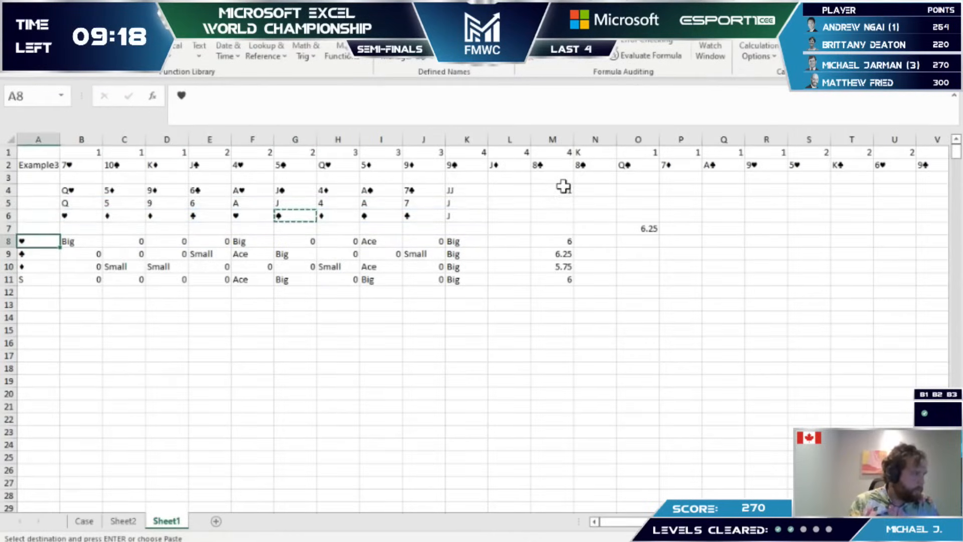
key("Down")
key("Down")
key("Down")
key("ctrl+v")
key("Escape")
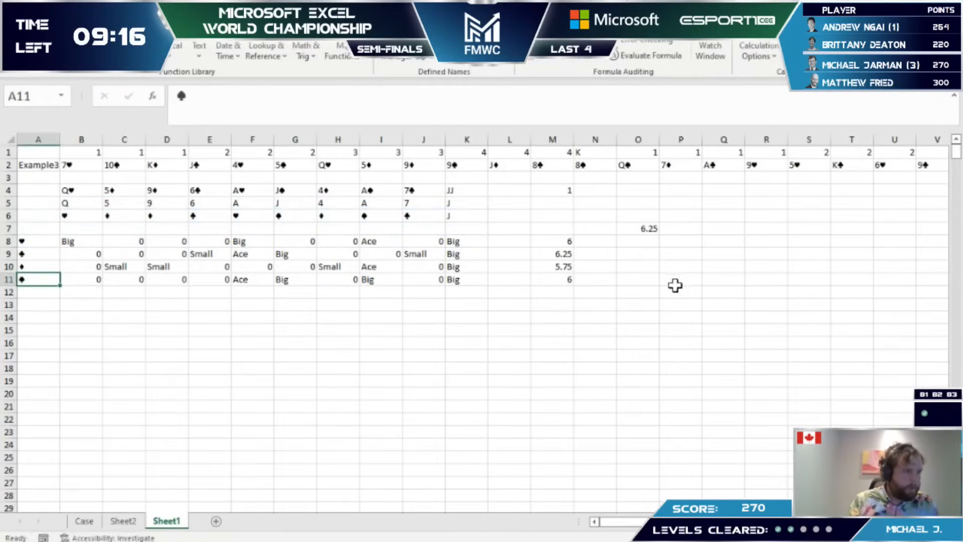
left_click(645, 246)
key("Up")
key("F2")
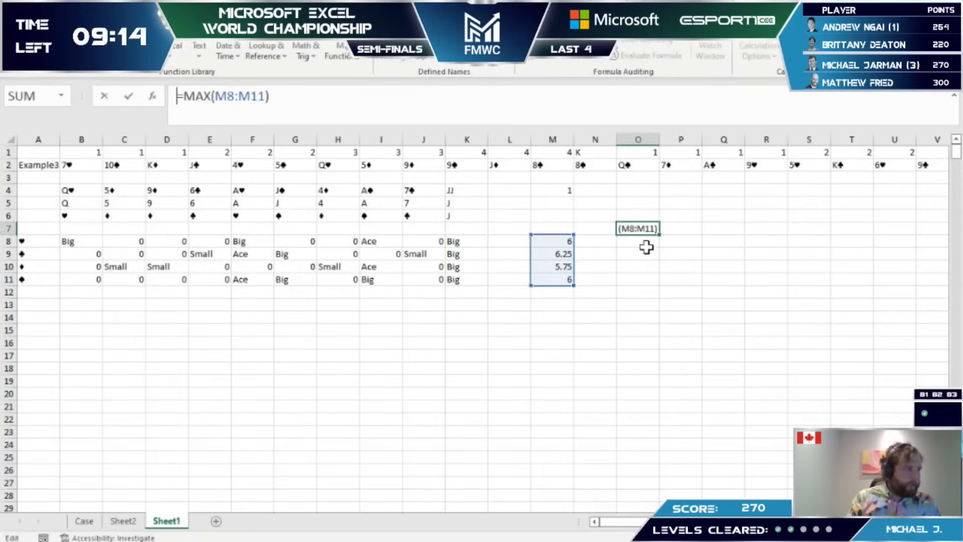
key("Home")
key("Right")
type("IND")
key("Escape")
key("Escape")
Step: Look up the best suit's symbol by entering =INDEX($A$8:$A$11,MATCH(O7,$M$8:$M$11,0)) in O8
key("Down")
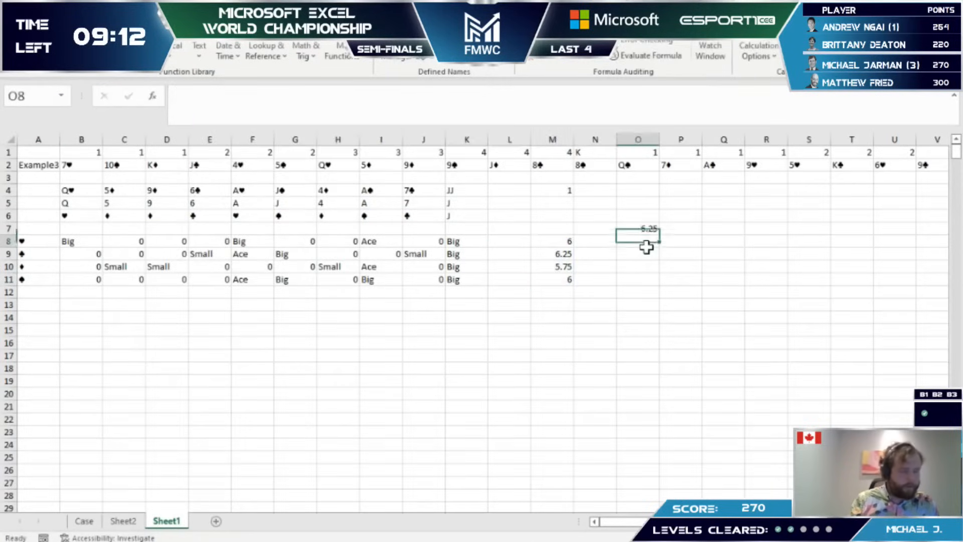
type("=index(")
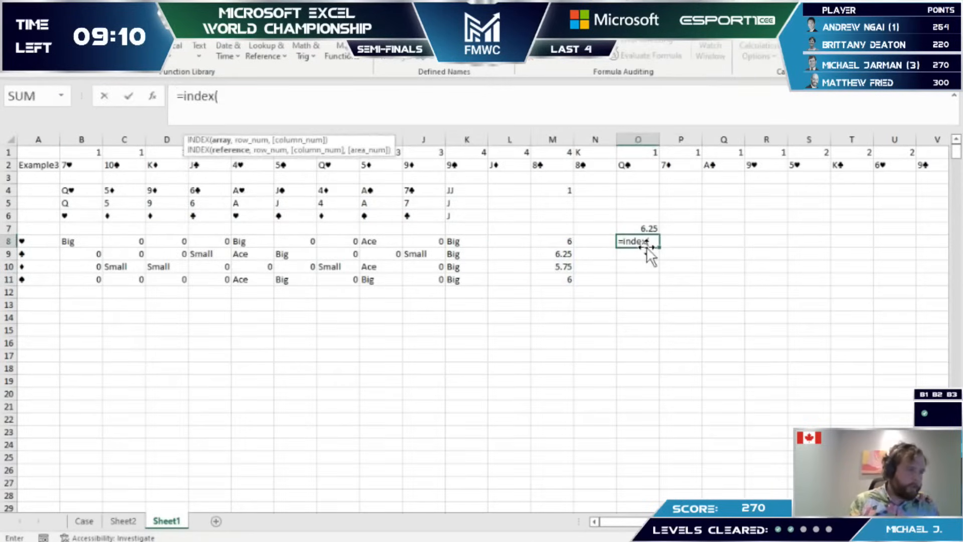
key("ctrl+Left")
key("Home")
key("ctrl+shift+Down")
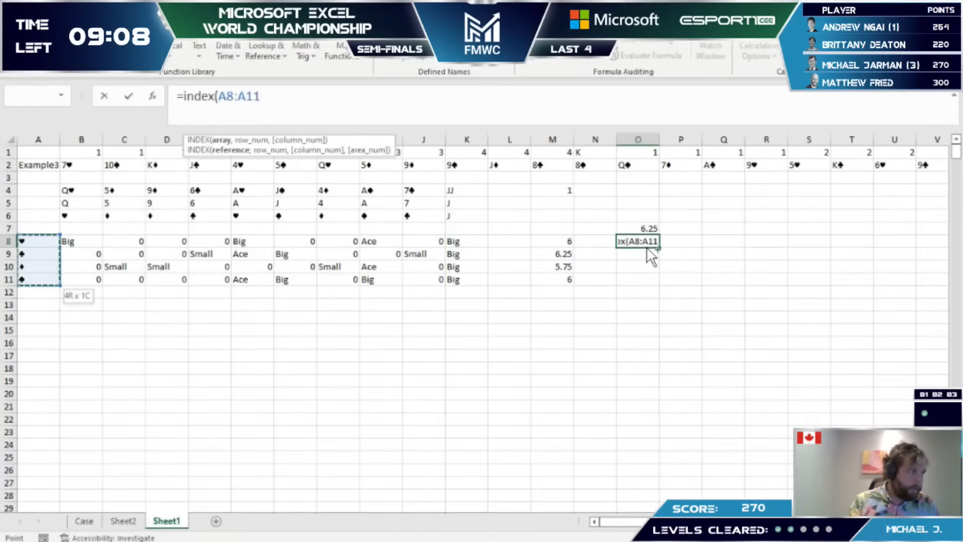
key("F4")
type(",match(")
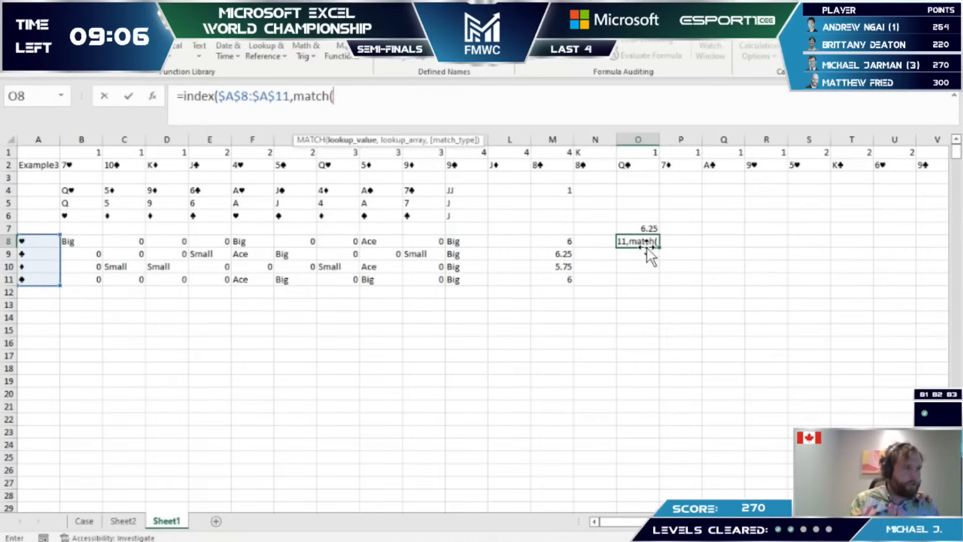
key("Up")
type(",")
key("Left")
key("Left")
key("ctrl+shift+Down")
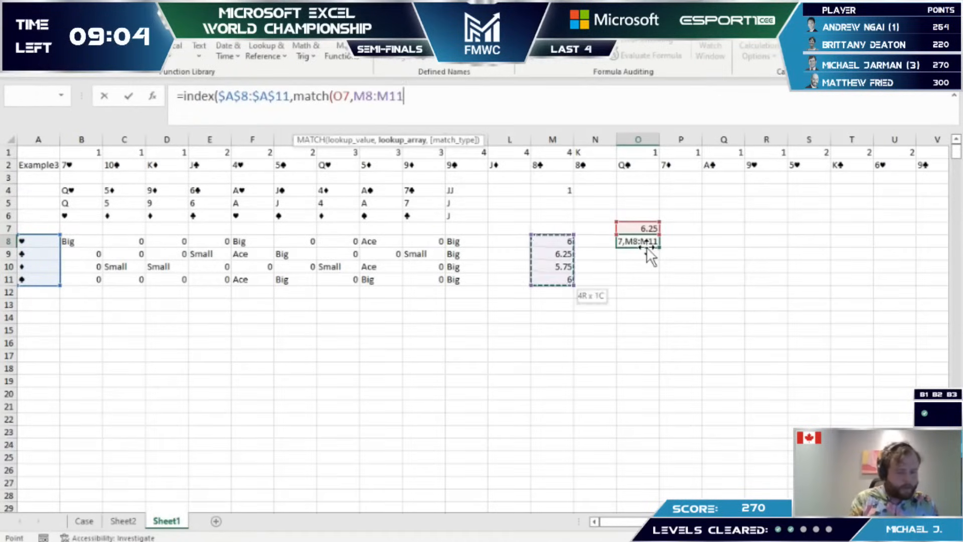
key("F4")
type(",0)")
key("ctrl+Return")
Step: Prefix the O8 suit lookup with INT(O7)& so the bid combines the rounded-down score with the suit symbol
key("F2")
key("Home")
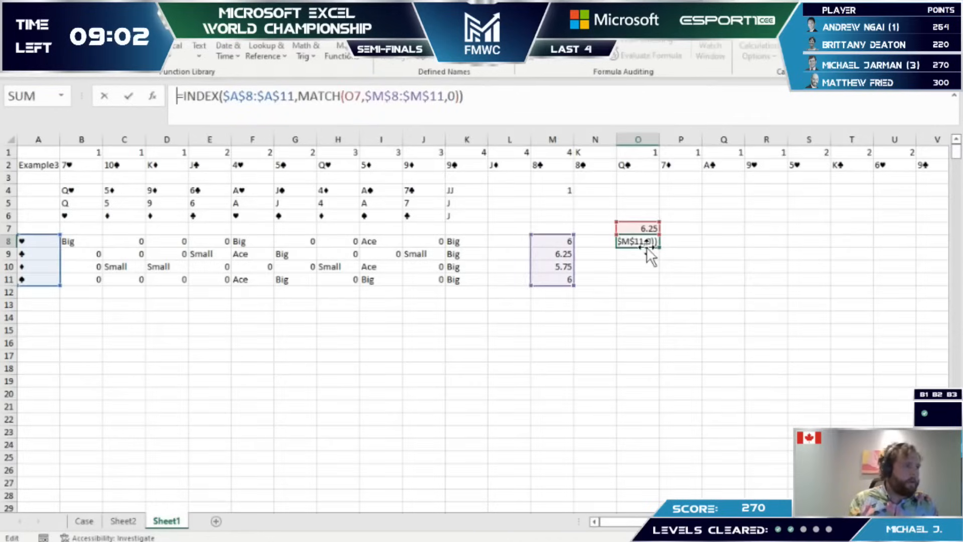
key("Right")
type("int(")
key("Up")
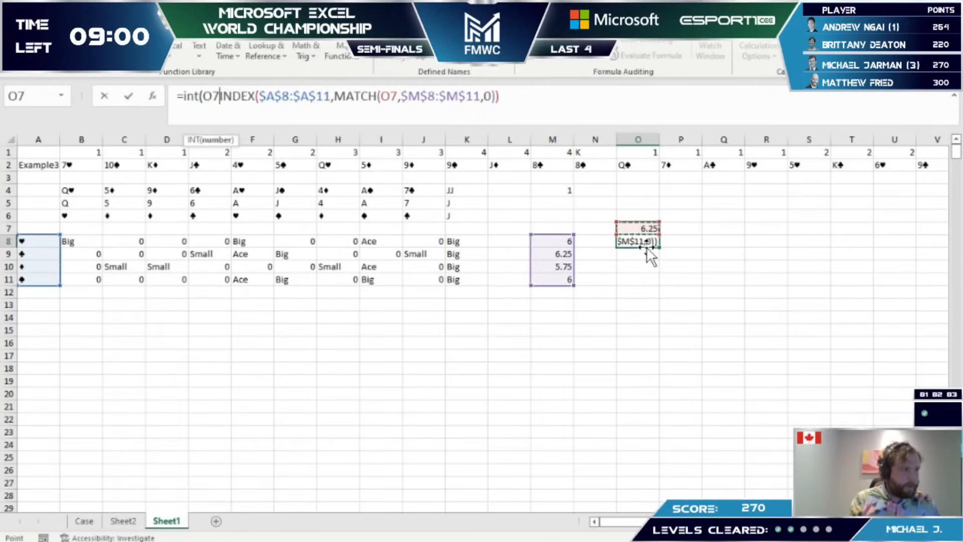
type(")&")
key("ctrl+Return")
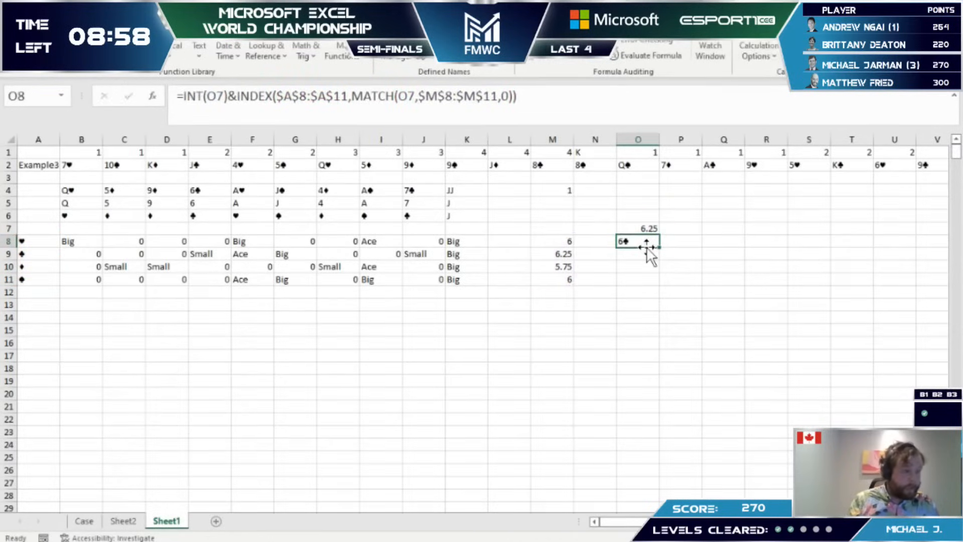
Step: Check the Level 3 example answer and the list of game numbers on the Case sheet
key("ctrl+Page_Up")
key("ctrl+Page_Up")
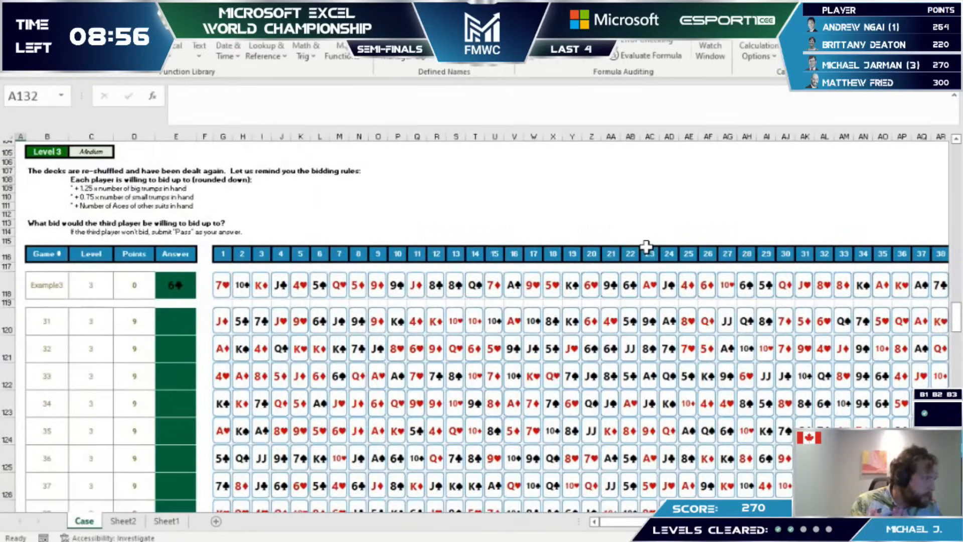
key("ctrl+Page_Down")
key("ctrl+Page_Down")
key("Down")
key("ctrl+Page_Up")
key("ctrl+Page_Up")
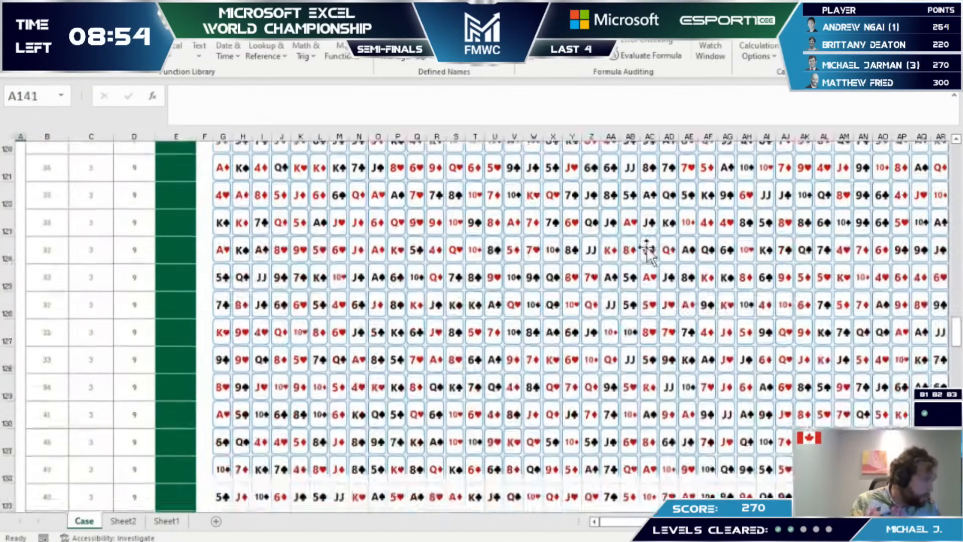
Step: List game numbers 31 to 50 from N9 on Sheet1 with =SEQUENCE(20,,31) and select them with the bid column
key("ctrl+Page_Down")
key("ctrl+Page_Down")
key("Left")
type("=seq")
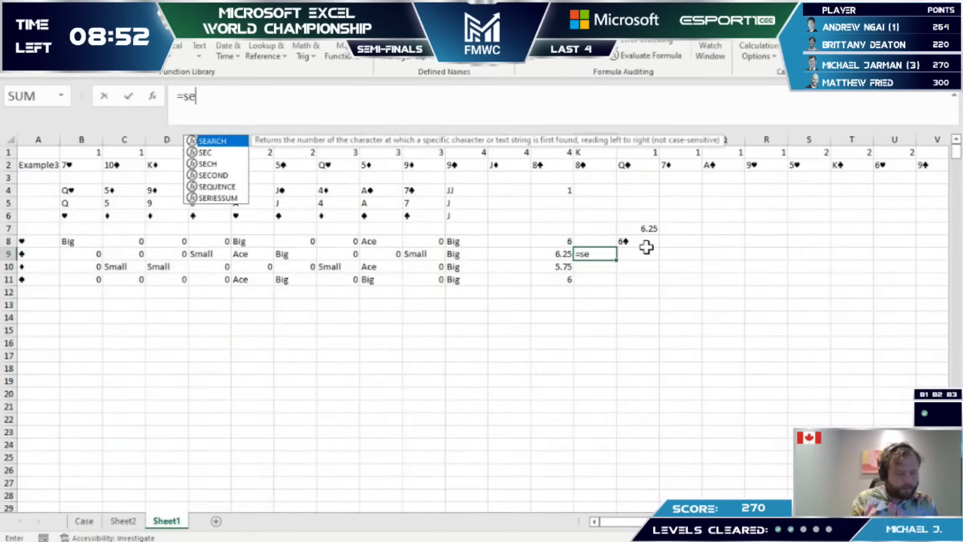
key("Tab")
type("2")
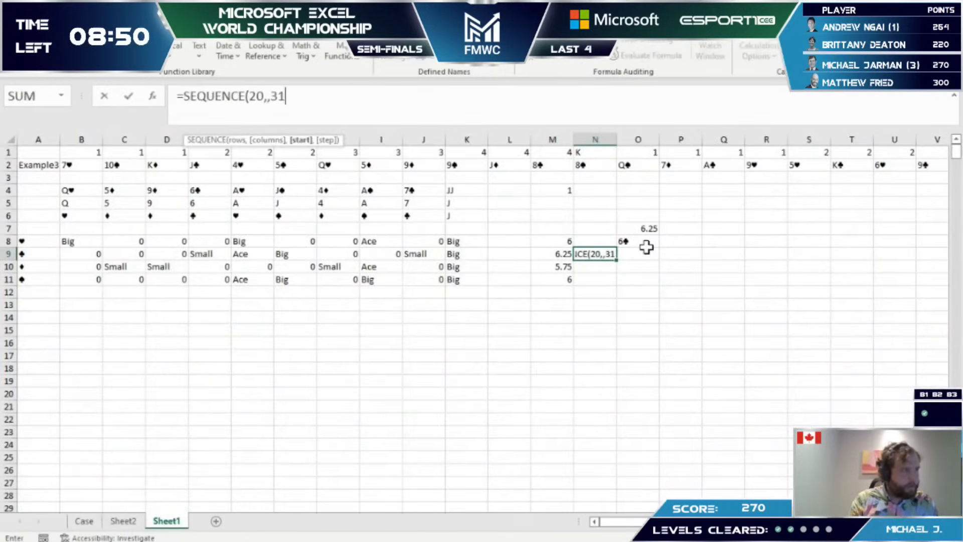
type("0,,31")
key("ctrl+Return")
key("Up")
key("shift+Down")
key("ctrl+shift+Down")
key("shift+Right")
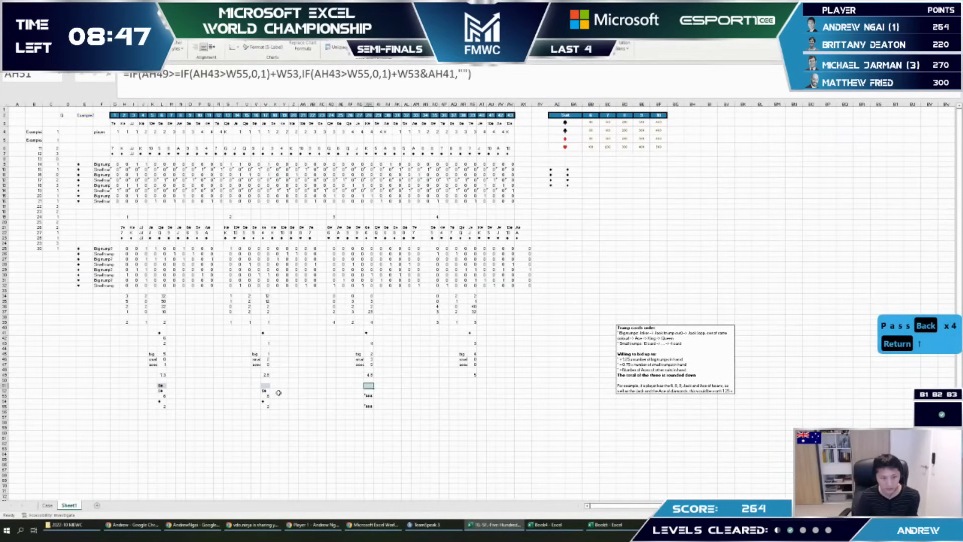
Step: Copy the formula block starting at W52 to AH52 and change AH52 to =IF(AH51="",W52,AH51)
left_click_drag(265, 389, 265, 424)
key("ctrl+c")
left_click(368, 390)
key("ctrl+v")
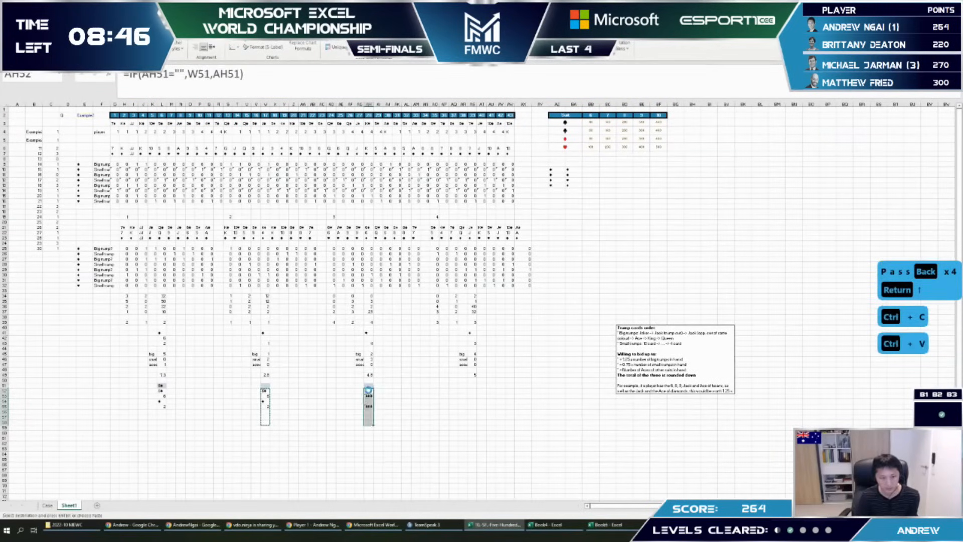
key("F2")
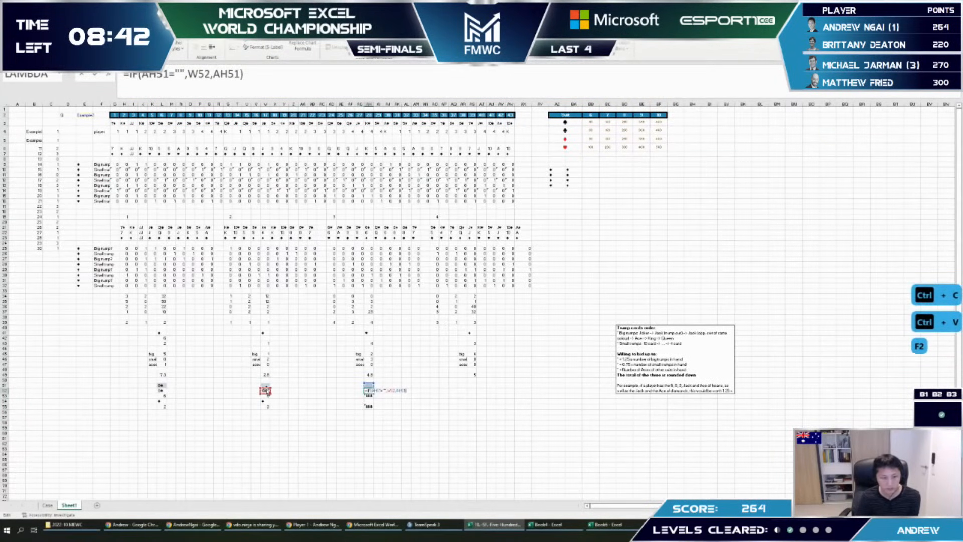
key("Return")
Step: Copy the formula block from AH52 downward back over the matching cells starting at W52
key("Up")
key("ctrl+shift+Down")
key("ctrl+c")
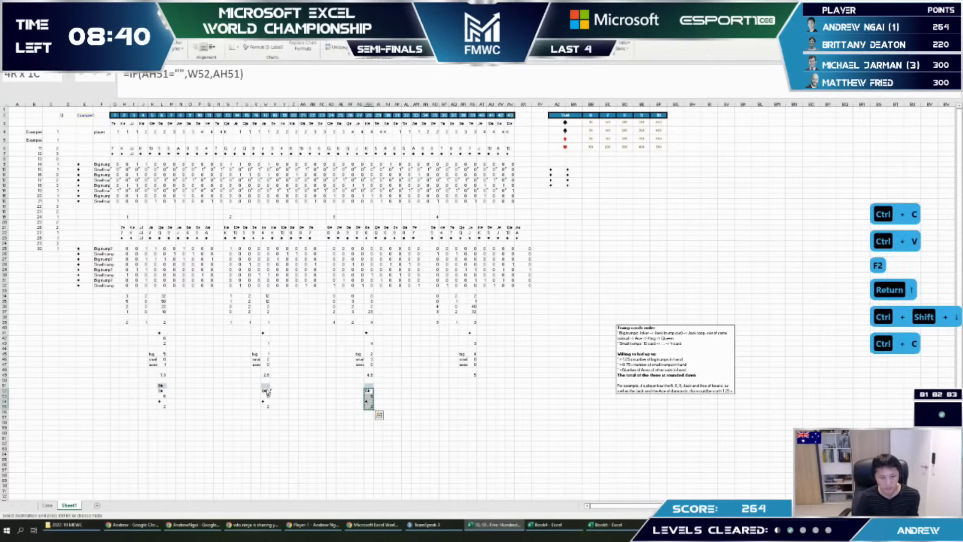
key("ctrl+Left")
key("ctrl+v")
key("Escape")
Step: Copy the bid formula from AH51 into W51 and save the workbook
key("Up")
key("ctrl+Right")
key("ctrl+c")
key("ctrl+Left")
key("ctrl+v")
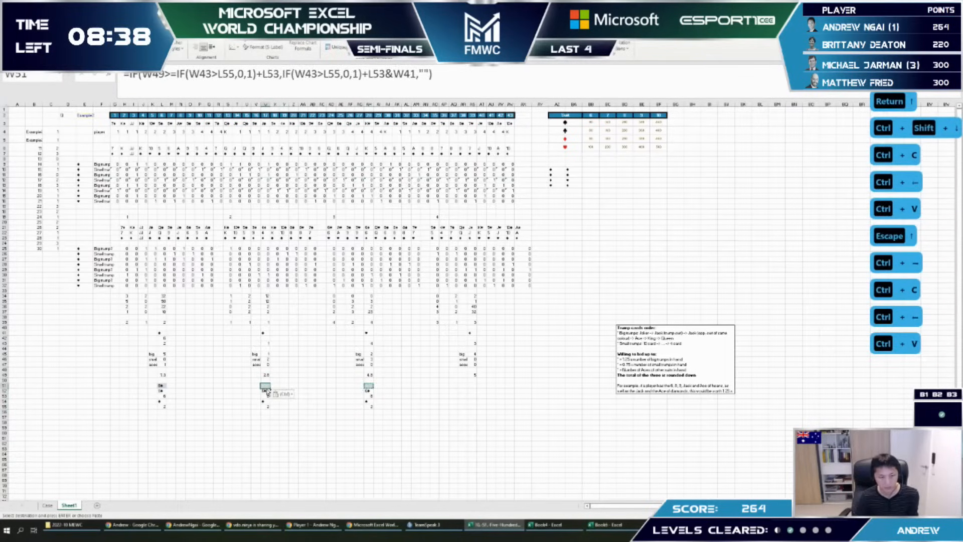
key("Escape")
key("Left")
key("Right")
key("ctrl+s")
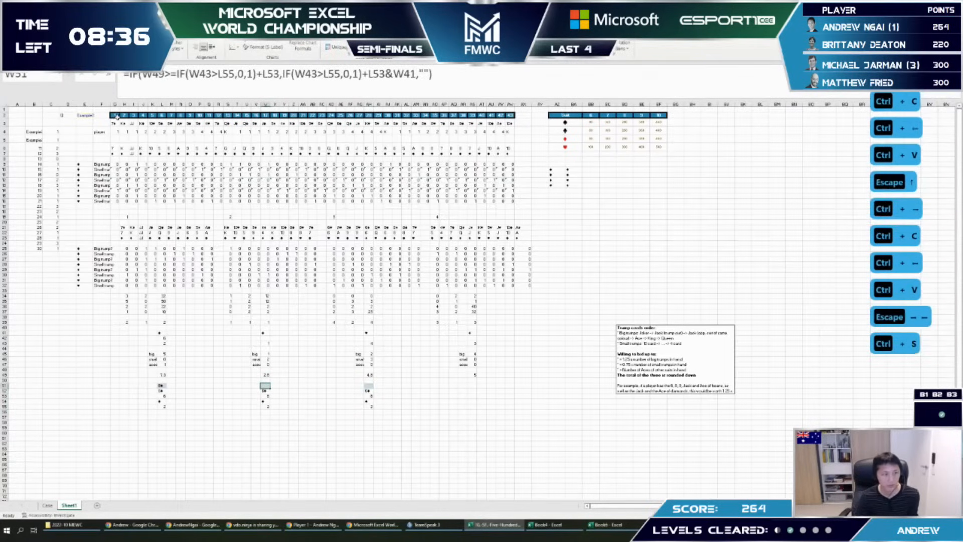
Step: Copy the Level 3 game labels from Example3 through game 50 on the Case sheet
left_click(48, 131)
key("ctrl+Page_Up")
key("Page_Down")
key("Page_Down")
key("Home")
key("Page_Down")
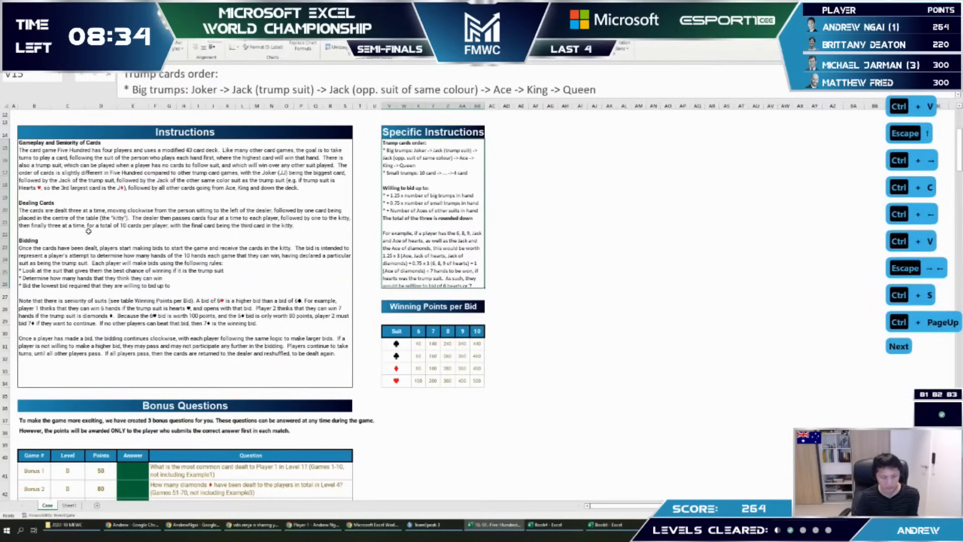
scroll(89, 231, "down", 10)
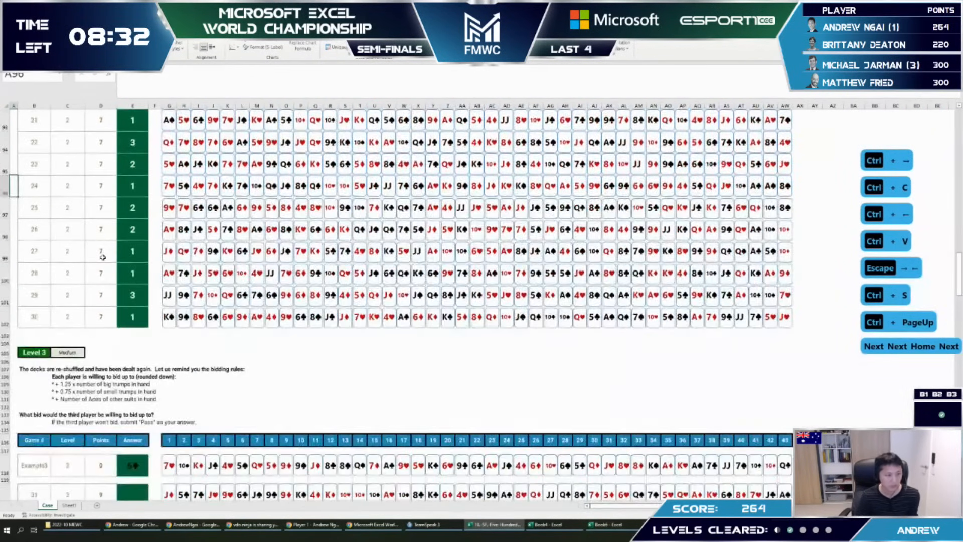
left_click(34, 216)
key("ctrl+shift+Down")
key("ctrl+shift+Down")
key("ctrl+c")
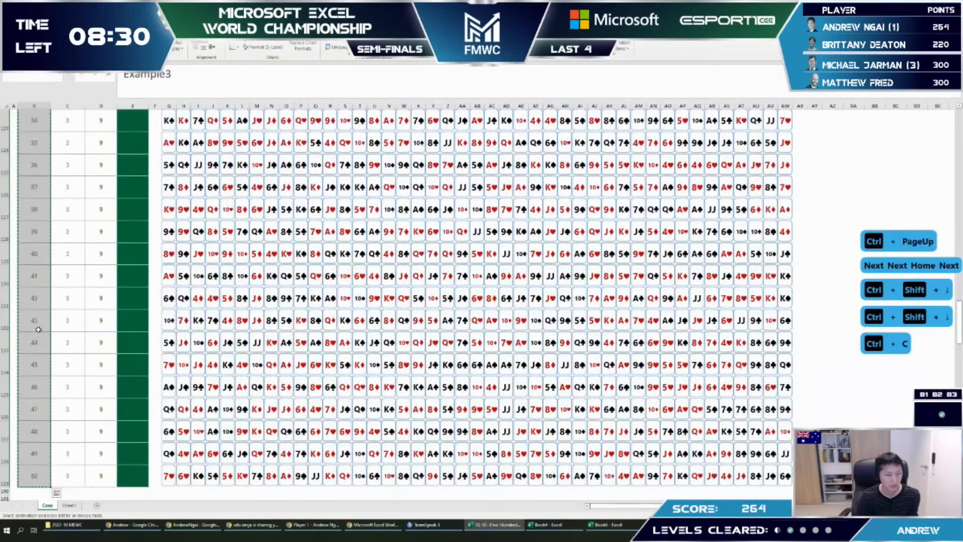
Step: Paste the copied Level 3 game labels as values starting at B4 on Sheet1
scroll(57, 324, "up", 4)
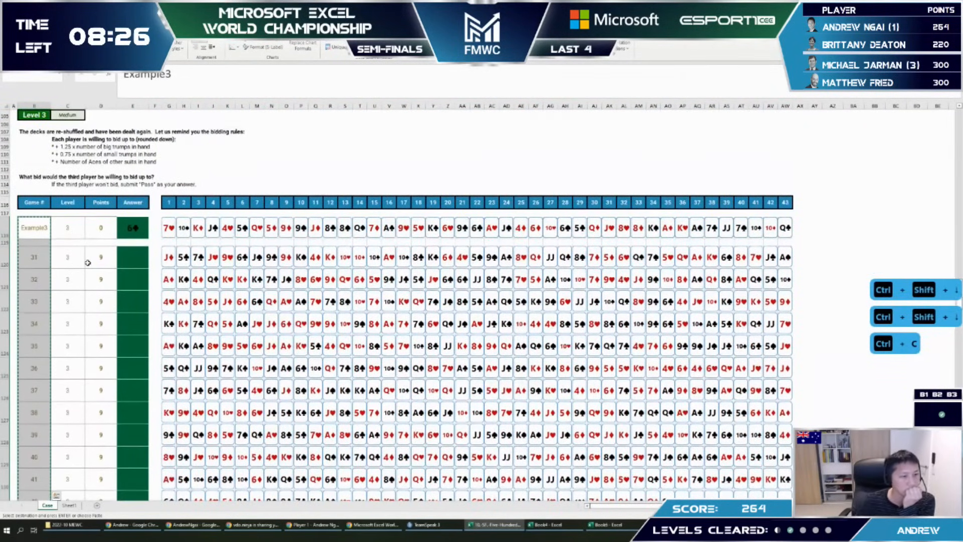
key("ctrl+Page_Down")
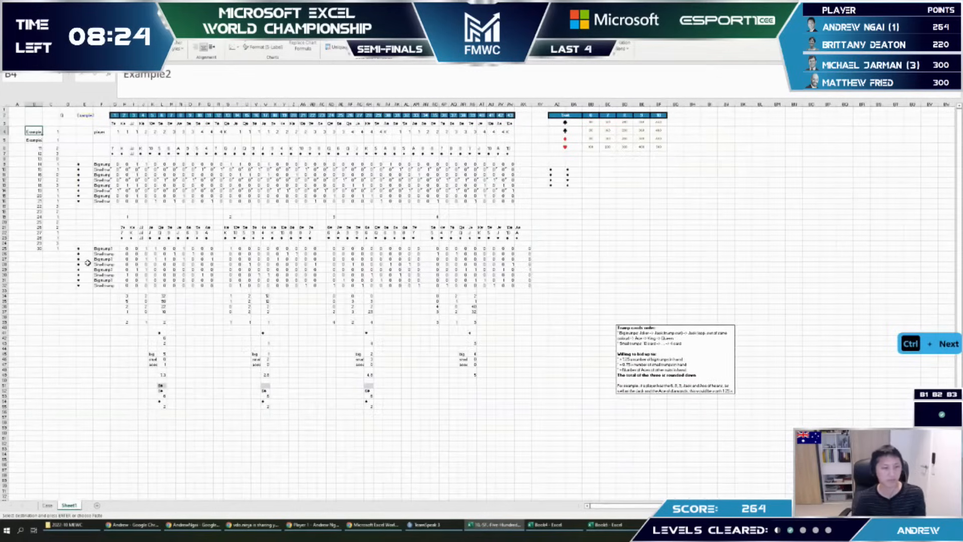
key("alt+e")
key("s")
key("v")
key("Return")
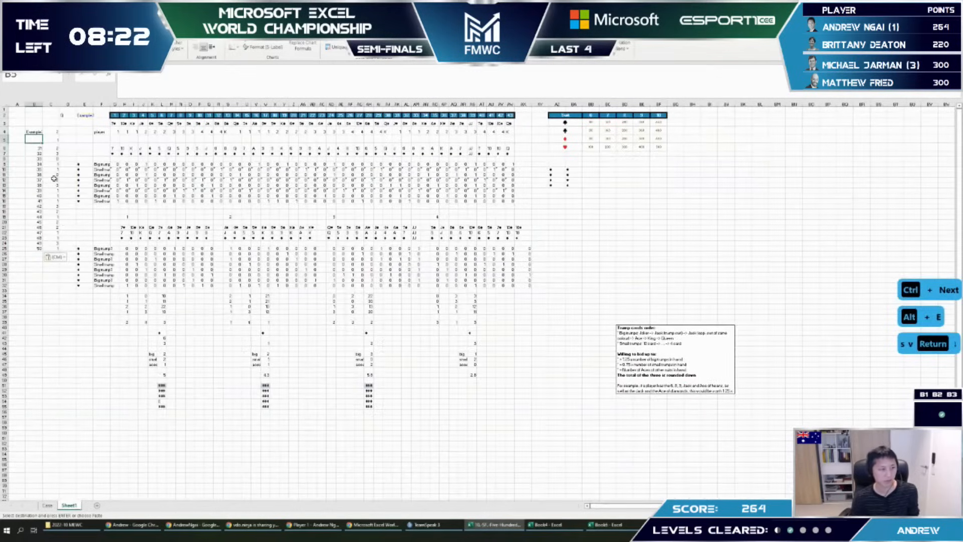
Step: Fill the Example3 label down into B5 and select the game list with its results column
key("ctrl+d")
key("Up")
key("ctrl+shift+Down")
key("ctrl+shift+Right")
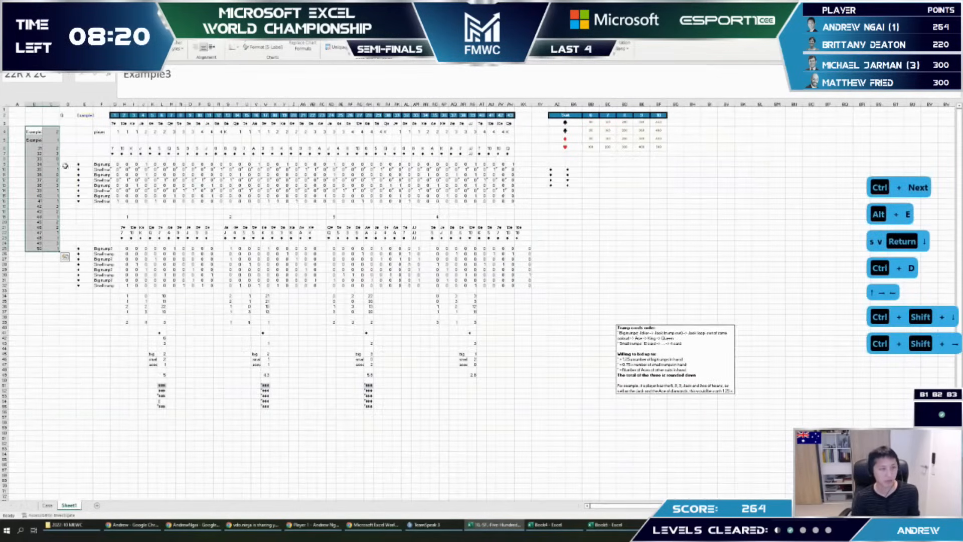
Step: Link the data table's result cell C4 to the third player's bid with =AH51
left_click(57, 133)
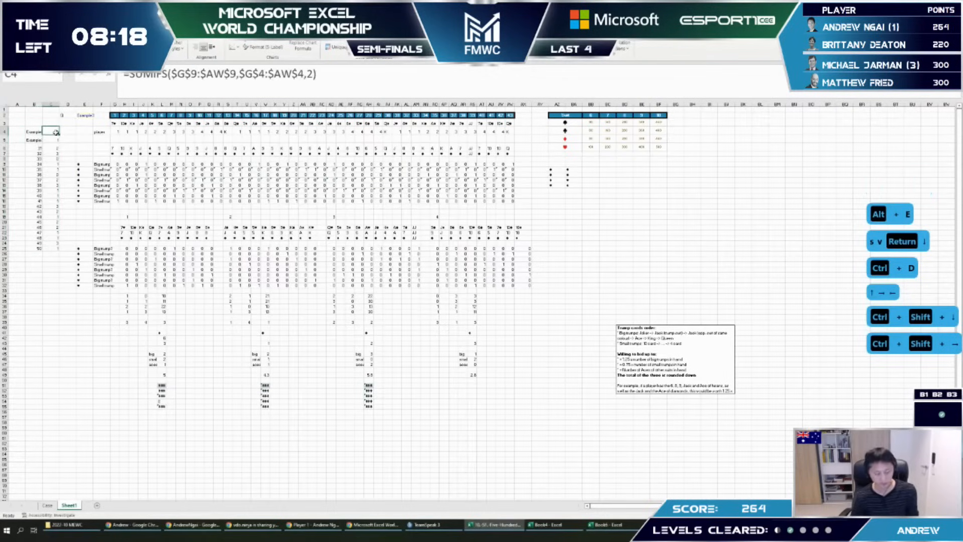
type("=")
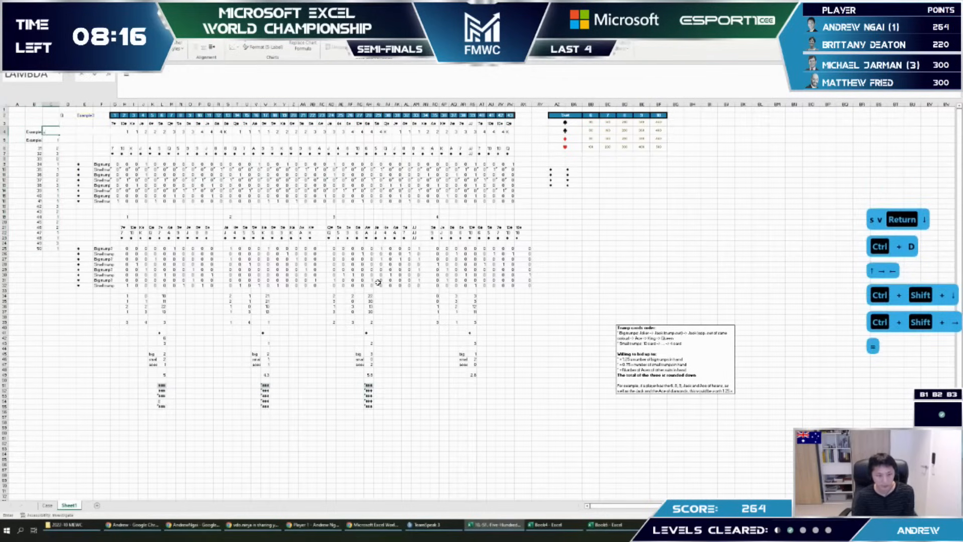
left_click(370, 385)
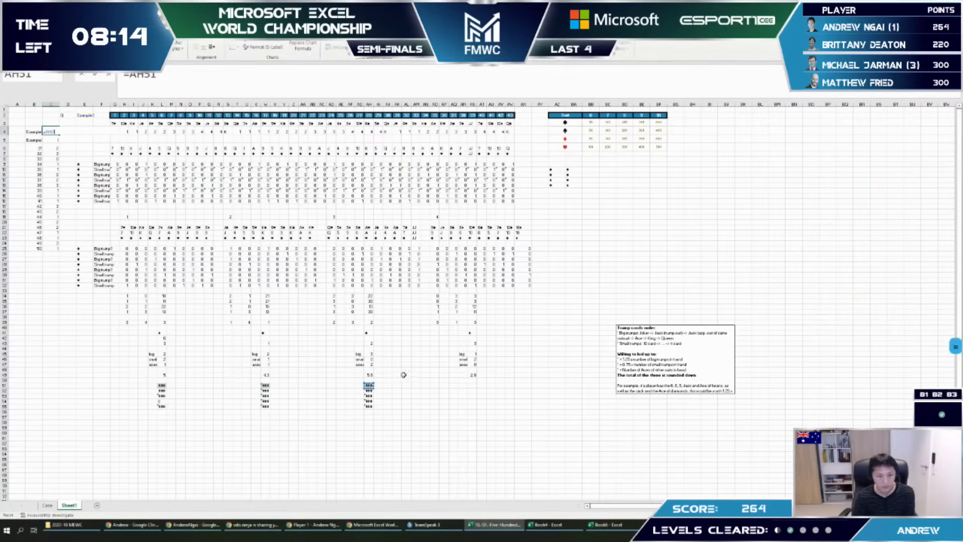
key("Return")
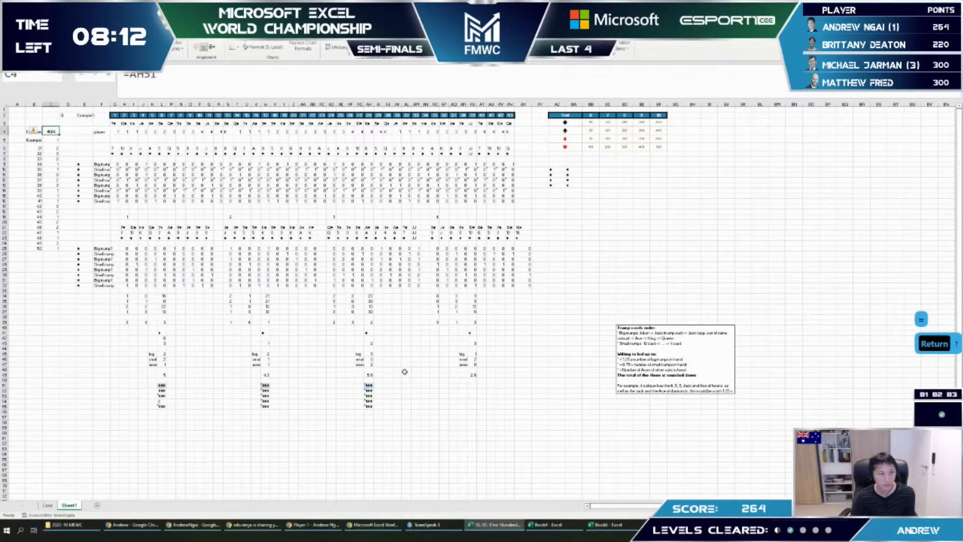
Step: Inspect the bid formulas in AH51 and L51 and the data table formula below C4
left_click(369, 385)
key("F2")
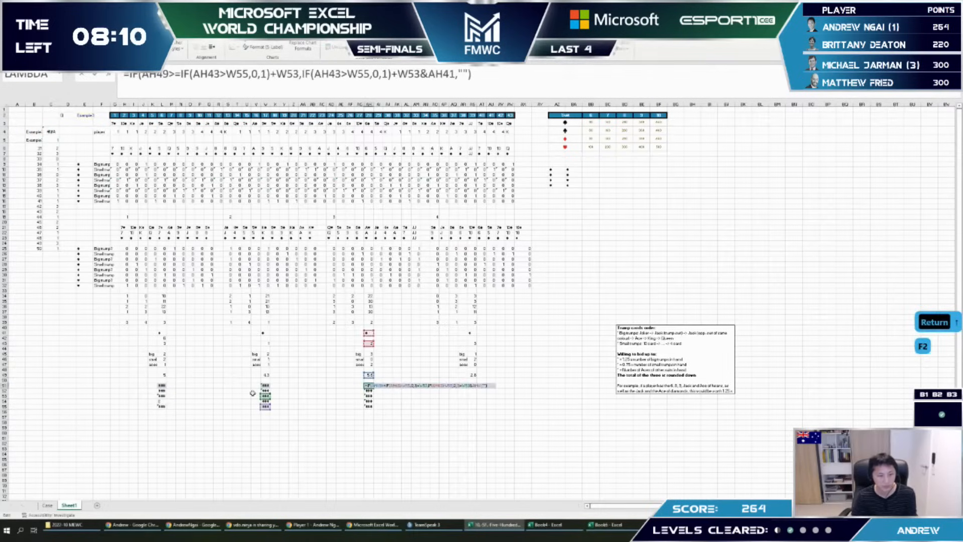
key("Escape")
left_click(162, 385)
key("F2")
key("Escape")
left_click(50, 141)
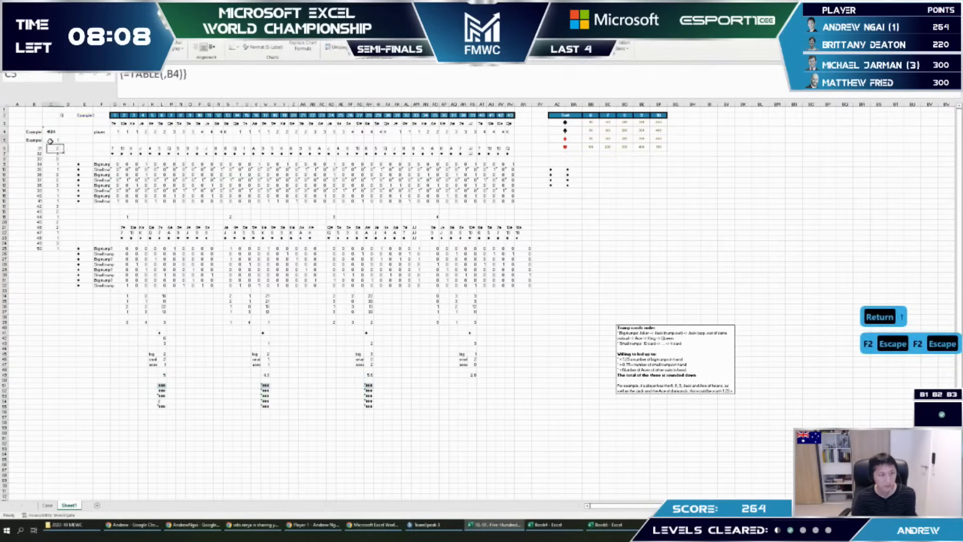
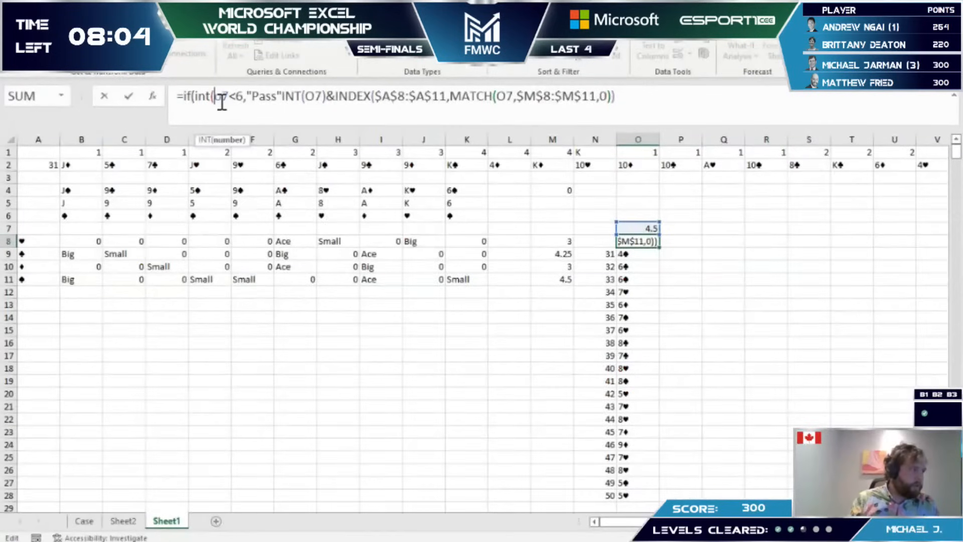
key("BackSpace")
key("BackSpace")
key("BackSpace")
key("BackSpace")
key("Escape")
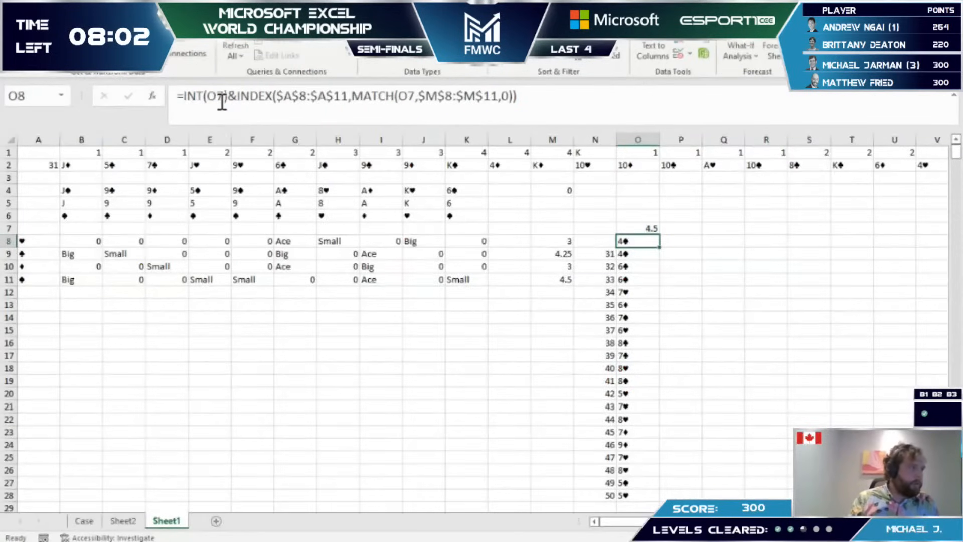
Step: Wrap the O8 bid formula in IF(O7<6,"Pass",…) so scores below 6 return Pass
key("F2")
key("Home")
key("Right")
type("if(")
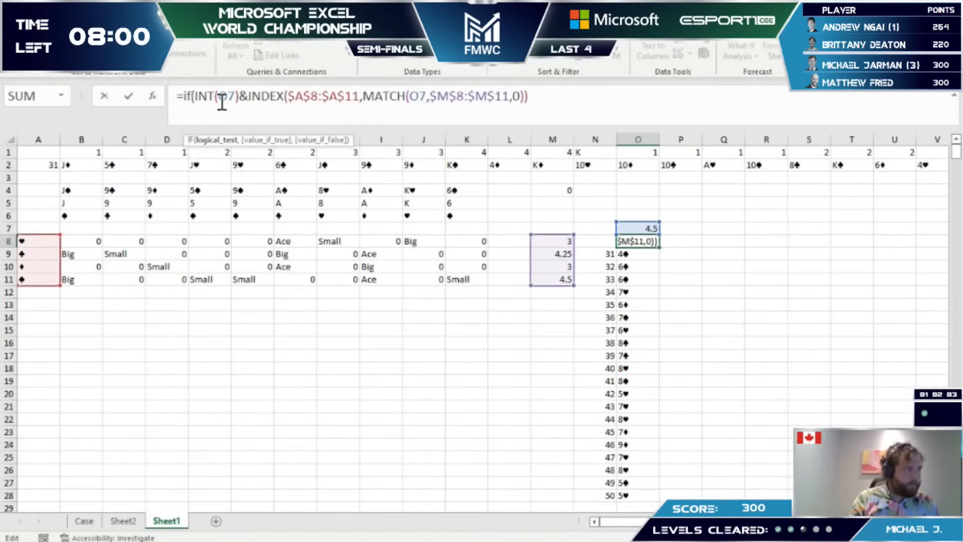
type("o7<6,\"P")
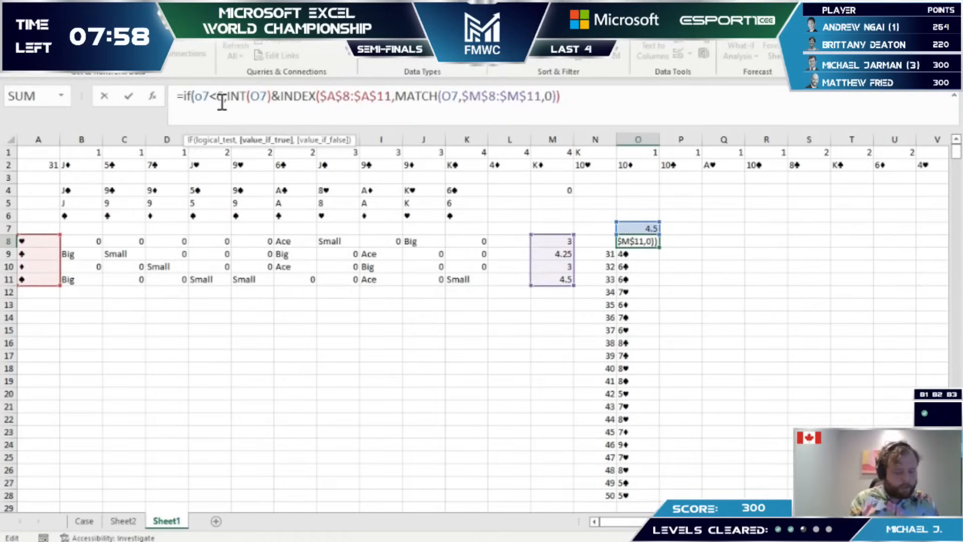
type("ass\",\"")
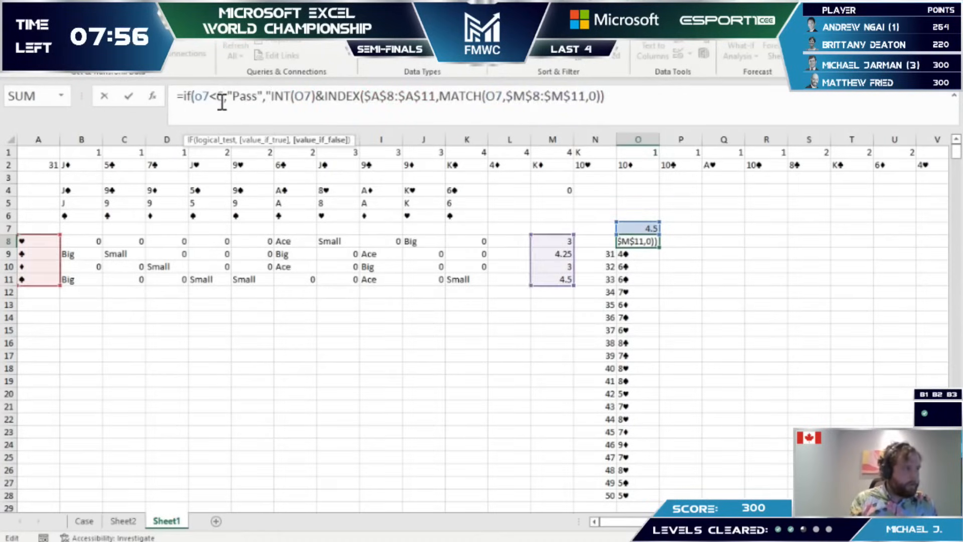
key("BackSpace")
key("End")
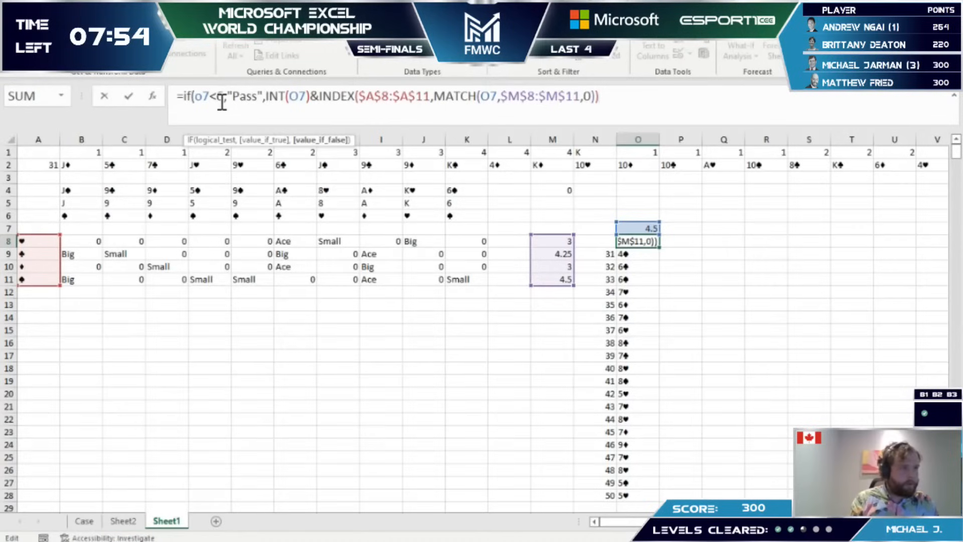
key("Return")
Step: Copy the 20 bids in O9:O28 and paste them into the answer workbook's SF sheet from D67
key("shift+Down")
key("shift+Down")
key("shift+Down")
key("shift+Down")
key("shift+Down")
key("shift+Down")
key("shift+Down")
key("shift+Down")
key("shift+Down")
key("shift+Down")
key("shift+Down")
key("shift+Down")
key("shift+Down")
key("shift+Down")
key("shift+Down")
key("shift+Down")
key("shift+Down")
key("shift+Down")
key("shift+Down")
key("ctrl+c")
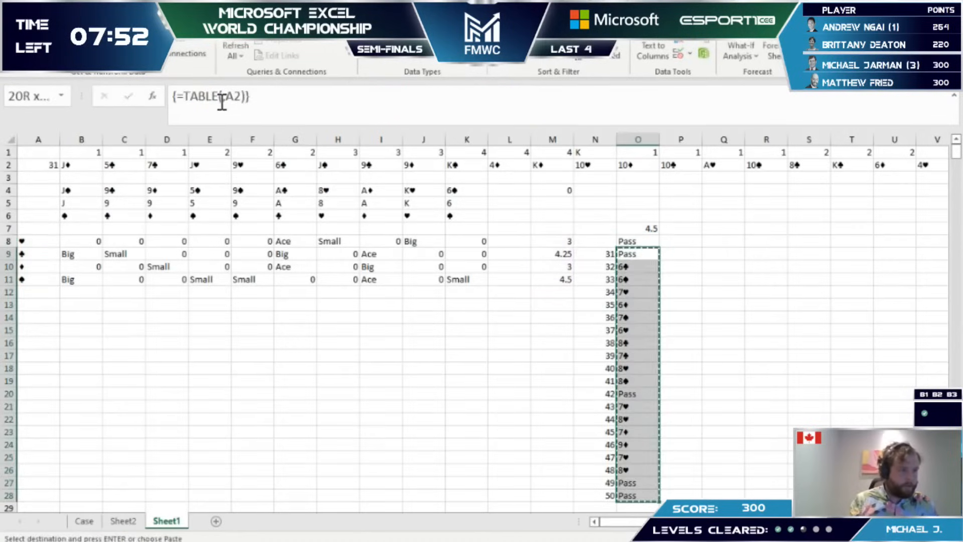
key("alt+Tab")
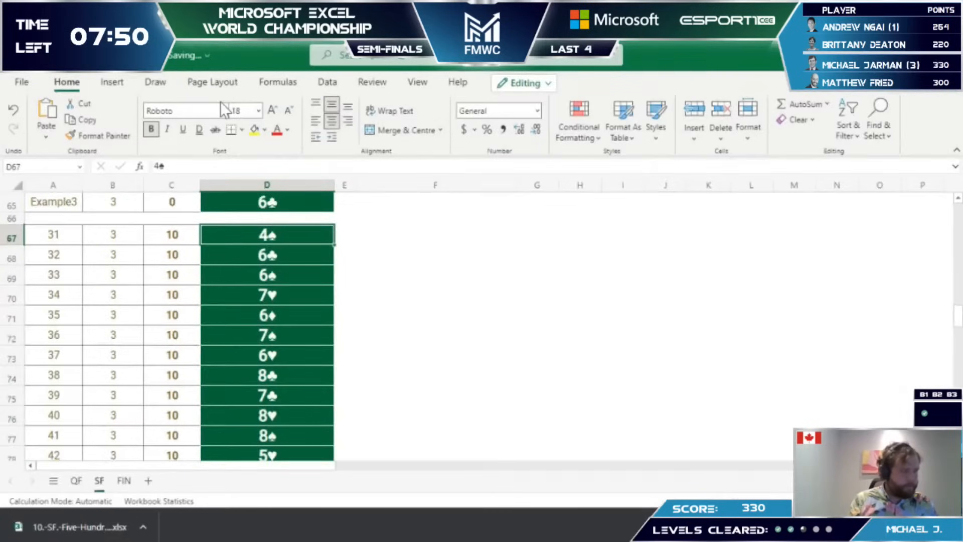
key("ctrl+v")
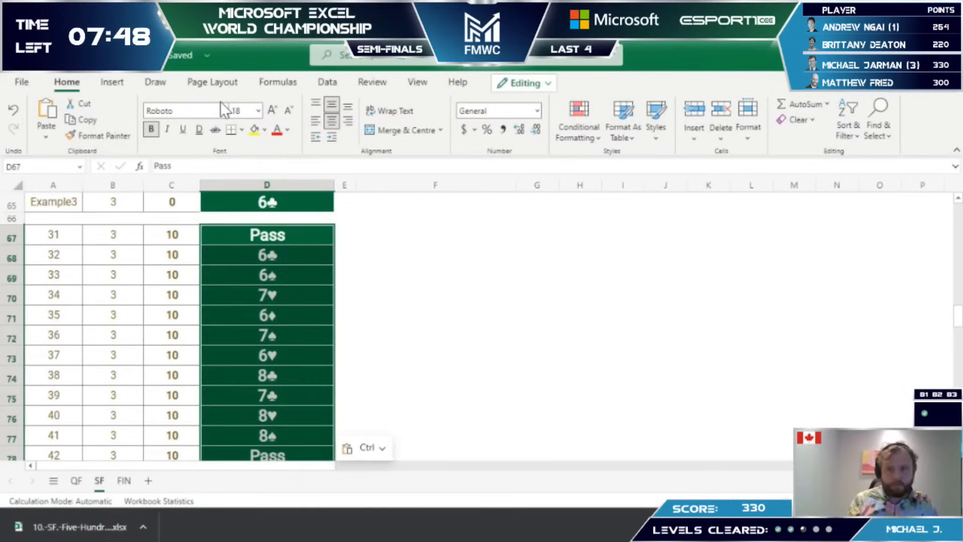
key("alt+Tab")
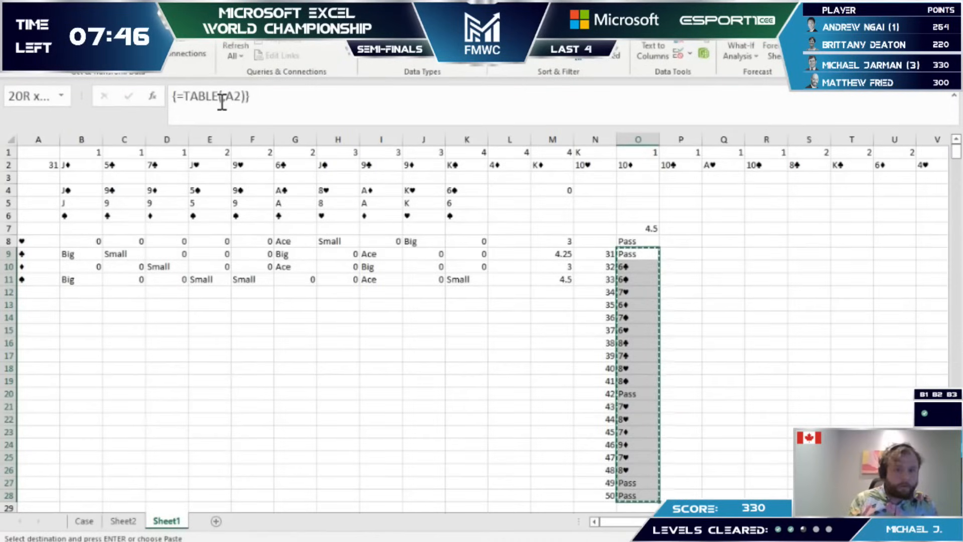
key("Escape")
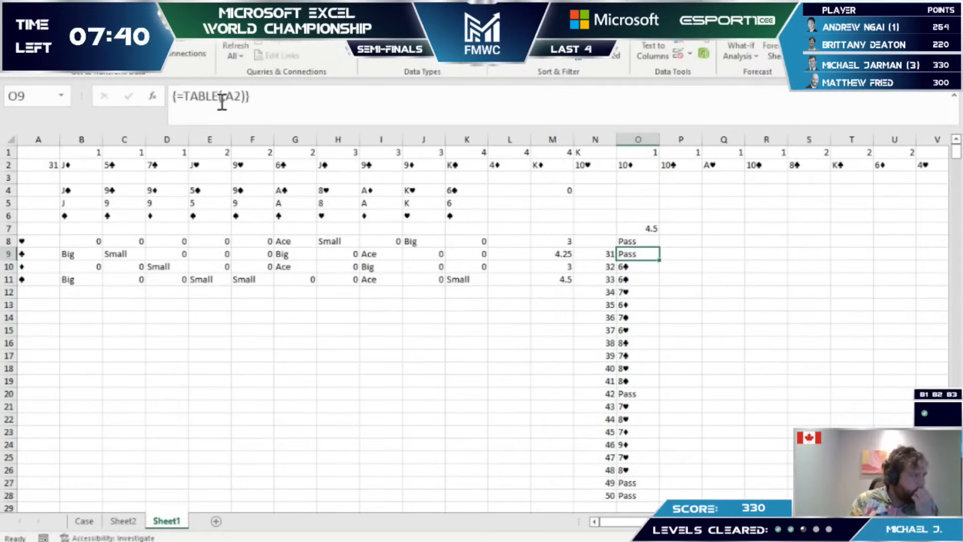
Step: Review the suit score formula in M9 and return to the Case sheet
key("Left")
key("Left")
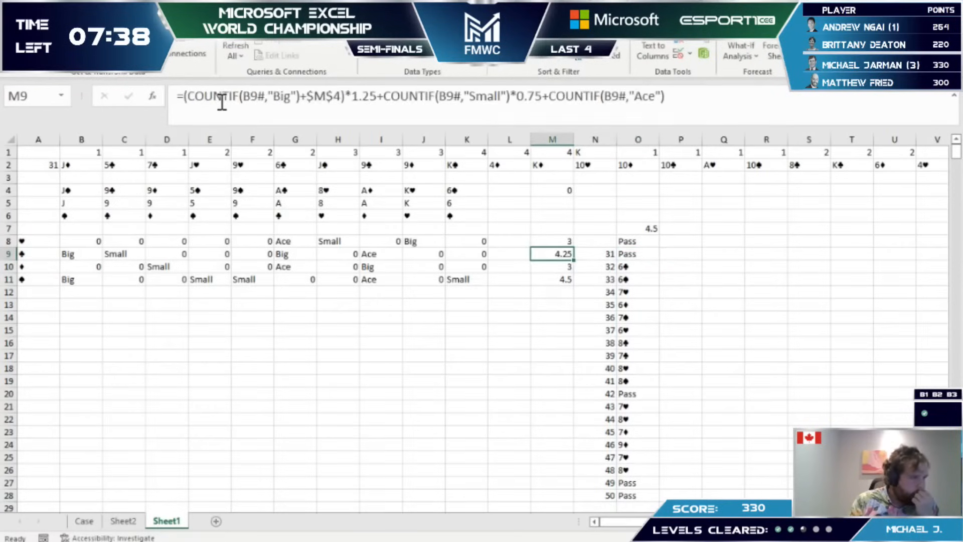
key("Down")
key("Up")
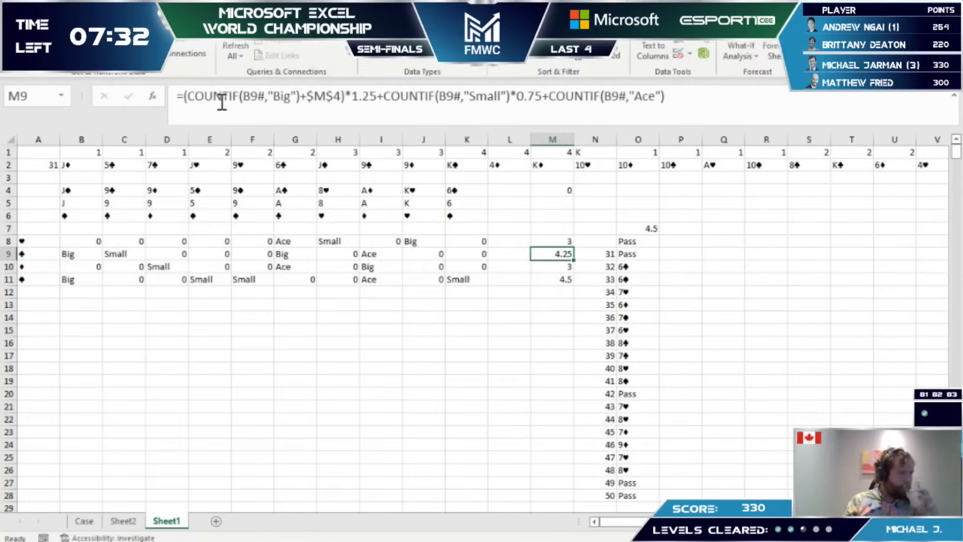
key("ctrl+Page_Up")
key("ctrl+Page_Up")
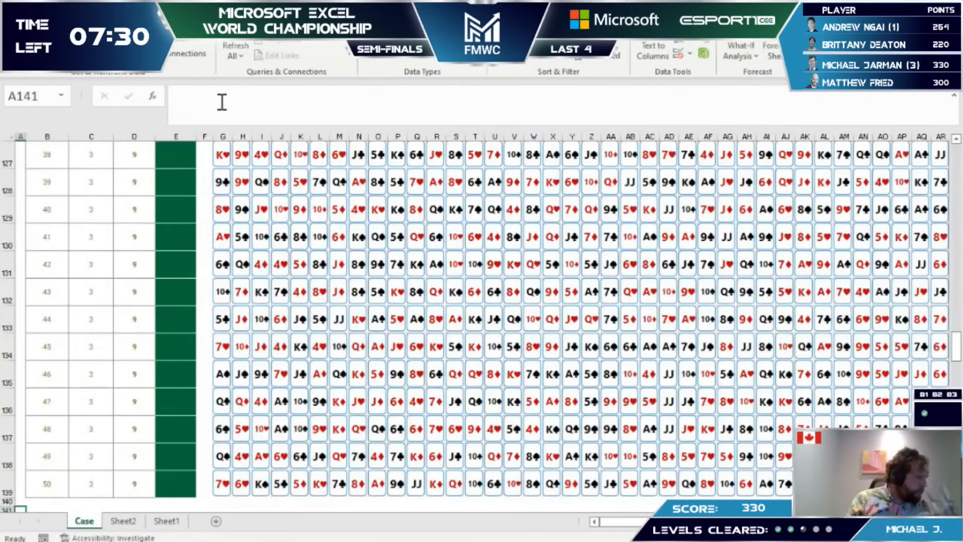
Step: Look back over the Case sheet from the Level 3 games up to the Level 1 dealing rules
key("Page_Up")
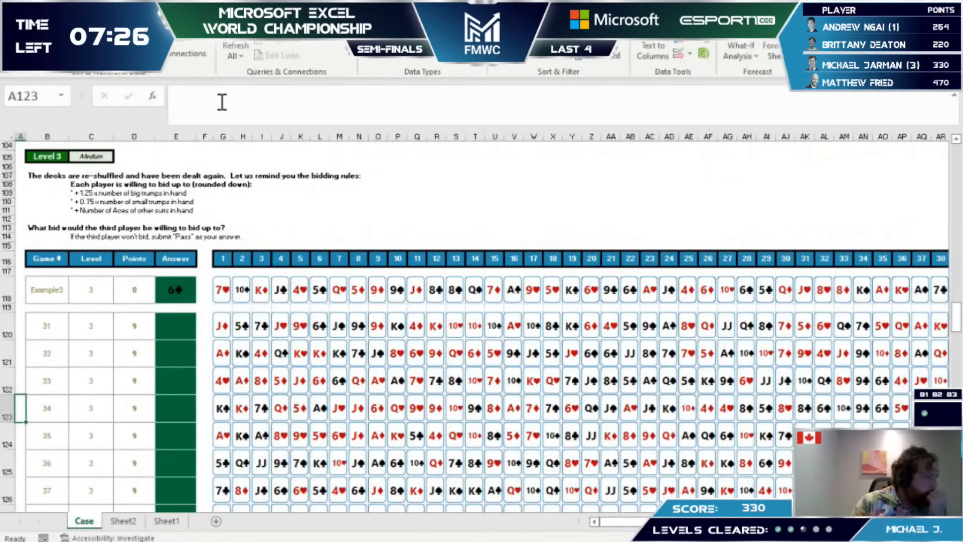
key("Page_Up")
key("Page_Up")
key("Page_Up")
key("Page_Up")
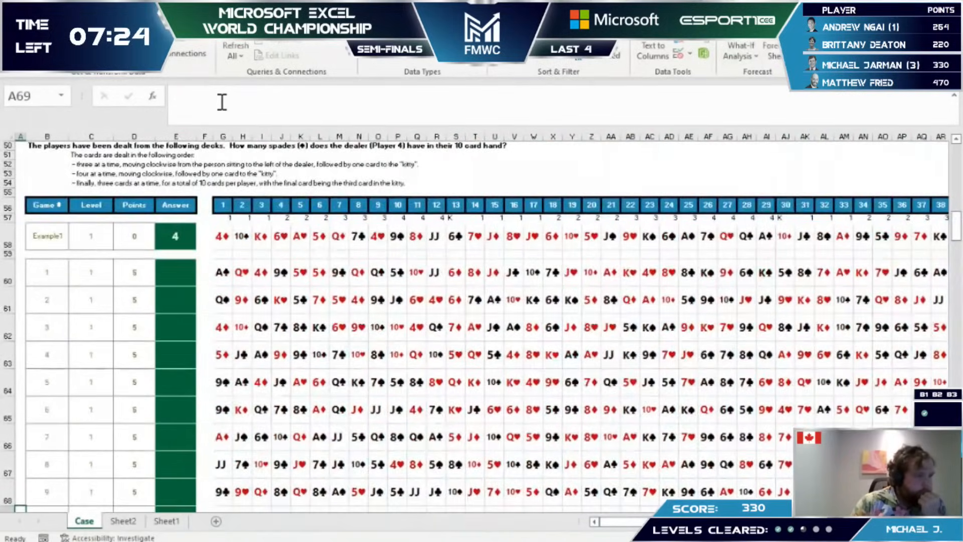
key("Page_Up")
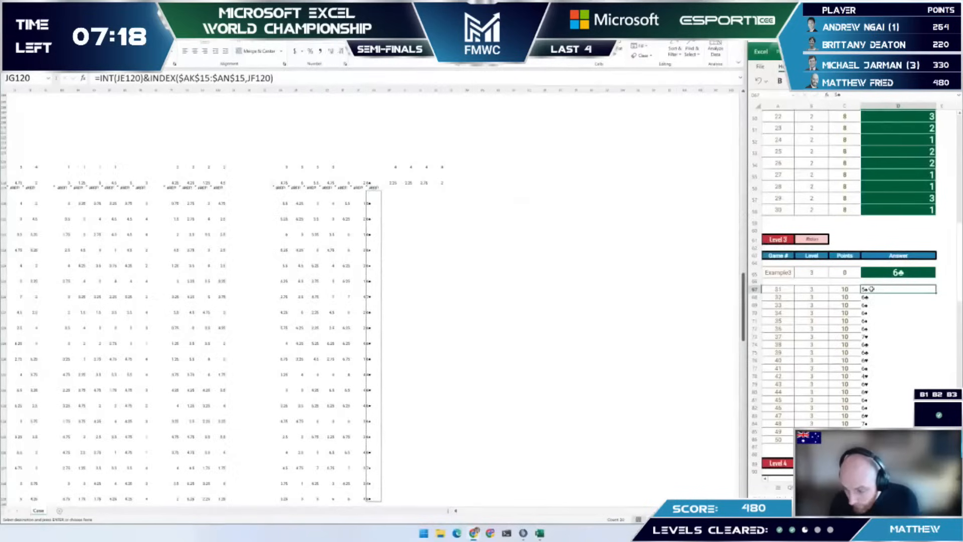
Step: Enter Pass as the game 31 answer in D67 and return to A120 of the Case sheet to save the workbook
key("Left")
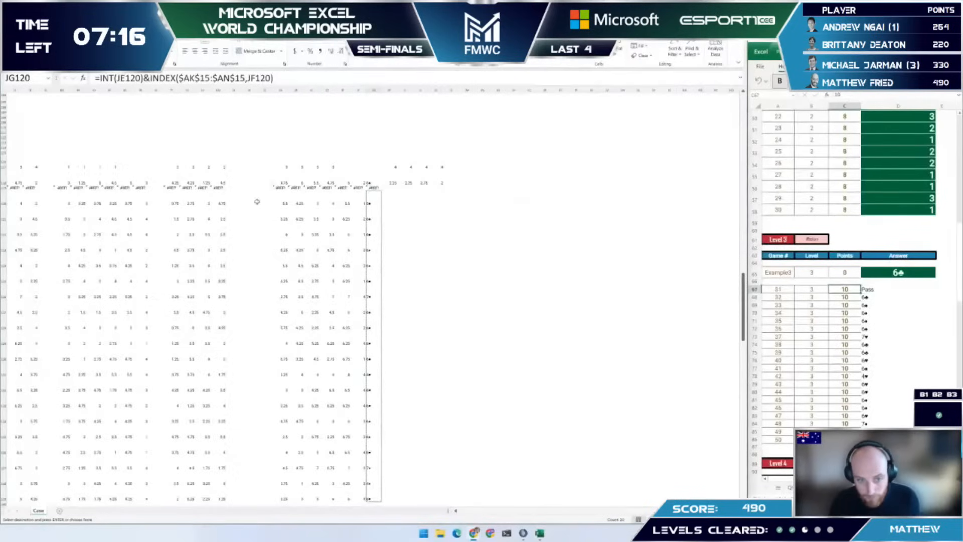
key("ctrl+Left")
key("ctrl+Left")
key("ctrl+Left")
key("ctrl+Left")
key("ctrl+Left")
key("ctrl+Left")
key("ctrl+Left")
key("ctrl+Left")
key("ctrl+Left")
key("ctrl+Left")
key("ctrl+Left")
key("ctrl+Left")
key("ctrl+Left")
key("ctrl+Left")
key("ctrl+Left")
key("ctrl+Left")
key("ctrl+Left")
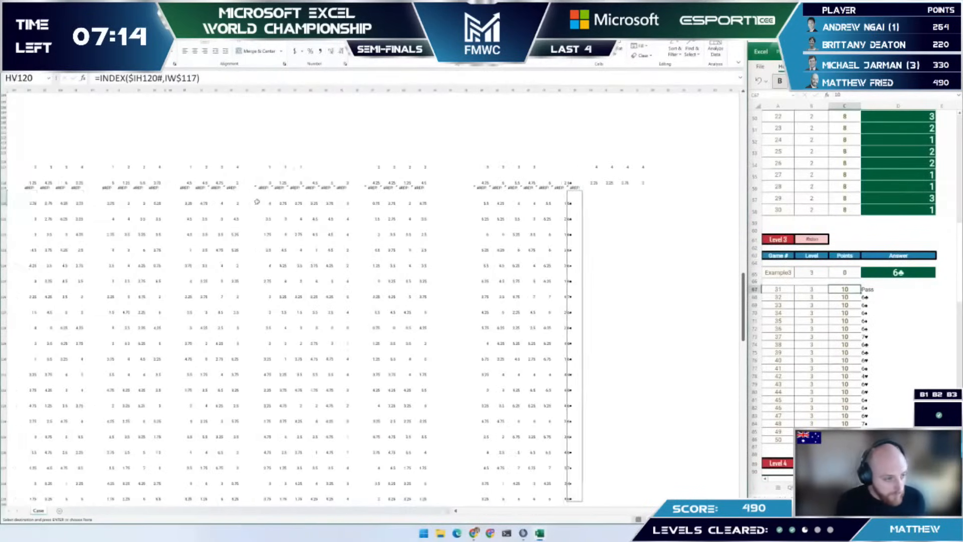
key("ctrl+Left")
key("ctrl+Left")
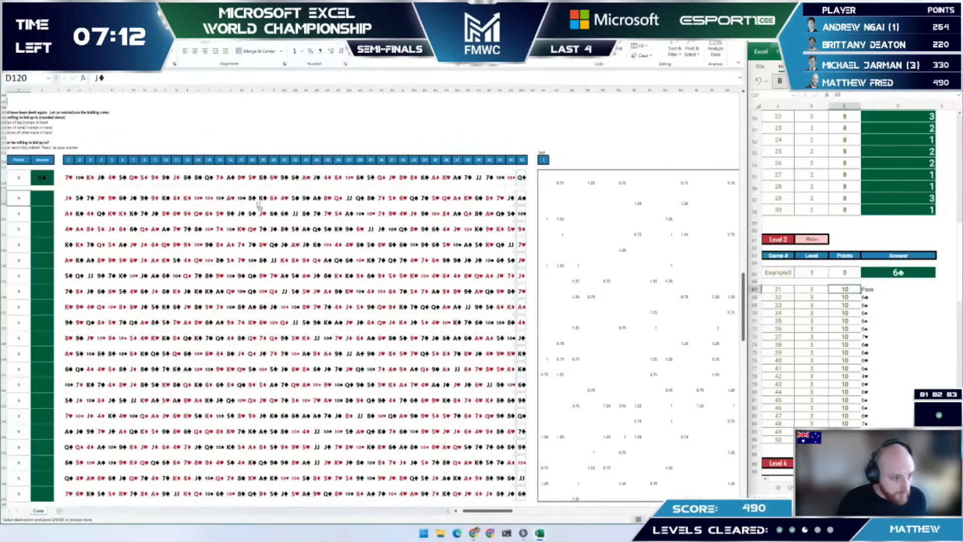
key("ctrl+Left")
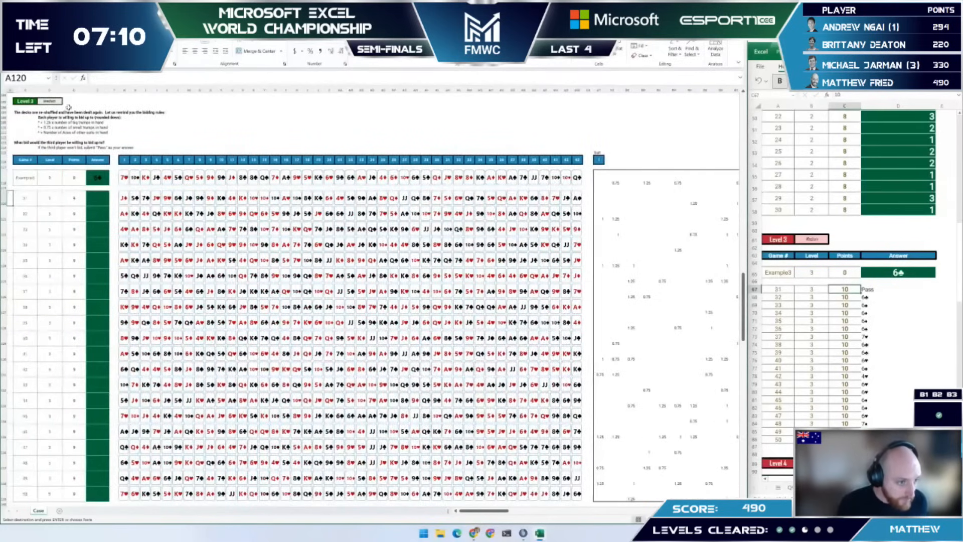
key("ctrl+s")
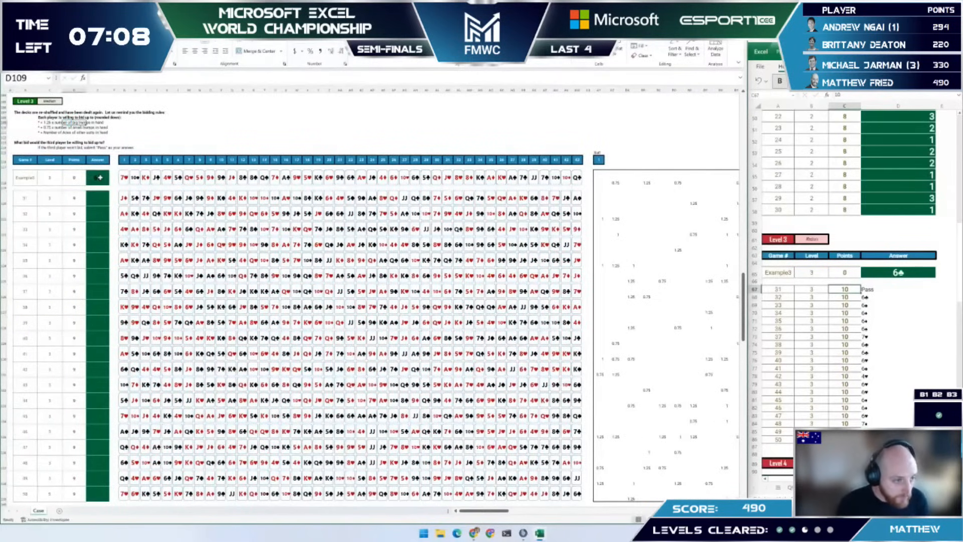
Step: Review the Level 3 bidding rules and the Level 4 section, and inspect the lookup formula in BA119
scroll(101, 178, "down", 5)
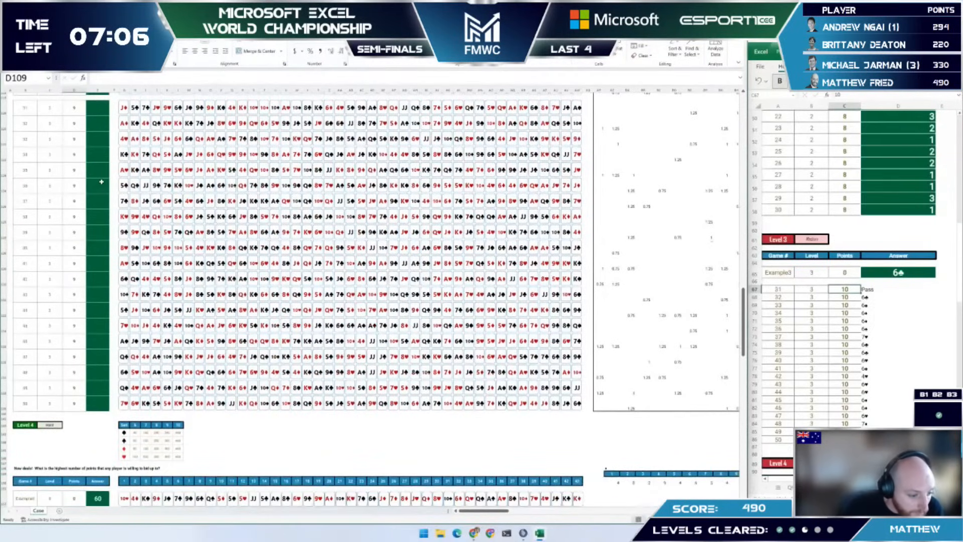
scroll(101, 182, "up", 1)
scroll(101, 182, "up", 3)
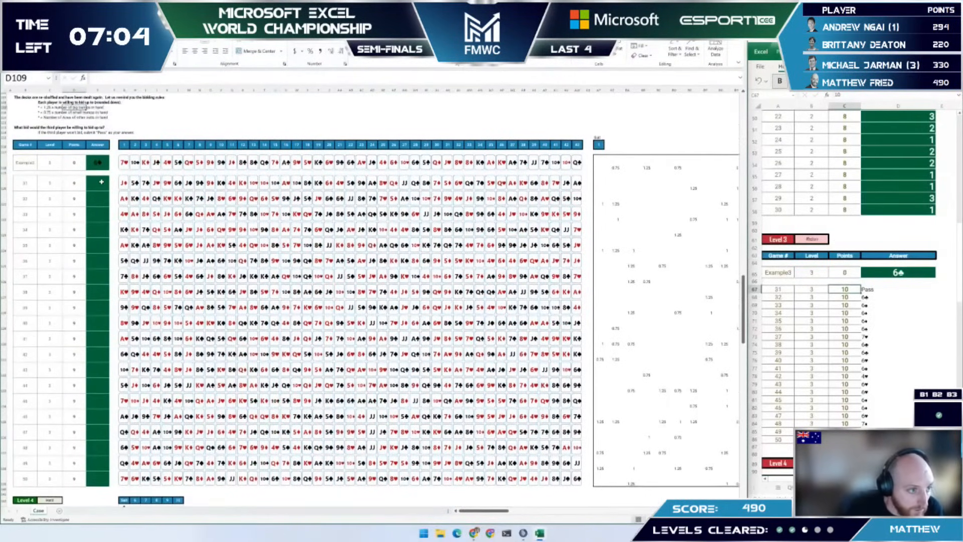
scroll(102, 182, "down", 12)
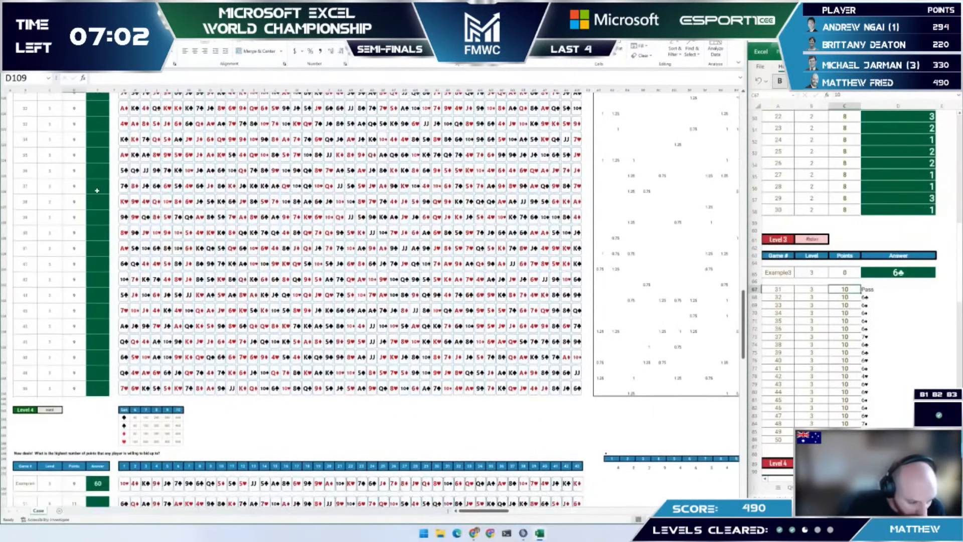
scroll(78, 220, "down", 6)
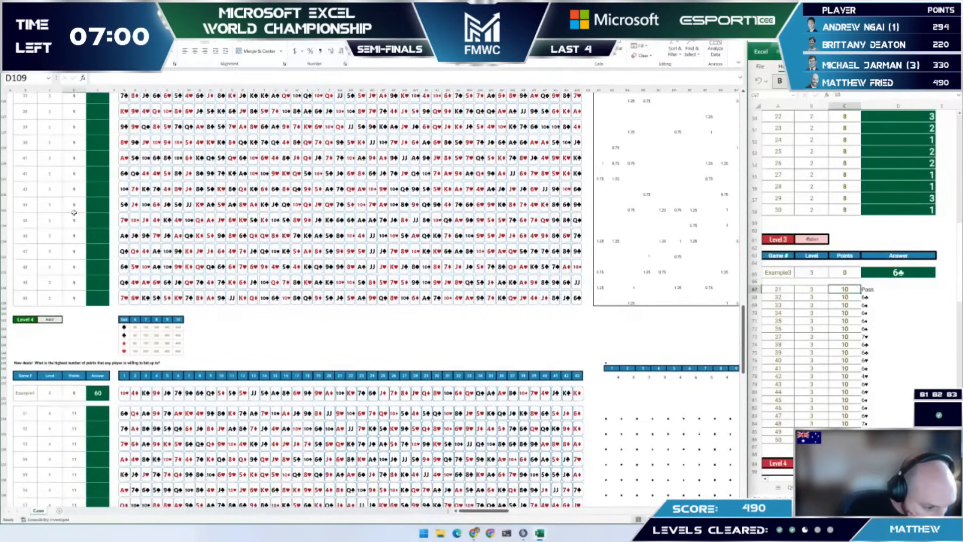
left_click(653, 188)
scroll(654, 186, "up", 9)
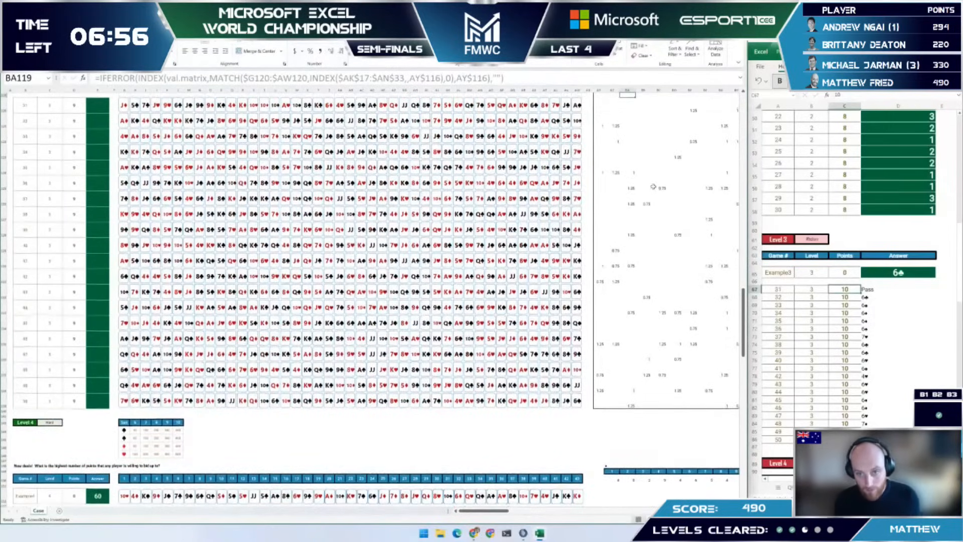
Step: Copy the game labels Example3 to 50 from B118:B139 of the Case sheet and paste them from B85 on sheet 2 (2)
key("Left")
key("Left")
key("shift+Down")
key("shift+Down")
key("shift+Down")
key("shift+Down")
key("shift+Down")
key("shift+Down")
key("shift+Down")
key("shift+Down")
key("shift+Down")
key("shift+Down")
key("shift+Down")
key("shift+Down")
key("shift+Down")
key("shift+Down")
key("shift+Down")
key("shift+Down")
key("shift+Down")
key("shift+Down")
key("shift+Down")
key("shift+Down")
key("shift+Down")
key("shift+Down")
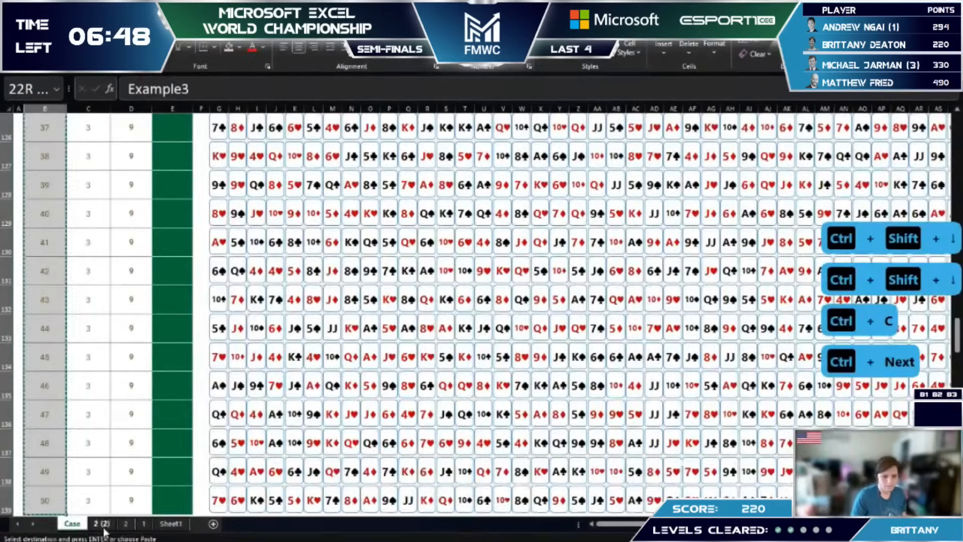
left_click(102, 524)
left_click(73, 383)
key("ctrl+v")
Step: Point the data table's header cell C84 at the bid result in C66
left_click(120, 362)
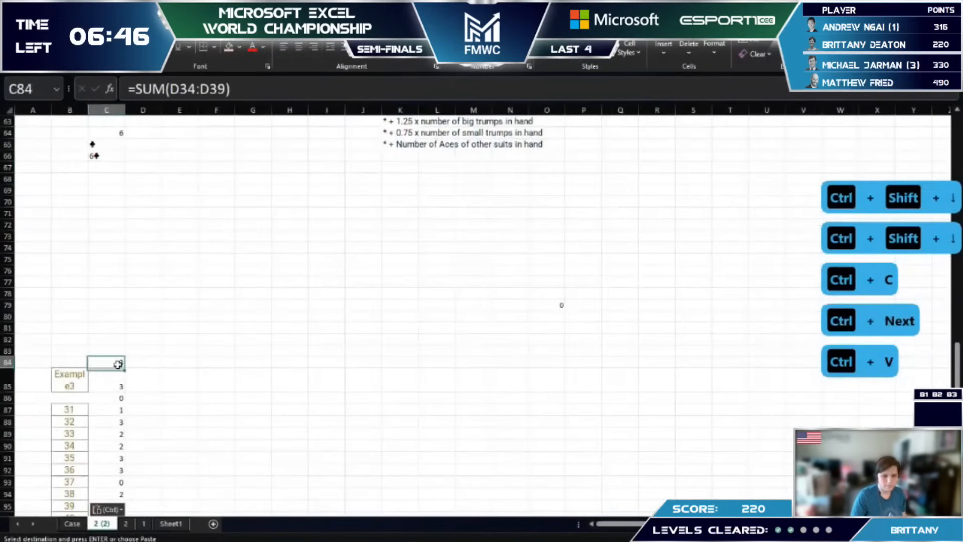
type("+")
left_click(97, 156)
key("Return")
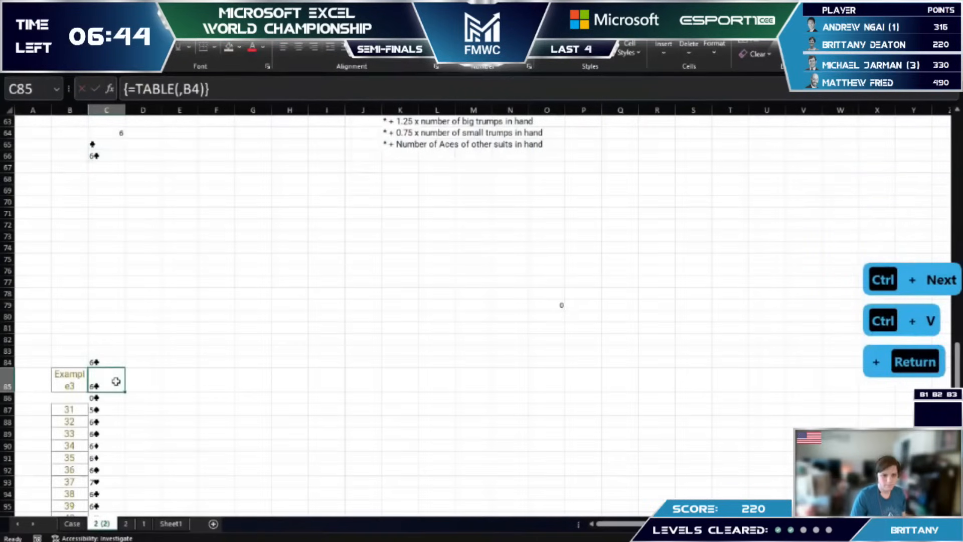
scroll(112, 386, "down", 6)
key("Down")
key("Down")
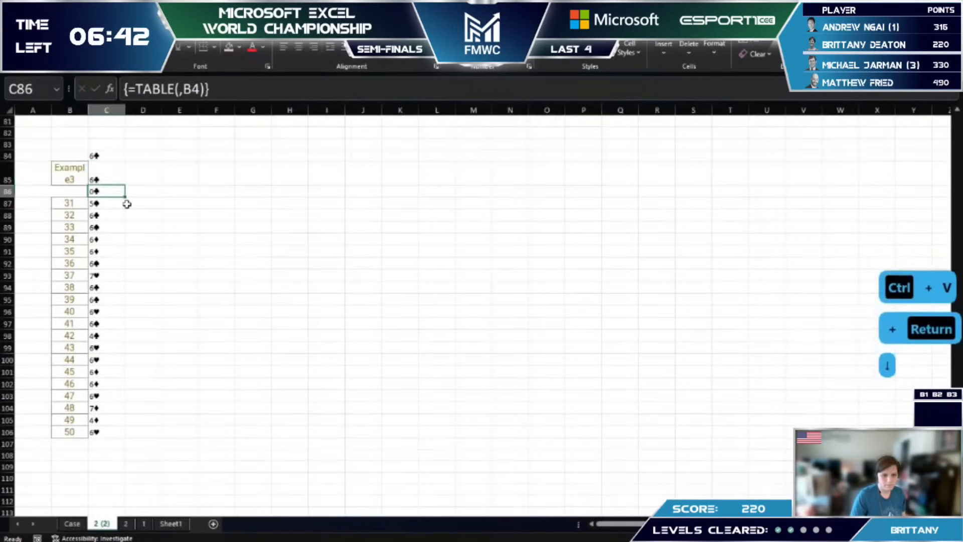
key("ctrl+shift+Down")
key("ctrl+c")
key("ctrl+Page_Up")
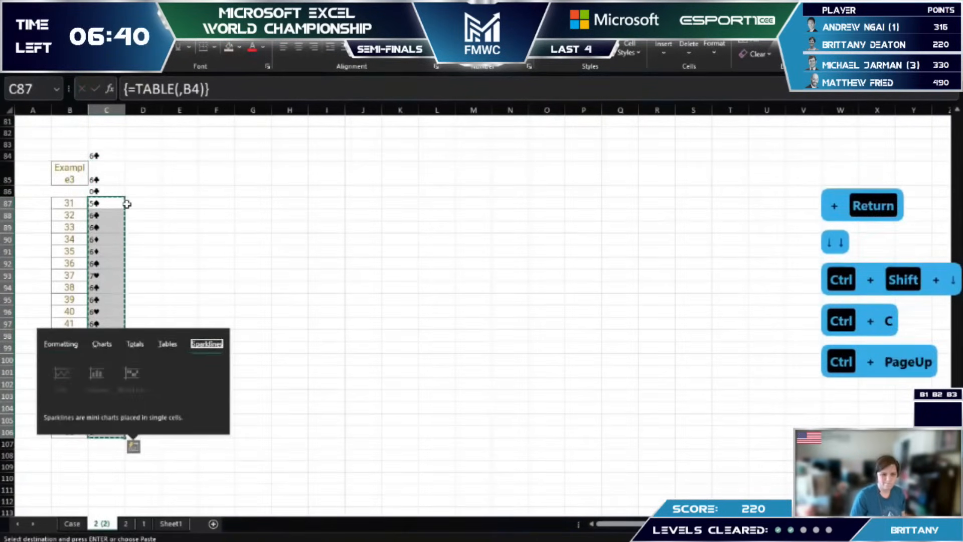
key("Escape")
key("Escape")
key("Escape")
Step: Link the game 31 answer in E120 of the Case sheet to the bid in '2 (2)'!C87
key("ctrl+Page_Up")
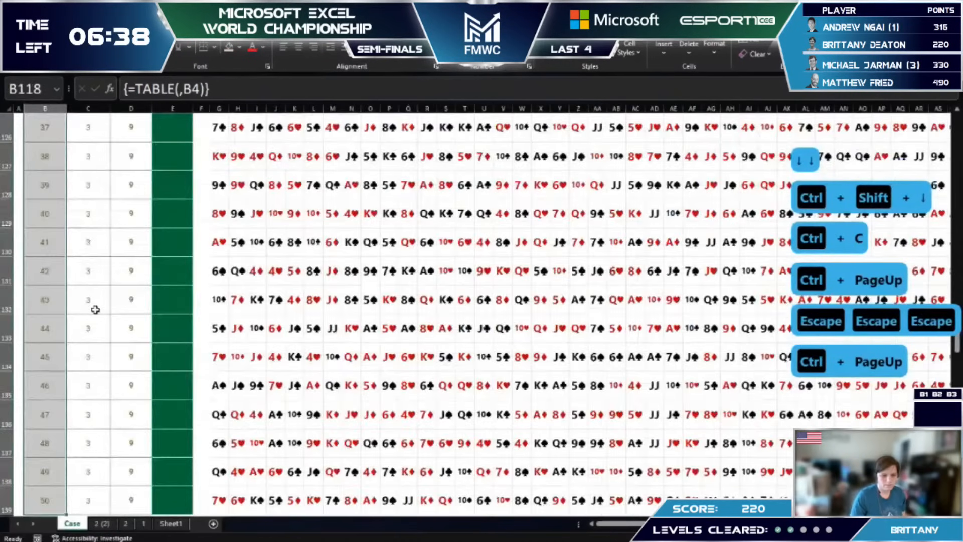
scroll(146, 234, "up", 2)
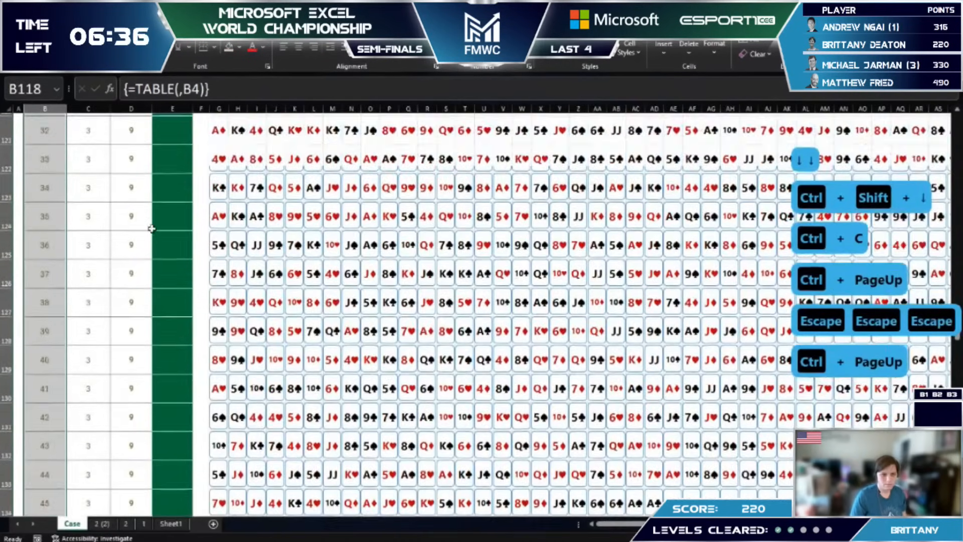
scroll(173, 236, "up", 7)
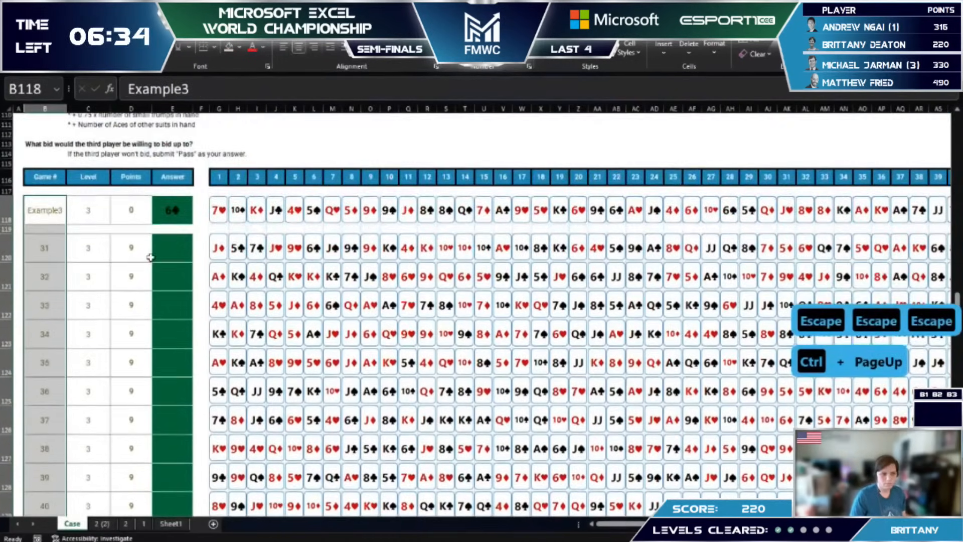
left_click(176, 371)
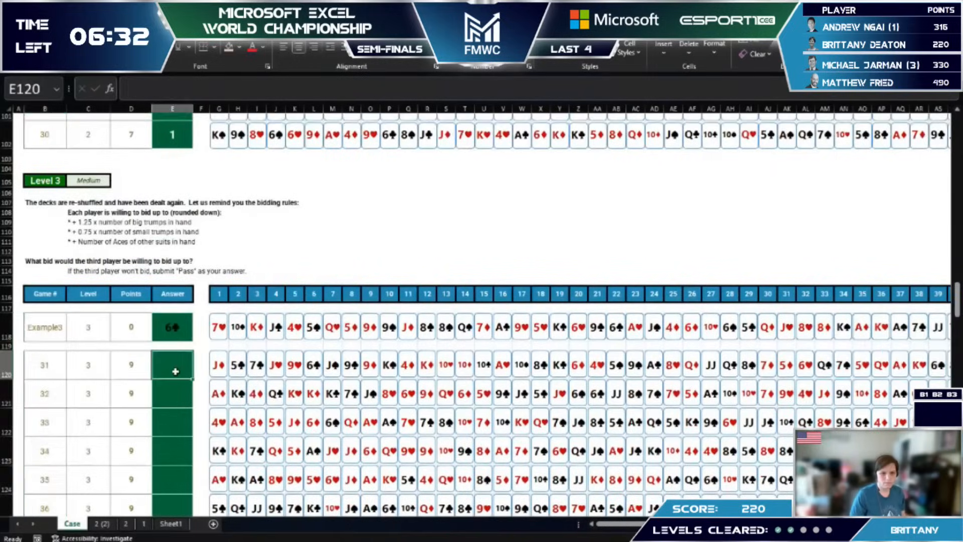
type("+")
key("ctrl+Page_Down")
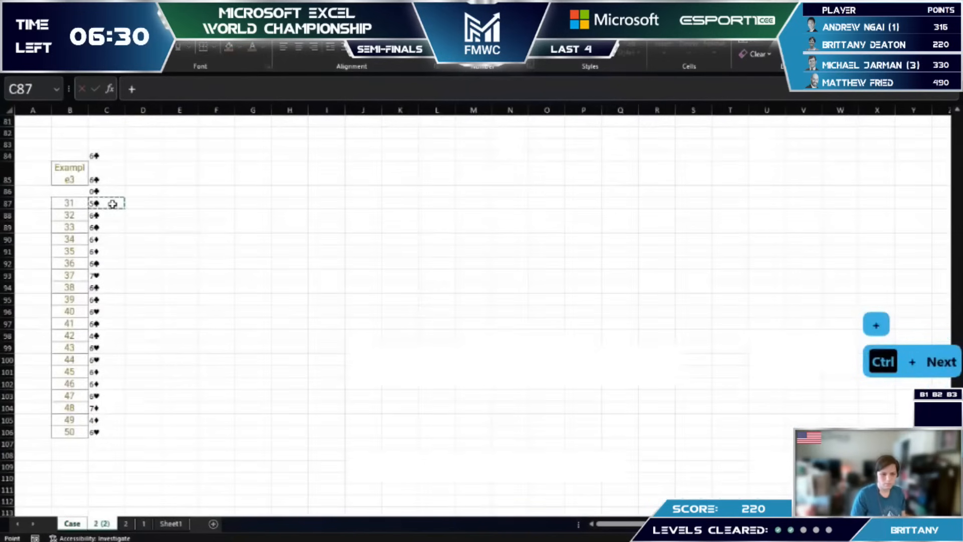
key("Return")
Step: Copy the E120 link formula down to E139 for games 31 to 50 and recalculate the workbook
key("ctrl+c")
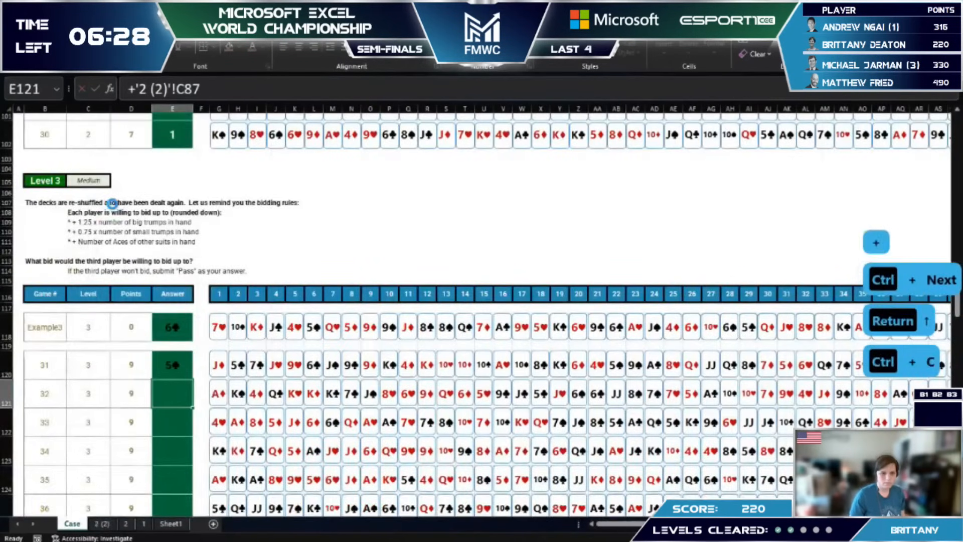
key("Left")
key("ctrl+Down")
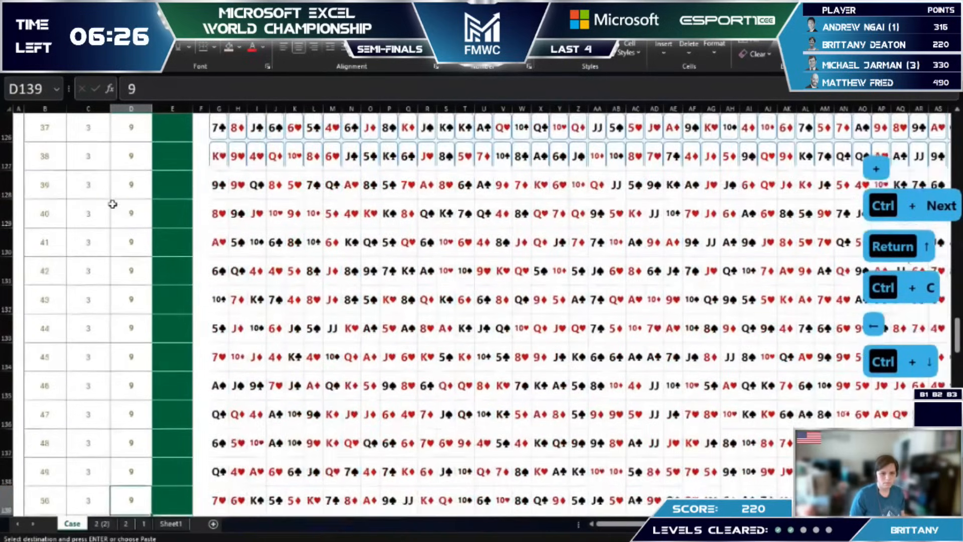
key("Right")
key("ctrl+shift+Up")
key("ctrl+v")
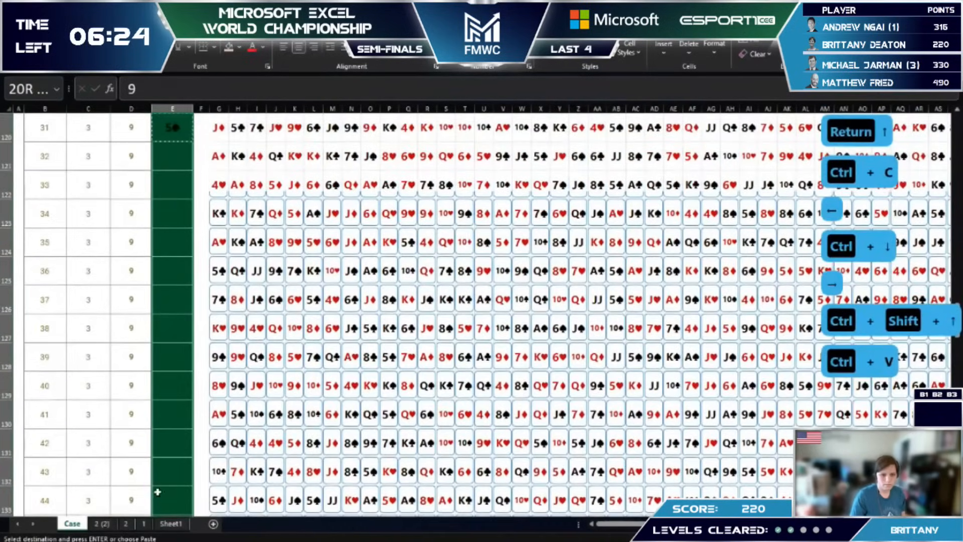
scroll(157, 491, "down", 4)
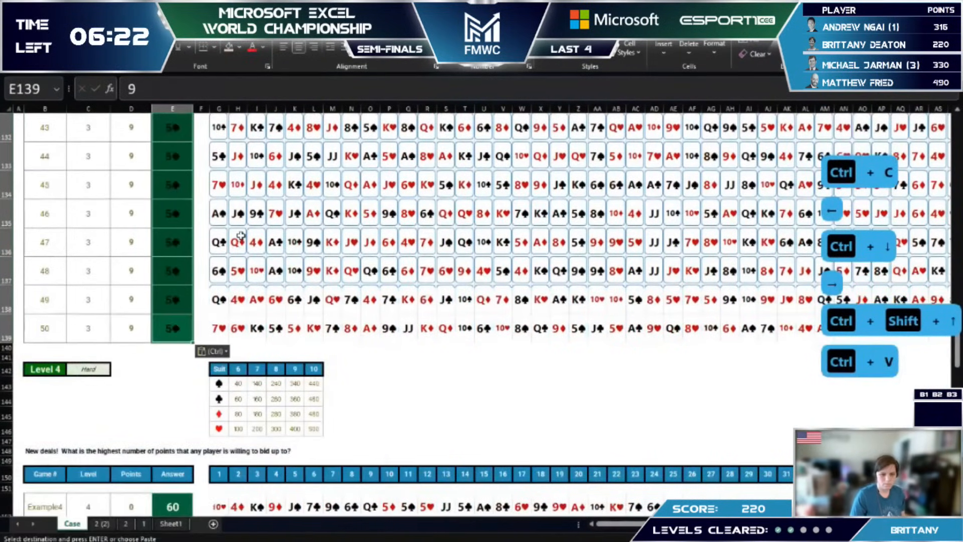
key("F9")
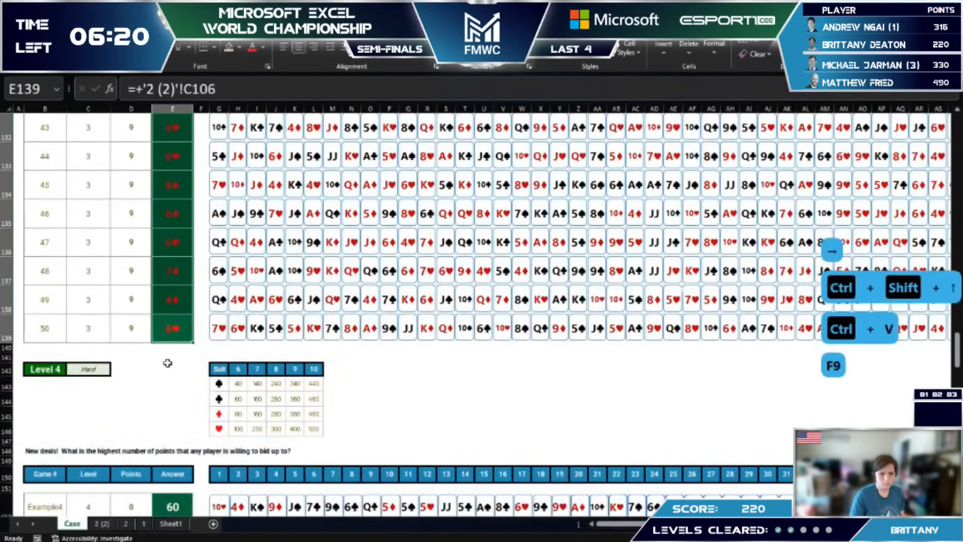
Step: Copy the Level 3 answers in E120:E139 and paste them into the answer workbook
scroll(188, 229, "up", 3)
key("ctrl+c")
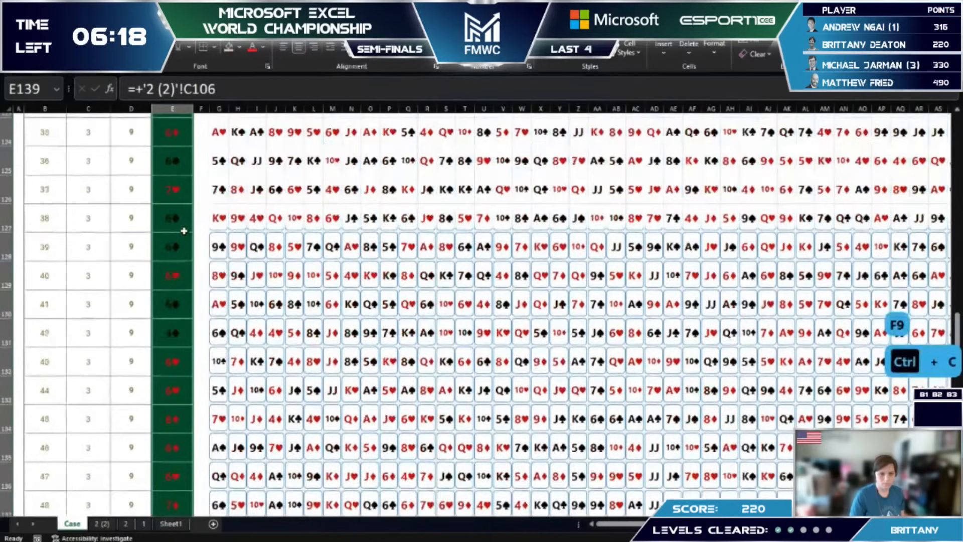
scroll(189, 500, "up", 1)
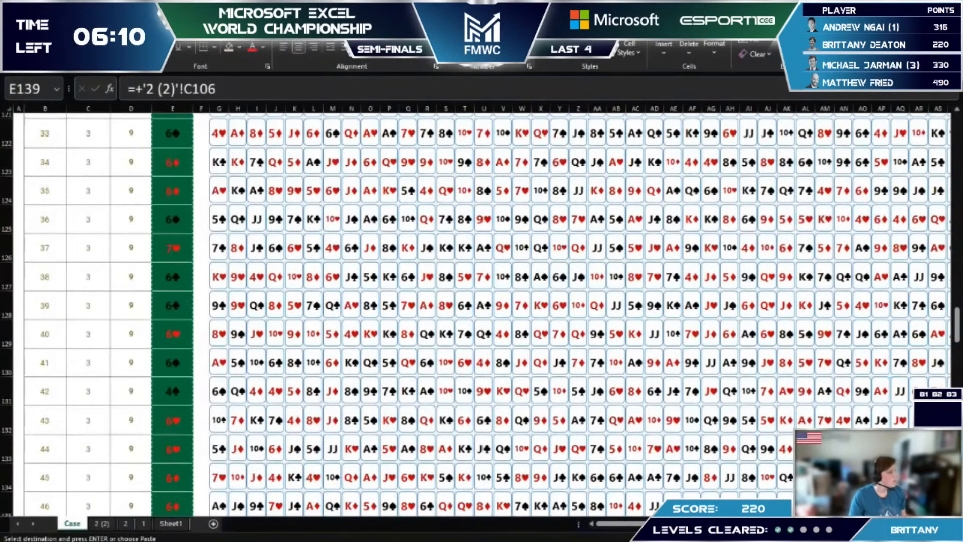
key("ctrl+v")
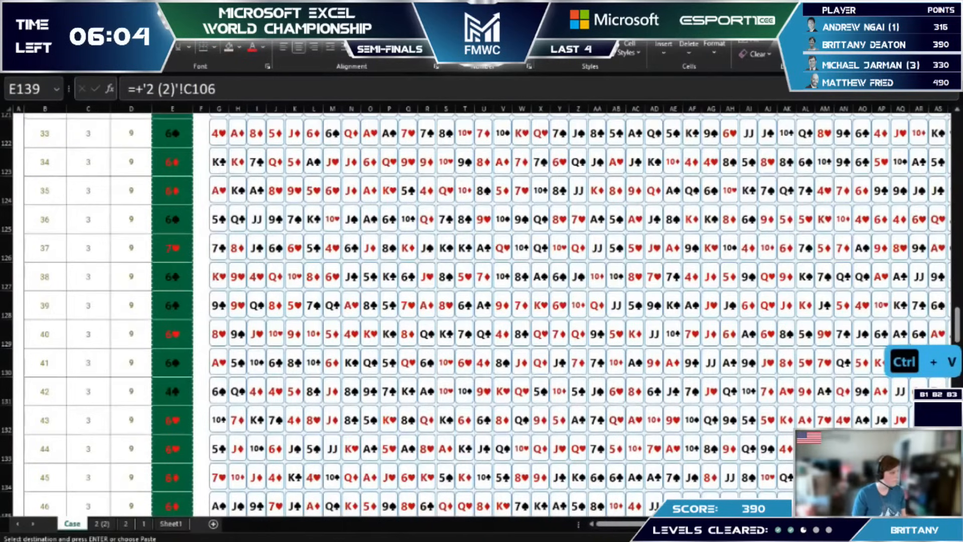
Step: Check the filled Level 3 answers and read the Level 4 question with its suit points table
scroll(134, 266, "up", 3)
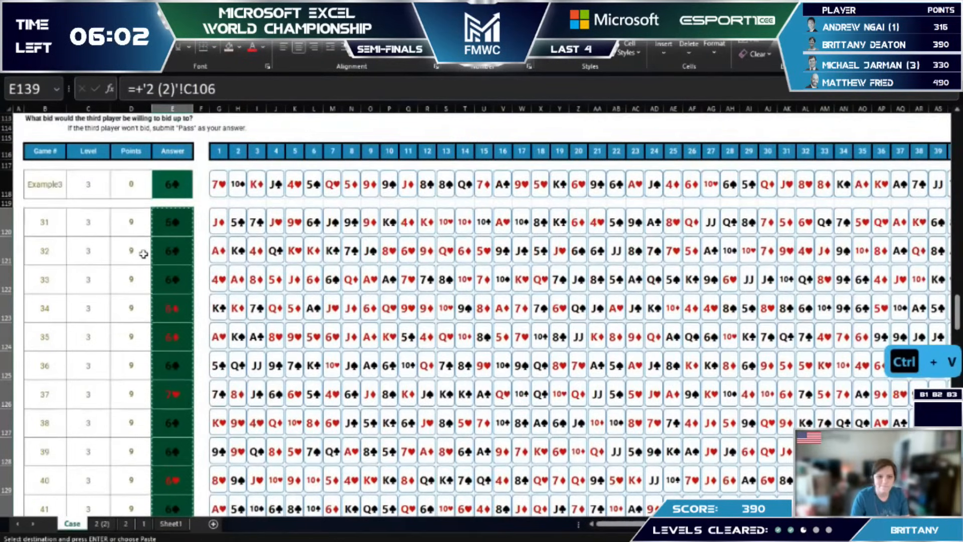
scroll(144, 254, "down", 8)
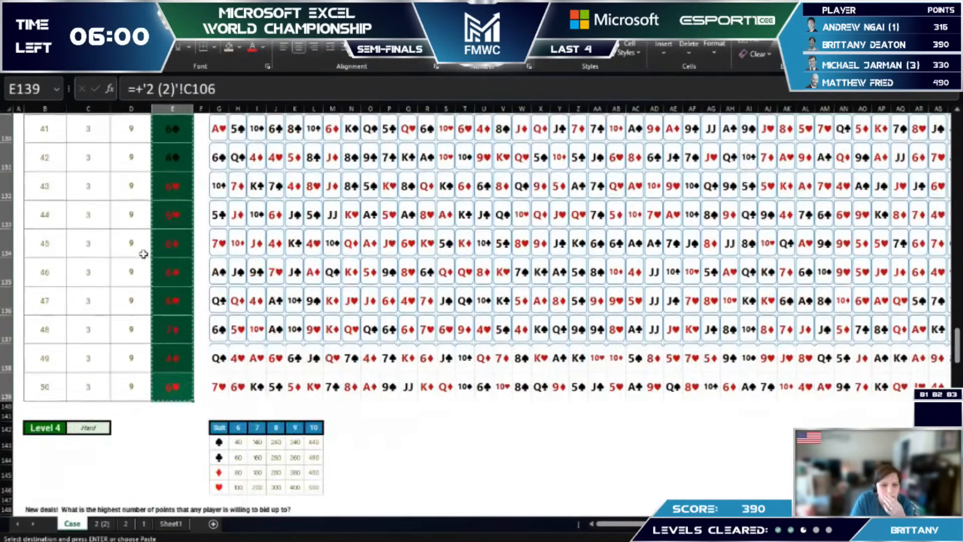
scroll(143, 254, "down", 1)
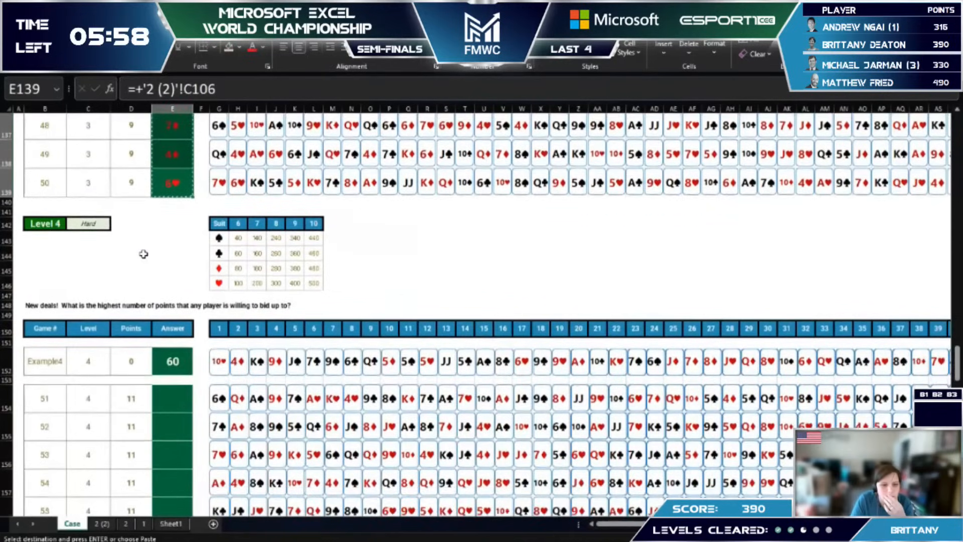
scroll(158, 434, "down", 1)
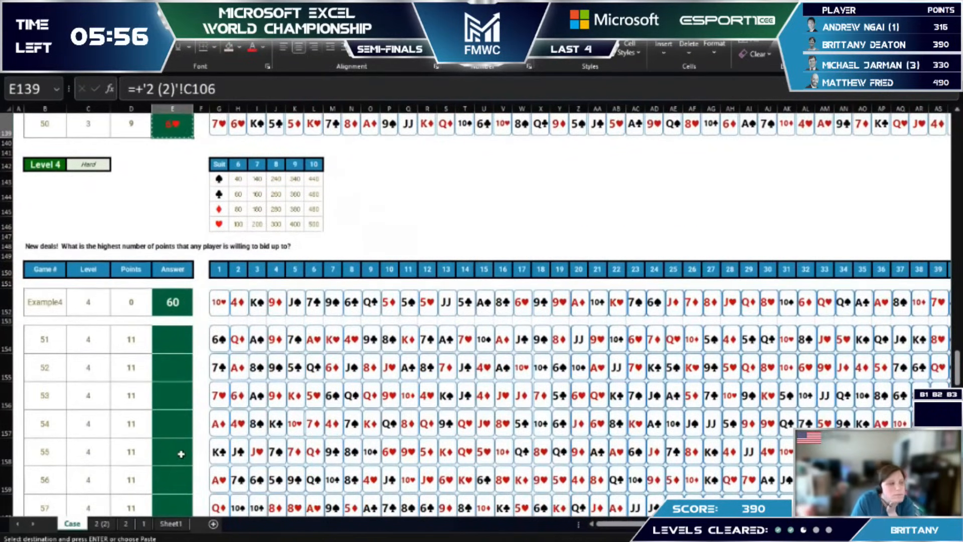
Step: Make a copy of the Level 3 bid sheet '2 (2)' as the base for the Level 4 calculation
left_click(103, 524)
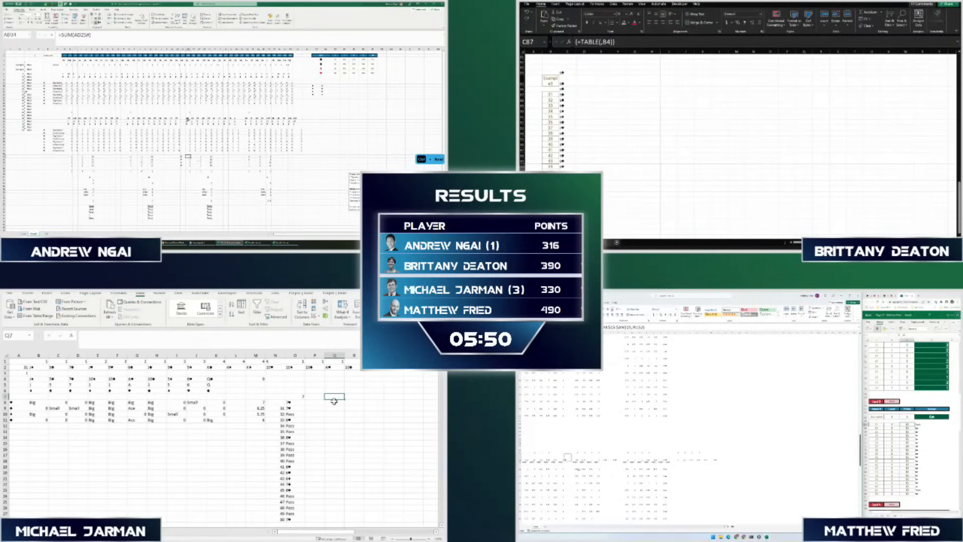
key("ctrl+shift+Down")
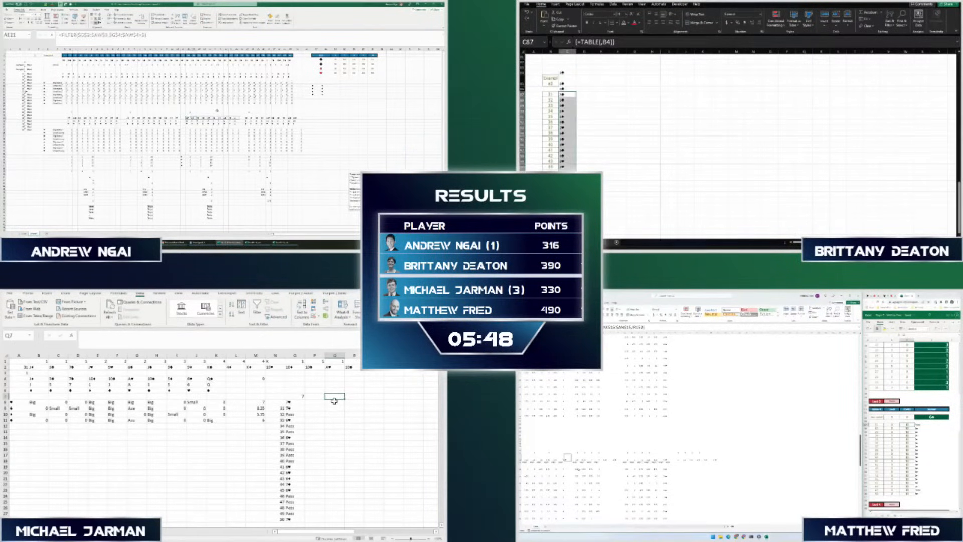
key("F2")
key("Return")
key("Return")
key("Return")
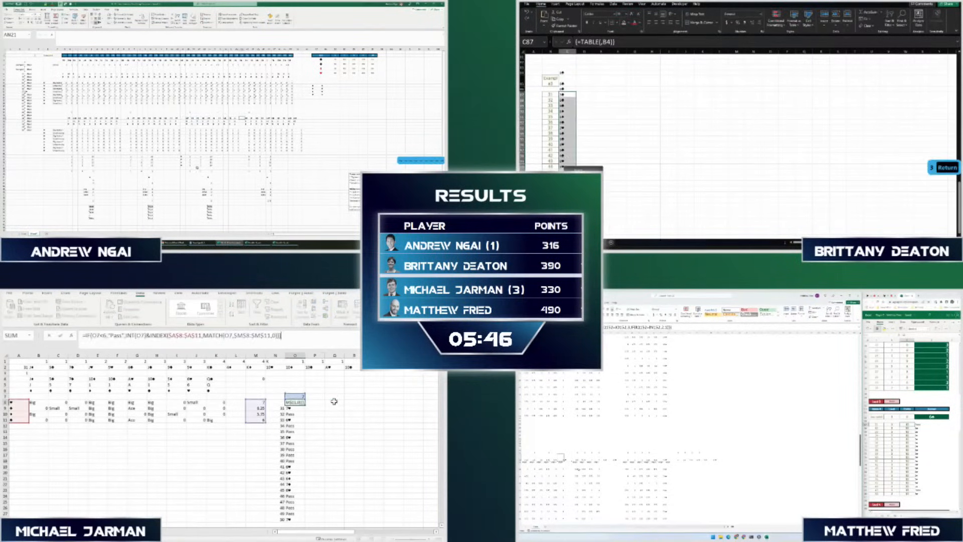
key("alt+h")
key("o")
key("m")
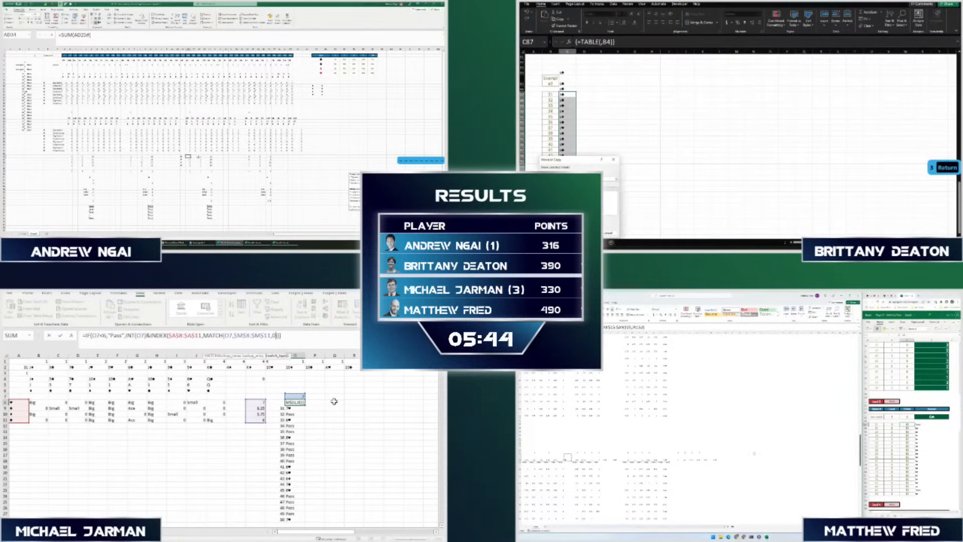
key("Escape")
key("Return")
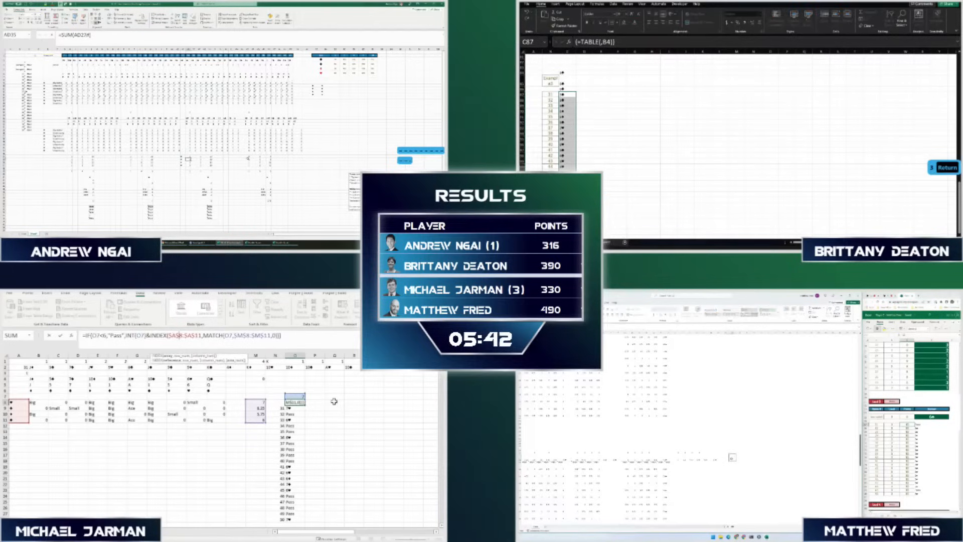
key("Return")
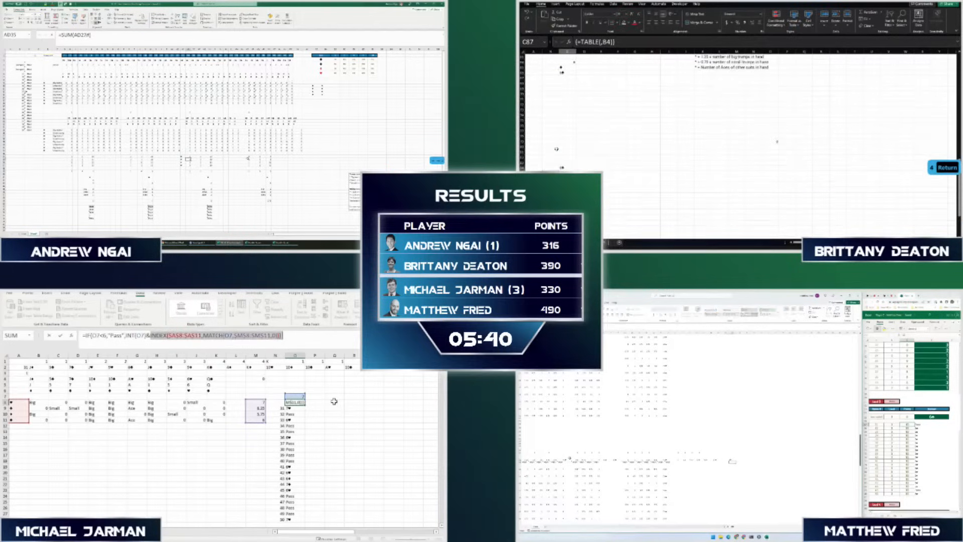
Step: Clear the notes on big trump, small trump and ace multipliers around K61 on the copied sheet
type("+1.25")
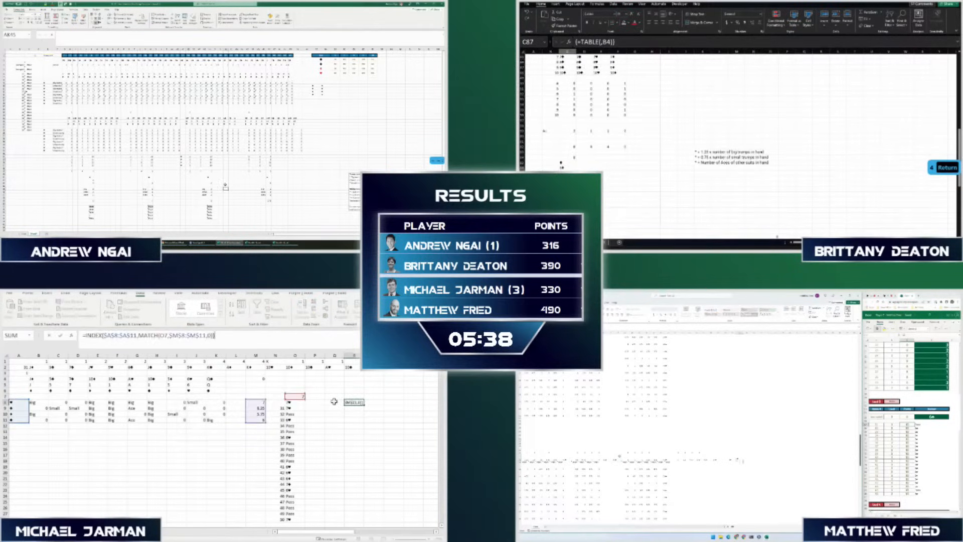
key("Return")
left_click_drag(702, 140, 707, 168)
key("Delete")
key("Delete")
scroll(732, 131, "up", 3)
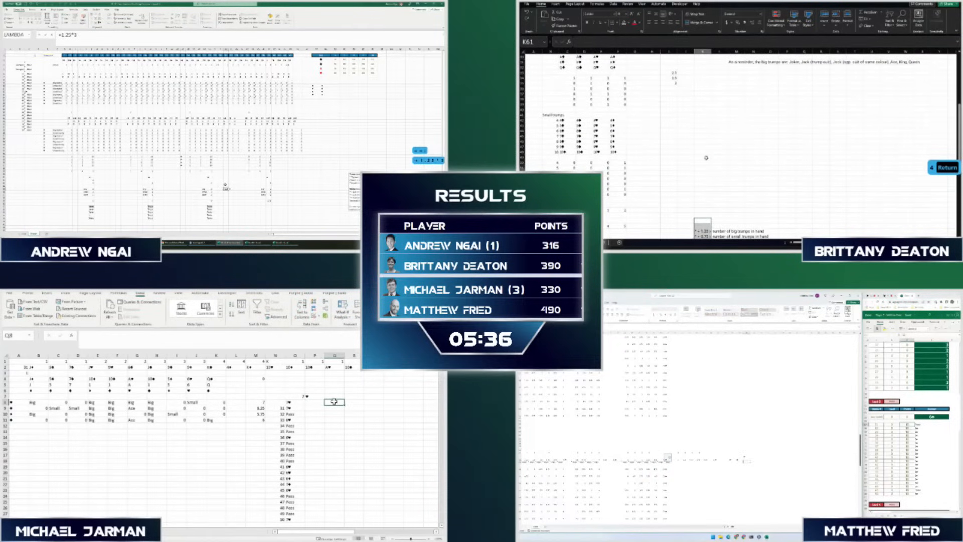
Step: Clear the big trumps reminder notes at M28 and begin a Q7 formula with INDEX on Case!$H$143:$L$146 and a MATCH
left_click(334, 398)
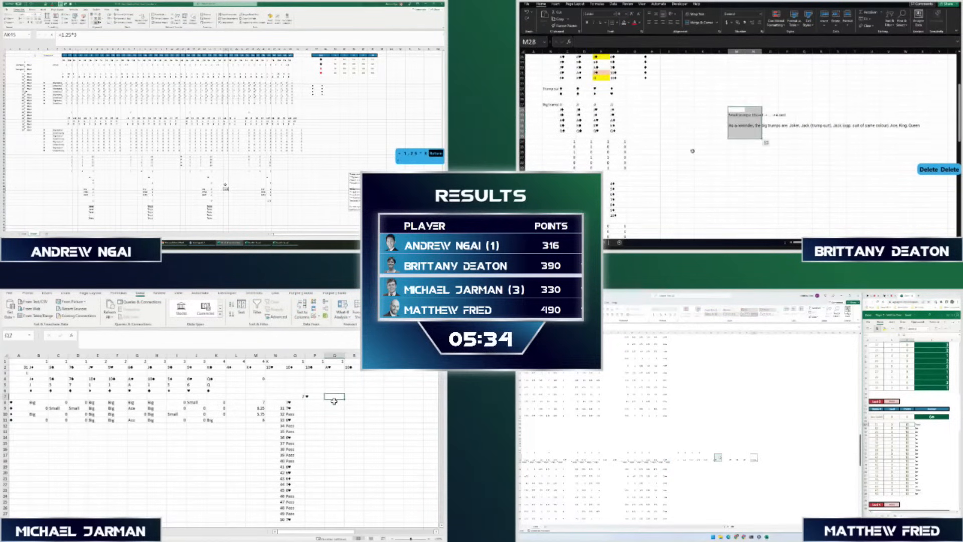
type("=index")
key("Delete")
type("(")
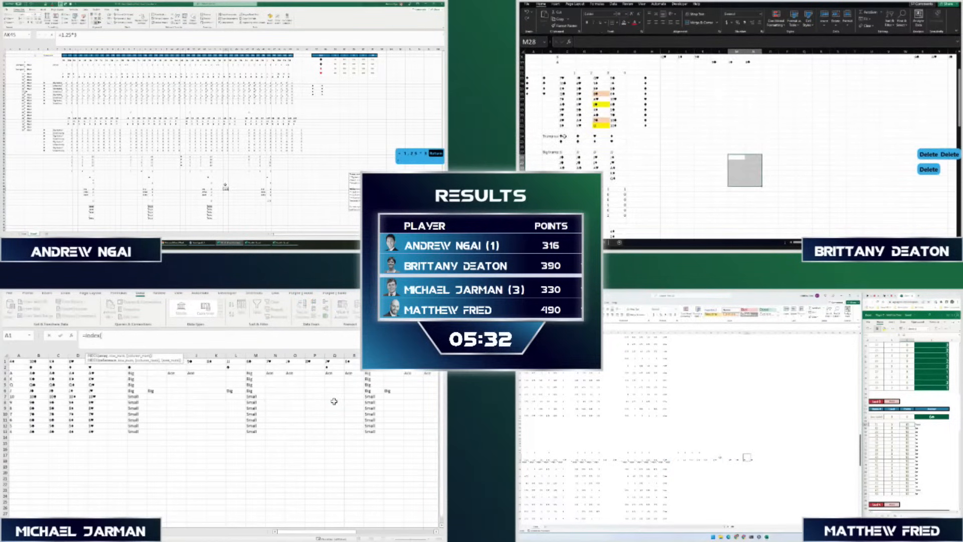
scroll(83, 412, "down", 15)
left_click(562, 136)
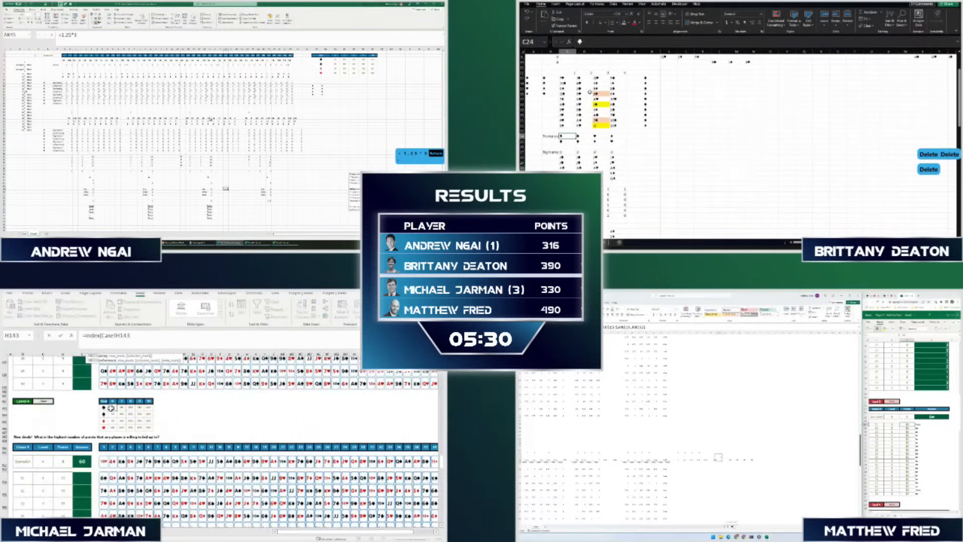
key("shift+Down")
key("shift+Down")
key("shift+Down")
key("shift+Right")
key("shift+Right")
key("shift+Right")
key("shift+Right")
scroll(733, 131, "down", 2)
key("F4")
type(",match(")
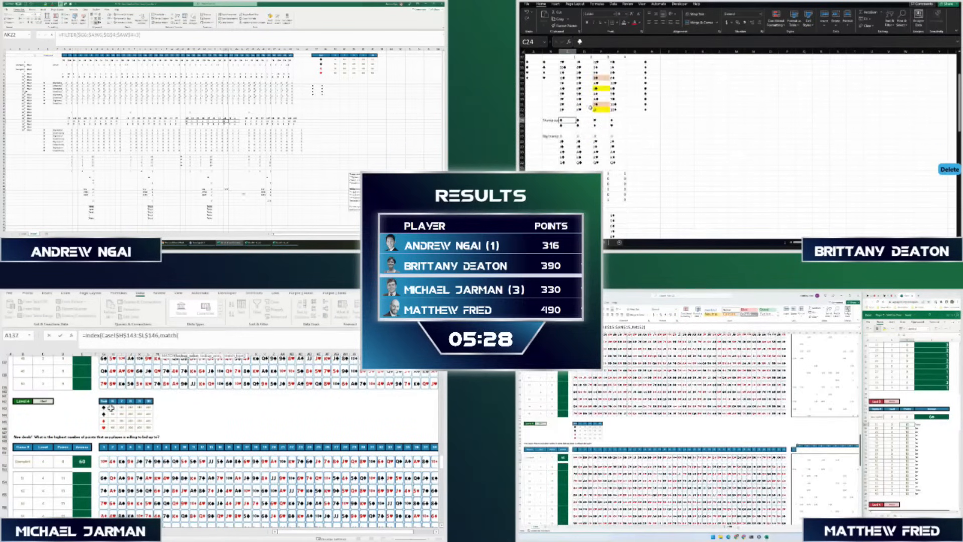
Step: Look up Sheet1!P7 in Case!$G$143:$G$146 with exact match 0 in Q7's MATCH, and lock the row 7 ranges in C13's FILTER formula
scroll(591, 107, "up", 2)
key("ctrl+Page_Up")
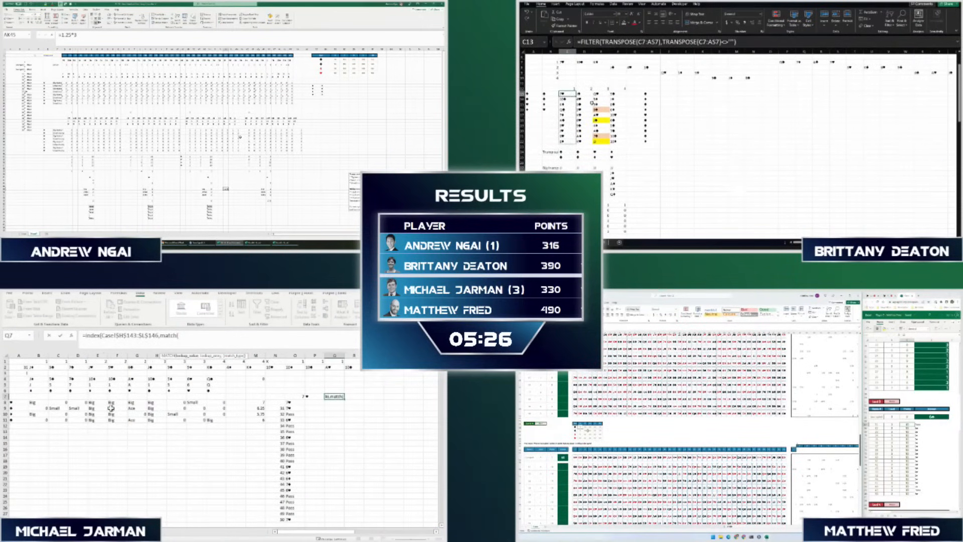
scroll(582, 115, "up", 2)
key("F2")
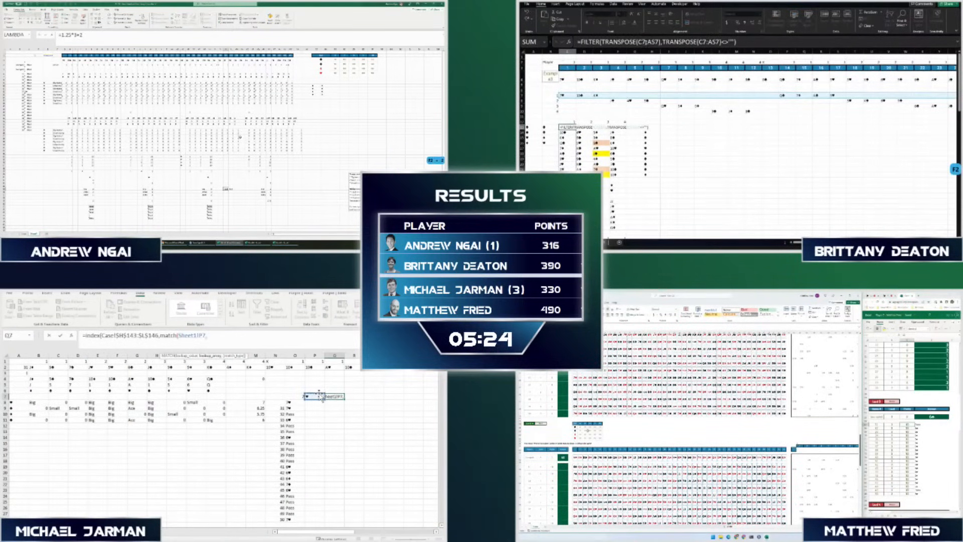
key("ctrl+Page_Down")
left_click_drag(638, 41, 654, 42)
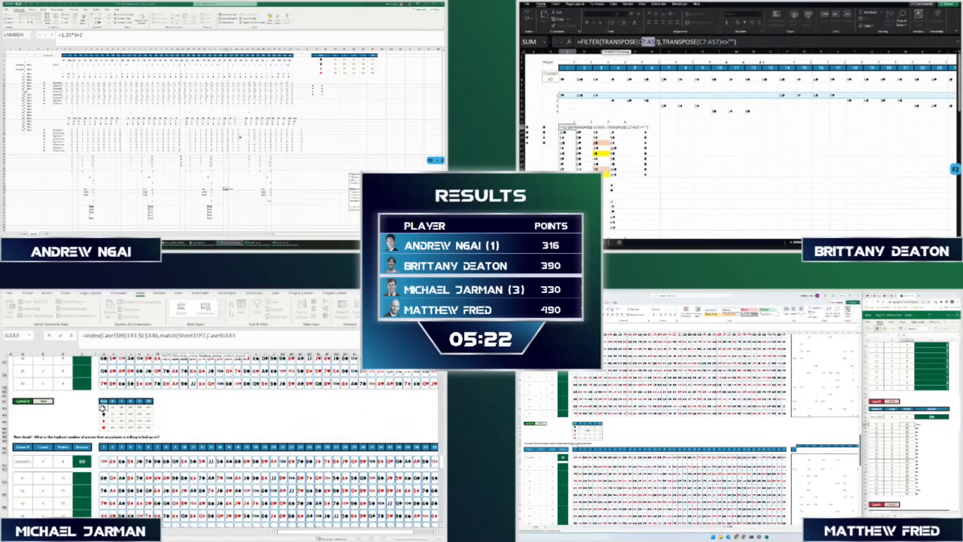
key("F4")
type(":G146")
key("F4")
type(",")
key("F4")
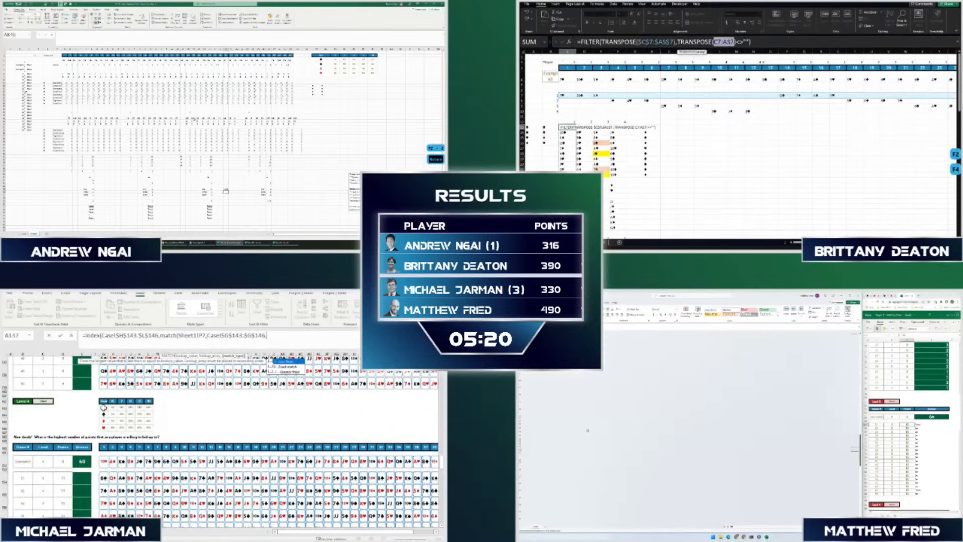
key("Return")
key("F4")
key("F4")
type("0")
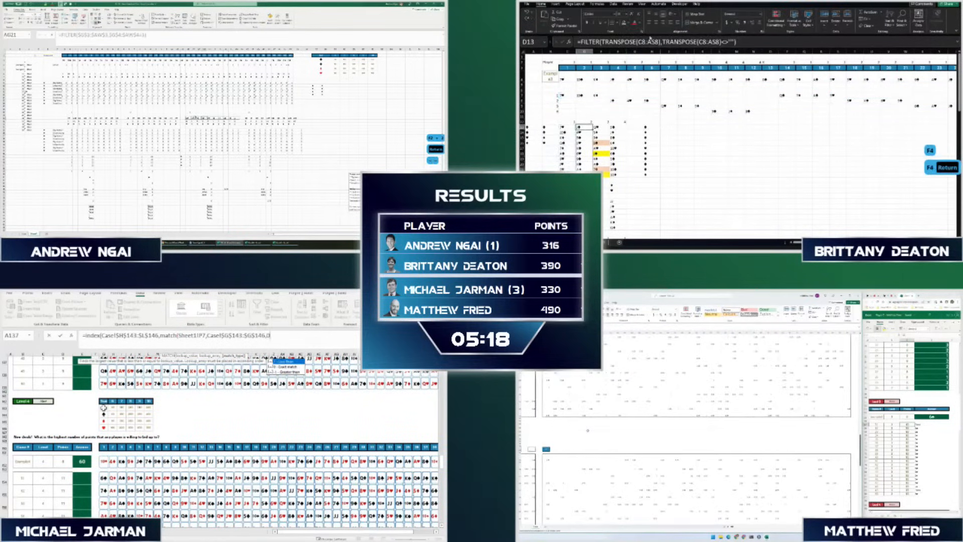
Step: Make the row 8 and row 9 ranges absolute in the D13 and E13 FILTER formulas, and add a second MATCH to Q7
key("Return")
key("F4")
type("),mat")
key("F2")
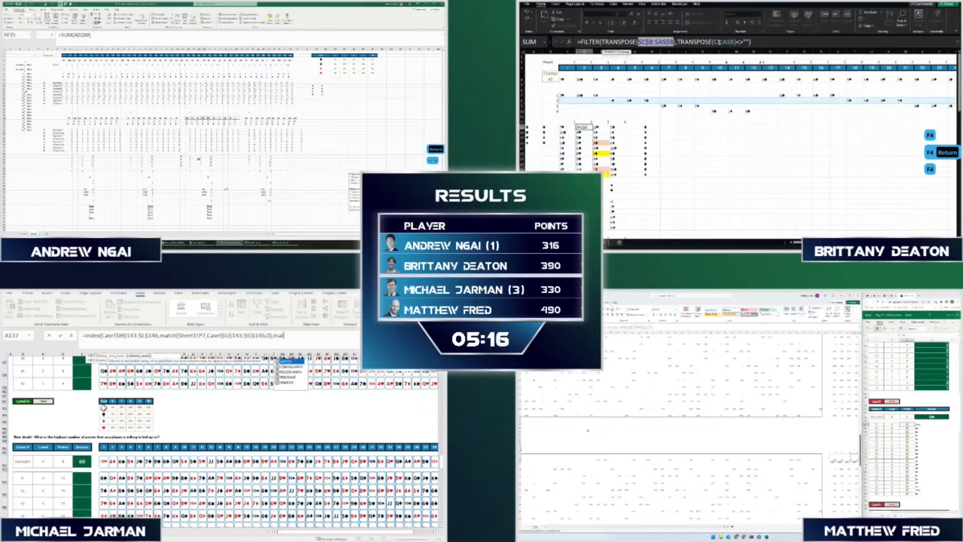
key("F4")
key("BackSpace")
key("BackSpace")
key("BackSpace")
key("BackSpace")
key("Return")
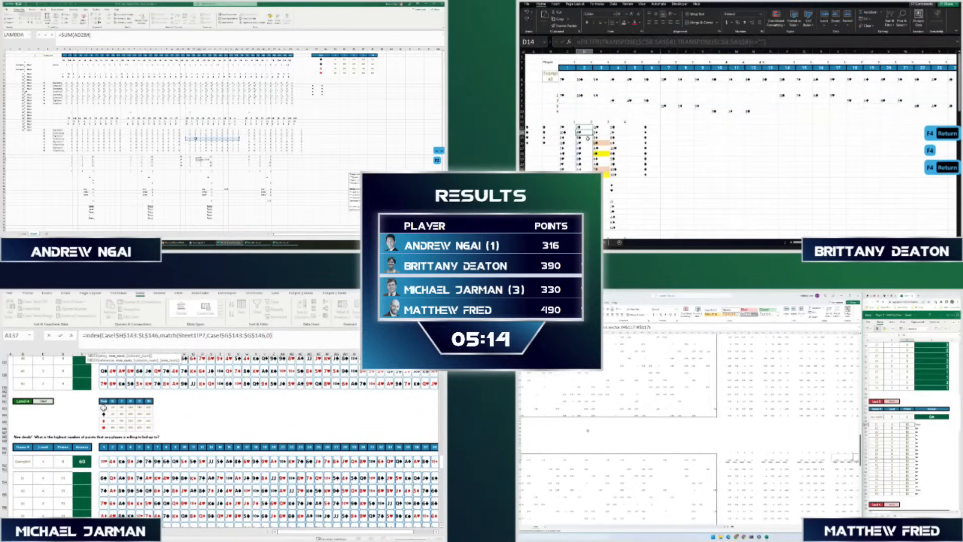
key("Escape")
key("F4")
type(",match(")
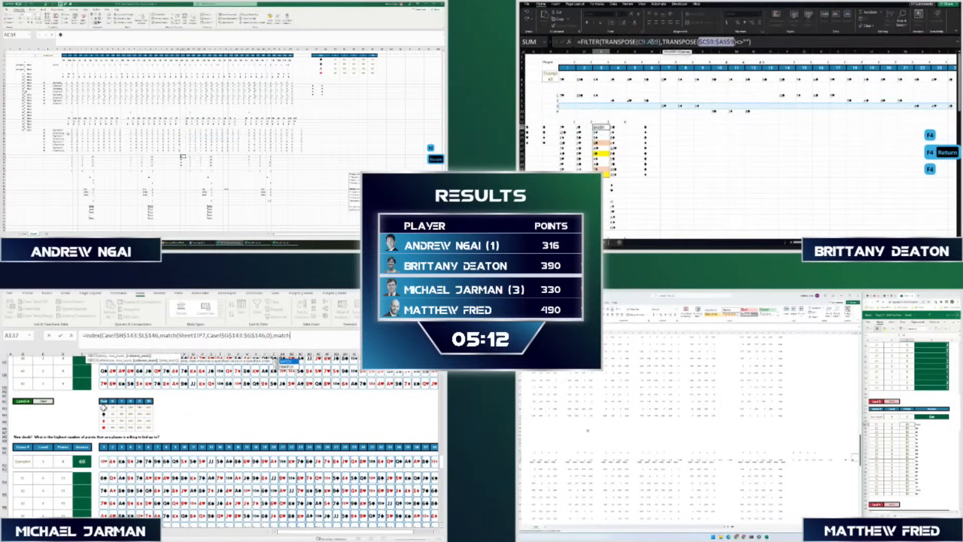
key("Return")
key("F4")
key("Return")
key("ctrl+Page_Up")
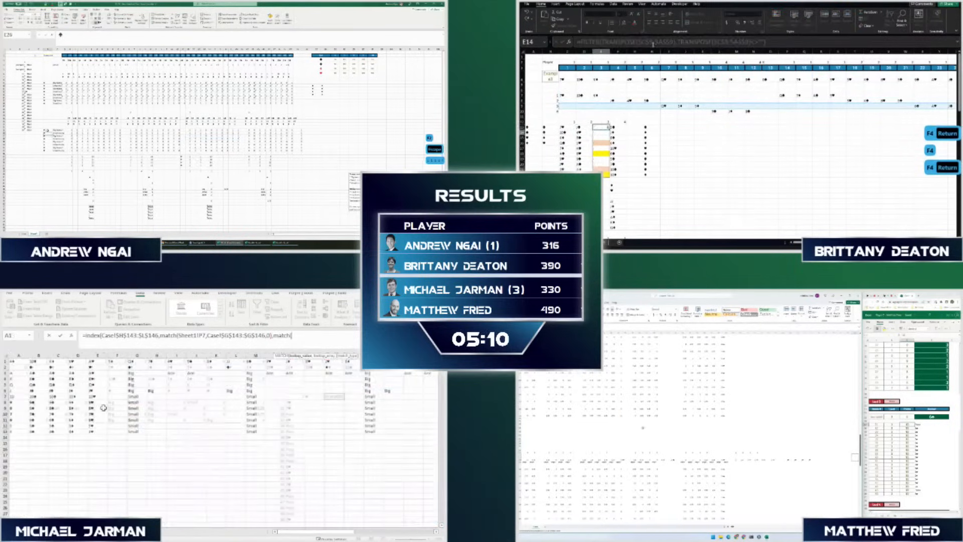
key("ctrl+c")
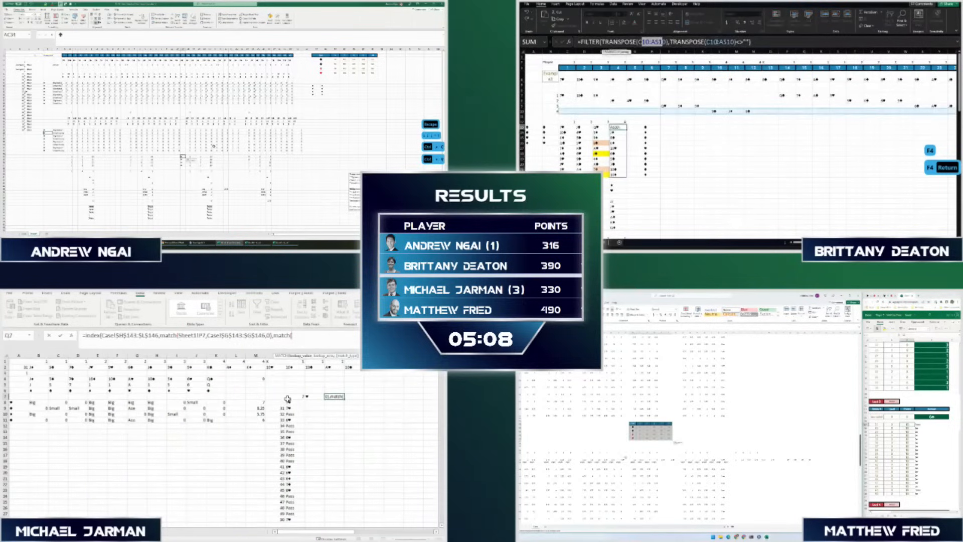
Step: Lock the C10:AS10 ranges in F13's FILTER formula and use Sheet1!O7 as the second MATCH's lookup value in Q7
key("F4")
left_click(296, 395)
key("ctrl+v")
key("Down")
key("Return")
key("ctrl+c")
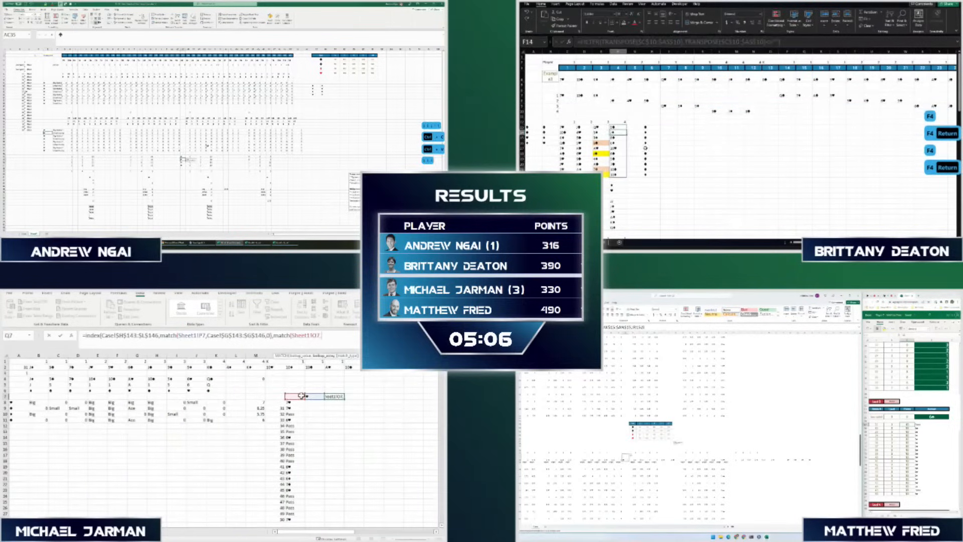
Step: Complete Q7's second MATCH with Case!$H$142:$L$142 and exact match 0, and clear the spare list beside the hands in column H
type(",")
key("ctrl+Page_Down")
left_click_drag(645, 126, 650, 169)
left_click(113, 402)
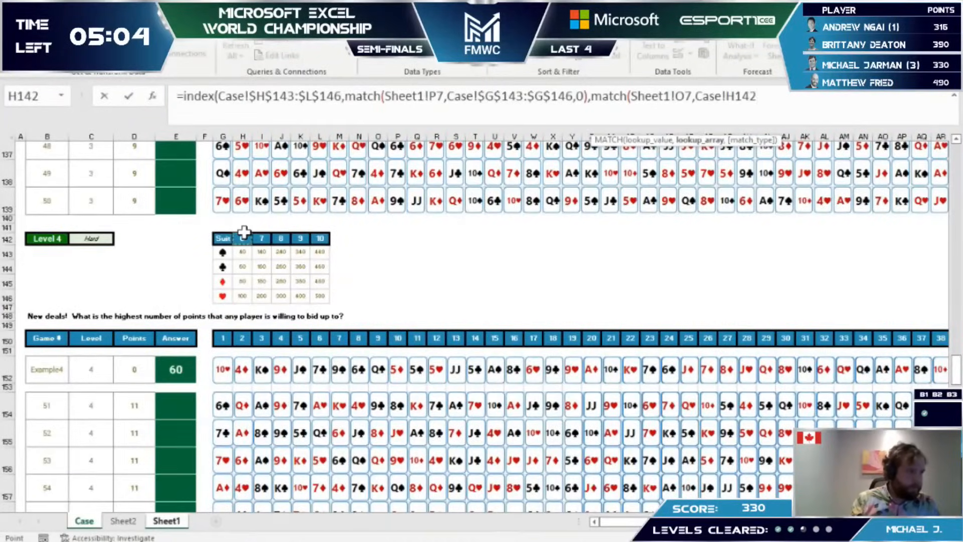
key("shift+Right")
key("shift+Right")
key("shift+Right")
key("shift+Right")
key("F4")
type(",0))")
key("Return")
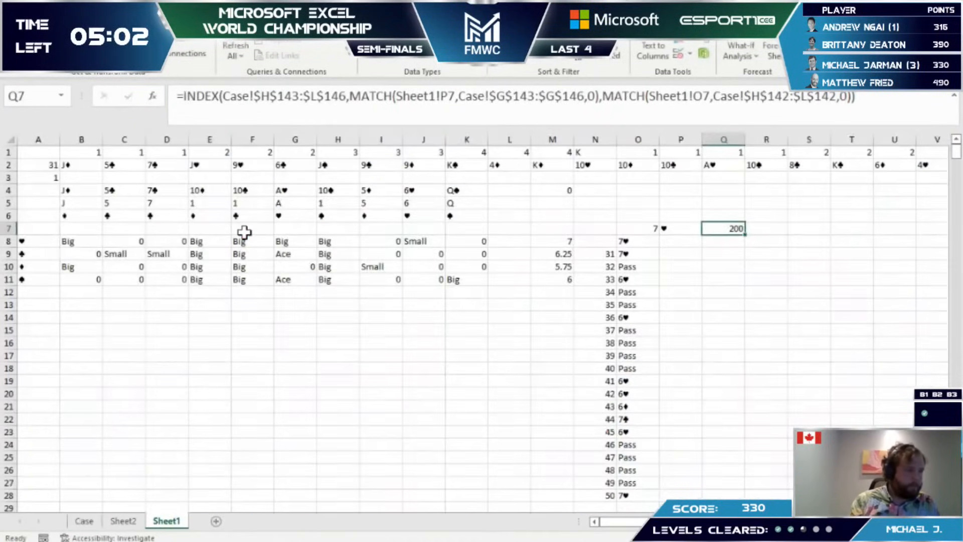
key("F2")
key("Escape")
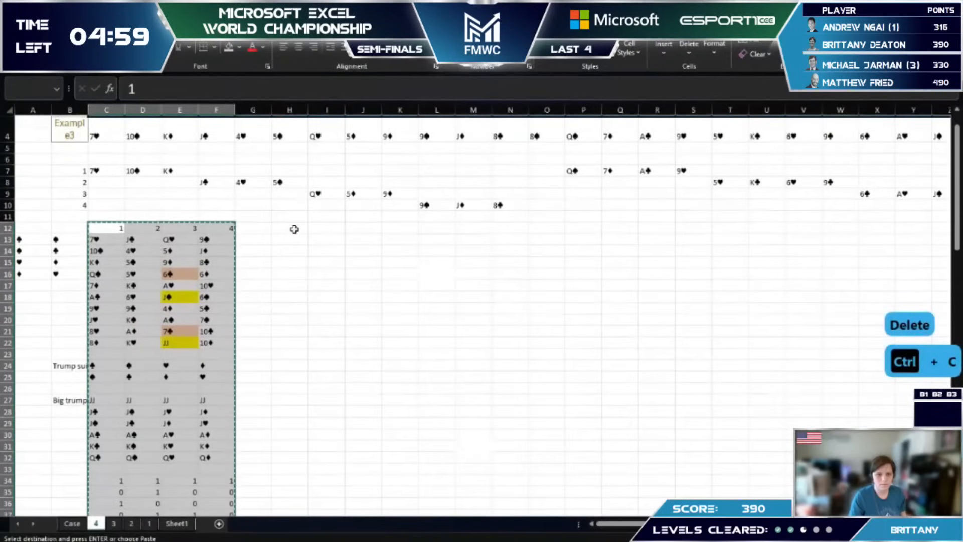
Step: Paste the copied four-player block from columns C to F at H12, M12 and R12
left_click(292, 228)
key("ctrl+v")
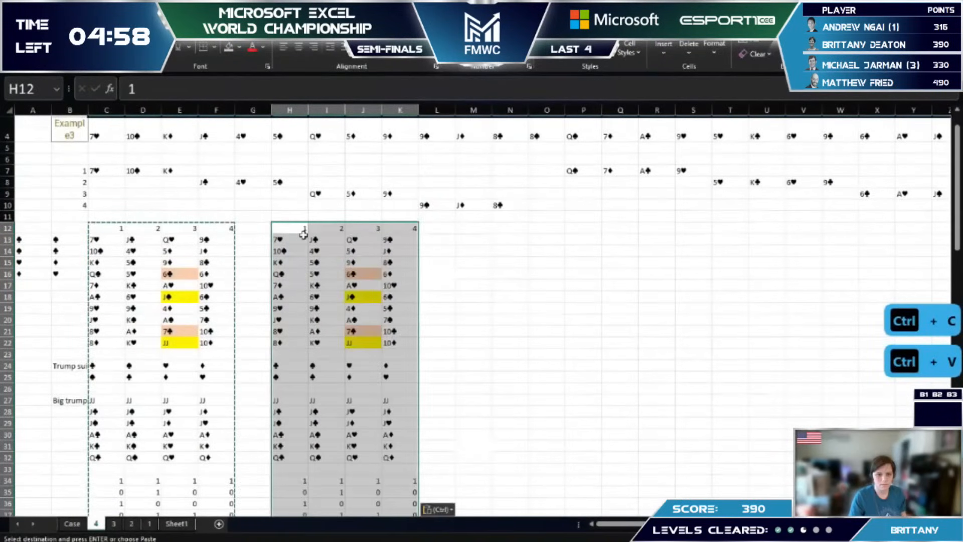
left_click(470, 229)
key("ctrl+v")
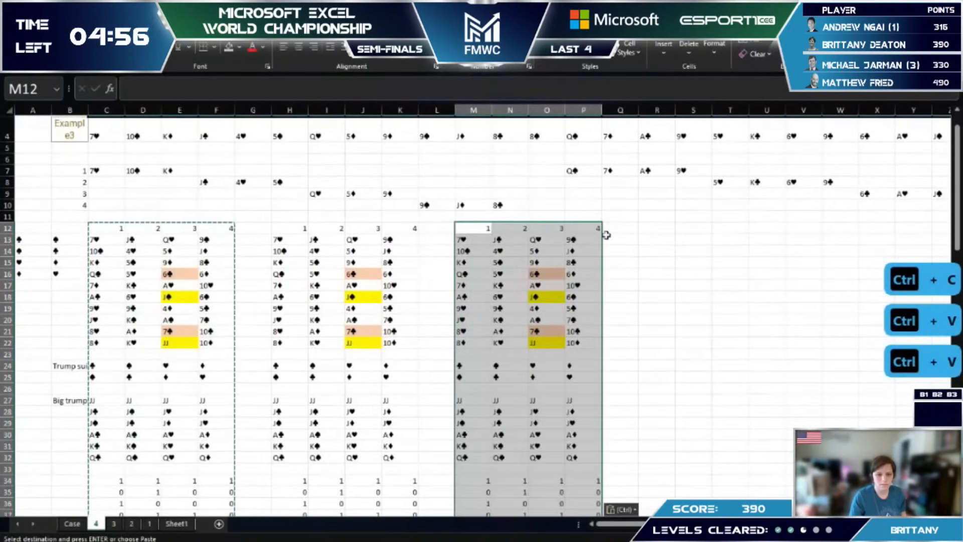
left_click(647, 227)
key("ctrl+v")
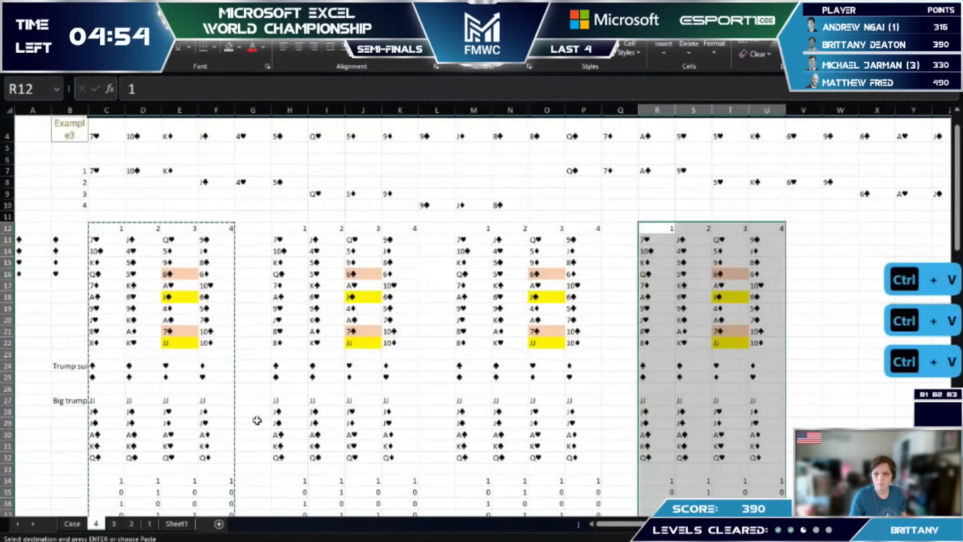
Step: Examine the trump card formula in H28 and the count formula in H34 of the first pasted block
scroll(288, 398, "down", 4)
scroll(292, 401, "up", 1)
scroll(292, 400, "up", 1)
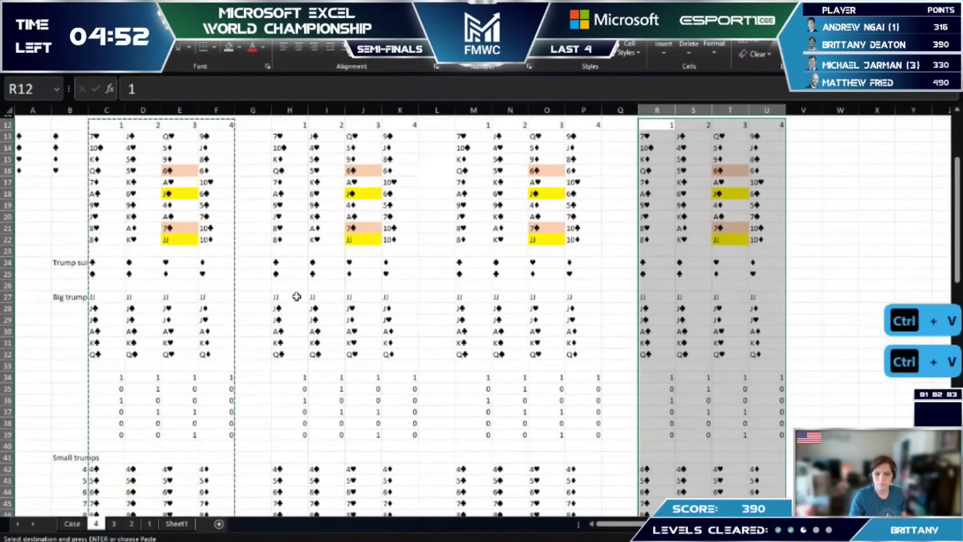
left_click(289, 308)
double_click(289, 308)
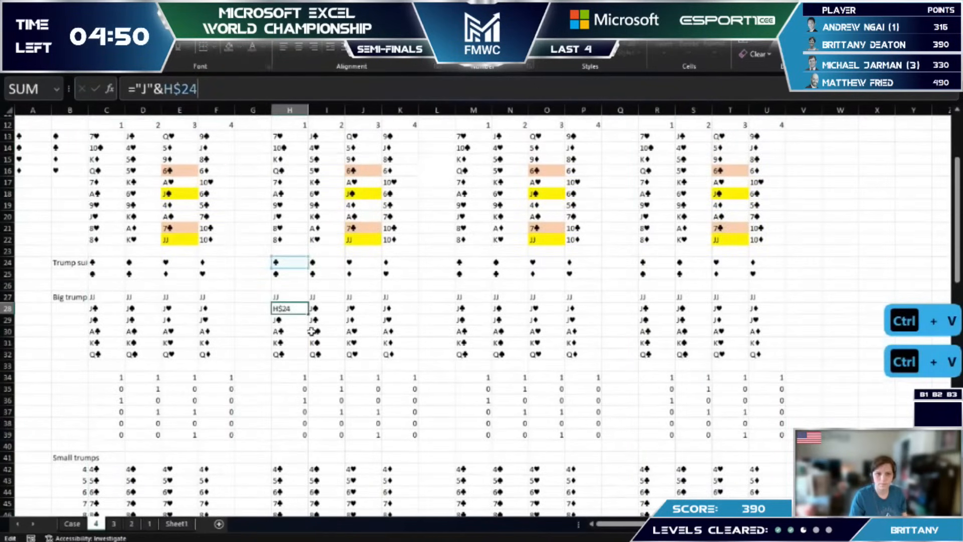
key("Escape")
left_click(290, 377)
left_click(202, 78)
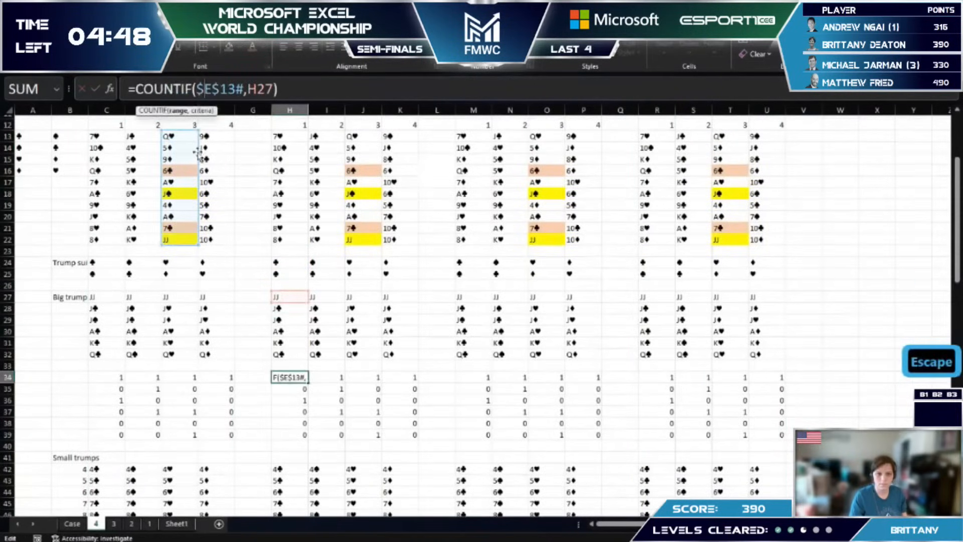
key("Escape")
Step: Change the range in C34's COUNTIF formula to the first player's hand, C13#
key("Left")
key("Left")
key("Left")
key("Left")
key("Left")
key("F2")
left_click(120, 166)
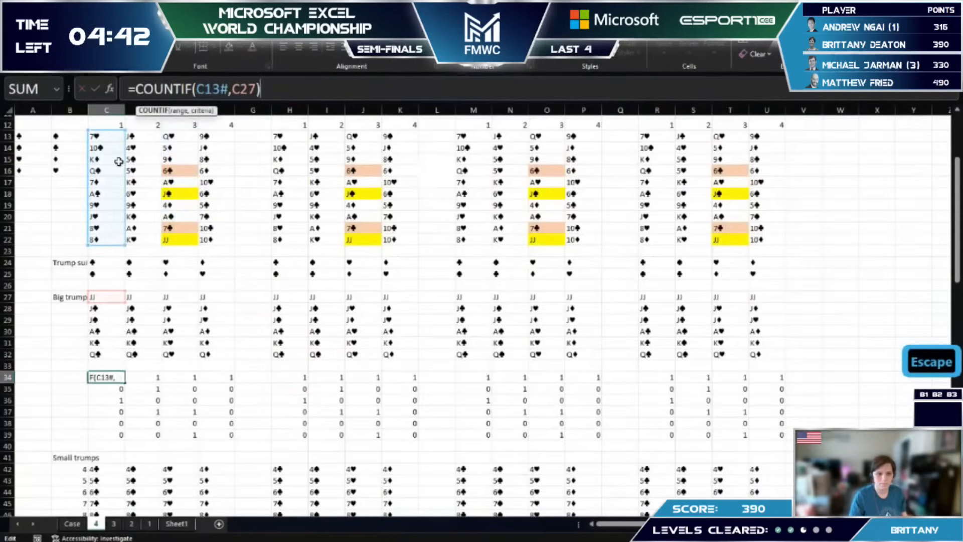
key("Return")
key("Up")
key("Right")
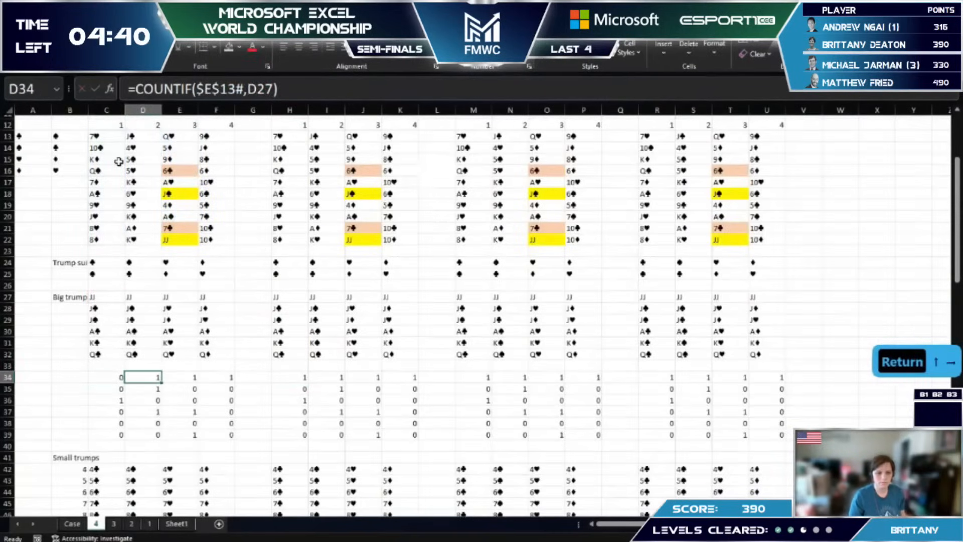
Step: Lock C34's count range as $C$13#, copy the formula through C34:F39, and check the copied formula in F38
key("Left")
left_click(207, 94)
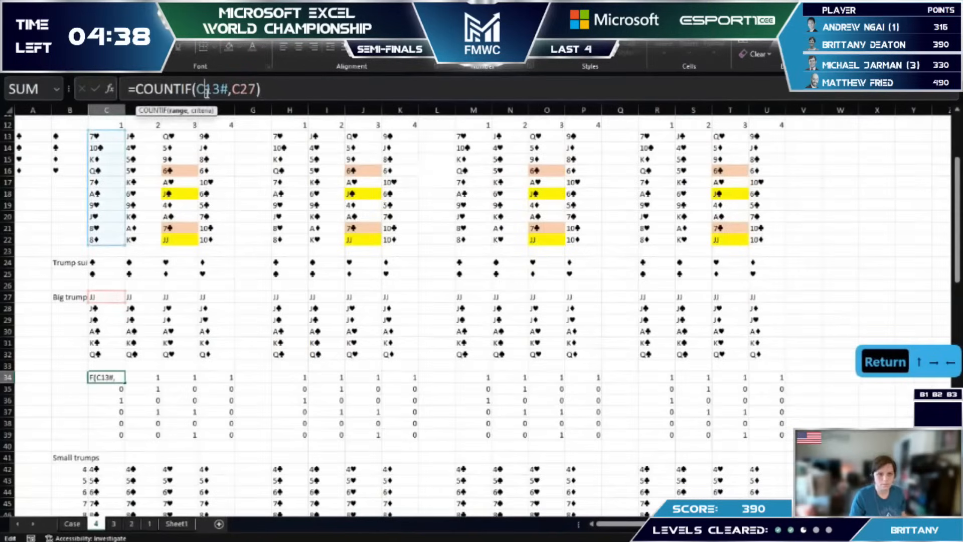
key("F4")
key("Return")
key("Up")
key("ctrl+c")
key("ctrl+shift+Down")
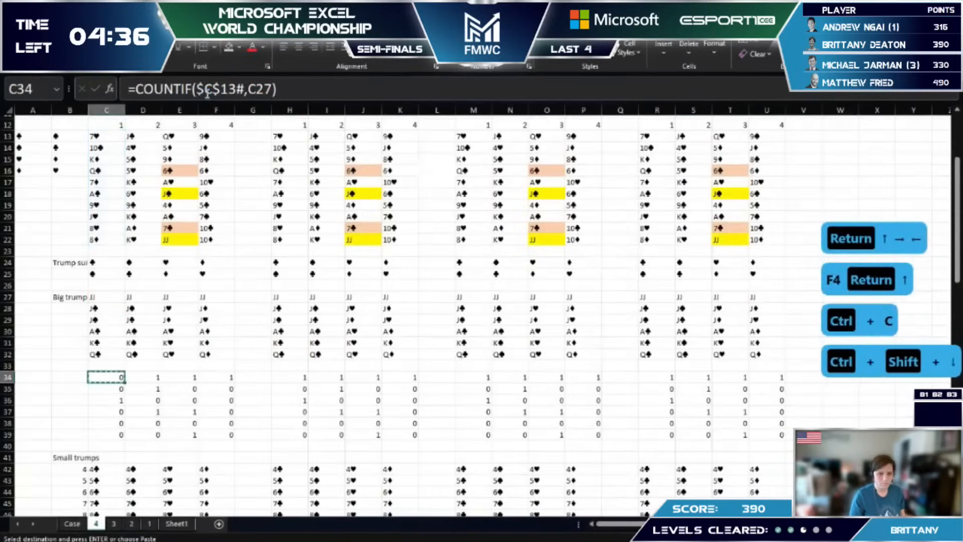
key("ctrl+shift+Right")
key("ctrl+v")
left_click(215, 423)
key("F2")
key("Escape")
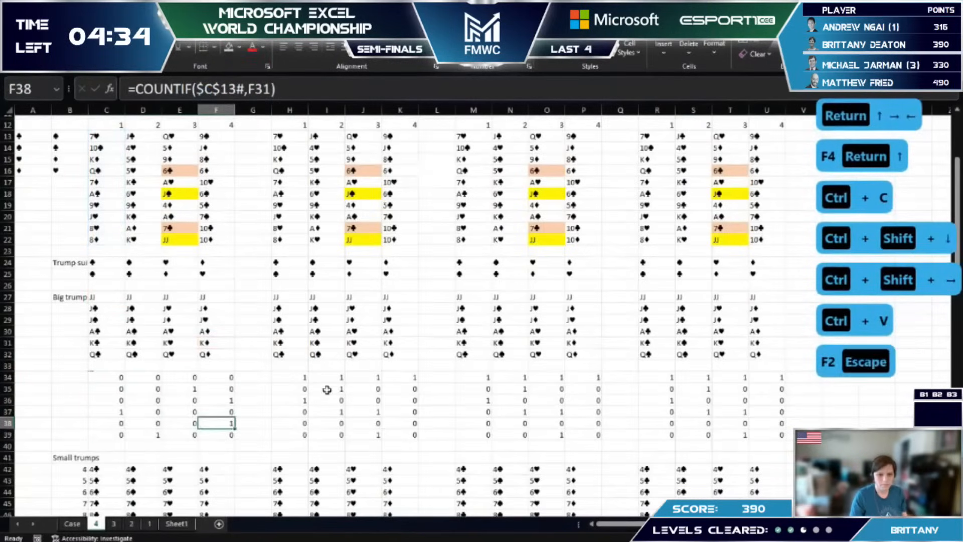
Step: Point H34's COUNTIF range at the second player's hand, locked as $I$13#, and copy the formula through H34:K39
left_click(296, 377)
key("F2")
left_click_drag(194, 165, 327, 161)
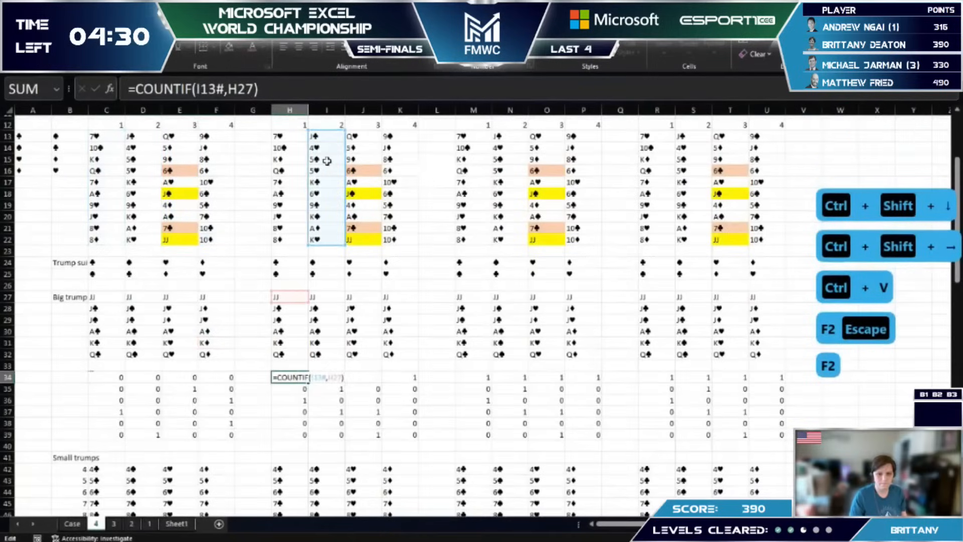
key("F4")
key("Return")
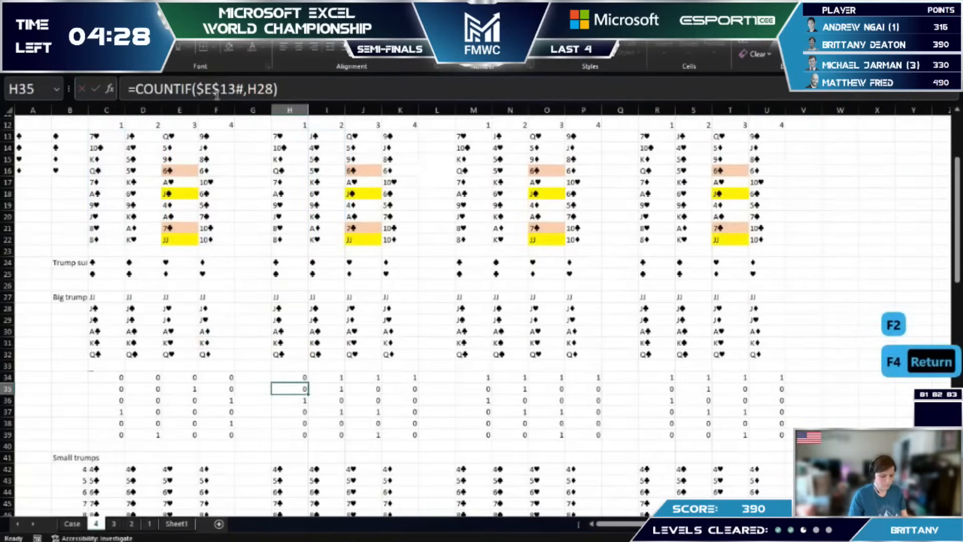
key("Up")
key("ctrl+c")
key("ctrl+shift+Down")
key("ctrl+shift+Right")
key("ctrl+v")
Step: Point M34's COUNTIF range at the third player's hand, locked as $O$13#, and copy the formula through M34:P39
left_click(469, 378)
key("F2")
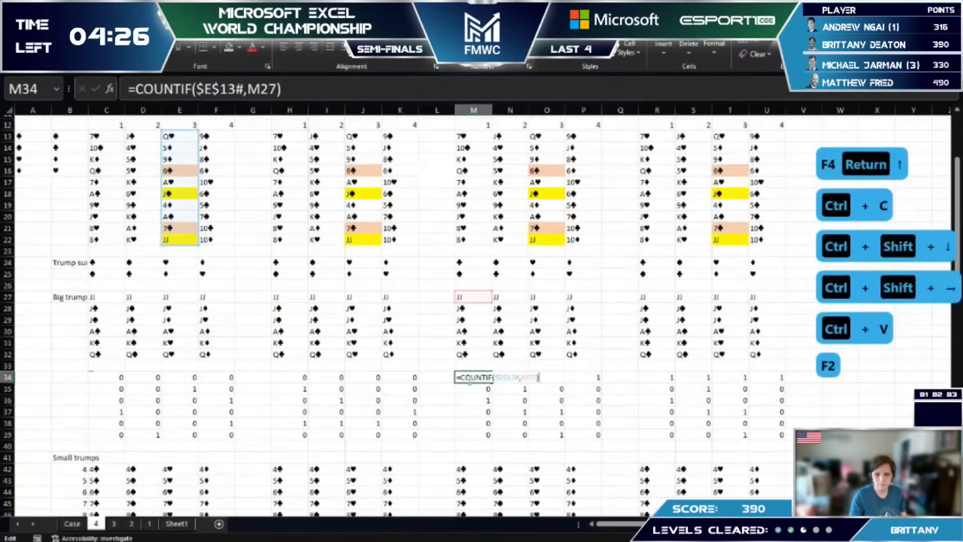
left_click_drag(201, 172, 547, 174)
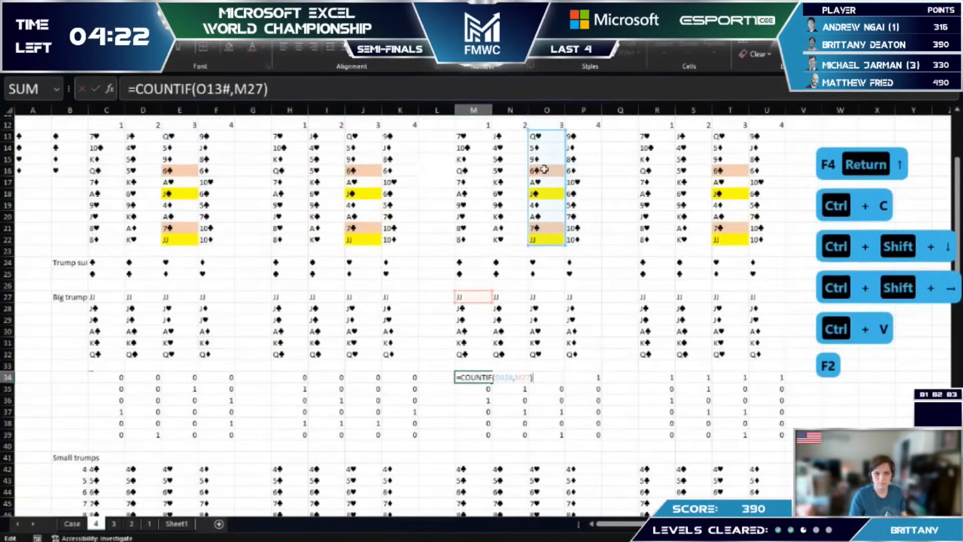
left_click(217, 87)
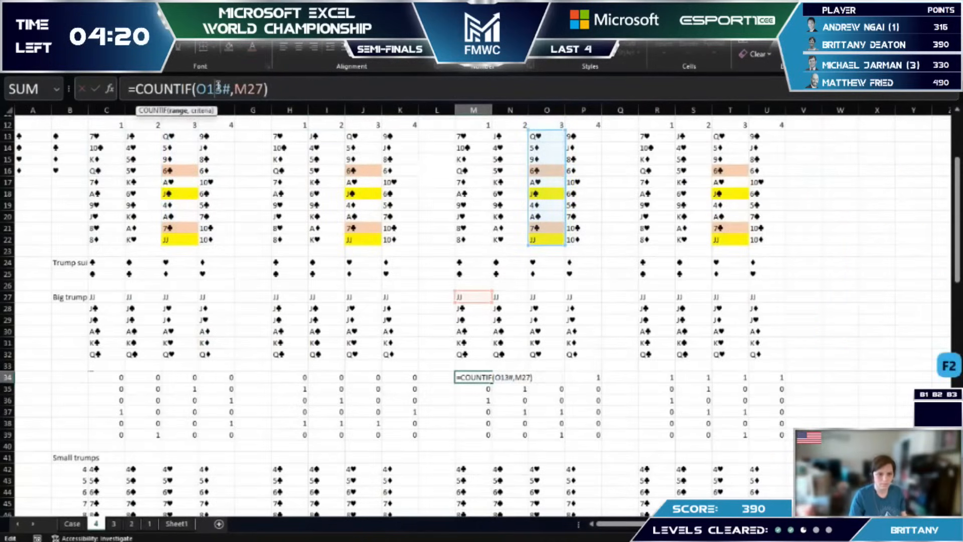
key("F4")
key("Return")
key("Up")
key("ctrl+c")
key("ctrl+shift+Down")
key("ctrl+shift+Right")
key("ctrl+v")
Step: Move R34's COUNTIF range to the fourth player's hand, U13#
left_click(655, 378)
key("F2")
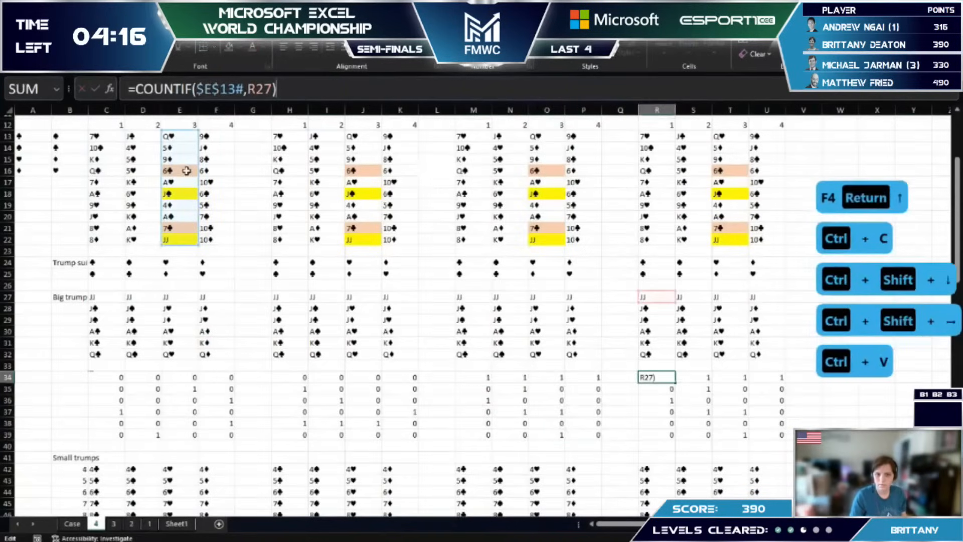
left_click_drag(196, 168, 780, 157)
left_click(781, 157)
left_click(654, 377)
key("F2")
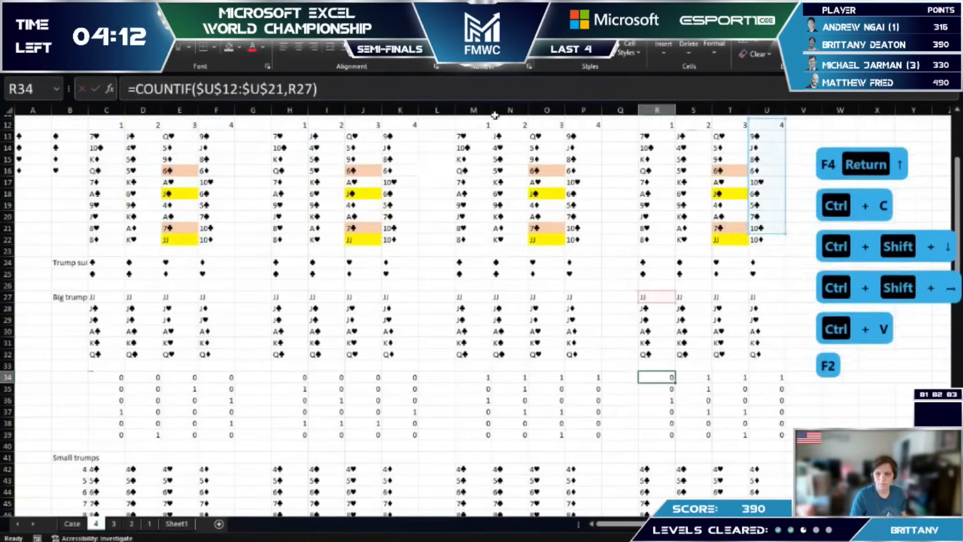
mouse_move(788, 164)
left_mouse_down()
mouse_move(782, 189)
mouse_move(781, 177)
left_mouse_up()
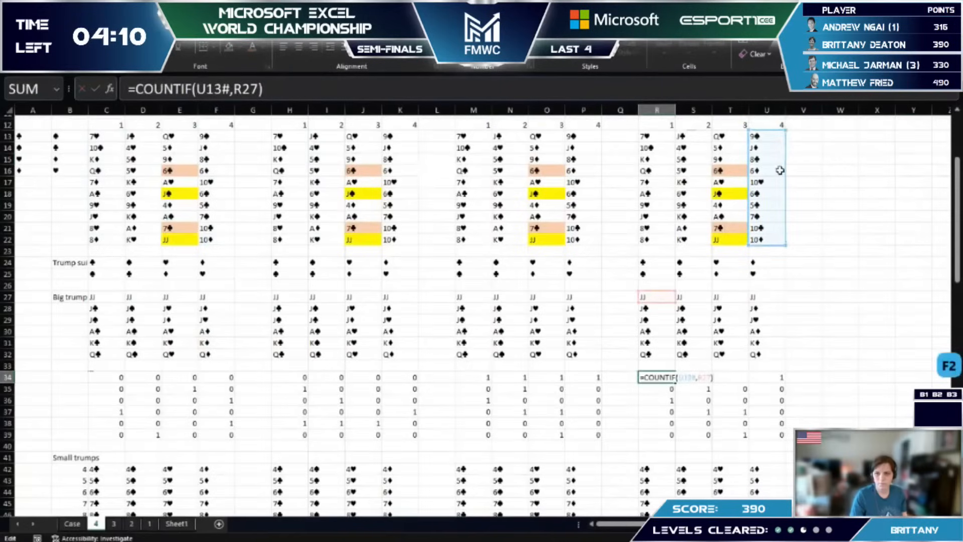
Step: Lock R34's count range as $U$13# and copy the formula through R34:U39
left_click(226, 97)
key("F4")
key("Return")
key("Up")
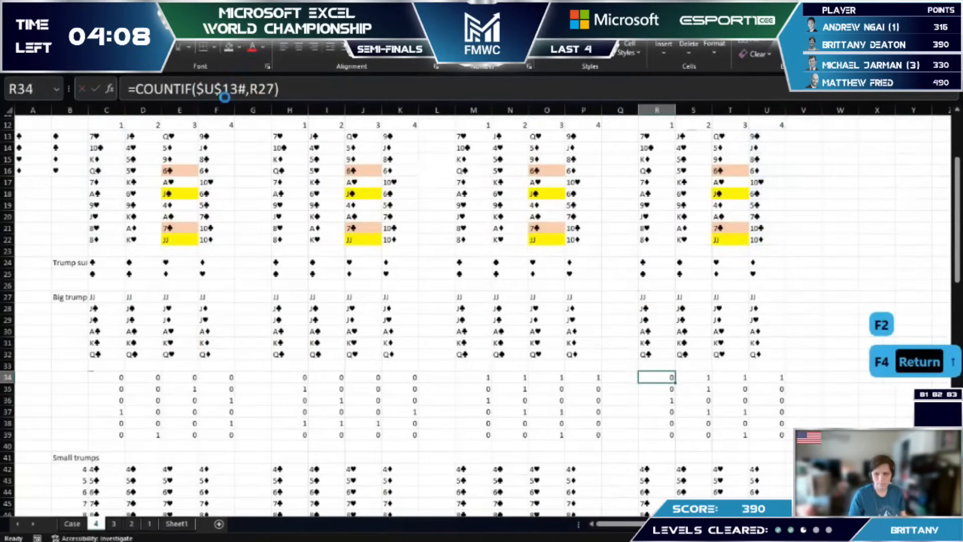
key("ctrl+c")
key("ctrl+shift+Down")
key("ctrl+shift+Right")
key("ctrl+v")
Step: Set the small trump COUNTIF range in C50 to $C$13# and copy the formula through C50:F56
scroll(202, 376, "down", 4)
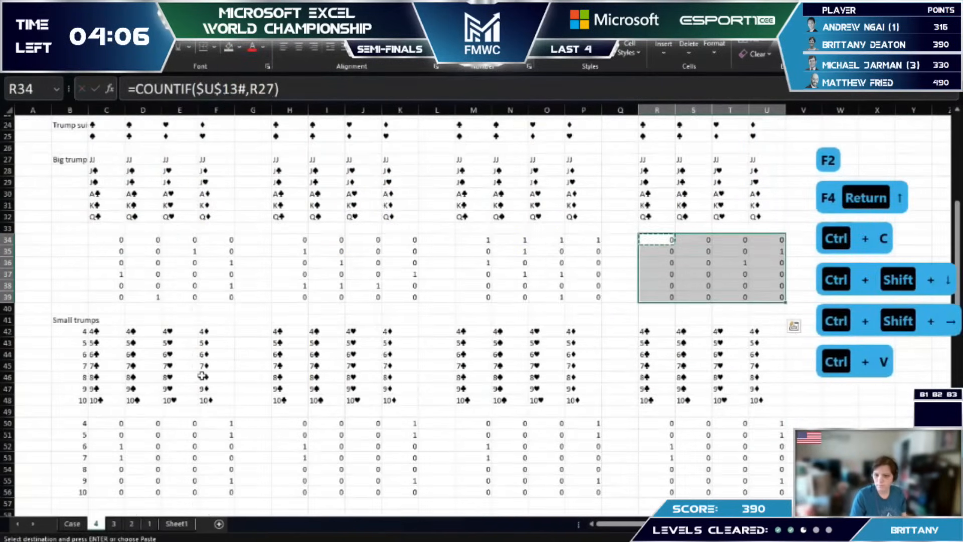
left_click(102, 428)
left_click(232, 90)
scroll(248, 254, "up", 4)
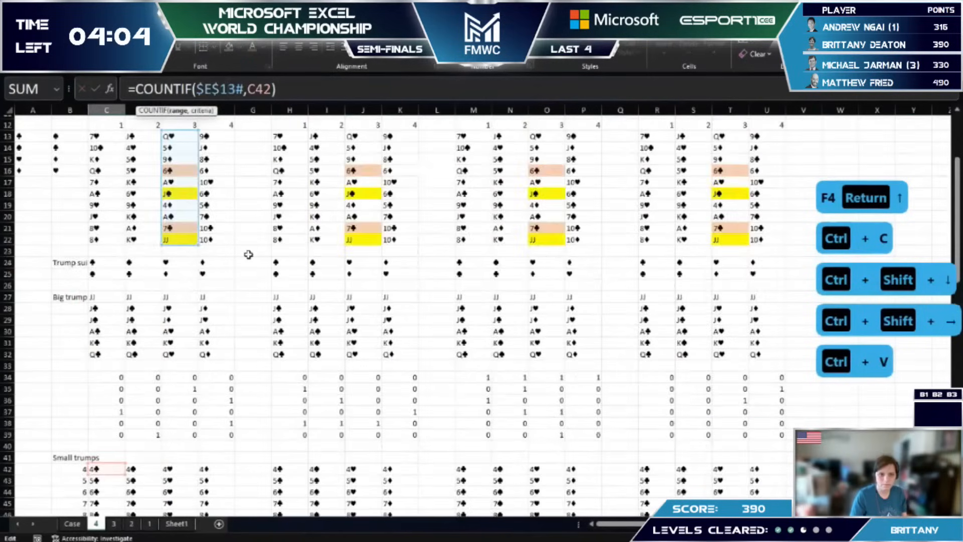
key("shift+Right")
type("C")
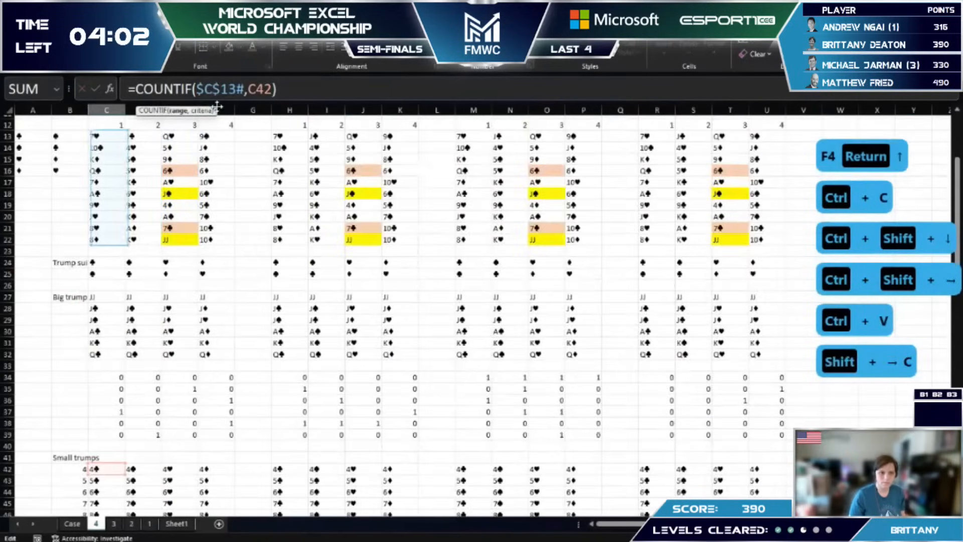
key("Return")
key("Up")
key("ctrl+c")
key("ctrl+shift+Down")
key("ctrl+shift+Right")
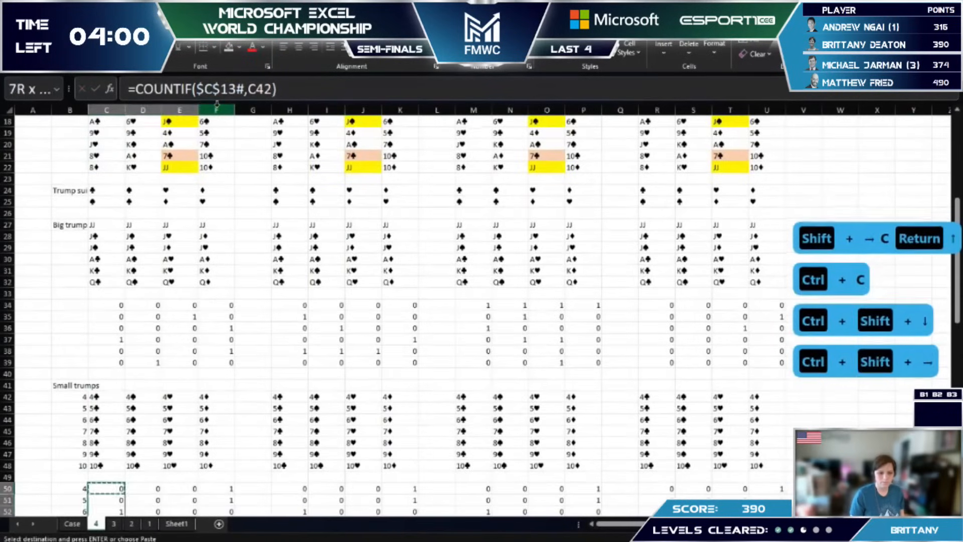
key("ctrl+v")
Step: Set the small trump COUNTIF range in H50 to $D$13#
left_click(305, 432)
key("F2")
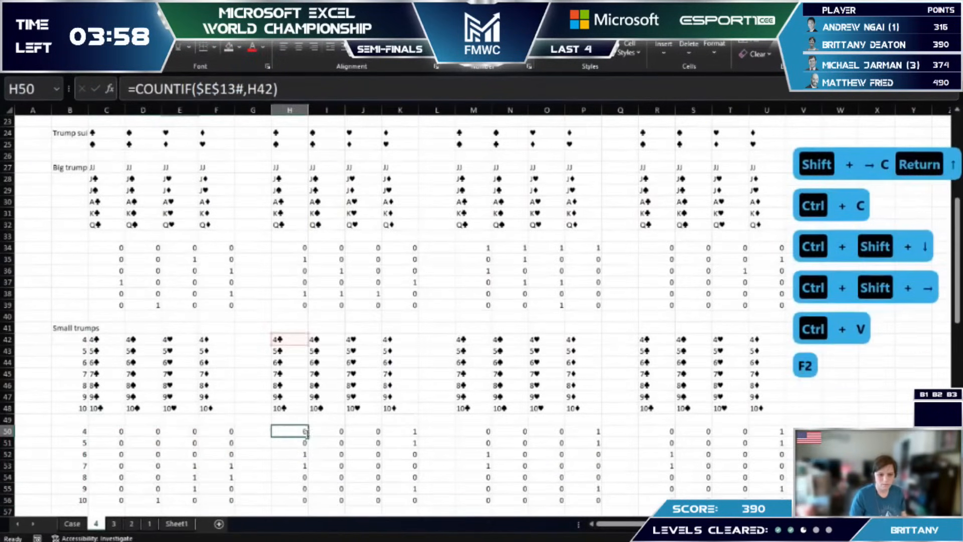
key("Left")
key("Left")
key("Left")
key("Left")
key("Left")
key("Left")
key("Left")
key("Left")
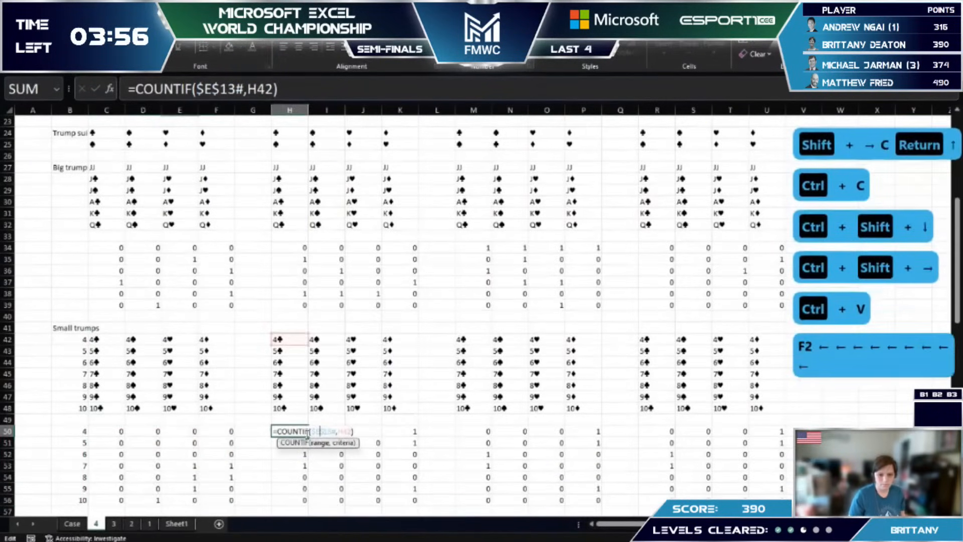
key("shift+Left")
type("D")
key("Return")
Step: Copy H50's small trump count formula through H50:K56
key("Up")
key("ctrl+c")
key("ctrl+shift+Down")
key("ctrl+shift+Right")
key("ctrl+v")
Step: Check M50's small trump count formula and set the COUNTIF range in R50 to $F$13#
key("Right")
key("ctrl+Right")
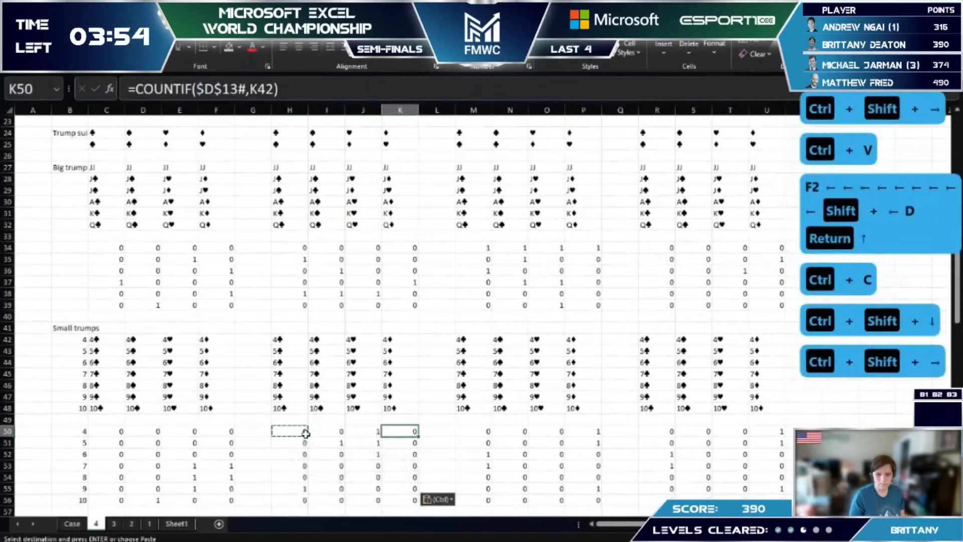
key("ctrl+Right")
key("F2")
key("ctrl+Right")
key("ctrl+Right")
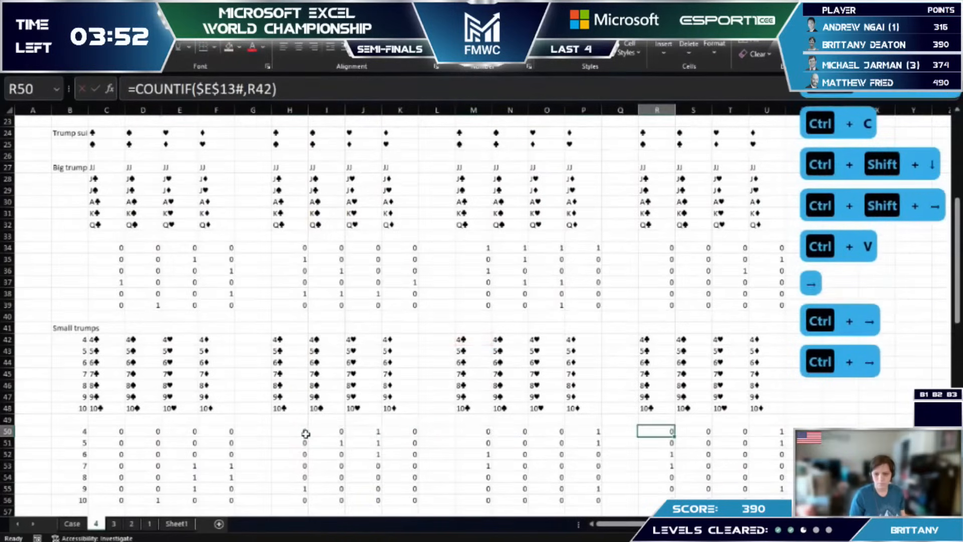
key("F2")
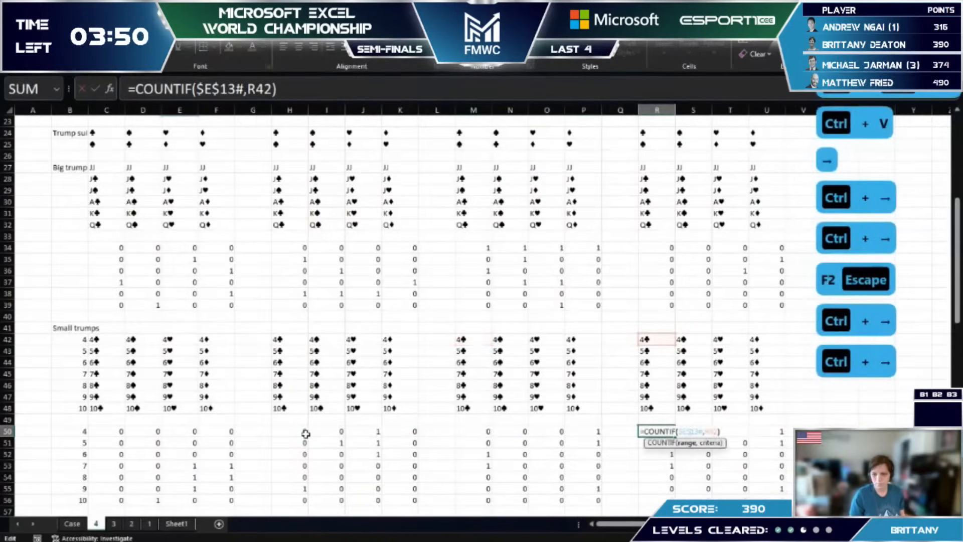
type("F")
key("Return")
Step: Copy R50's small trump count formula through R50:U56
key("Up")
key("ctrl+c")
key("ctrl+shift+Down")
key("ctrl+shift+Right")
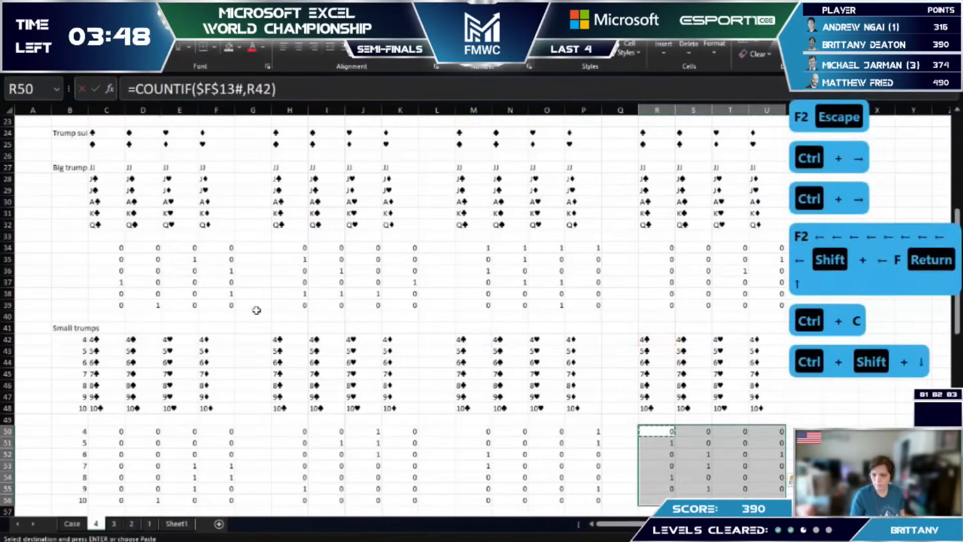
key("ctrl+v")
Step: Change the LEFT function's text reference in C59's ace count formula to $C$13#
scroll(256, 310, "down", 4)
left_click(114, 396)
key("F2")
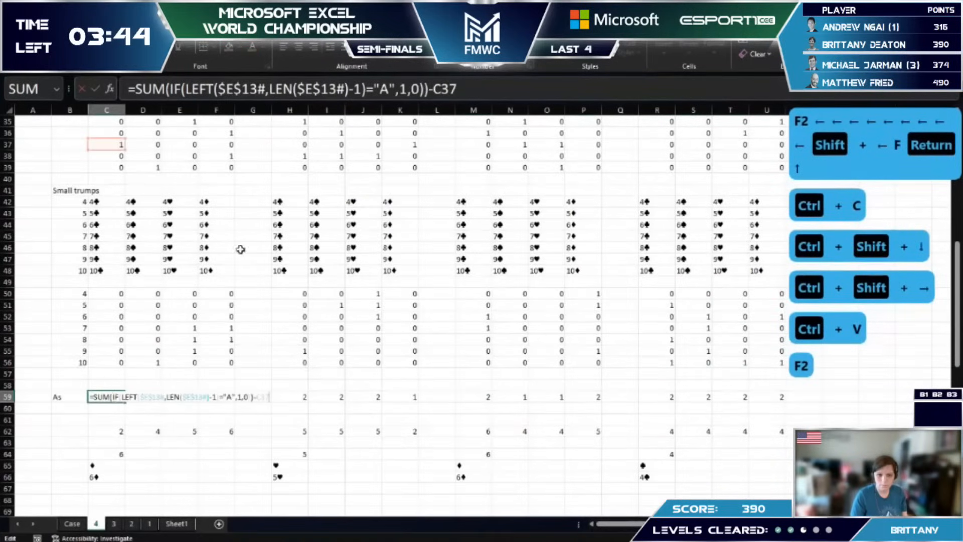
left_click(225, 89)
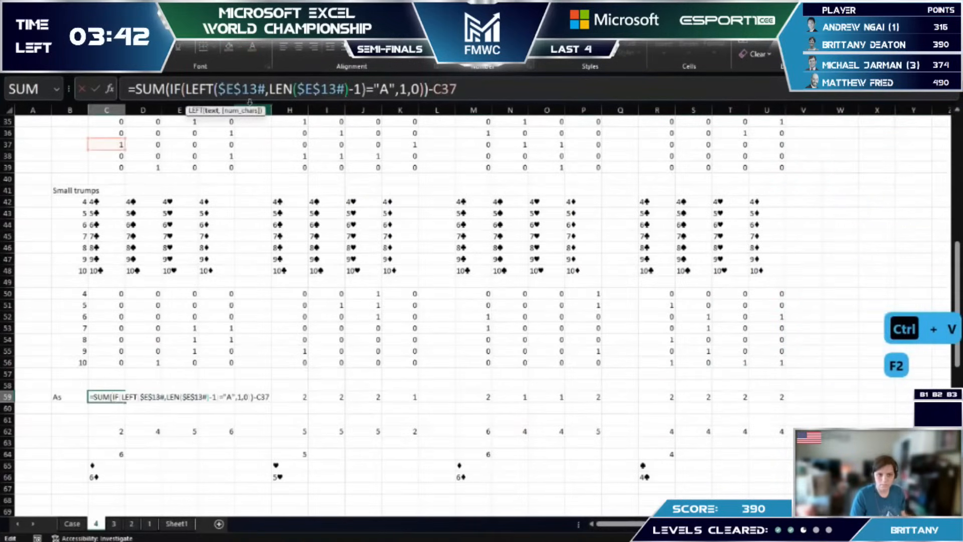
key("shift+Right")
type("C")
Step: Change the LEN function's reference in C59's ace count formula to $C$13#
key("Right")
key("Right")
key("Right")
key("Right")
key("Right")
key("Right")
key("Right")
key("Right")
key("Right")
key("Right")
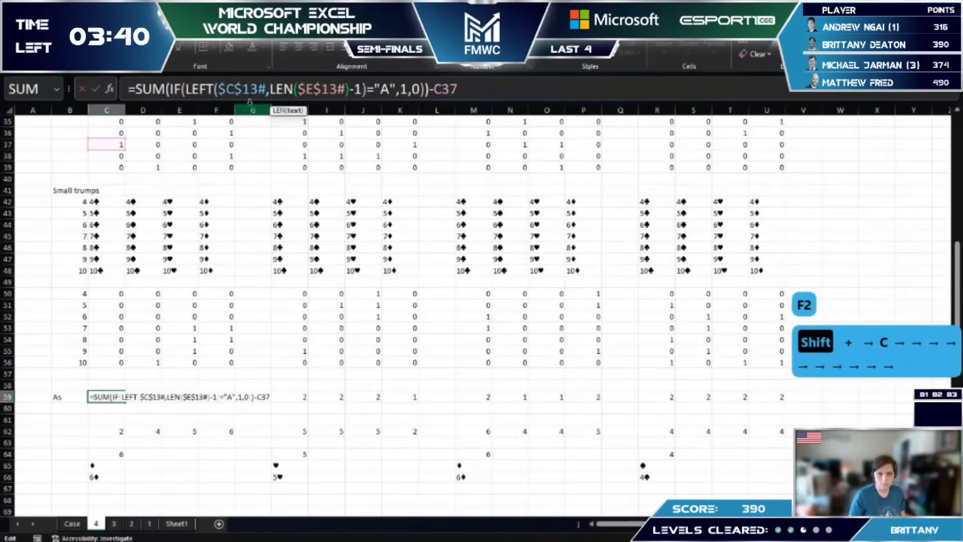
key("shift+Right")
type("C")
key("Return")
Step: Copy C59's ace count formula across C59:F59 and open the next block's ace formula for editing
key("Up")
key("ctrl+c")
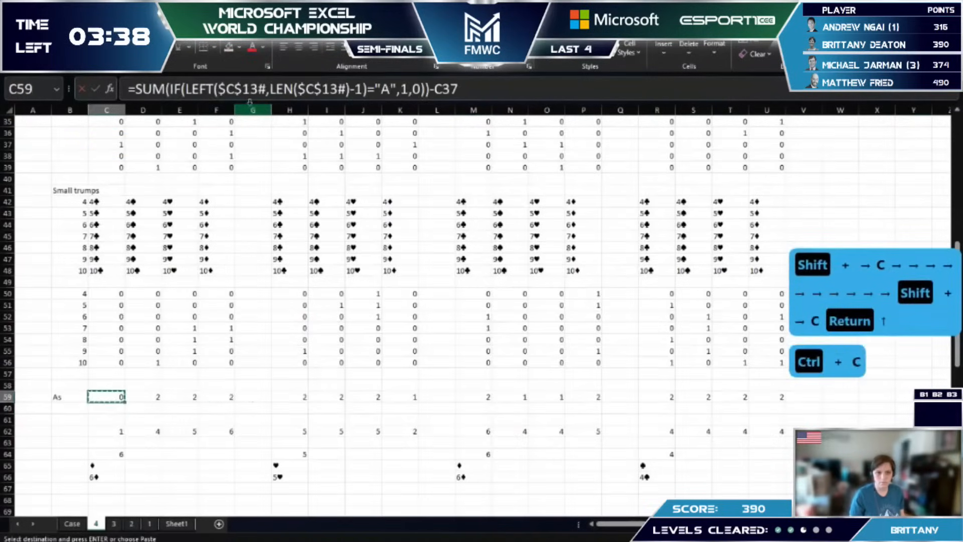
key("ctrl+shift+Right")
key("ctrl+v")
key("ctrl+Right")
key("ctrl+Right")
left_click(233, 86)
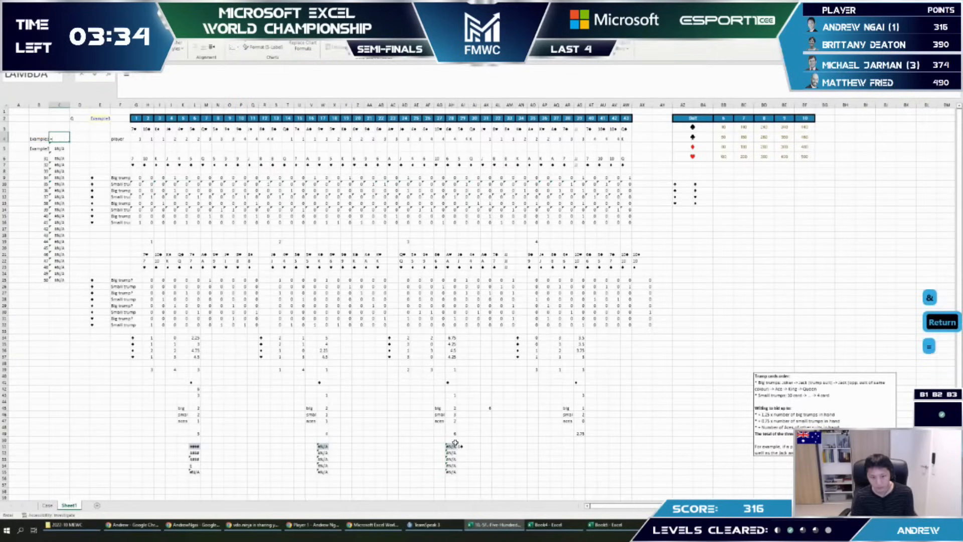
Step: Recalculate the data table on Sheet1 and paste its game results as values into the Level 3 answers on Case, starting at game 31
key("Tab")
key("F9")
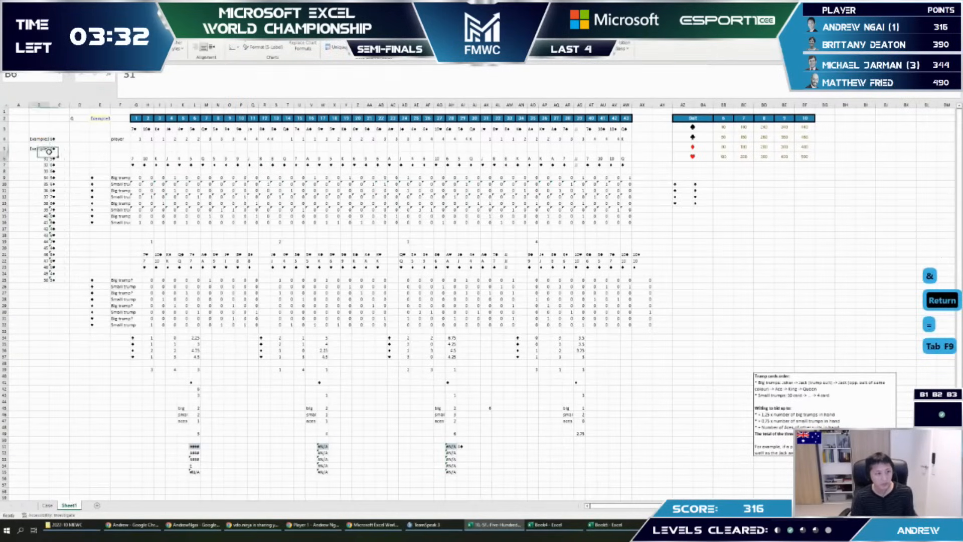
key("Right")
key("ctrl+shift+Down")
key("ctrl+c")
key("ctrl+Page_Up")
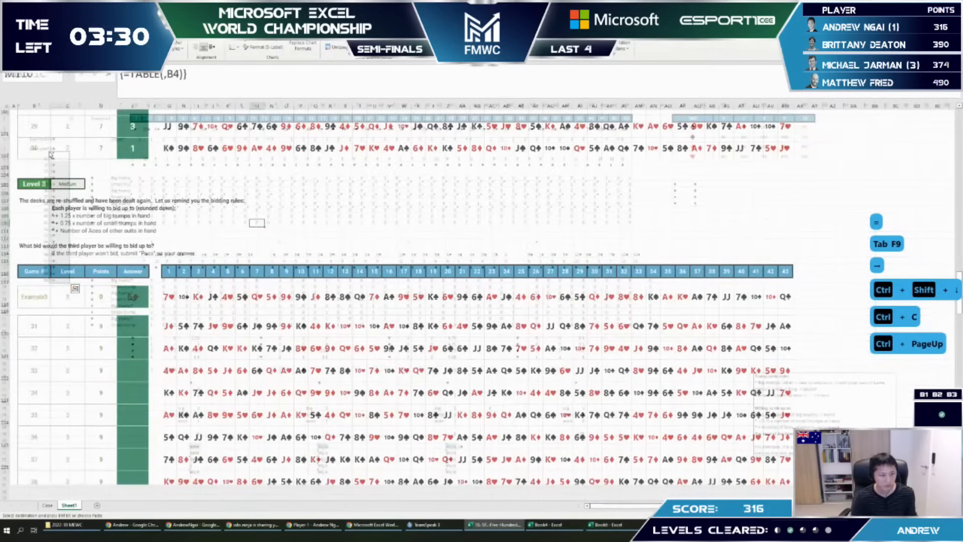
key("alt+e")
key("s")
key("v")
key("Return")
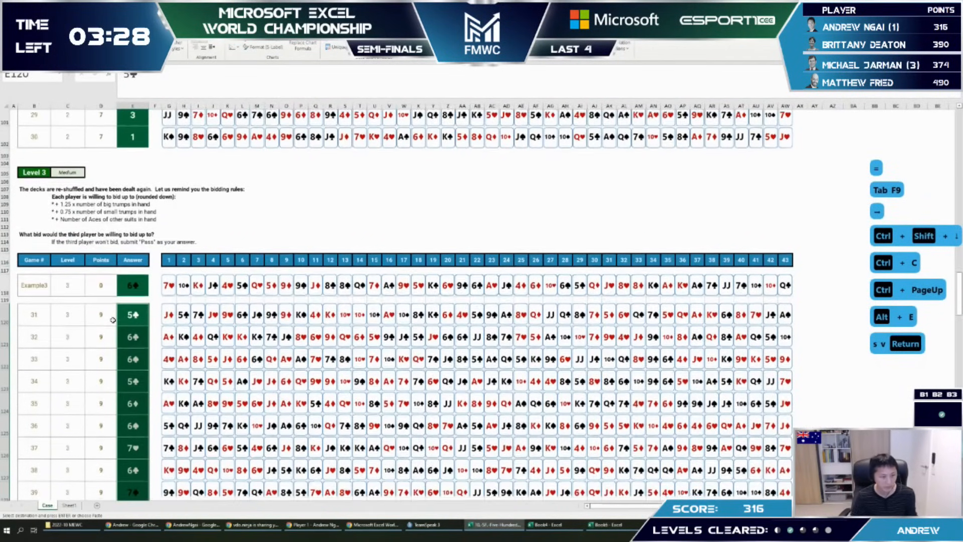
Step: Replace the Level 3 answers for games 31 and 34 with Pass
scroll(112, 320, "down", 3)
left_click(131, 213)
type("Pass")
key("Return")
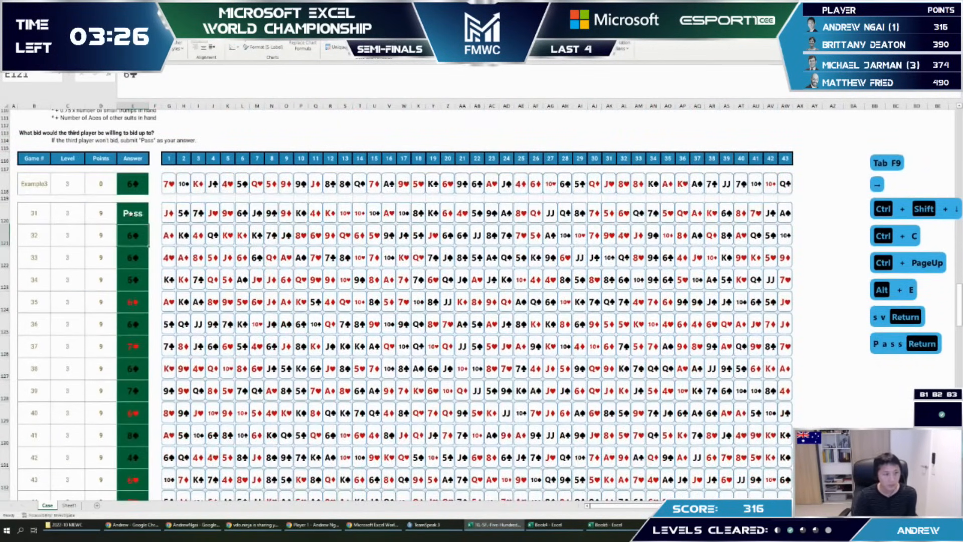
key("Down")
key("Down")
key("Down")
key("Up")
type("Pass")
key("Return")
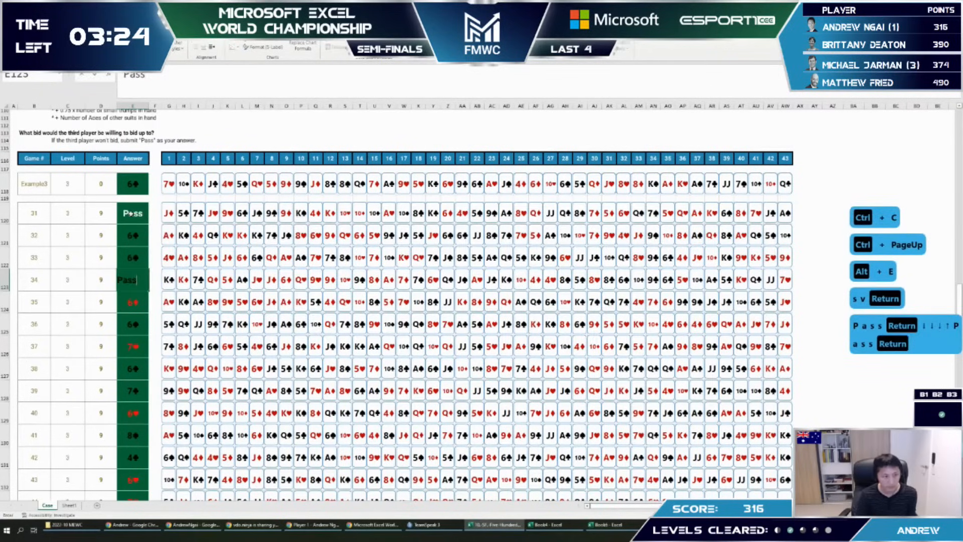
Step: Replace the Level 3 answers for games 42 and 45 with Pass
key("Down")
key("Down")
key("Down")
key("Down")
type("Pass")
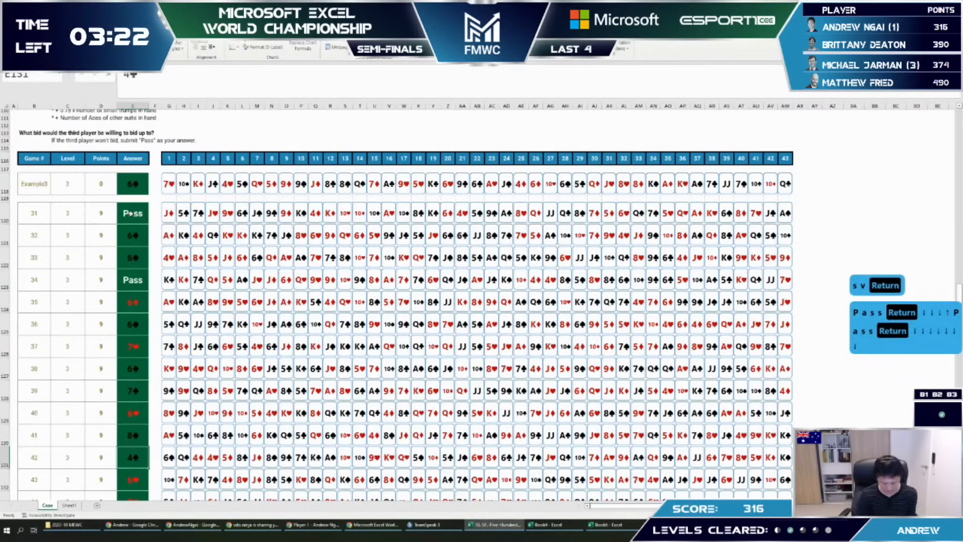
key("Return")
key("ctrl+shift+Down")
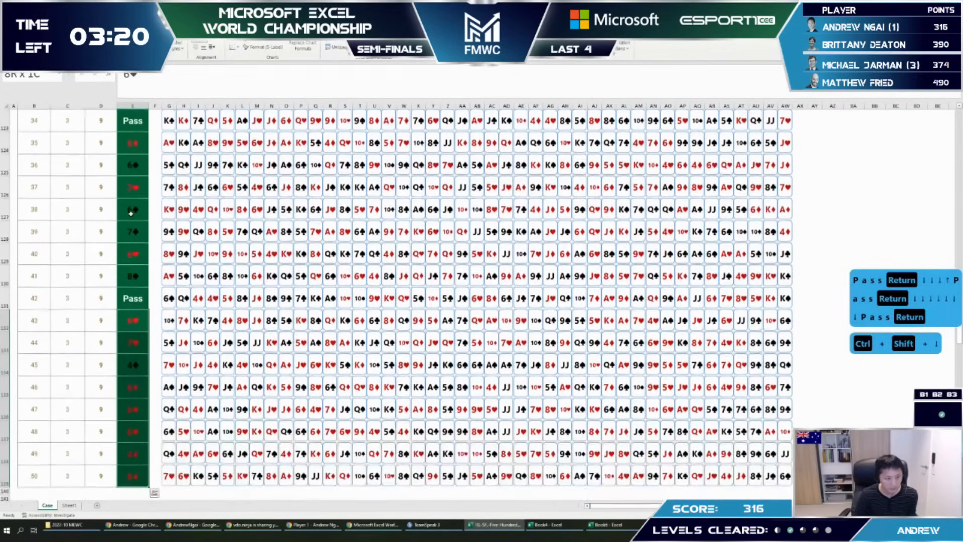
key("Down")
key("Down")
key("Up")
key("Down")
type("Pass")
key("Return")
Step: Fill the Level 3 answers for games 49 and 50 with Pass
key("Down")
key("Down")
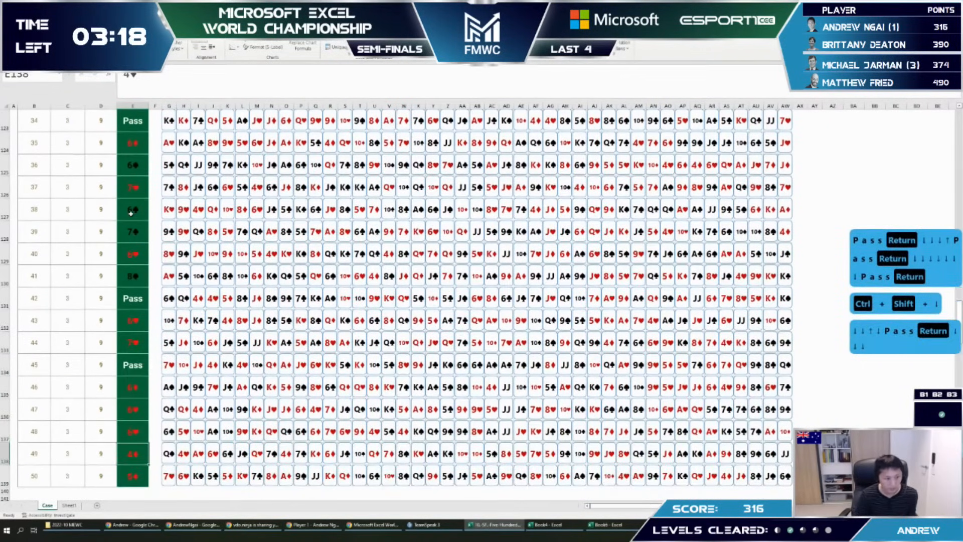
key("shift+Down")
type("Pass")
key("ctrl+Return")
Step: Copy the Level 3 answers for games 31 to 50 and paste them into the online answer sheet, starting at game 31
key("ctrl+Up")
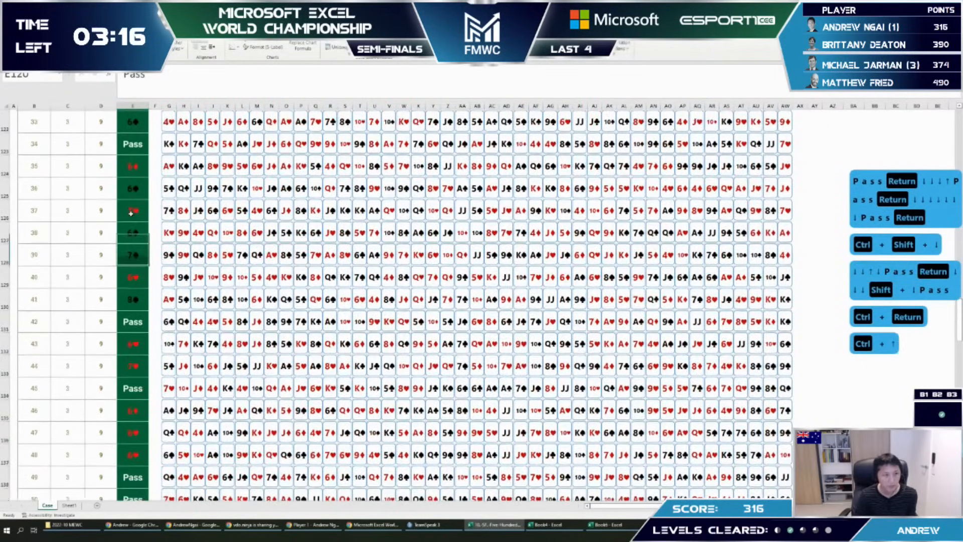
key("ctrl+shift+Down")
key("ctrl+c")
key("alt+Tab")
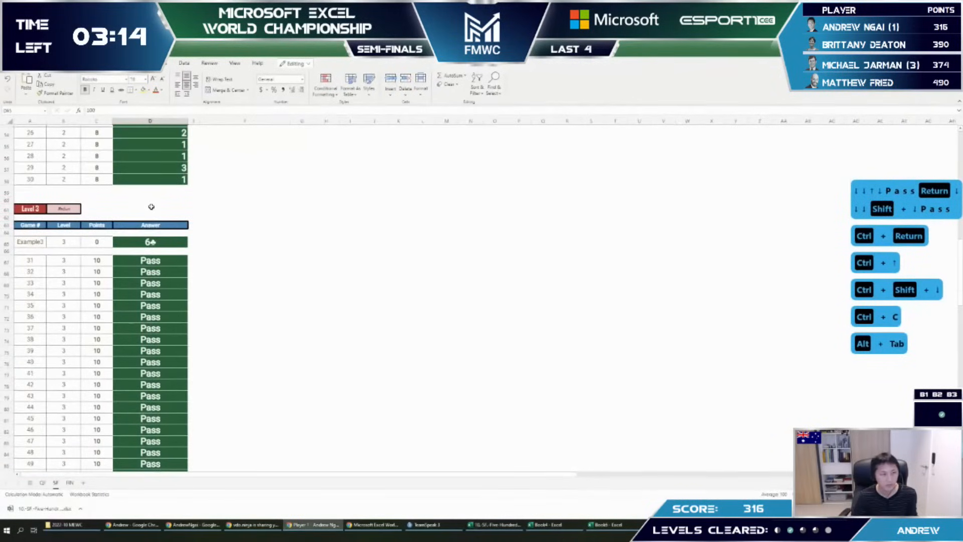
left_click(149, 256)
key("ctrl+v")
scroll(214, 279, "down", 6)
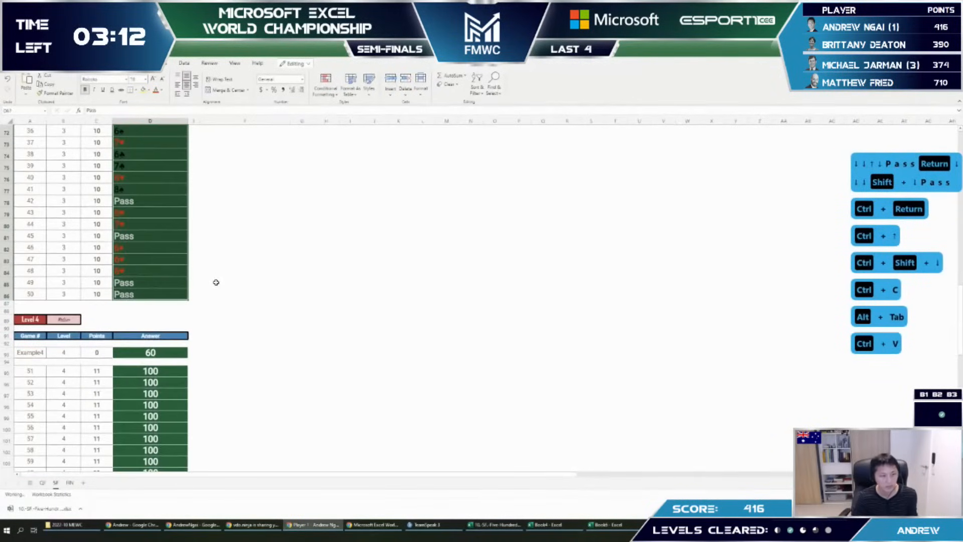
scroll(215, 288, "down", 7)
Step: Switch back to the case workbook, review the Level 4 question and points table, and save the workbook
key("alt+Tab")
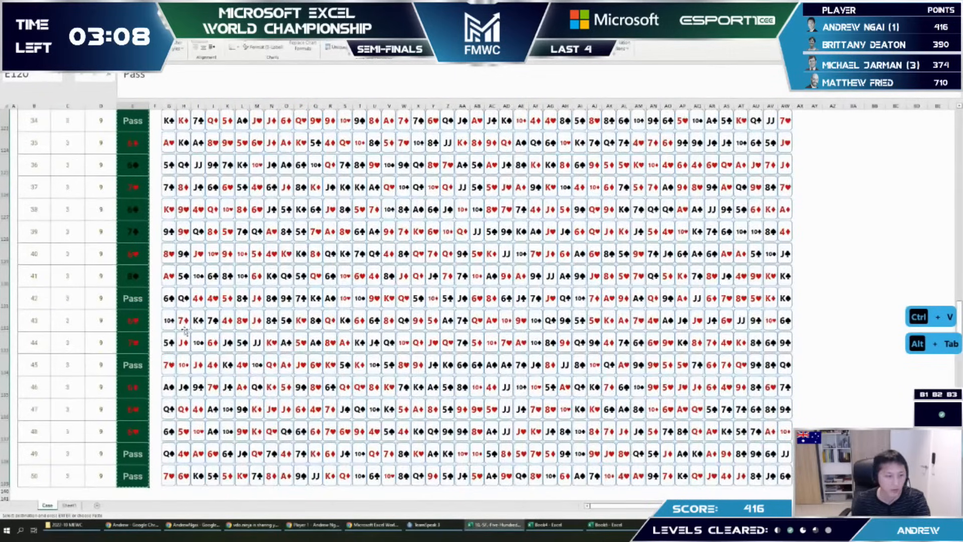
scroll(184, 330, "down", 4)
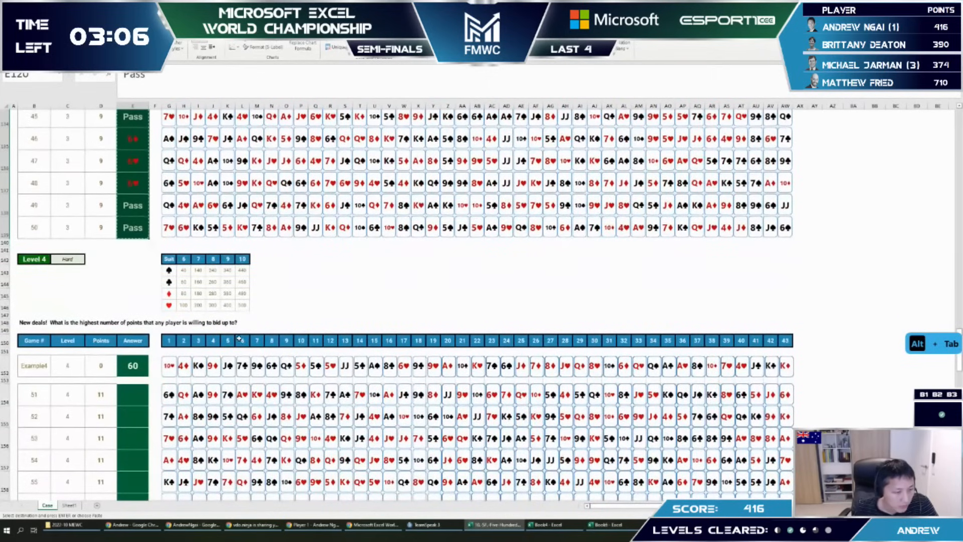
left_click(240, 339)
left_click(281, 315)
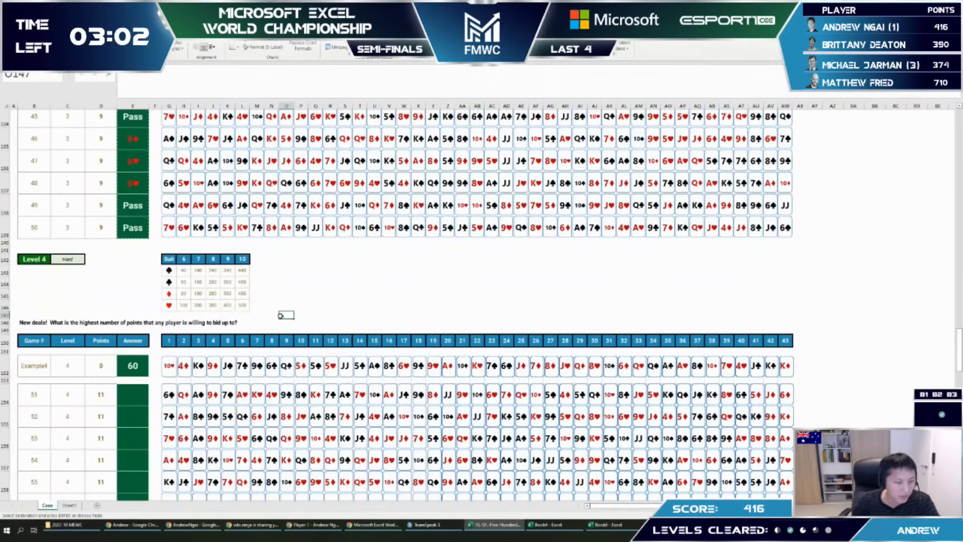
key("ctrl+Page_Down")
left_click(407, 419)
key("ctrl+s")
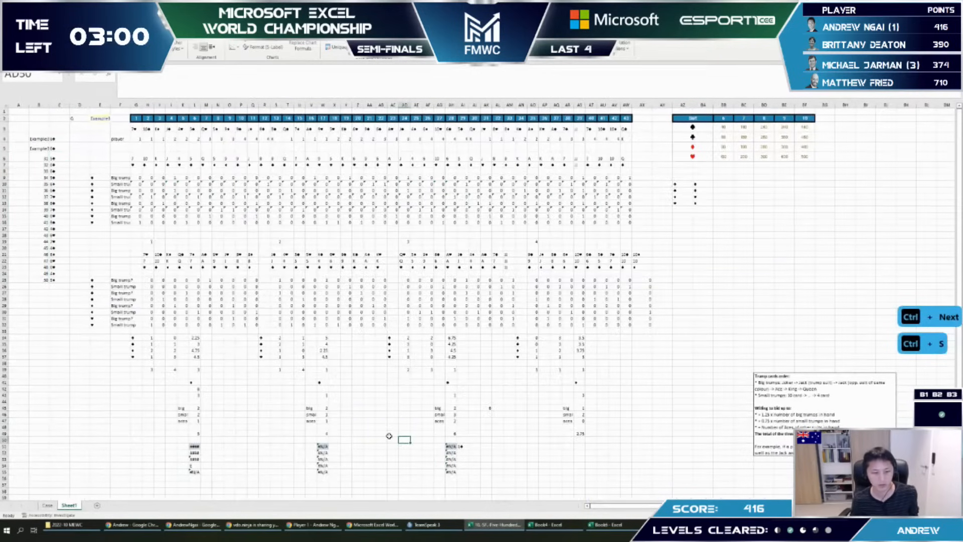
key("ctrl+Page_Up")
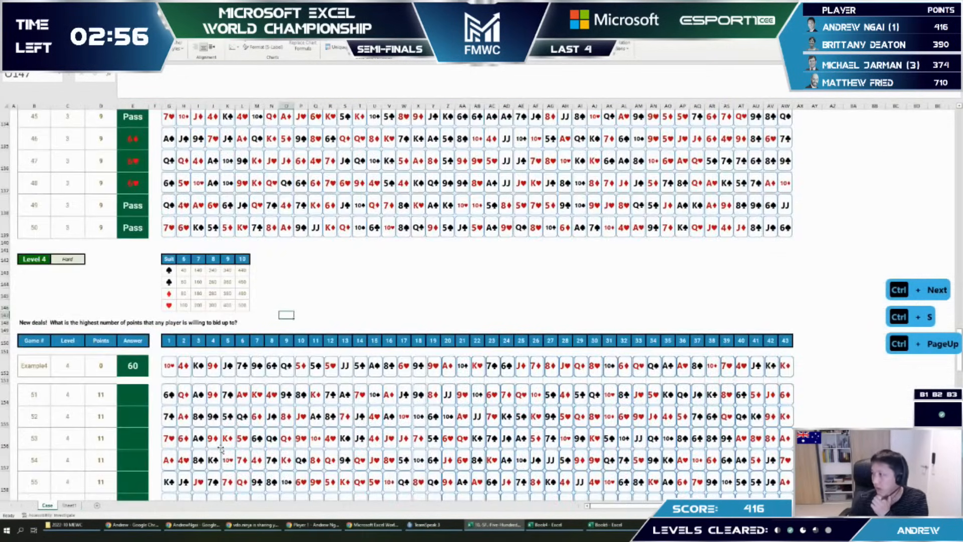
key("ctrl+Home")
scroll(220, 448, "down", 10)
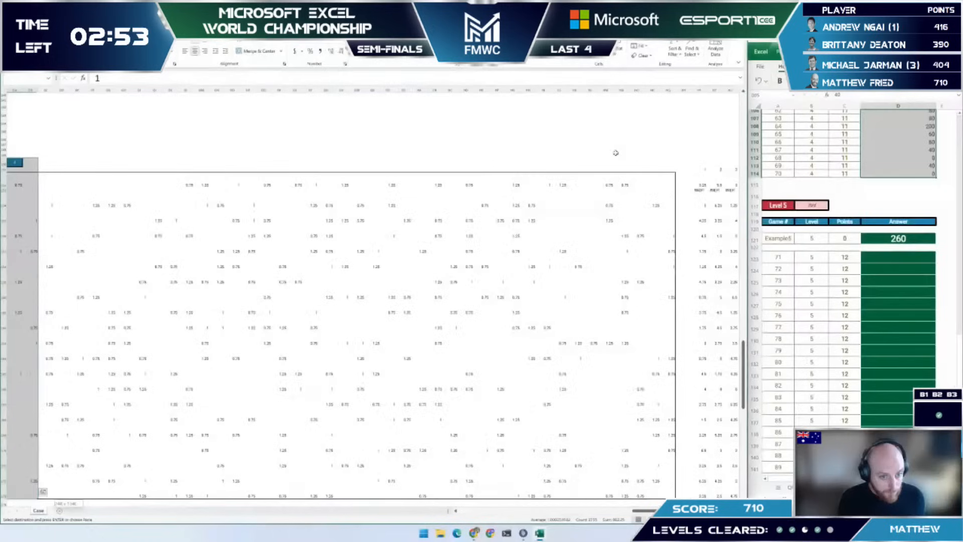
Step: Extend the selection of the Level 4 calculation block across all its columns, past the boxed final points column
key("shift+Right")
key("shift+Right")
key("shift+Right")
key("shift+Right")
key("shift+Right")
key("shift+Right")
key("shift+Right")
key("shift+Right")
key("shift+Right")
key("shift+Right")
key("shift+Right")
key("shift+Right")
key("shift+Right")
key("shift+Right")
key("shift+Right")
key("shift+Right")
key("shift+Right")
key("shift+Right")
key("shift+Right")
key("shift+Right")
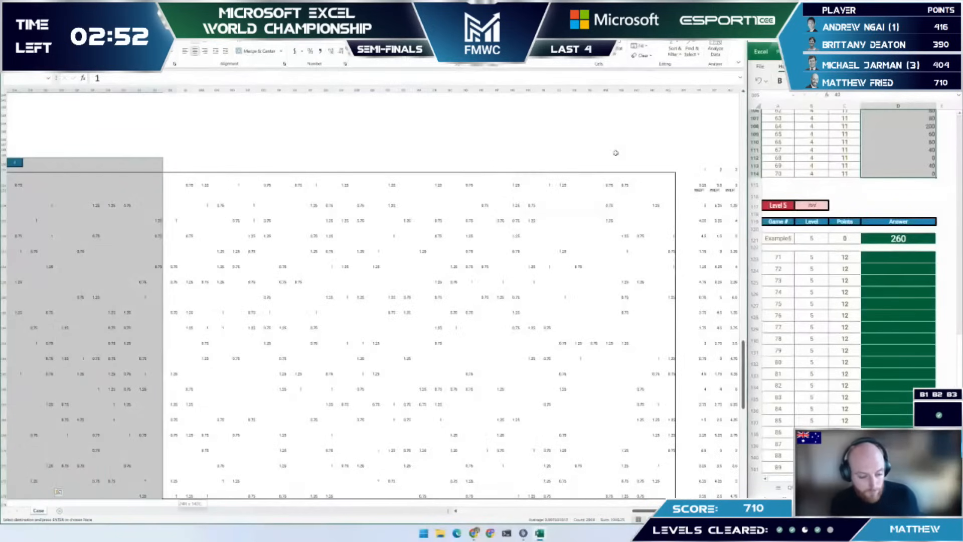
key("shift+Right")
key("shift+Right")
key("shift+Right")
key("shift+Right")
key("shift+Right")
key("shift+Right")
key("shift+Right")
key("shift+Right")
key("shift+Right")
key("shift+Right")
key("shift+Right")
key("shift+Right")
key("shift+Right")
key("shift+Right")
key("shift+Right")
key("shift+Right")
key("shift+Right")
key("shift+Right")
key("shift+Right")
key("shift+Right")
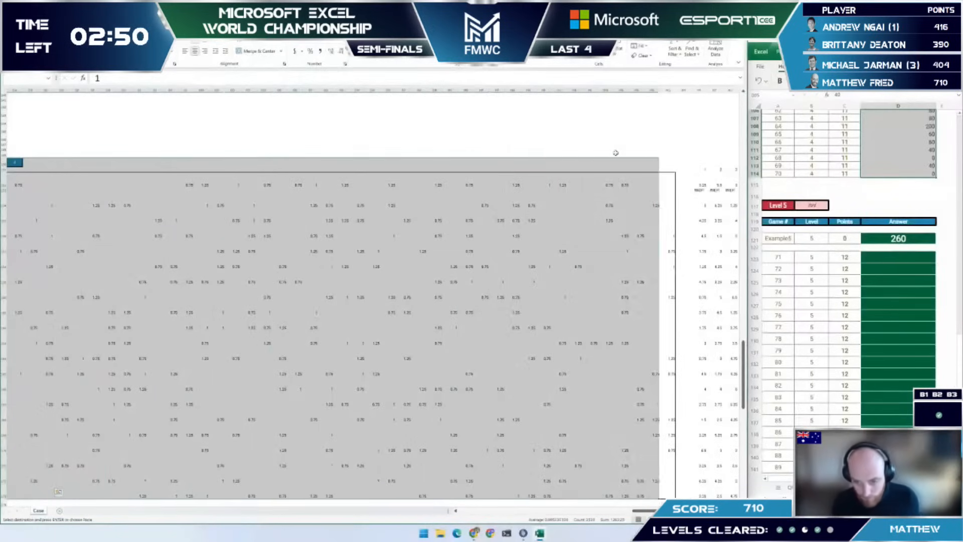
key("shift+Right")
key("shift+Right")
key("shift+Right")
key("shift+Right")
key("shift+Right")
key("shift+Right")
key("shift+Right")
key("shift+Right")
key("shift+Right")
key("shift+Right")
key("shift+Right")
key("shift+Right")
key("shift+Right")
key("shift+Right")
key("shift+Right")
key("shift+Right")
key("shift+Right")
key("shift+Right")
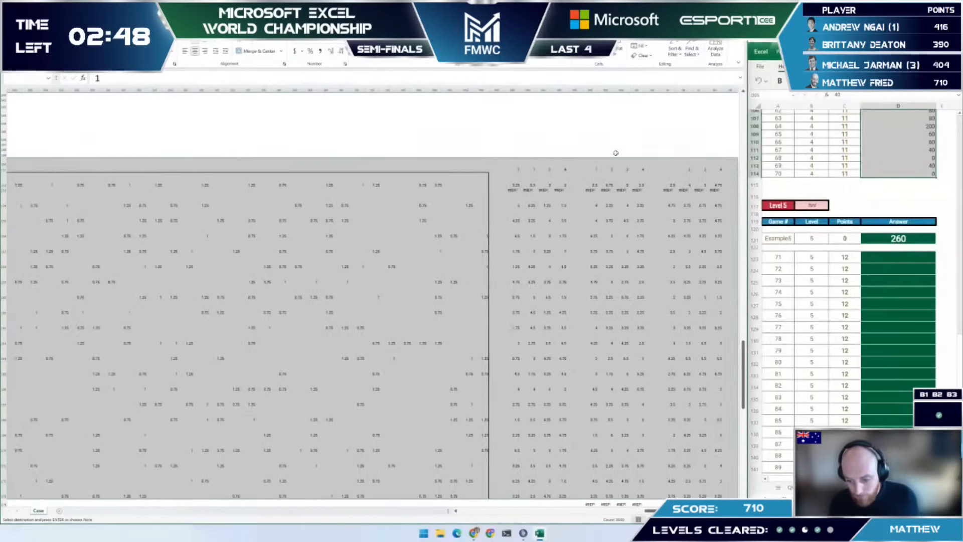
key("shift+Right")
key("shift+Right")
key("shift+Right")
key("shift+Right")
key("shift+Right")
key("shift+Right")
key("shift+Right")
key("shift+Right")
key("shift+Right")
key("shift+Right")
key("shift+Right")
key("shift+Right")
key("shift+Right")
key("shift+Right")
key("shift+Right")
key("shift+Right")
key("shift+Right")
key("shift+Right")
key("shift+Right")
key("shift+Right")
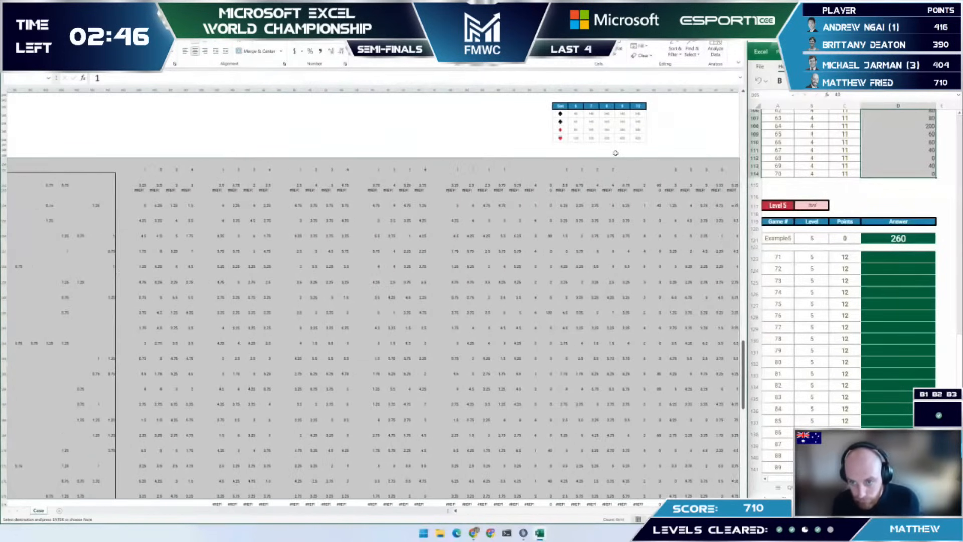
key("shift+Right")
key("shift+Right")
key("shift+Right")
key("shift+Right")
key("shift+Right")
key("shift+Right")
key("shift+Right")
key("shift+Right")
key("shift+Right")
key("shift+Right")
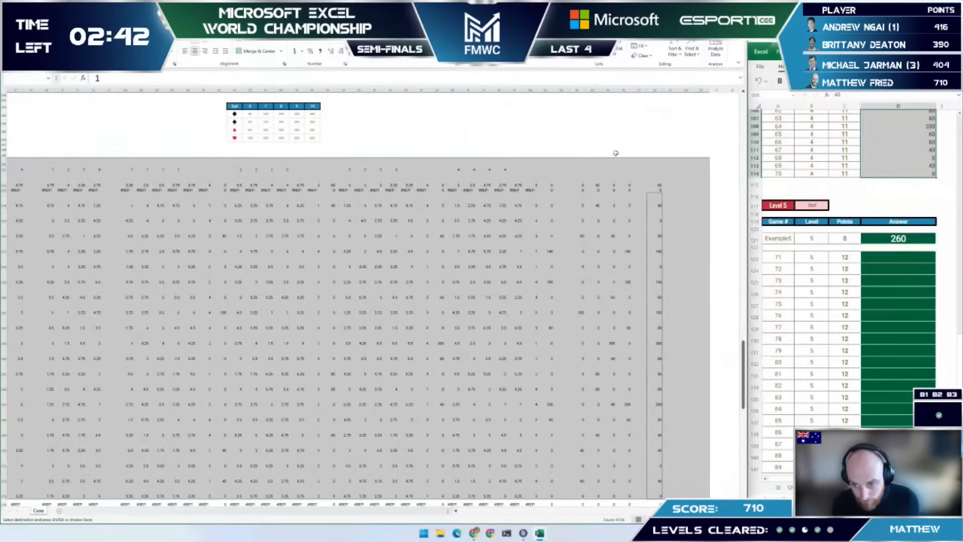
Step: Paste the copied Level 4 calculation block at AY181 beside the next level's deals and check the formula in AY186
type("AX150")
key("Return")
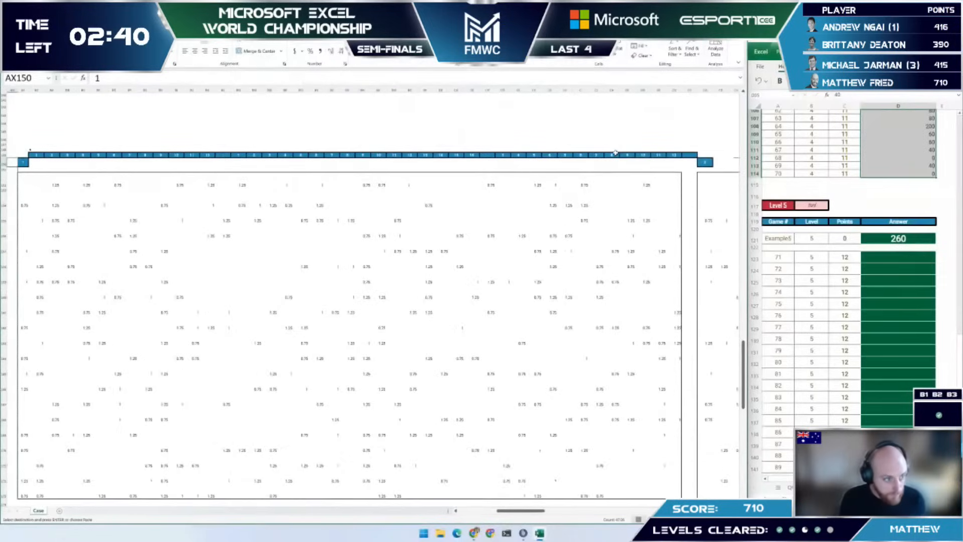
scroll(30, 426, "down", 3)
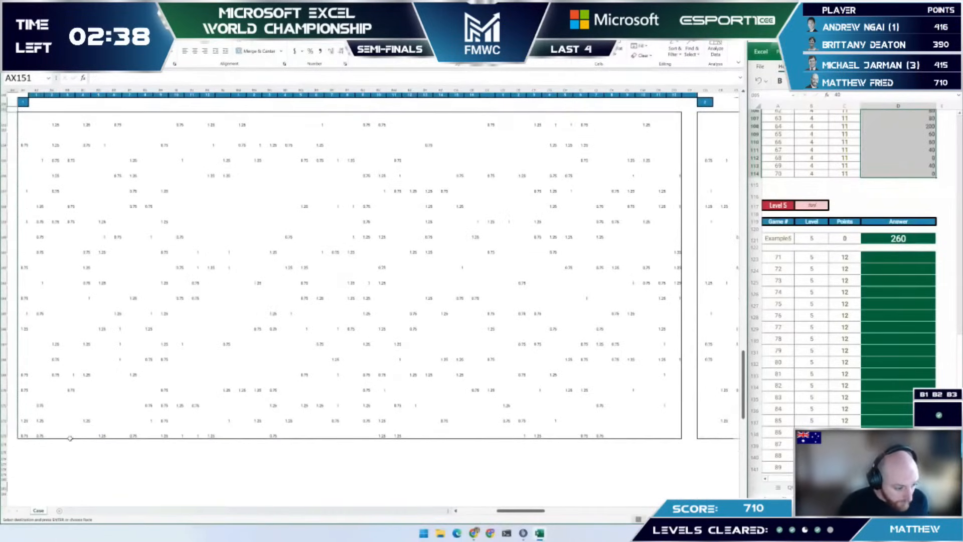
key("Down")
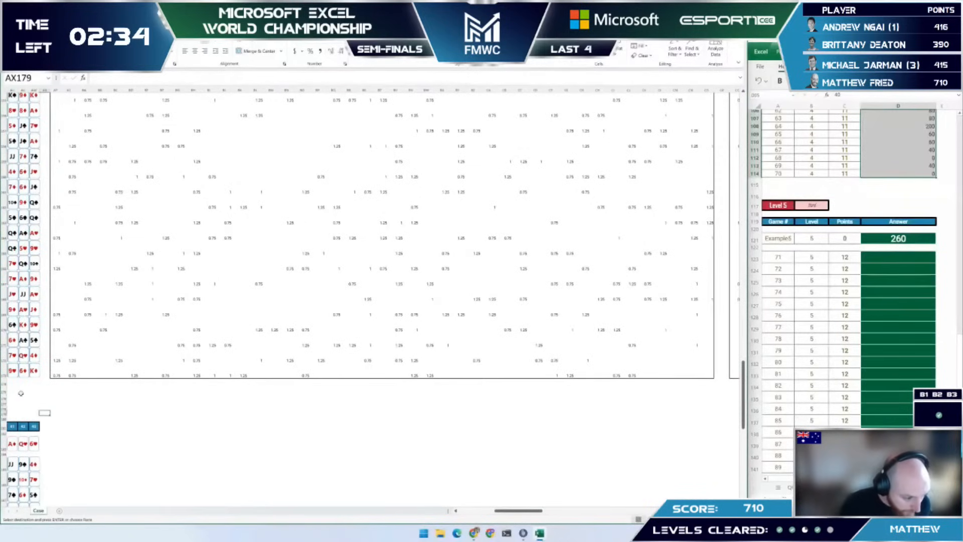
key("ctrl+v")
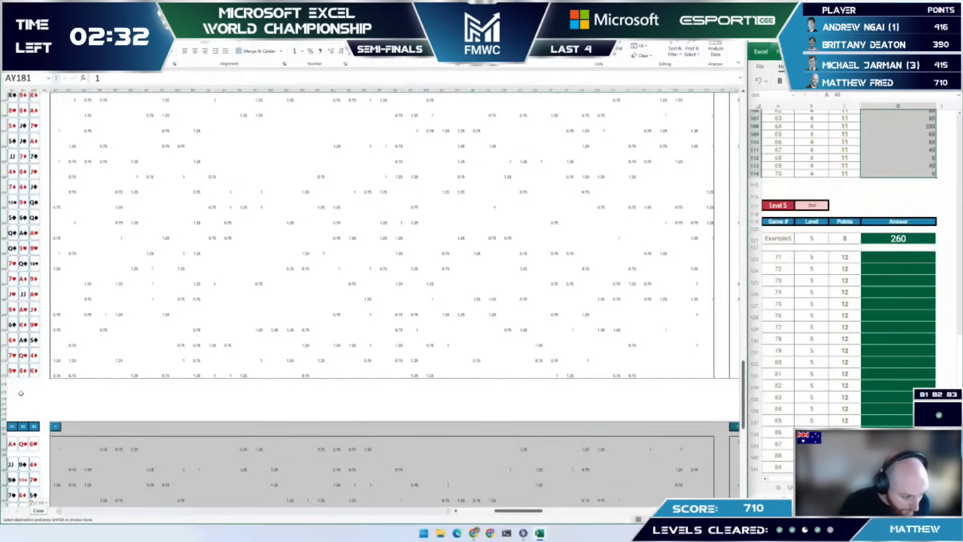
key("Down")
key("Down")
key("Down")
key("Down")
key("Down")
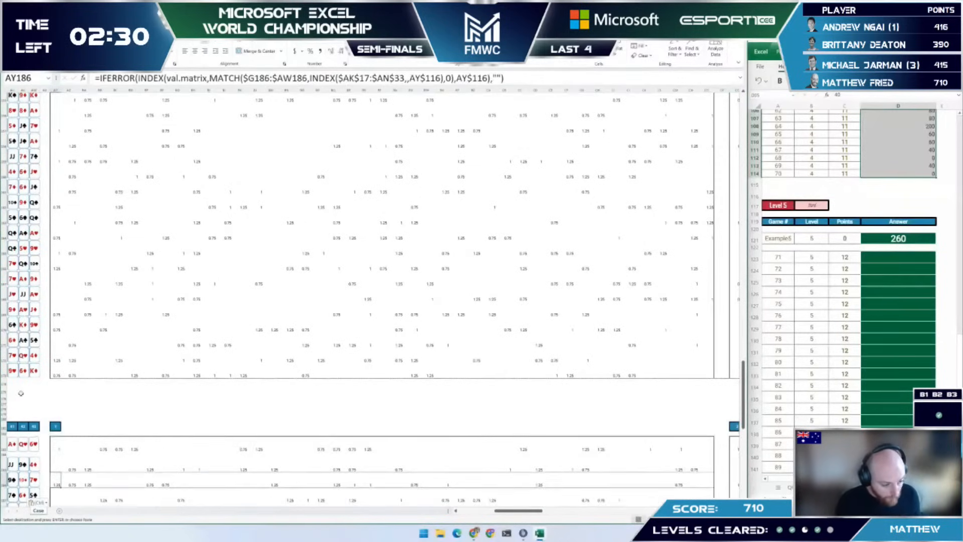
scroll(21, 394, "down", 1)
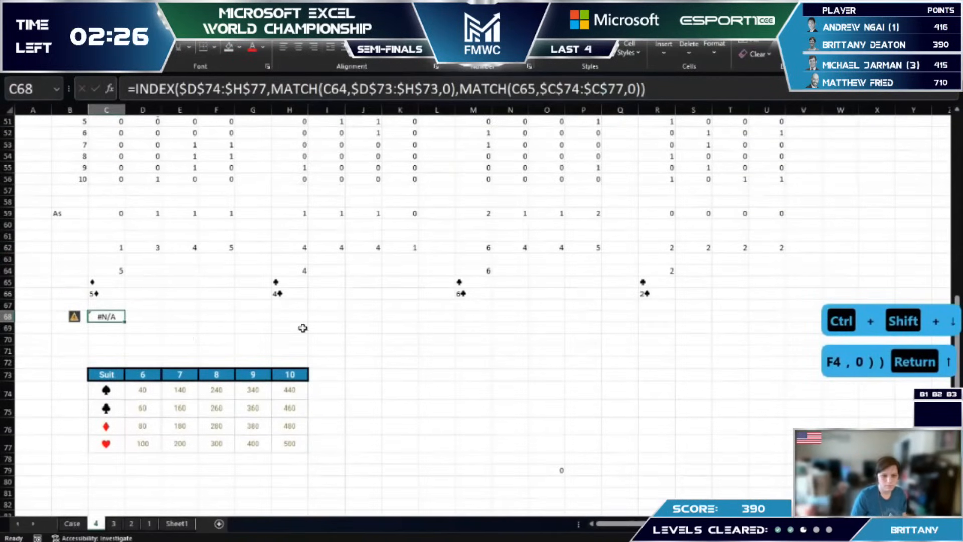
Step: Copy C68's INDEX and MATCH points lookup into H68, M68 and R68 for the other players
key("ctrl+c")
left_click(291, 317)
left_click(477, 317, "ctrl")
left_click(655, 317, "ctrl")
key("ctrl+v")
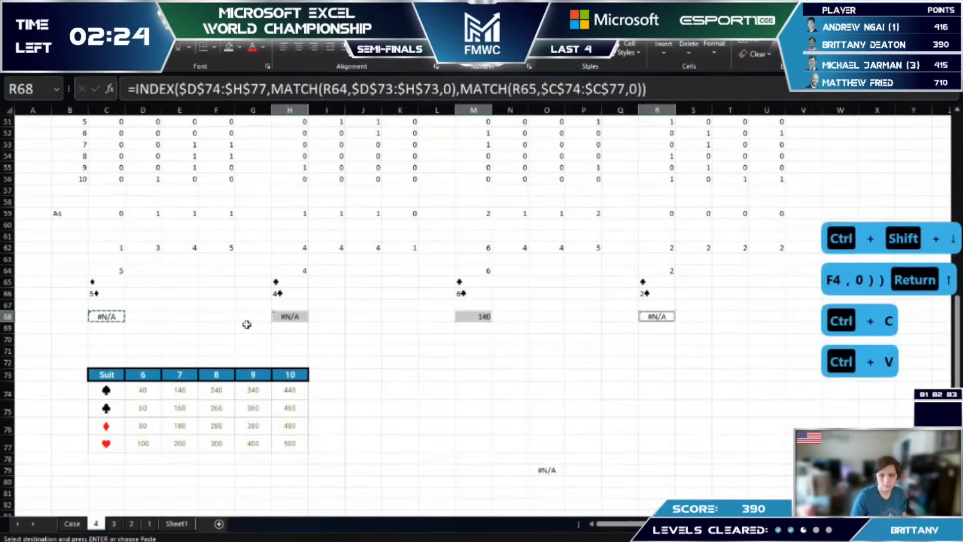
Step: Wrap C68's points lookup formula in IFERROR with 0 as the fallback value
left_click(105, 317)
left_click(135, 89)
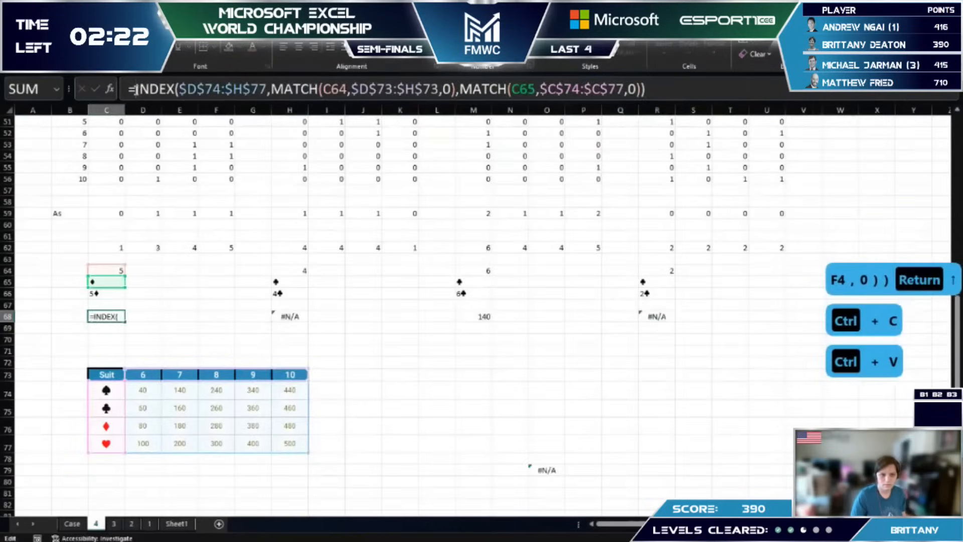
type("ifer")
key("Tab")
left_click(761, 91)
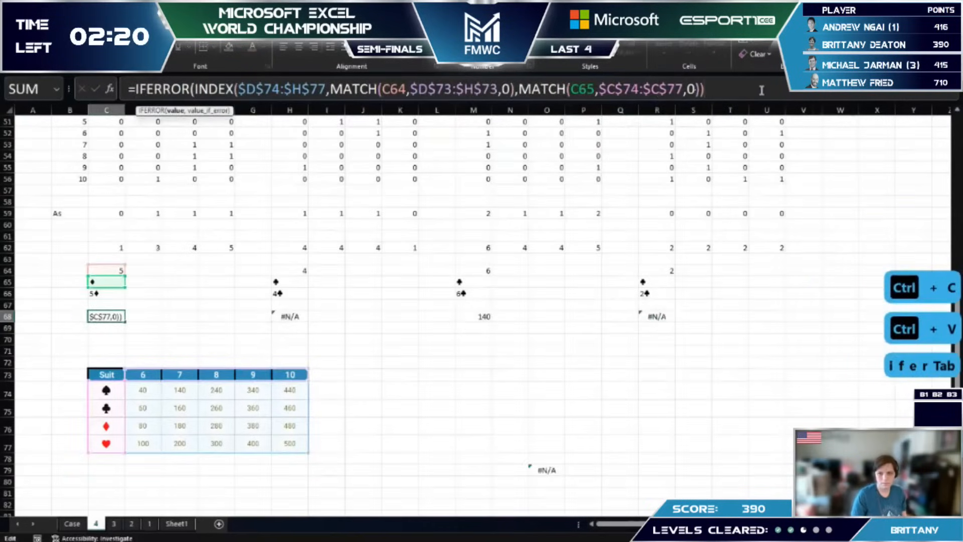
type(",")
key("Return")
Step: Copy C68's IFERROR points formula over the lookups in H68, M68 and R68
key("ctrl+c")
key("ctrl+Right")
key("ctrl+v")
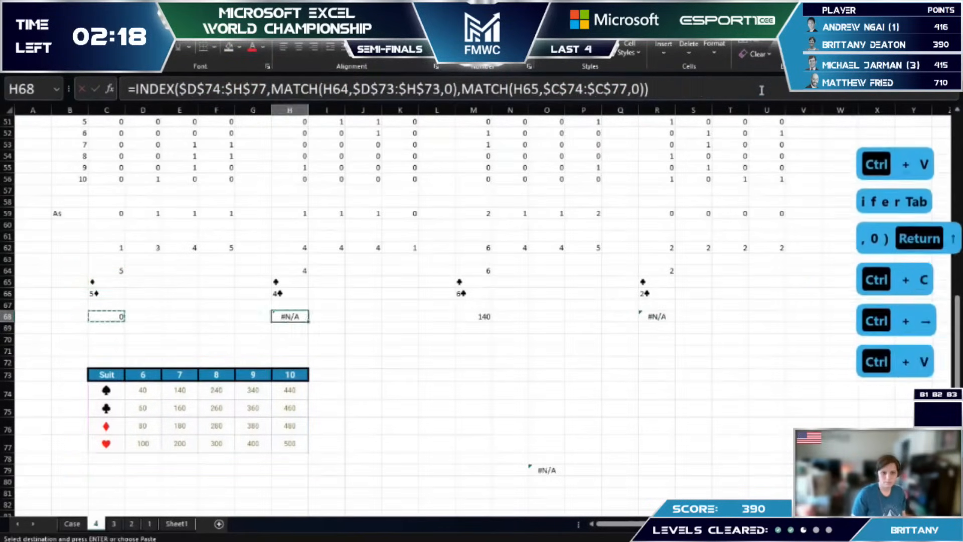
key("ctrl+Right")
key("ctrl+v")
key("ctrl+Right")
key("ctrl+v")
key("Escape")
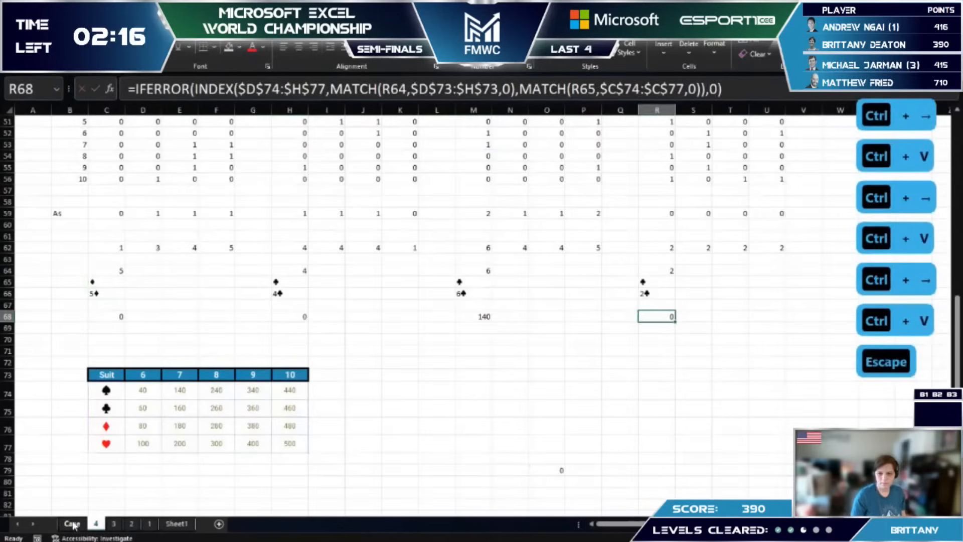
Step: Copy the Example4 label from B152 on the Case sheet into B4 on sheet 4 and compare the calculated points with the example answer
key("ctrl+Page_Up")
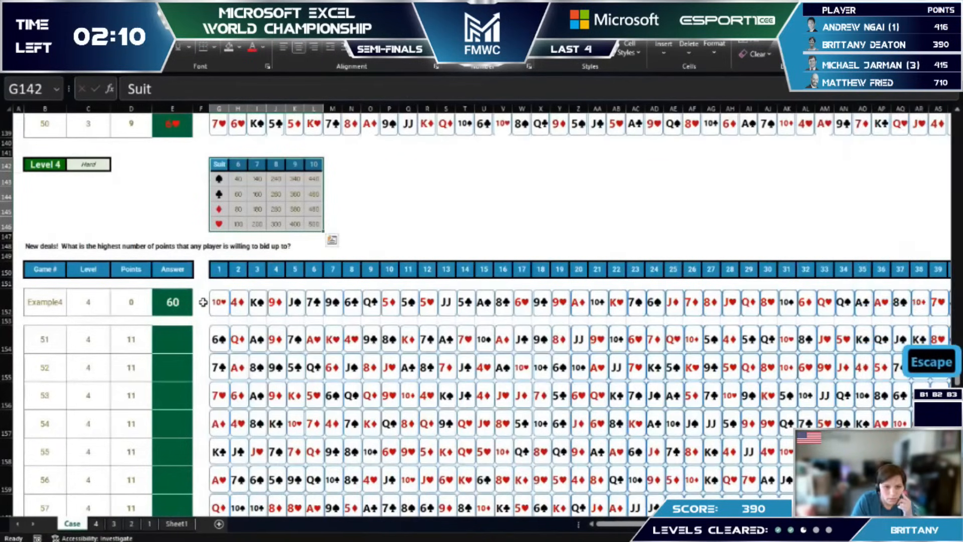
left_click(51, 307)
key("ctrl+c")
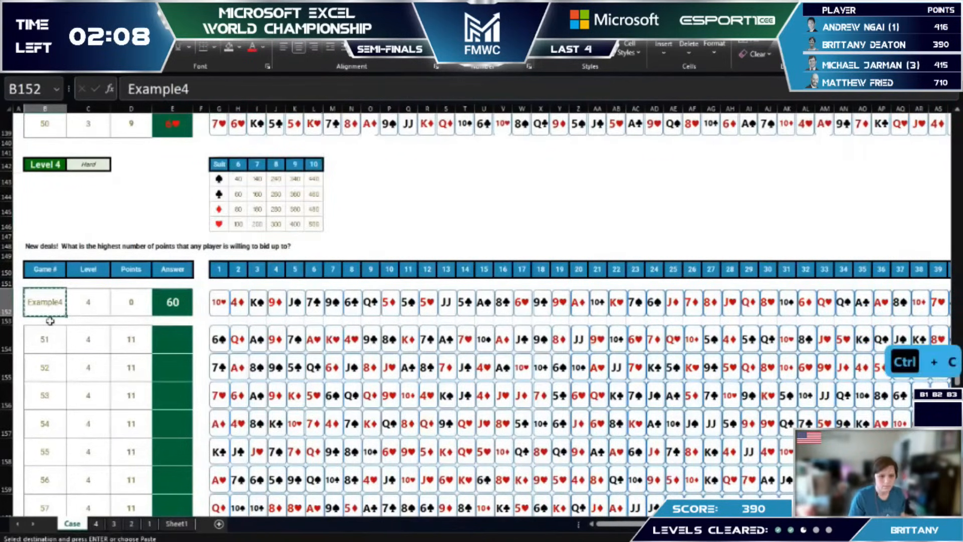
key("ctrl+Page_Down")
scroll(52, 323, "up", 11)
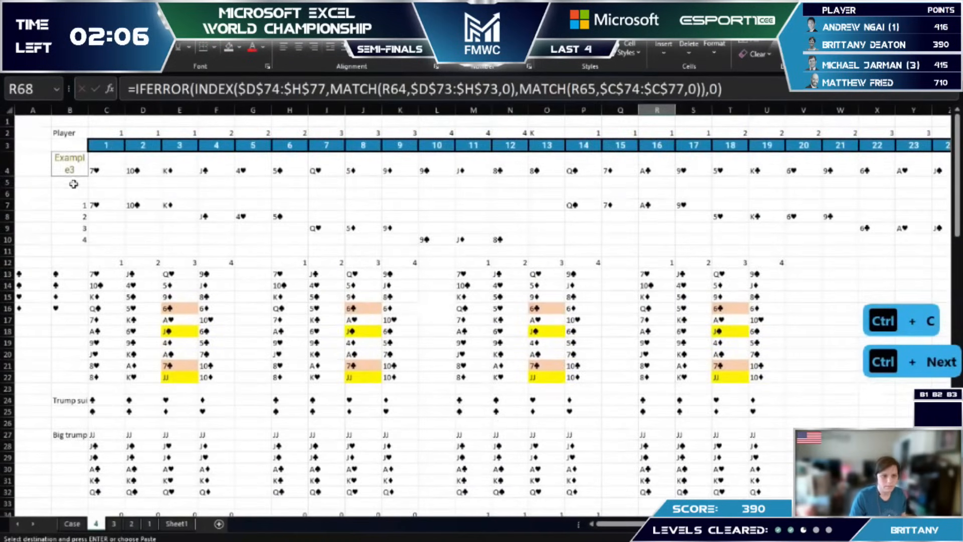
left_click(70, 168)
key("ctrl+v")
scroll(139, 319, "down", 13)
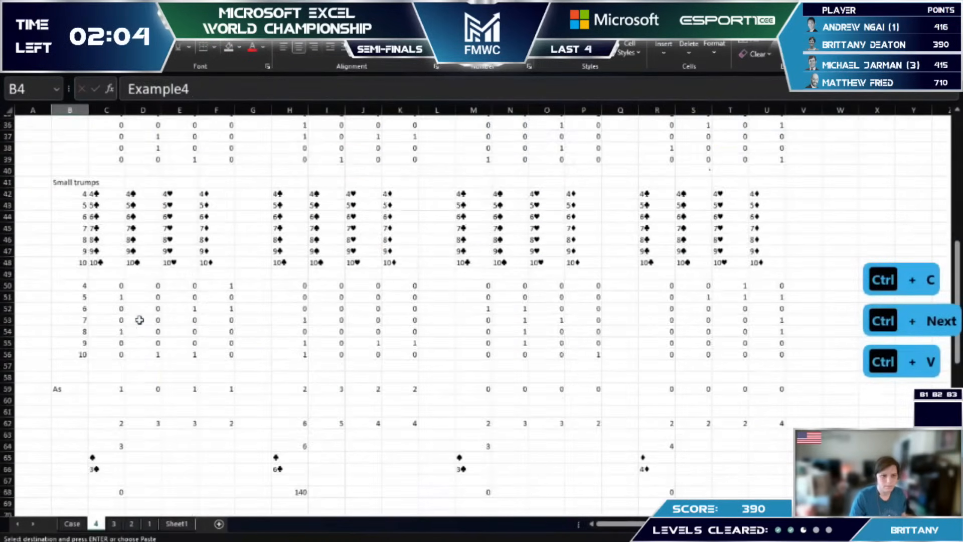
scroll(140, 320, "down", 4)
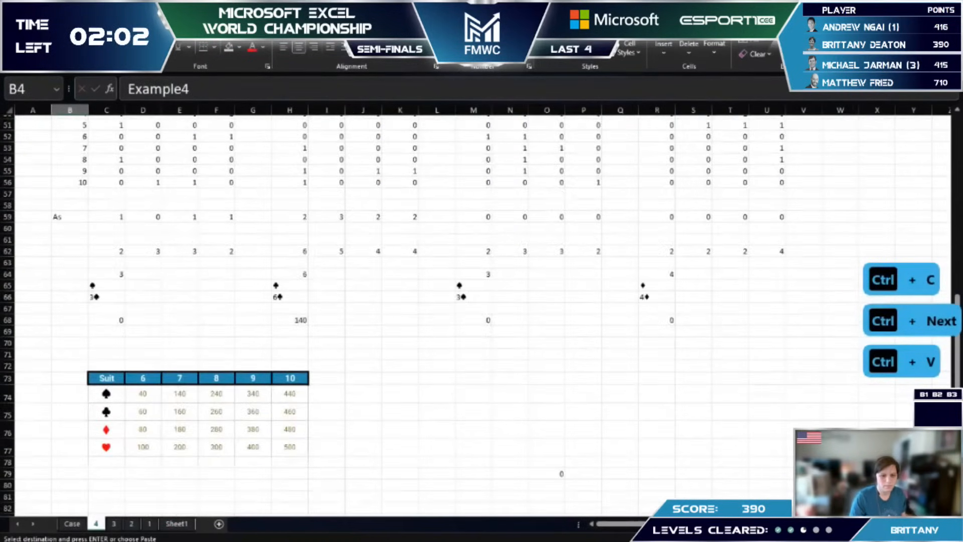
left_click(72, 524)
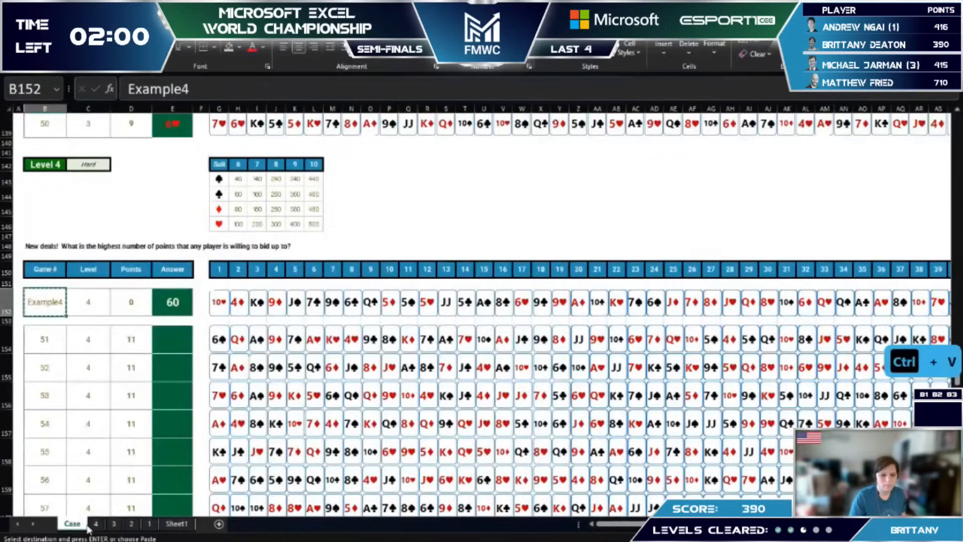
left_click(98, 524)
Step: Reorder the INDEX arguments in H68 so the suit MATCH on H65 comes before the bid-level MATCH on H64
left_click(197, 355)
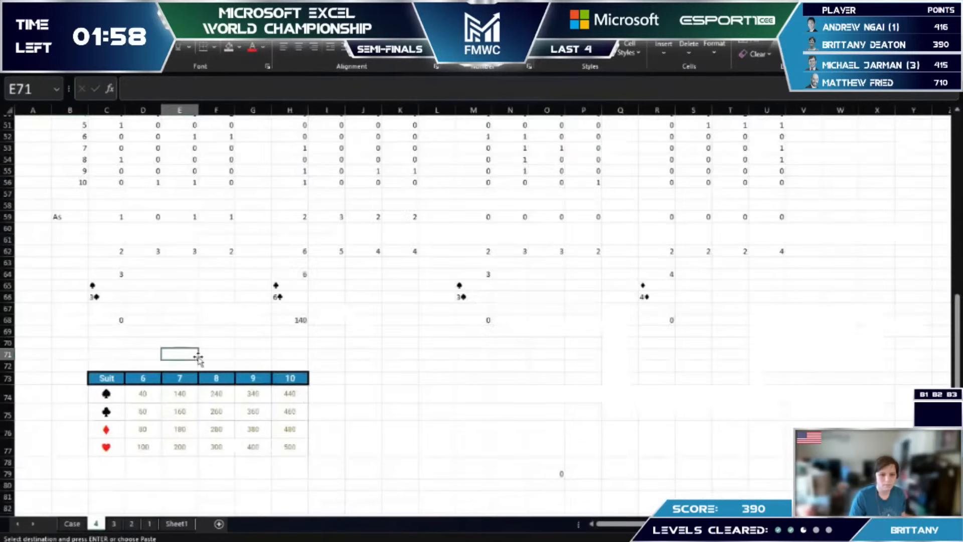
left_click(150, 419)
left_click(301, 321)
double_click(301, 321)
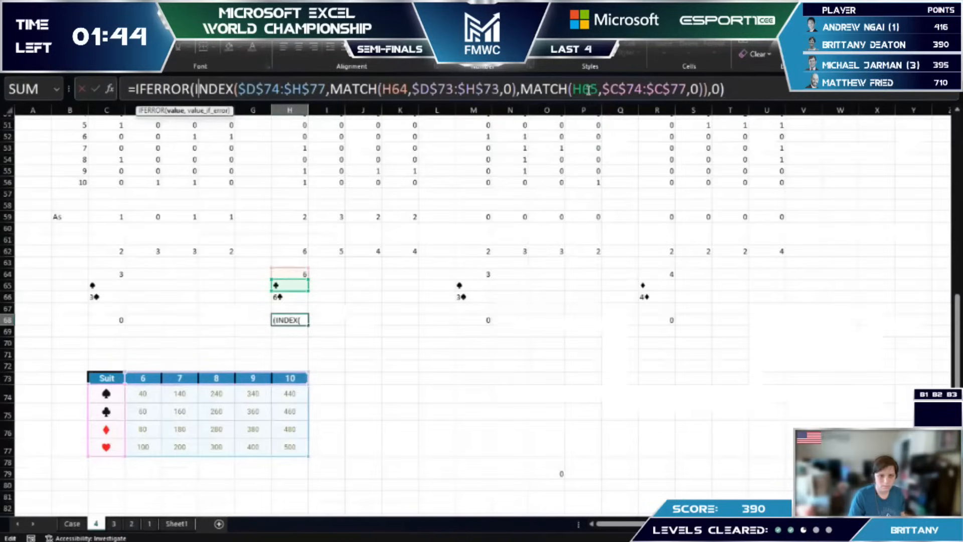
left_click_drag(330, 90, 520, 89)
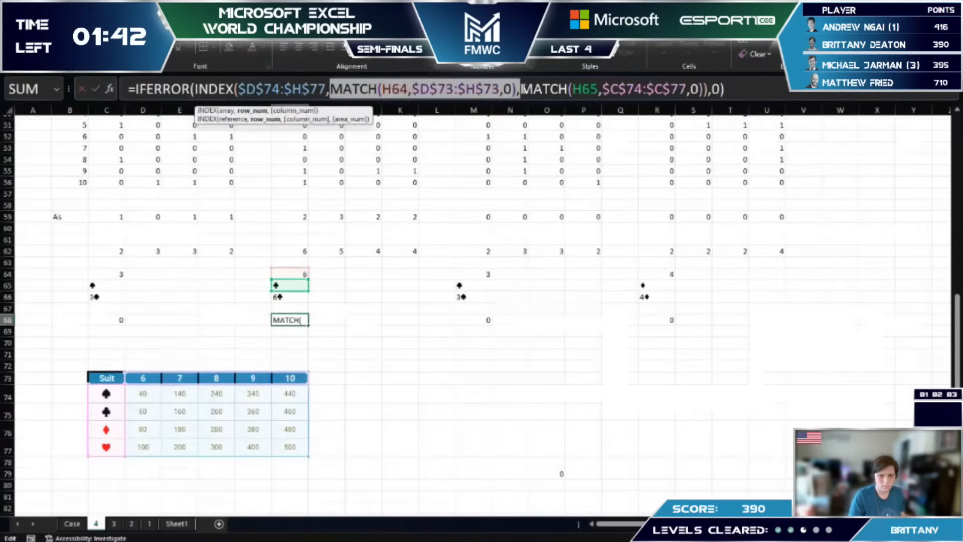
key("ctrl+x")
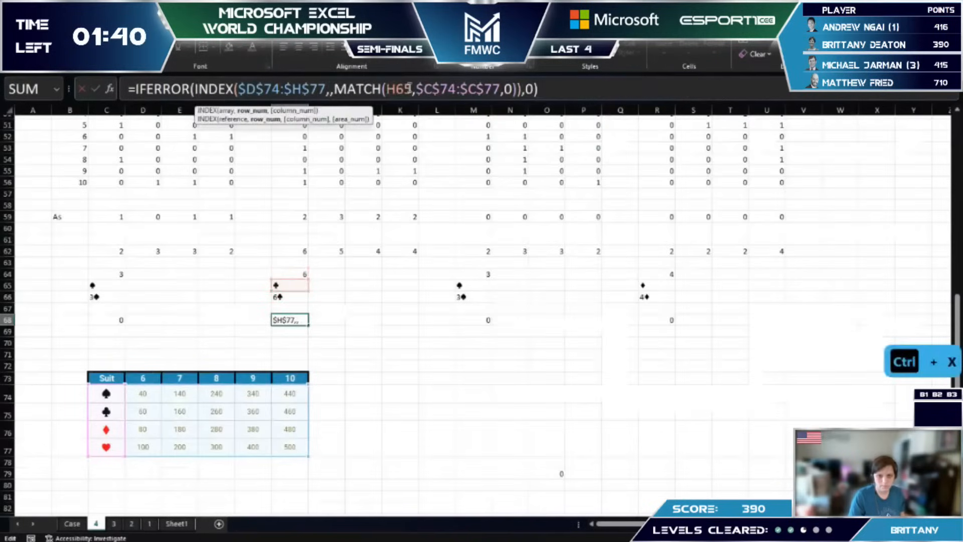
key("Delete")
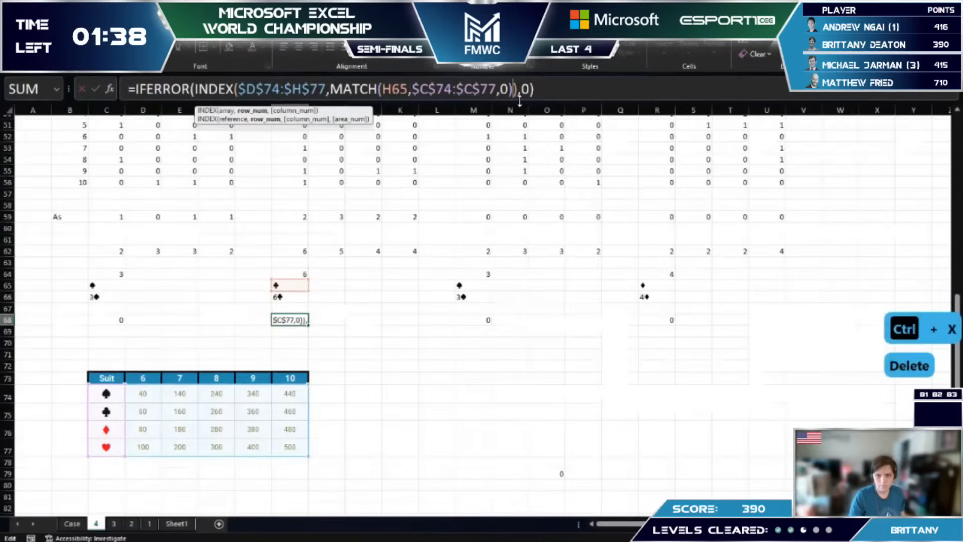
type(",")
key("ctrl+v")
key("Return")
Step: Copy H68's corrected points lookup formula over C68, M68 and R68 for the other players
key("Up")
key("ctrl+c")
key("ctrl+Left")
key("ctrl+v")
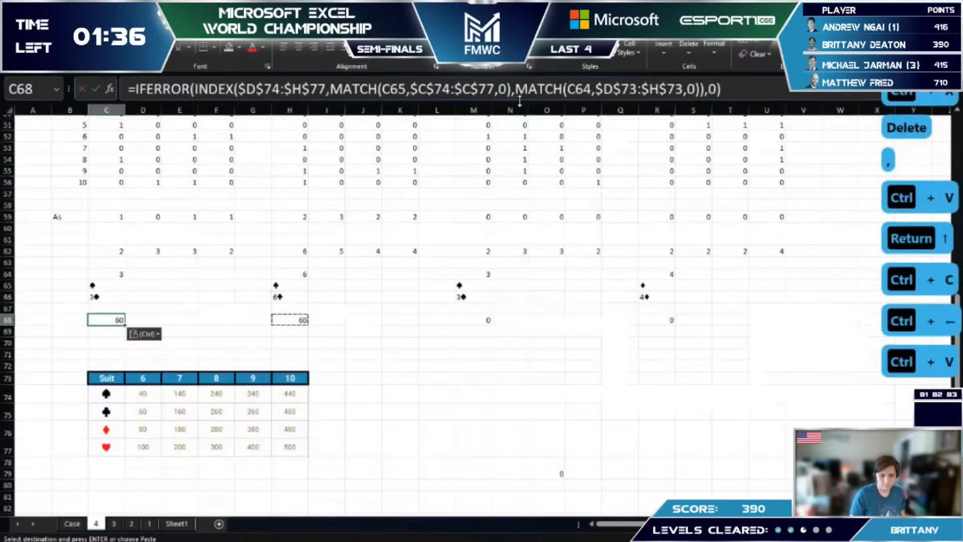
key("ctrl+Right")
key("ctrl+Right")
key("ctrl+v")
key("ctrl+Right")
key("ctrl+v")
Step: Replace the formula in C84 above the game list with the maximum of the players' points, =MAX(C68:R68)
scroll(321, 244, "down", 2)
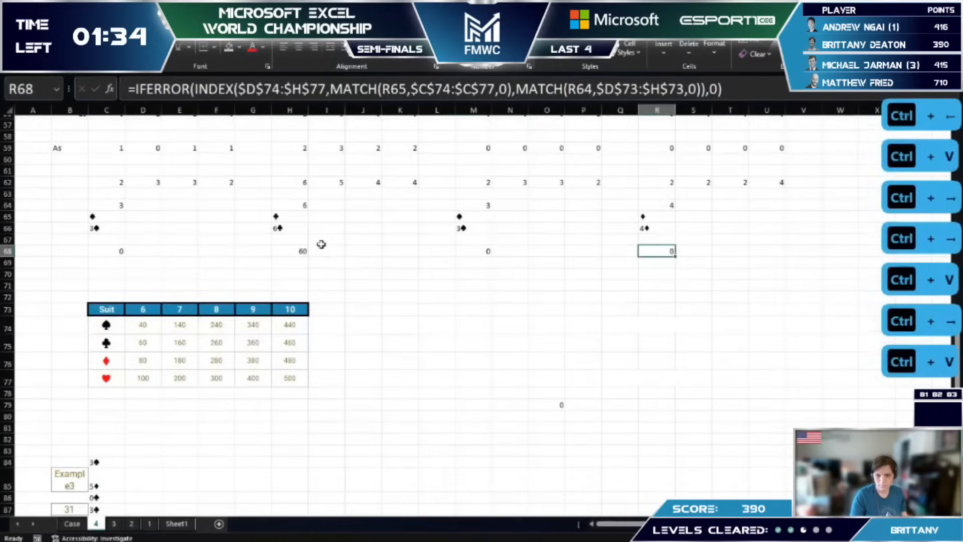
scroll(321, 244, "down", 2)
left_click(97, 394)
key("Escape")
type("=MAX(")
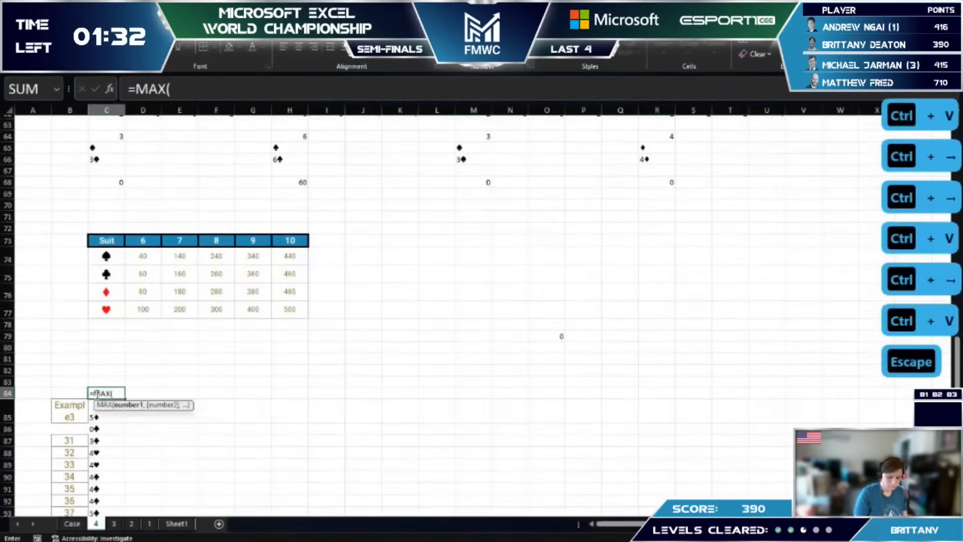
left_click(107, 182)
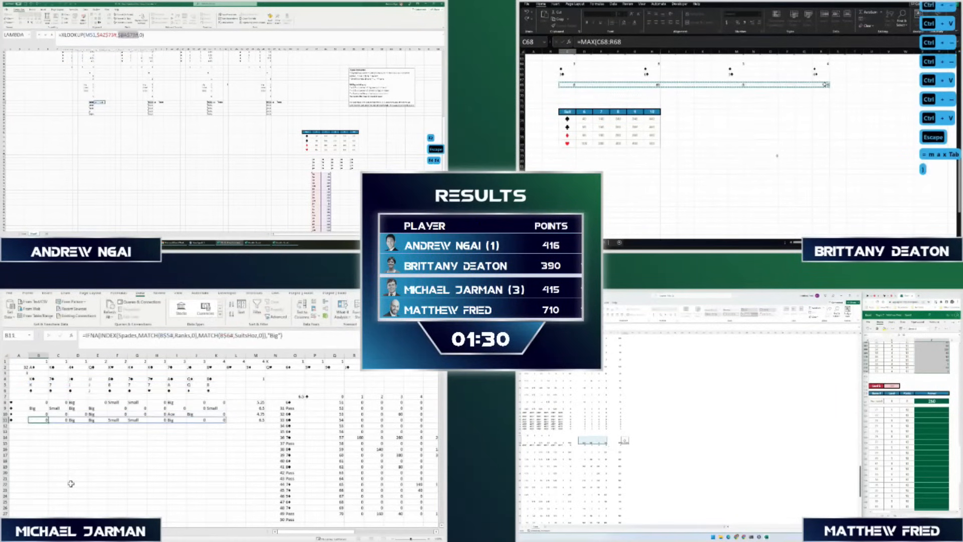
Step: Change C84's formula to return "Pass" when MAX(C68:R68) equals 0 and the maximum itself otherwise
key("ctrl+c")
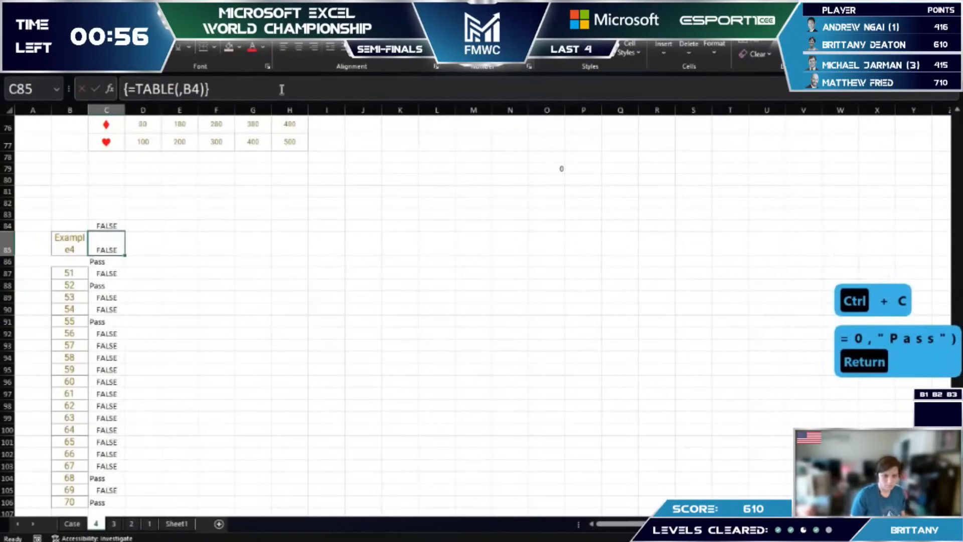
key("Up")
left_click(303, 90)
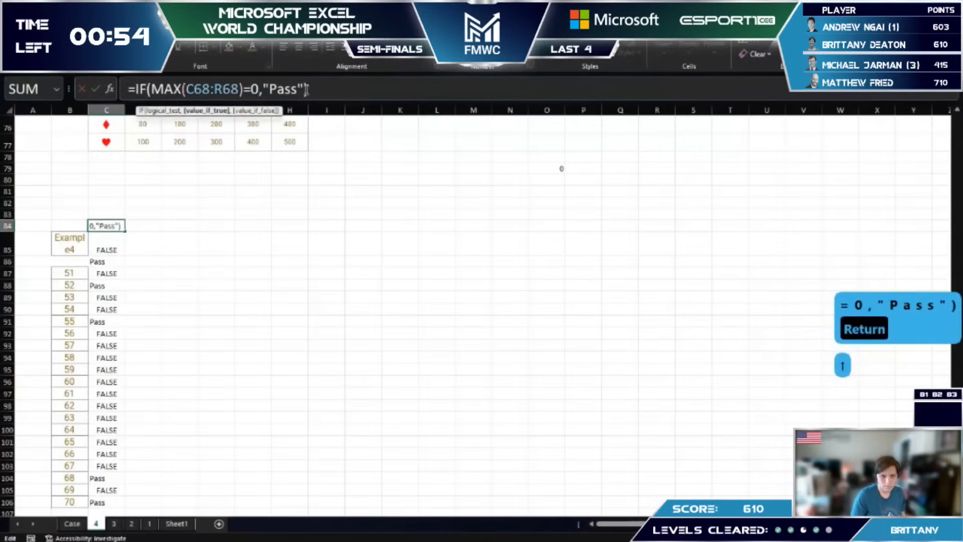
type(",")
key("ctrl+v")
key("Return")
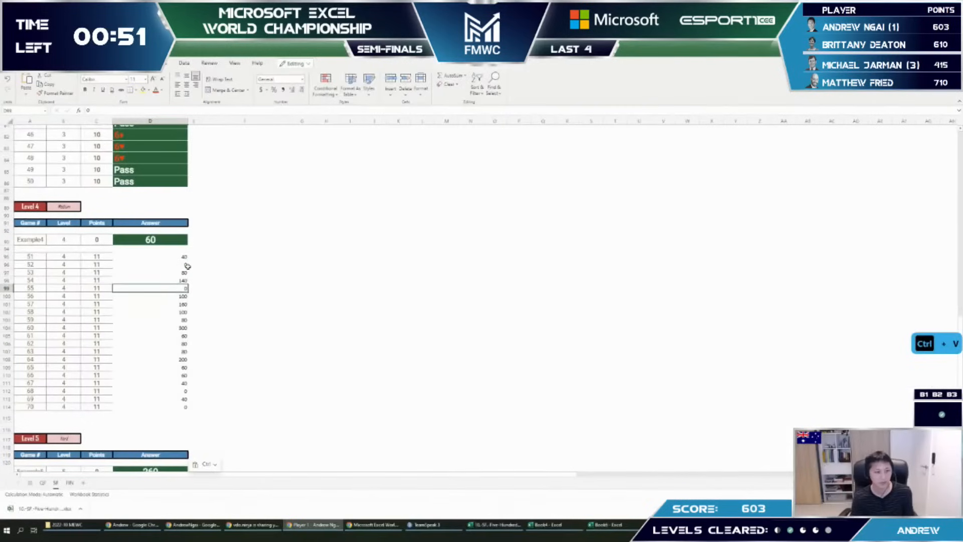
left_click(184, 264, "ctrl")
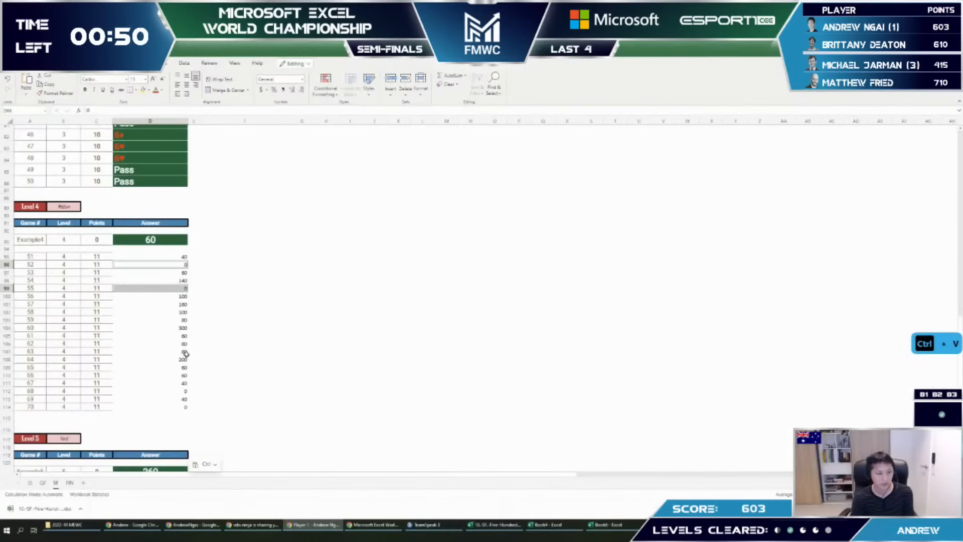
left_click(181, 391, "ctrl")
left_click(182, 407, "ctrl")
right_click(182, 408)
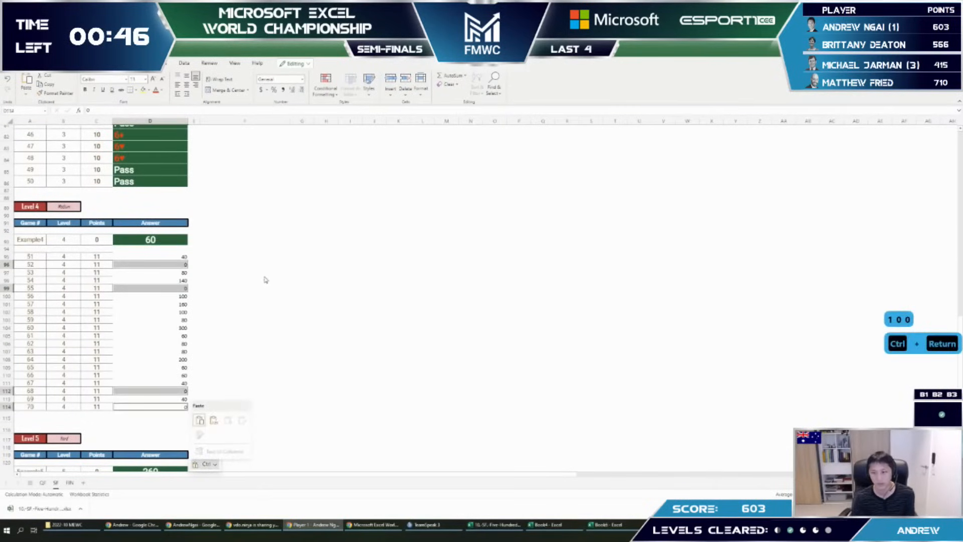
key("Escape")
Step: Set the Level 4 answers for games 52 and 55 to 100 in the answer sheet
left_click(181, 265)
type("100")
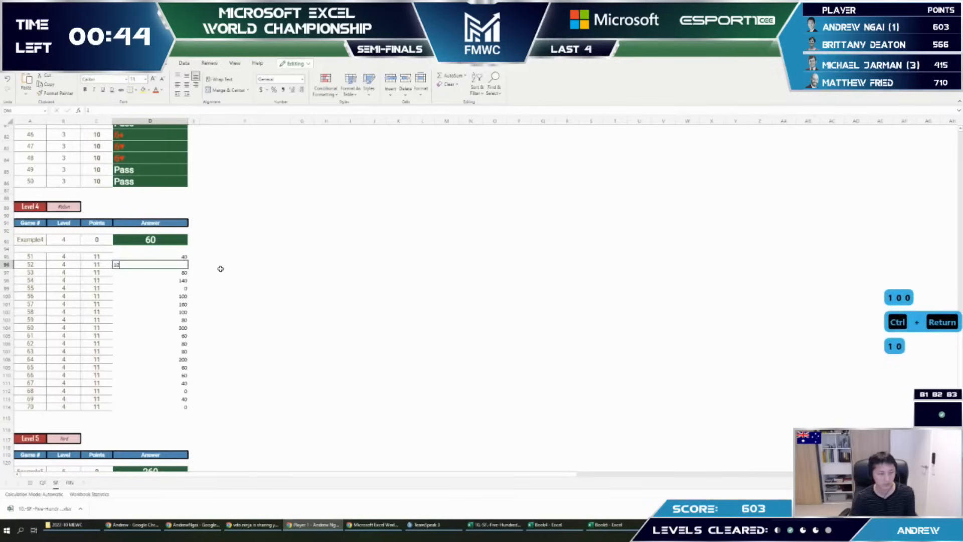
key("Return")
key("Down")
key("Down")
type("100")
key("Return")
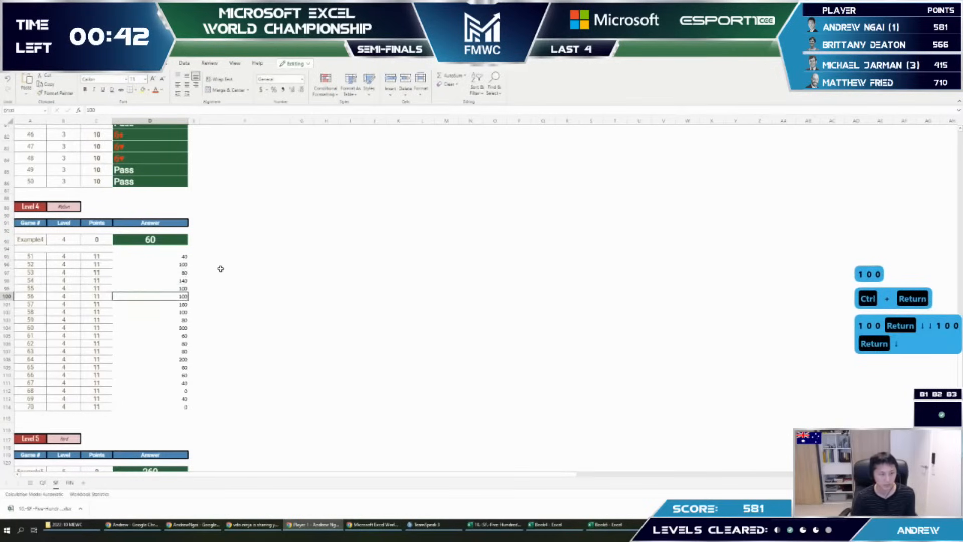
Step: Set the Level 4 answers for games 70 and 68 to 100 in the answer sheet
key("Down")
key("Down")
key("ctrl+Down")
type("100")
key("Up")
key("Up")
type("100")
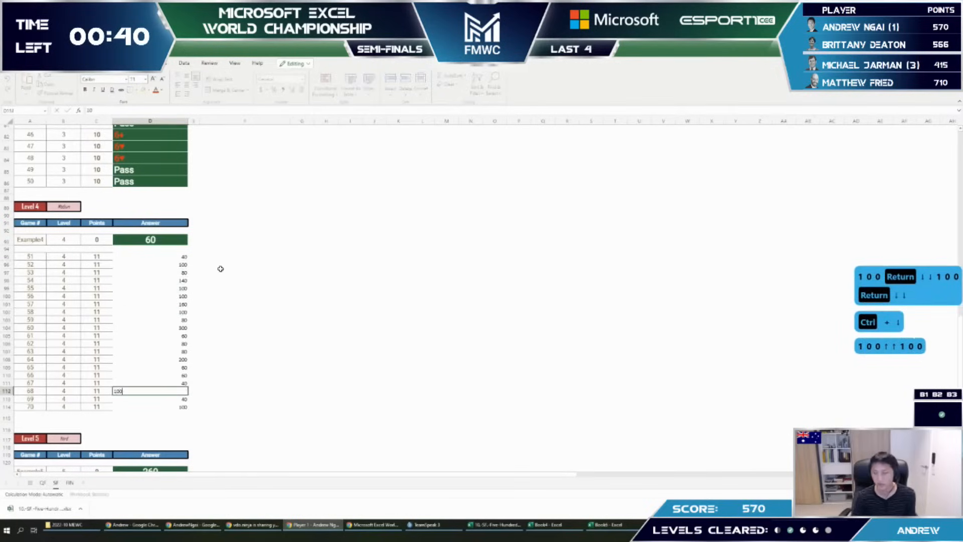
key("Return")
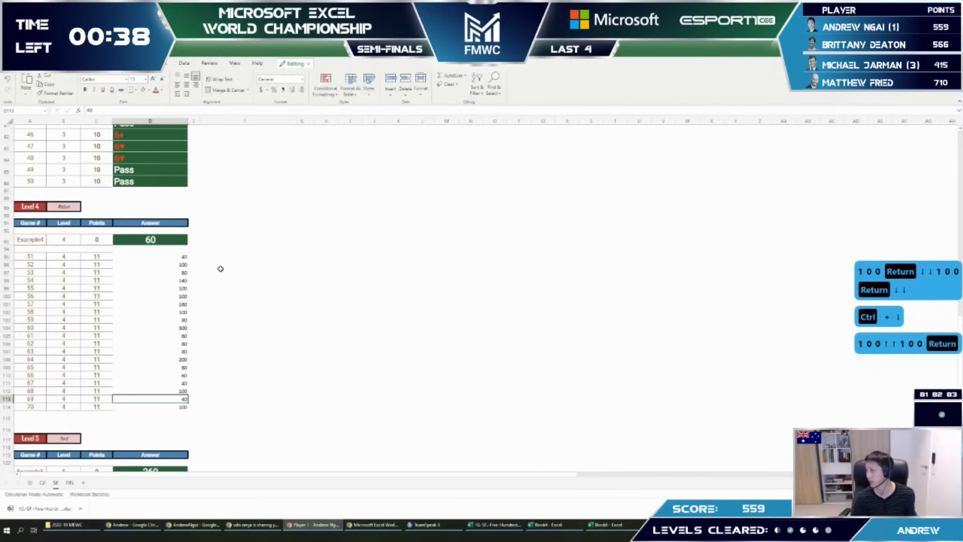
Step: Undo the entries of 100 in the Level 4 answers for games 52, 55, 68 and 70
key("ctrl+z")
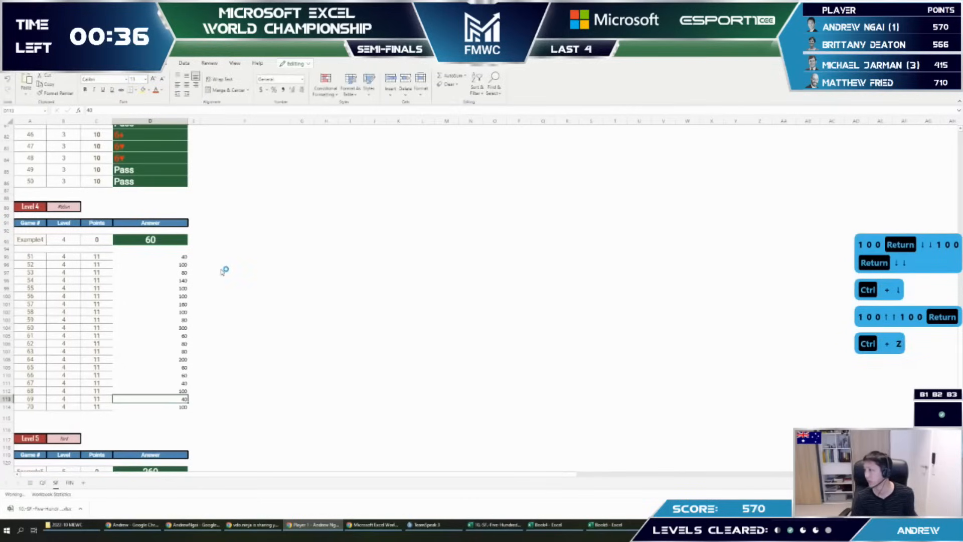
key("ctrl+z")
key("ctrl+z")
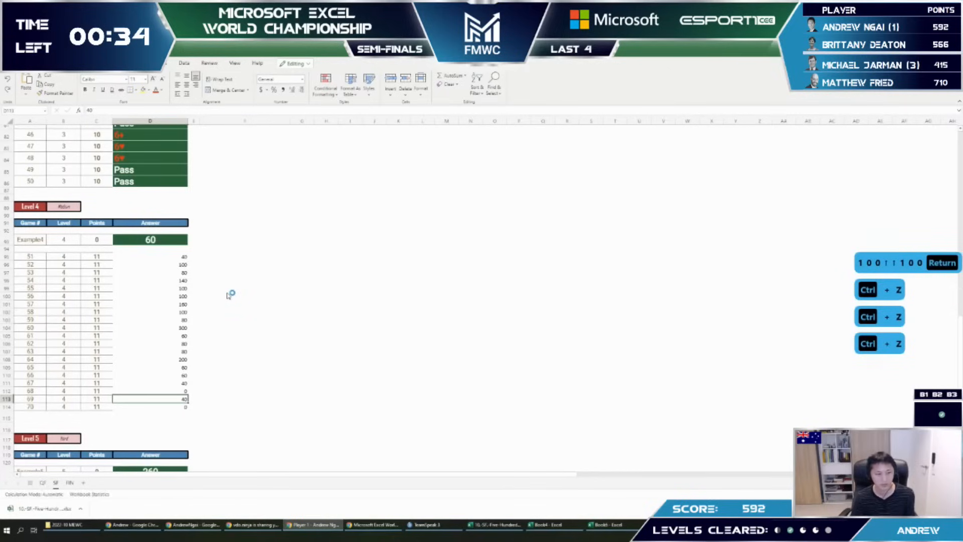
key("ctrl+z")
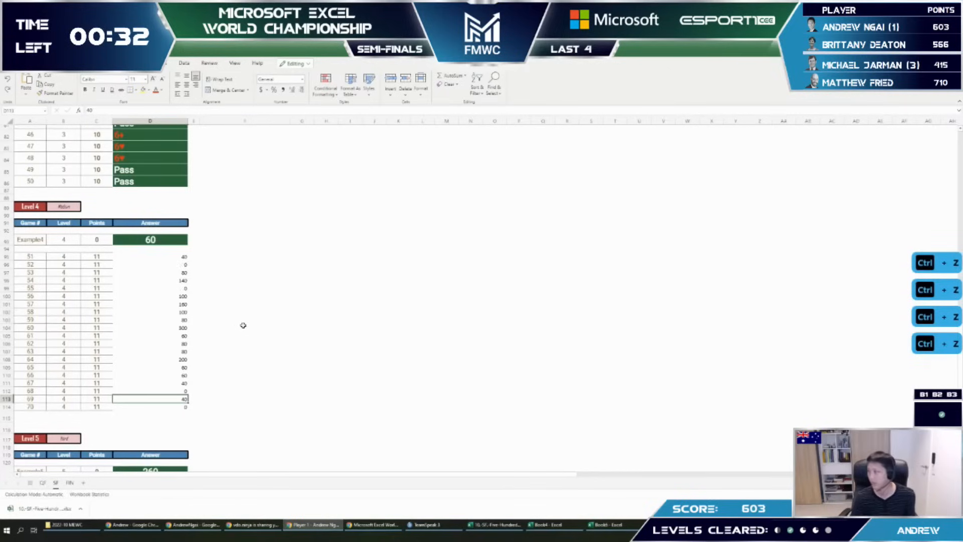
Step: Review the Level 5 answers in the answer sheet, and switch to the case workbook to look over the Level 4 and 5 deals
scroll(243, 325, "down", 14)
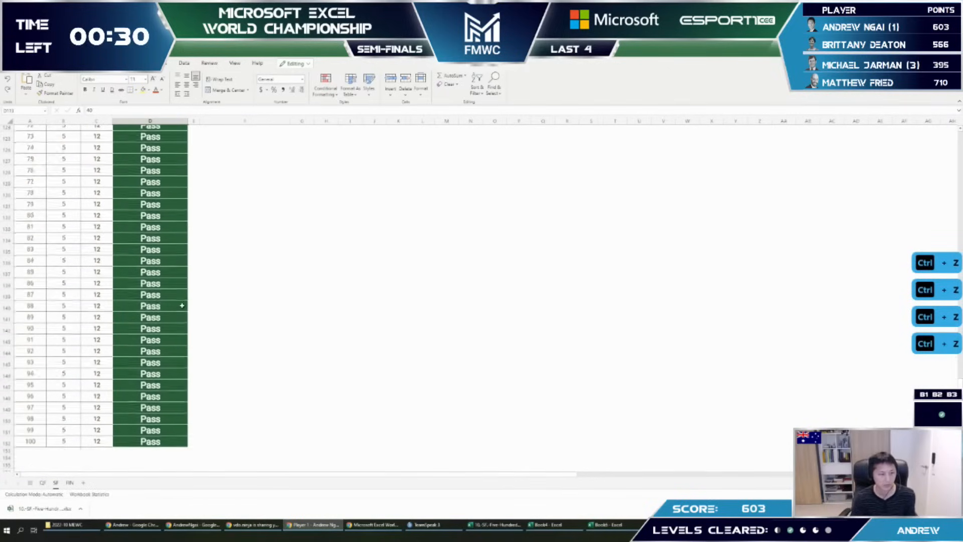
scroll(182, 305, "up", 6)
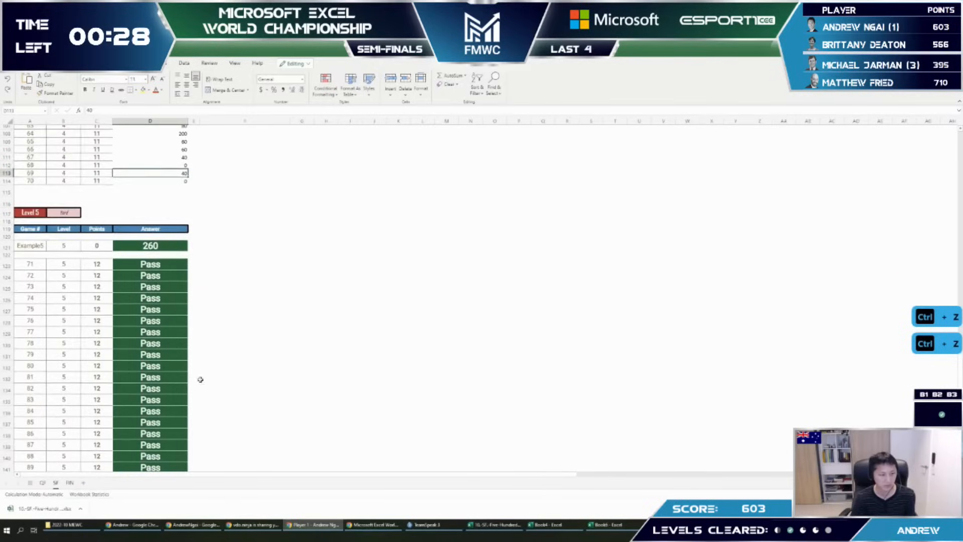
scroll(211, 370, "up", 9)
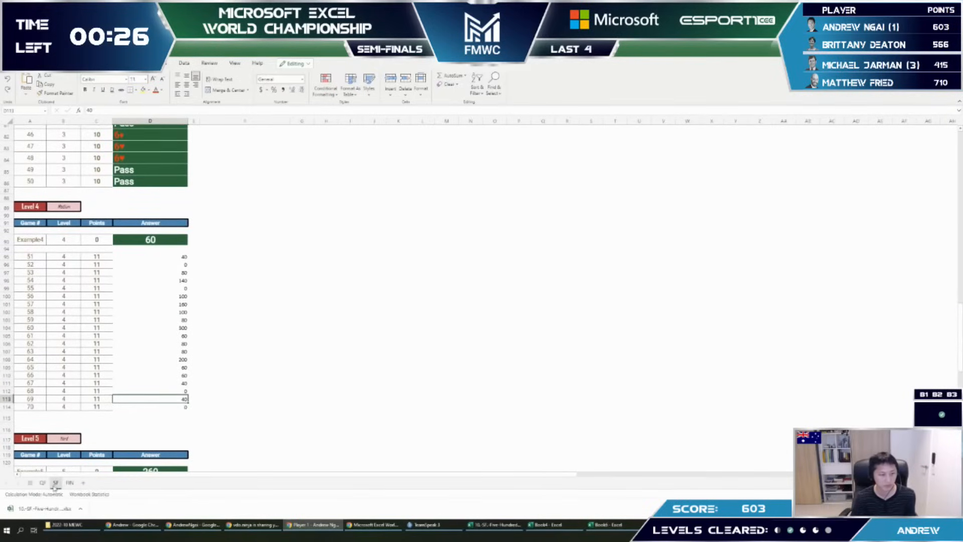
key("alt+Tab")
scroll(200, 352, "down", 2)
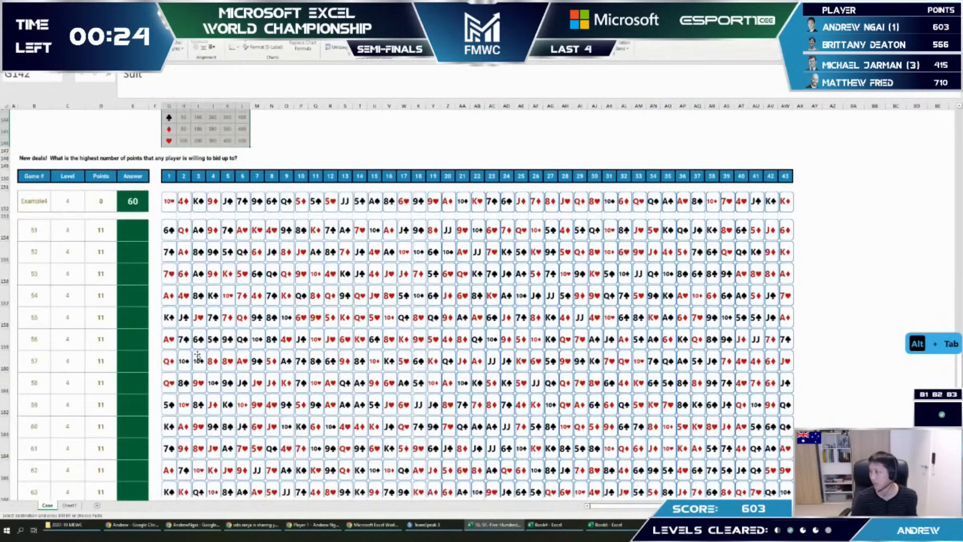
scroll(200, 353, "down", 6)
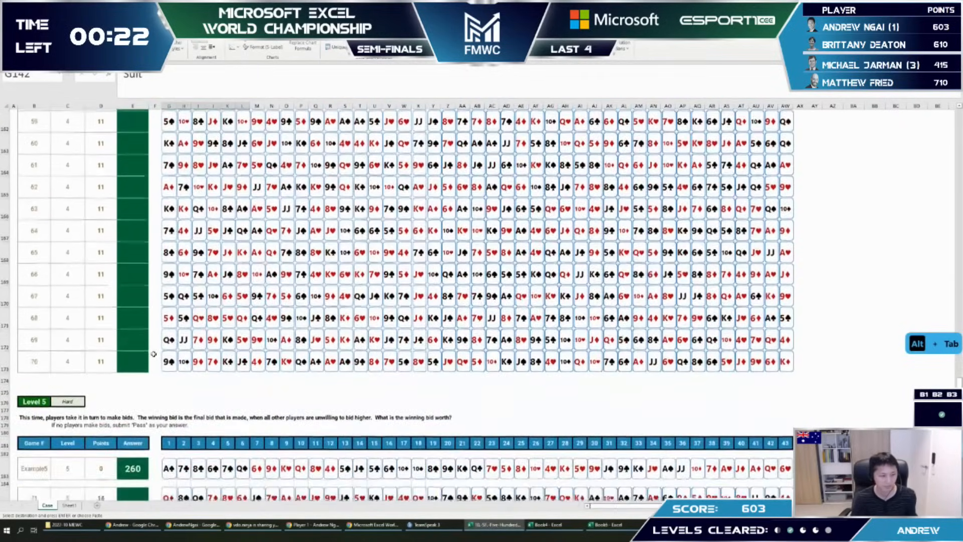
left_click(136, 346)
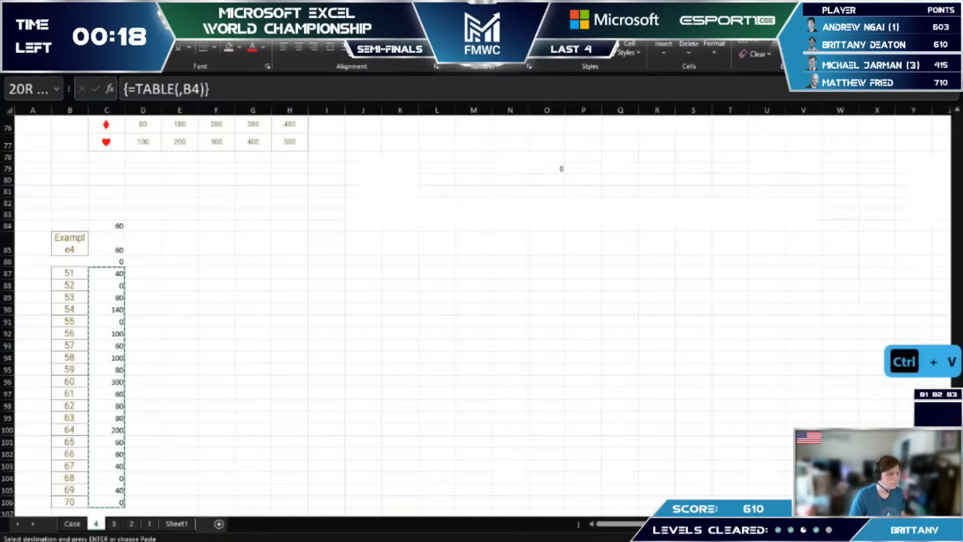
Step: Return to the Case sheet and examine the Level 5 instructions and first games below the Level 4 deals
left_click(72, 523)
scroll(142, 365, "down", 7)
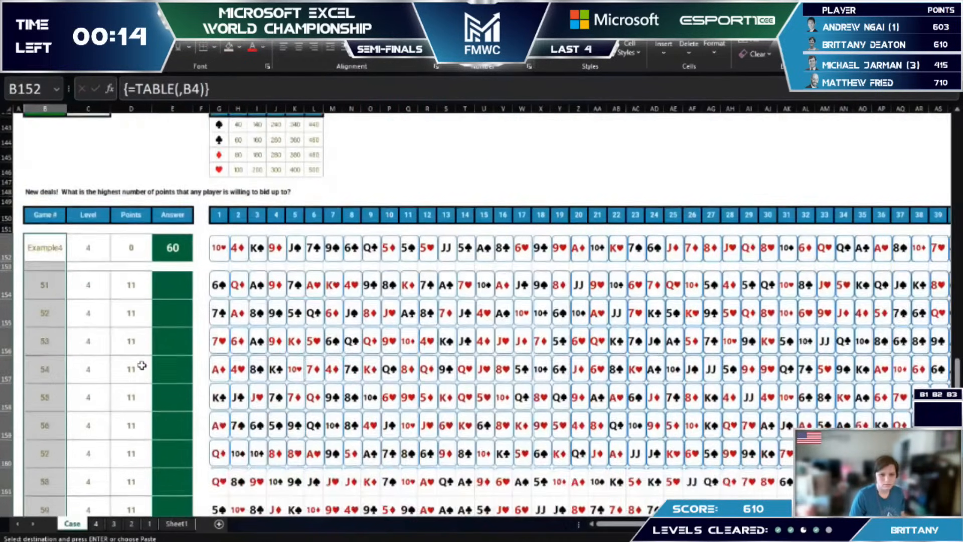
scroll(142, 365, "down", 3)
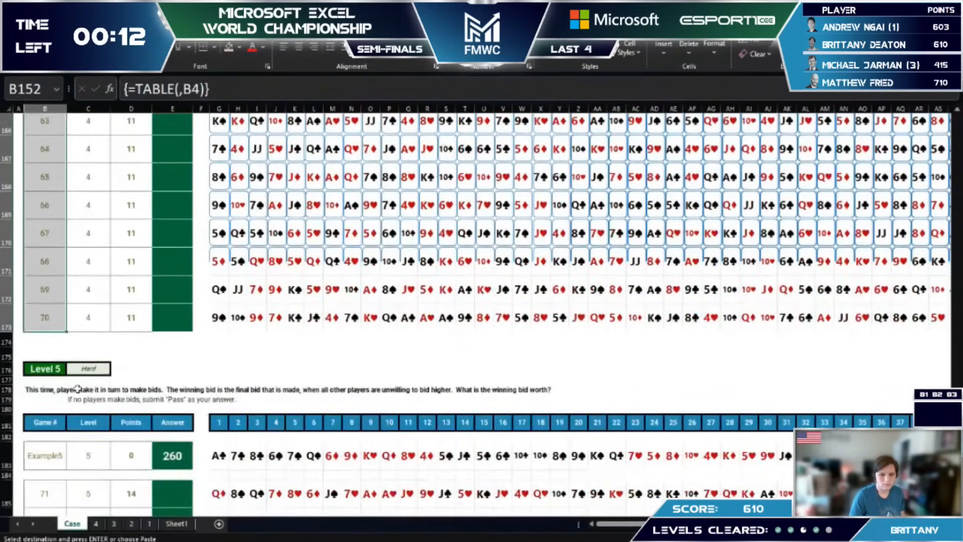
scroll(69, 401, "down", 3)
left_click(71, 400)
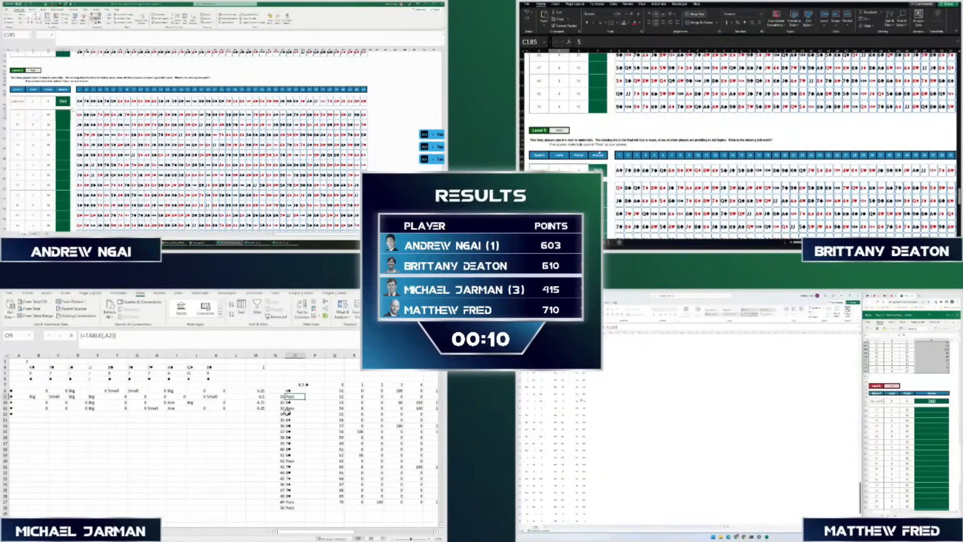